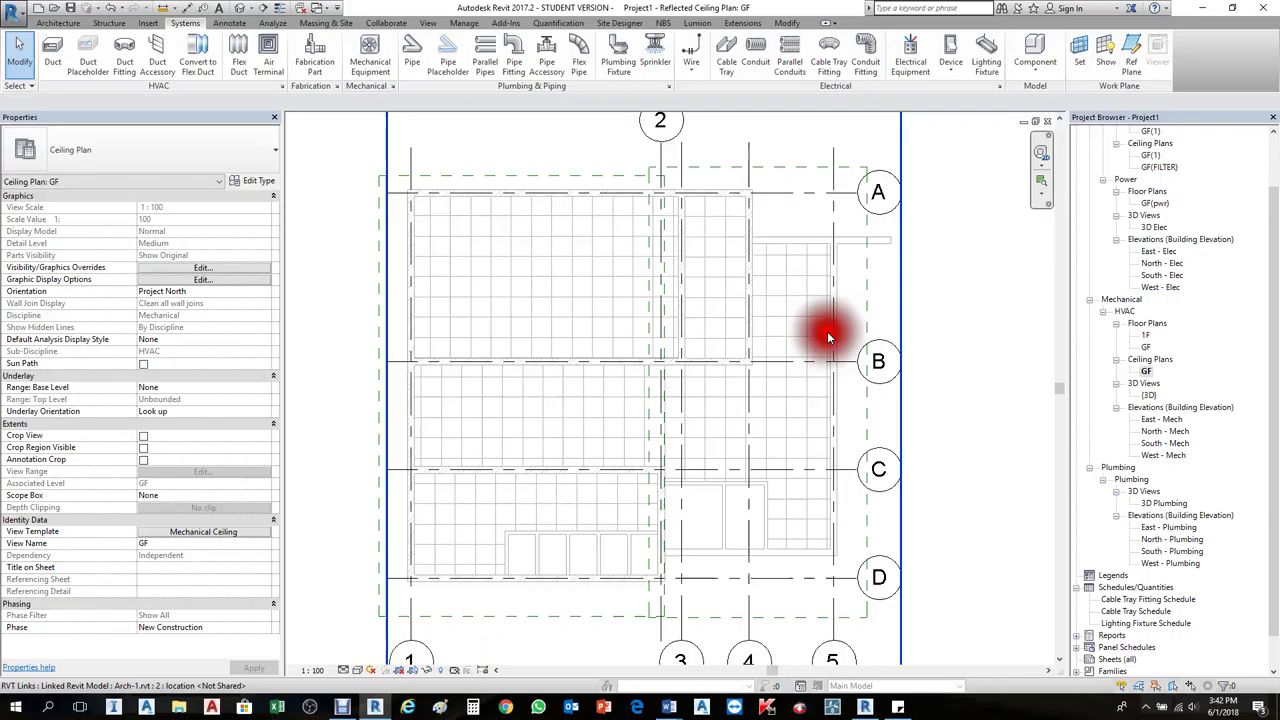
Step: Begin placing a supply air terminal and edit its offset, then cancel the placement
{"action": "scroll", "coordinate": [377, 234], "scroll_direction": "up", "scroll_amount": 2}
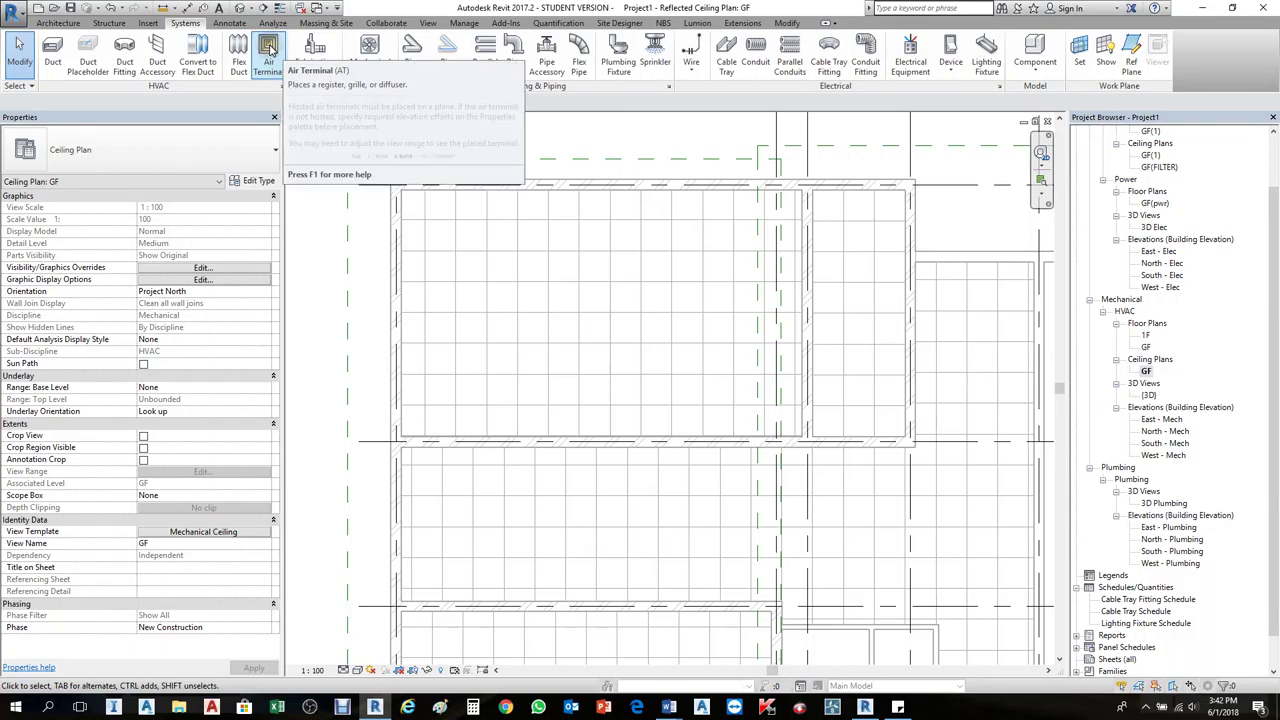
{"action": "left_click", "coordinate": [268, 47]}
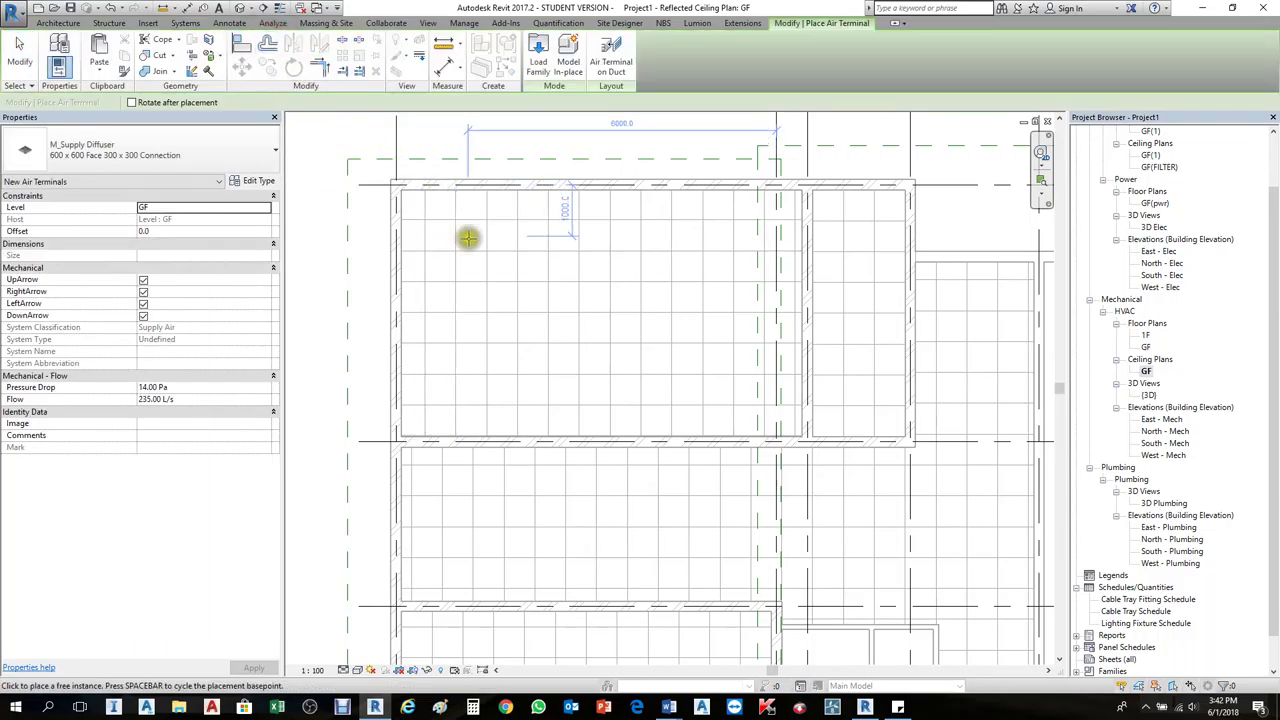
{"action": "scroll", "coordinate": [474, 243], "scroll_direction": "up", "scroll_amount": 2}
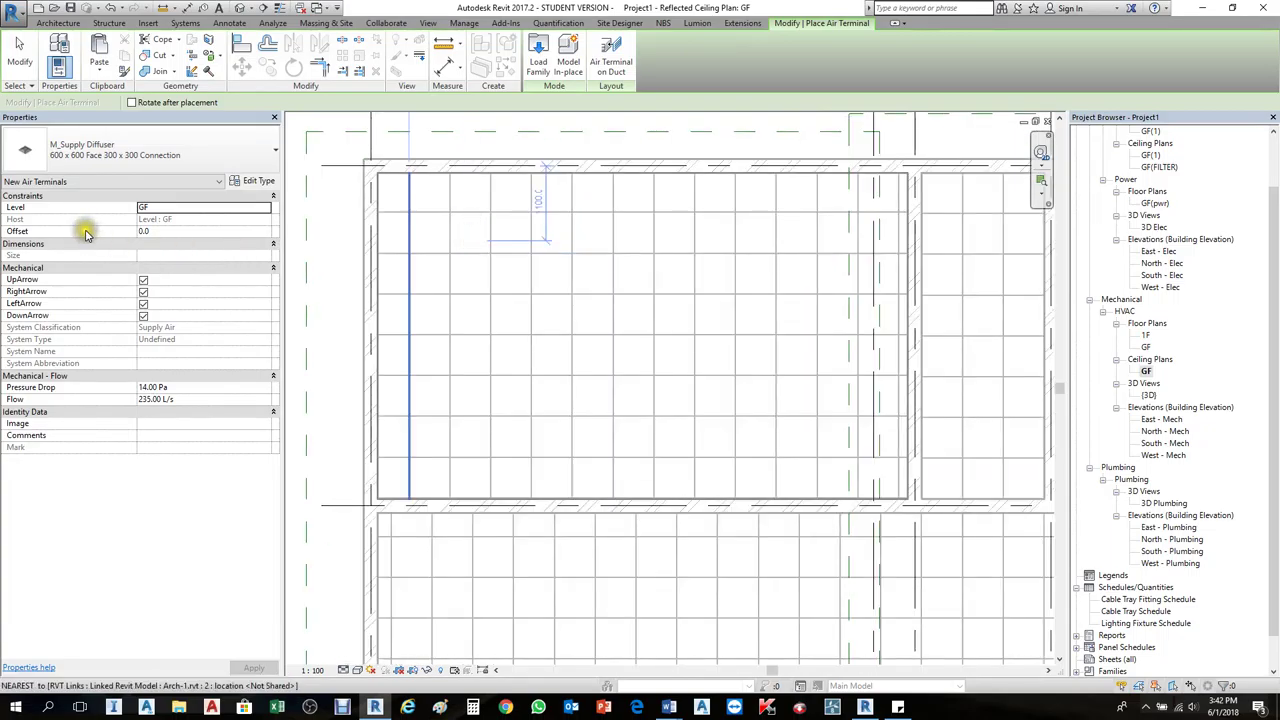
{"action": "left_click", "coordinate": [153, 232]}
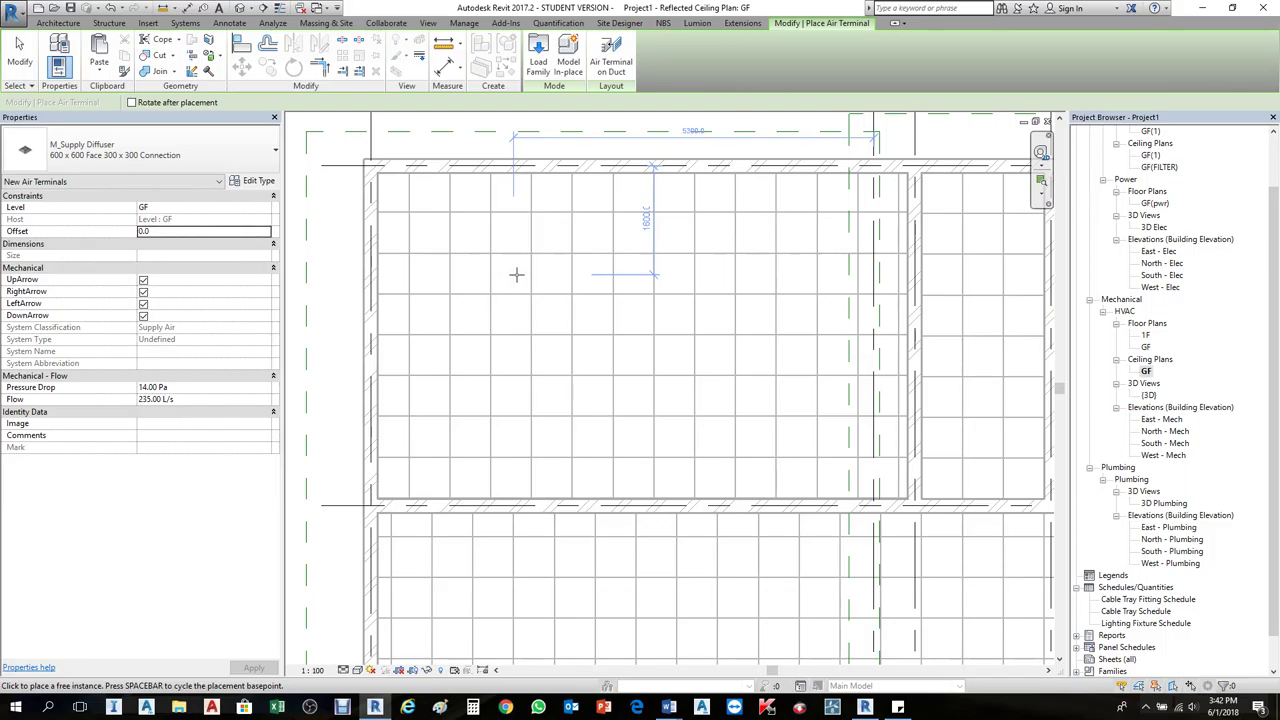
{"action": "key", "text": "Escape"}
{"action": "key", "text": "Escape"}
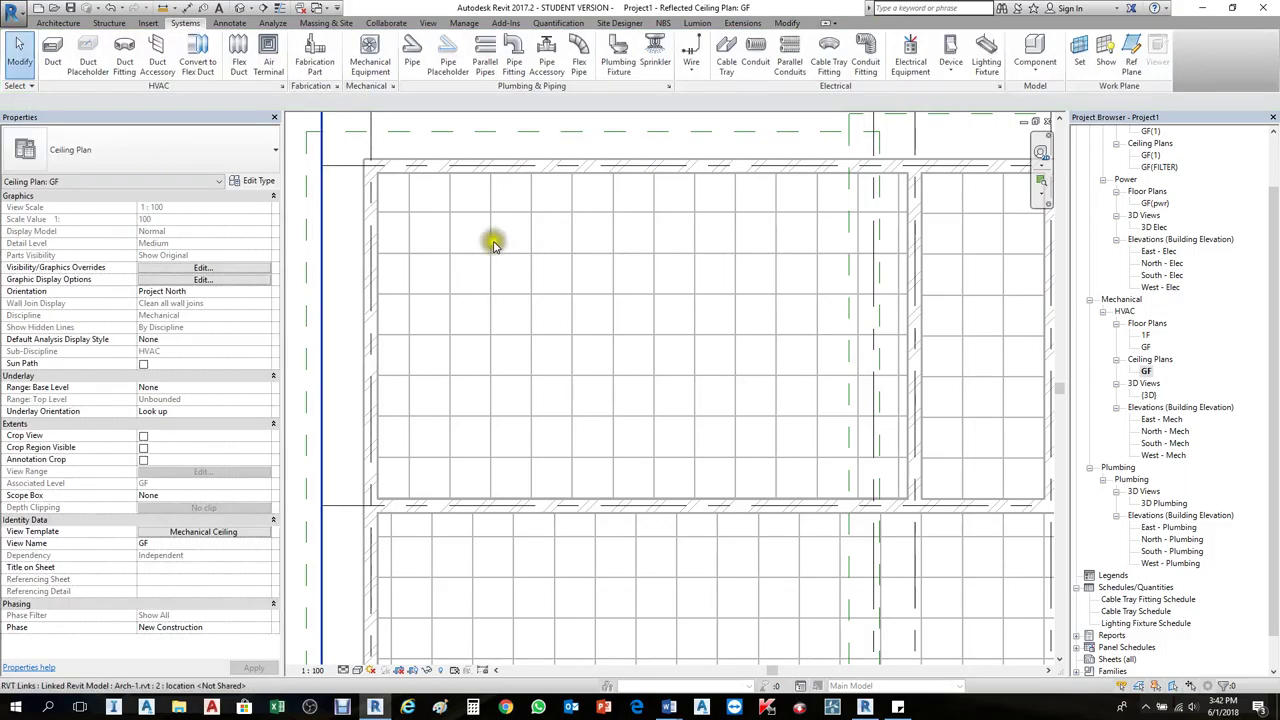
Step: Start a spot elevation on the ceiling from the Annotate tools, then cancel it
{"action": "left_click", "coordinate": [232, 23]}
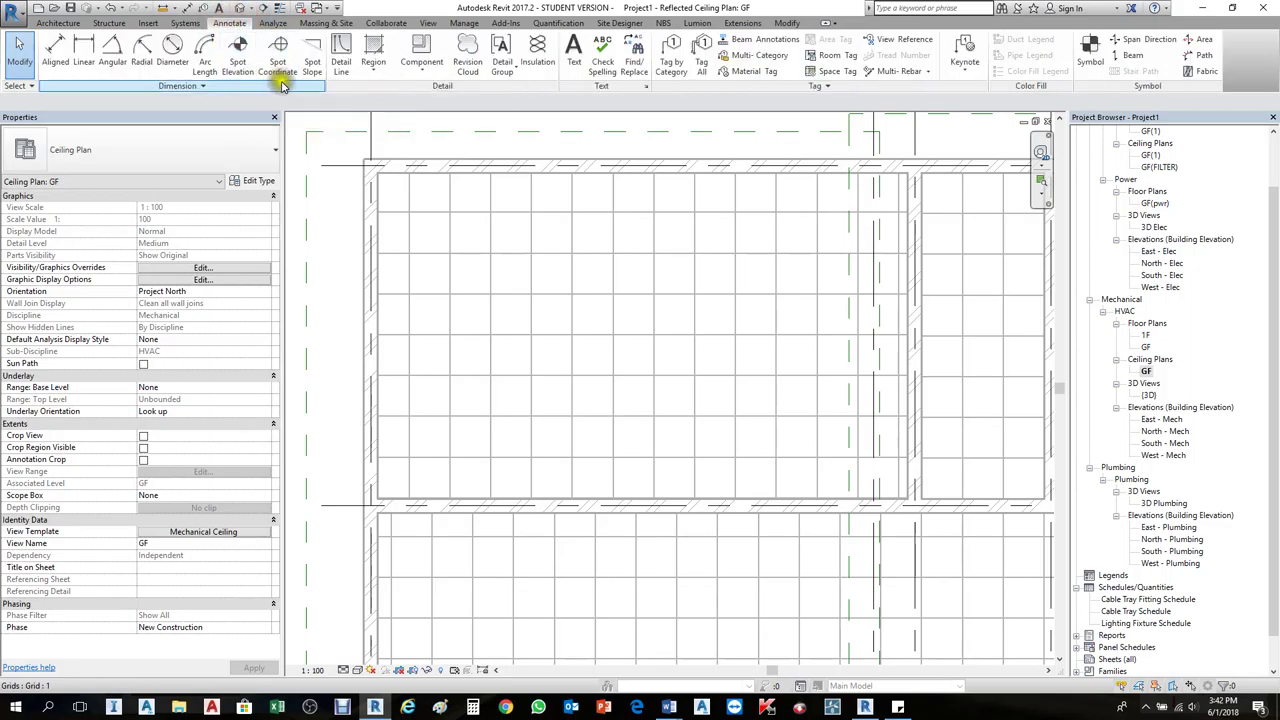
{"action": "left_click", "coordinate": [240, 58]}
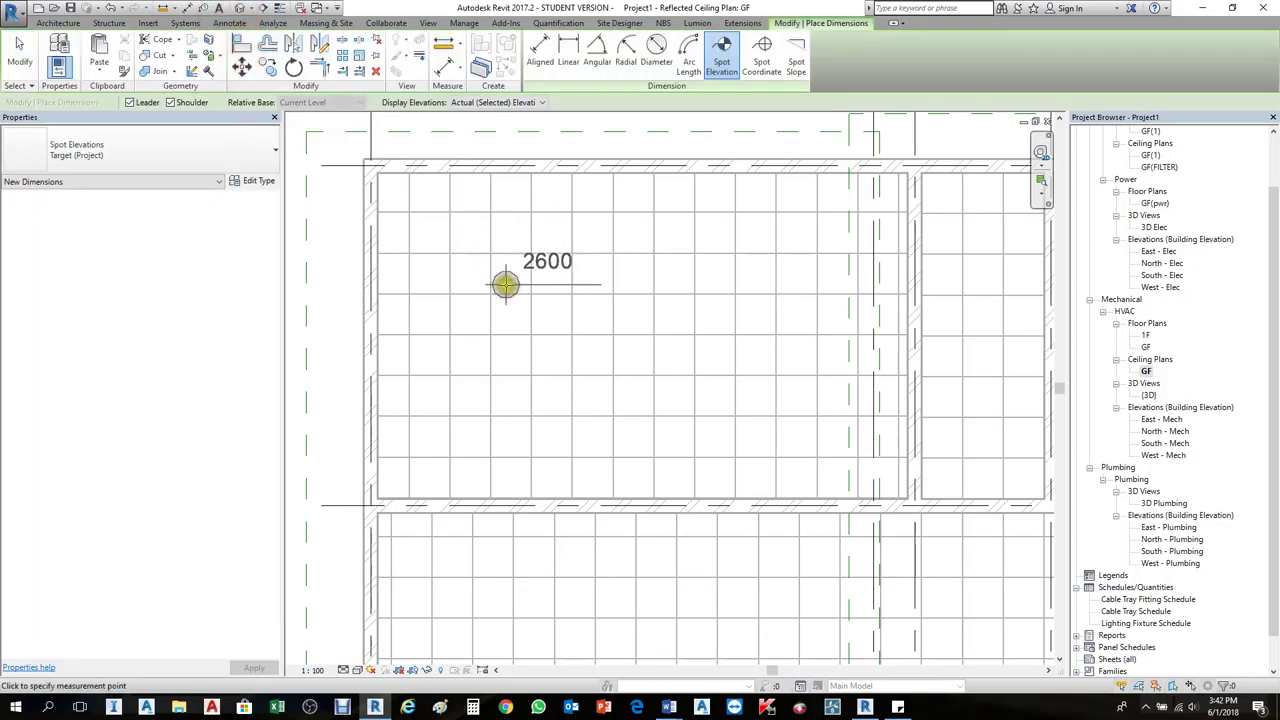
{"action": "scroll", "coordinate": [503, 278], "scroll_direction": "up", "scroll_amount": 3}
{"action": "scroll", "coordinate": [529, 290], "scroll_direction": "up", "scroll_amount": 1}
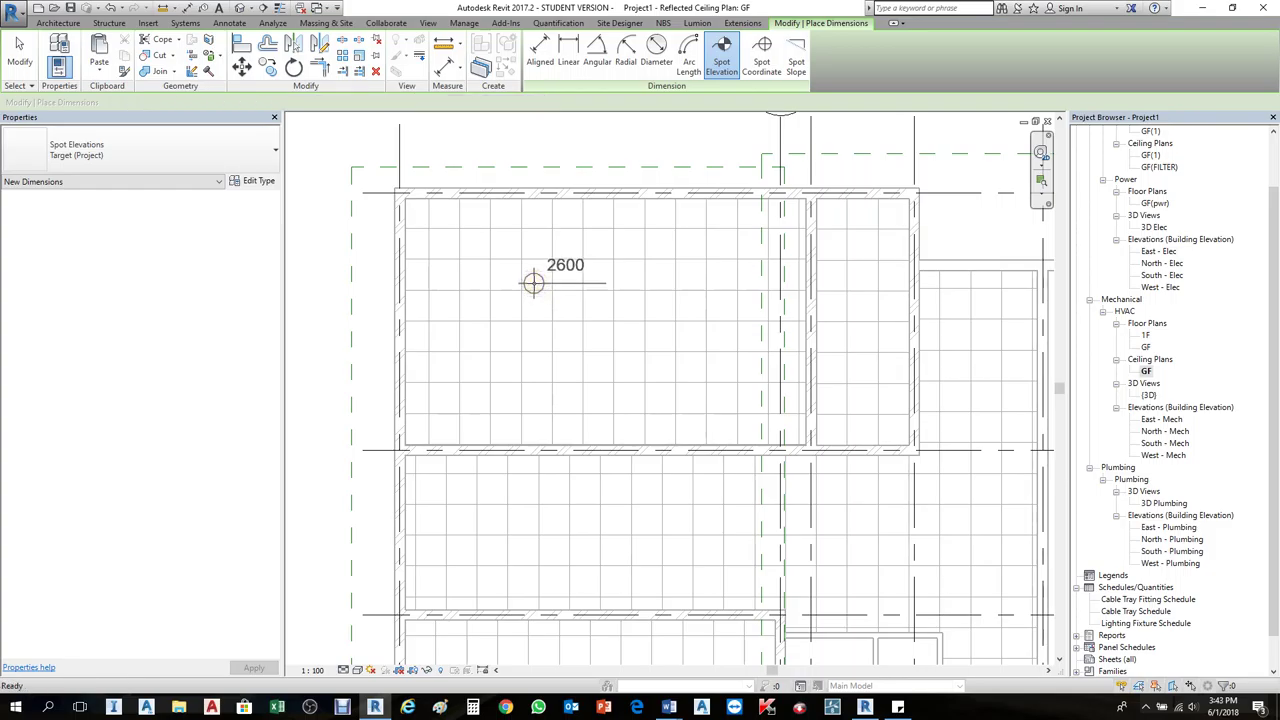
{"action": "key", "text": "Escape"}
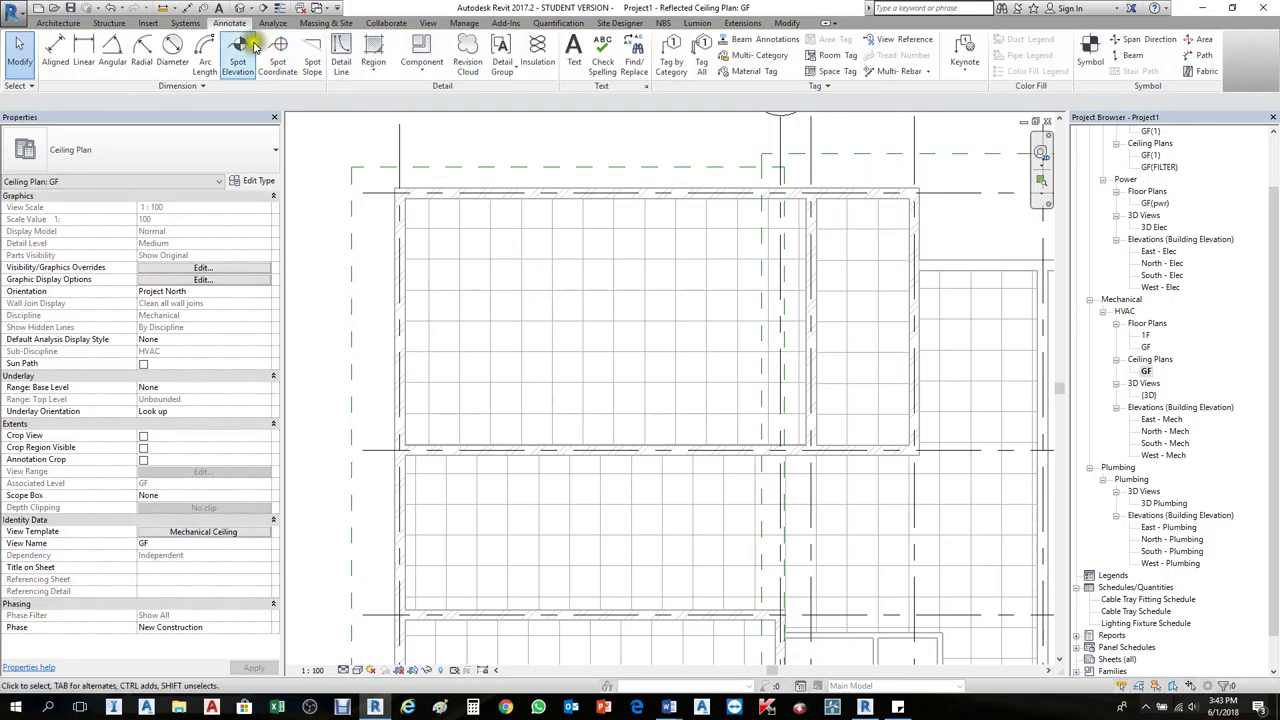
Step: Place an M_Supply Diffuser 600 x 600 Face 300 x 300 Connection at 2600 offset in the top-left tile
{"action": "left_click", "coordinate": [190, 23]}
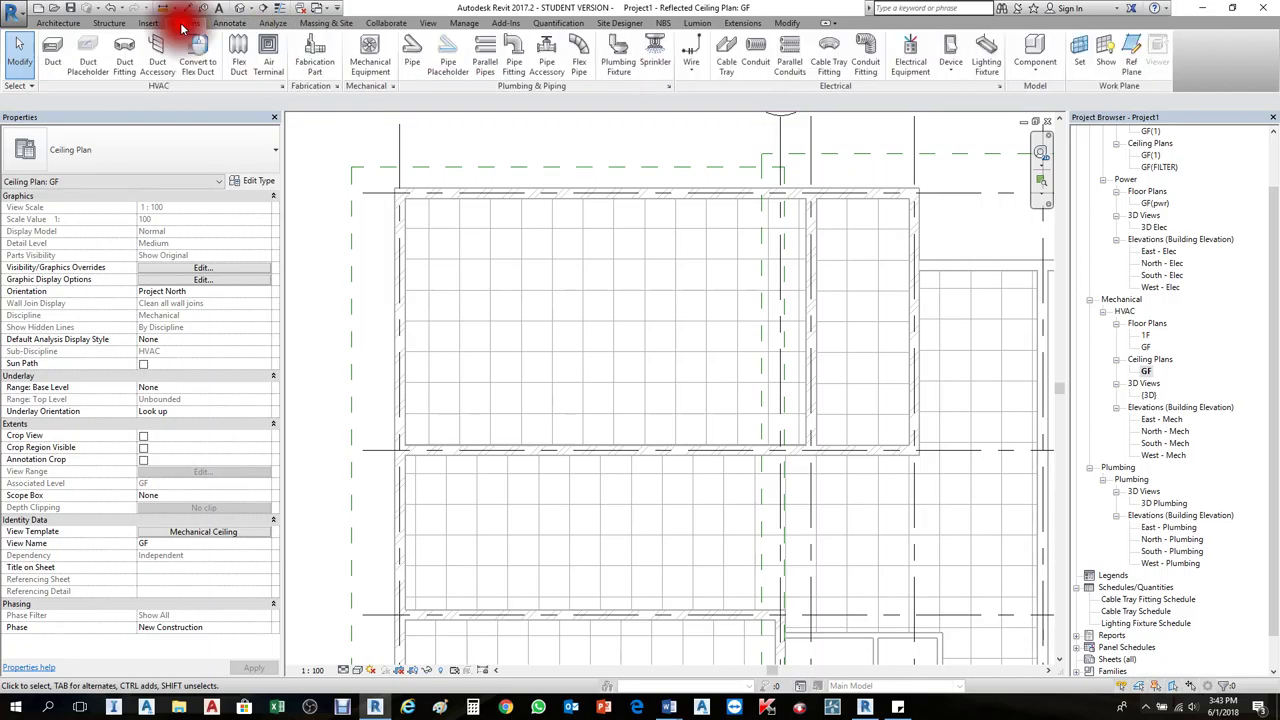
{"action": "left_click", "coordinate": [262, 50]}
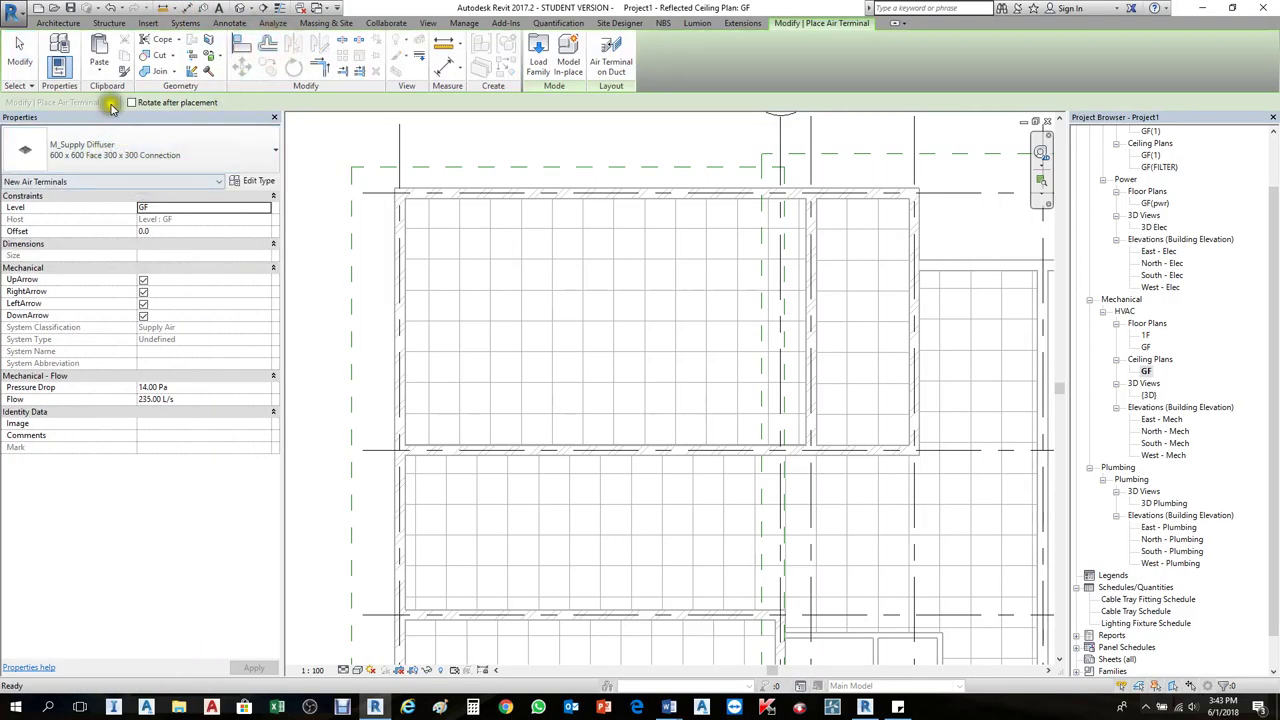
{"action": "left_click", "coordinate": [171, 157]}
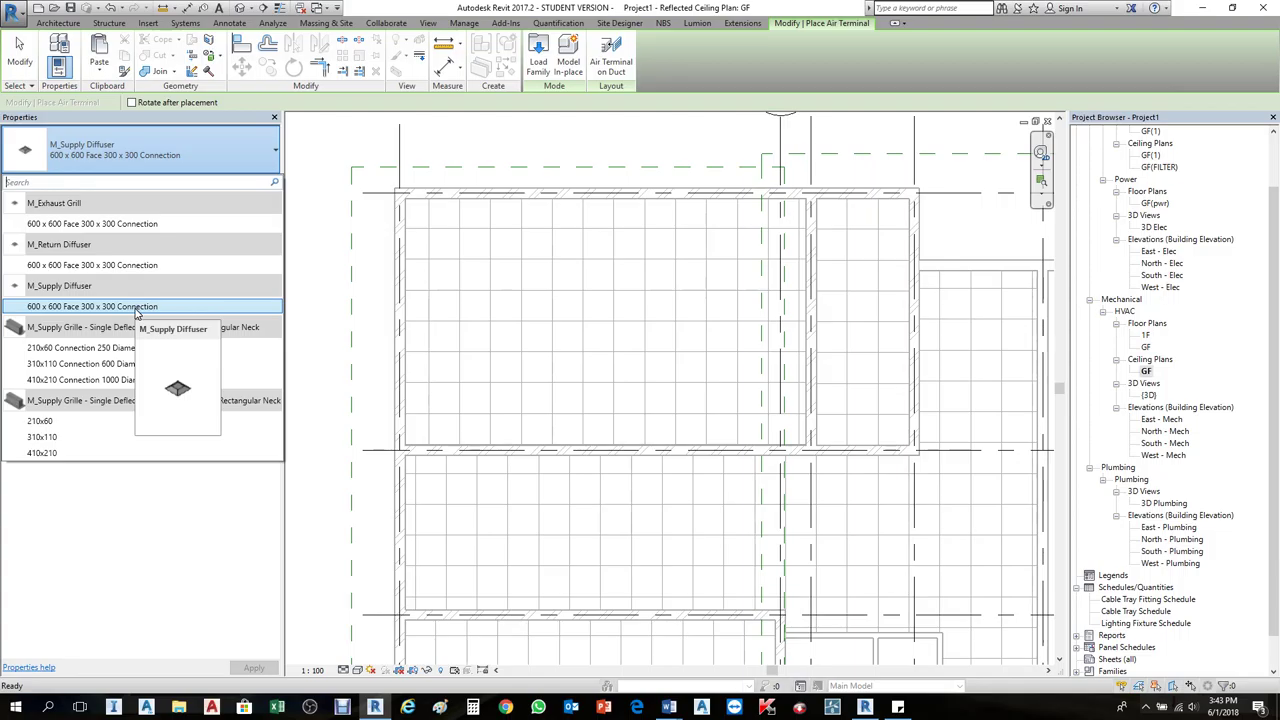
{"action": "left_click", "coordinate": [122, 307]}
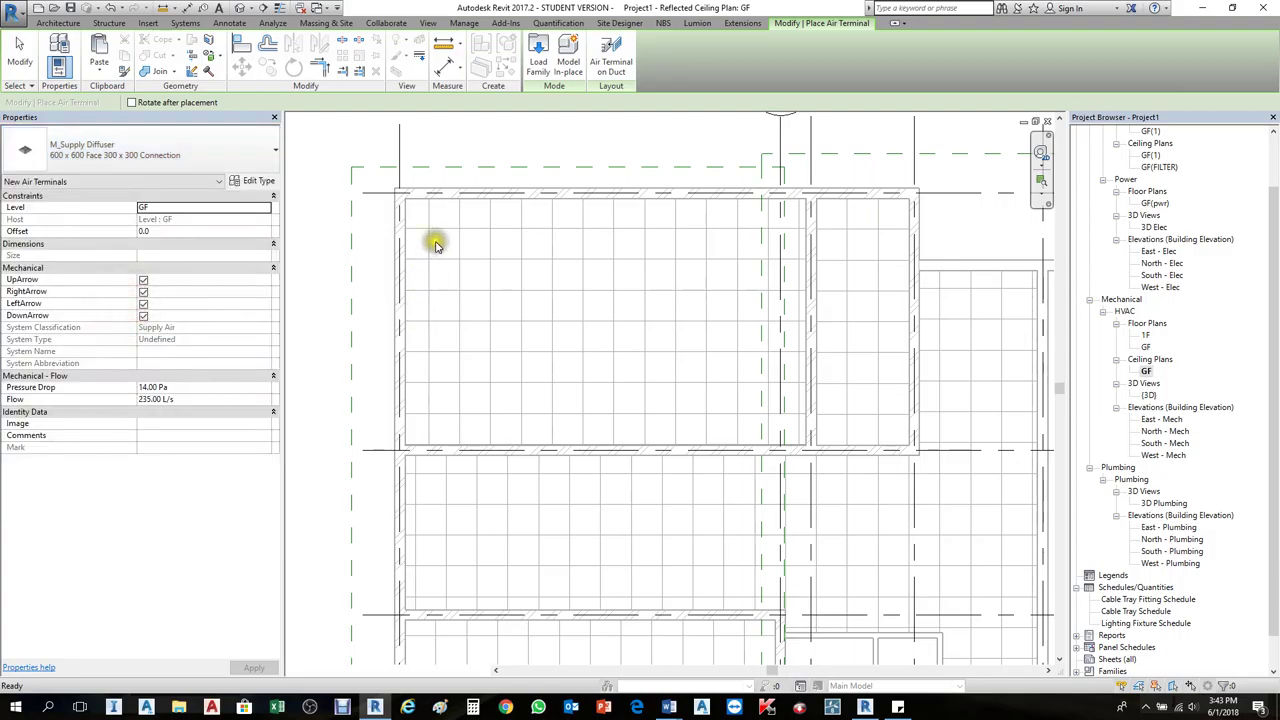
{"action": "left_click", "coordinate": [186, 234]}
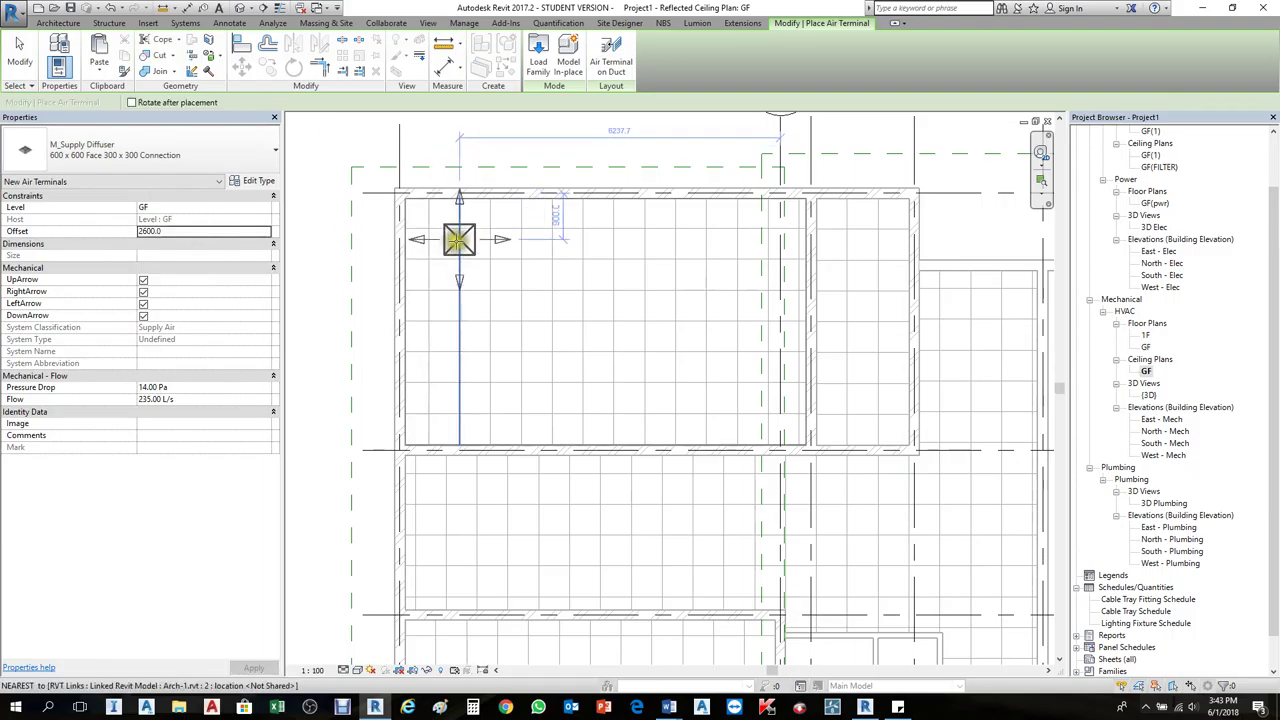
{"action": "scroll", "coordinate": [450, 244], "scroll_direction": "up", "scroll_amount": 2}
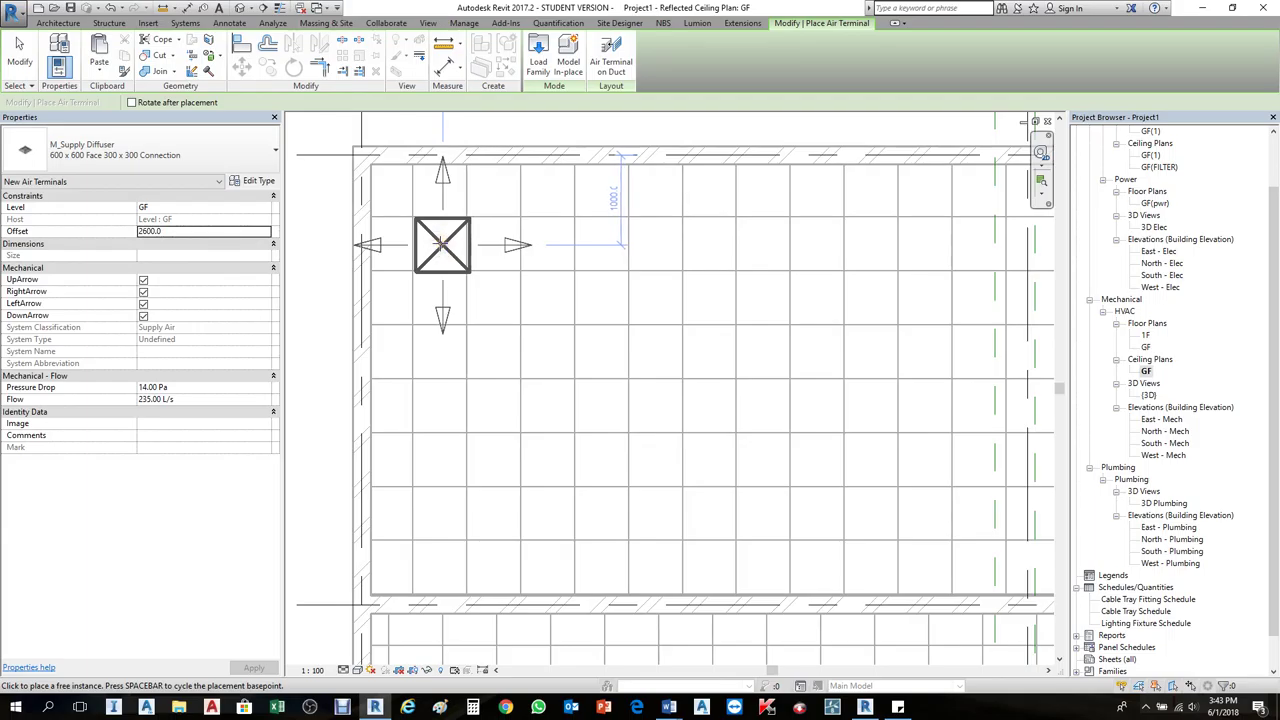
{"action": "left_click", "coordinate": [441, 244]}
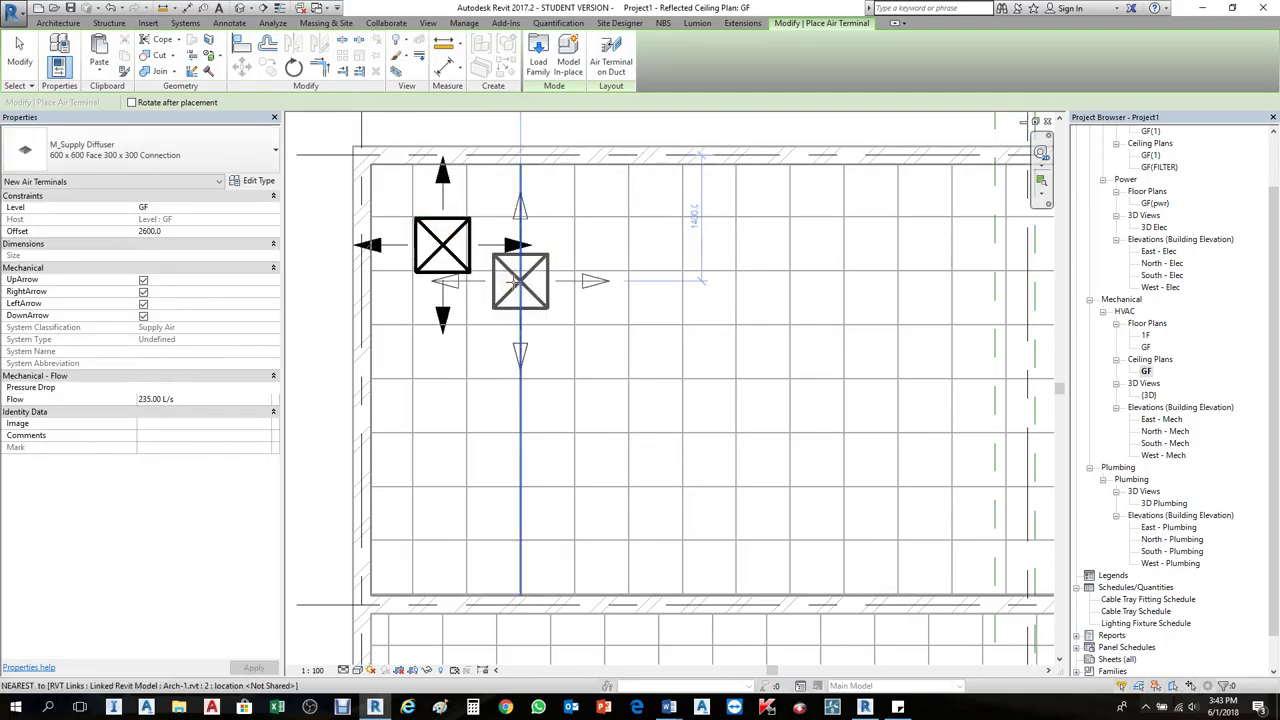
{"action": "key", "text": "Escape"}
{"action": "key", "text": "Escape"}
{"action": "scroll", "coordinate": [425, 292], "scroll_direction": "up", "scroll_amount": 2}
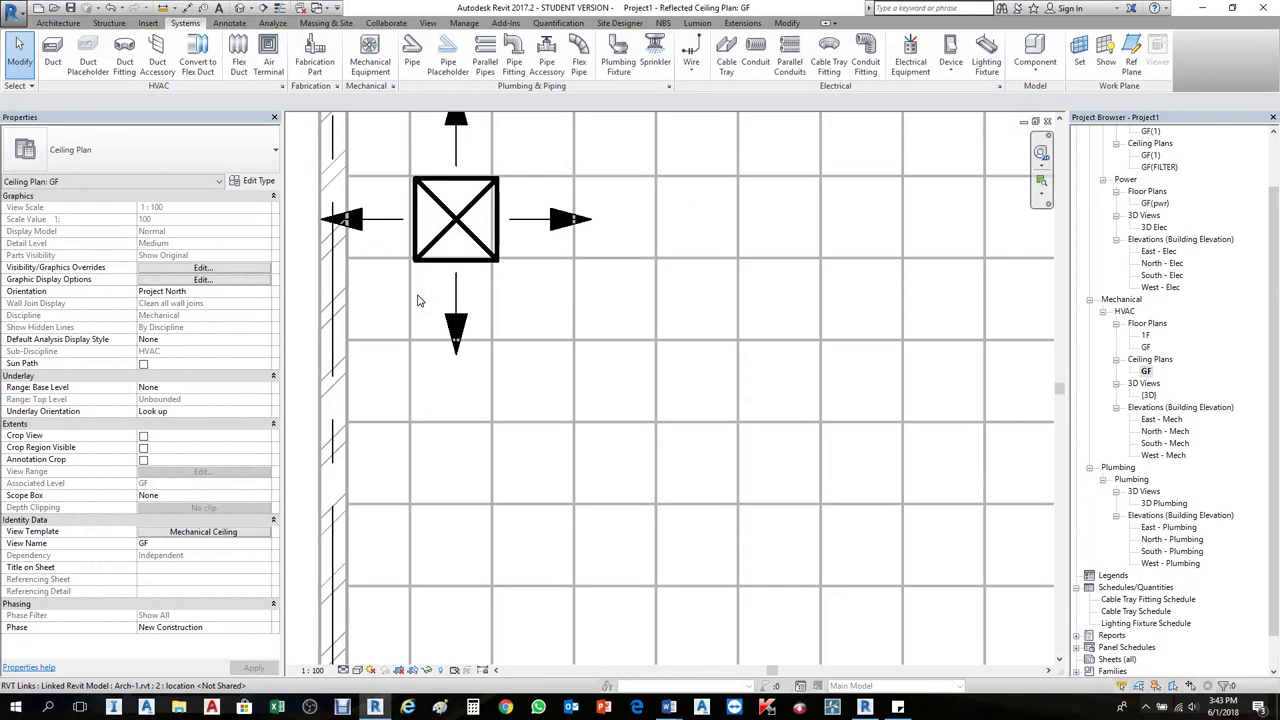
Step: Align the diffuser's side and top edges to the adjacent ceiling grid lines
{"action": "key", "text": "l"}
{"action": "left_click", "coordinate": [409, 272]}
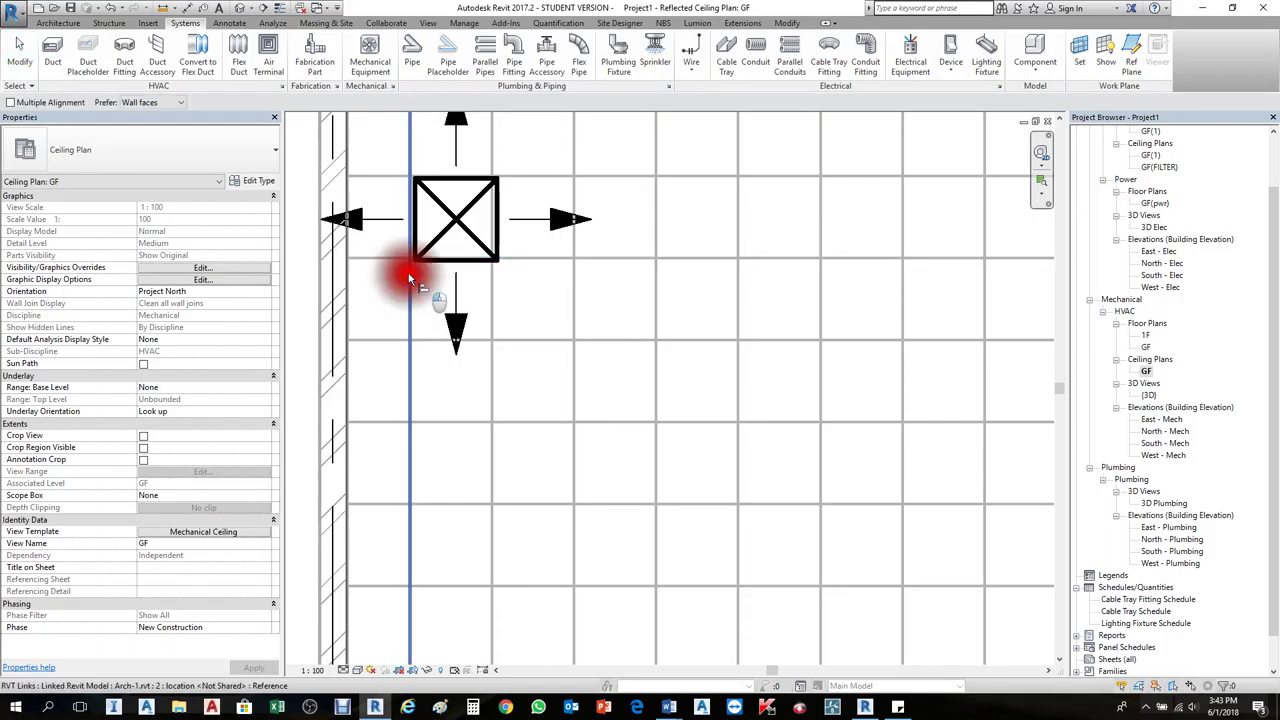
{"action": "left_click", "coordinate": [416, 244]}
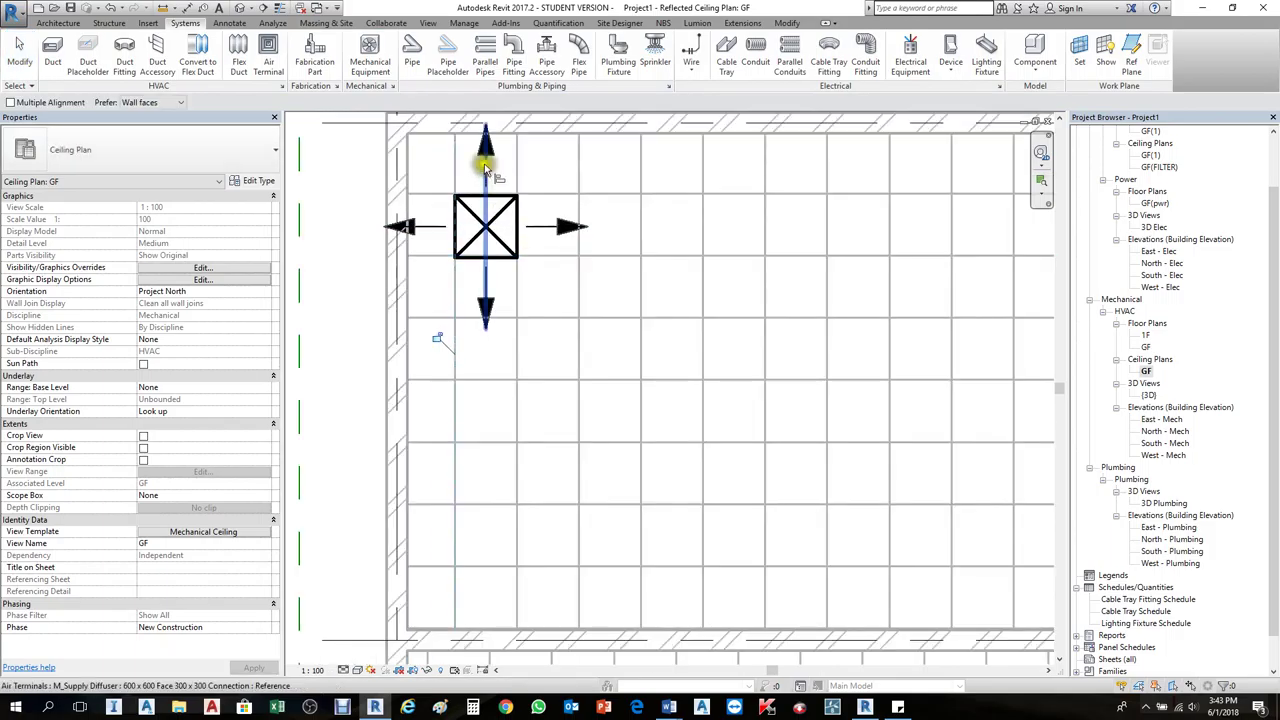
{"action": "scroll", "coordinate": [486, 172], "scroll_direction": "up", "scroll_amount": 3}
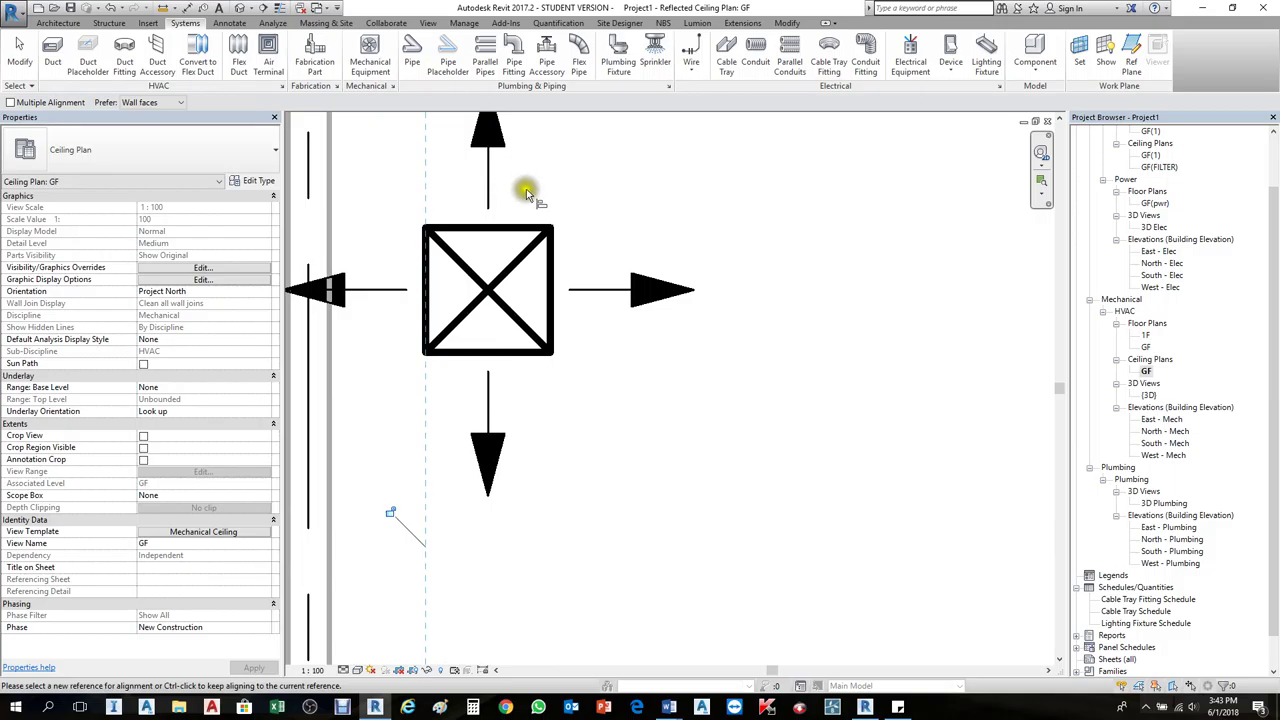
{"action": "scroll", "coordinate": [544, 227], "scroll_direction": "up", "scroll_amount": 1}
{"action": "left_click", "coordinate": [540, 244]}
{"action": "scroll", "coordinate": [460, 265], "scroll_direction": "down", "scroll_amount": 5}
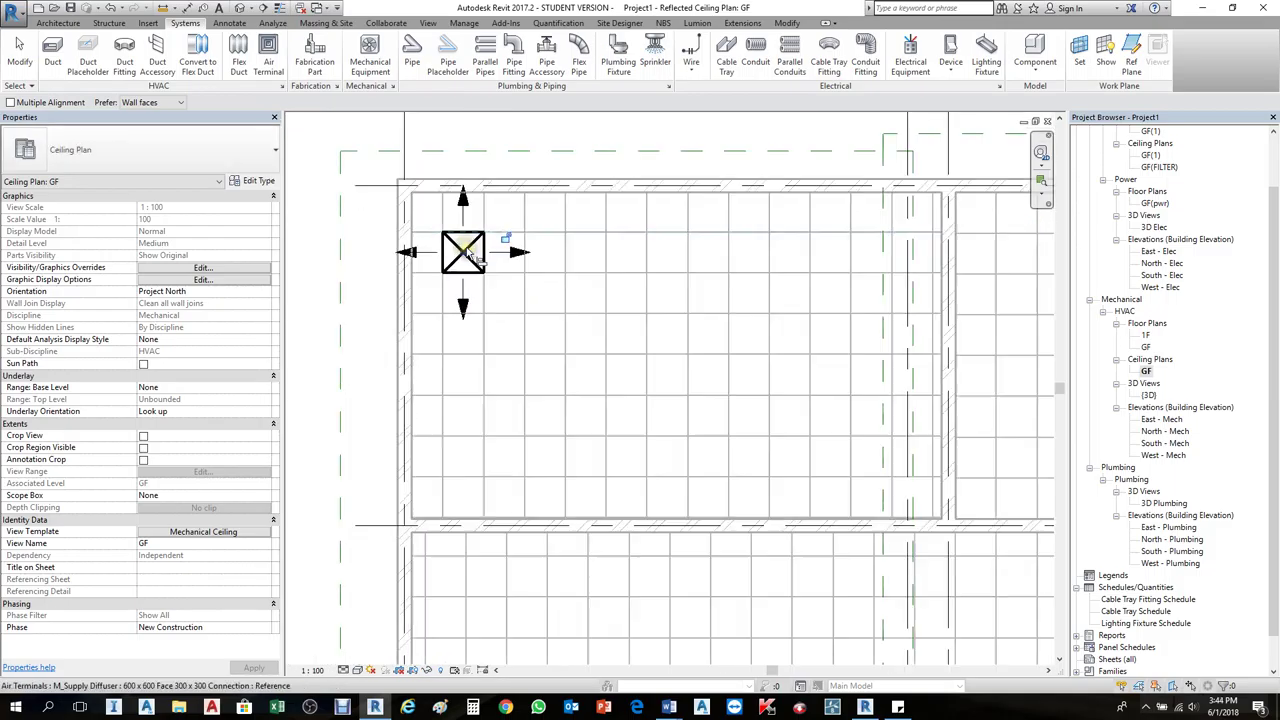
{"action": "key", "text": "Escape"}
{"action": "left_click", "coordinate": [480, 272]}
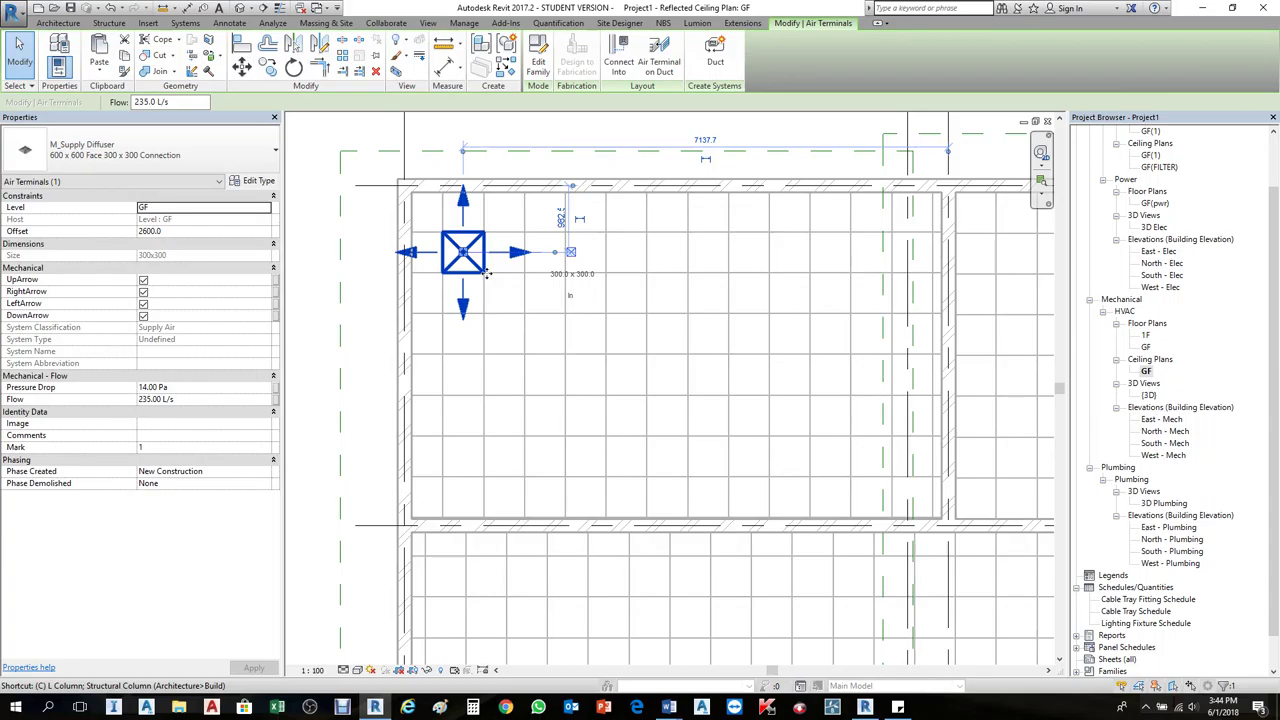
Step: Copy the supply diffuser once to the right within the same bay
{"action": "key", "text": "m"}
{"action": "key", "text": "v"}
{"action": "scroll", "coordinate": [443, 322], "scroll_direction": "up", "scroll_amount": 2}
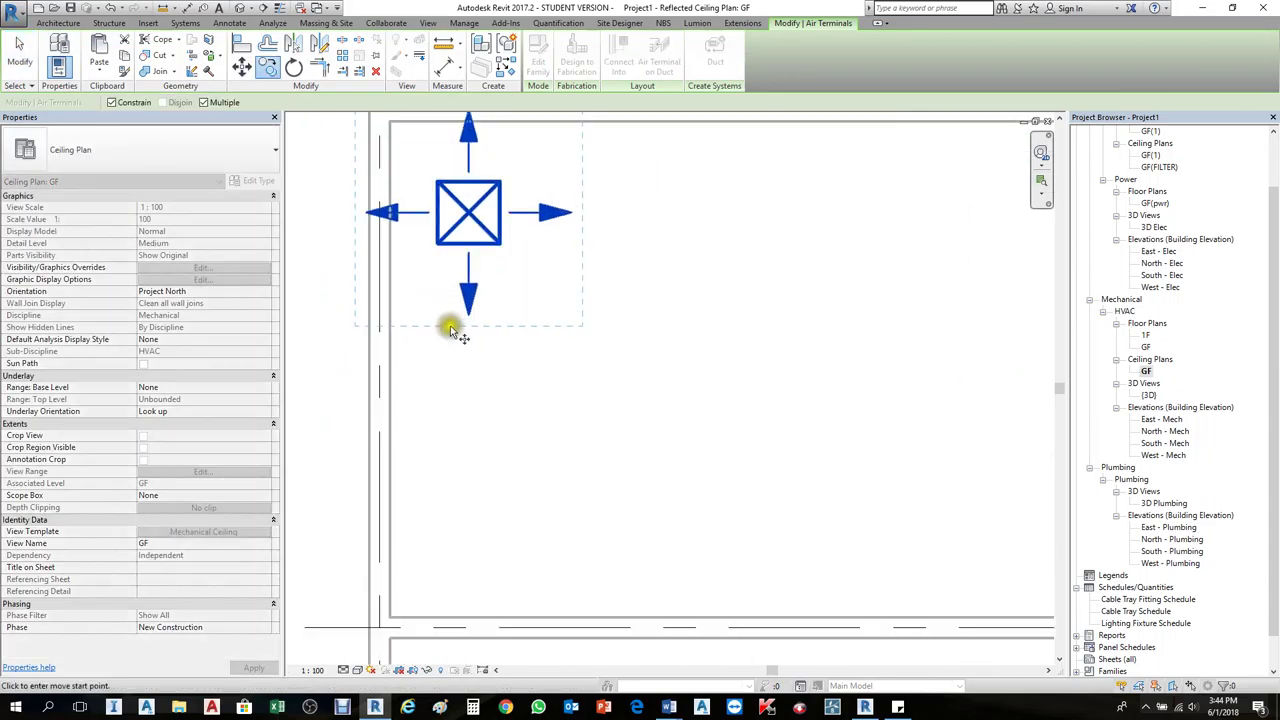
{"action": "left_click", "coordinate": [440, 352]}
{"action": "scroll", "coordinate": [440, 350], "scroll_direction": "down", "scroll_amount": 2}
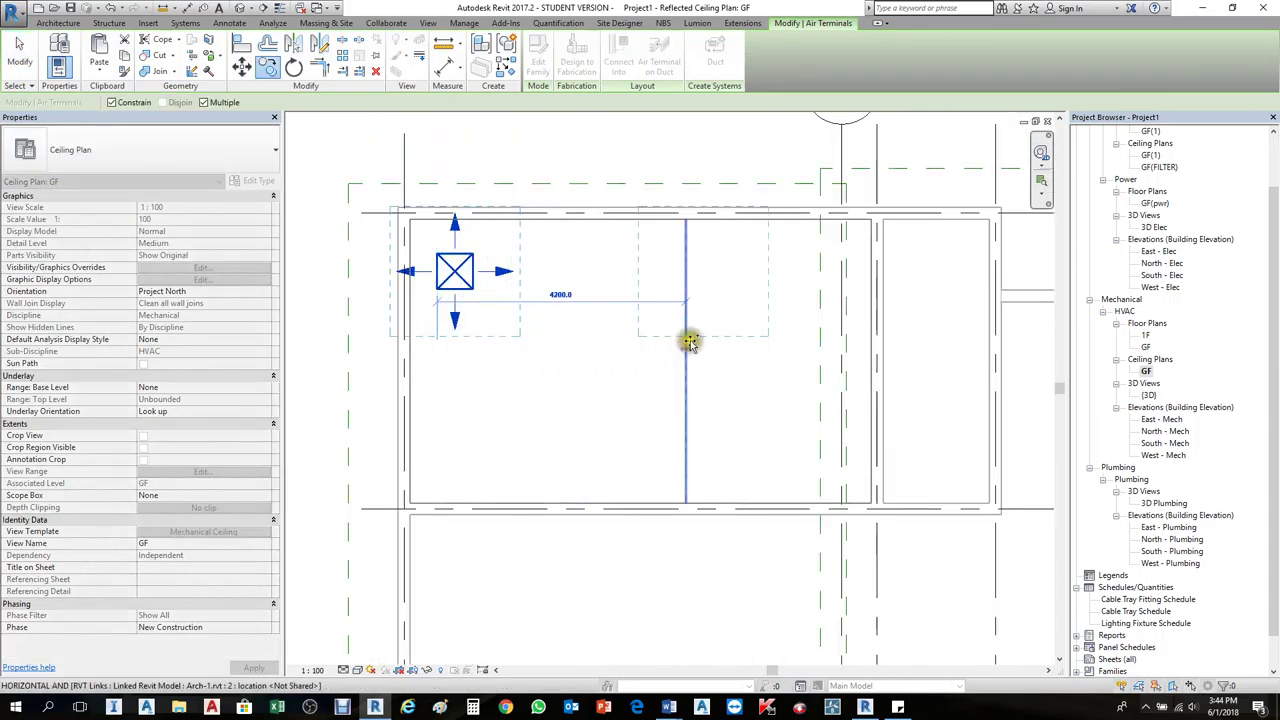
{"action": "left_click", "coordinate": [760, 338]}
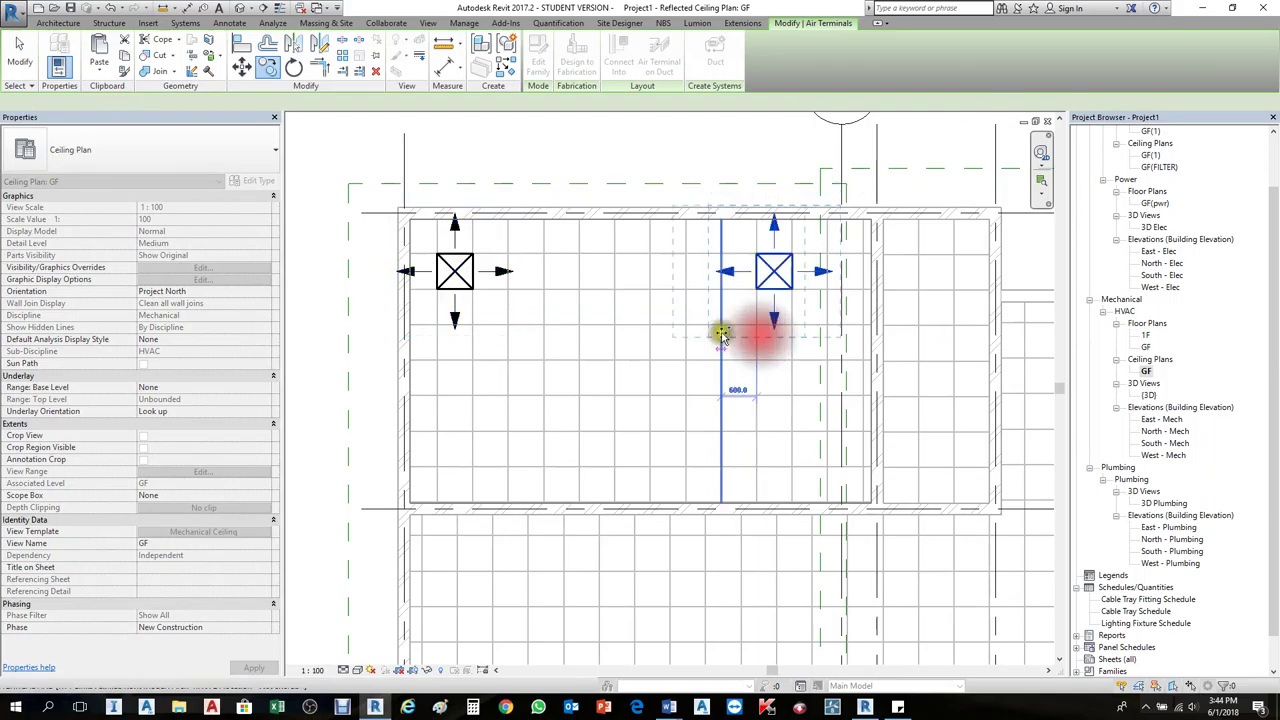
{"action": "key", "text": "Escape"}
{"action": "key", "text": "Escape"}
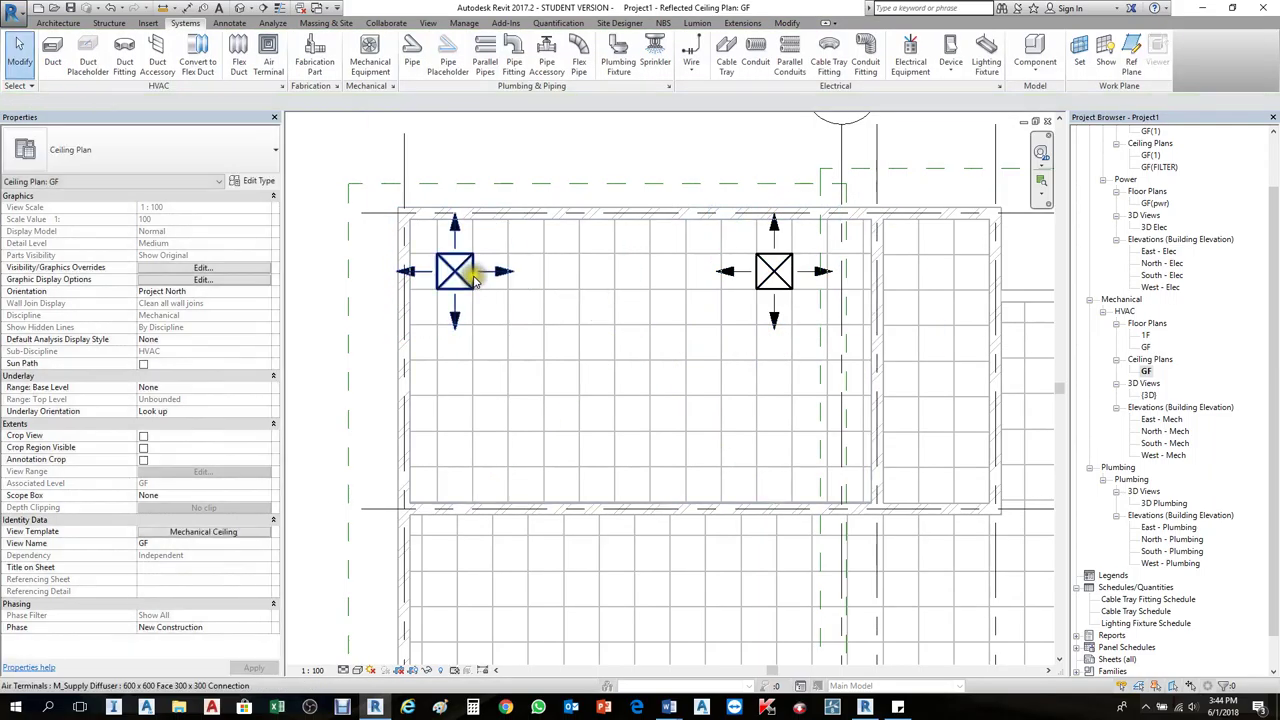
Step: Copy both top diffusers 1400 downward to form a second row
{"action": "left_click", "coordinate": [470, 278]}
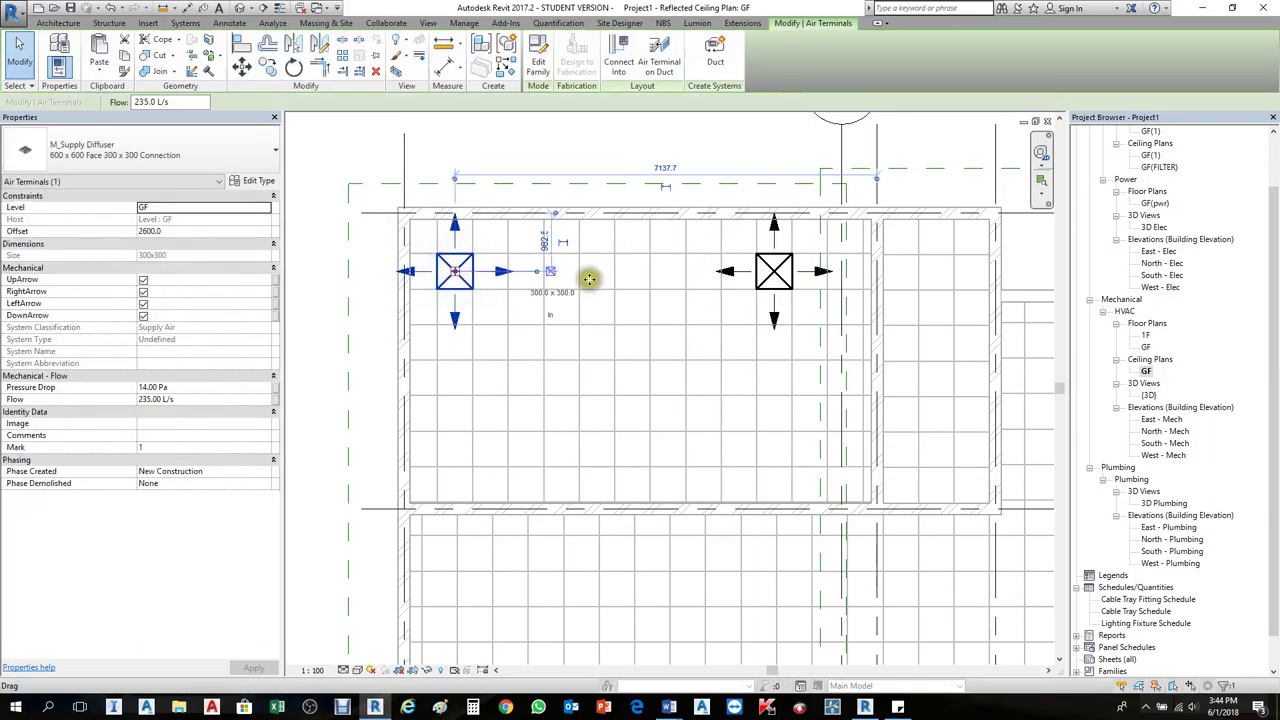
{"action": "left_click", "coordinate": [774, 271], "text": "ctrl"}
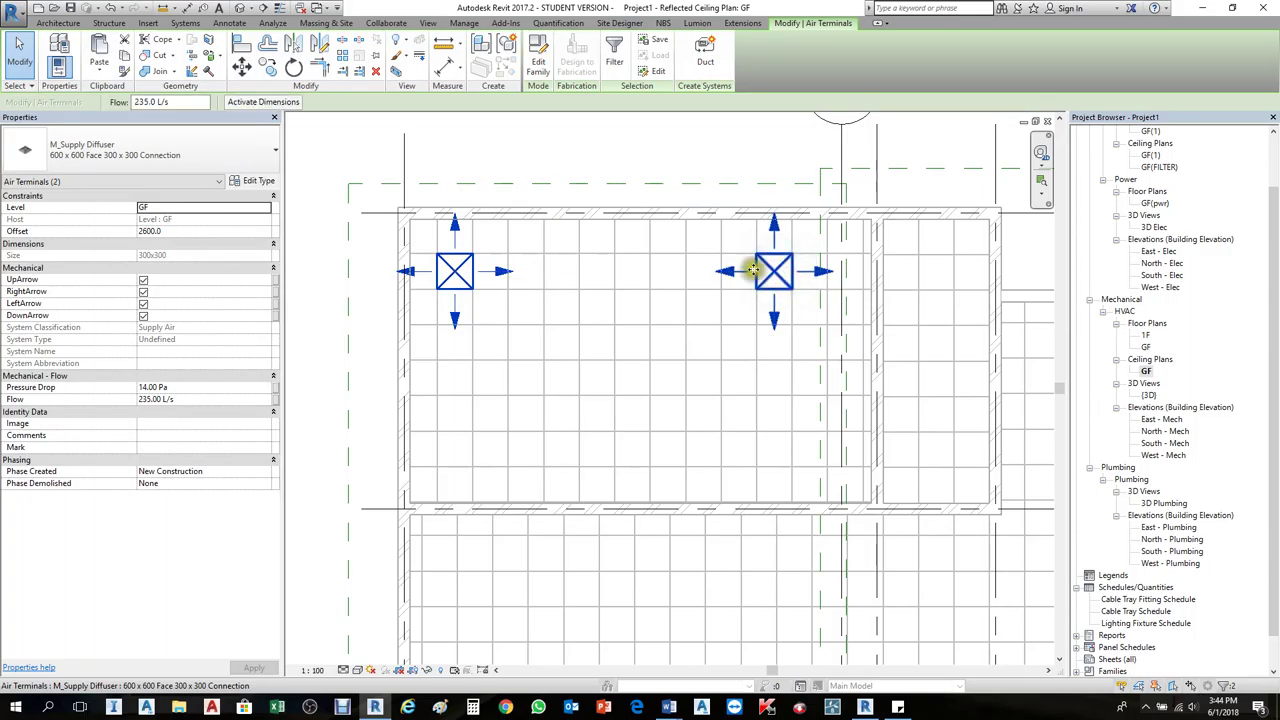
{"action": "left_click", "coordinate": [268, 62]}
{"action": "left_click", "coordinate": [600, 290]}
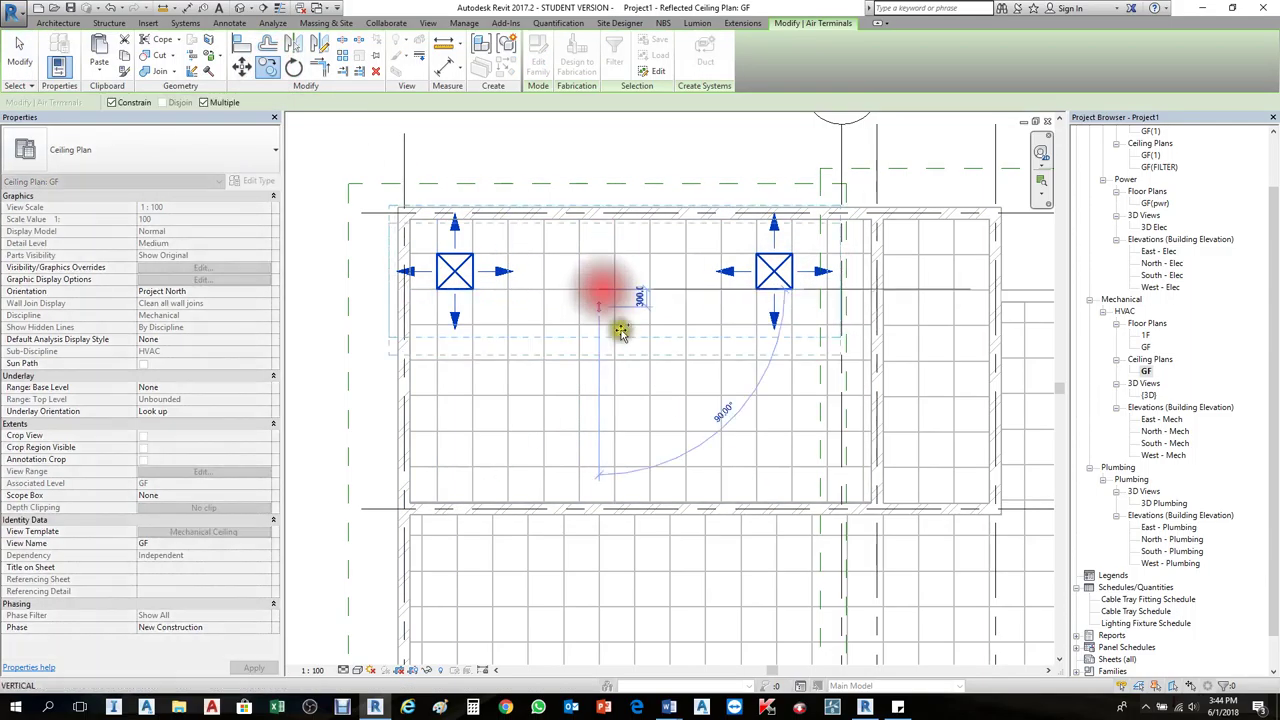
{"action": "left_click", "coordinate": [603, 467]}
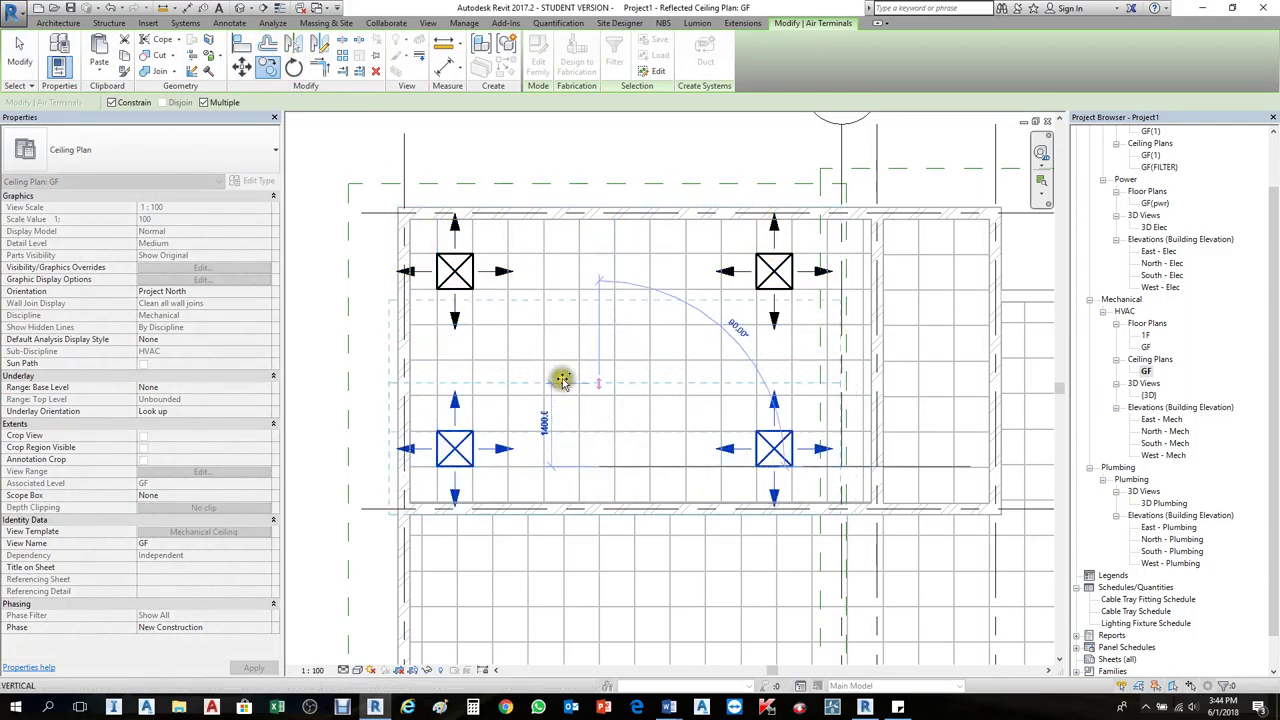
{"action": "scroll", "coordinate": [563, 380], "scroll_direction": "down", "scroll_amount": 2}
{"action": "key", "text": "Escape"}
{"action": "key", "text": "Escape"}
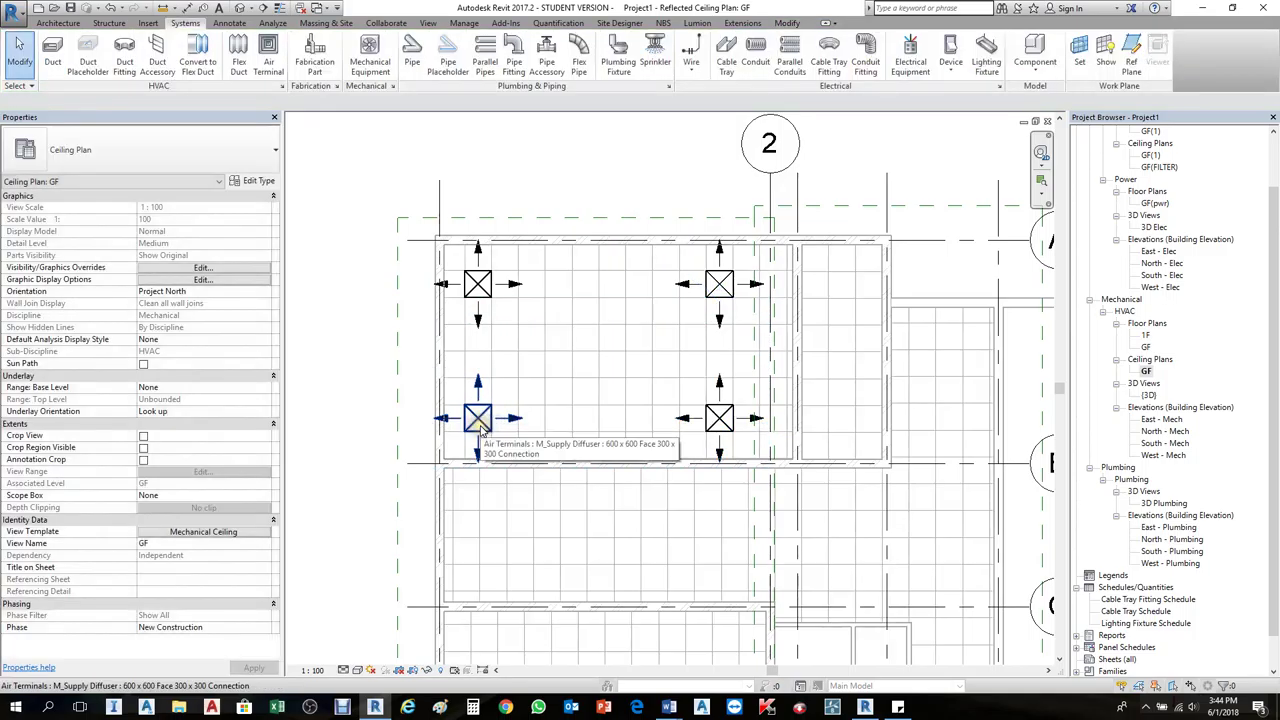
Step: Switch both lower diffusers to M_Return Diffuser 600 x 600 Face 300 x 300 Connection
{"action": "left_click", "coordinate": [484, 426]}
{"action": "left_click", "coordinate": [484, 426]}
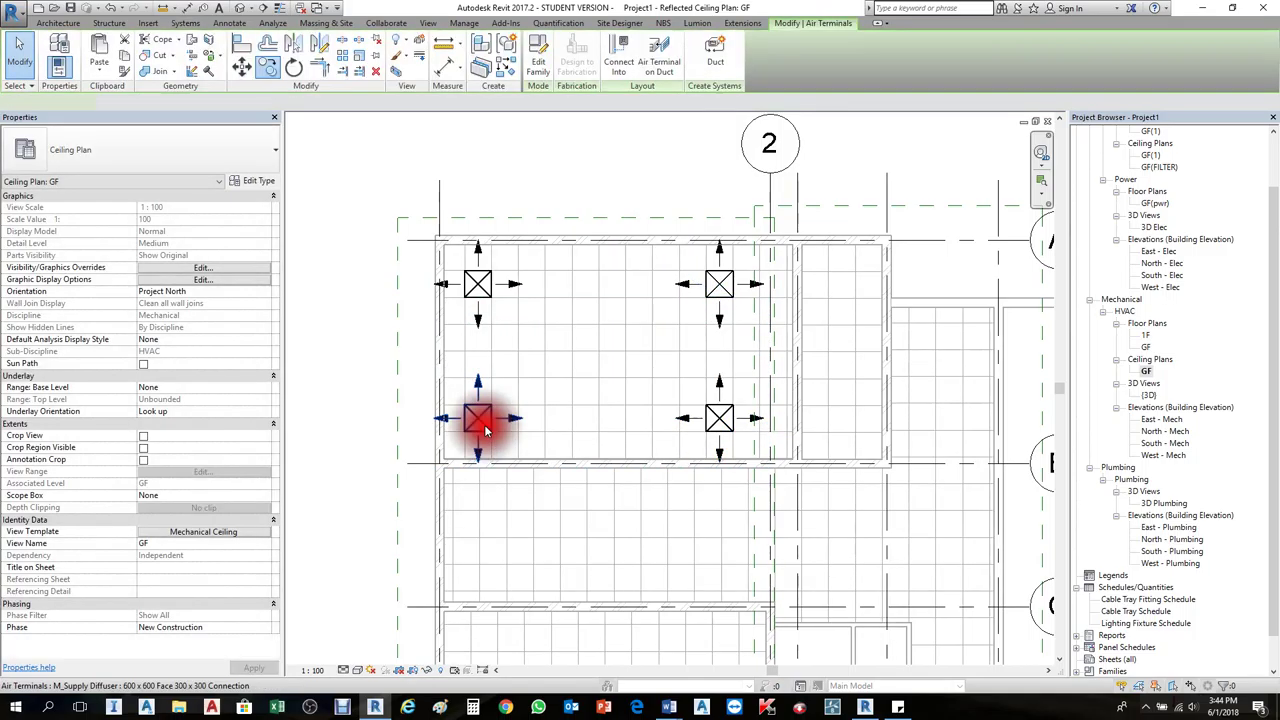
{"action": "left_click", "coordinate": [717, 428]}
{"action": "left_click", "coordinate": [100, 148]}
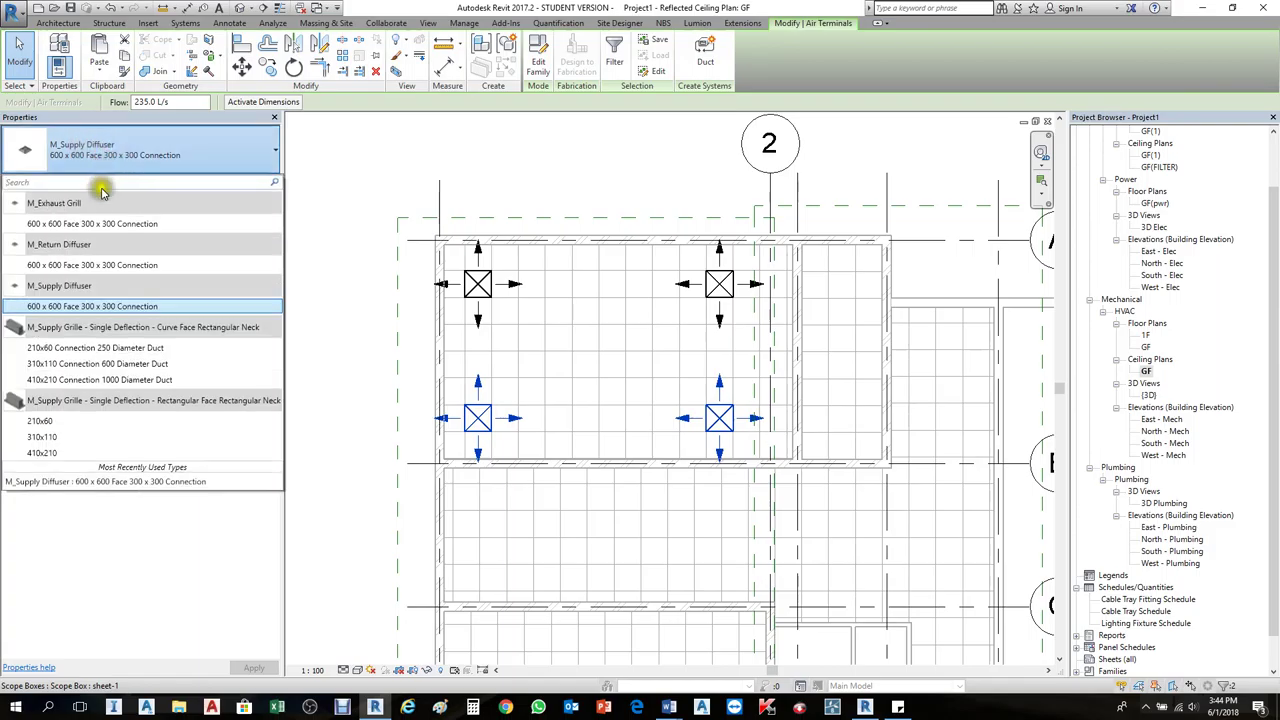
{"action": "left_click", "coordinate": [108, 265]}
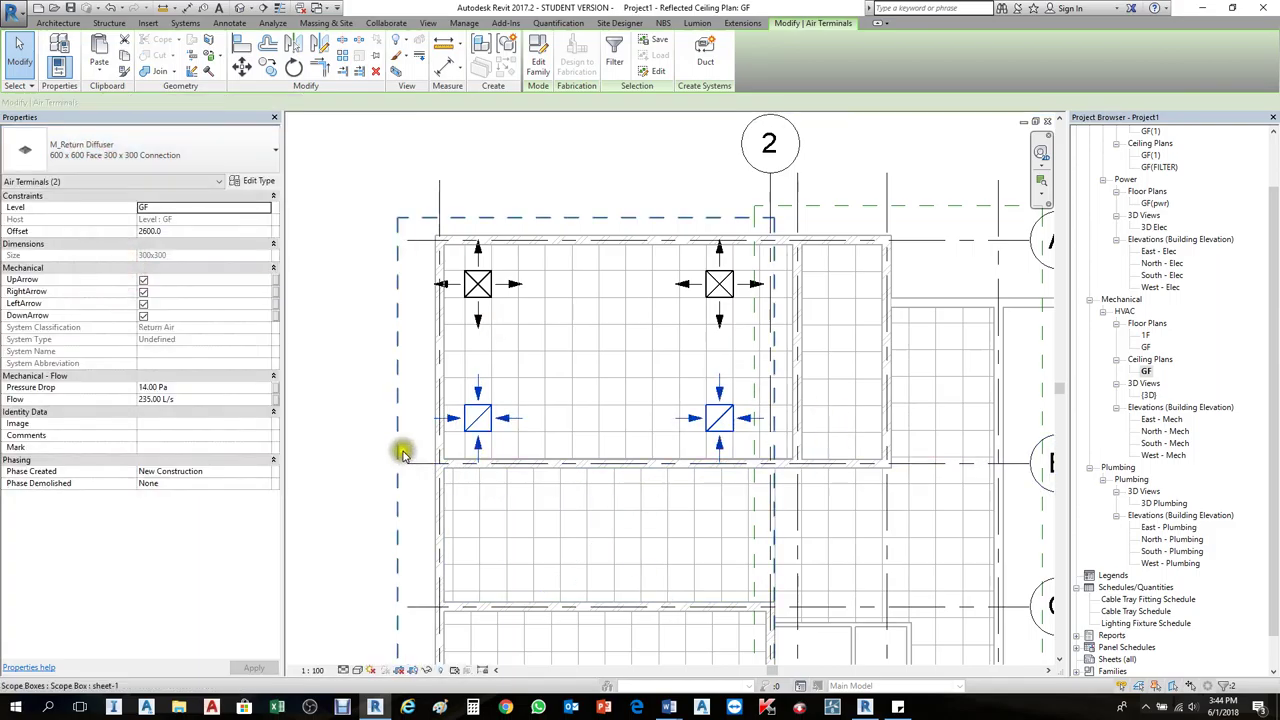
{"action": "left_click", "coordinate": [289, 437]}
{"action": "scroll", "coordinate": [463, 455], "scroll_direction": "up", "scroll_amount": 2}
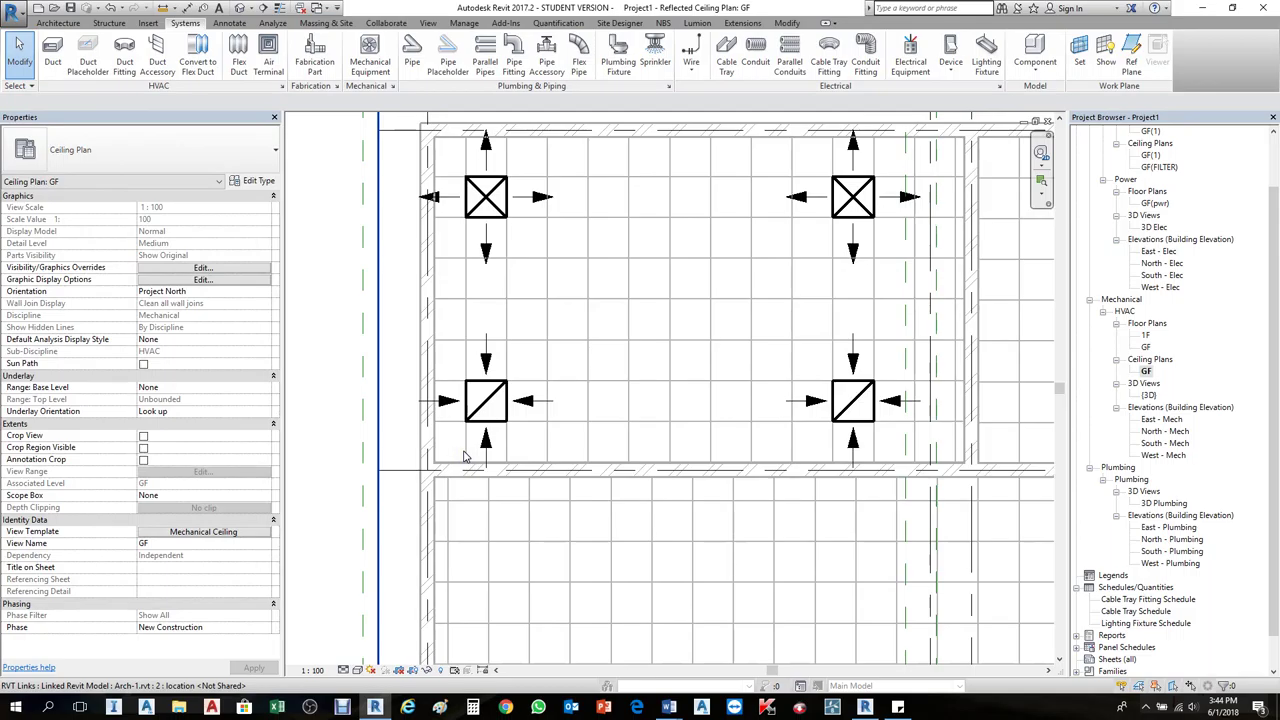
{"action": "scroll", "coordinate": [354, 206], "scroll_direction": "down", "scroll_amount": 3}
Step: Cancel a stray Air Terminal start, then select the top-left supply diffuser and bring up its context menu
{"action": "scroll", "coordinate": [480, 270], "scroll_direction": "down", "scroll_amount": 1}
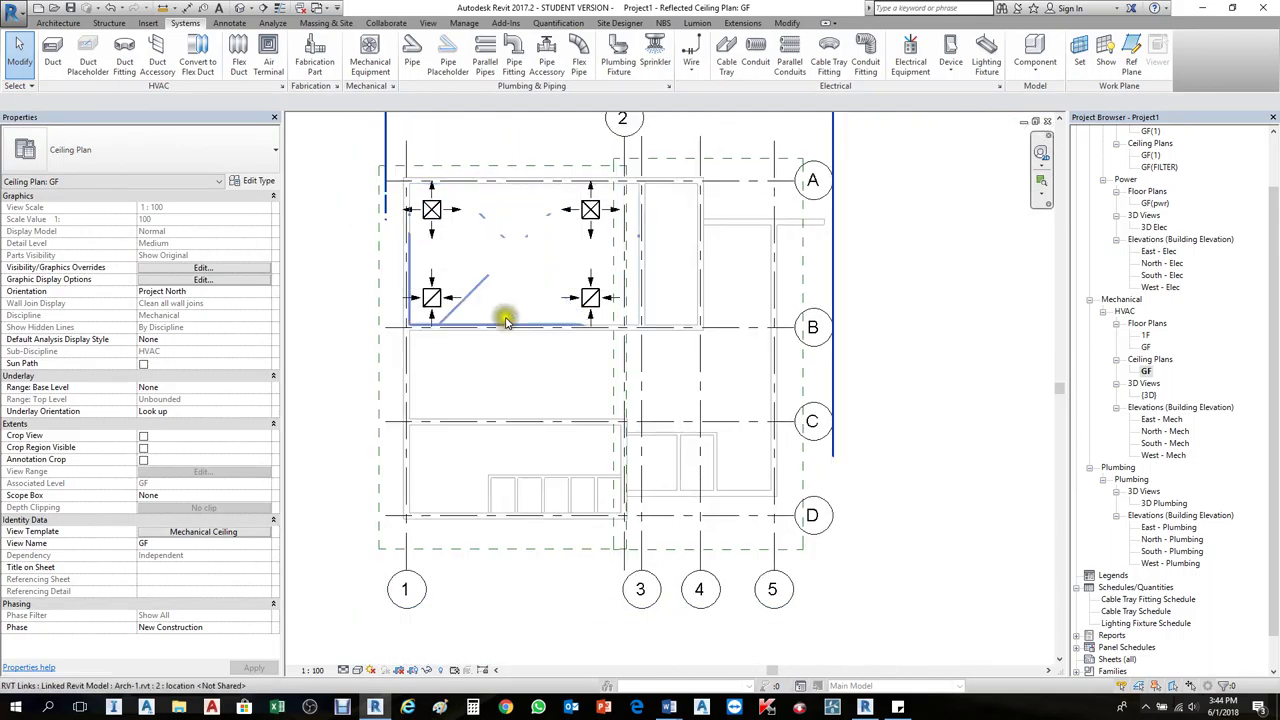
{"action": "scroll", "coordinate": [443, 323], "scroll_direction": "up", "scroll_amount": 1}
{"action": "left_click", "coordinate": [430, 172]}
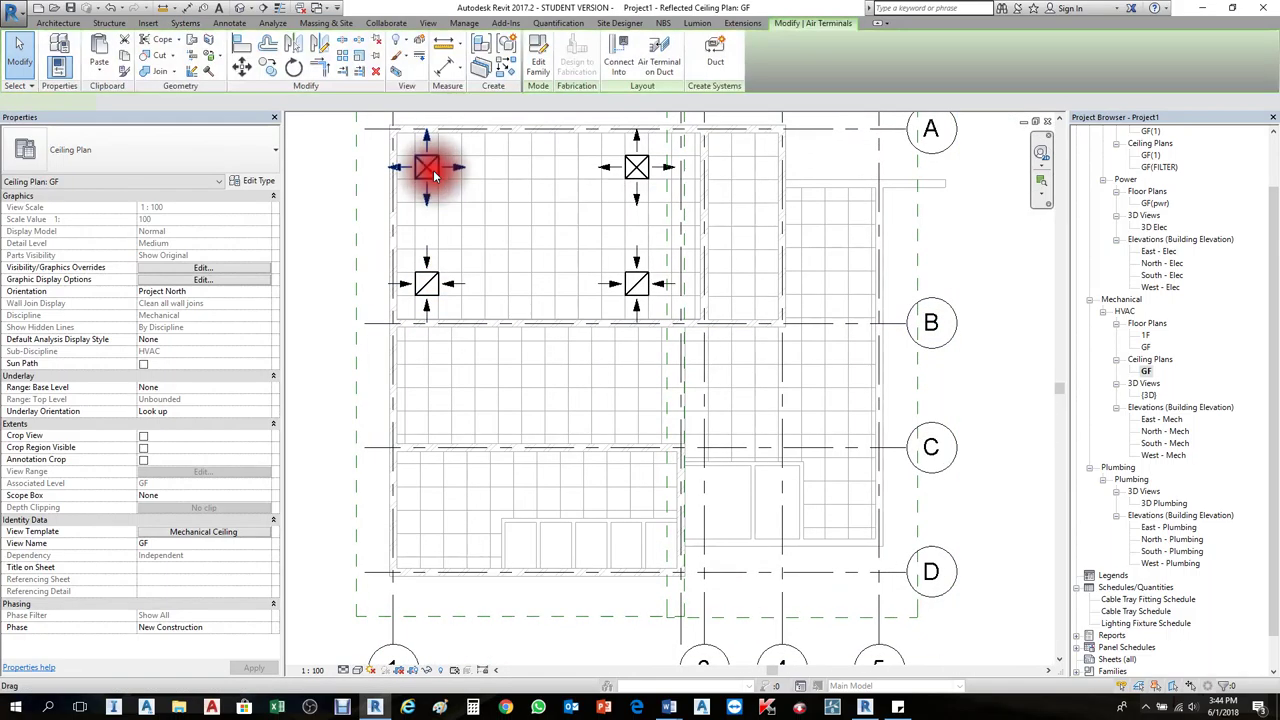
{"action": "key", "text": "Escape"}
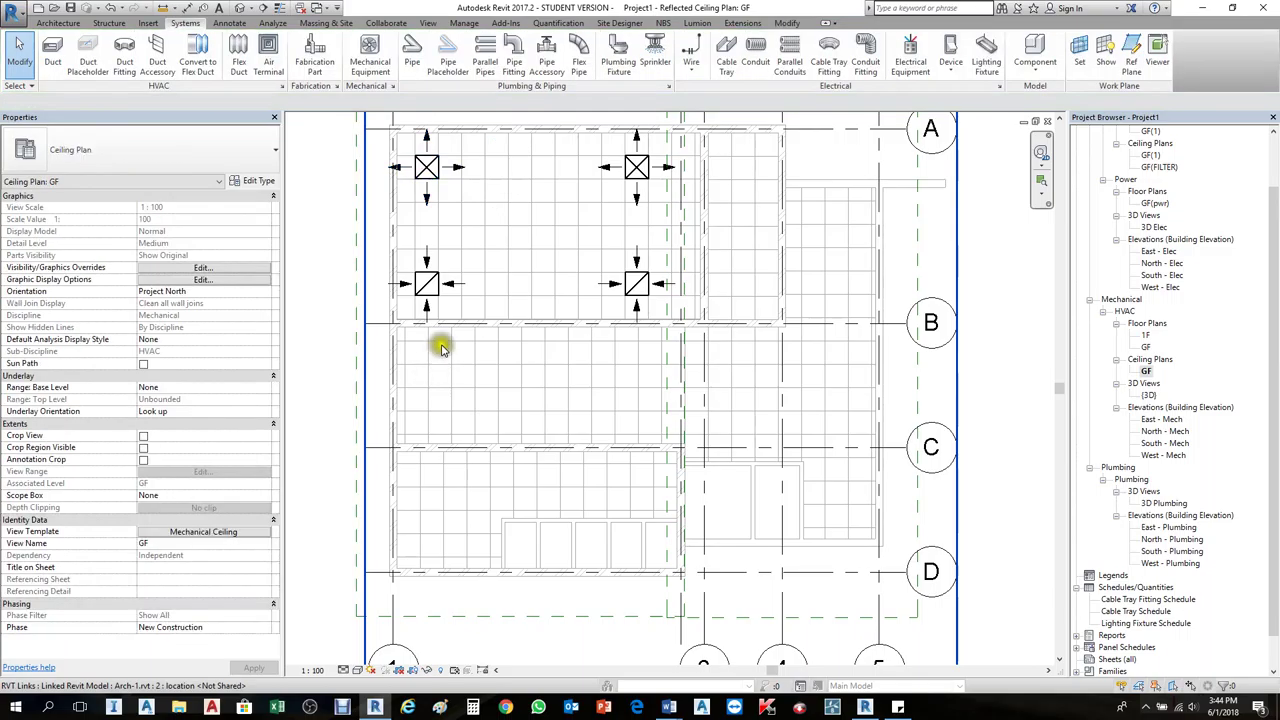
{"action": "left_click", "coordinate": [268, 52]}
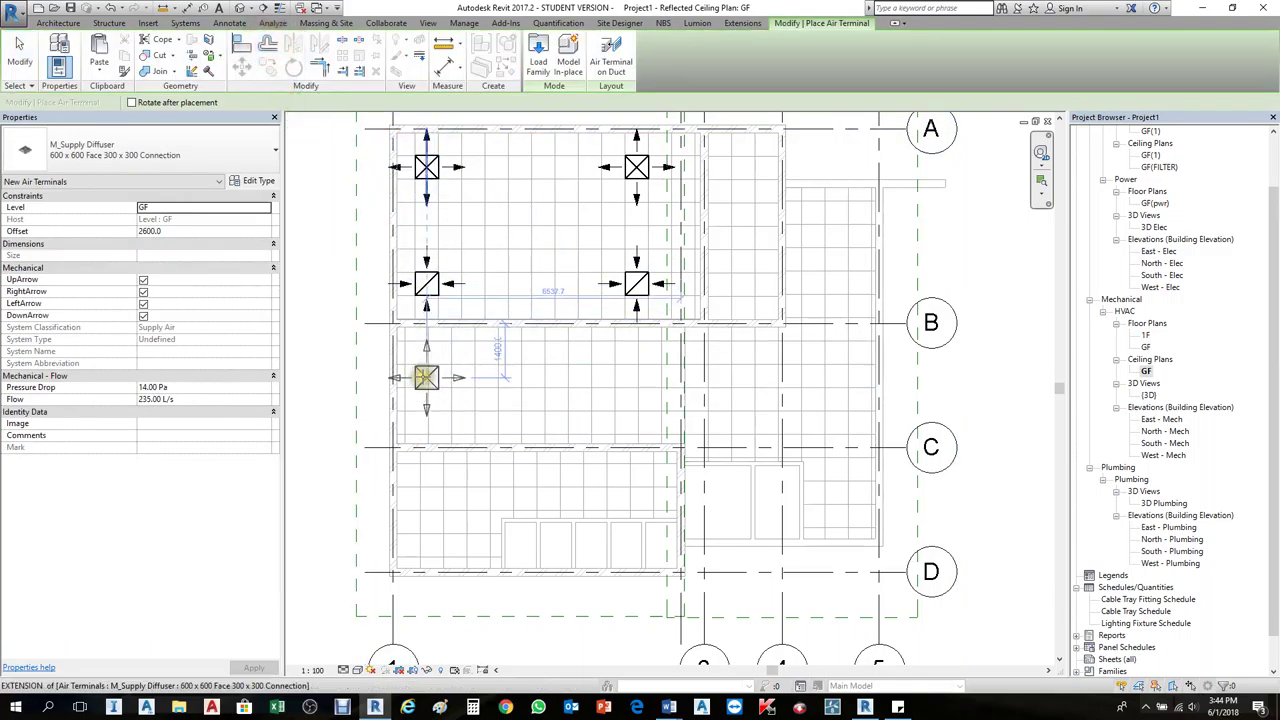
{"action": "key", "text": "Escape"}
{"action": "left_click", "coordinate": [423, 170]}
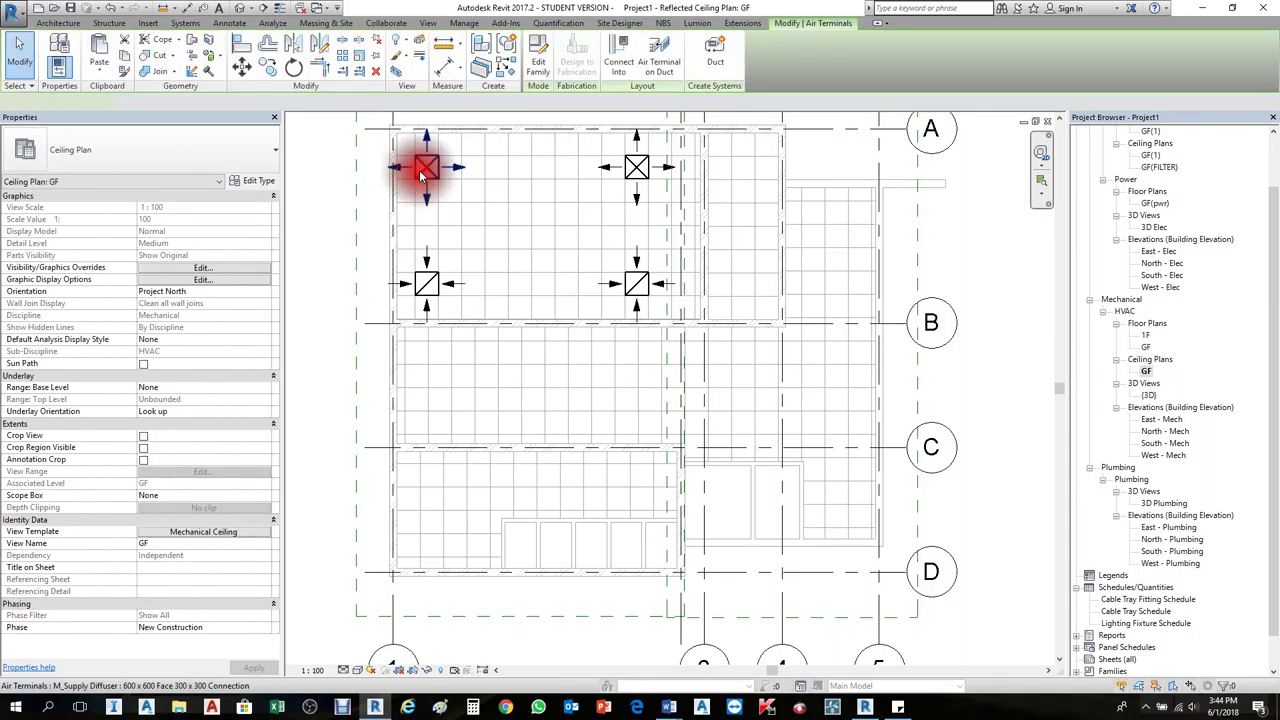
{"action": "right_click", "coordinate": [420, 177]}
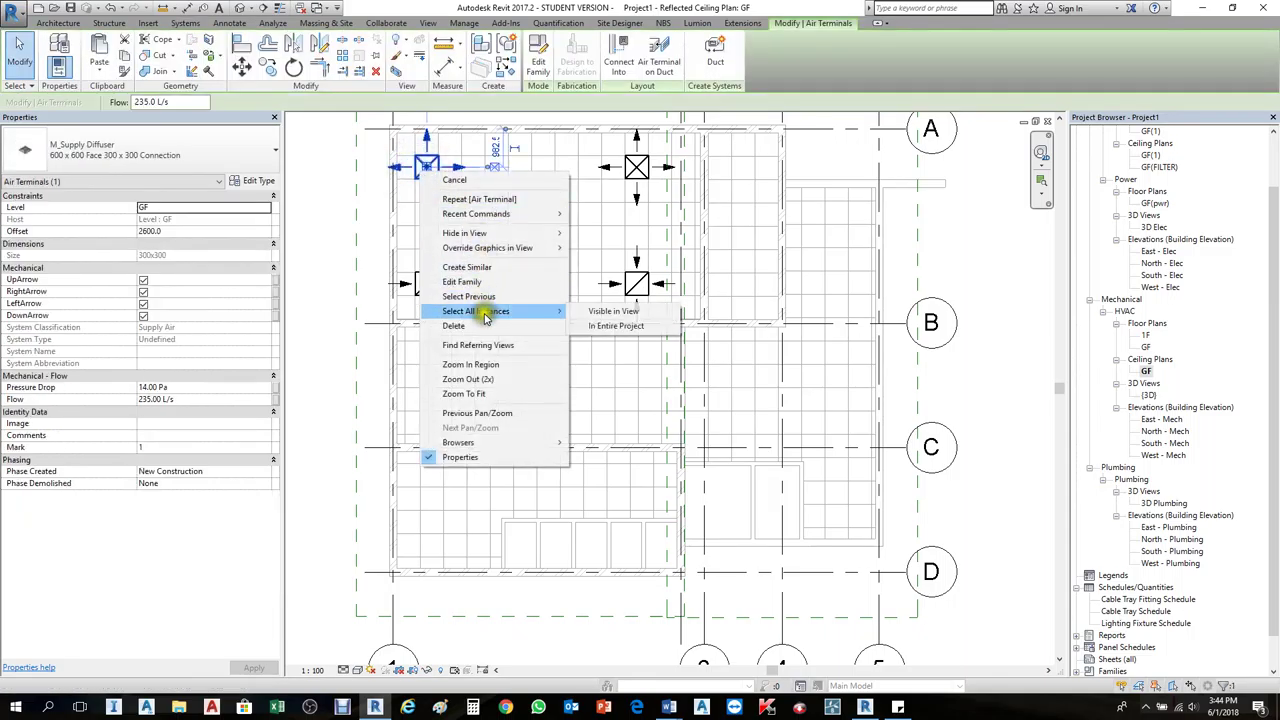
Step: Use Create Similar to place a matching supply diffuser below grid B
{"action": "left_click", "coordinate": [478, 267]}
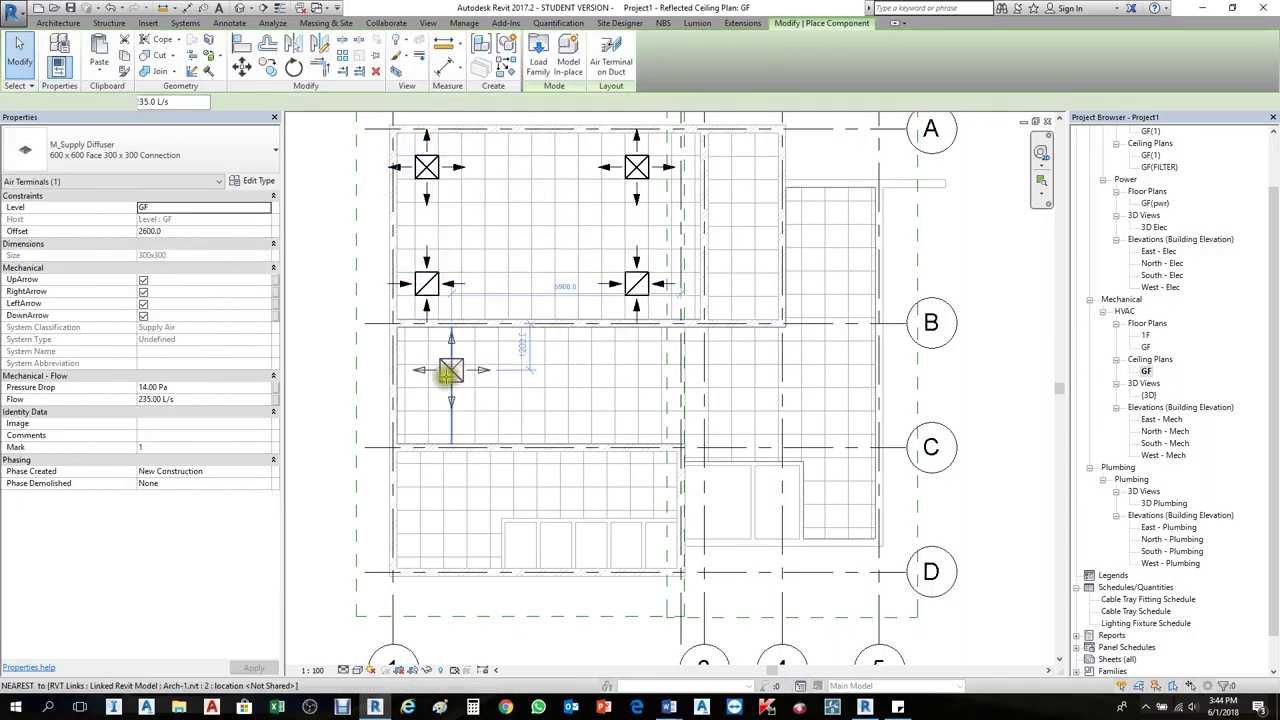
{"action": "scroll", "coordinate": [426, 385], "scroll_direction": "up", "scroll_amount": 3}
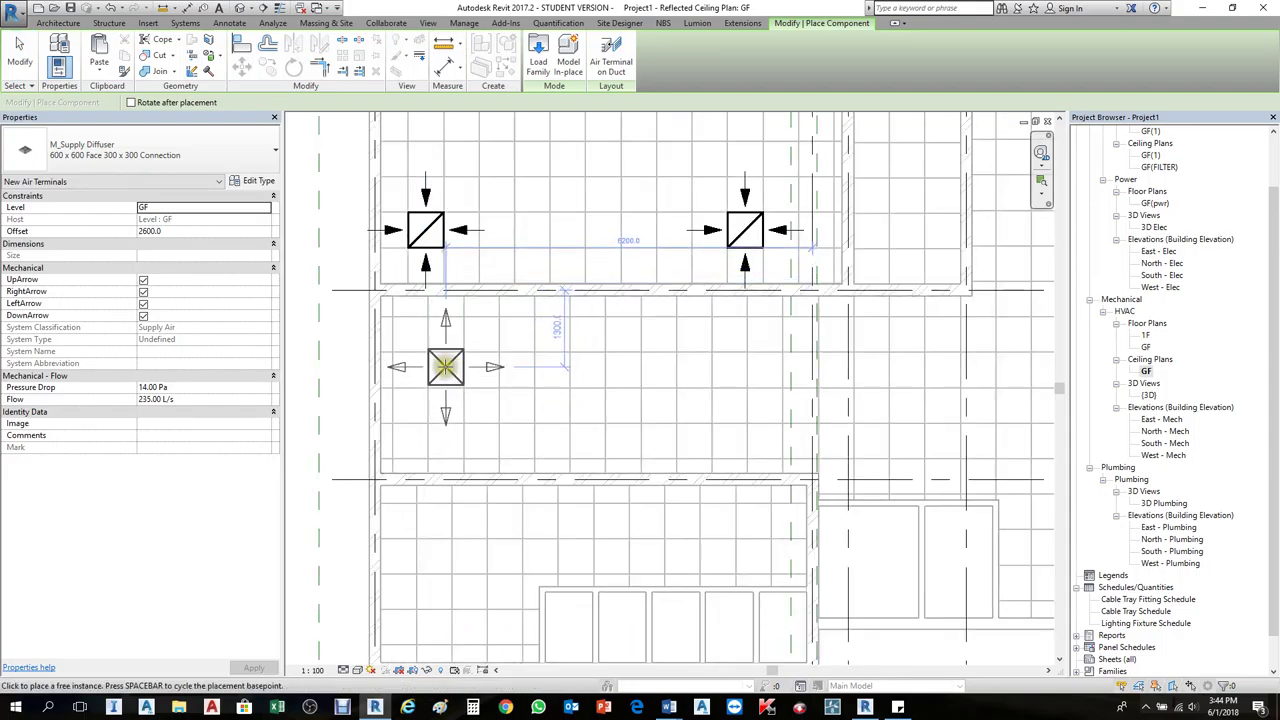
{"action": "left_click", "coordinate": [446, 367]}
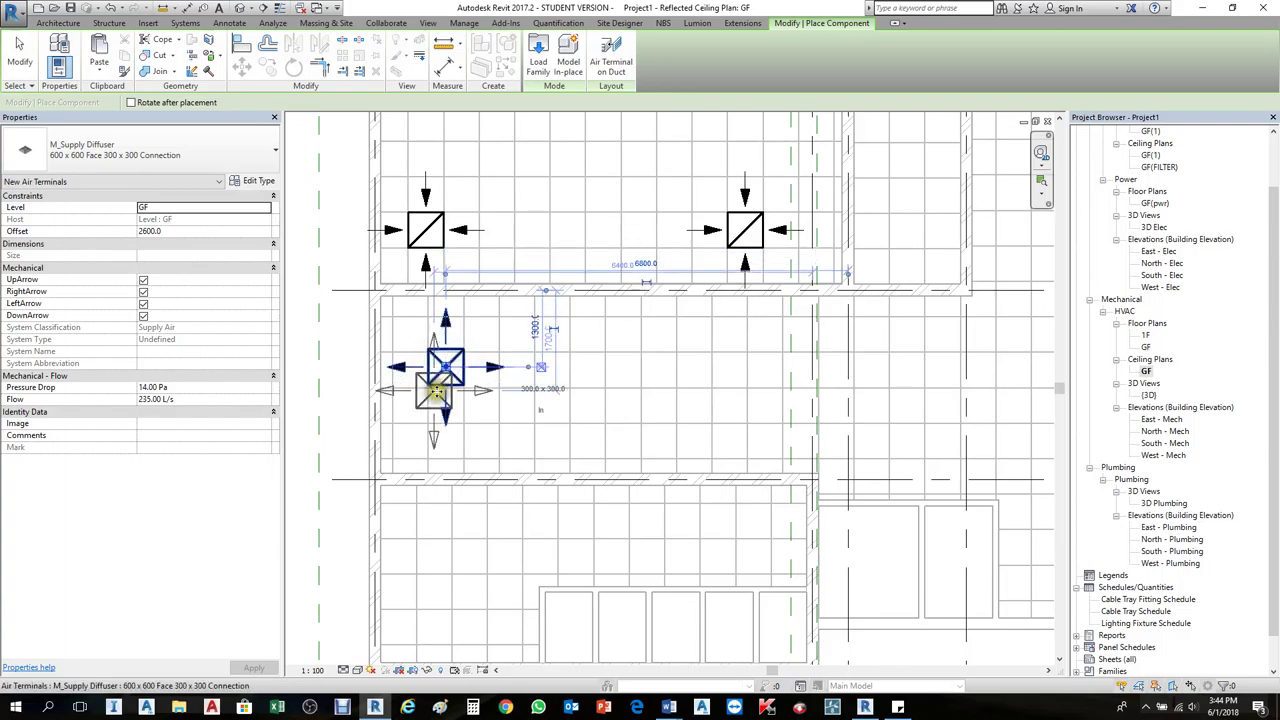
{"action": "scroll", "coordinate": [520, 362], "scroll_direction": "up", "scroll_amount": 3}
{"action": "key", "text": "Escape"}
{"action": "key", "text": "Escape"}
Step: Align the new diffuser's edge to the nearby ceiling gridline with AL
{"action": "key", "text": "a"}
{"action": "key", "text": "l"}
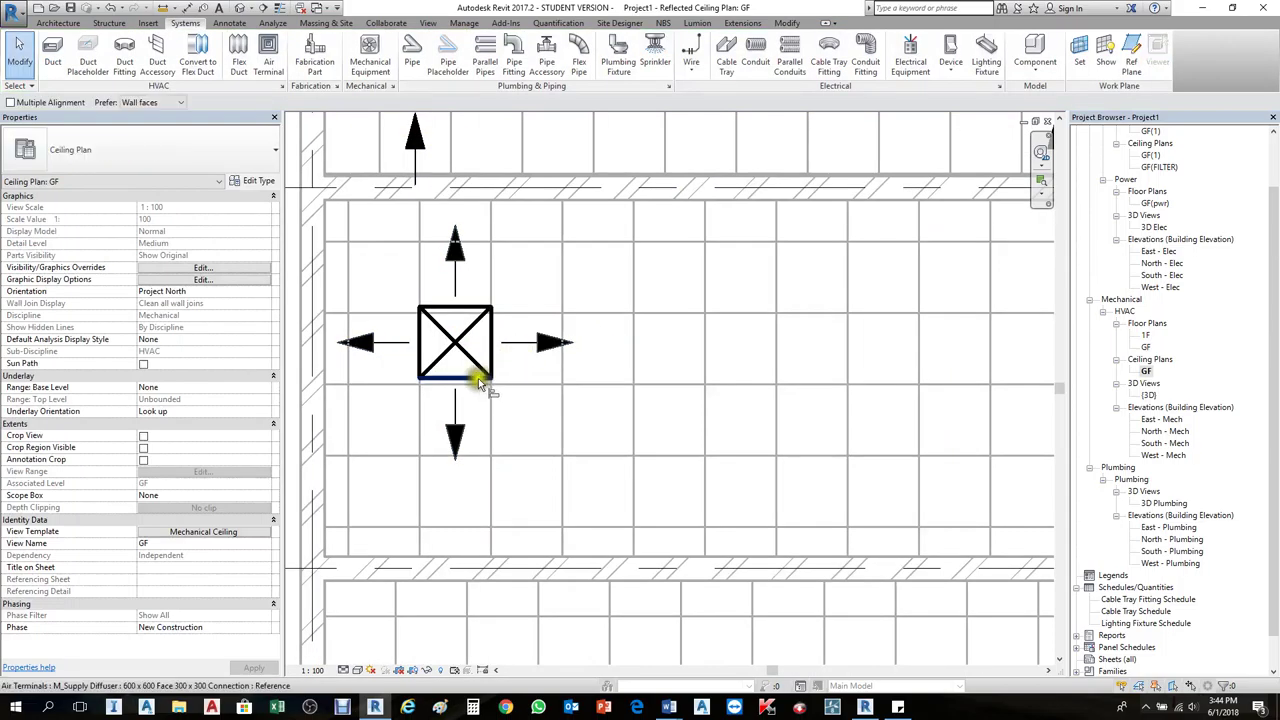
{"action": "left_click", "coordinate": [501, 386]}
{"action": "left_click", "coordinate": [455, 379]}
{"action": "scroll", "coordinate": [432, 365], "scroll_direction": "down", "scroll_amount": 3}
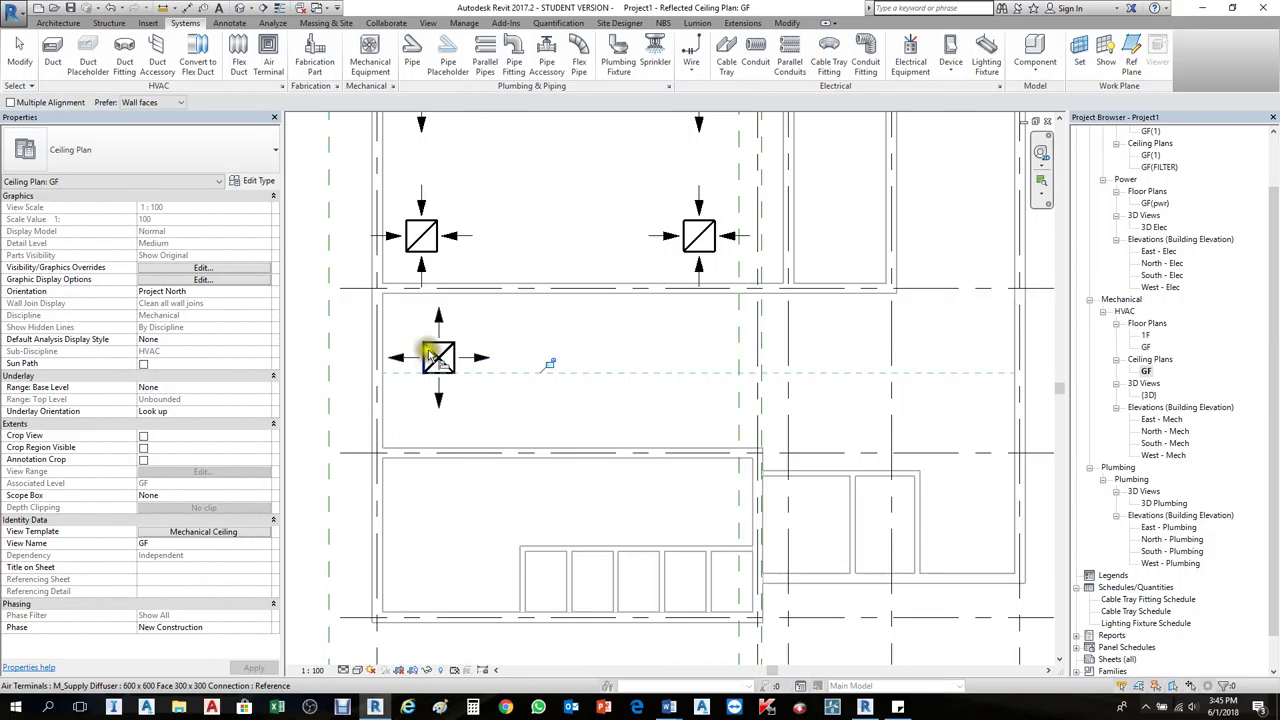
{"action": "key", "text": "Escape"}
{"action": "key", "text": "Escape"}
Step: Copy the new diffuser to three spots: right of grid 3, midway, and right of grid 4
{"action": "left_click", "coordinate": [444, 359]}
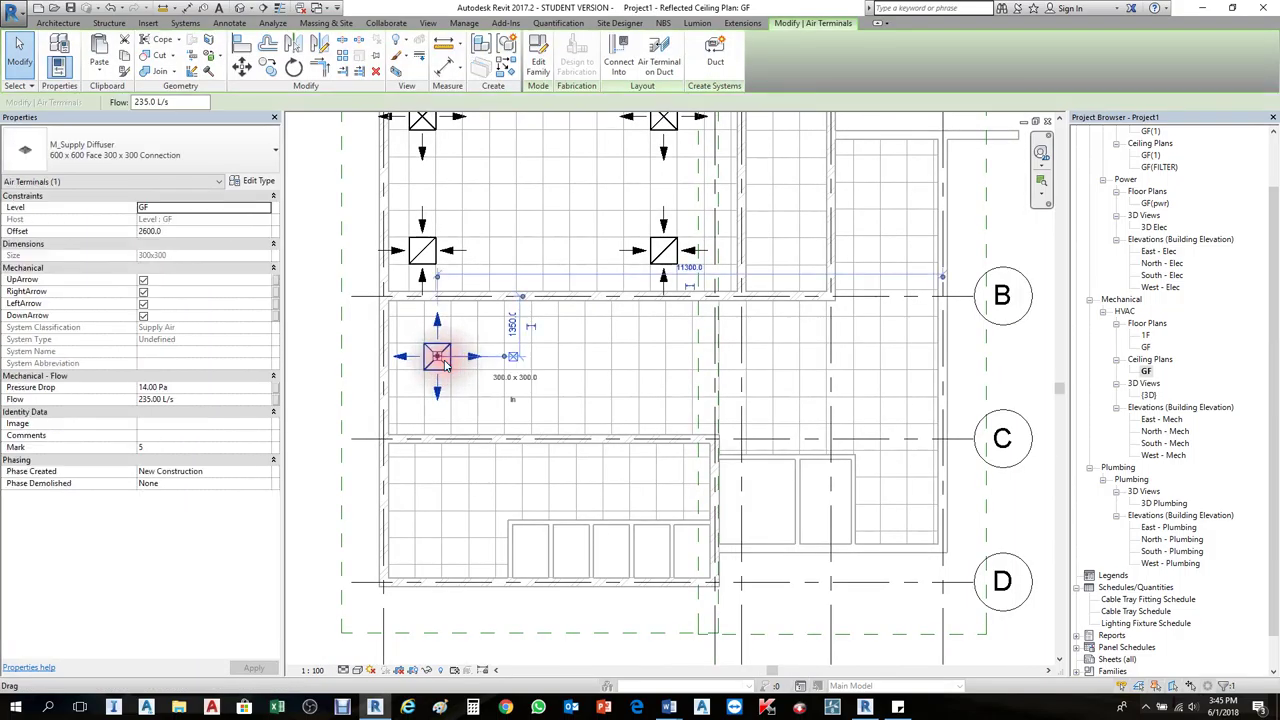
{"action": "key", "text": "c"}
{"action": "key", "text": "o"}
{"action": "left_click", "coordinate": [424, 410]}
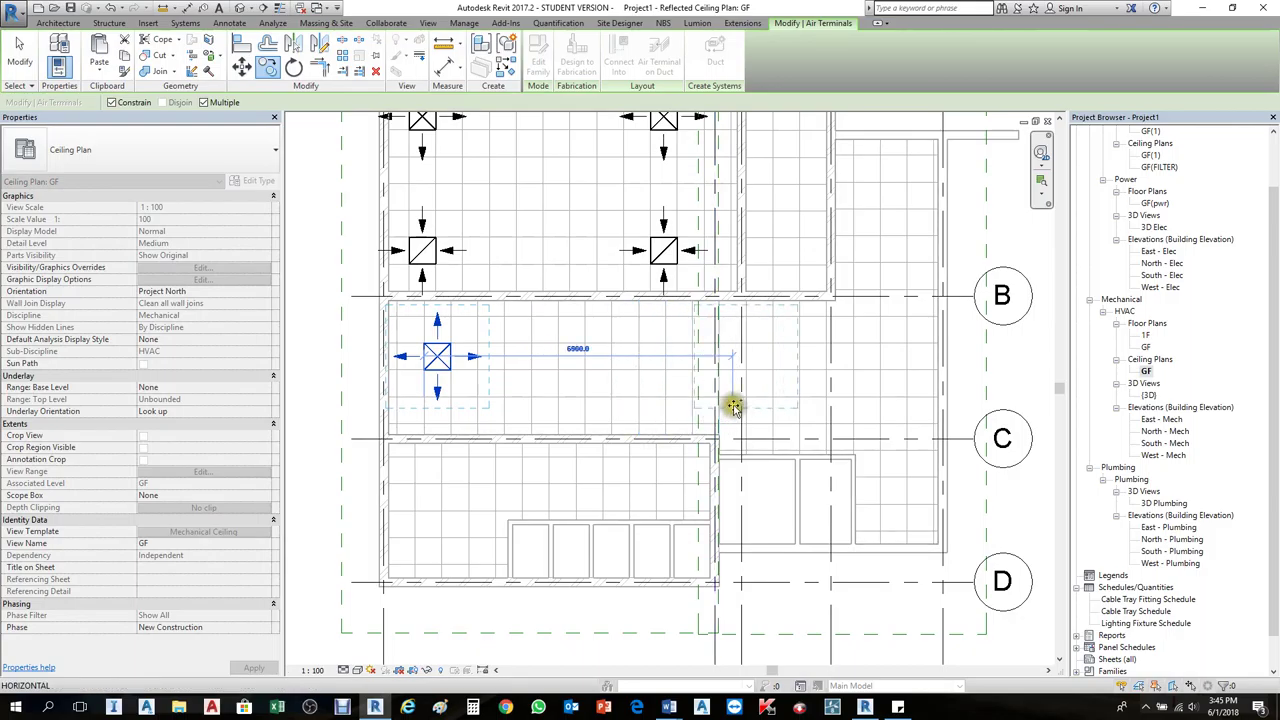
{"action": "left_click", "coordinate": [746, 410]}
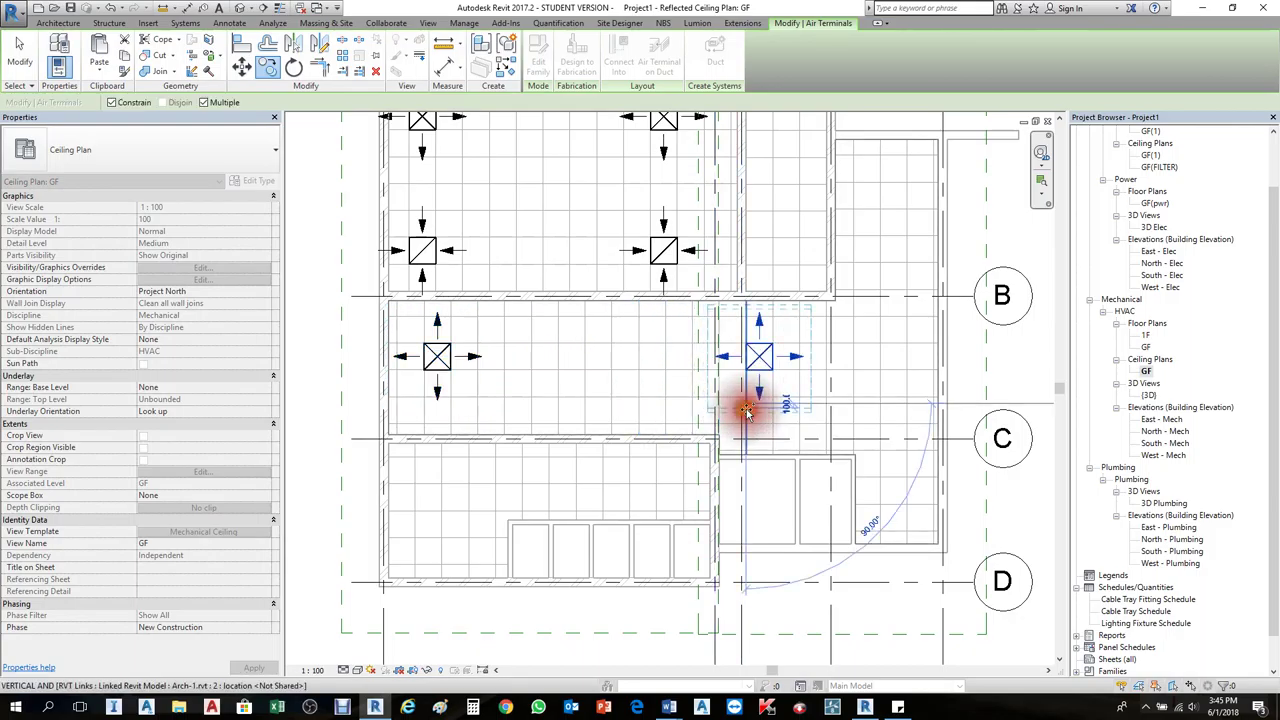
{"action": "scroll", "coordinate": [612, 398], "scroll_direction": "up", "scroll_amount": 2}
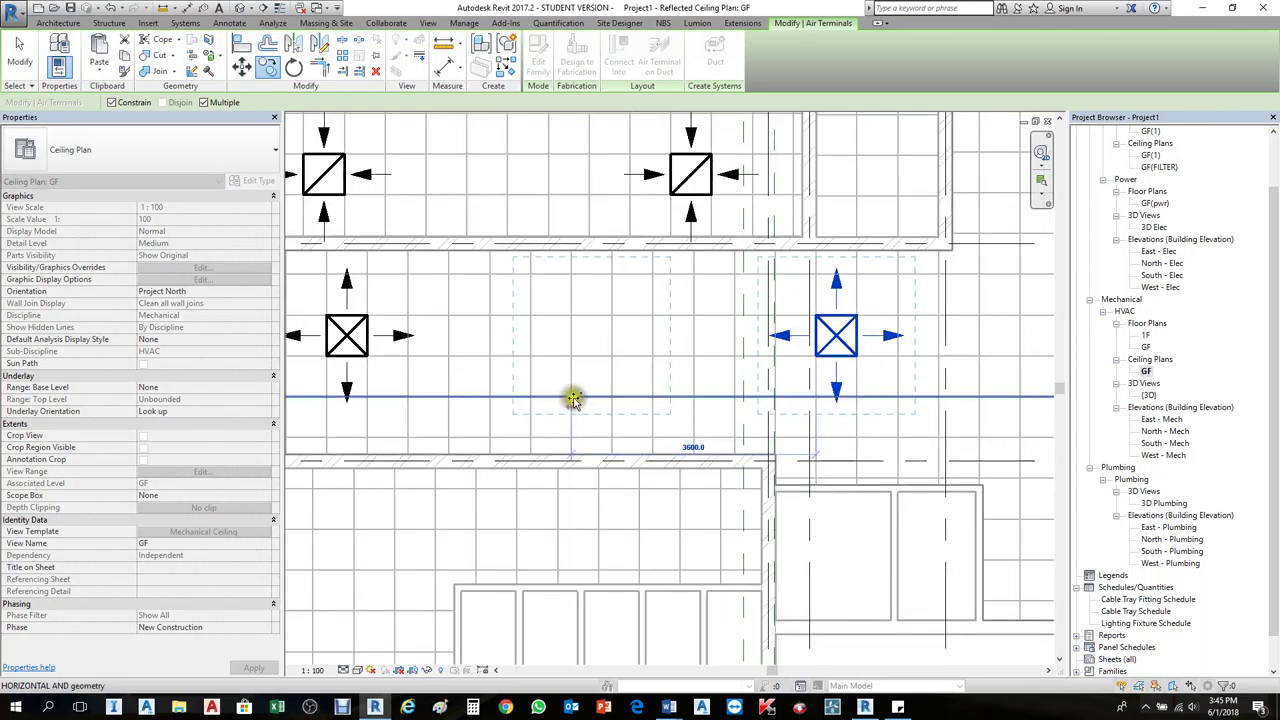
{"action": "left_click", "coordinate": [572, 403]}
{"action": "scroll", "coordinate": [570, 400], "scroll_direction": "down", "scroll_amount": 2}
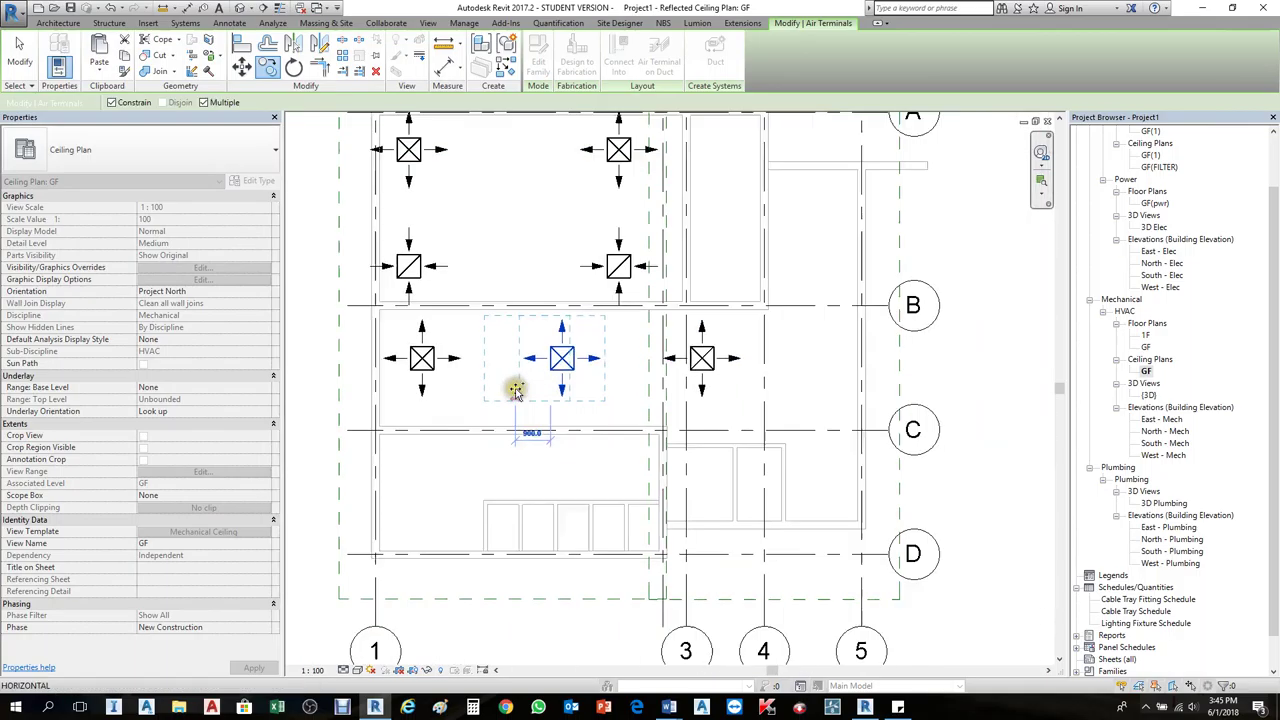
{"action": "left_click", "coordinate": [809, 401]}
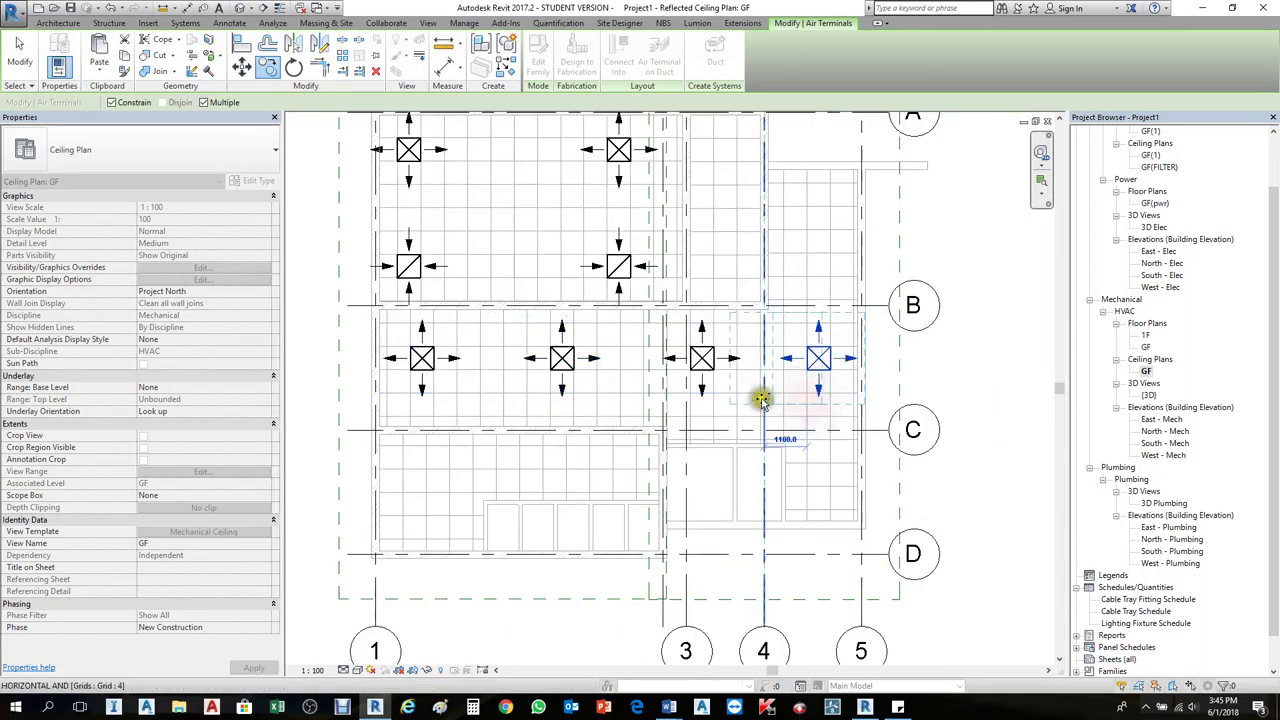
{"action": "key", "text": "Escape"}
{"action": "key", "text": "Escape"}
{"action": "scroll", "coordinate": [605, 374], "scroll_direction": "up", "scroll_amount": 1}
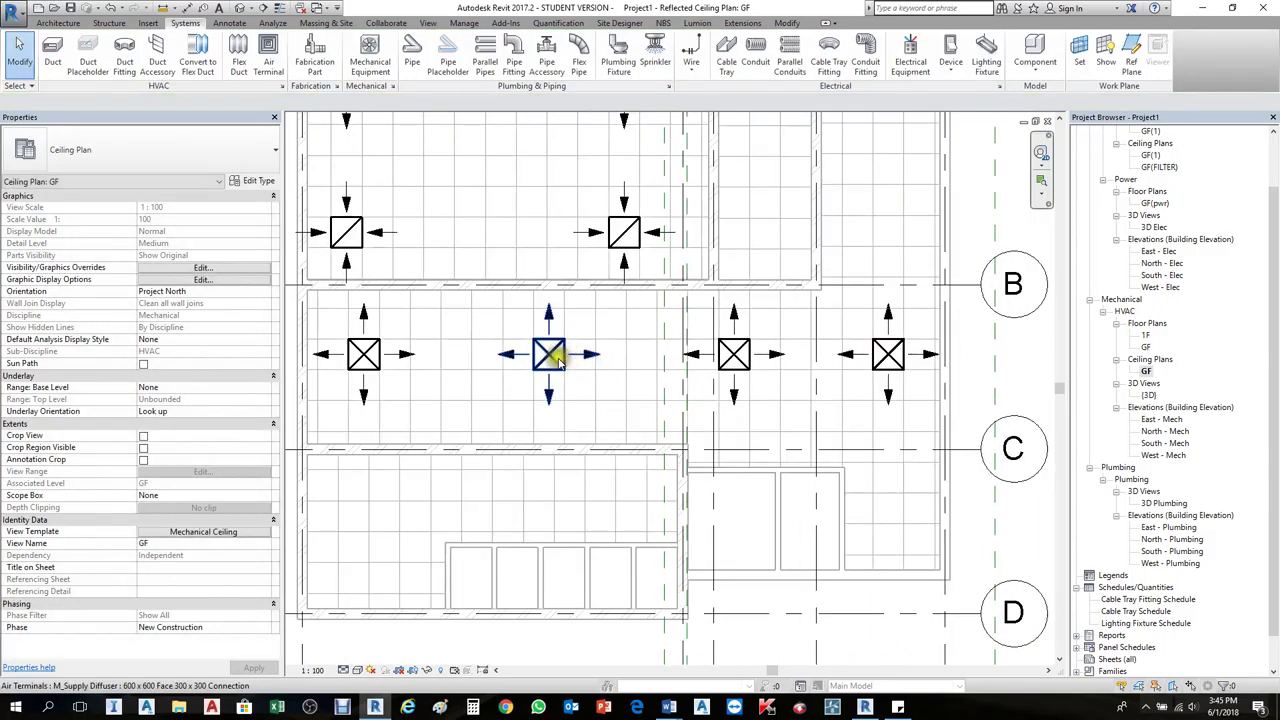
Step: Switch the second and fourth B–C diffusers to M_Return Diffuser 600 x 600 Face 300 x 300 Connection
{"action": "left_click", "coordinate": [552, 356]}
{"action": "left_click", "coordinate": [885, 340], "text": "ctrl"}
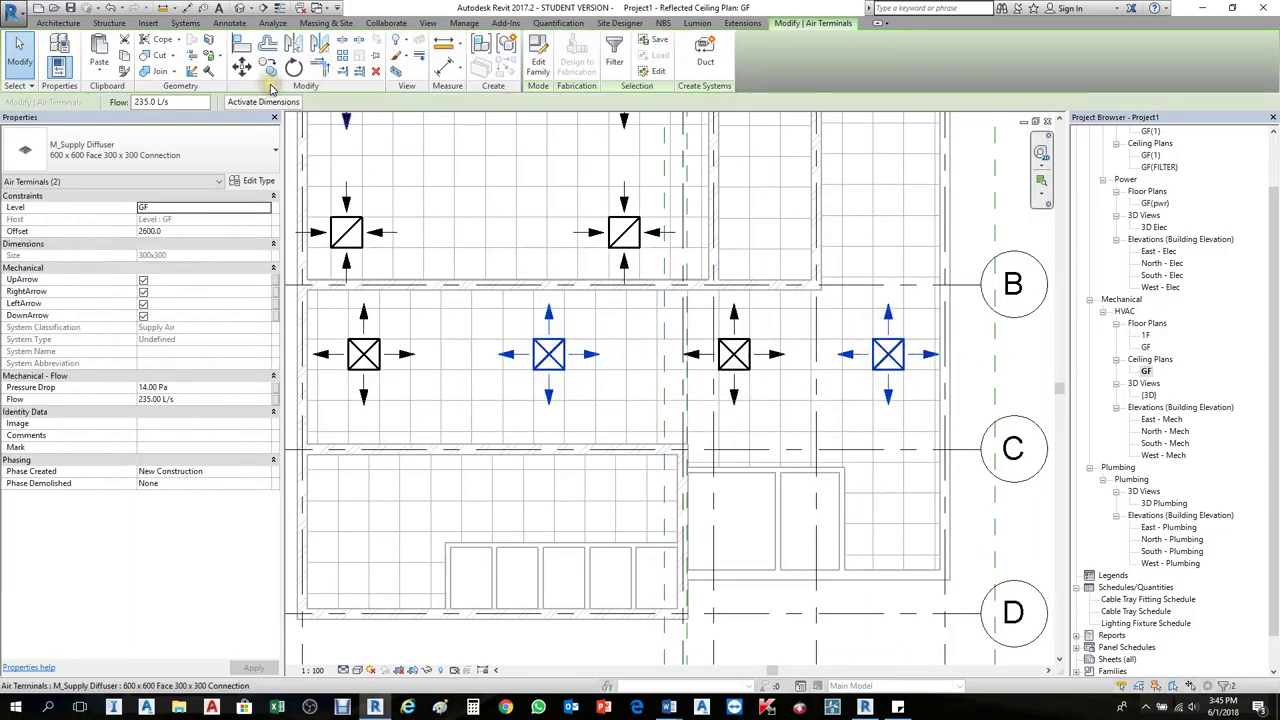
{"action": "left_click", "coordinate": [170, 152]}
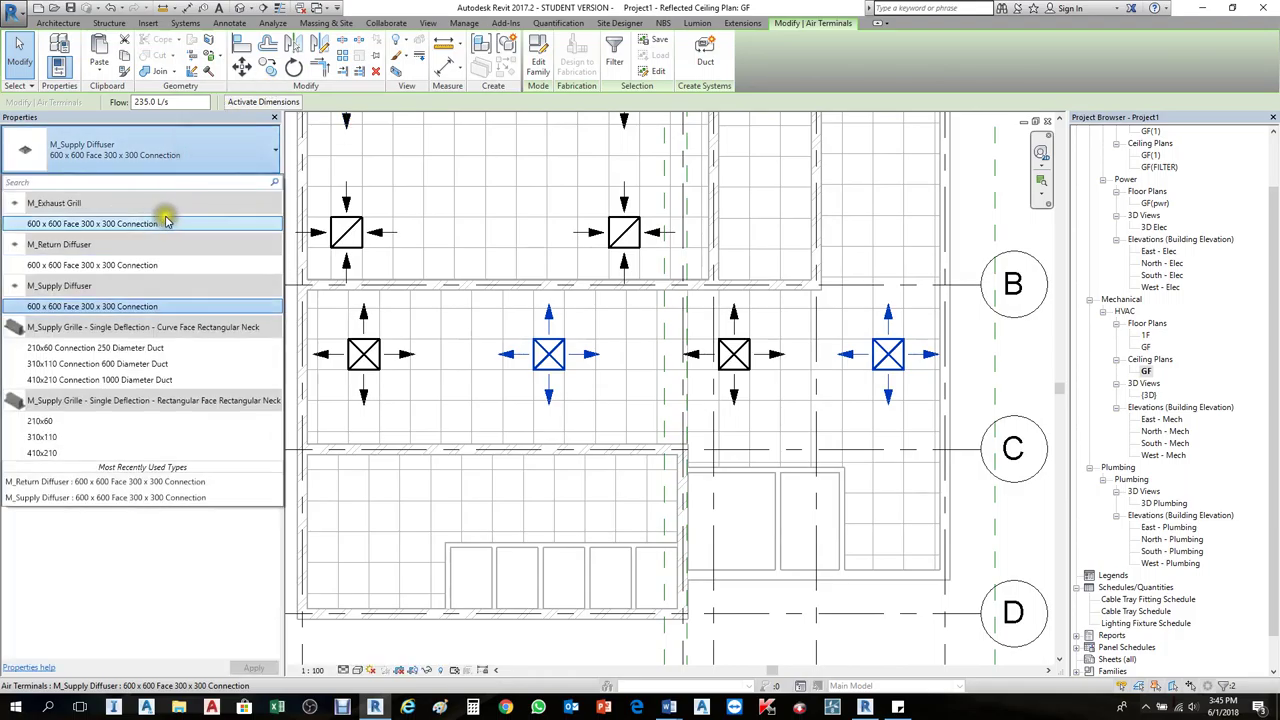
{"action": "left_click", "coordinate": [165, 265]}
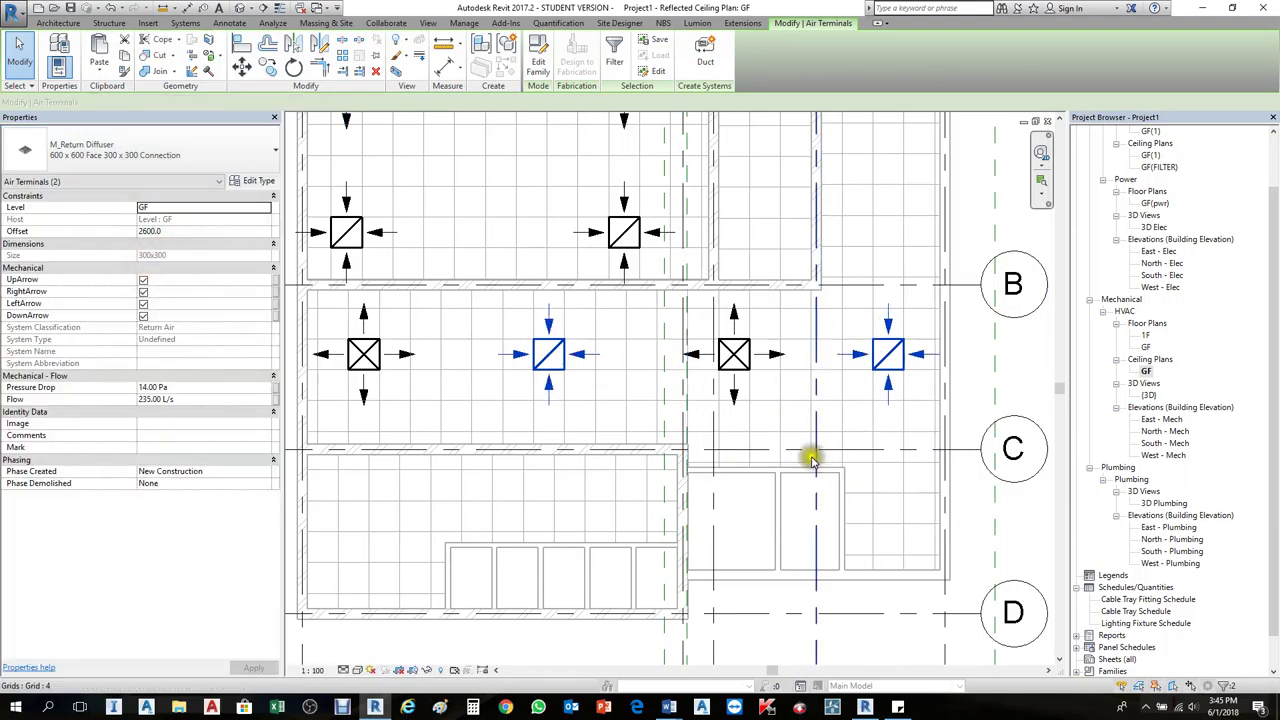
{"action": "scroll", "coordinate": [660, 428], "scroll_direction": "down", "scroll_amount": 2}
{"action": "scroll", "coordinate": [660, 428], "scroll_direction": "down", "scroll_amount": 1}
{"action": "key", "text": "Escape"}
{"action": "scroll", "coordinate": [669, 274], "scroll_direction": "up", "scroll_amount": 1}
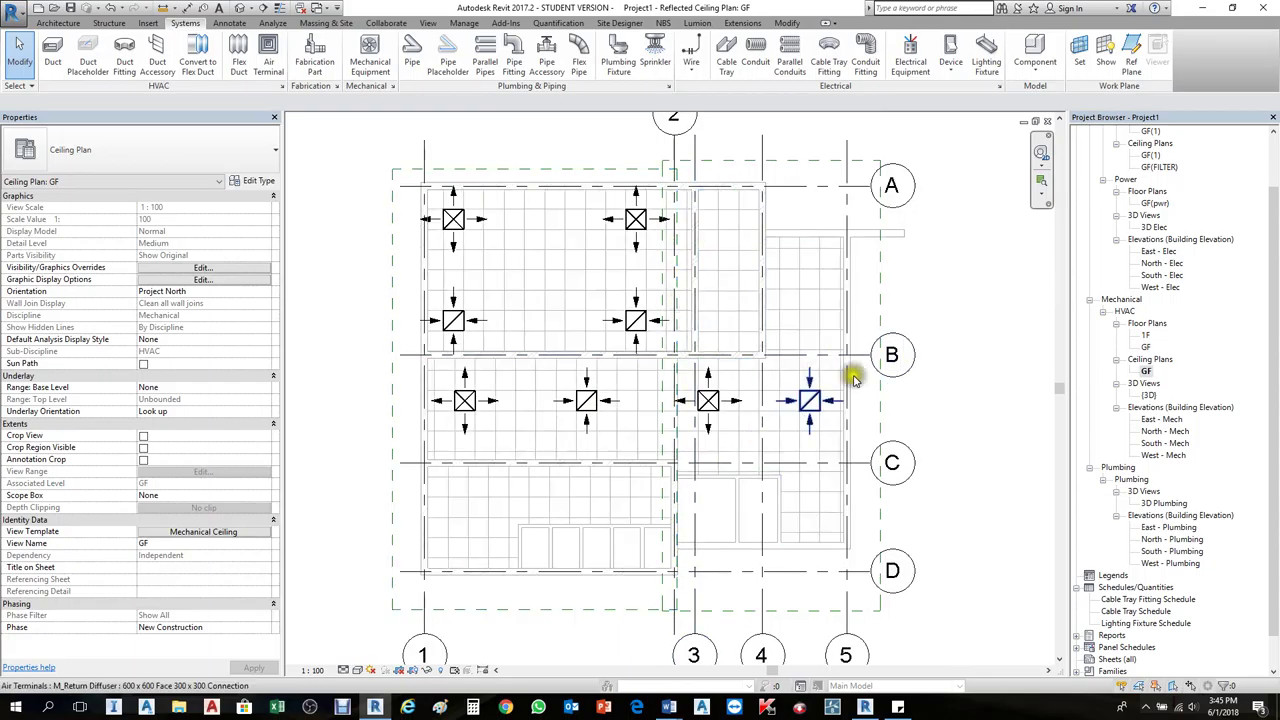
Step: Set the top-left supply diffuser's flow to 235.00 L/s, noting its 14.00 Pa pressure drop
{"action": "left_click", "coordinate": [459, 230]}
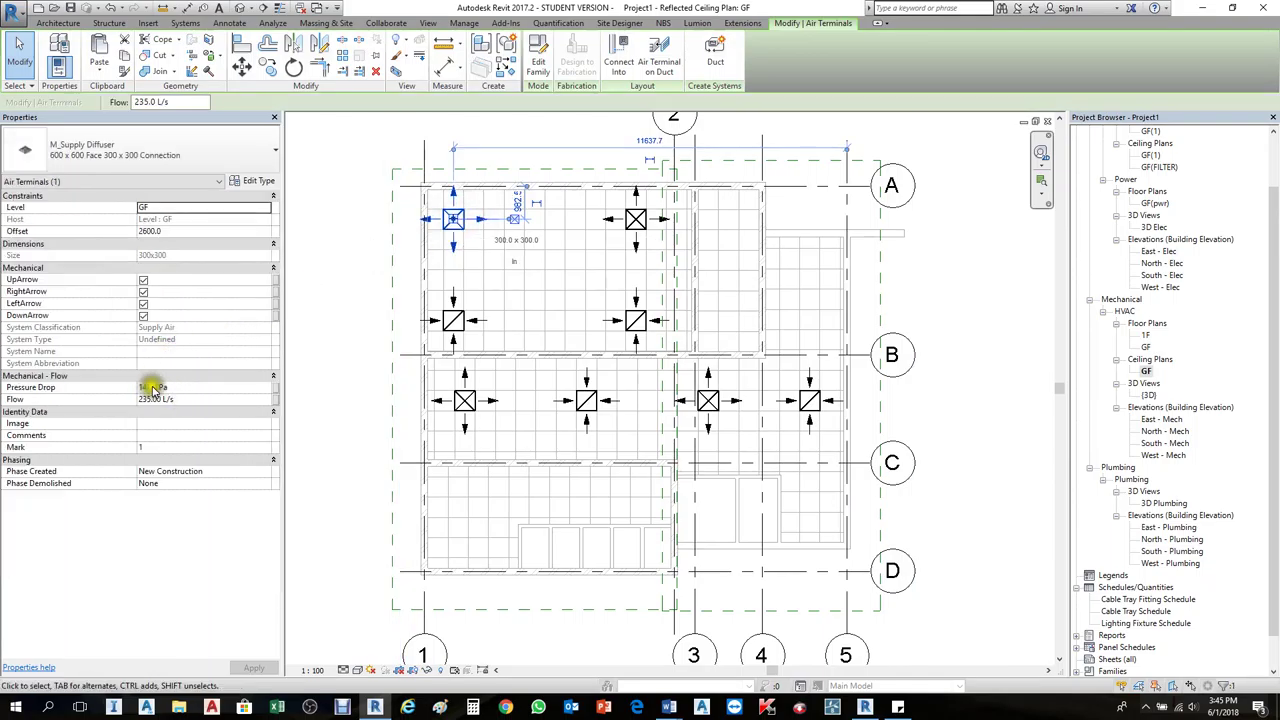
{"action": "left_click", "coordinate": [455, 220]}
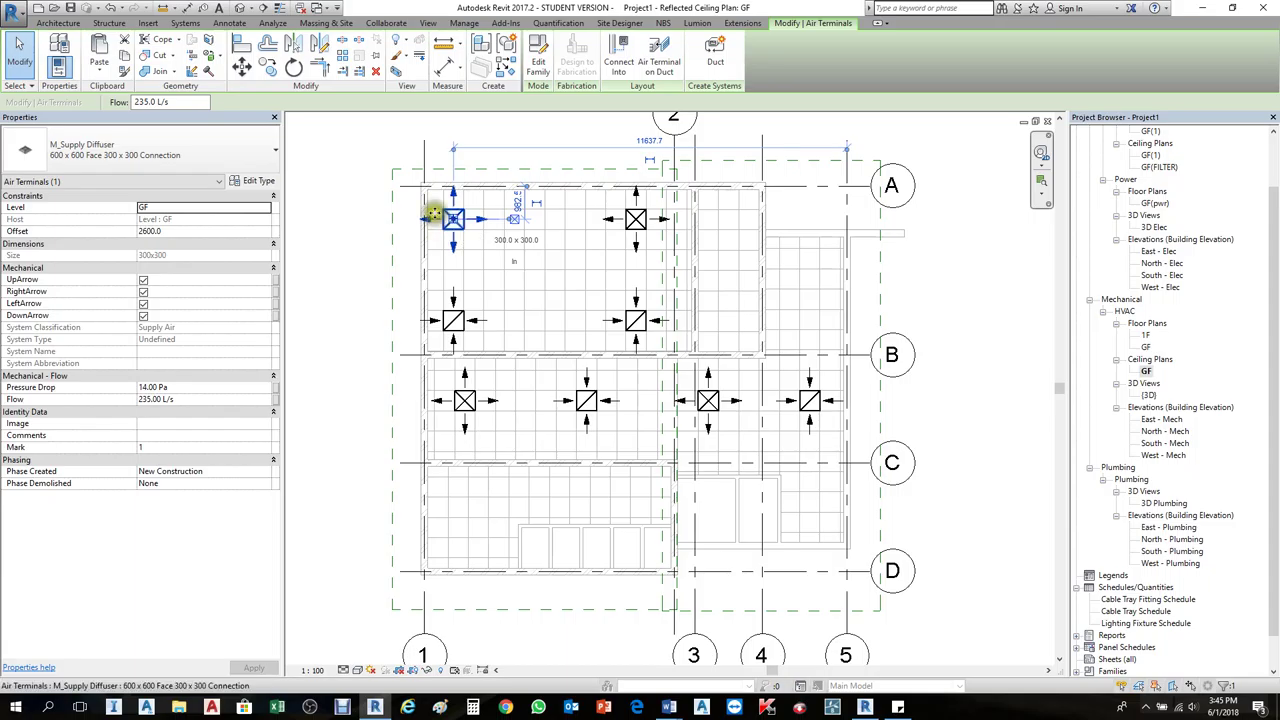
{"action": "scroll", "coordinate": [445, 215], "scroll_direction": "up", "scroll_amount": 2}
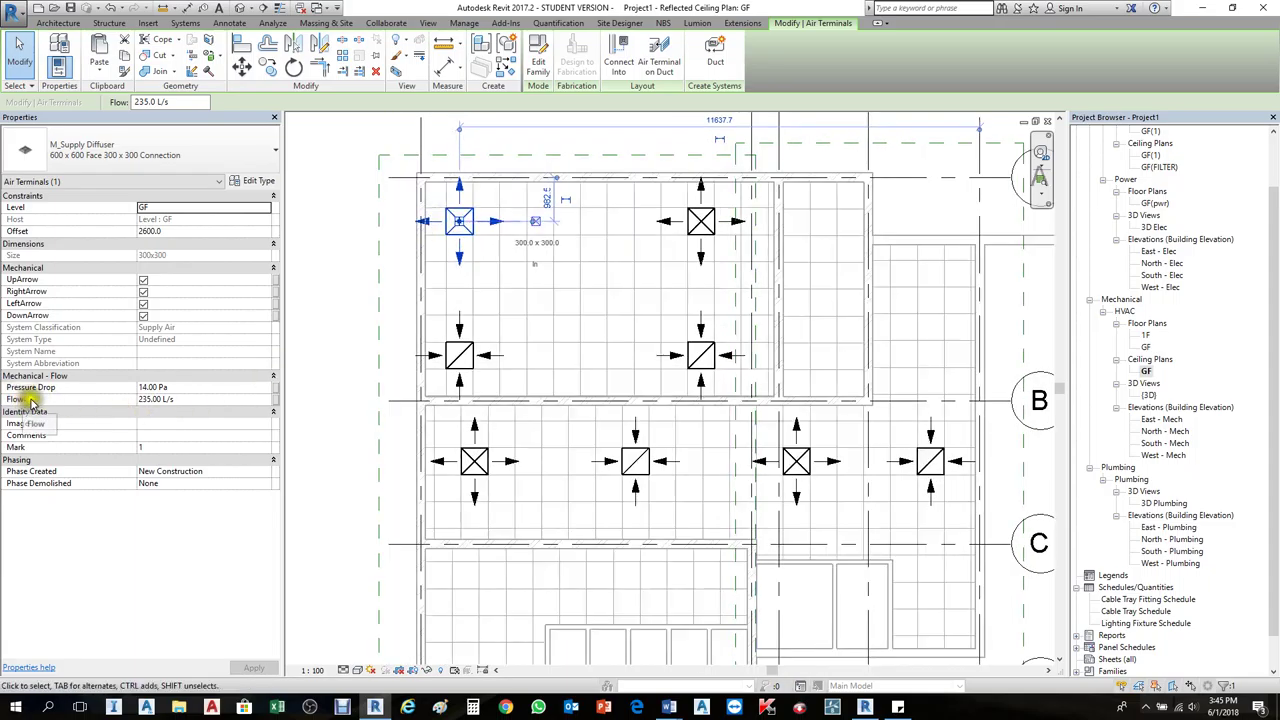
{"action": "left_click", "coordinate": [150, 400]}
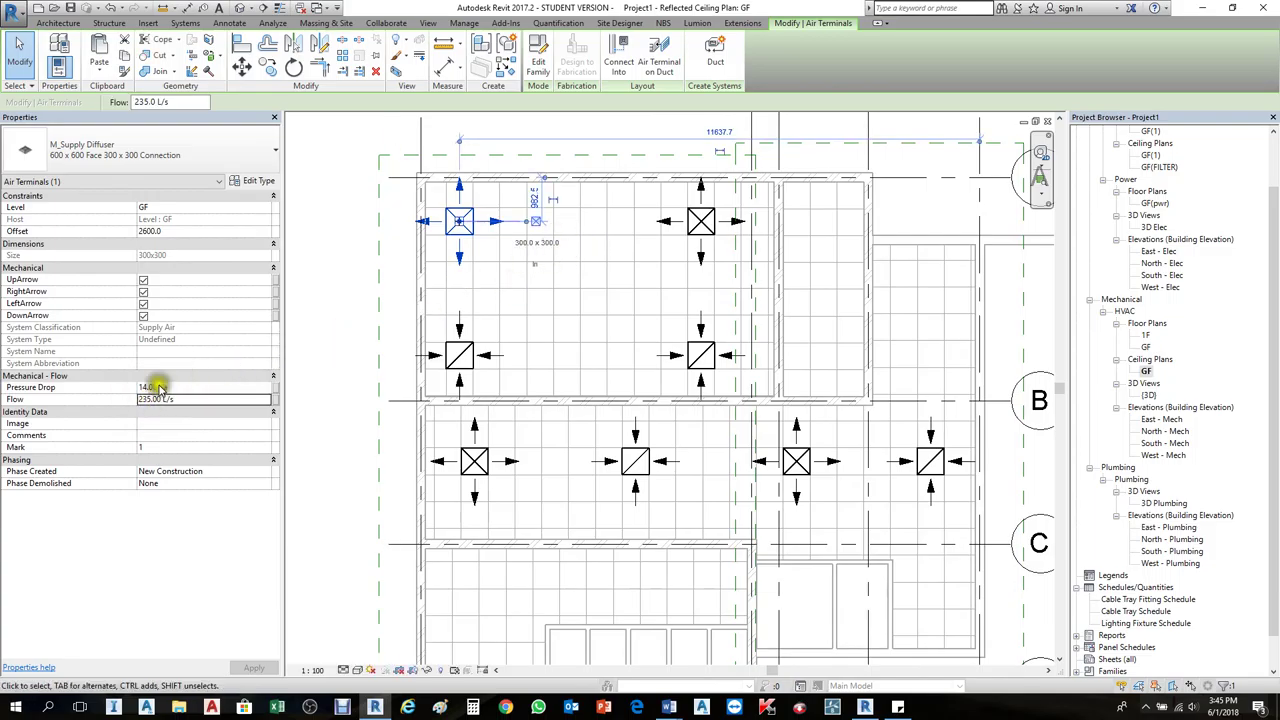
{"action": "left_click", "coordinate": [152, 400]}
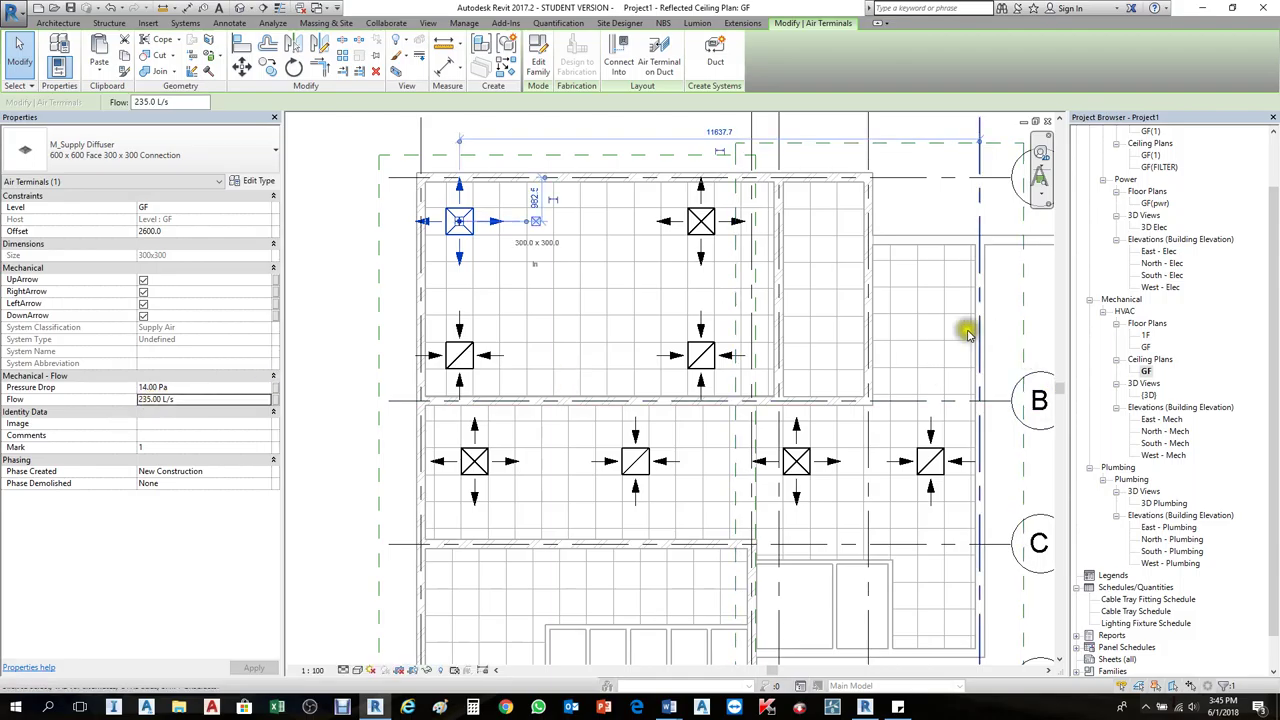
{"action": "left_click", "coordinate": [449, 290]}
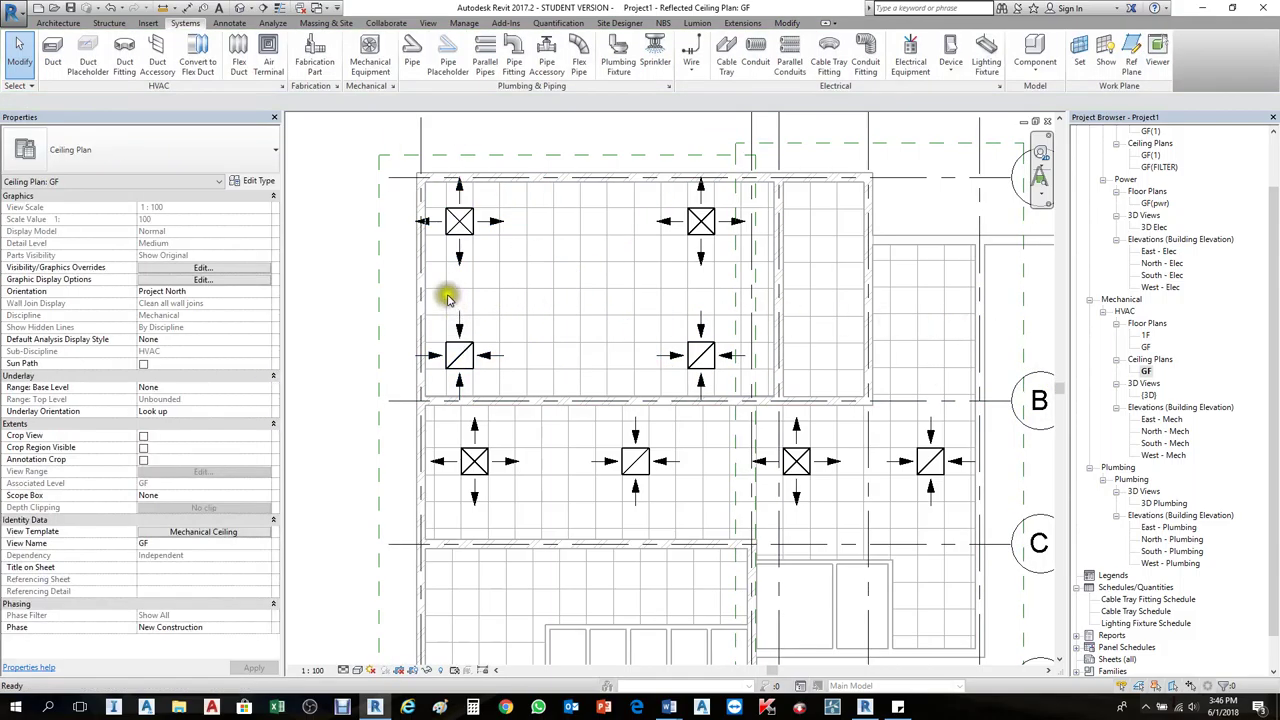
{"action": "scroll", "coordinate": [400, 220], "scroll_direction": "down", "scroll_amount": 2}
{"action": "left_click_drag", "start_coordinate": [374, 206], "coordinate": [645, 352]}
Step: Select all visible supply diffusers and review their 235 L/s flow value
{"action": "left_click", "coordinate": [458, 238]}
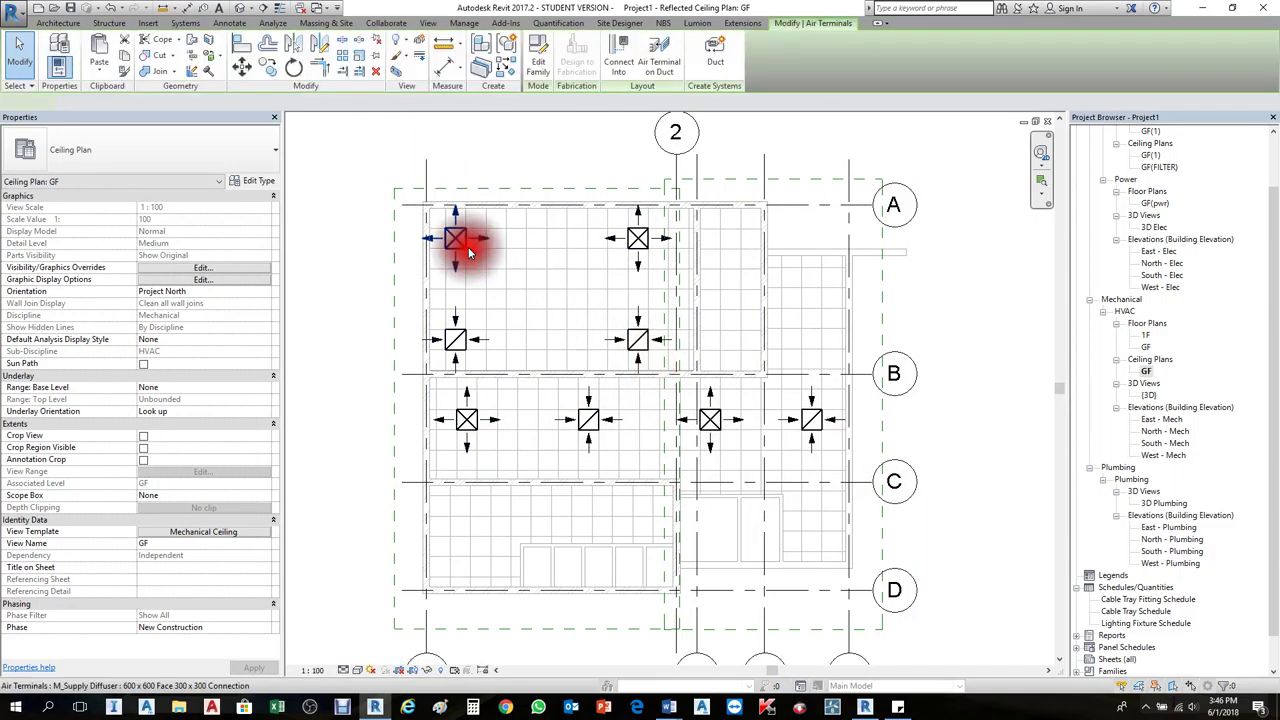
{"action": "right_click", "coordinate": [466, 244]}
{"action": "mouse_move", "coordinate": [586, 387]}
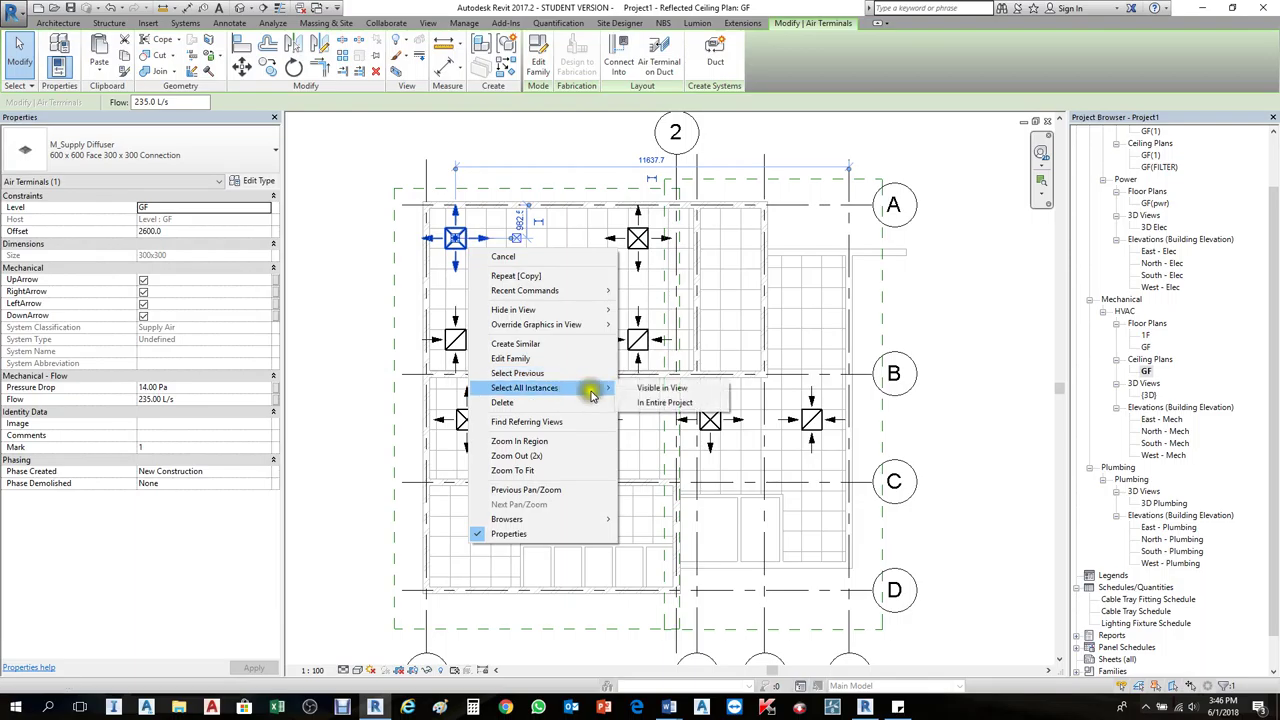
{"action": "left_click", "coordinate": [657, 390]}
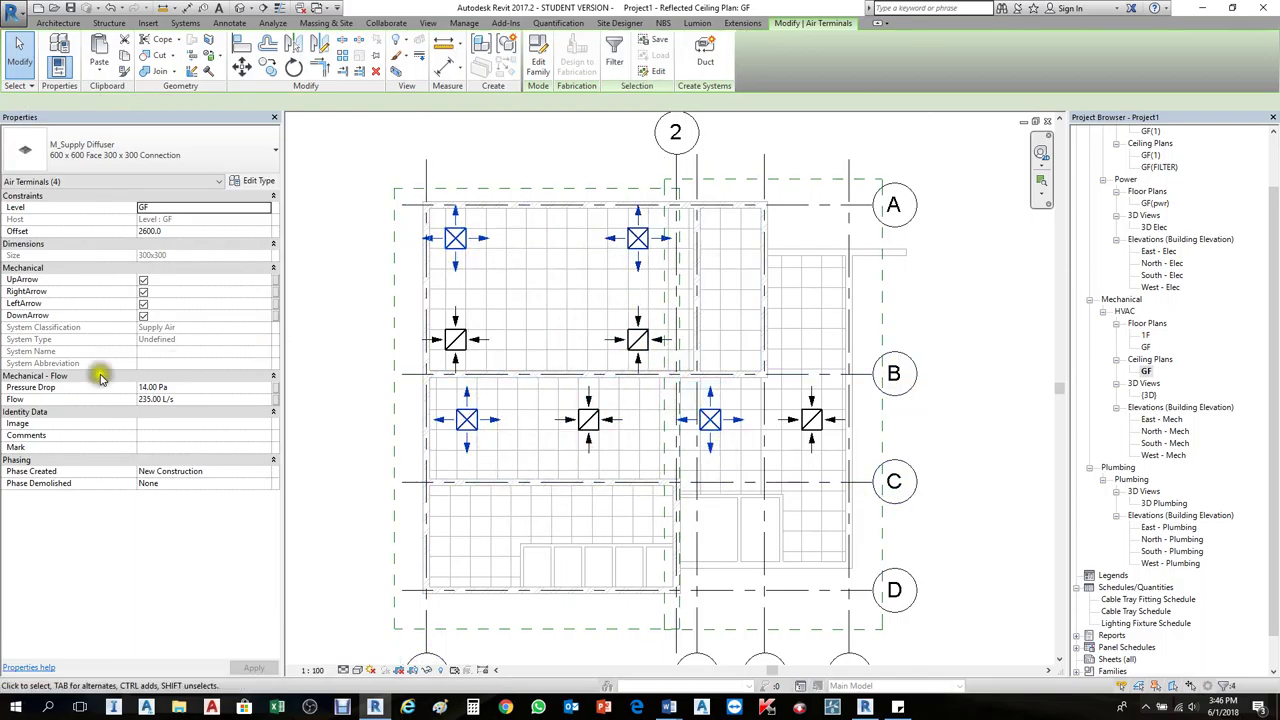
{"action": "left_click", "coordinate": [149, 399]}
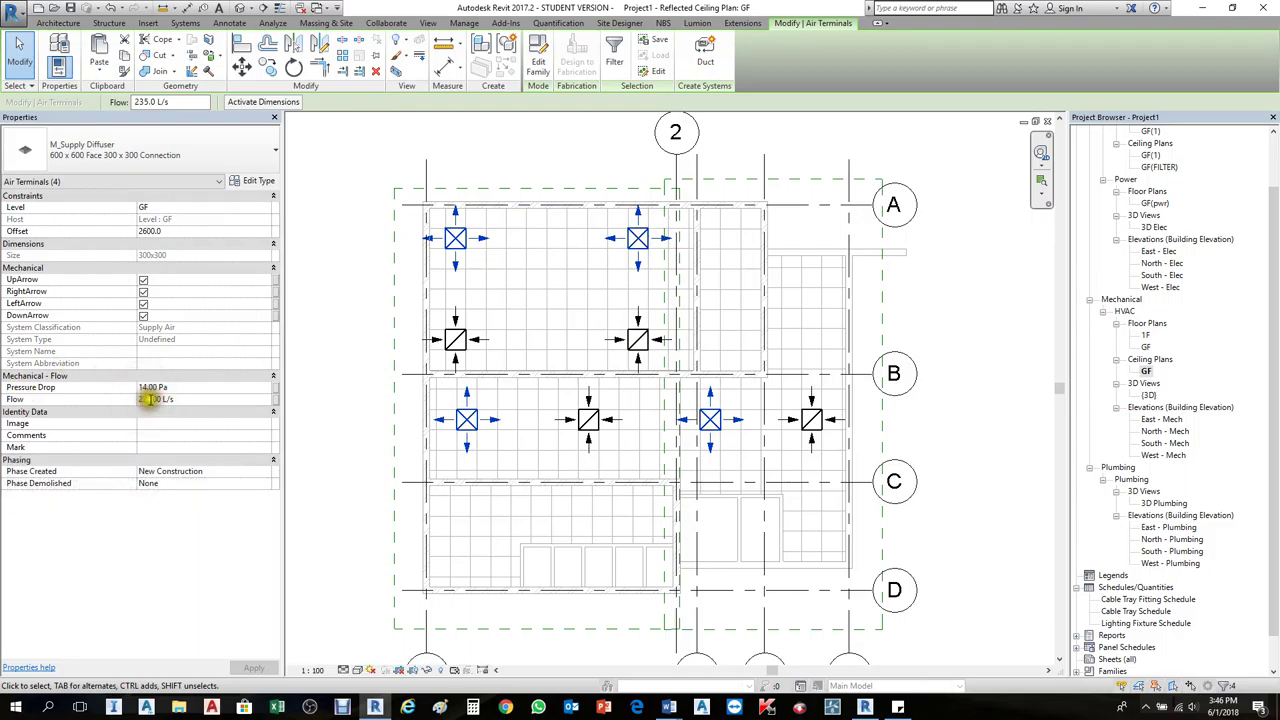
{"action": "left_click_drag", "start_coordinate": [154, 399], "coordinate": [116, 398]}
{"action": "left_click", "coordinate": [336, 336]}
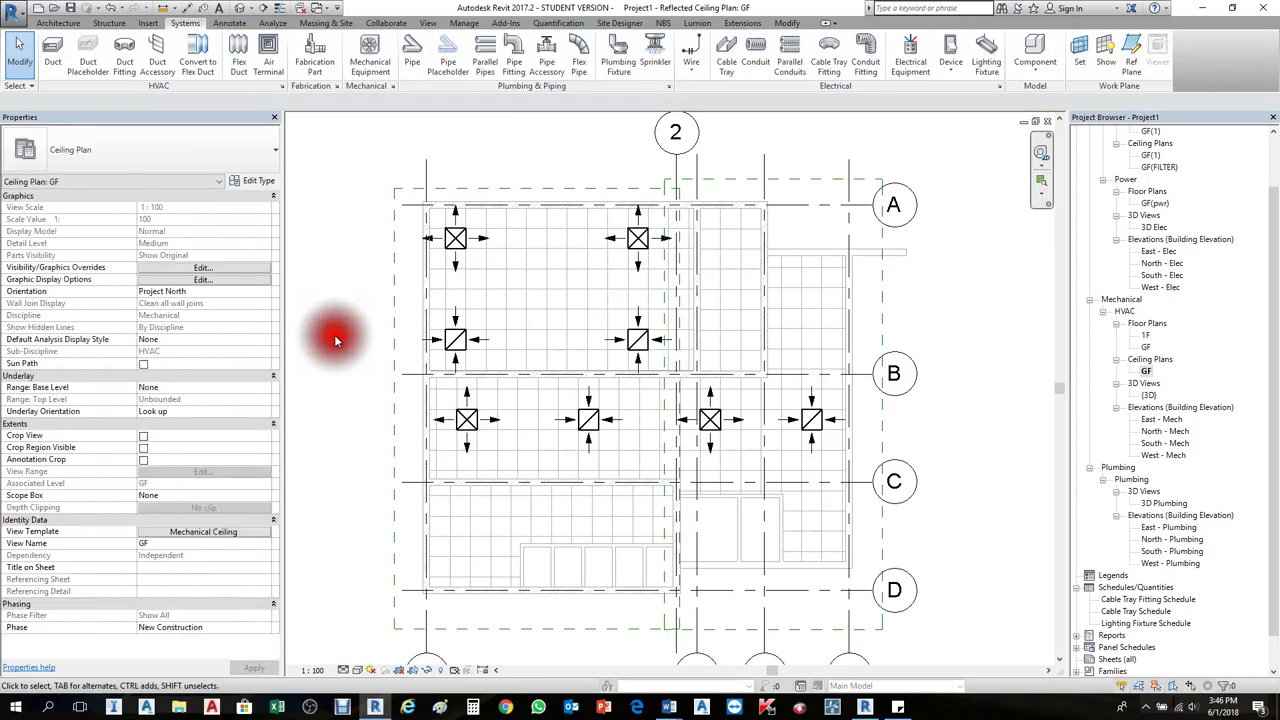
Step: Select all four visible return diffusers and set their flow to 15 L/s
{"action": "left_click", "coordinate": [458, 350]}
{"action": "right_click", "coordinate": [455, 345]}
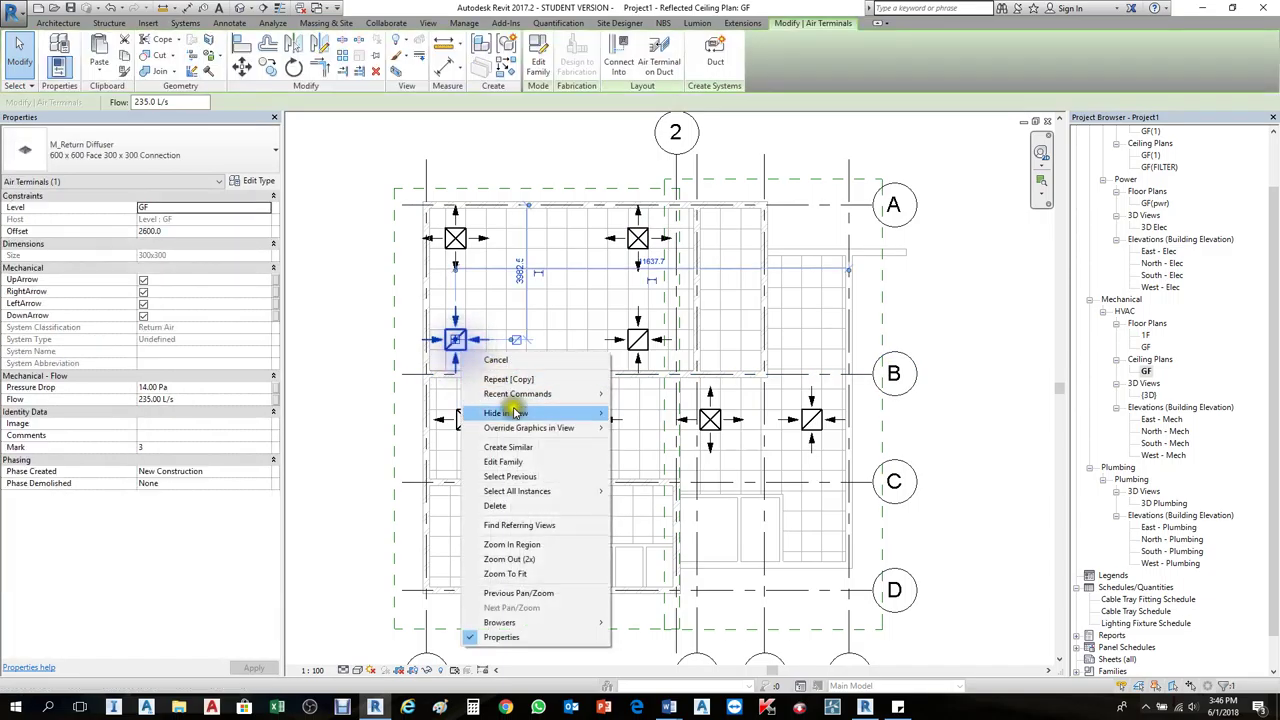
{"action": "left_click", "coordinate": [640, 491]}
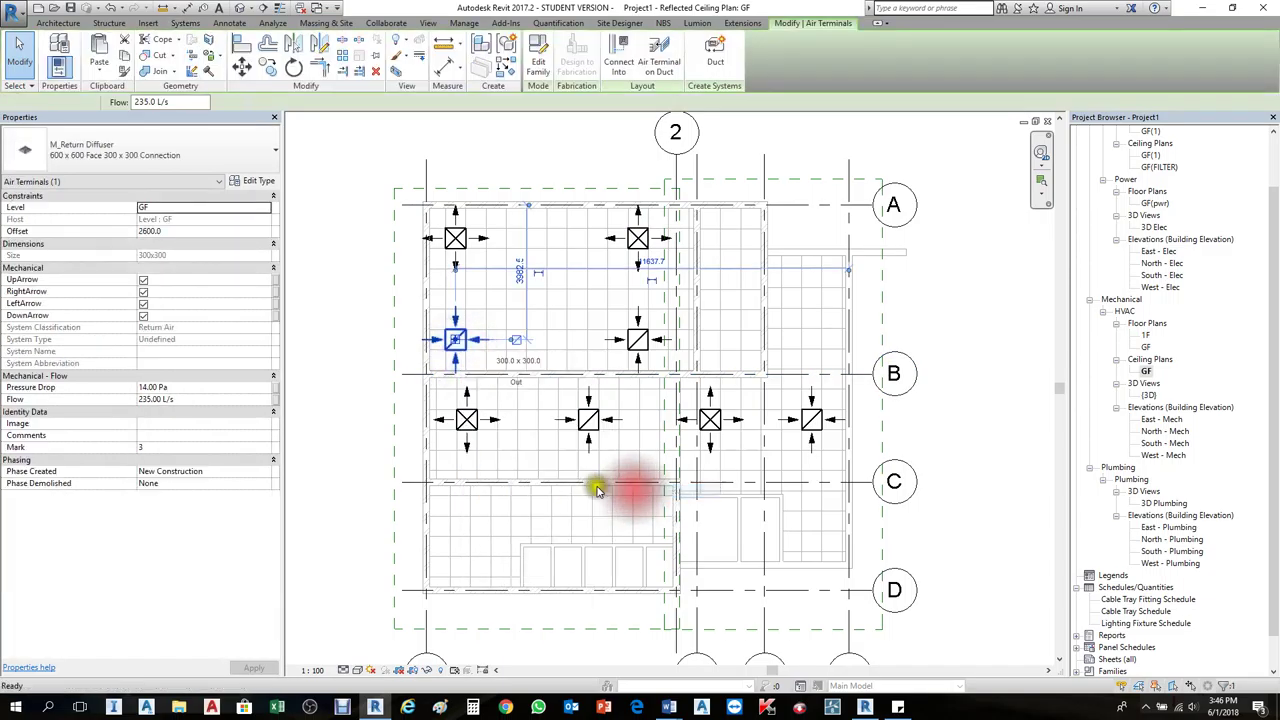
{"action": "double_click", "coordinate": [157, 405]}
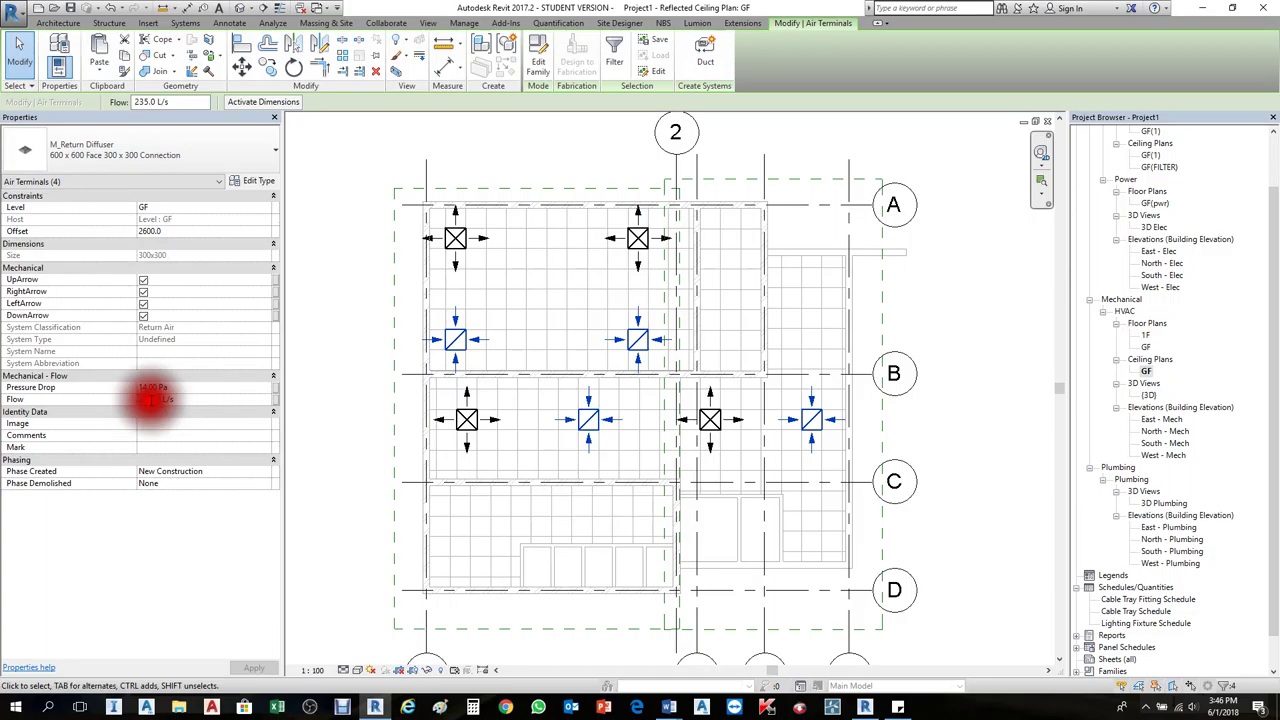
{"action": "type", "text": "150.00 L/s"}
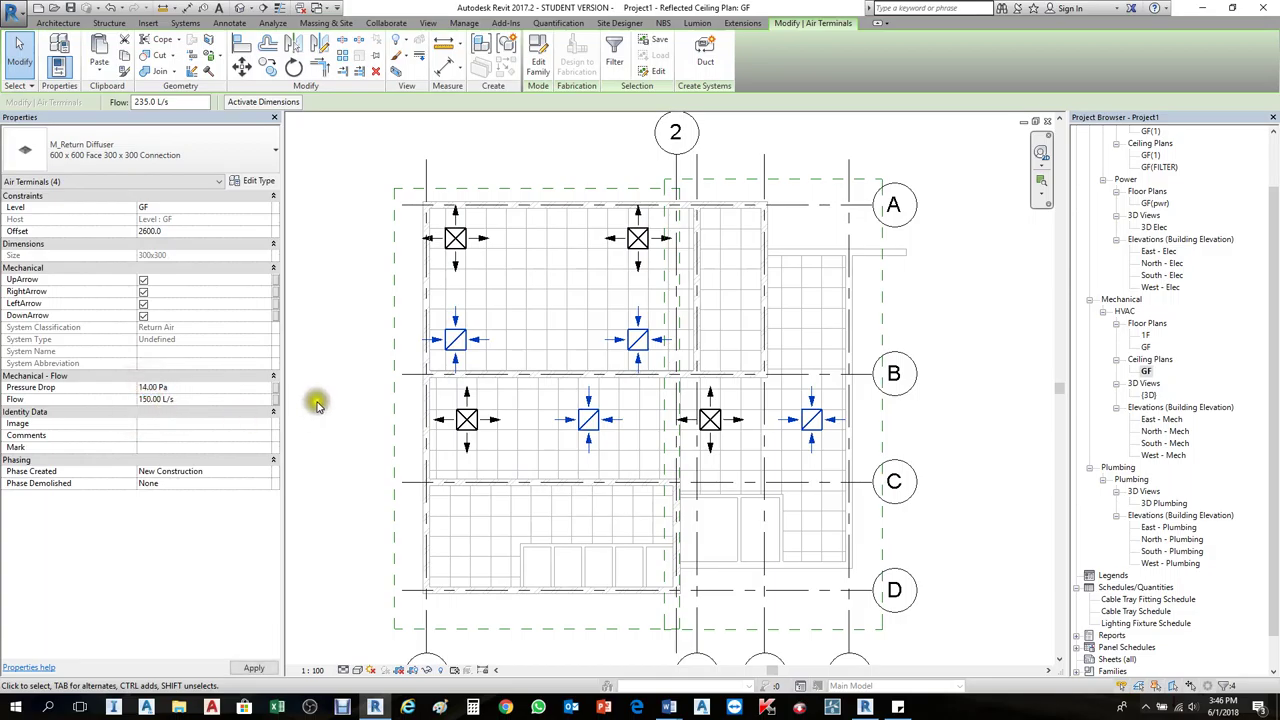
{"action": "left_click", "coordinate": [316, 403]}
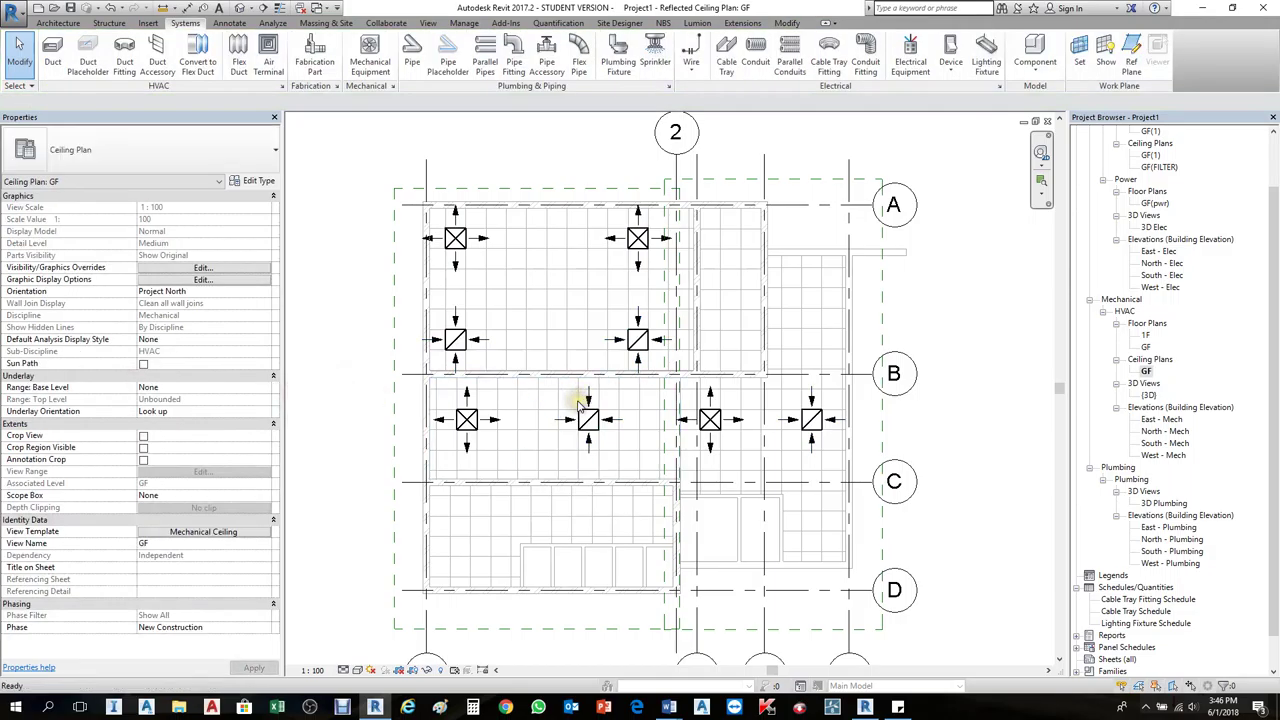
{"action": "scroll", "coordinate": [845, 305], "scroll_direction": "up", "scroll_amount": 1}
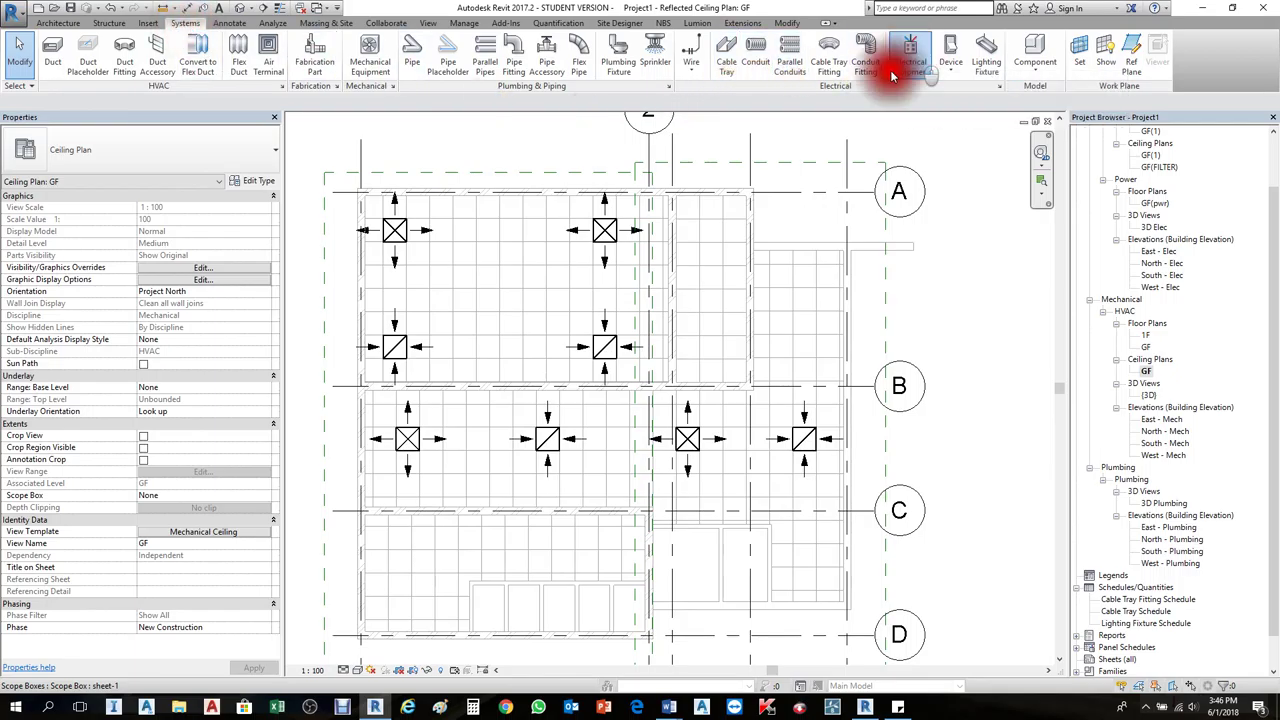
Step: Choose the M_VAV Unit Size 3 - 300mm Inlet type and set its offset to 3250
{"action": "left_click", "coordinate": [370, 52]}
{"action": "left_click", "coordinate": [234, 150]}
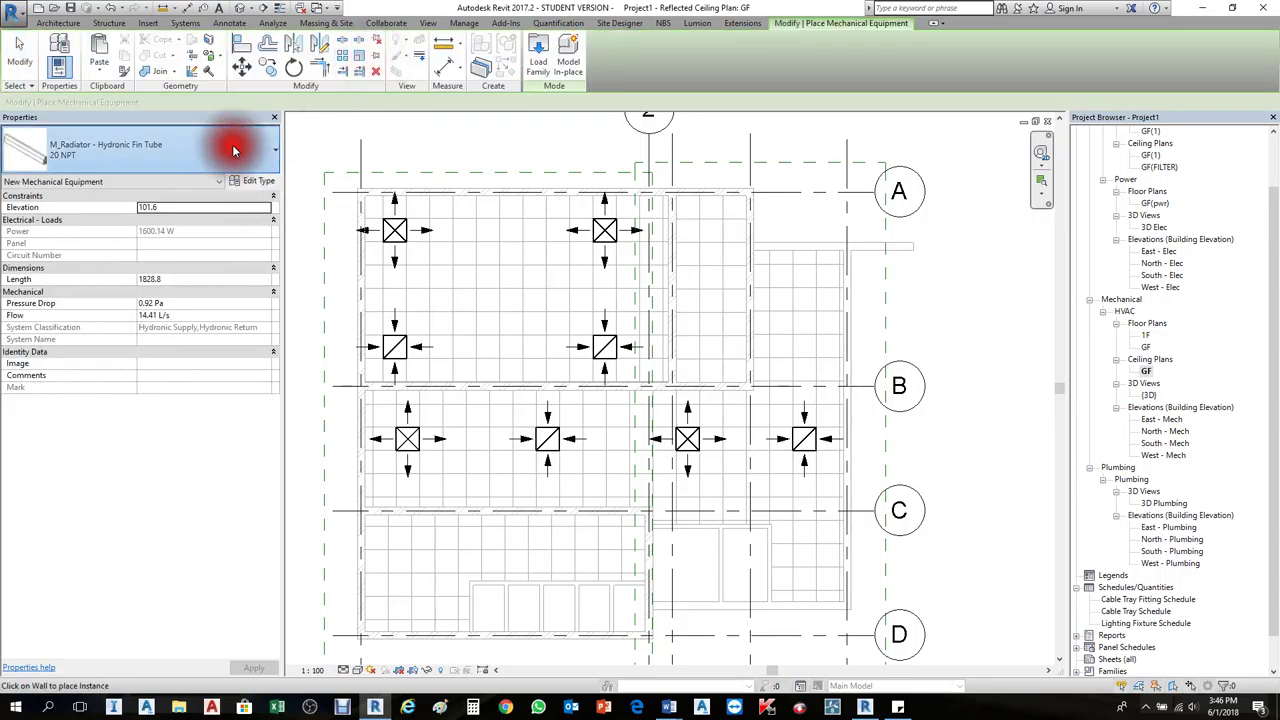
{"action": "scroll", "coordinate": [163, 320], "scroll_direction": "down", "scroll_amount": 6}
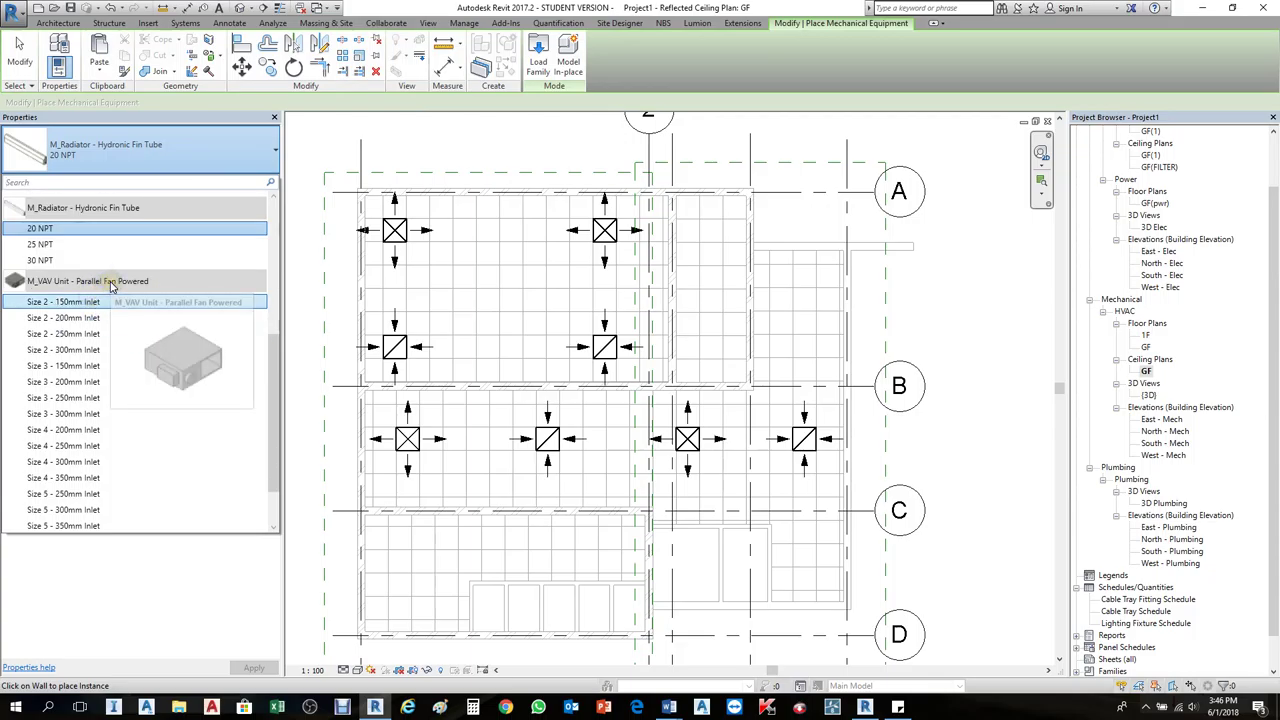
{"action": "left_click", "coordinate": [82, 414]}
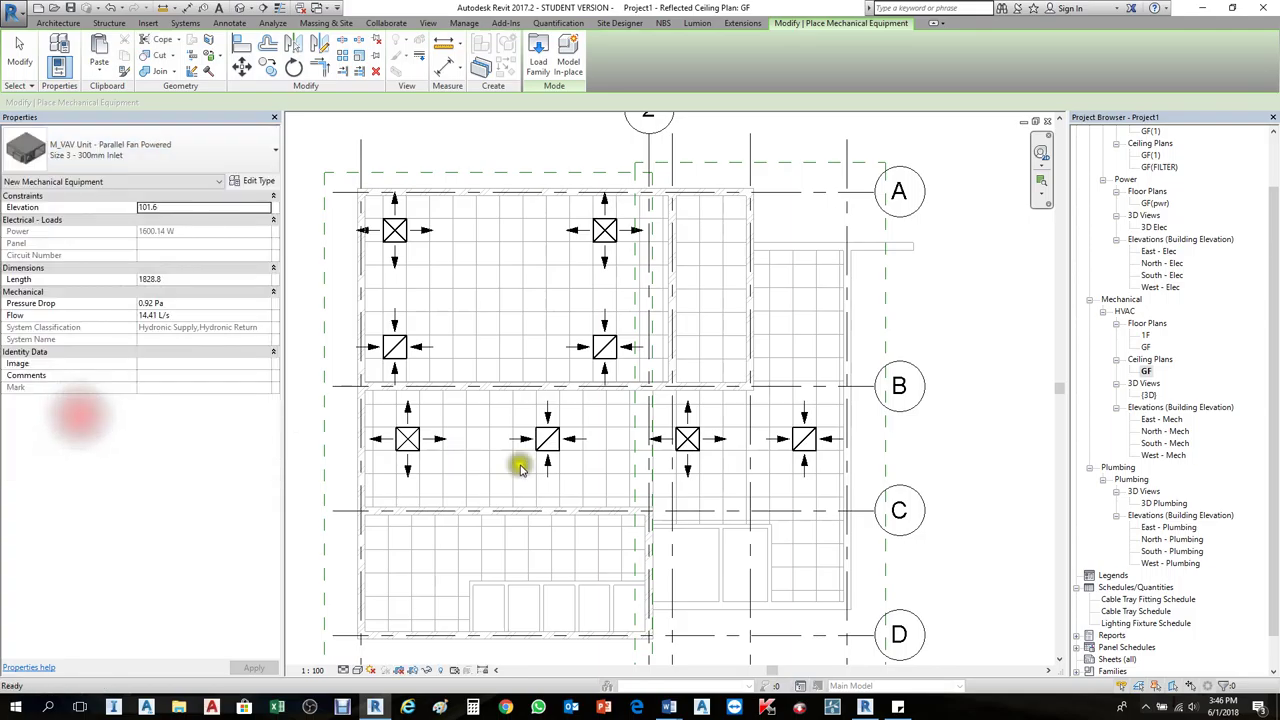
{"action": "left_click", "coordinate": [491, 489]}
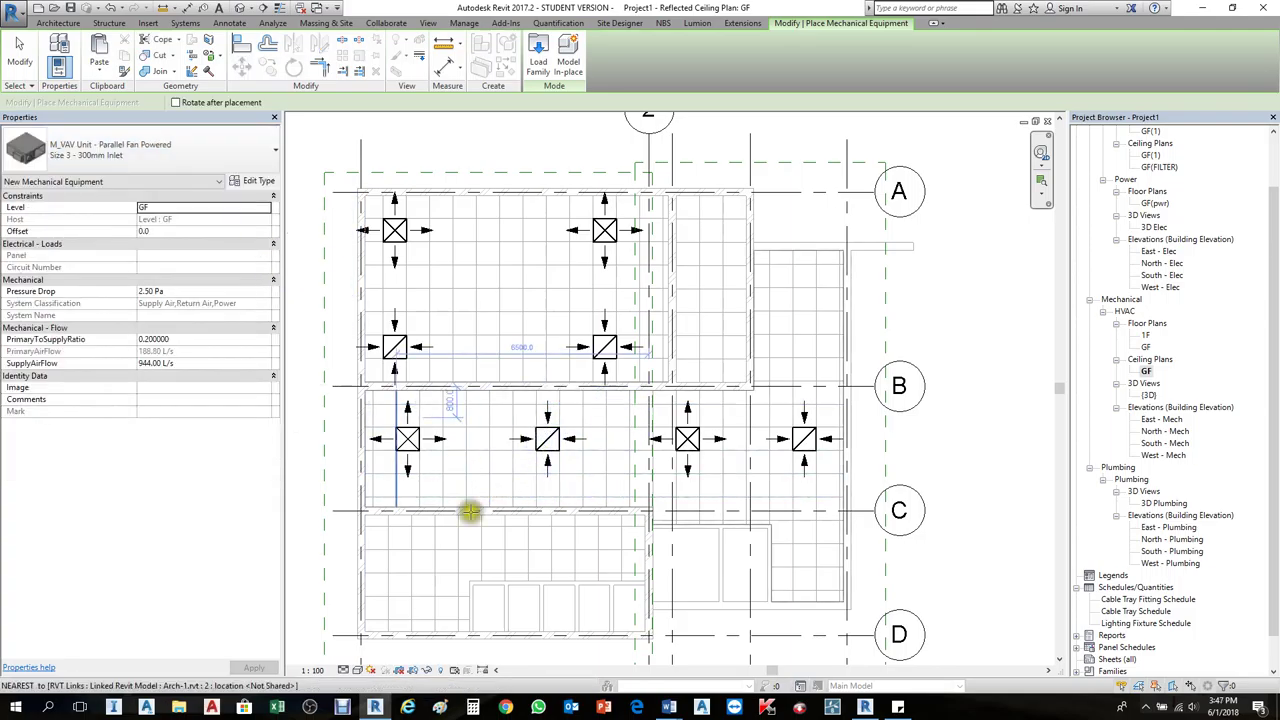
{"action": "left_click", "coordinate": [160, 232]}
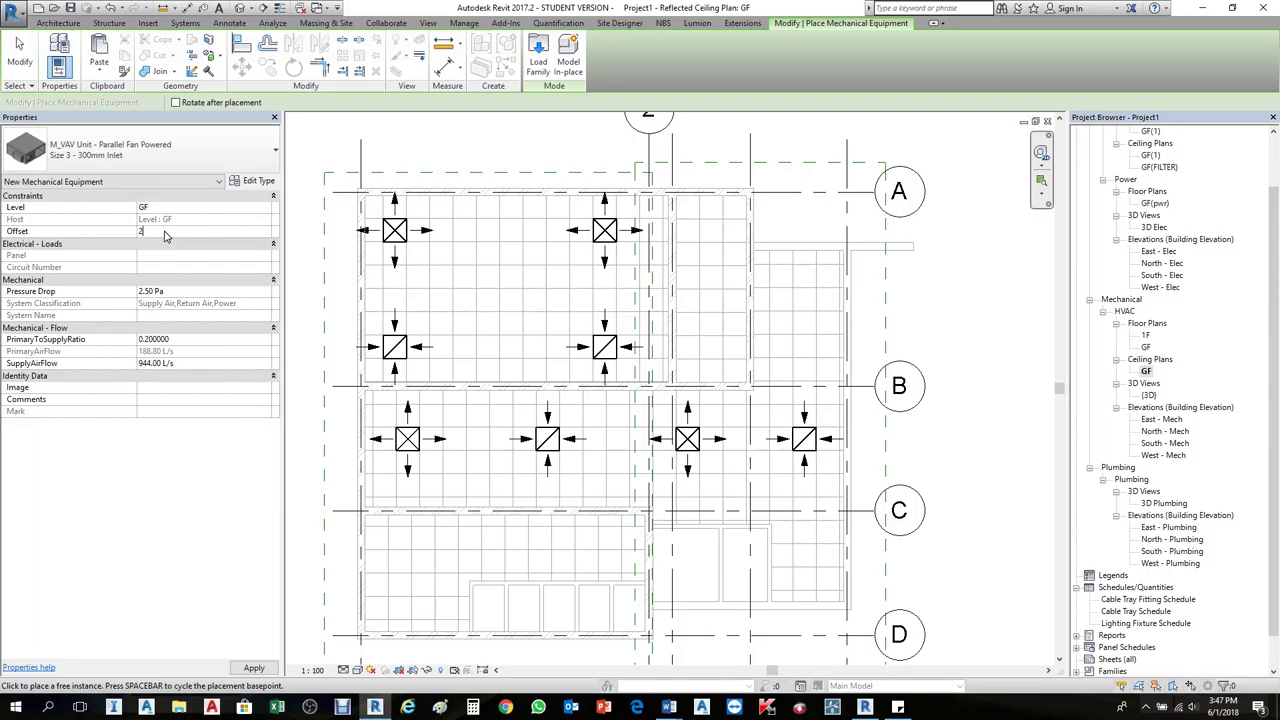
{"action": "double_click", "coordinate": [128, 233]}
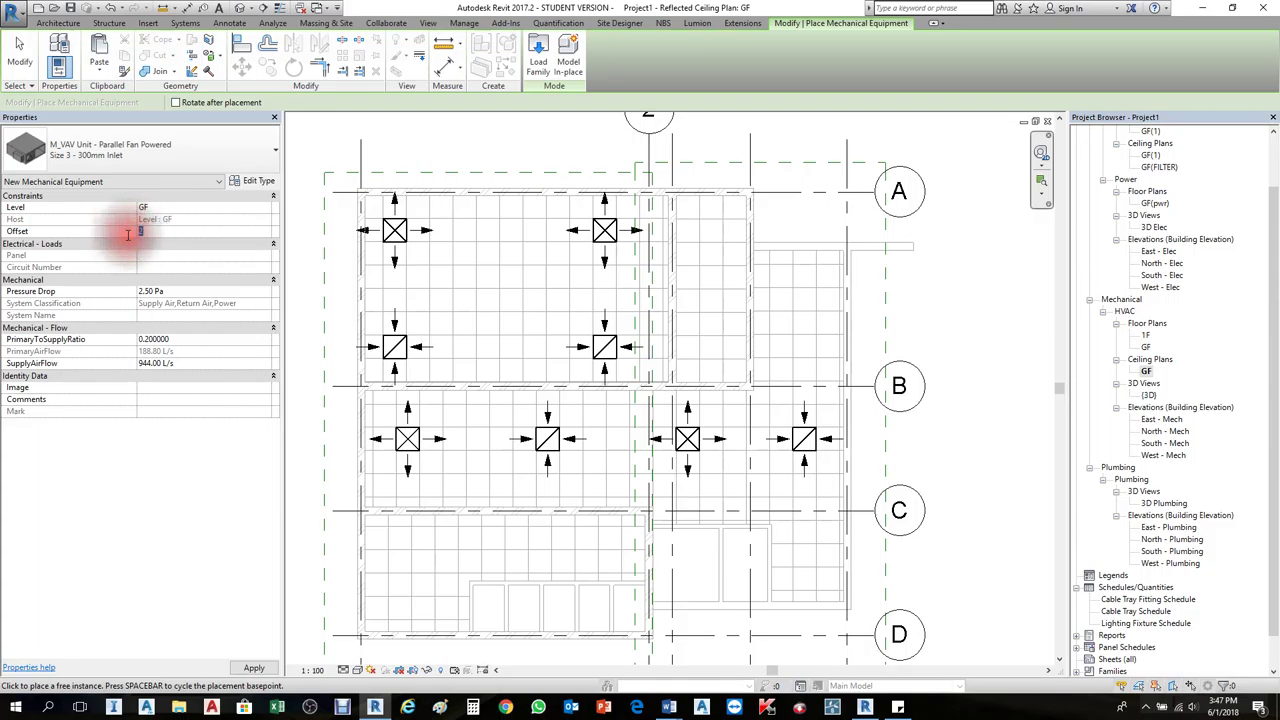
{"action": "type", "text": "3250.0"}
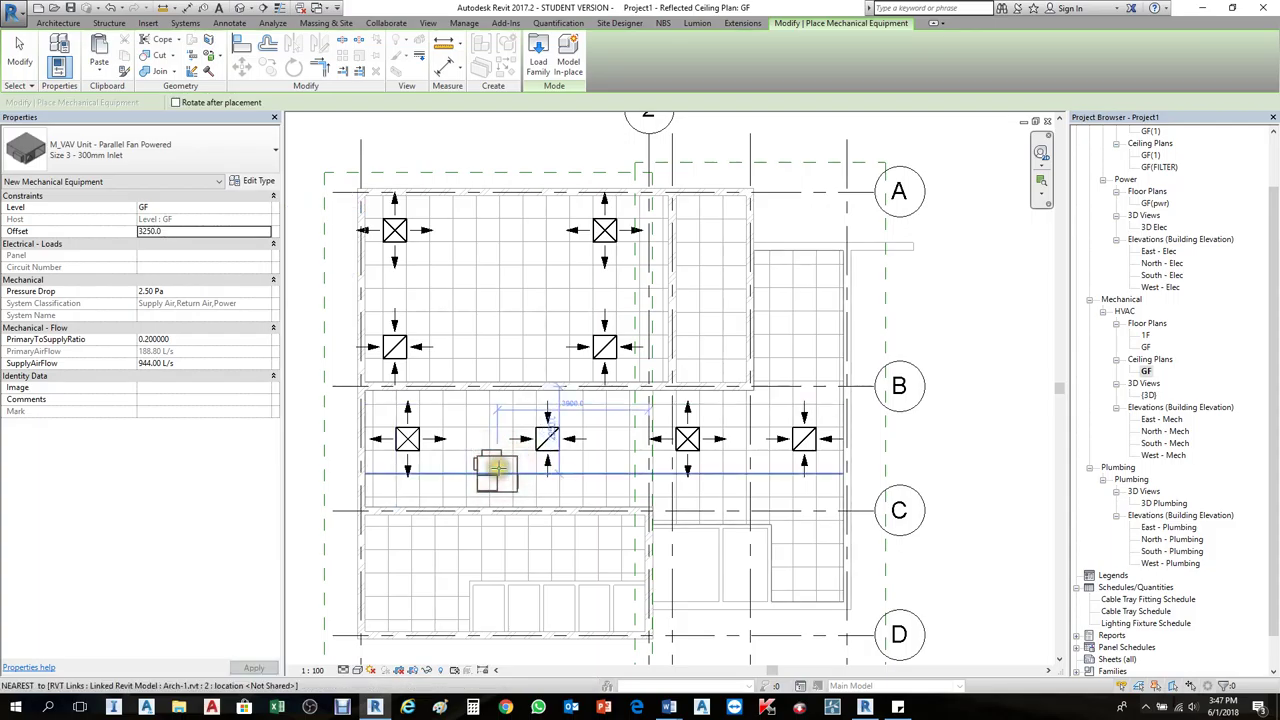
Step: Place the VAV unit in the bay between grids A and B
{"action": "left_click", "coordinate": [482, 538]}
{"action": "left_click", "coordinate": [493, 529]}
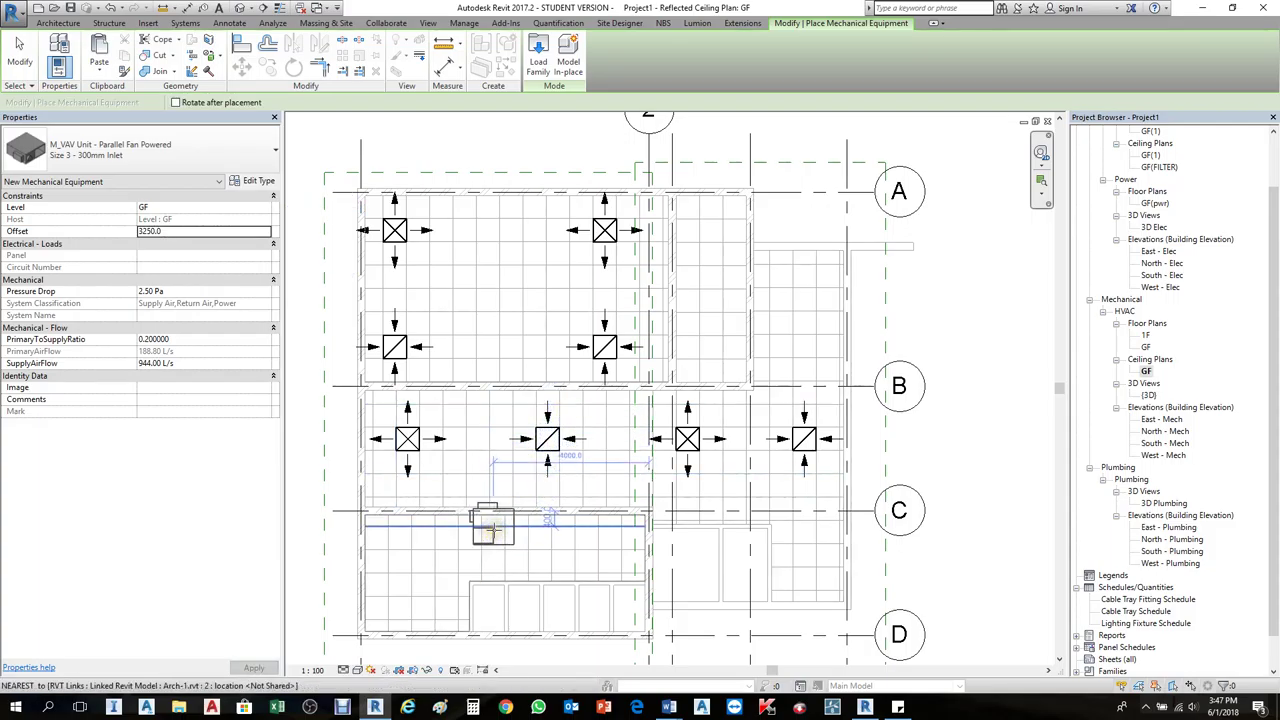
{"action": "left_click", "coordinate": [704, 270]}
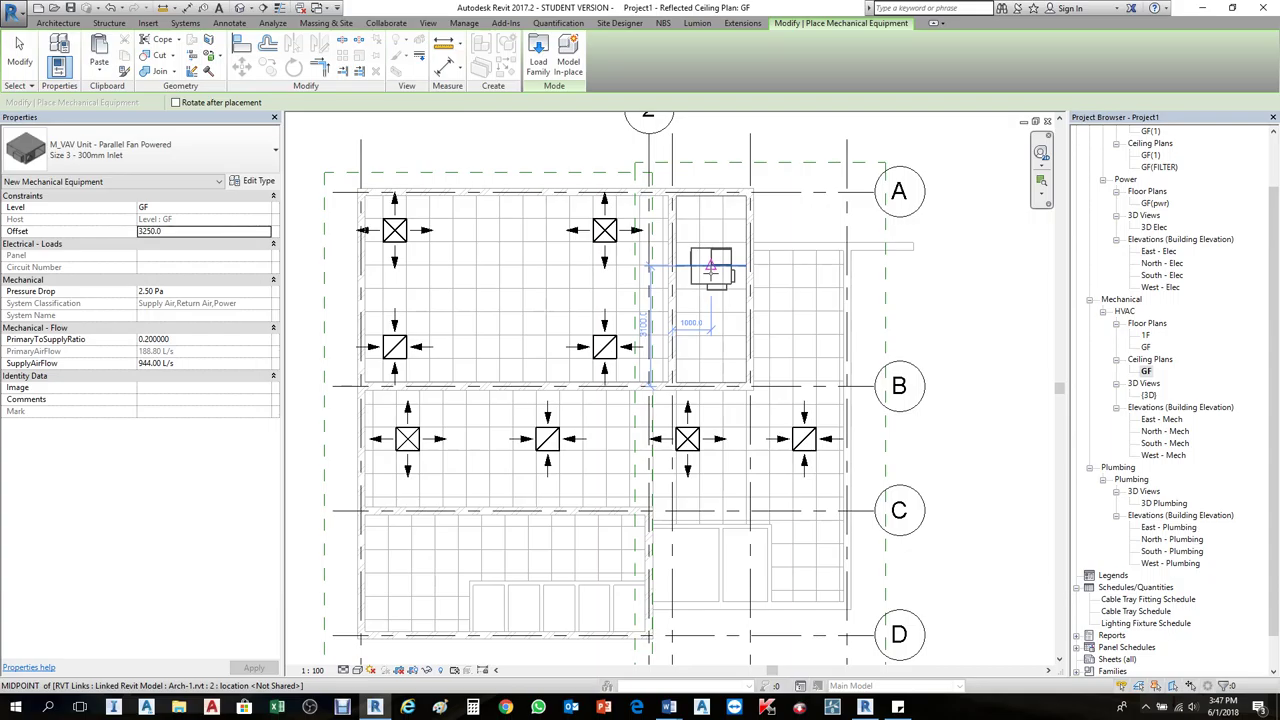
{"action": "left_click", "coordinate": [708, 268]}
{"action": "key", "text": "Escape"}
{"action": "key", "text": "Escape"}
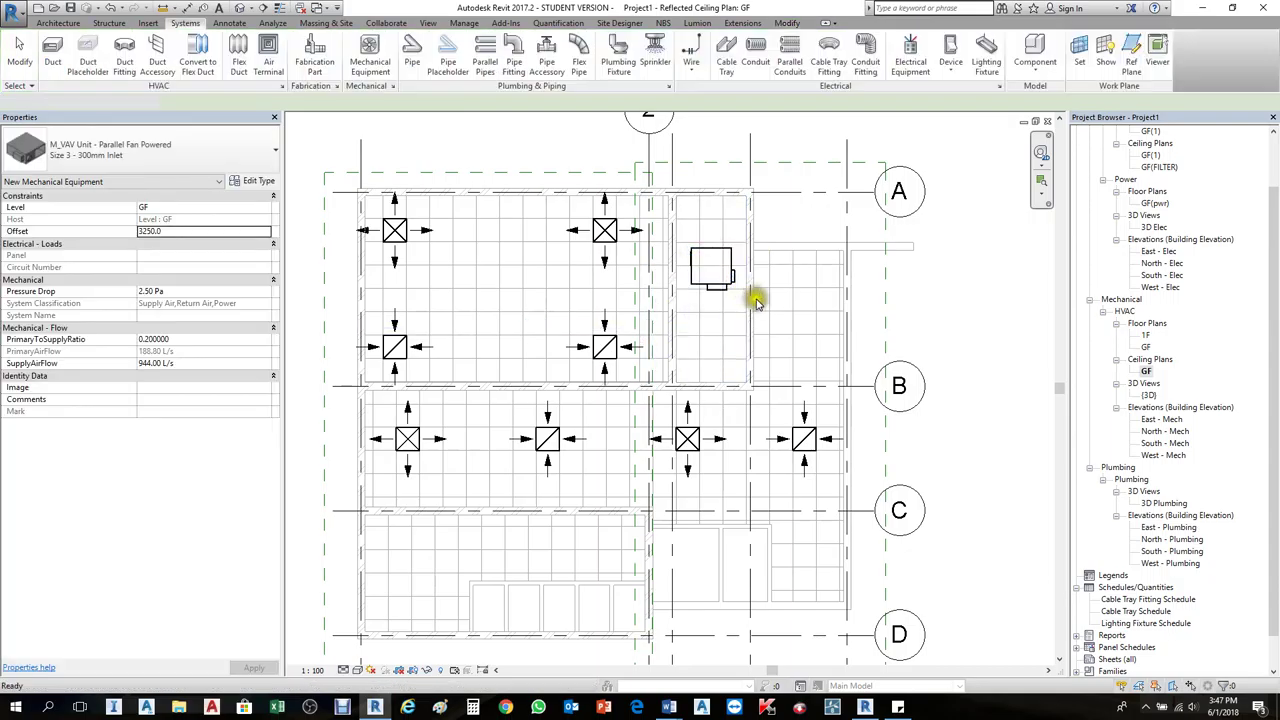
Step: Rotate the placed VAV unit with Spacebar and nudge it down twice
{"action": "scroll", "coordinate": [720, 292], "scroll_direction": "up", "scroll_amount": 3}
{"action": "left_click", "coordinate": [715, 288]}
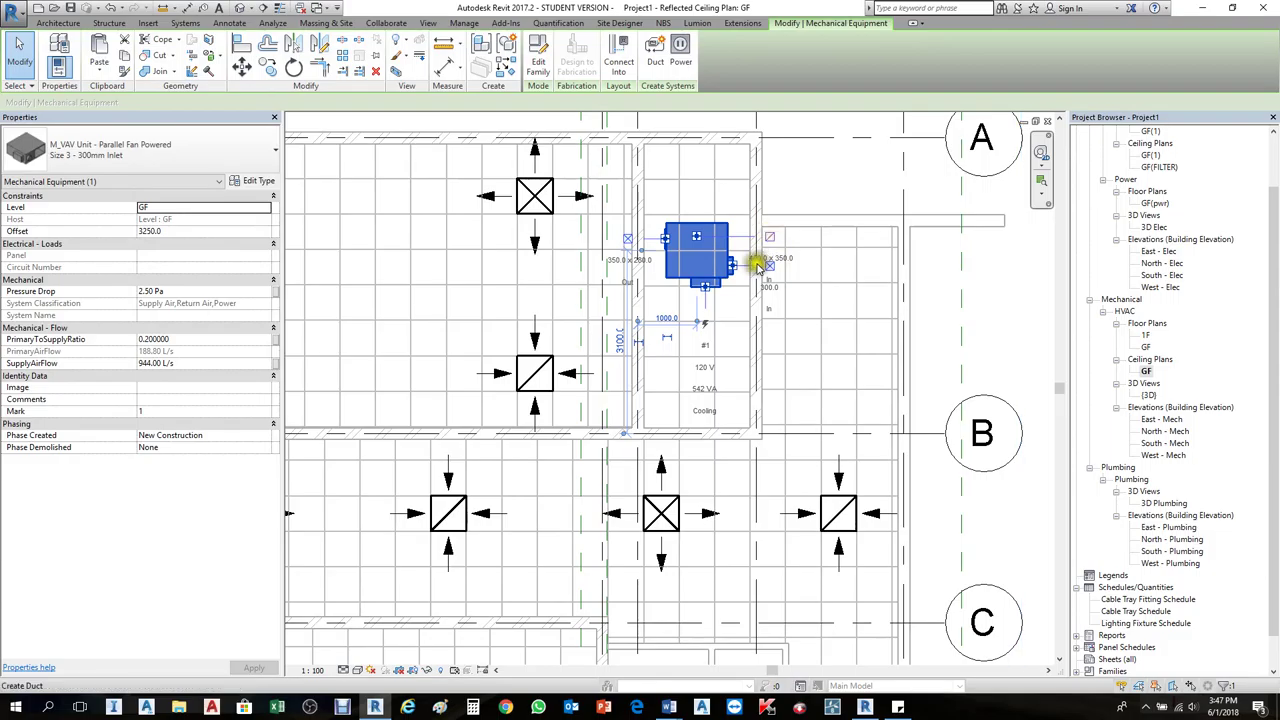
{"action": "key", "text": "space"}
{"action": "key", "text": "space"}
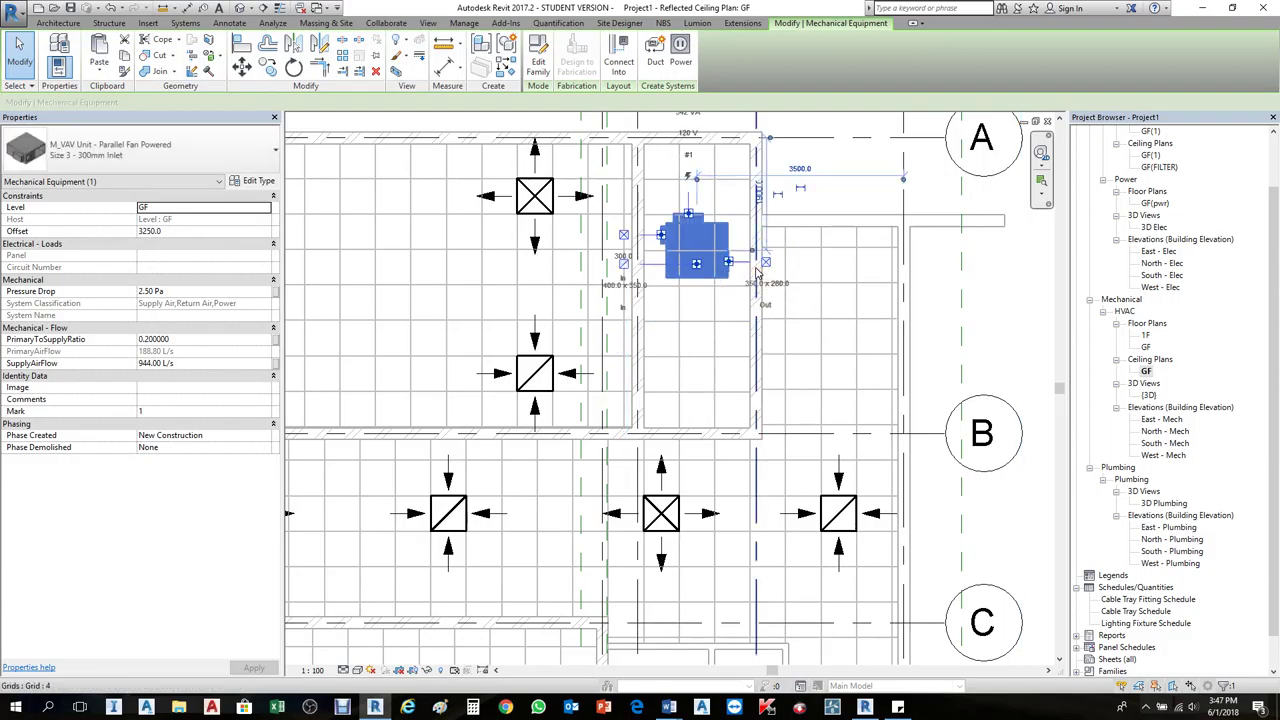
{"action": "key", "text": "Down"}
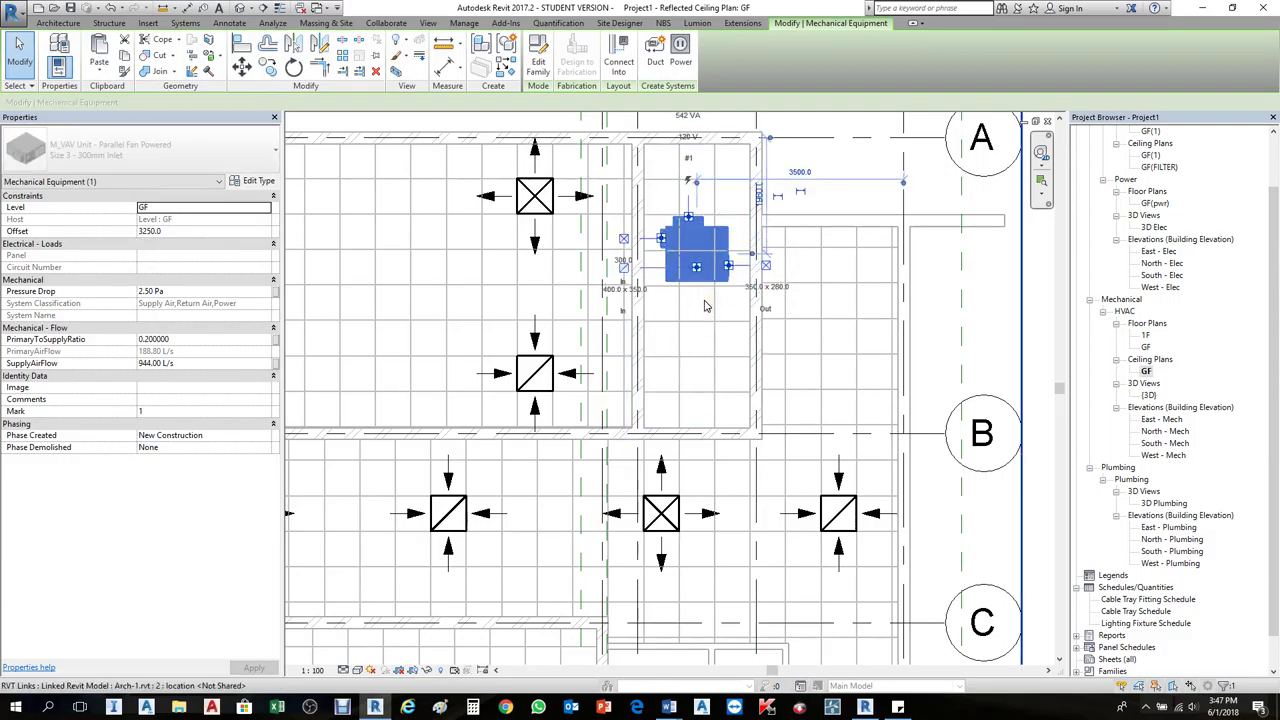
{"action": "key", "text": "Down"}
{"action": "key", "text": "Down"}
{"action": "key", "text": "Down"}
{"action": "key", "text": "Down"}
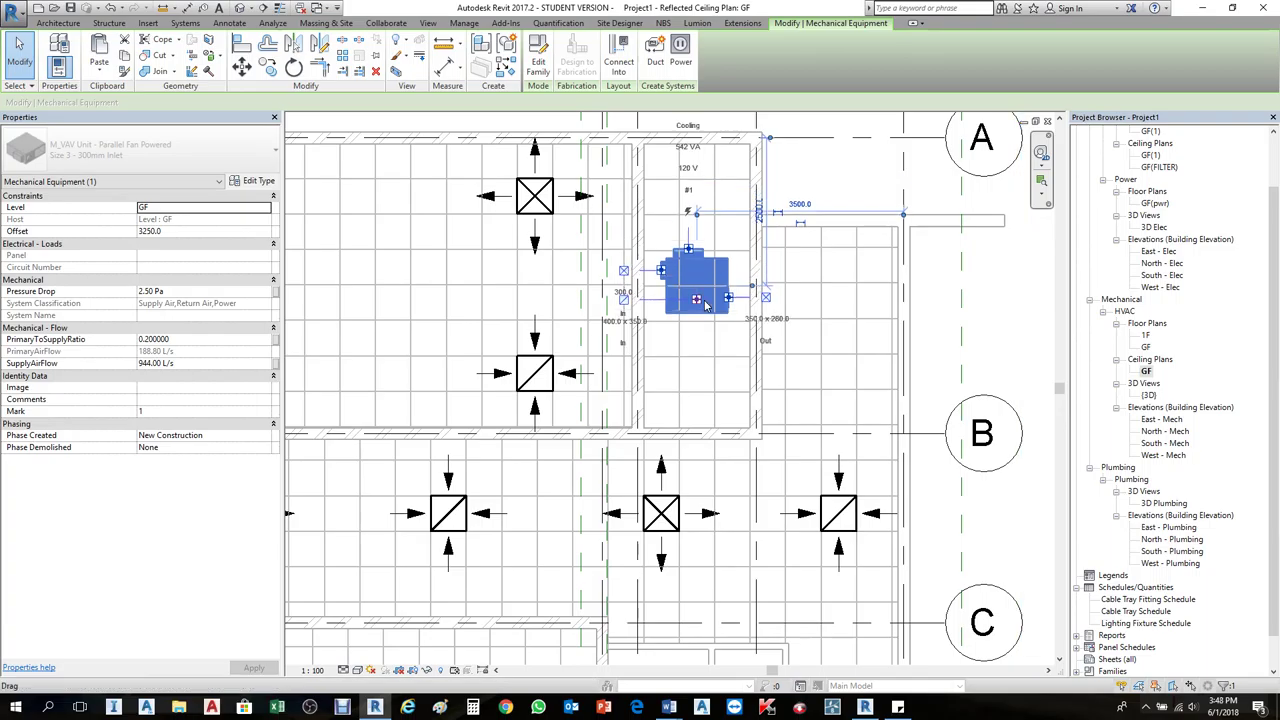
{"action": "scroll", "coordinate": [705, 300], "scroll_direction": "down", "scroll_amount": 3}
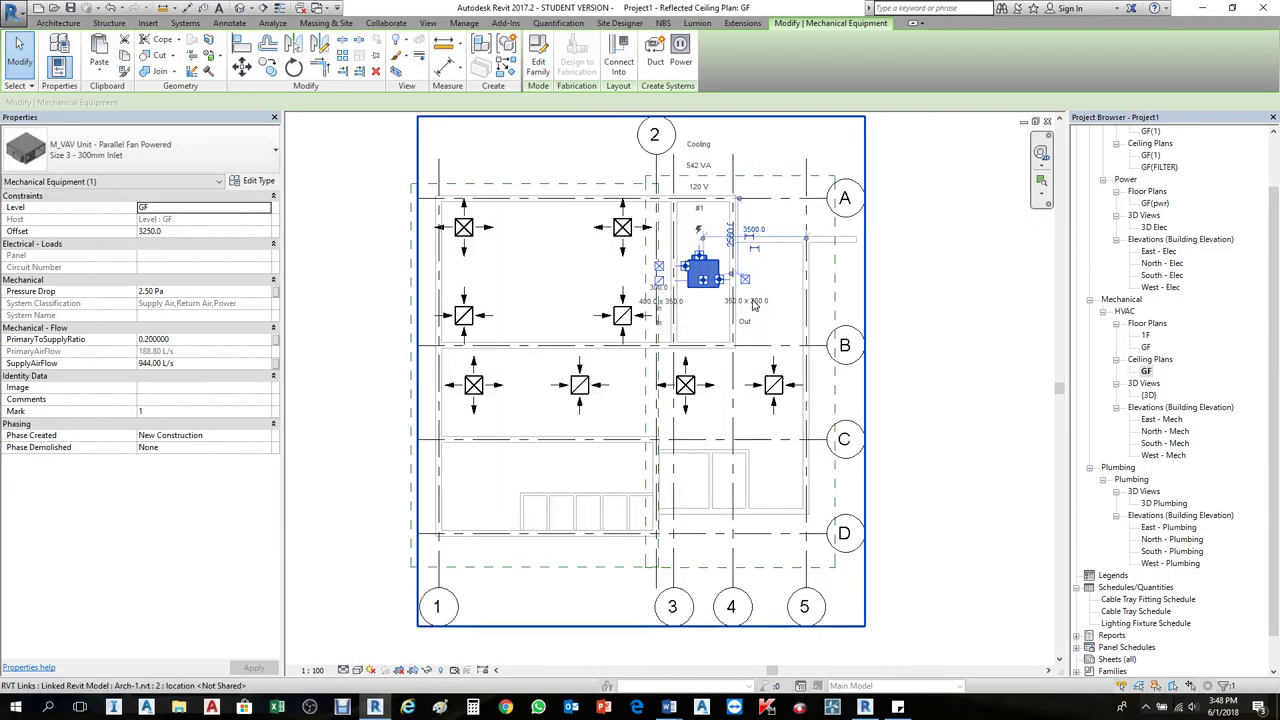
{"action": "left_click", "coordinate": [780, 320]}
Step: Try Create Similar on the VAV unit twice, cancelling each new placement
{"action": "left_click", "coordinate": [710, 290]}
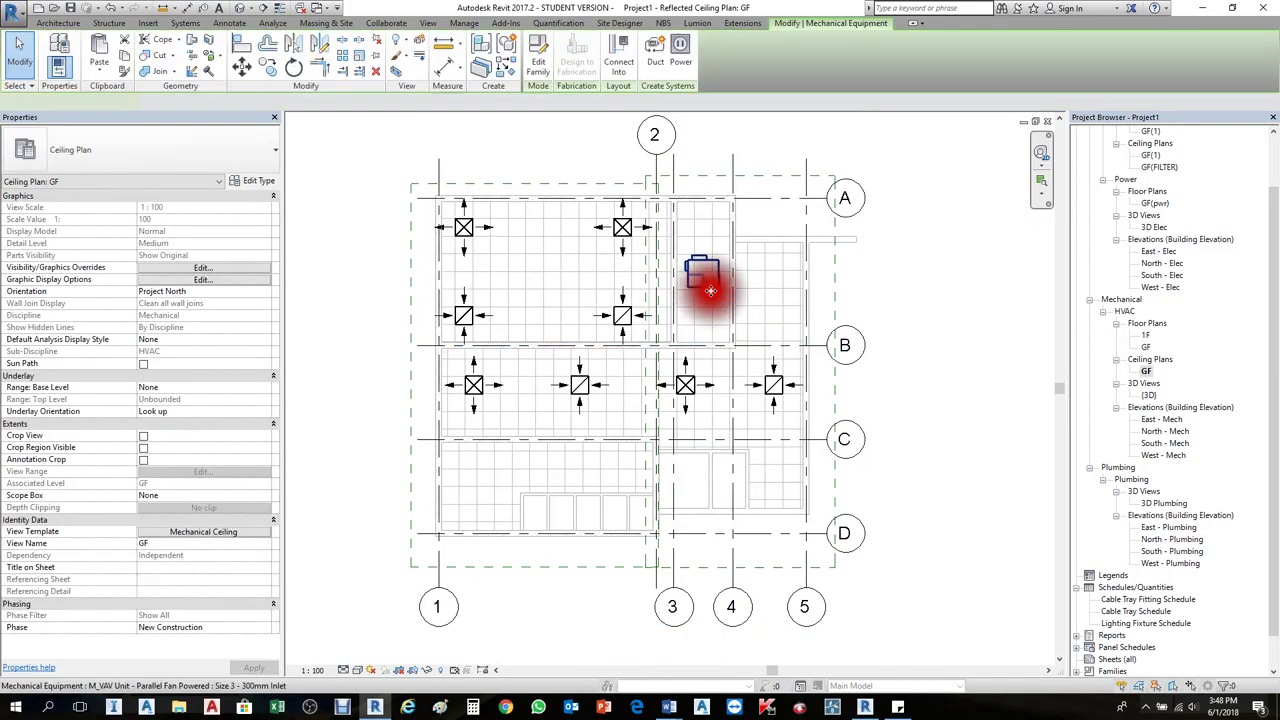
{"action": "right_click", "coordinate": [700, 288]}
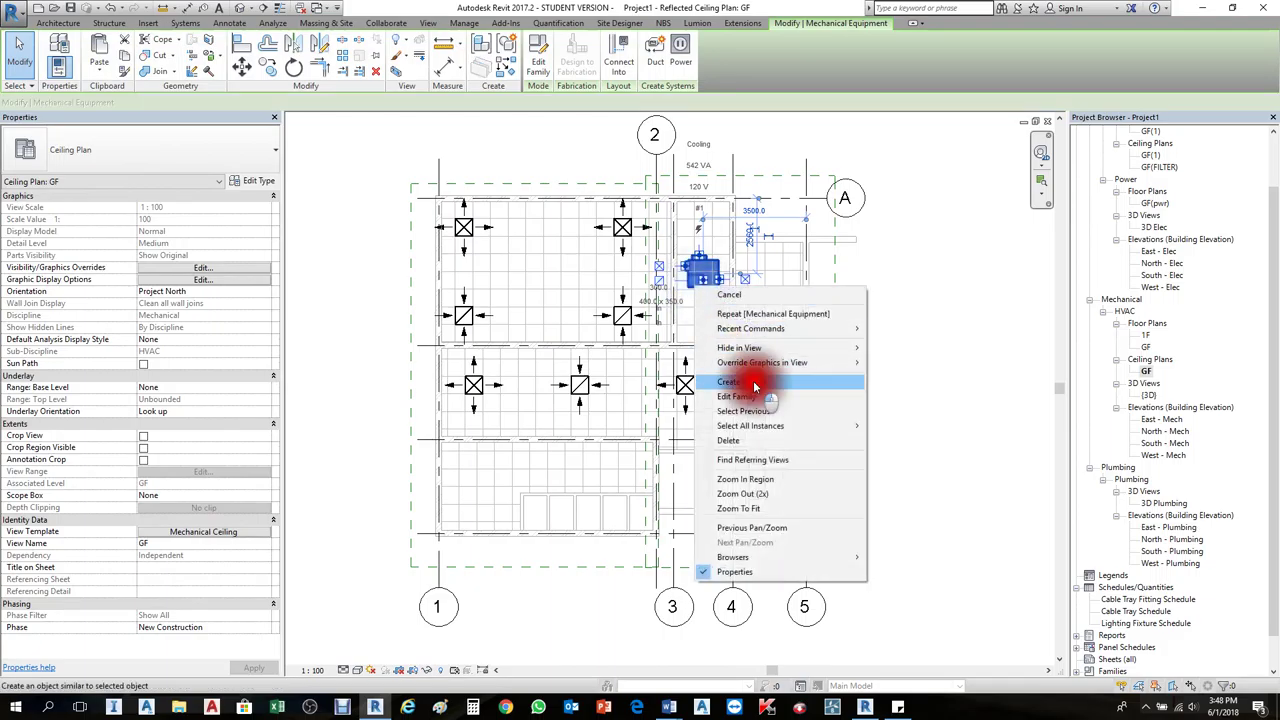
{"action": "left_click", "coordinate": [755, 386]}
{"action": "left_click", "coordinate": [695, 271]}
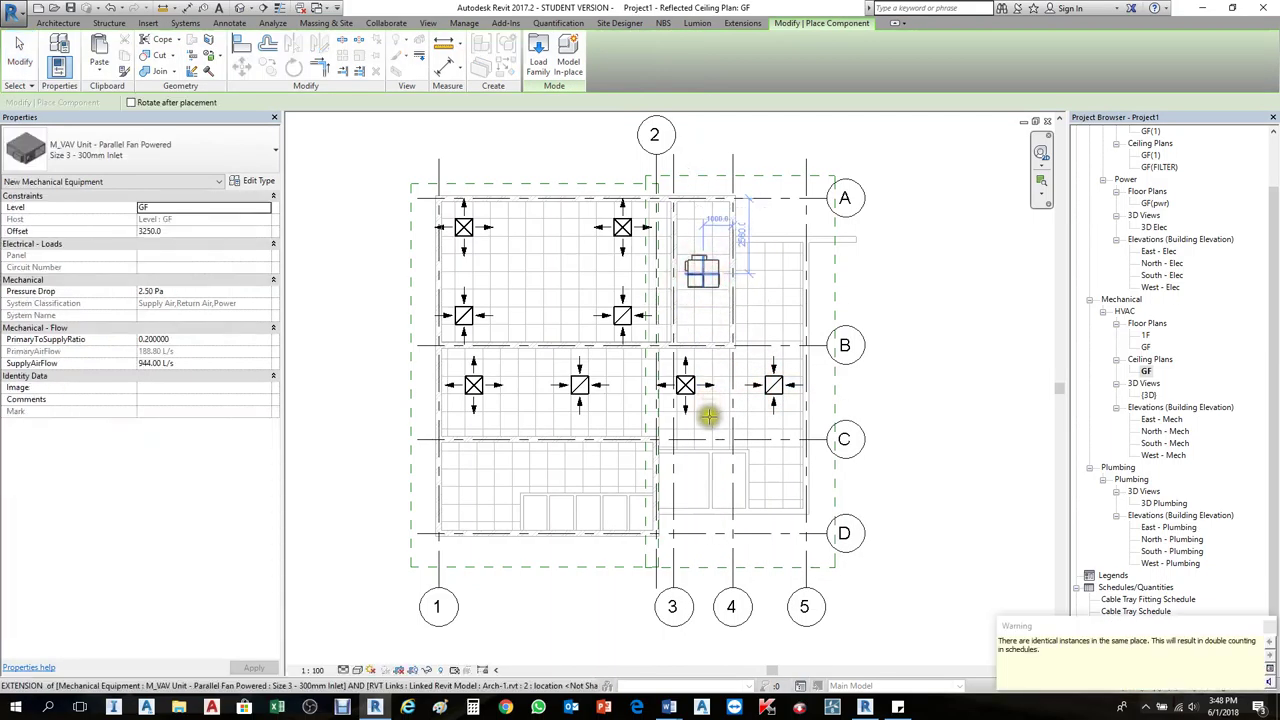
{"action": "key", "text": "Escape"}
{"action": "key", "text": "Escape"}
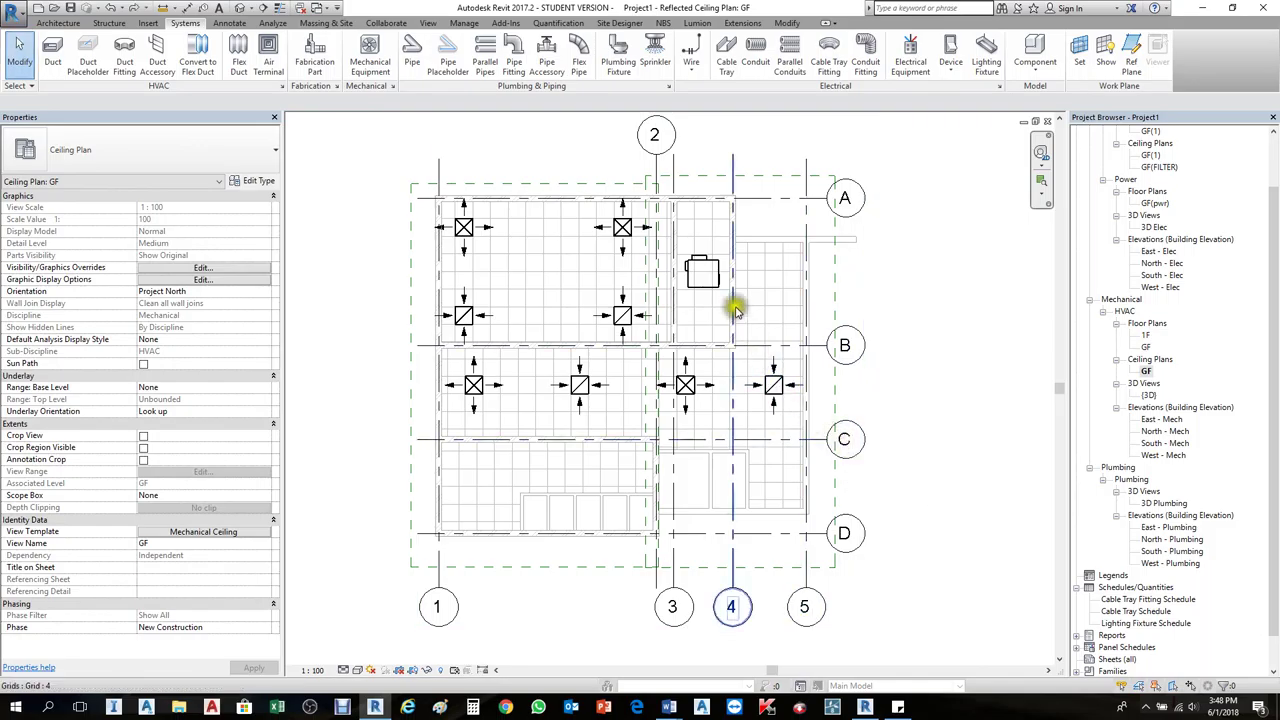
{"action": "scroll", "coordinate": [900, 300], "scroll_direction": "up", "scroll_amount": 3}
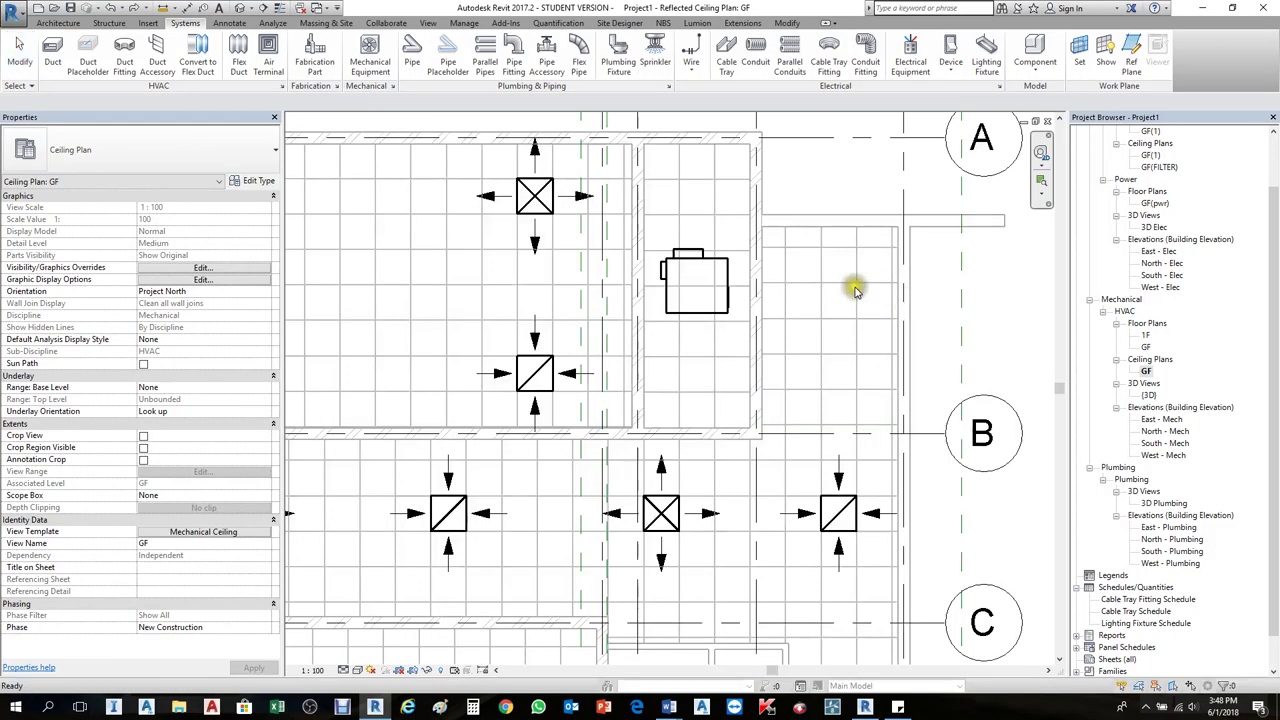
{"action": "left_click", "coordinate": [707, 322]}
{"action": "right_click", "coordinate": [718, 306]}
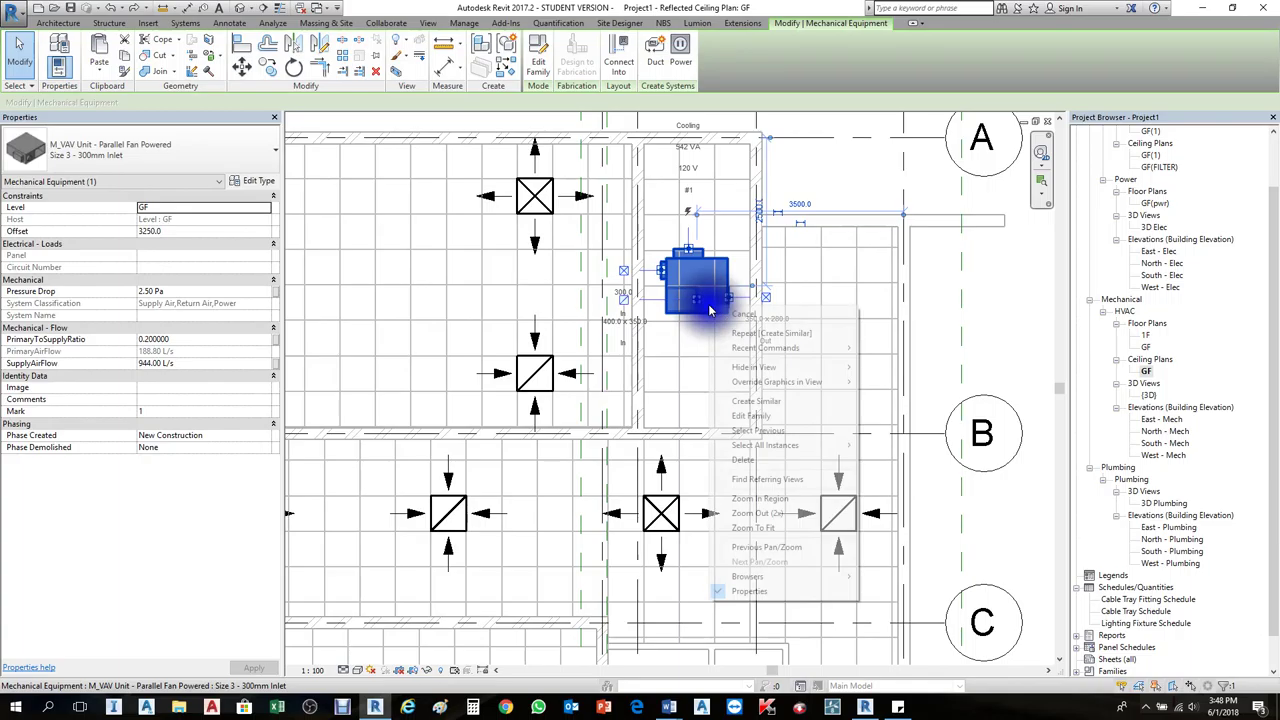
{"action": "left_click", "coordinate": [757, 401]}
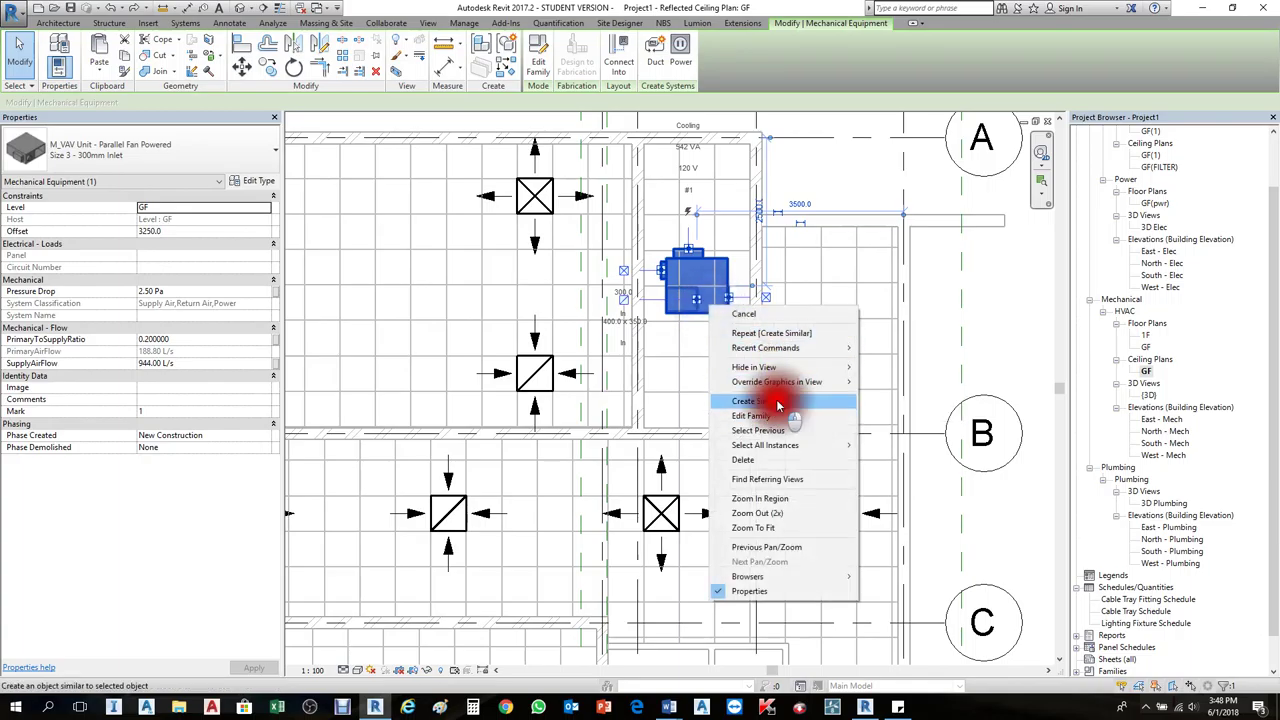
{"action": "left_click", "coordinate": [697, 285]}
{"action": "scroll", "coordinate": [697, 285], "scroll_direction": "down", "scroll_amount": 3}
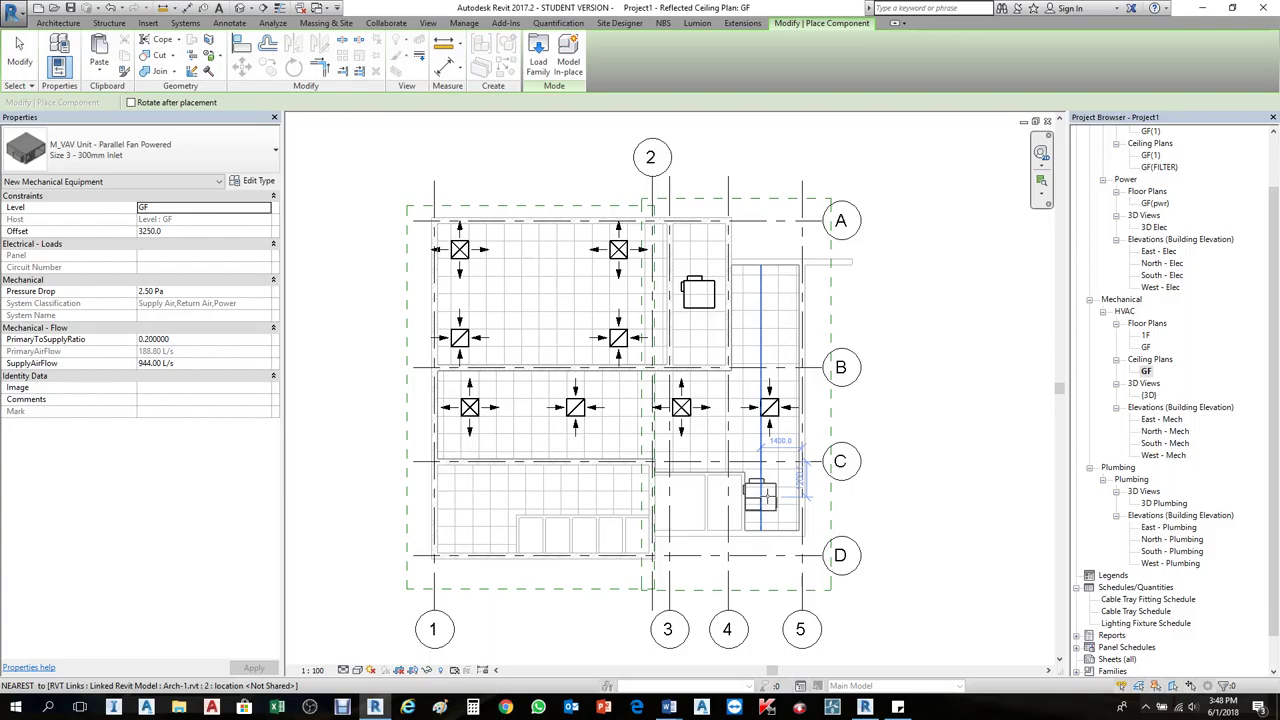
{"action": "key", "text": "Escape"}
{"action": "key", "text": "Escape"}
Step: Drag the existing VAV unit right to sit between grids 4 and 5 below grid A
{"action": "left_click", "coordinate": [707, 297]}
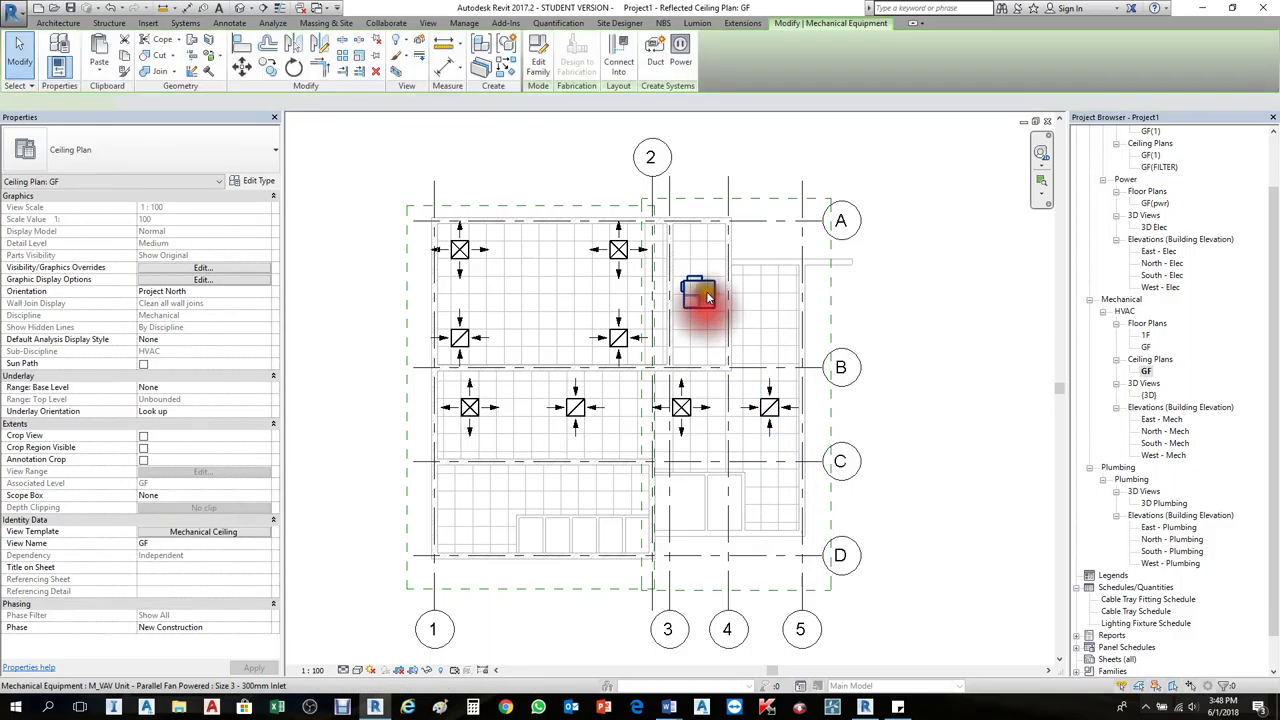
{"action": "left_click_drag", "start_coordinate": [707, 297], "coordinate": [770, 300]}
{"action": "key", "text": "Escape"}
{"action": "scroll", "coordinate": [760, 233], "scroll_direction": "up", "scroll_amount": 2}
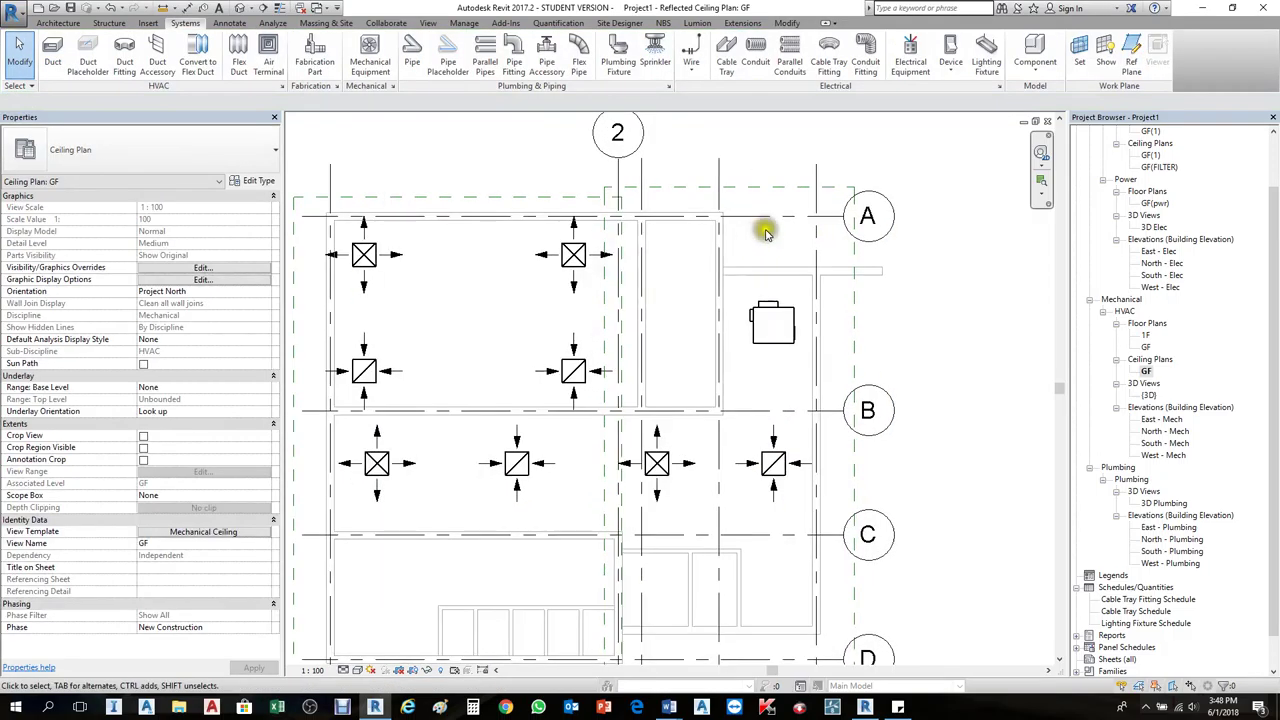
{"action": "scroll", "coordinate": [751, 320], "scroll_direction": "down", "scroll_amount": 1}
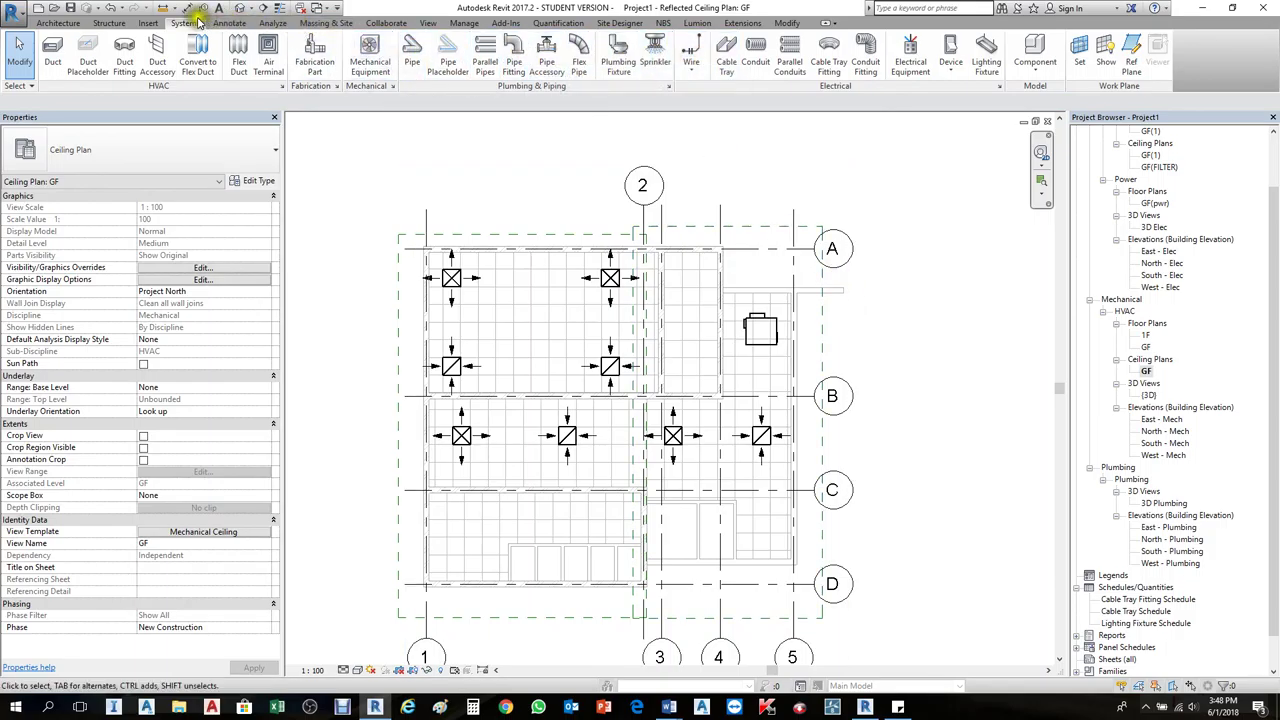
Step: Start Load Family and browse to MEP > Air-Side Components > Air Handling Units
{"action": "left_click", "coordinate": [370, 50]}
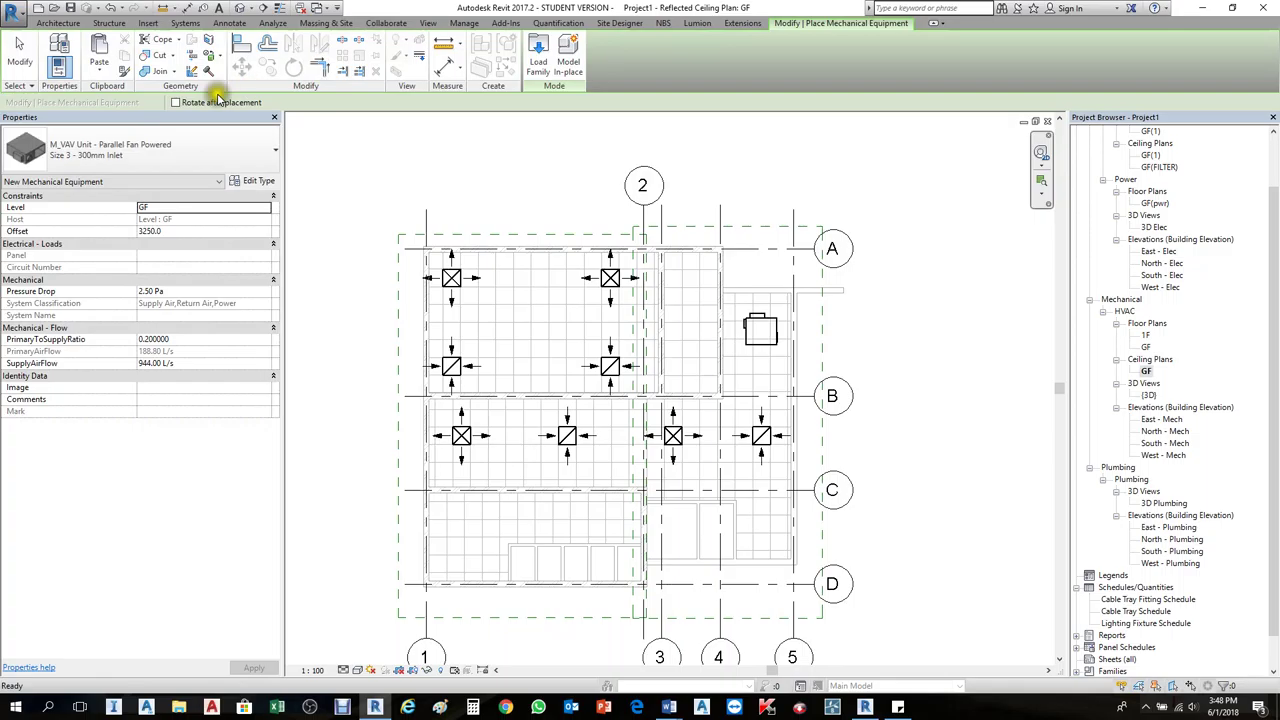
{"action": "left_click", "coordinate": [207, 140]}
{"action": "scroll", "coordinate": [180, 223], "scroll_direction": "up", "scroll_amount": 5}
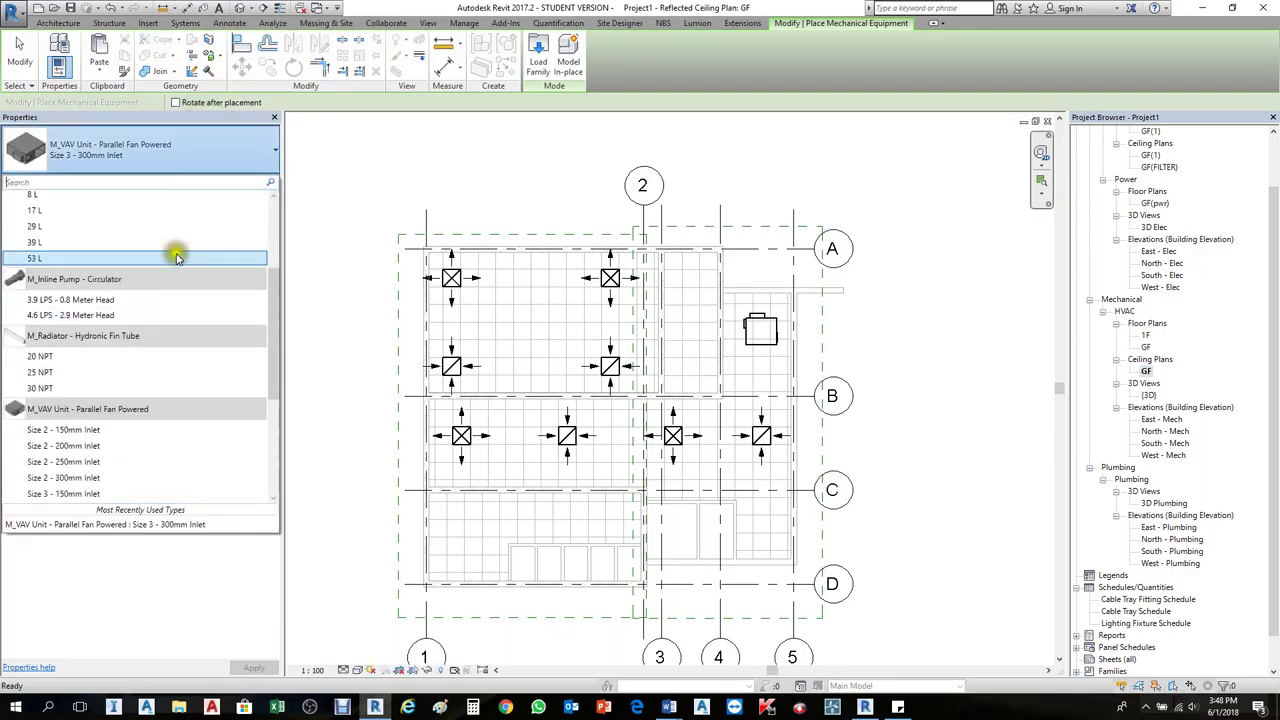
{"action": "scroll", "coordinate": [176, 255], "scroll_direction": "down", "scroll_amount": 3}
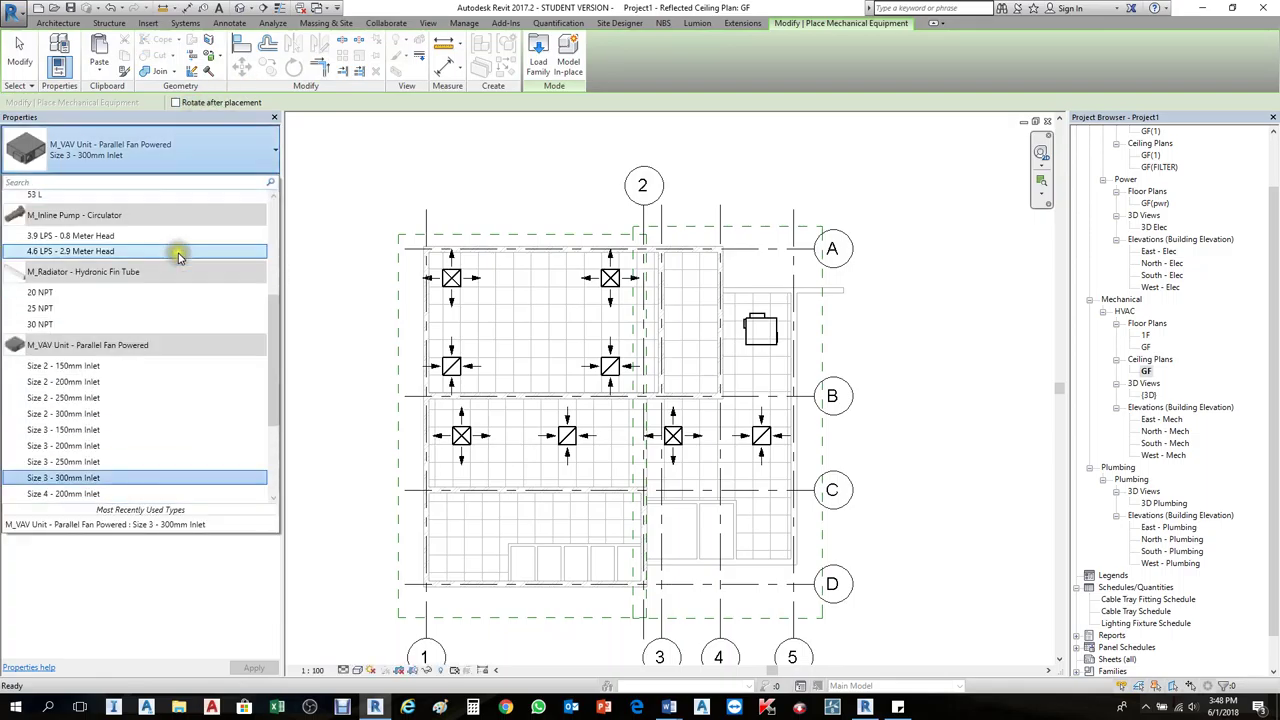
{"action": "left_click", "coordinate": [539, 55]}
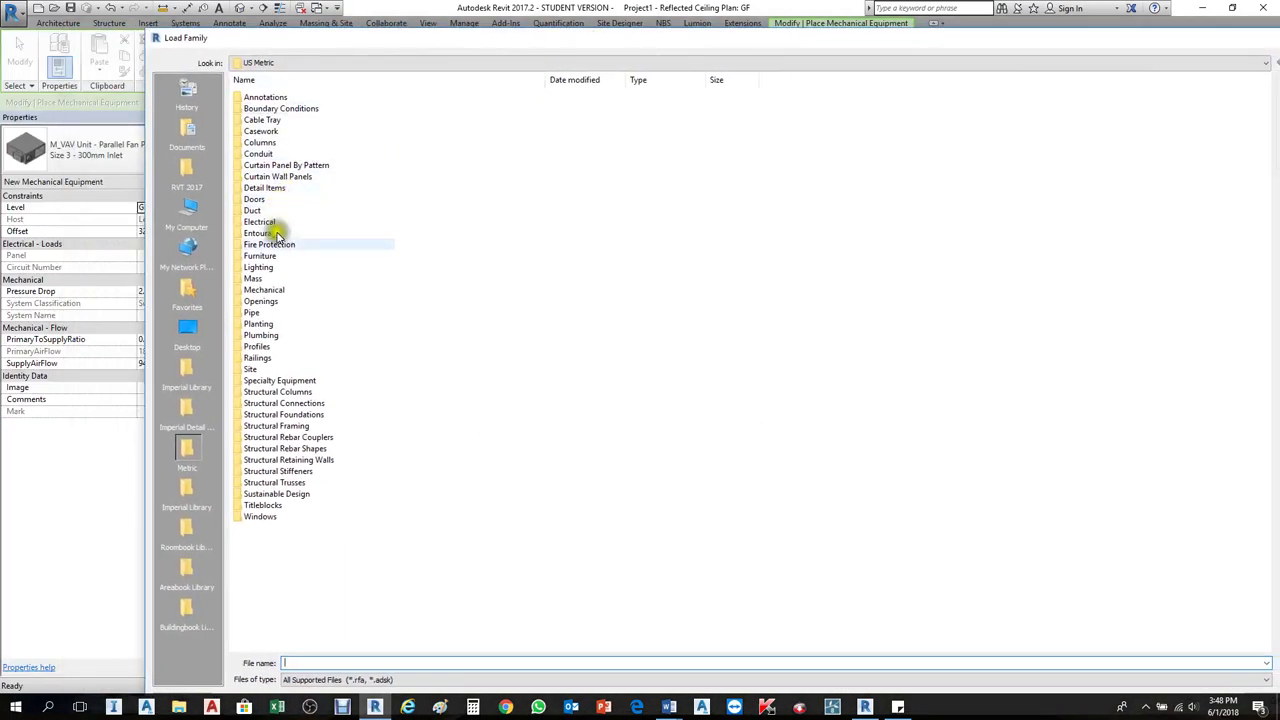
{"action": "left_click", "coordinate": [274, 279]}
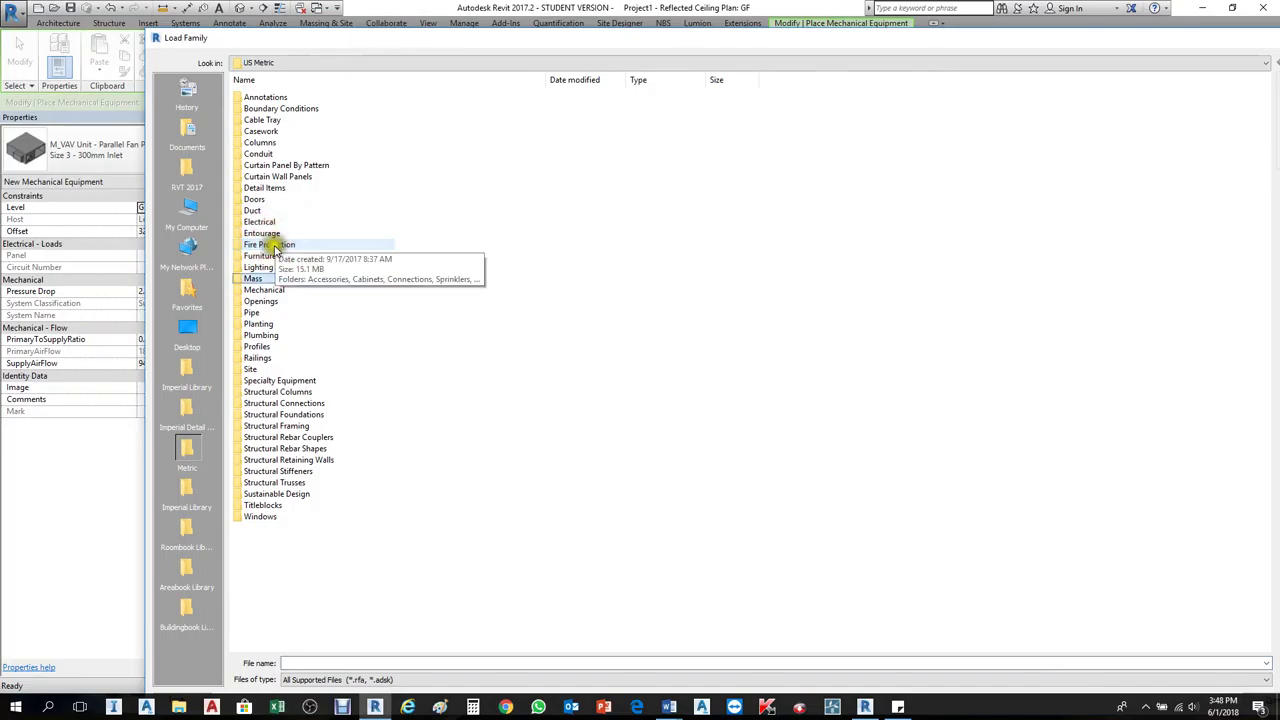
{"action": "left_click", "coordinate": [277, 292]}
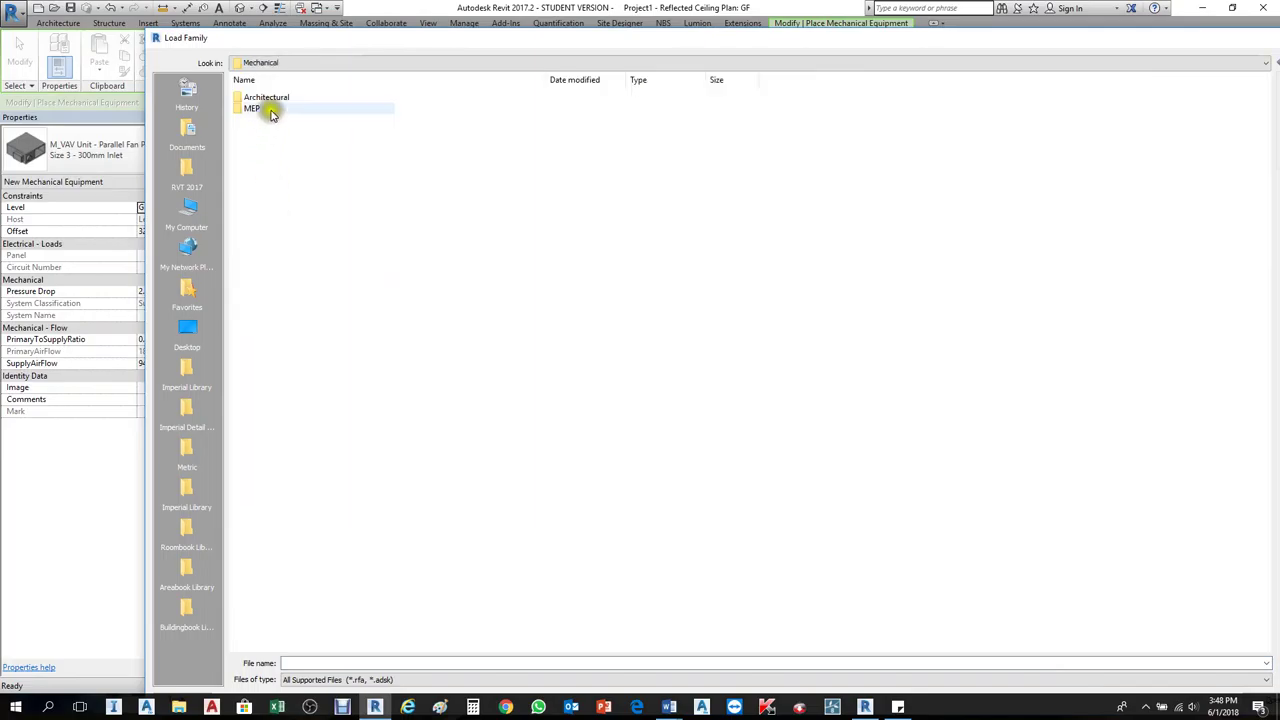
{"action": "double_click", "coordinate": [258, 109]}
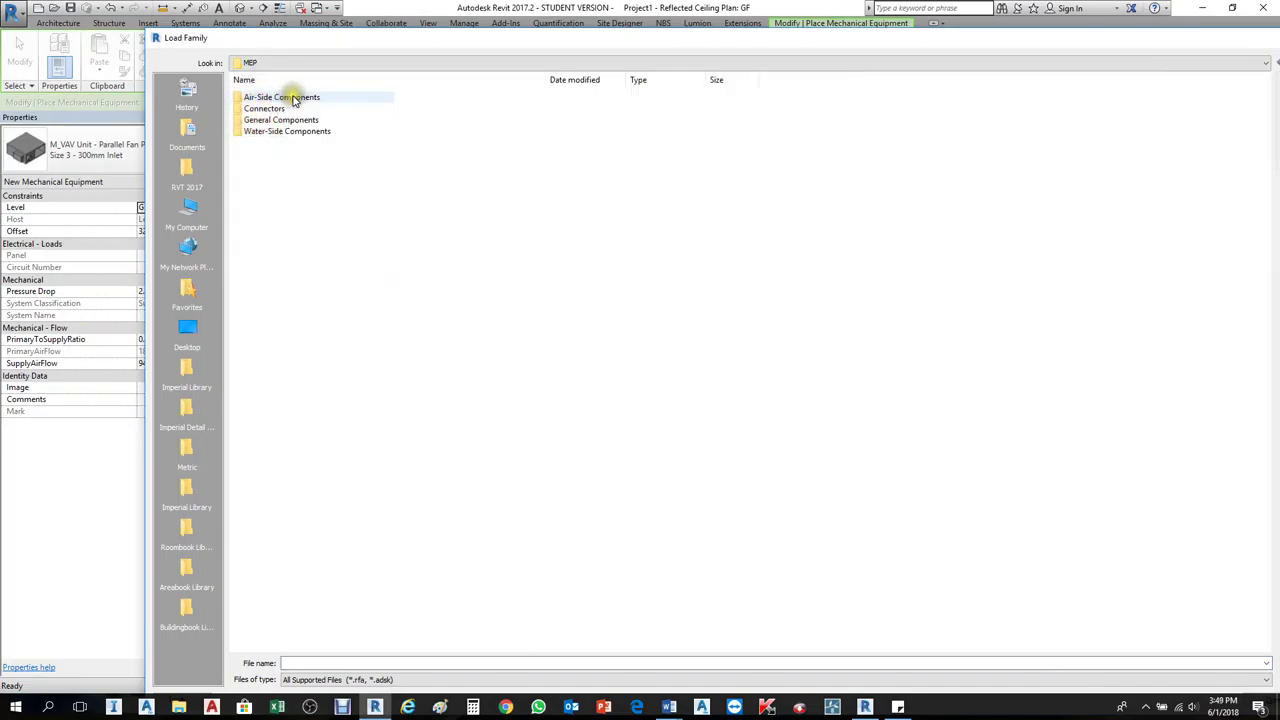
{"action": "left_click", "coordinate": [293, 99]}
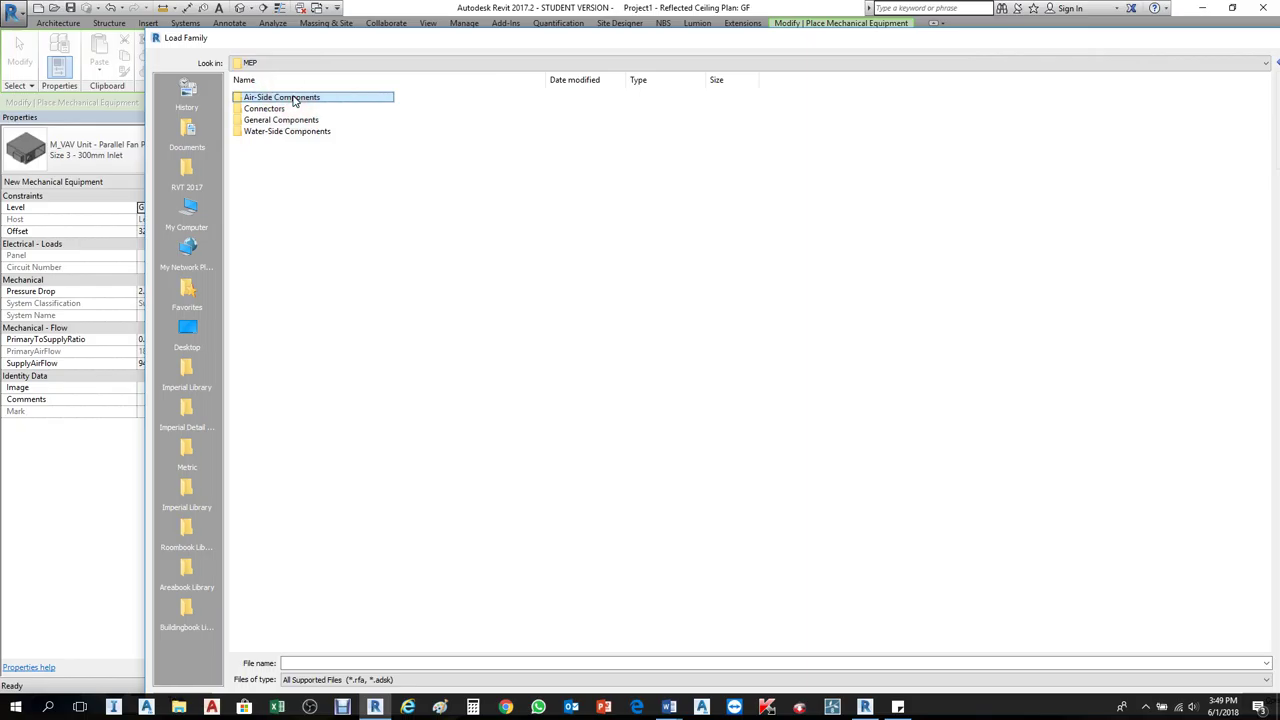
{"action": "double_click", "coordinate": [293, 99]}
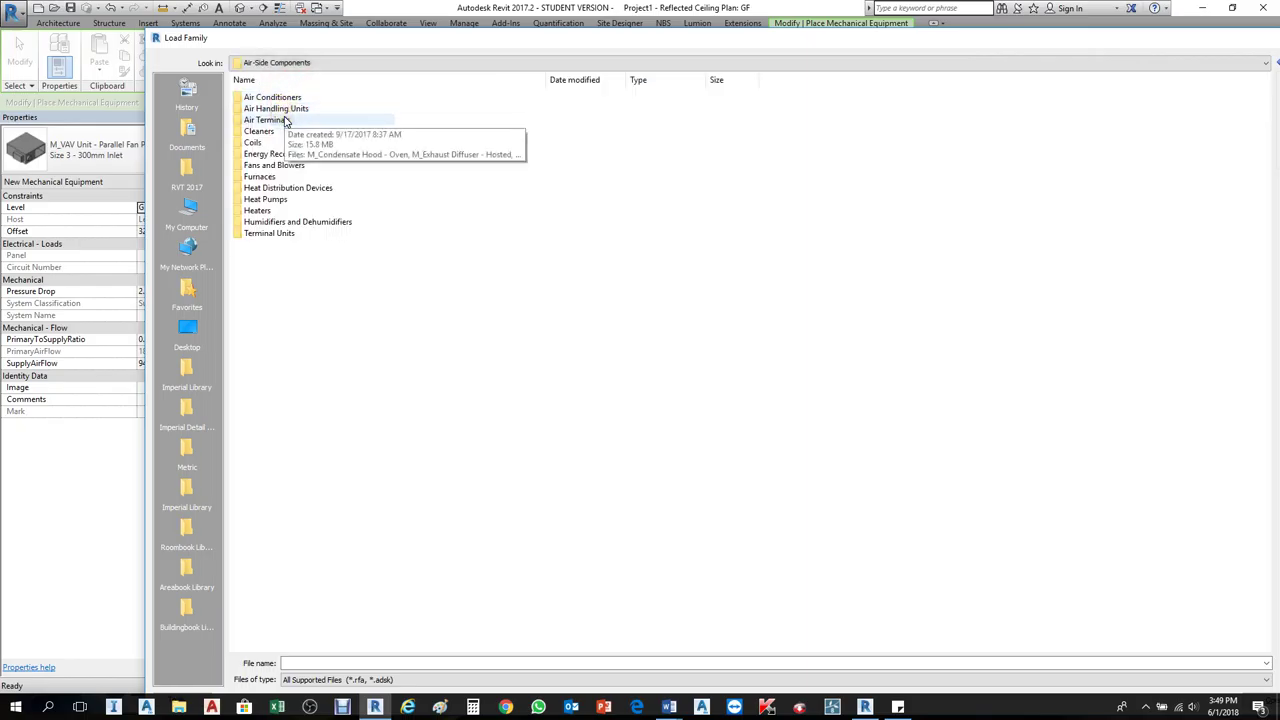
{"action": "left_click", "coordinate": [285, 121]}
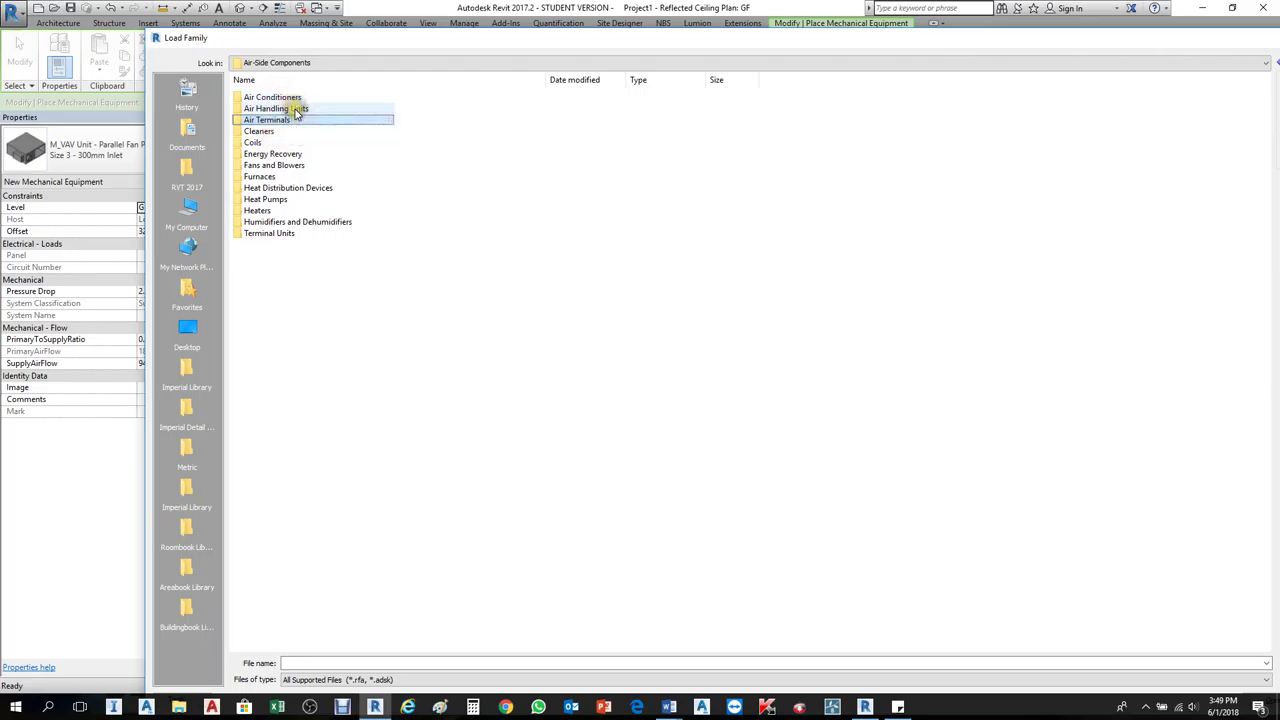
{"action": "left_click", "coordinate": [295, 111]}
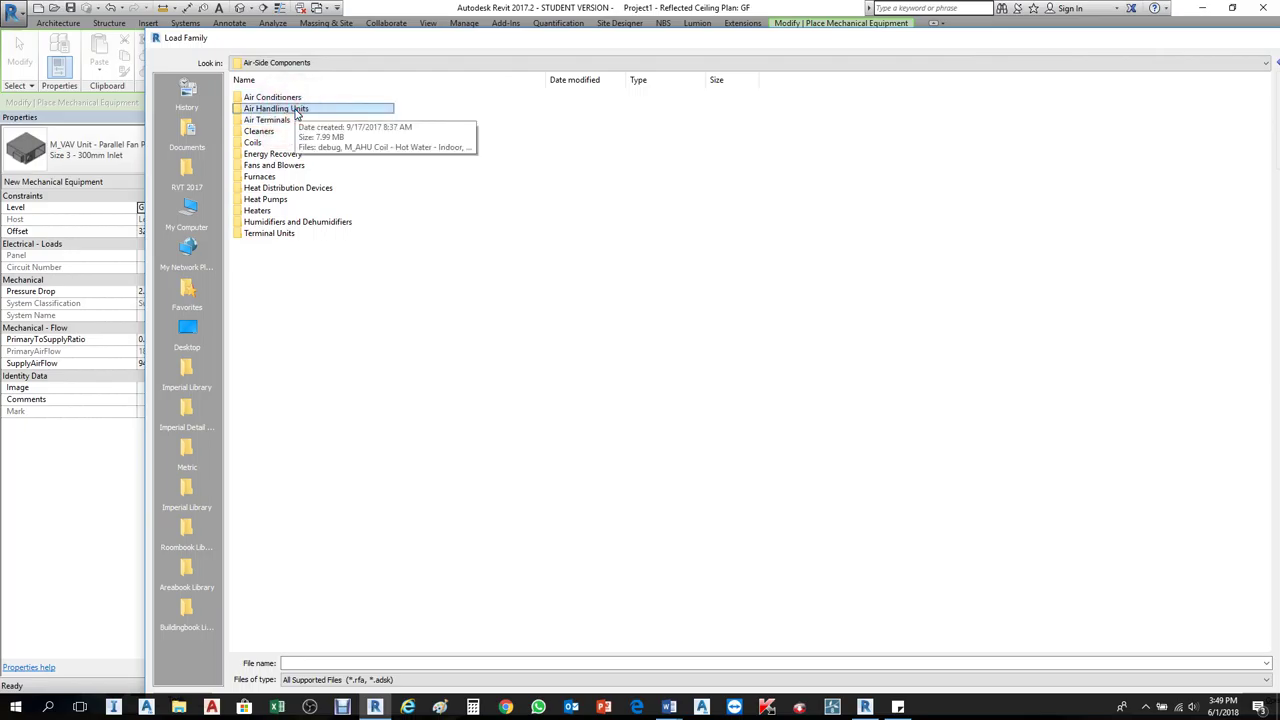
{"action": "double_click", "coordinate": [296, 111]}
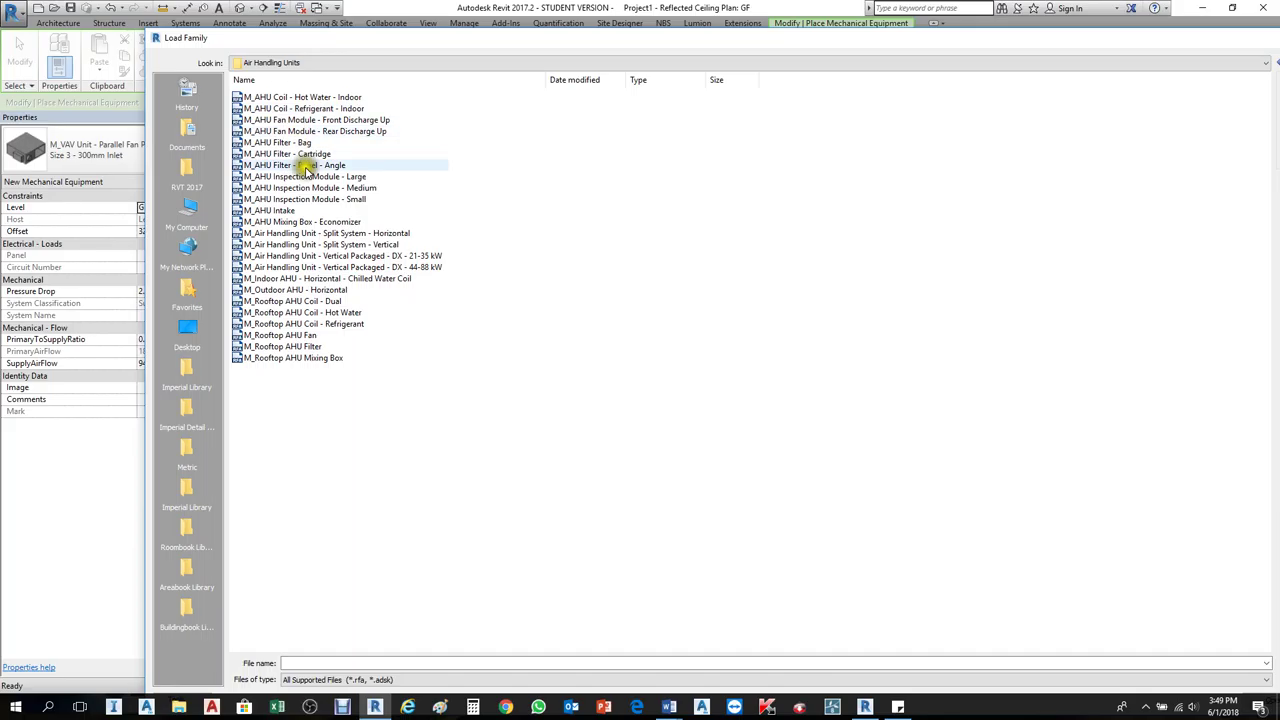
Step: Load M_Air Handling Unit - Split System - Vertical, overwriting the existing version
{"action": "left_click", "coordinate": [358, 246]}
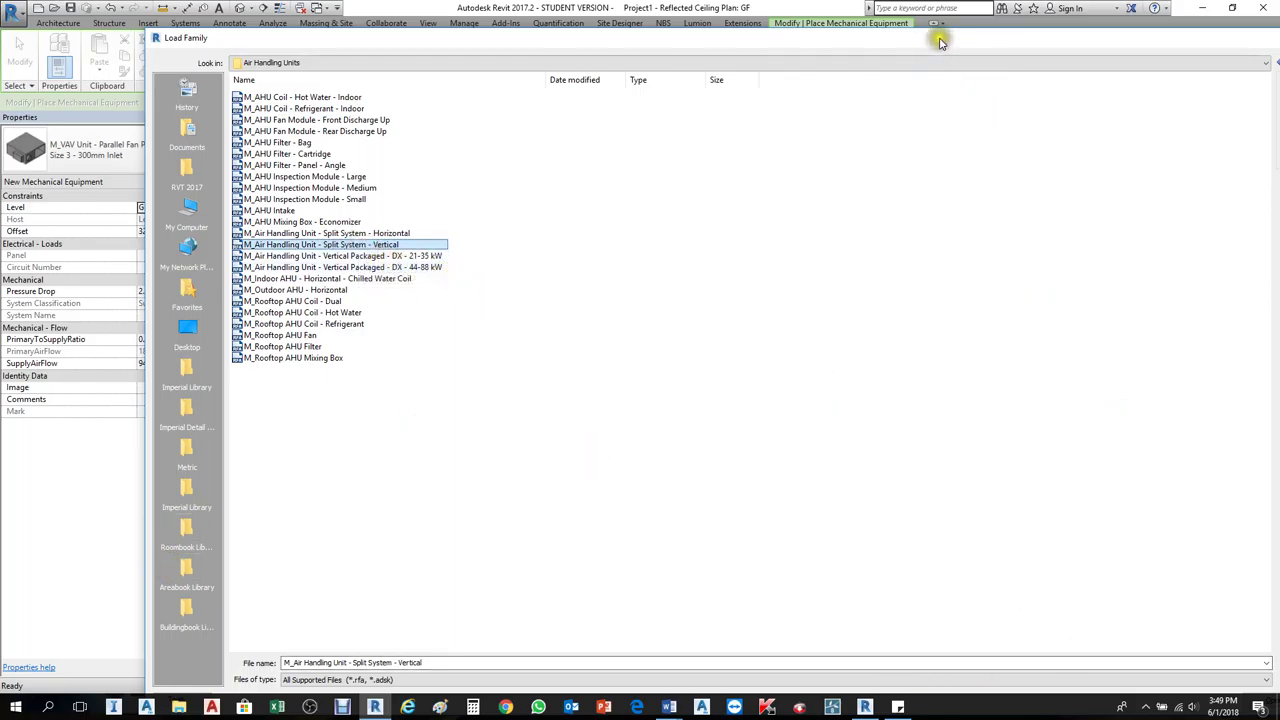
{"action": "left_click_drag", "start_coordinate": [943, 34], "coordinate": [908, 9]}
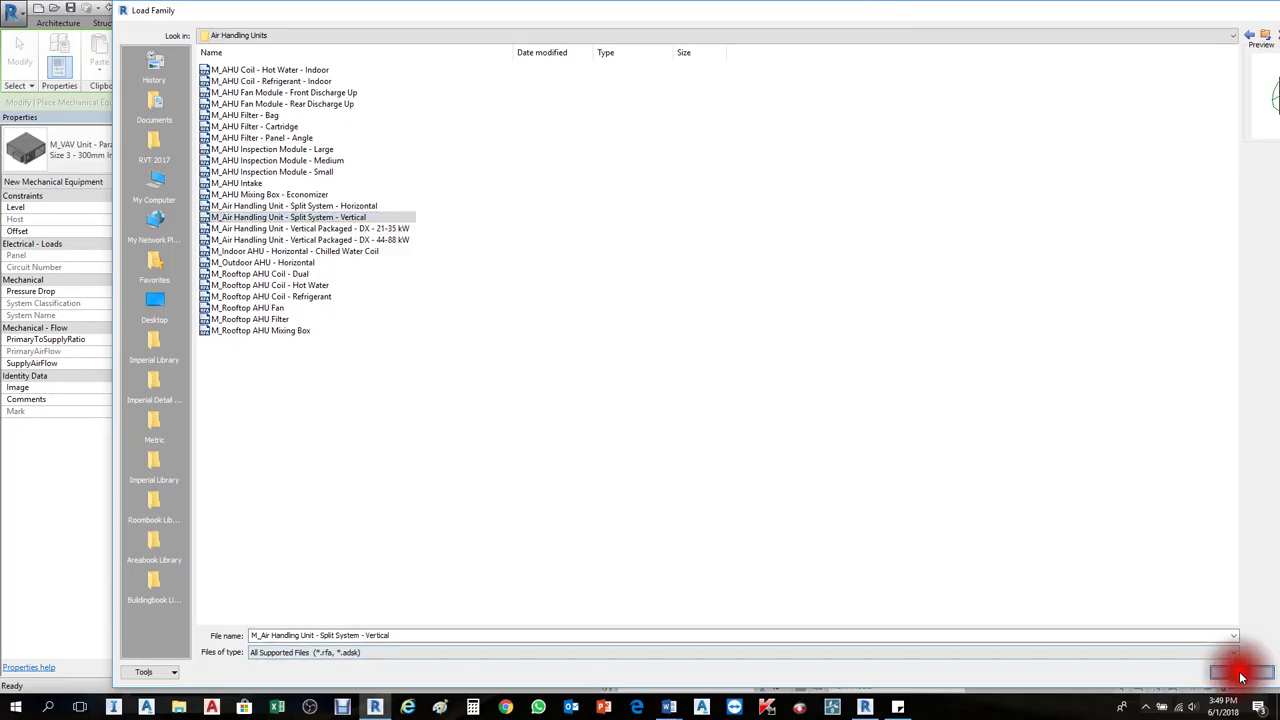
{"action": "left_click", "coordinate": [1240, 671]}
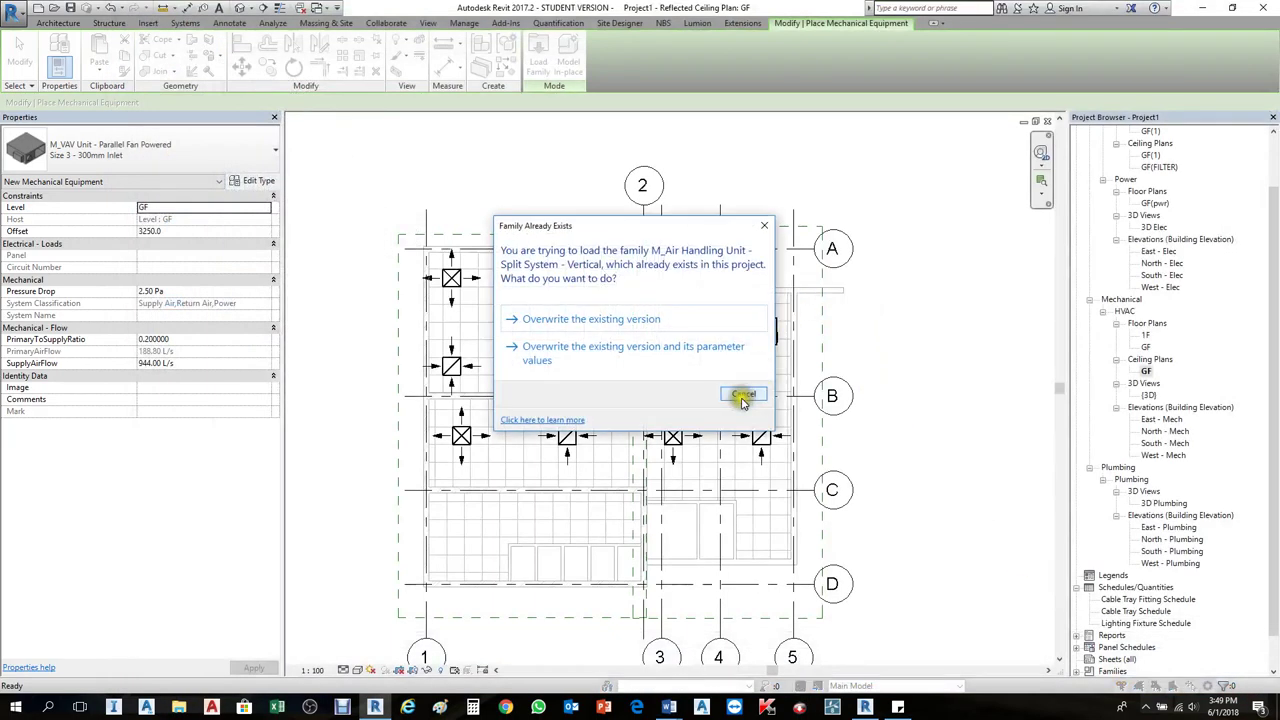
{"action": "left_click", "coordinate": [660, 322]}
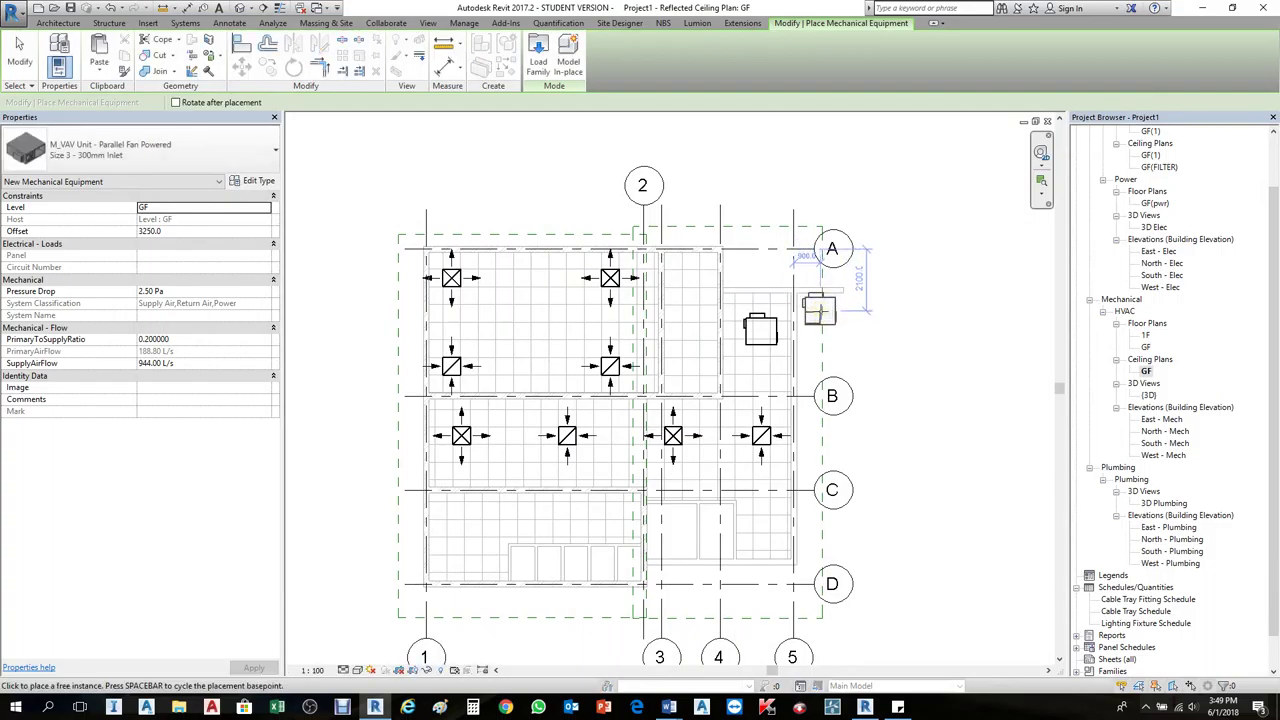
{"action": "left_click", "coordinate": [819, 316]}
{"action": "key", "text": "Escape"}
{"action": "key", "text": "Escape"}
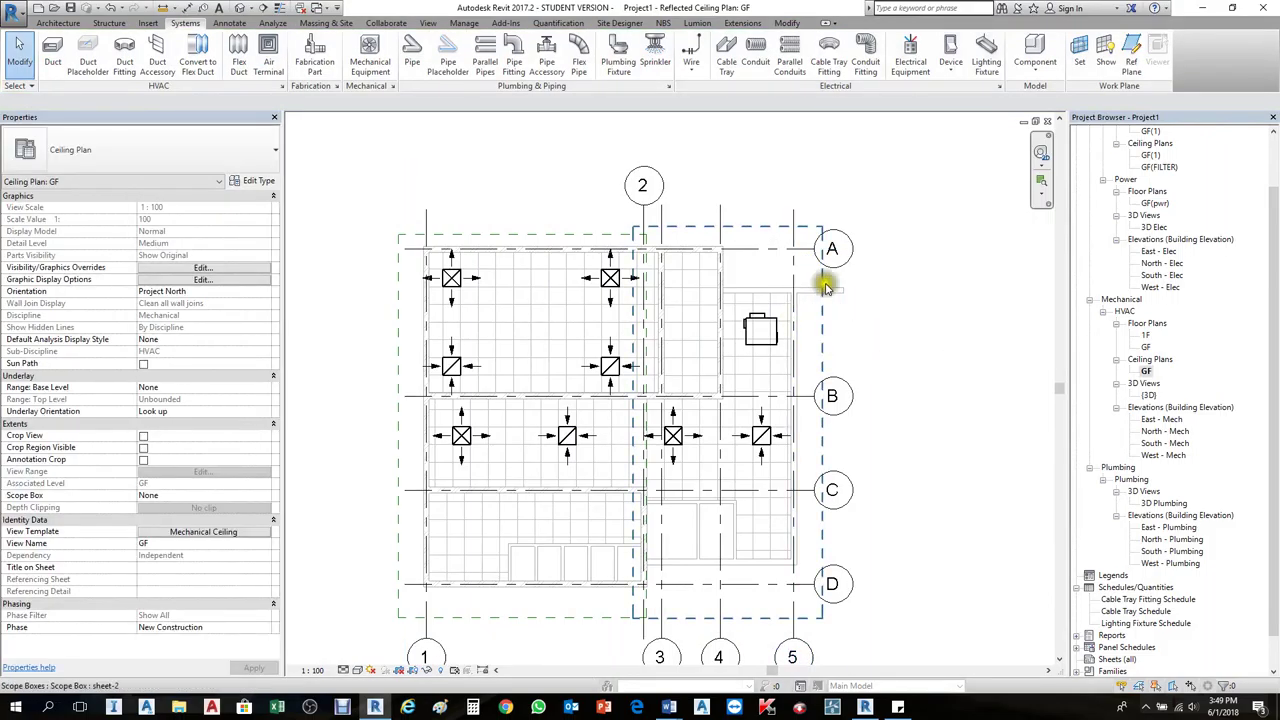
Step: Open the HVAC GF floor plan
{"action": "double_click", "coordinate": [1146, 347]}
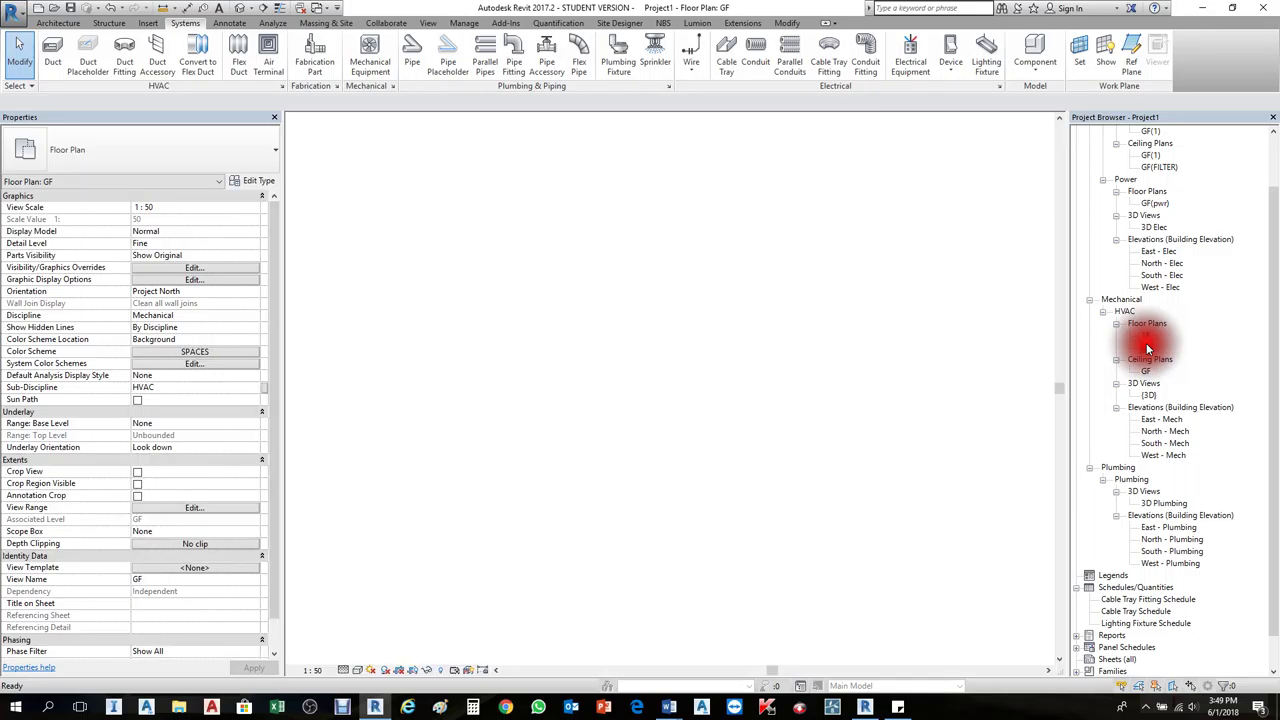
{"action": "scroll", "coordinate": [726, 317], "scroll_direction": "up", "scroll_amount": 2}
{"action": "scroll", "coordinate": [758, 310], "scroll_direction": "up", "scroll_amount": 2}
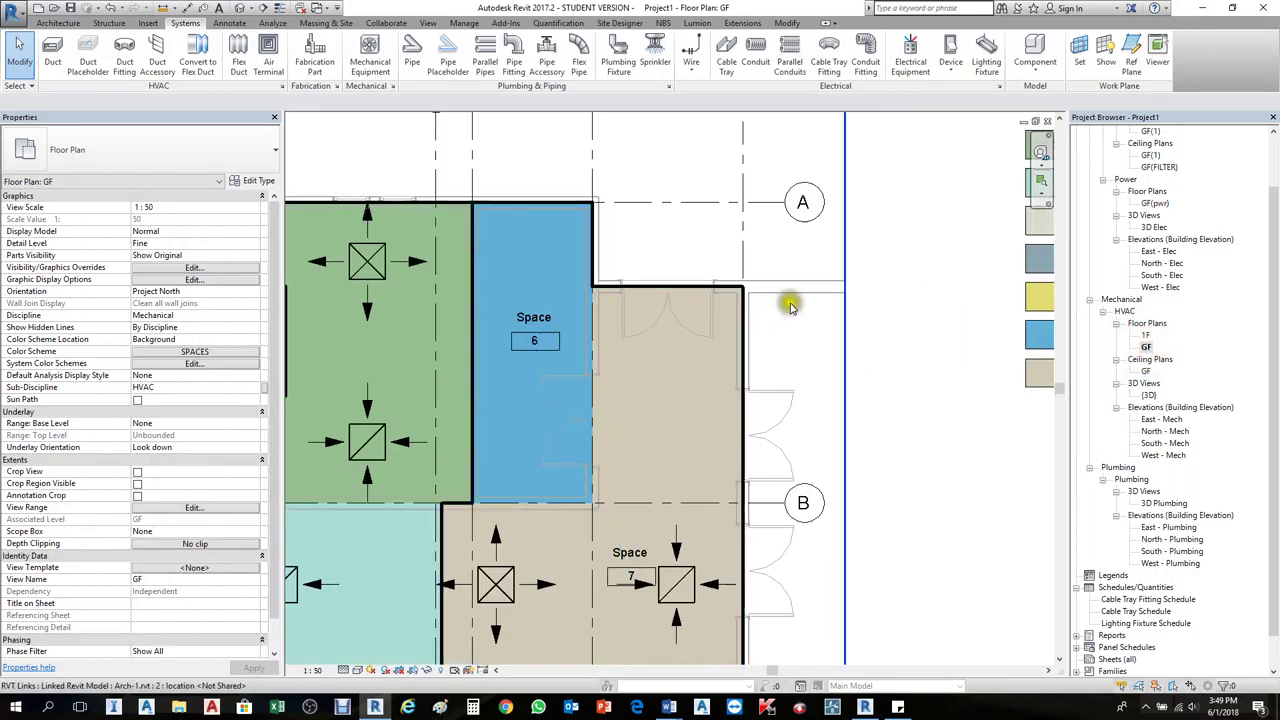
Step: Pick air handling unit type 07, cancel placement, and open Visibility/Graphics Overrides
{"action": "left_click", "coordinate": [363, 62]}
{"action": "left_click", "coordinate": [171, 157]}
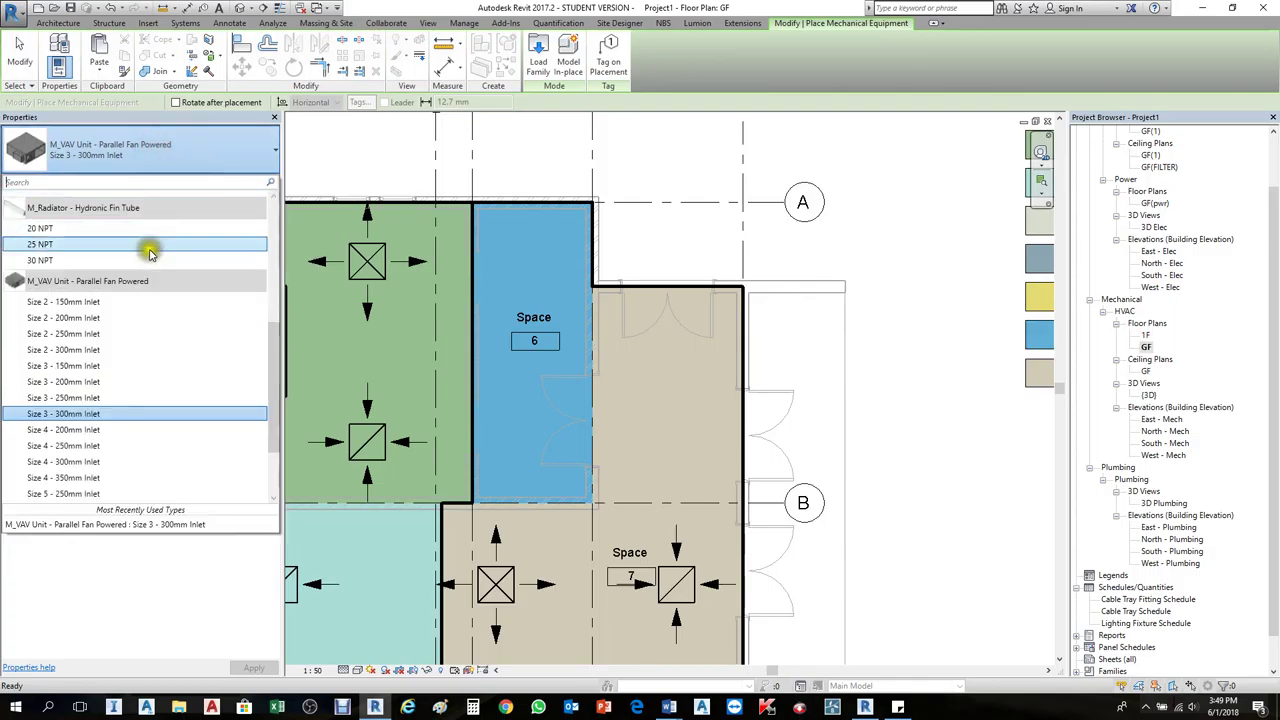
{"action": "scroll", "coordinate": [150, 257], "scroll_direction": "up", "scroll_amount": 3}
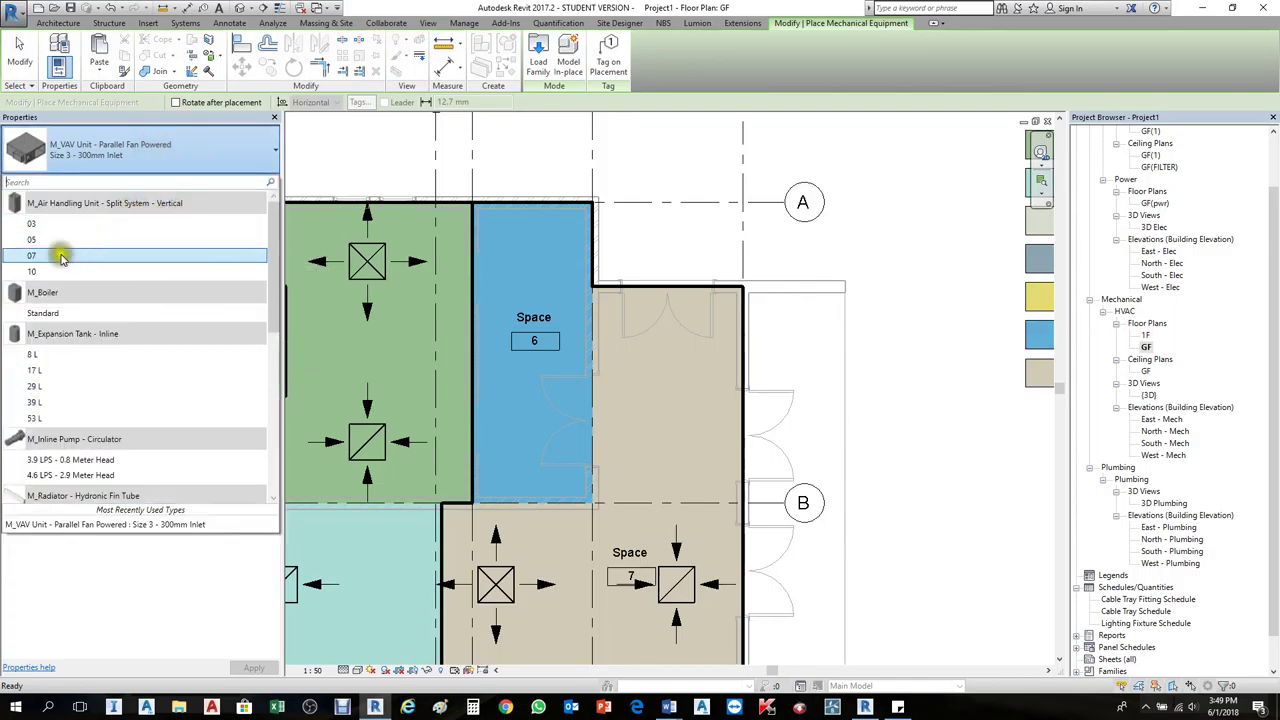
{"action": "mouse_move", "coordinate": [43, 261]}
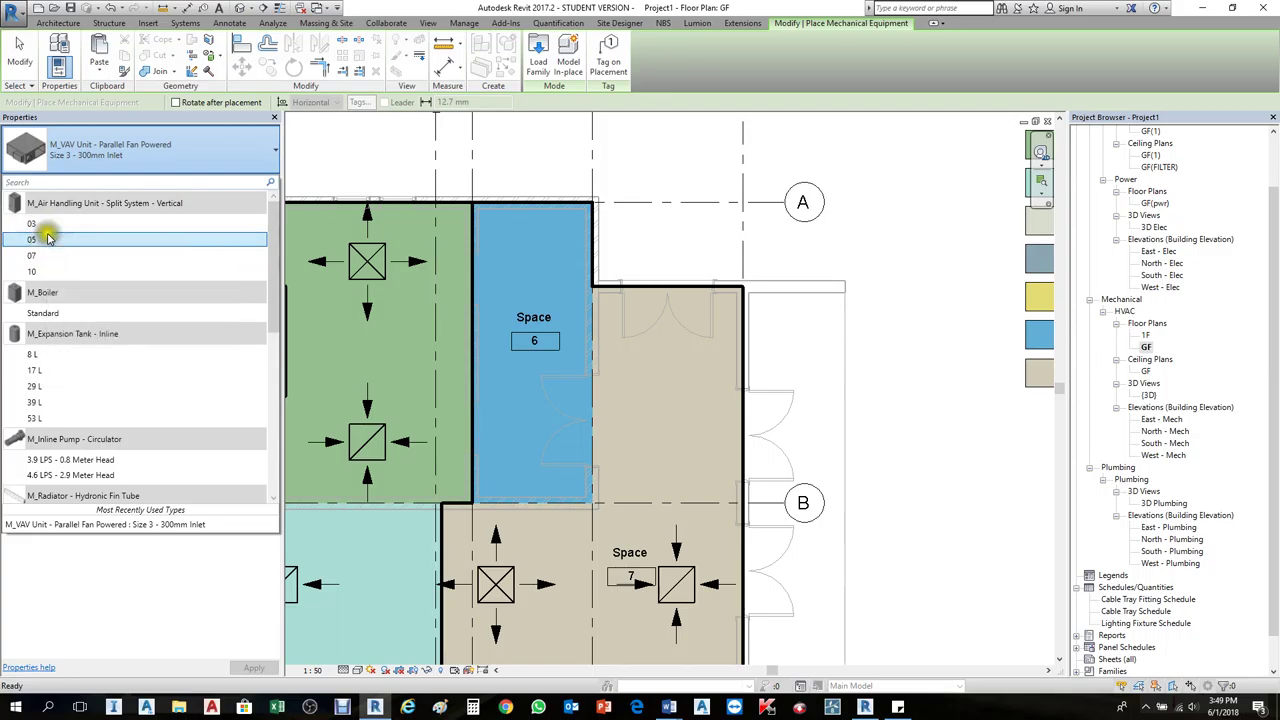
{"action": "left_click", "coordinate": [37, 257]}
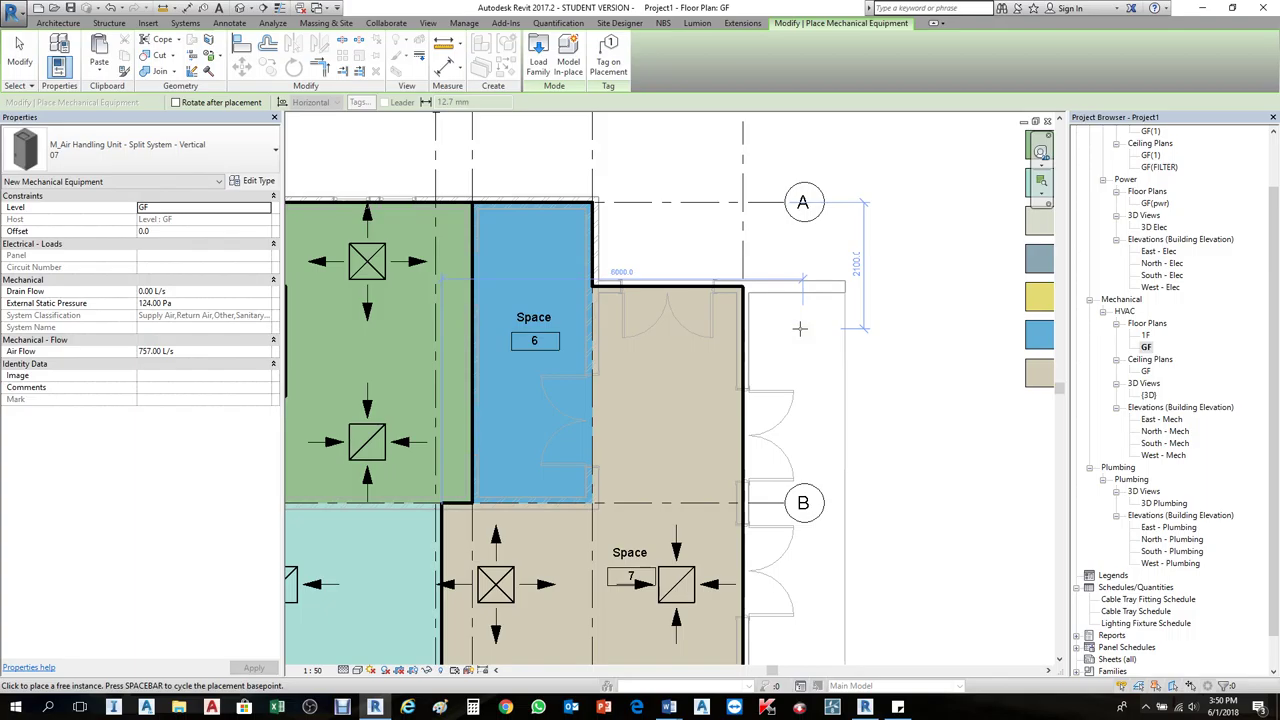
{"action": "key", "text": "Escape"}
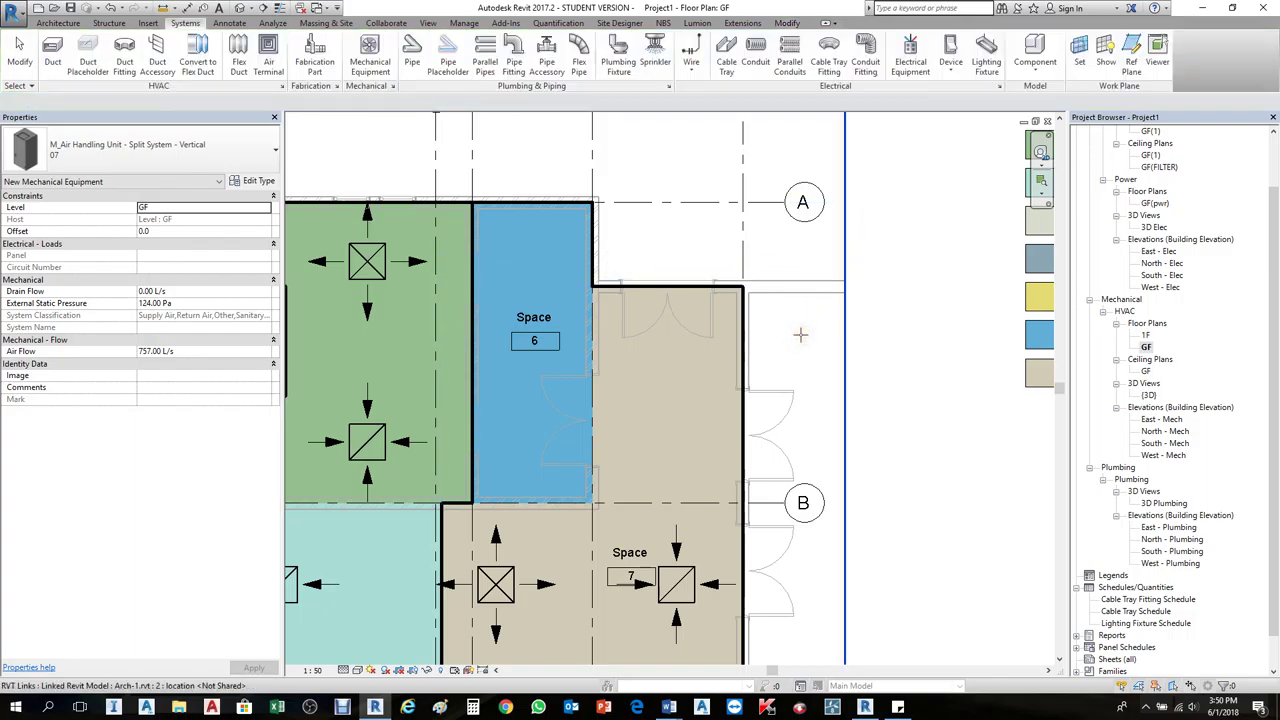
{"action": "left_click", "coordinate": [194, 267]}
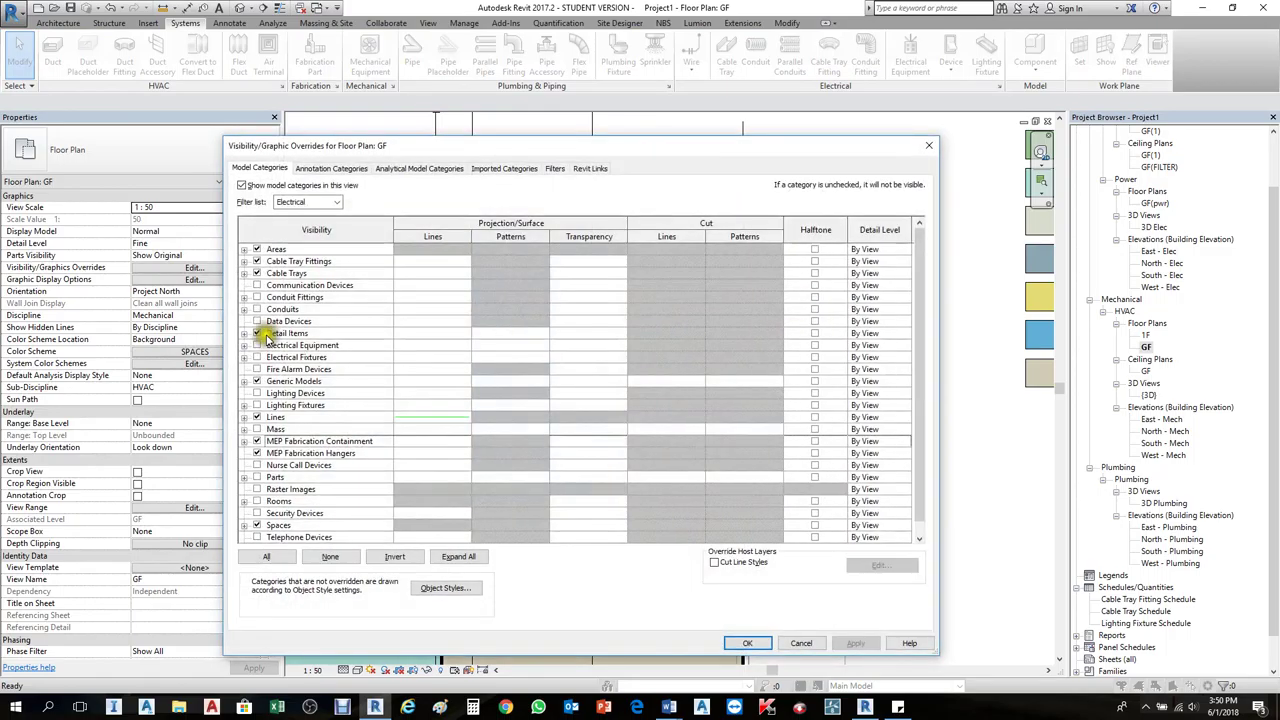
Step: Add the Mechanical discipline filter, turn on Mechanical Equipment visibility, and apply the change
{"action": "left_click", "coordinate": [290, 309]}
{"action": "key", "text": "m"}
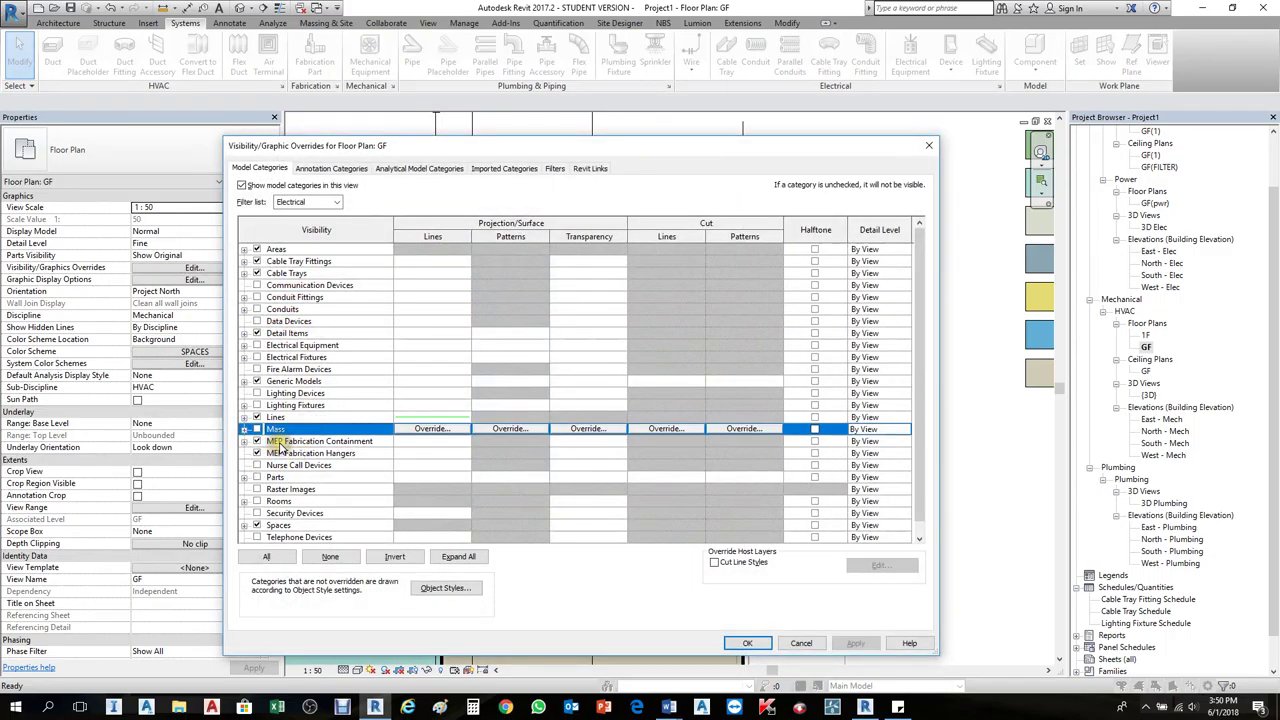
{"action": "scroll", "coordinate": [281, 447], "scroll_direction": "down", "scroll_amount": 1}
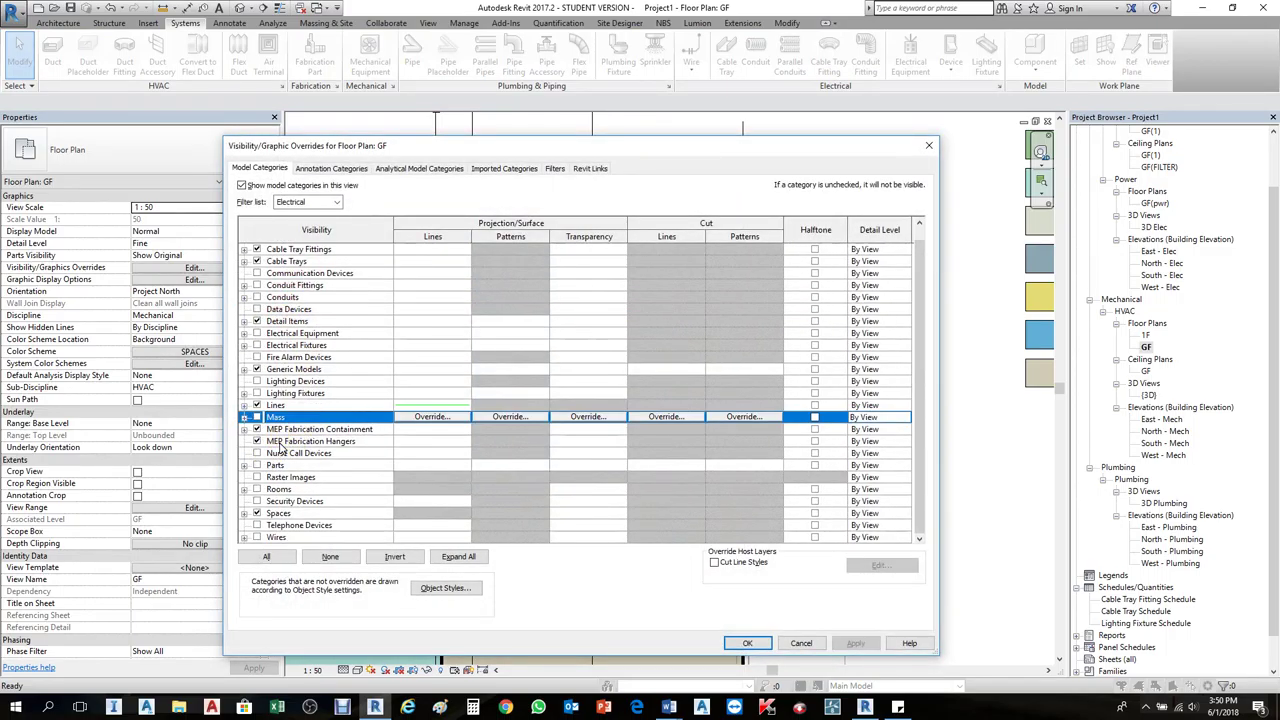
{"action": "left_click", "coordinate": [337, 202]}
{"action": "left_click", "coordinate": [281, 237]}
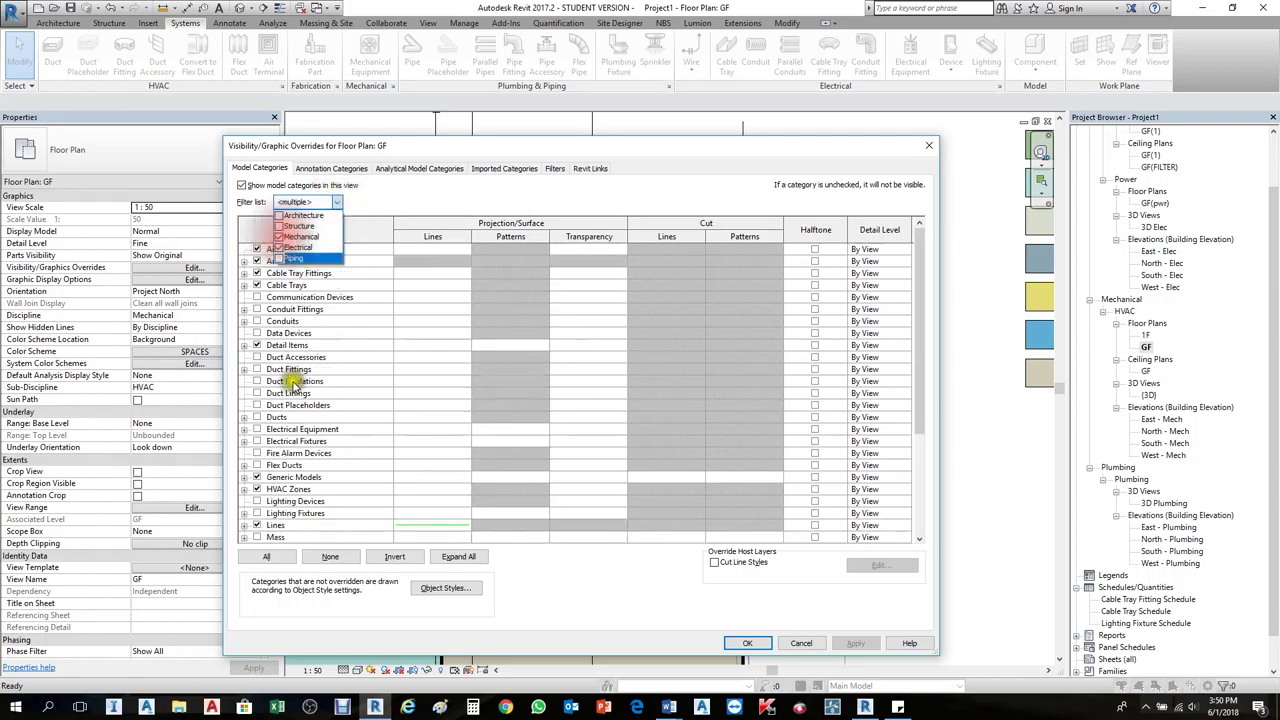
{"action": "left_click", "coordinate": [287, 381]}
{"action": "key", "text": "m"}
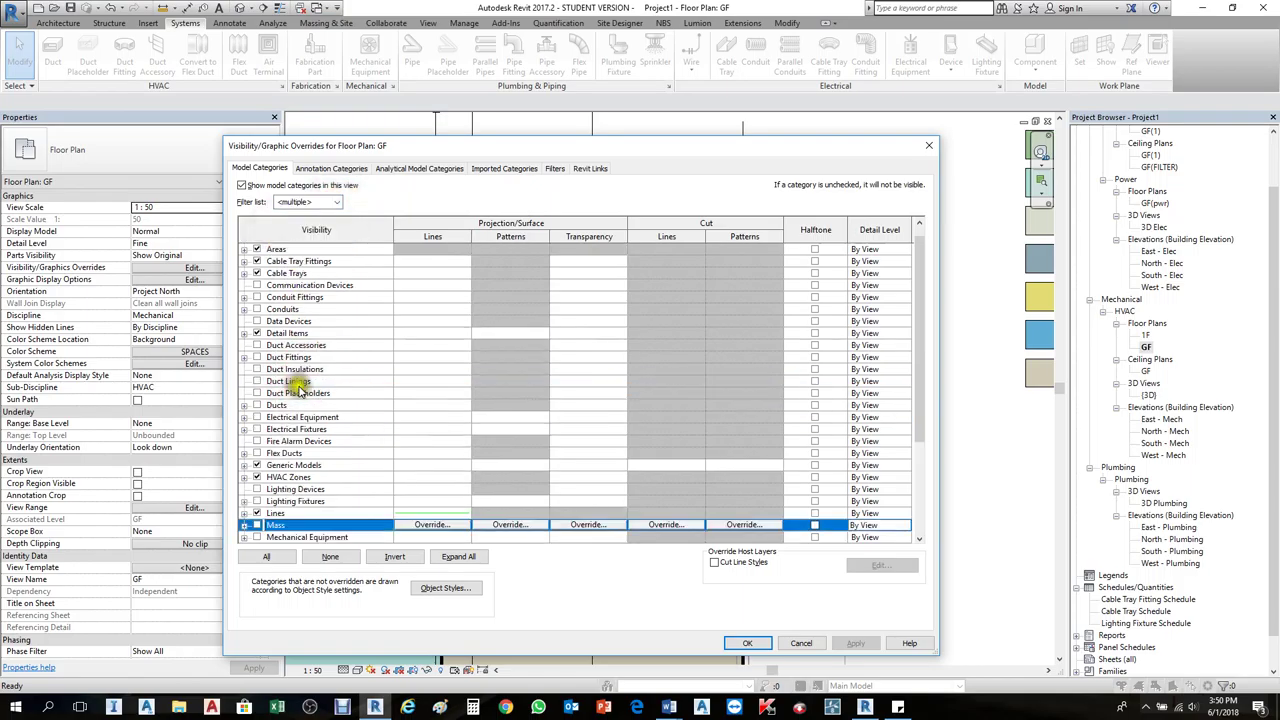
{"action": "scroll", "coordinate": [270, 487], "scroll_direction": "down", "scroll_amount": 2}
{"action": "left_click", "coordinate": [262, 513]}
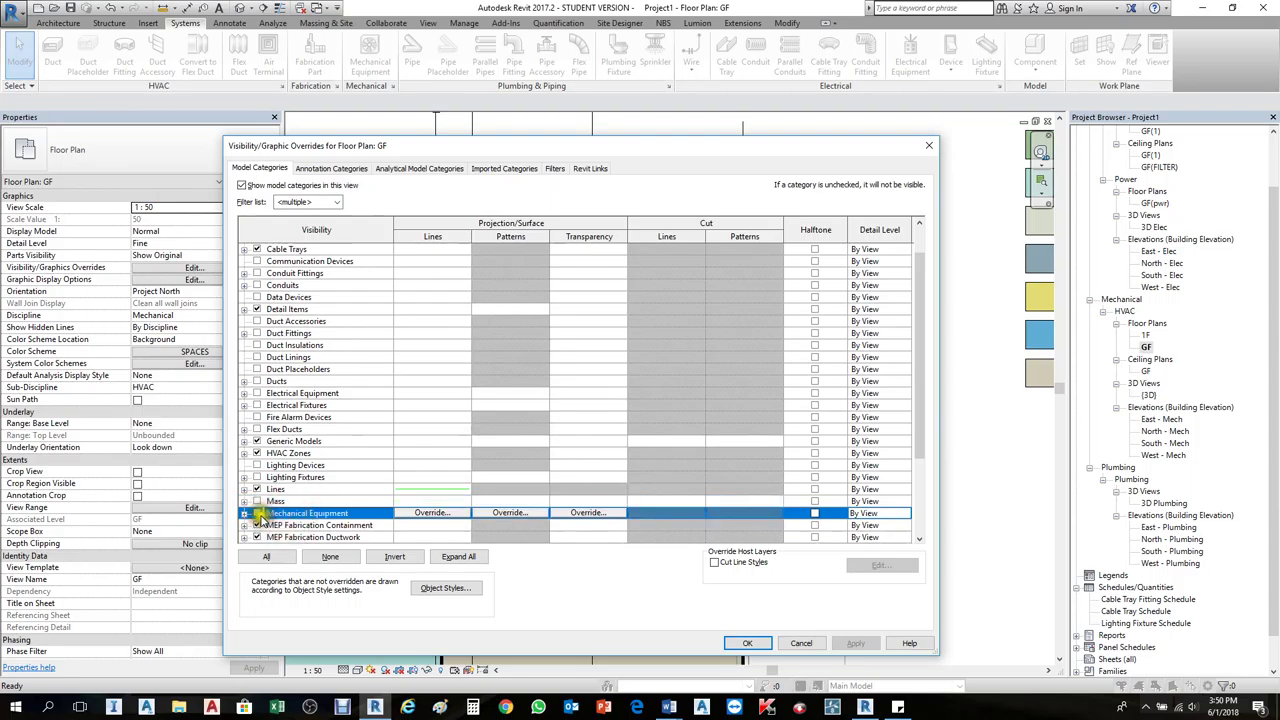
{"action": "left_click", "coordinate": [257, 513]}
{"action": "left_click", "coordinate": [855, 643]}
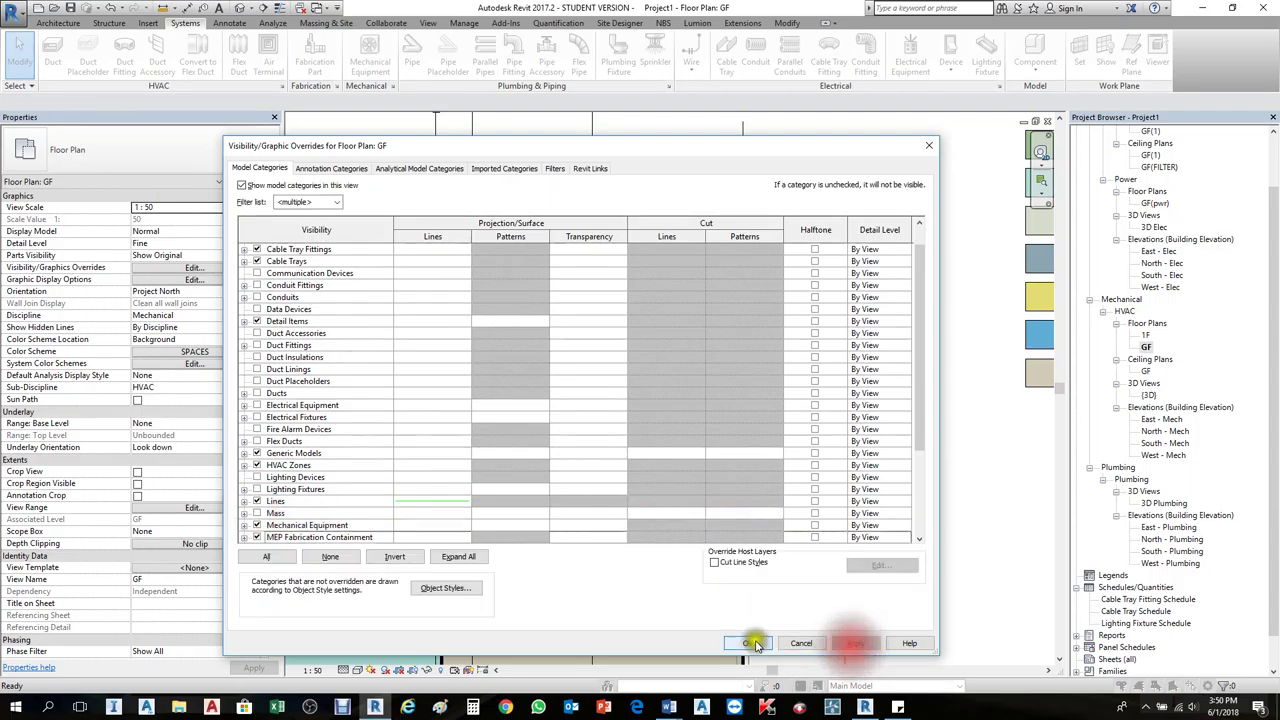
{"action": "left_click", "coordinate": [748, 643]}
Step: Rotate the type 07 vertical air handling unit and place it outside the east wall between A and B
{"action": "scroll", "coordinate": [773, 328], "scroll_direction": "down", "scroll_amount": 2}
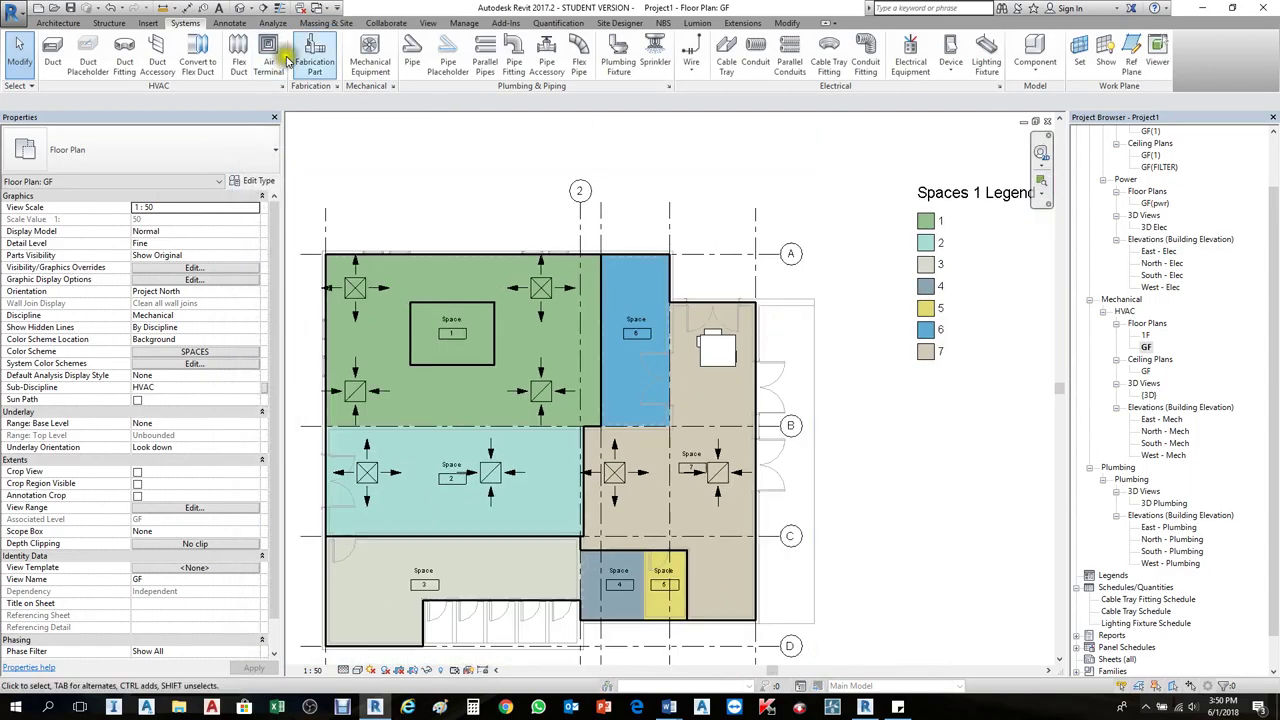
{"action": "left_click", "coordinate": [370, 50]}
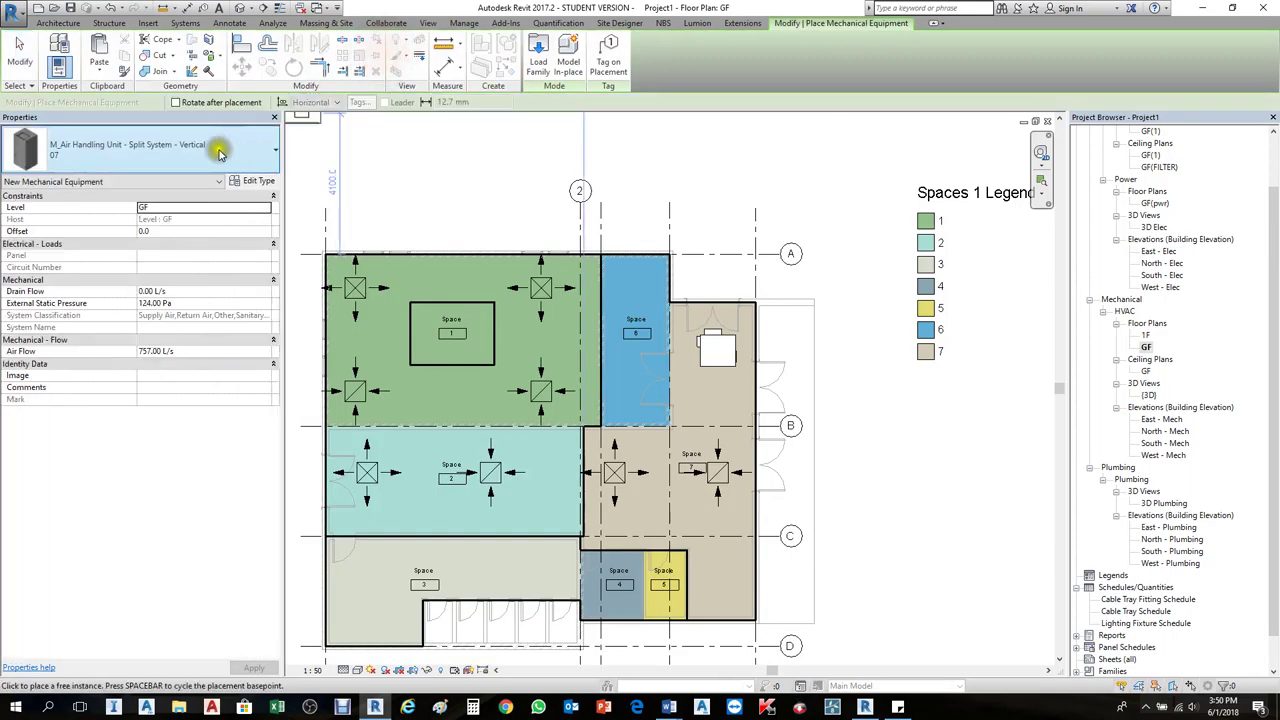
{"action": "scroll", "coordinate": [794, 323], "scroll_direction": "up", "scroll_amount": 3}
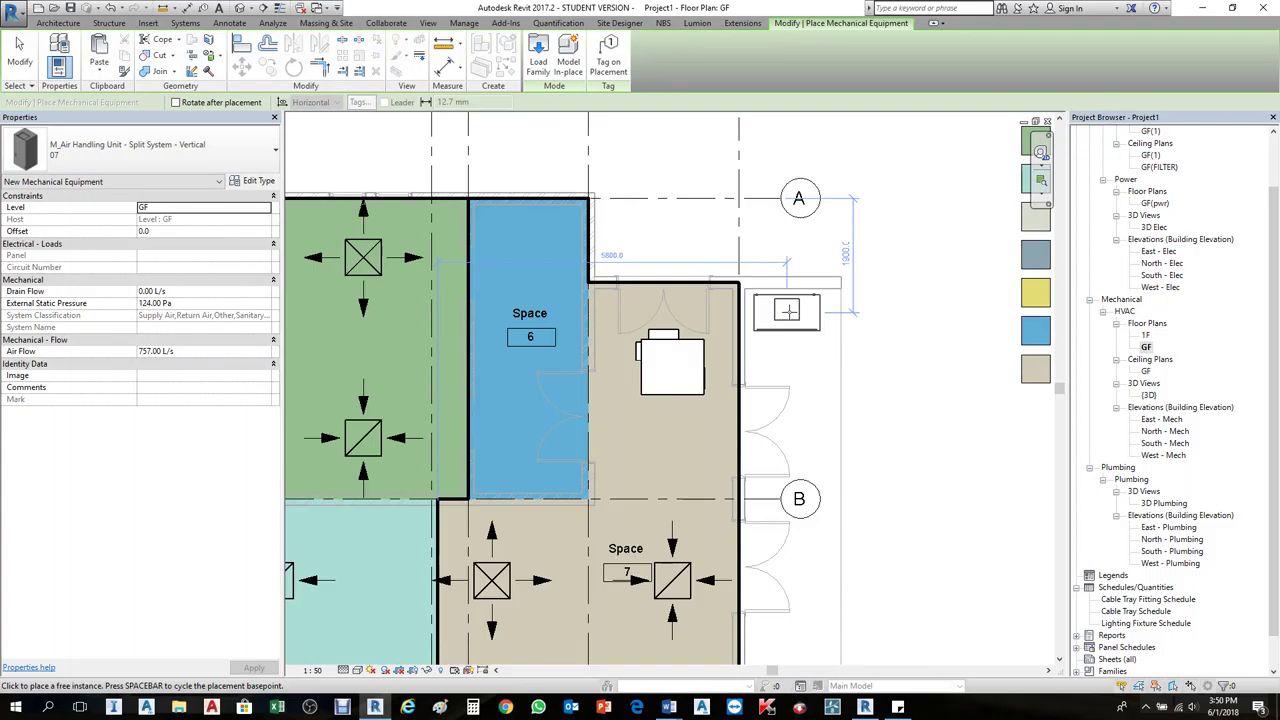
{"action": "key", "text": "space"}
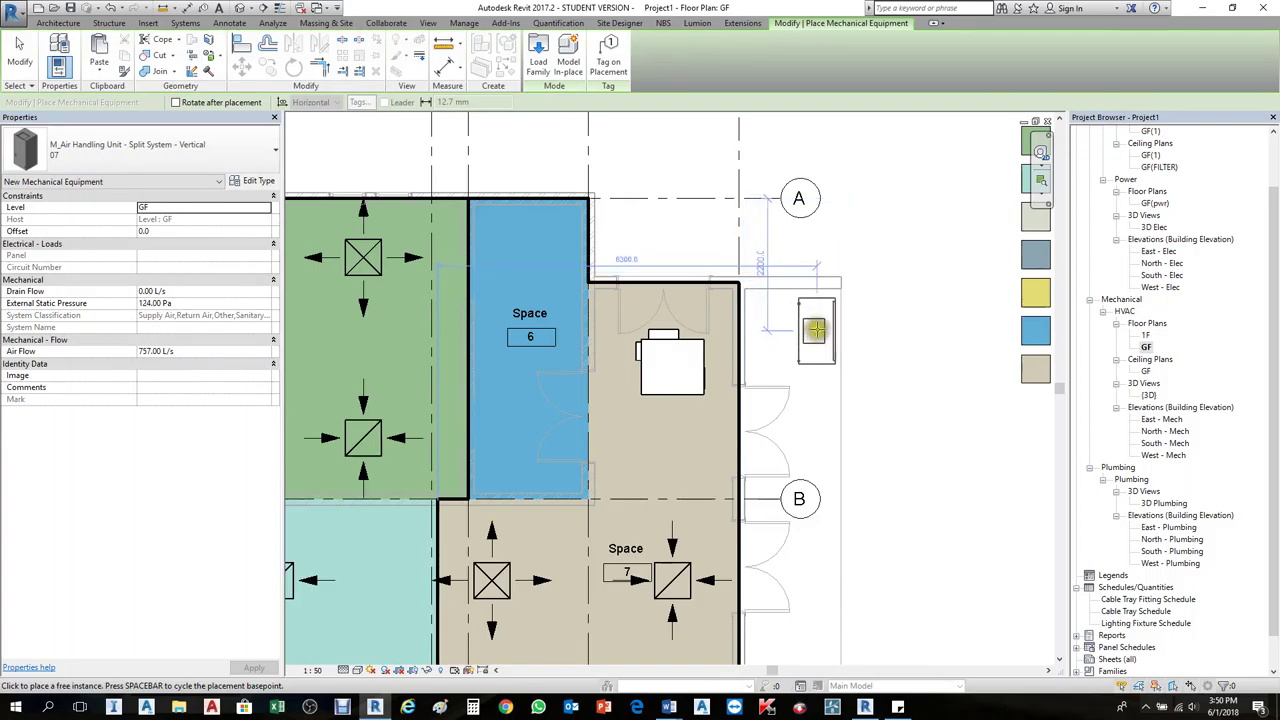
{"action": "left_click", "coordinate": [816, 330]}
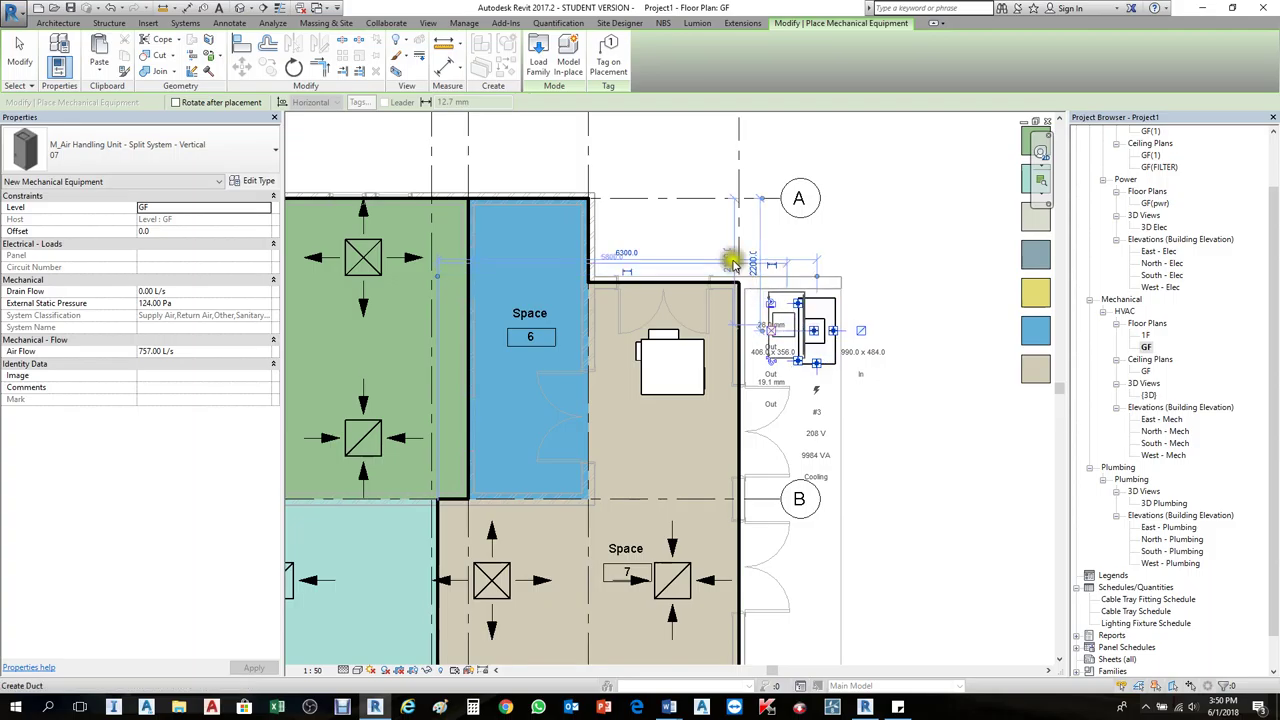
{"action": "key", "text": "Escape"}
{"action": "key", "text": "Escape"}
{"action": "scroll", "coordinate": [750, 330], "scroll_direction": "down", "scroll_amount": 2}
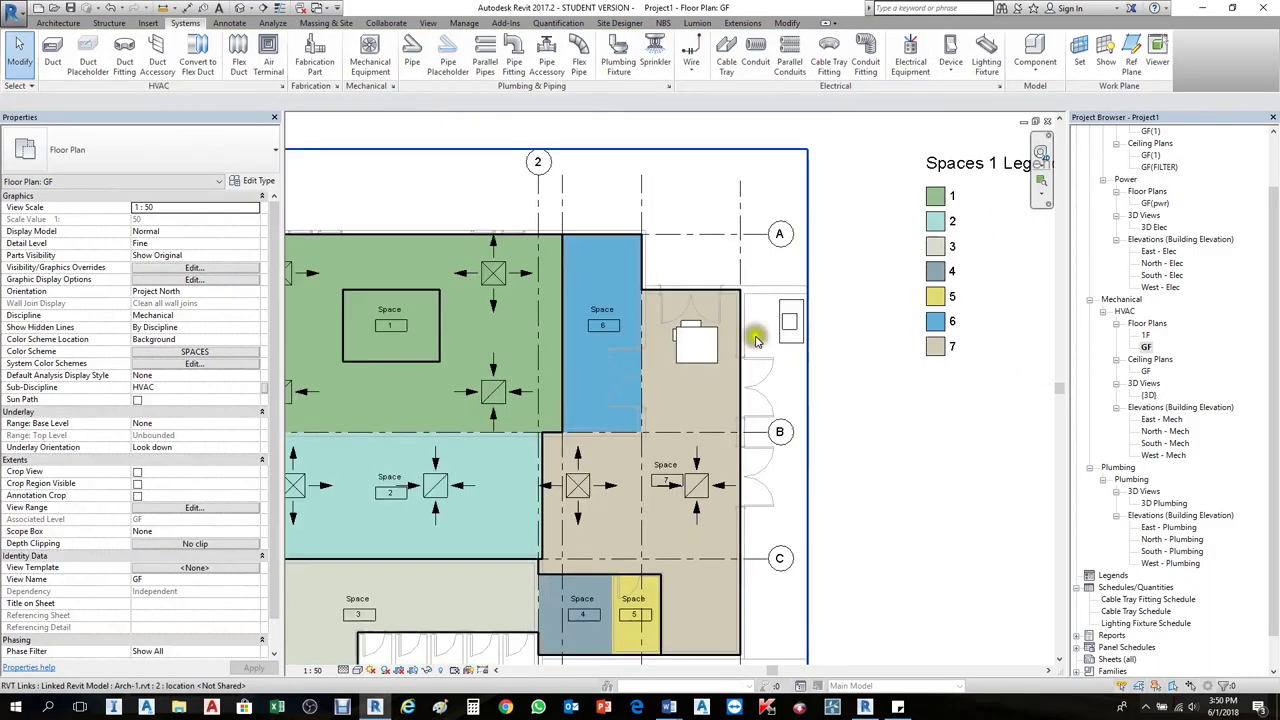
Step: Open the GF mechanical ceiling plan and set its underlay Range: Base Level to GF
{"action": "double_click", "coordinate": [1147, 373]}
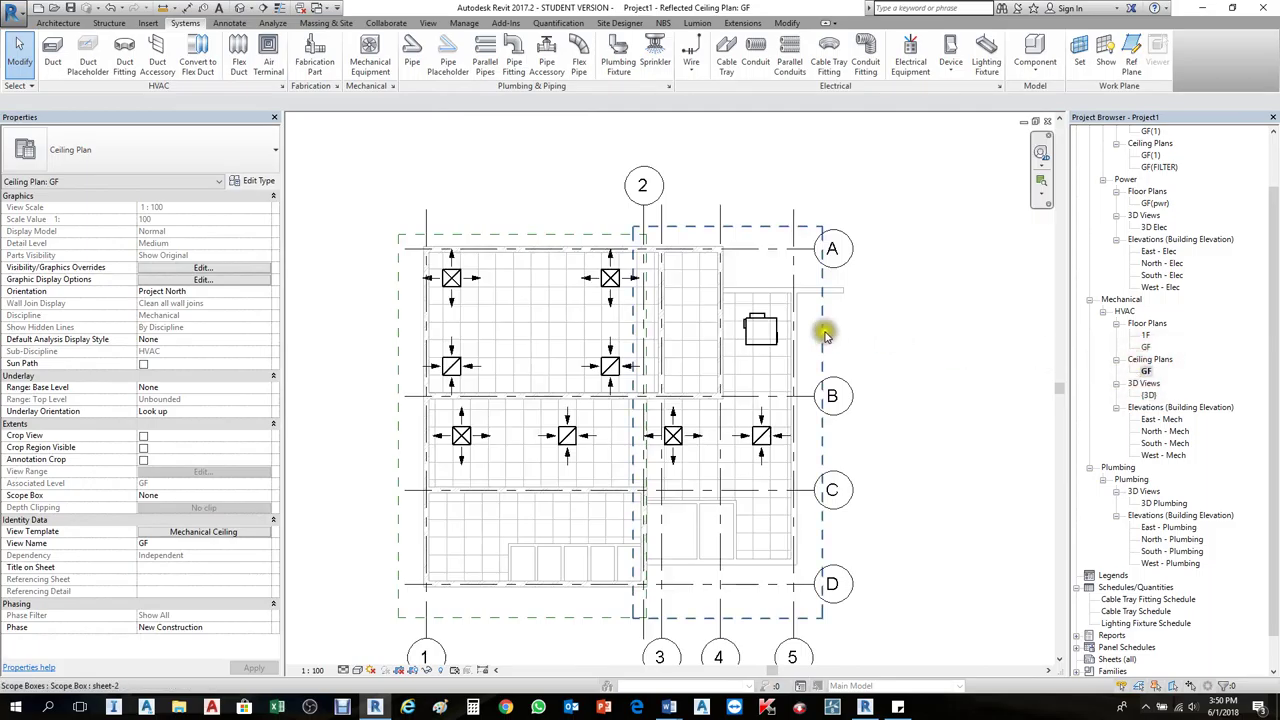
{"action": "scroll", "coordinate": [825, 335], "scroll_direction": "up", "scroll_amount": 2}
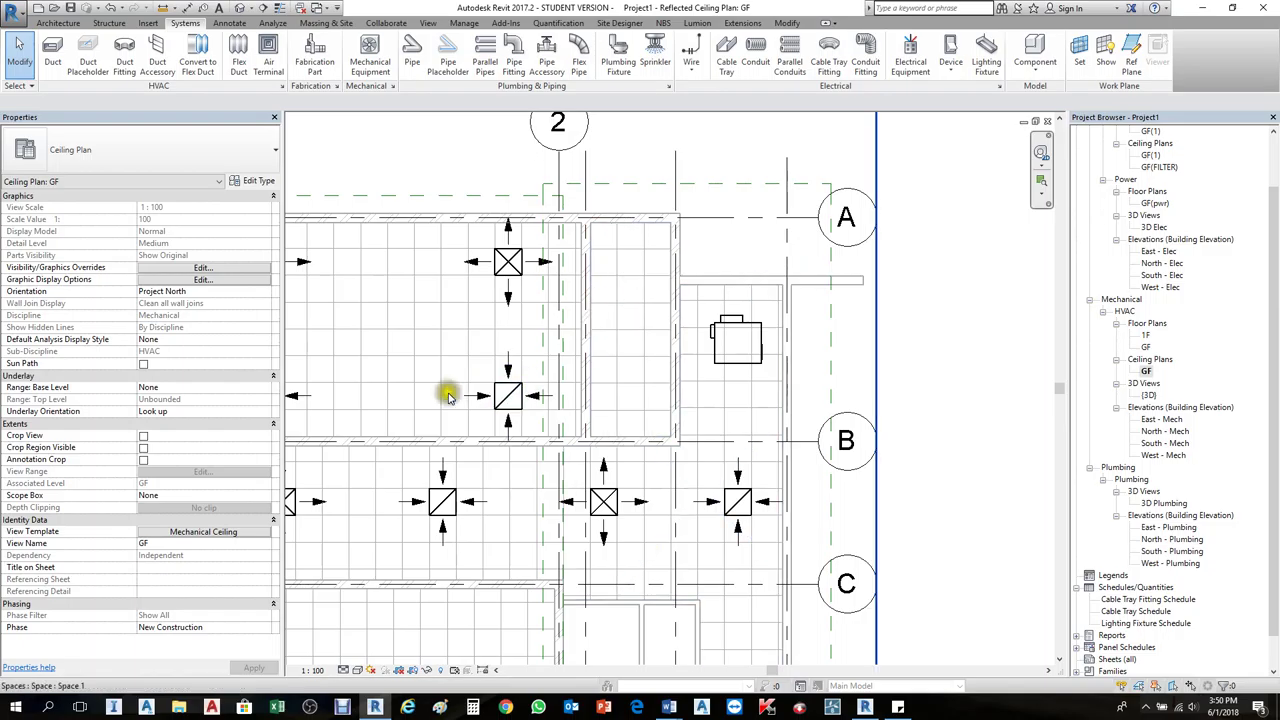
{"action": "left_click", "coordinate": [30, 389]}
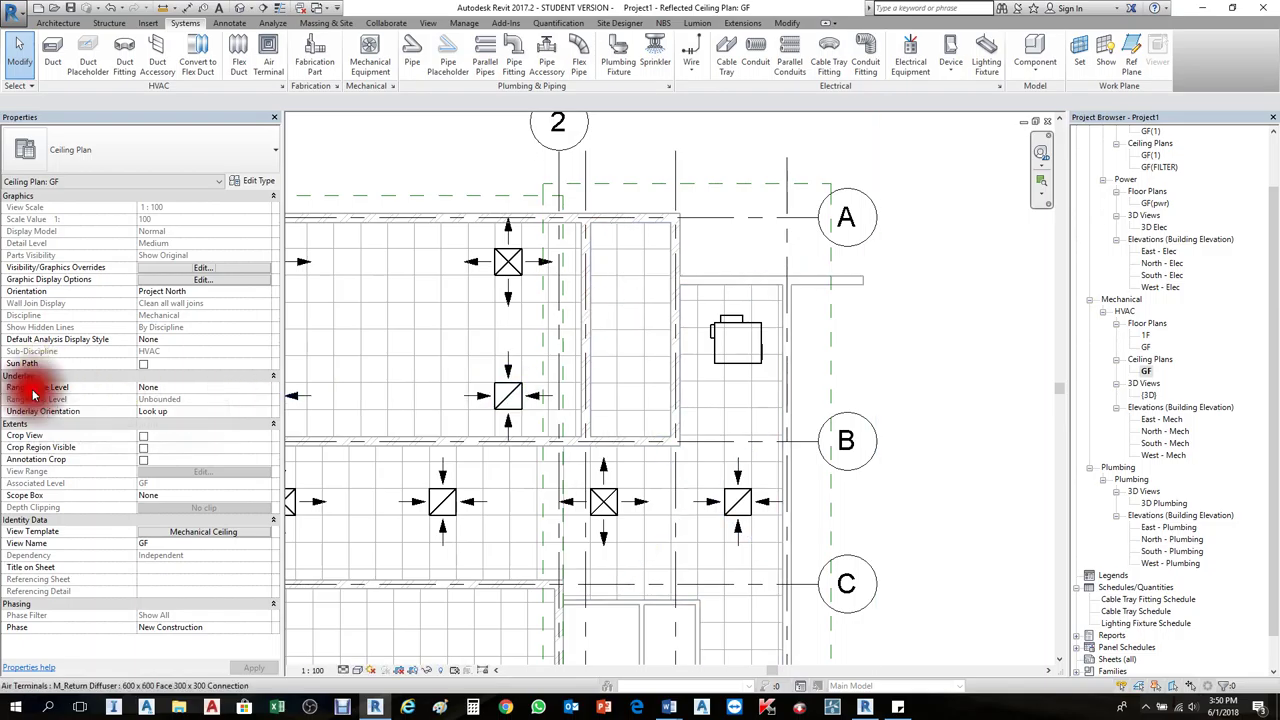
{"action": "left_click", "coordinate": [198, 388]}
{"action": "left_click", "coordinate": [266, 388]}
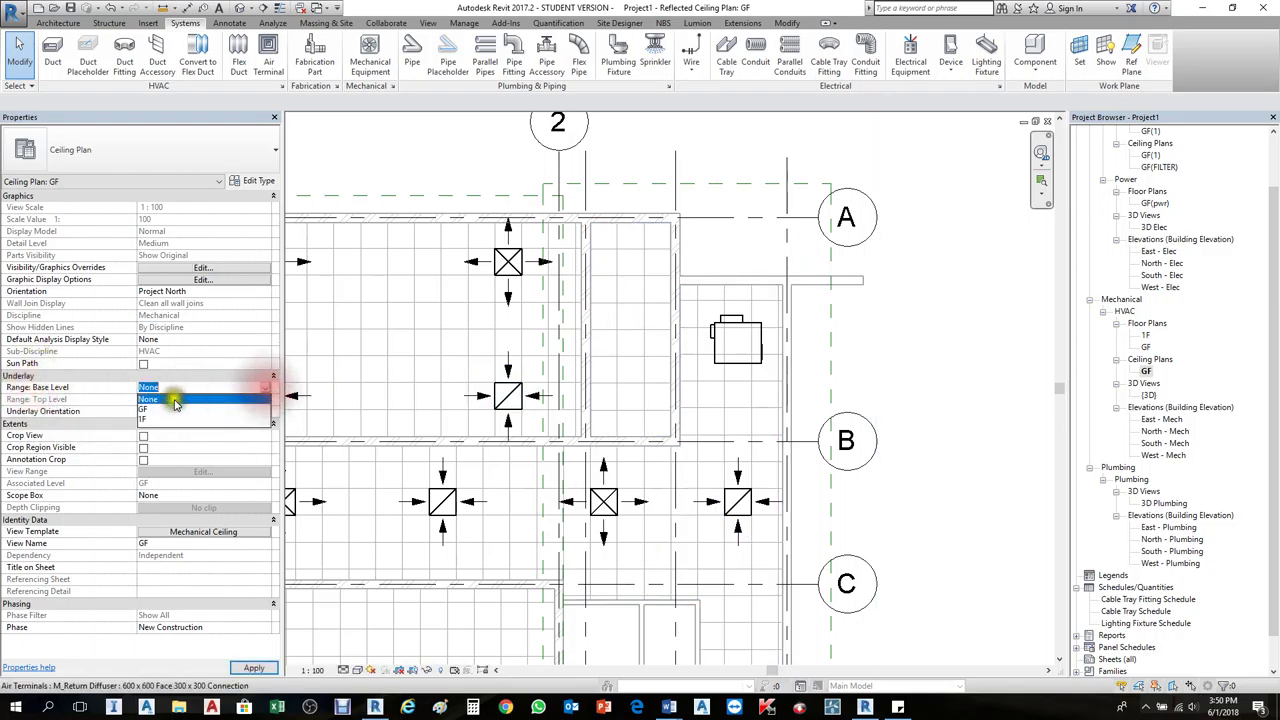
{"action": "left_click", "coordinate": [146, 411]}
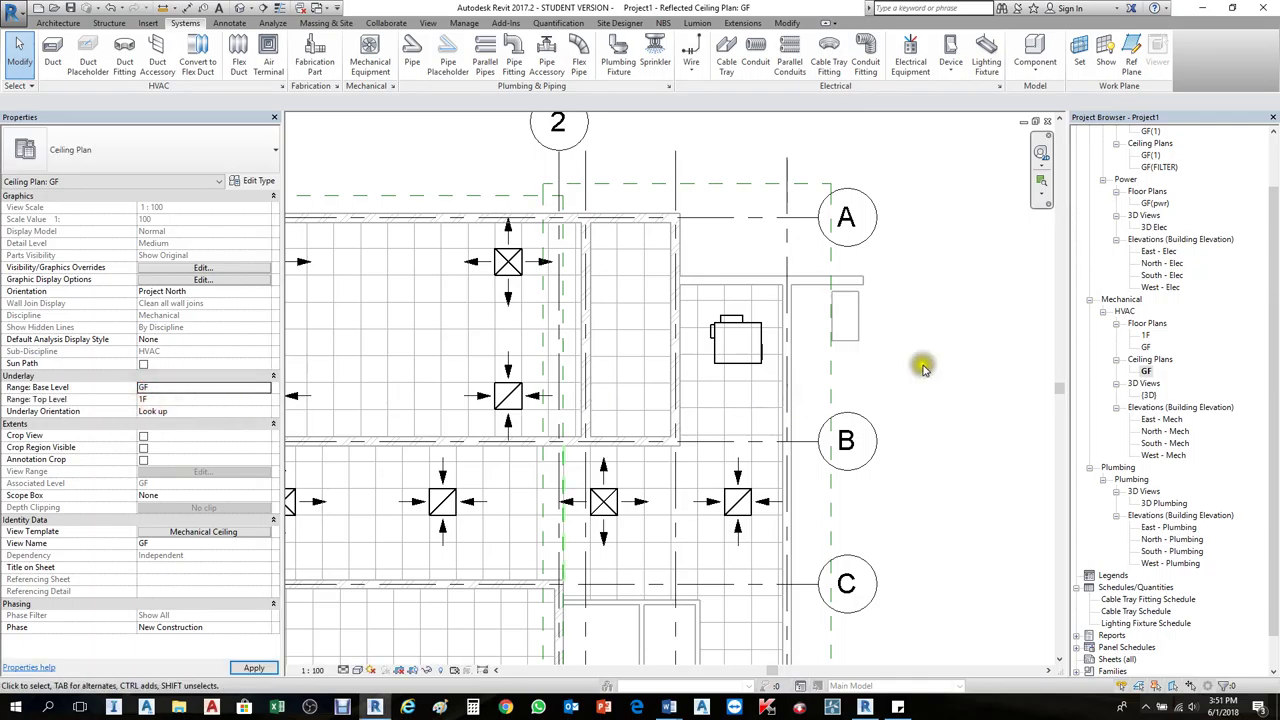
Step: Clear the air handling unit selection and select the top-left supply diffuser near grid A
{"action": "left_click", "coordinate": [850, 336]}
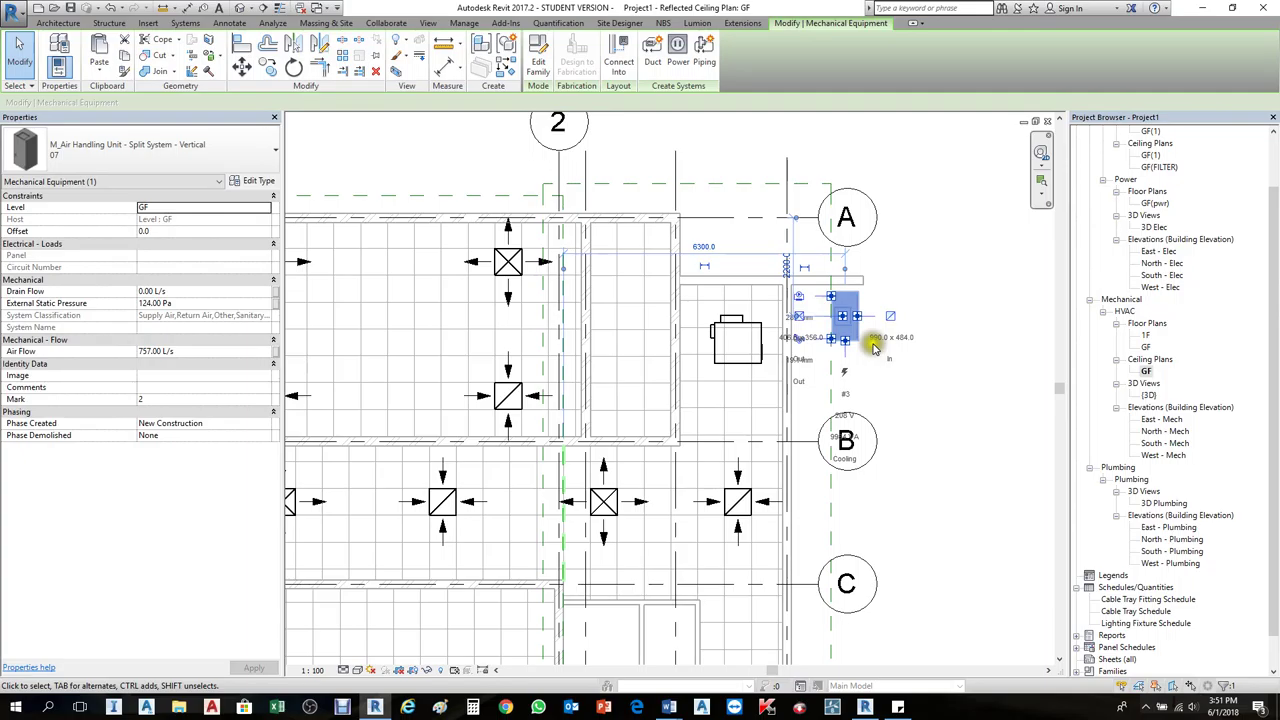
{"action": "scroll", "coordinate": [873, 345], "scroll_direction": "down", "scroll_amount": 4}
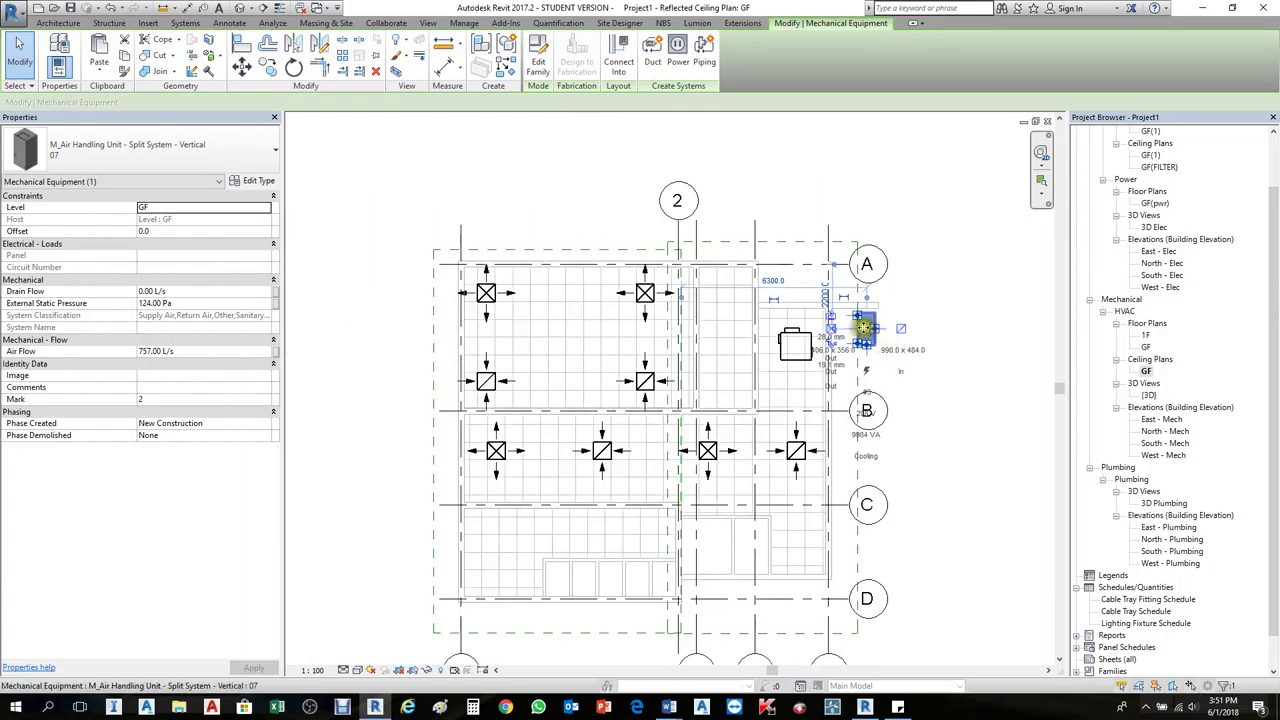
{"action": "left_click", "coordinate": [789, 349]}
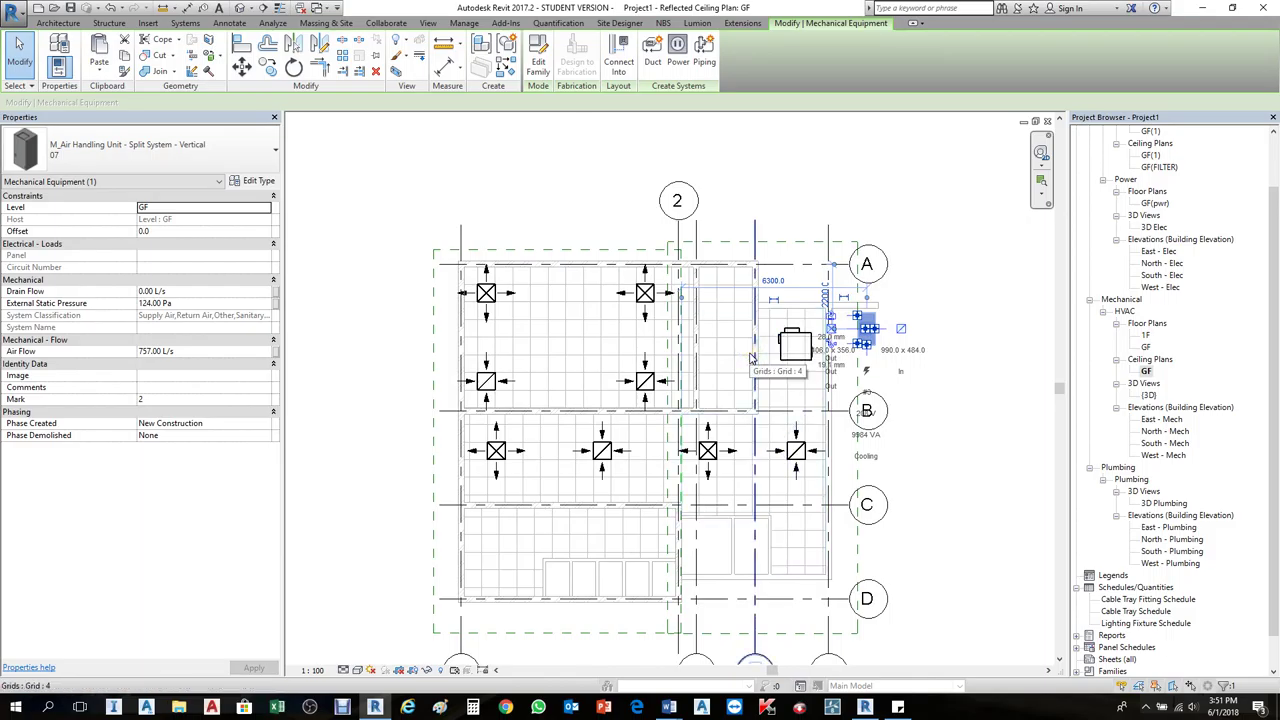
{"action": "key", "text": "Escape"}
{"action": "left_click", "coordinate": [788, 352]}
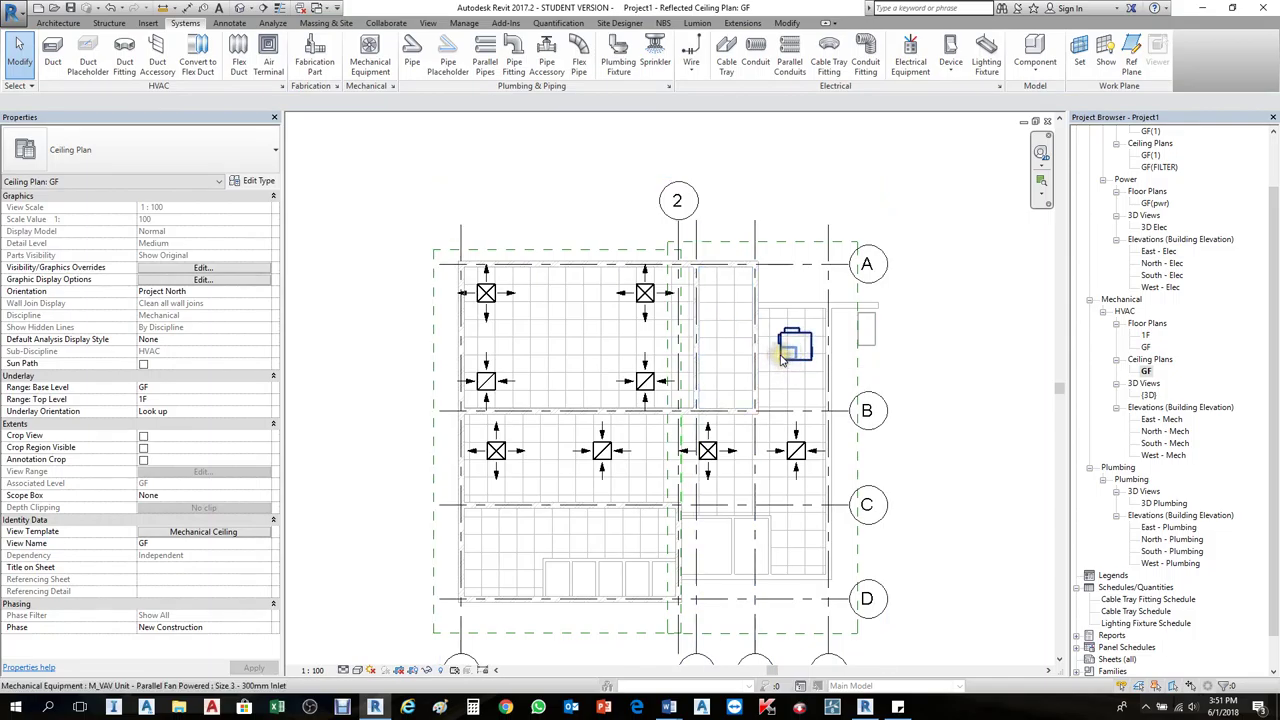
{"action": "left_click", "coordinate": [757, 337]}
{"action": "scroll", "coordinate": [495, 332], "scroll_direction": "up", "scroll_amount": 2}
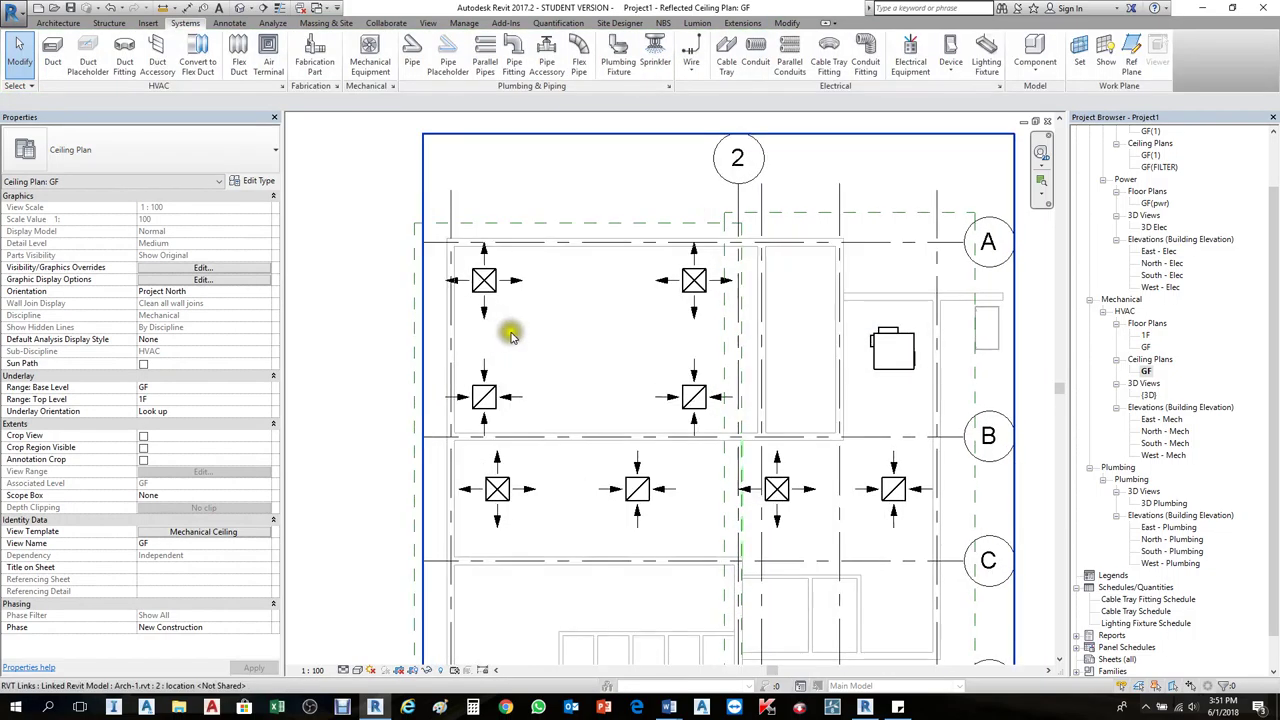
{"action": "left_click", "coordinate": [488, 289]}
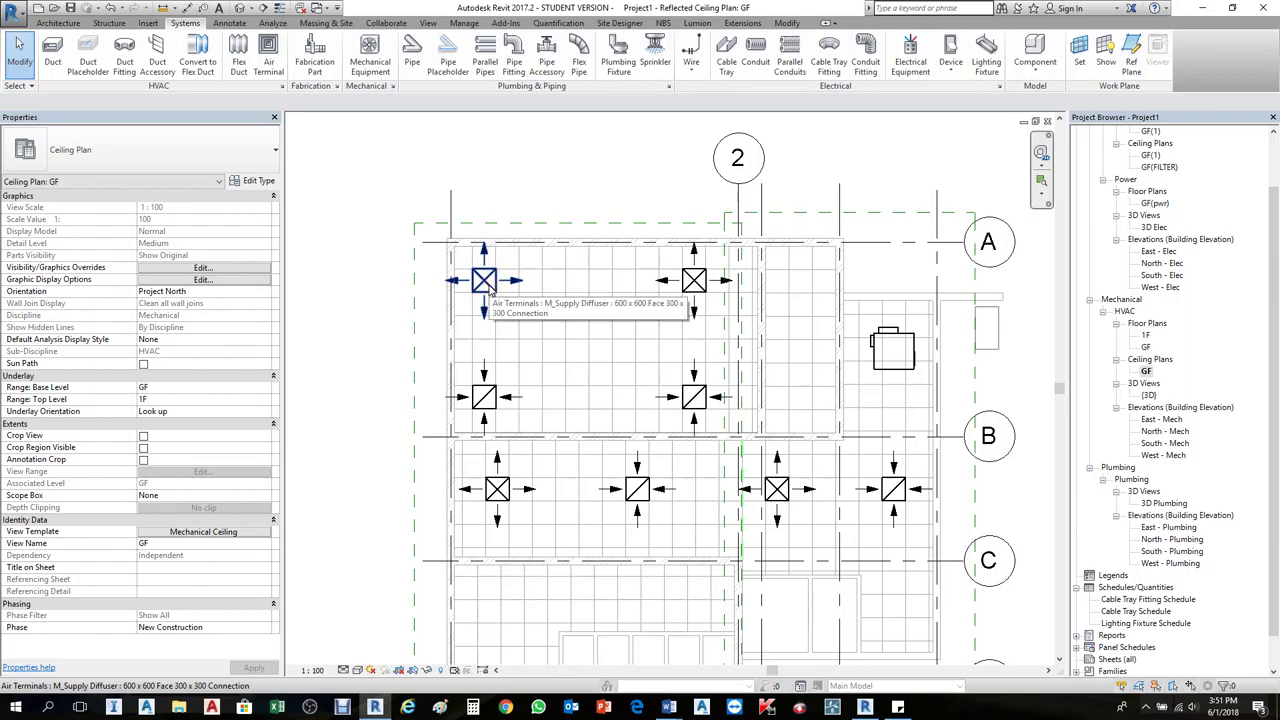
{"action": "left_click", "coordinate": [488, 289]}
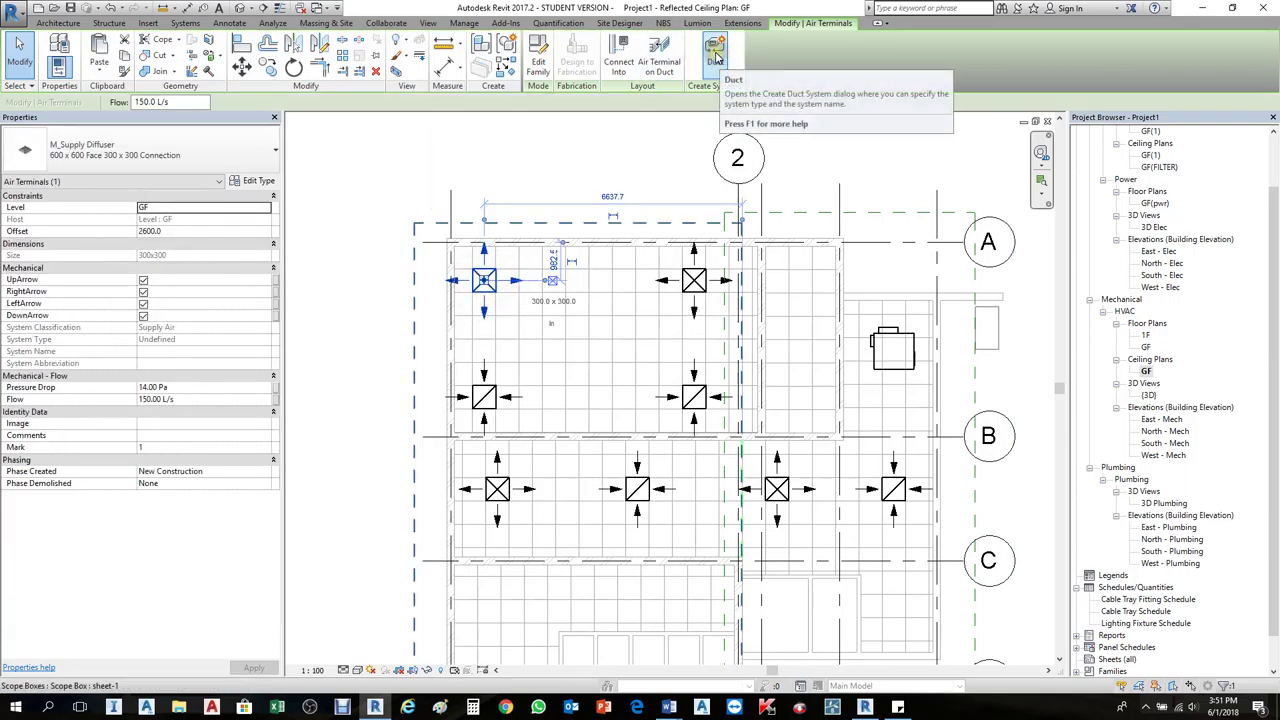
Step: Create a Supply Air duct system named Mechanical Supply Air 1 from the selected diffuser
{"action": "left_click", "coordinate": [719, 61]}
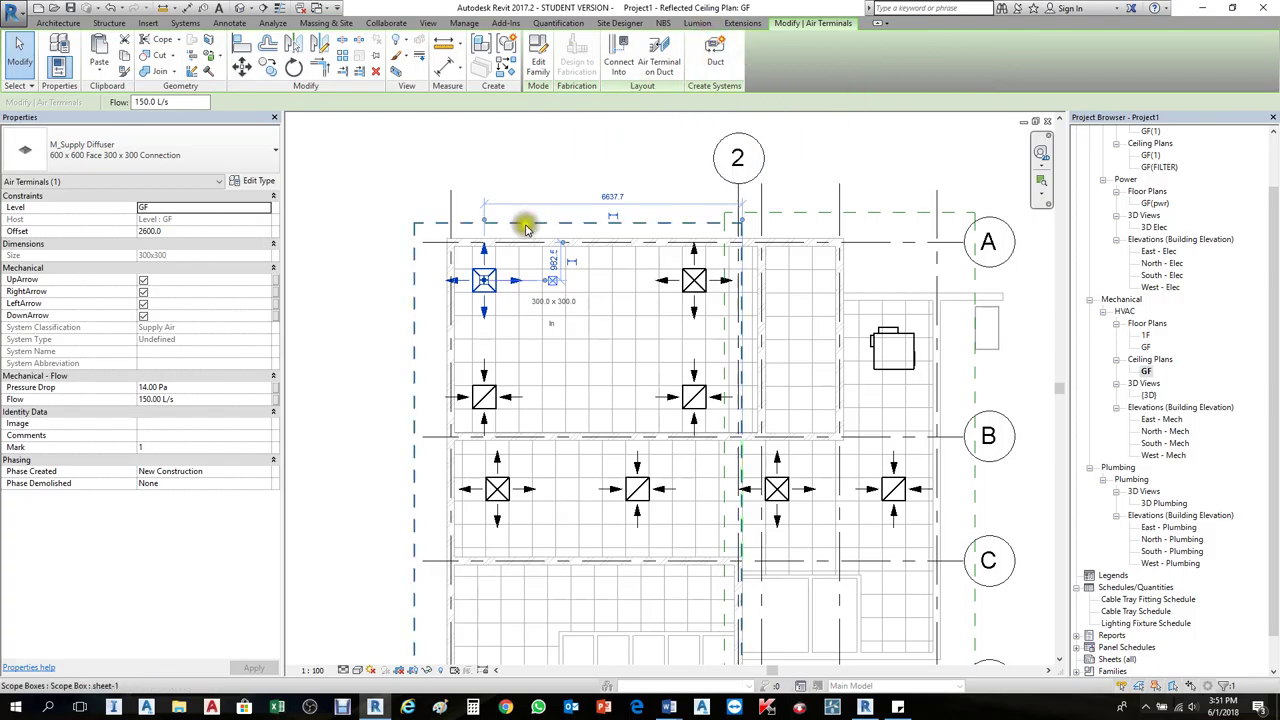
{"action": "left_click", "coordinate": [714, 56]}
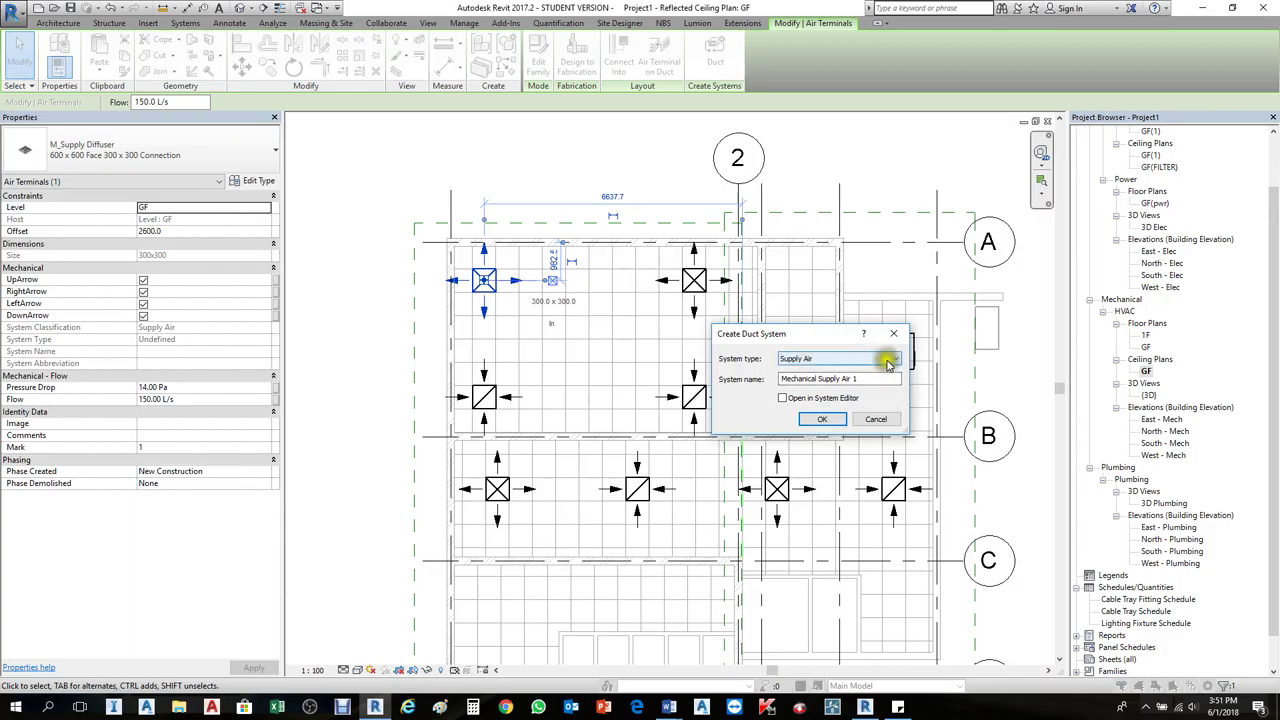
{"action": "left_click", "coordinate": [889, 361]}
{"action": "left_click", "coordinate": [892, 362]}
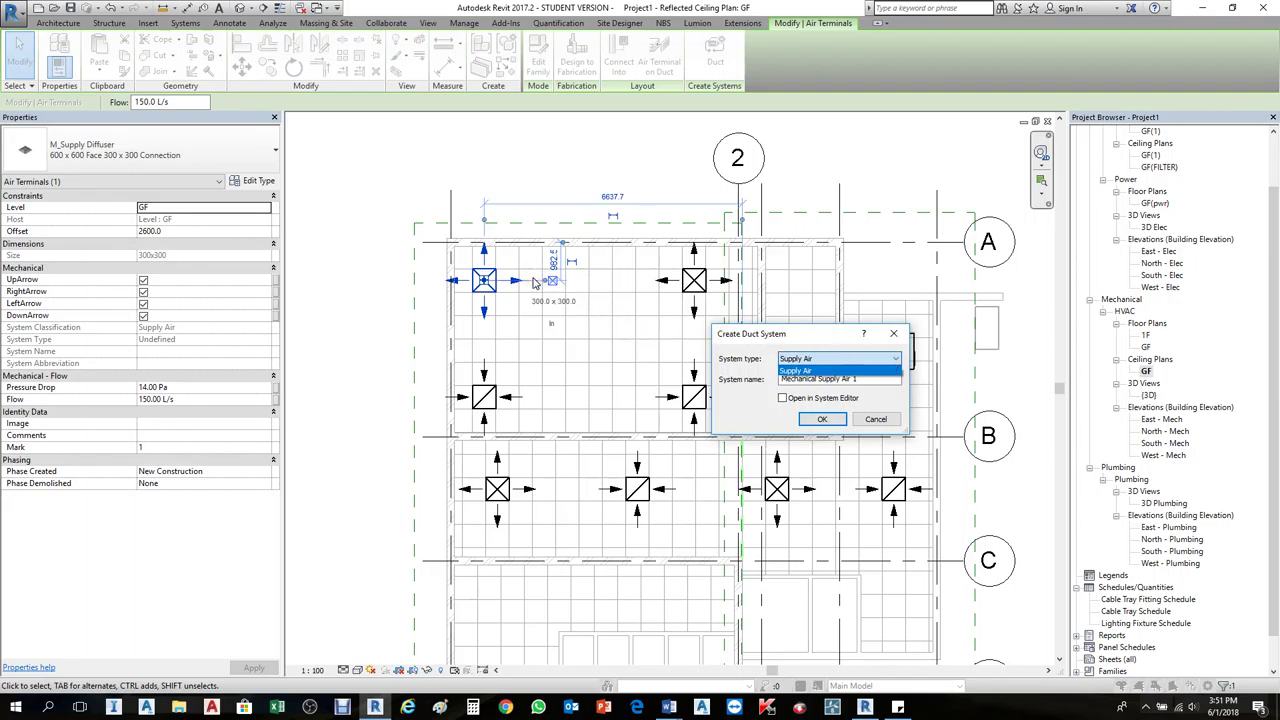
{"action": "left_click", "coordinate": [805, 370]}
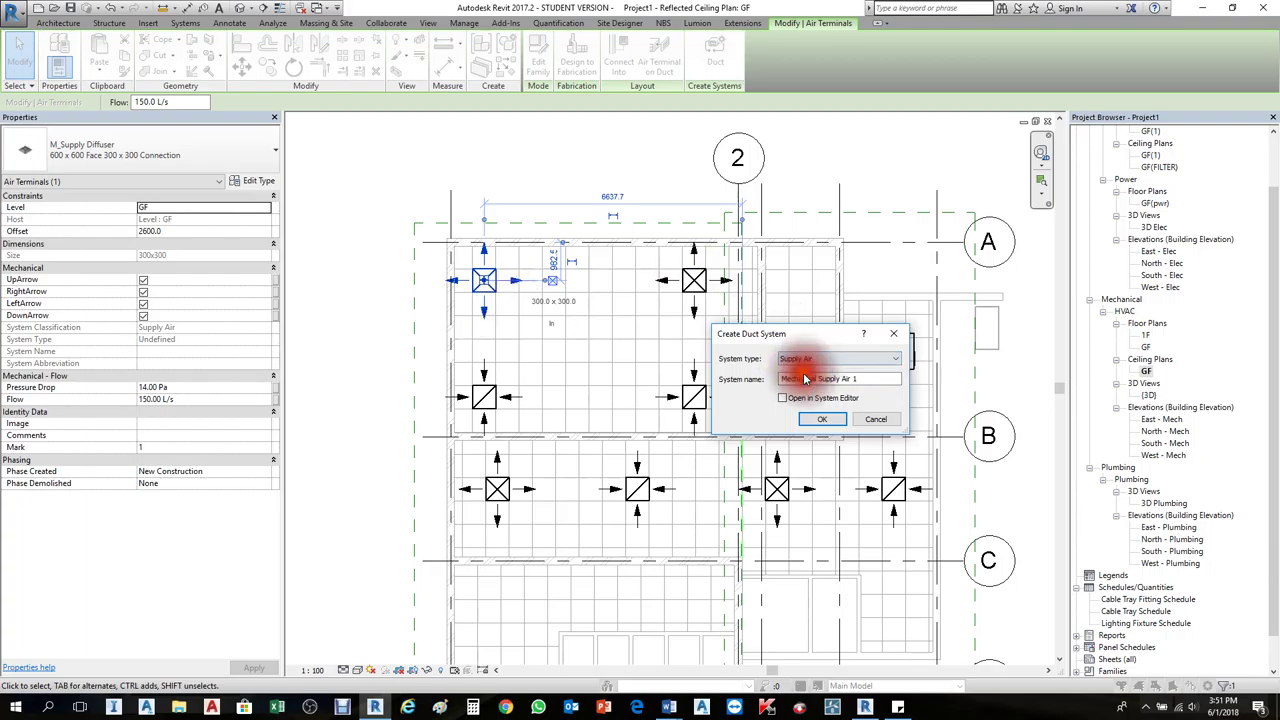
{"action": "left_click", "coordinate": [822, 419]}
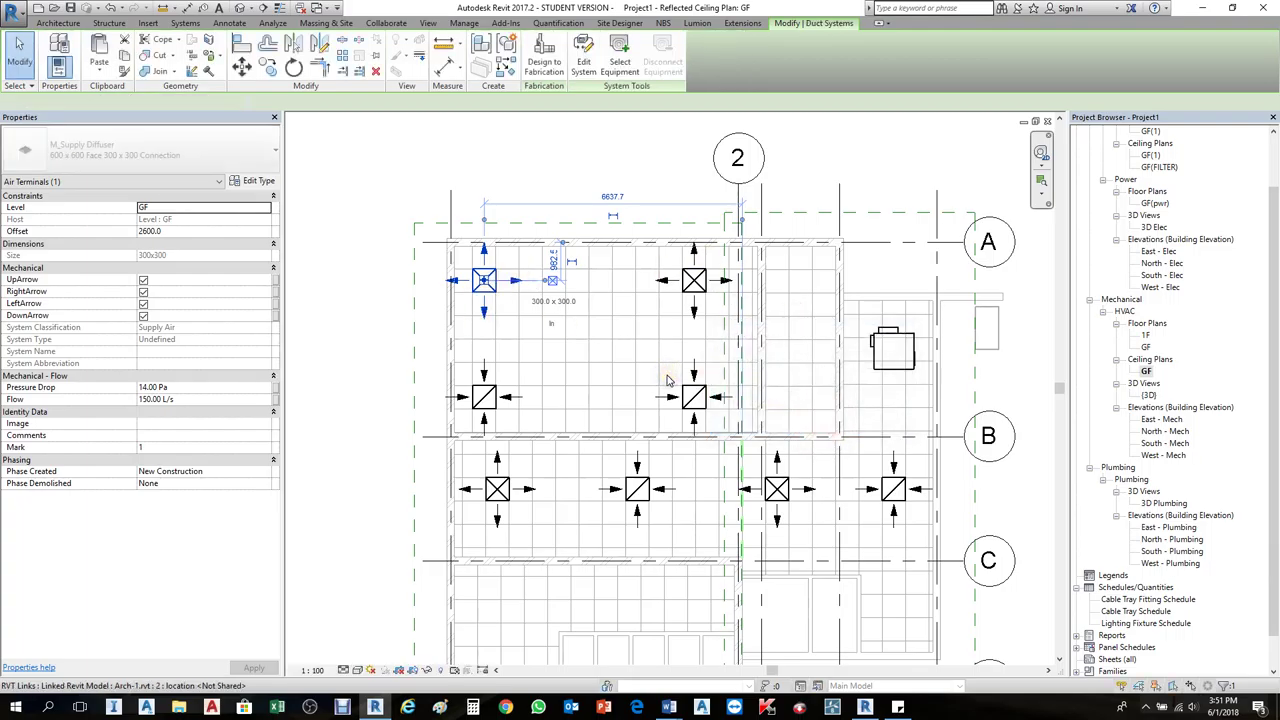
{"action": "scroll", "coordinate": [478, 272], "scroll_direction": "up", "scroll_amount": 3}
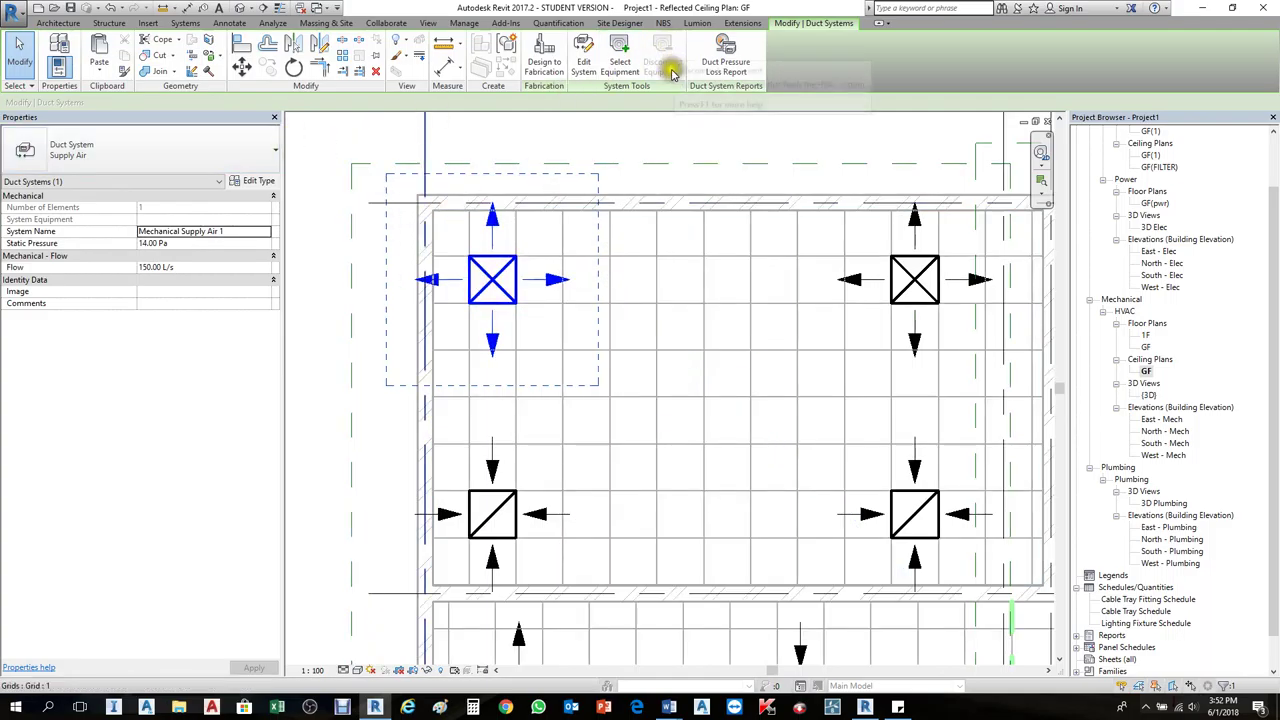
Step: Add the top-right diffuser and set the 300mm Inlet VAV unit as system equipment
{"action": "left_click", "coordinate": [583, 60]}
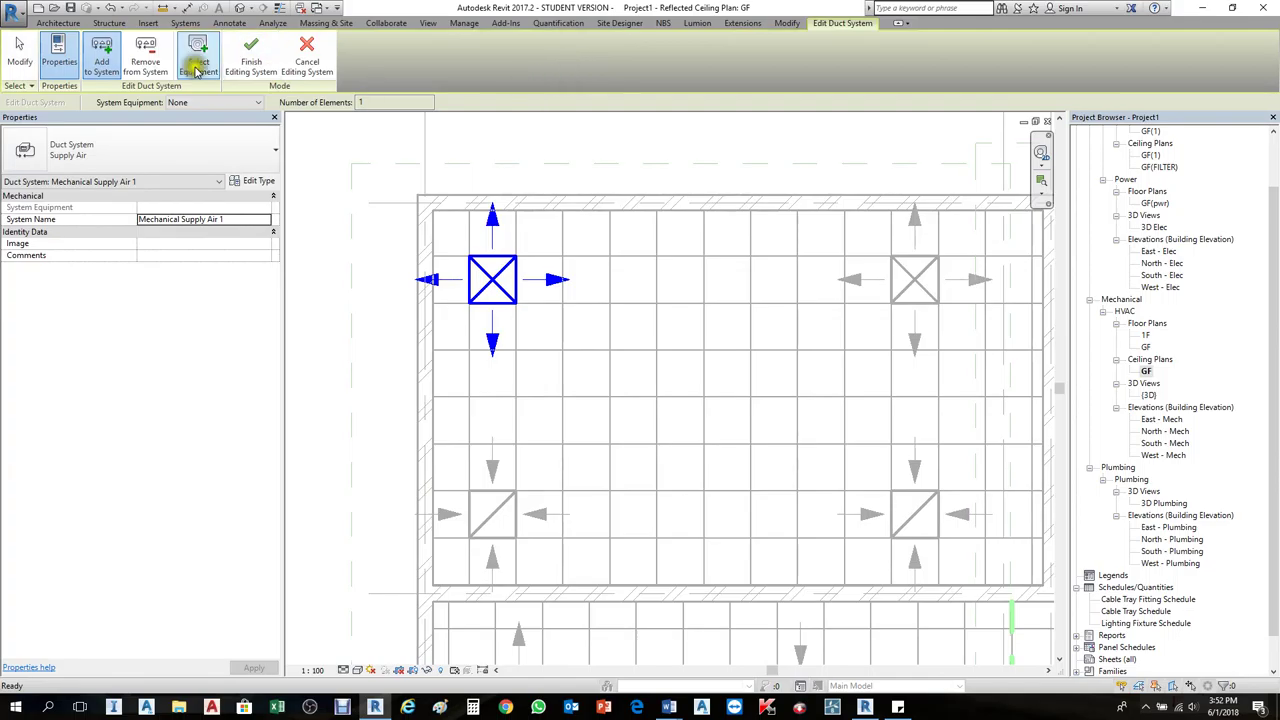
{"action": "left_click", "coordinate": [92, 45]}
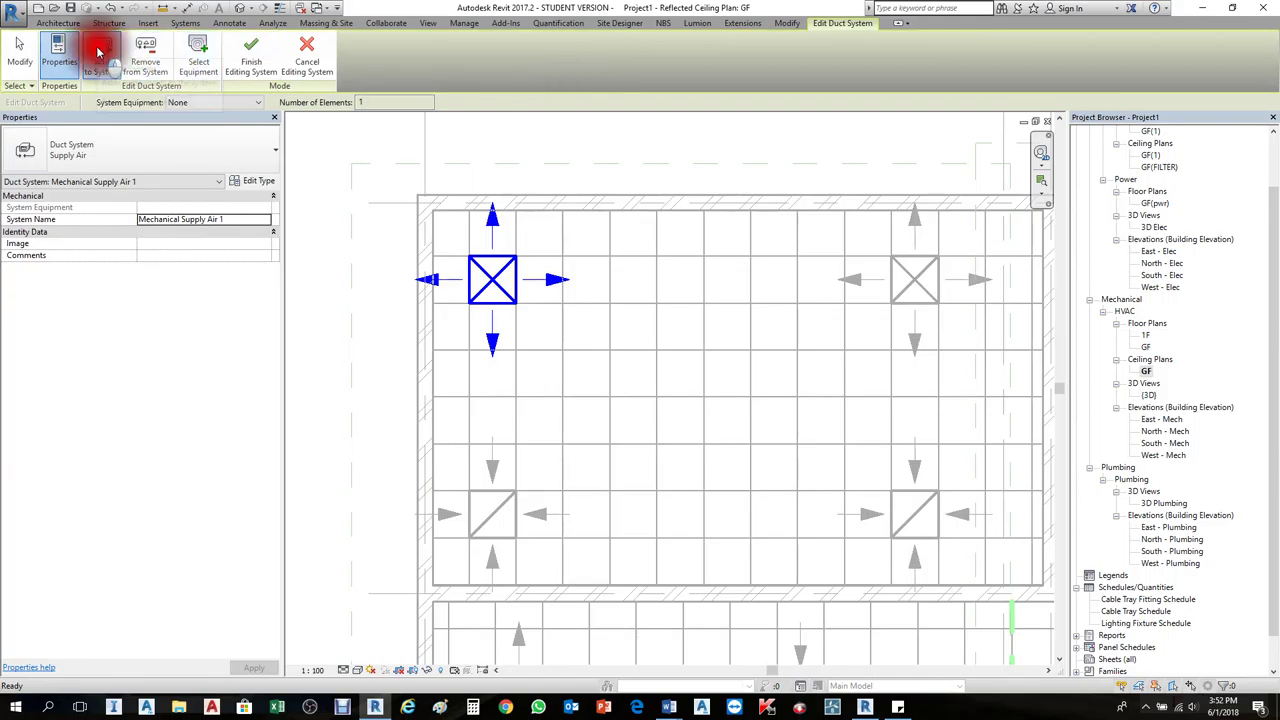
{"action": "left_click", "coordinate": [916, 290]}
{"action": "scroll", "coordinate": [560, 288], "scroll_direction": "down", "scroll_amount": 2}
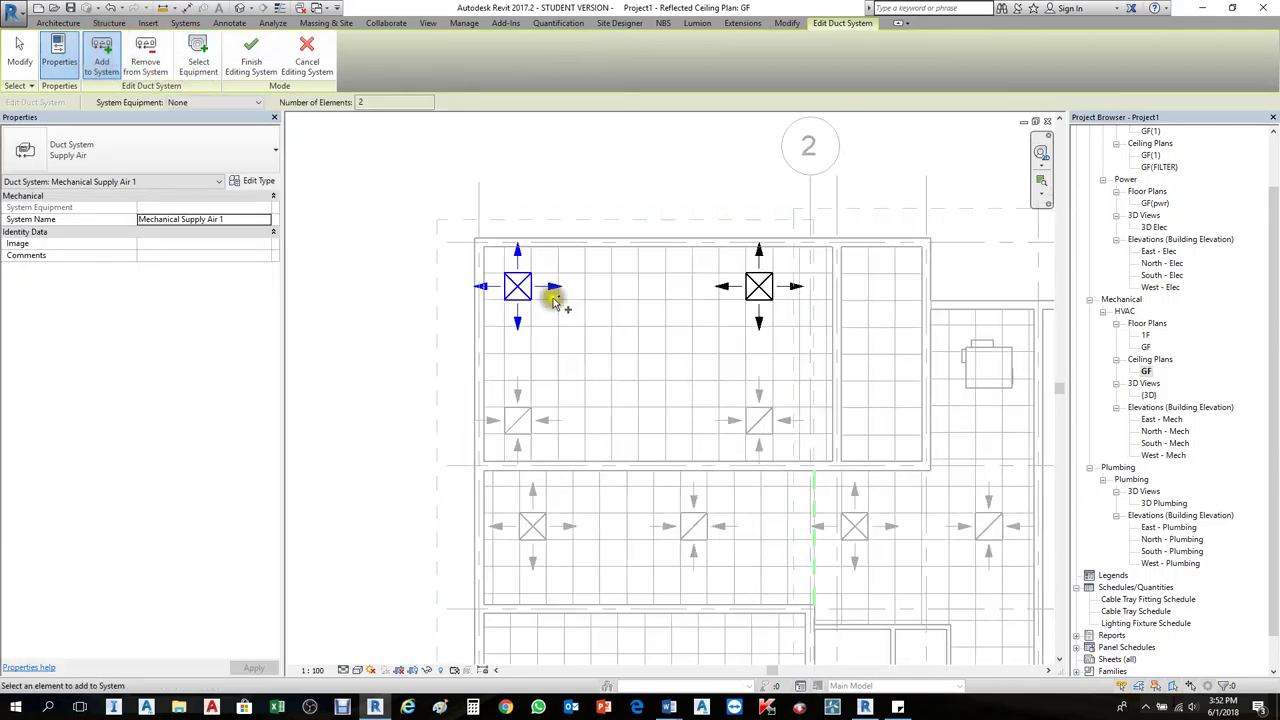
{"action": "left_click", "coordinate": [198, 55]}
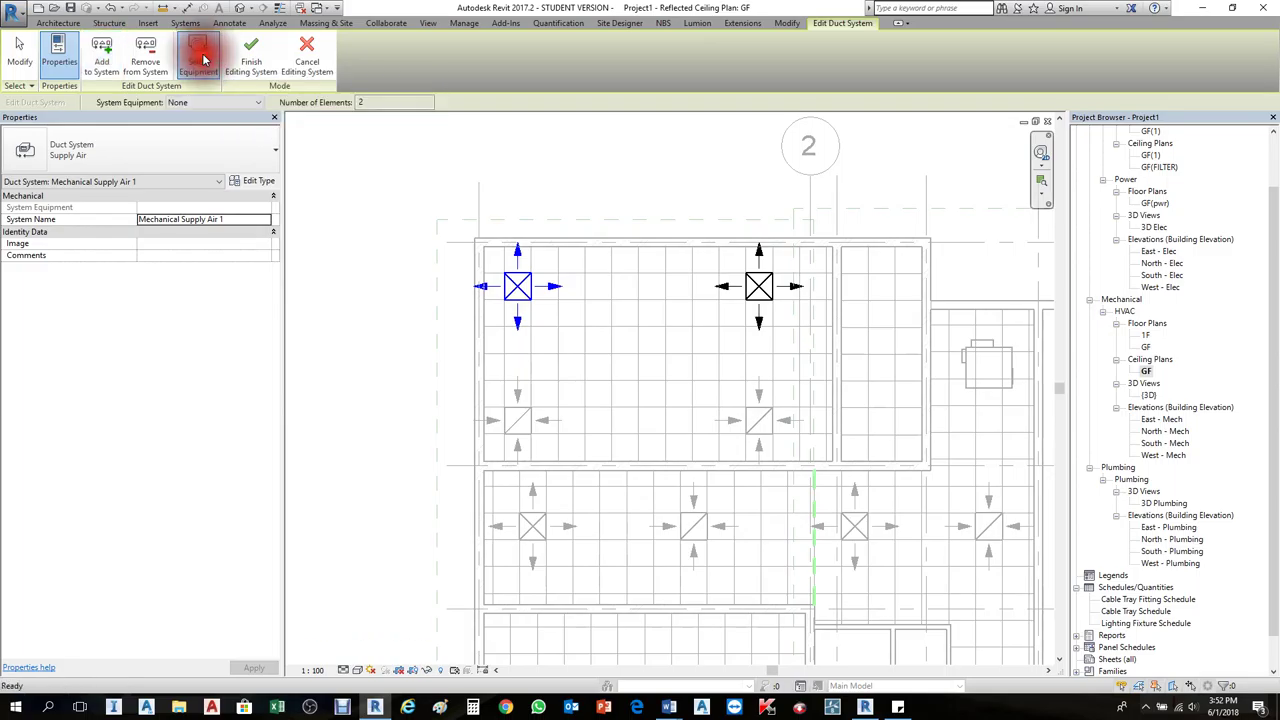
{"action": "left_click", "coordinate": [972, 375]}
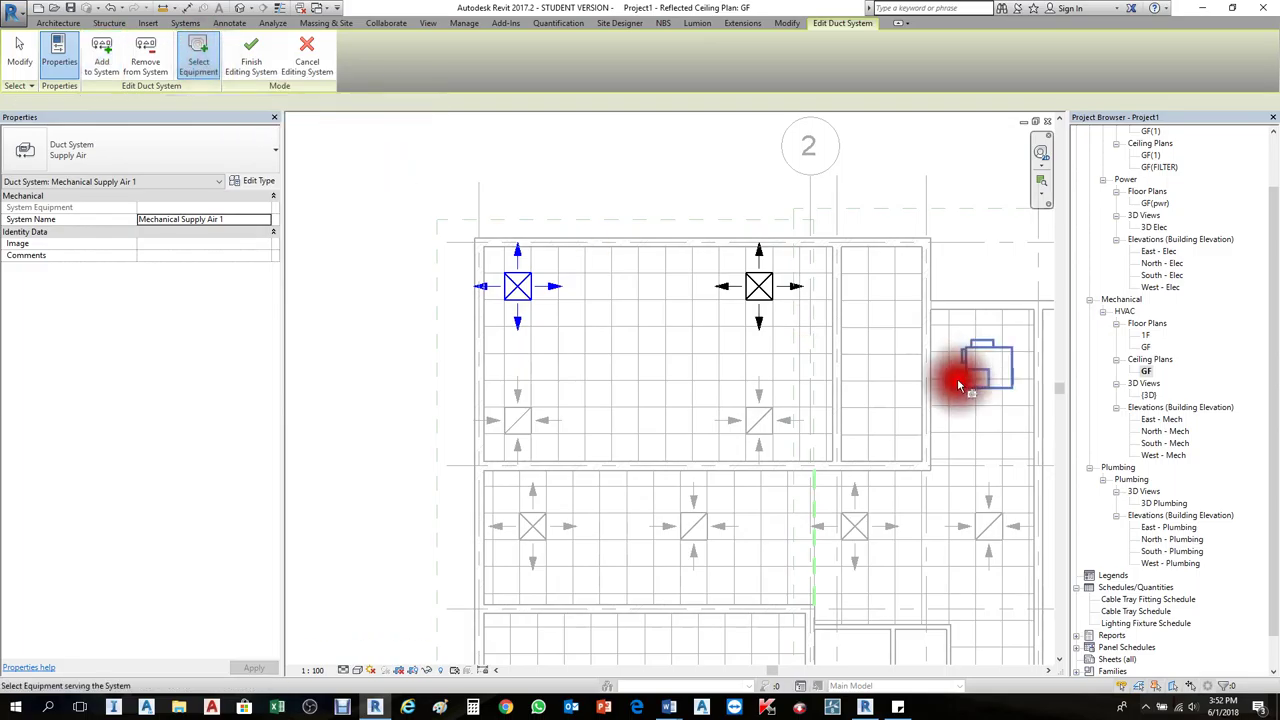
{"action": "left_click", "coordinate": [254, 64]}
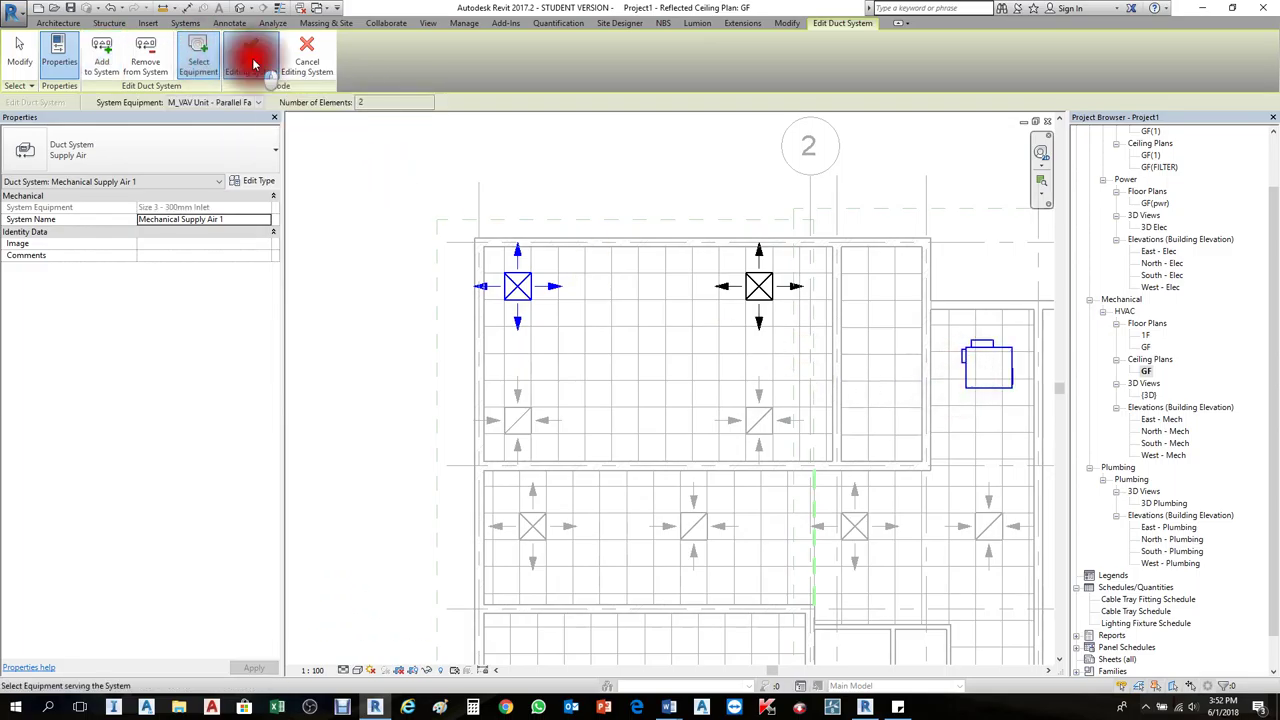
{"action": "left_click", "coordinate": [988, 365]}
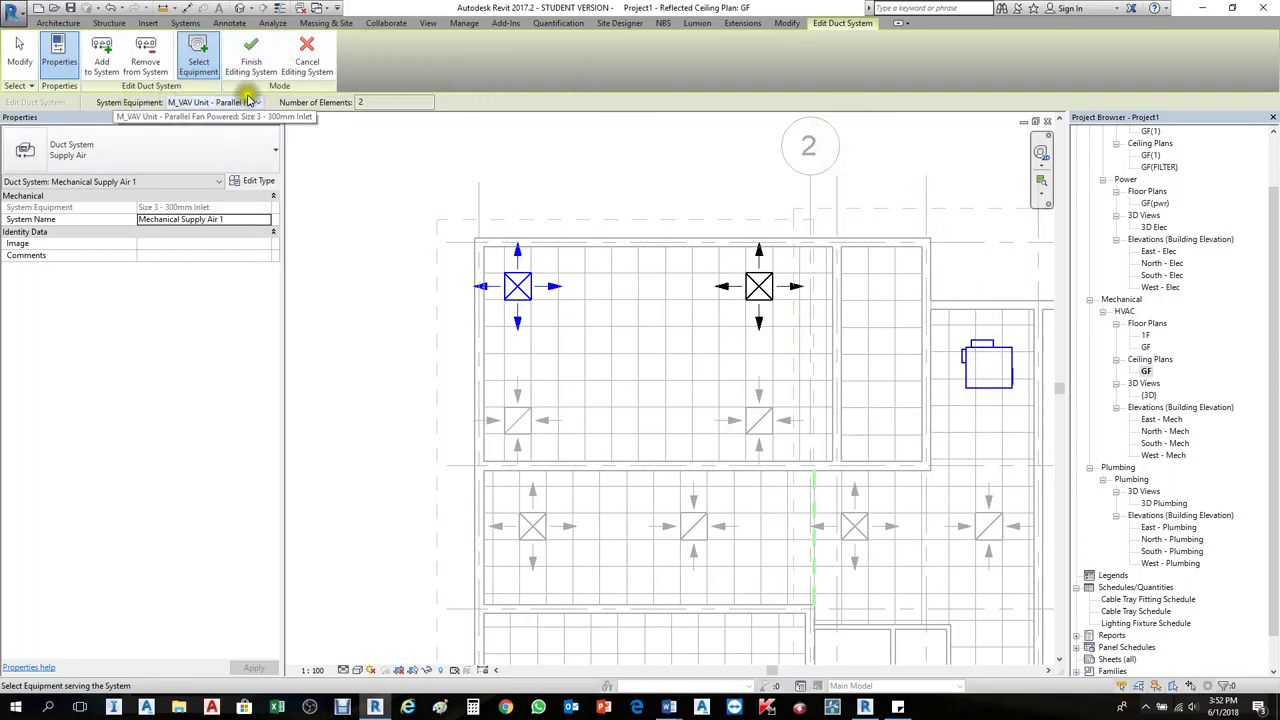
{"action": "left_click", "coordinate": [251, 52]}
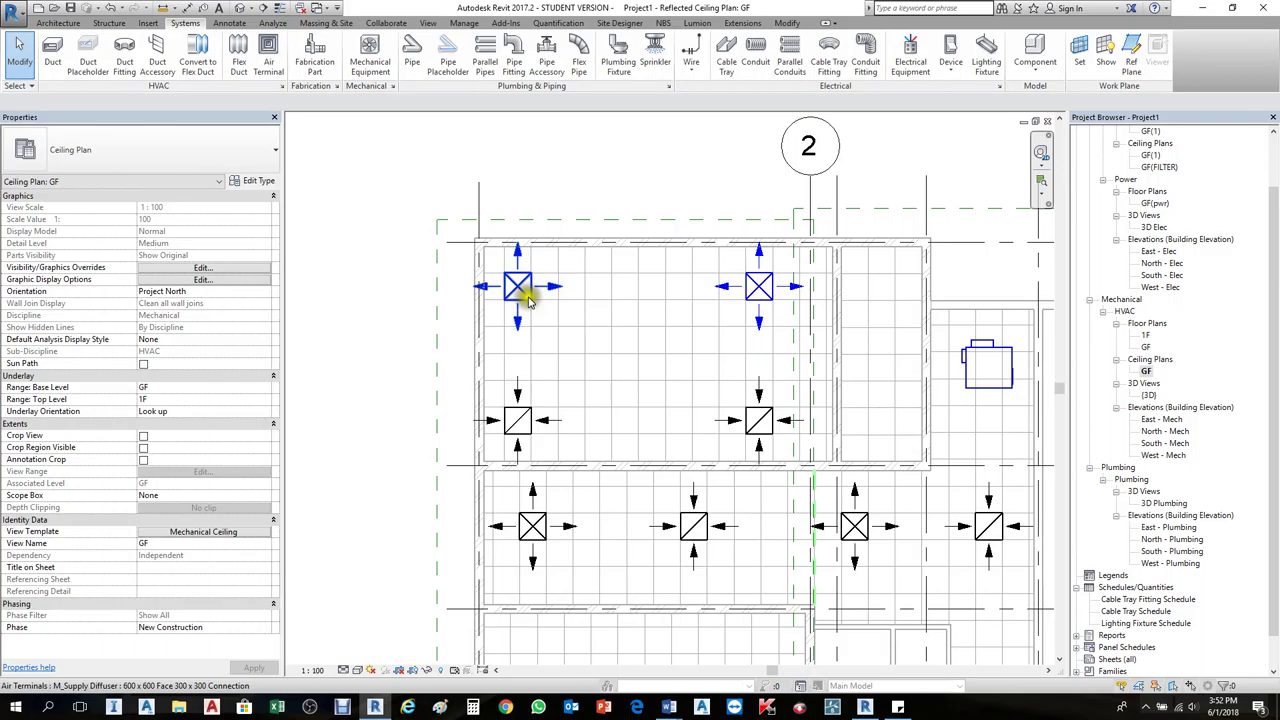
{"action": "key", "text": "Tab"}
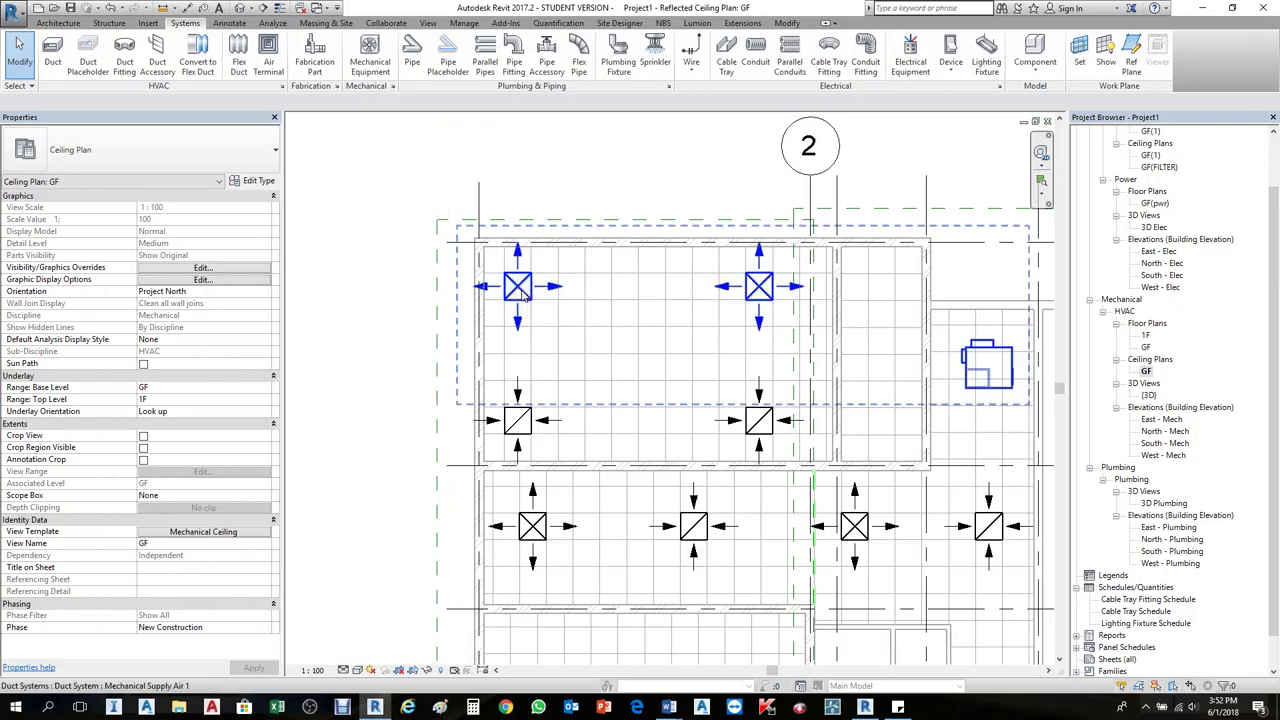
{"action": "left_click", "coordinate": [521, 291]}
{"action": "scroll", "coordinate": [521, 291], "scroll_direction": "down", "scroll_amount": 2}
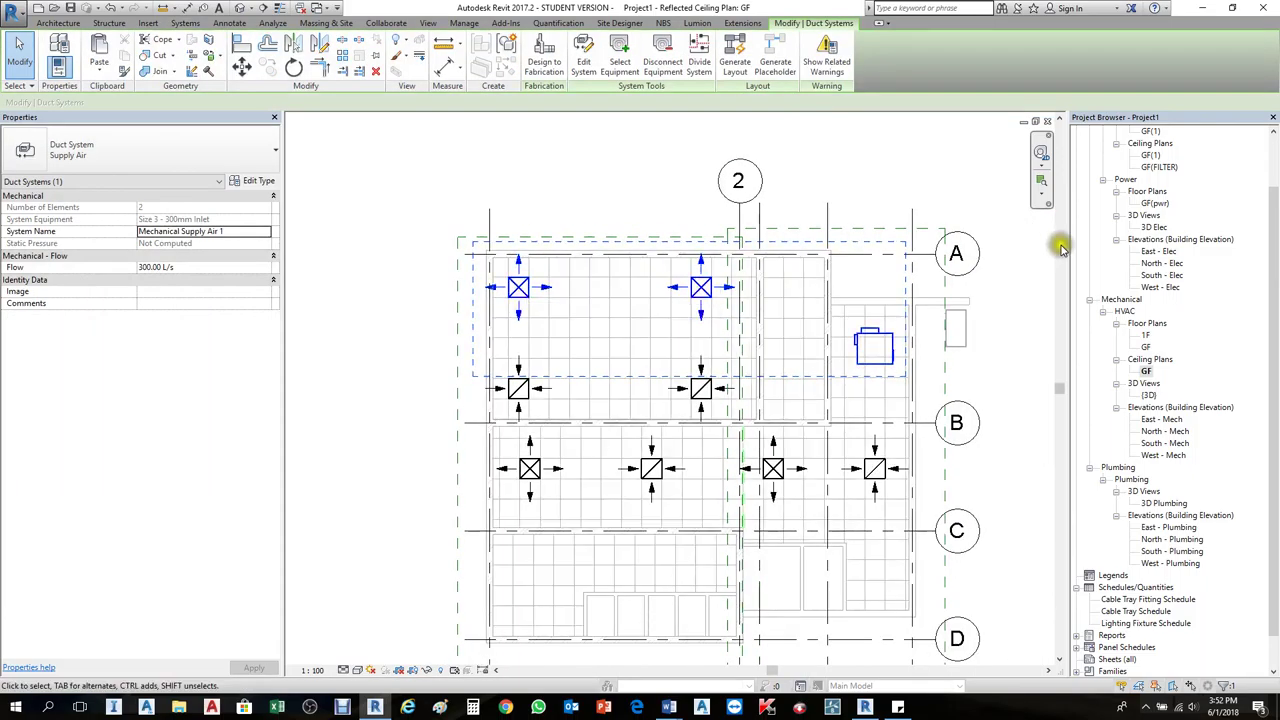
{"action": "left_click", "coordinate": [736, 65]}
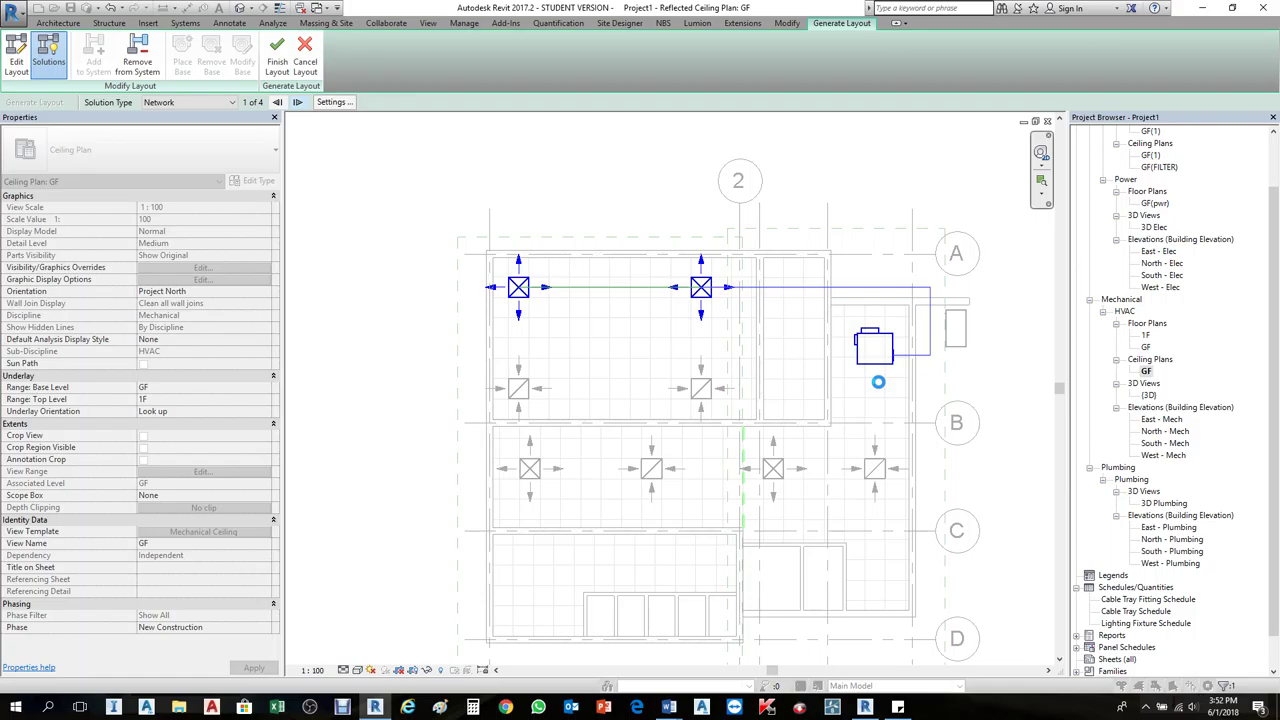
{"action": "left_click", "coordinate": [305, 60]}
{"action": "left_click", "coordinate": [280, 46]}
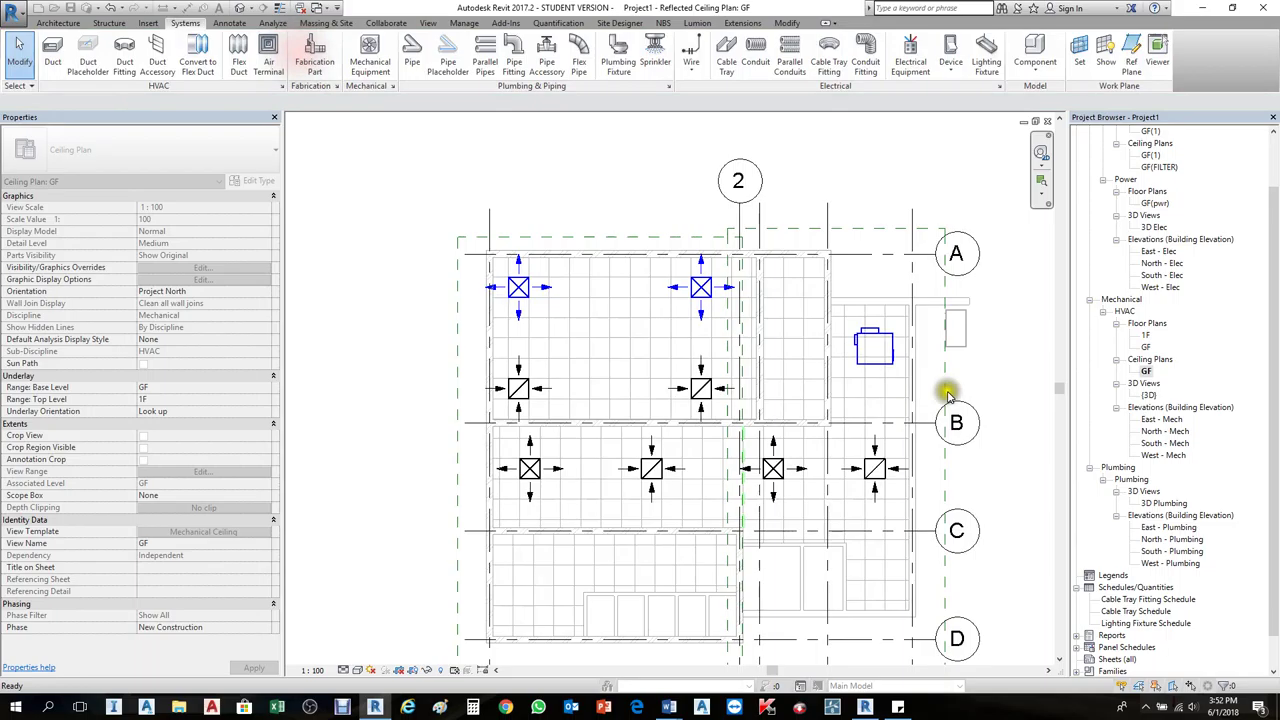
Step: Spin the VAV unit with Spacebar until its inlet and outlet swap sides in the A–B bay
{"action": "left_click", "coordinate": [885, 368]}
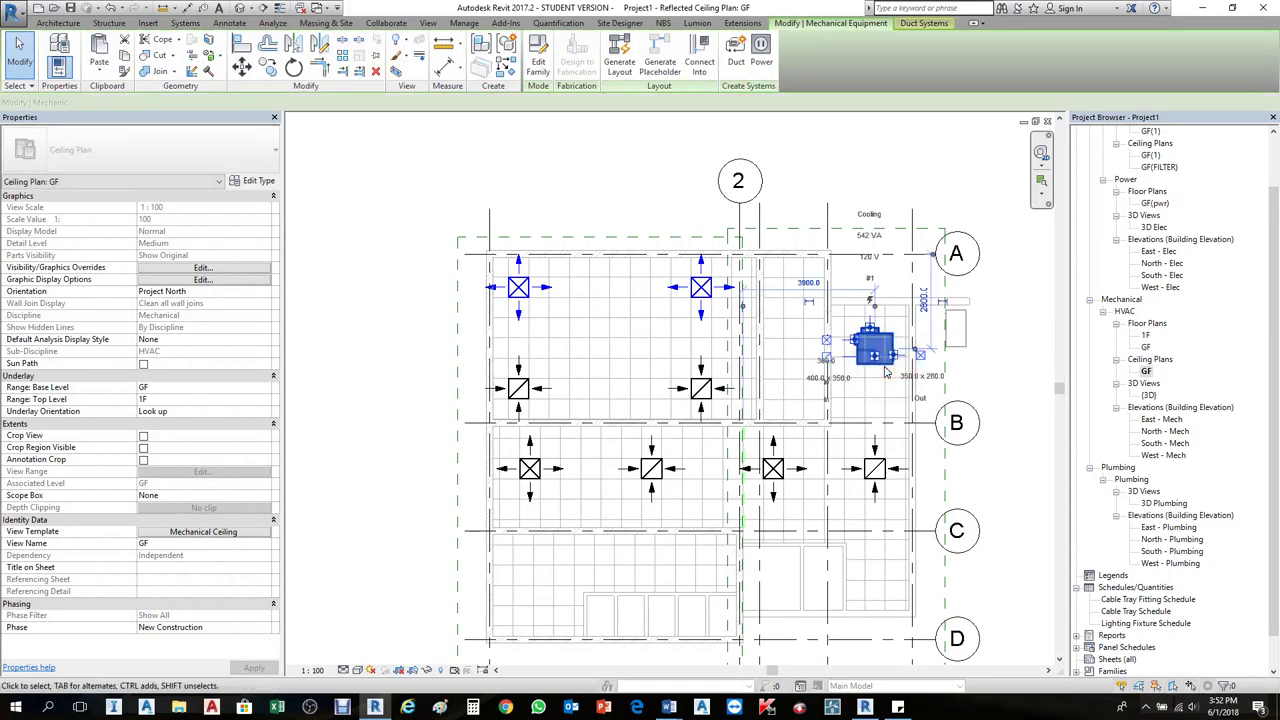
{"action": "key", "text": "space"}
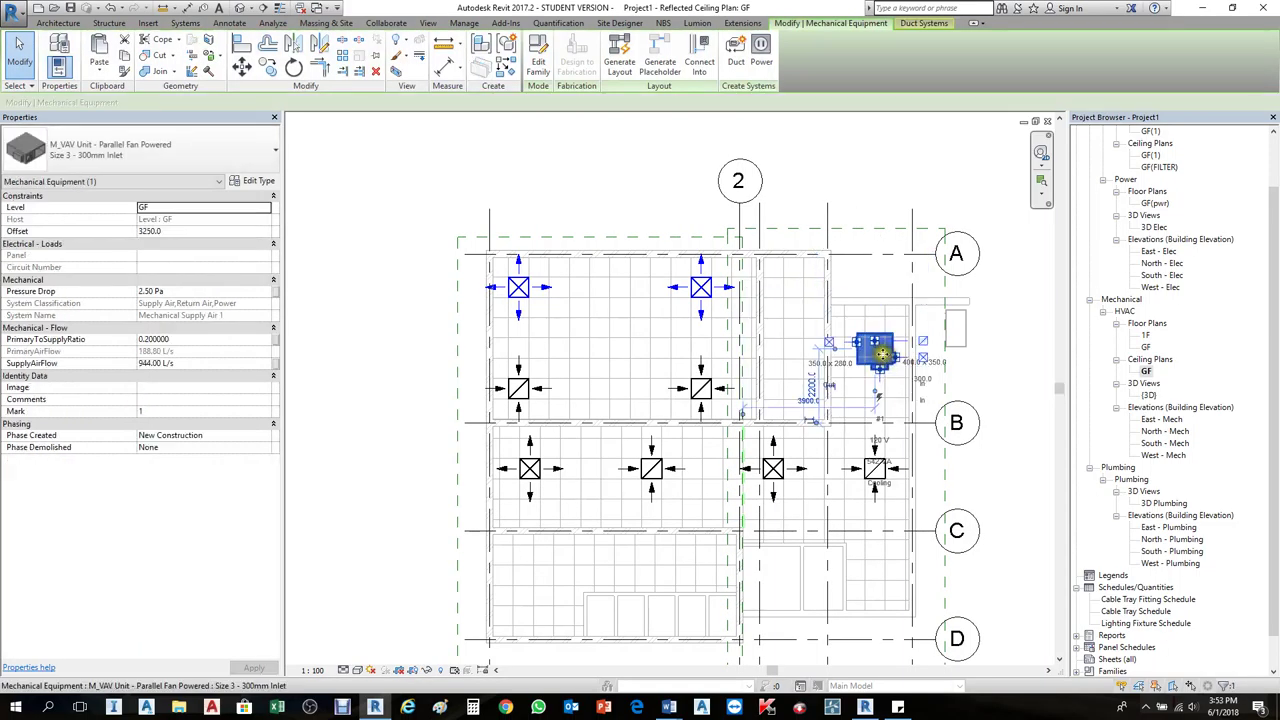
{"action": "left_click", "coordinate": [766, 266]}
{"action": "scroll", "coordinate": [880, 360], "scroll_direction": "up", "scroll_amount": 2}
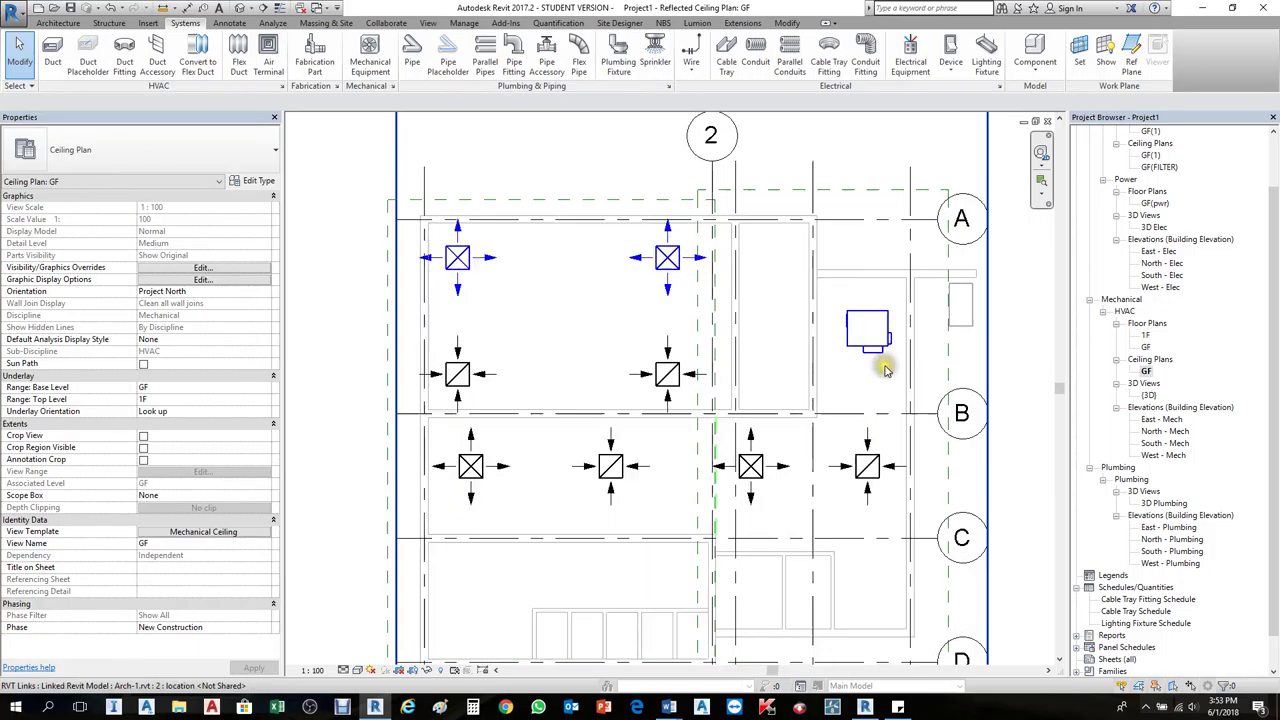
{"action": "left_click", "coordinate": [880, 343]}
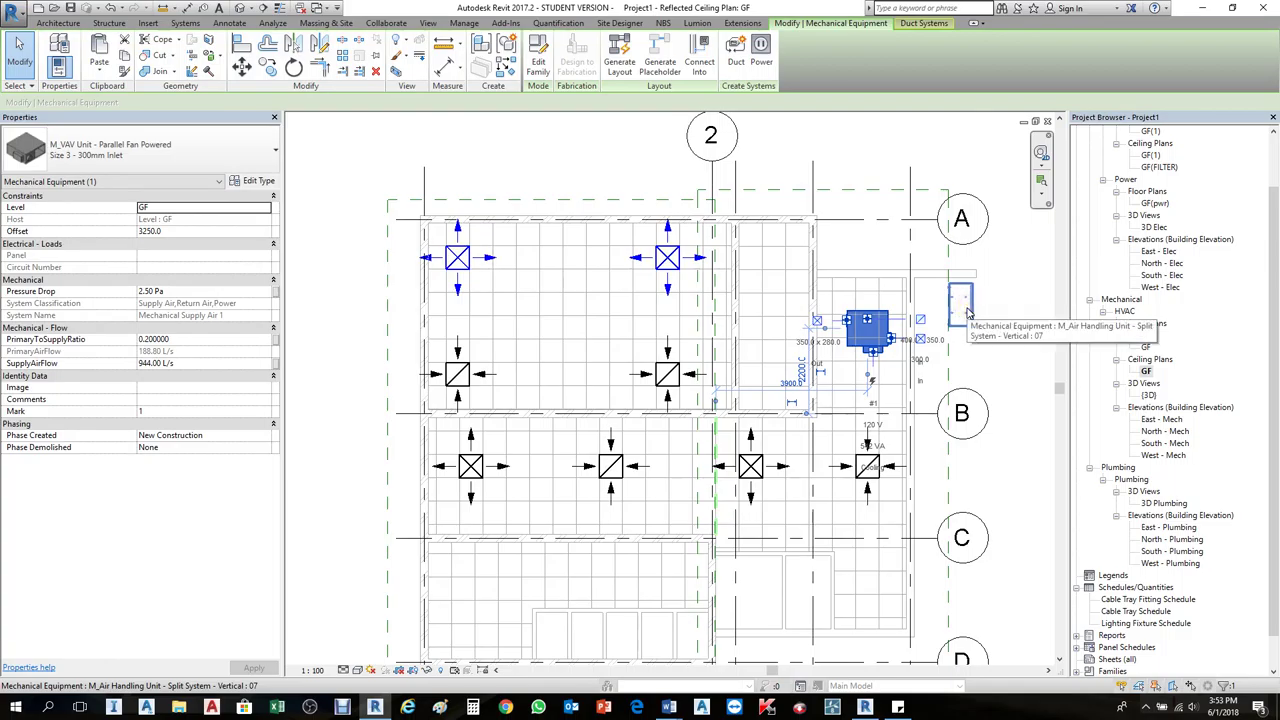
{"action": "key", "text": "space"}
{"action": "key", "text": "space"}
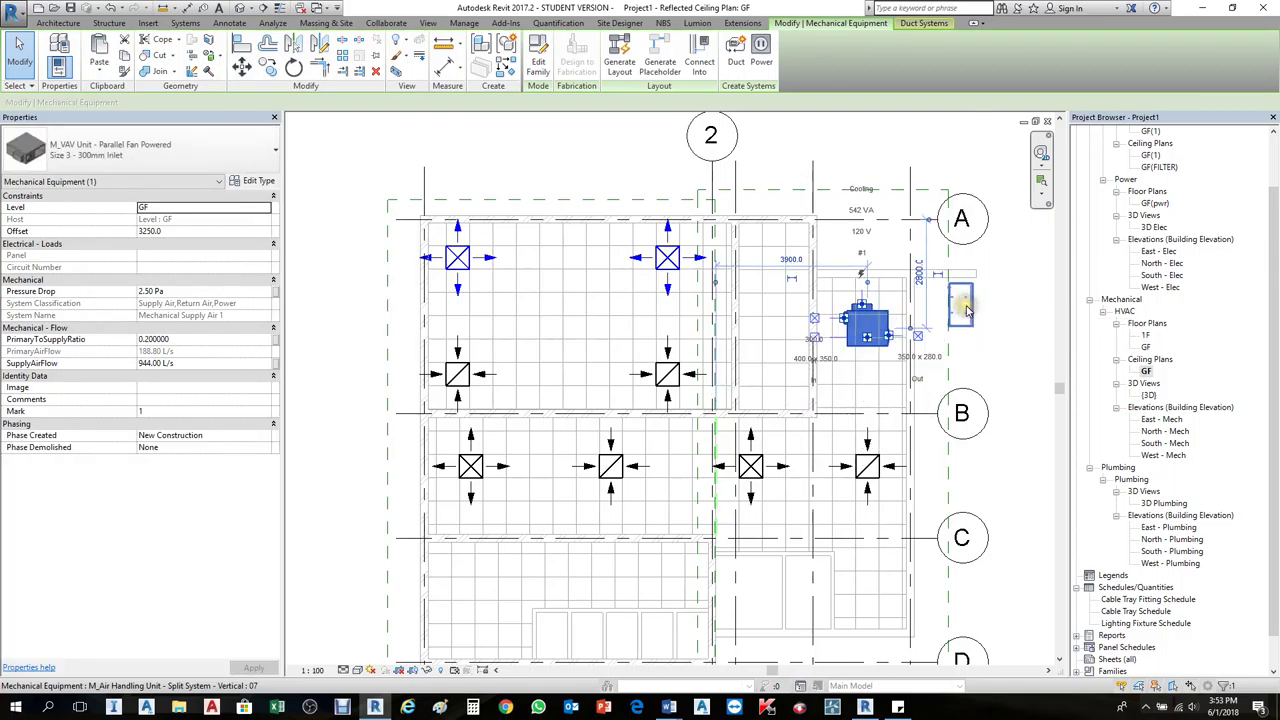
{"action": "scroll", "coordinate": [930, 320], "scroll_direction": "down", "scroll_amount": 2}
{"action": "key", "text": "Escape"}
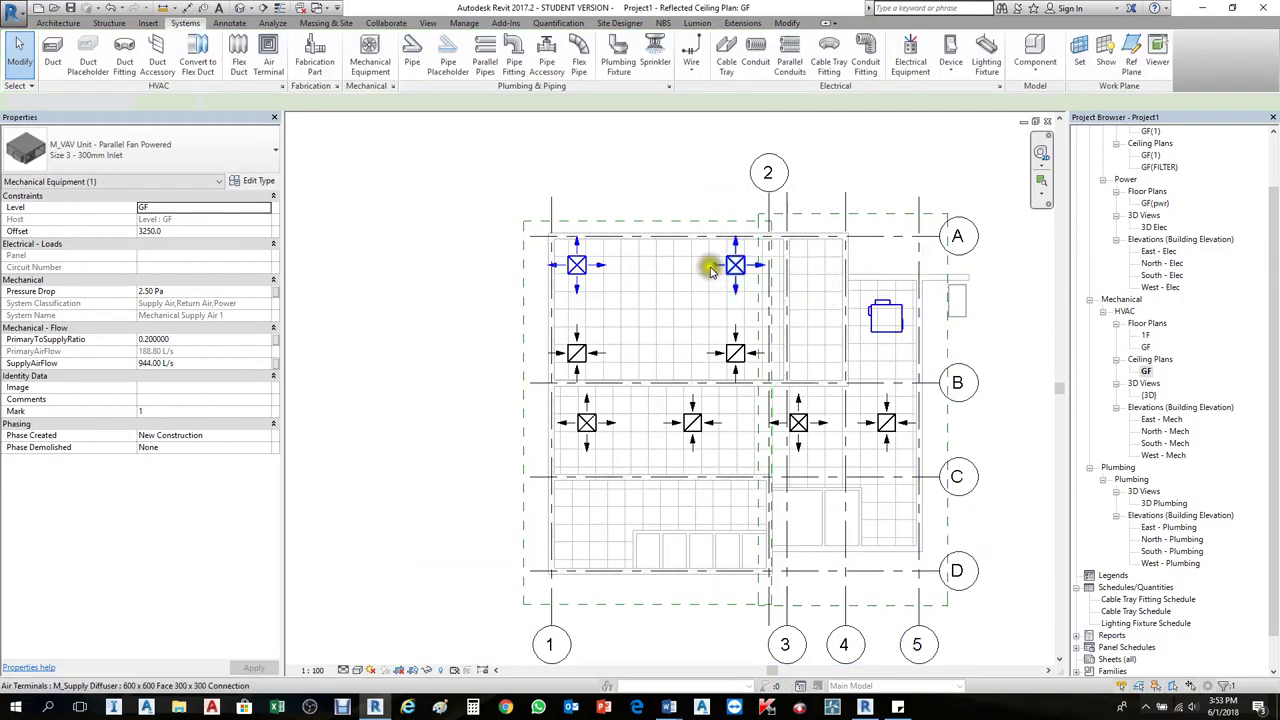
{"action": "key", "text": "Tab"}
Step: Select the supply air duct system and start Generate Layout for it
{"action": "left_click", "coordinate": [595, 265]}
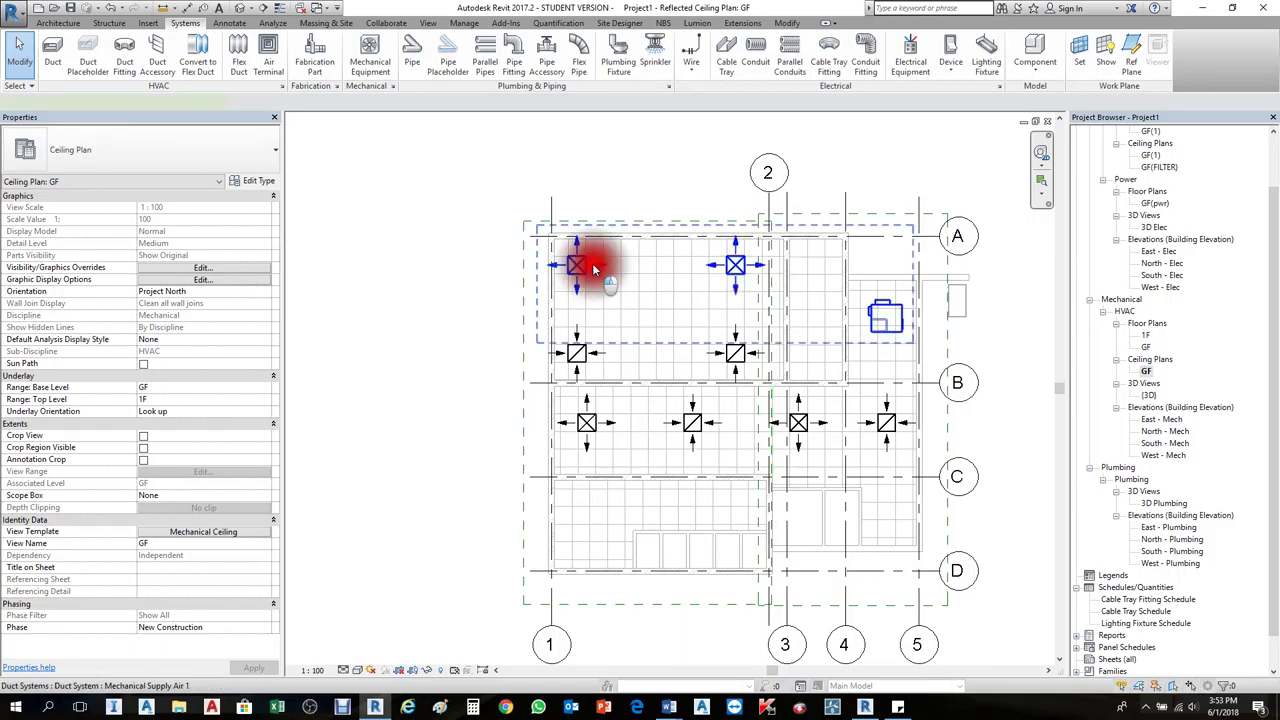
{"action": "left_click", "coordinate": [734, 60]}
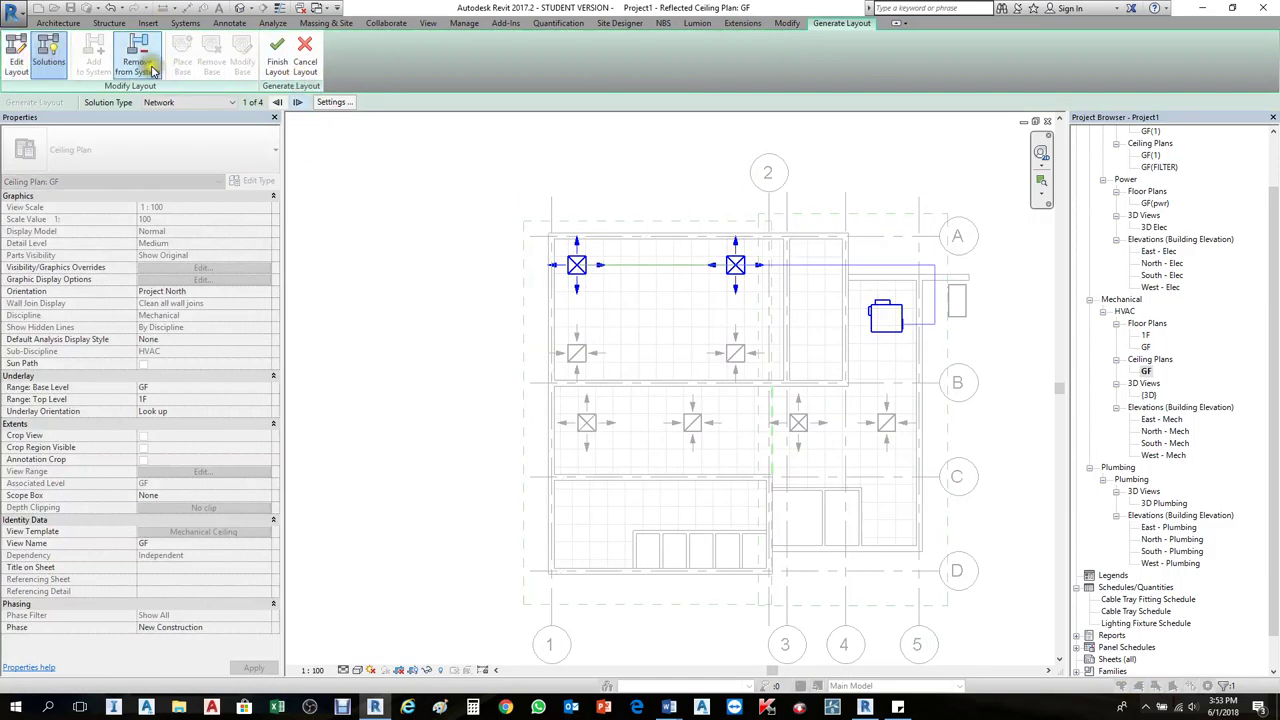
{"action": "left_click", "coordinate": [150, 70]}
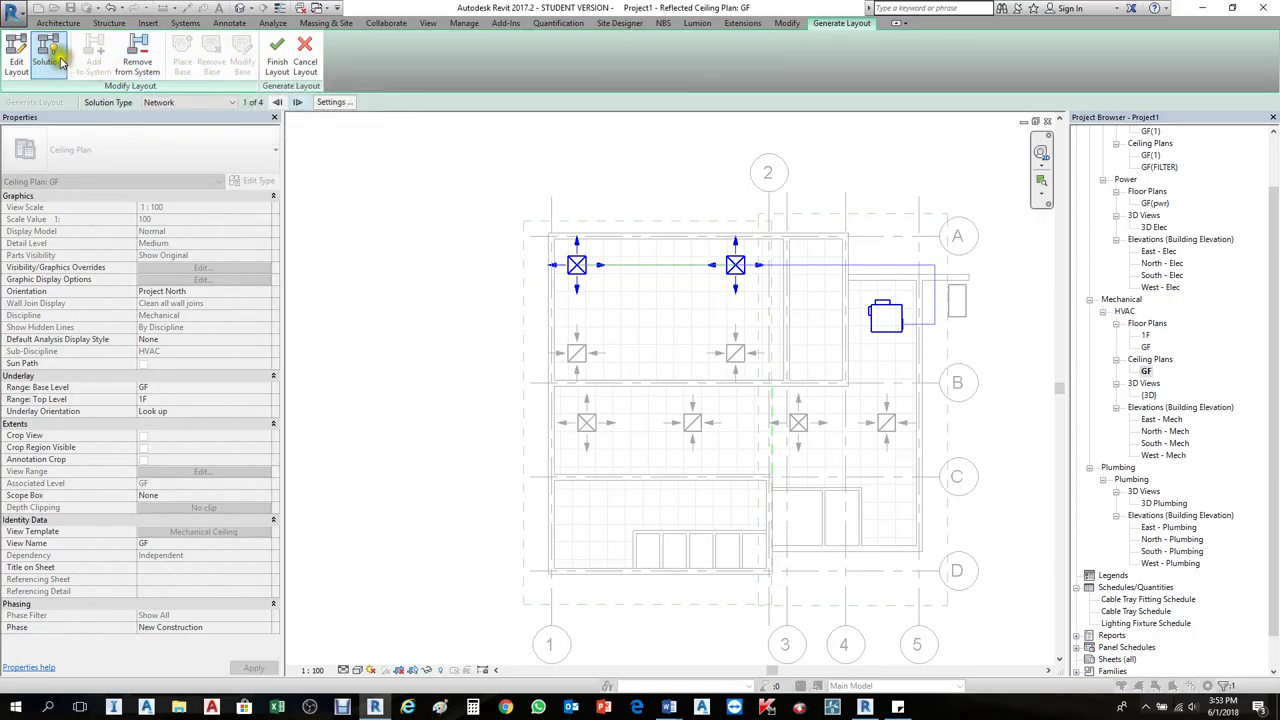
{"action": "left_click", "coordinate": [99, 68]}
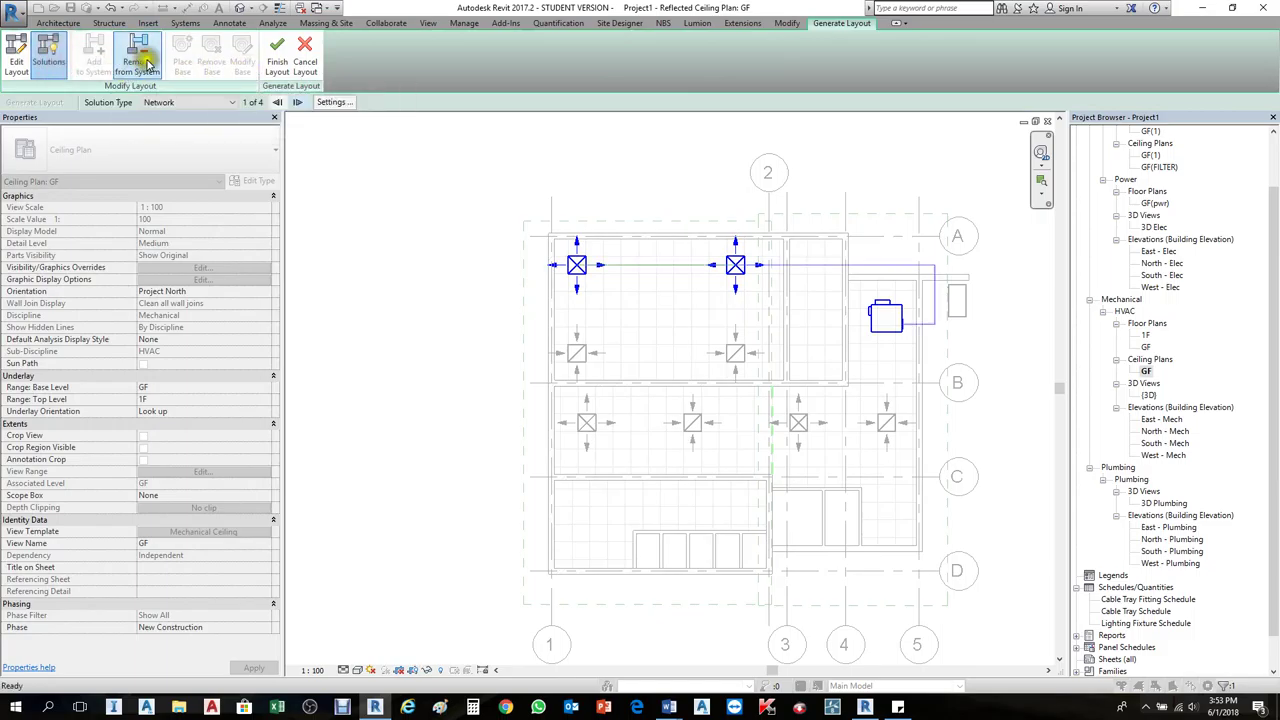
Step: Step through all four layout solutions back to 1 of 4 and open the conversion settings
{"action": "left_click", "coordinate": [297, 103]}
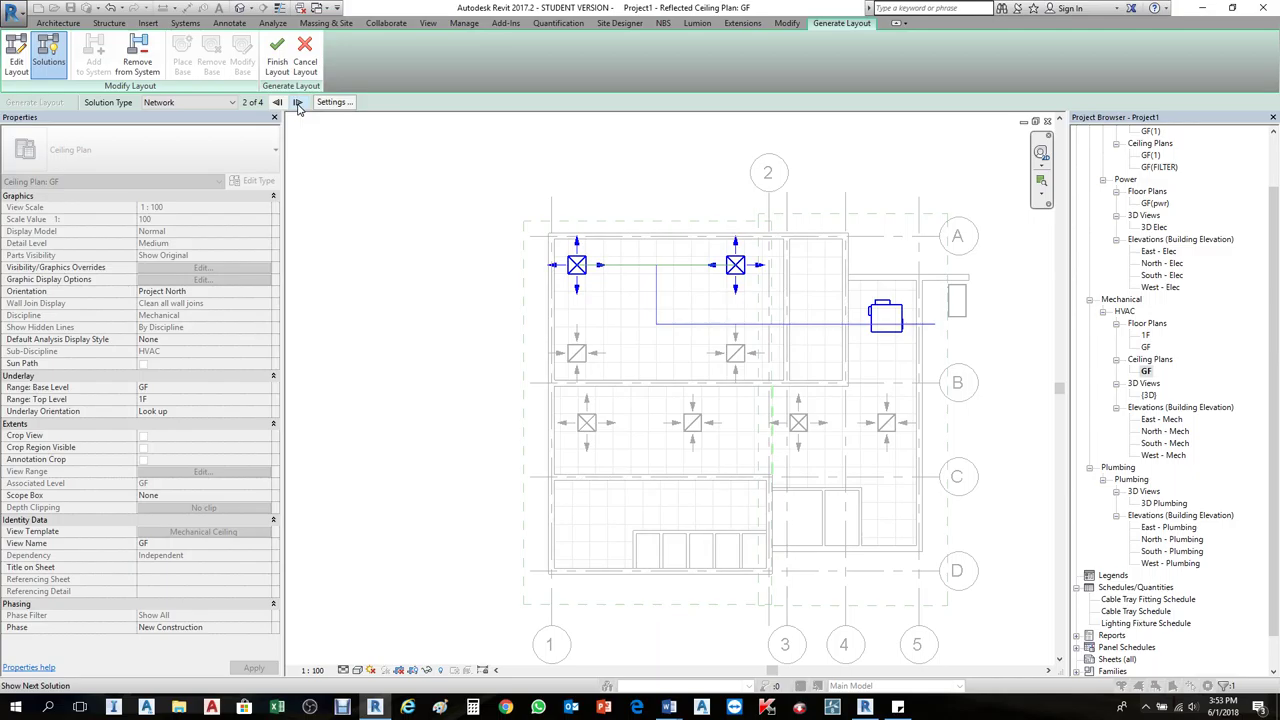
{"action": "left_click", "coordinate": [297, 103]}
{"action": "left_click", "coordinate": [297, 103]}
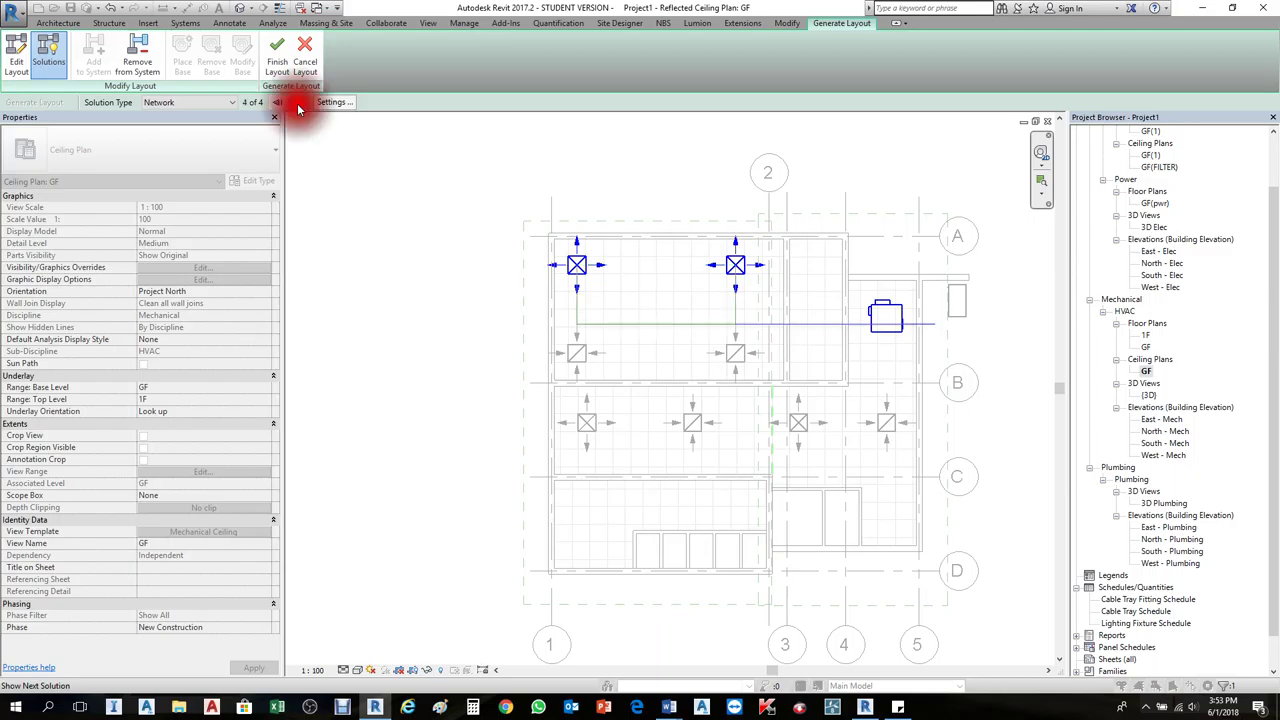
{"action": "left_click", "coordinate": [297, 103]}
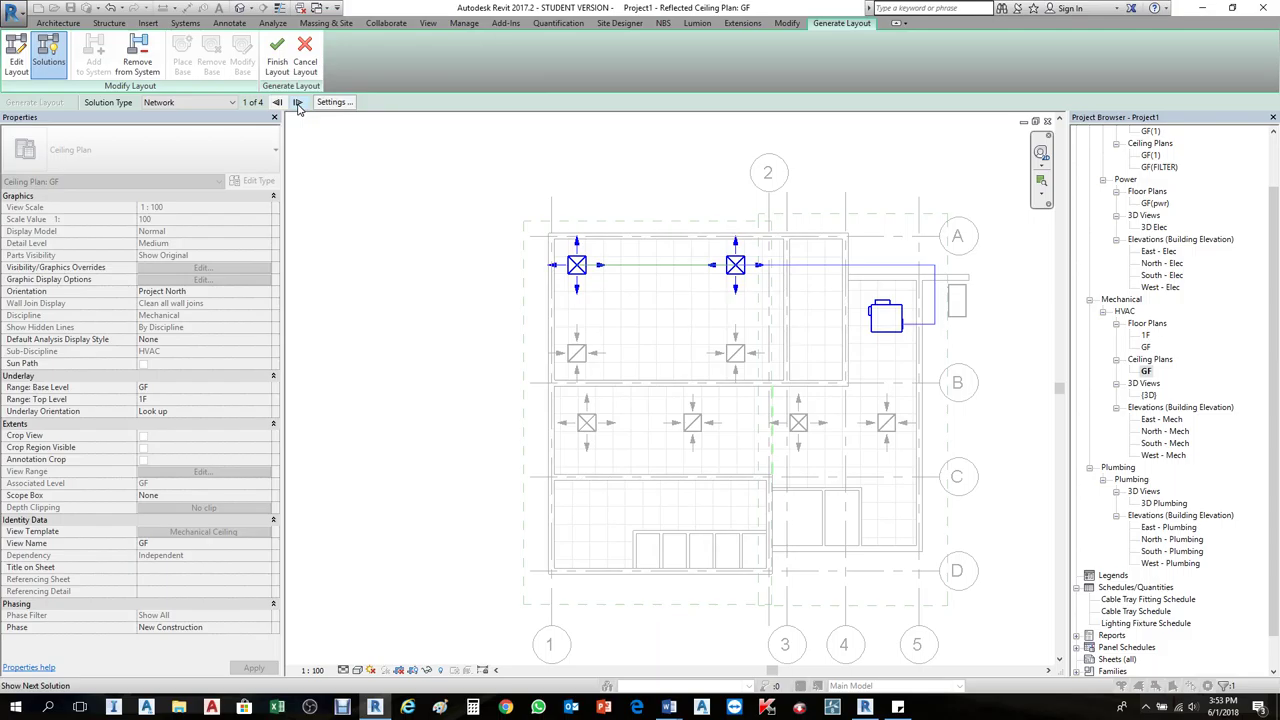
{"action": "left_click", "coordinate": [333, 104]}
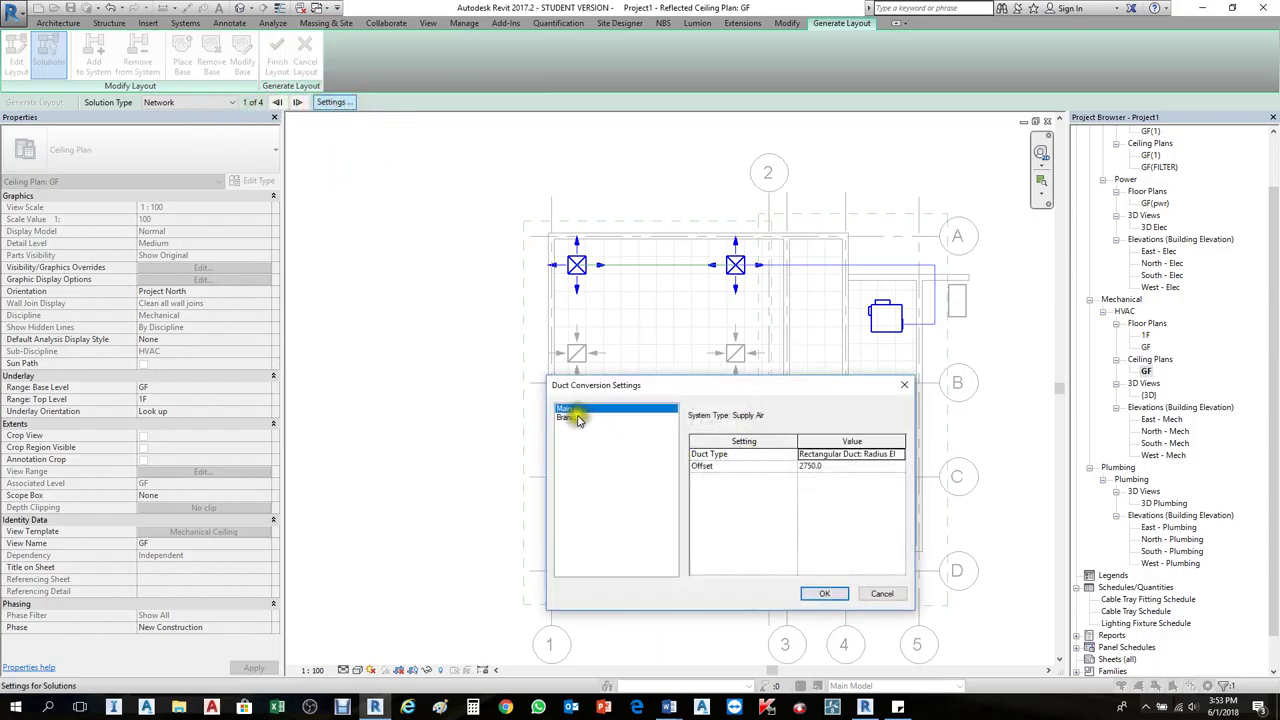
Step: Set Main ducts to Rectangular Duct: Radius Elbows / Tees at 2750.0 offset
{"action": "left_click", "coordinate": [574, 417]}
{"action": "left_click", "coordinate": [568, 409]}
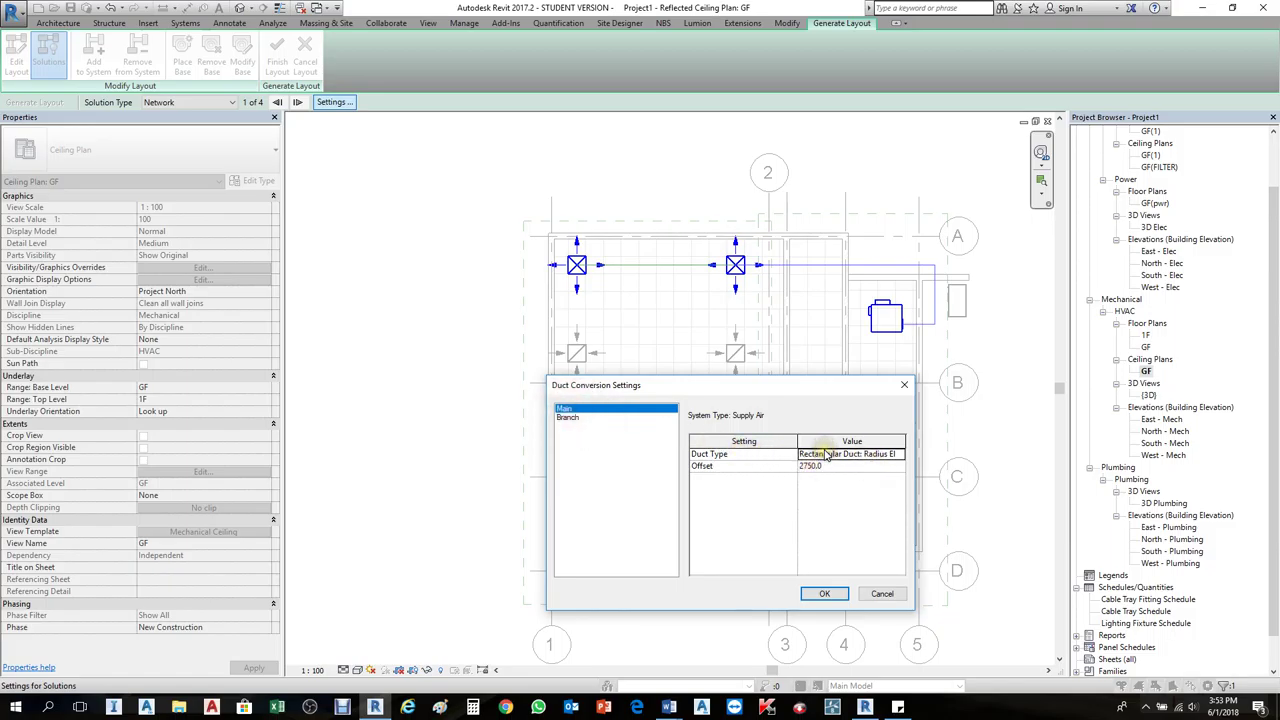
{"action": "left_click", "coordinate": [900, 454]}
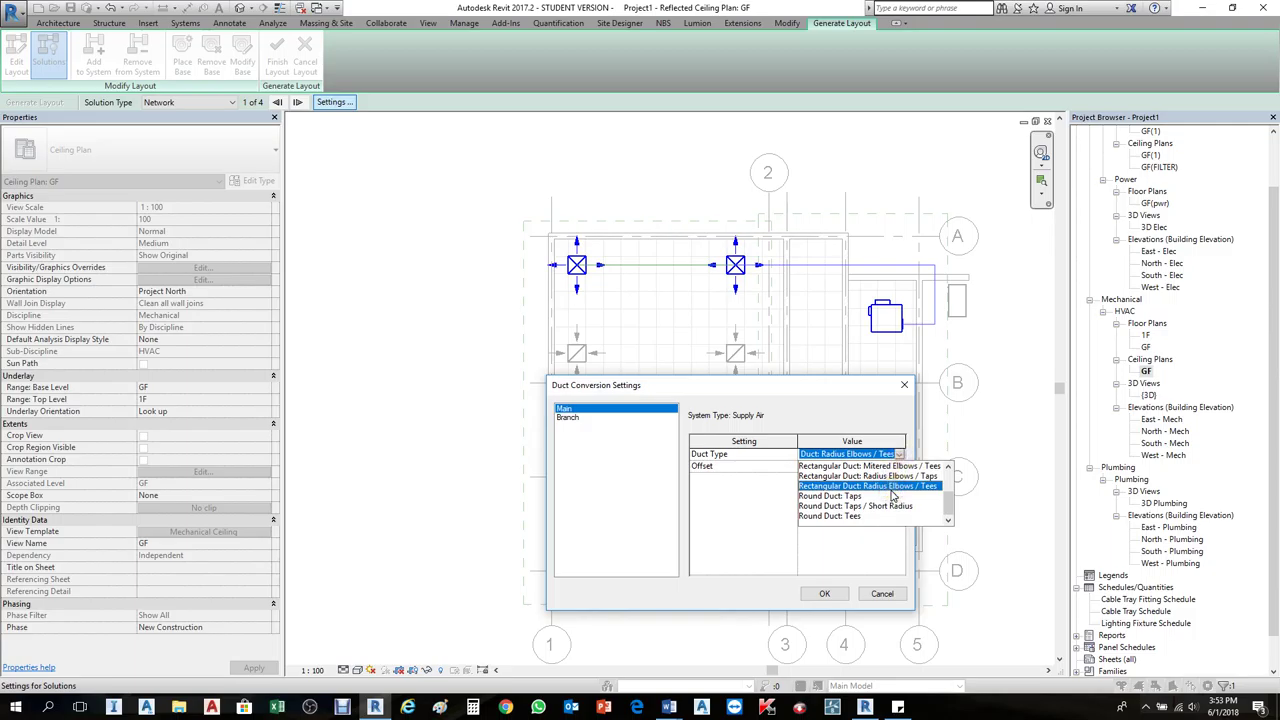
{"action": "left_click", "coordinate": [891, 486]}
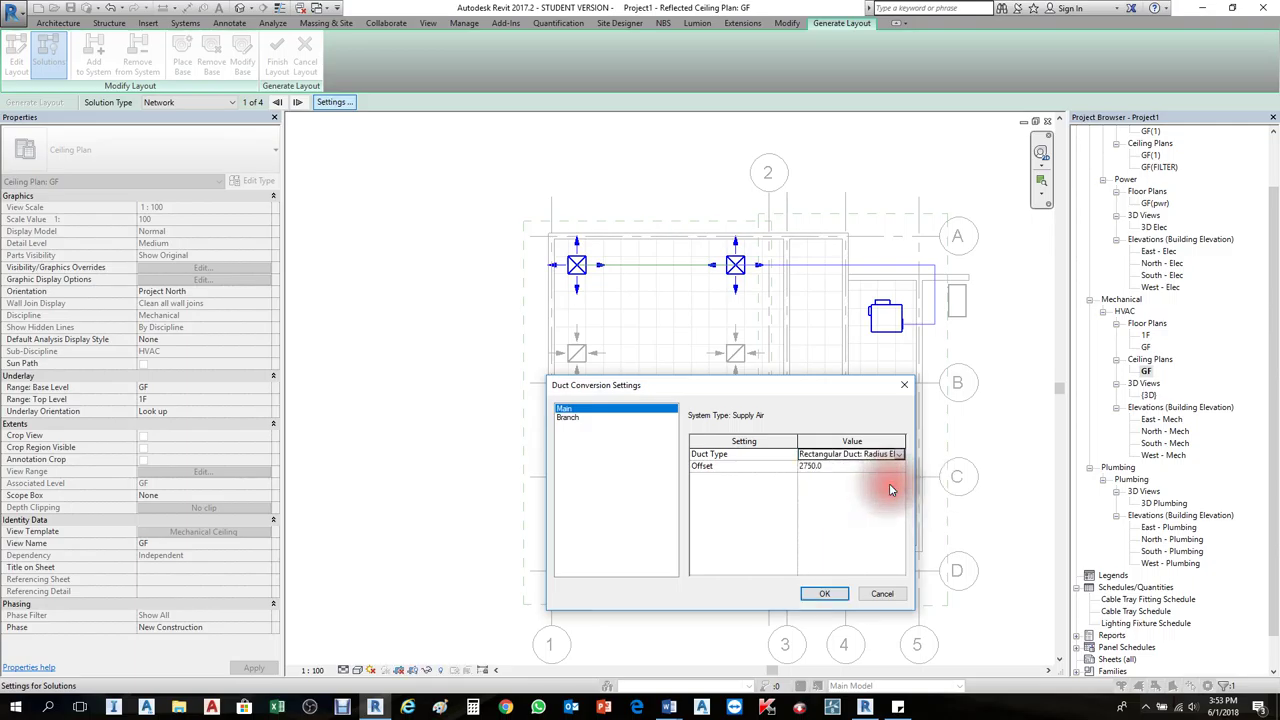
{"action": "left_click", "coordinate": [830, 467]}
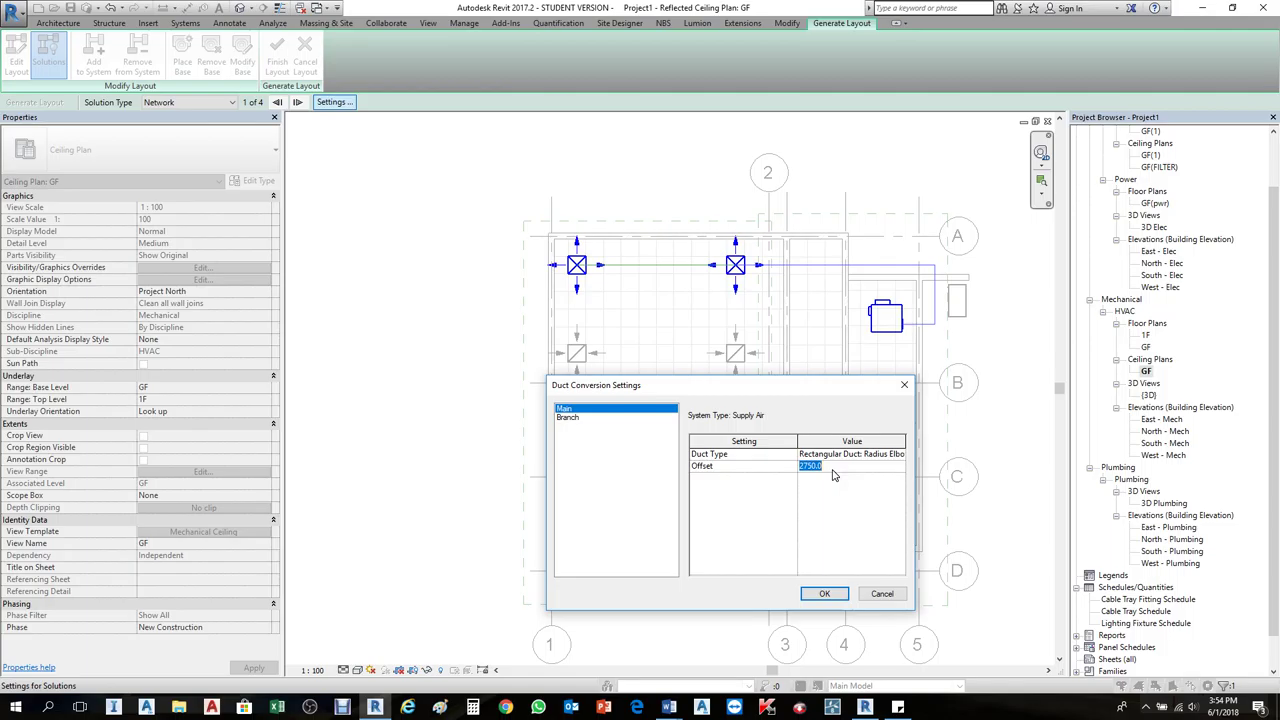
{"action": "left_click", "coordinate": [834, 465]}
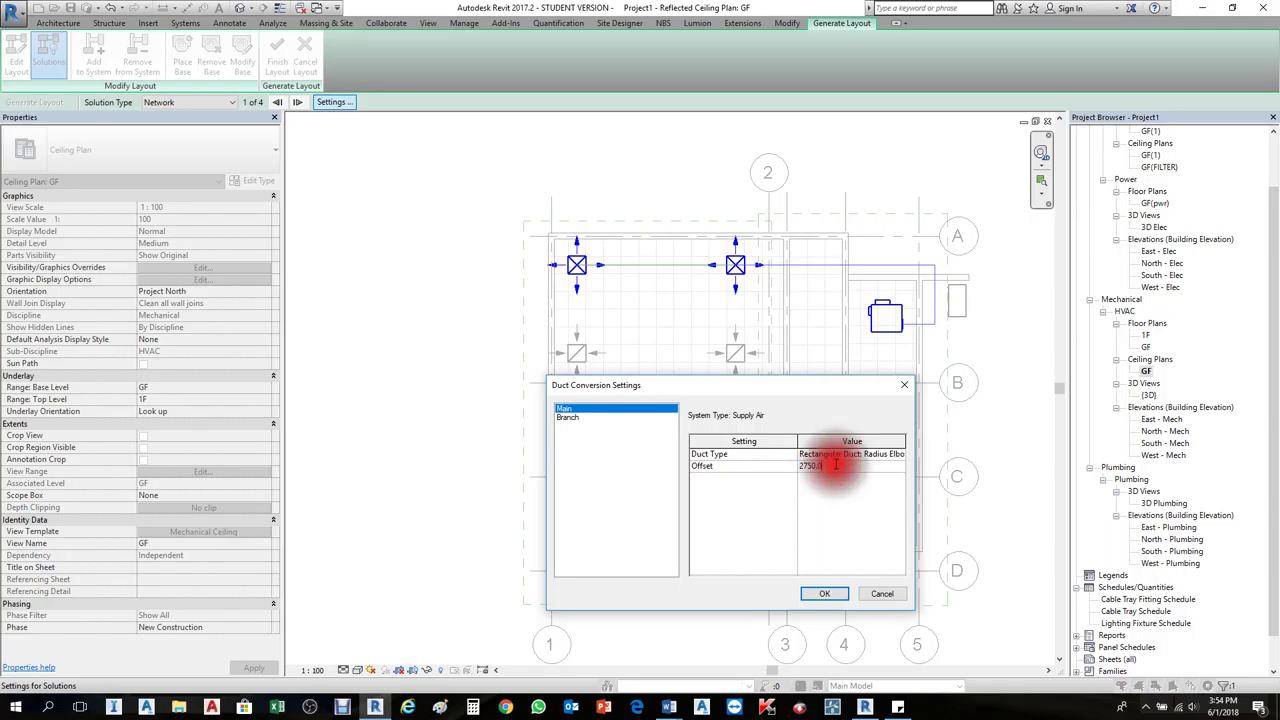
Step: Set Branch ducts to 2750.0 offset with no flex duct, and confirm the settings
{"action": "left_click", "coordinate": [570, 417]}
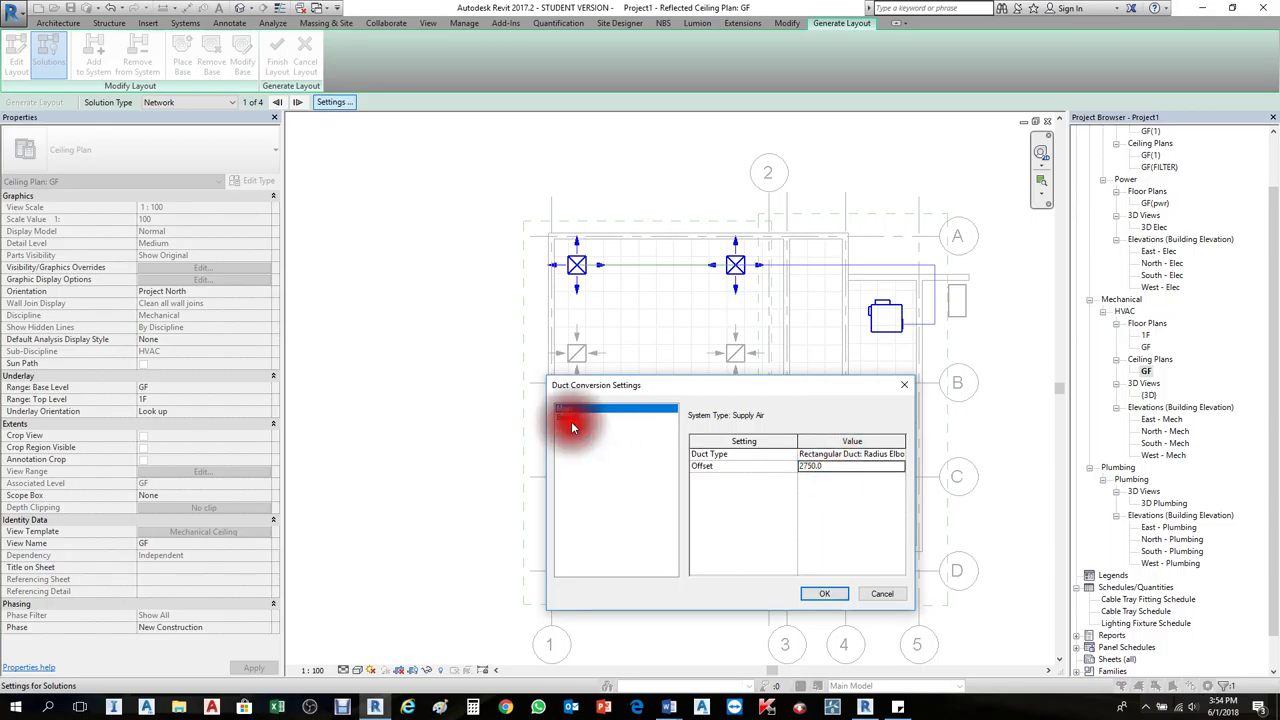
{"action": "left_click", "coordinate": [830, 466]}
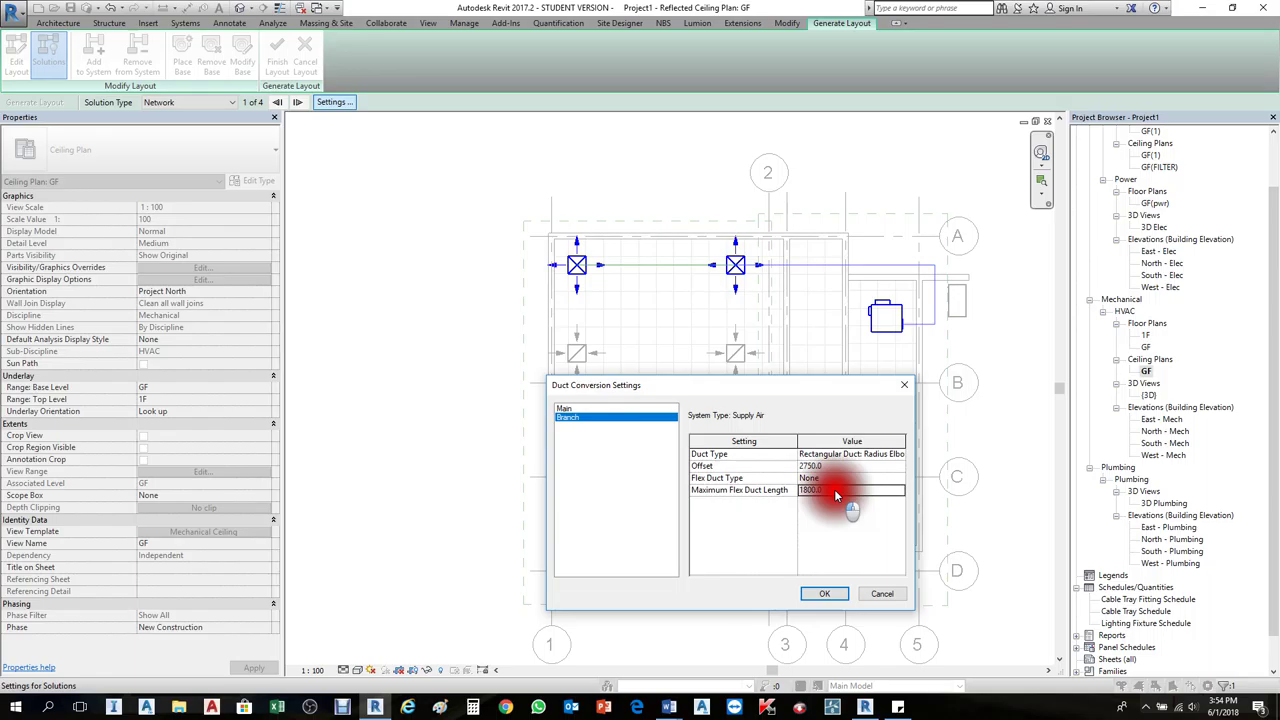
{"action": "left_click", "coordinate": [834, 489]}
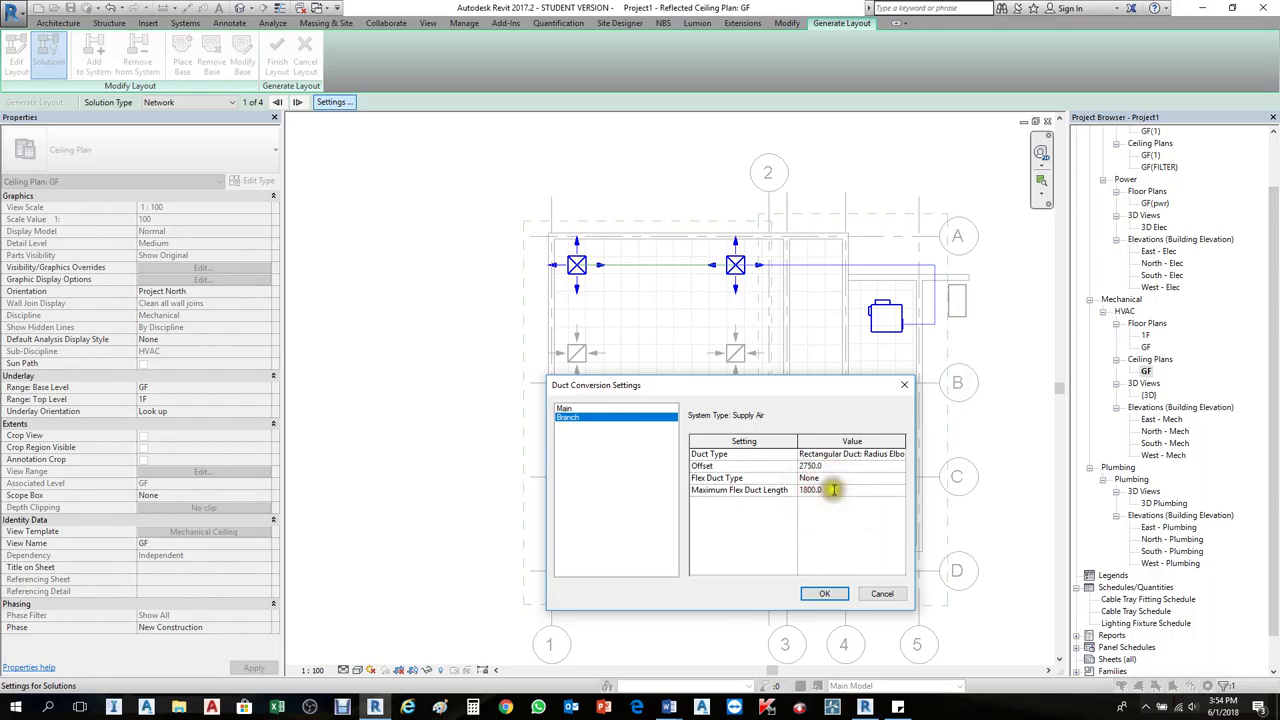
{"action": "left_click", "coordinate": [782, 490]}
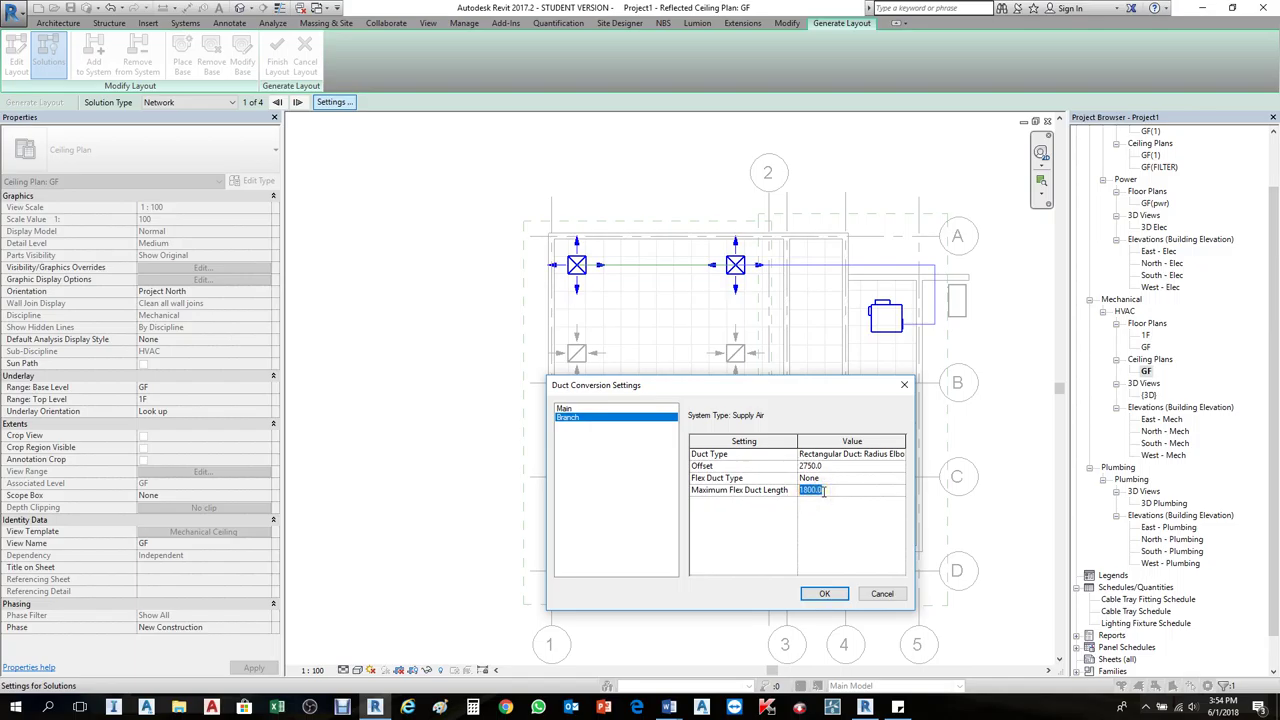
{"action": "left_click", "coordinate": [809, 490]}
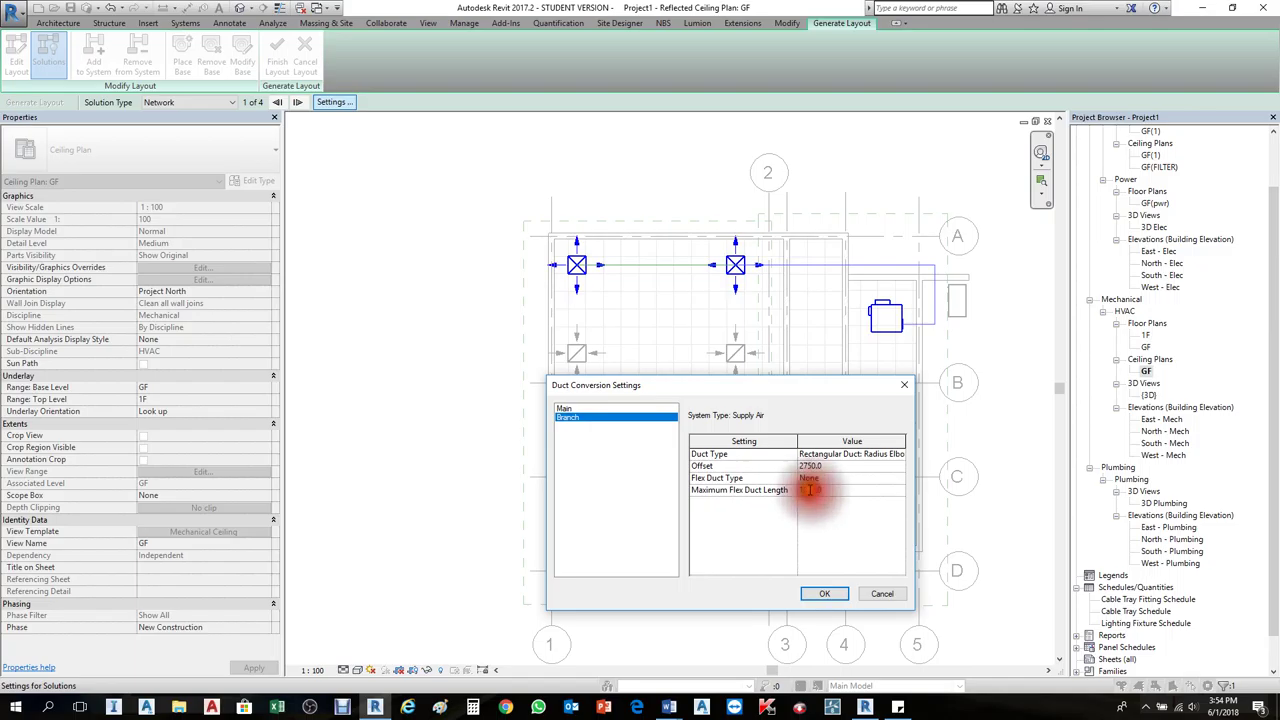
{"action": "left_click_drag", "start_coordinate": [809, 490], "coordinate": [801, 489]}
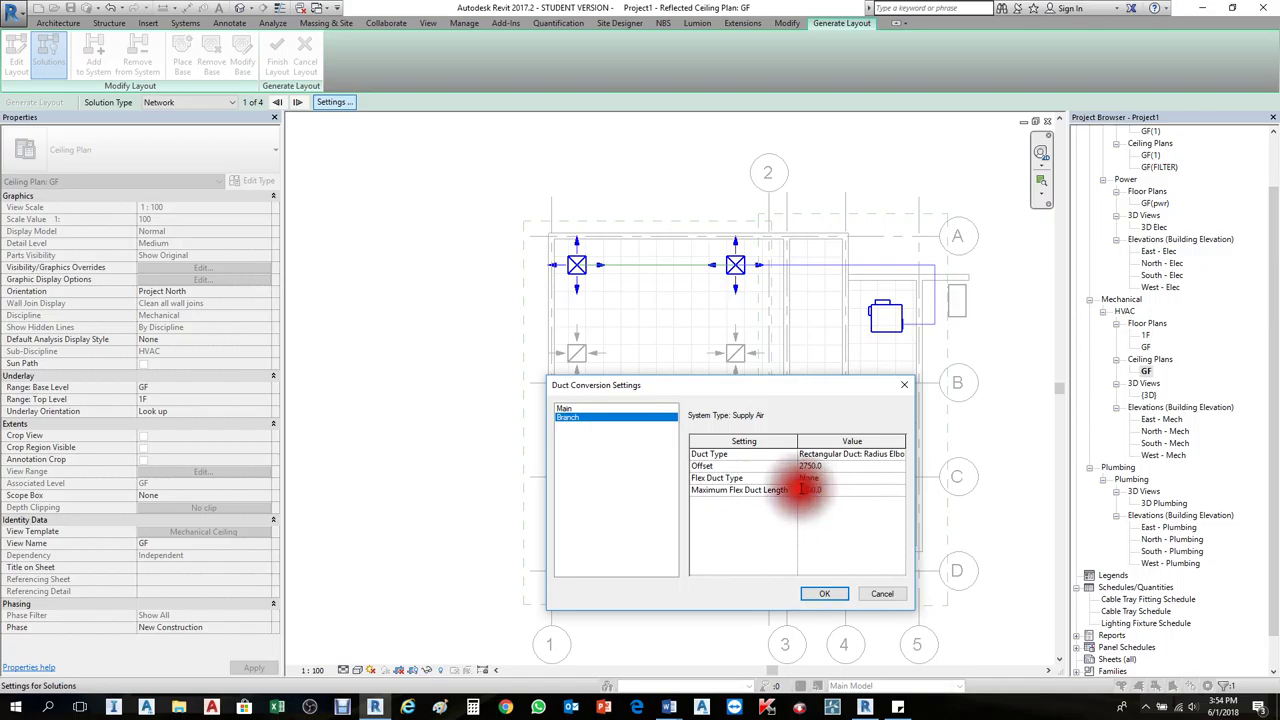
{"action": "left_click", "coordinate": [825, 594]}
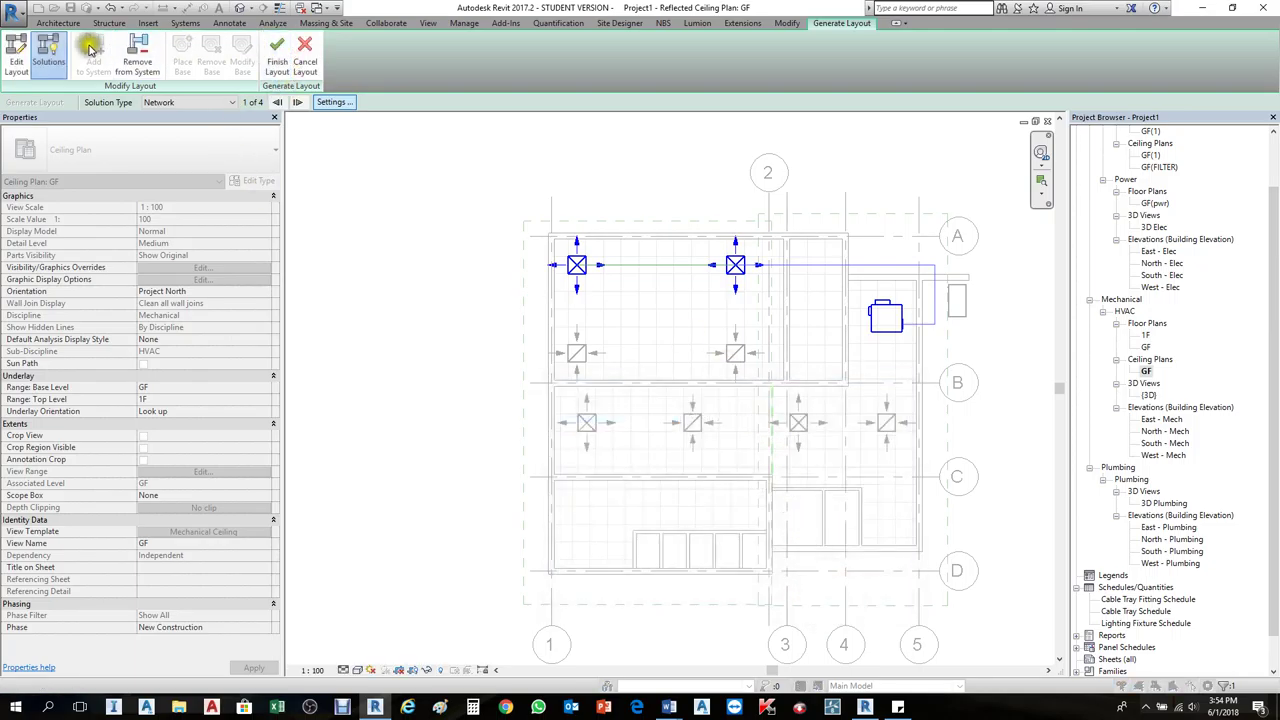
Step: Finish the layout and inspect the new rectangular duct run from the VAV unit to both top diffusers
{"action": "left_click", "coordinate": [277, 52]}
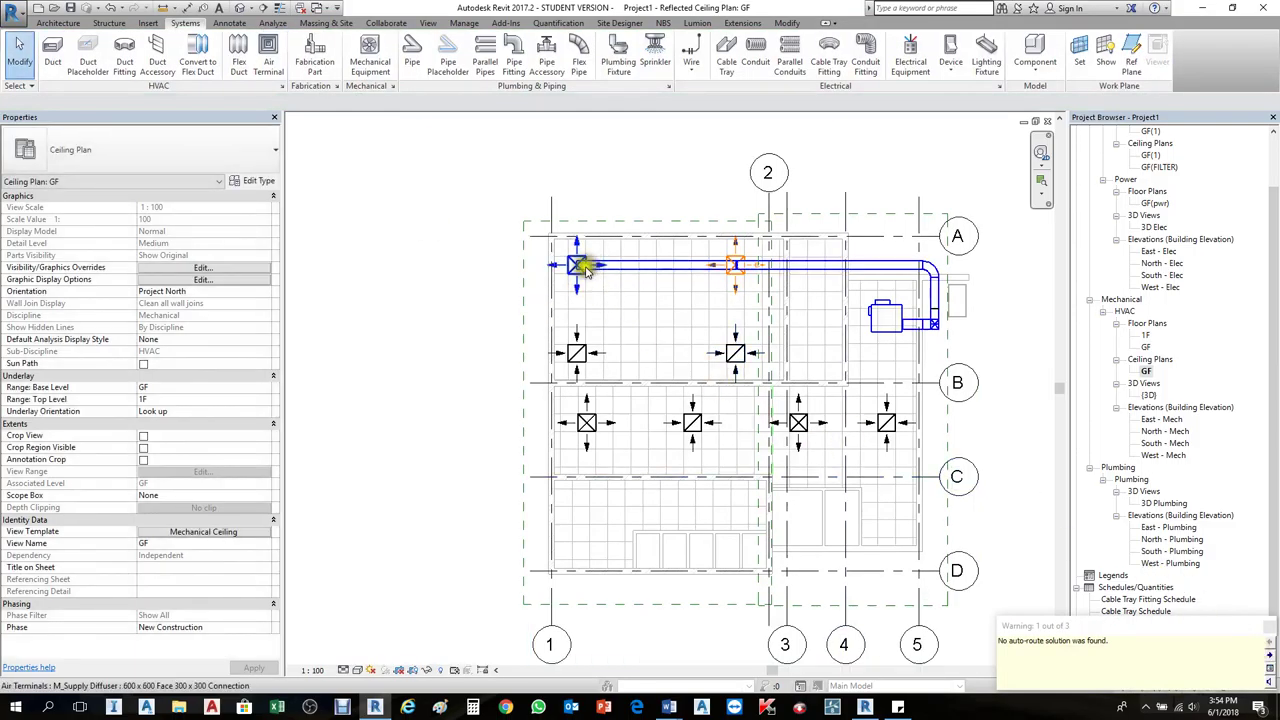
{"action": "scroll", "coordinate": [733, 262], "scroll_direction": "up", "scroll_amount": 4}
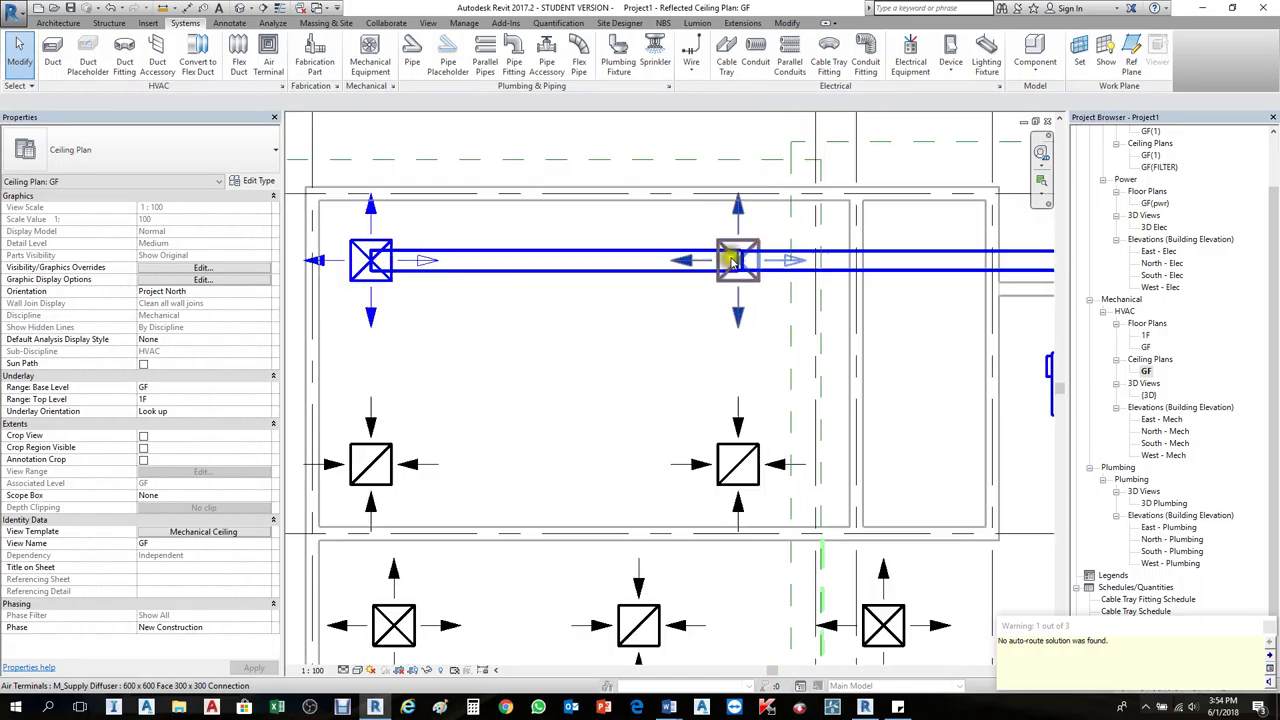
{"action": "scroll", "coordinate": [733, 262], "scroll_direction": "up", "scroll_amount": 2}
{"action": "scroll", "coordinate": [716, 256], "scroll_direction": "down", "scroll_amount": 4}
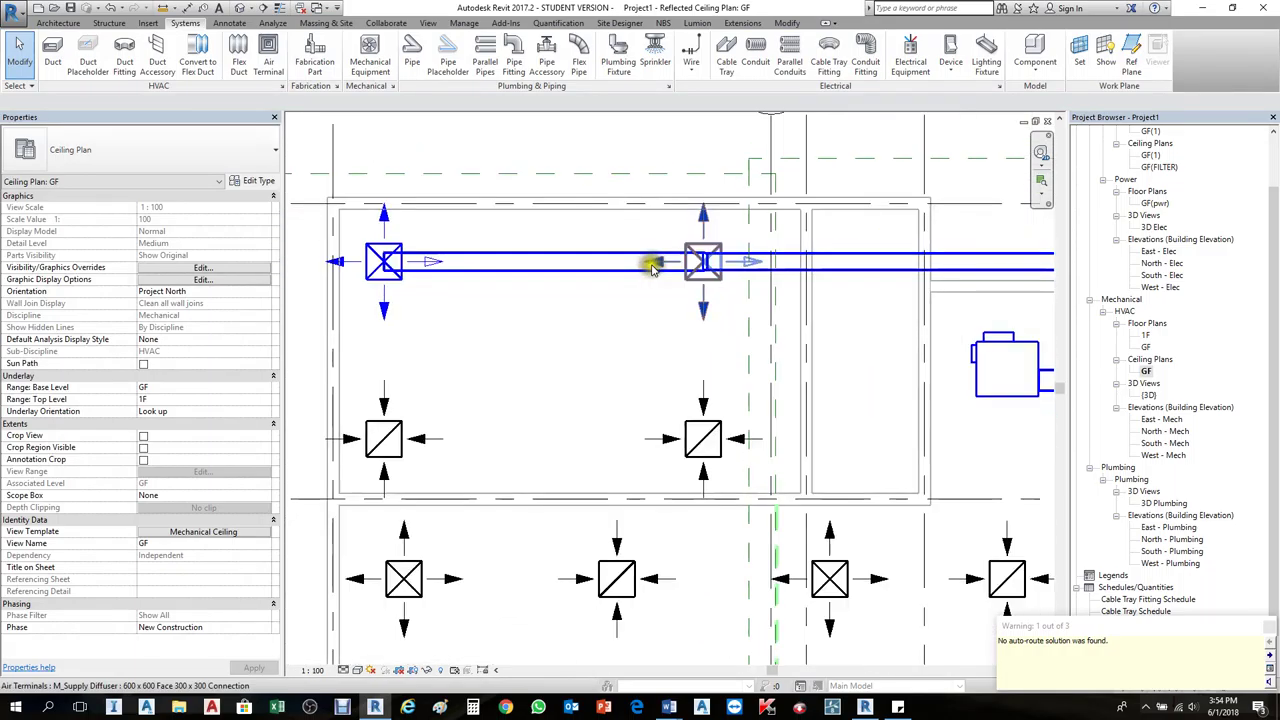
{"action": "scroll", "coordinate": [652, 268], "scroll_direction": "down", "scroll_amount": 3}
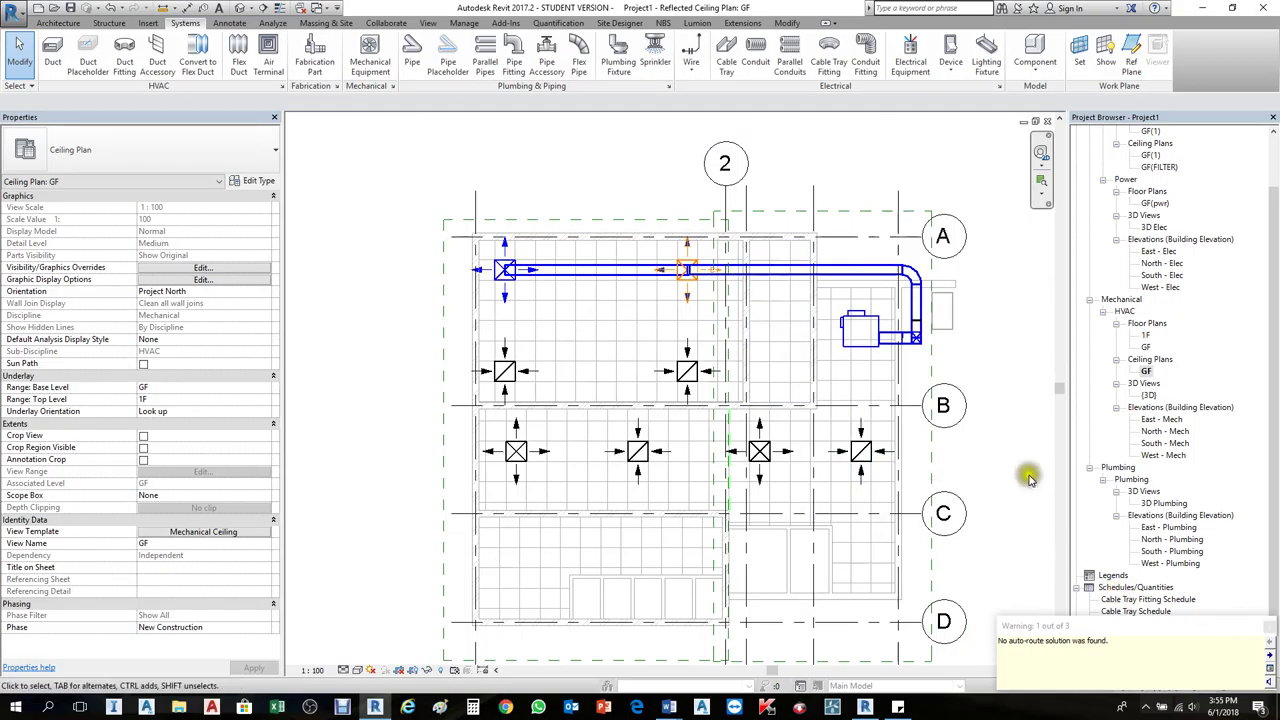
{"action": "scroll", "coordinate": [920, 353], "scroll_direction": "up", "scroll_amount": 5}
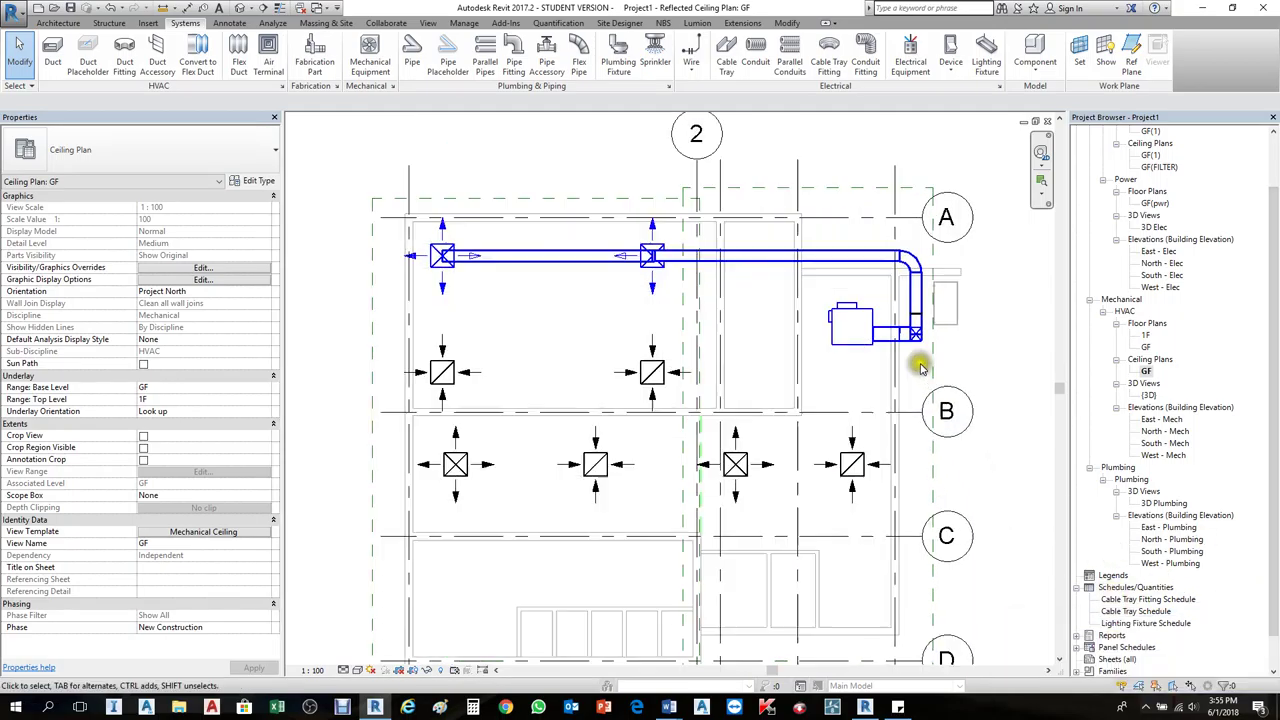
{"action": "scroll", "coordinate": [906, 316], "scroll_direction": "down", "scroll_amount": 3}
{"action": "scroll", "coordinate": [908, 316], "scroll_direction": "up", "scroll_amount": 2}
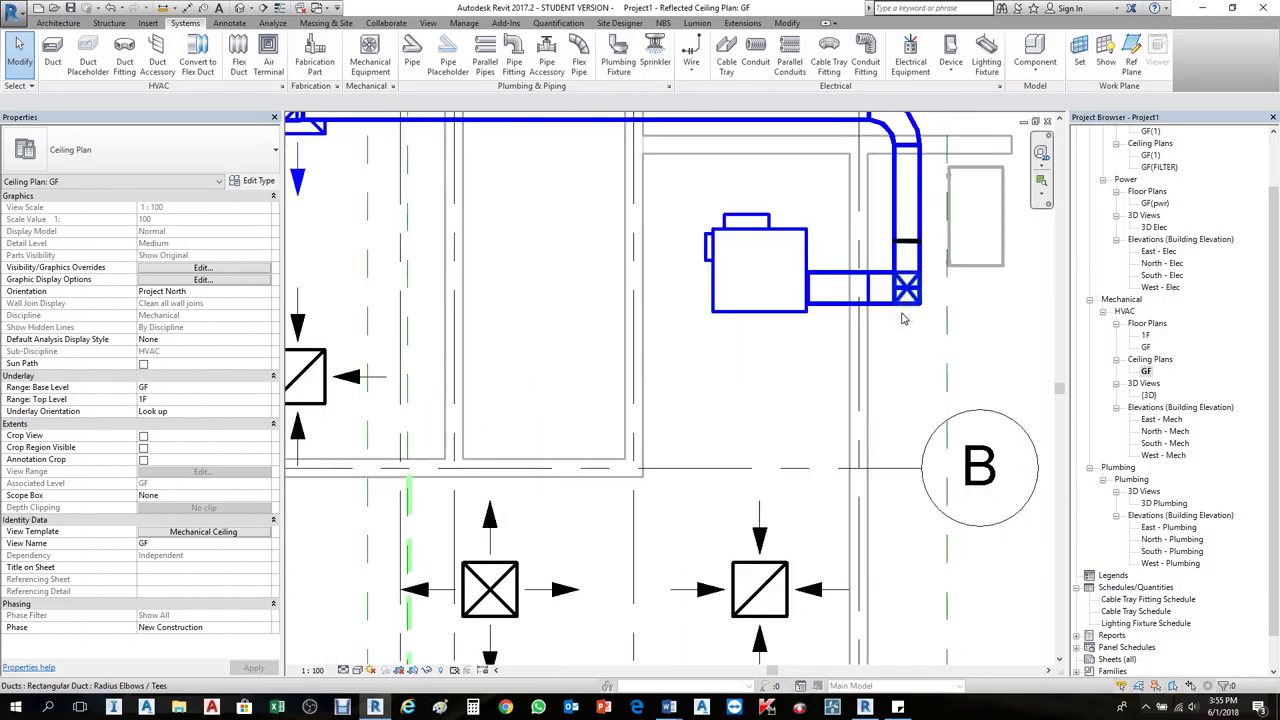
{"action": "scroll", "coordinate": [908, 316], "scroll_direction": "down", "scroll_amount": 5}
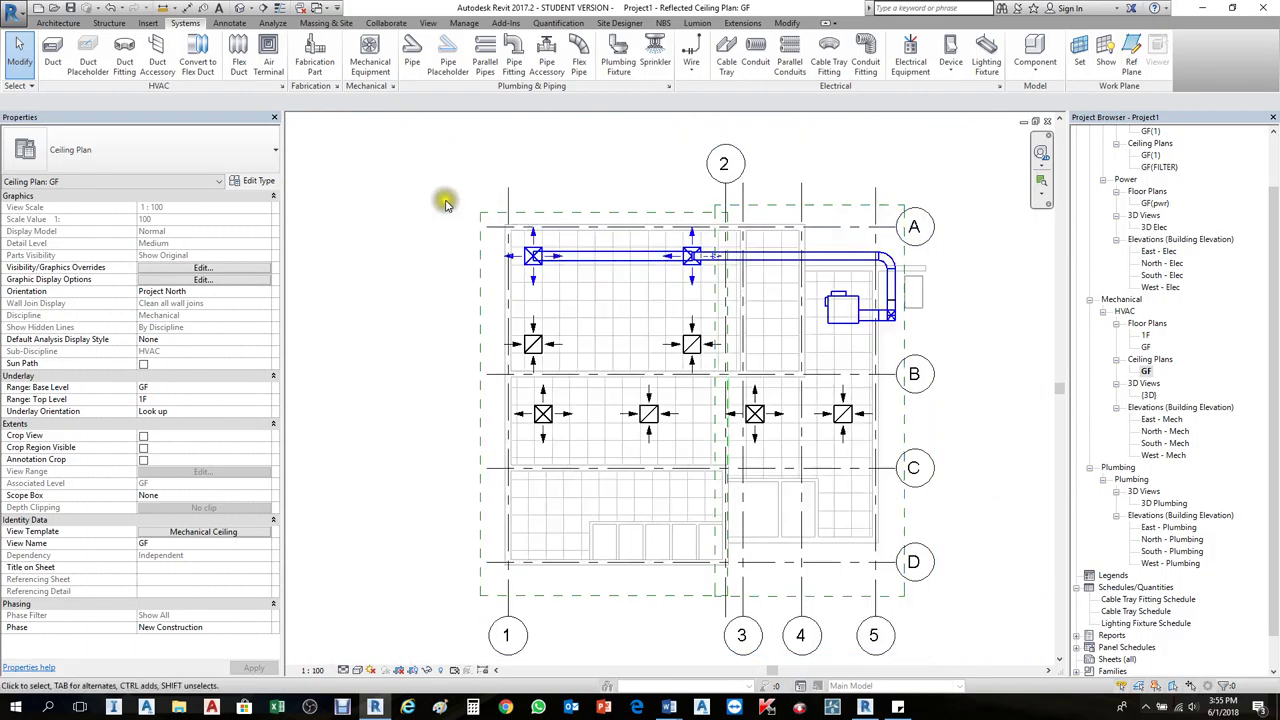
Step: Window-select the new duct run and VAV unit and open a section-boxed 3D view of them
{"action": "left_click", "coordinate": [837, 300]}
{"action": "left_click_drag", "start_coordinate": [837, 300], "coordinate": [928, 324]}
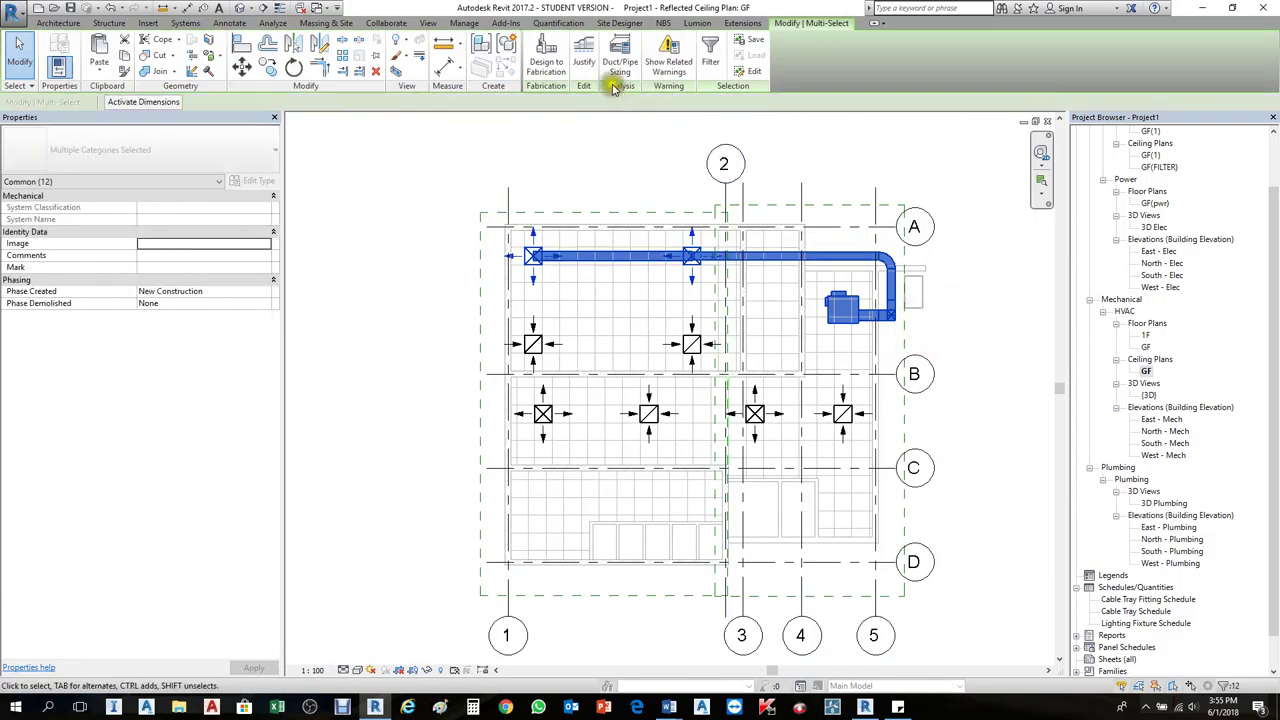
{"action": "left_click", "coordinate": [396, 70]}
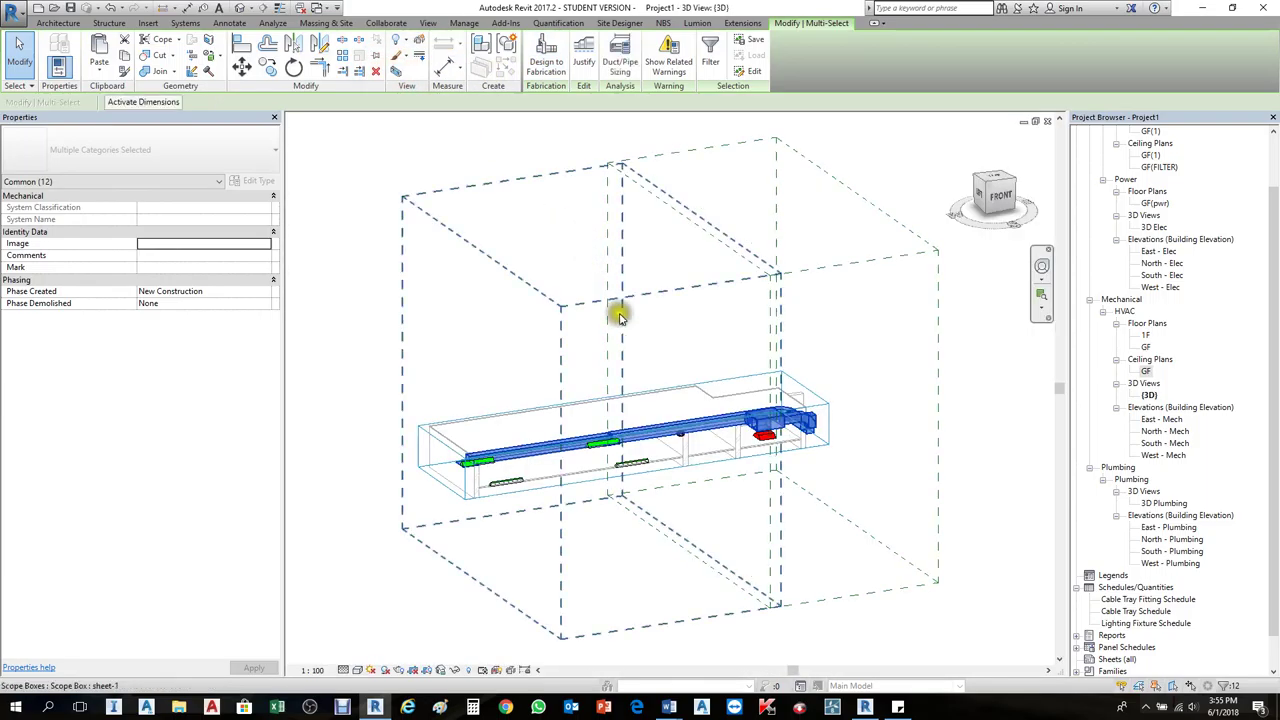
{"action": "middle_click_drag", "start_coordinate": [570, 494], "coordinate": [600, 529], "text": "shift"}
{"action": "key", "text": "Escape"}
Step: Orbit and zoom the 3D view around the duct elbow and along the whole duct run
{"action": "scroll", "coordinate": [676, 490], "scroll_direction": "down", "scroll_amount": 5}
{"action": "scroll", "coordinate": [749, 517], "scroll_direction": "up", "scroll_amount": 3}
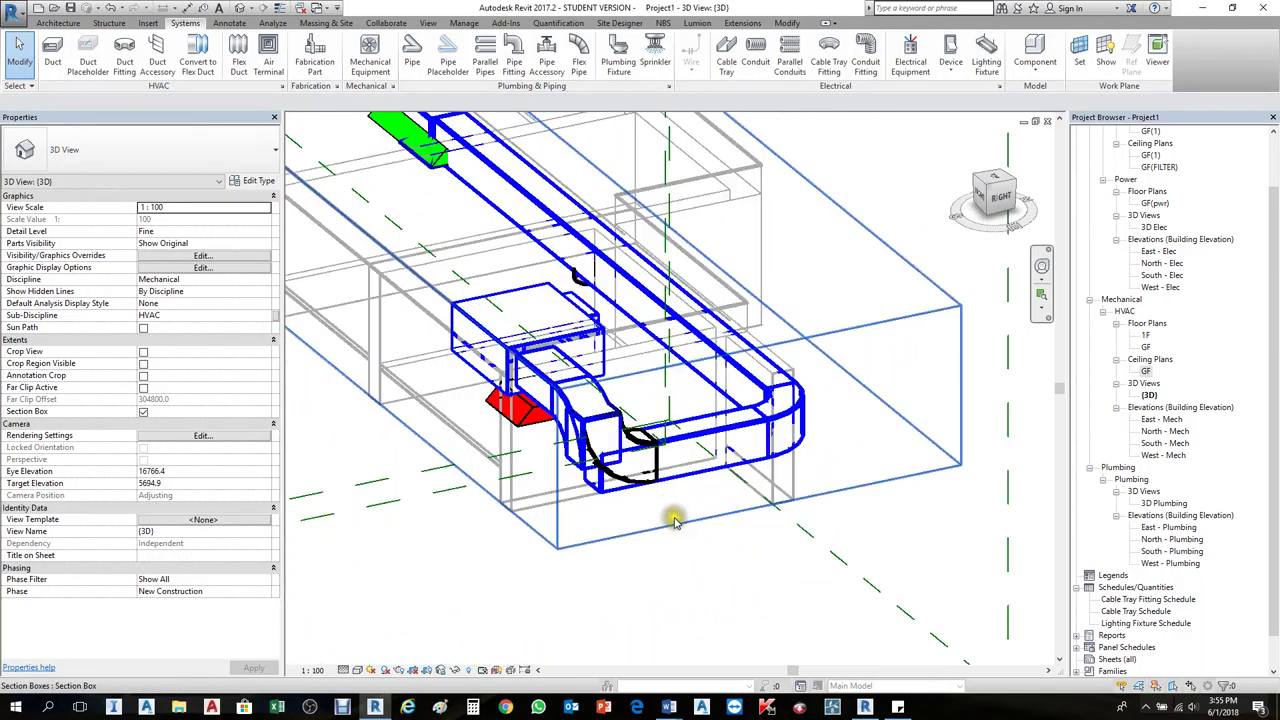
{"action": "scroll", "coordinate": [593, 480], "scroll_direction": "up", "scroll_amount": 2}
{"action": "middle_click_drag", "start_coordinate": [593, 480], "coordinate": [438, 313], "text": "shift"}
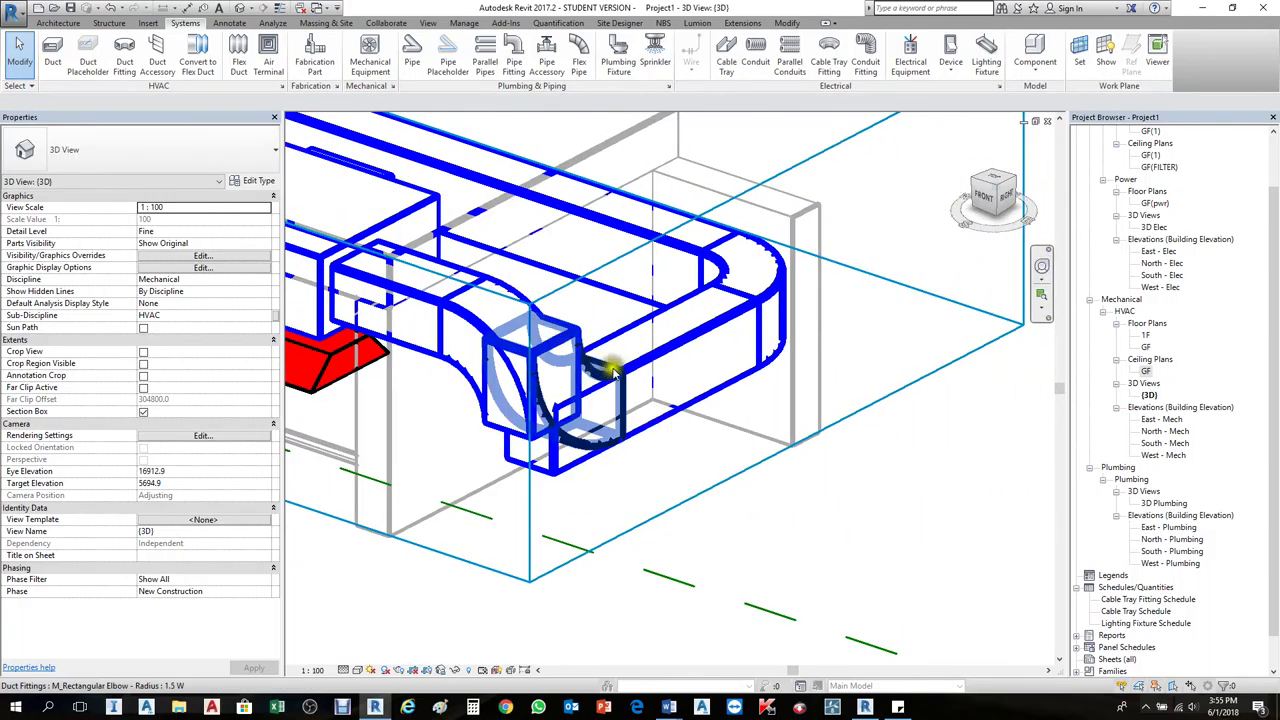
{"action": "scroll", "coordinate": [735, 318], "scroll_direction": "down", "scroll_amount": 3}
{"action": "scroll", "coordinate": [925, 525], "scroll_direction": "down", "scroll_amount": 3}
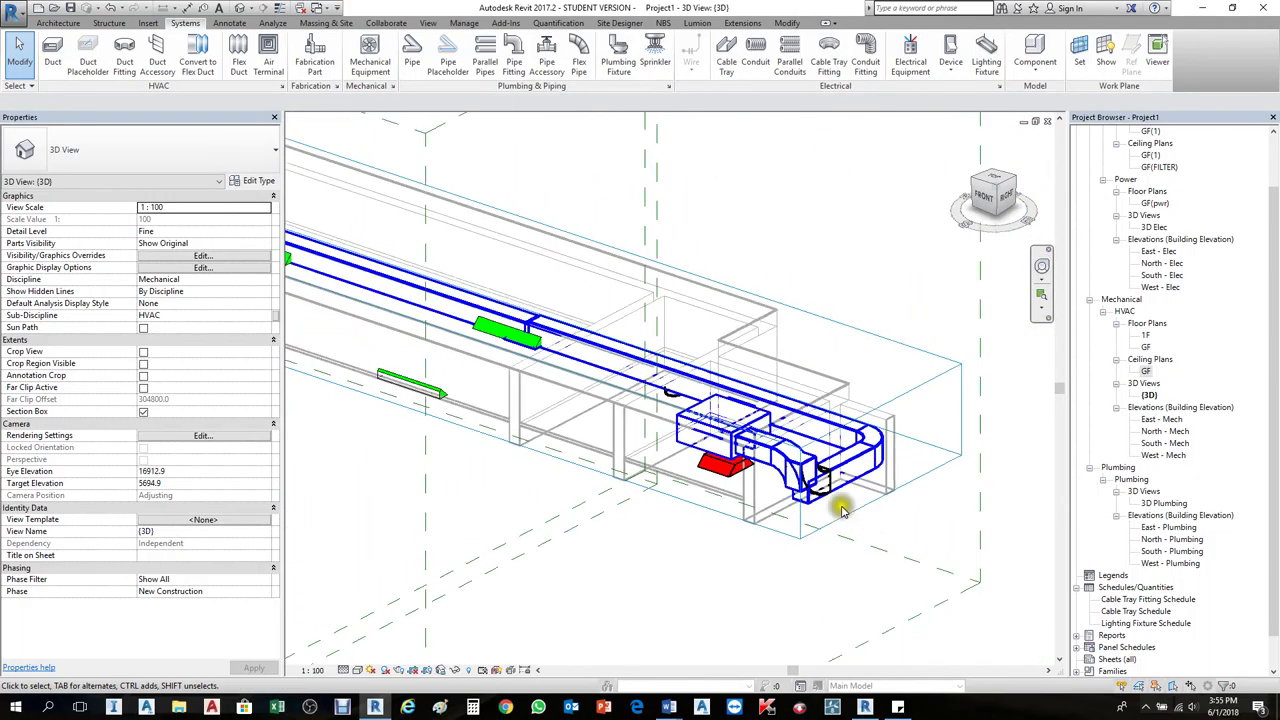
{"action": "middle_click_drag", "start_coordinate": [618, 404], "coordinate": [817, 366], "text": "shift"}
{"action": "scroll", "coordinate": [729, 371], "scroll_direction": "down", "scroll_amount": 3}
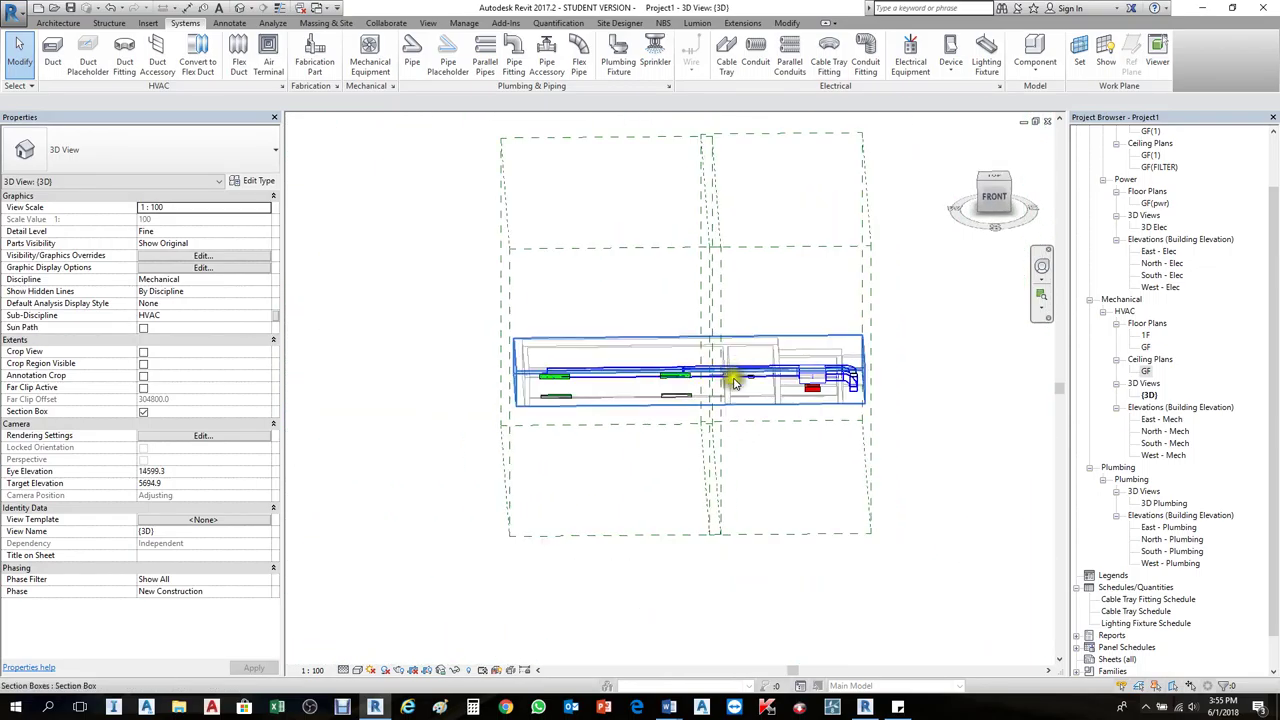
Step: Select the section box, view the wall, ducts and diffusers from the left, and select a supply diffuser
{"action": "left_click", "coordinate": [657, 405]}
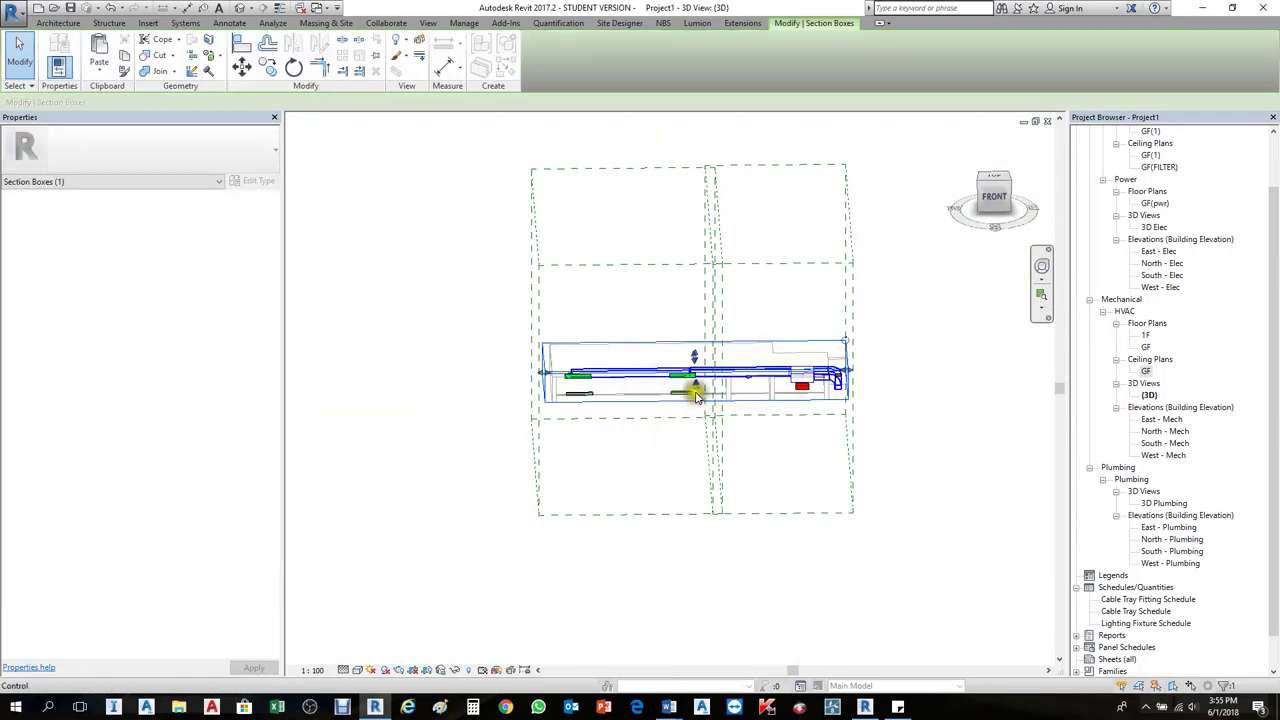
{"action": "scroll", "coordinate": [675, 410], "scroll_direction": "up", "scroll_amount": 2}
{"action": "scroll", "coordinate": [697, 491], "scroll_direction": "up", "scroll_amount": 2}
{"action": "middle_click_drag", "start_coordinate": [697, 491], "coordinate": [920, 451], "text": "shift"}
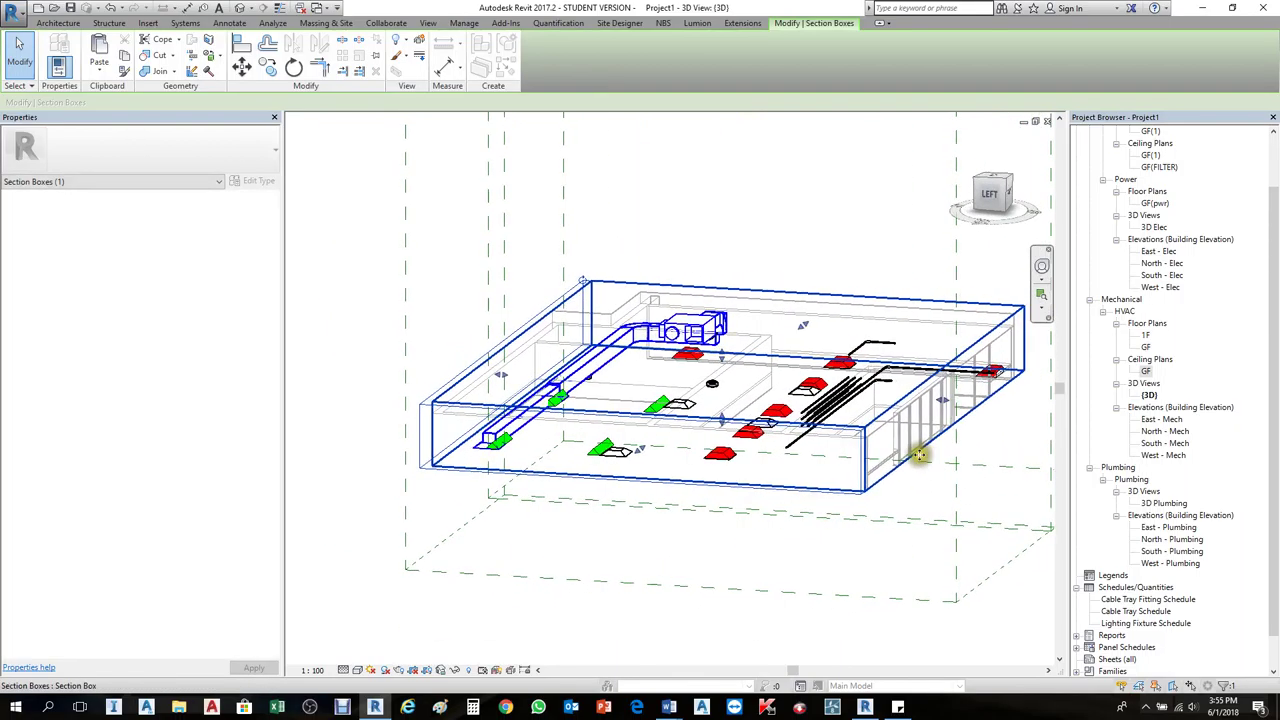
{"action": "scroll", "coordinate": [443, 449], "scroll_direction": "up", "scroll_amount": 3}
{"action": "scroll", "coordinate": [578, 505], "scroll_direction": "up", "scroll_amount": 2}
{"action": "middle_click_drag", "start_coordinate": [730, 497], "coordinate": [549, 386], "text": "shift"}
{"action": "left_click", "coordinate": [549, 386]}
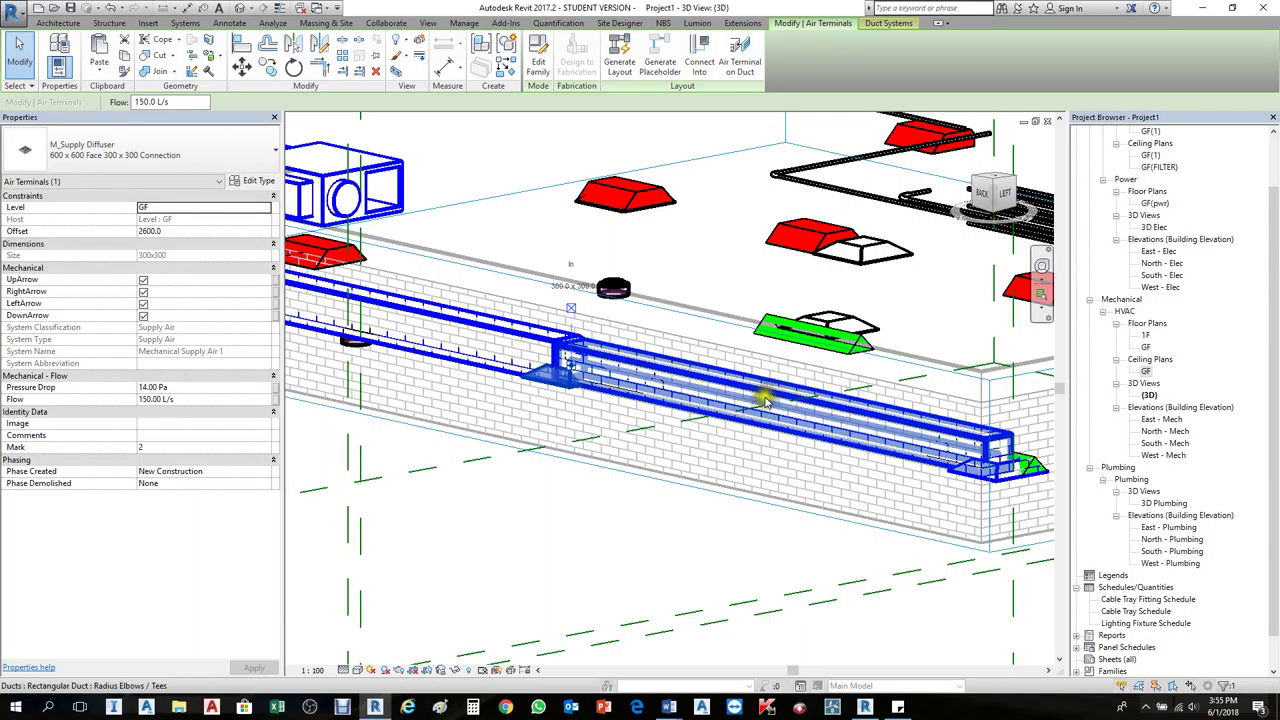
Step: Return to the GF ceiling plan and check the short duct at the VAV unit
{"action": "key", "text": "ctrl+Tab"}
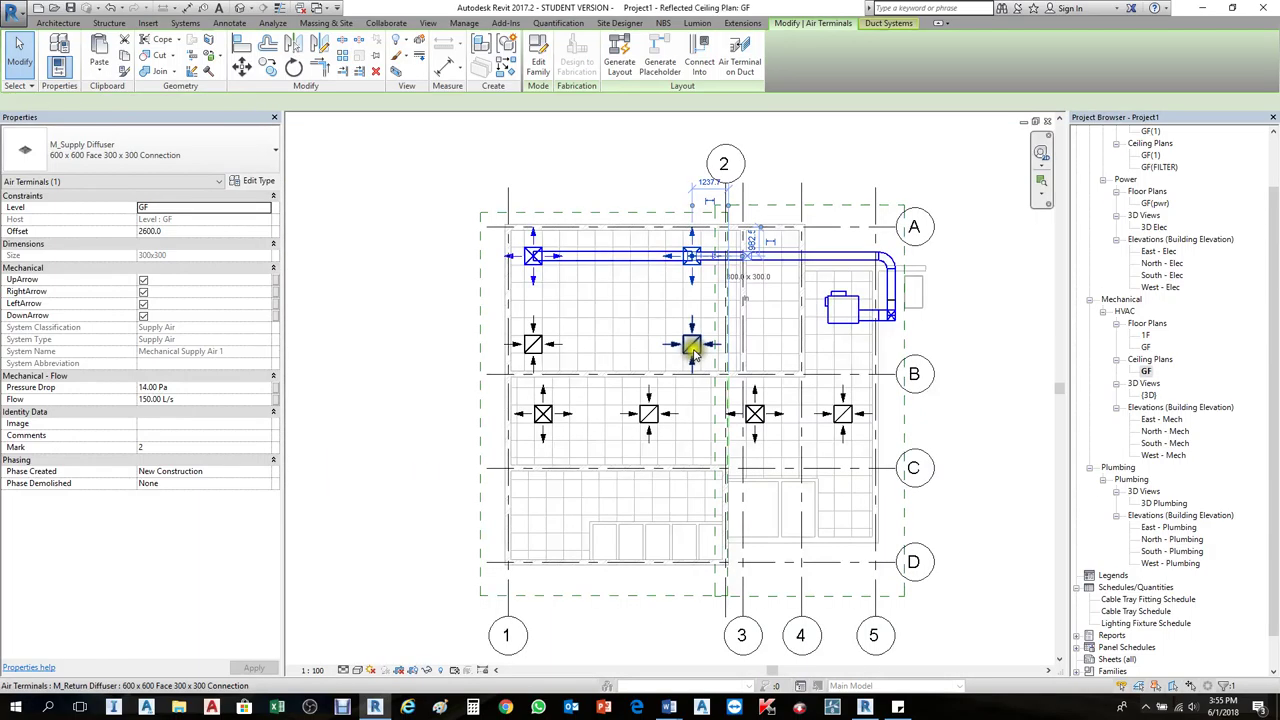
{"action": "scroll", "coordinate": [858, 330], "scroll_direction": "up", "scroll_amount": 3}
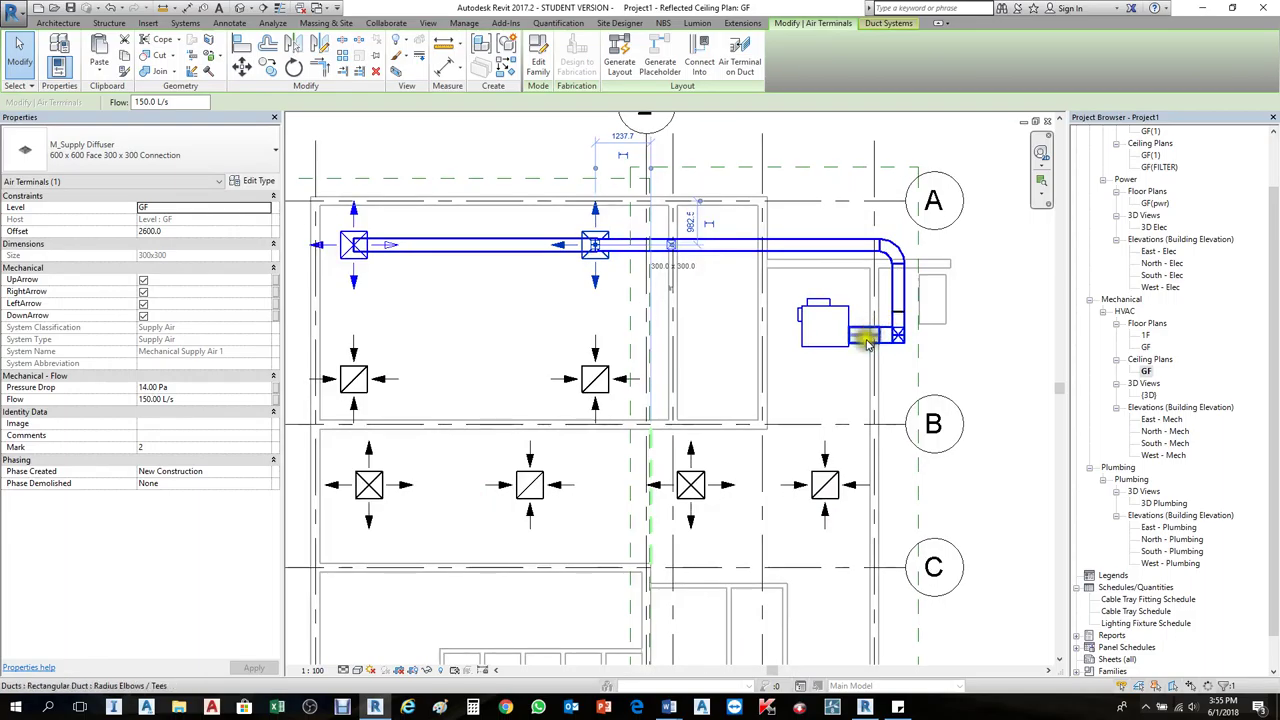
{"action": "left_click", "coordinate": [860, 343]}
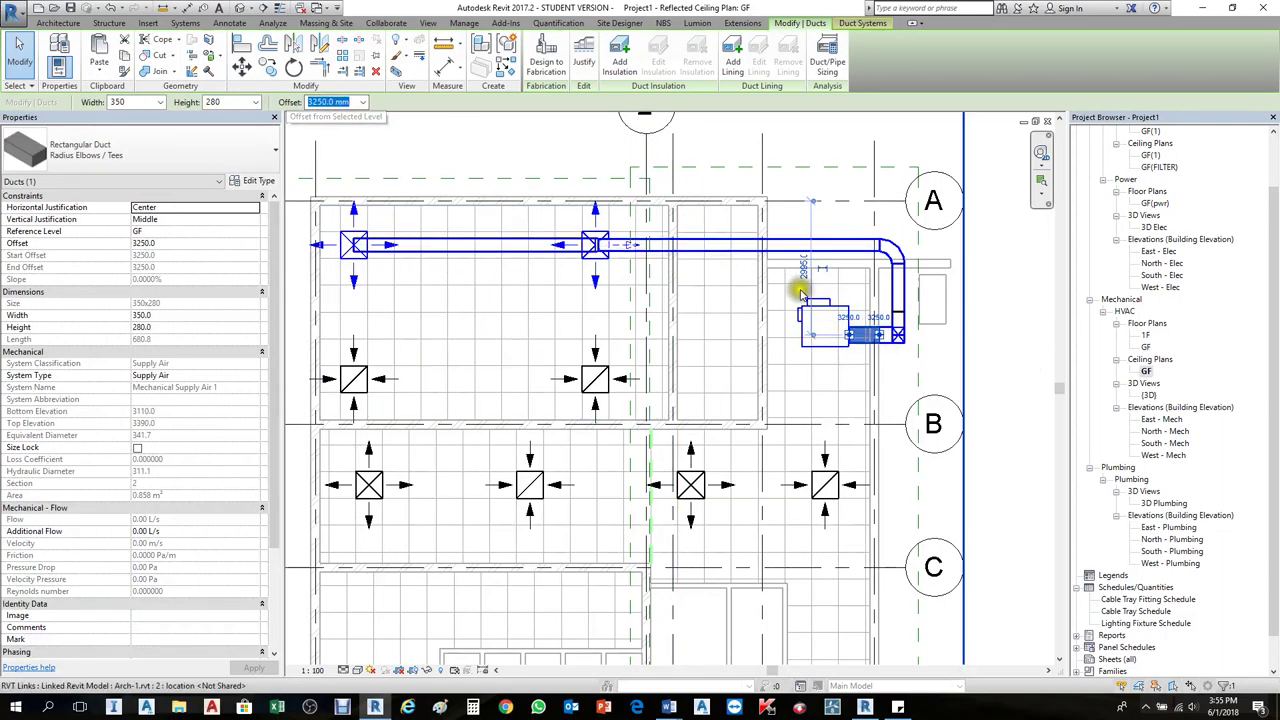
{"action": "key", "text": "Escape"}
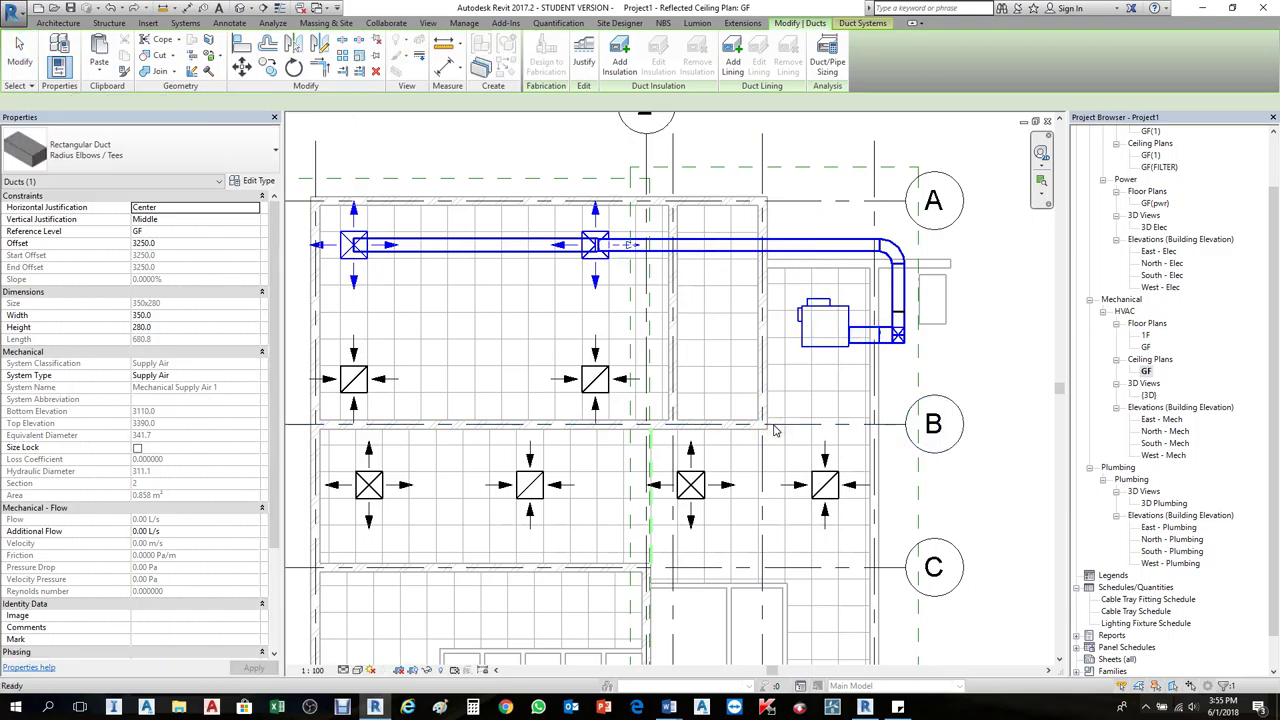
{"action": "scroll", "coordinate": [735, 410], "scroll_direction": "down", "scroll_amount": 3}
Step: Regenerate the duct layout with a Branch offset of 3250 and finish it
{"action": "left_click", "coordinate": [722, 393]}
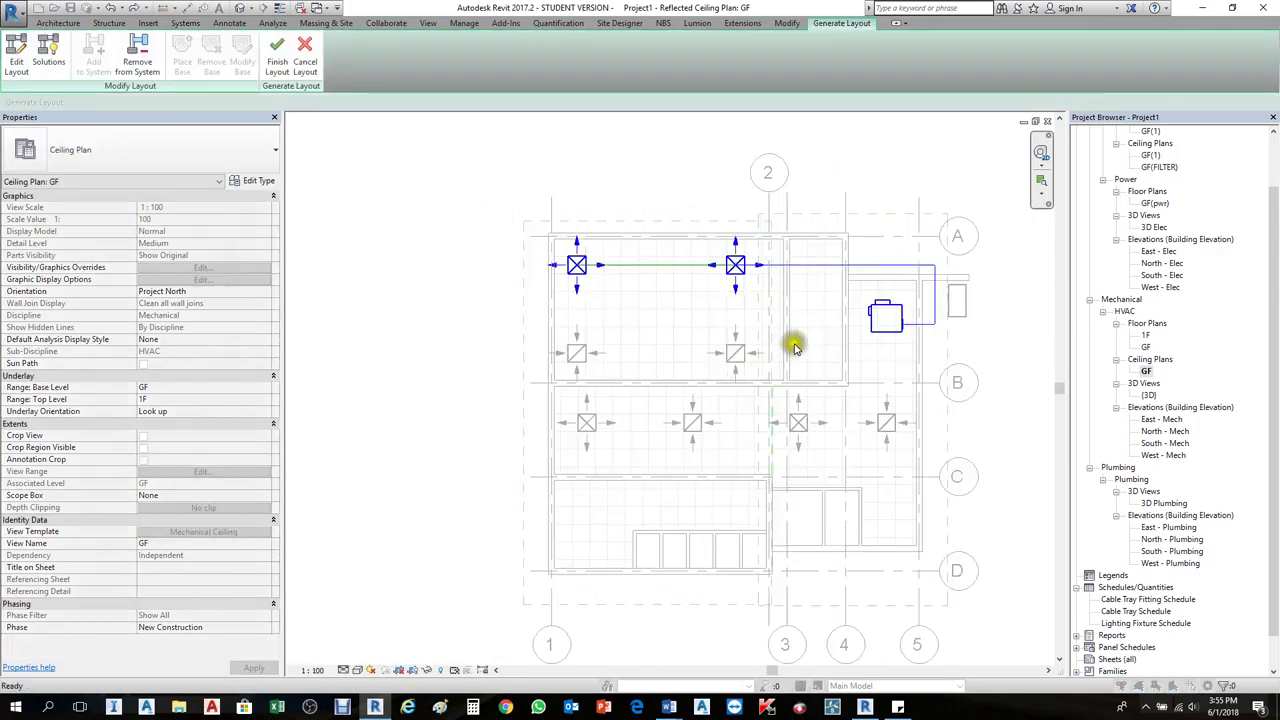
{"action": "left_click", "coordinate": [48, 55]}
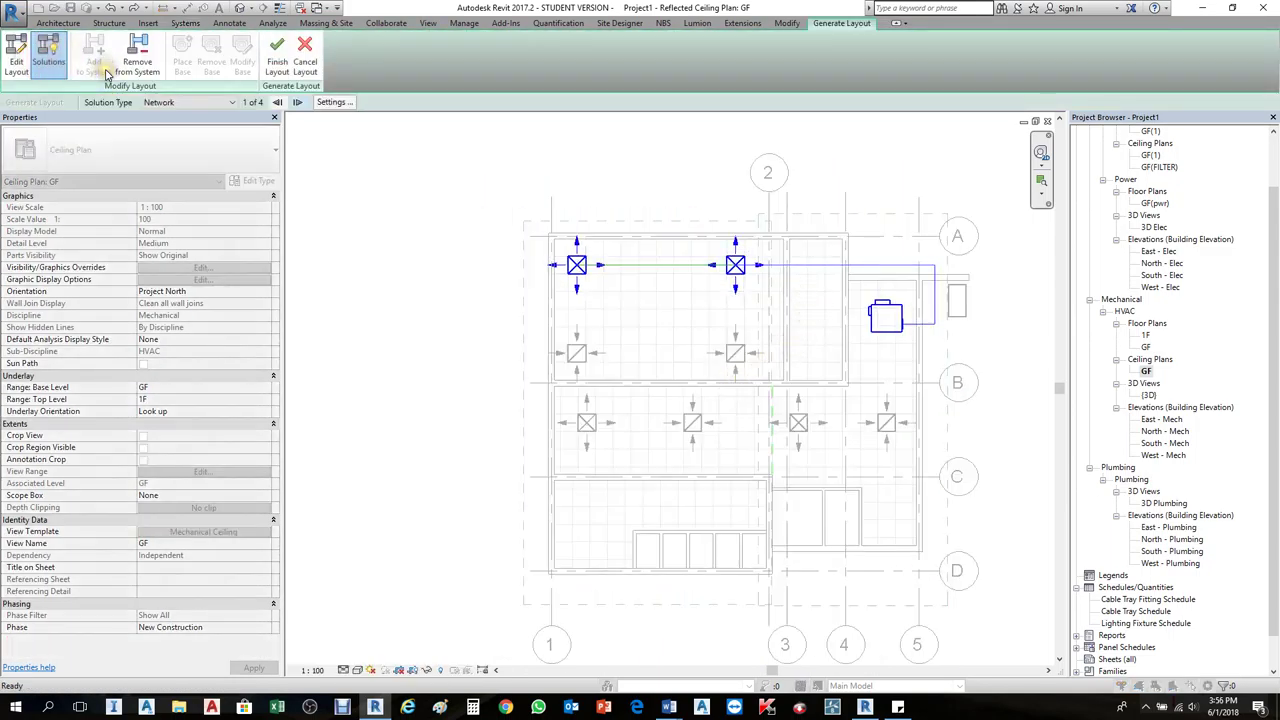
{"action": "left_click", "coordinate": [333, 104]}
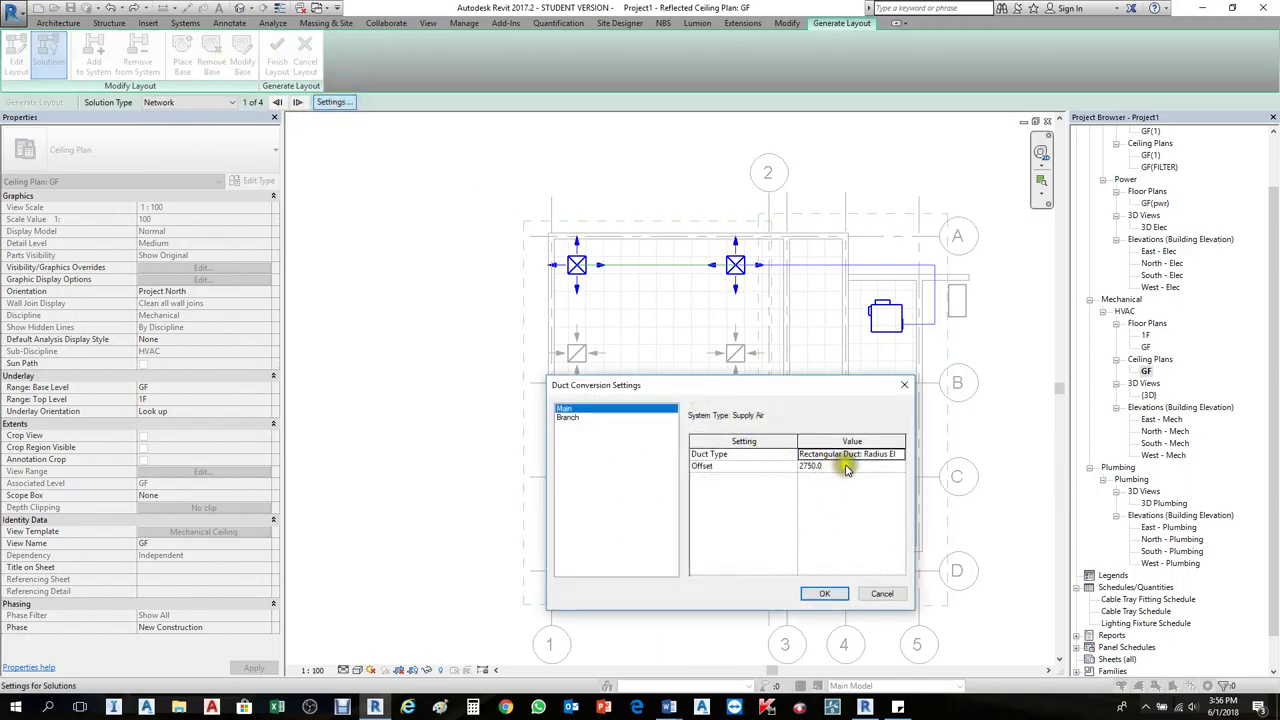
{"action": "left_click", "coordinate": [843, 470]}
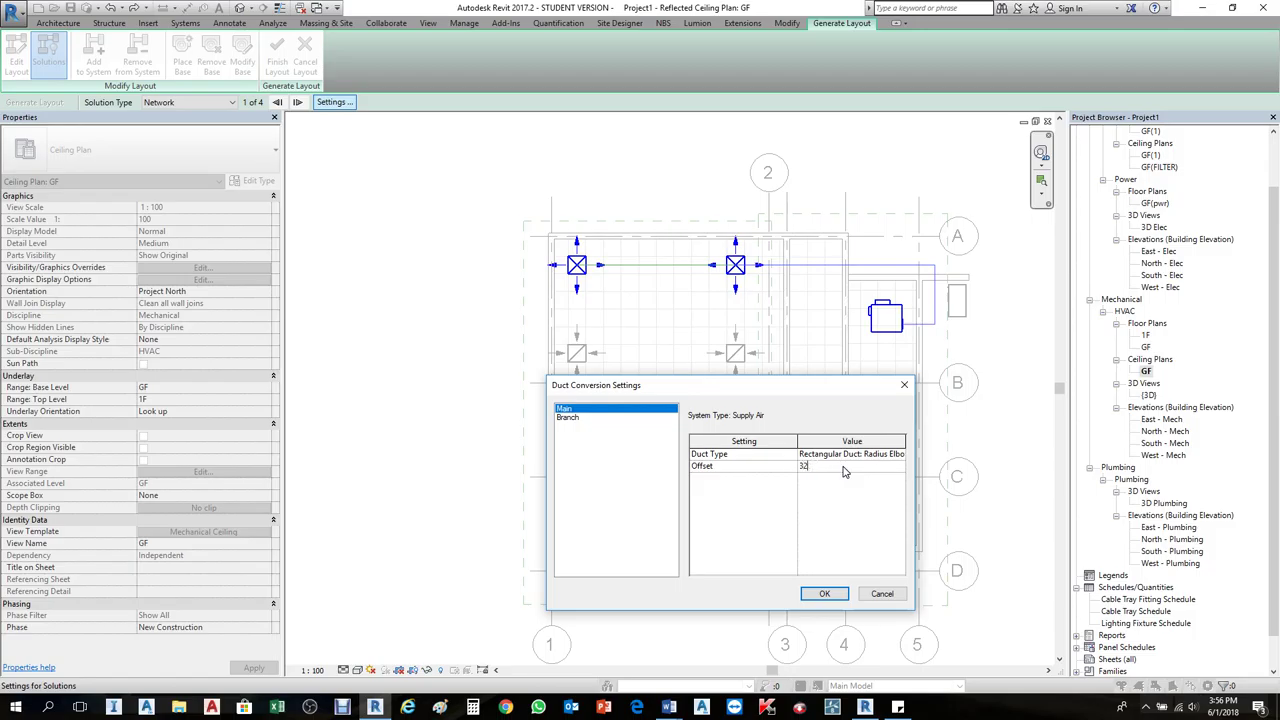
{"action": "left_click", "coordinate": [575, 418]}
{"action": "left_click", "coordinate": [834, 464]}
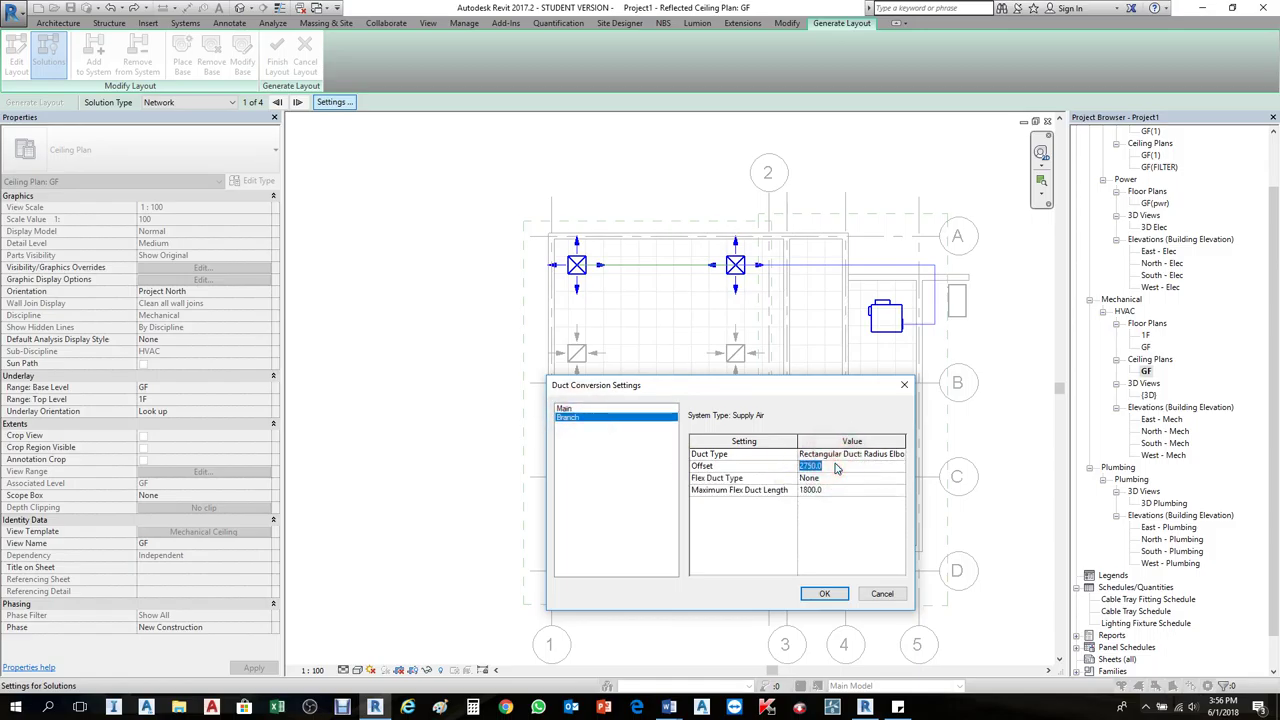
{"action": "type", "text": "3250"}
{"action": "left_click", "coordinate": [824, 593]}
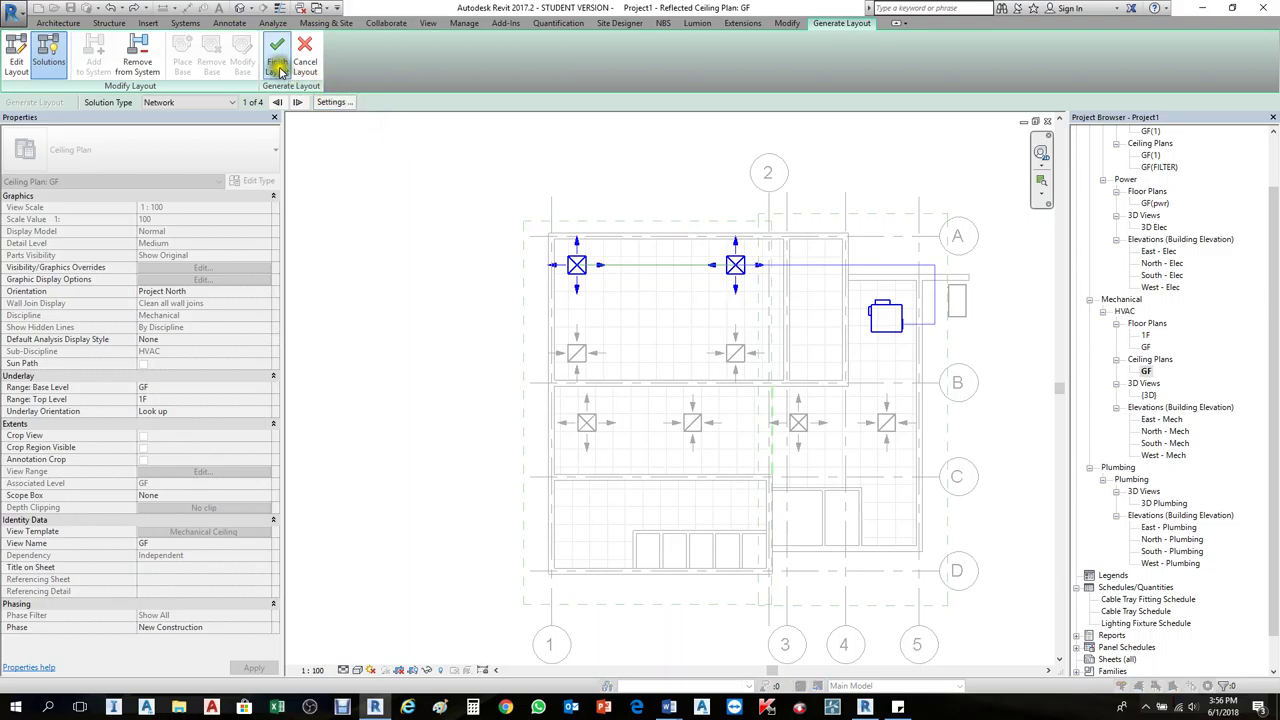
{"action": "left_click", "coordinate": [279, 70]}
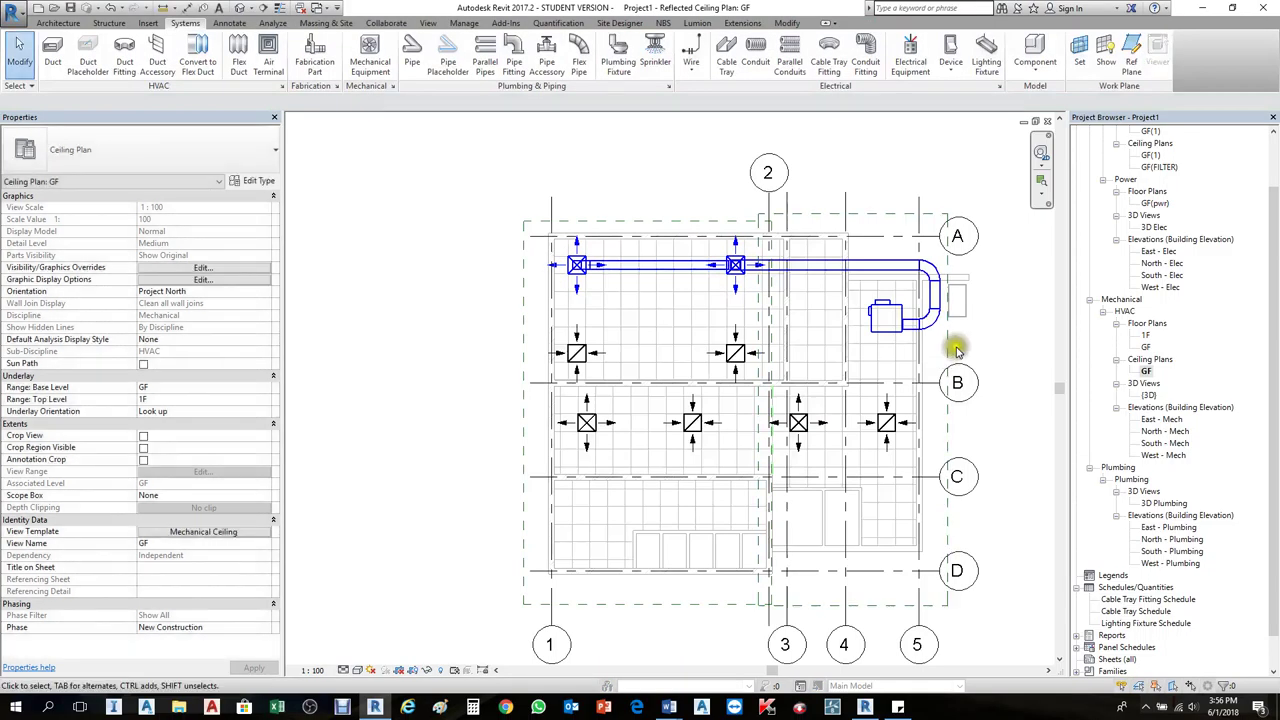
Step: Draw Section 4 lengthwise along the supply duct run near grid A, dismissing the save reminder
{"action": "scroll", "coordinate": [945, 338], "scroll_direction": "up", "scroll_amount": 2}
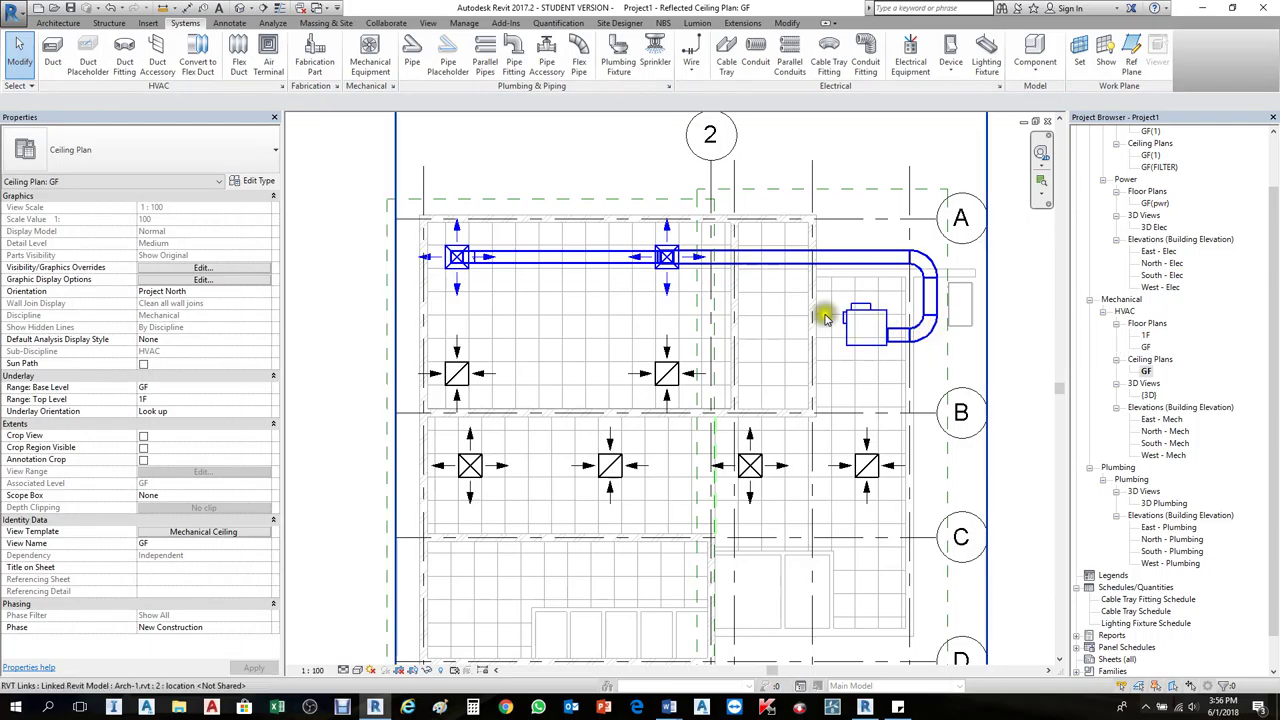
{"action": "scroll", "coordinate": [626, 319], "scroll_direction": "down", "scroll_amount": 1}
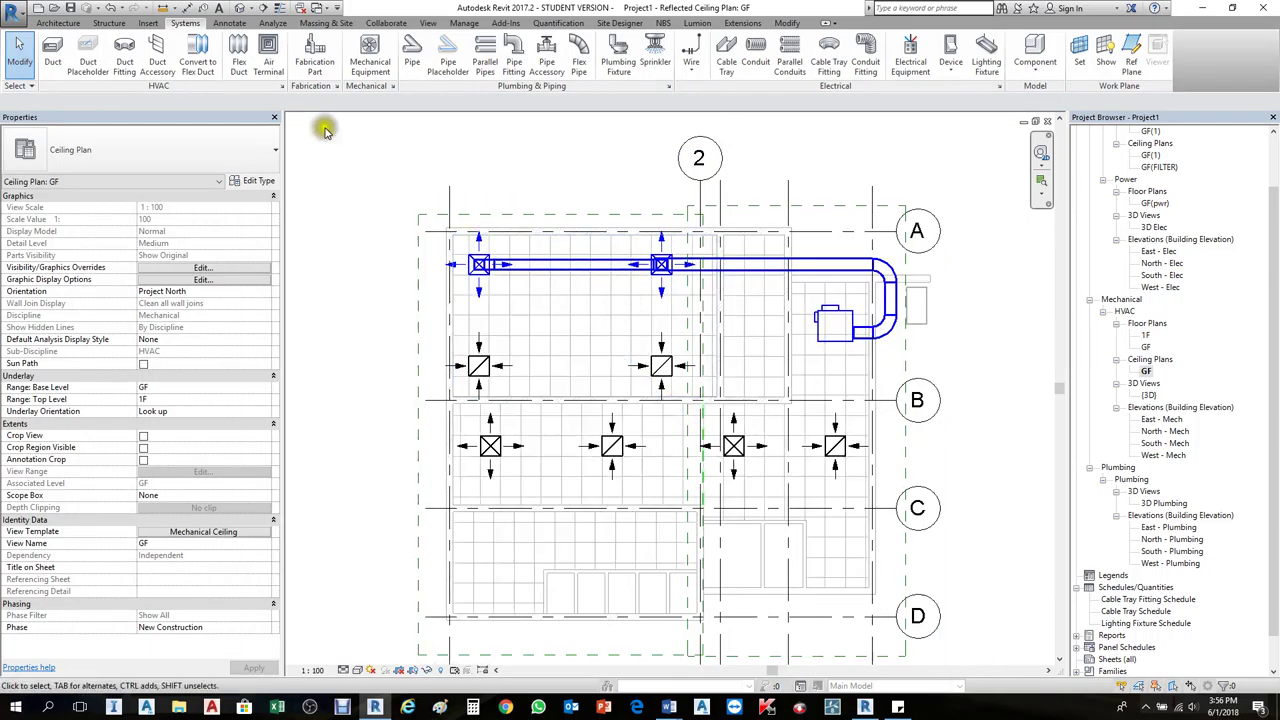
{"action": "left_click", "coordinate": [268, 14]}
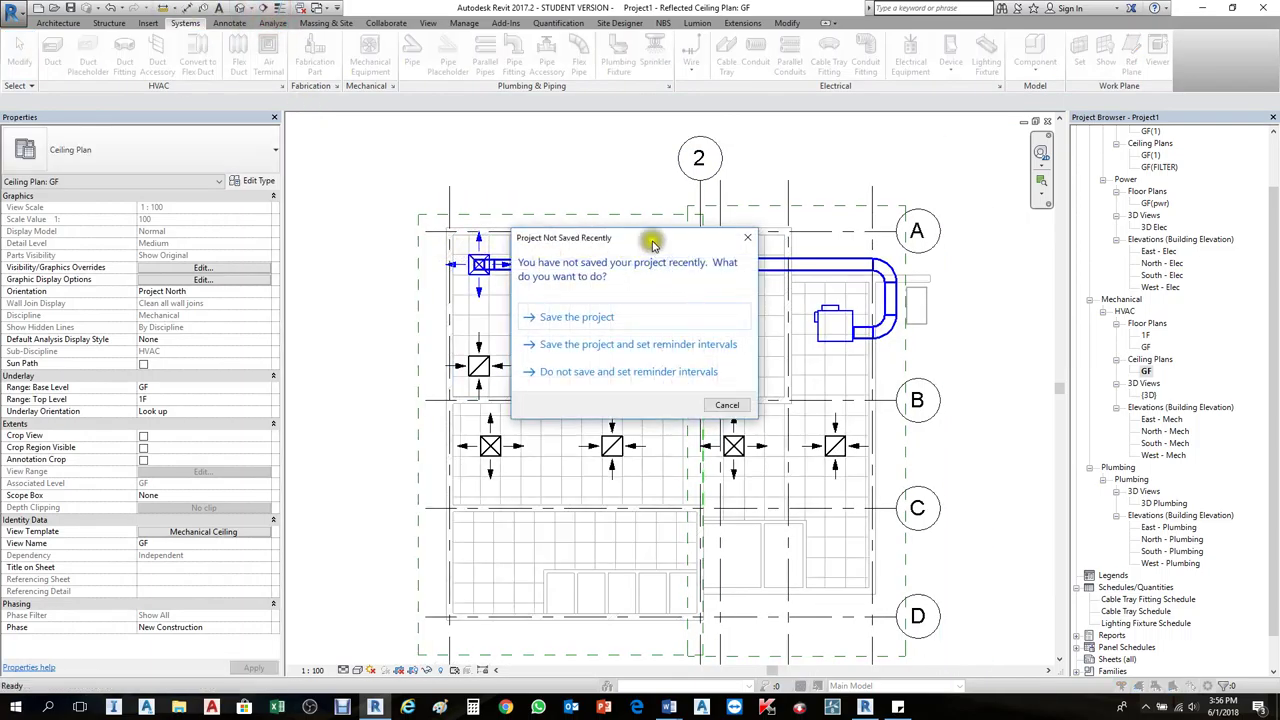
{"action": "left_click", "coordinate": [752, 238]}
{"action": "left_click", "coordinate": [440, 243]}
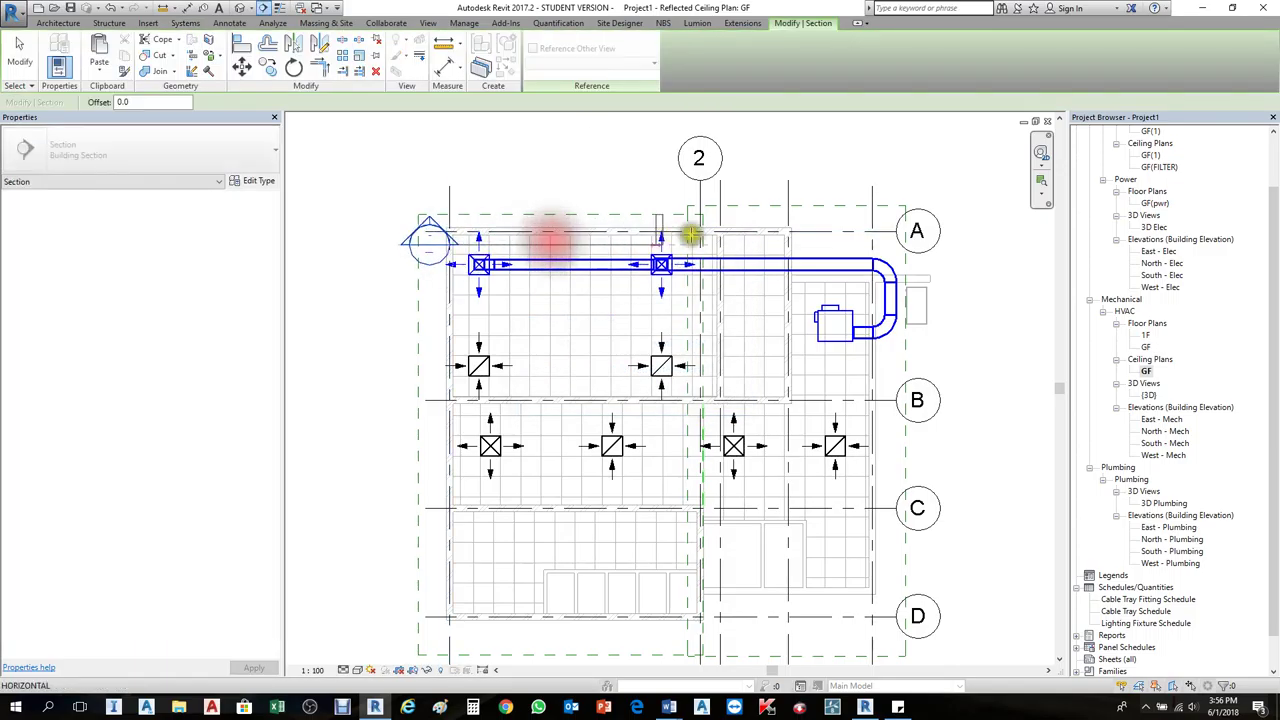
{"action": "left_click", "coordinate": [797, 246]}
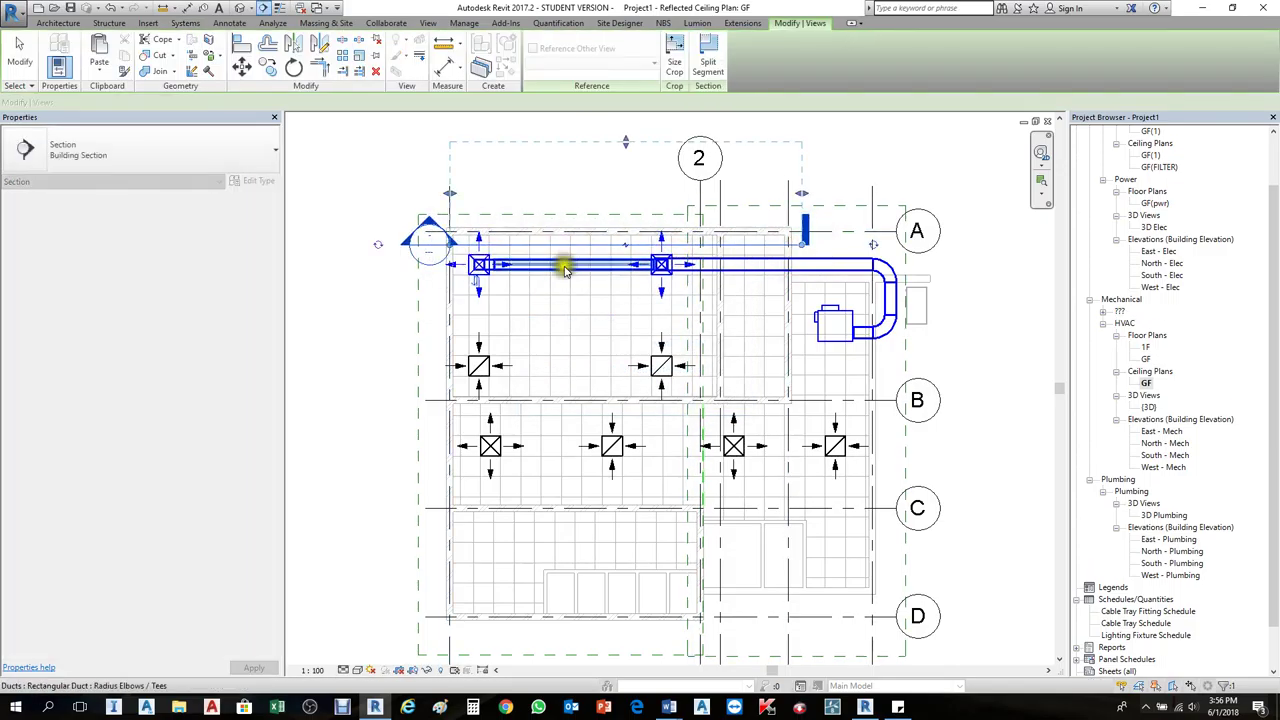
{"action": "scroll", "coordinate": [535, 277], "scroll_direction": "up", "scroll_amount": 2}
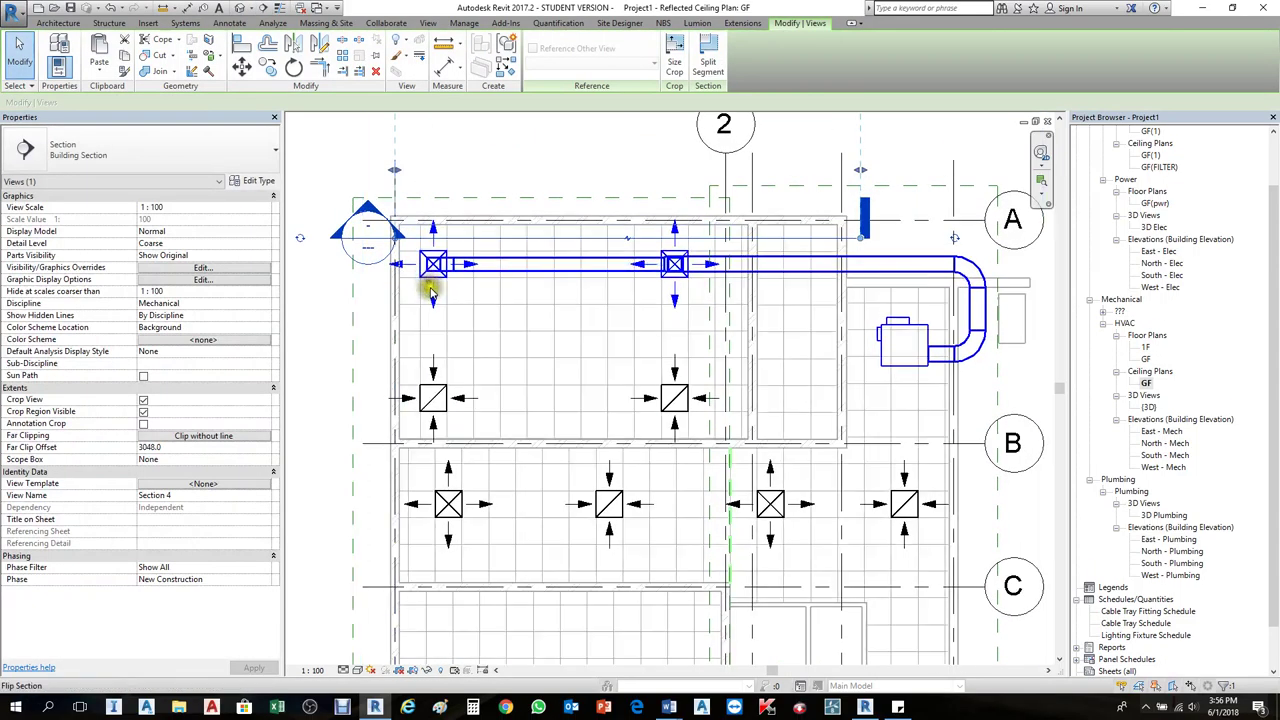
{"action": "scroll", "coordinate": [484, 272], "scroll_direction": "down", "scroll_amount": 2}
{"action": "right_click", "coordinate": [510, 242]}
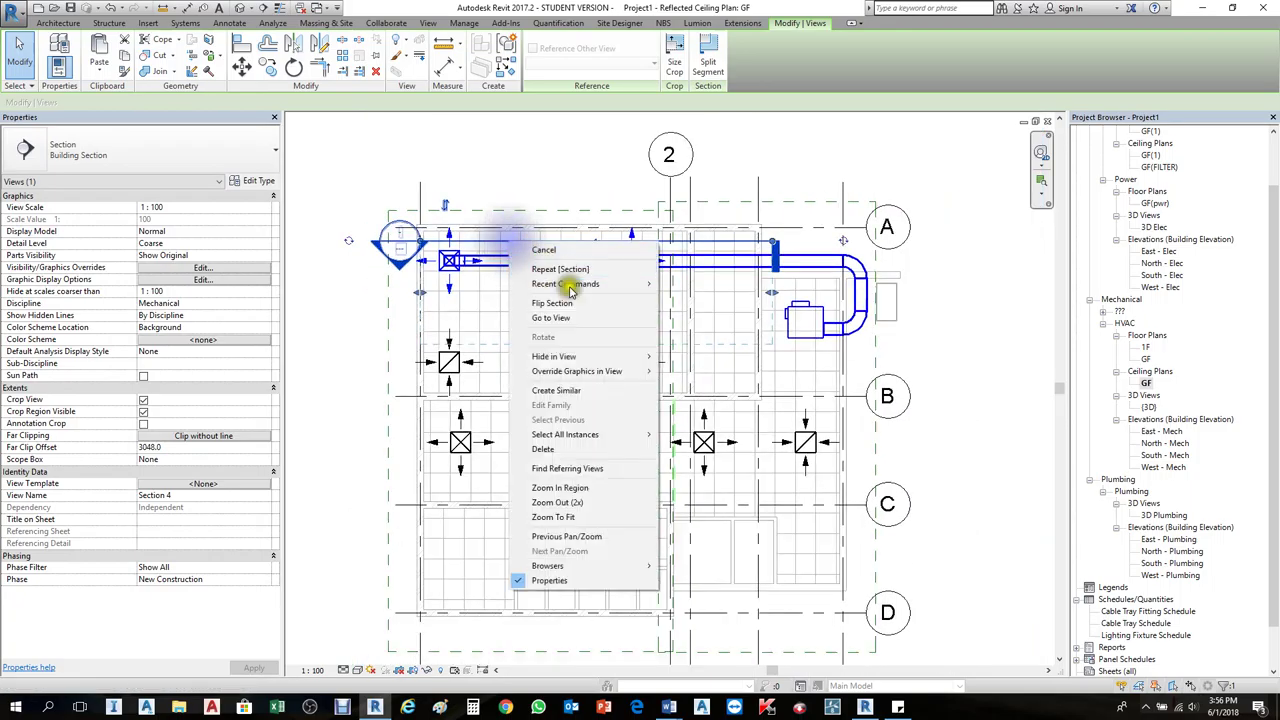
Step: Open Section 4, frame the duct and ceiling, and set its detail level to Fine
{"action": "left_click", "coordinate": [560, 317]}
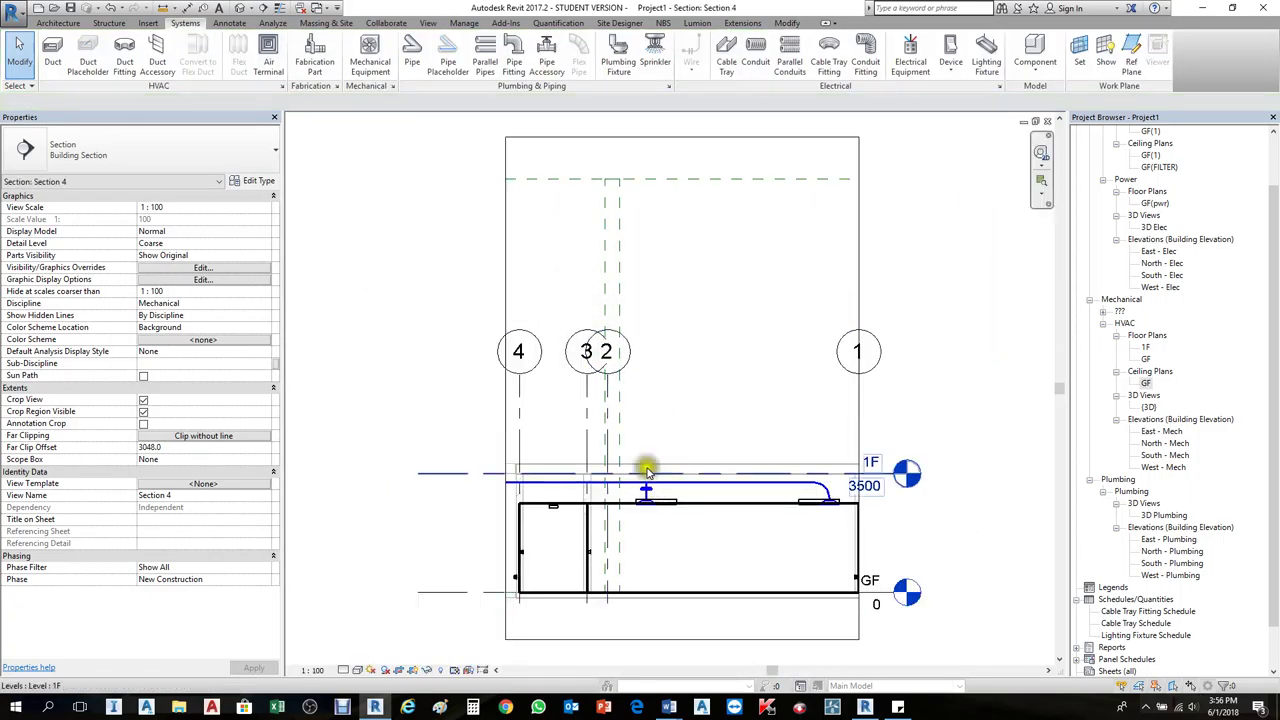
{"action": "middle_click_drag", "start_coordinate": [647, 470], "coordinate": [600, 294]}
{"action": "scroll", "coordinate": [580, 337], "scroll_direction": "up", "scroll_amount": 3}
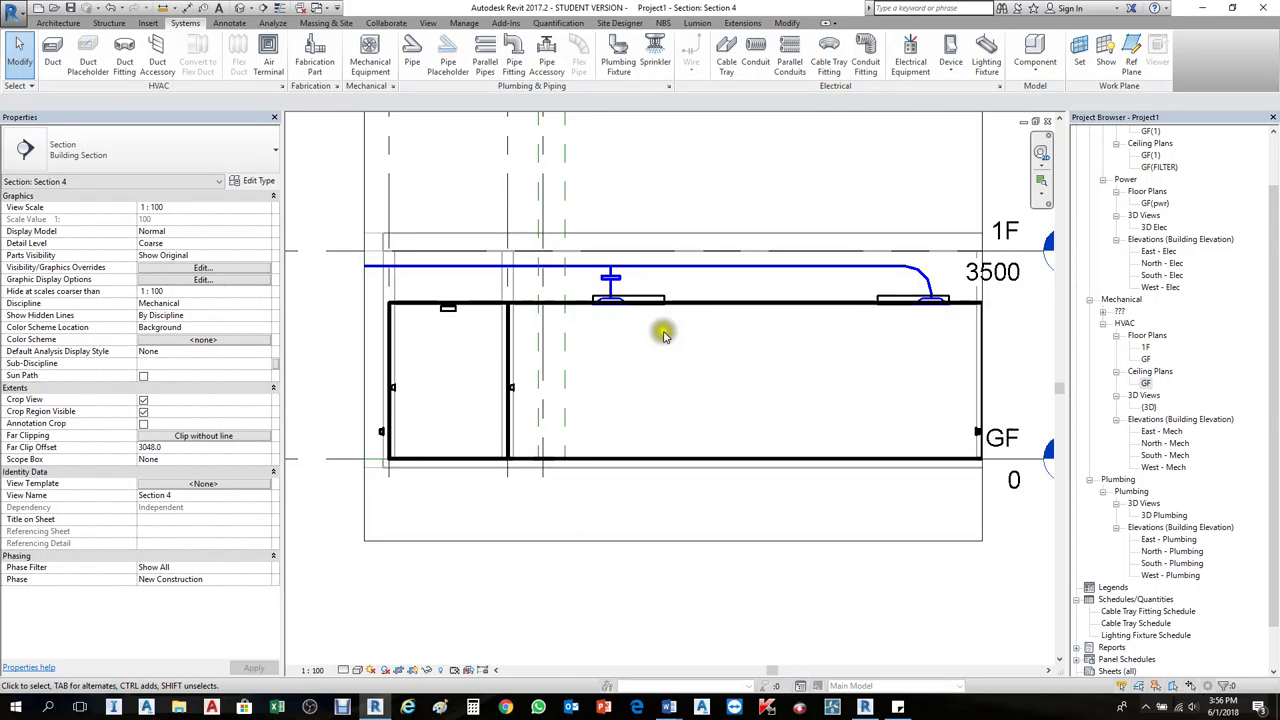
{"action": "middle_click_drag", "start_coordinate": [1012, 333], "coordinate": [1018, 328]}
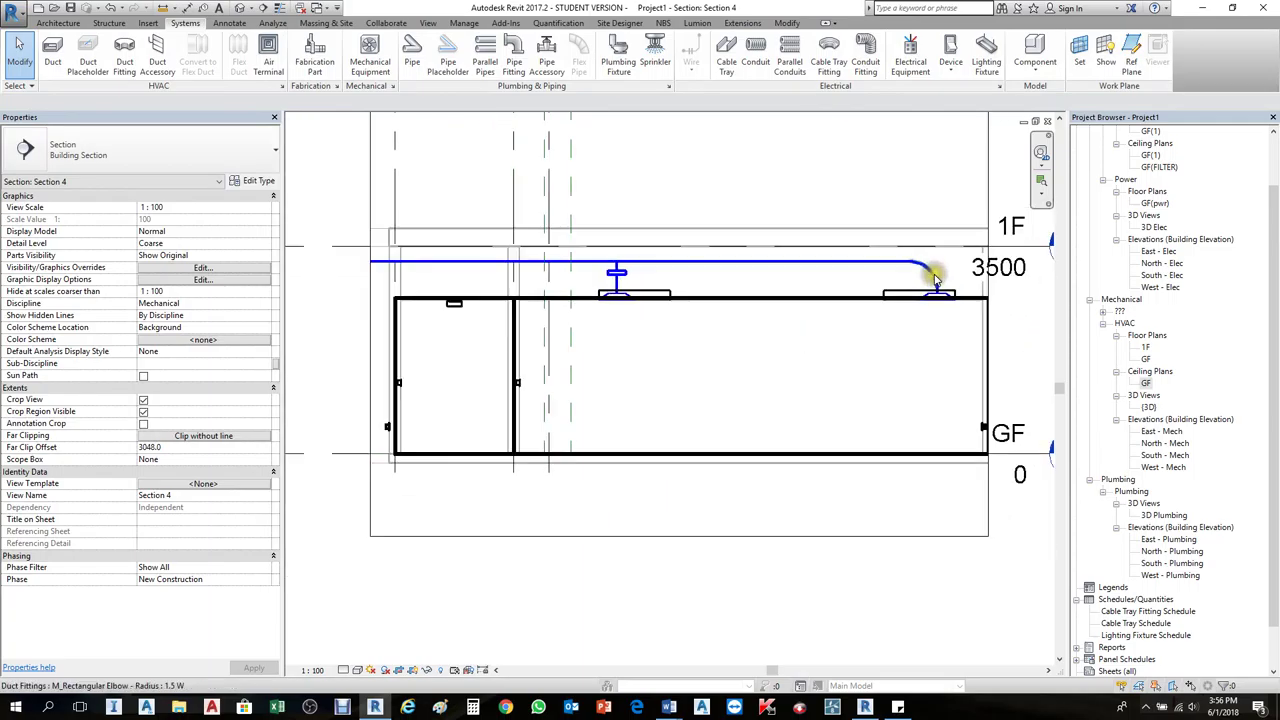
{"action": "left_click", "coordinate": [342, 669]}
{"action": "left_click", "coordinate": [350, 643]}
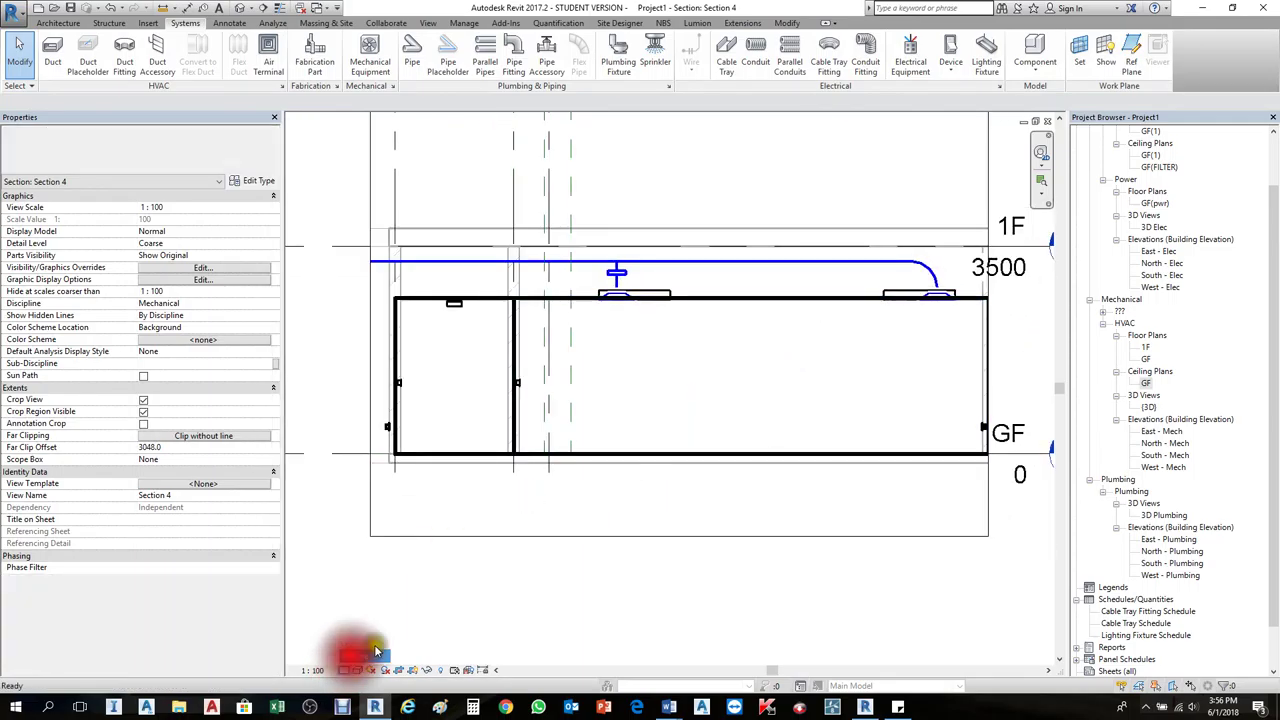
{"action": "scroll", "coordinate": [775, 362], "scroll_direction": "up", "scroll_amount": 1}
{"action": "scroll", "coordinate": [775, 362], "scroll_direction": "down", "scroll_amount": 1}
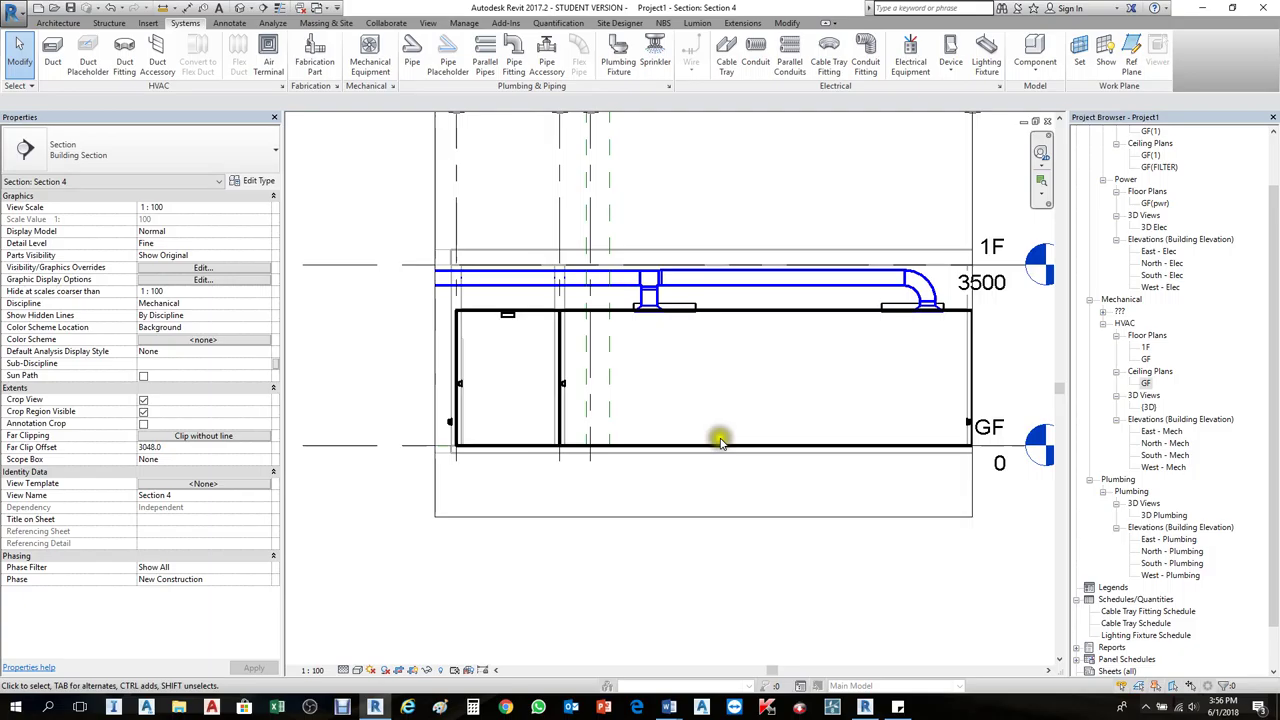
Step: Widen the section's crop region left to grid 5, then return to the GF ceiling plan
{"action": "left_click", "coordinate": [429, 337]}
{"action": "scroll", "coordinate": [511, 267], "scroll_direction": "down", "scroll_amount": 2}
{"action": "left_click_drag", "start_coordinate": [508, 219], "coordinate": [297, 219]}
{"action": "scroll", "coordinate": [569, 349], "scroll_direction": "up", "scroll_amount": 1}
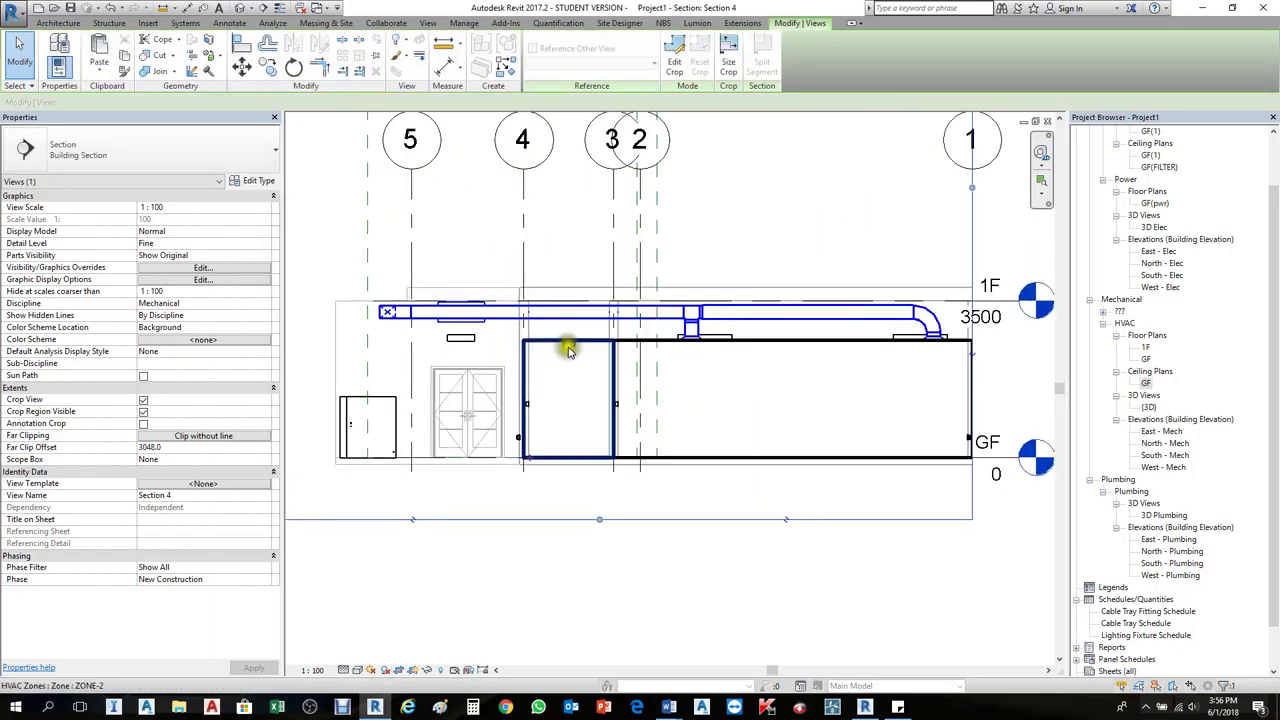
{"action": "scroll", "coordinate": [900, 333], "scroll_direction": "up", "scroll_amount": 2}
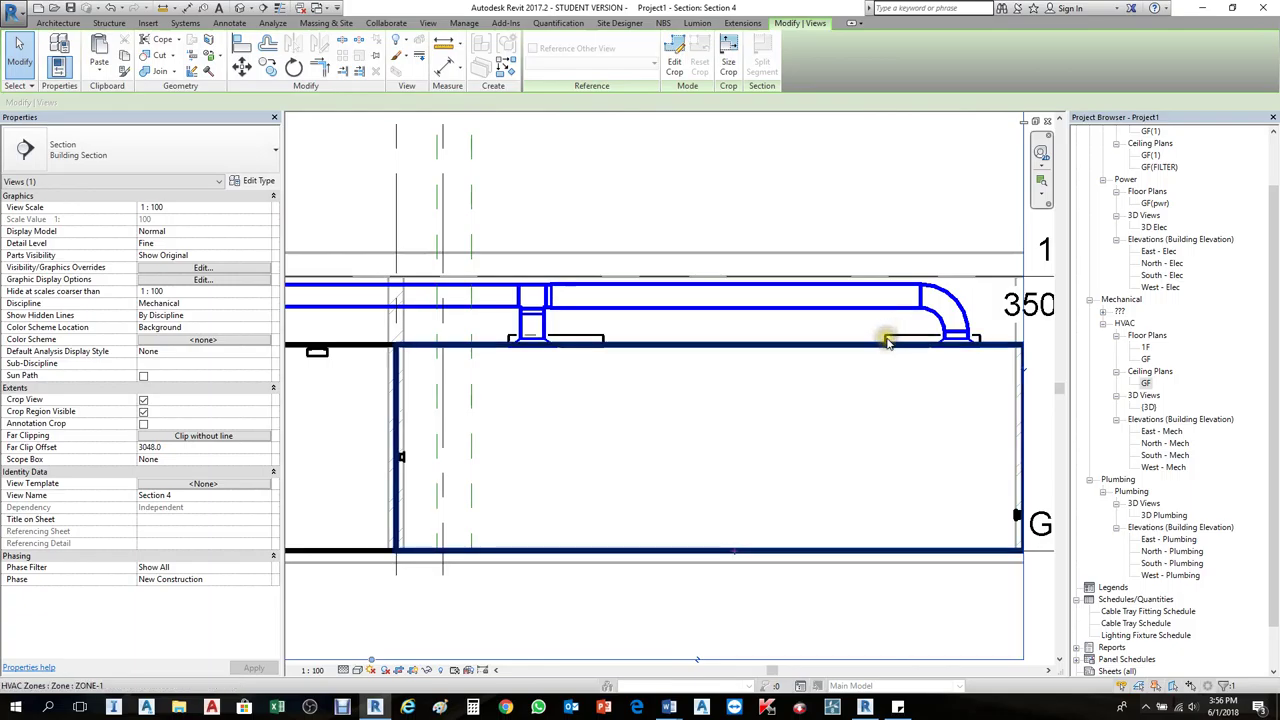
{"action": "key", "text": "ctrl+Tab"}
Step: Select the two return diffusers together
{"action": "scroll", "coordinate": [703, 289], "scroll_direction": "down", "scroll_amount": 1}
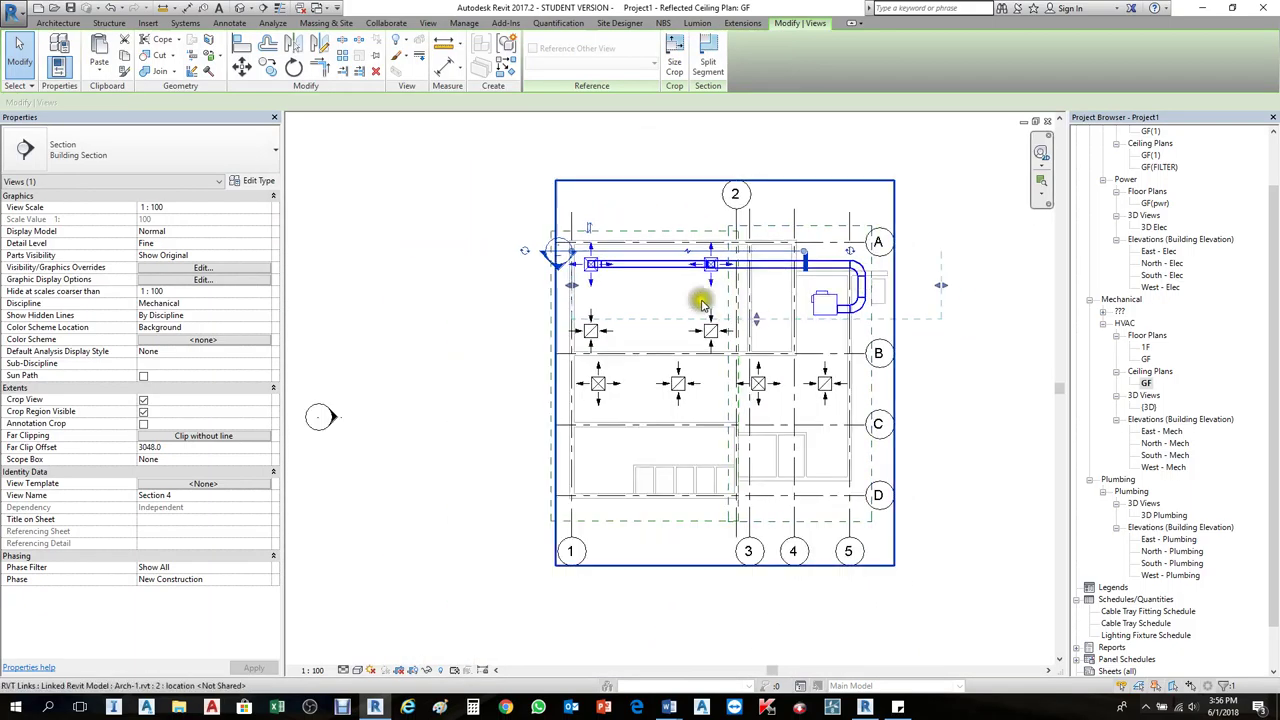
{"action": "scroll", "coordinate": [528, 263], "scroll_direction": "up", "scroll_amount": 2}
{"action": "scroll", "coordinate": [528, 263], "scroll_direction": "up", "scroll_amount": 1}
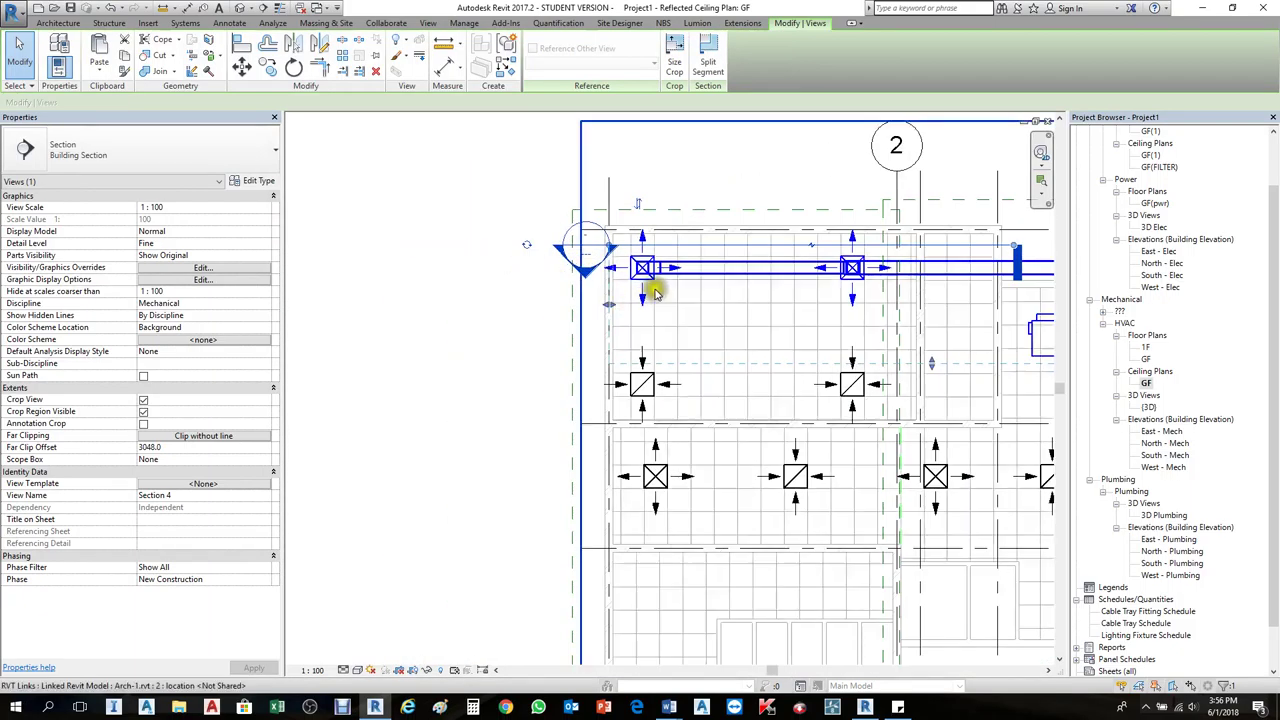
{"action": "left_click", "coordinate": [650, 384]}
{"action": "scroll", "coordinate": [660, 350], "scroll_direction": "down", "scroll_amount": 2}
{"action": "left_click", "coordinate": [786, 371], "text": "ctrl"}
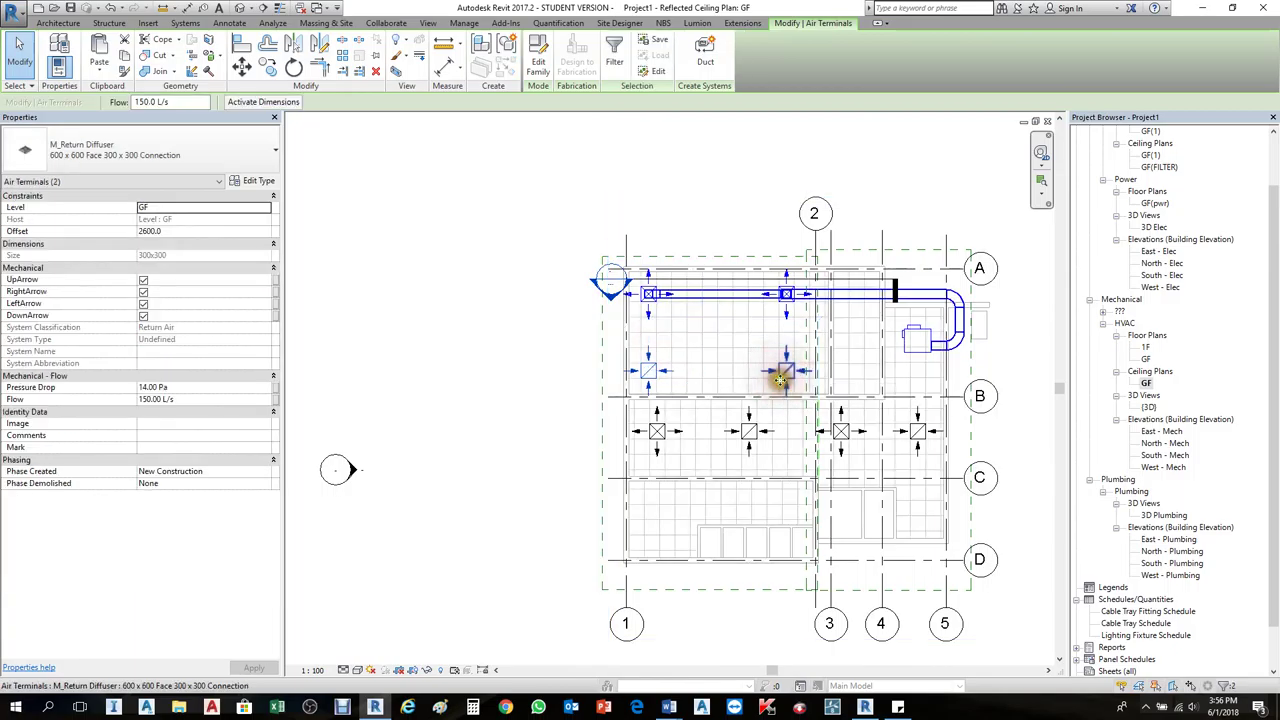
Step: Copy the diffuser pair to two spots left of the building, one above the other
{"action": "left_click", "coordinate": [267, 66]}
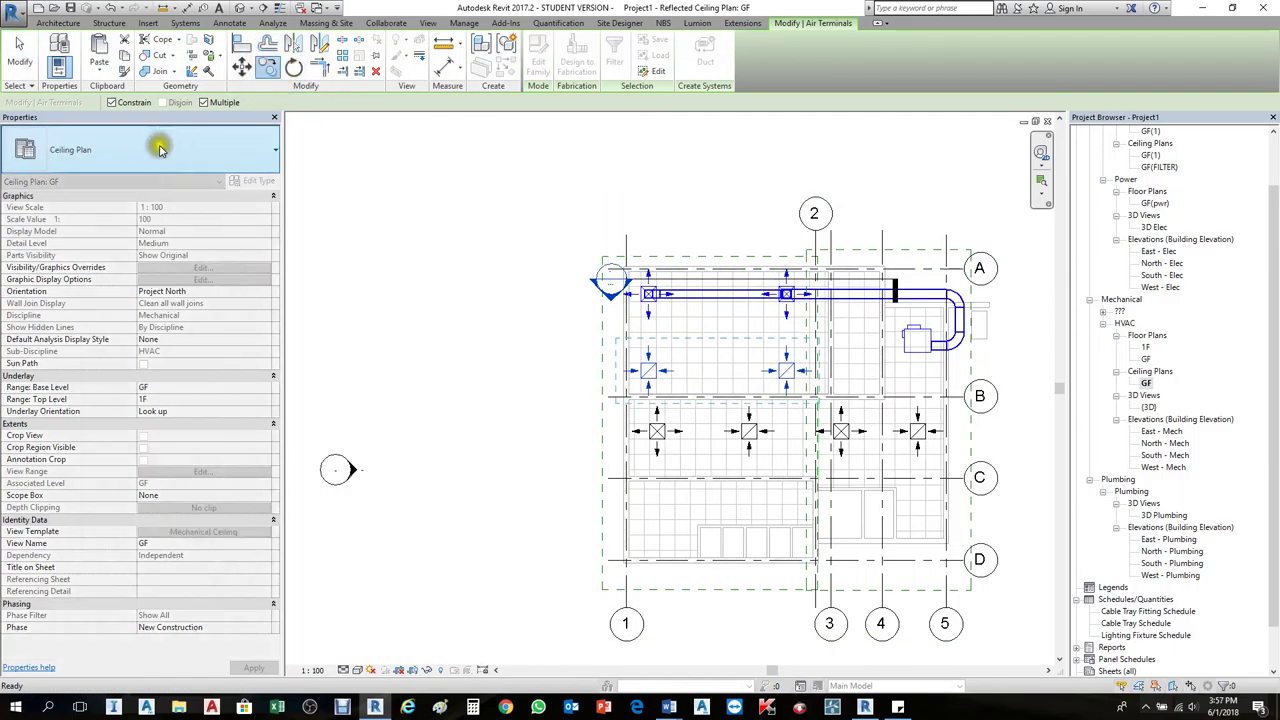
{"action": "scroll", "coordinate": [823, 391], "scroll_direction": "down", "scroll_amount": 2}
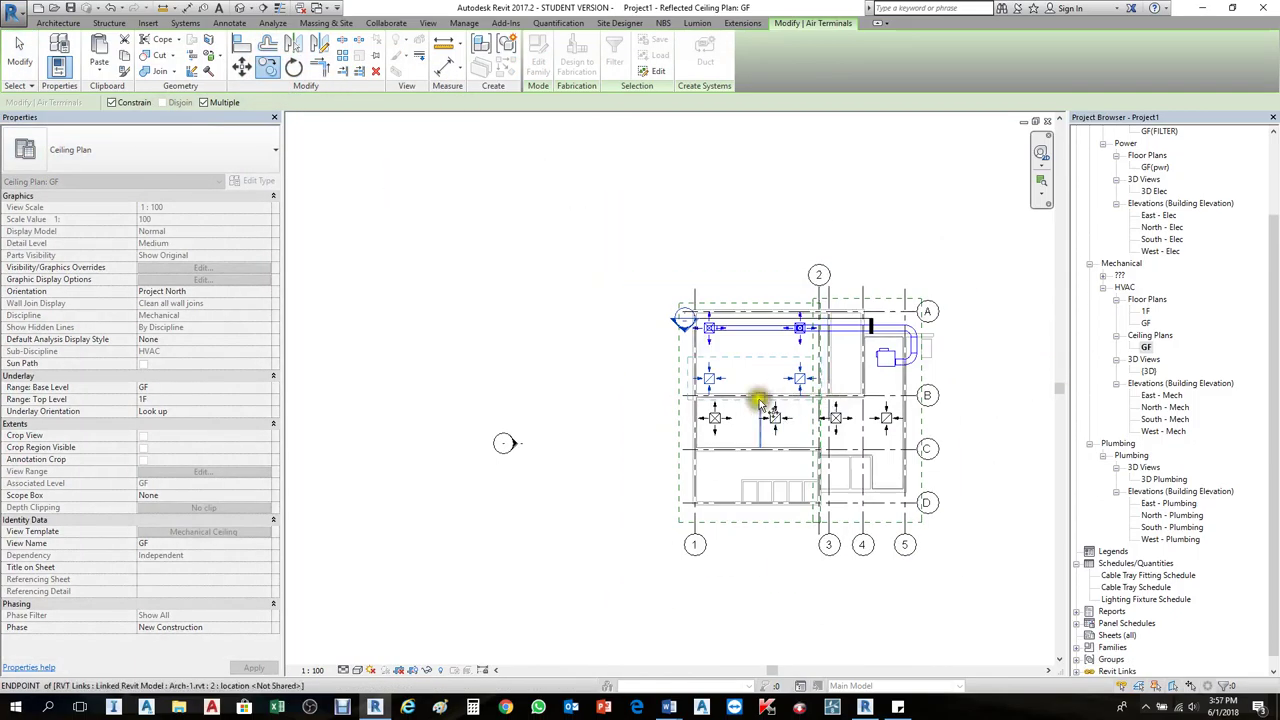
{"action": "left_click", "coordinate": [760, 400]}
{"action": "left_click", "coordinate": [462, 398]}
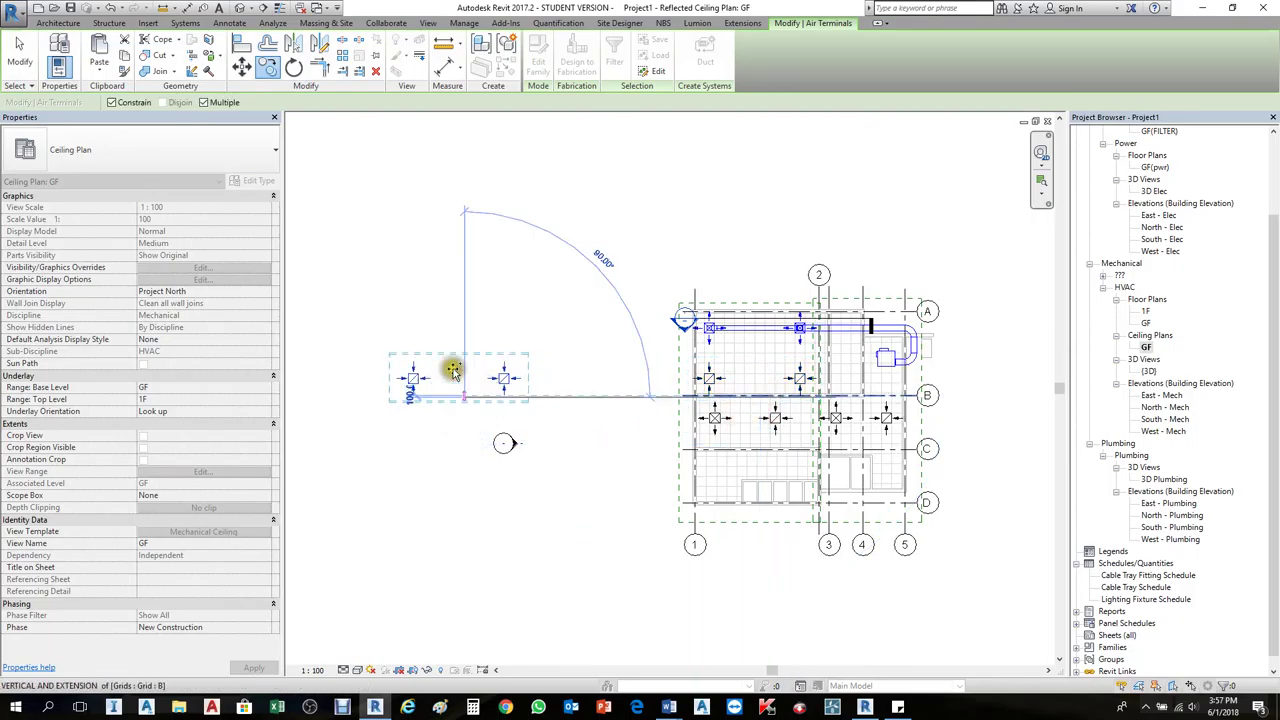
{"action": "left_click", "coordinate": [455, 330]}
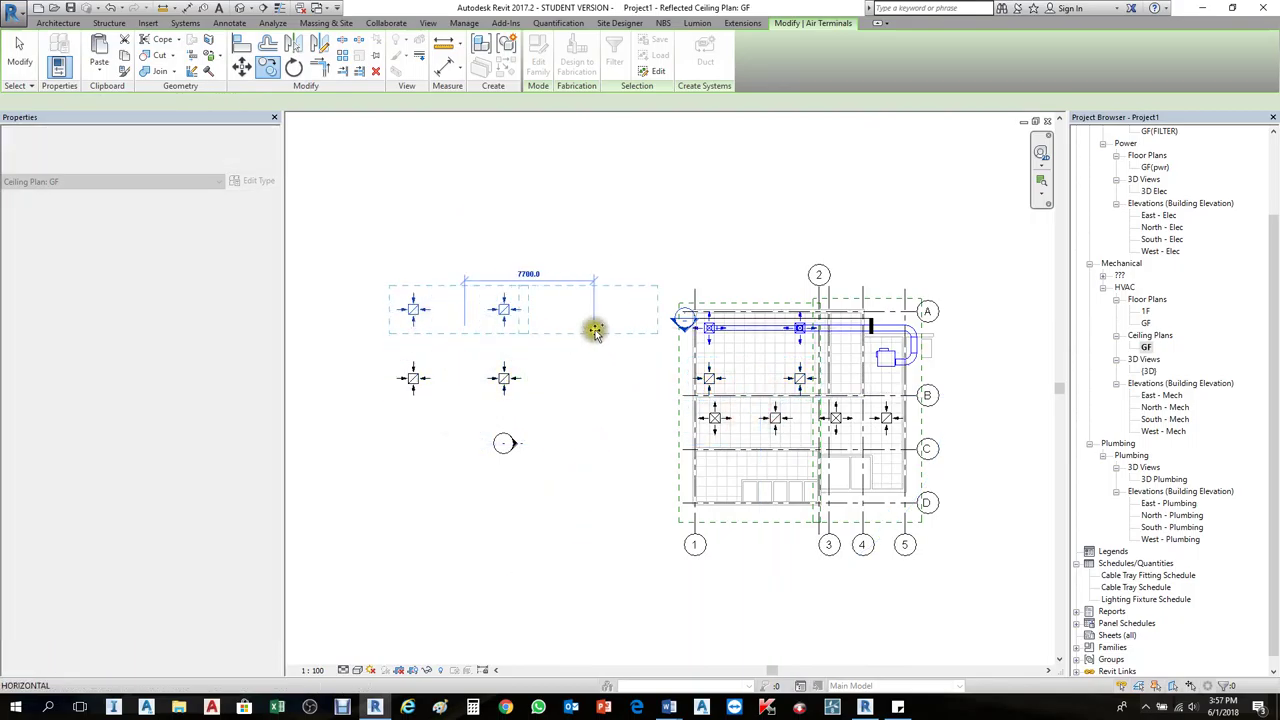
{"action": "scroll", "coordinate": [571, 334], "scroll_direction": "down", "scroll_amount": 1}
{"action": "key", "text": "Escape"}
{"action": "key", "text": "Escape"}
{"action": "scroll", "coordinate": [465, 314], "scroll_direction": "up", "scroll_amount": 2}
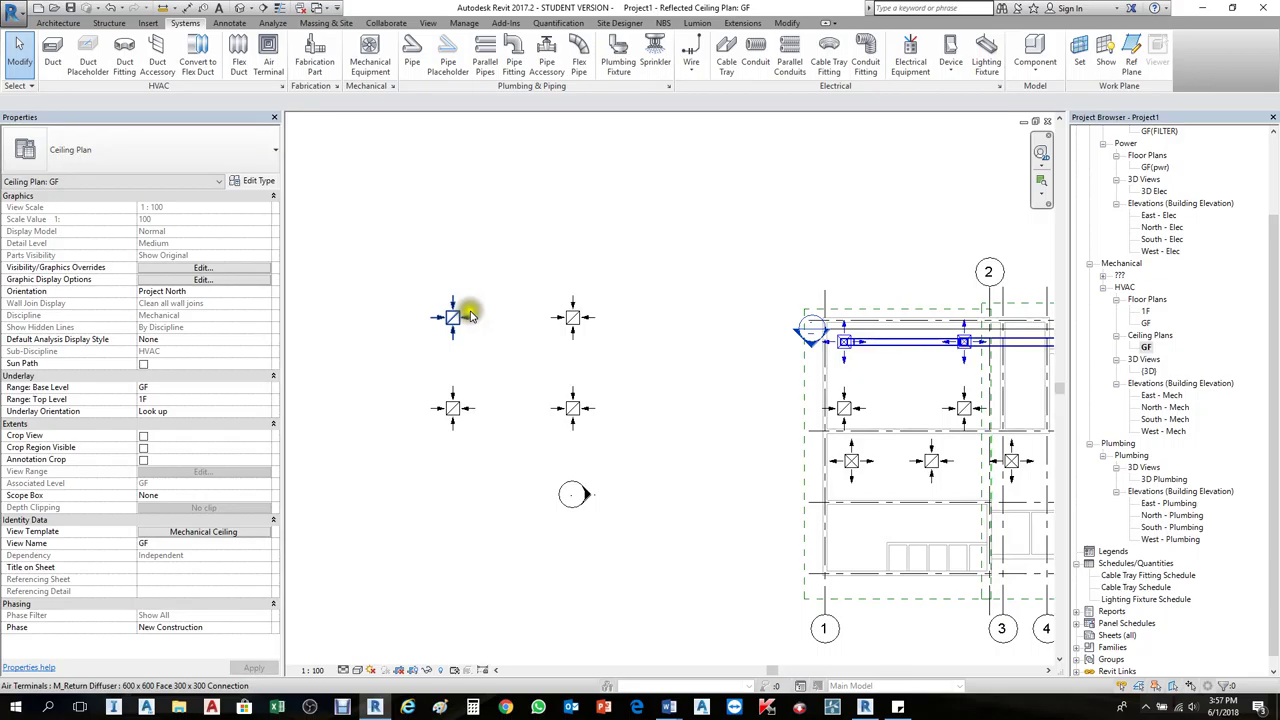
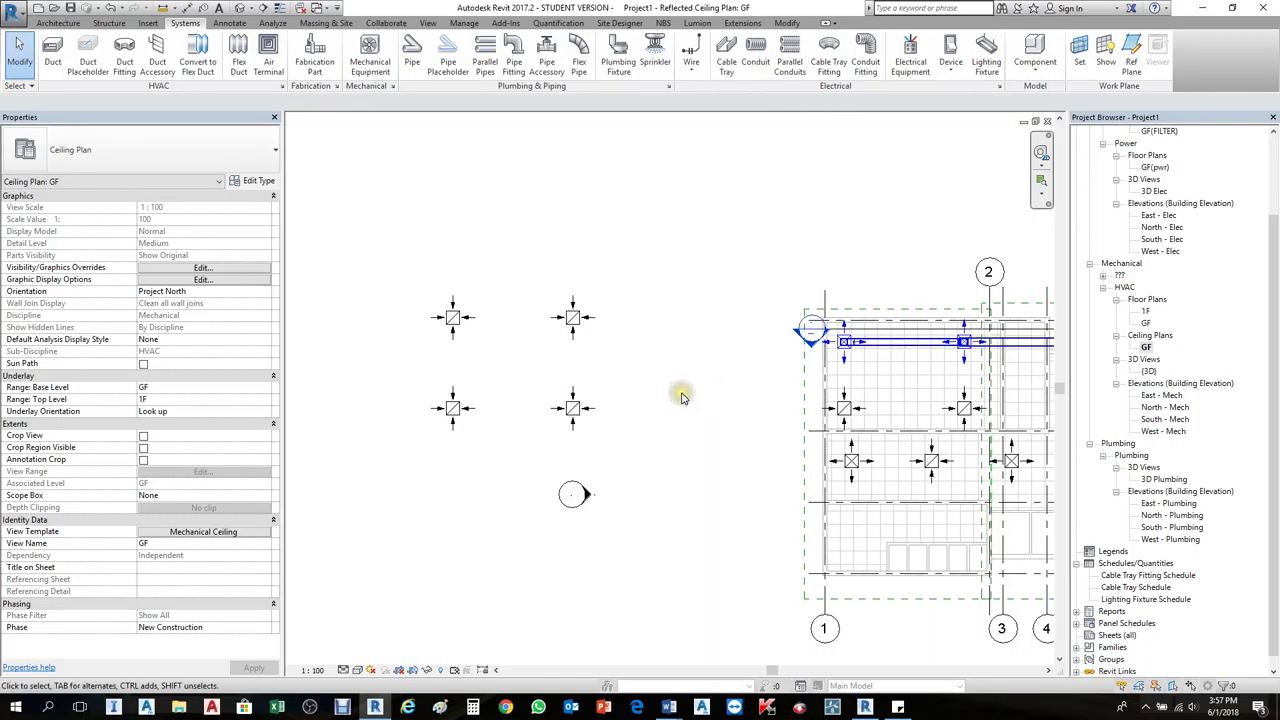
Step: Draw two 300×300 supply ducts with DT, one along the lower and one along the upper diffuser row
{"action": "key", "text": "d"}
{"action": "key", "text": "t"}
{"action": "scroll", "coordinate": [571, 437], "scroll_direction": "up", "scroll_amount": 3}
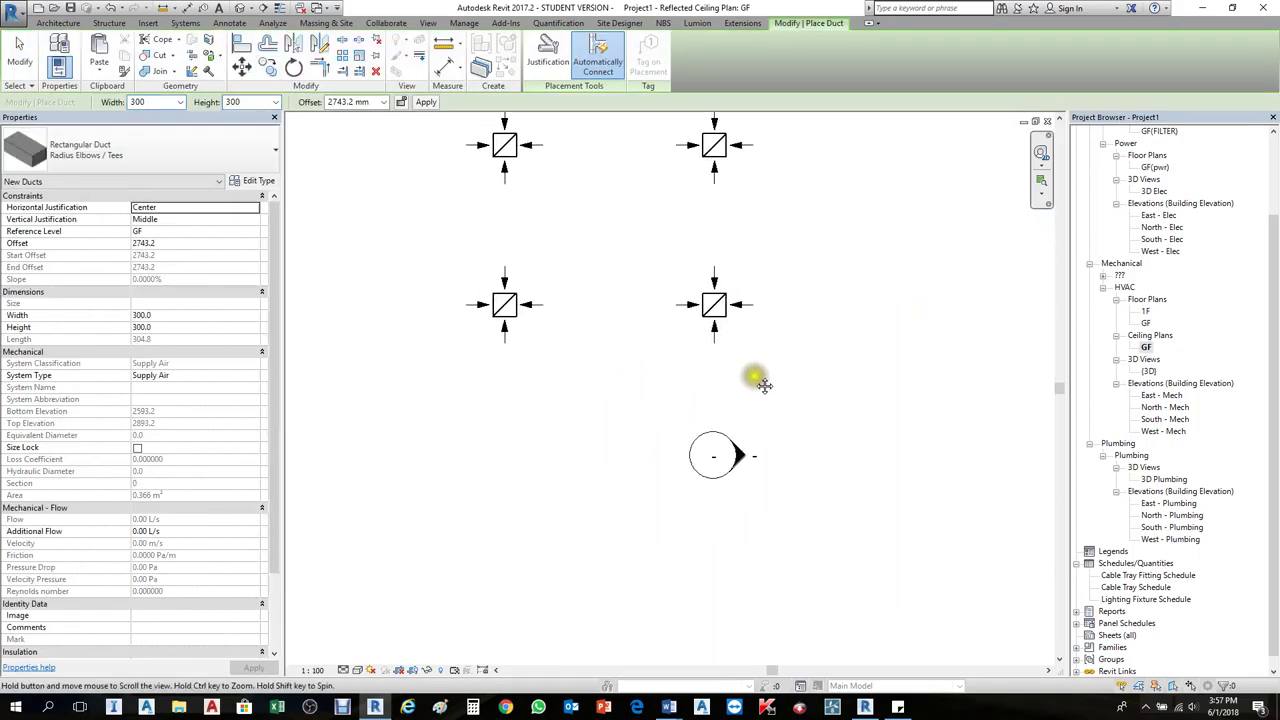
{"action": "left_click", "coordinate": [888, 371]}
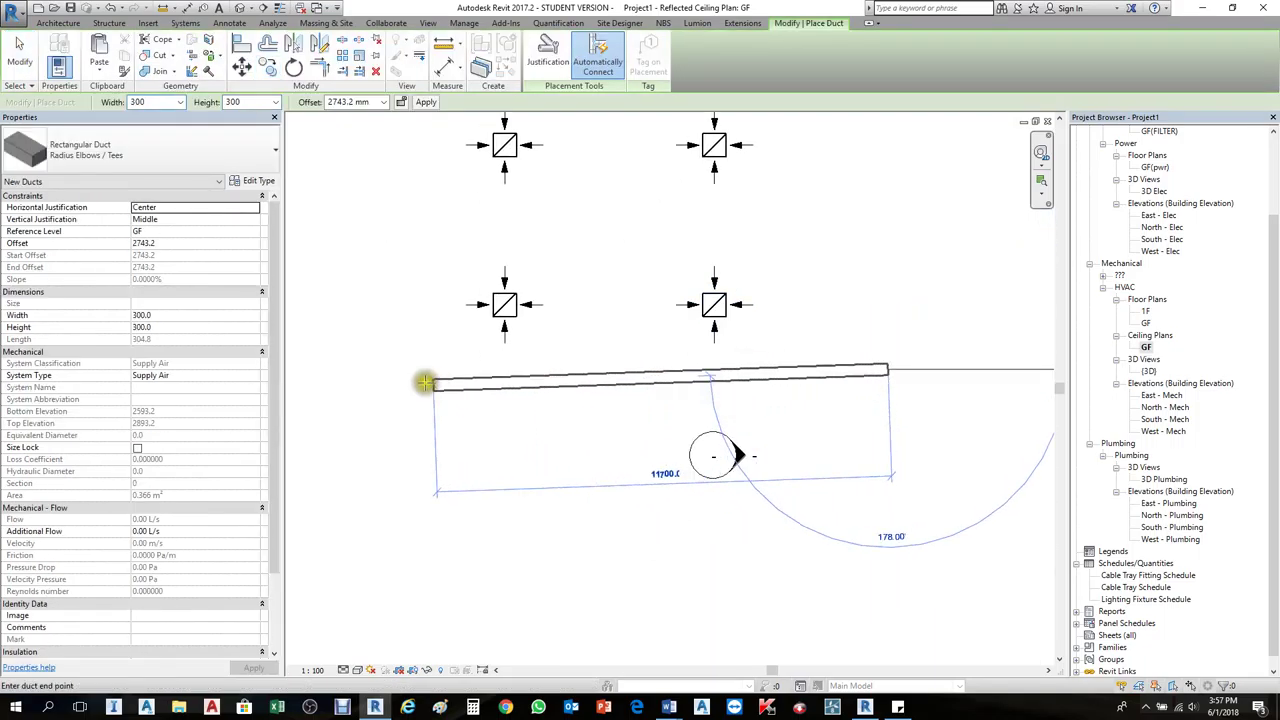
{"action": "left_click", "coordinate": [385, 371]}
{"action": "key", "text": "Escape"}
{"action": "scroll", "coordinate": [686, 391], "scroll_direction": "down", "scroll_amount": 3}
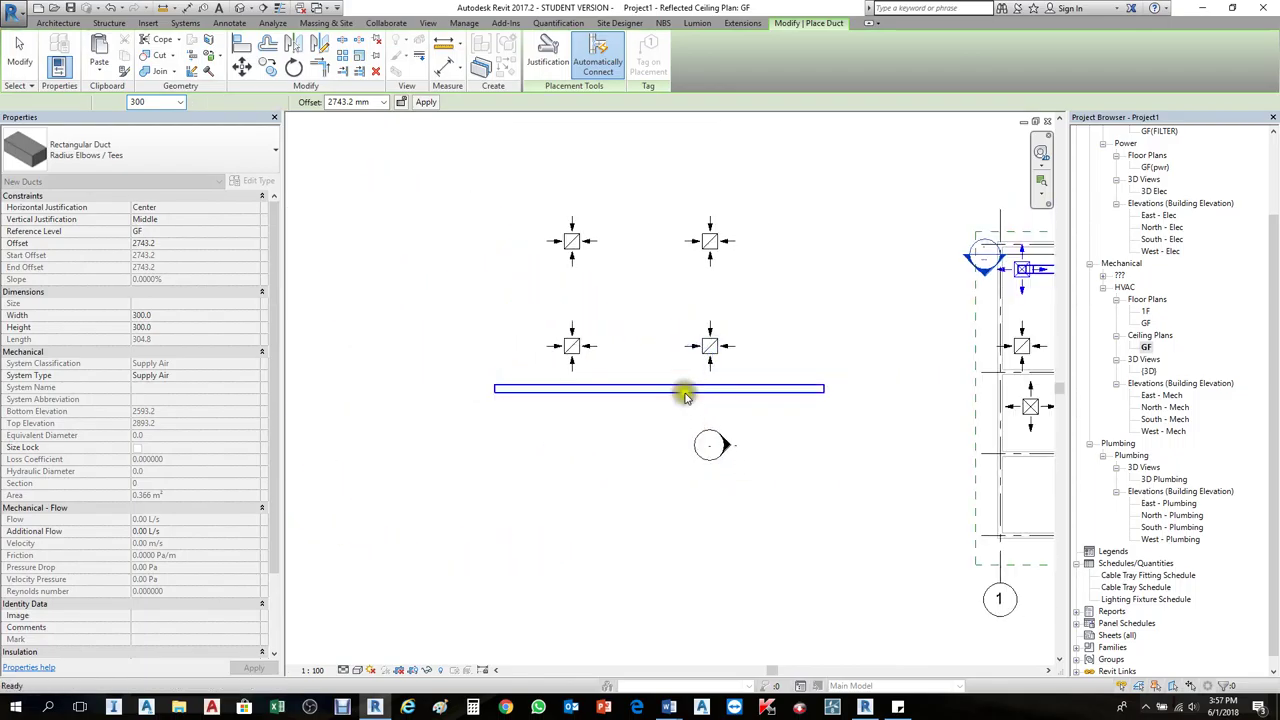
{"action": "scroll", "coordinate": [808, 210], "scroll_direction": "up", "scroll_amount": 1}
{"action": "left_click", "coordinate": [856, 210]}
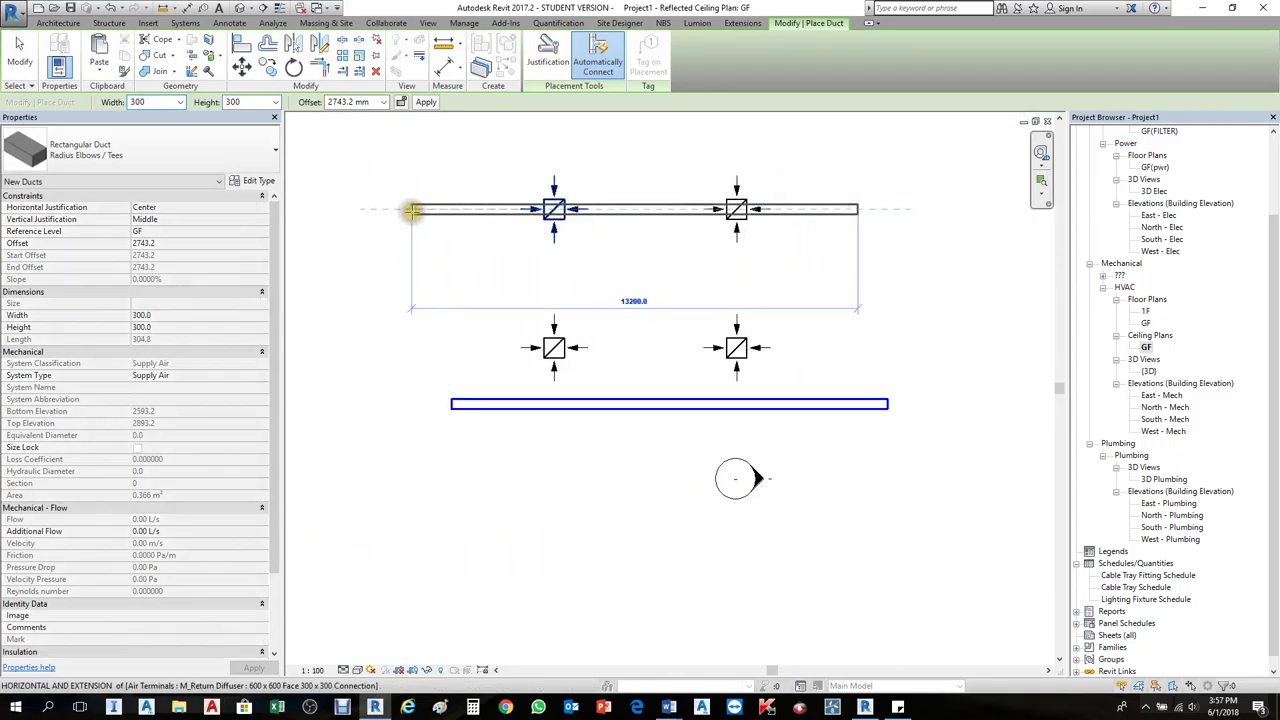
{"action": "left_click", "coordinate": [414, 213]}
{"action": "key", "text": "Escape"}
{"action": "key", "text": "Escape"}
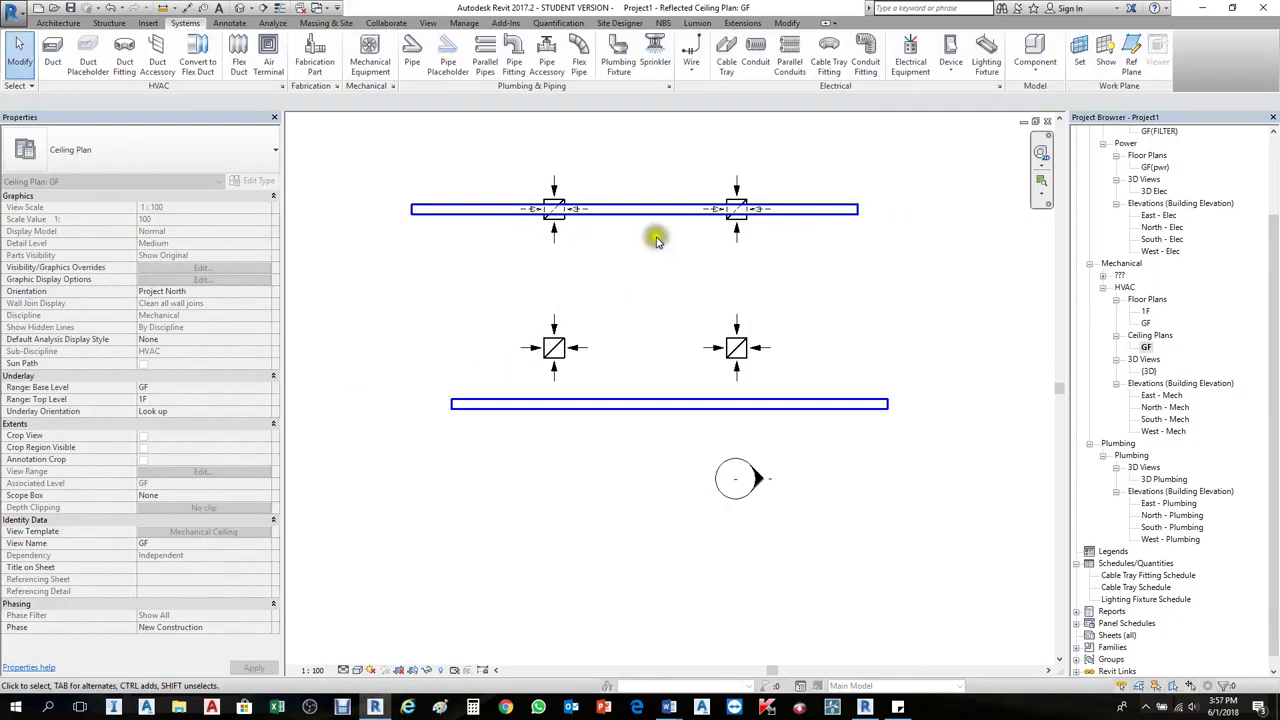
Step: Select both ducts and set their offset to 2800 mm
{"action": "left_click", "coordinate": [553, 244]}
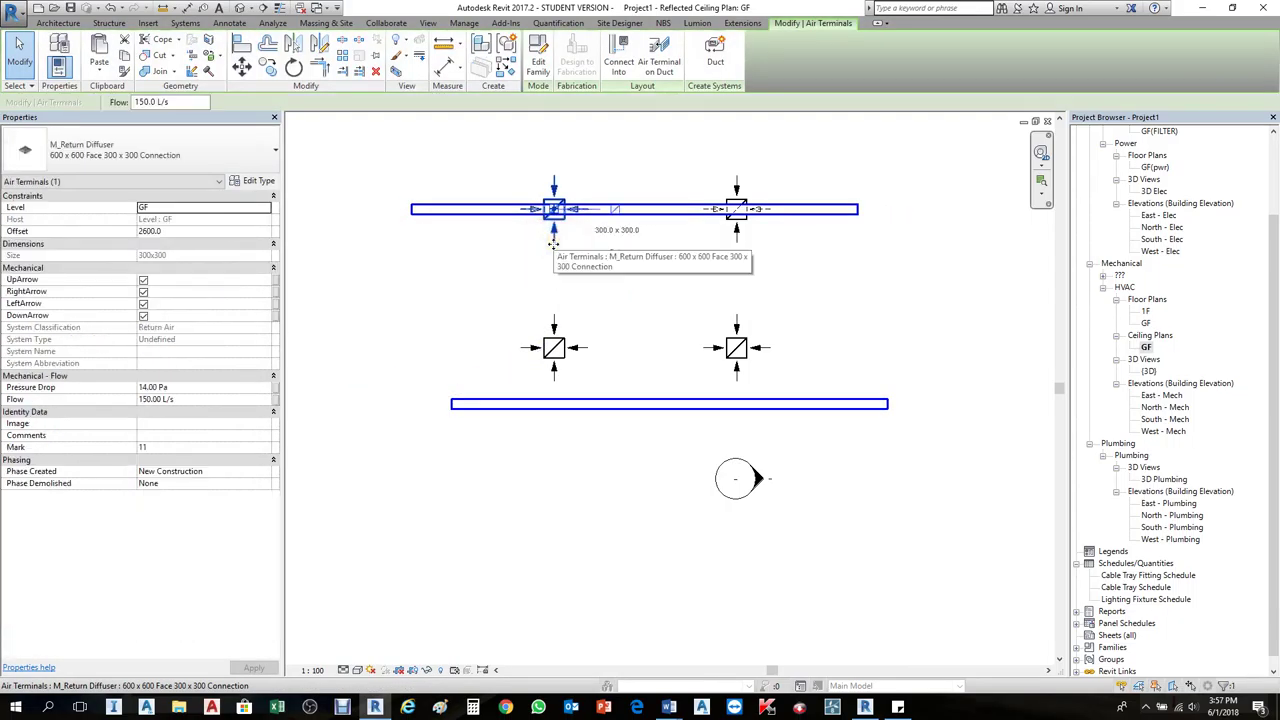
{"action": "key", "text": "Escape"}
{"action": "left_click", "coordinate": [622, 217]}
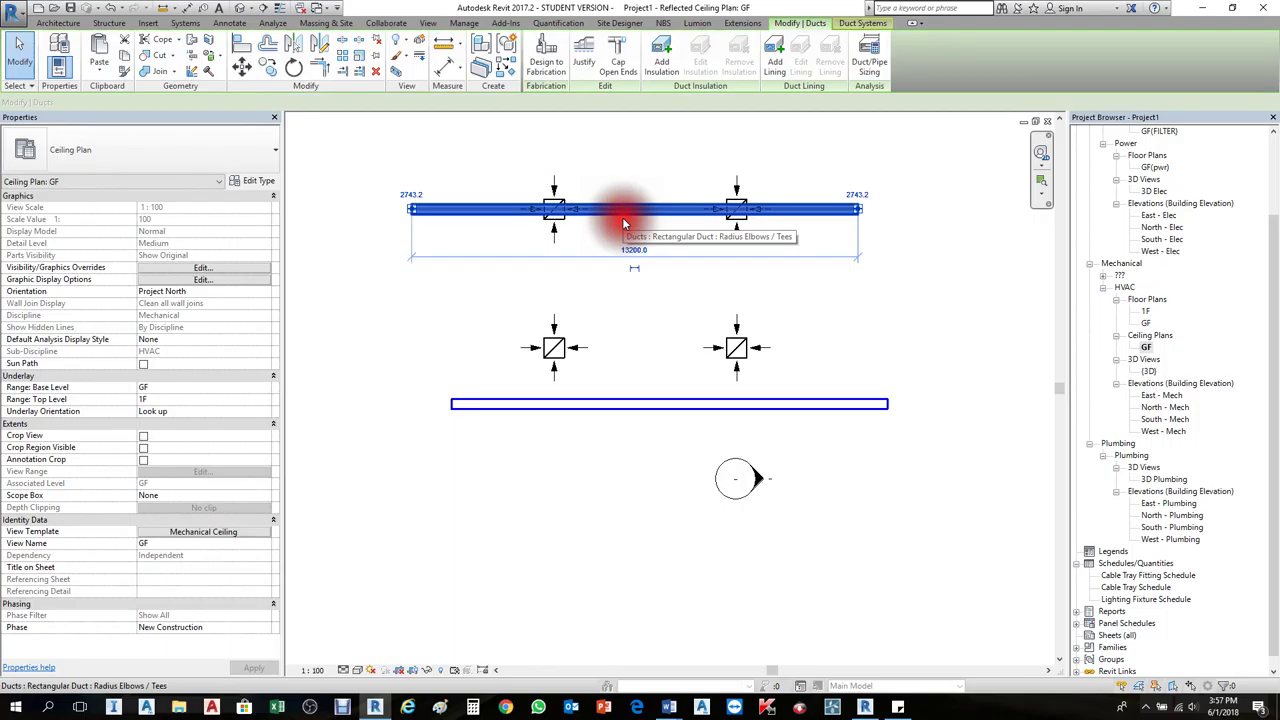
{"action": "left_click", "coordinate": [654, 400], "text": "ctrl"}
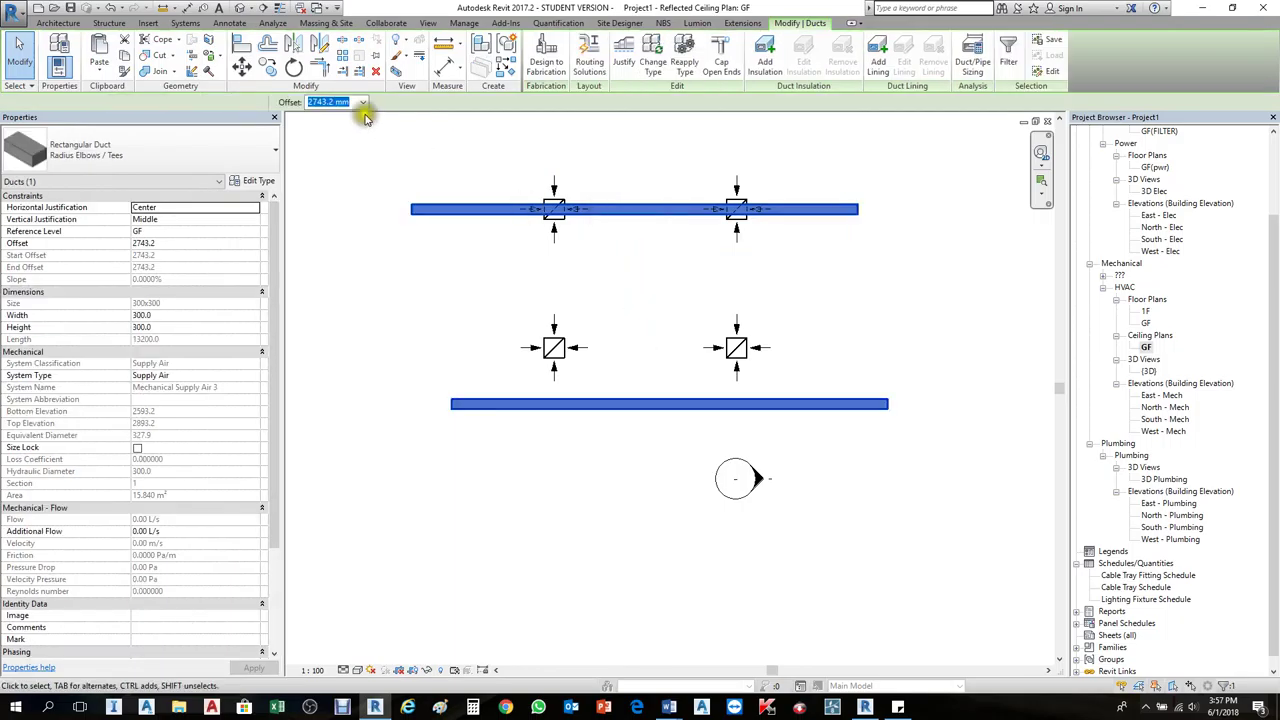
{"action": "left_click", "coordinate": [286, 101]}
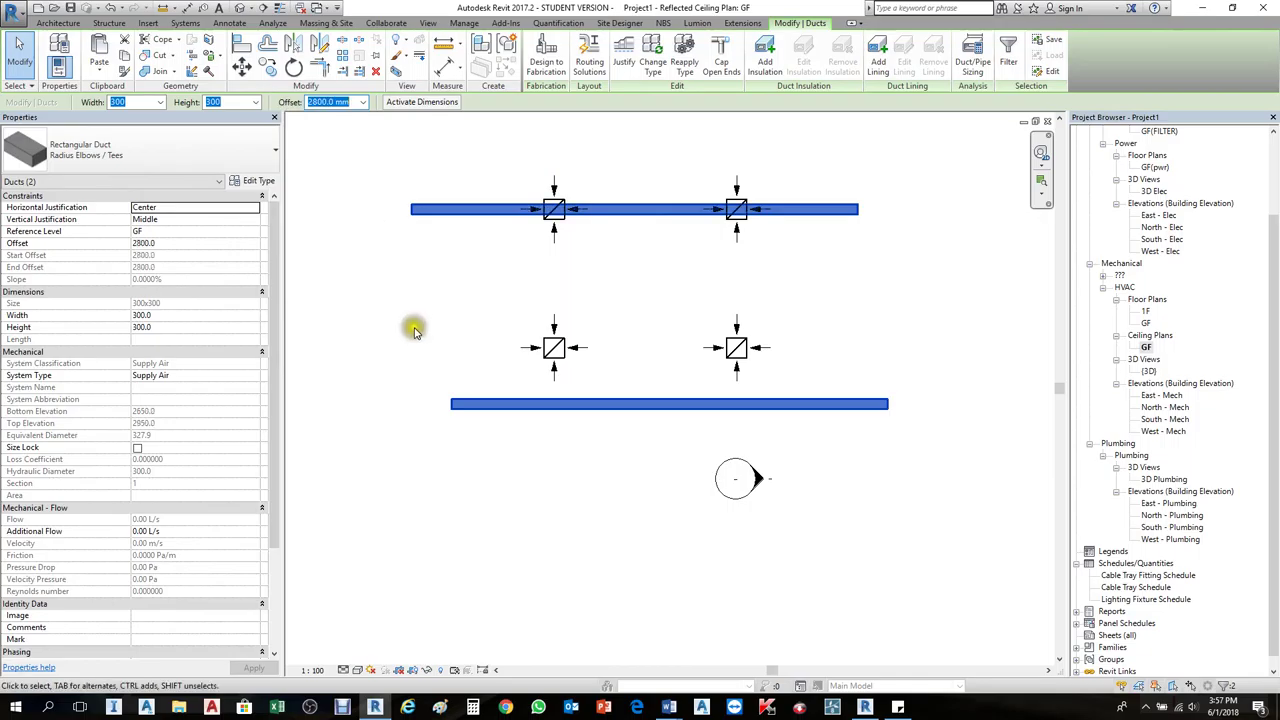
{"action": "left_click", "coordinate": [493, 327]}
{"action": "scroll", "coordinate": [443, 306], "scroll_direction": "down", "scroll_amount": 2}
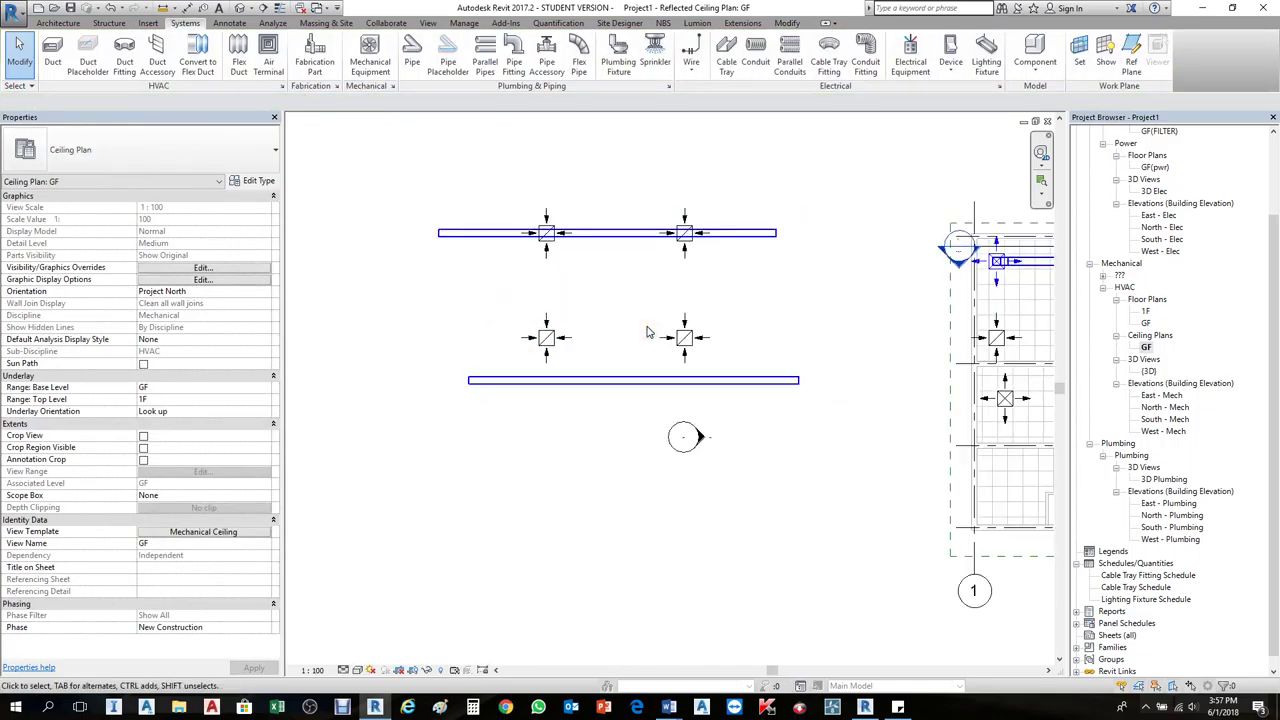
Step: Move the Section 4 marker so its line cuts across the upper duct
{"action": "scroll", "coordinate": [647, 332], "scroll_direction": "down", "scroll_amount": 1}
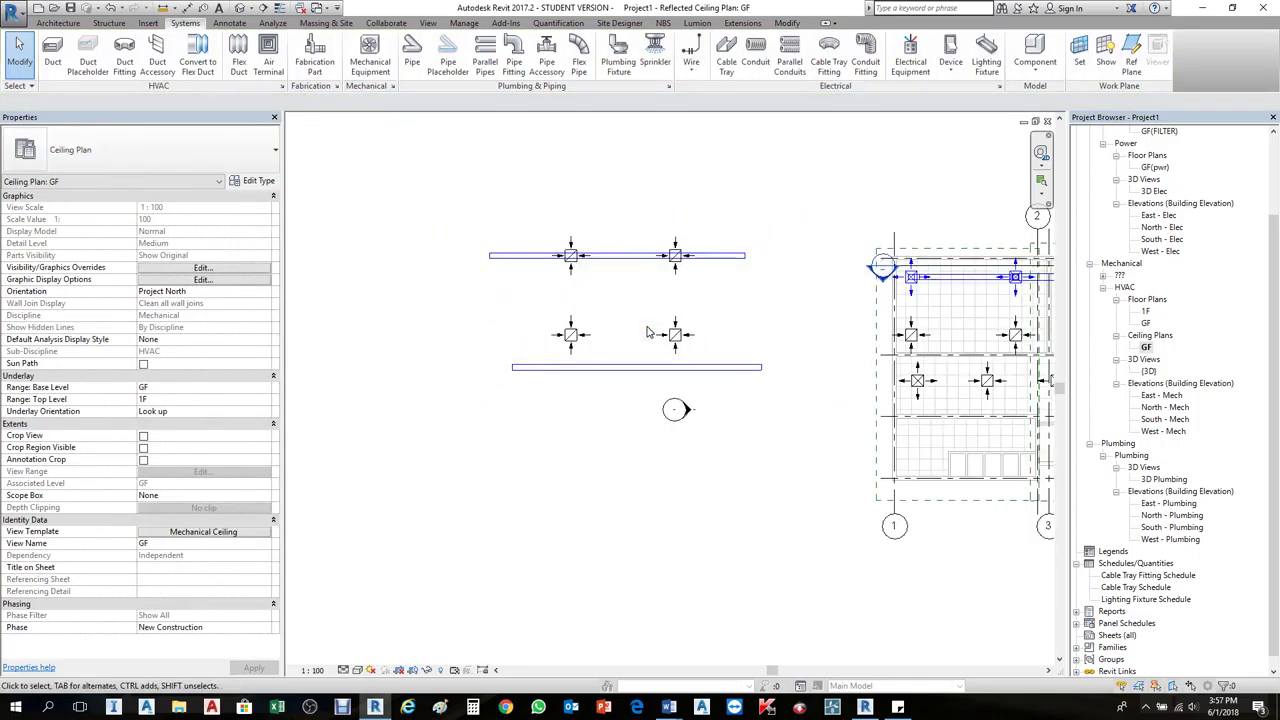
{"action": "scroll", "coordinate": [651, 280], "scroll_direction": "up", "scroll_amount": 2}
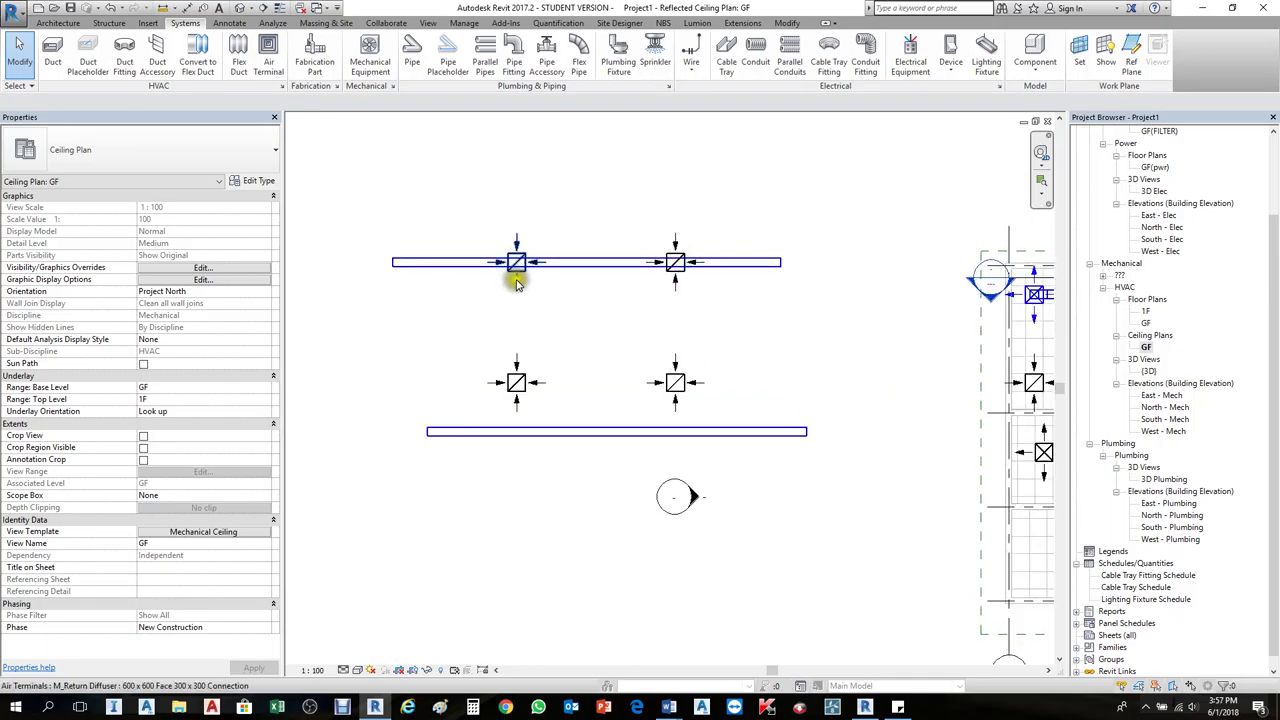
{"action": "scroll", "coordinate": [522, 276], "scroll_direction": "up", "scroll_amount": 2}
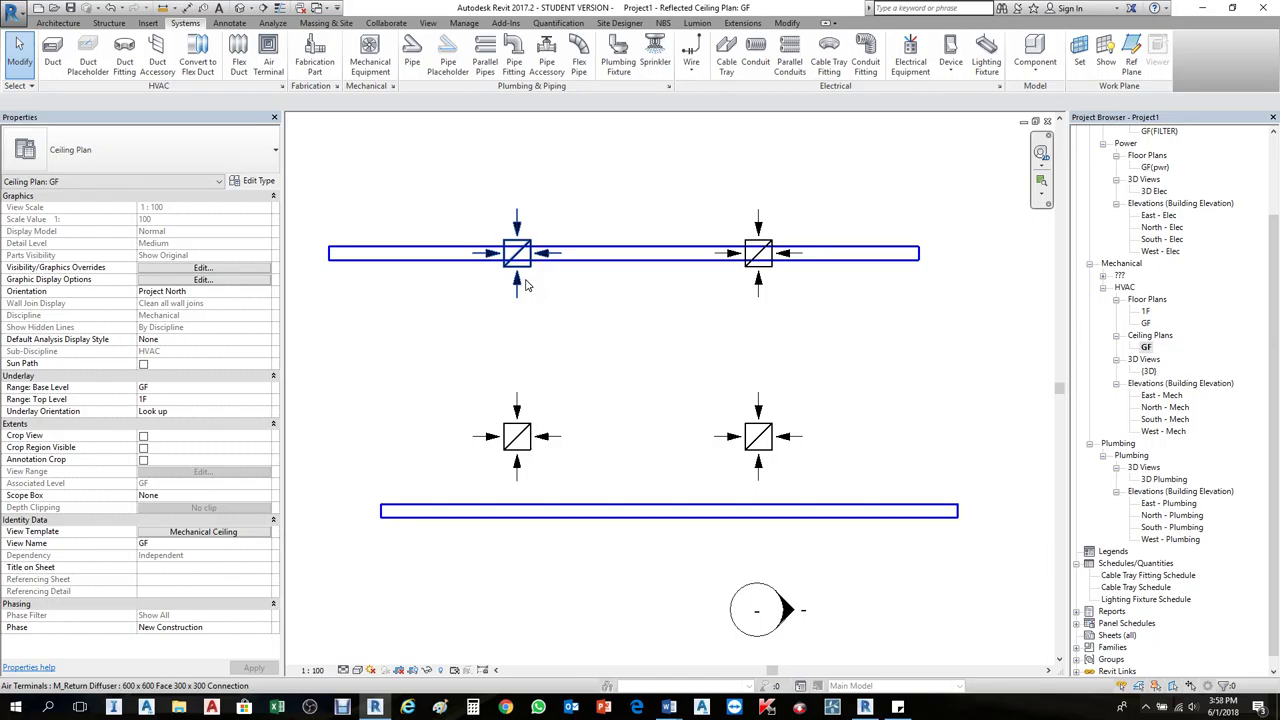
{"action": "scroll", "coordinate": [520, 285], "scroll_direction": "down", "scroll_amount": 3}
{"action": "scroll", "coordinate": [457, 251], "scroll_direction": "up", "scroll_amount": 2}
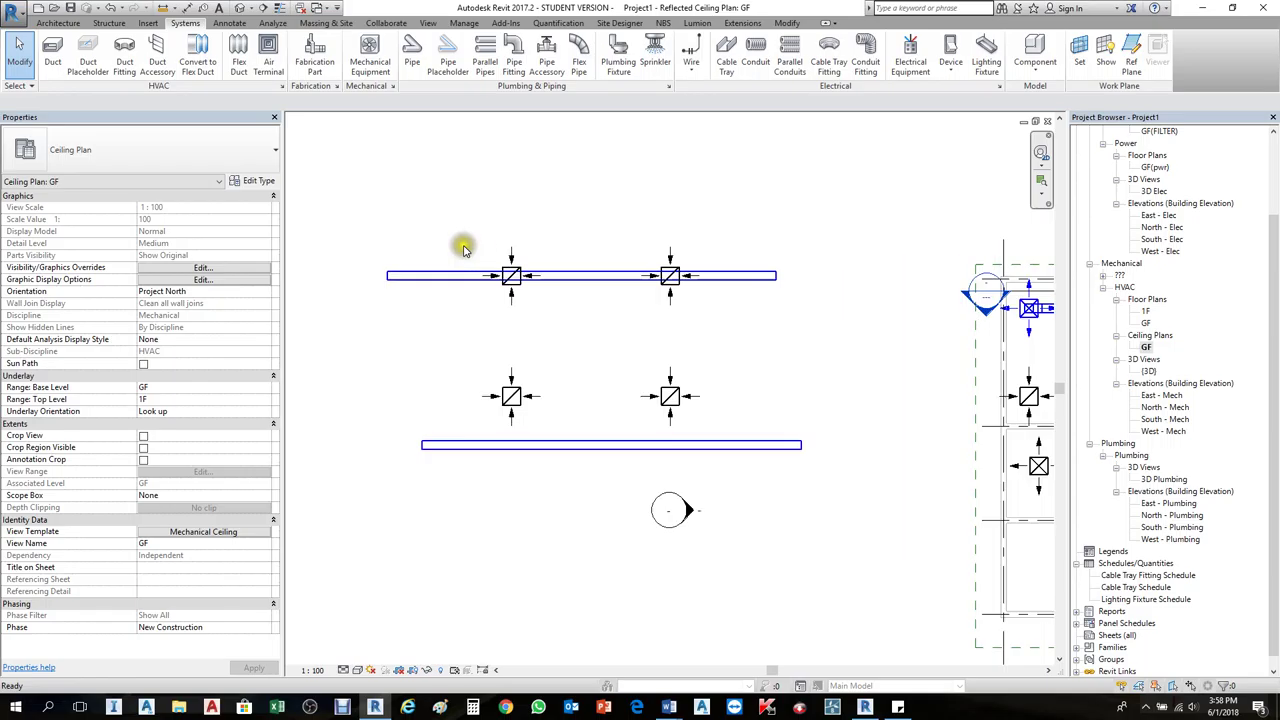
{"action": "scroll", "coordinate": [514, 280], "scroll_direction": "down", "scroll_amount": 3}
{"action": "scroll", "coordinate": [920, 282], "scroll_direction": "up", "scroll_amount": 3}
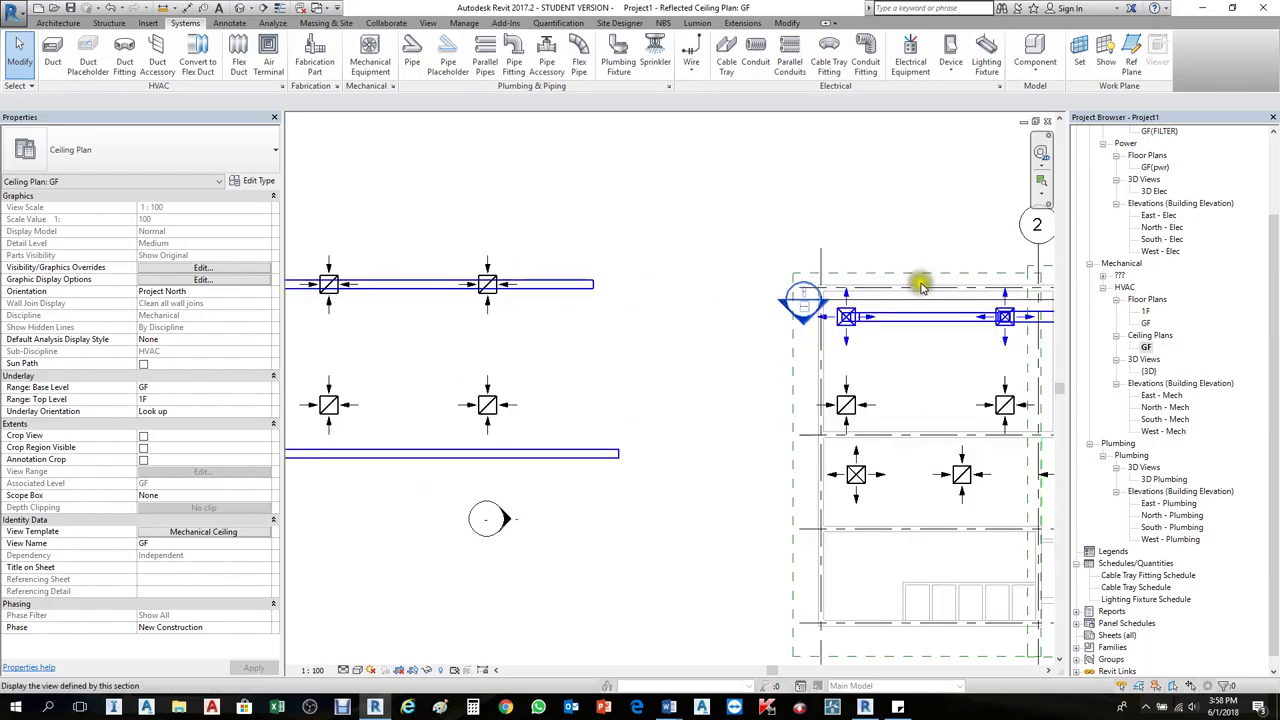
{"action": "left_click", "coordinate": [922, 296]}
{"action": "scroll", "coordinate": [910, 296], "scroll_direction": "down", "scroll_amount": 2}
{"action": "left_click_drag", "start_coordinate": [886, 294], "coordinate": [457, 277]}
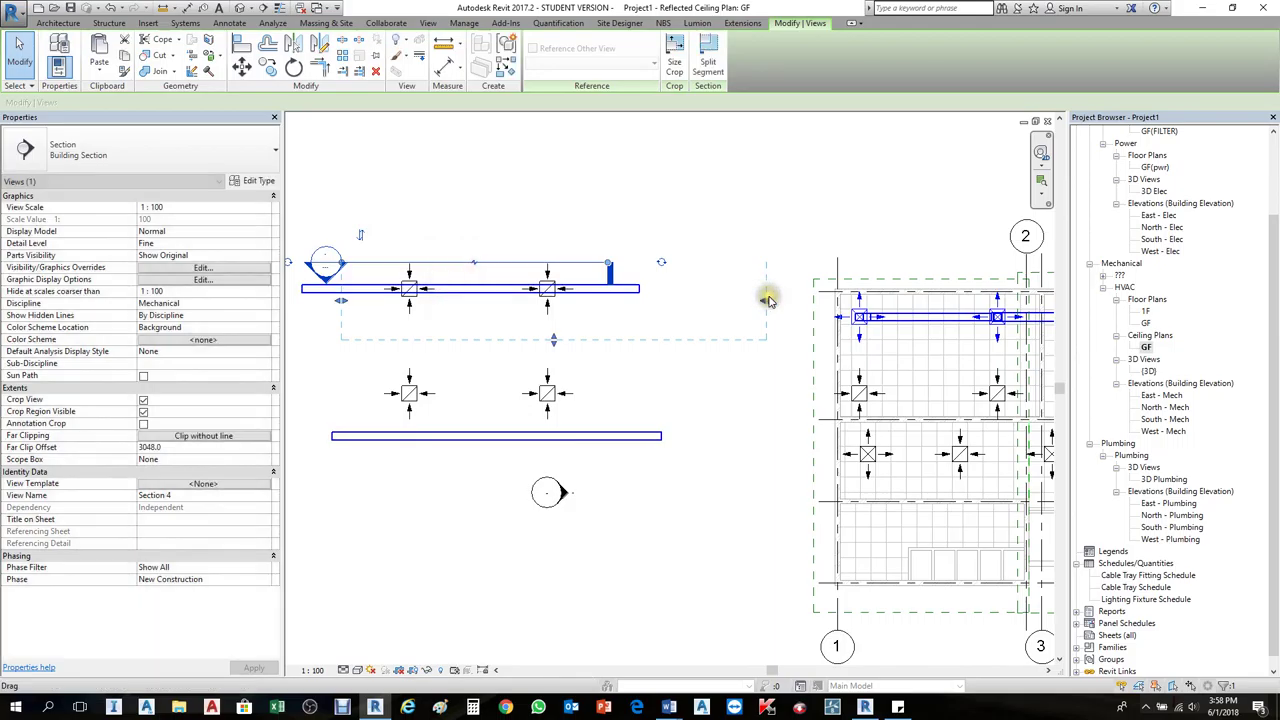
{"action": "left_click_drag", "start_coordinate": [638, 302], "coordinate": [530, 264]}
Step: Go to the Section 4 view from the marker's context menu
{"action": "right_click", "coordinate": [575, 268]}
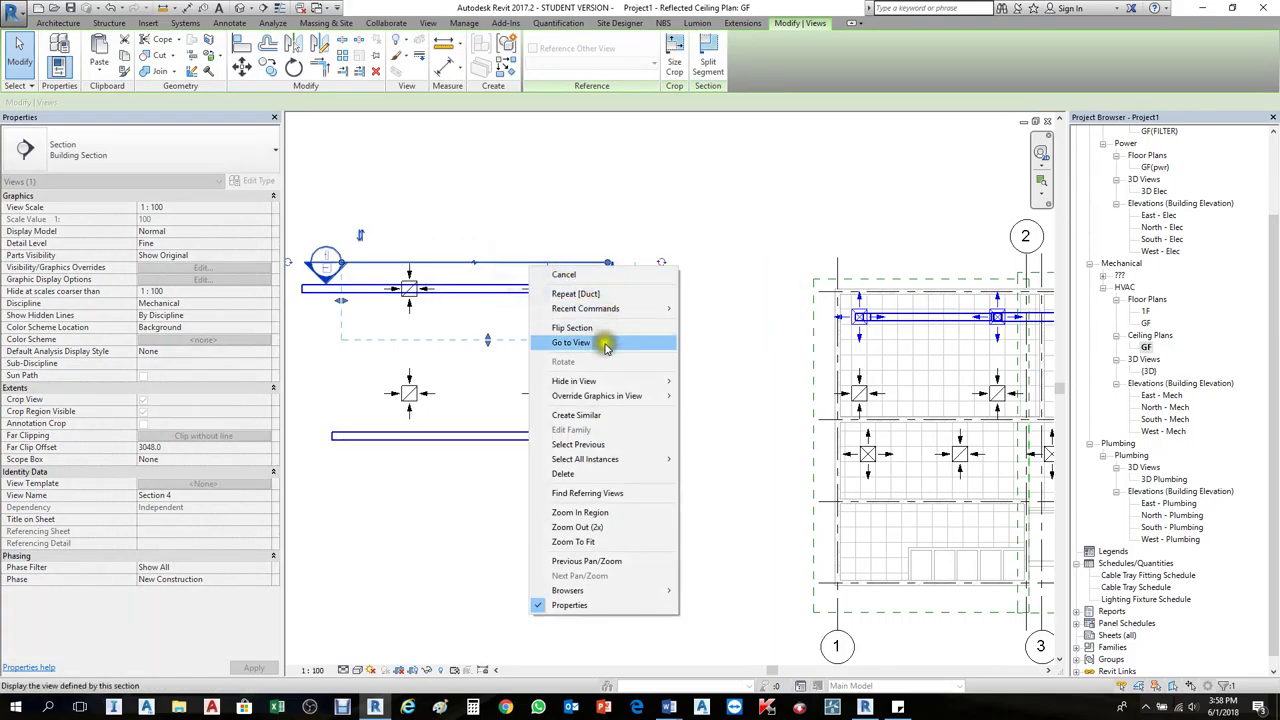
{"action": "left_click", "coordinate": [605, 340]}
{"action": "scroll", "coordinate": [657, 300], "scroll_direction": "down", "scroll_amount": 4}
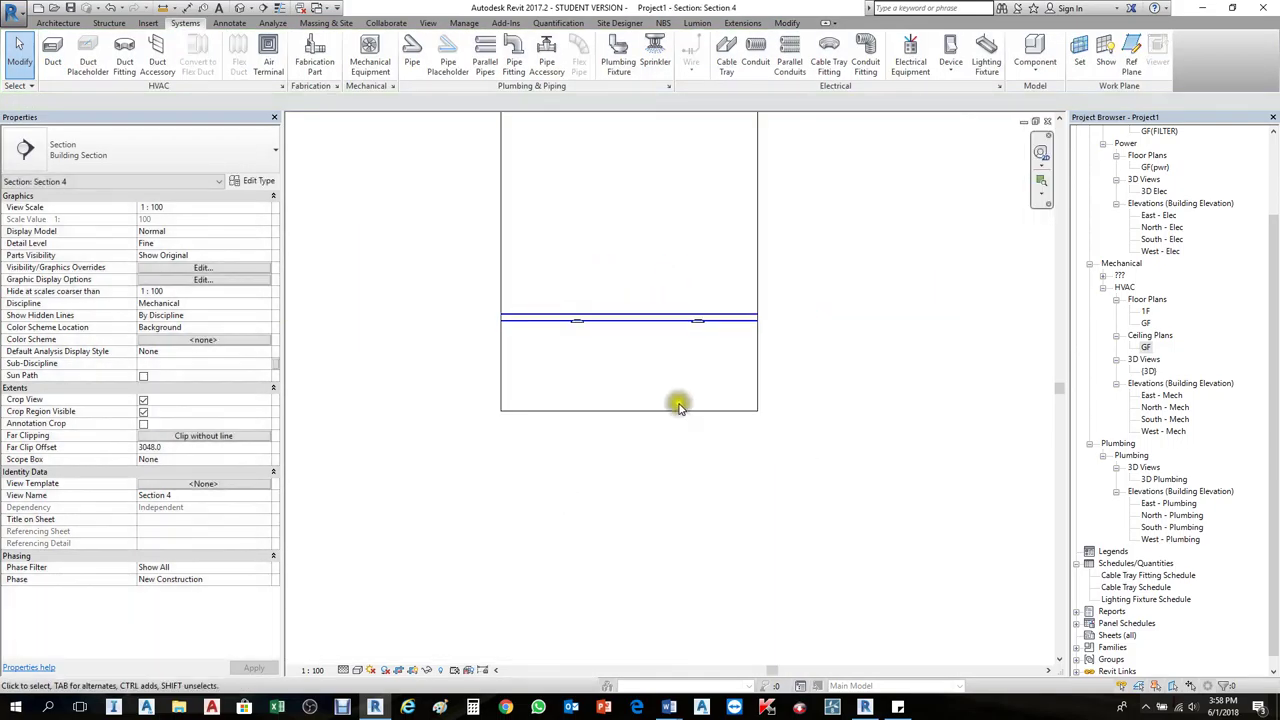
Step: Raise the duct shown in Section 4 to a 3300 mm offset
{"action": "left_click", "coordinate": [626, 330]}
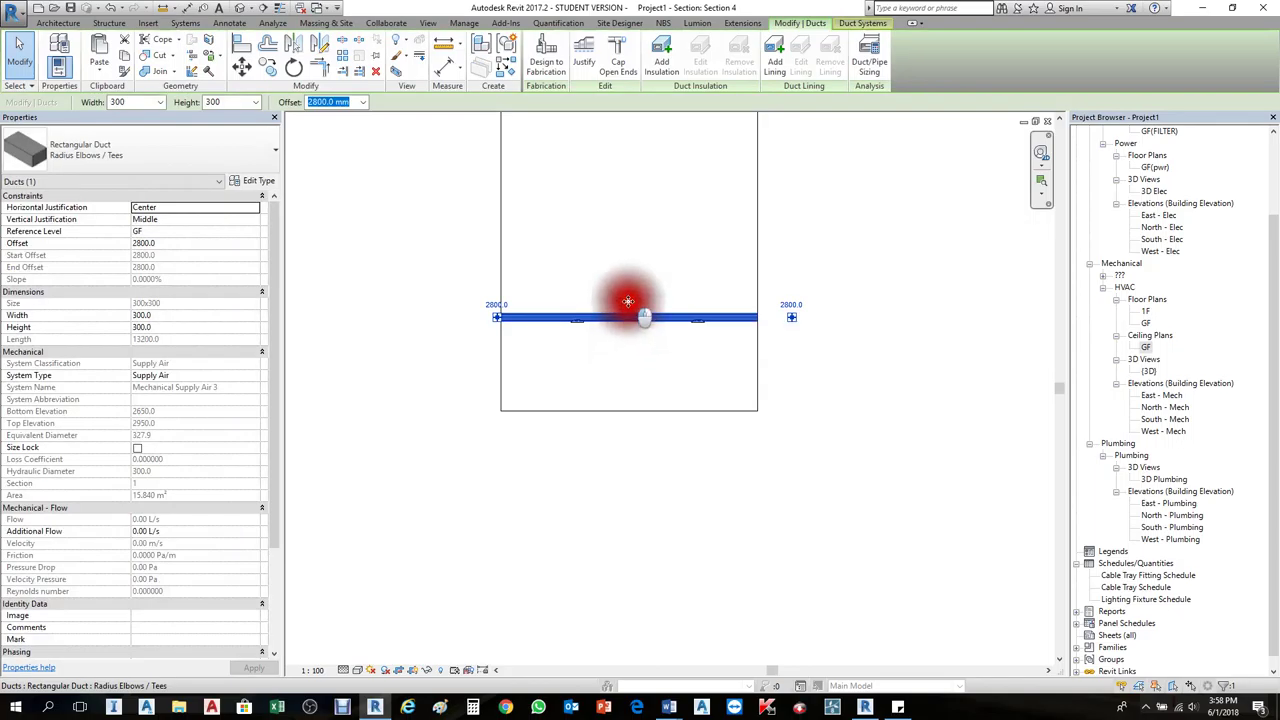
{"action": "scroll", "coordinate": [632, 326], "scroll_direction": "up", "scroll_amount": 1}
{"action": "scroll", "coordinate": [632, 326], "scroll_direction": "up", "scroll_amount": 2}
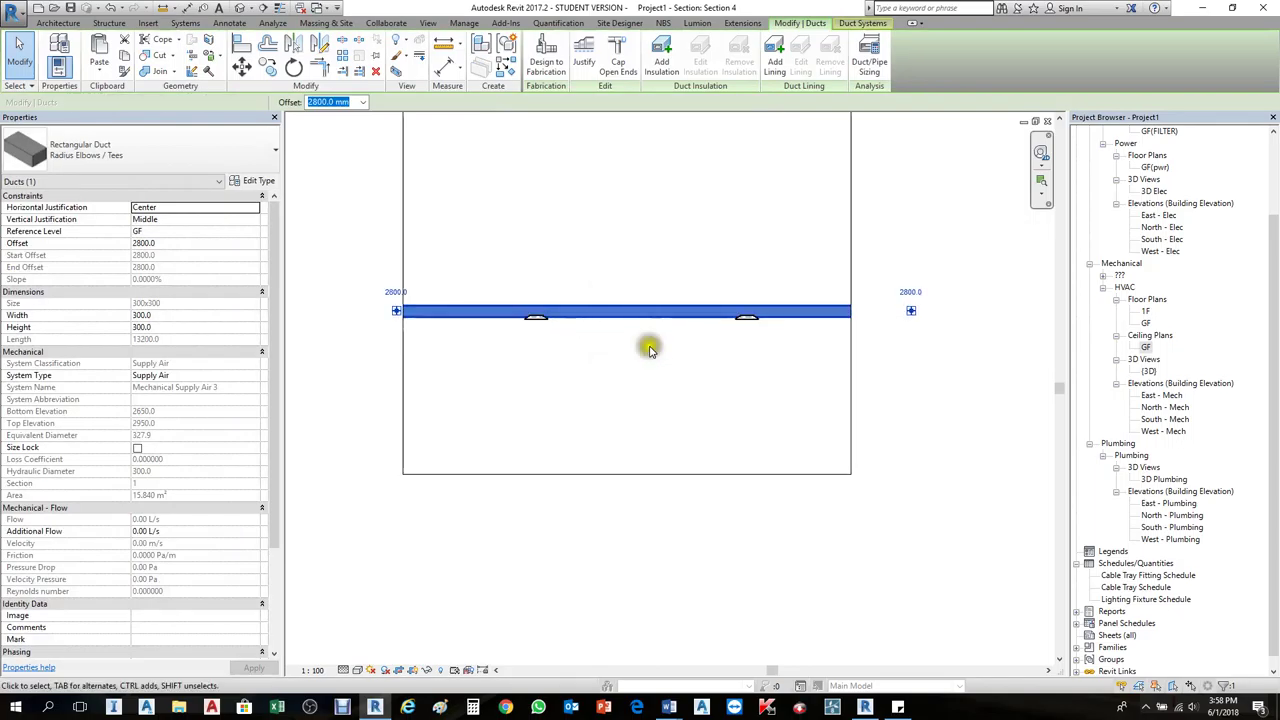
{"action": "type", "text": "3300"}
{"action": "key", "text": "Return"}
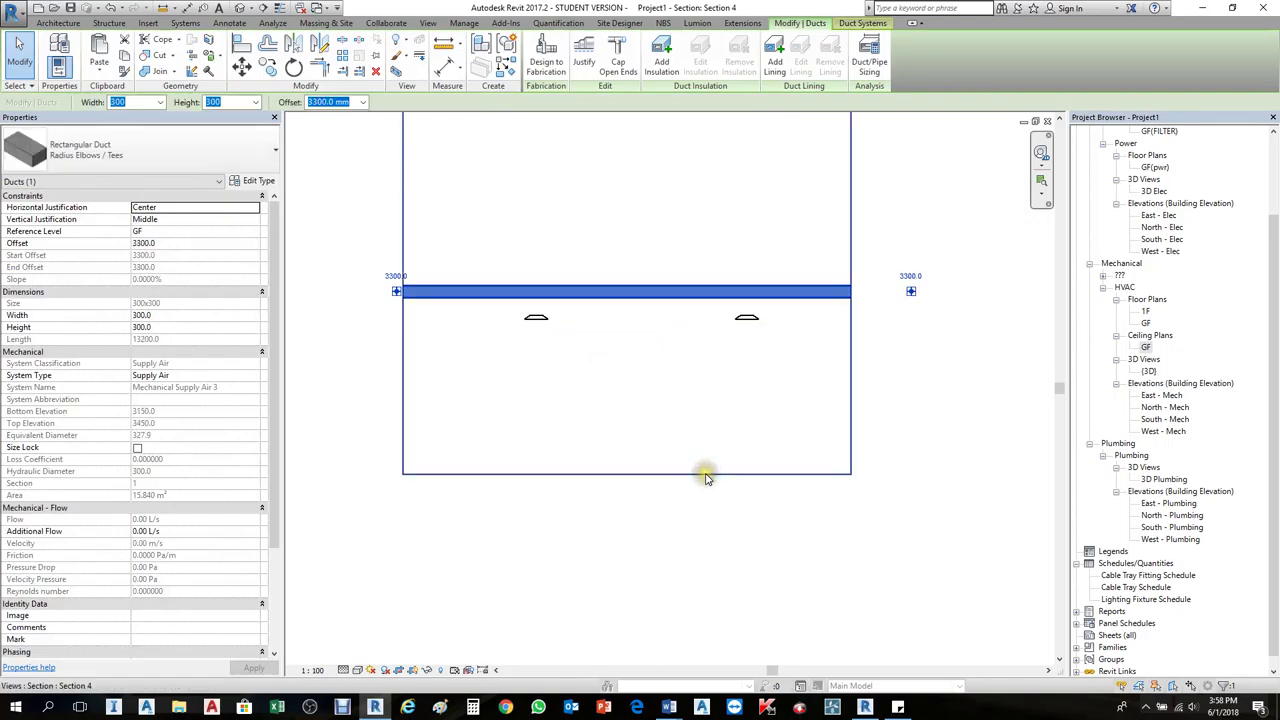
Step: Extend the section's crop region downward
{"action": "left_click", "coordinate": [703, 474]}
{"action": "scroll", "coordinate": [700, 450], "scroll_direction": "down", "scroll_amount": 1}
{"action": "left_click_drag", "start_coordinate": [645, 460], "coordinate": [655, 601]}
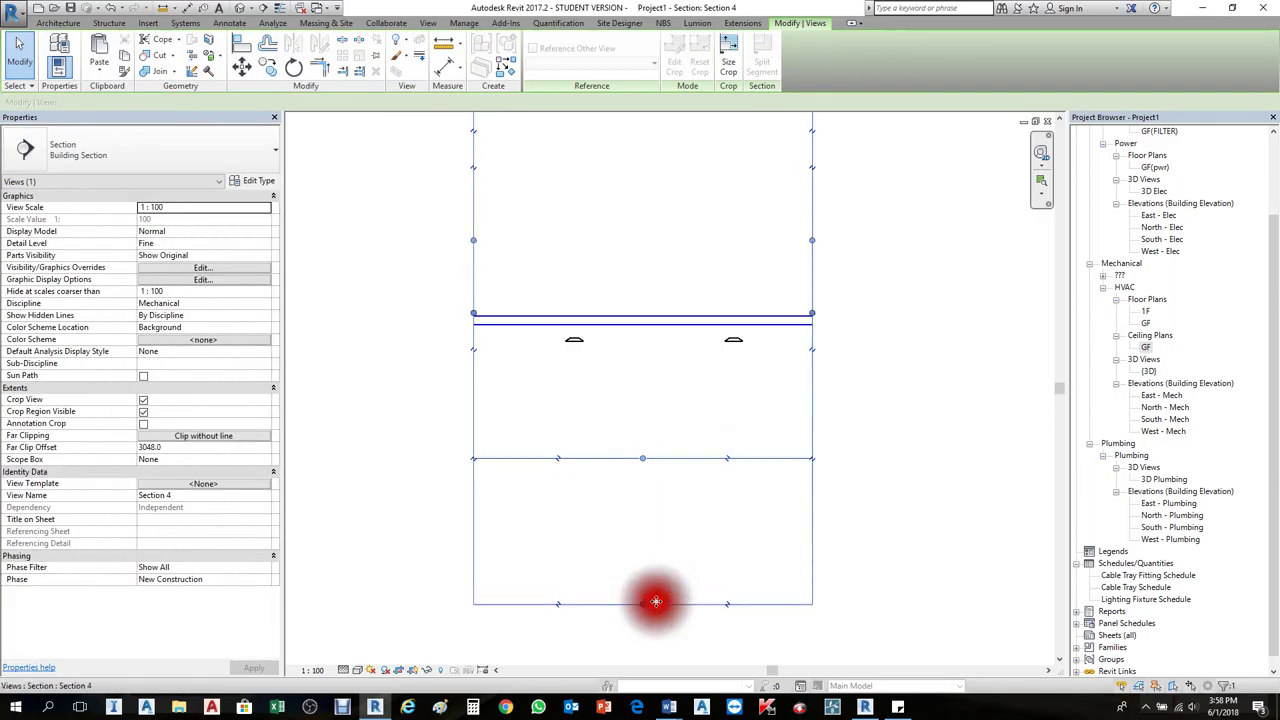
{"action": "left_click", "coordinate": [645, 495]}
Step: Draw a duct up from the return diffuser's top connector
{"action": "left_click", "coordinate": [610, 388]}
{"action": "scroll", "coordinate": [610, 388], "scroll_direction": "up", "scroll_amount": 5}
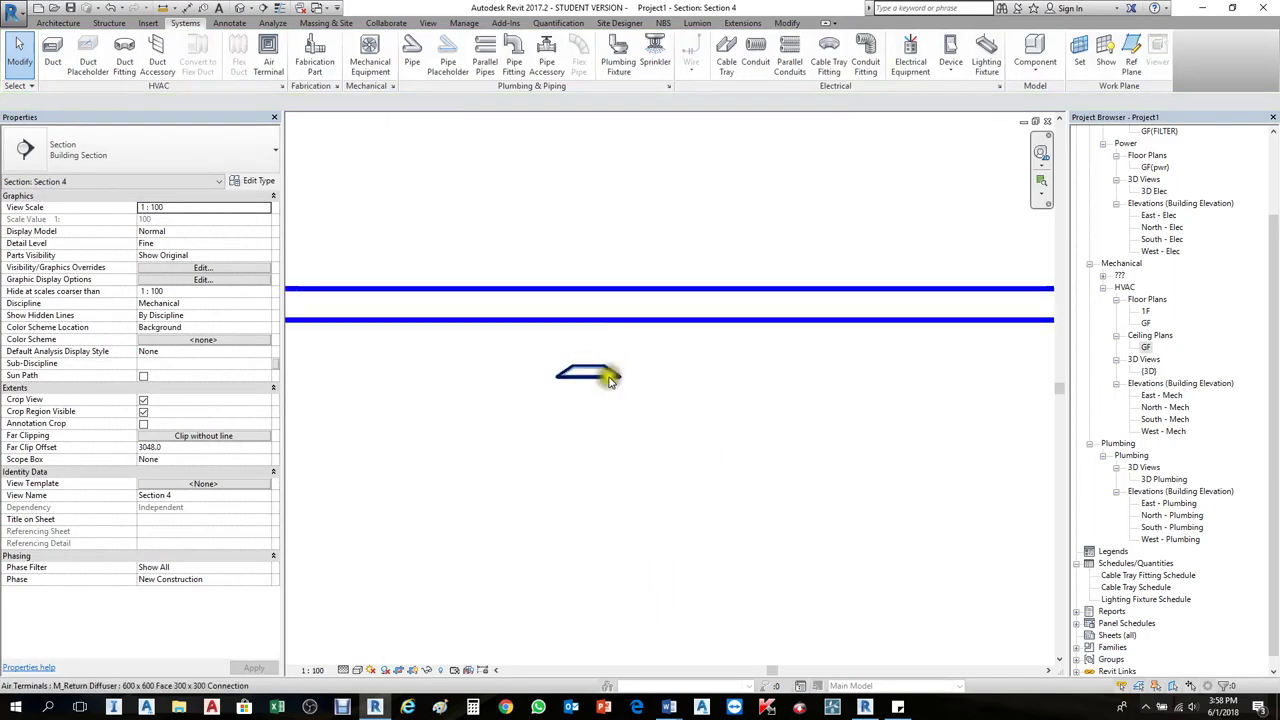
{"action": "left_click", "coordinate": [606, 388]}
{"action": "scroll", "coordinate": [587, 345], "scroll_direction": "up", "scroll_amount": 2}
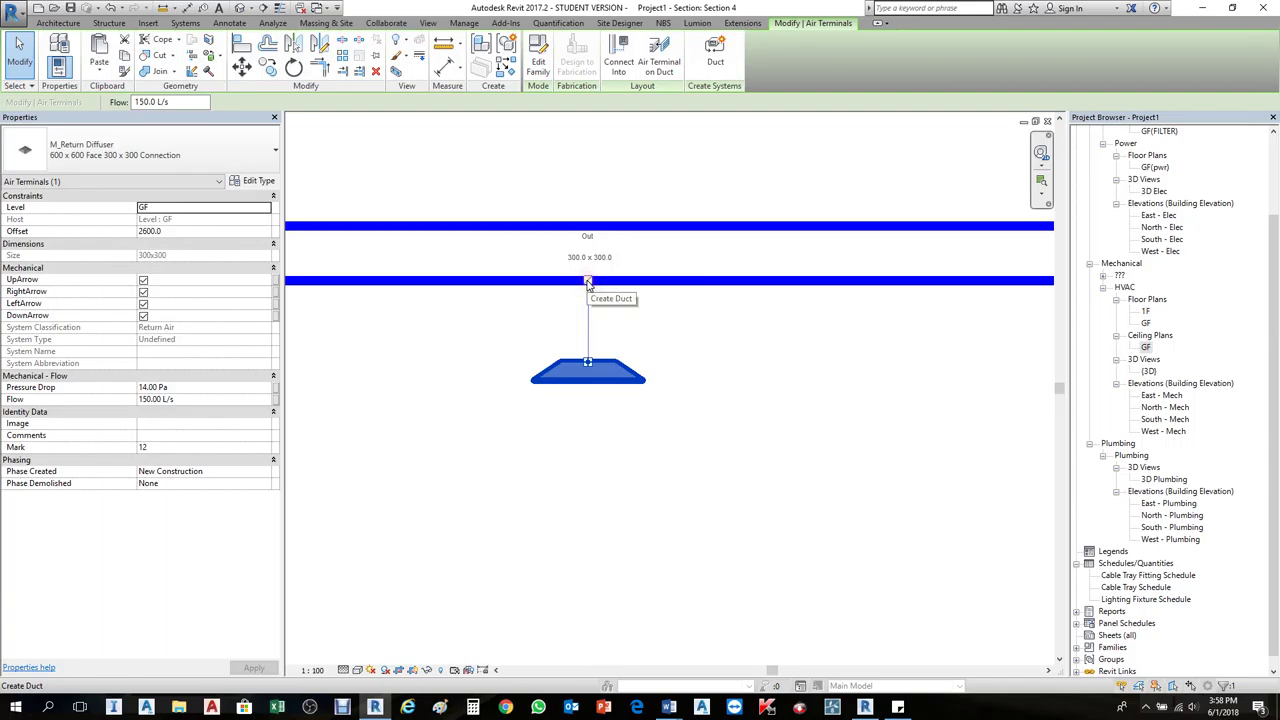
{"action": "left_click", "coordinate": [587, 281]}
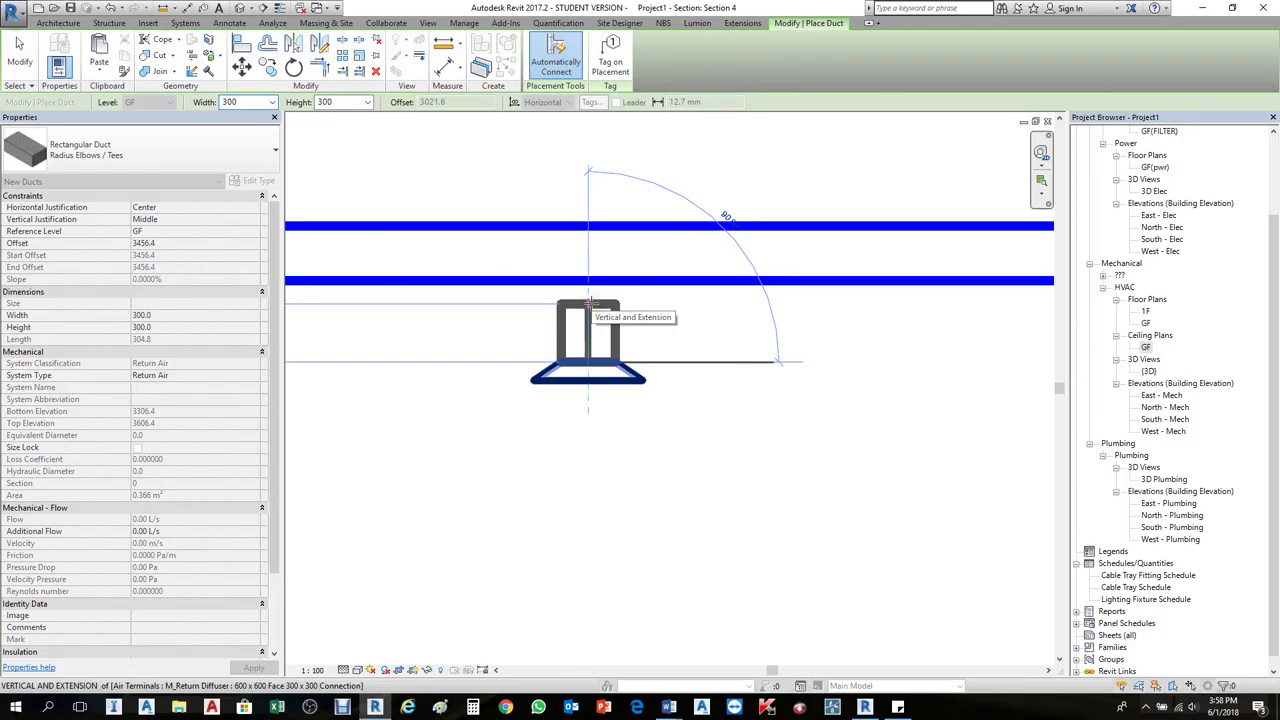
{"action": "left_click", "coordinate": [592, 304]}
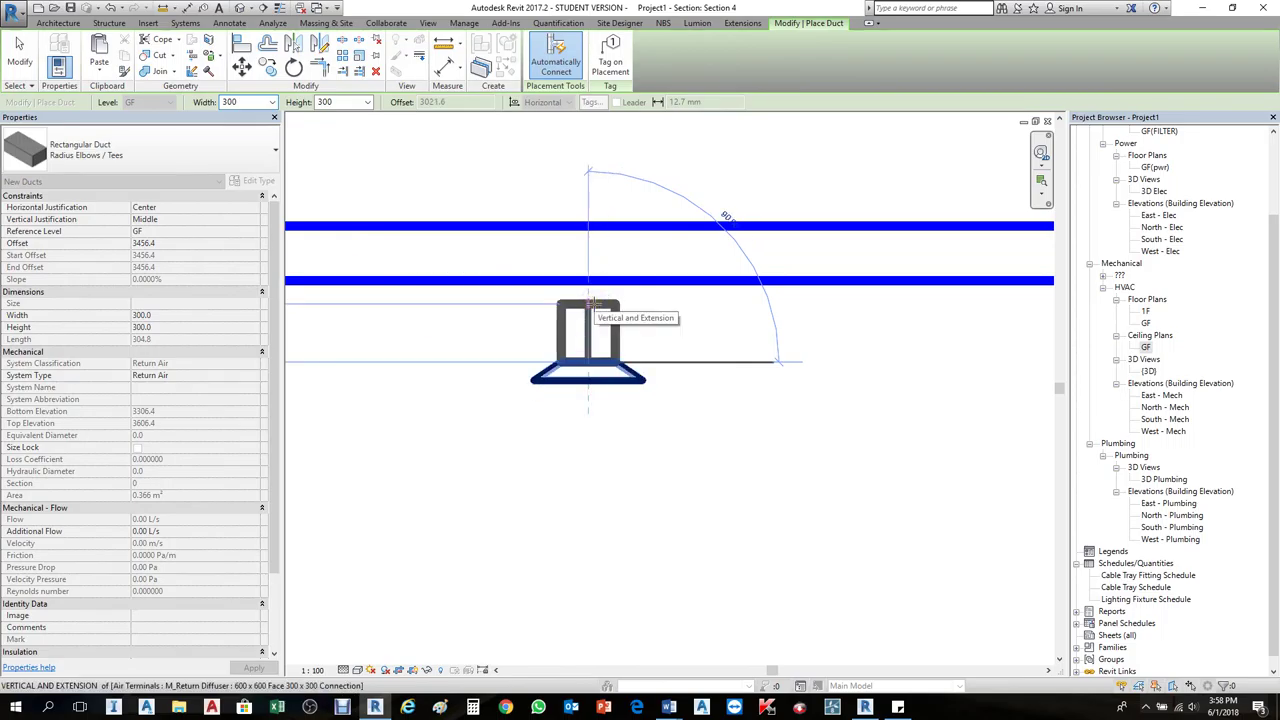
{"action": "left_click", "coordinate": [588, 295]}
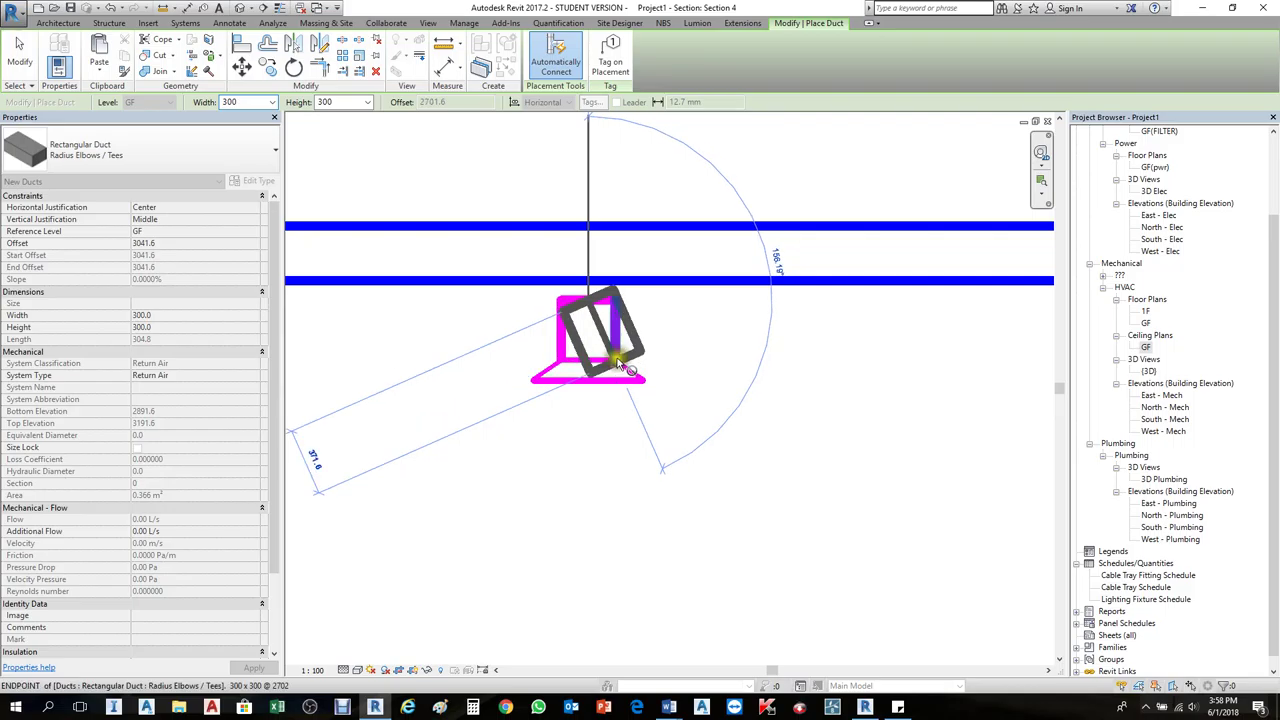
{"action": "key", "text": "Escape"}
{"action": "key", "text": "Escape"}
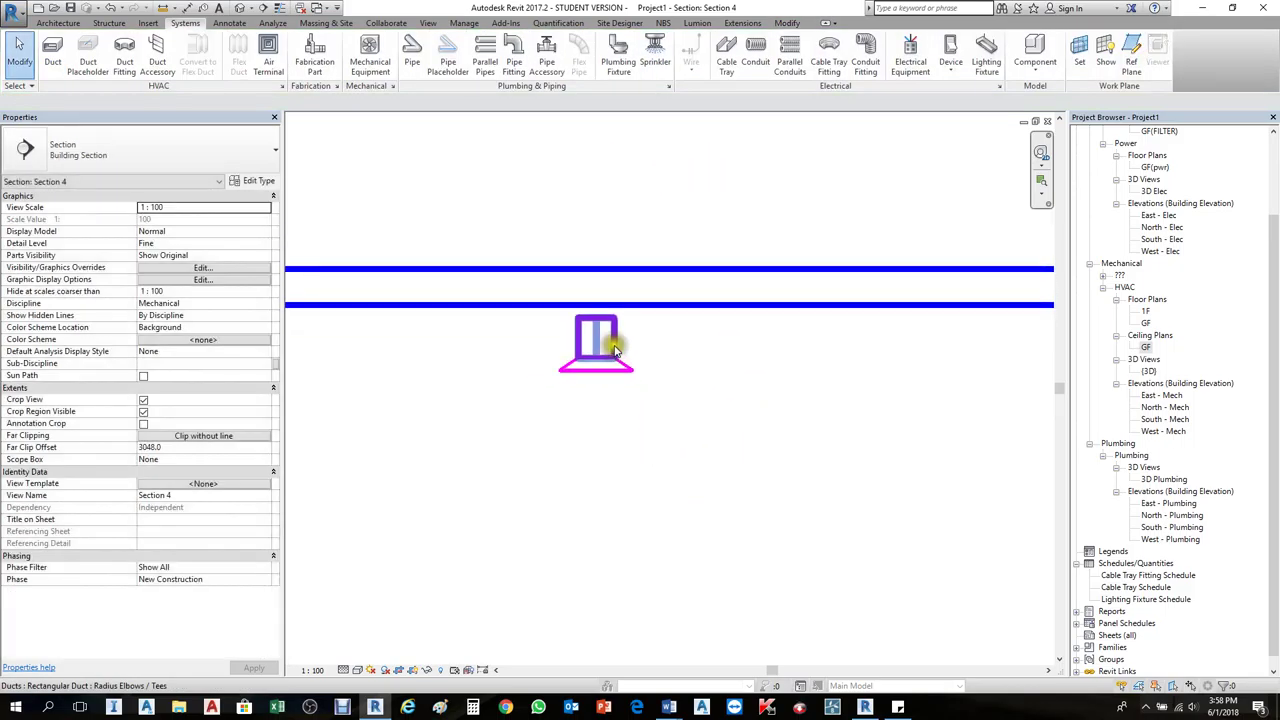
Step: Check the diffuser's new connection and select the main 300×300 duct to show its properties
{"action": "left_click", "coordinate": [615, 344]}
{"action": "left_click", "coordinate": [660, 335]}
{"action": "scroll", "coordinate": [672, 328], "scroll_direction": "down", "scroll_amount": 3}
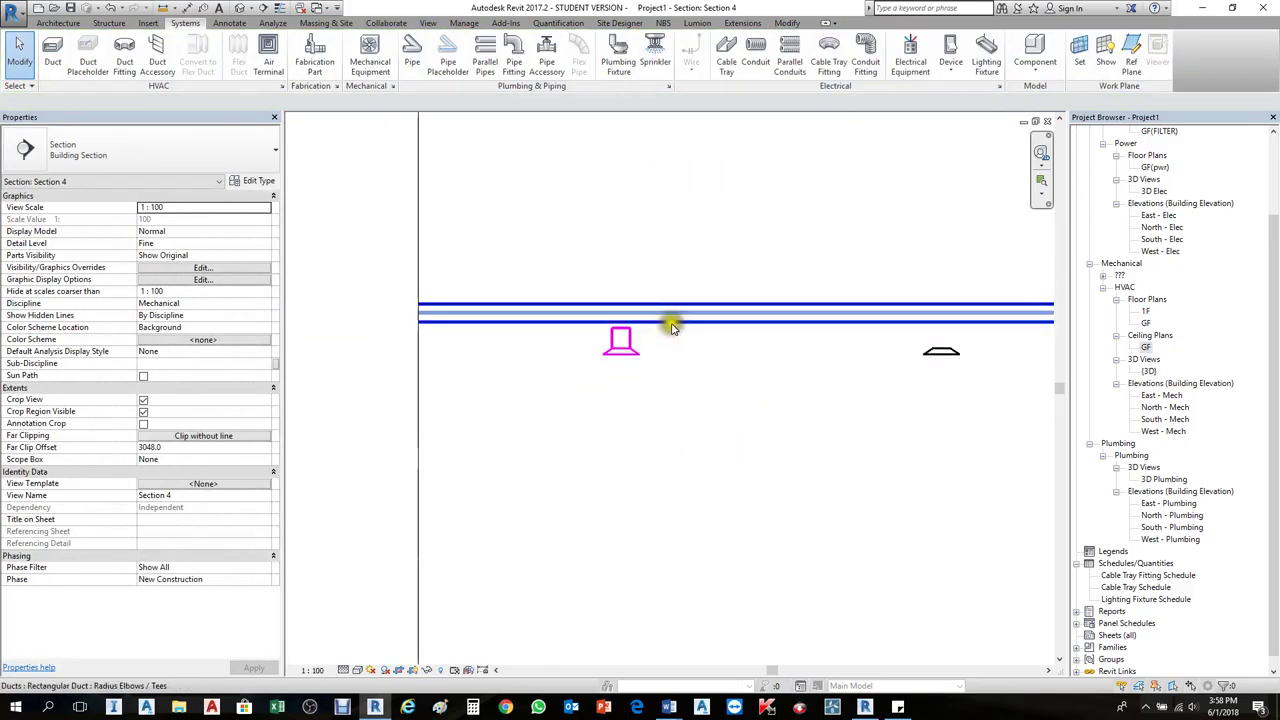
{"action": "left_click", "coordinate": [689, 319]}
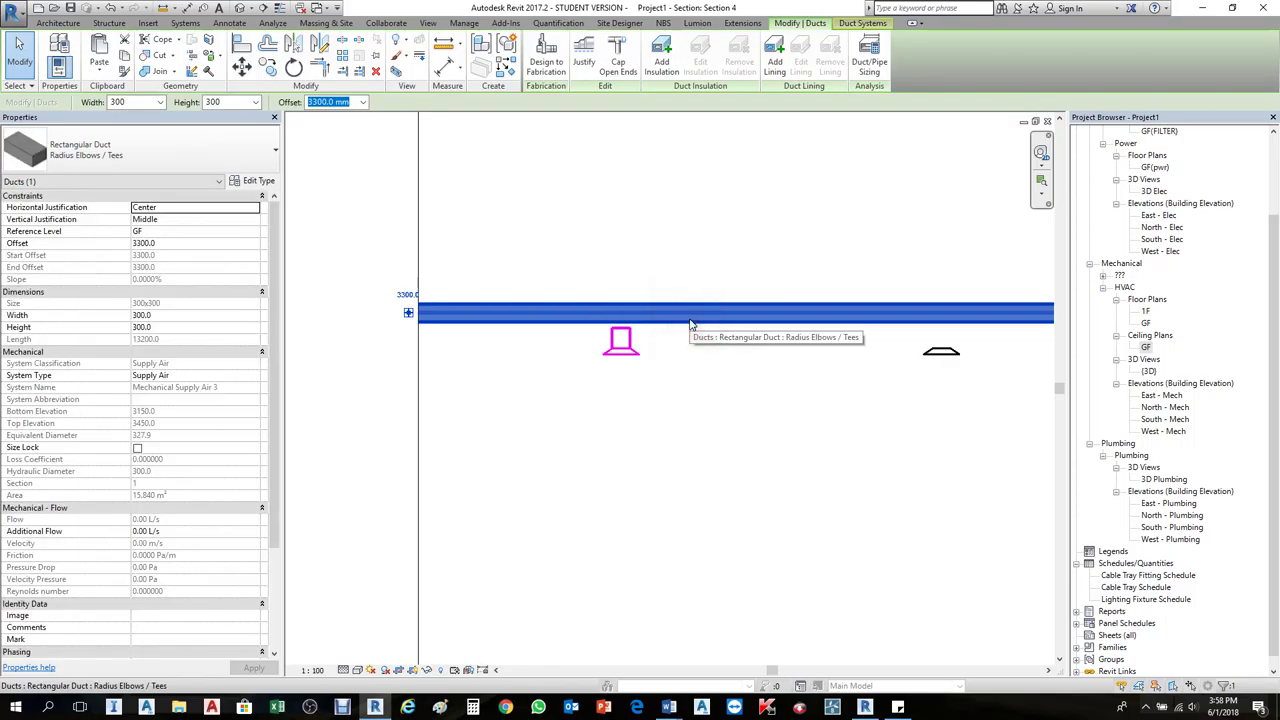
{"action": "left_click", "coordinate": [692, 335]}
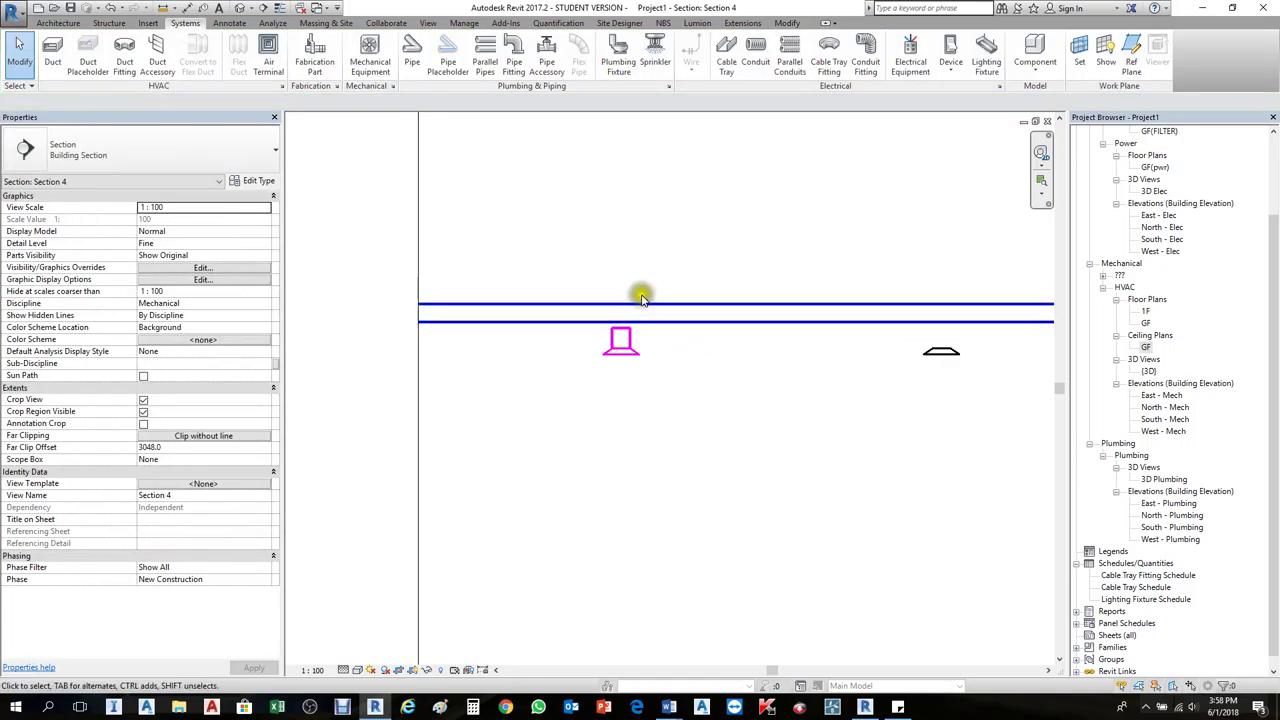
{"action": "left_click", "coordinate": [698, 320]}
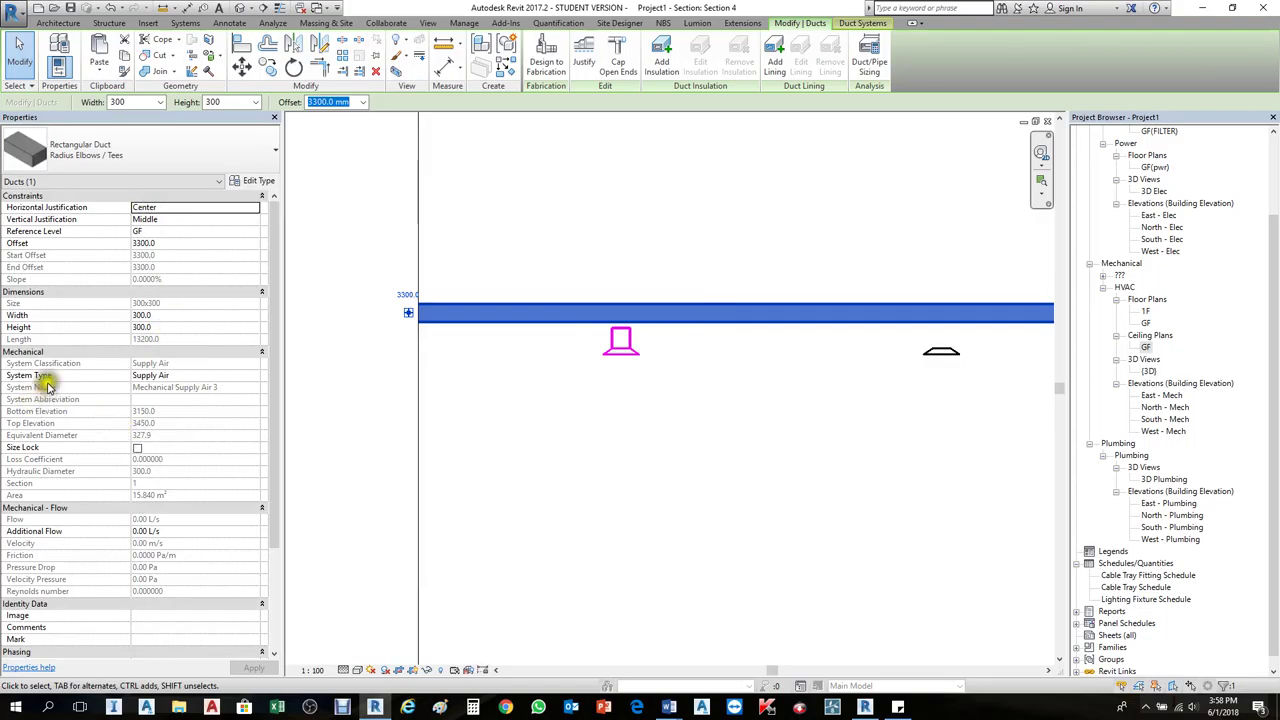
Step: Change the upper duct's system type to Return Air
{"action": "left_click", "coordinate": [188, 377]}
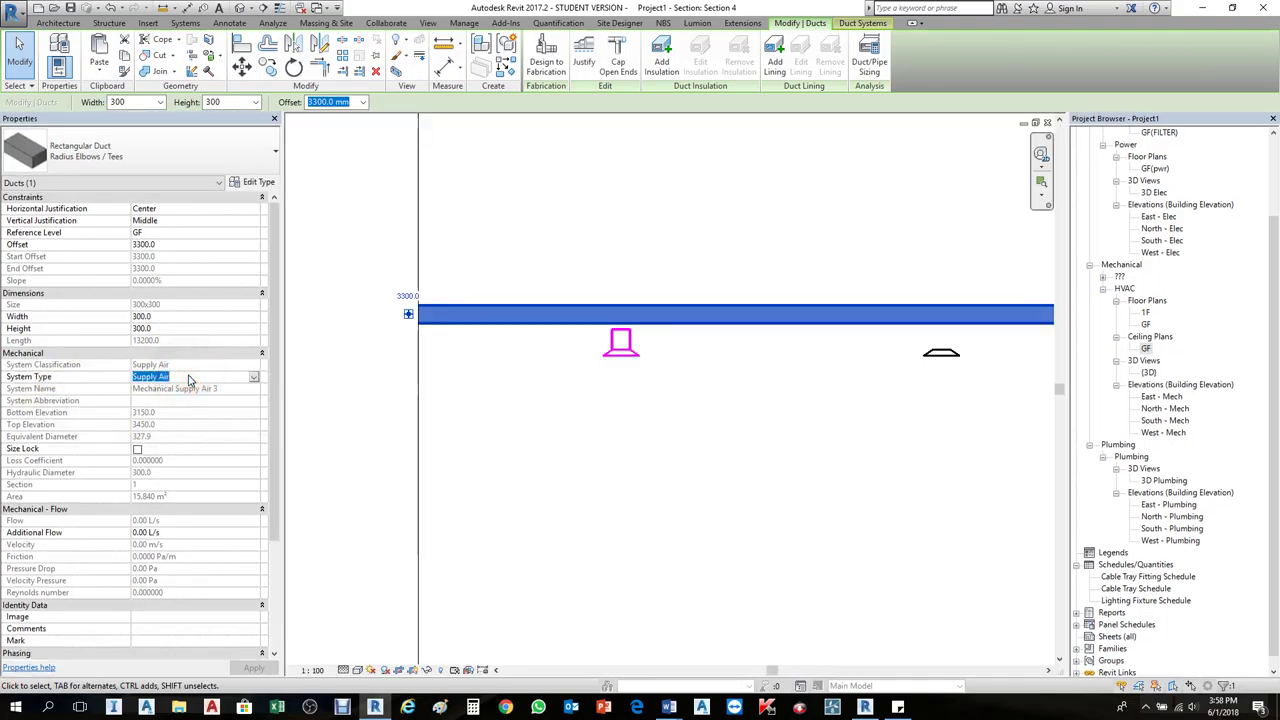
{"action": "left_click", "coordinate": [254, 380]}
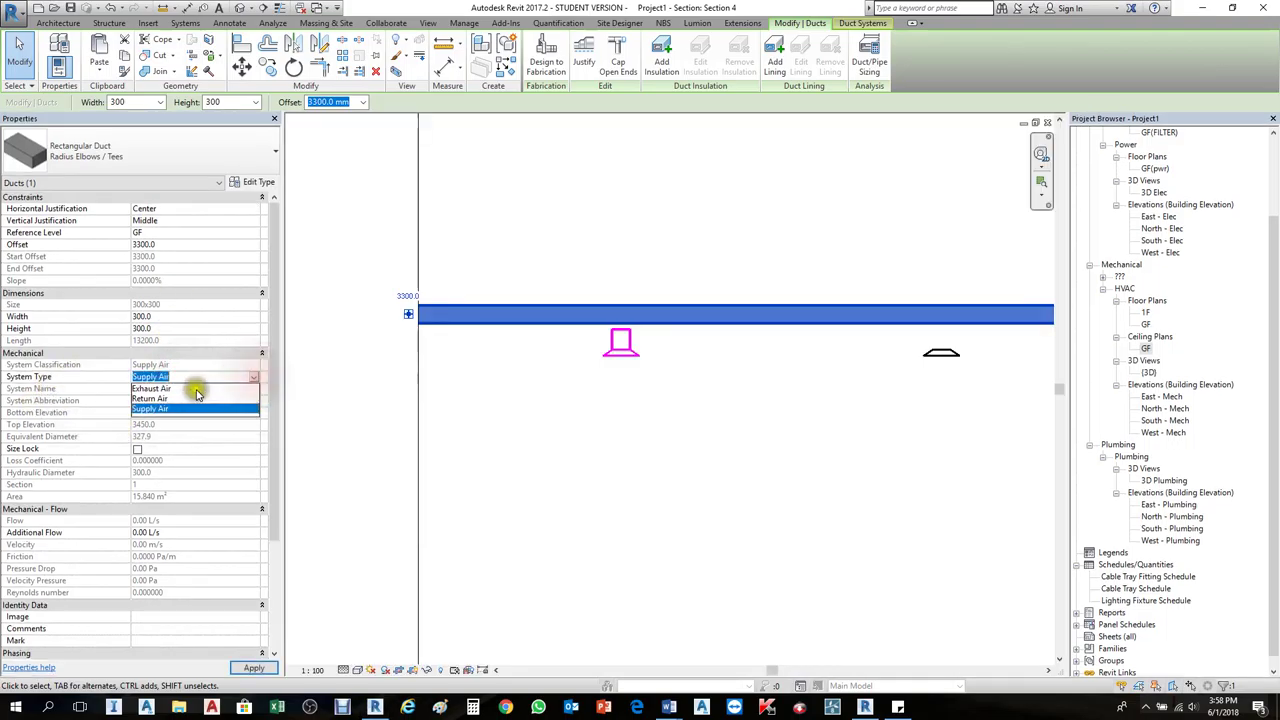
{"action": "left_click", "coordinate": [140, 400]}
{"action": "left_click", "coordinate": [614, 429]}
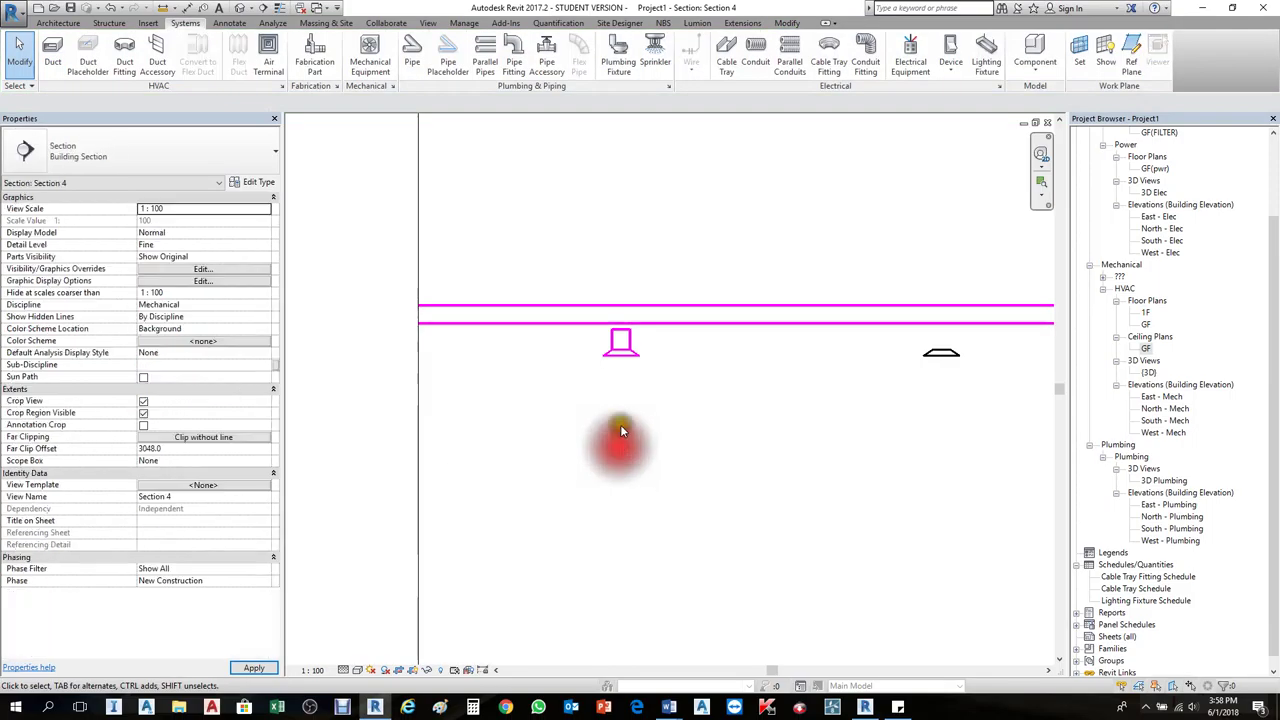
Step: Select the right return diffuser and begin a duct from its connection, then cancel
{"action": "scroll", "coordinate": [445, 358], "scroll_direction": "down", "scroll_amount": 2}
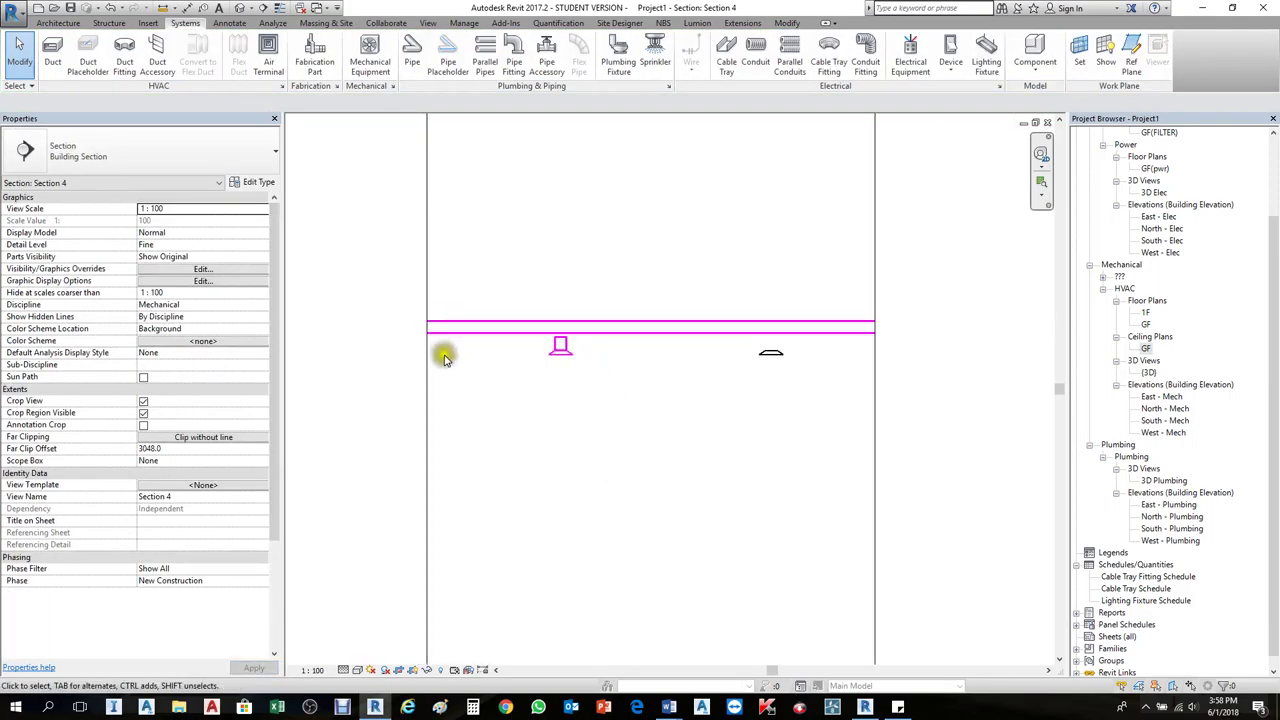
{"action": "scroll", "coordinate": [778, 350], "scroll_direction": "up", "scroll_amount": 2}
{"action": "left_click", "coordinate": [774, 357]}
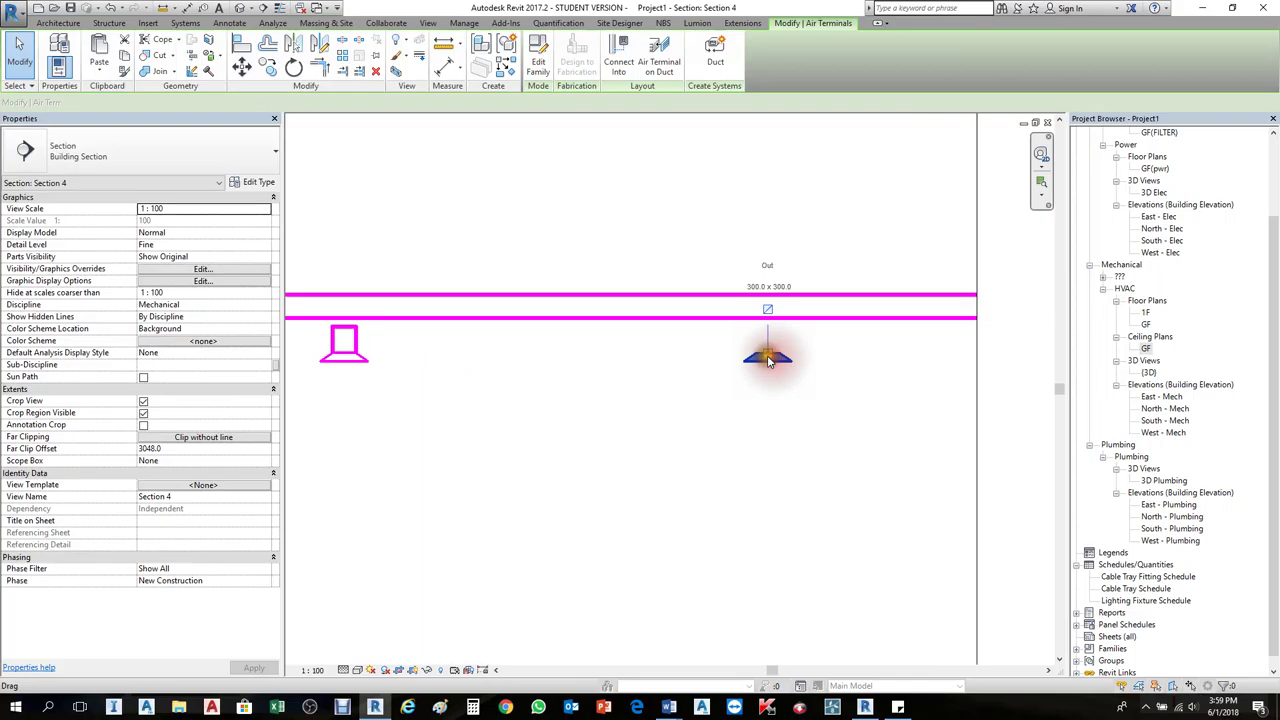
{"action": "scroll", "coordinate": [766, 351], "scroll_direction": "up", "scroll_amount": 2}
{"action": "left_click", "coordinate": [760, 295]}
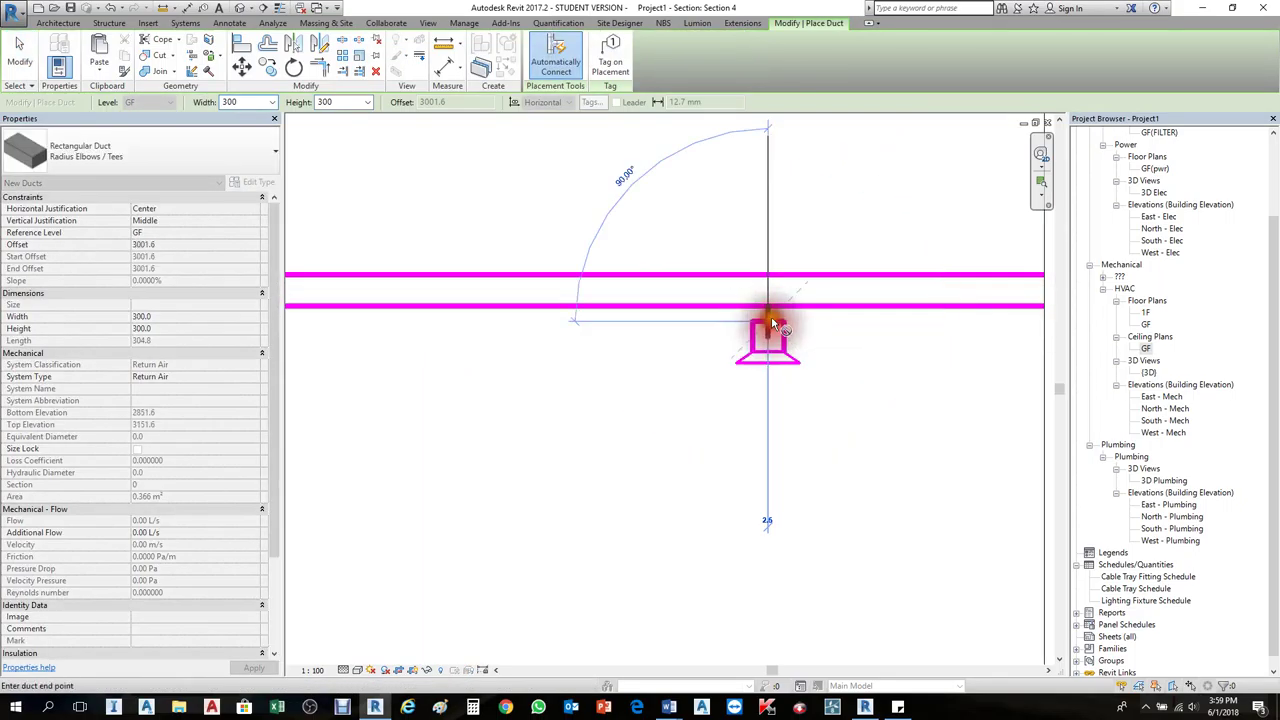
{"action": "key", "text": "Escape"}
{"action": "key", "text": "Escape"}
{"action": "scroll", "coordinate": [909, 374], "scroll_direction": "down", "scroll_amount": 4}
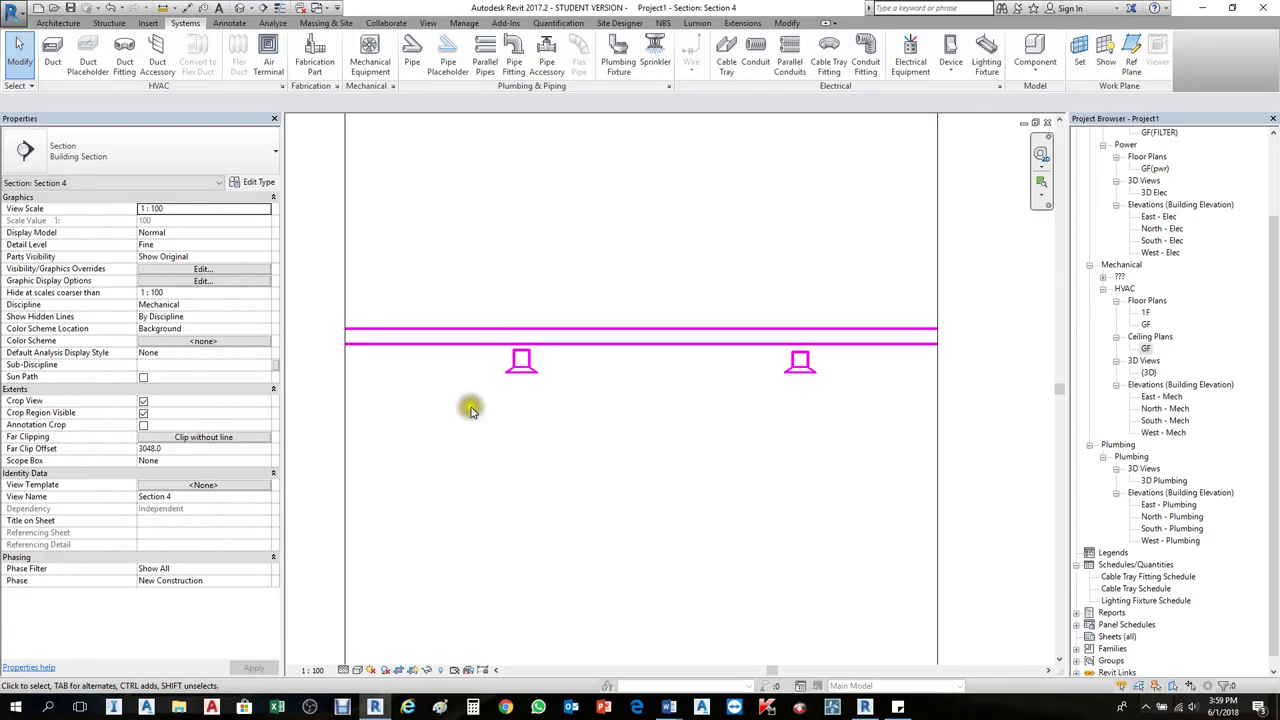
{"action": "scroll", "coordinate": [530, 390], "scroll_direction": "up", "scroll_amount": 3}
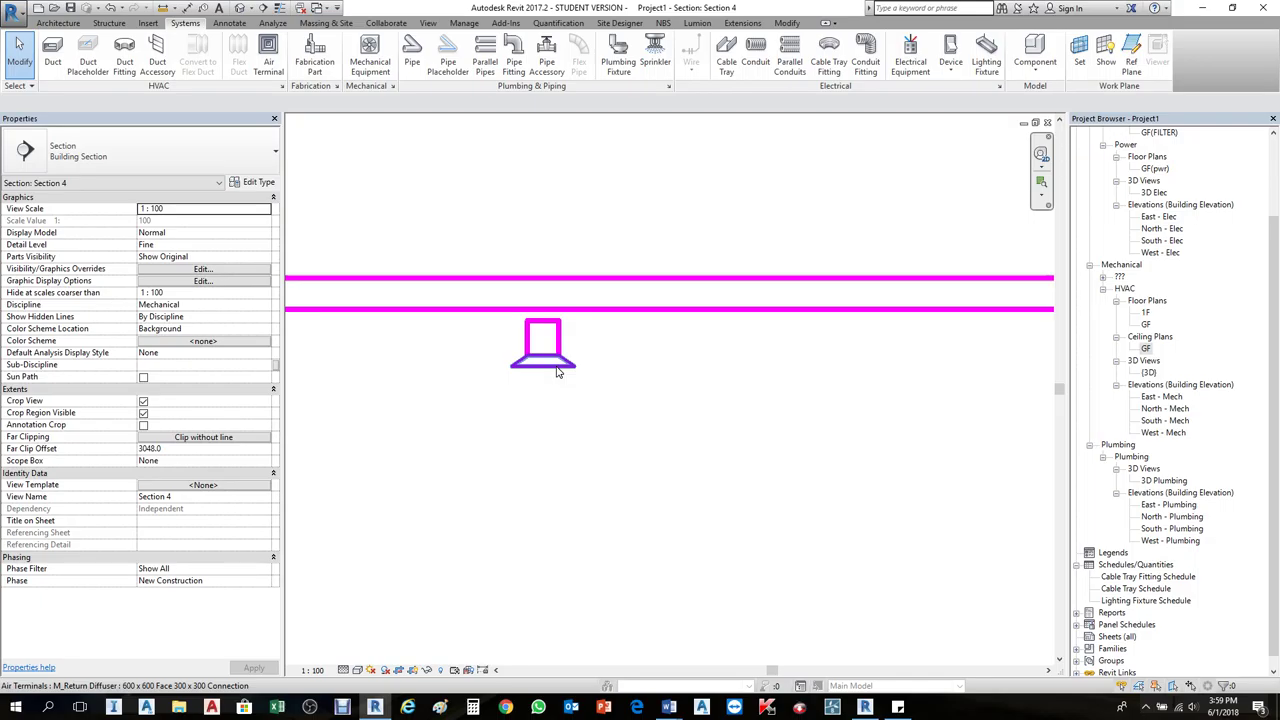
Step: Join the left and right diffuser drop ducts into the main duct as tees
{"action": "scroll", "coordinate": [558, 362], "scroll_direction": "down", "scroll_amount": 2}
{"action": "left_click", "coordinate": [560, 350]}
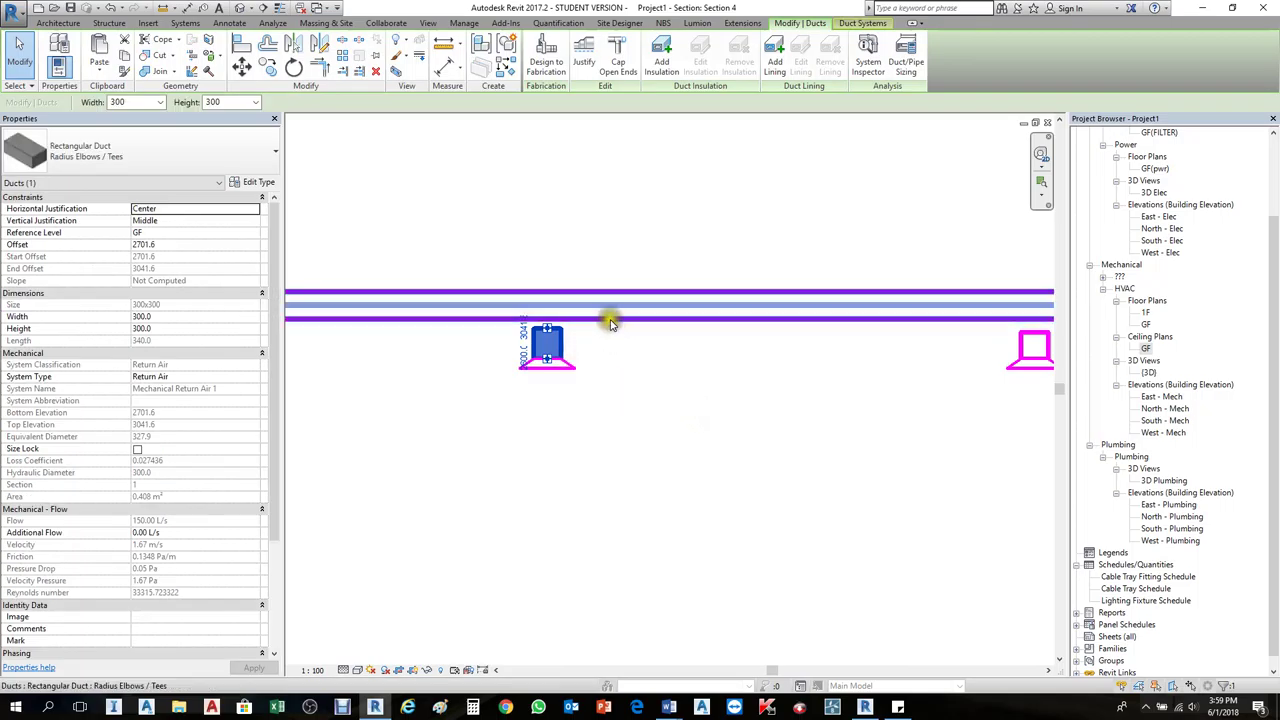
{"action": "key", "text": "Escape"}
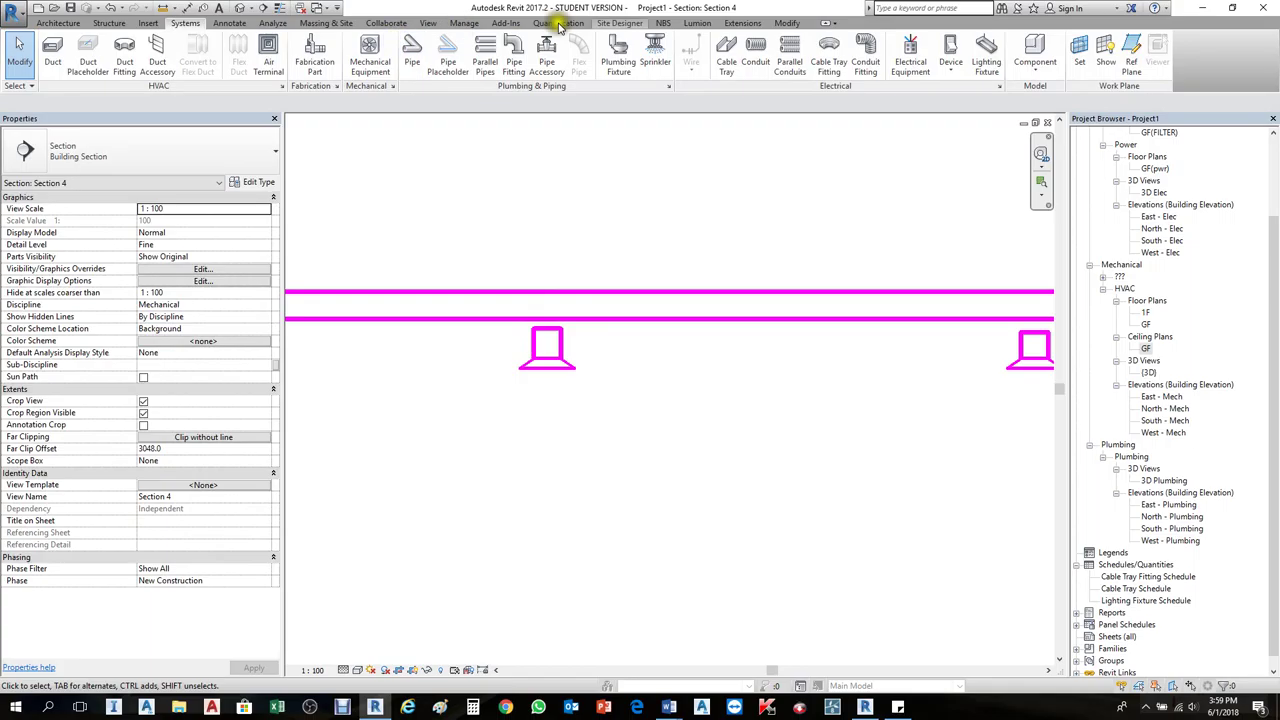
{"action": "left_click_drag", "start_coordinate": [563, 349], "coordinate": [527, 292]}
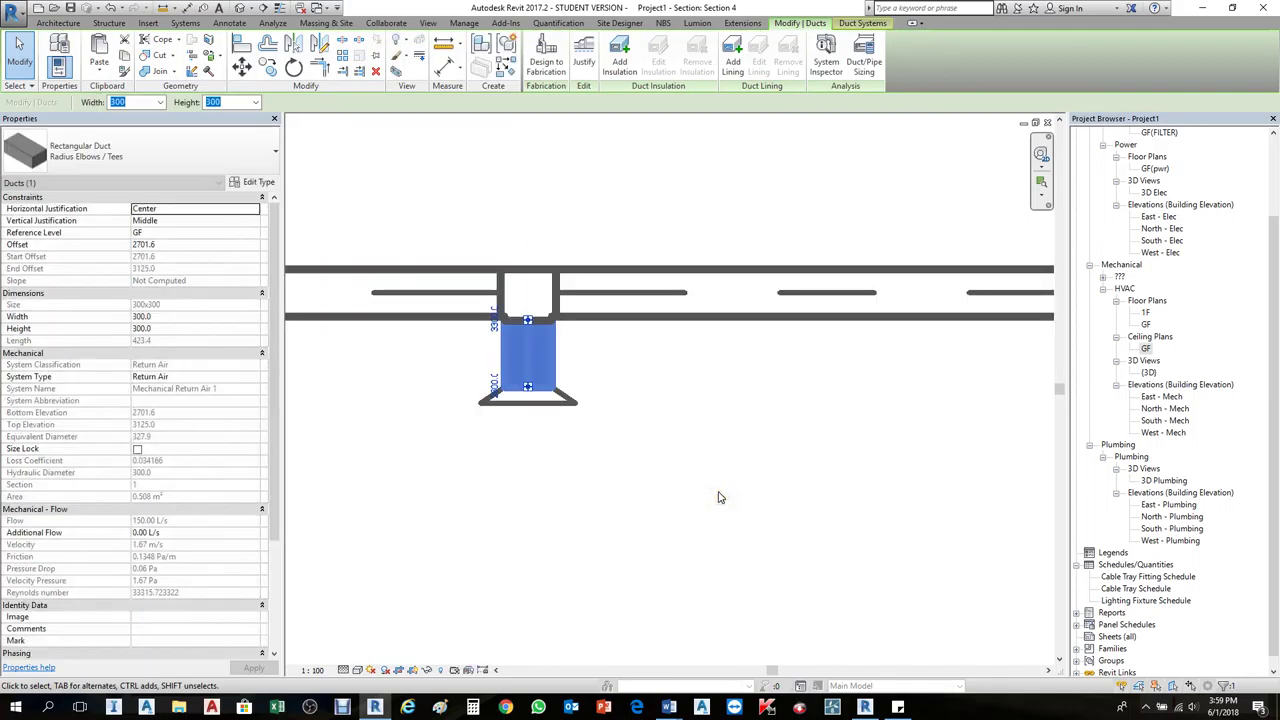
{"action": "left_click", "coordinate": [709, 486]}
{"action": "scroll", "coordinate": [547, 425], "scroll_direction": "down", "scroll_amount": 2}
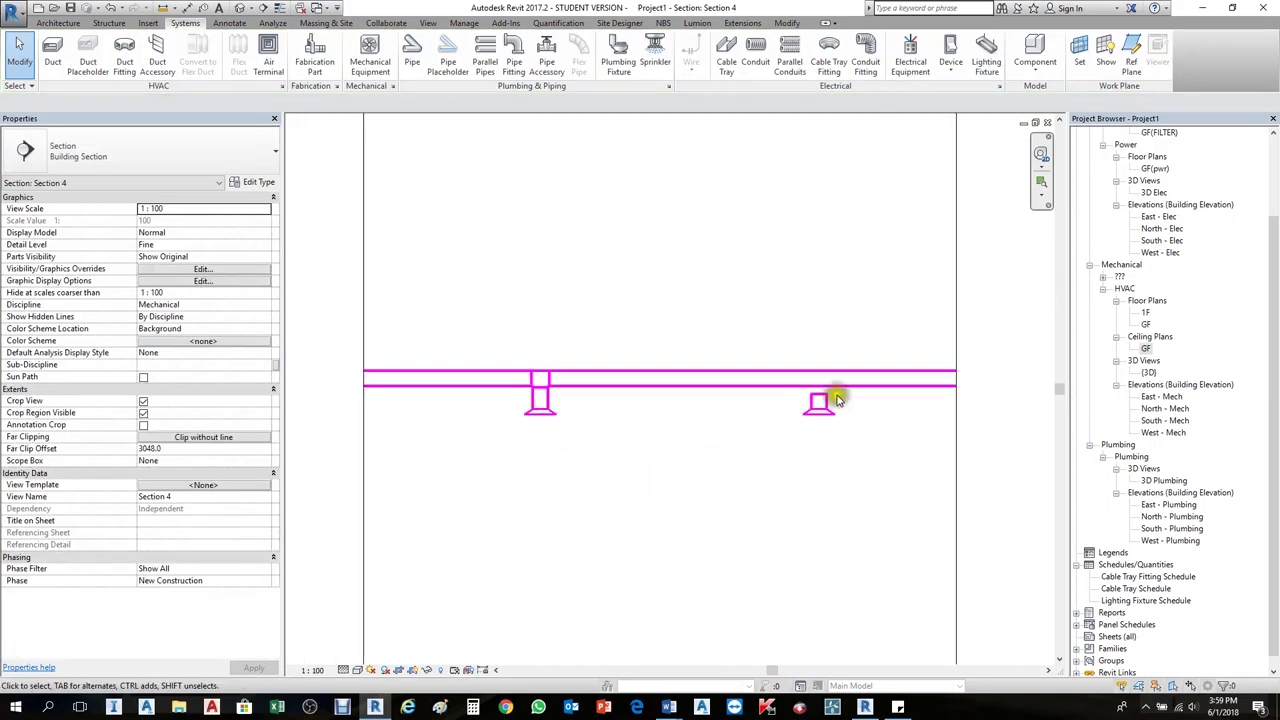
{"action": "left_click", "coordinate": [805, 405]}
{"action": "left_click_drag", "start_coordinate": [805, 400], "coordinate": [805, 366]}
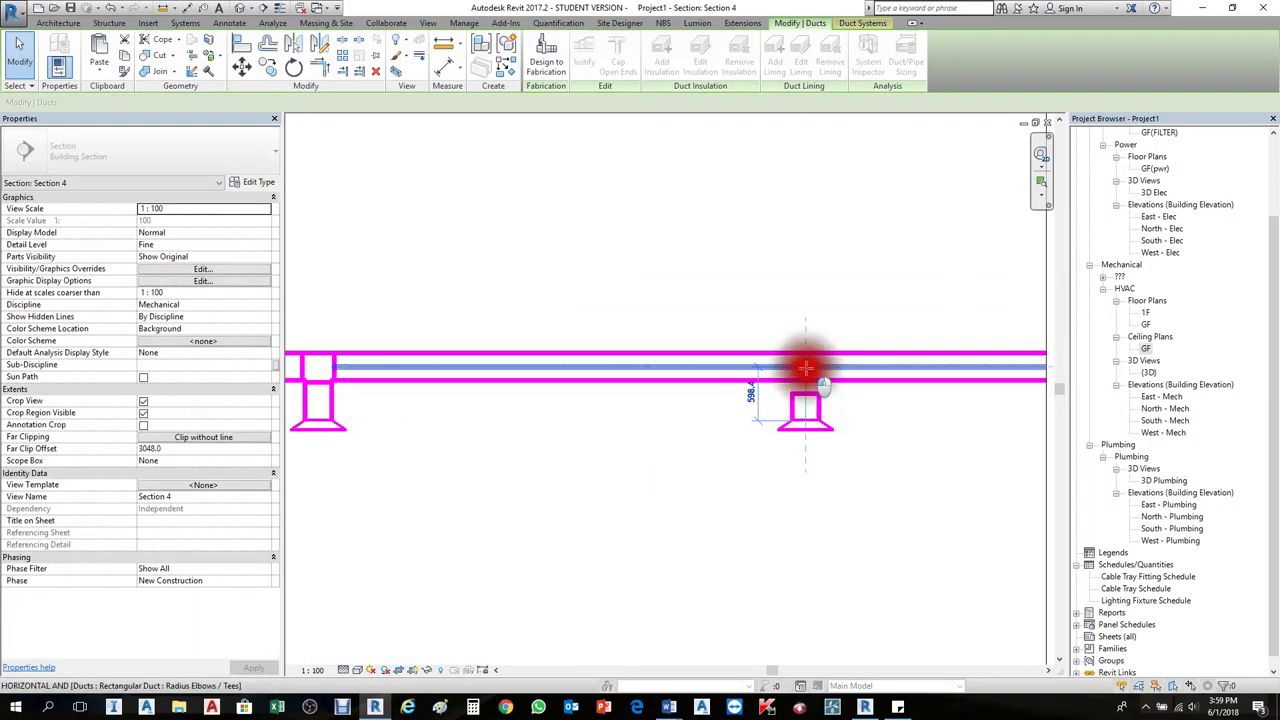
{"action": "left_click", "coordinate": [894, 487]}
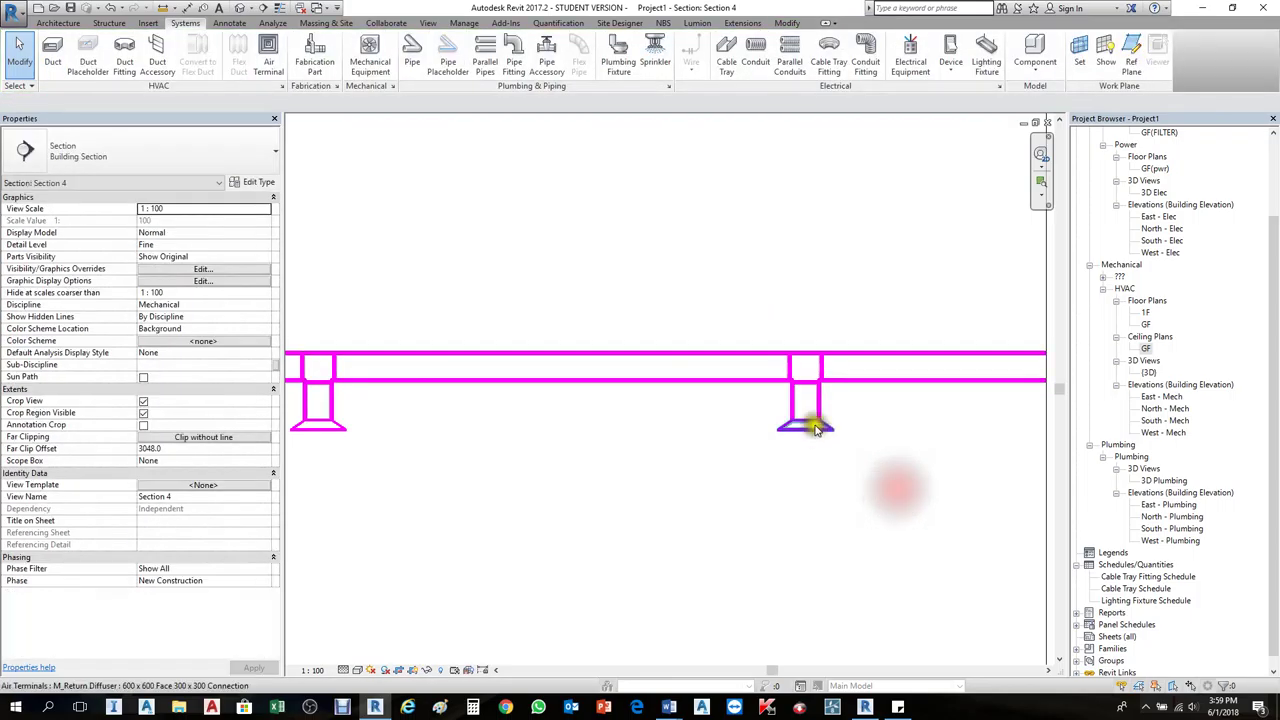
{"action": "scroll", "coordinate": [787, 482], "scroll_direction": "down", "scroll_amount": 2}
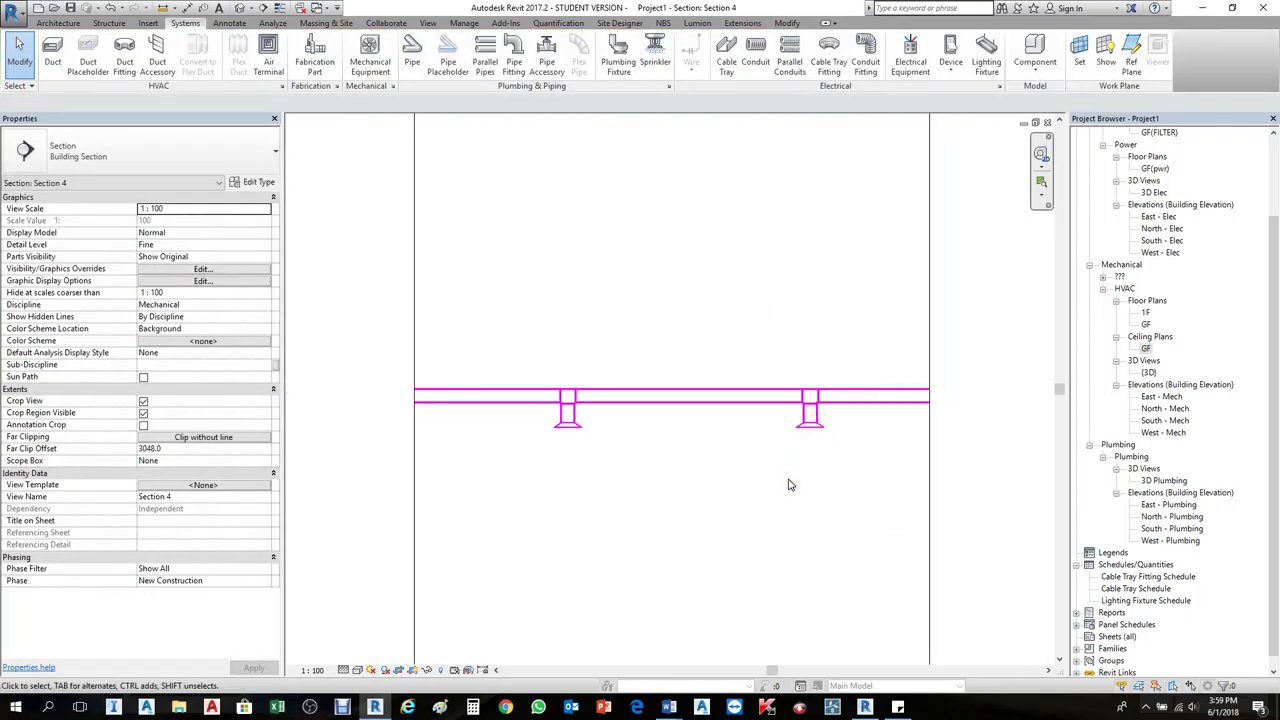
Step: In the GF reflected ceiling plan, move the section line down onto the lower duct
{"action": "key", "text": "ctrl+Tab"}
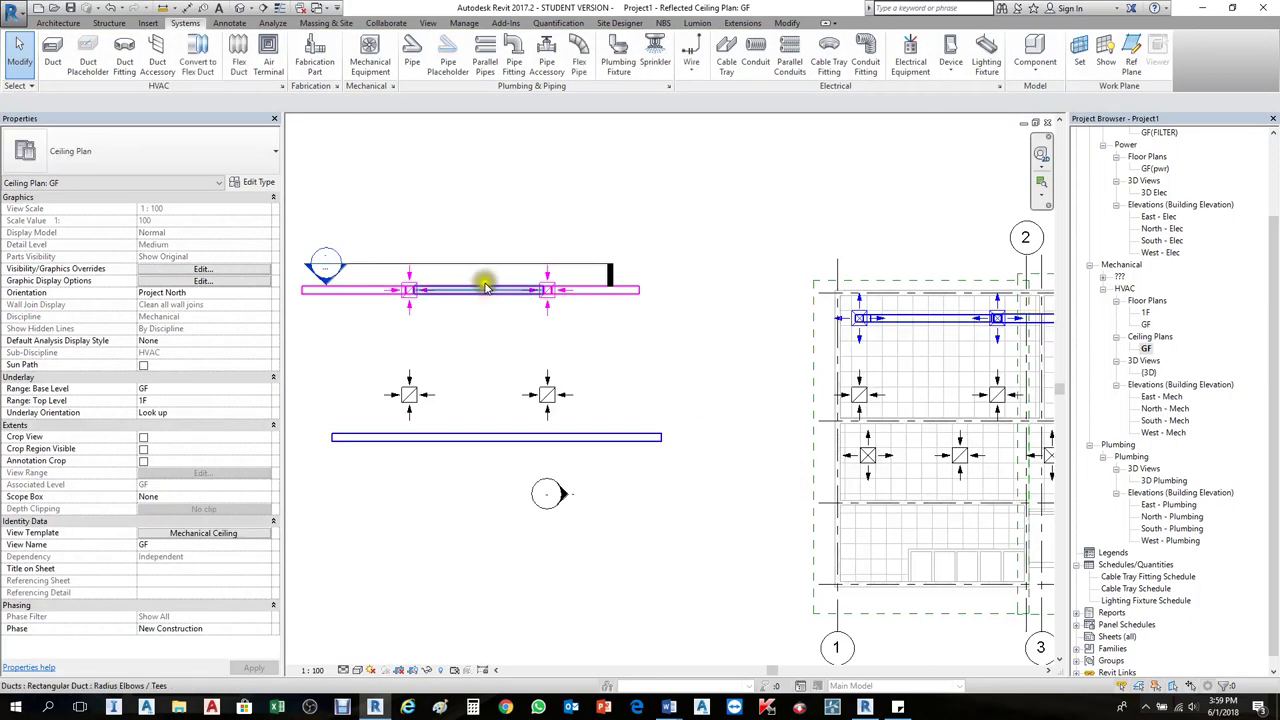
{"action": "left_click", "coordinate": [484, 268]}
{"action": "left_click_drag", "start_coordinate": [484, 268], "coordinate": [511, 370]}
{"action": "scroll", "coordinate": [462, 440], "scroll_direction": "up", "scroll_amount": 2}
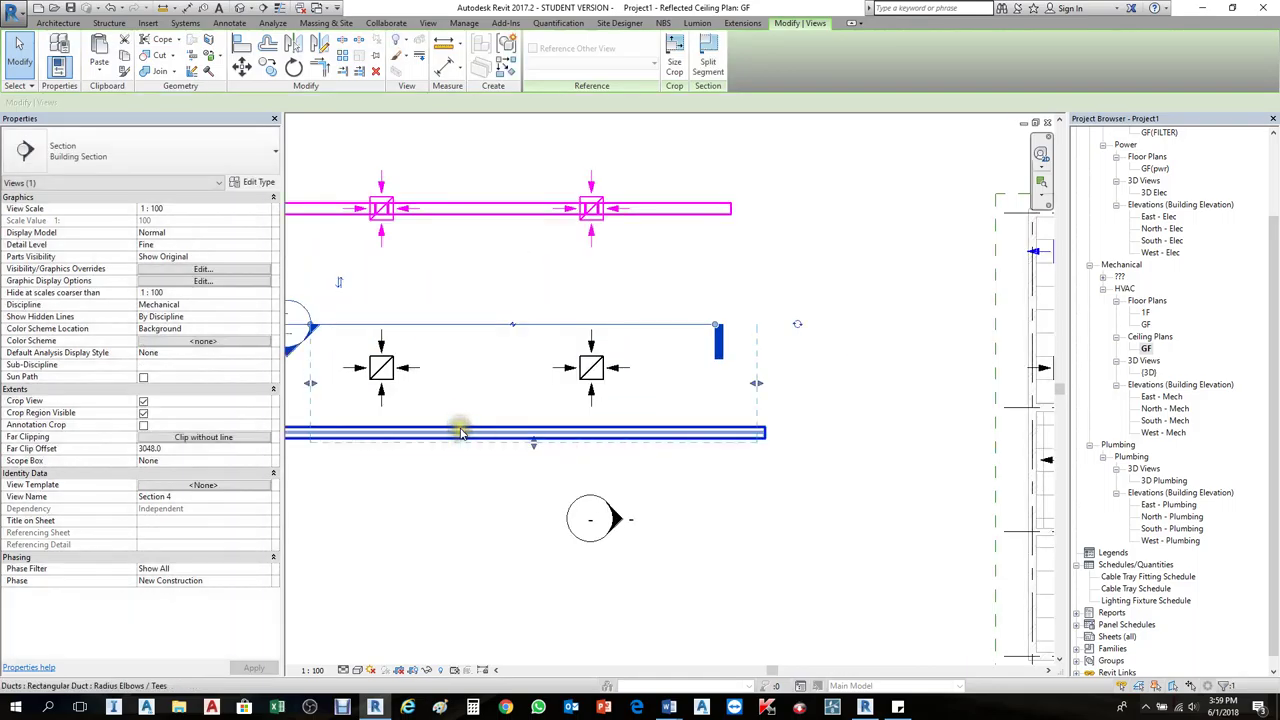
{"action": "key", "text": "Escape"}
Step: Set the lower duct's offset to 3300 mm
{"action": "left_click", "coordinate": [480, 209]}
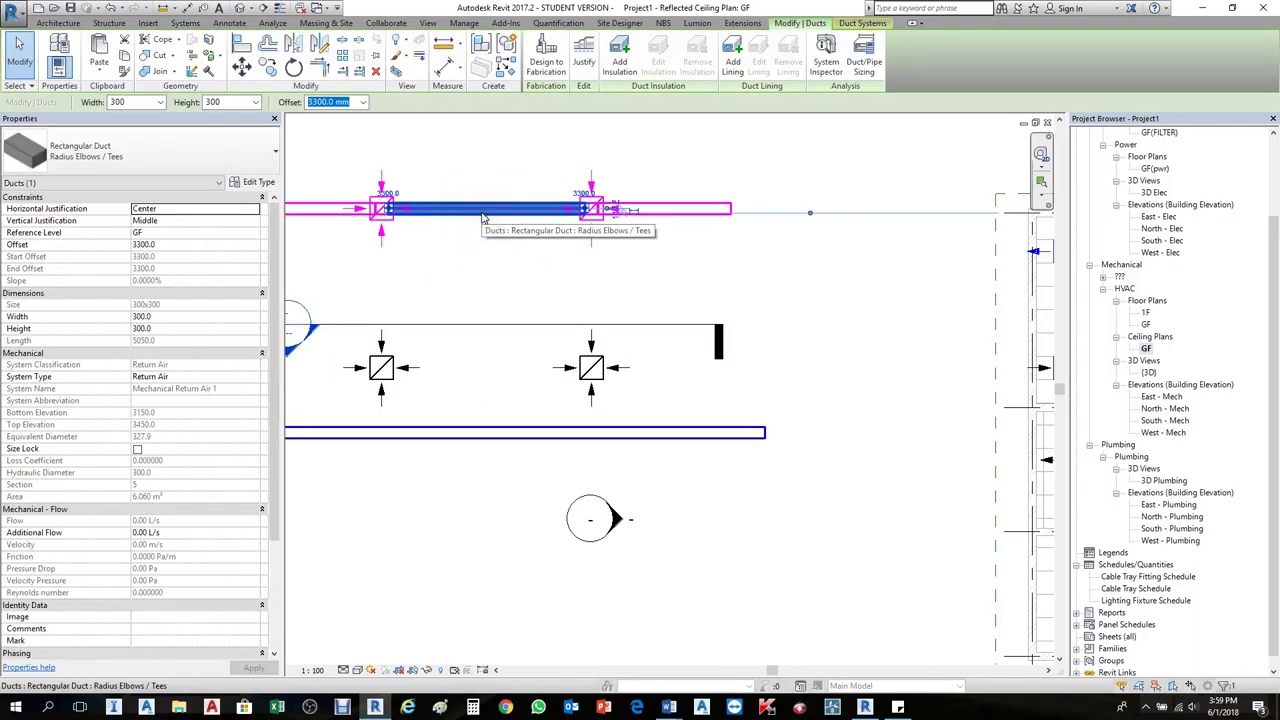
{"action": "left_click", "coordinate": [517, 306]}
{"action": "left_click", "coordinate": [586, 429]}
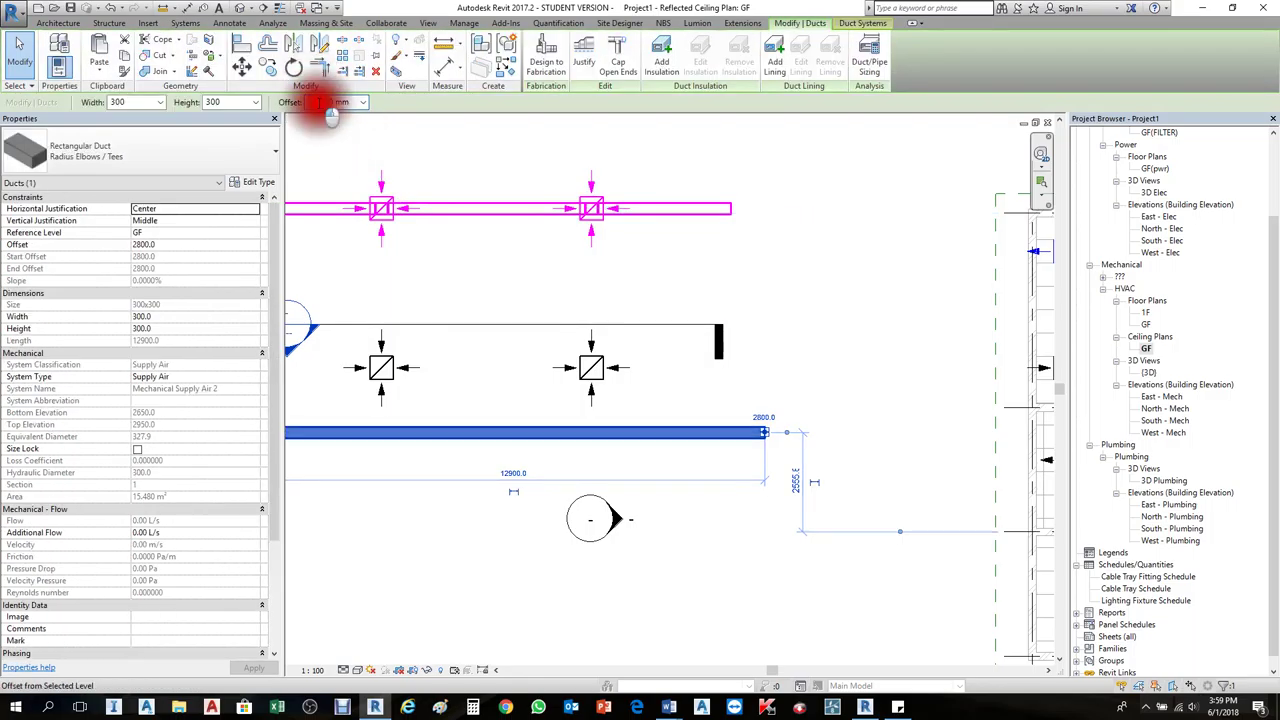
{"action": "type", "text": "33"}
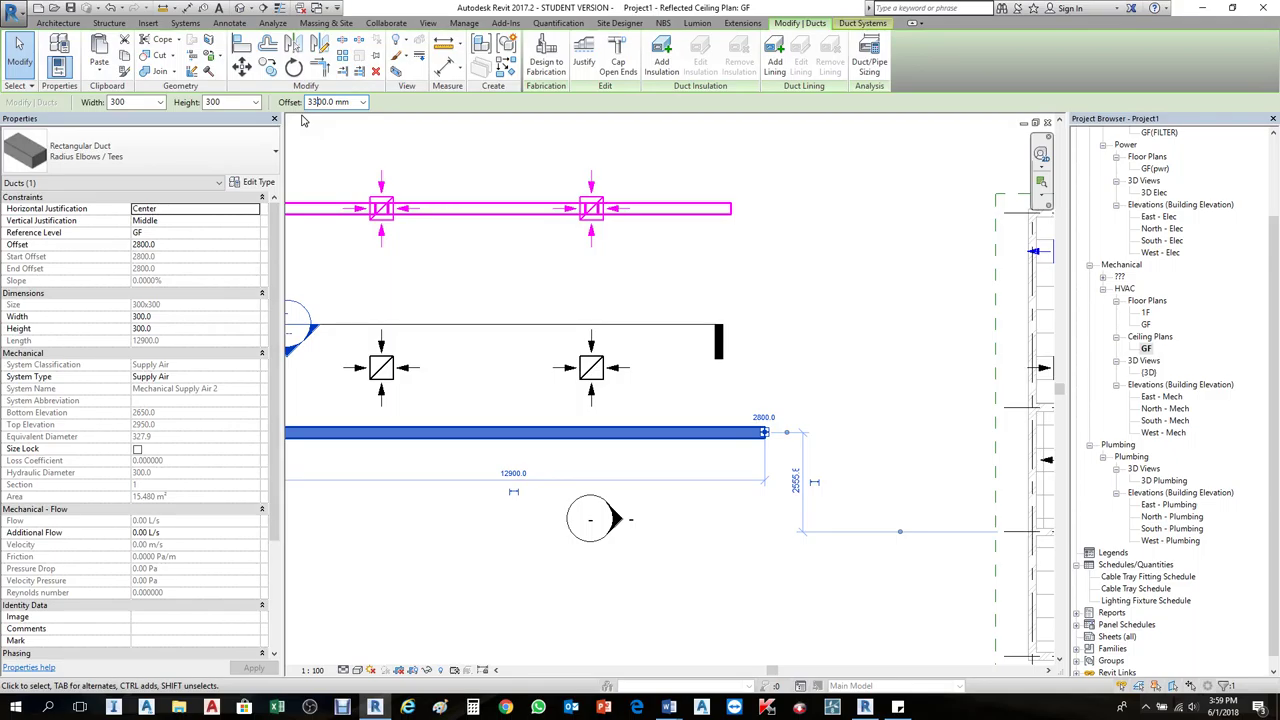
{"action": "left_click", "coordinate": [439, 160]}
{"action": "left_click", "coordinate": [452, 430]}
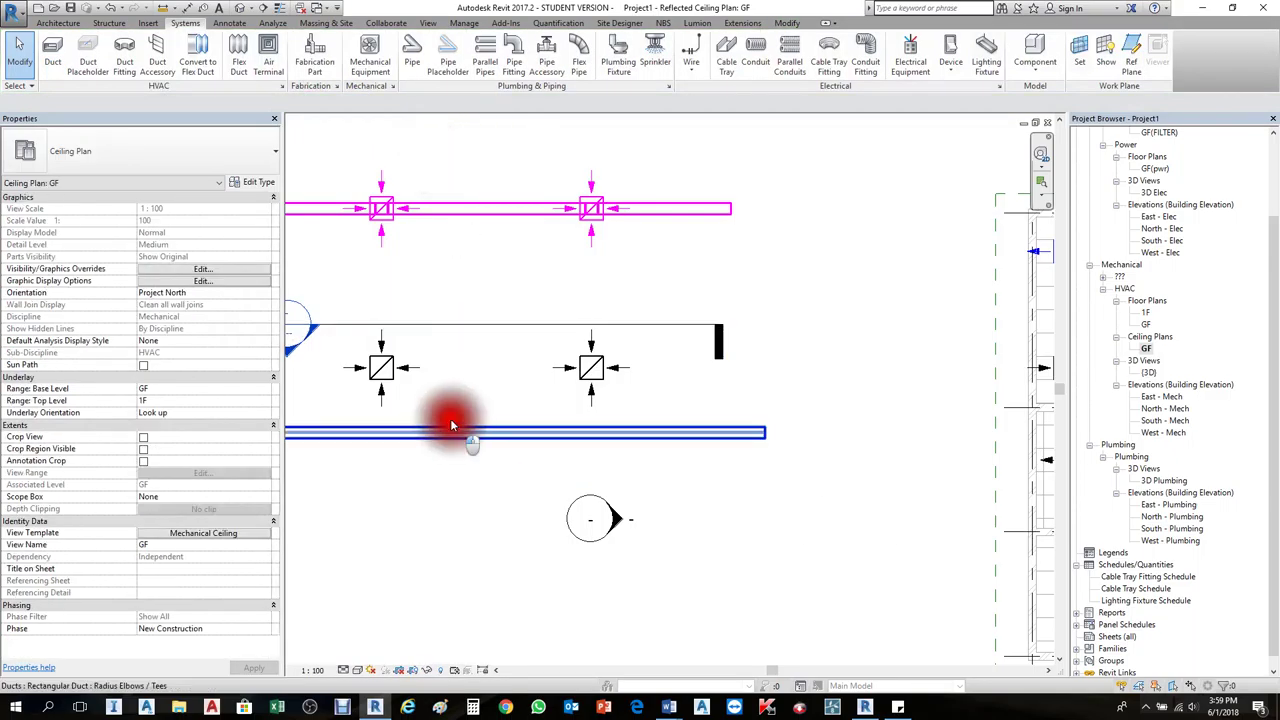
Step: Change the lower duct's system type to Return Air
{"action": "left_click", "coordinate": [242, 377]}
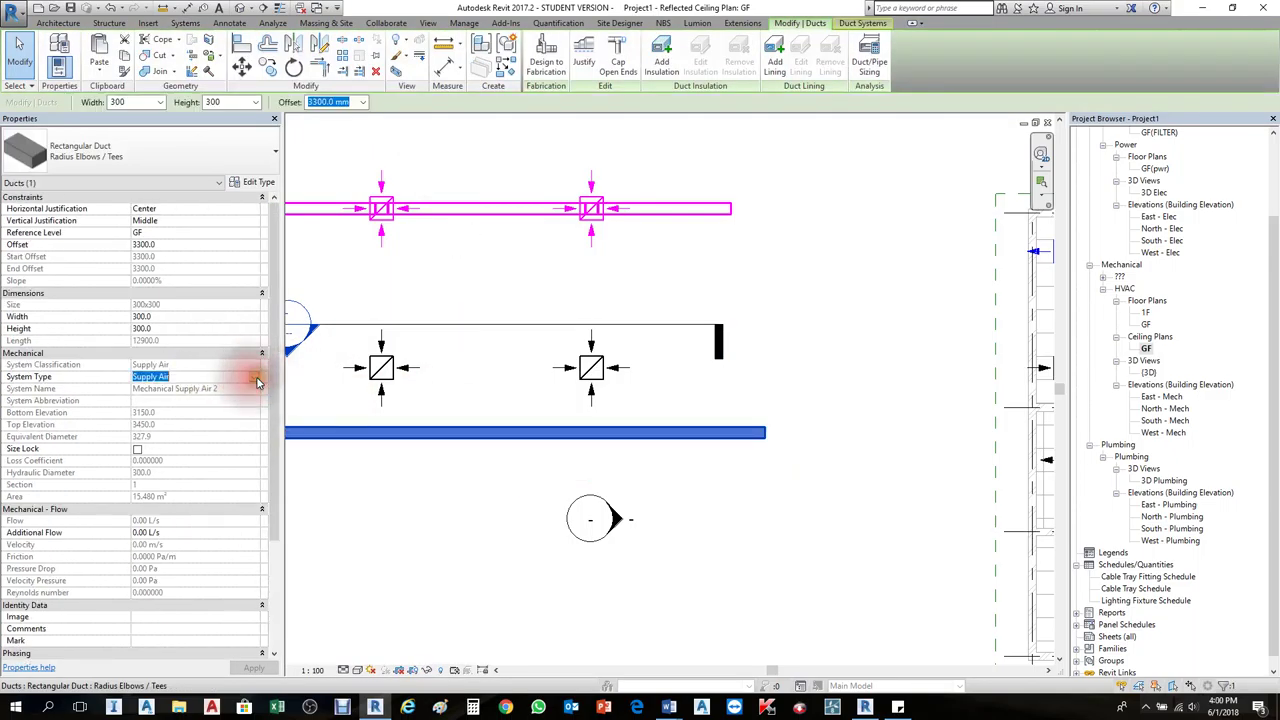
{"action": "left_click", "coordinate": [250, 377]}
{"action": "left_click", "coordinate": [163, 400]}
{"action": "left_click", "coordinate": [900, 363]}
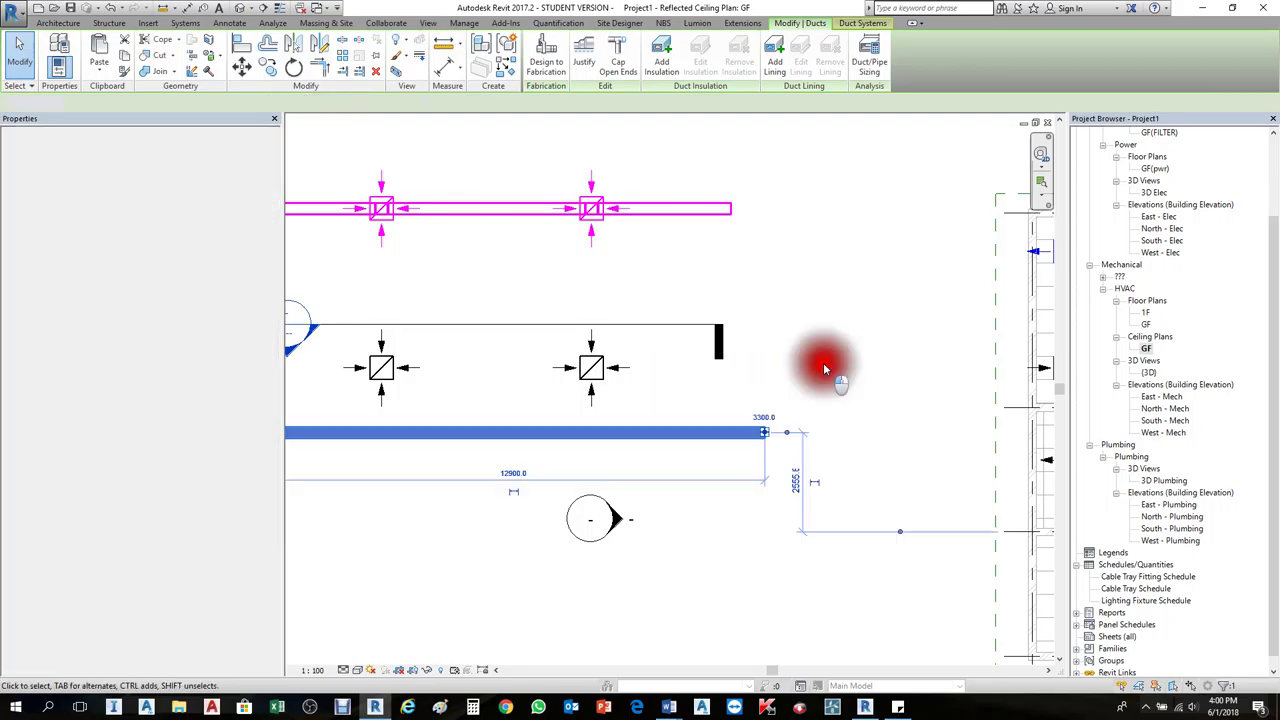
{"action": "scroll", "coordinate": [886, 374], "scroll_direction": "down", "scroll_amount": 2}
{"action": "scroll", "coordinate": [535, 375], "scroll_direction": "up", "scroll_amount": 2}
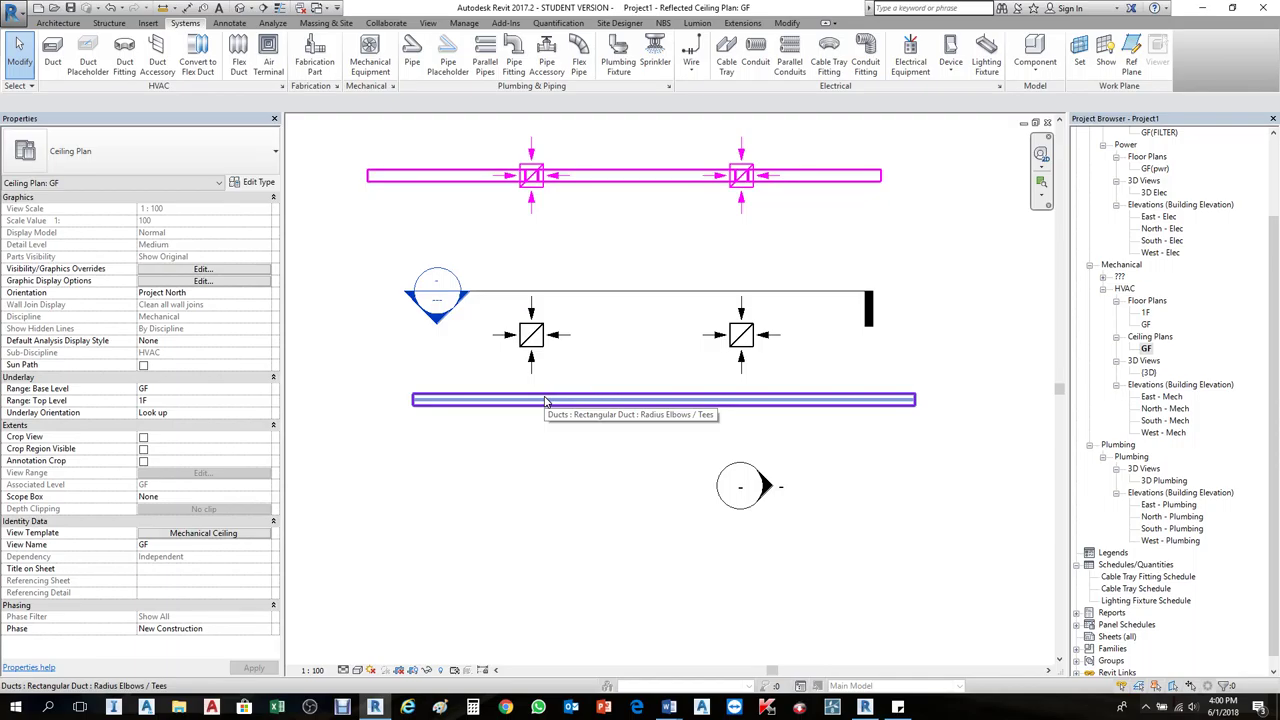
Step: Draw a flex duct from the left return diffuser to the lower return duct
{"action": "left_click", "coordinate": [553, 389]}
{"action": "left_click", "coordinate": [265, 33]}
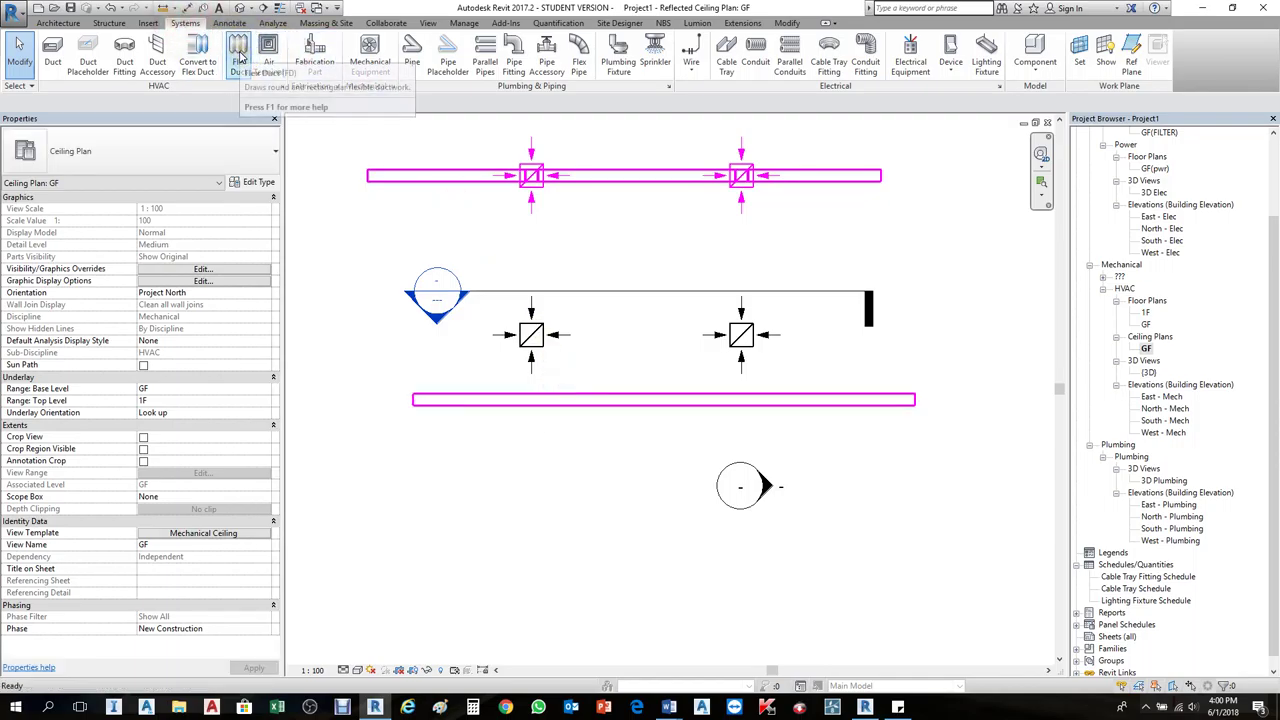
{"action": "left_click", "coordinate": [240, 55]}
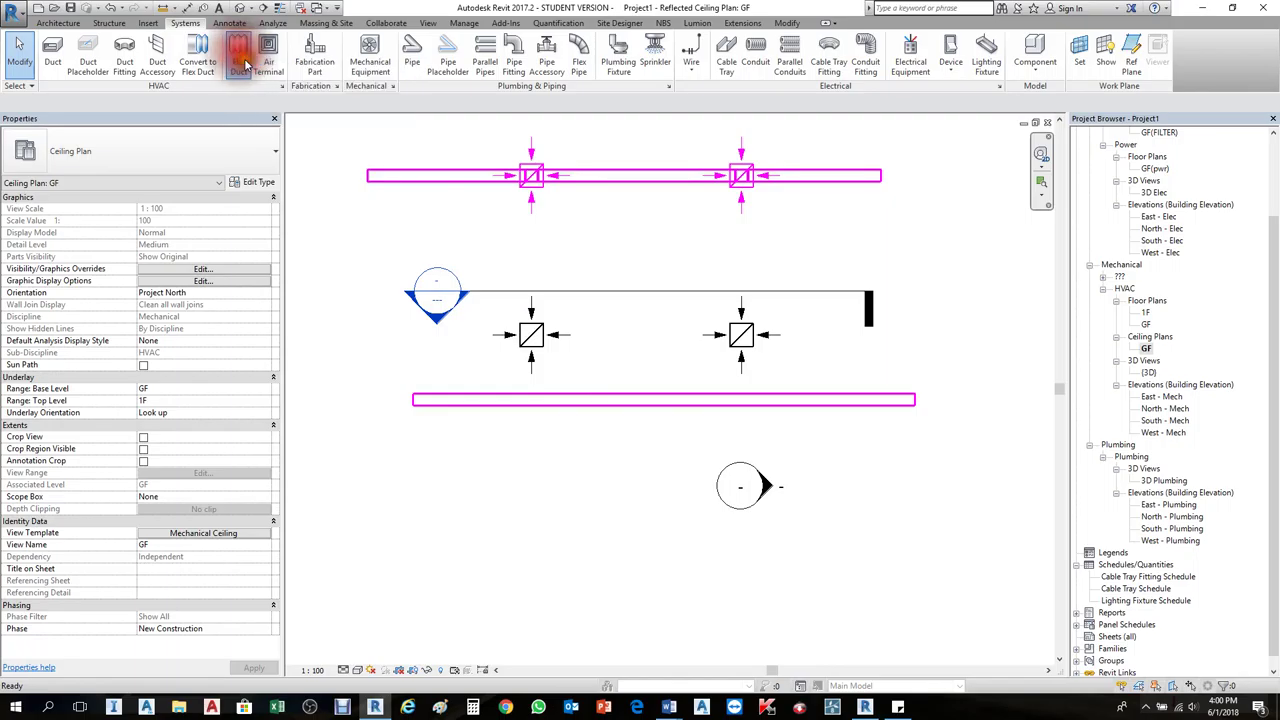
{"action": "left_click", "coordinate": [531, 335]}
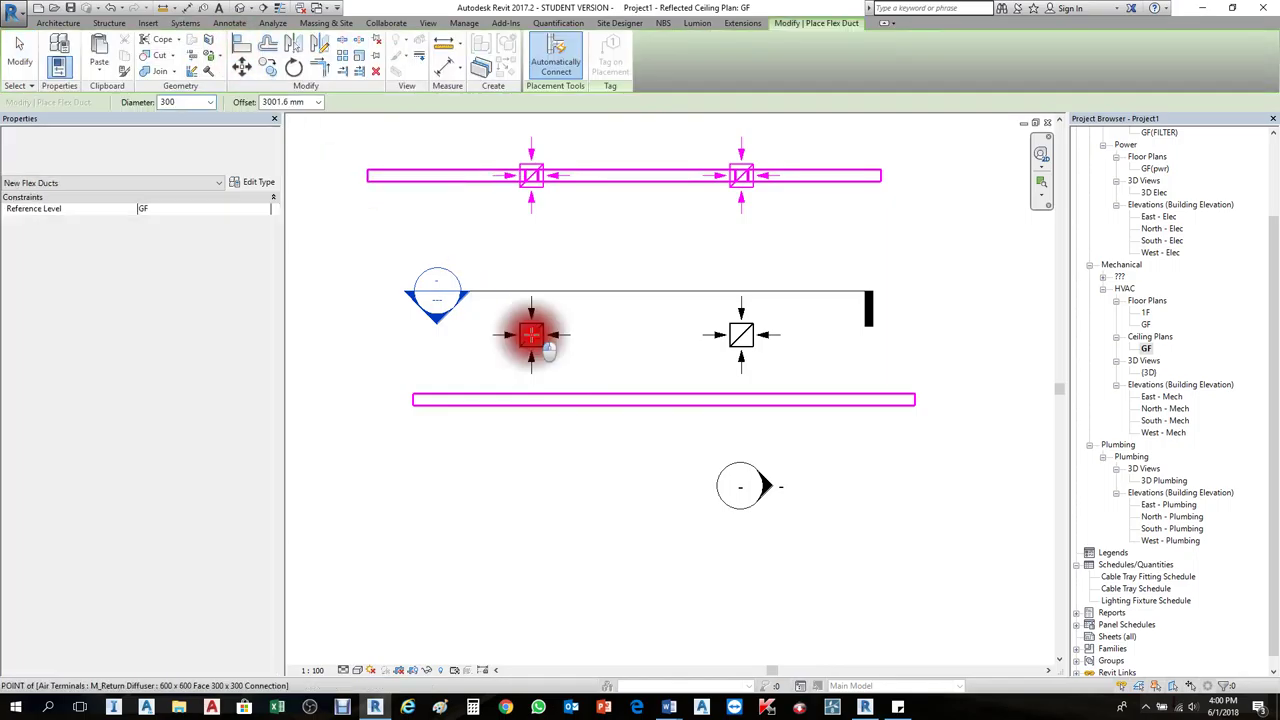
{"action": "left_click", "coordinate": [531, 399]}
{"action": "key", "text": "Escape"}
{"action": "key", "text": "Escape"}
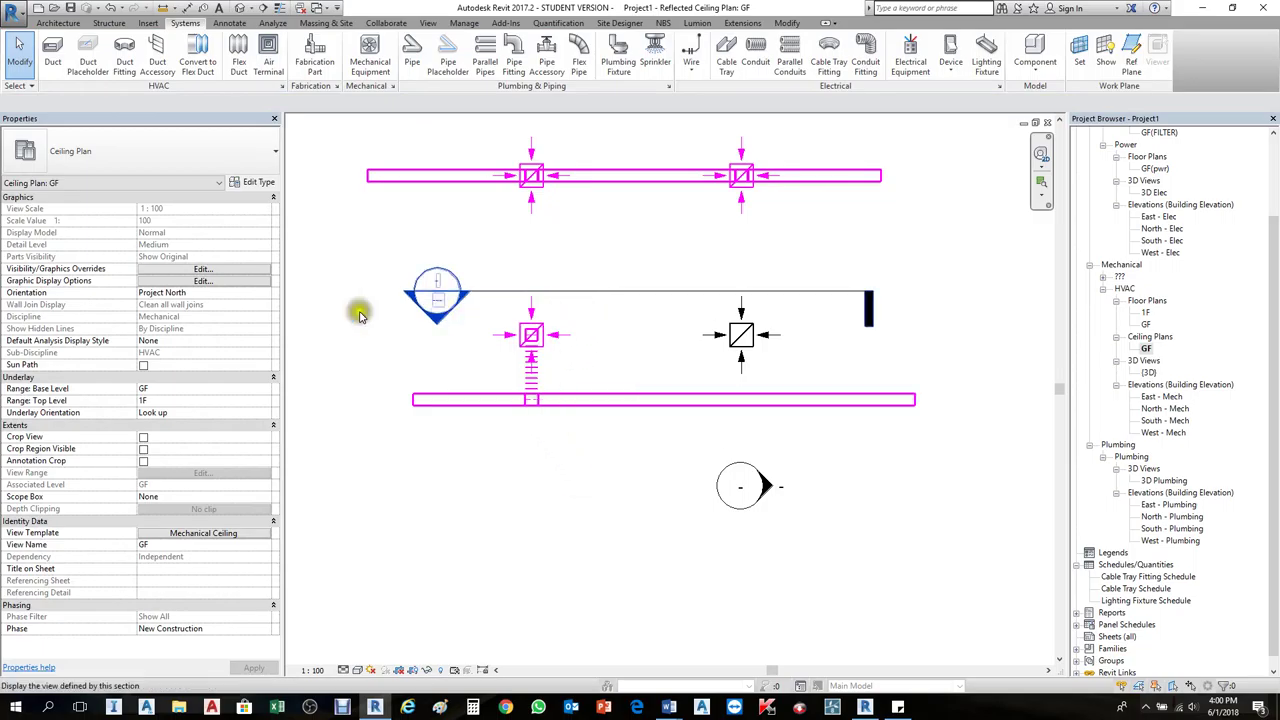
Step: Window-select the grille, flex duct and duct, and isolate them in a 3D section box
{"action": "left_click_drag", "start_coordinate": [338, 290], "coordinate": [610, 456]}
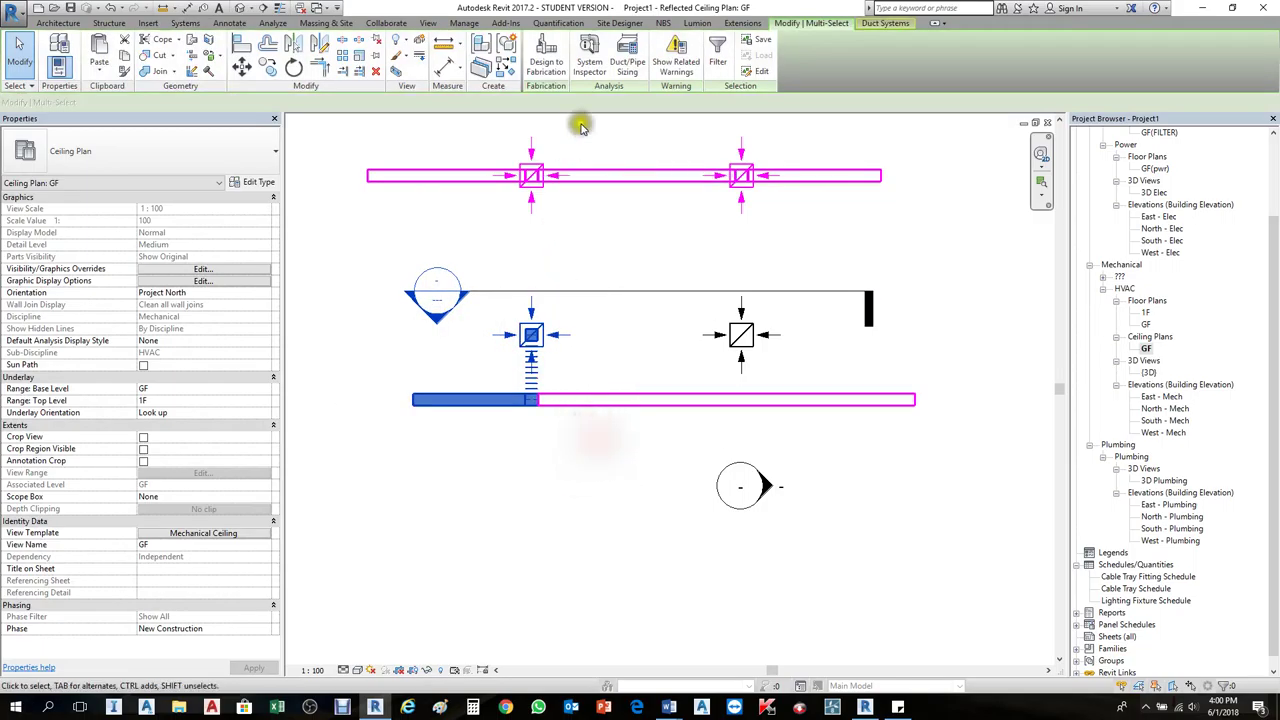
{"action": "left_click", "coordinate": [378, 74]}
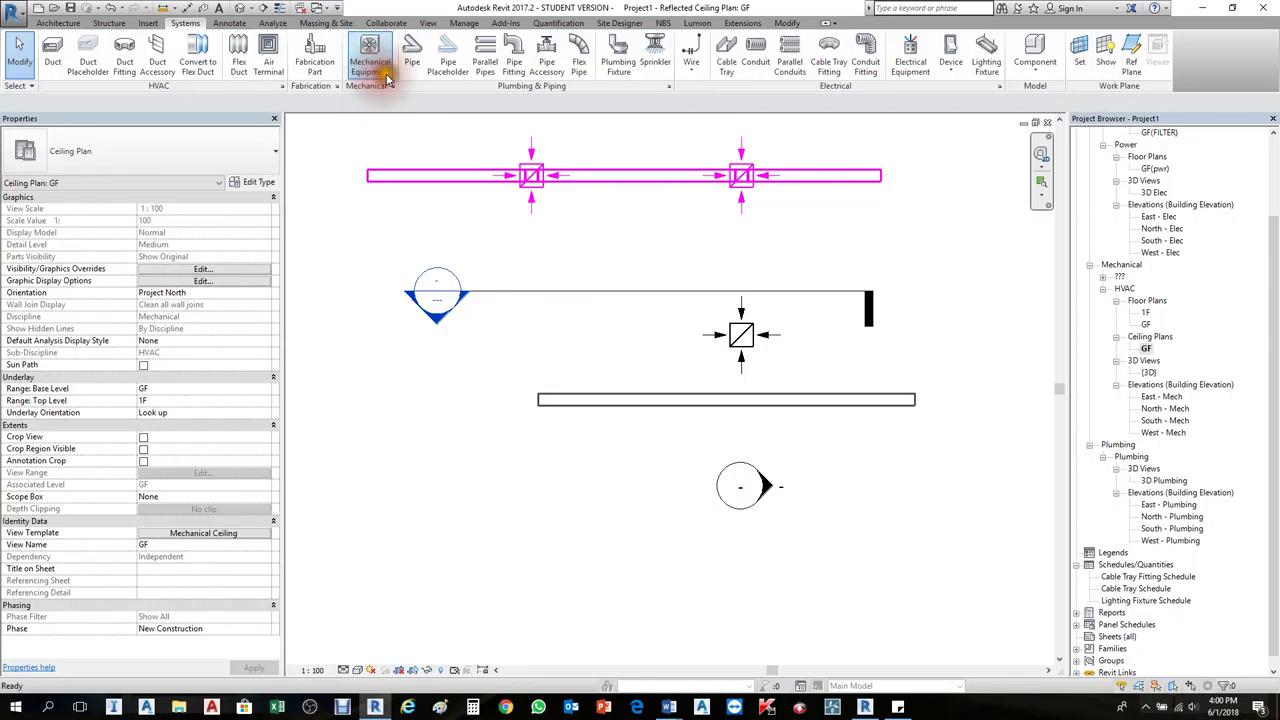
{"action": "key", "text": "ctrl+z"}
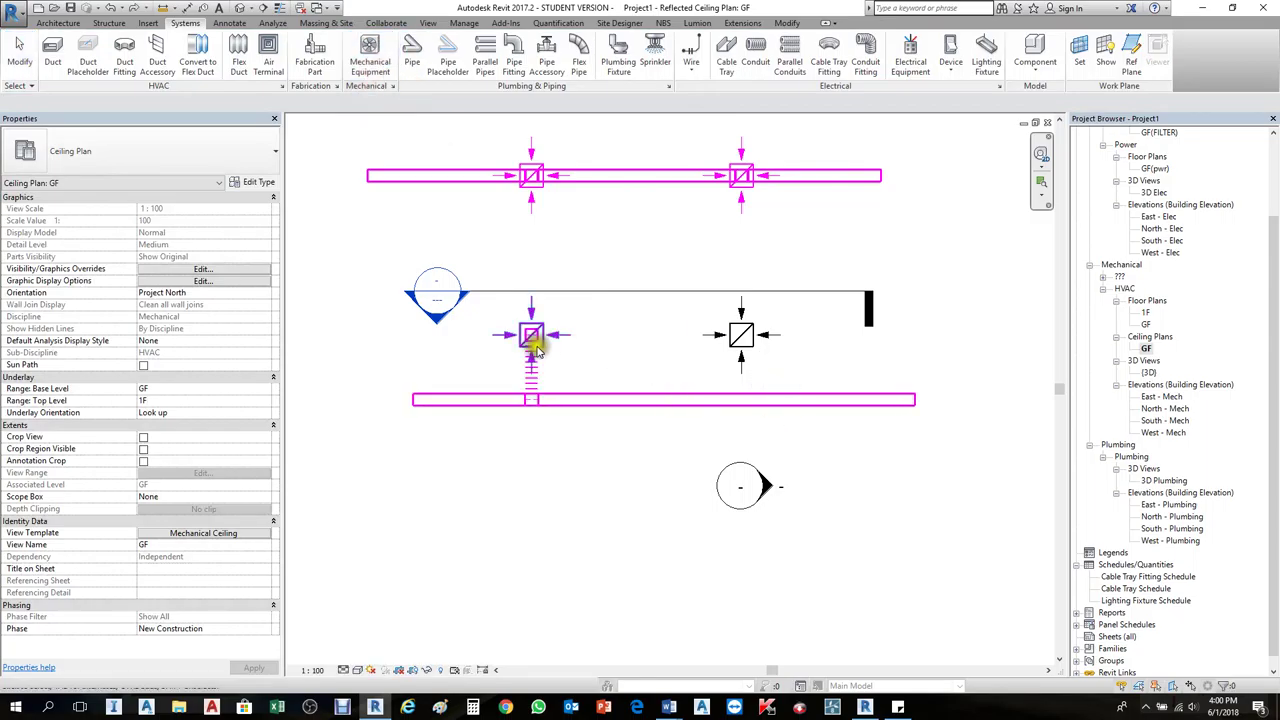
{"action": "left_click_drag", "start_coordinate": [368, 268], "coordinate": [603, 463]}
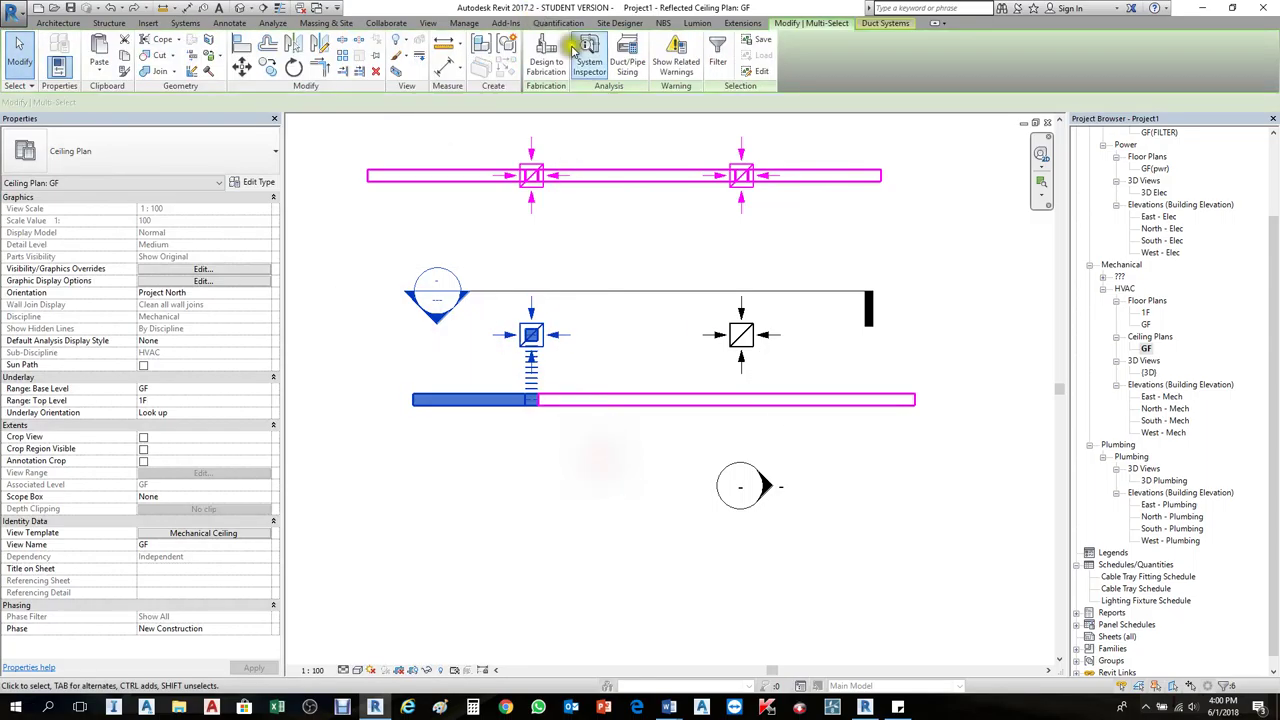
{"action": "left_click", "coordinate": [398, 66]}
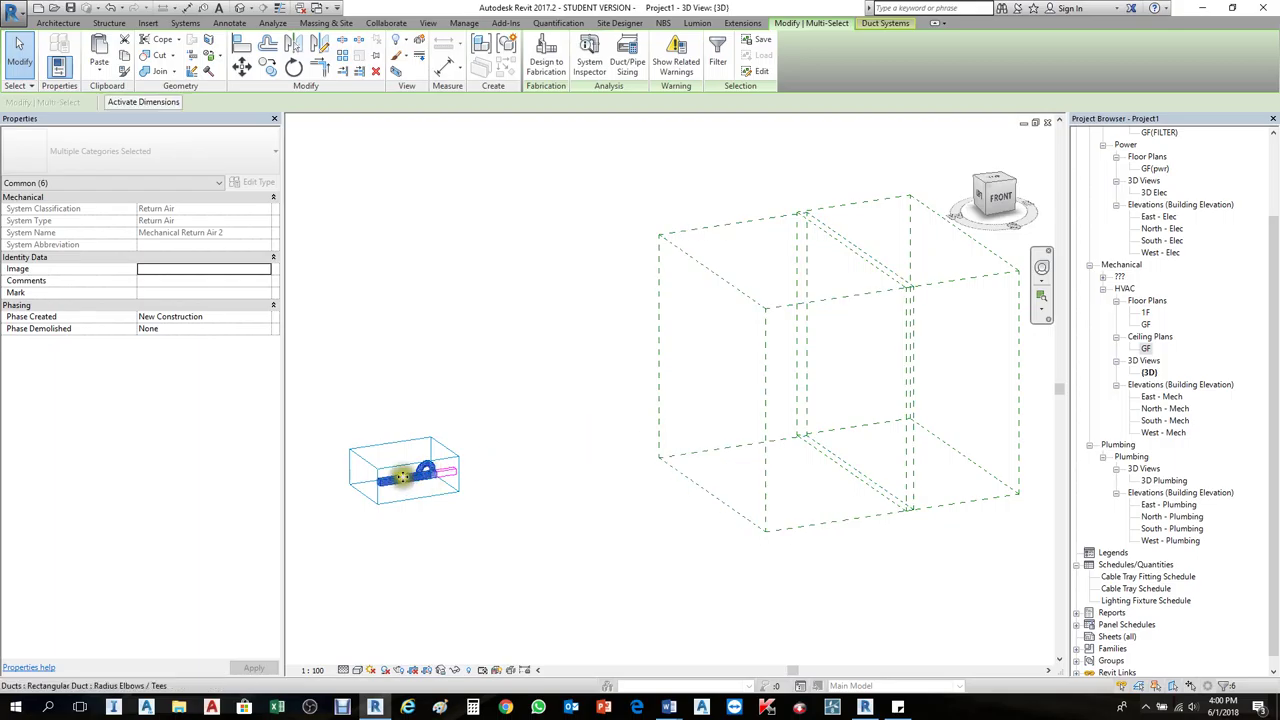
Step: Orbit the 3D view to inspect the connection from the left, then return to the ceiling plan
{"action": "scroll", "coordinate": [503, 528], "scroll_direction": "up", "scroll_amount": 5}
{"action": "middle_click_drag", "start_coordinate": [591, 571], "coordinate": [801, 557], "text": "shift"}
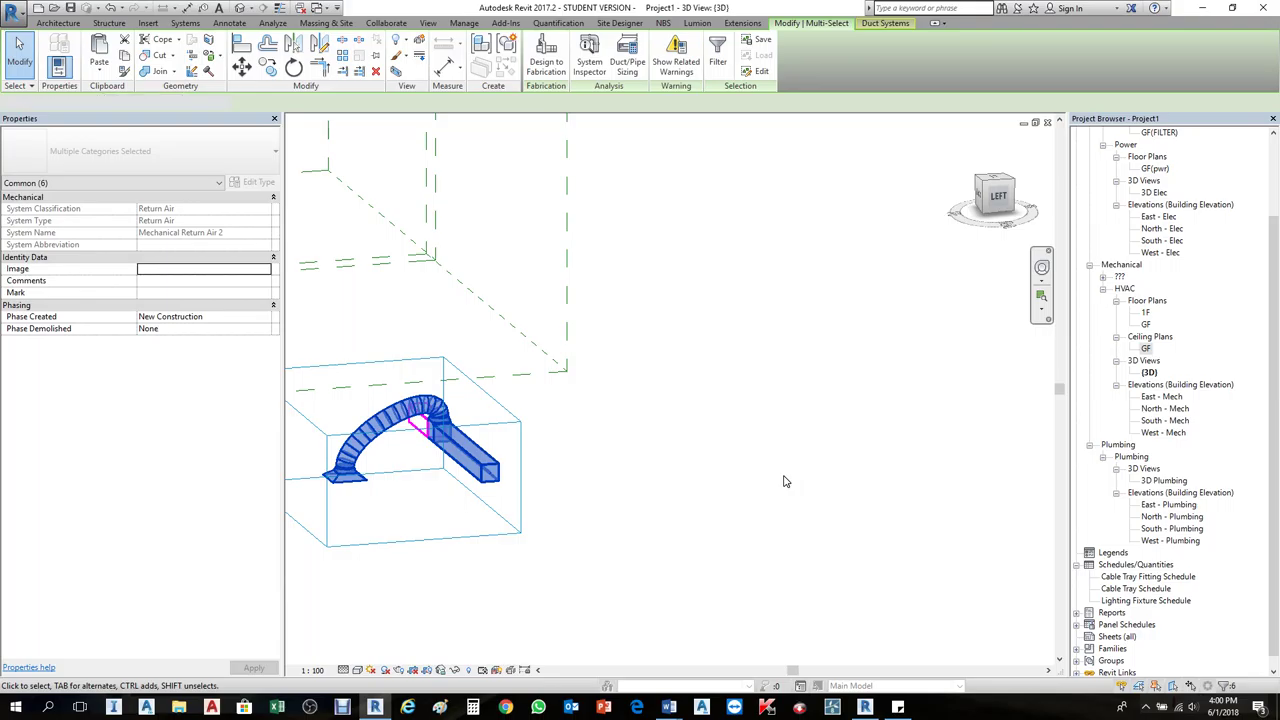
{"action": "key", "text": "ctrl+Tab"}
{"action": "scroll", "coordinate": [554, 409], "scroll_direction": "up", "scroll_amount": 4}
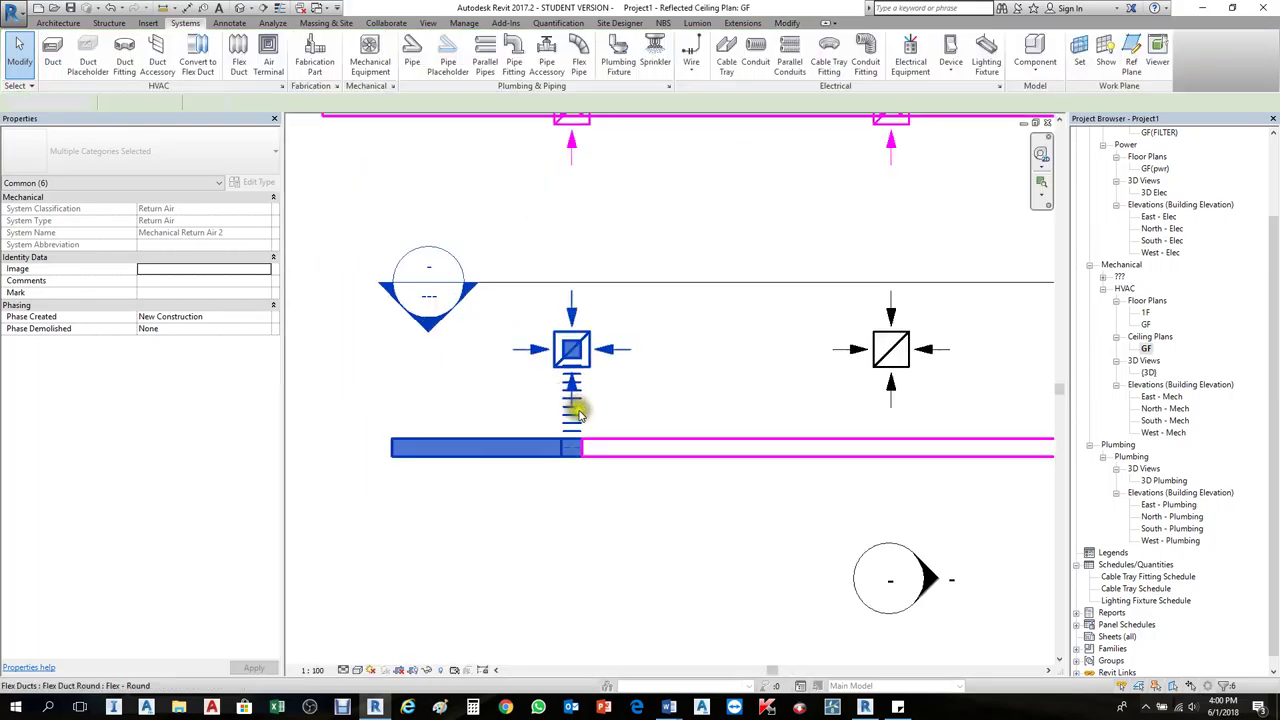
{"action": "key", "text": "Escape"}
Step: Delete the flex duct and the tap fitting on the return duct
{"action": "left_click", "coordinate": [573, 408]}
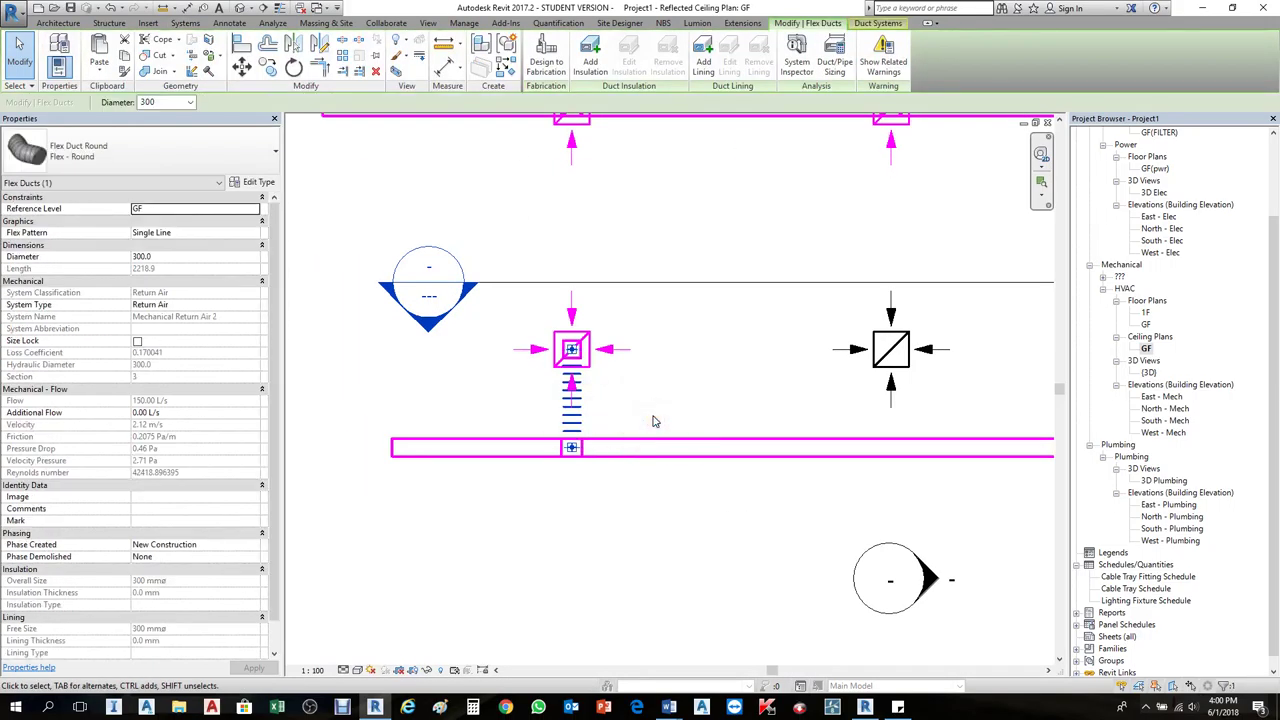
{"action": "key", "text": "Delete"}
{"action": "left_click_drag", "start_coordinate": [528, 405], "coordinate": [599, 486]}
{"action": "key", "text": "Delete"}
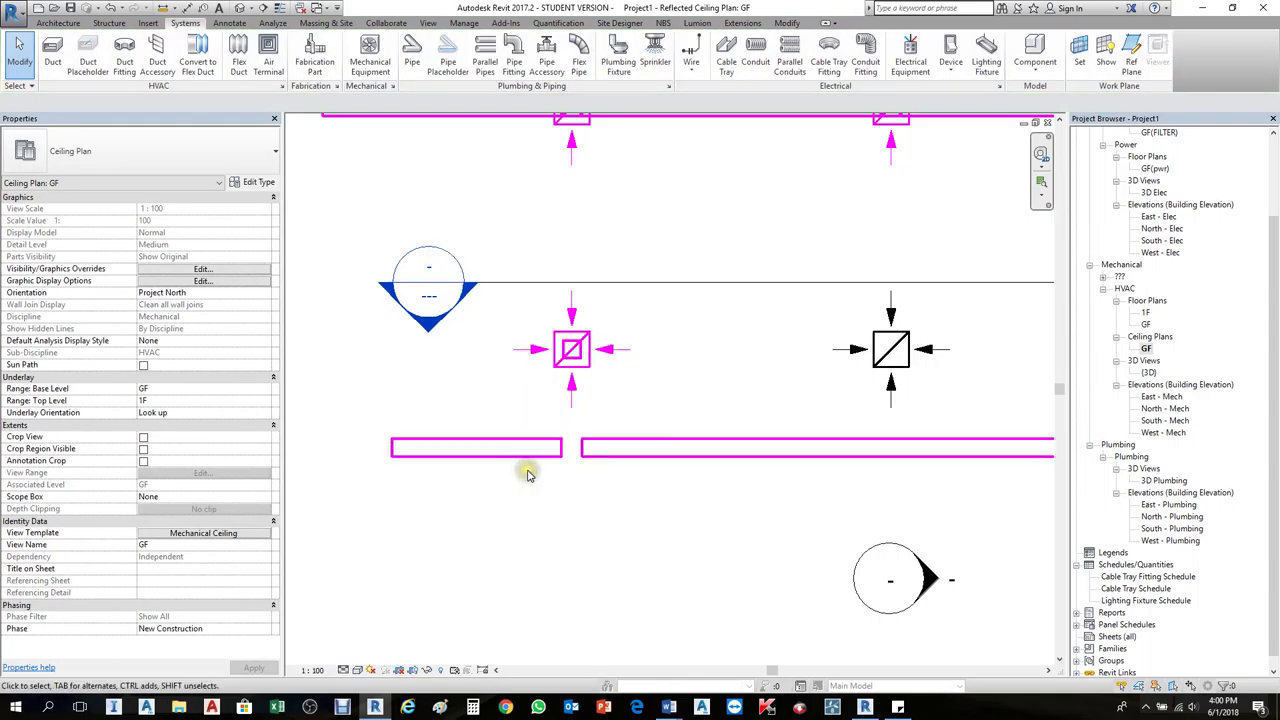
Step: Use TR Trim/Extend on the two duct segments to close the gap
{"action": "key", "text": "t"}
{"action": "key", "text": "r"}
{"action": "left_click", "coordinate": [528, 456]}
{"action": "left_click", "coordinate": [629, 446]}
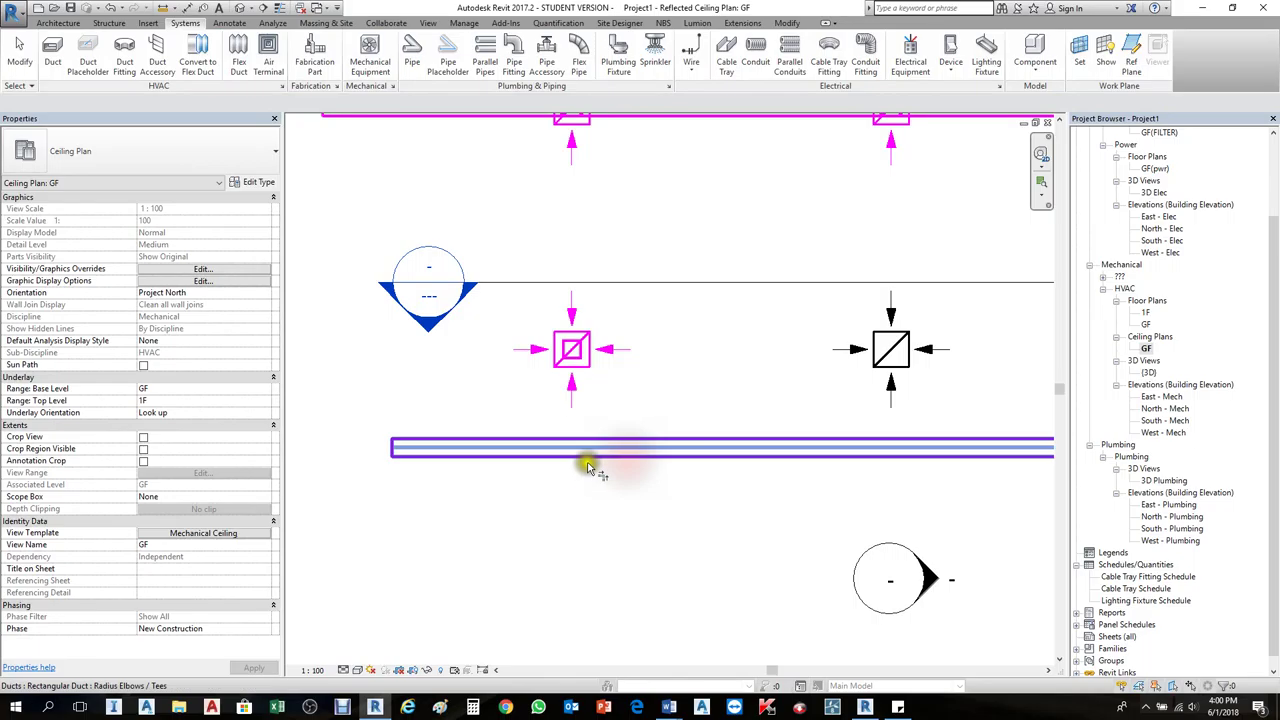
{"action": "key", "text": "Escape"}
{"action": "scroll", "coordinate": [578, 440], "scroll_direction": "up", "scroll_amount": 1}
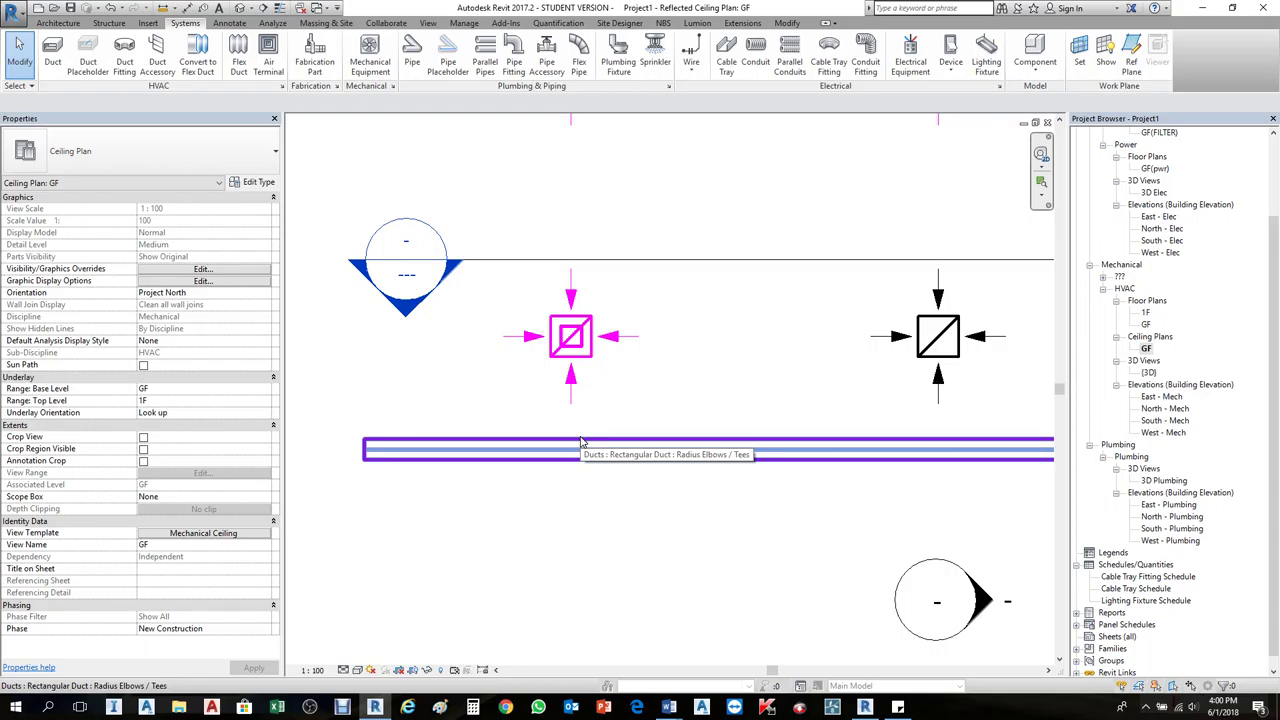
Step: Start Create Similar on the return duct, then cancel it
{"action": "left_click", "coordinate": [577, 466]}
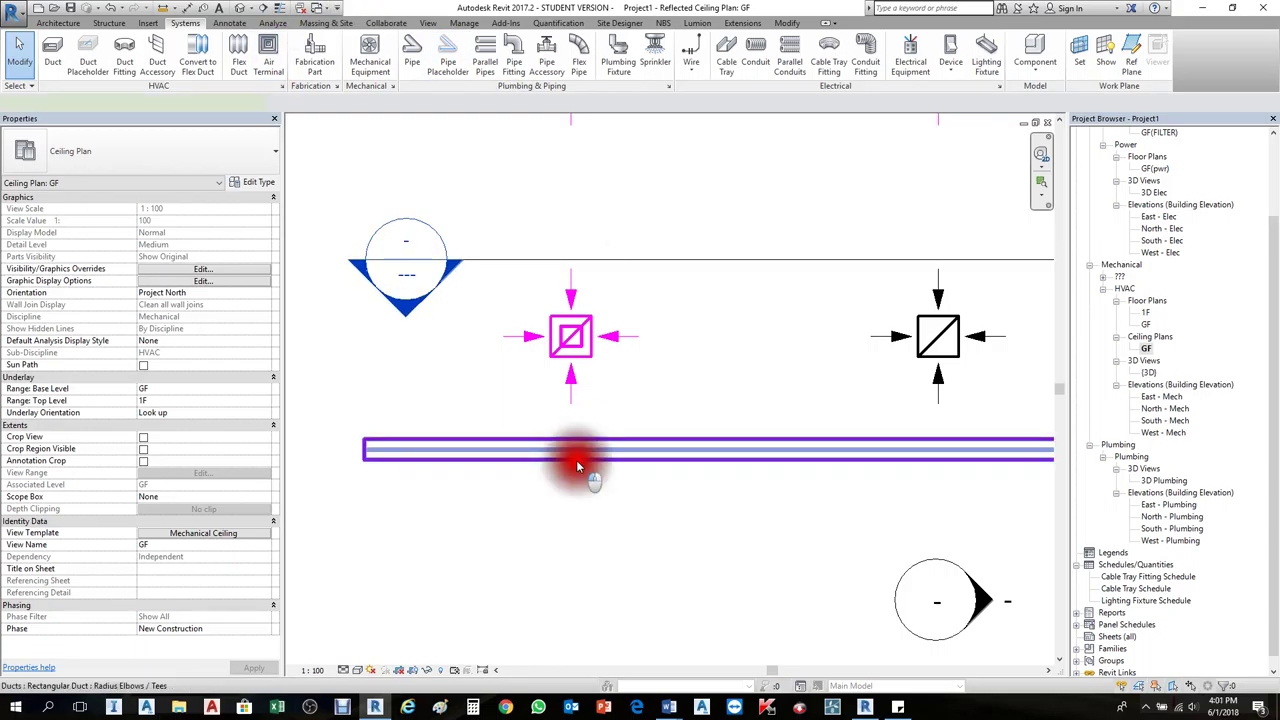
{"action": "right_click", "coordinate": [577, 466]}
{"action": "left_click", "coordinate": [620, 260]}
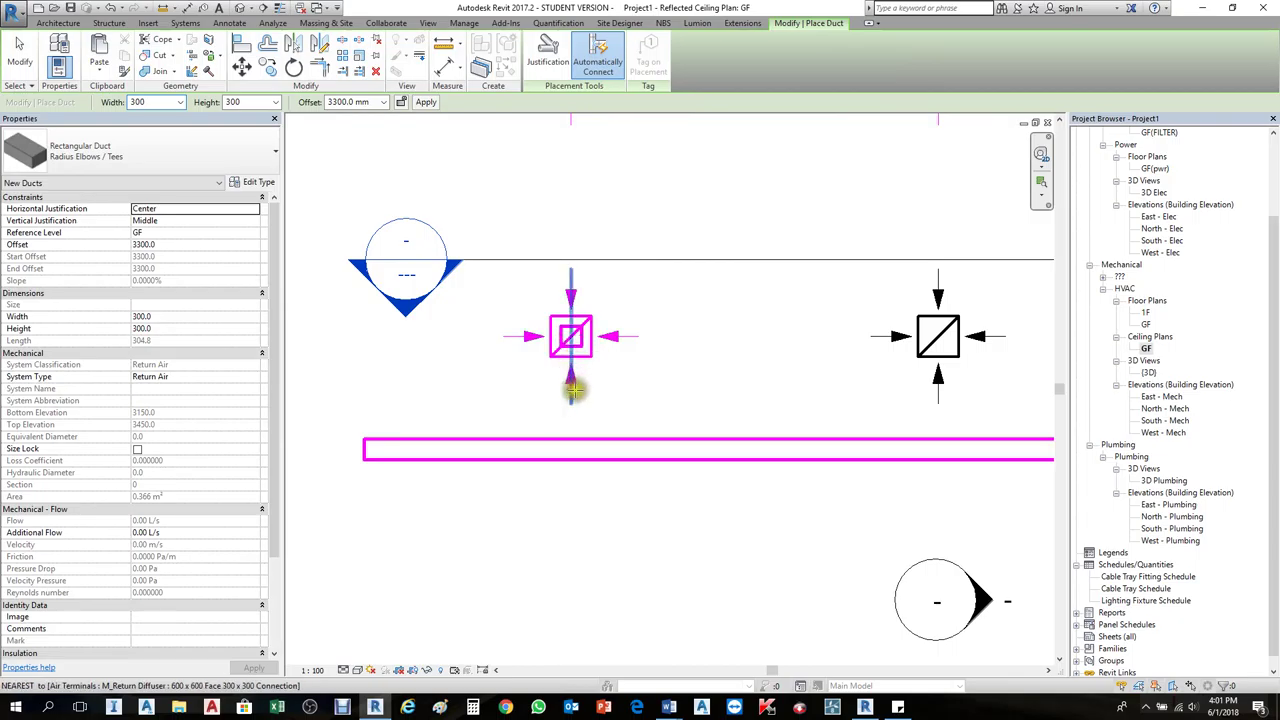
{"action": "scroll", "coordinate": [575, 430], "scroll_direction": "up", "scroll_amount": 2}
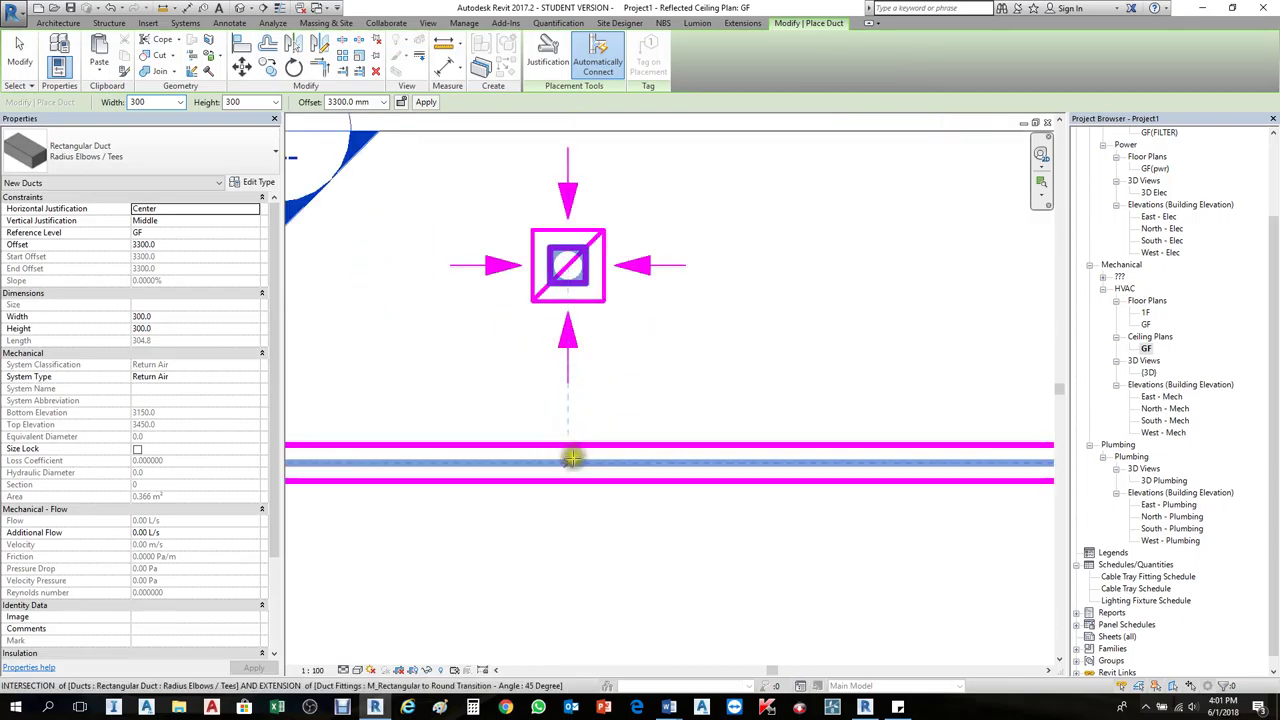
{"action": "key", "text": "Escape"}
{"action": "key", "text": "Escape"}
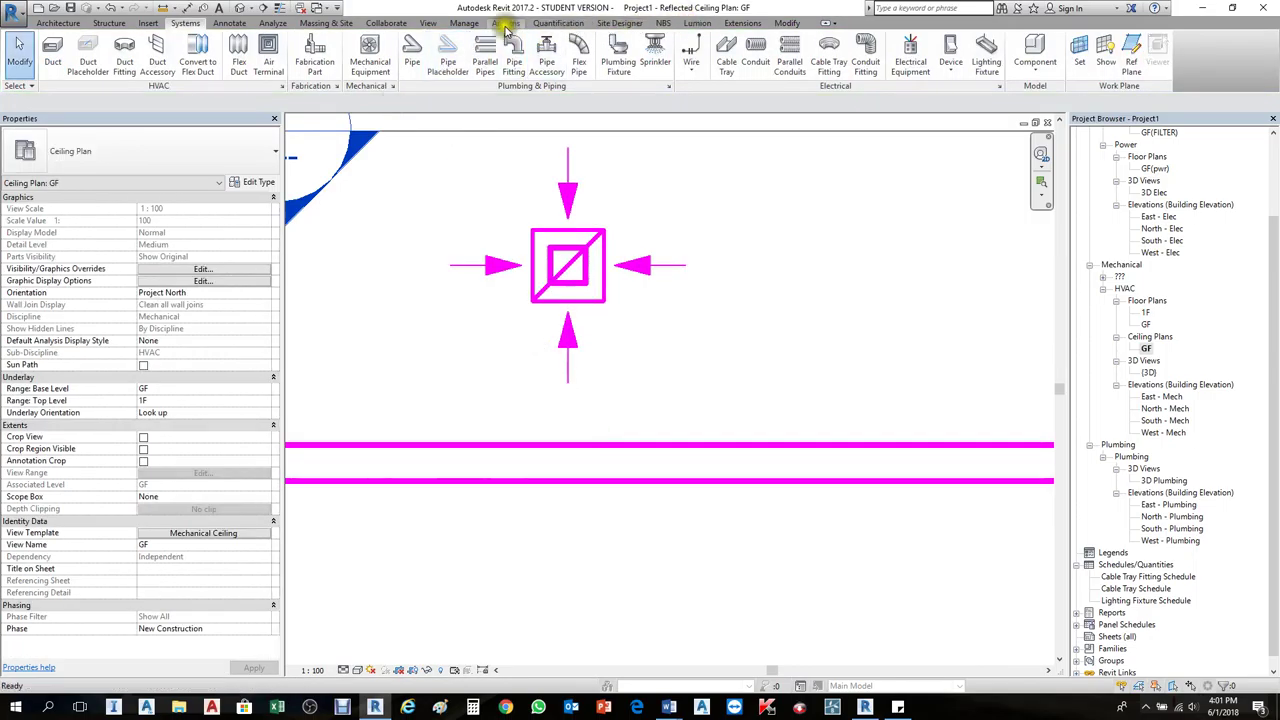
Step: In Manage > Snaps, toggle Endpoints, Midpoints and Nearest and confirm with all snaps enabled
{"action": "left_click", "coordinate": [464, 23]}
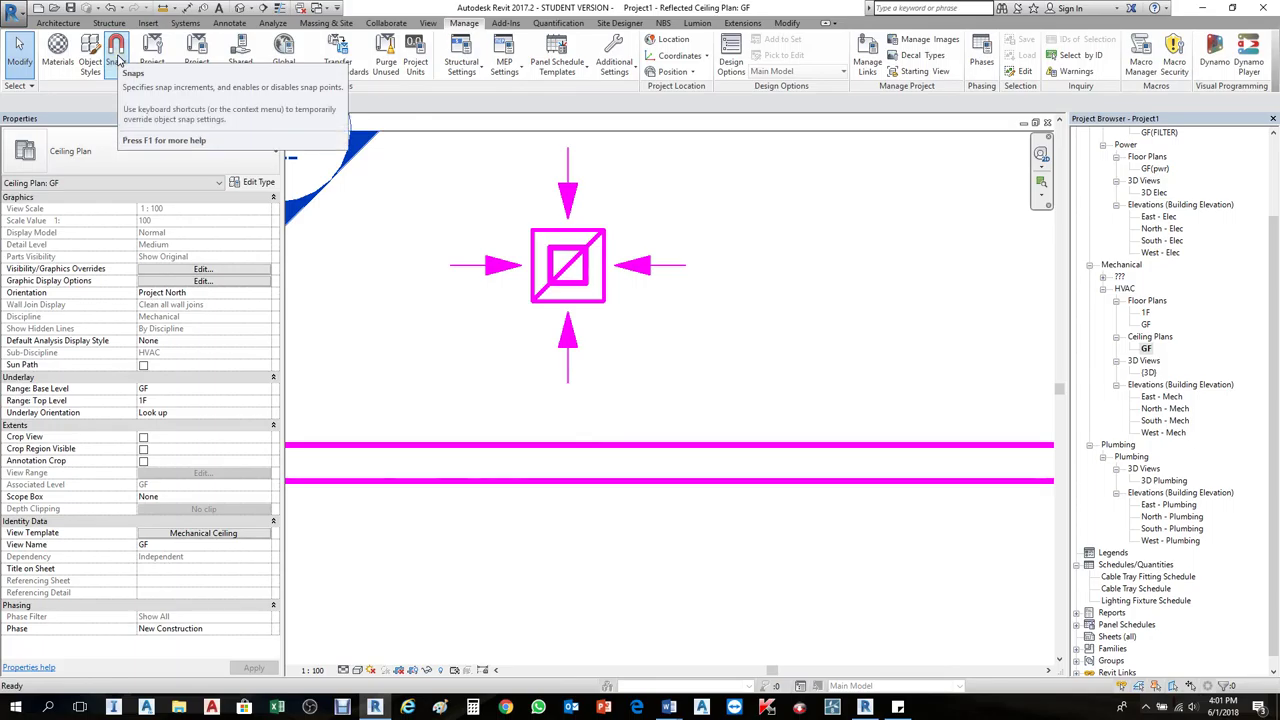
{"action": "left_click", "coordinate": [116, 56]}
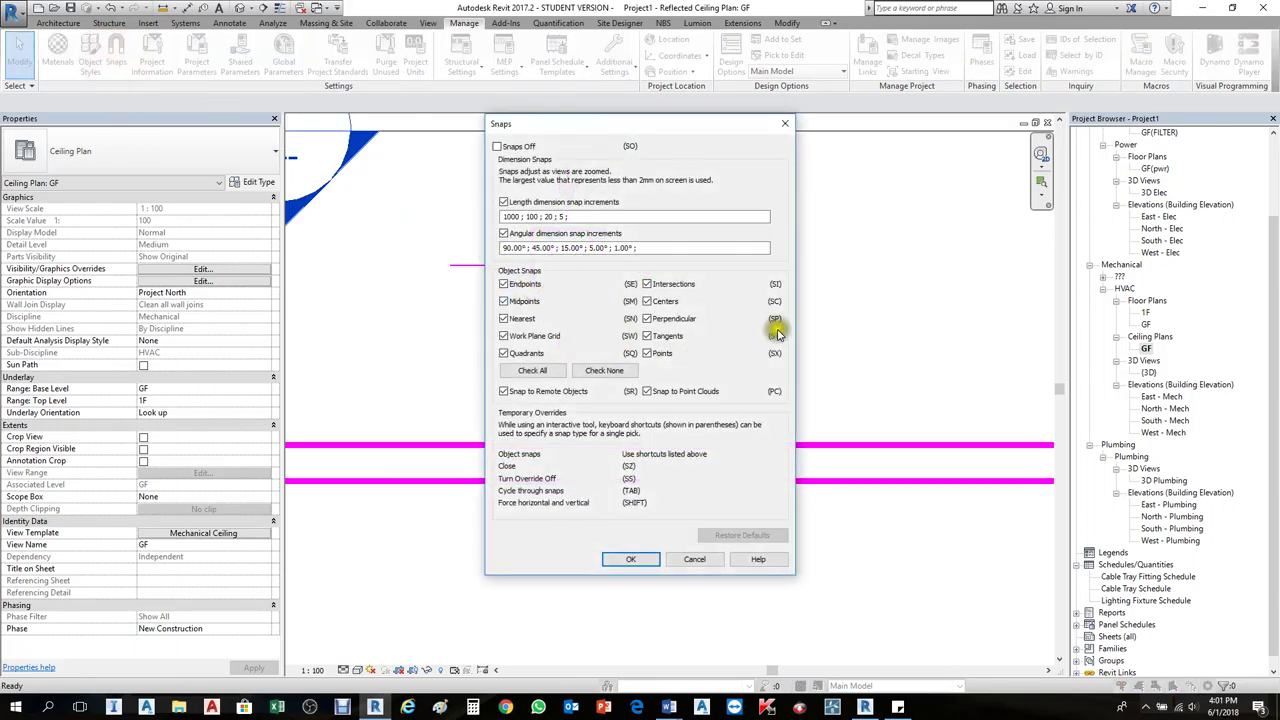
{"action": "left_click", "coordinate": [503, 284]}
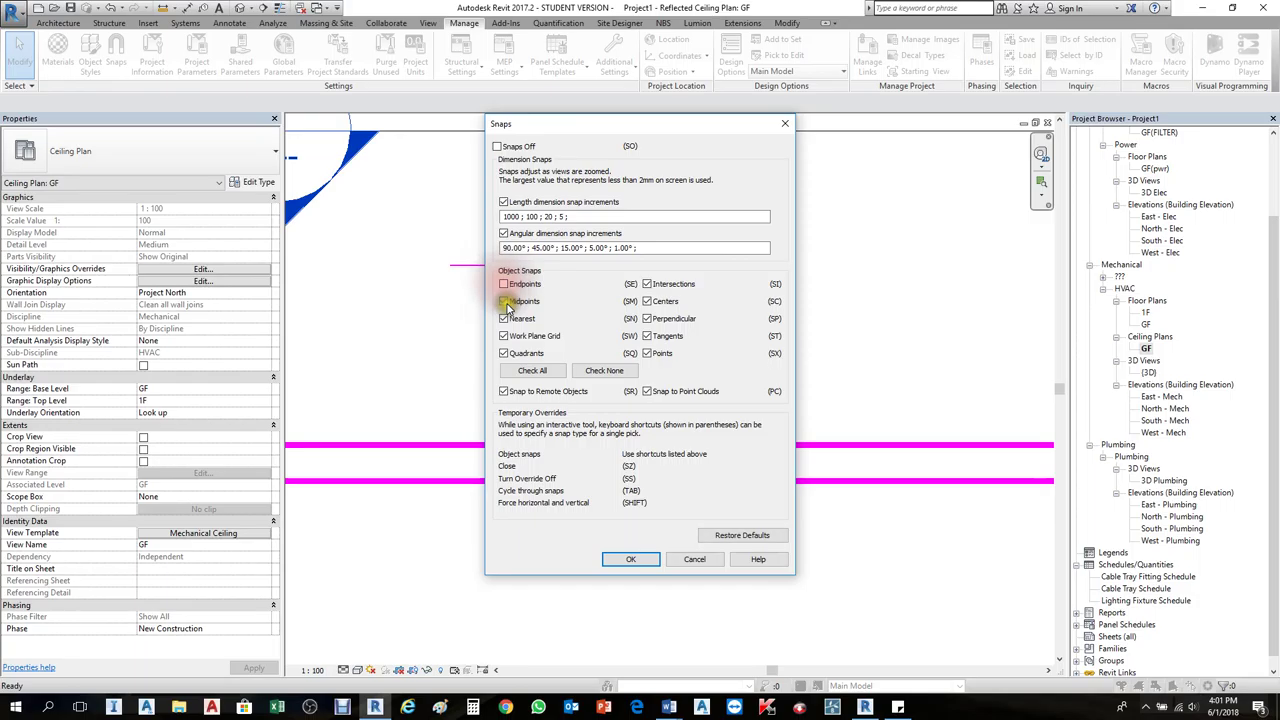
{"action": "left_click", "coordinate": [504, 301]}
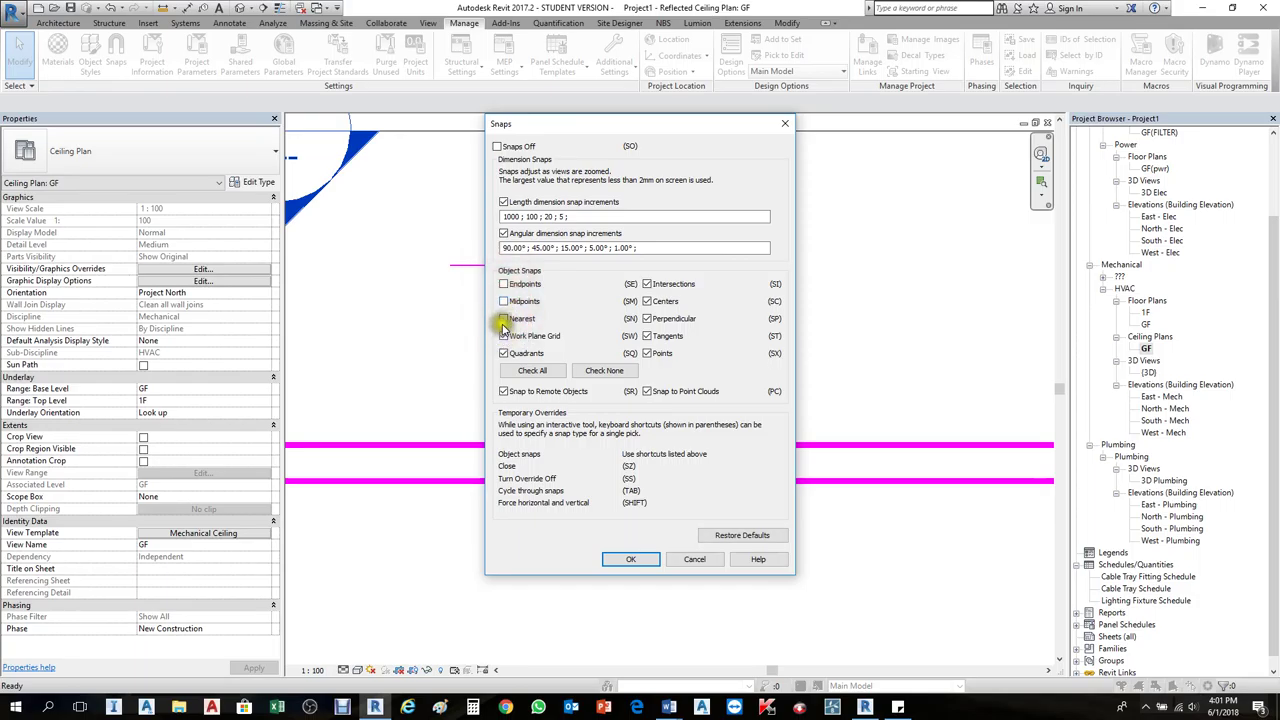
{"action": "left_click", "coordinate": [503, 318]}
{"action": "left_click", "coordinate": [503, 301]}
{"action": "left_click", "coordinate": [503, 284]}
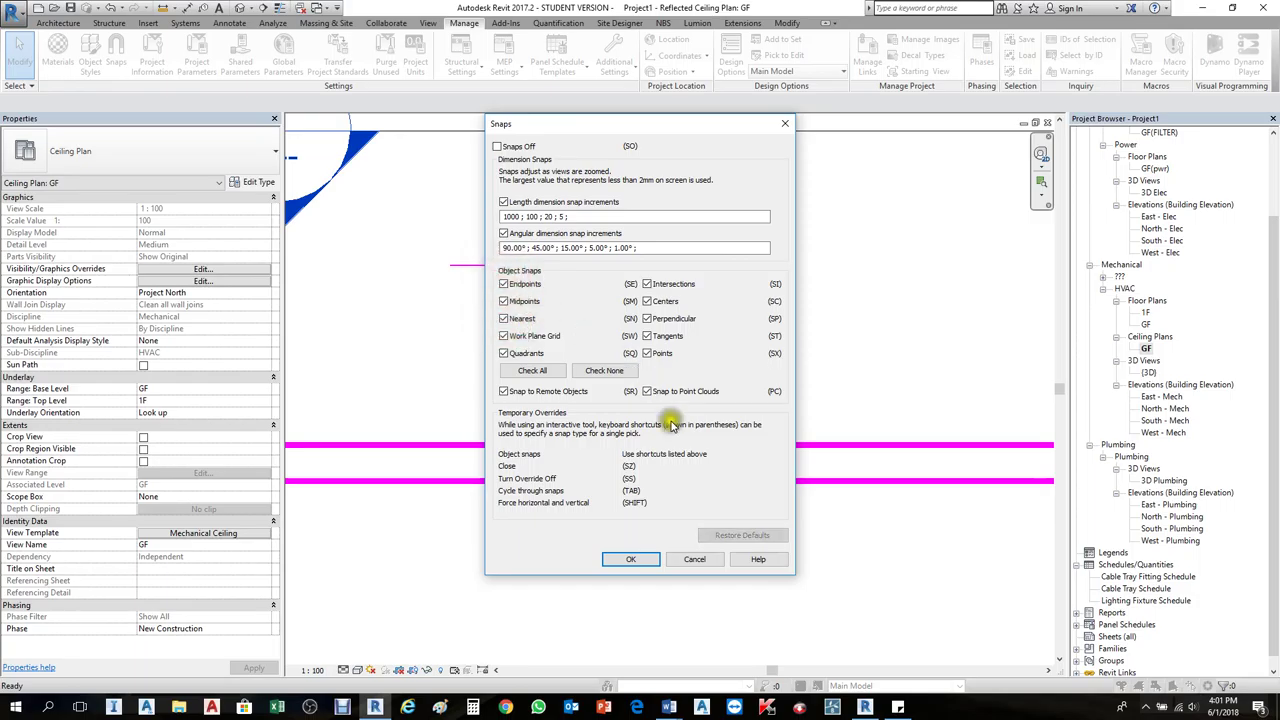
{"action": "left_click", "coordinate": [638, 559]}
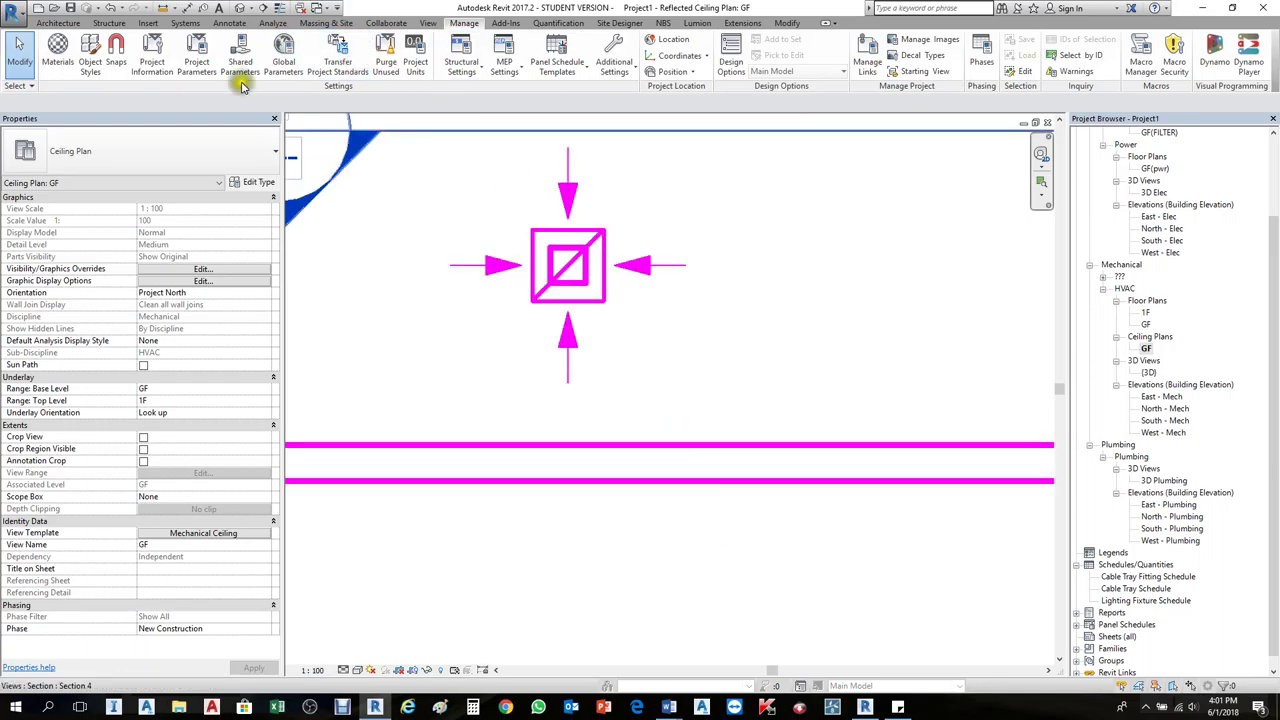
Step: Draw a short branch duct teed off the return main to just below the grille, then go to GF(pwr)
{"action": "left_click", "coordinate": [185, 23]}
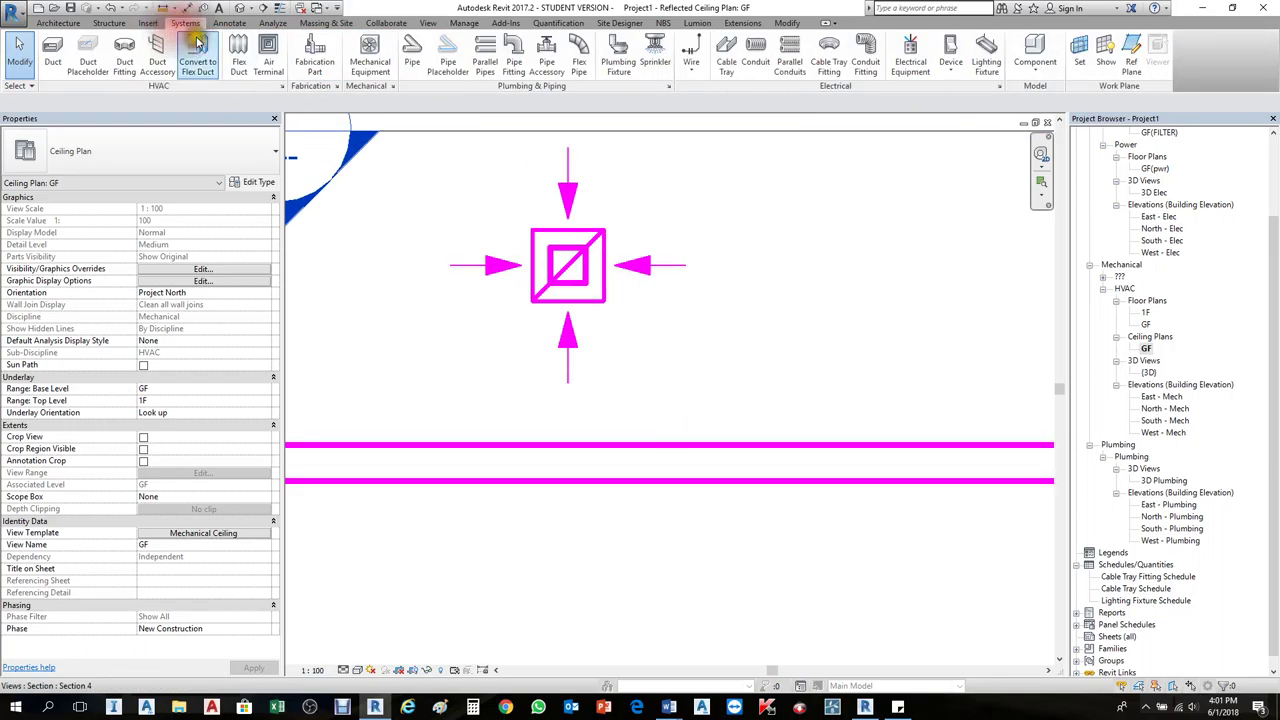
{"action": "left_click", "coordinate": [550, 470]}
{"action": "right_click", "coordinate": [550, 466]}
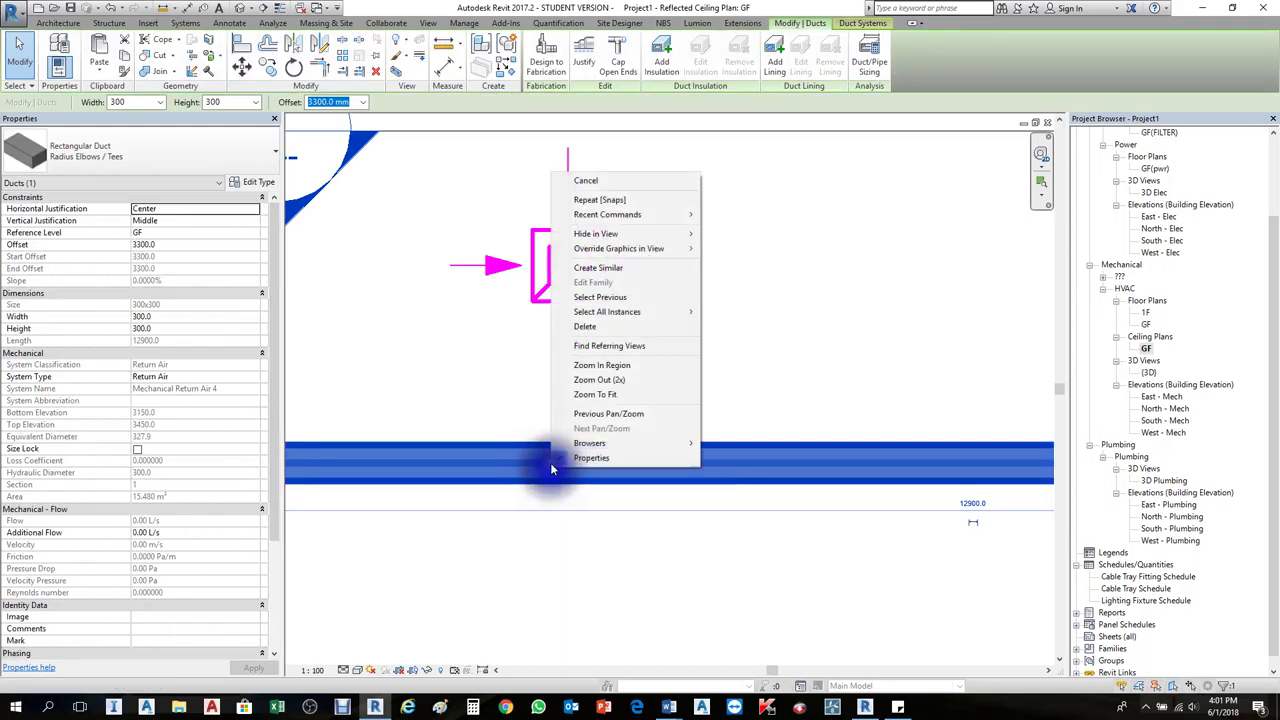
{"action": "left_click", "coordinate": [605, 284]}
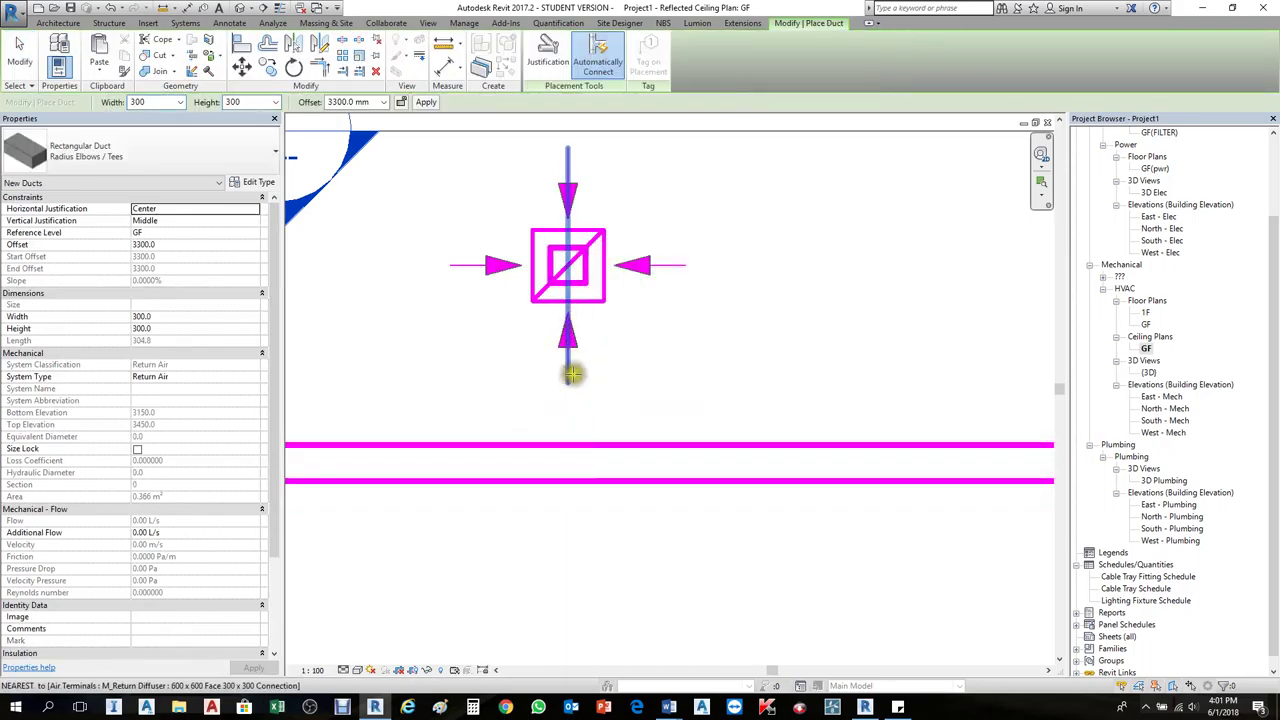
{"action": "left_click", "coordinate": [570, 463]}
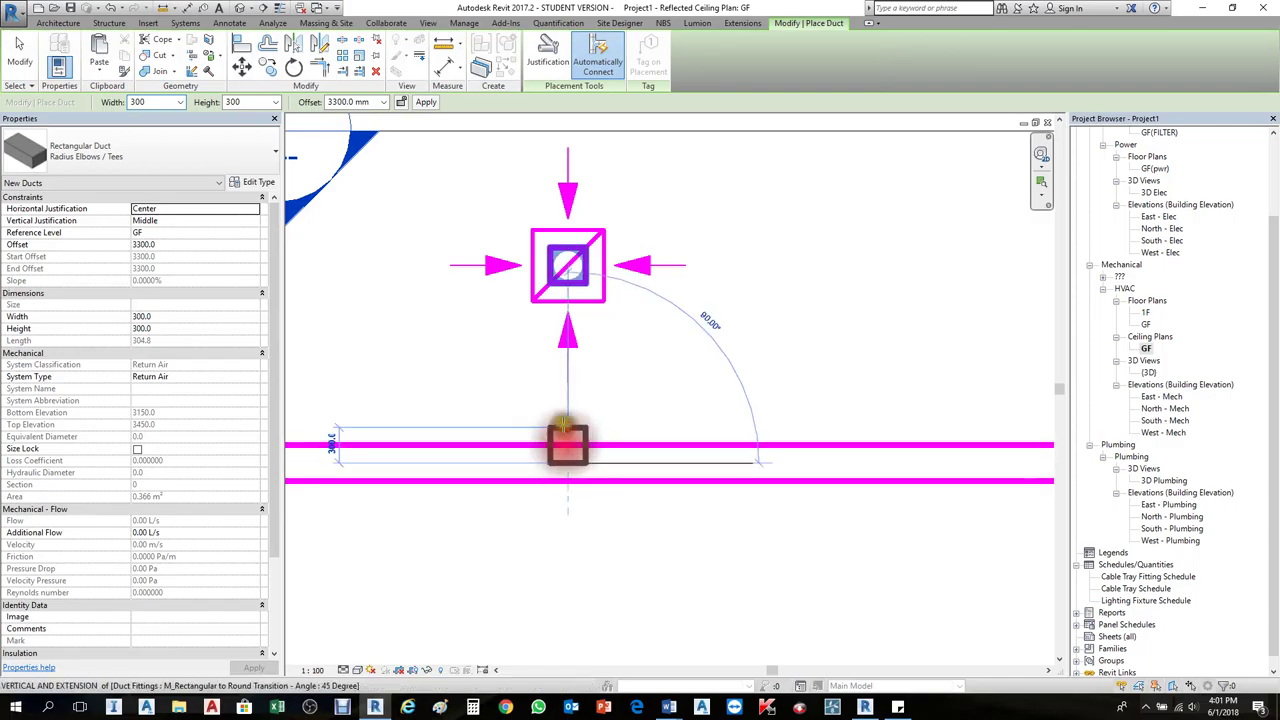
{"action": "left_click", "coordinate": [570, 391]}
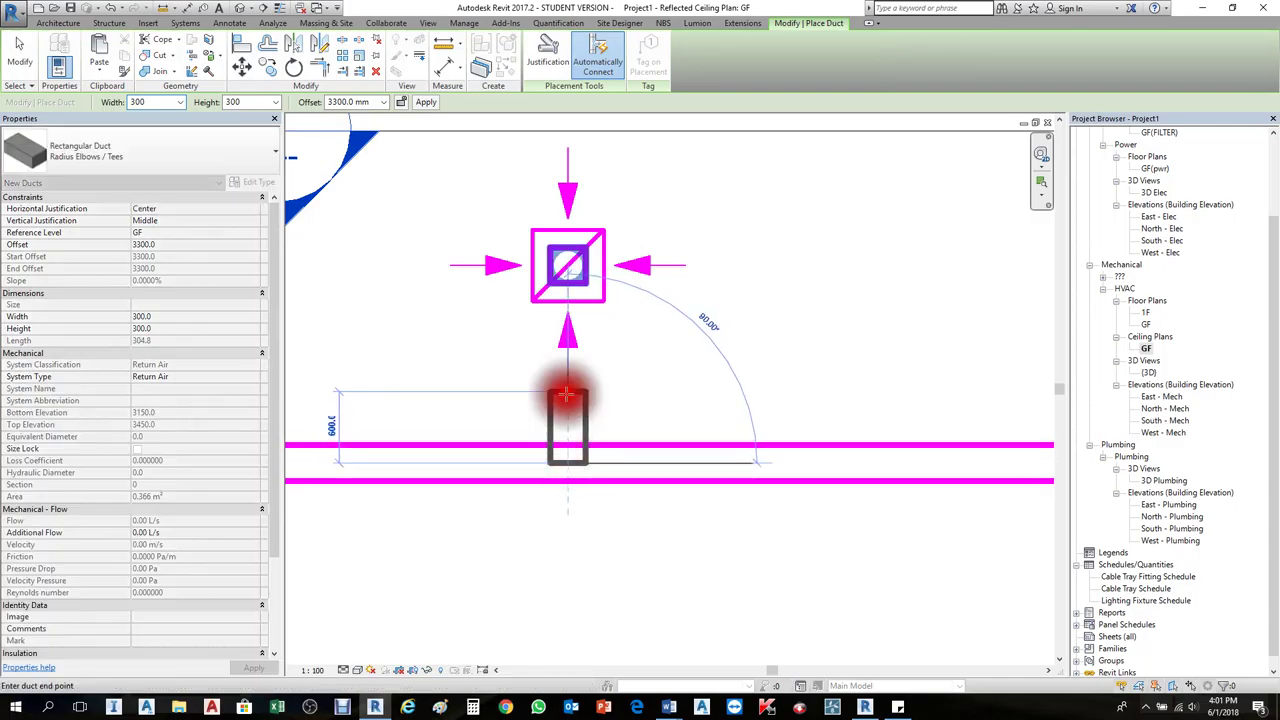
{"action": "key", "text": "Escape"}
{"action": "key", "text": "Escape"}
{"action": "scroll", "coordinate": [591, 440], "scroll_direction": "down", "scroll_amount": 2}
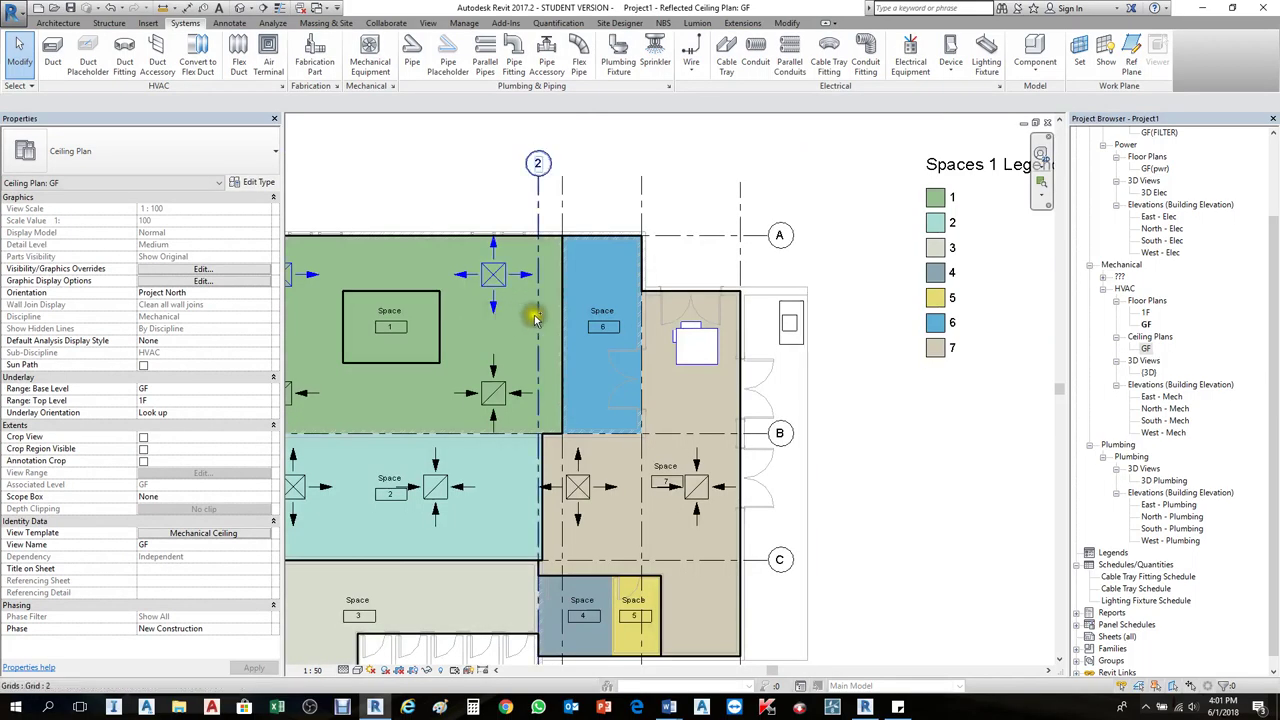
{"action": "key", "text": "ctrl+Tab"}
{"action": "key", "text": "ctrl+Tab"}
{"action": "key", "text": "ctrl+Tab"}
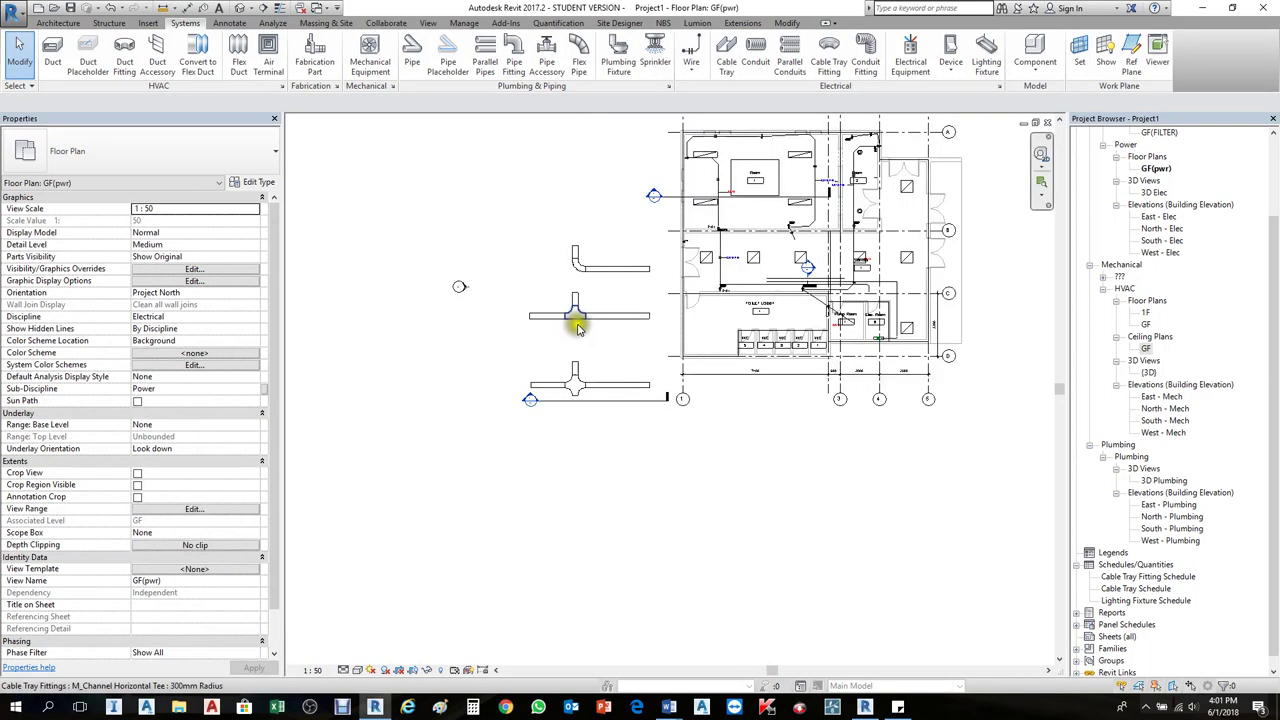
Step: Move past Section 4 to the 3D view and start a 300 mm round flex duct
{"action": "key", "text": "ctrl+Tab"}
{"action": "key", "text": "ctrl+Tab"}
{"action": "key", "text": "ctrl+Tab"}
{"action": "key", "text": "ctrl+Tab"}
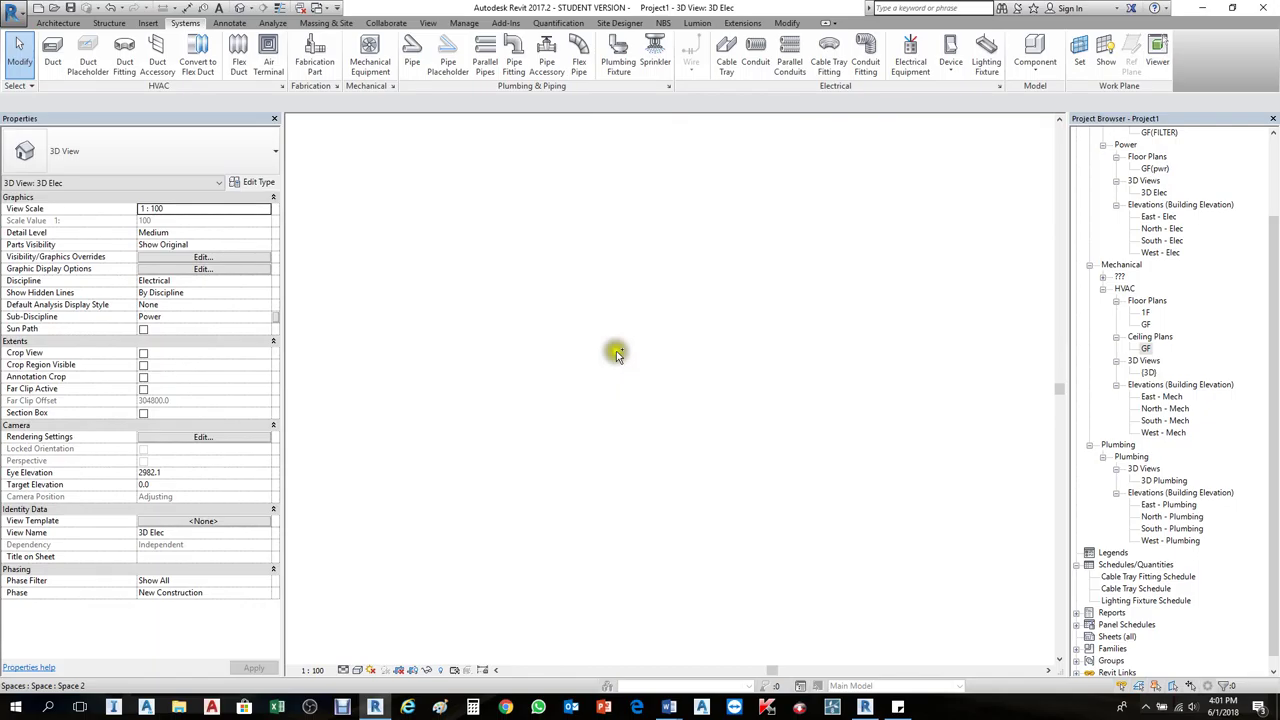
{"action": "scroll", "coordinate": [876, 427], "scroll_direction": "up", "scroll_amount": 3}
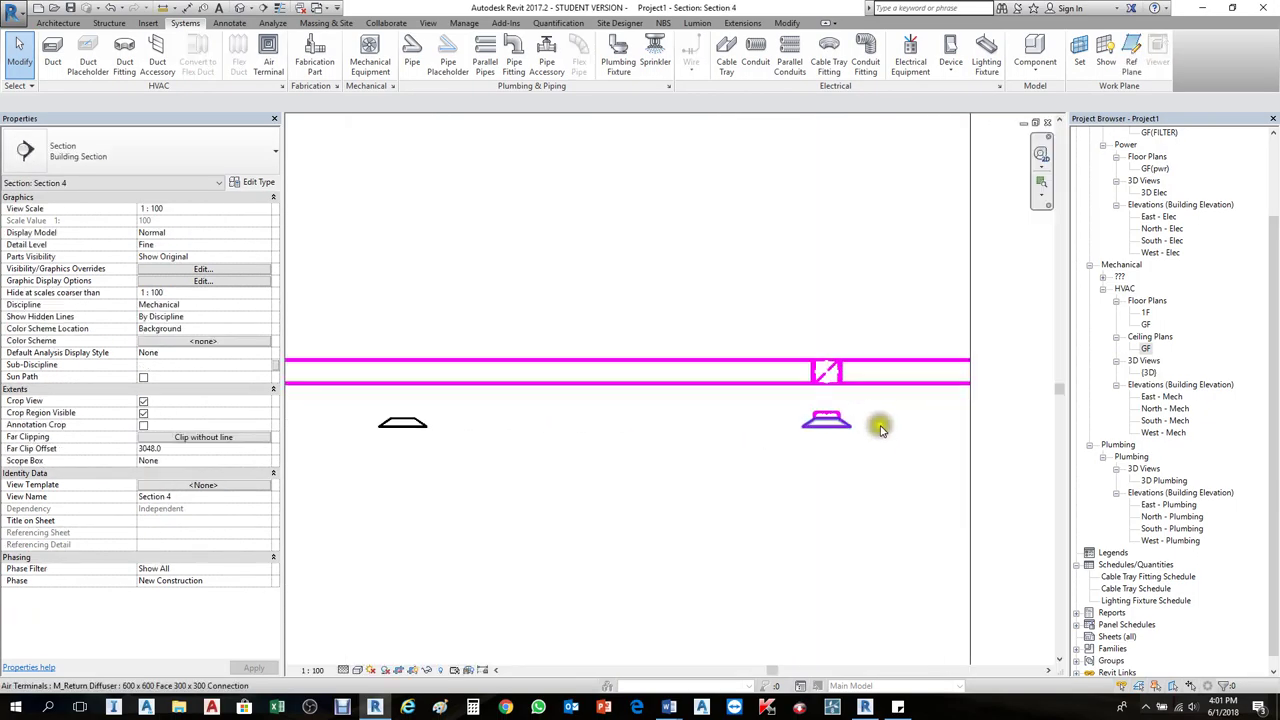
{"action": "key", "text": "ctrl+Tab"}
{"action": "scroll", "coordinate": [695, 430], "scroll_direction": "up", "scroll_amount": 5}
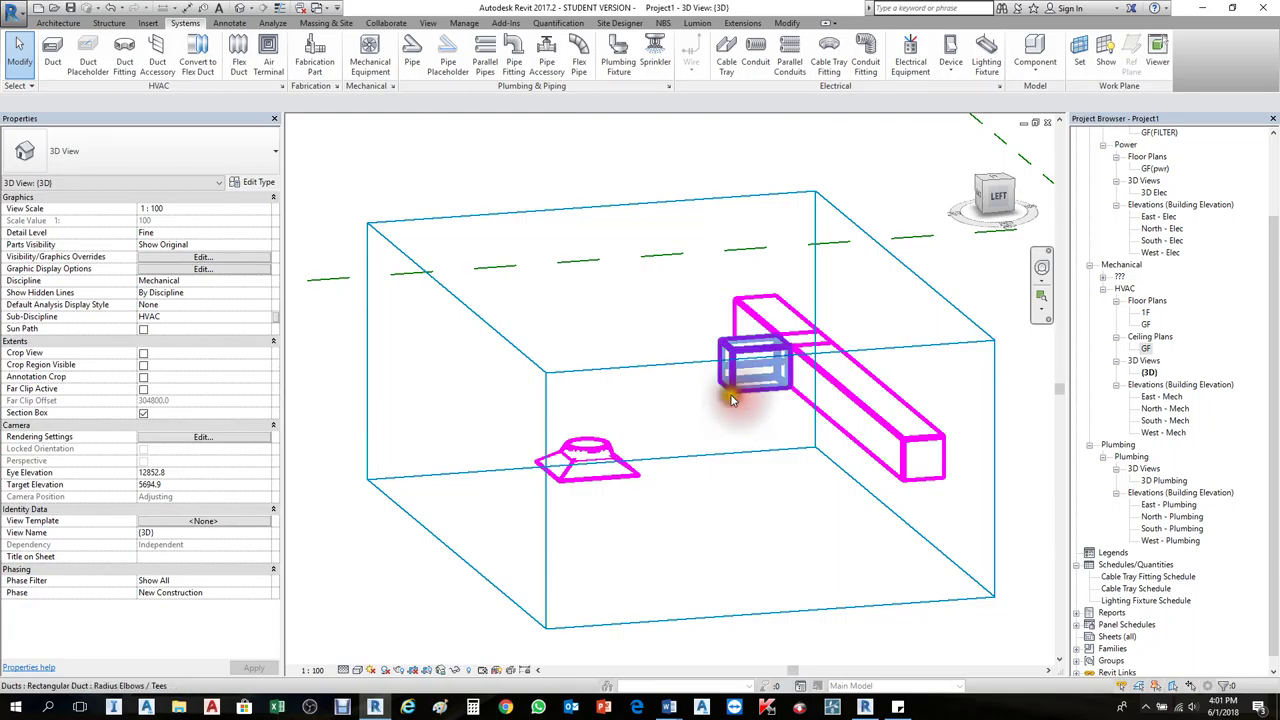
{"action": "scroll", "coordinate": [712, 397], "scroll_direction": "up", "scroll_amount": 2}
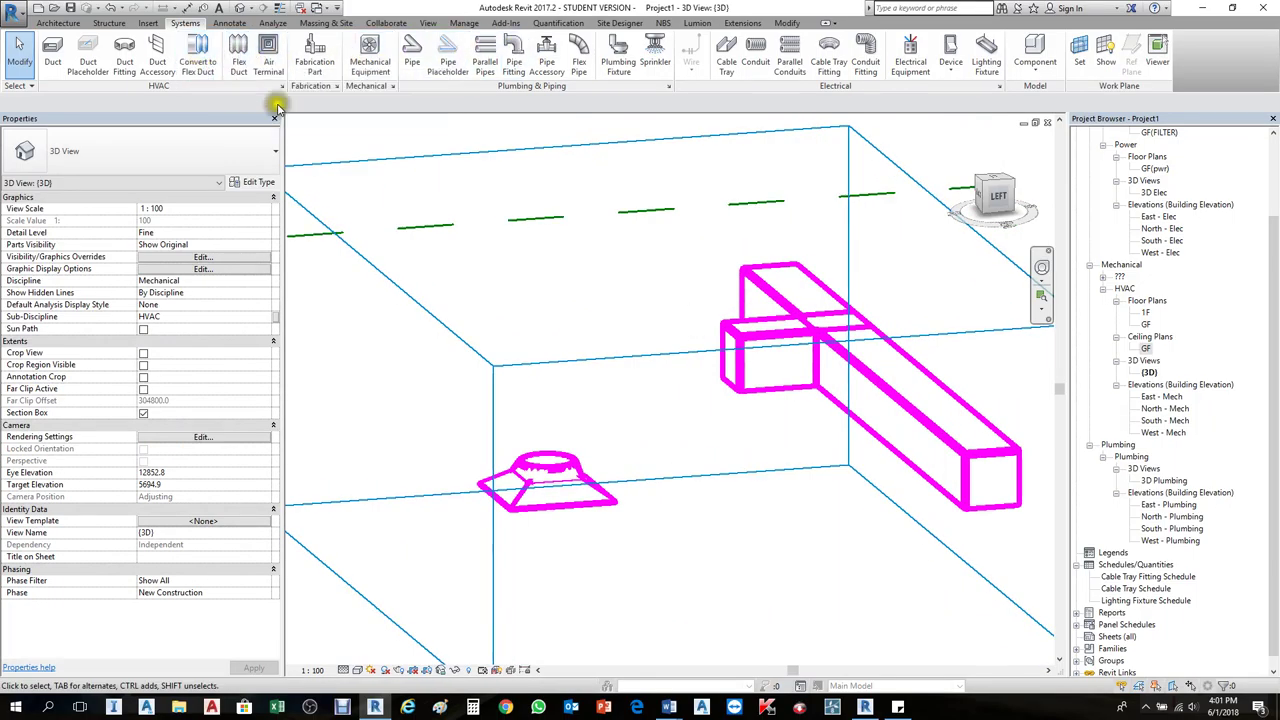
{"action": "left_click", "coordinate": [248, 56]}
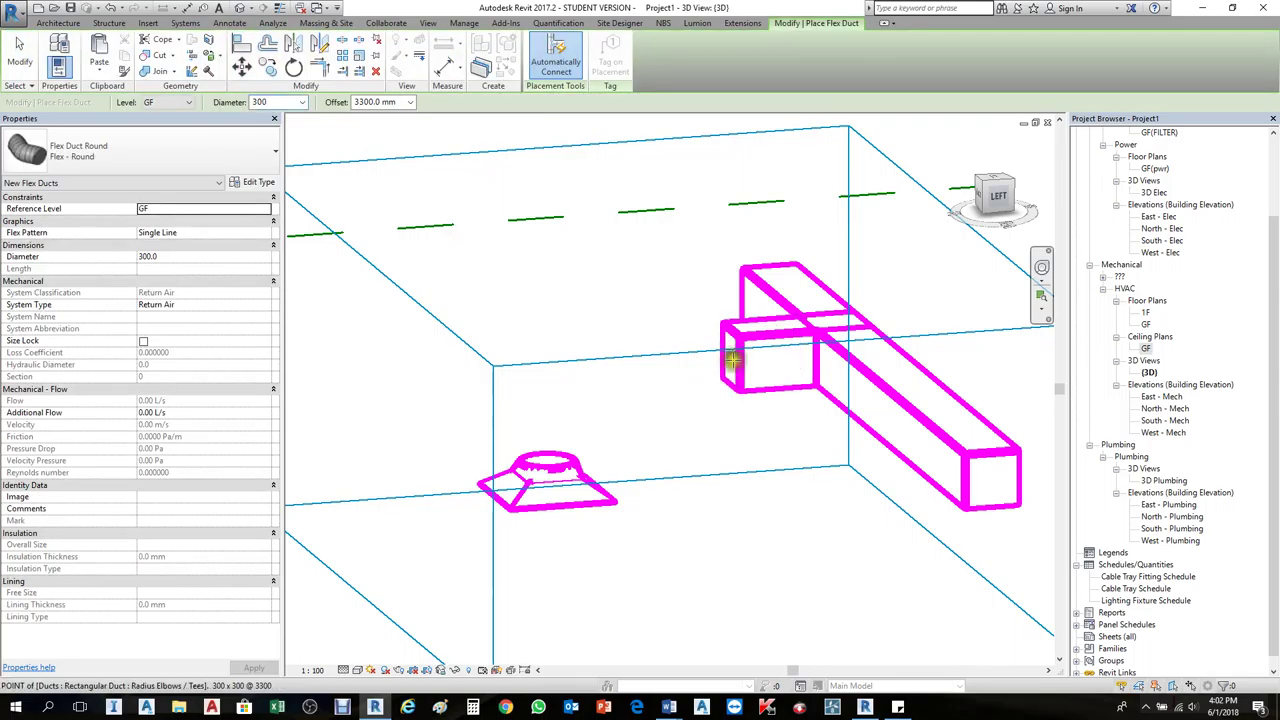
{"action": "scroll", "coordinate": [733, 360], "scroll_direction": "up", "scroll_amount": 3}
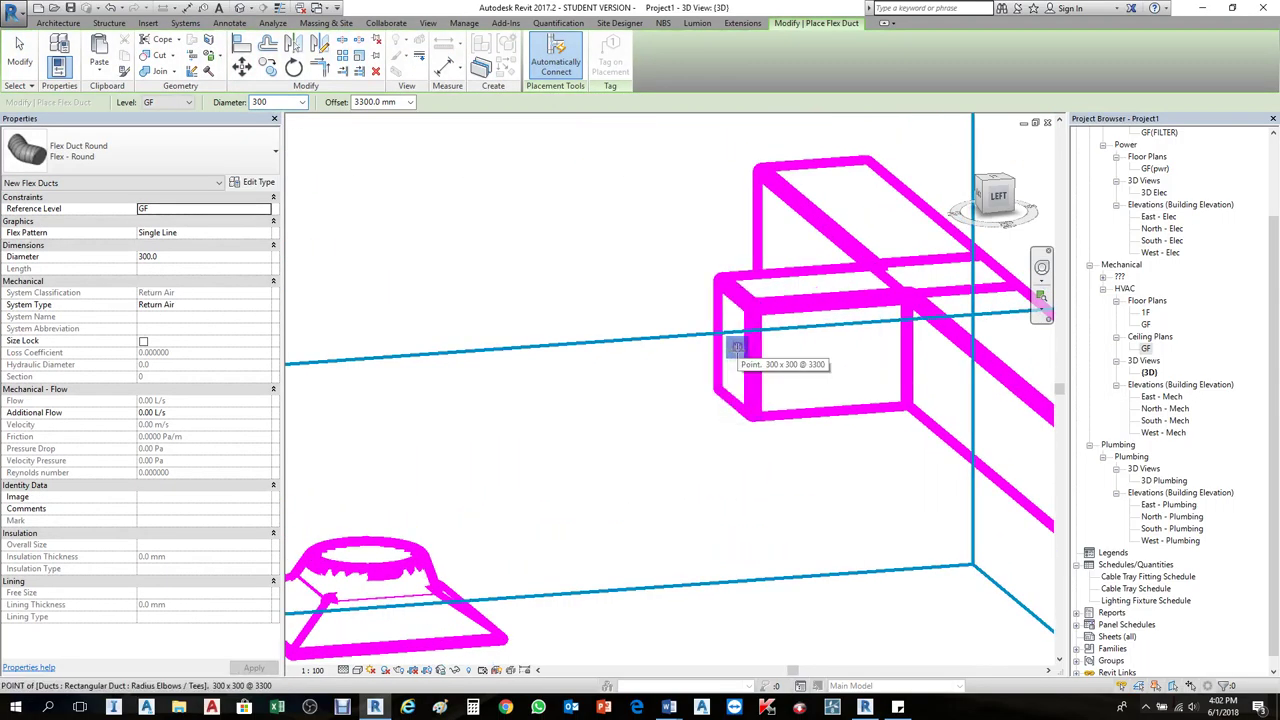
Step: Start a flex duct at the rectangular duct's end, cancel it, and return to the GF ceiling plan
{"action": "scroll", "coordinate": [736, 348], "scroll_direction": "up", "scroll_amount": 1}
{"action": "left_click", "coordinate": [736, 348]}
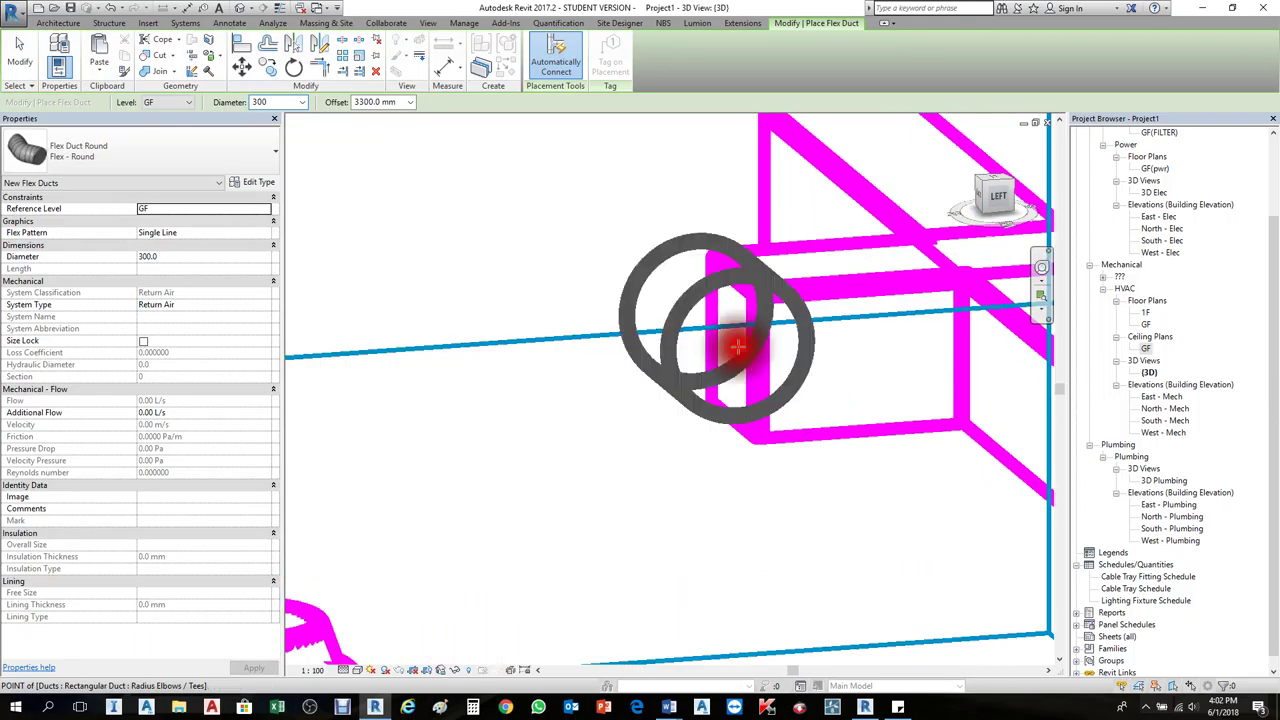
{"action": "scroll", "coordinate": [740, 345], "scroll_direction": "down", "scroll_amount": 3}
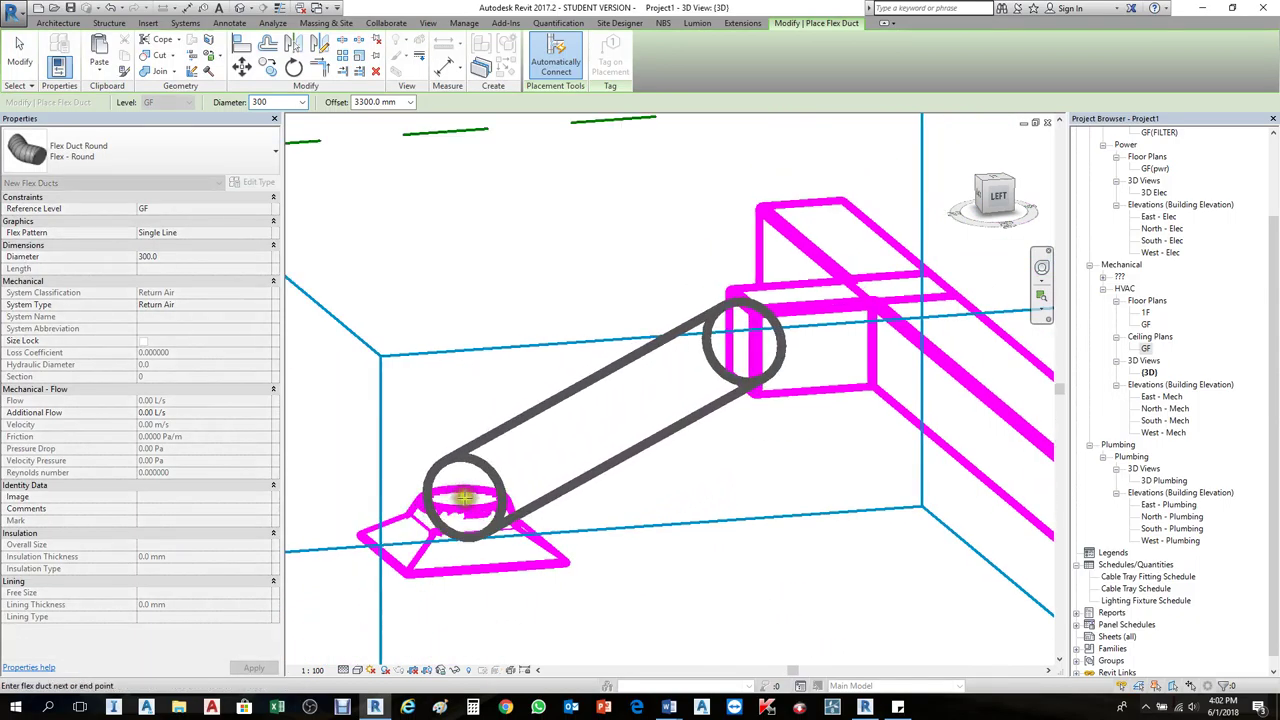
{"action": "scroll", "coordinate": [455, 489], "scroll_direction": "up", "scroll_amount": 3}
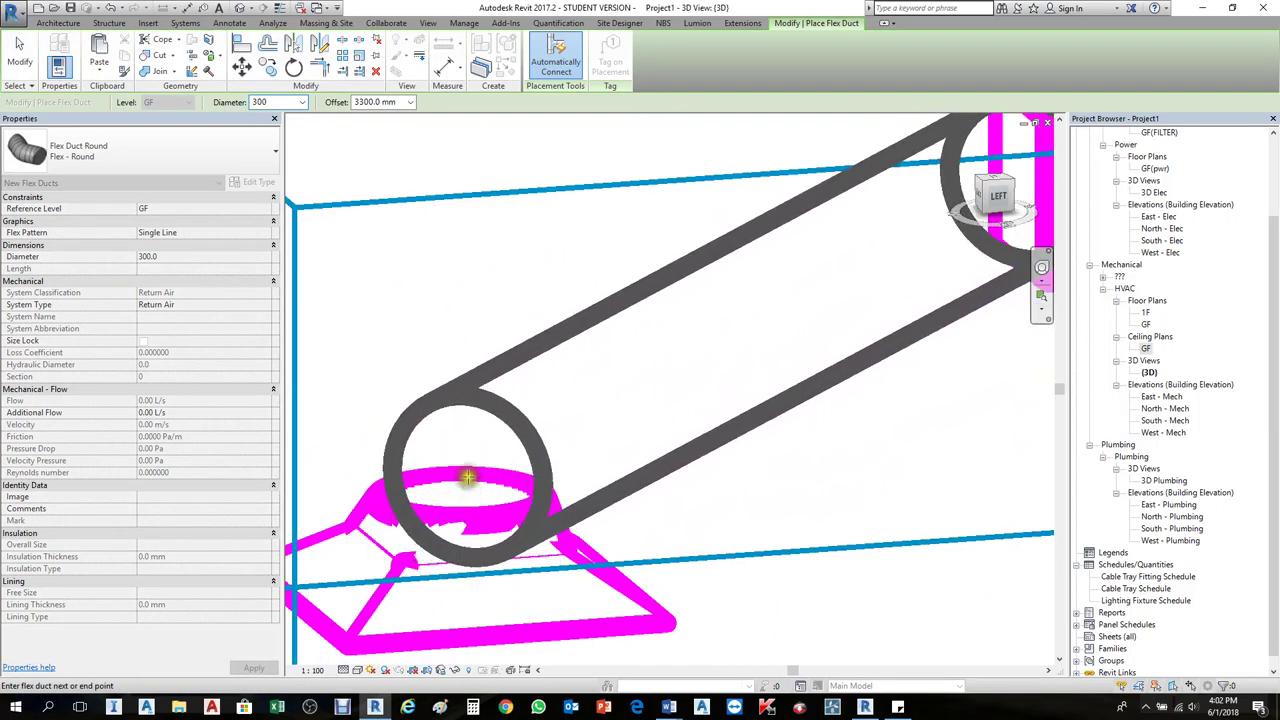
{"action": "scroll", "coordinate": [500, 470], "scroll_direction": "down", "scroll_amount": 5}
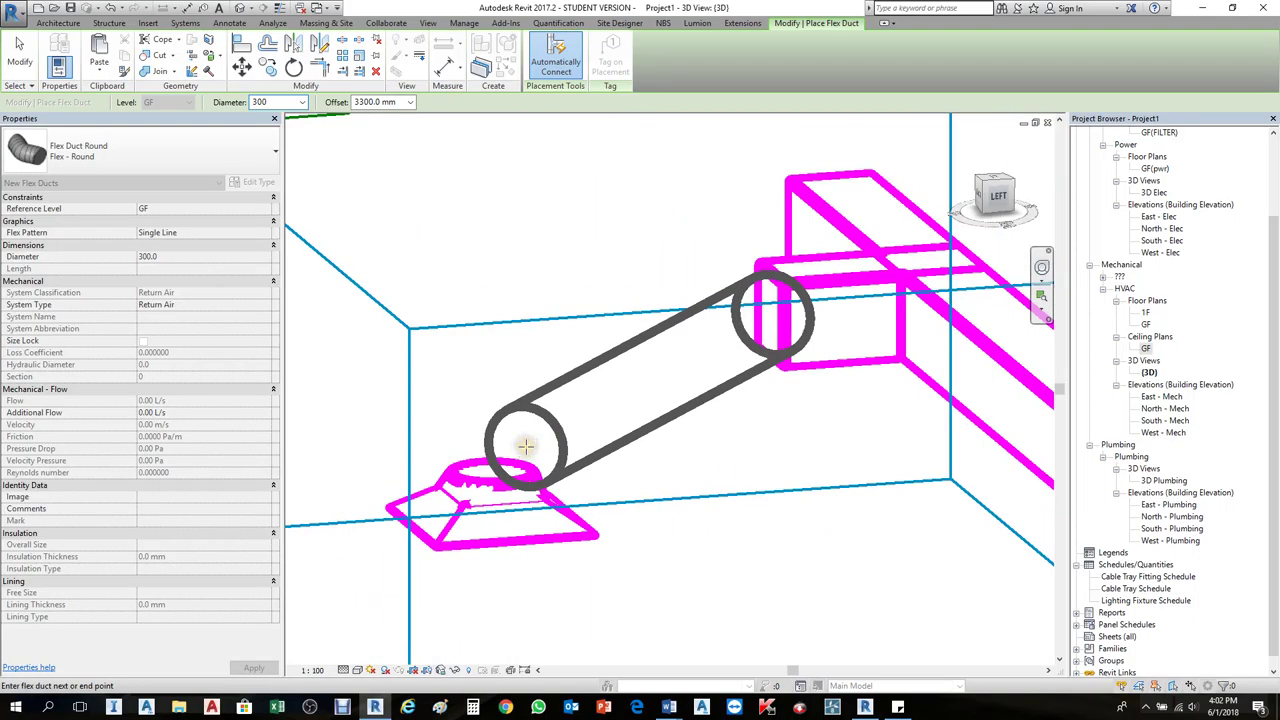
{"action": "key", "text": "Escape"}
{"action": "scroll", "coordinate": [586, 432], "scroll_direction": "up", "scroll_amount": 4}
{"action": "key", "text": "Escape"}
{"action": "key", "text": "ctrl+Tab"}
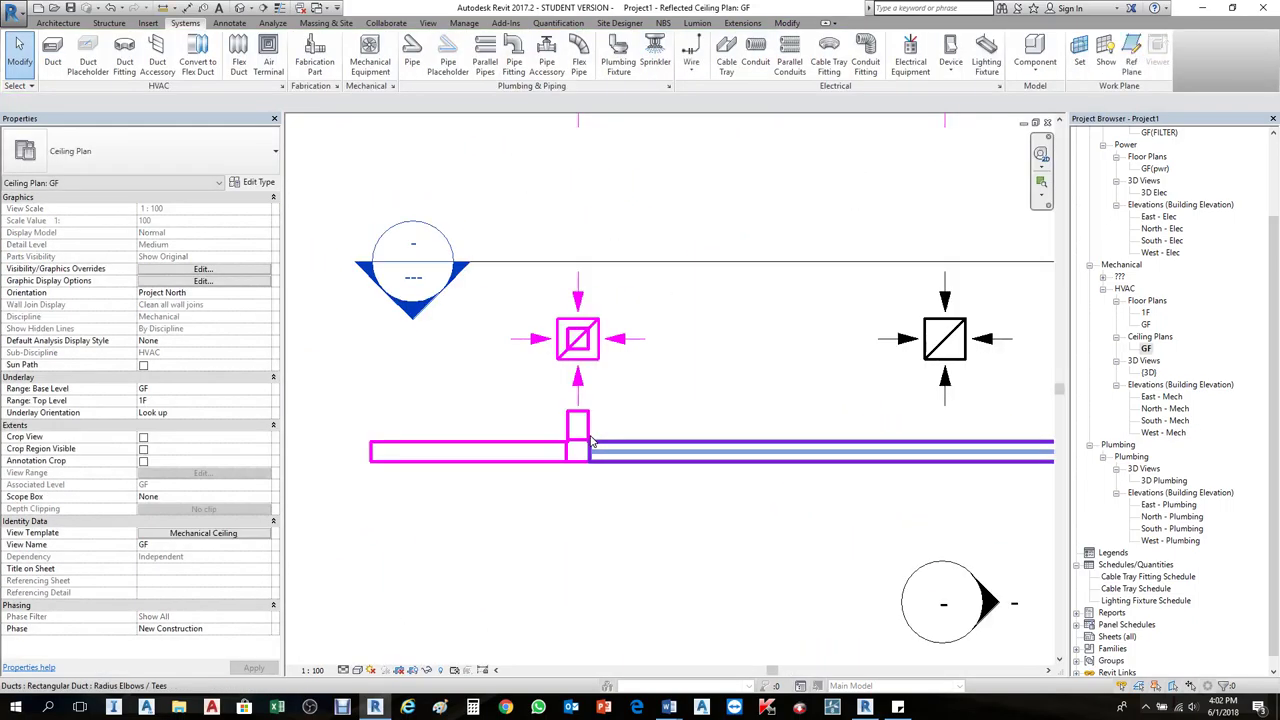
Step: Draw a Supply Air flex duct from the tee's top connector to the diffuser and dismiss the warning
{"action": "left_click", "coordinate": [240, 55]}
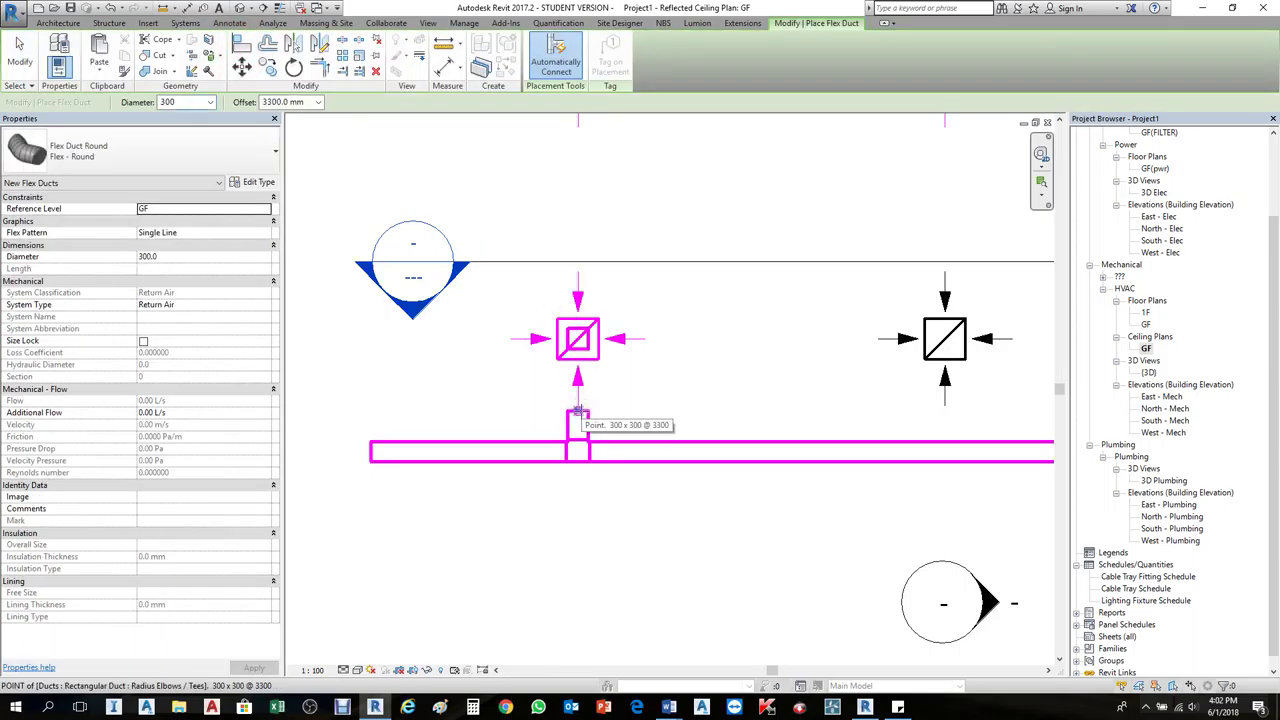
{"action": "left_click", "coordinate": [190, 306]}
{"action": "left_click", "coordinate": [265, 306]}
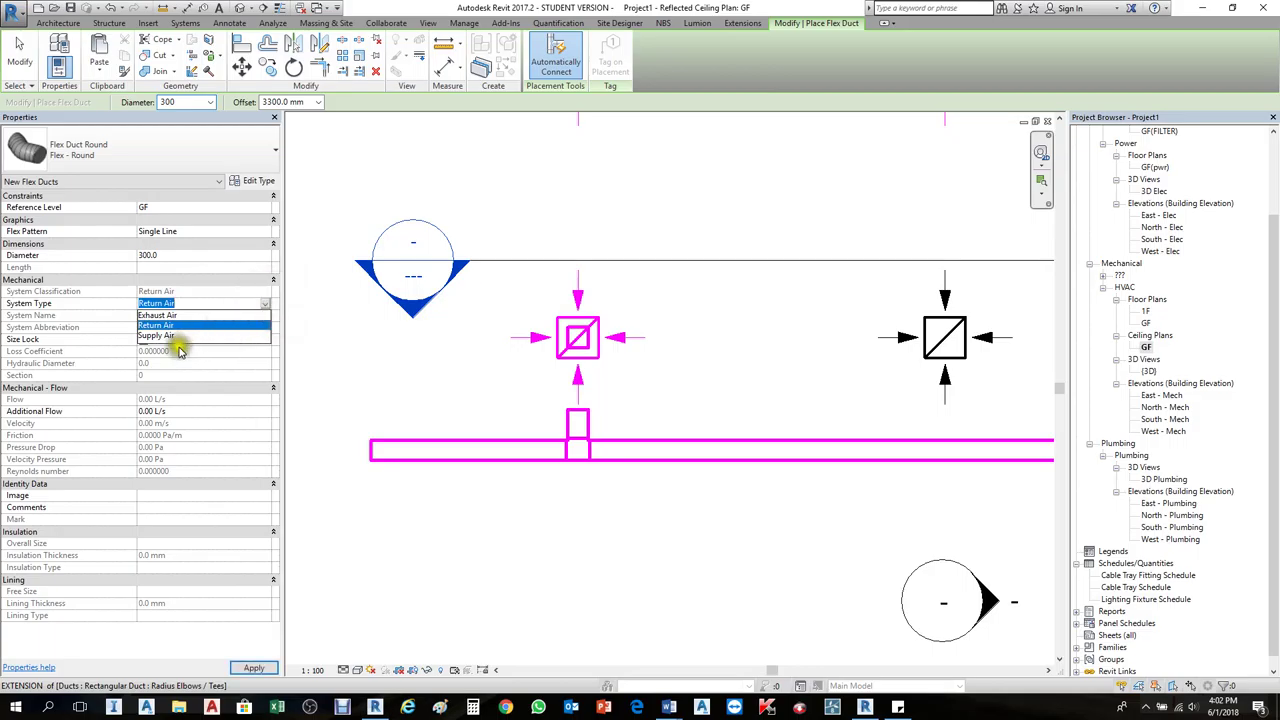
{"action": "left_click", "coordinate": [213, 336]}
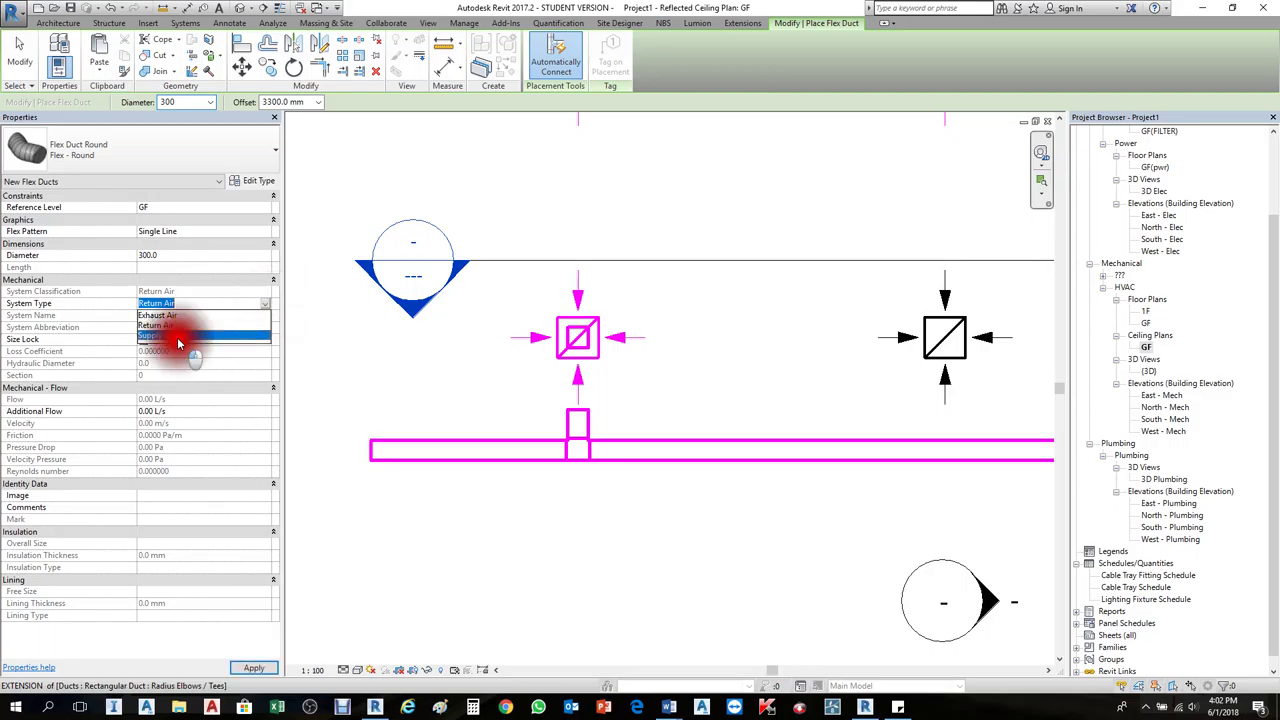
{"action": "left_click", "coordinate": [578, 395]}
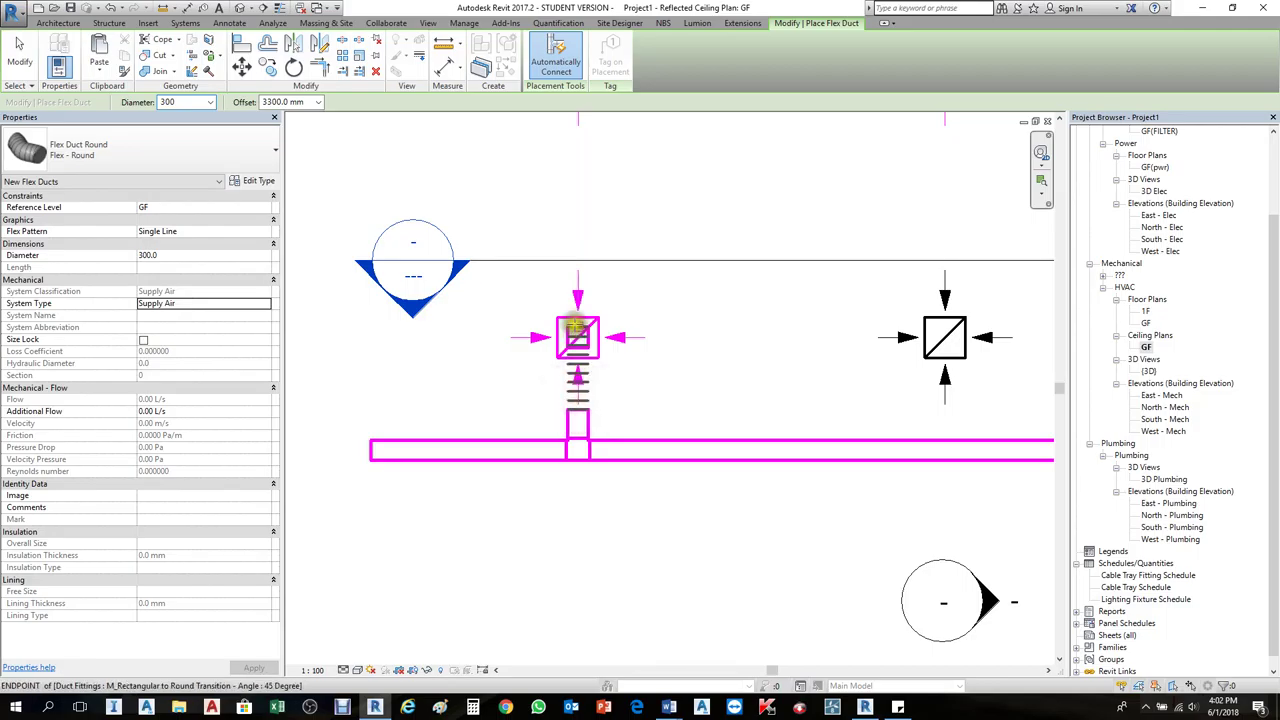
{"action": "left_click", "coordinate": [578, 338]}
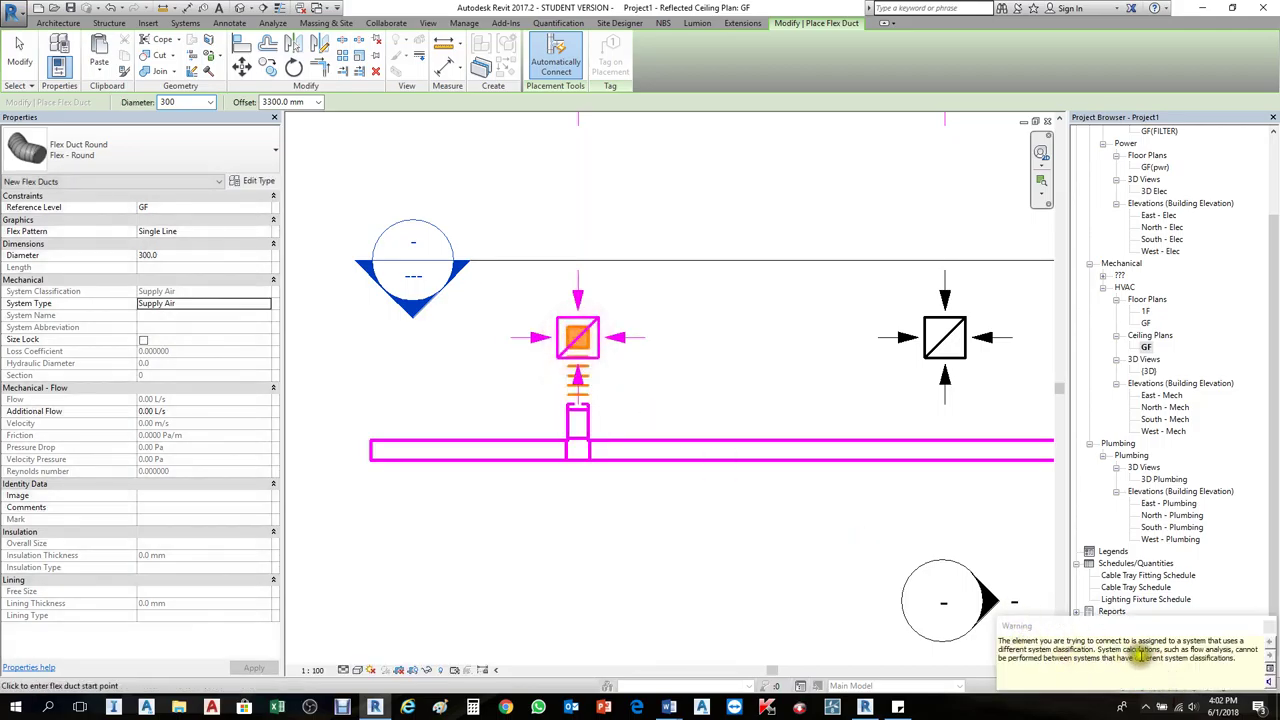
{"action": "key", "text": "Escape"}
{"action": "key", "text": "Escape"}
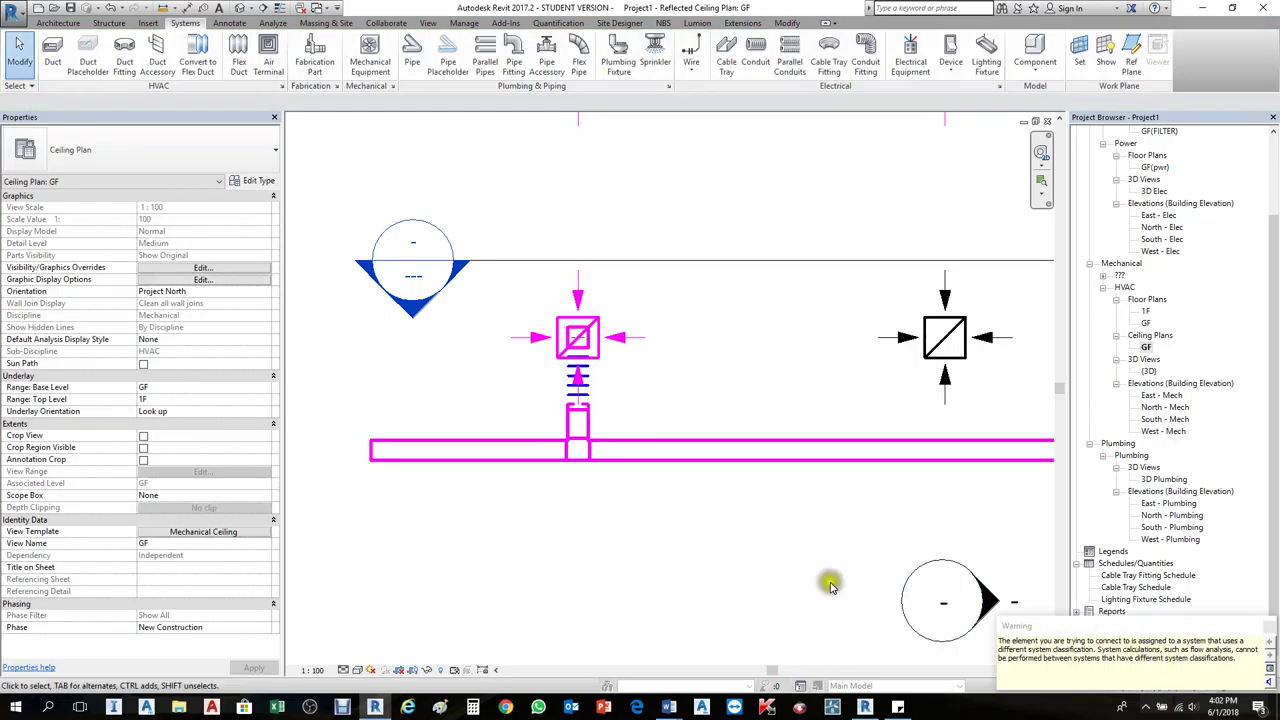
{"action": "left_click", "coordinate": [1273, 648]}
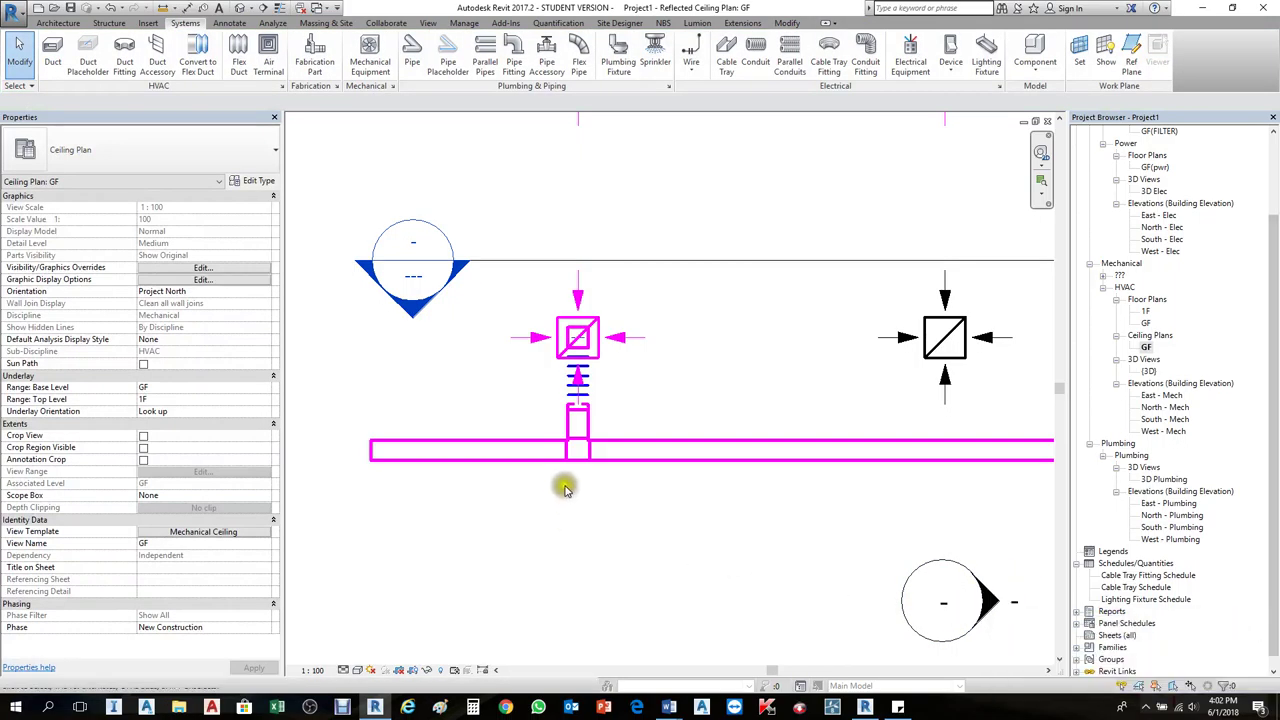
{"action": "left_click", "coordinate": [590, 388]}
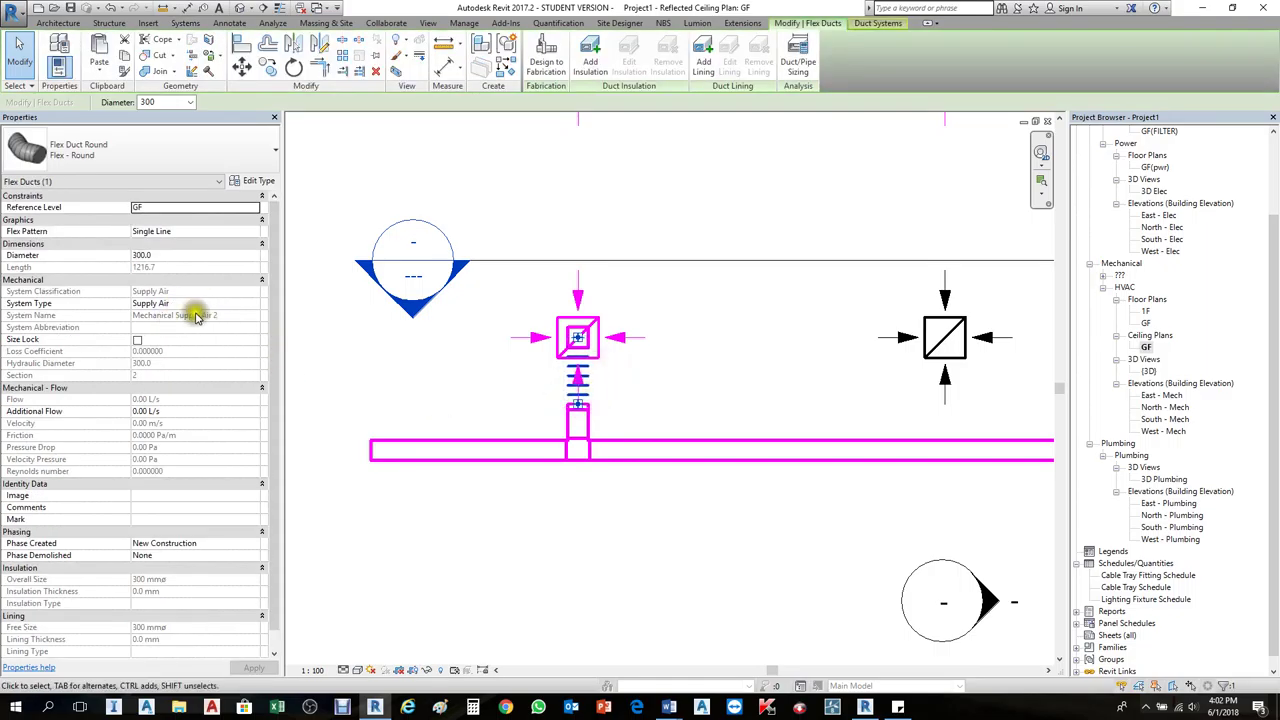
{"action": "left_click", "coordinate": [825, 521]}
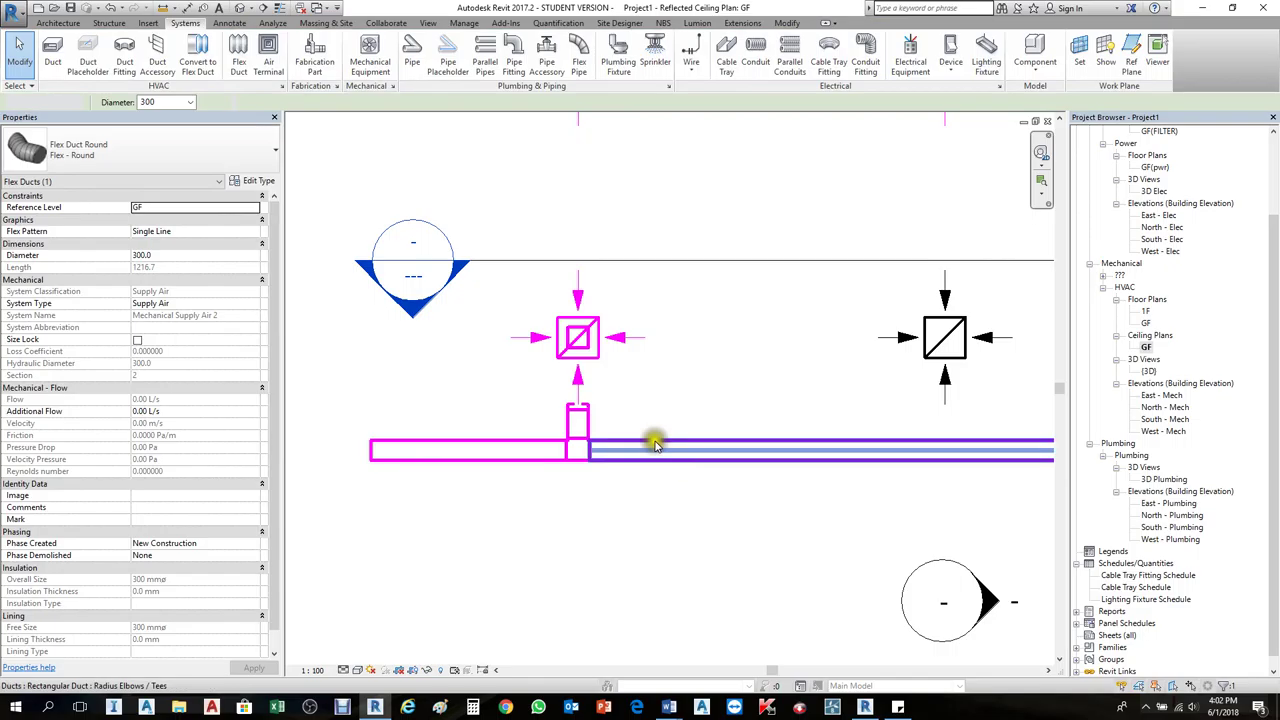
{"action": "left_click_drag", "start_coordinate": [512, 391], "coordinate": [645, 427]}
{"action": "left_click", "coordinate": [607, 399]}
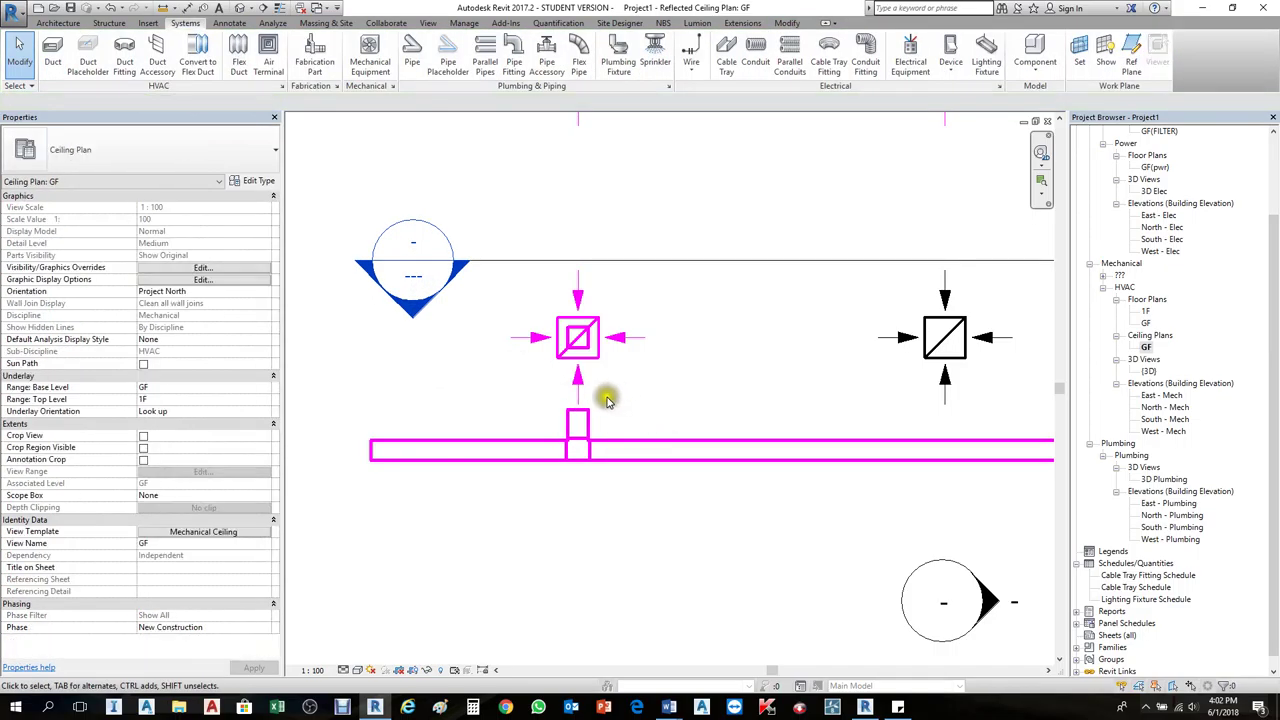
Step: Redraw the tee-to-diffuser flex duct with system type Return Air and window-select the run
{"action": "left_click", "coordinate": [238, 60]}
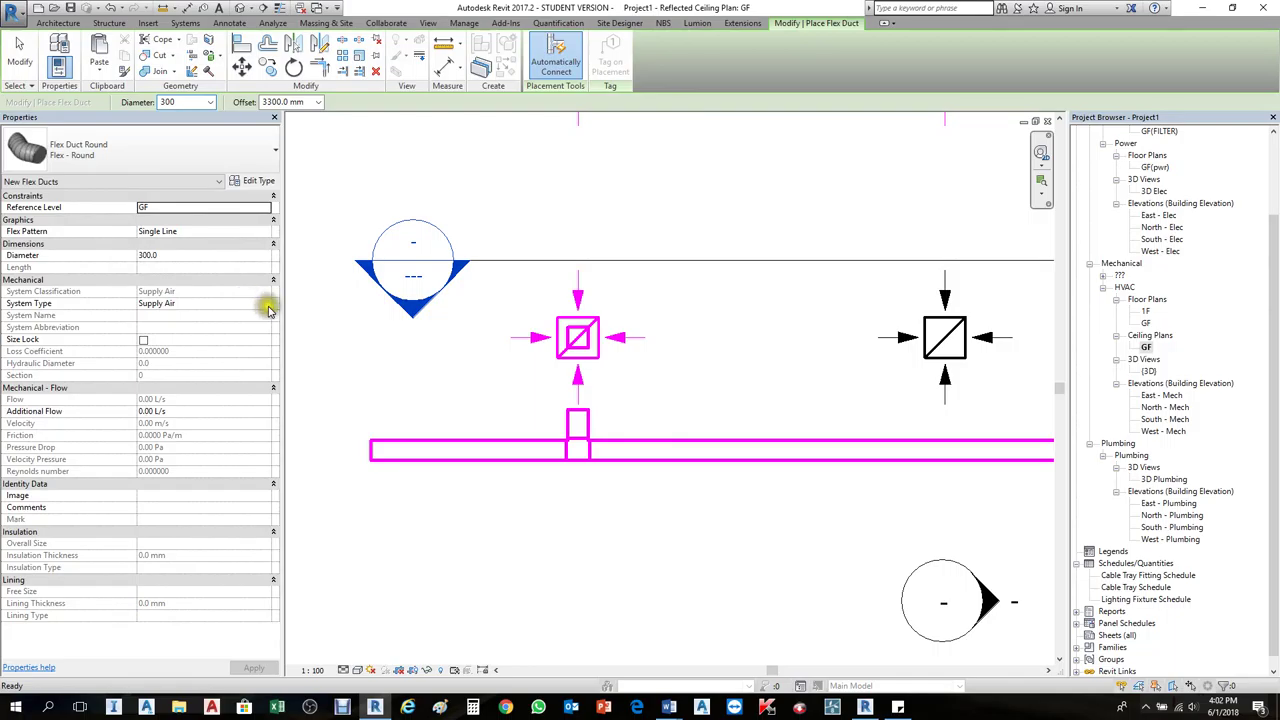
{"action": "left_click", "coordinate": [268, 310]}
{"action": "left_click", "coordinate": [250, 327]}
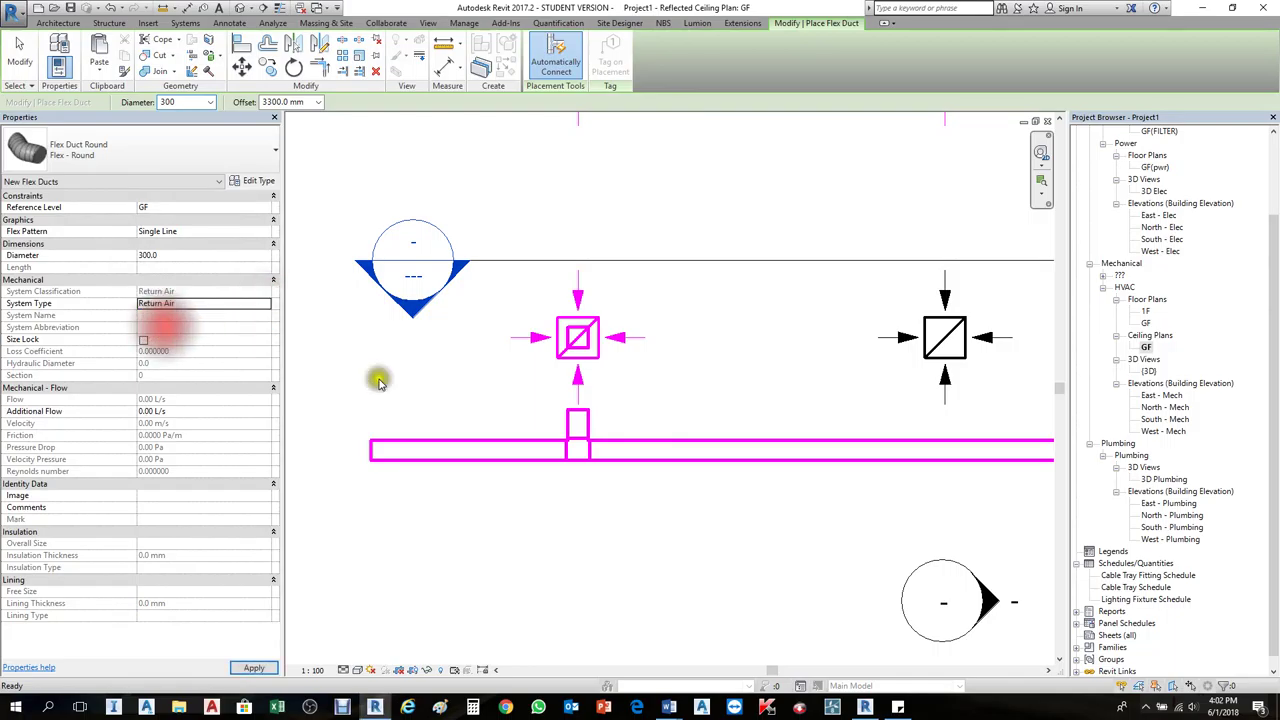
{"action": "left_click", "coordinate": [577, 410]}
{"action": "left_click", "coordinate": [580, 338]}
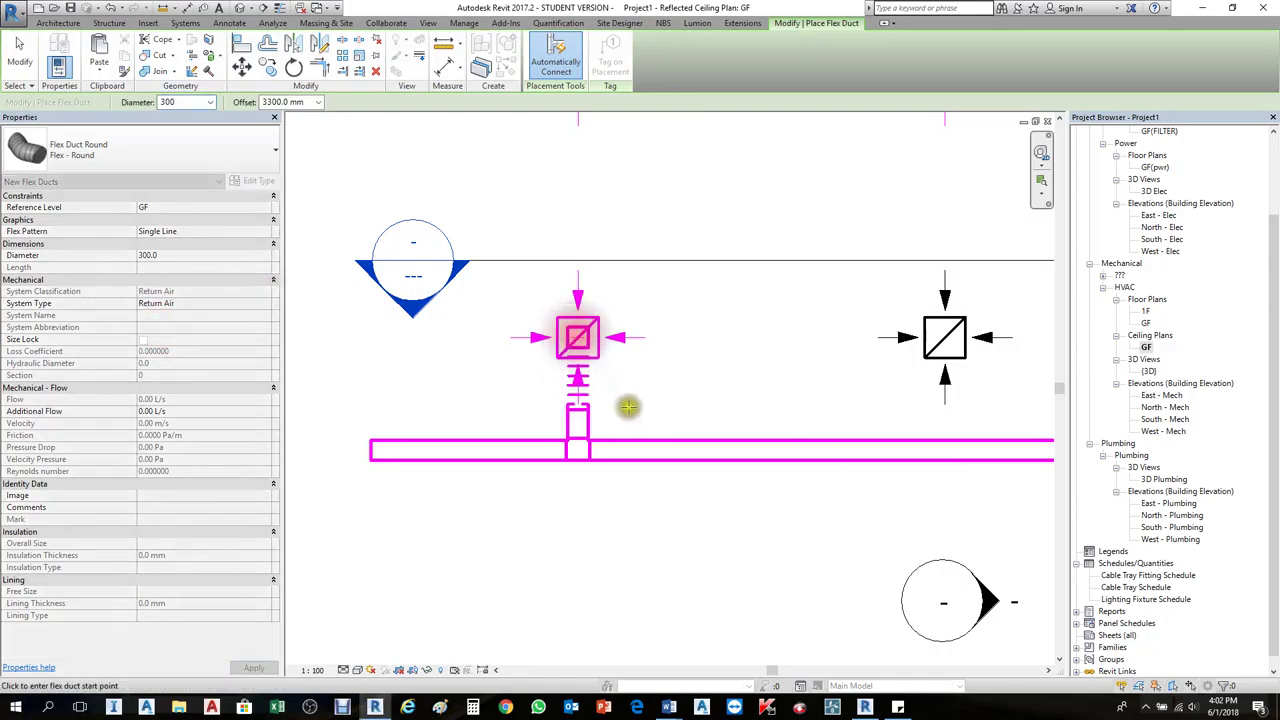
{"action": "key", "text": "Escape"}
{"action": "key", "text": "Escape"}
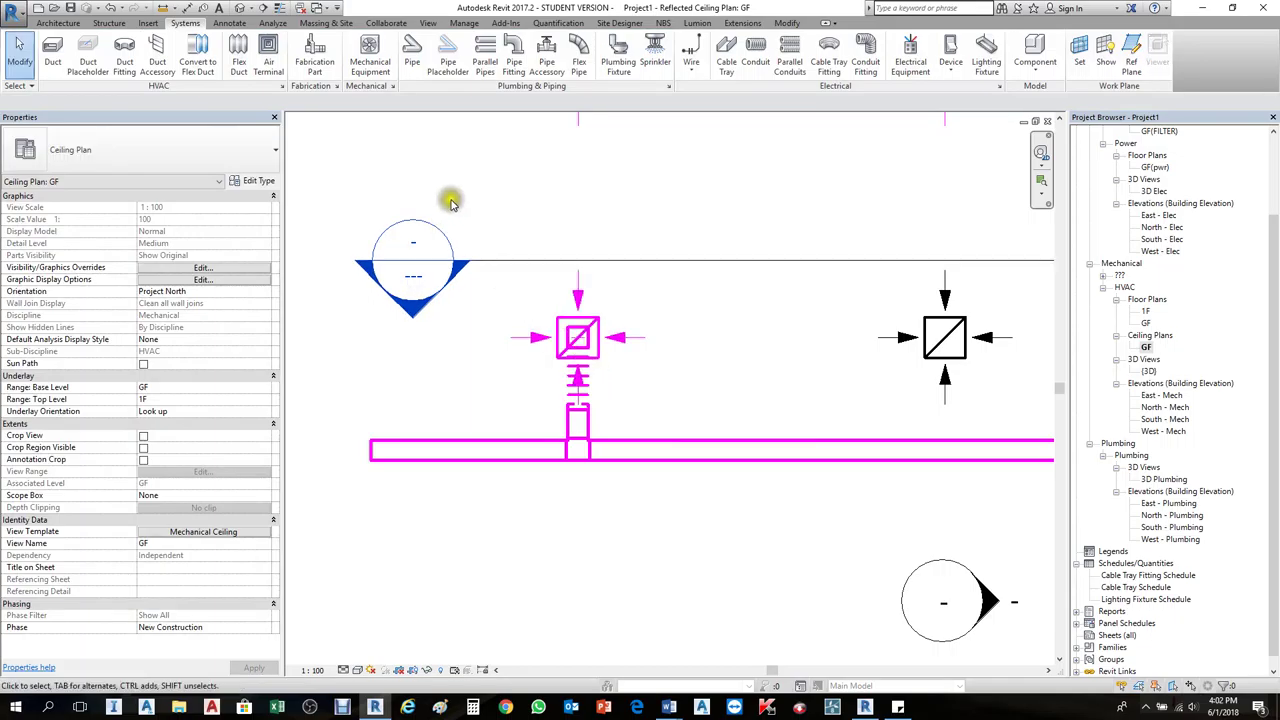
{"action": "left_click_drag", "start_coordinate": [353, 190], "coordinate": [704, 546]}
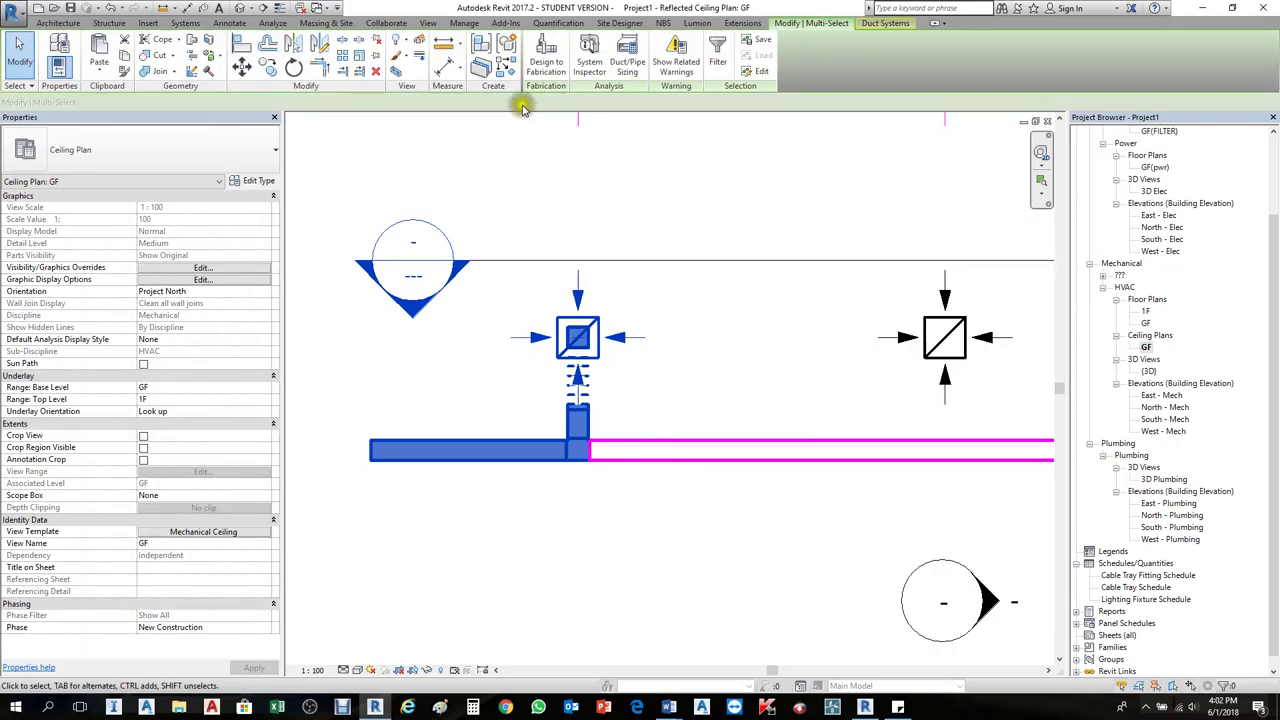
Step: Open a section-boxed 3D view (BX) around the selected diffuser and ducts, then return to the GF plan
{"action": "key", "text": "b"}
{"action": "key", "text": "x"}
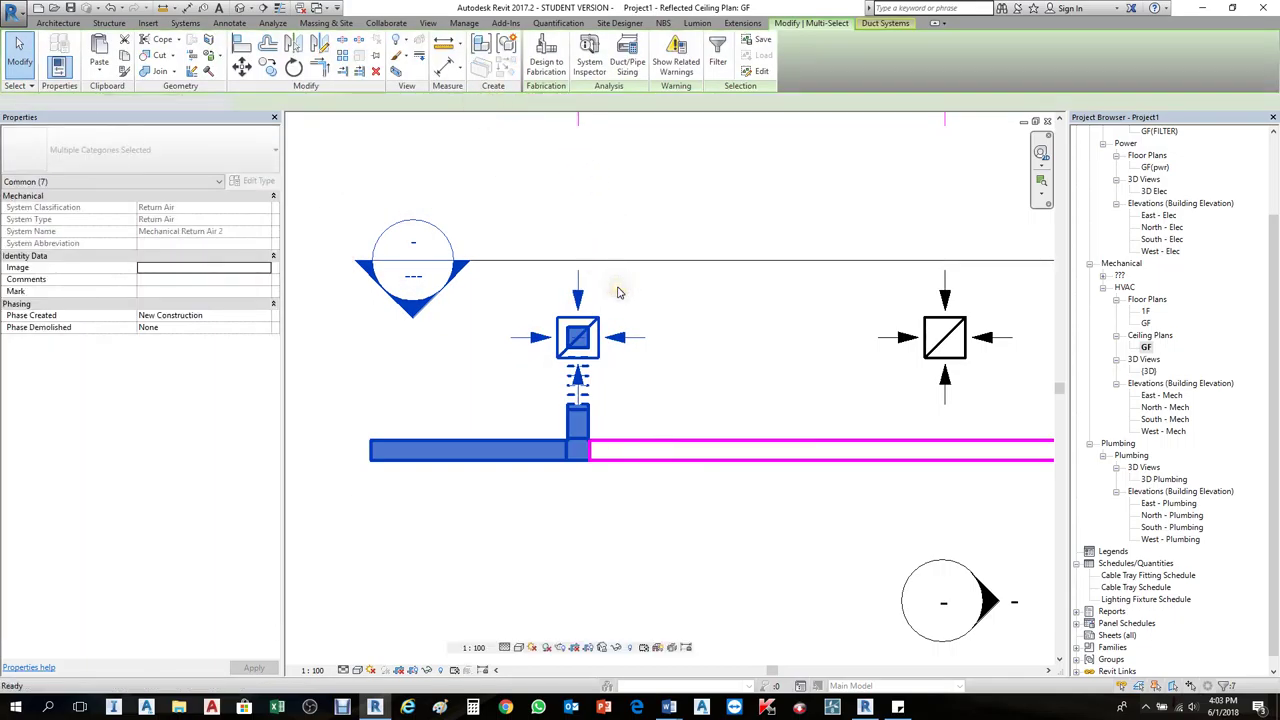
{"action": "scroll", "coordinate": [714, 531], "scroll_direction": "up", "scroll_amount": 4}
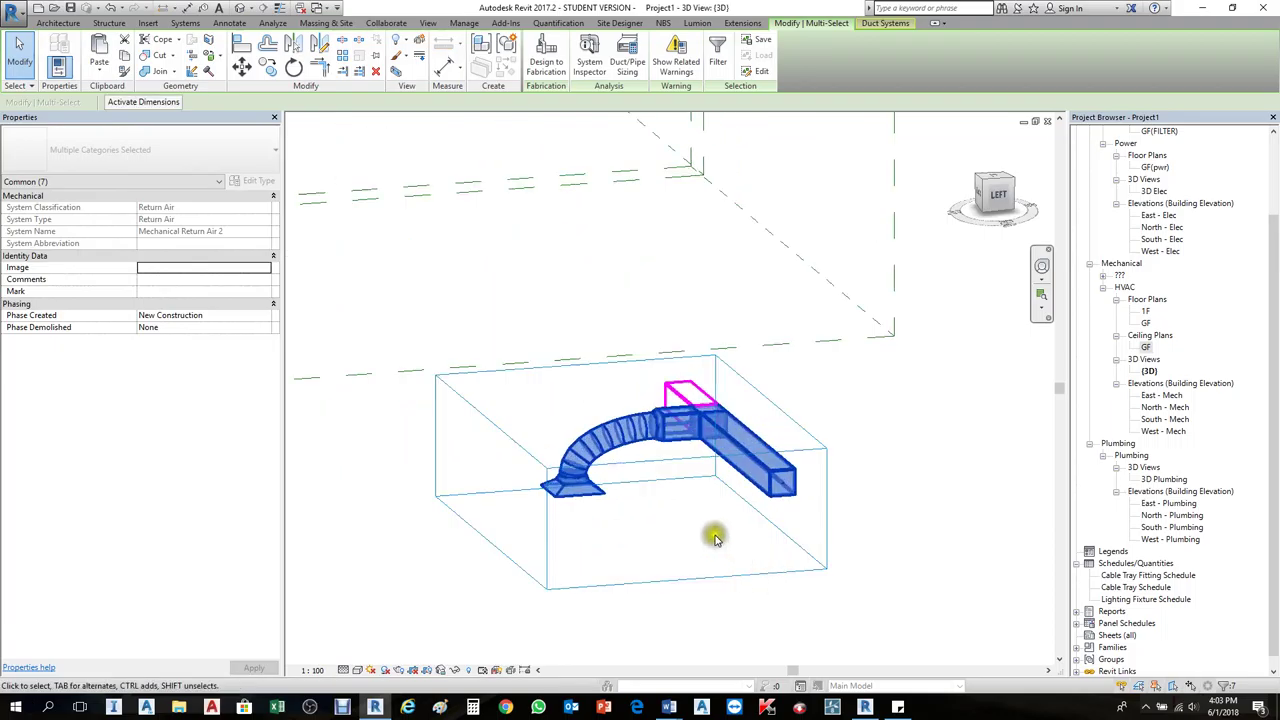
{"action": "left_click", "coordinate": [923, 600]}
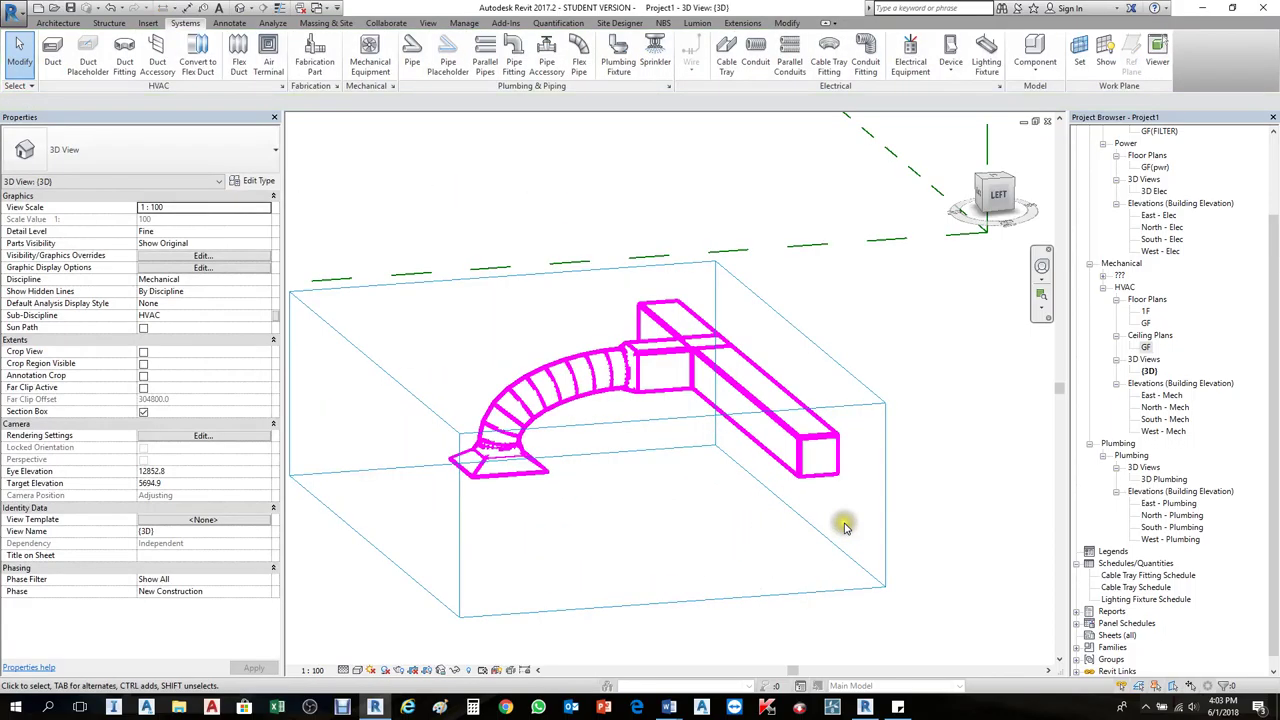
{"action": "left_click", "coordinate": [898, 527]}
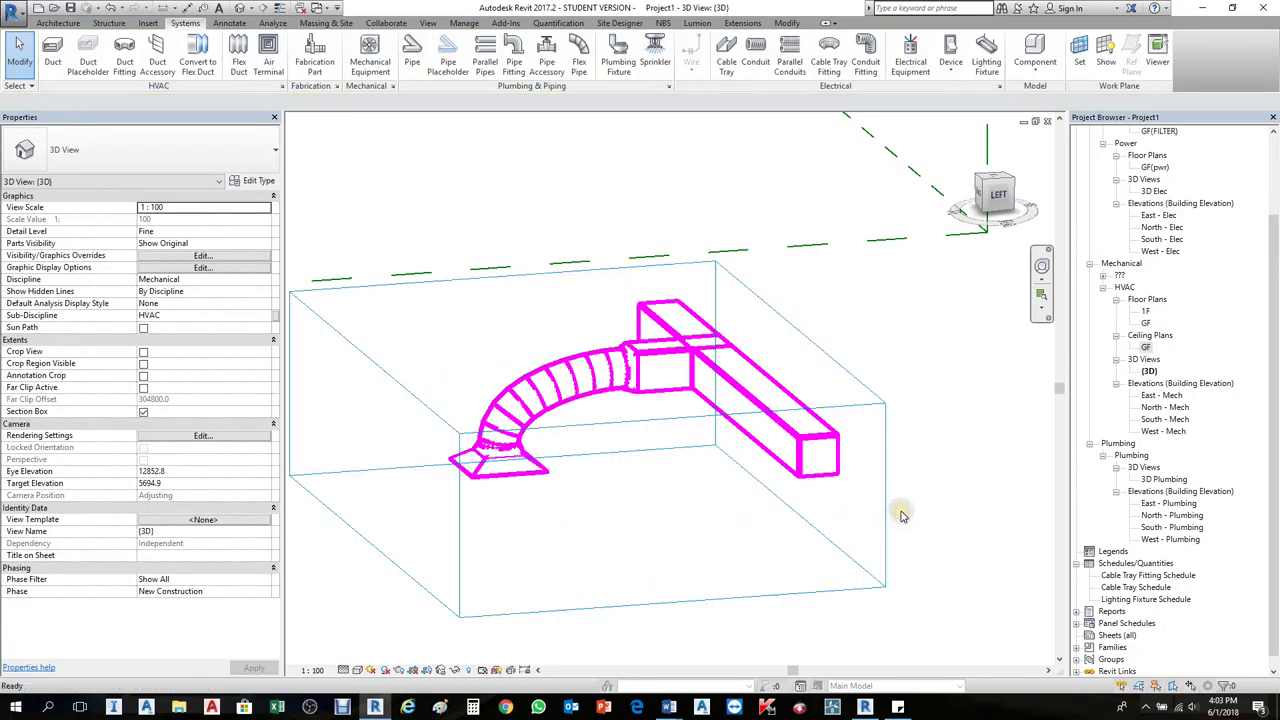
{"action": "key", "text": "ctrl+Tab"}
{"action": "scroll", "coordinate": [588, 392], "scroll_direction": "up", "scroll_amount": 2}
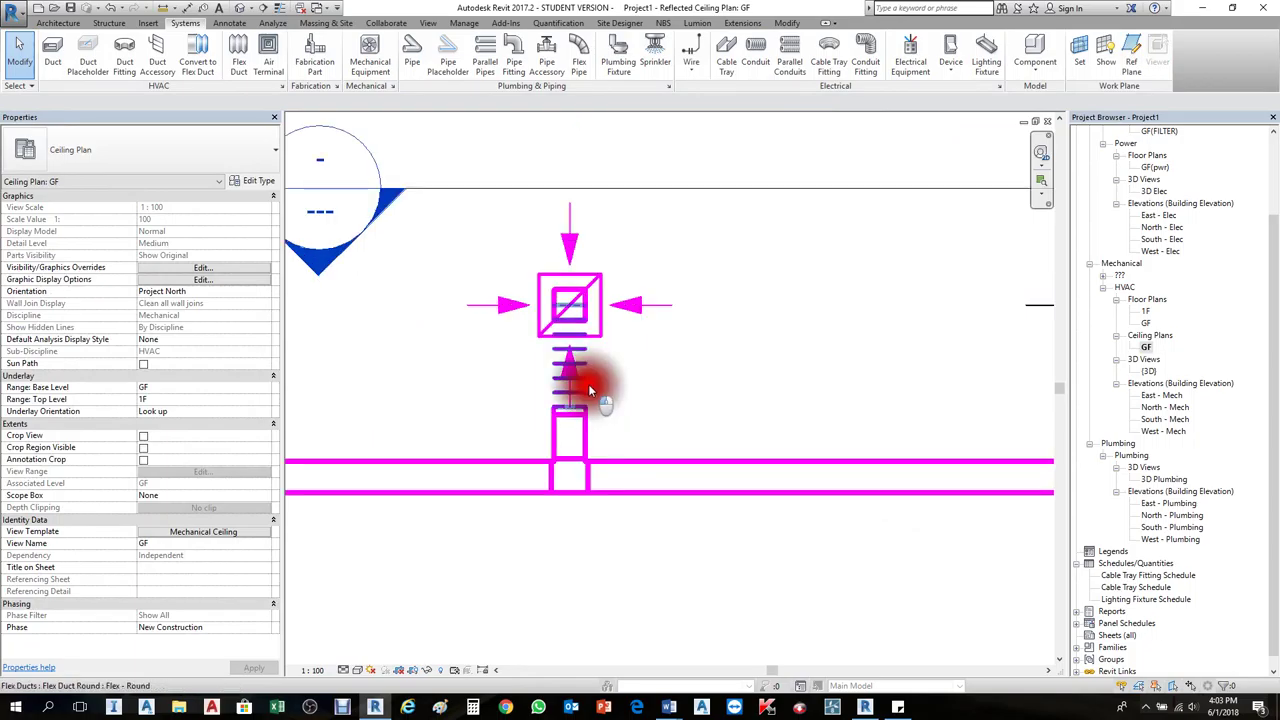
Step: Set the return flex duct's Flex Pattern to Flex, after trying Circle and Oval, then deselect it
{"action": "left_click", "coordinate": [588, 390]}
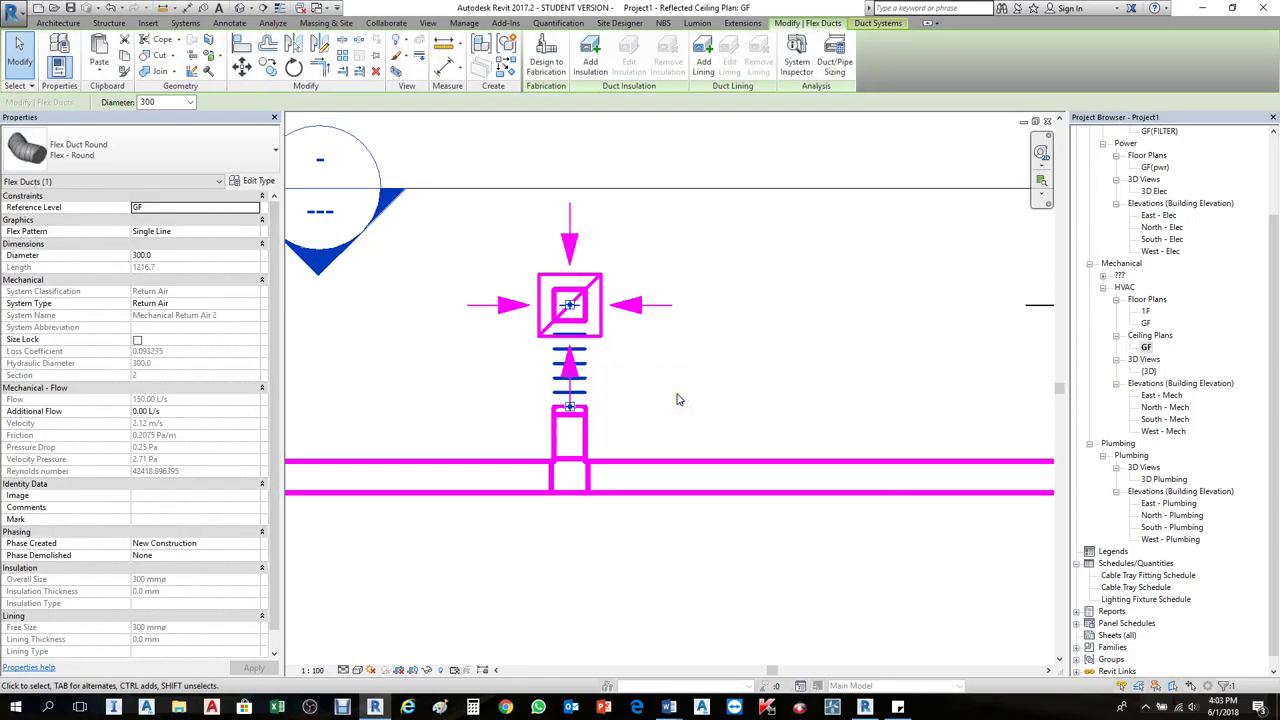
{"action": "scroll", "coordinate": [611, 385], "scroll_direction": "up", "scroll_amount": 1}
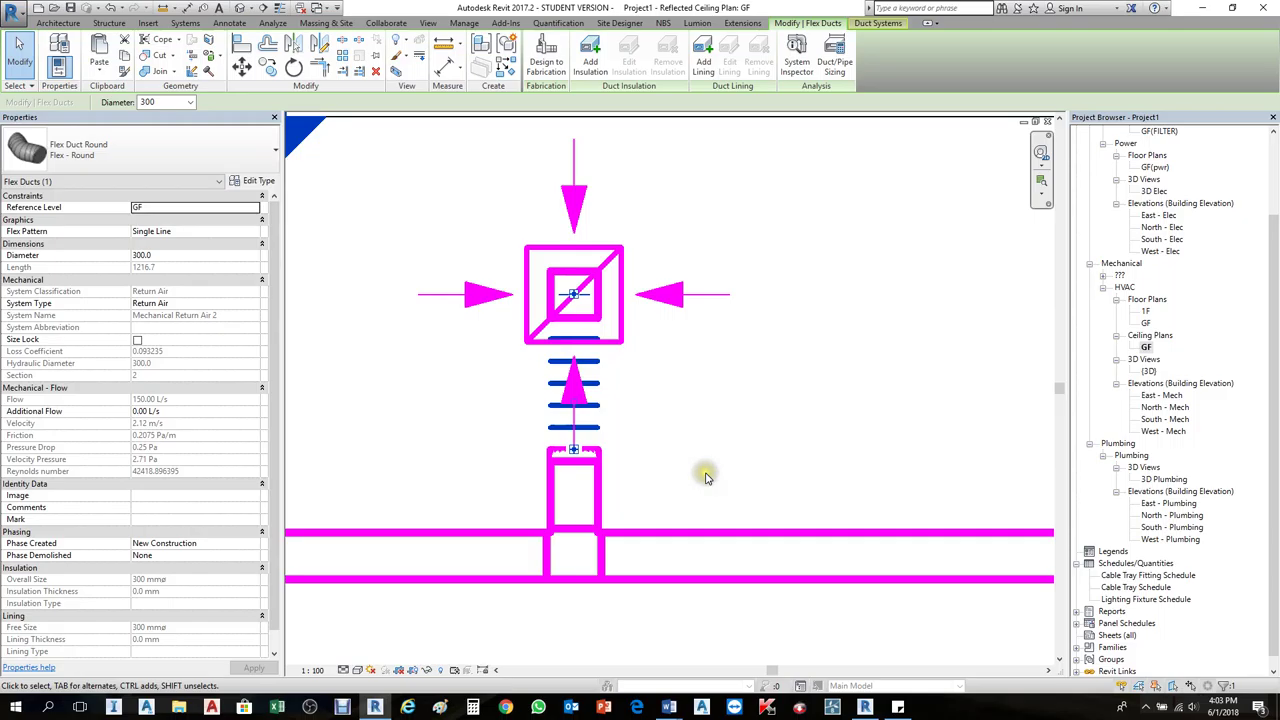
{"action": "left_click", "coordinate": [218, 231]}
{"action": "left_click", "coordinate": [253, 231]}
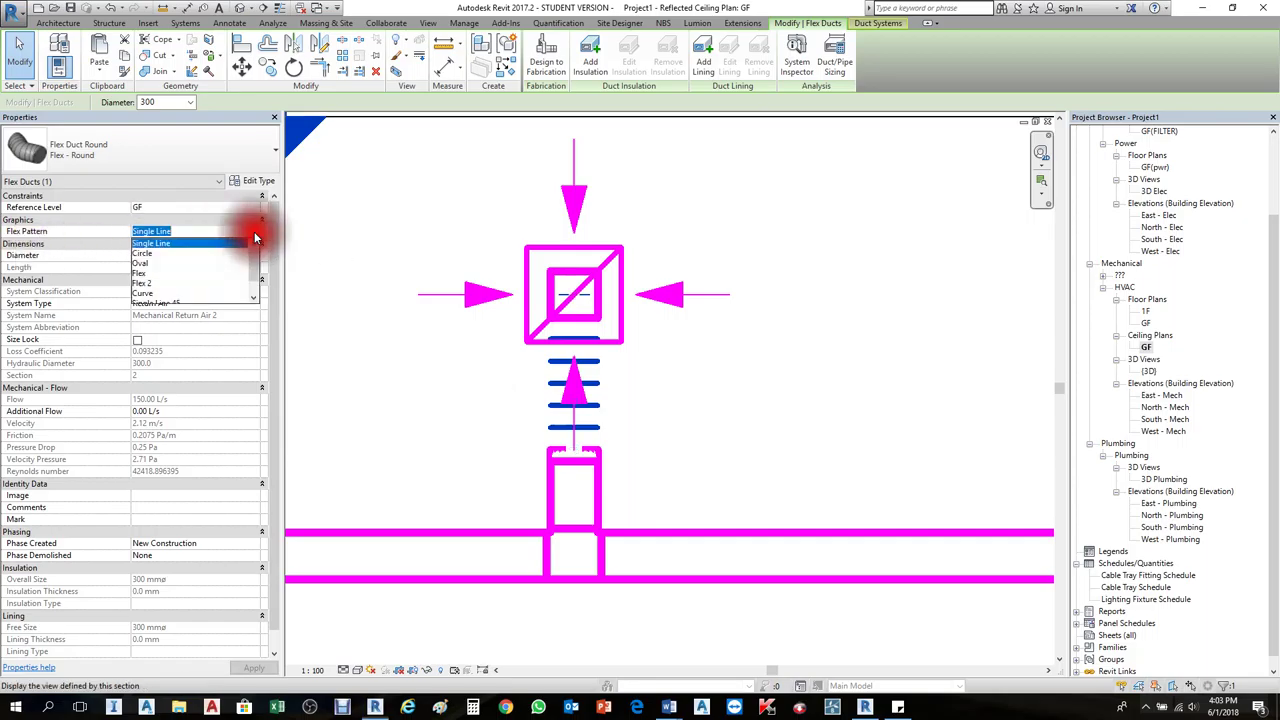
{"action": "left_click", "coordinate": [141, 256]}
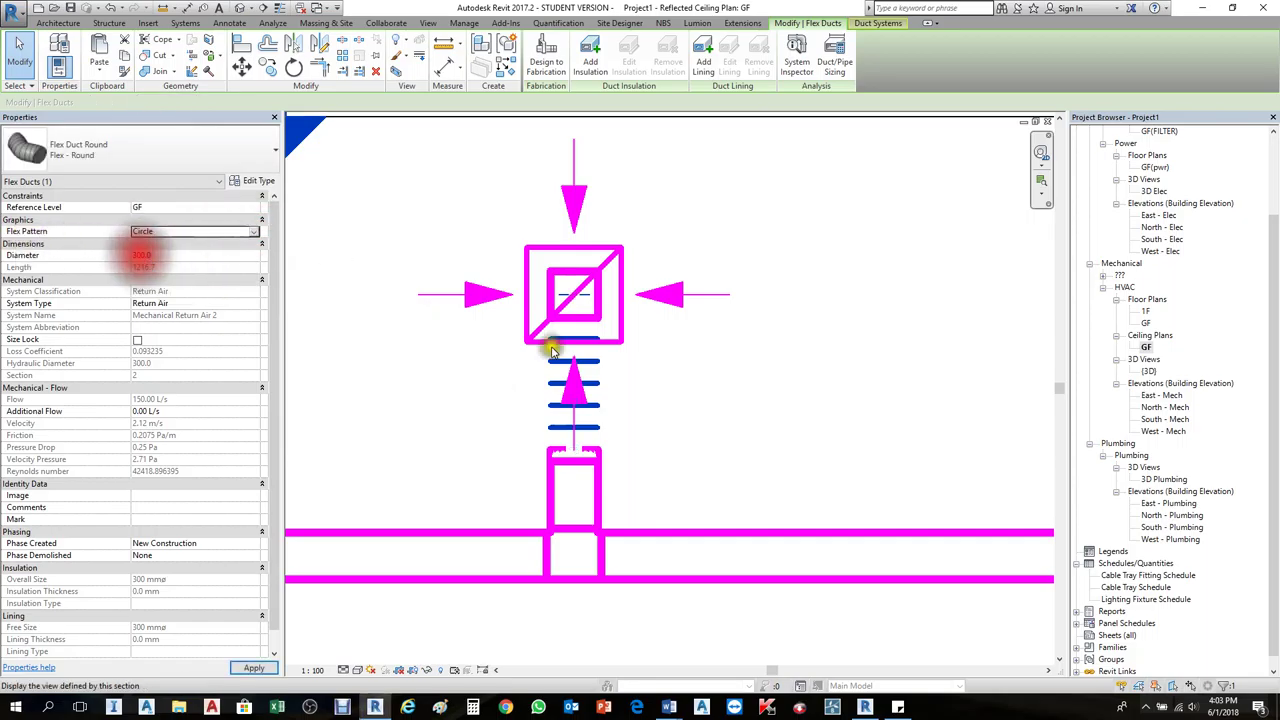
{"action": "left_click", "coordinate": [256, 233]}
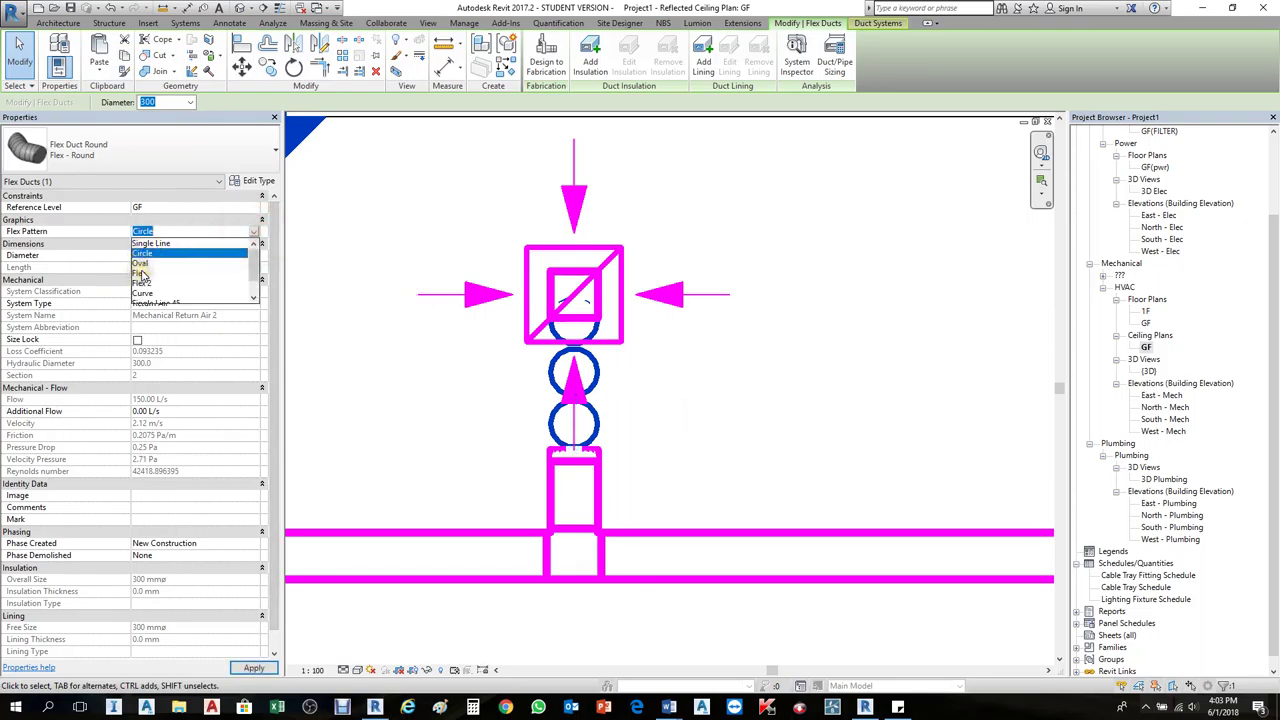
{"action": "left_click", "coordinate": [140, 263]}
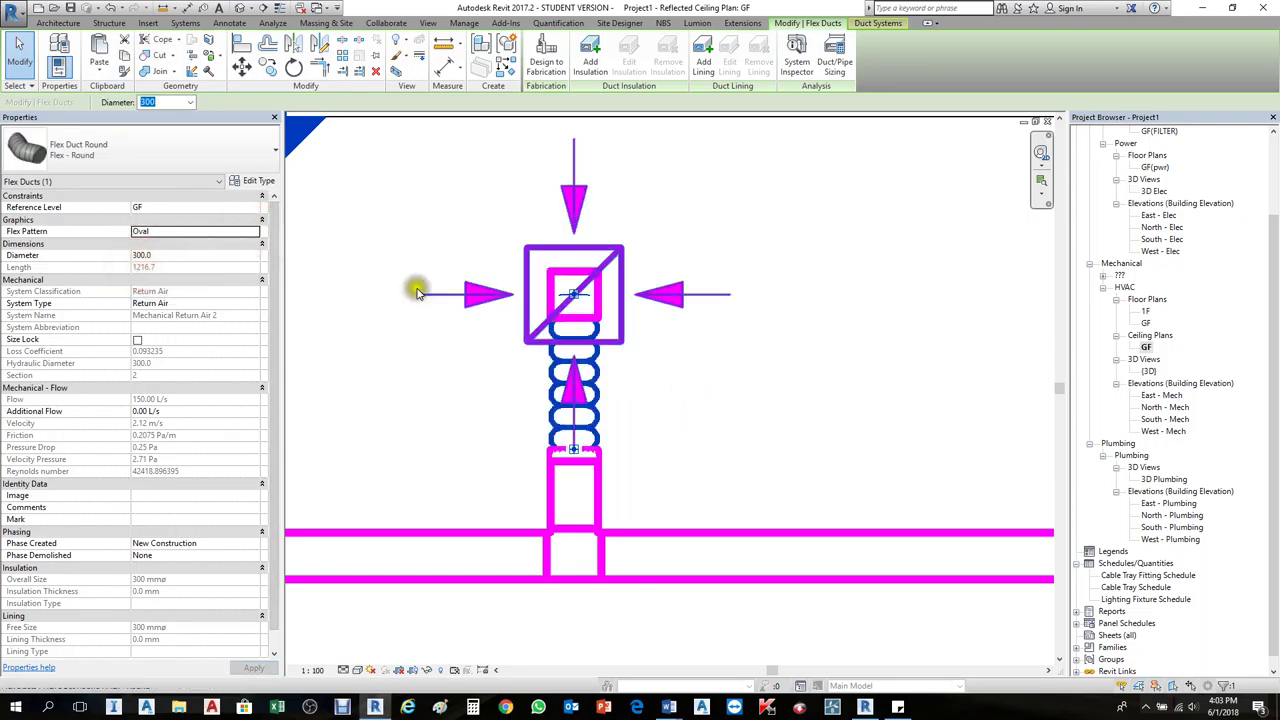
{"action": "left_click", "coordinate": [256, 233]}
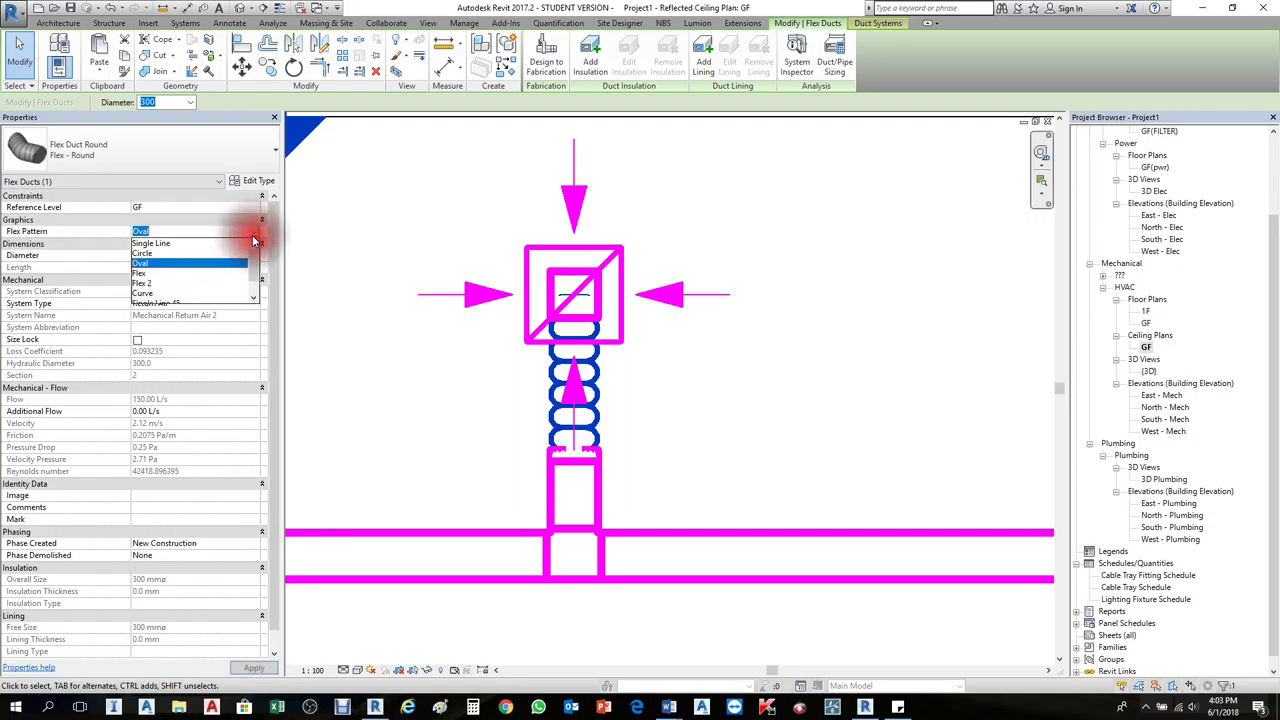
{"action": "left_click", "coordinate": [145, 276]}
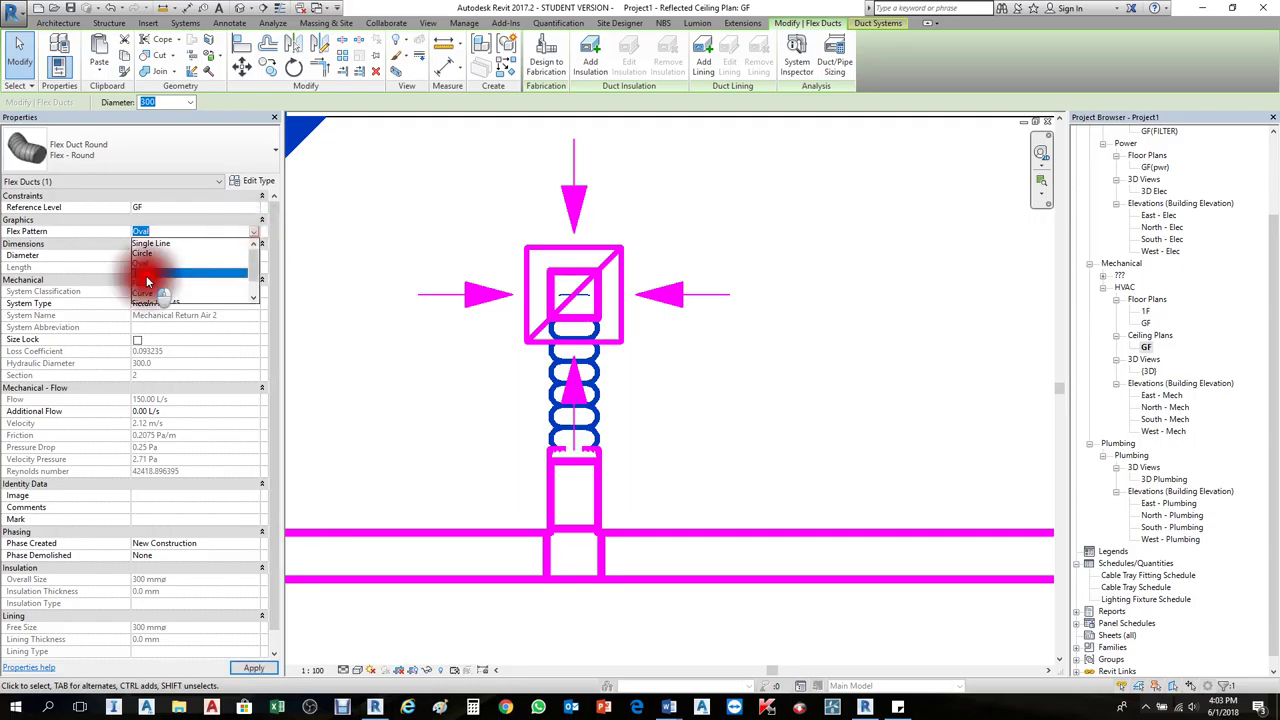
{"action": "left_click", "coordinate": [838, 396]}
{"action": "scroll", "coordinate": [814, 400], "scroll_direction": "down", "scroll_amount": 5}
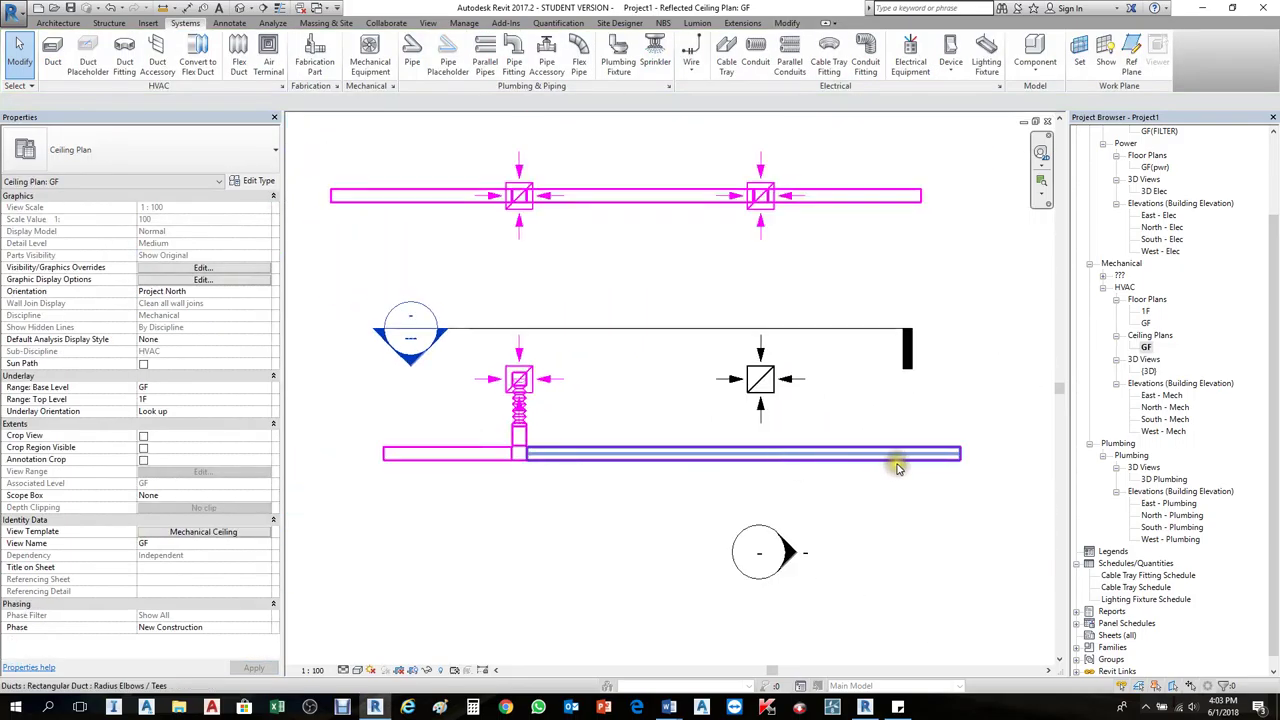
Step: Draw a matching branch duct from the main return duct to the second diffuser's connector
{"action": "scroll", "coordinate": [860, 447], "scroll_direction": "up", "scroll_amount": 2}
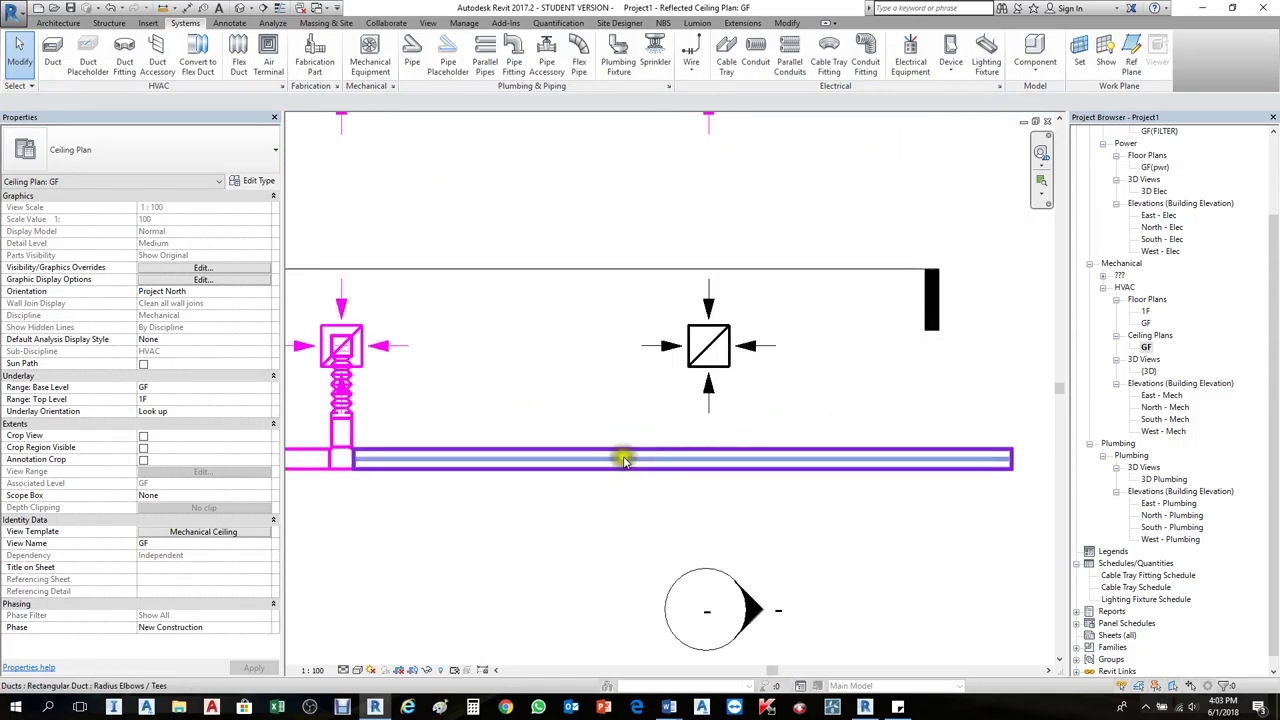
{"action": "left_click", "coordinate": [708, 450]}
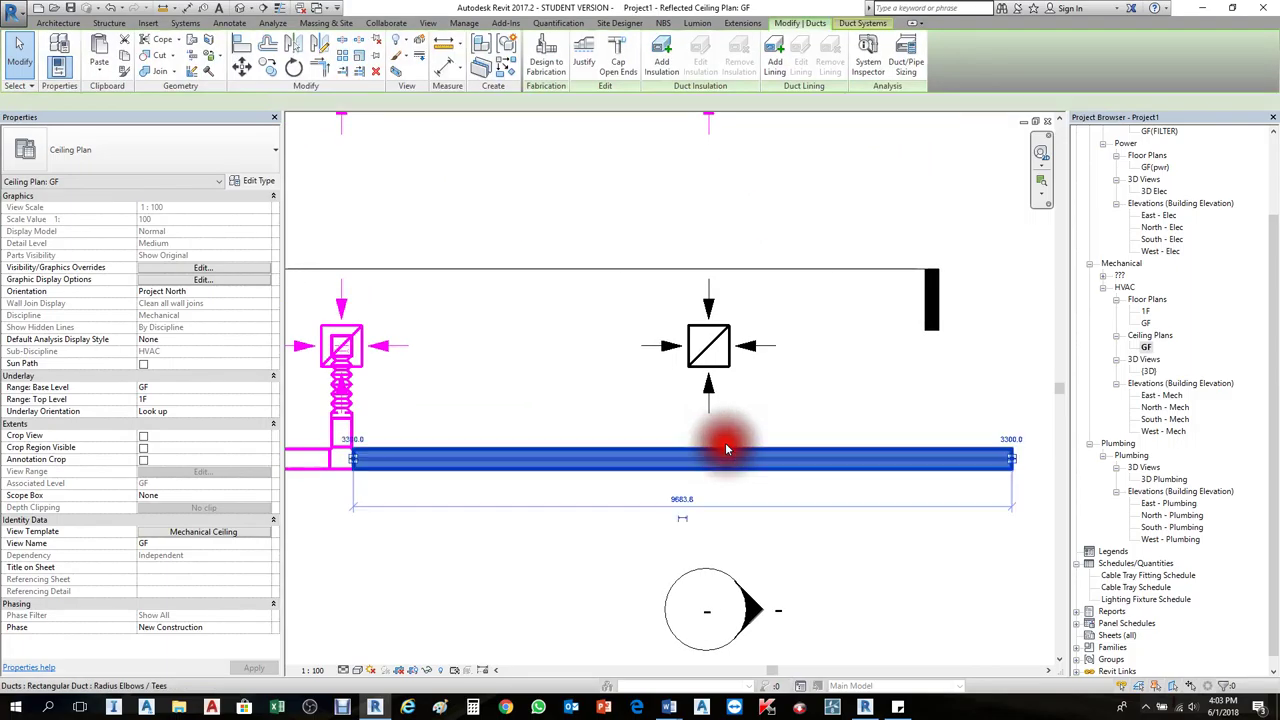
{"action": "right_click", "coordinate": [718, 446]}
{"action": "left_click", "coordinate": [762, 245]}
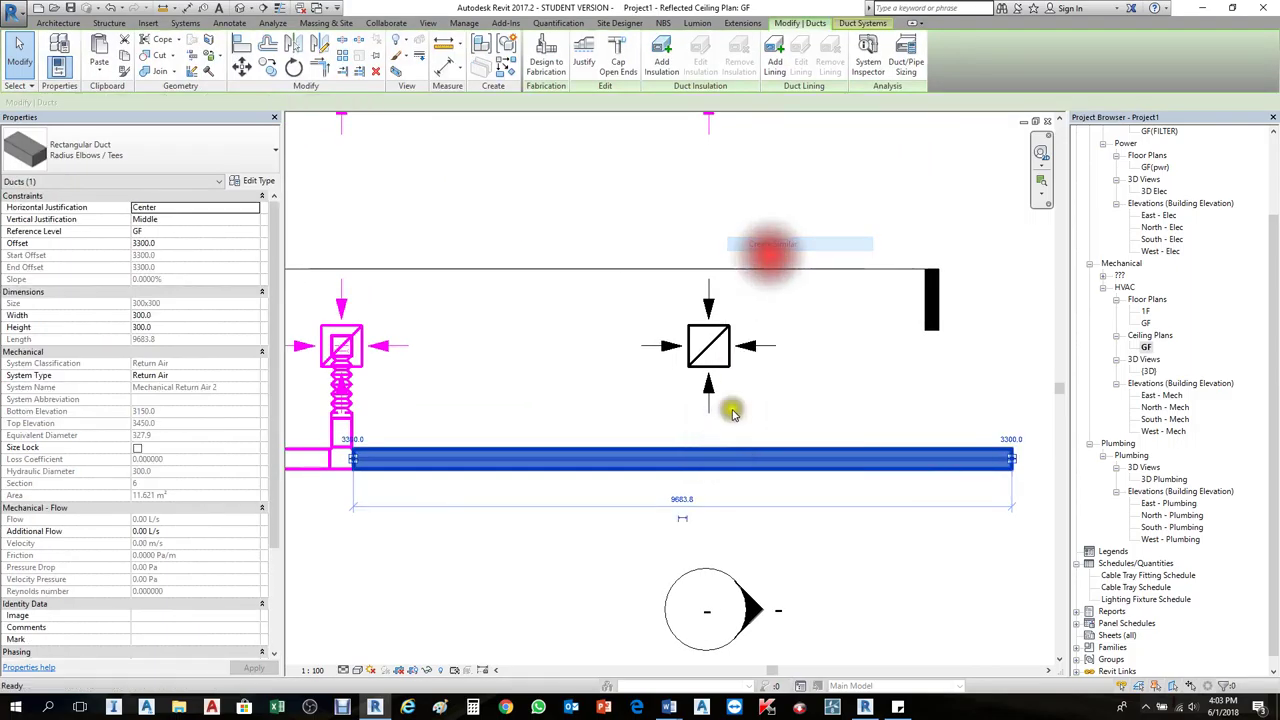
{"action": "left_click", "coordinate": [708, 456]}
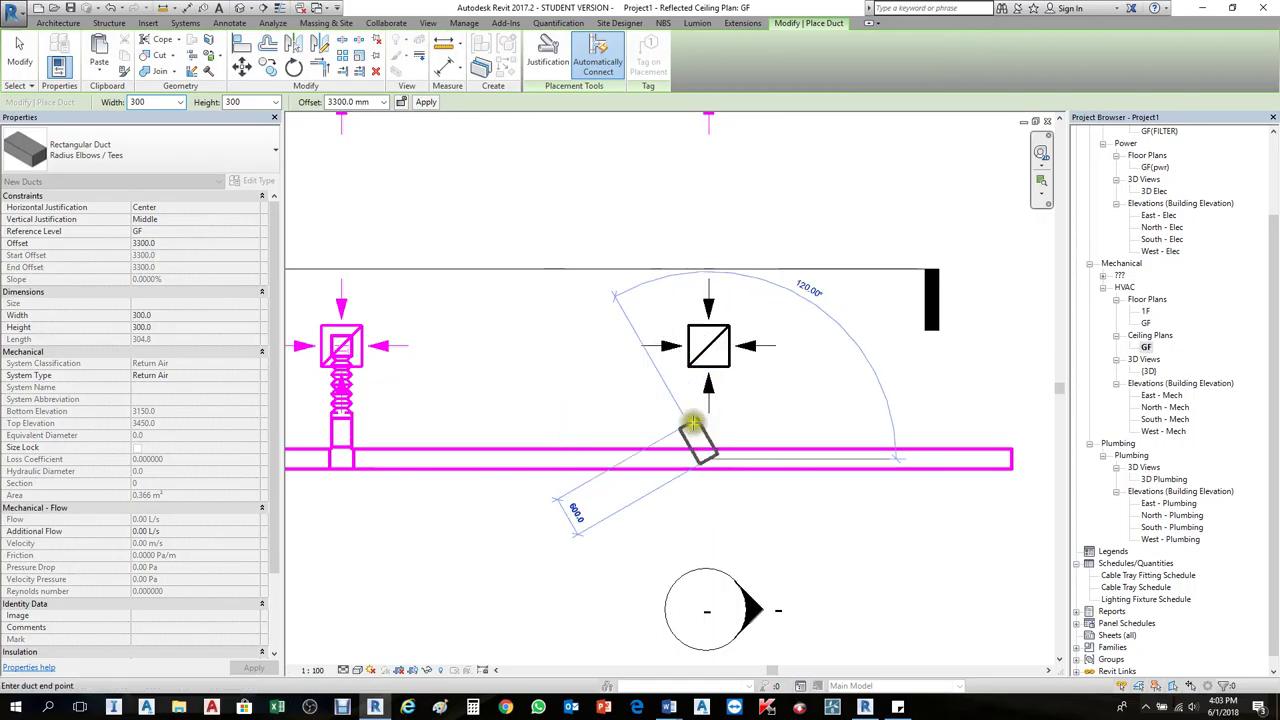
{"action": "left_click", "coordinate": [708, 347]}
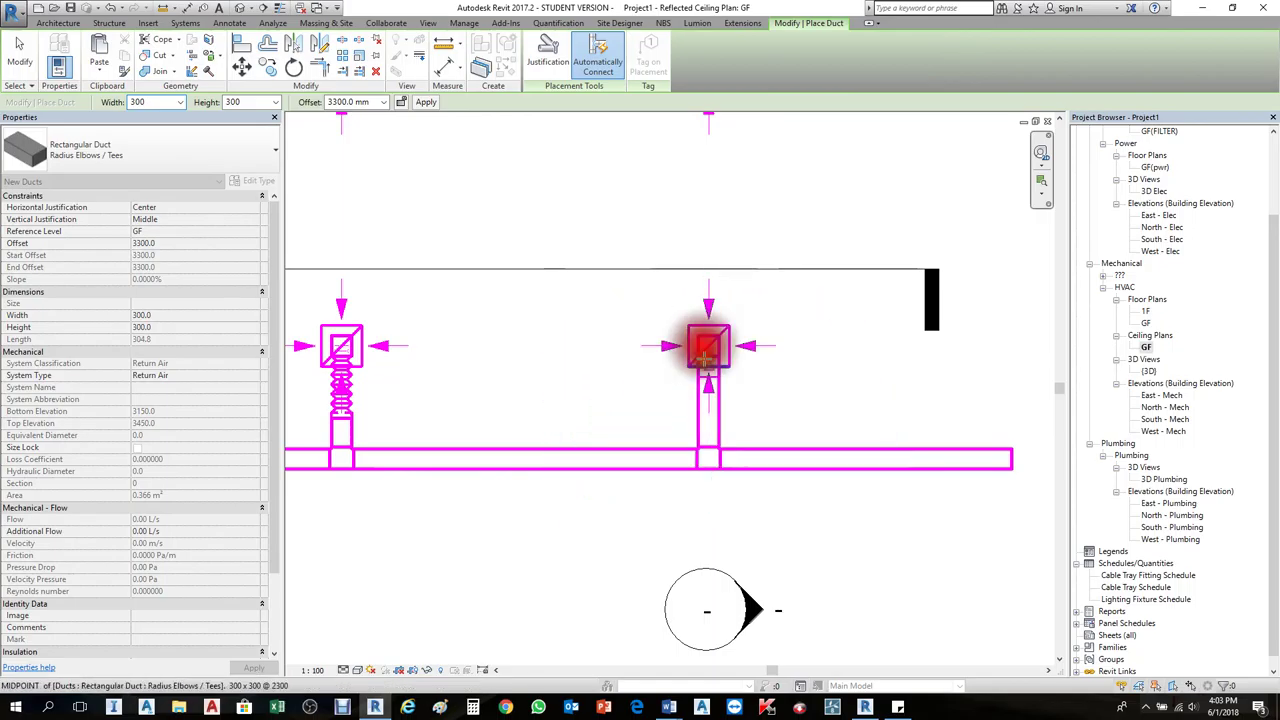
{"action": "key", "text": "Escape"}
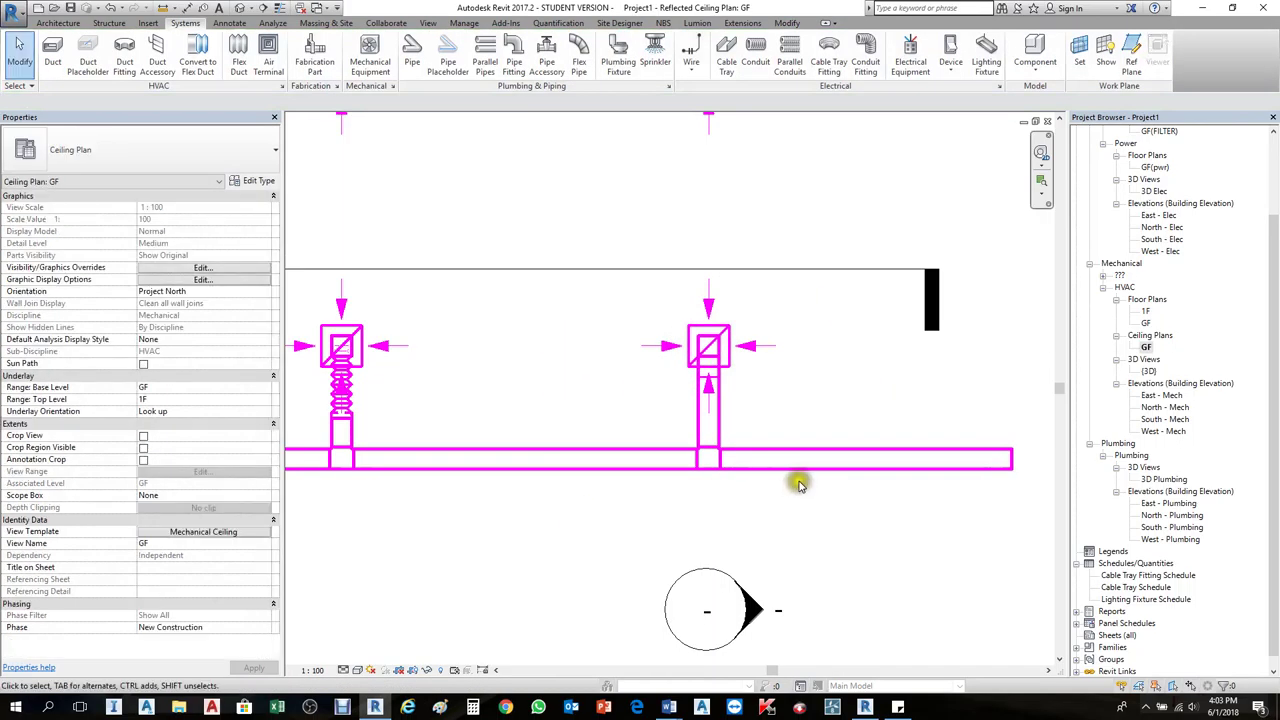
Step: Window-select the new branch and its diffuser and open them in a Selection Box 3D view
{"action": "left_click", "coordinate": [786, 463]}
{"action": "scroll", "coordinate": [665, 432], "scroll_direction": "down", "scroll_amount": 1}
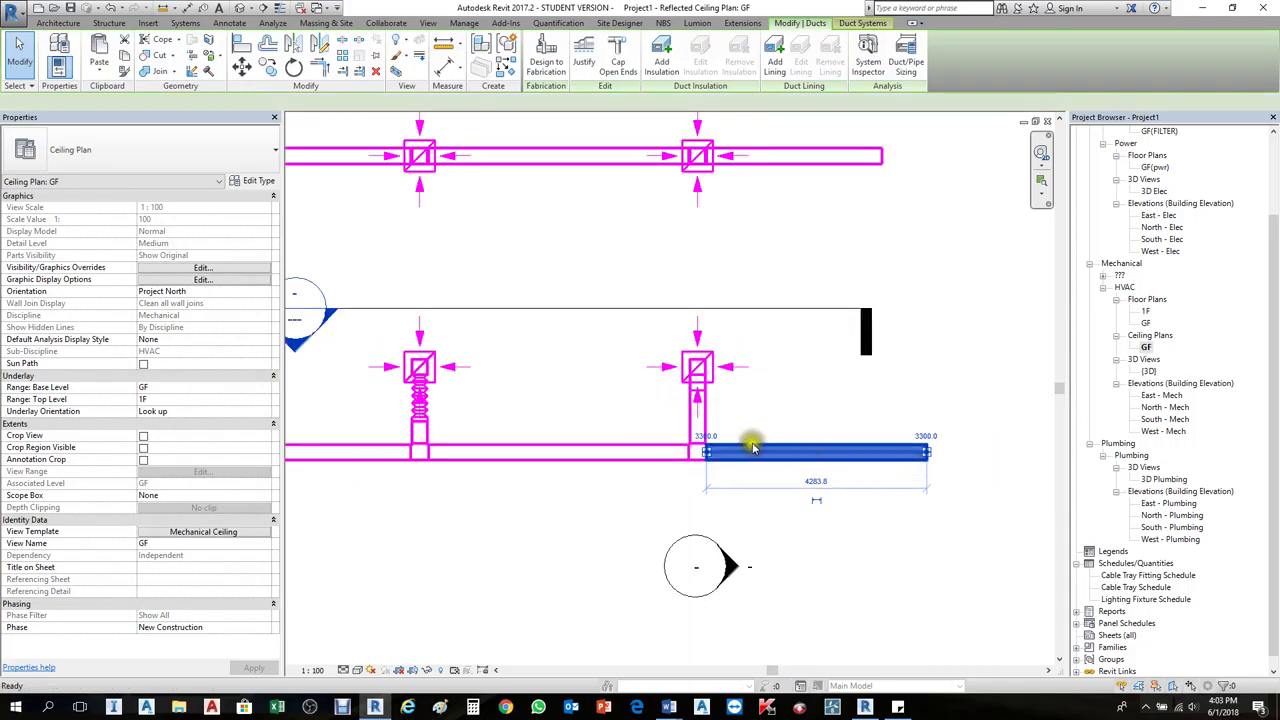
{"action": "key", "text": "Escape"}
{"action": "scroll", "coordinate": [700, 400], "scroll_direction": "up", "scroll_amount": 1}
{"action": "left_click_drag", "start_coordinate": [557, 223], "coordinate": [800, 540]}
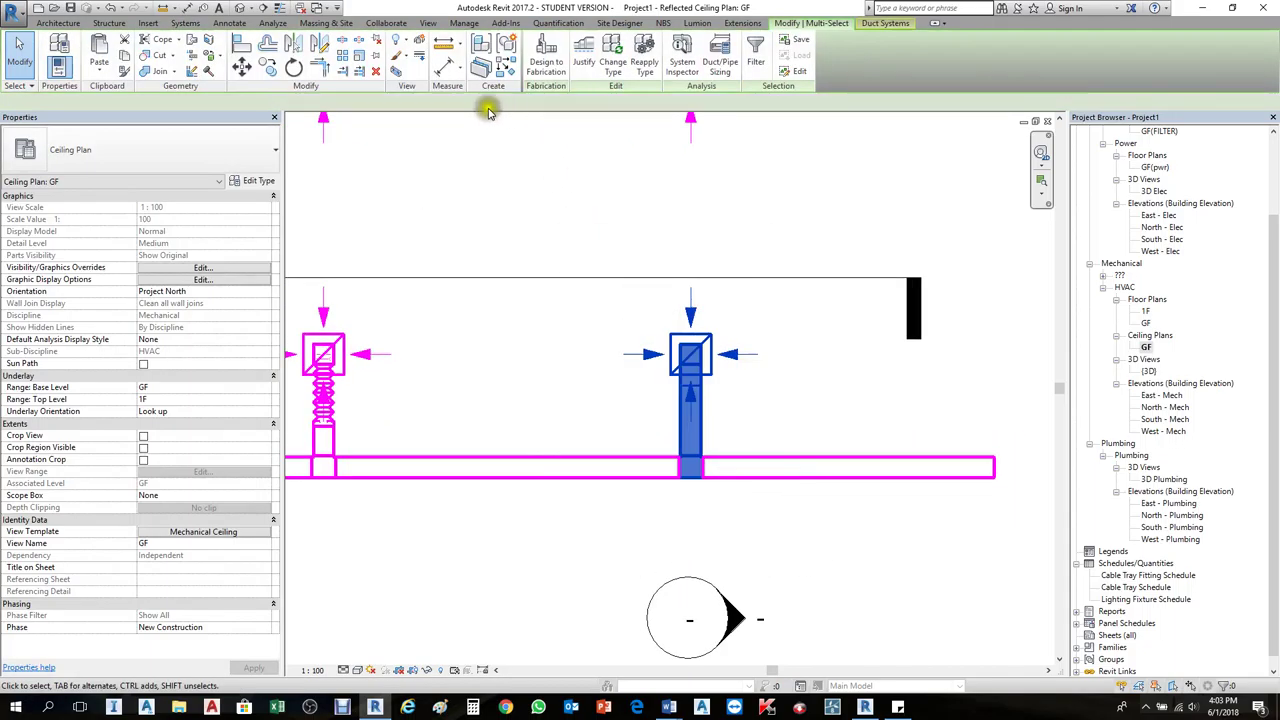
{"action": "left_click", "coordinate": [394, 72]}
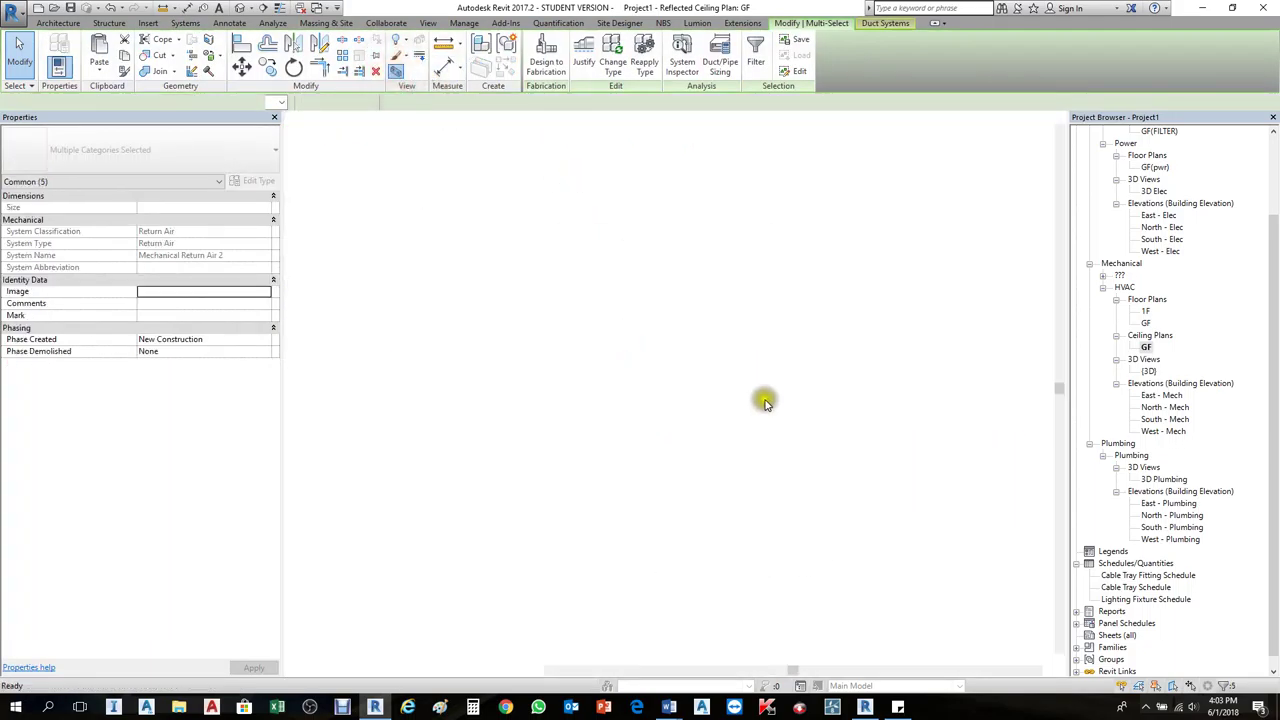
{"action": "scroll", "coordinate": [723, 557], "scroll_direction": "up", "scroll_amount": 2}
Step: Inspect the branch elbow's and straight duct's properties in the 3D view, then deselect
{"action": "key", "text": "Escape"}
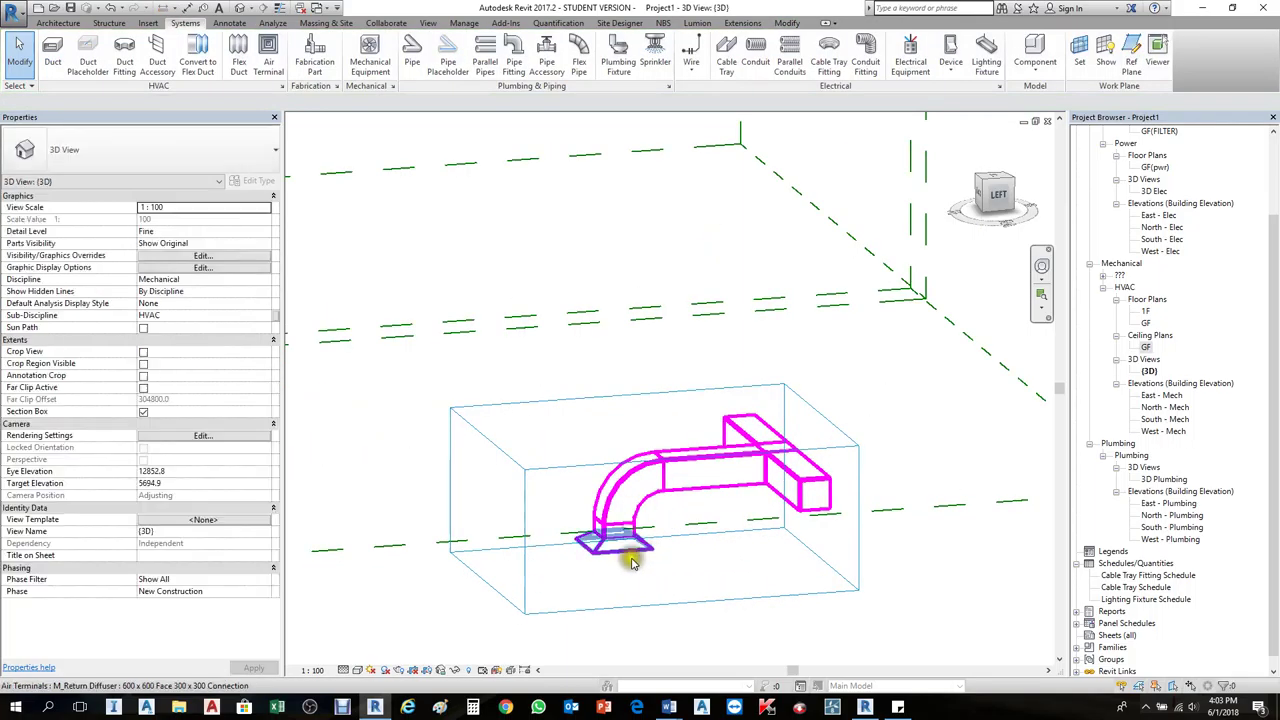
{"action": "scroll", "coordinate": [824, 588], "scroll_direction": "up", "scroll_amount": 2}
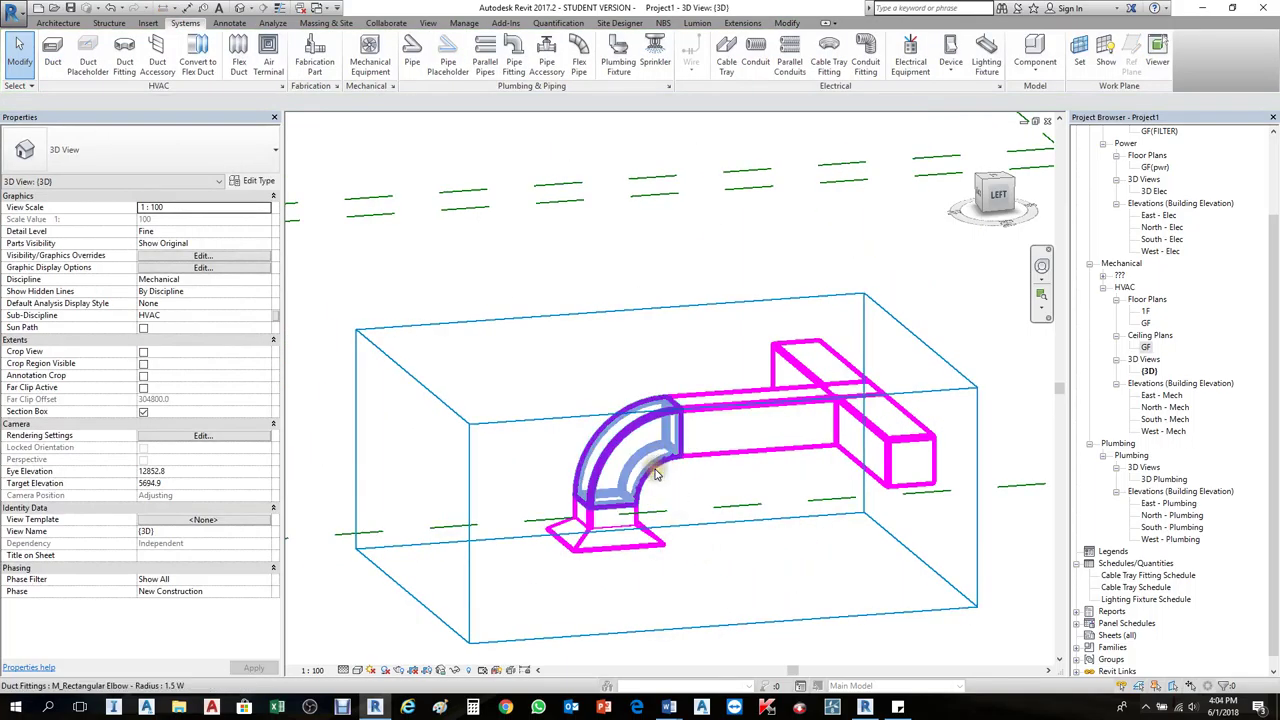
{"action": "left_click", "coordinate": [700, 539]}
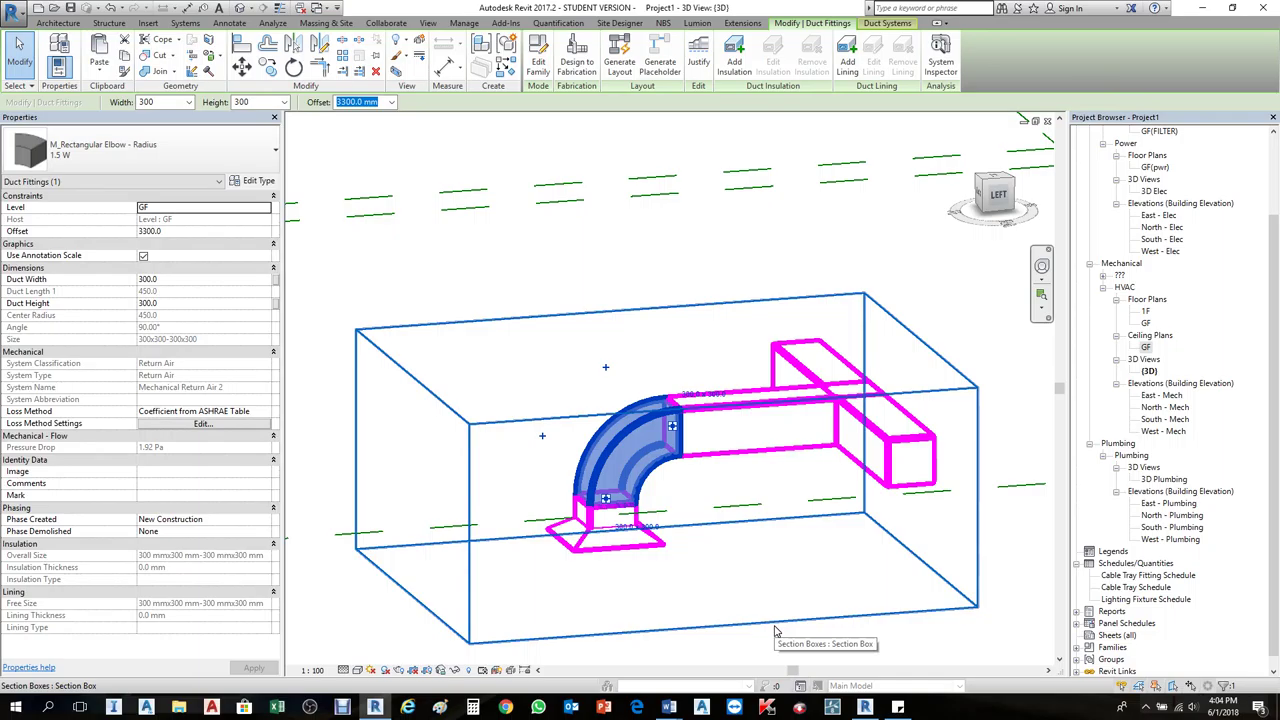
{"action": "scroll", "coordinate": [765, 525], "scroll_direction": "up", "scroll_amount": 1}
{"action": "scroll", "coordinate": [775, 488], "scroll_direction": "up", "scroll_amount": 1}
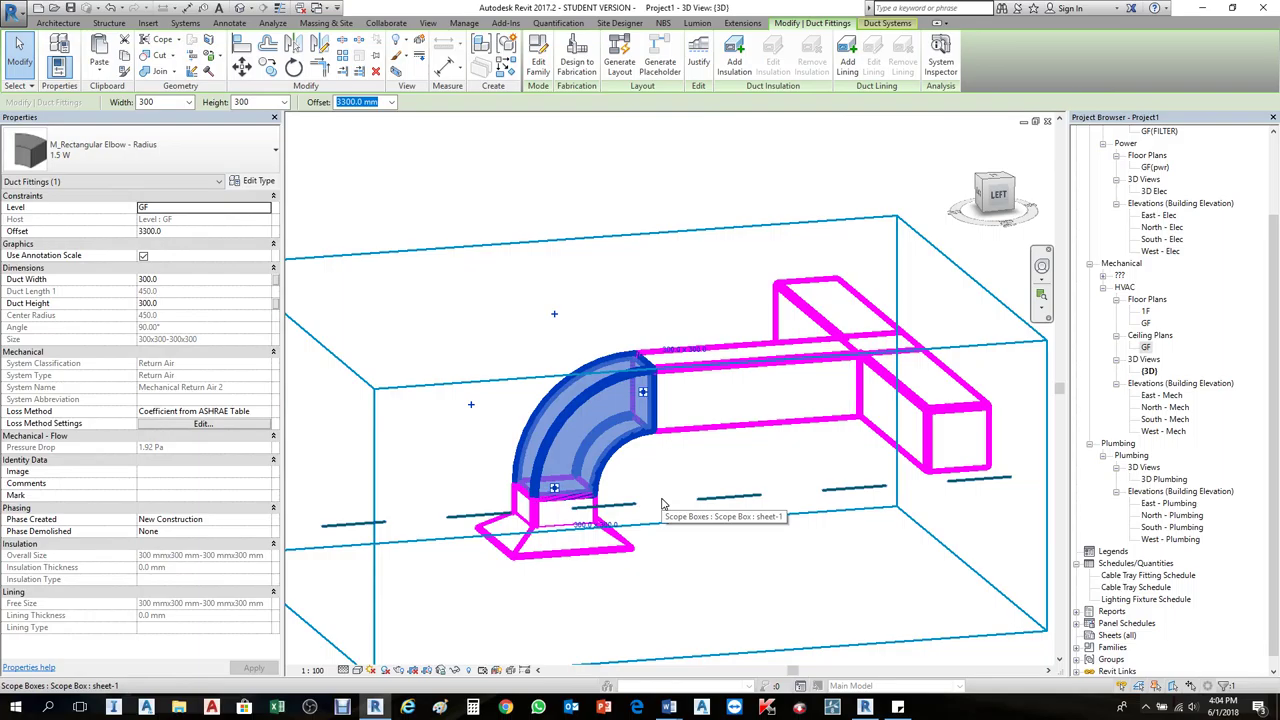
{"action": "left_click", "coordinate": [728, 429]}
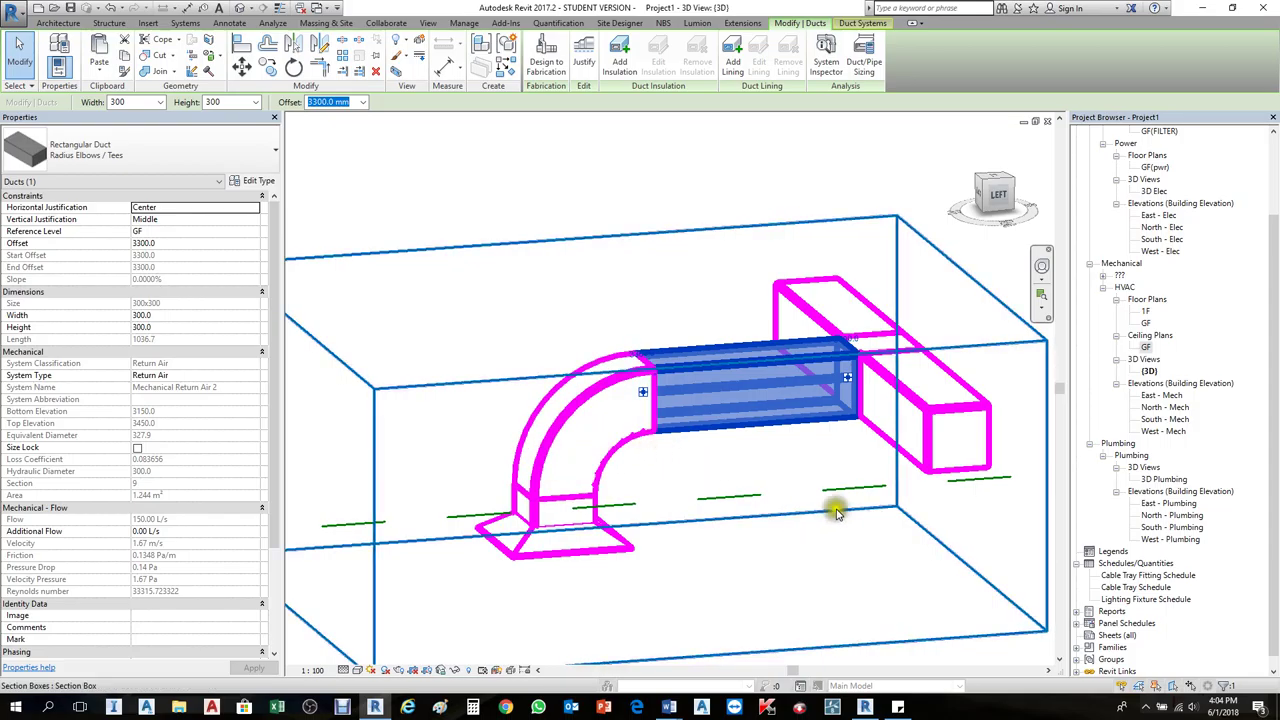
{"action": "left_click", "coordinate": [805, 443]}
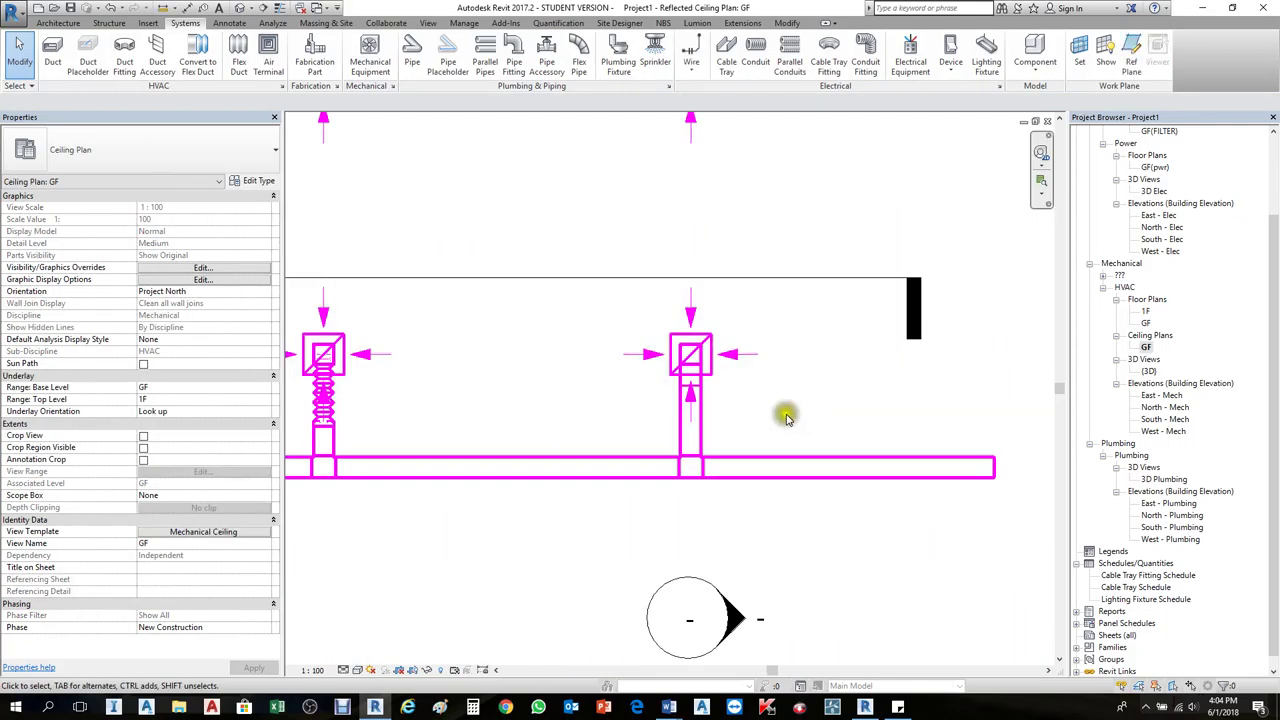
Step: Drag the main duct's right-hand end back to 600 mm past the branch
{"action": "left_click", "coordinate": [985, 473]}
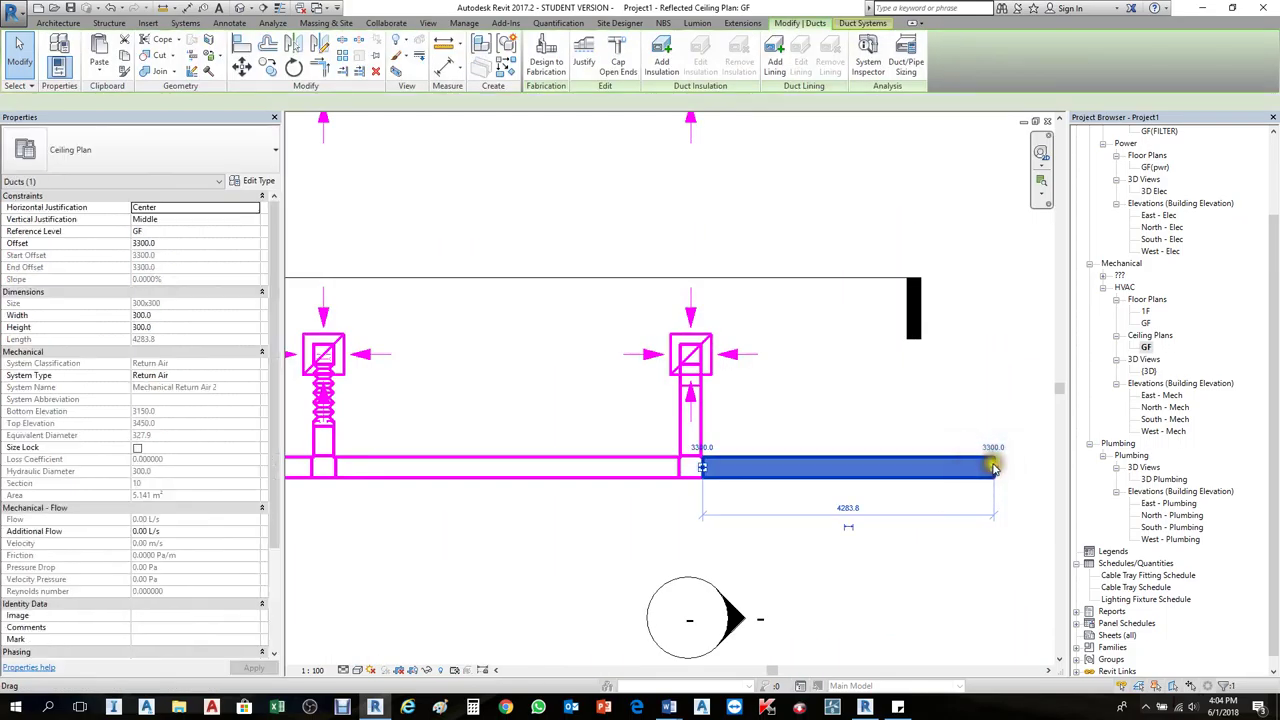
{"action": "left_click_drag", "start_coordinate": [990, 468], "coordinate": [746, 465]}
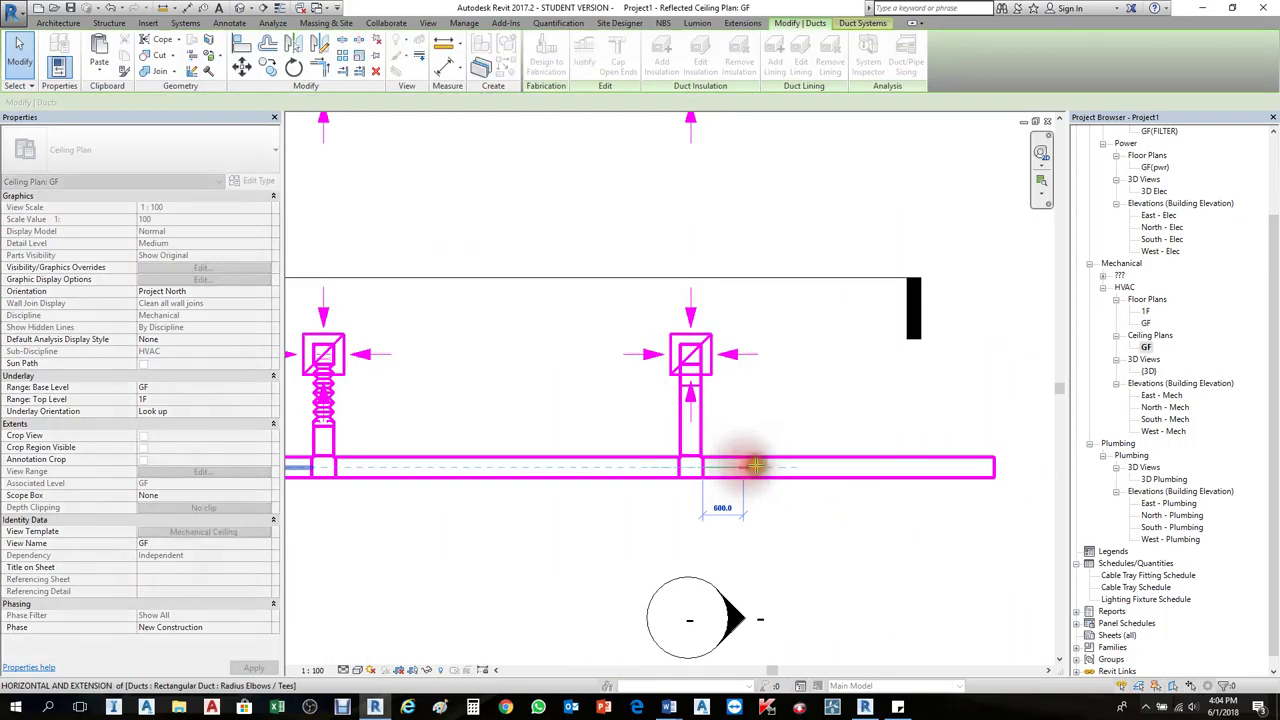
{"action": "scroll", "coordinate": [749, 466], "scroll_direction": "up", "scroll_amount": 2}
{"action": "left_click", "coordinate": [752, 480]}
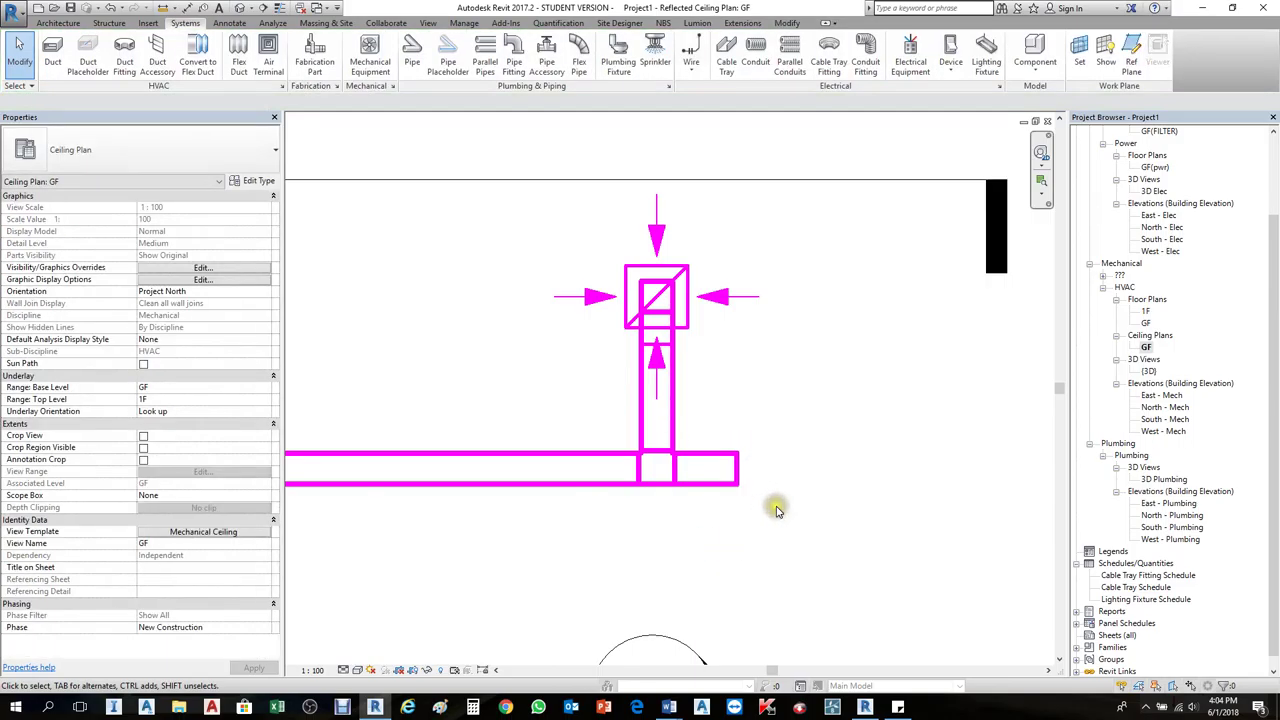
Step: Cap the open end of the shortened duct stub with Cap Open End
{"action": "left_click", "coordinate": [692, 480]}
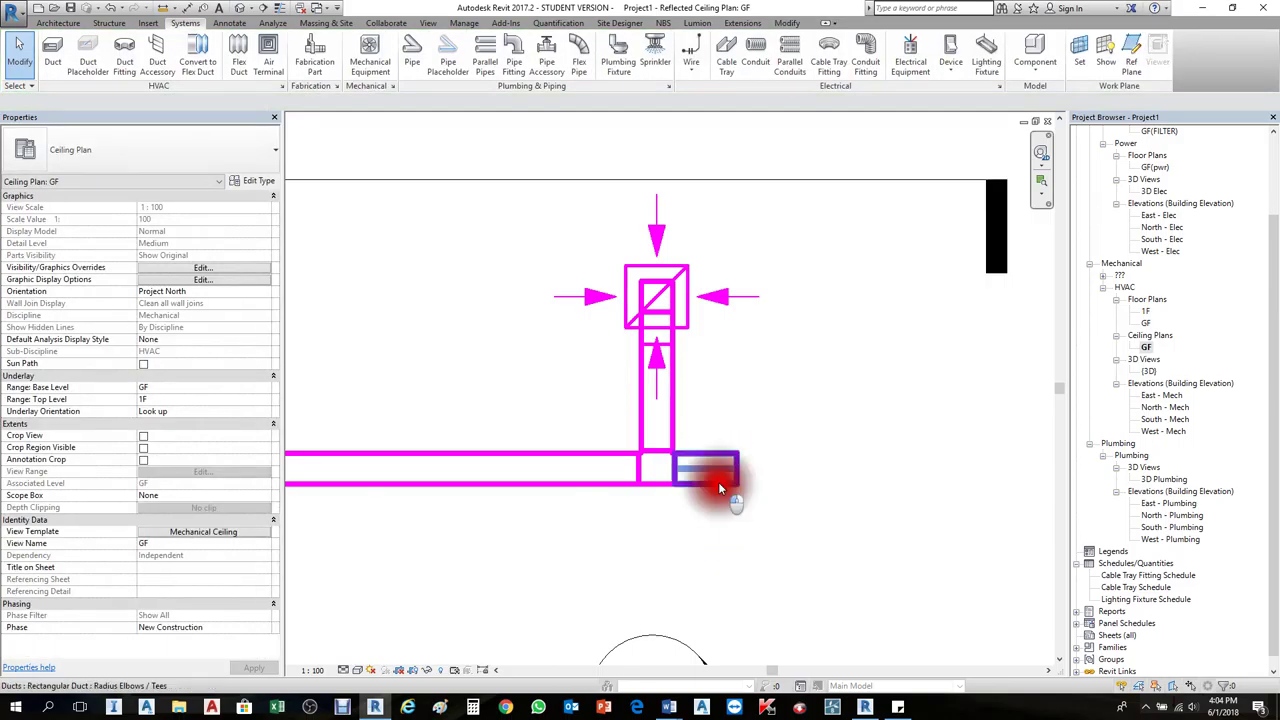
{"action": "scroll", "coordinate": [735, 477], "scroll_direction": "up", "scroll_amount": 1}
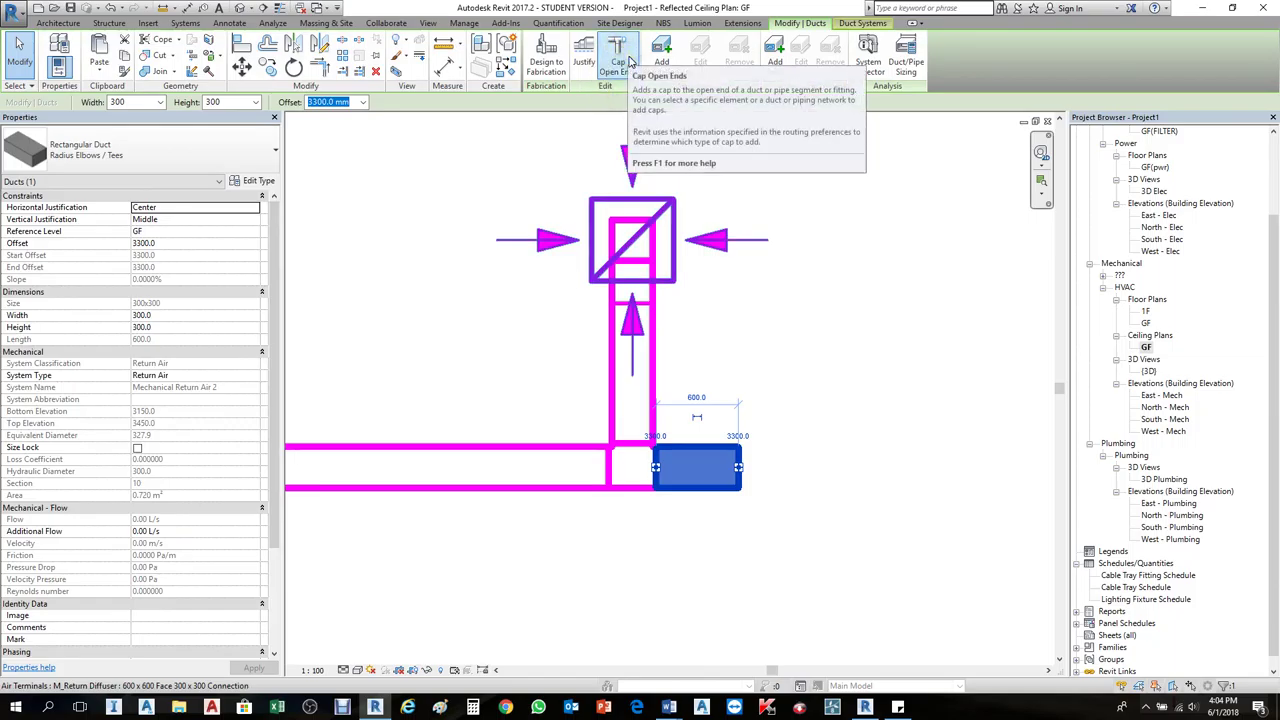
{"action": "scroll", "coordinate": [755, 483], "scroll_direction": "up", "scroll_amount": 2}
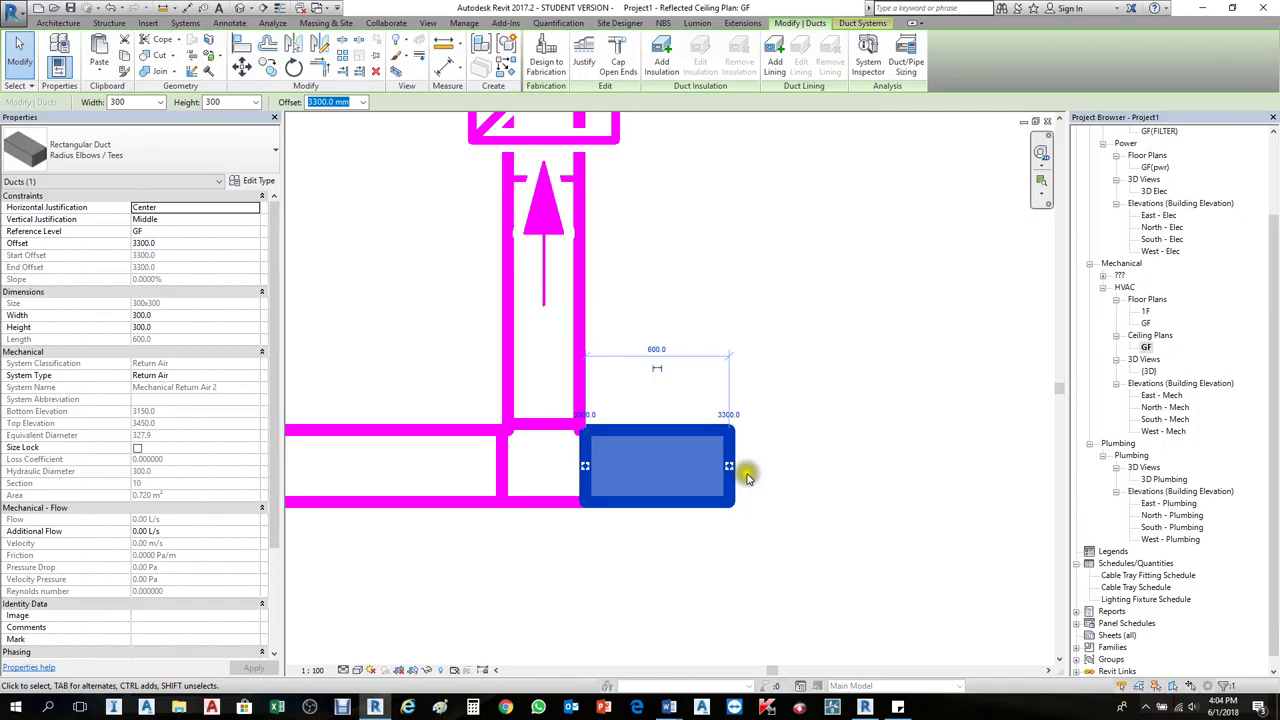
{"action": "right_click", "coordinate": [737, 500]}
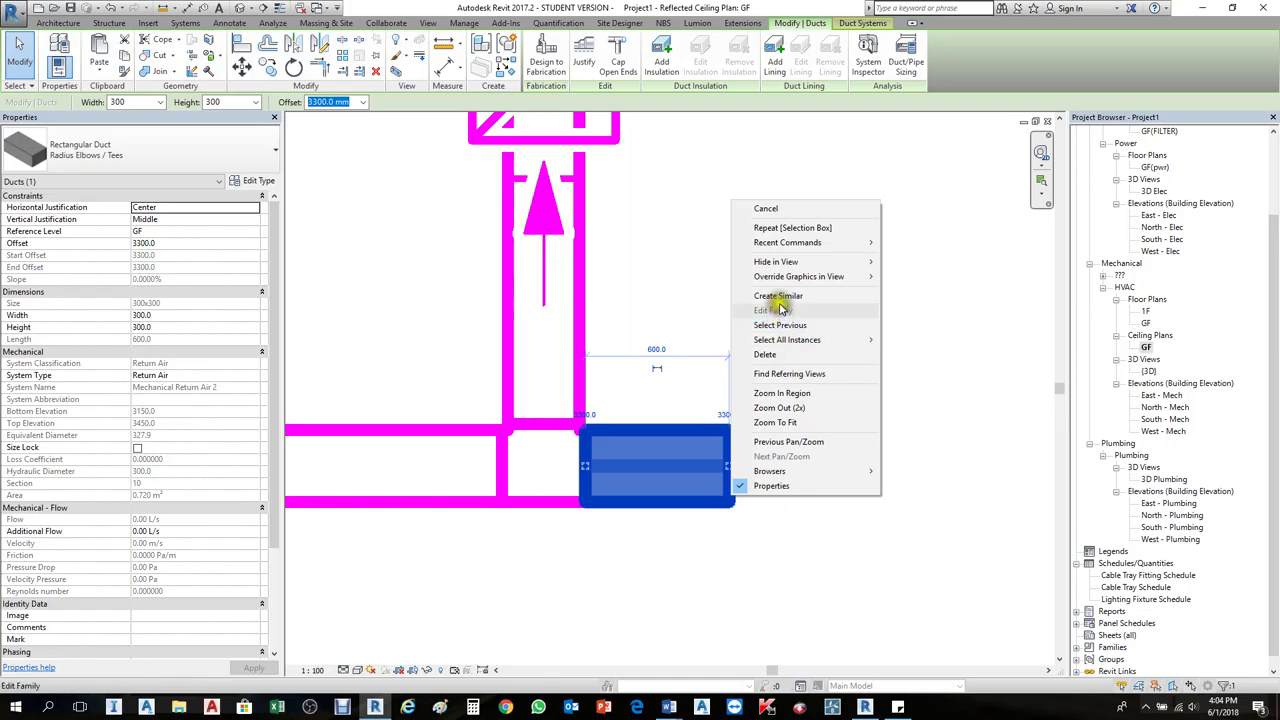
{"action": "left_click", "coordinate": [752, 446]}
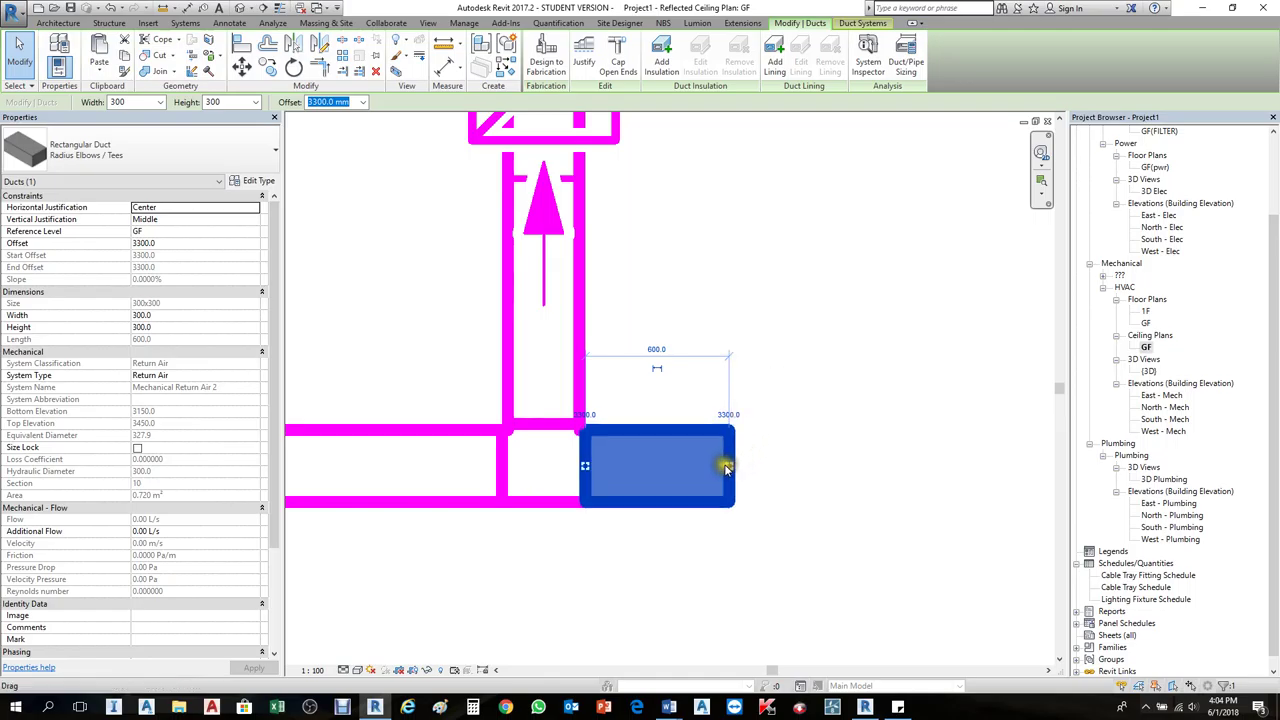
{"action": "right_click", "coordinate": [728, 468]}
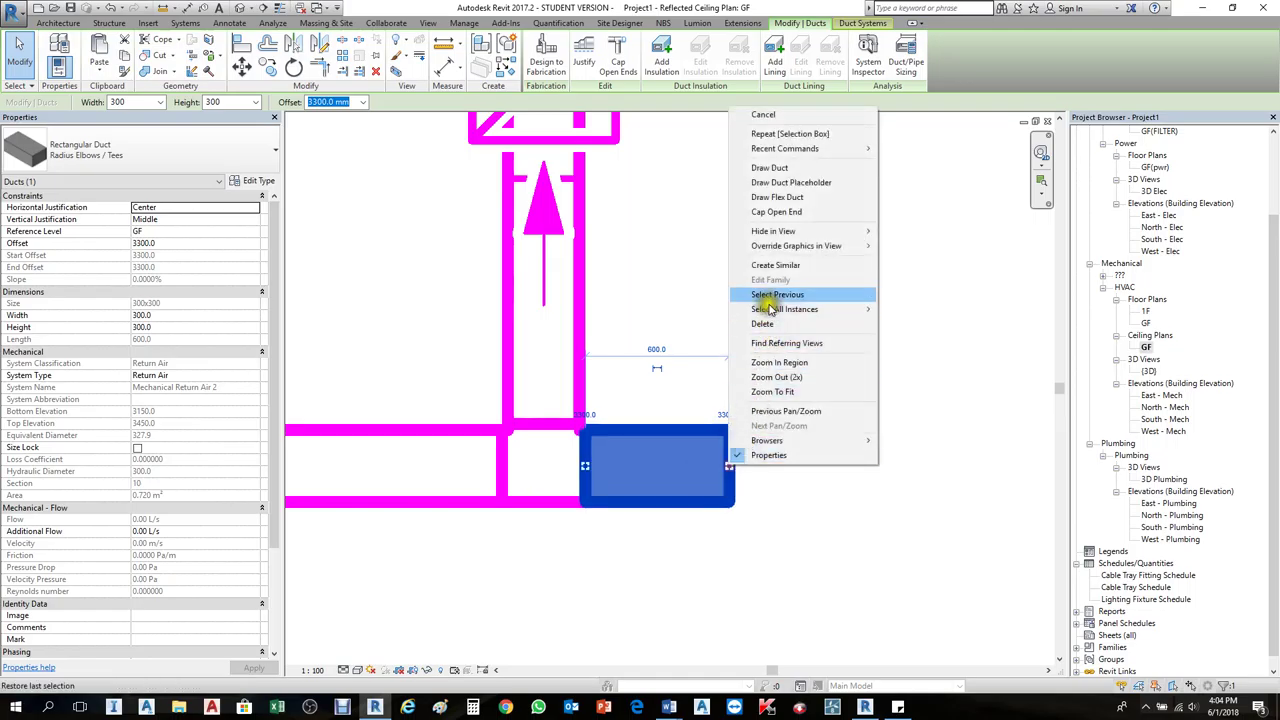
{"action": "left_click", "coordinate": [790, 213]}
{"action": "scroll", "coordinate": [785, 484], "scroll_direction": "up", "scroll_amount": 3}
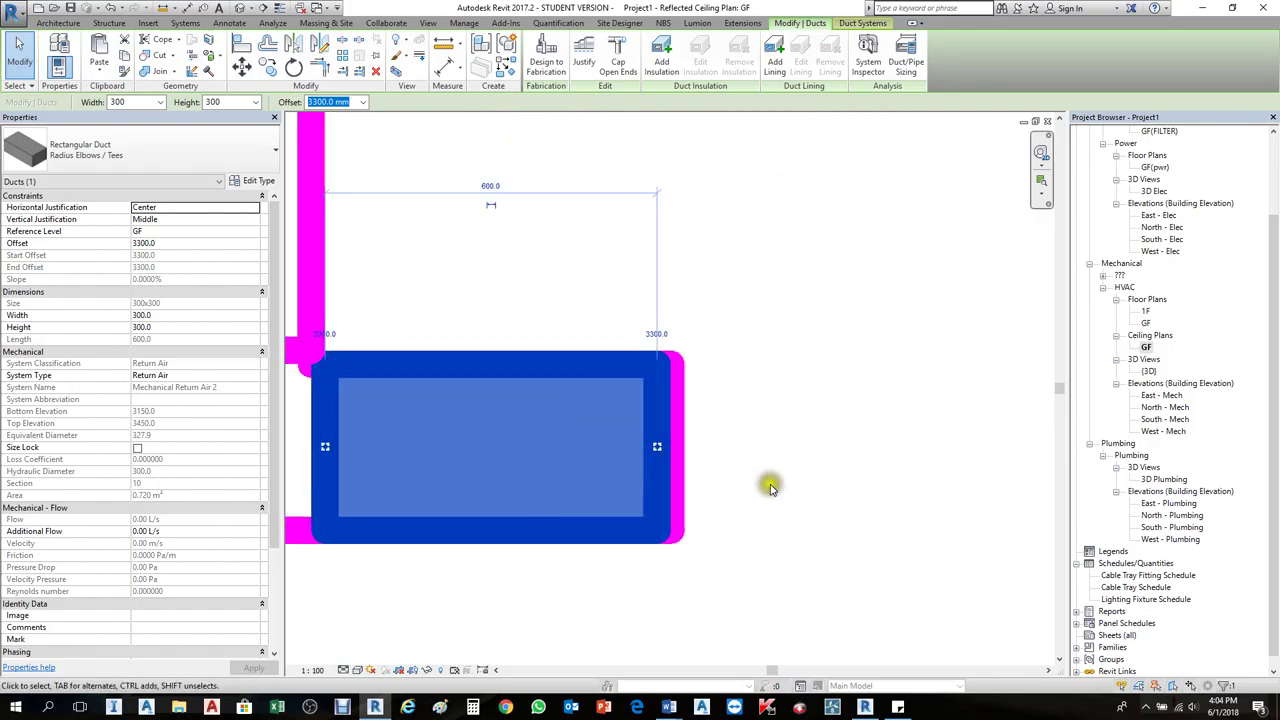
{"action": "scroll", "coordinate": [737, 535], "scroll_direction": "down", "scroll_amount": 1}
Step: Select the new end cap to check it, then deselect it
{"action": "left_click", "coordinate": [735, 490]}
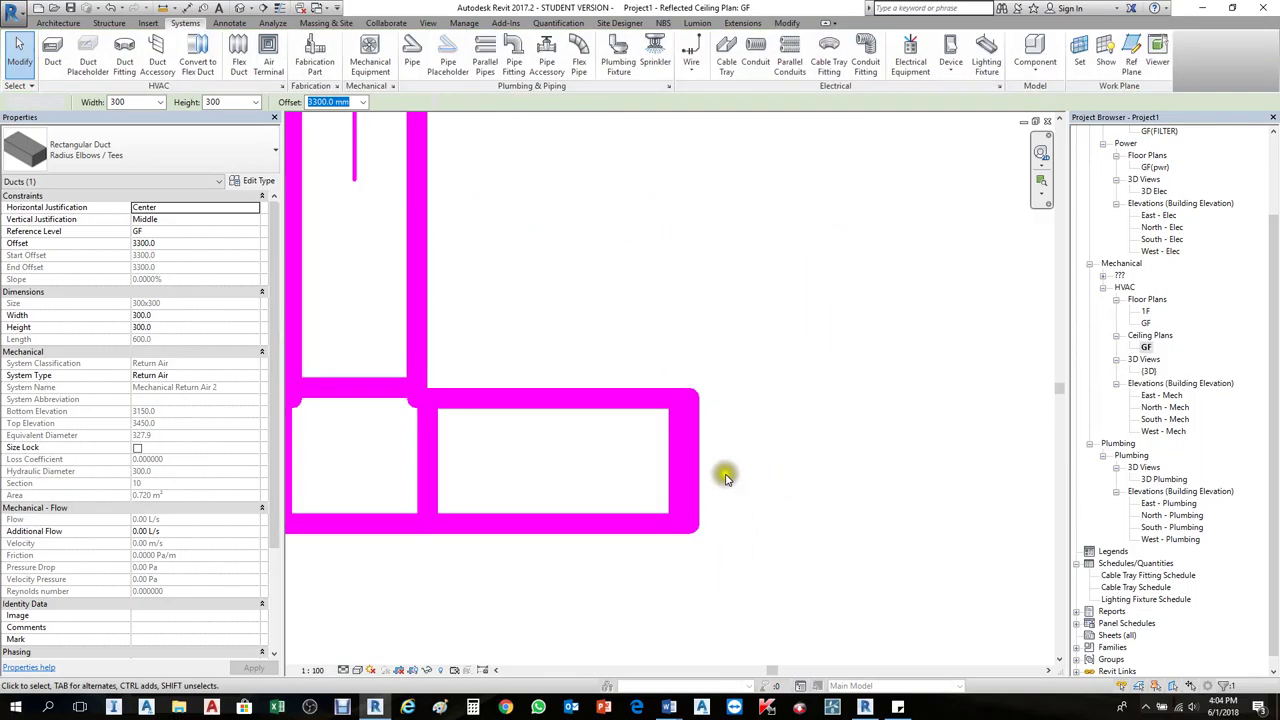
{"action": "left_click", "coordinate": [698, 500]}
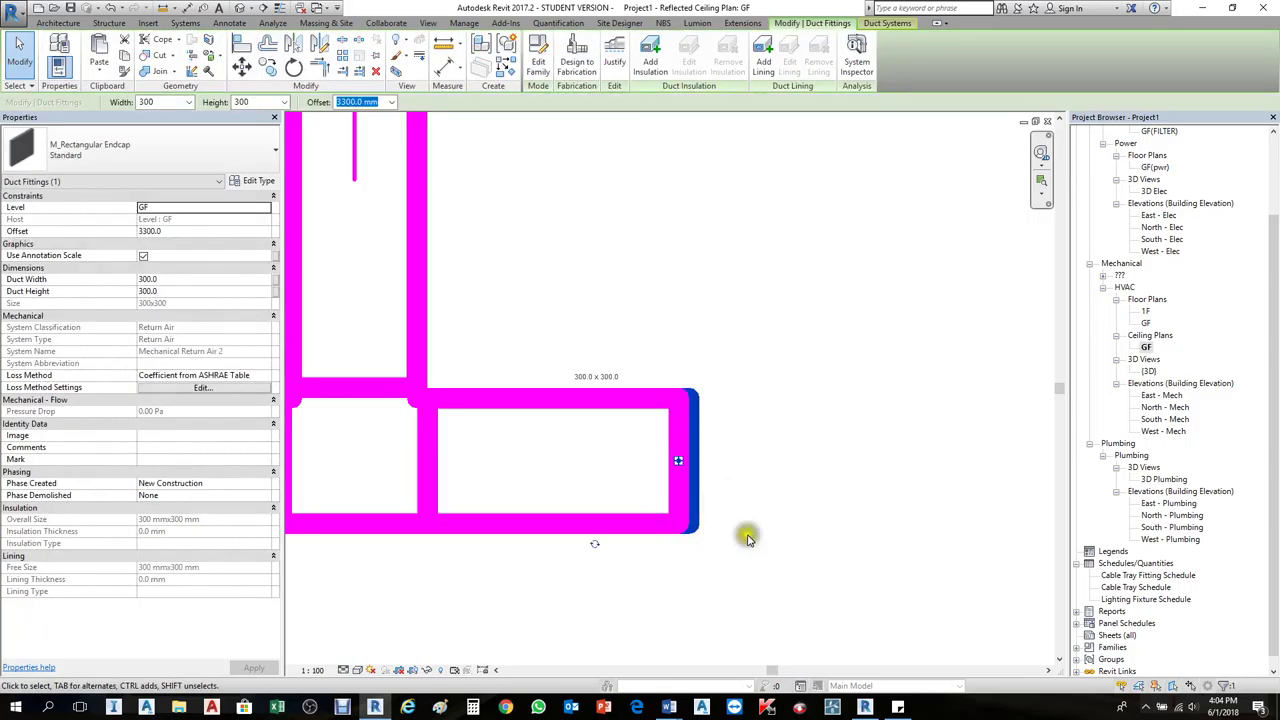
{"action": "left_click", "coordinate": [742, 430]}
{"action": "scroll", "coordinate": [742, 430], "scroll_direction": "down", "scroll_amount": 1}
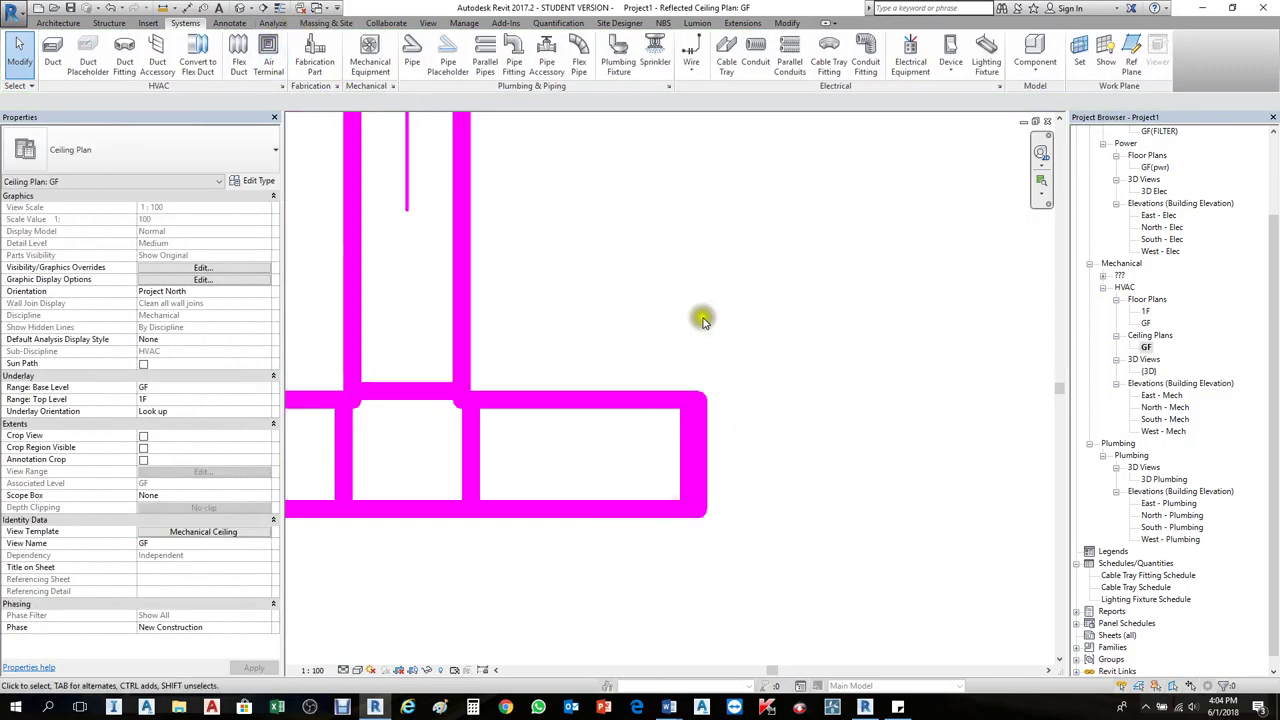
{"action": "scroll", "coordinate": [751, 415], "scroll_direction": "down", "scroll_amount": 1}
{"action": "scroll", "coordinate": [650, 380], "scroll_direction": "down", "scroll_amount": 1}
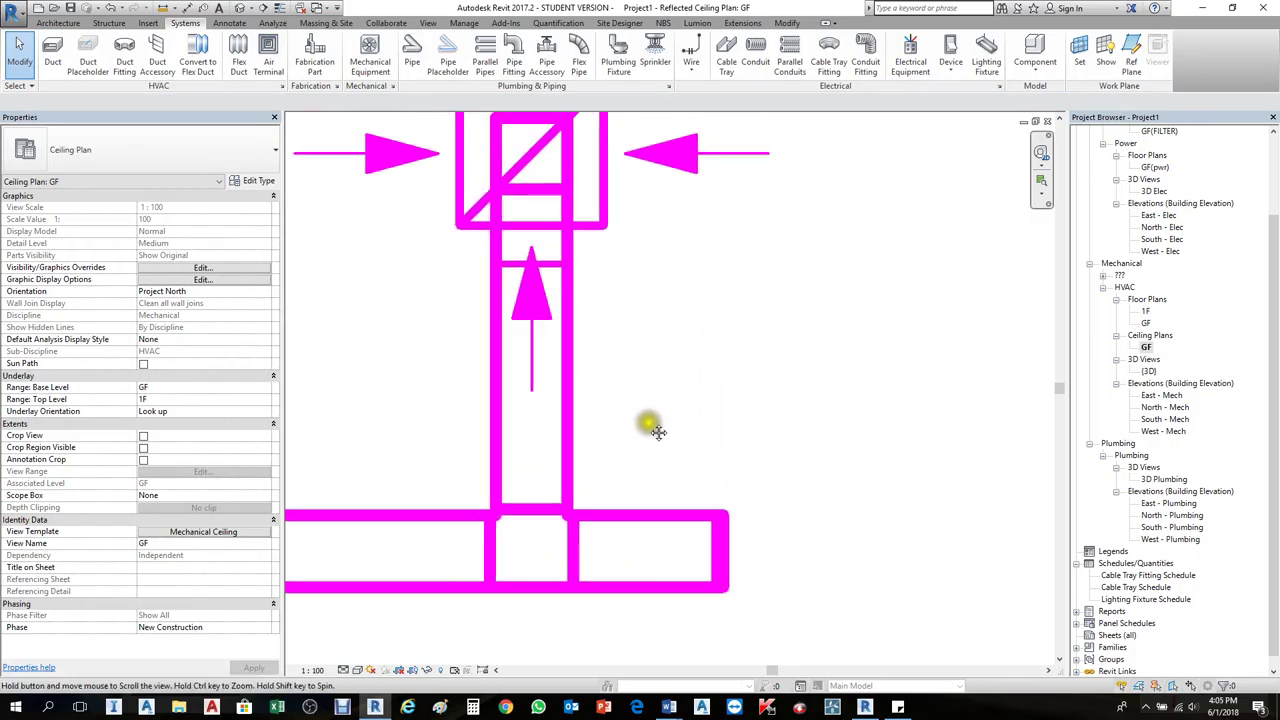
Step: Toggle Thin Lines on, off and on again to inspect the duct ends
{"action": "left_click", "coordinate": [281, 9]}
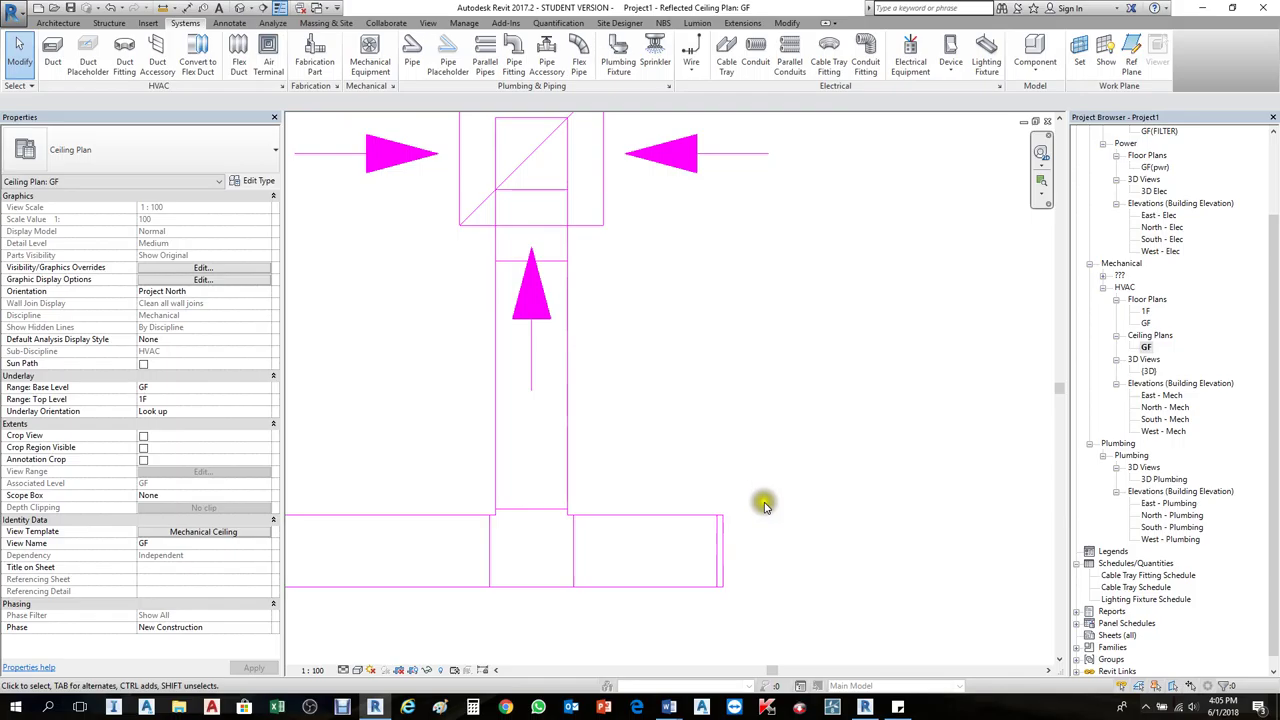
{"action": "scroll", "coordinate": [812, 552], "scroll_direction": "down", "scroll_amount": 2}
{"action": "scroll", "coordinate": [812, 552], "scroll_direction": "up", "scroll_amount": 5}
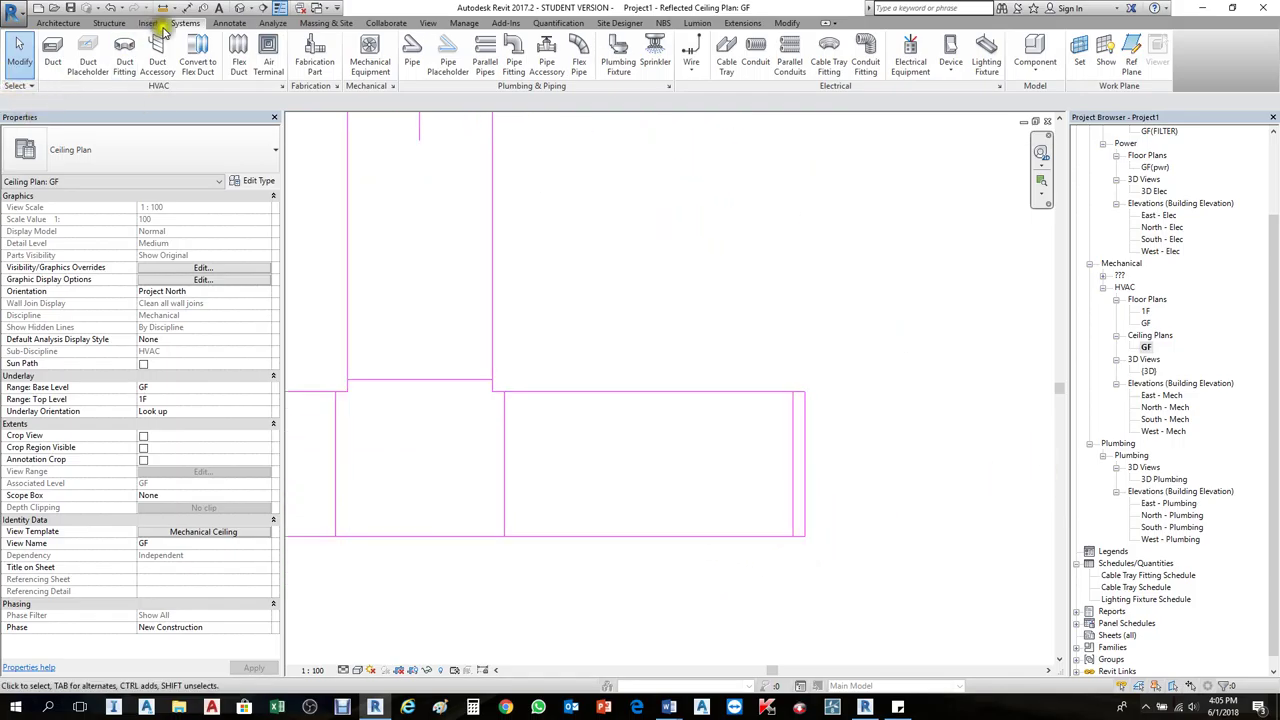
{"action": "left_click", "coordinate": [282, 9]}
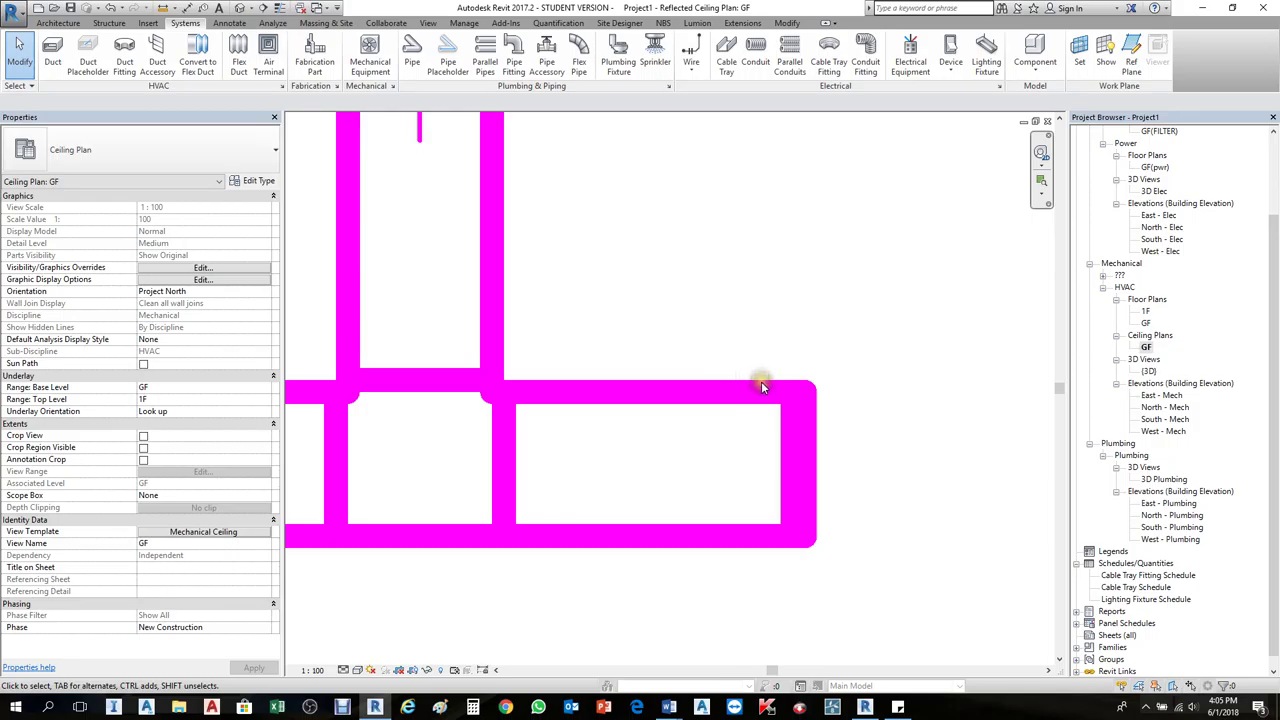
{"action": "left_click", "coordinate": [282, 9]}
{"action": "scroll", "coordinate": [790, 455], "scroll_direction": "up", "scroll_amount": 3}
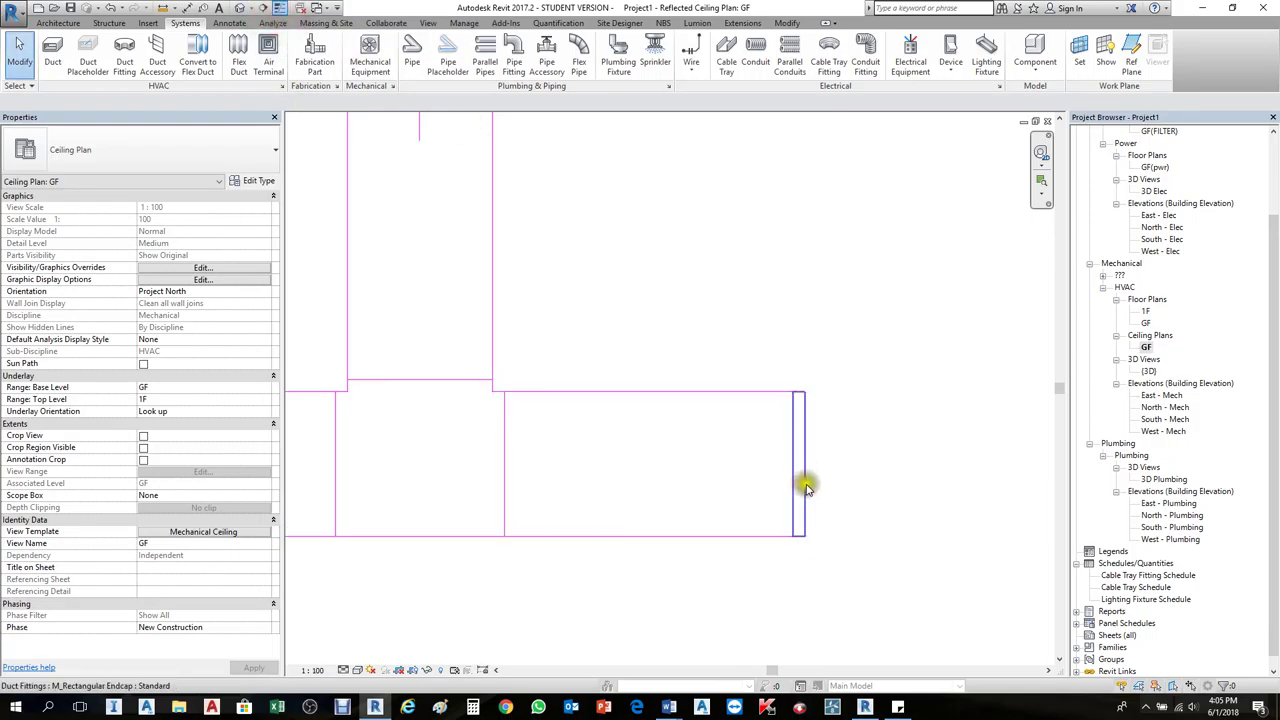
Step: Window-select the endcap at the return duct's right end
{"action": "left_click", "coordinate": [806, 294]}
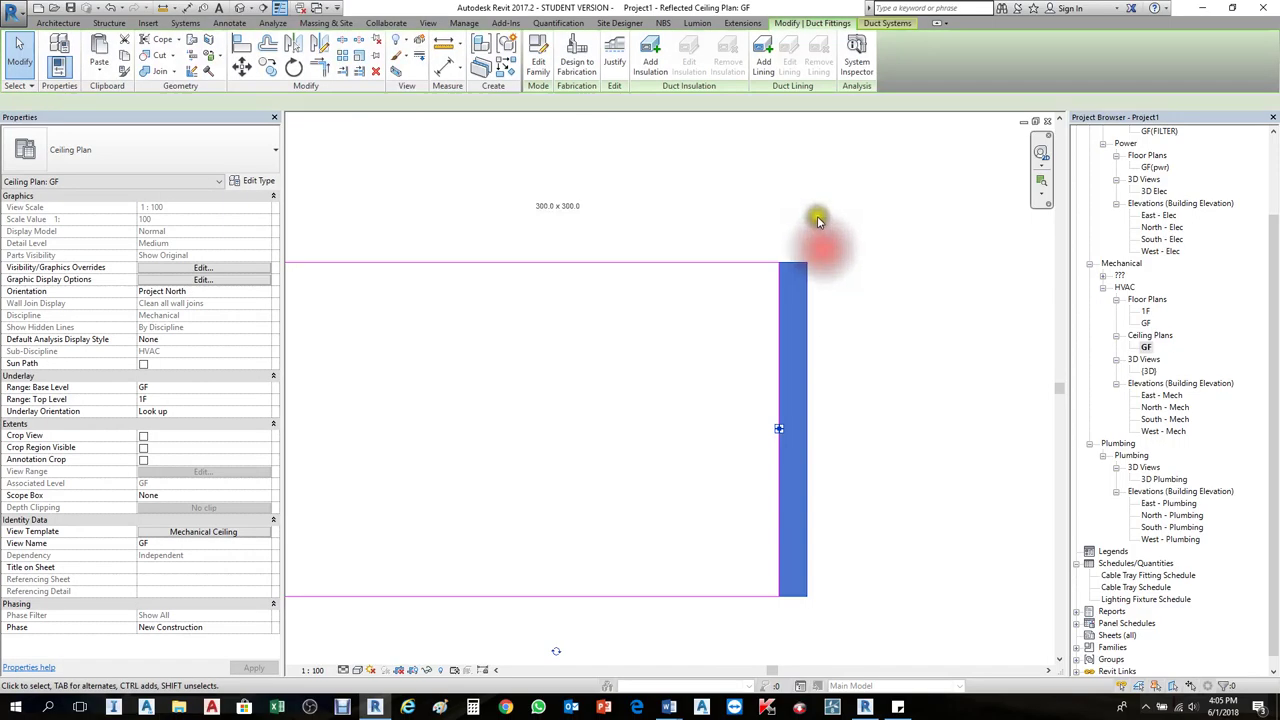
{"action": "scroll", "coordinate": [830, 230], "scroll_direction": "down", "scroll_amount": 5}
{"action": "left_click", "coordinate": [966, 383]}
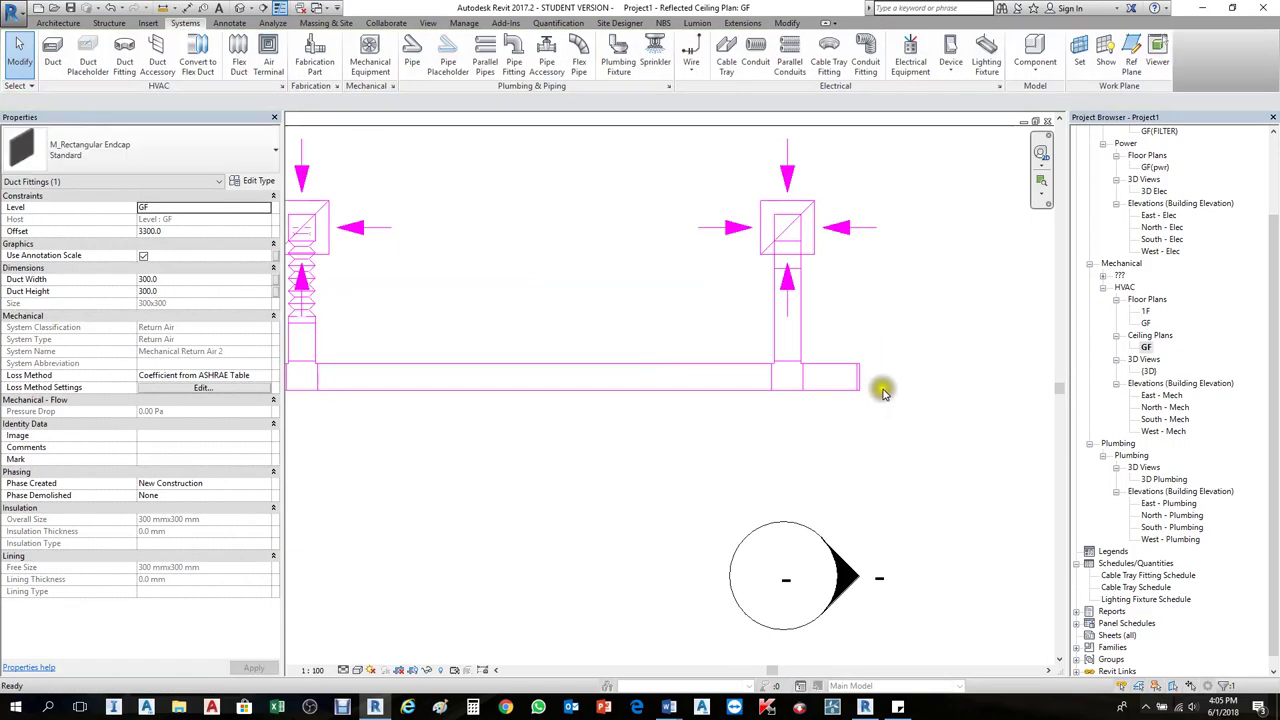
{"action": "left_click_drag", "start_coordinate": [880, 345], "coordinate": [868, 433]}
Step: Delete the endcap and corner tee, then join the horizontal and vertical return ducts at a corner
{"action": "key", "text": "Delete"}
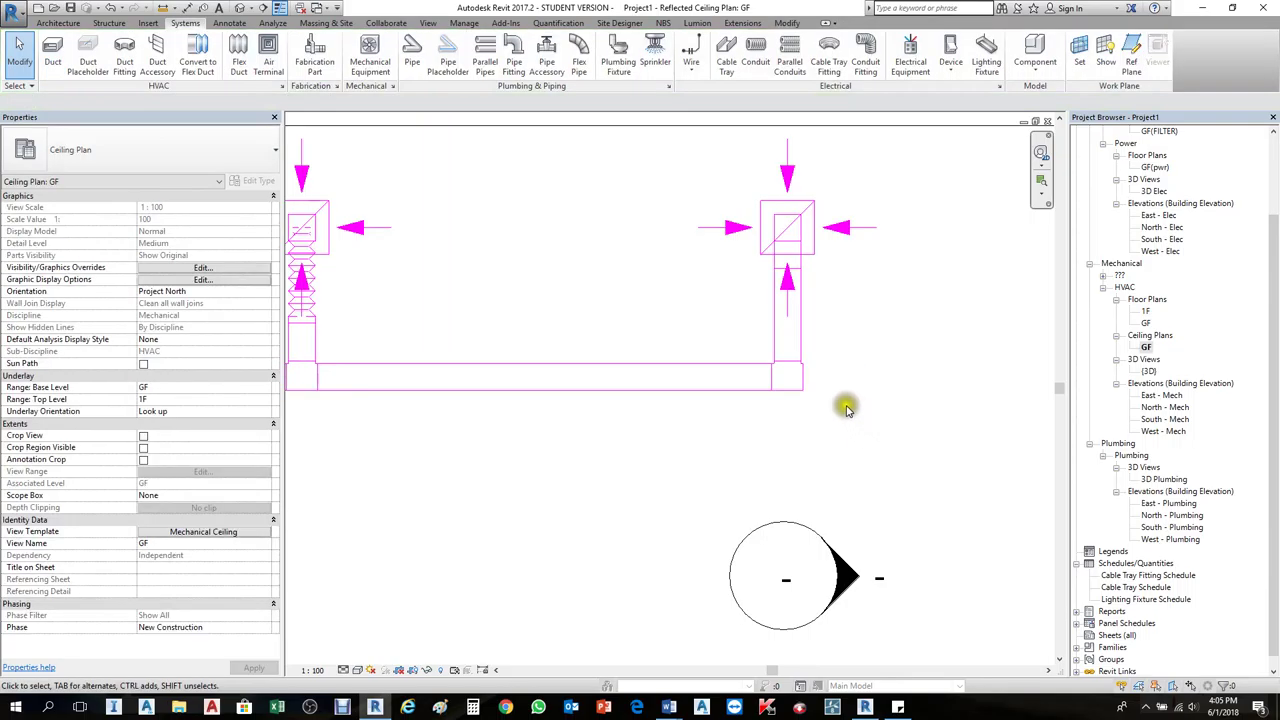
{"action": "left_click", "coordinate": [856, 420]}
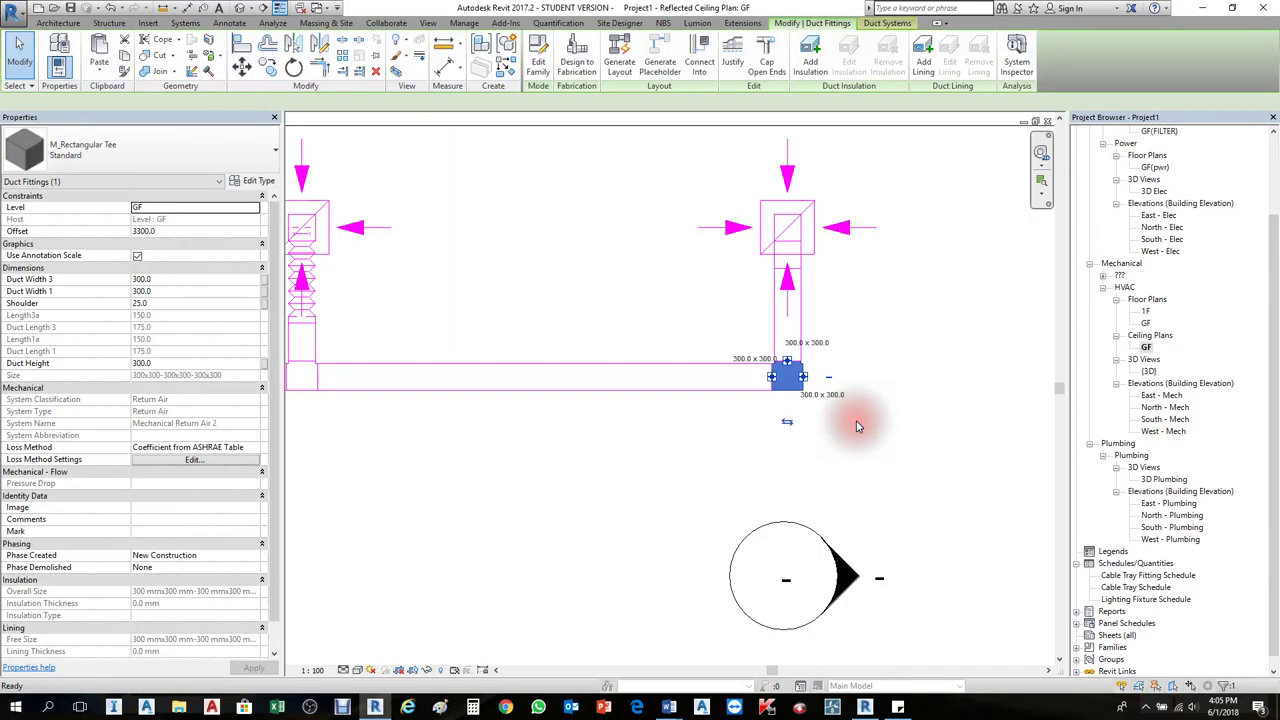
{"action": "key", "text": "Delete"}
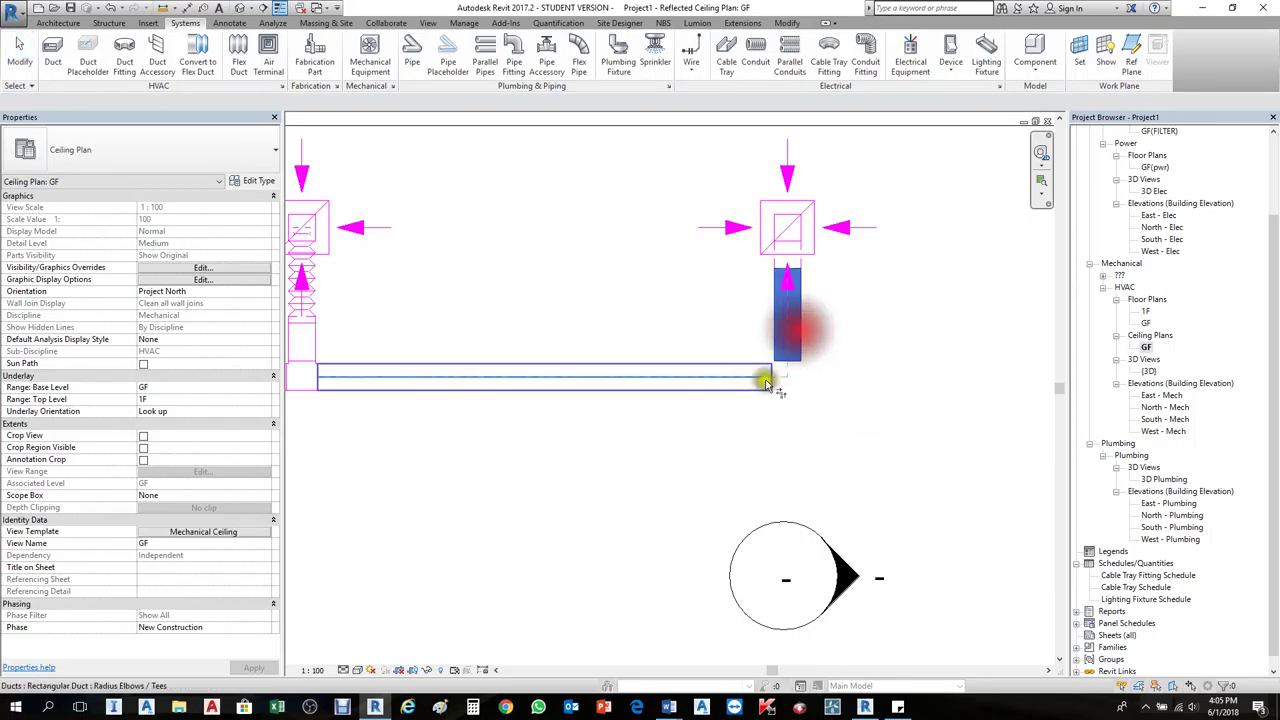
{"action": "left_click", "coordinate": [725, 390]}
{"action": "left_click", "coordinate": [870, 443]}
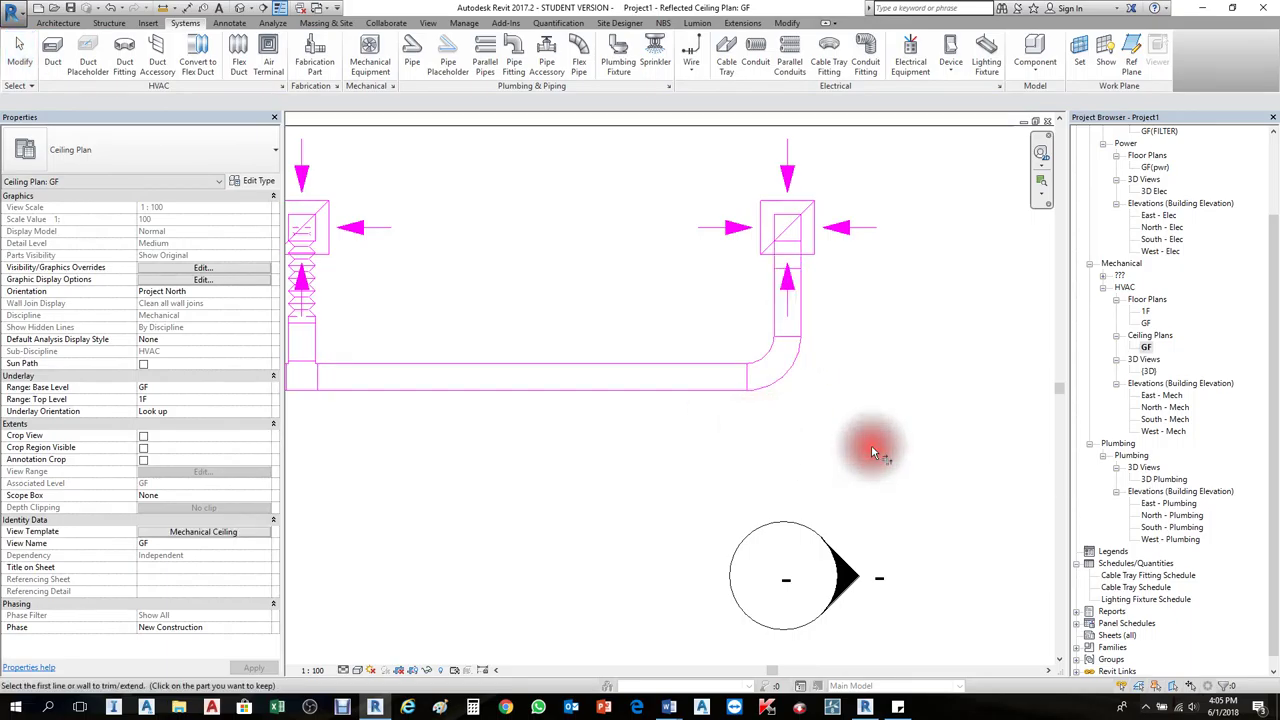
Step: Change the new corner elbow to M_Rectangular Elbow - Mitered: Standard
{"action": "left_click", "coordinate": [790, 378]}
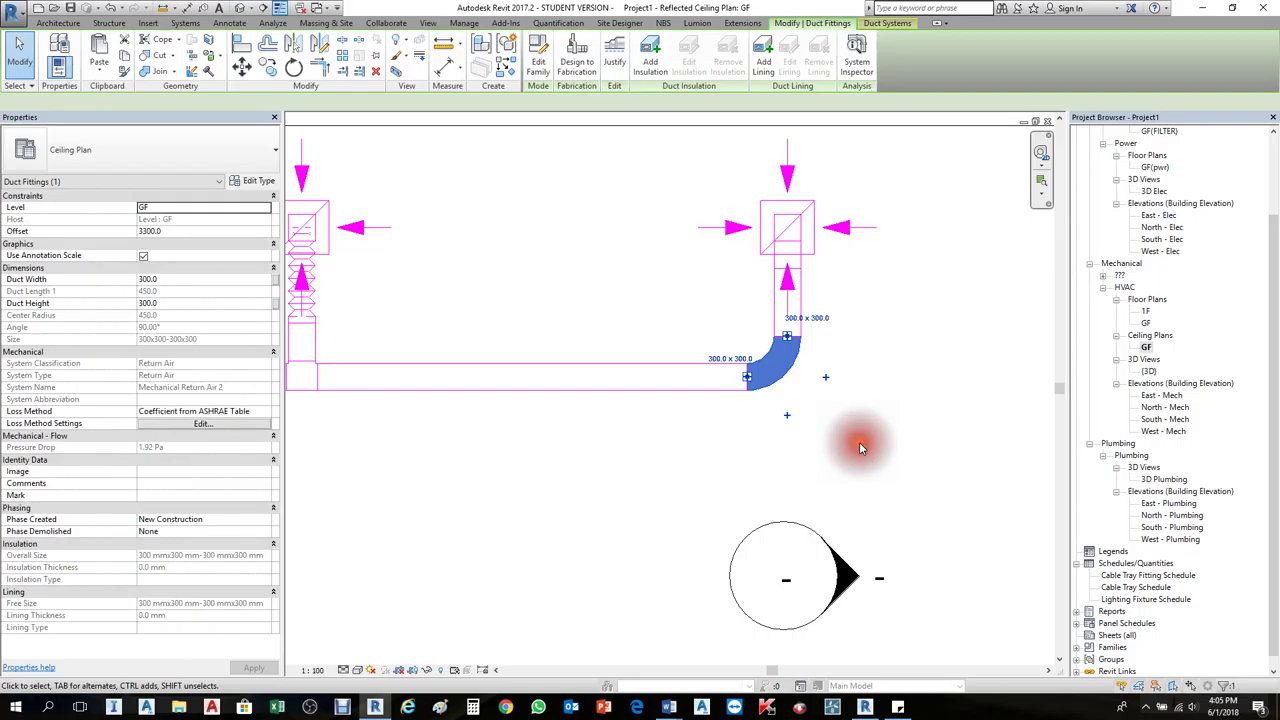
{"action": "left_click", "coordinate": [860, 448]}
{"action": "left_click", "coordinate": [795, 378]}
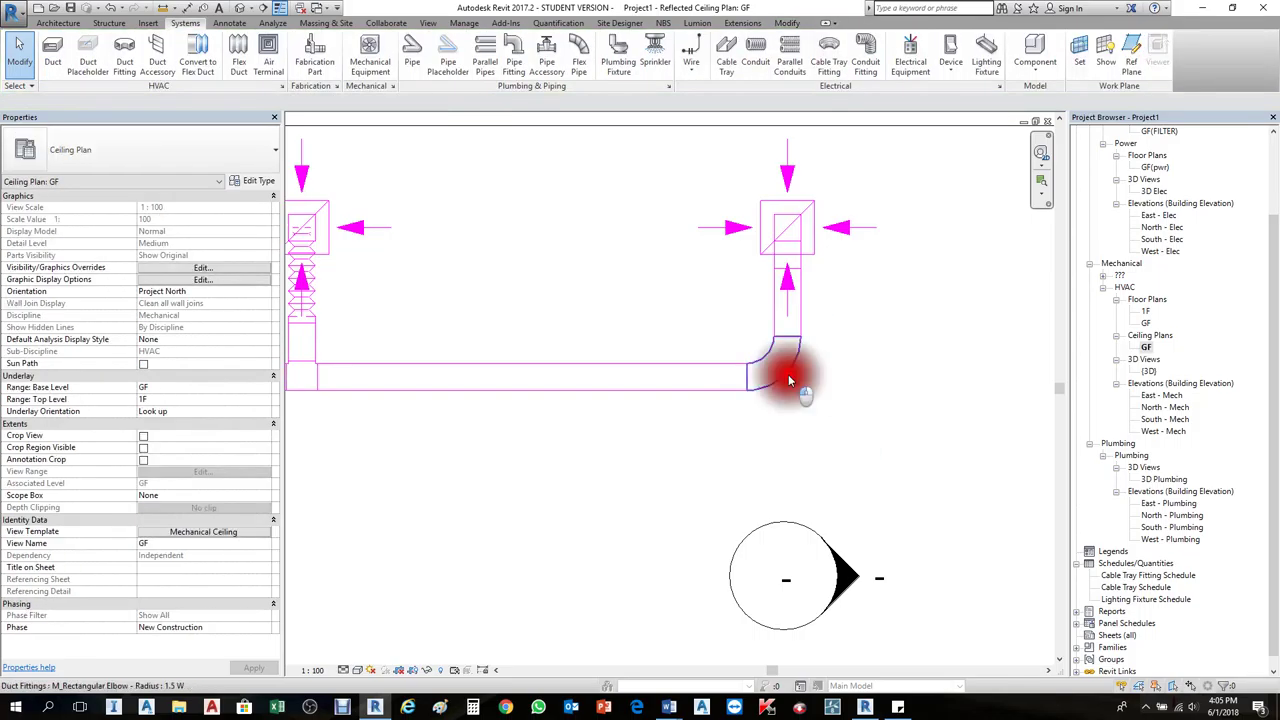
{"action": "left_click", "coordinate": [220, 160]}
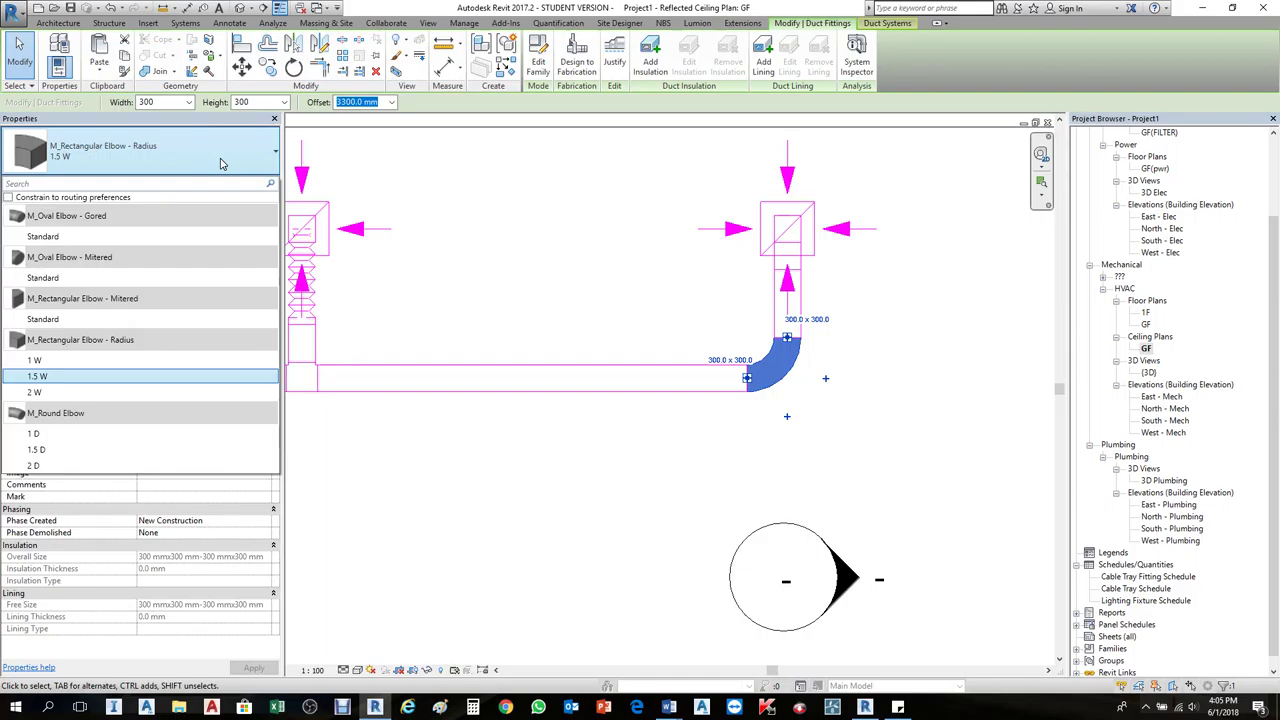
{"action": "left_click", "coordinate": [135, 318]}
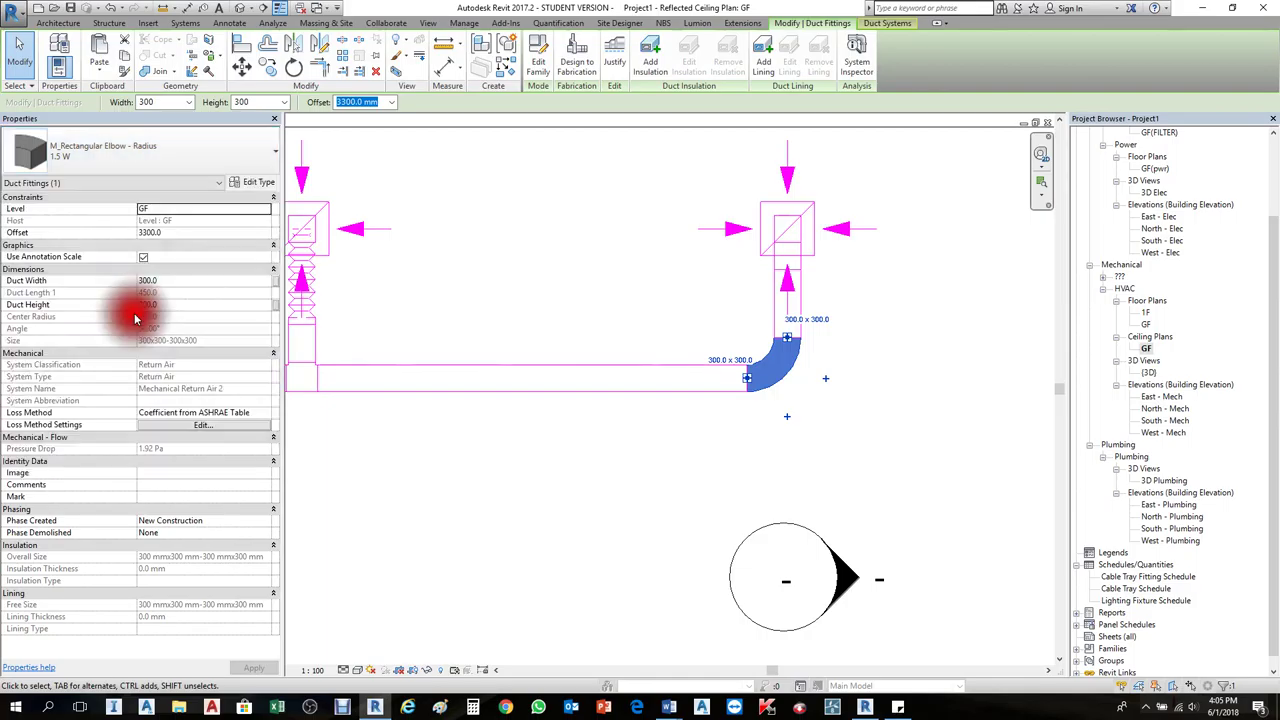
Step: Zoom in and verify the 300×300 mitered elbow's type
{"action": "left_click", "coordinate": [869, 445]}
{"action": "scroll", "coordinate": [835, 430], "scroll_direction": "up", "scroll_amount": 2}
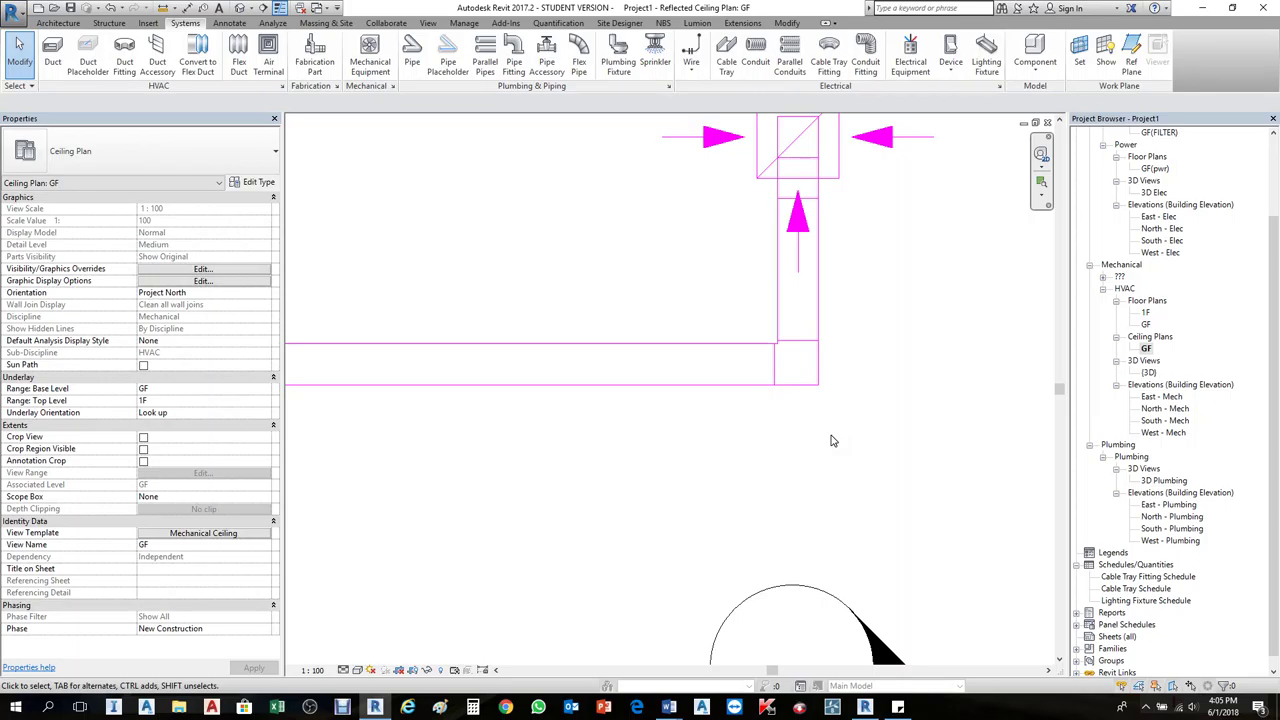
{"action": "left_click", "coordinate": [805, 375]}
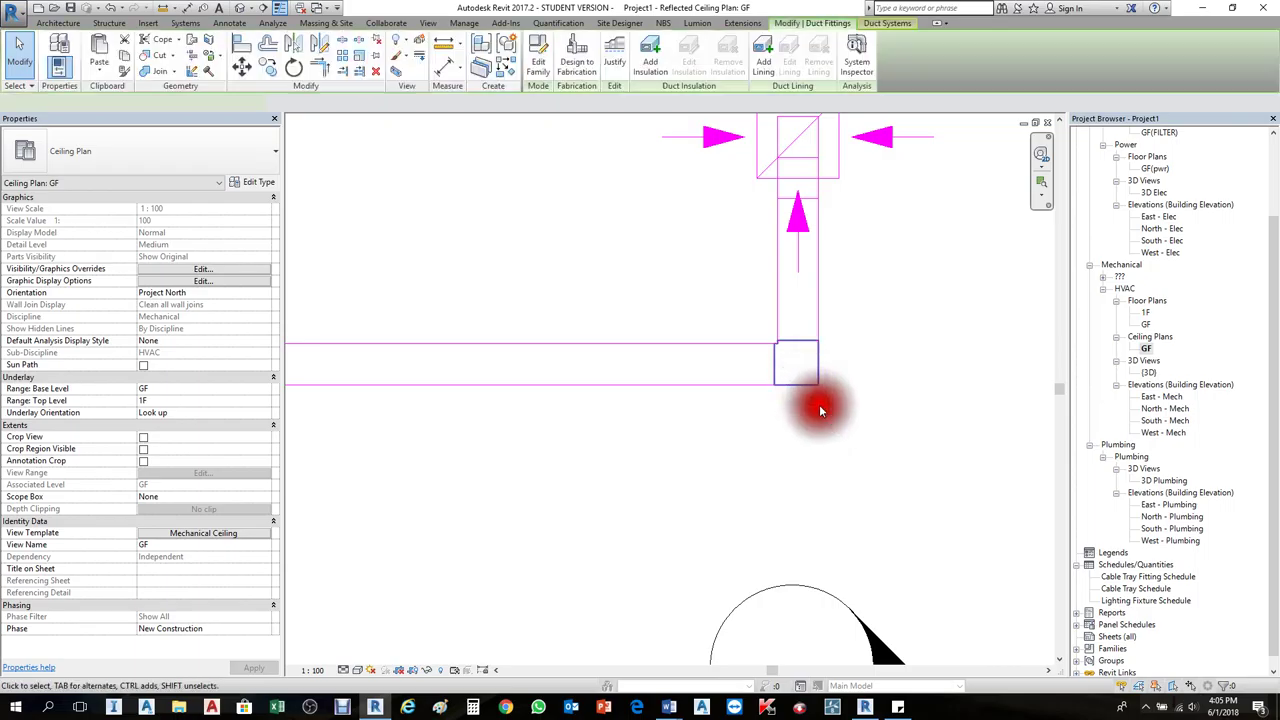
{"action": "left_click", "coordinate": [888, 413]}
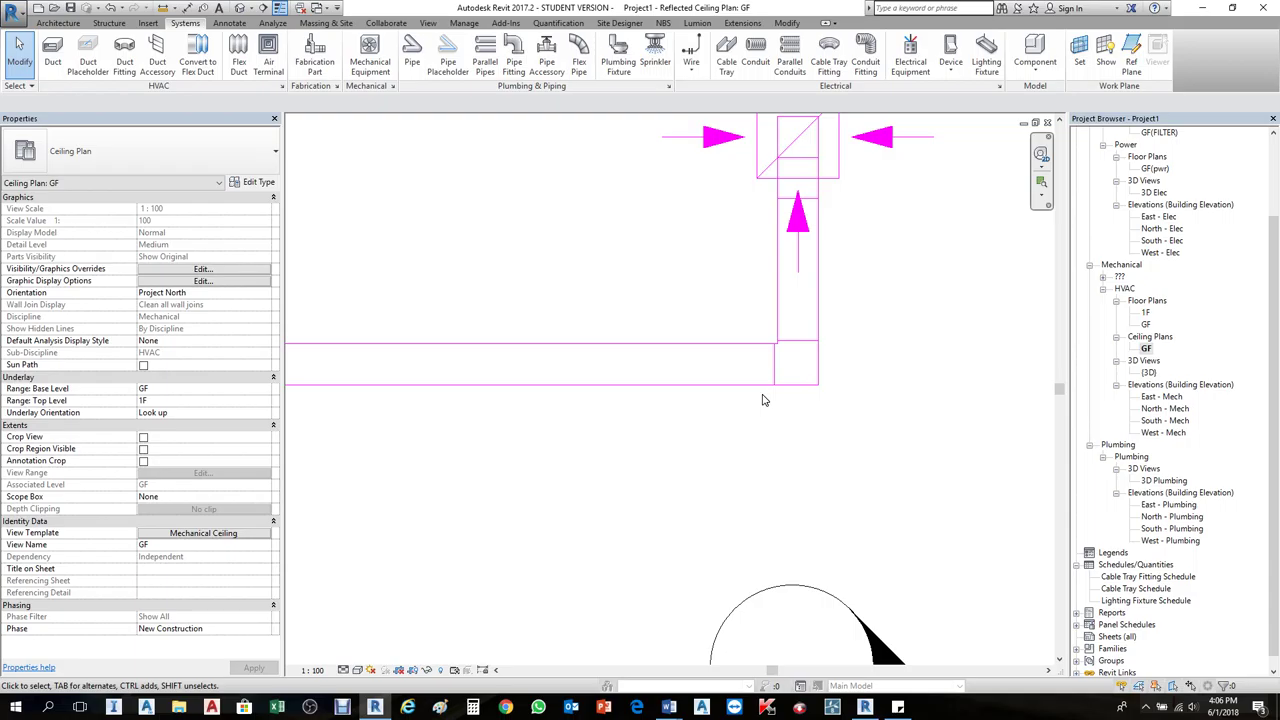
{"action": "scroll", "coordinate": [755, 390], "scroll_direction": "up", "scroll_amount": 2}
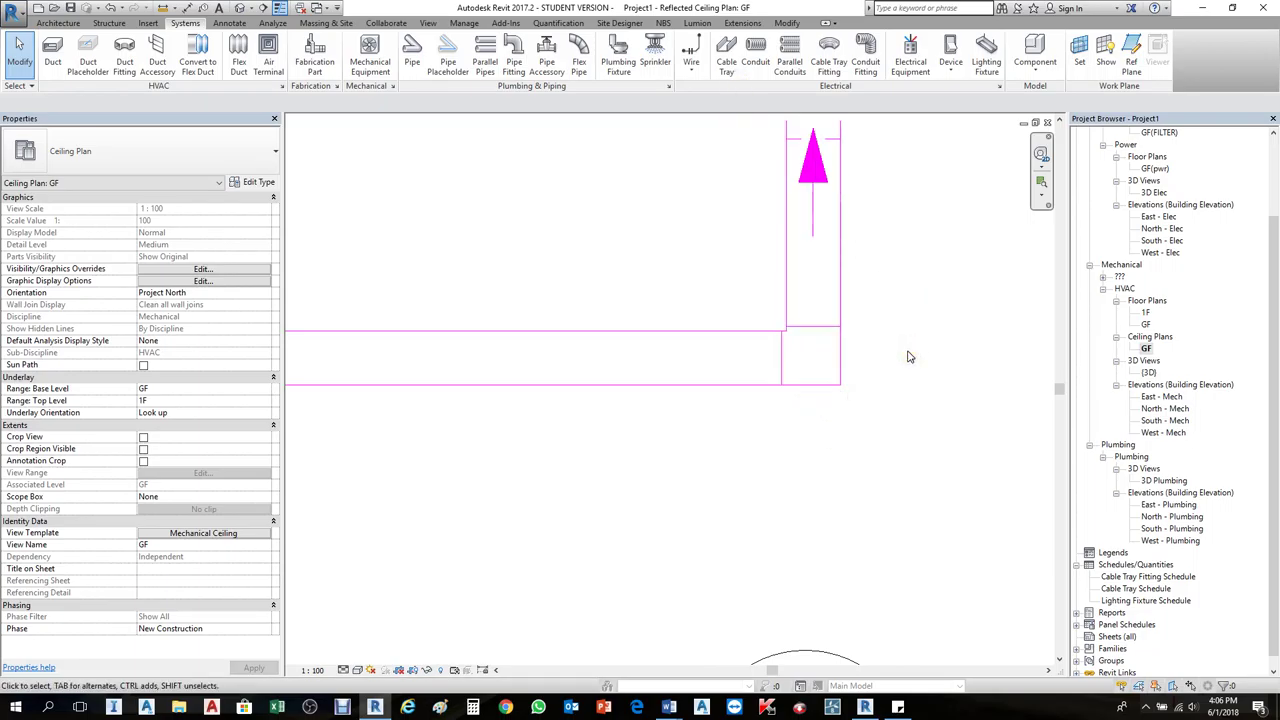
{"action": "left_click", "coordinate": [843, 378]}
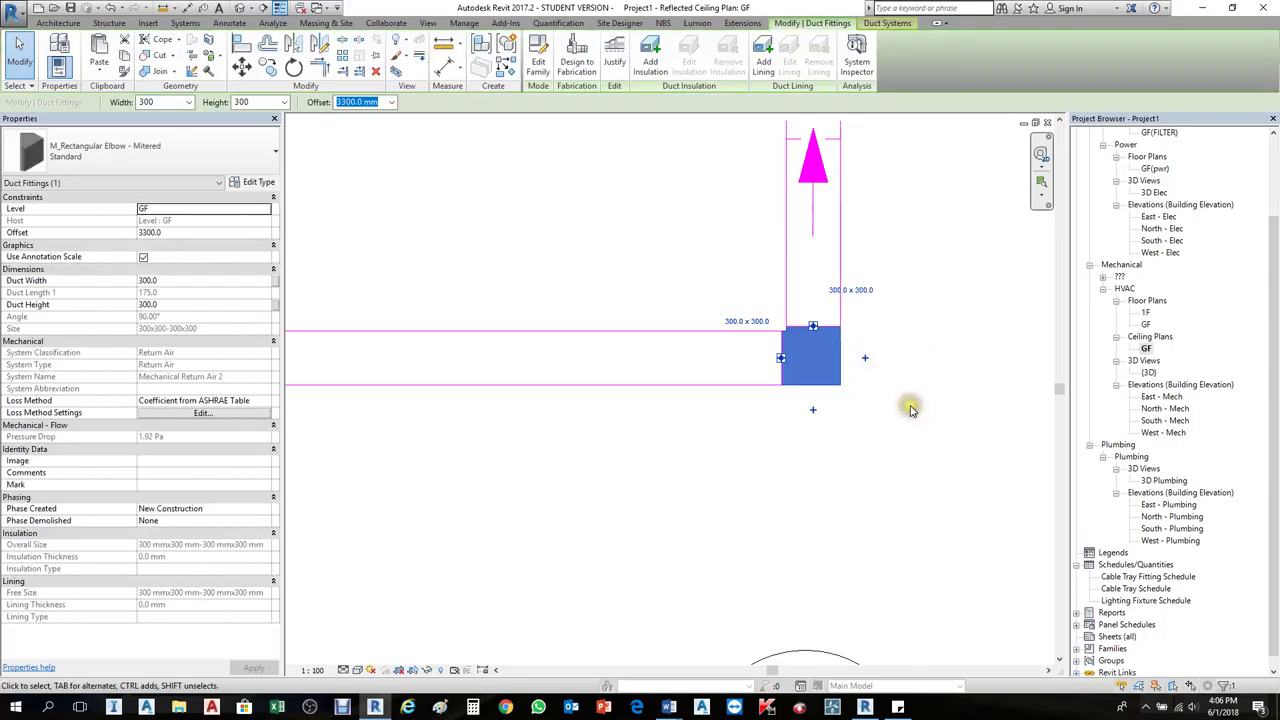
{"action": "left_click", "coordinate": [900, 395]}
{"action": "scroll", "coordinate": [894, 431], "scroll_direction": "down", "scroll_amount": 5}
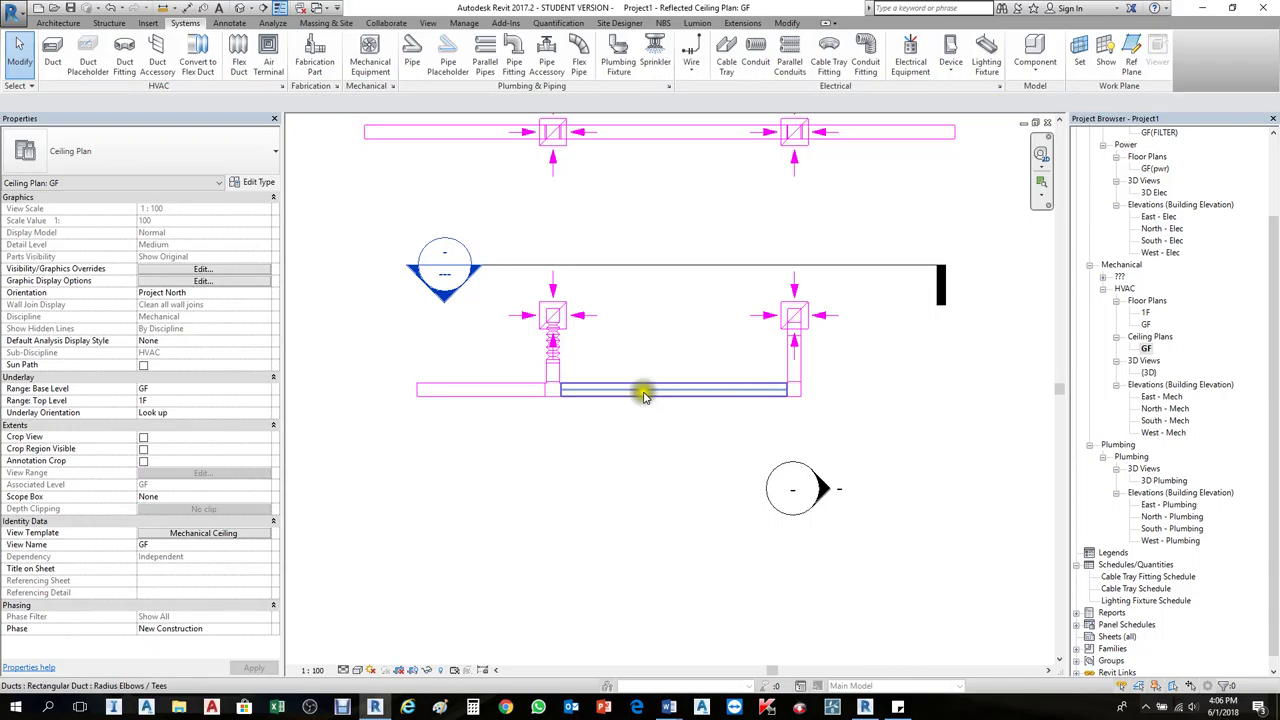
Step: Inspect the ducts, Section 4 line and VAV unit to identify the run to remove
{"action": "scroll", "coordinate": [514, 386], "scroll_direction": "down", "scroll_amount": 3}
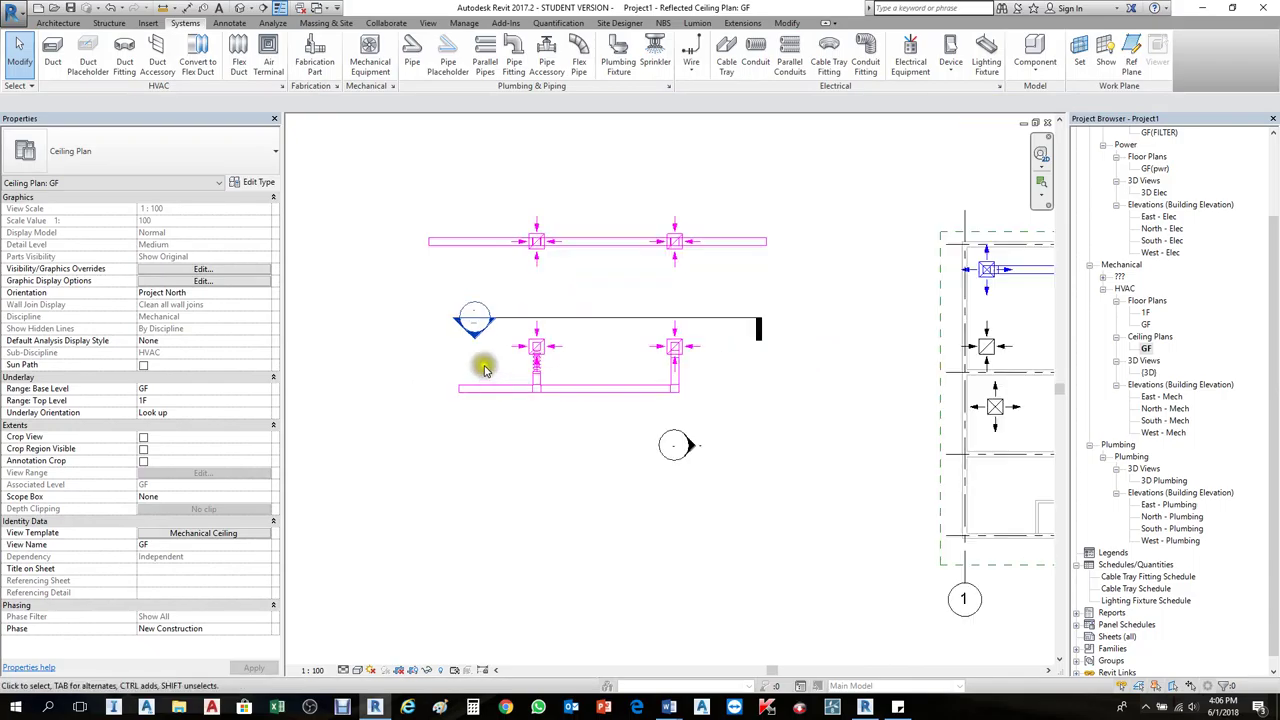
{"action": "left_click_drag", "start_coordinate": [410, 206], "coordinate": [720, 414]}
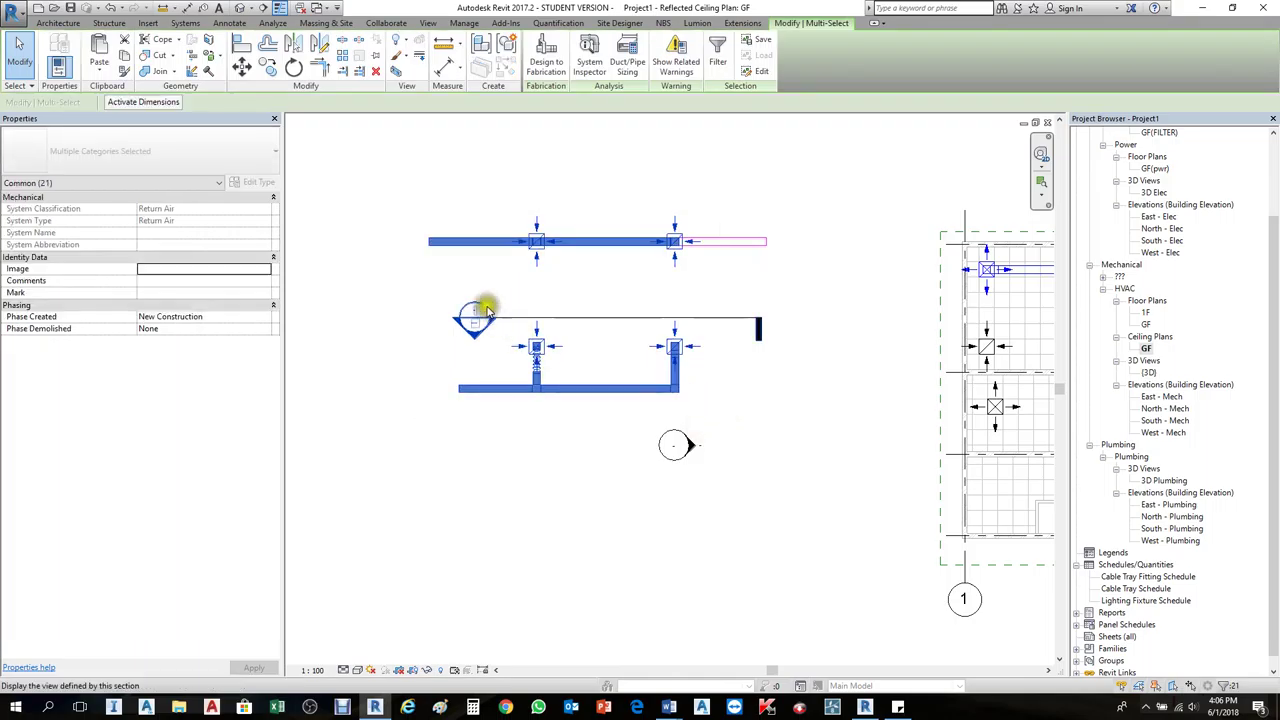
{"action": "key", "text": "Escape"}
{"action": "scroll", "coordinate": [503, 309], "scroll_direction": "down", "scroll_amount": 3}
{"action": "scroll", "coordinate": [620, 320], "scroll_direction": "up", "scroll_amount": 2}
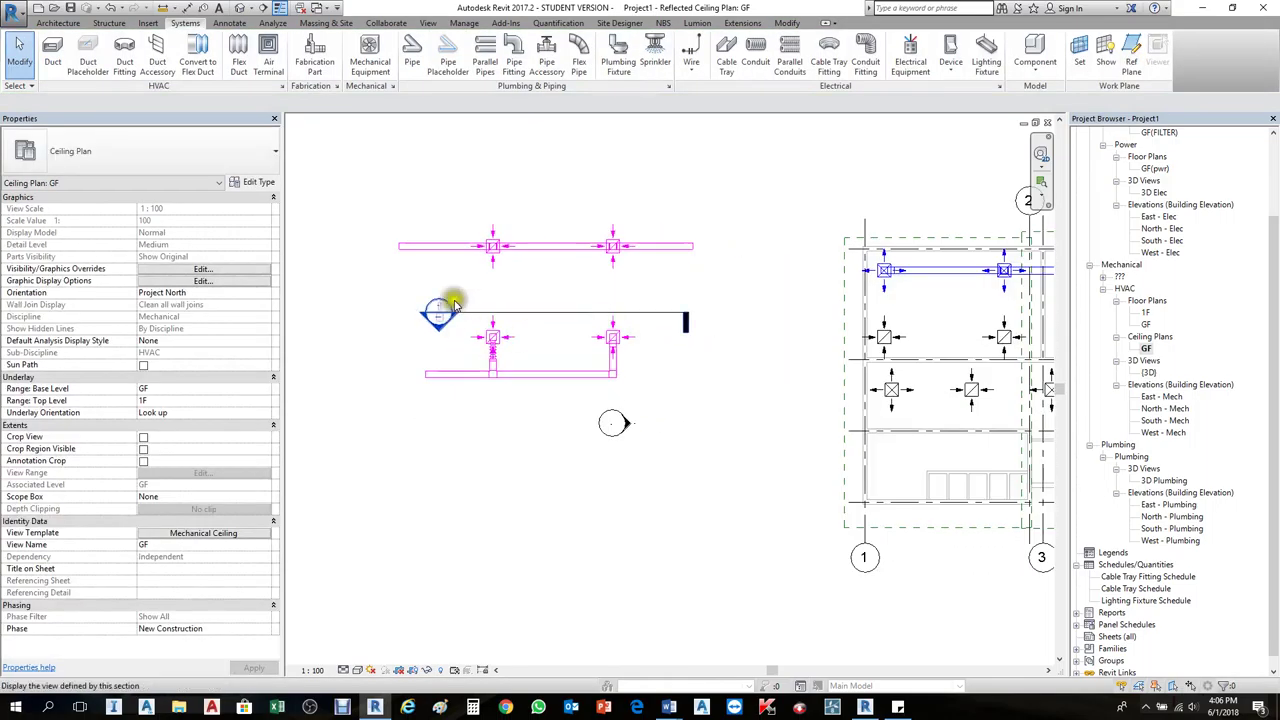
{"action": "scroll", "coordinate": [651, 246], "scroll_direction": "up", "scroll_amount": 2}
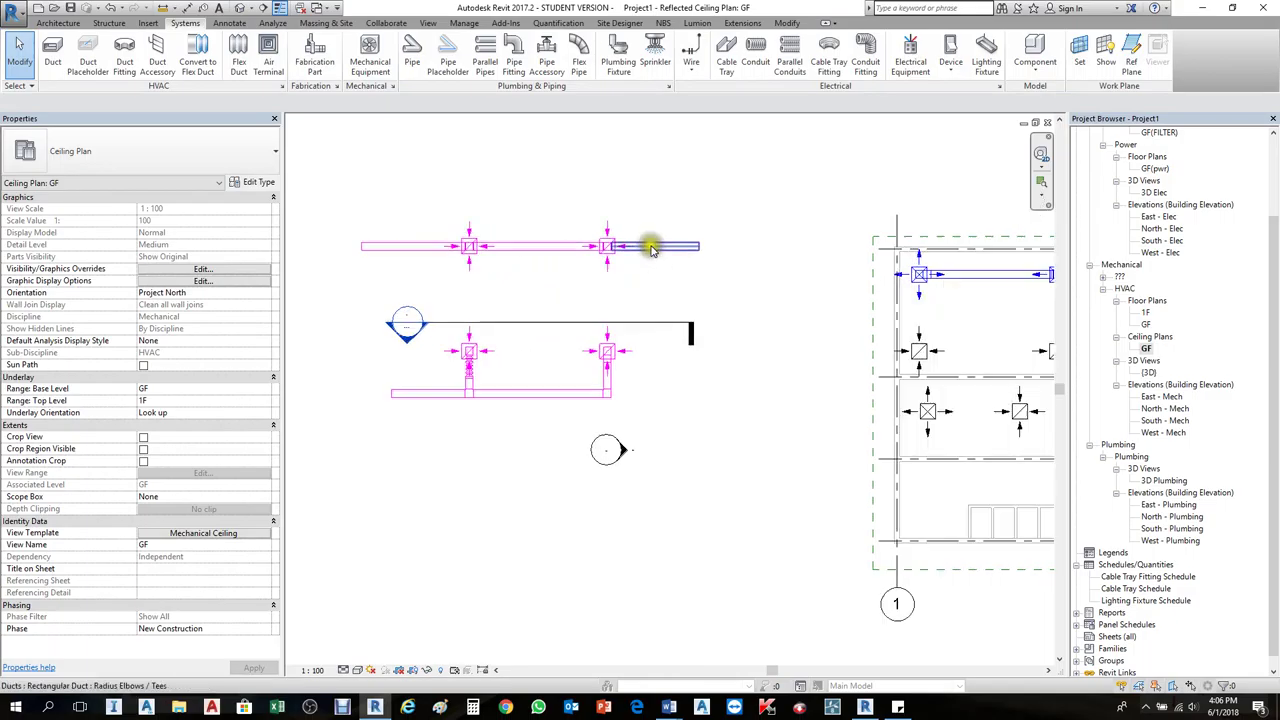
{"action": "left_click", "coordinate": [636, 347]}
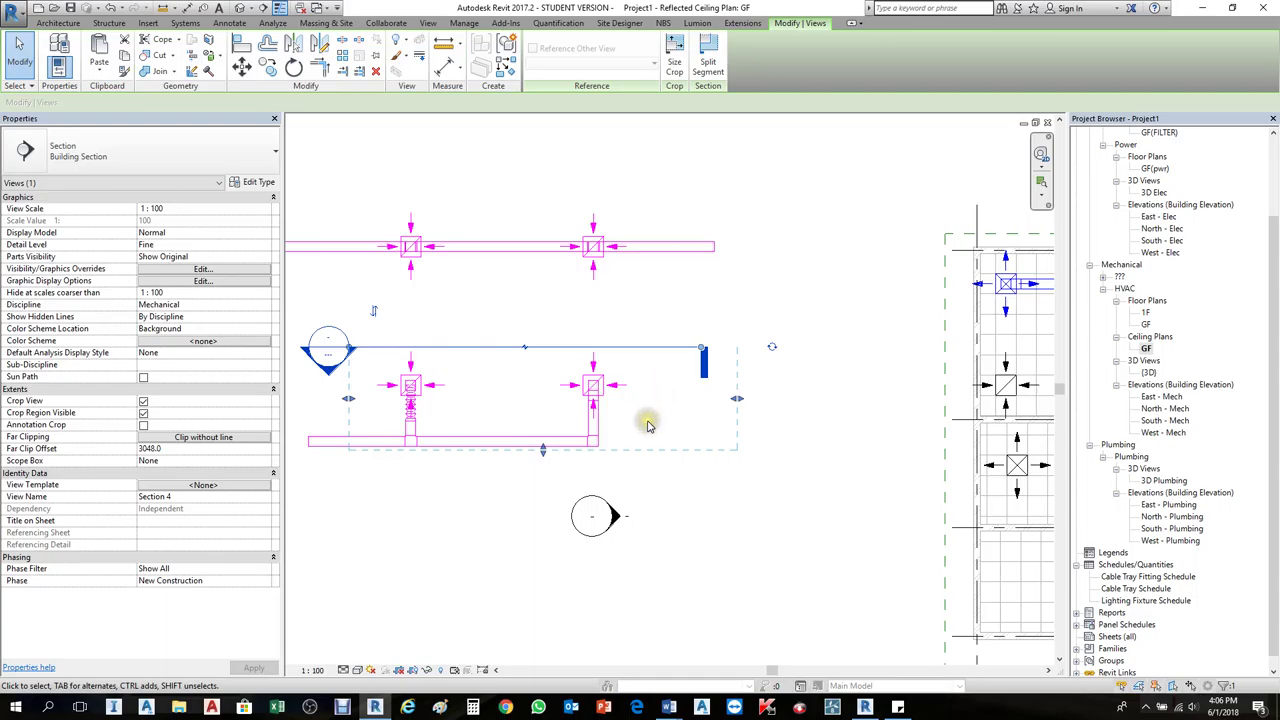
{"action": "scroll", "coordinate": [410, 241], "scroll_direction": "up", "scroll_amount": 2}
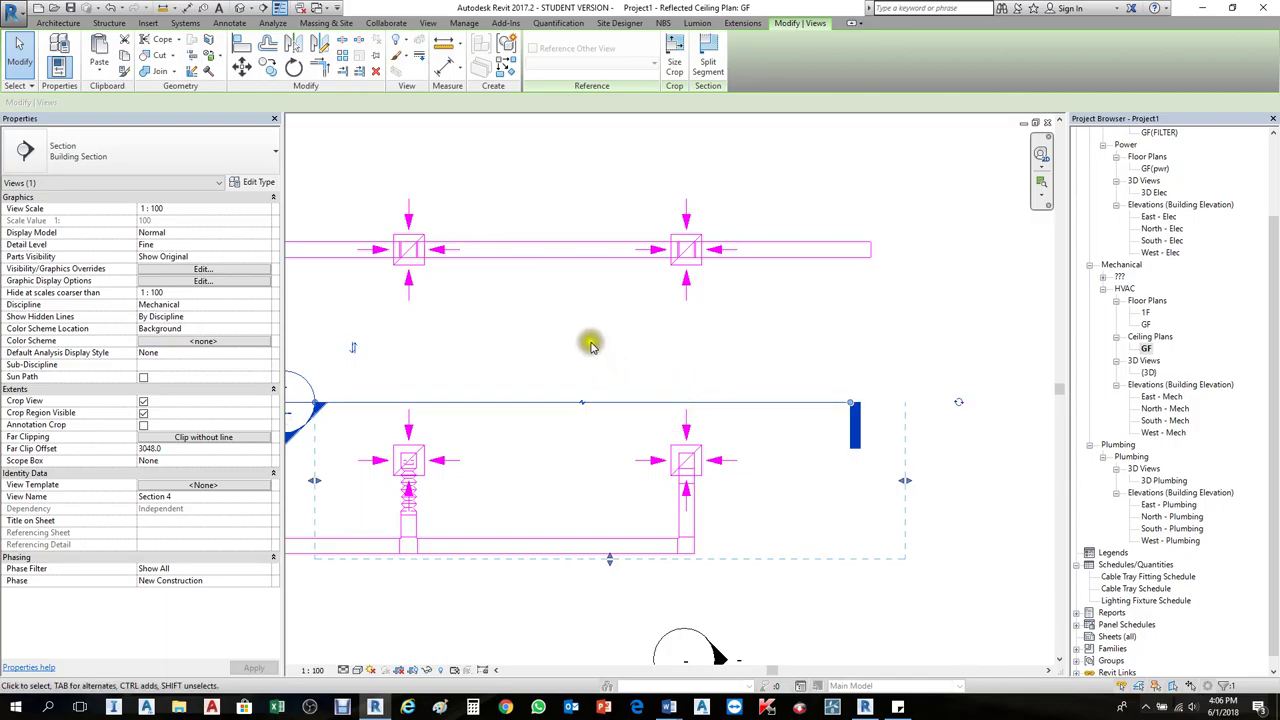
{"action": "scroll", "coordinate": [826, 346], "scroll_direction": "down", "scroll_amount": 5}
{"action": "left_click", "coordinate": [829, 360]}
{"action": "scroll", "coordinate": [835, 358], "scroll_direction": "up", "scroll_amount": 6}
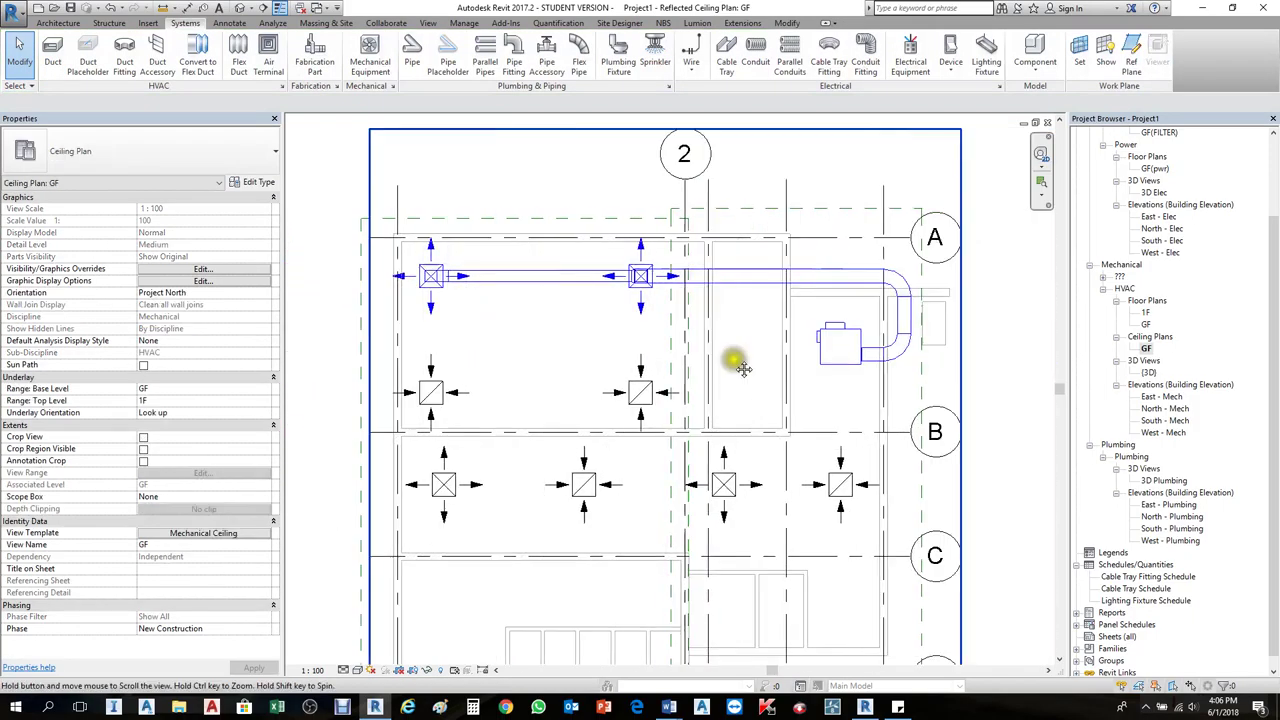
{"action": "left_click", "coordinate": [873, 362]}
{"action": "scroll", "coordinate": [873, 362], "scroll_direction": "up", "scroll_amount": 2}
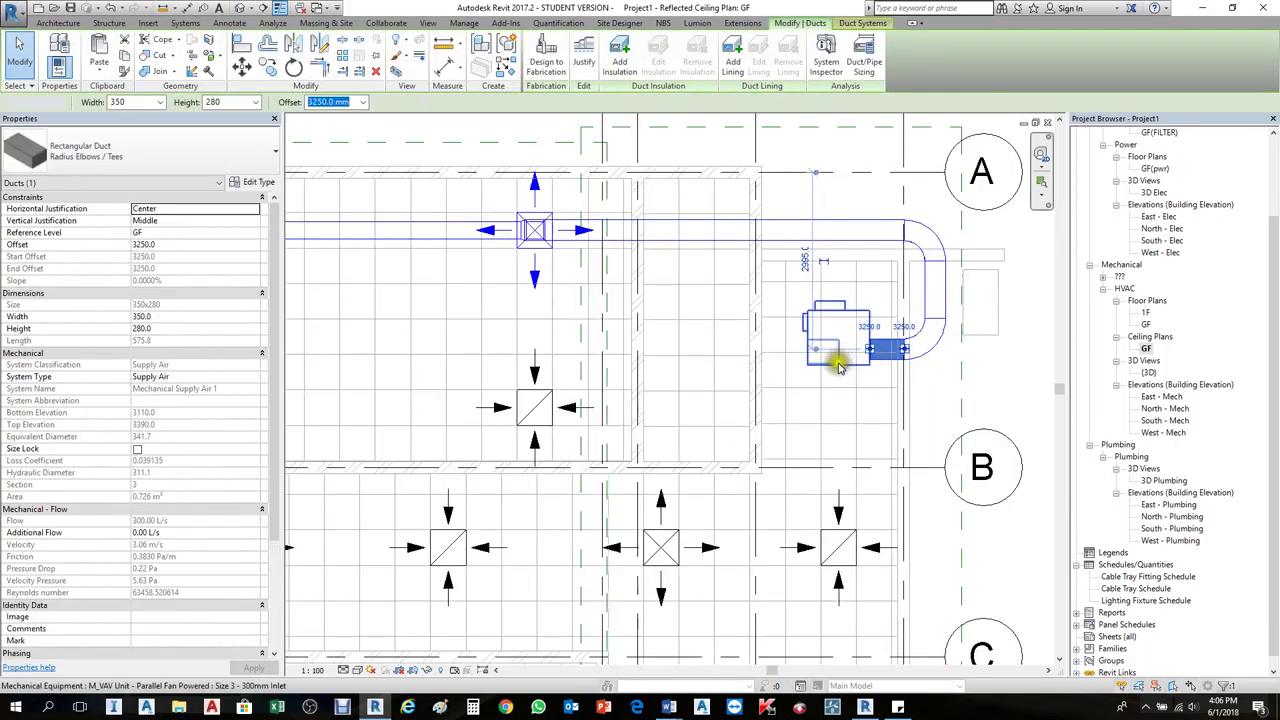
{"action": "key", "text": "Escape"}
{"action": "left_click", "coordinate": [832, 360]}
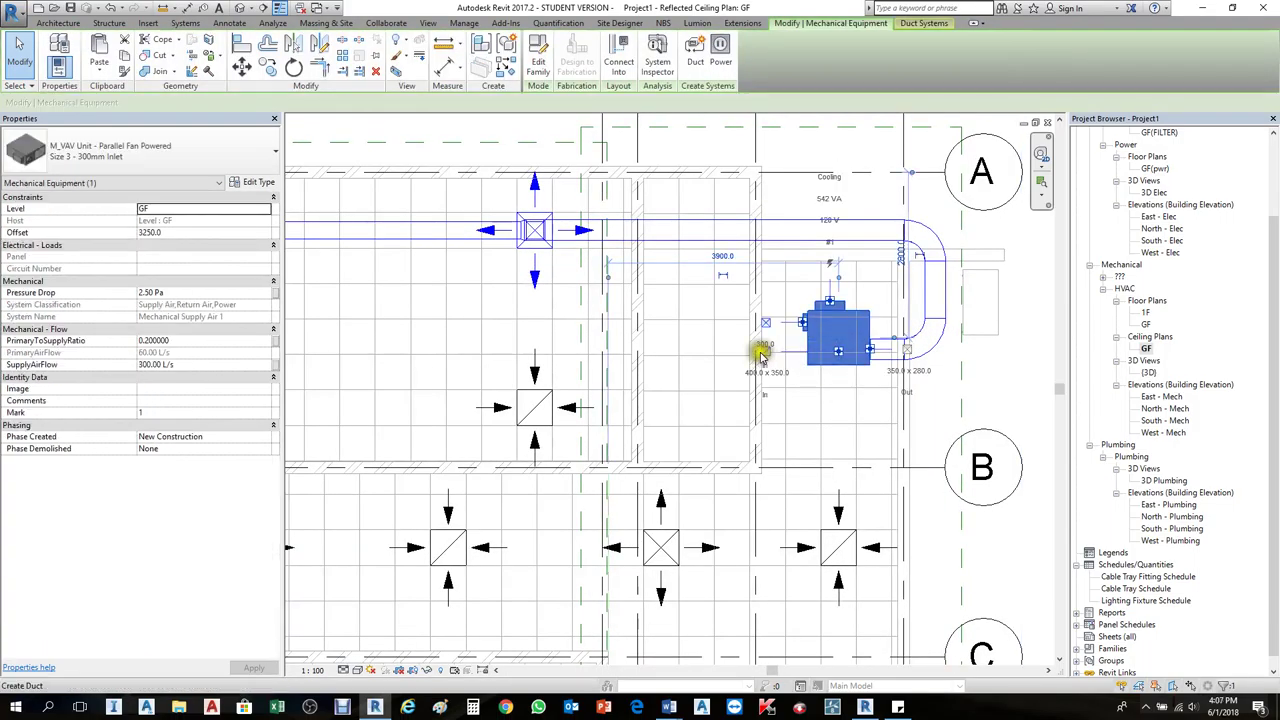
{"action": "scroll", "coordinate": [860, 345], "scroll_direction": "down", "scroll_amount": 4}
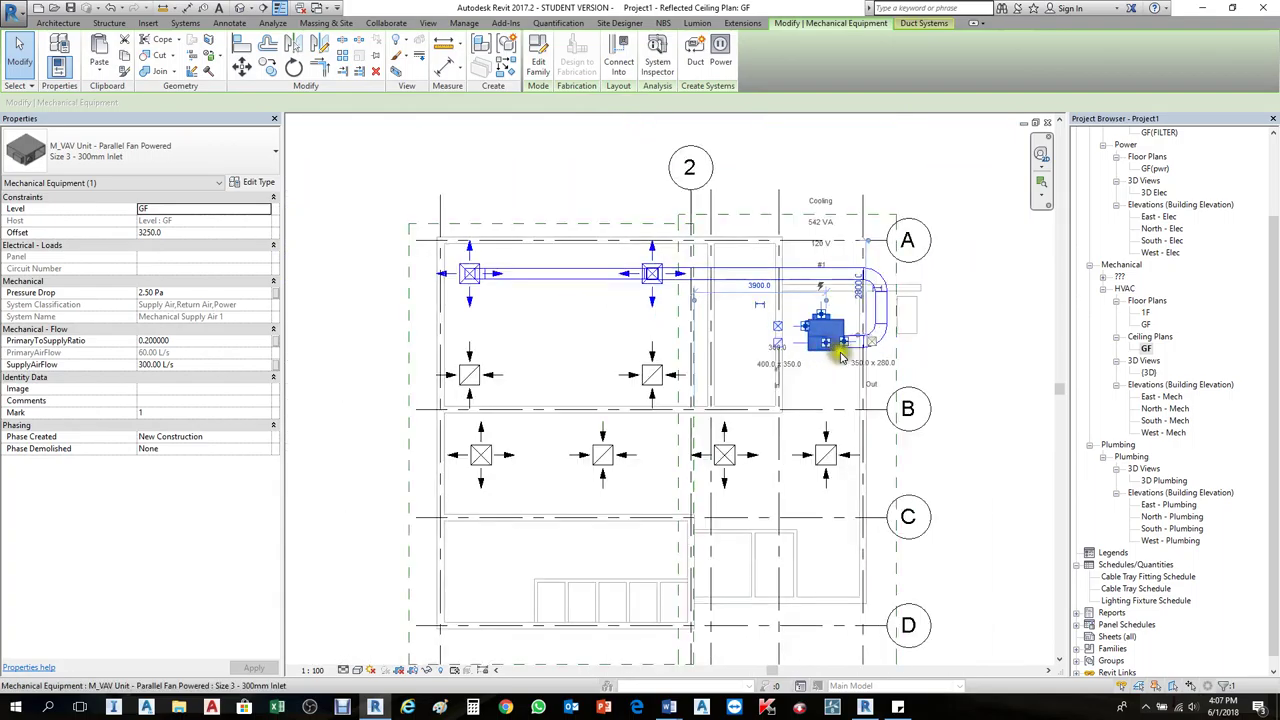
{"action": "key", "text": "Escape"}
{"action": "scroll", "coordinate": [866, 348], "scroll_direction": "up", "scroll_amount": 2}
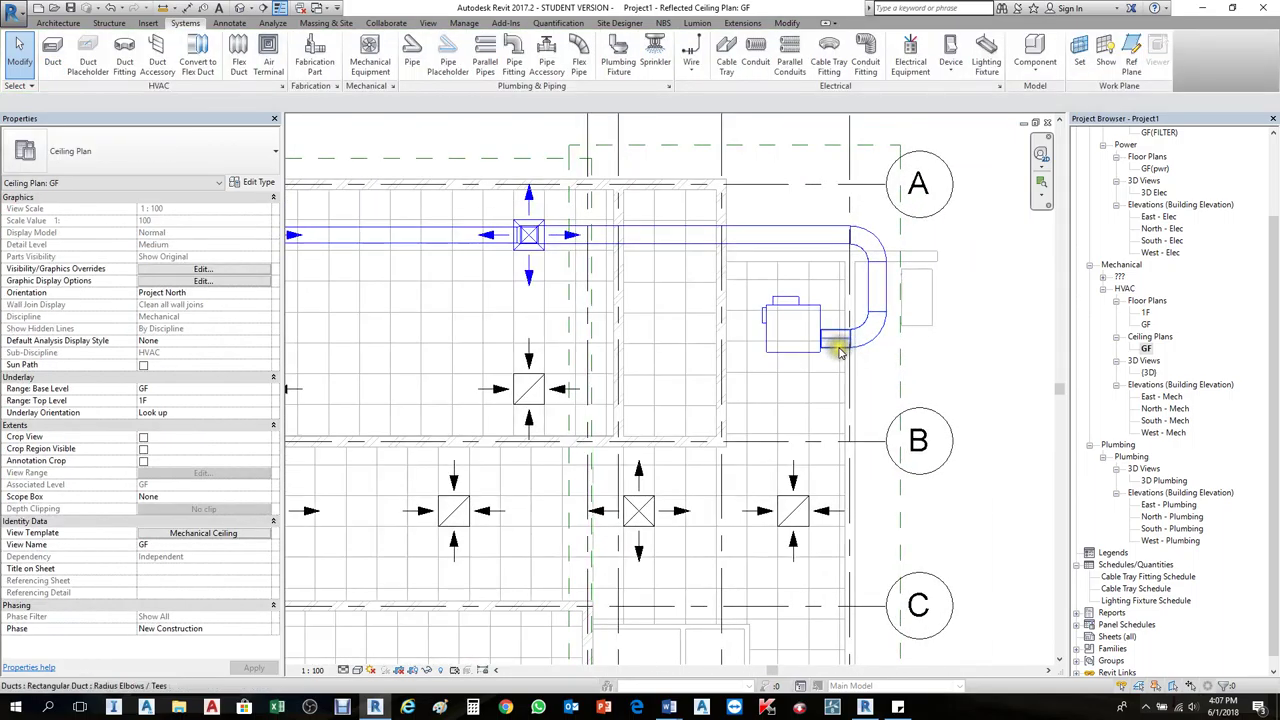
Step: Delete the short duct, both elbows and the vertical stub so the main duct ends straight
{"action": "left_click", "coordinate": [840, 352]}
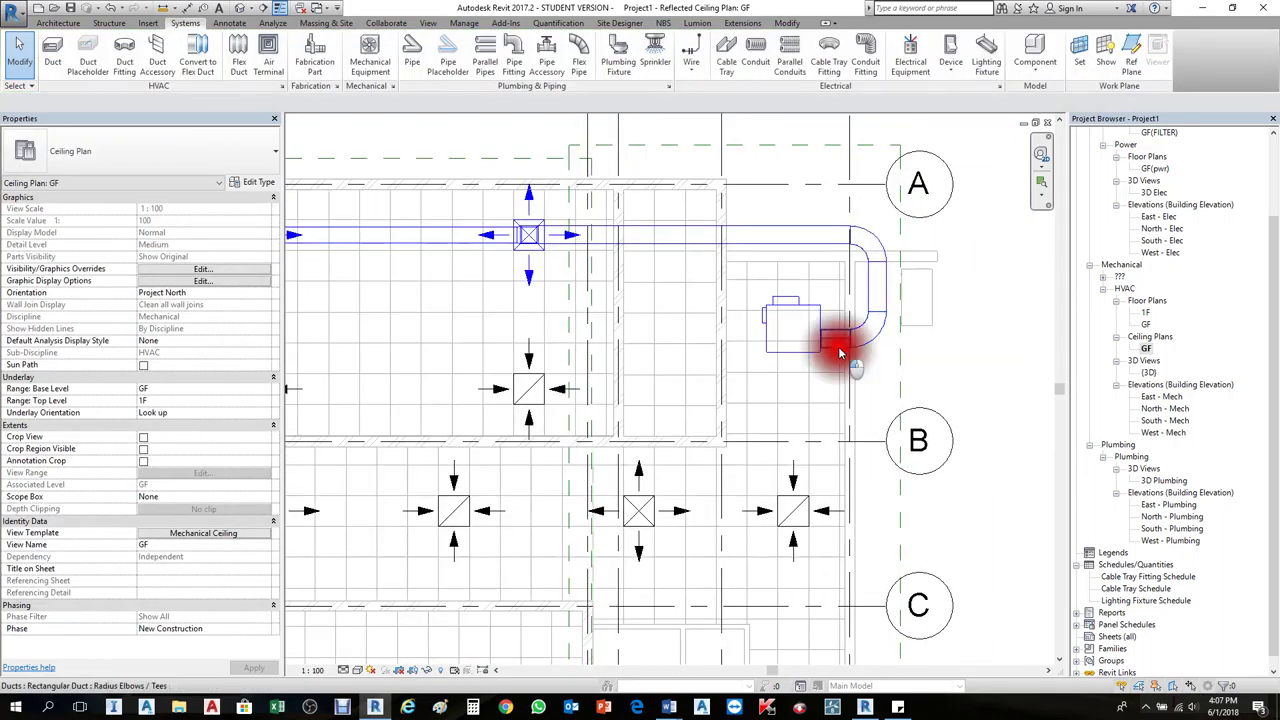
{"action": "key", "text": "Delete"}
{"action": "left_click", "coordinate": [886, 323]}
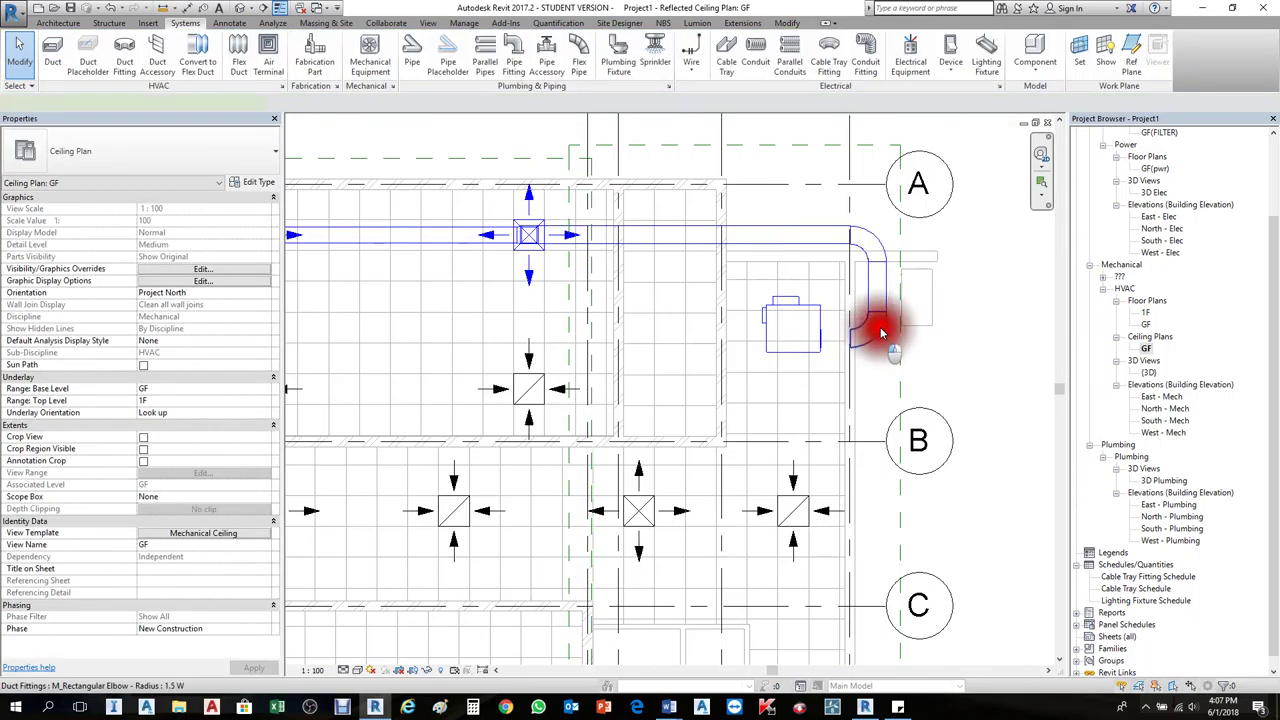
{"action": "left_click", "coordinate": [886, 296]}
{"action": "key", "text": "Delete"}
{"action": "left_click", "coordinate": [884, 290]}
{"action": "key", "text": "Delete"}
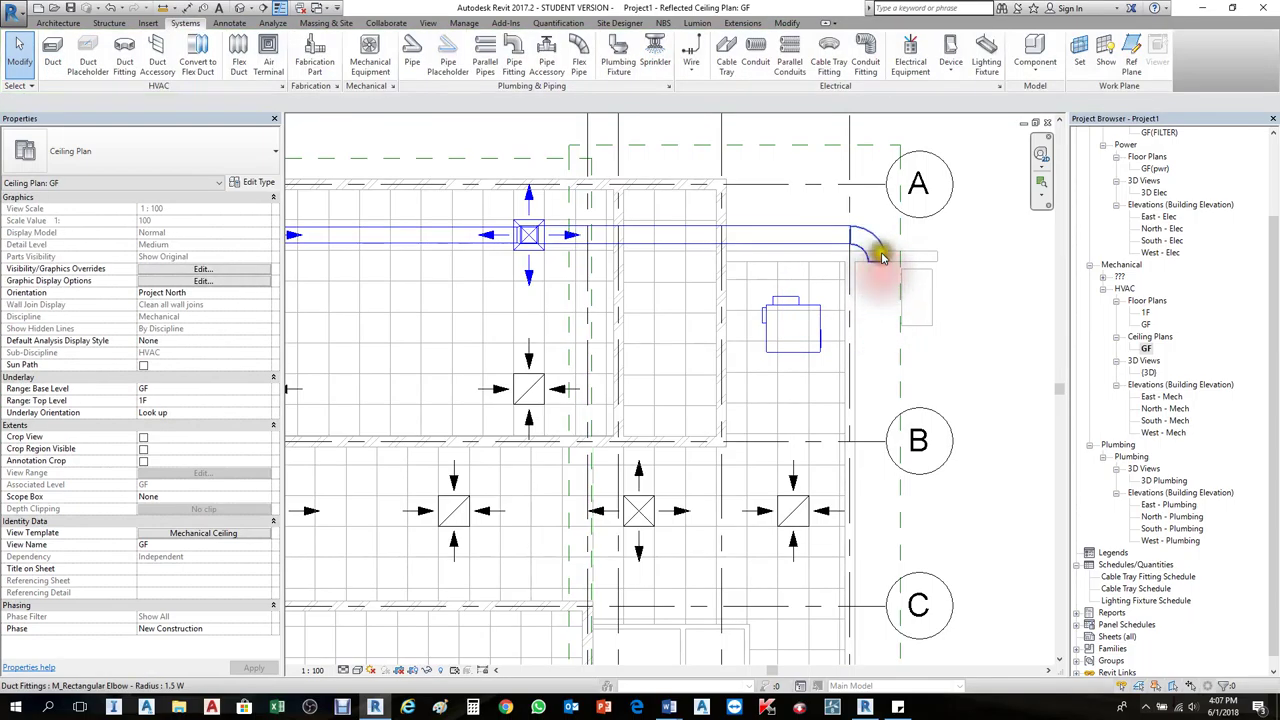
{"action": "left_click", "coordinate": [882, 254]}
{"action": "key", "text": "Delete"}
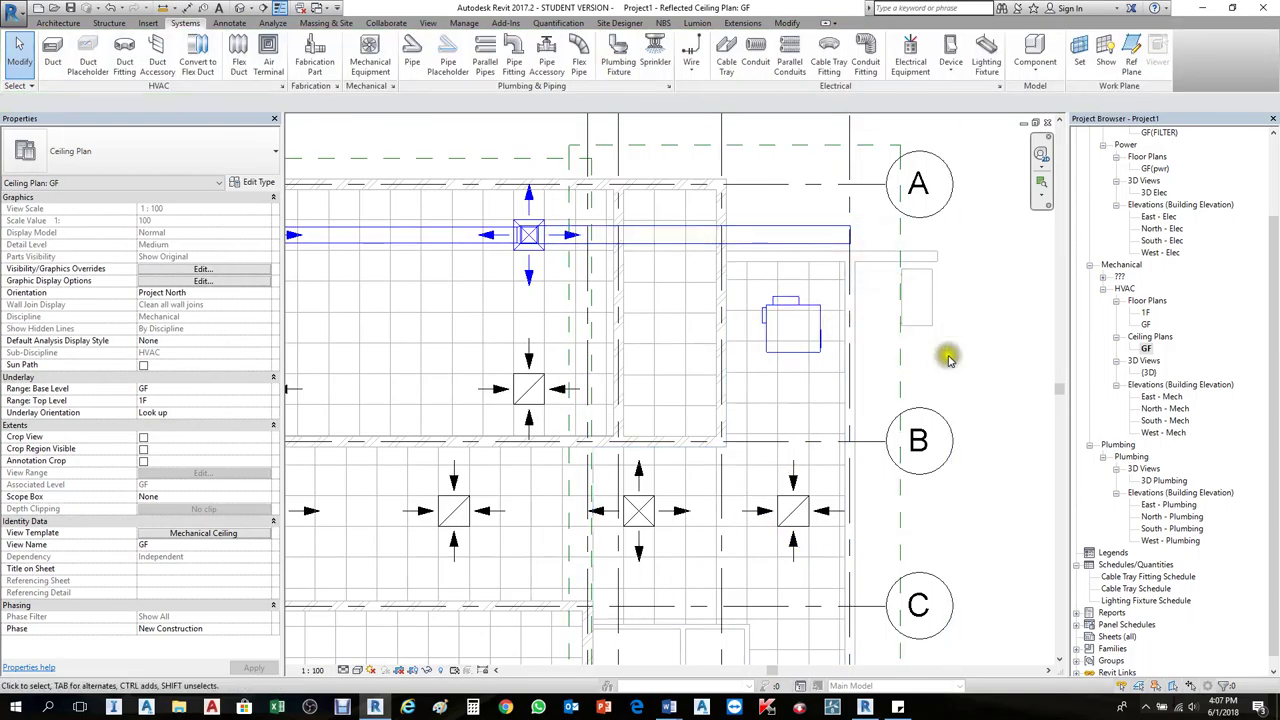
{"action": "scroll", "coordinate": [950, 365], "scroll_direction": "down", "scroll_amount": 3}
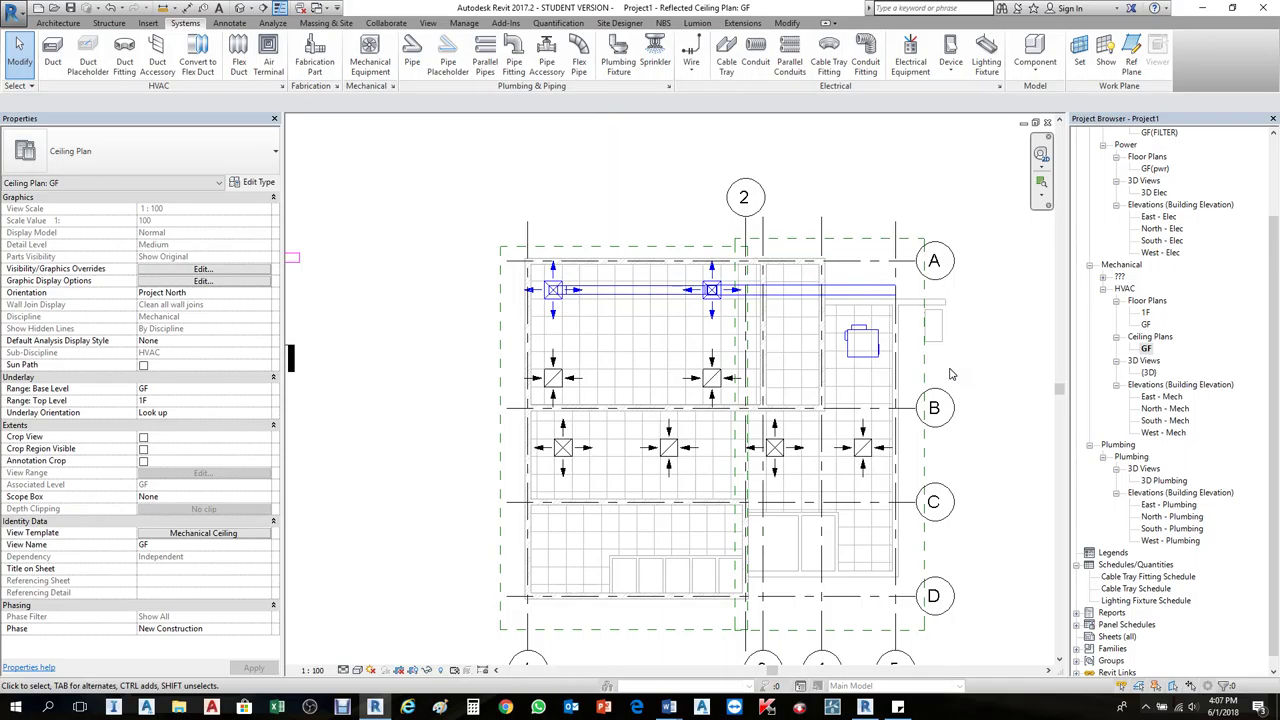
Step: Draw a 300 mm round duct from the VAV unit's connector, bending left then down to the diffuser
{"action": "scroll", "coordinate": [861, 398], "scroll_direction": "up", "scroll_amount": 2}
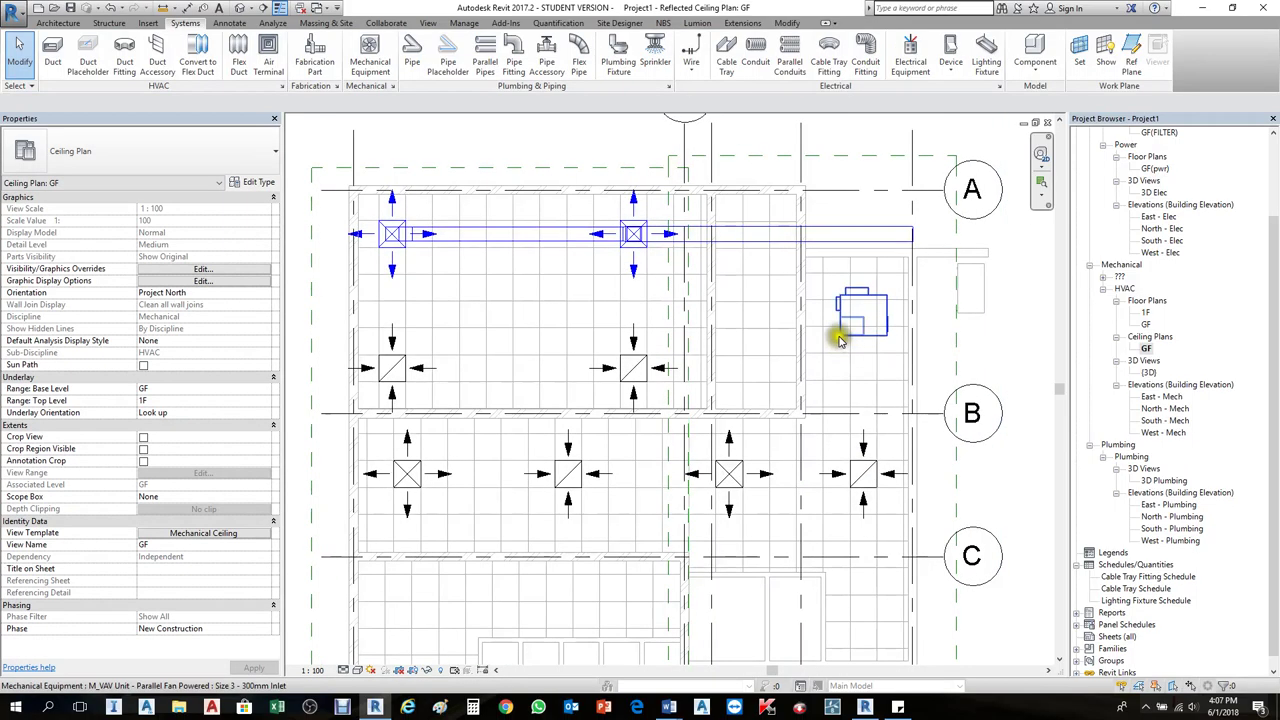
{"action": "left_click", "coordinate": [839, 330]}
{"action": "scroll", "coordinate": [831, 307], "scroll_direction": "up", "scroll_amount": 2}
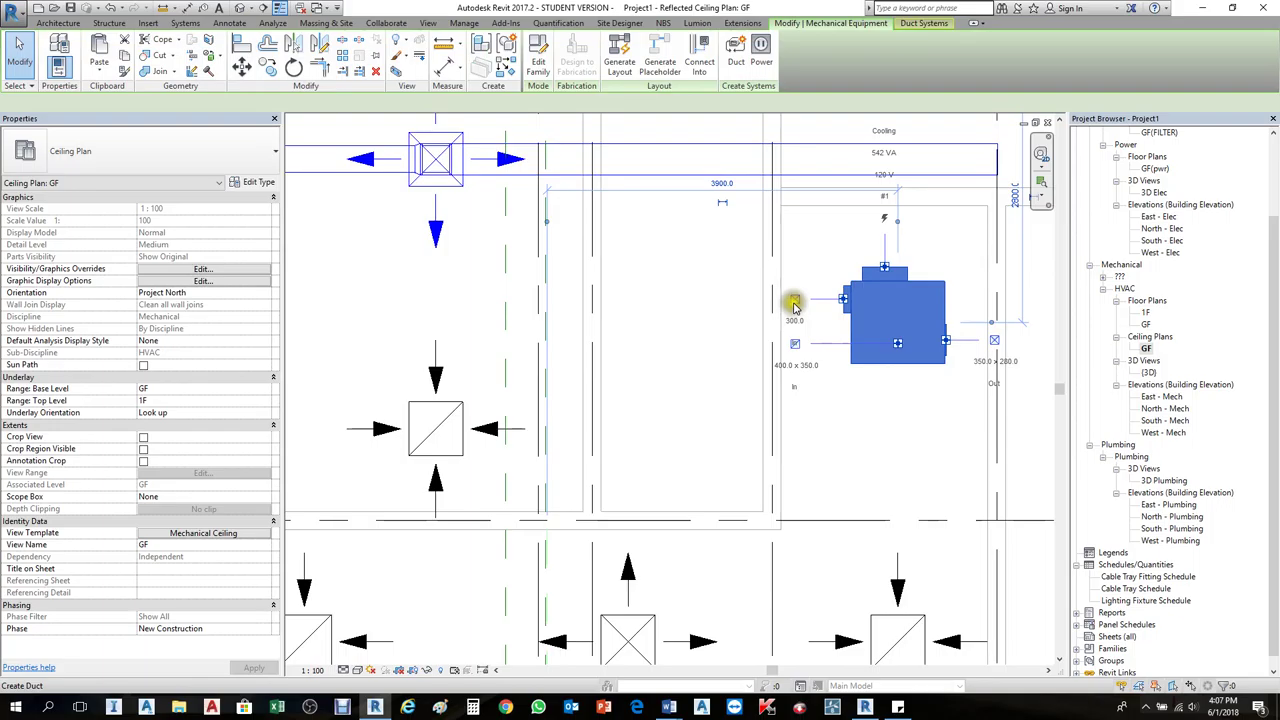
{"action": "left_click", "coordinate": [795, 308]}
{"action": "scroll", "coordinate": [851, 300], "scroll_direction": "up", "scroll_amount": 1}
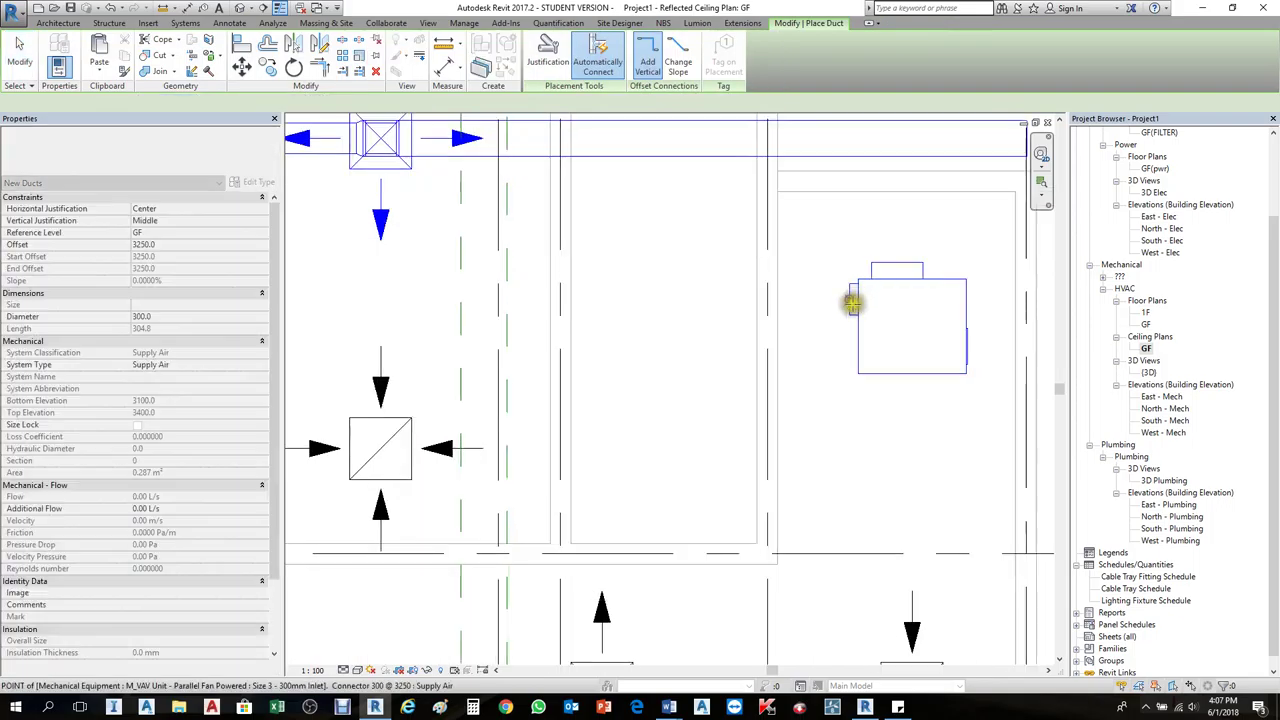
{"action": "key", "text": "Escape"}
{"action": "key", "text": "Escape"}
{"action": "left_click", "coordinate": [923, 306]}
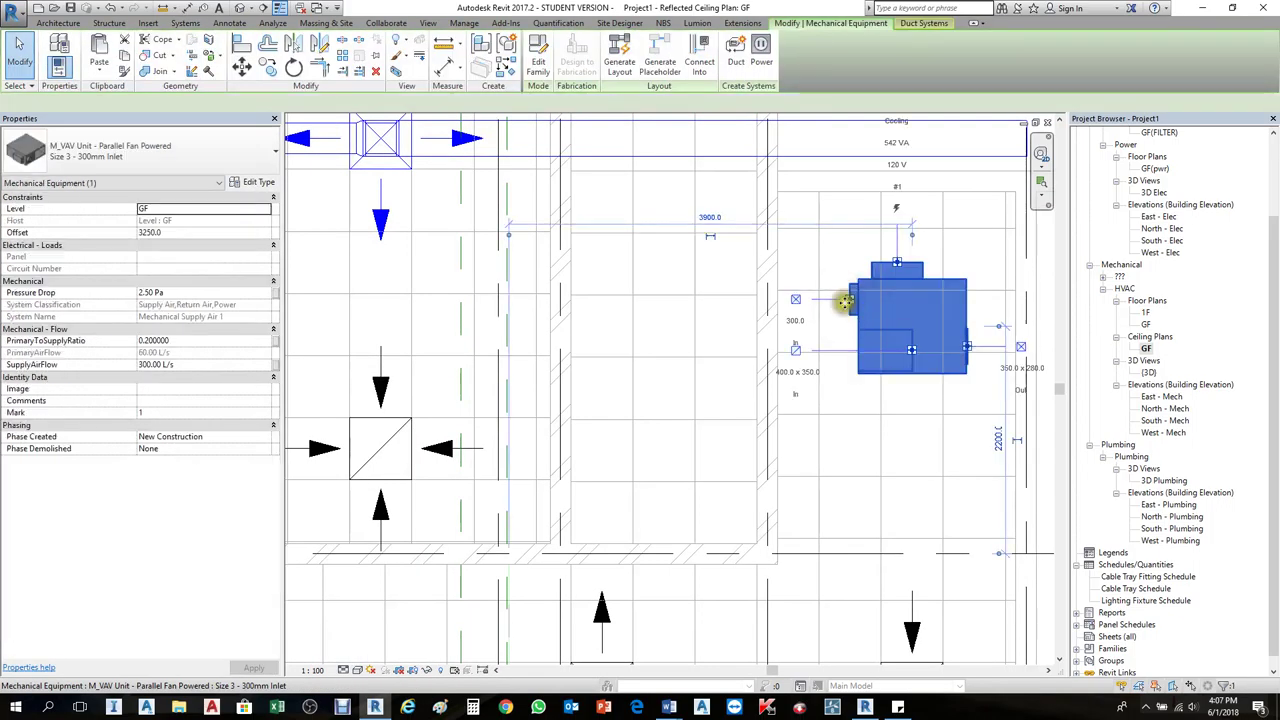
{"action": "left_click", "coordinate": [796, 302]}
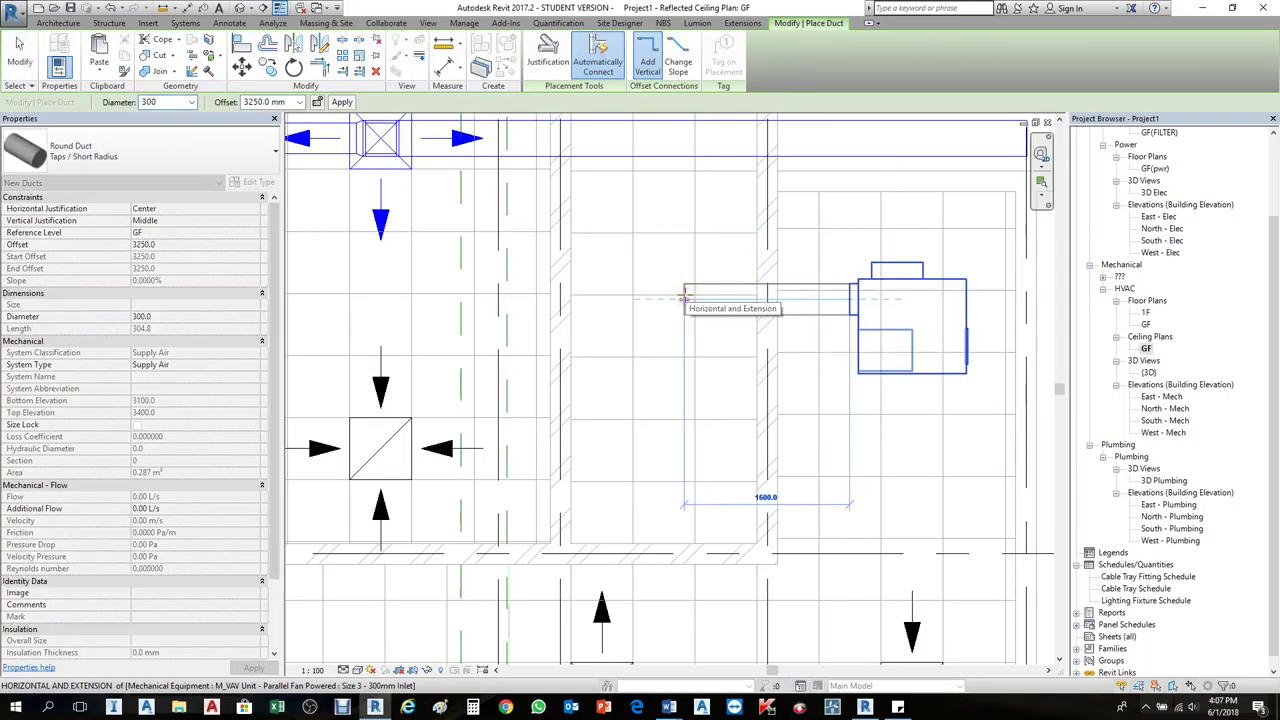
{"action": "middle_click_drag", "start_coordinate": [684, 296], "coordinate": [857, 297]}
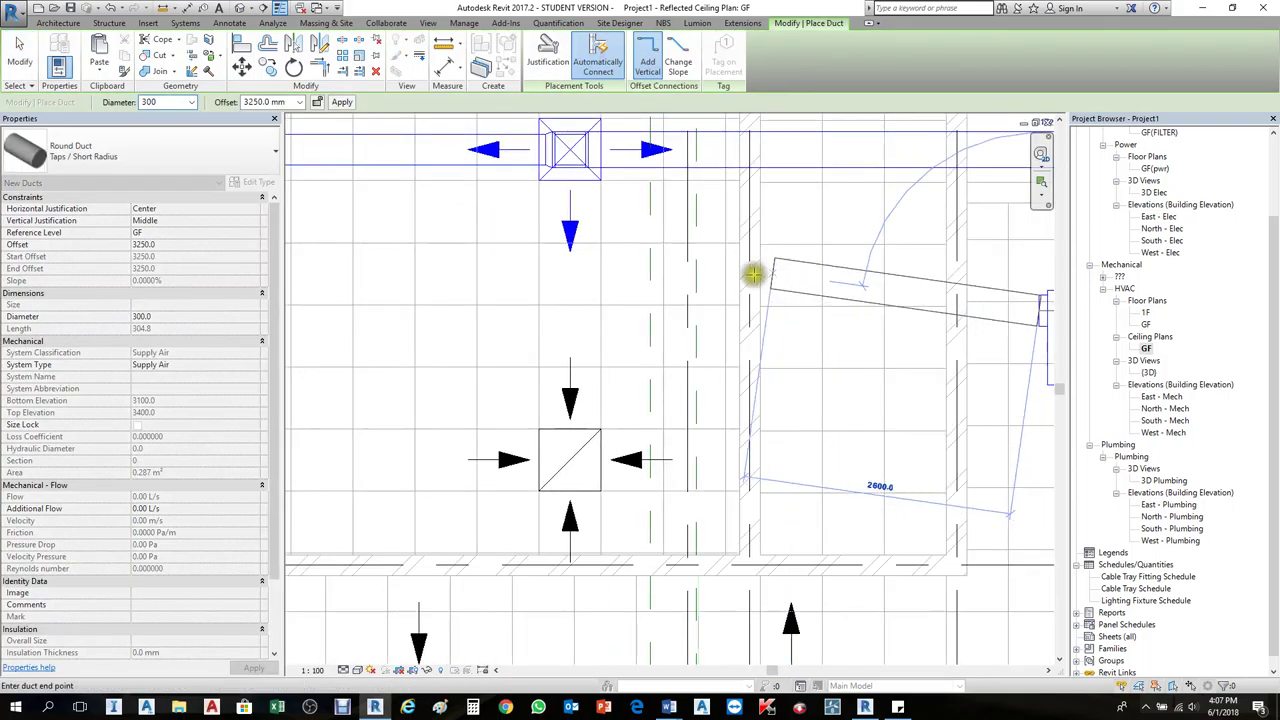
{"action": "scroll", "coordinate": [690, 290], "scroll_direction": "down", "scroll_amount": 2}
{"action": "scroll", "coordinate": [691, 290], "scroll_direction": "down", "scroll_amount": 1}
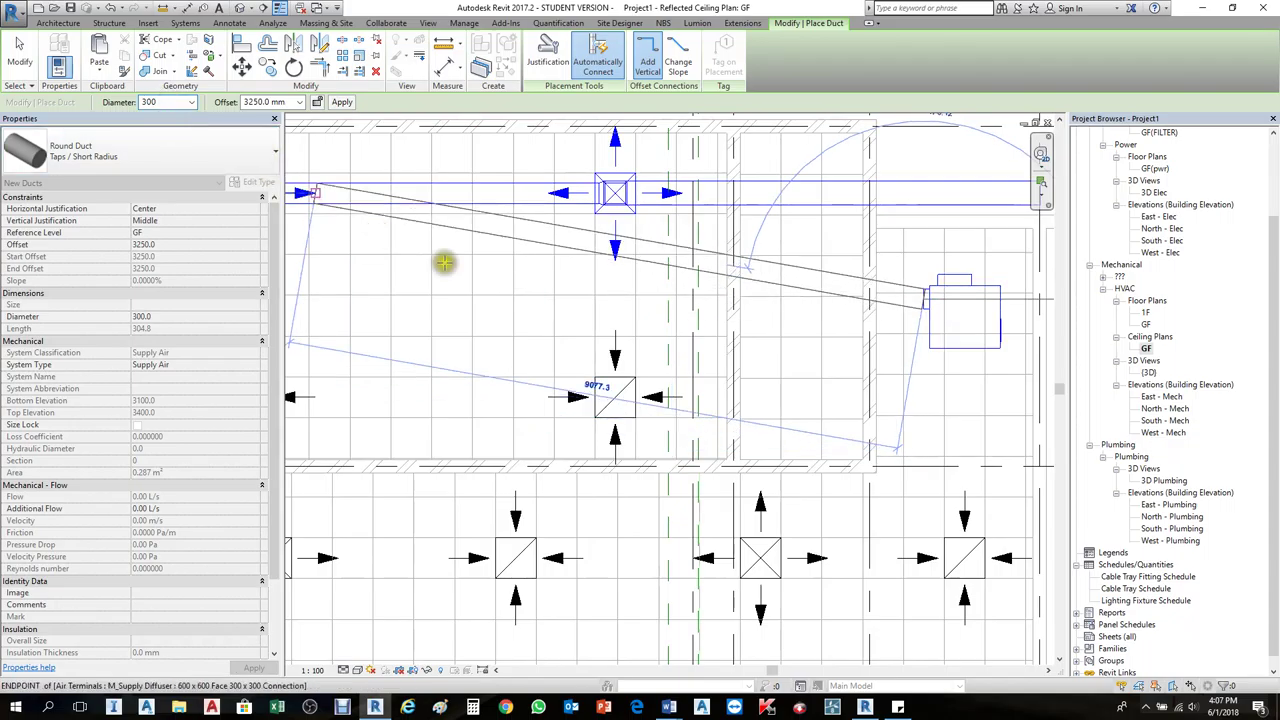
{"action": "scroll", "coordinate": [769, 285], "scroll_direction": "down", "scroll_amount": 1}
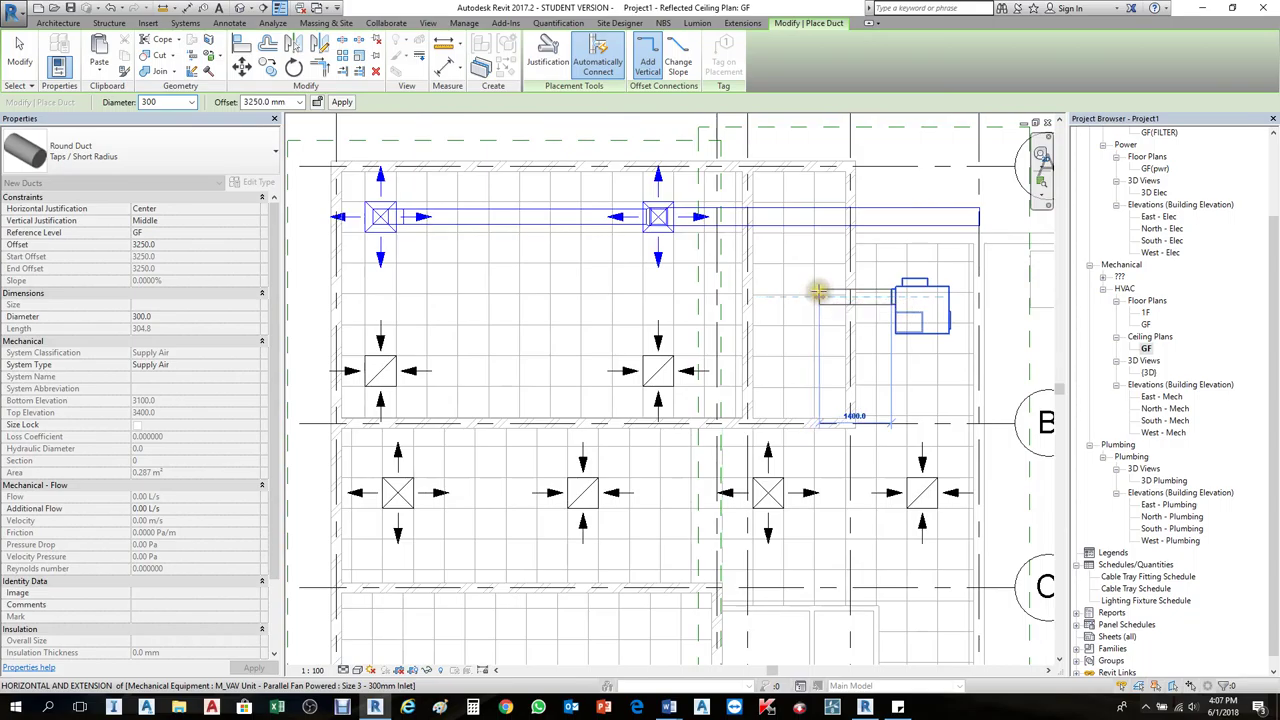
{"action": "left_click", "coordinate": [819, 294]}
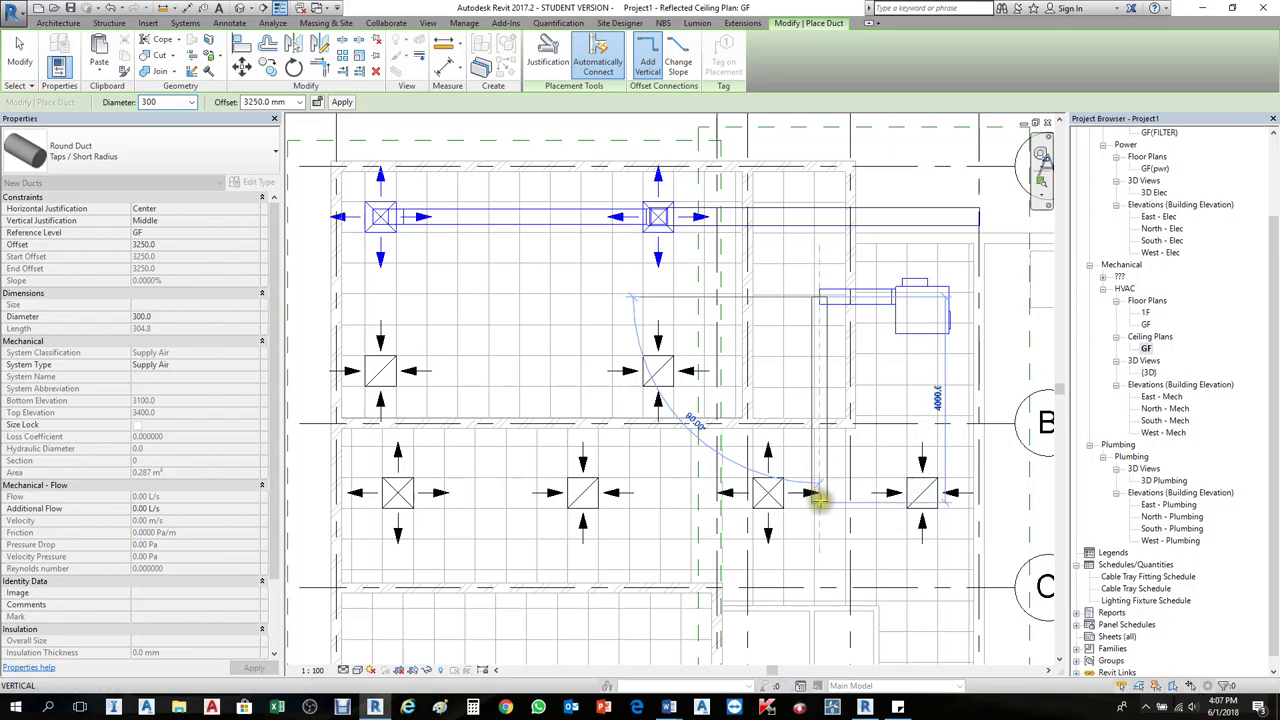
{"action": "left_click", "coordinate": [820, 503]}
{"action": "key", "text": "Escape"}
{"action": "key", "text": "Escape"}
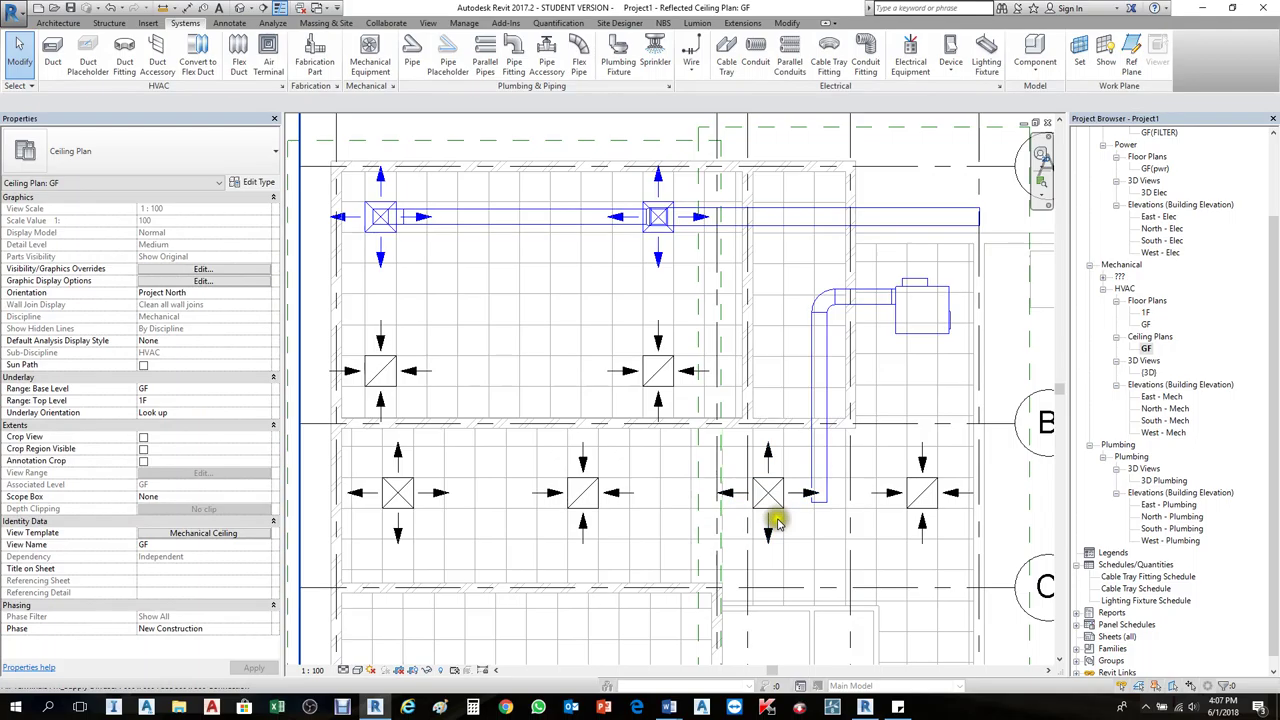
Step: Convert the round elbow beside the VAV unit into a tee
{"action": "scroll", "coordinate": [827, 307], "scroll_direction": "up", "scroll_amount": 2}
{"action": "left_click", "coordinate": [824, 297]}
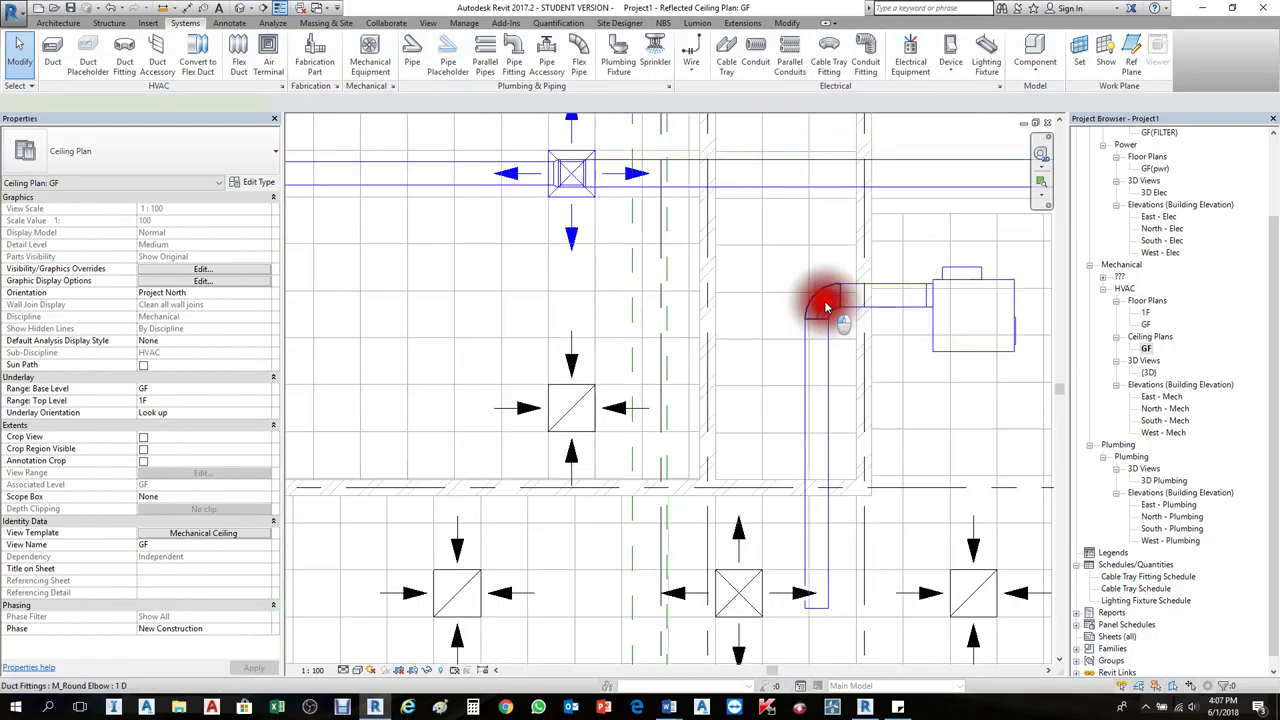
{"action": "scroll", "coordinate": [818, 273], "scroll_direction": "up", "scroll_amount": 2}
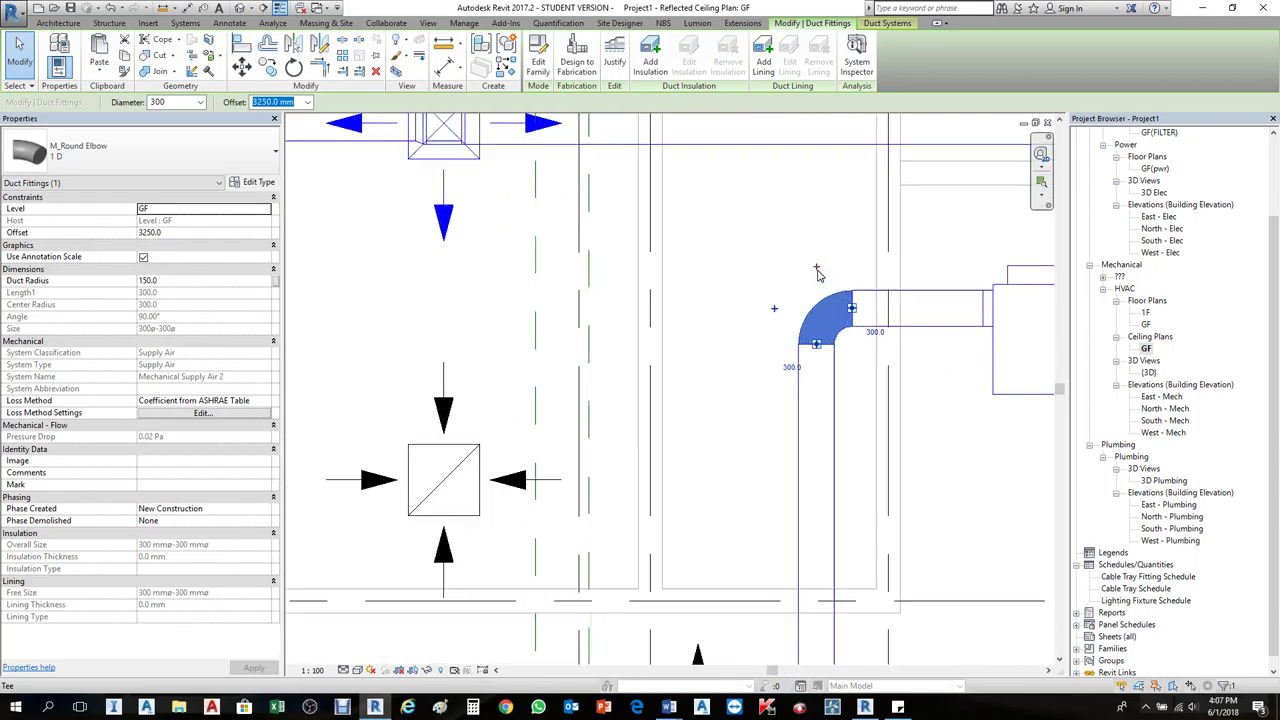
{"action": "left_click", "coordinate": [816, 270]}
{"action": "left_click", "coordinate": [903, 266]}
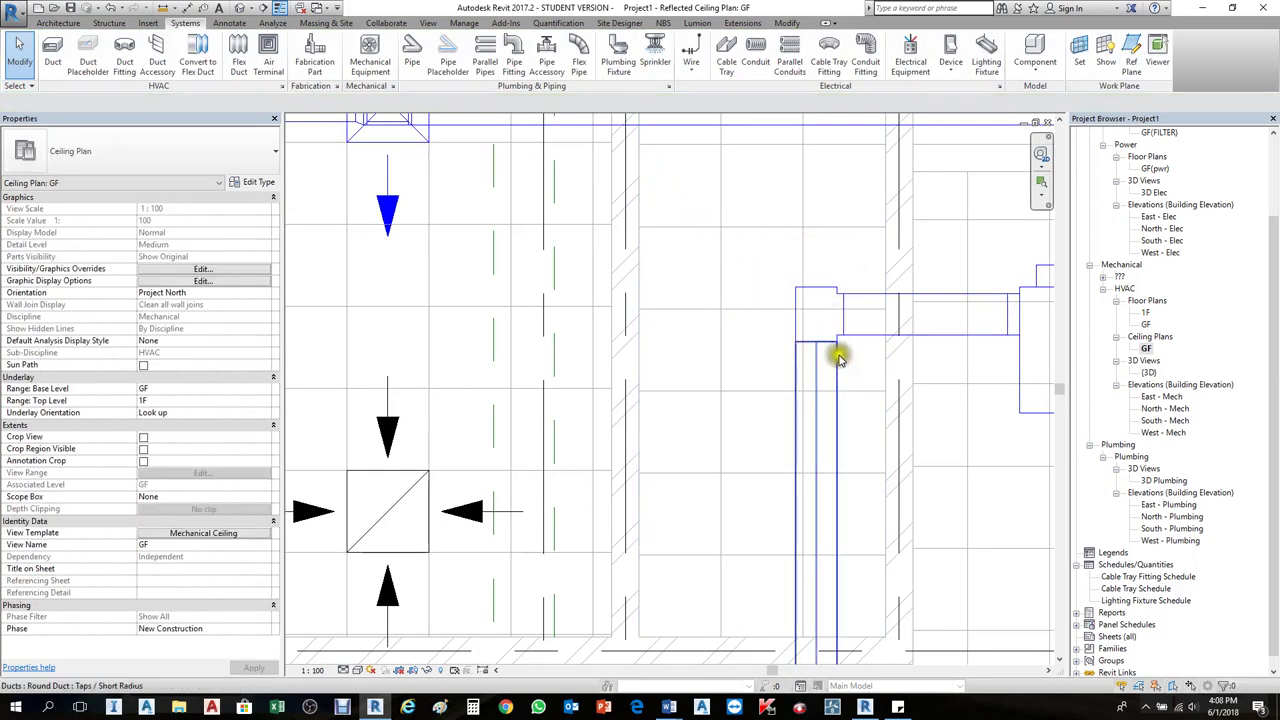
{"action": "scroll", "coordinate": [829, 325], "scroll_direction": "down", "scroll_amount": 2}
Step: Draw a round duct upward from the tee's open end
{"action": "left_click", "coordinate": [826, 330]}
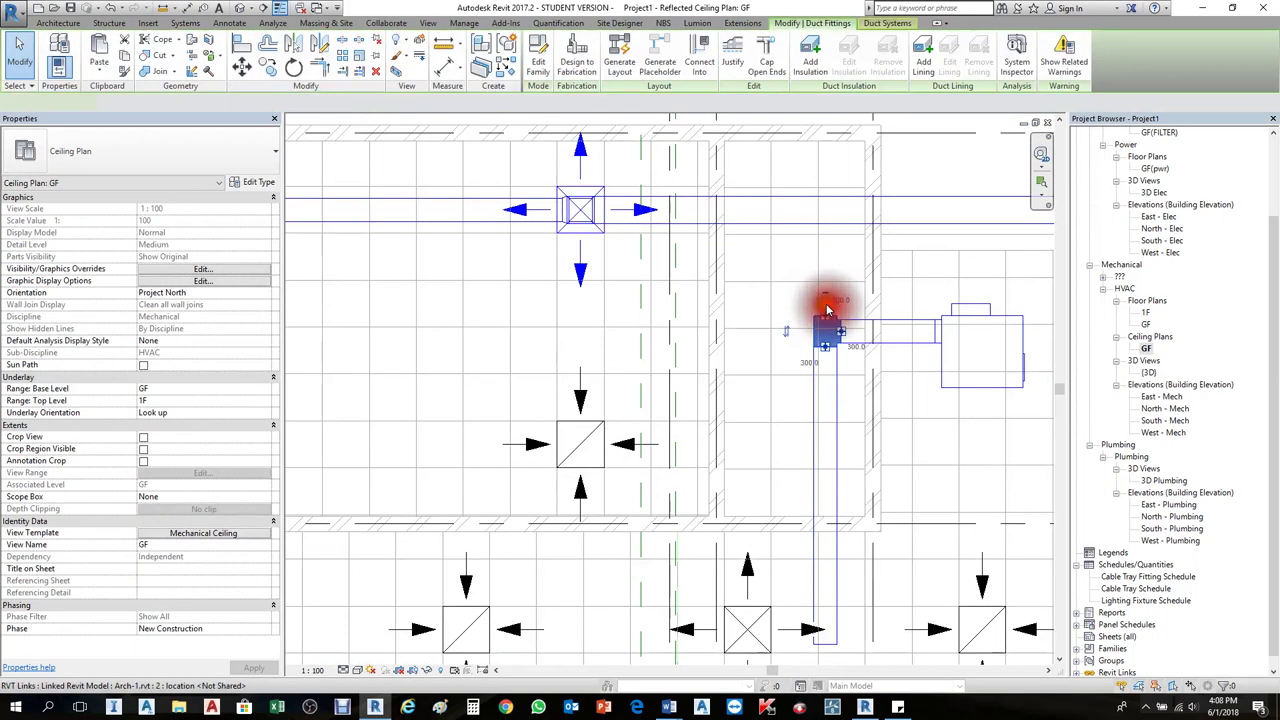
{"action": "right_click", "coordinate": [826, 321]}
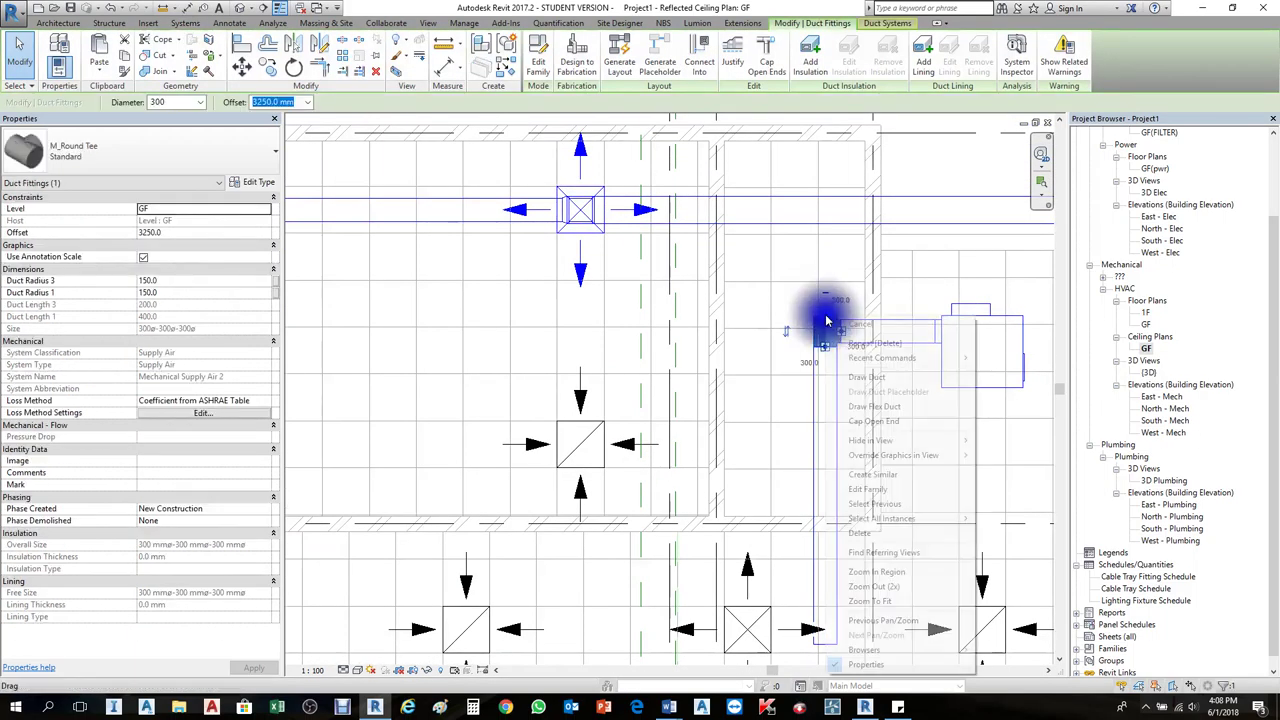
{"action": "left_click", "coordinate": [866, 377]}
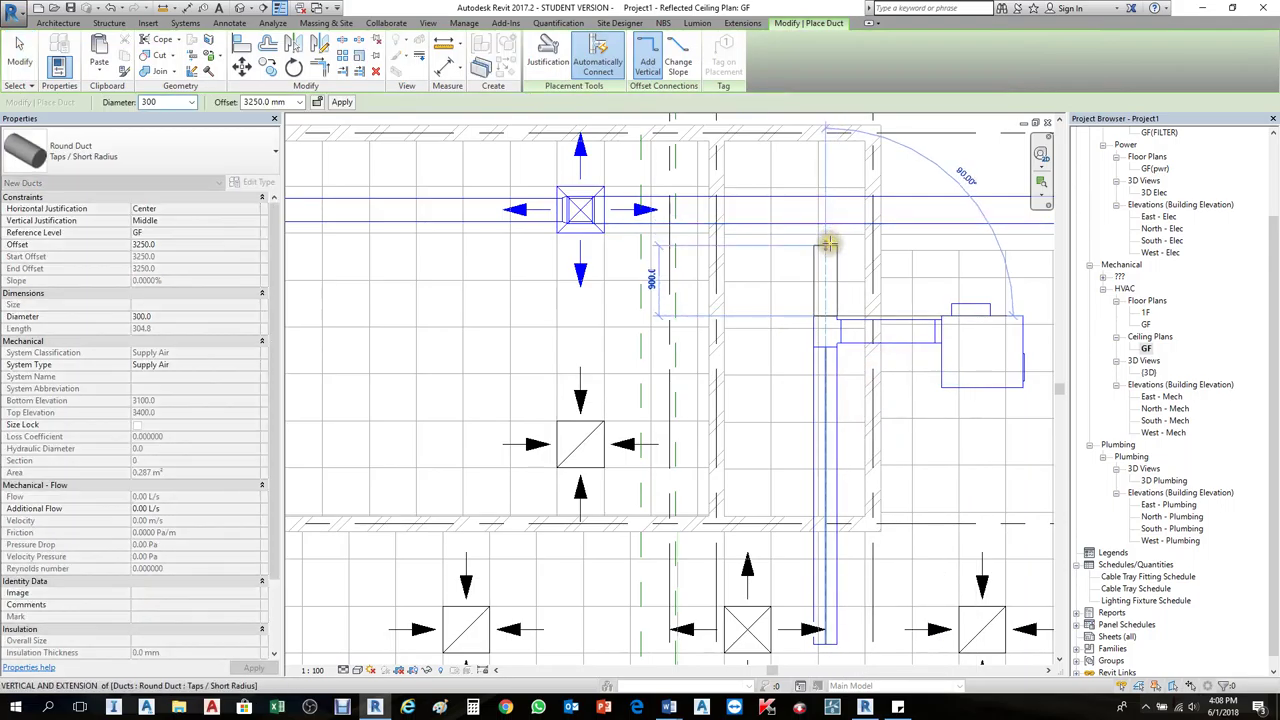
{"action": "key", "text": "Escape"}
{"action": "scroll", "coordinate": [863, 277], "scroll_direction": "down", "scroll_amount": 3}
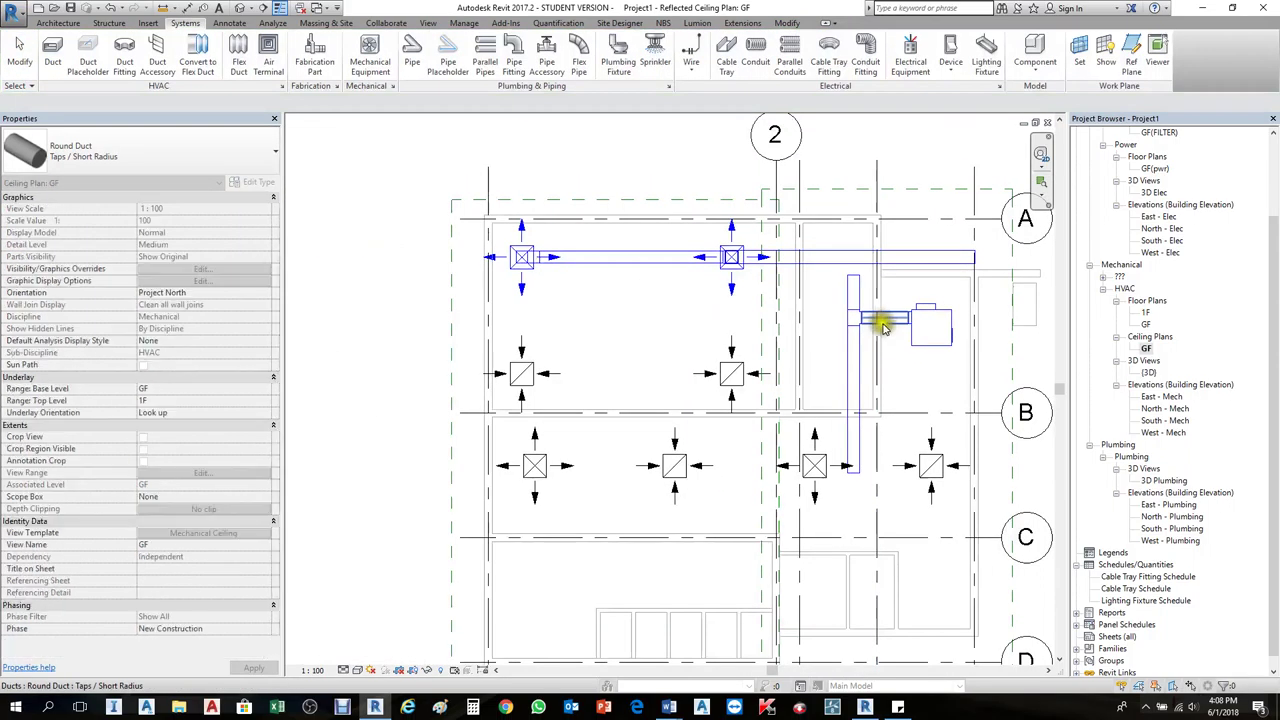
{"action": "key", "text": "Escape"}
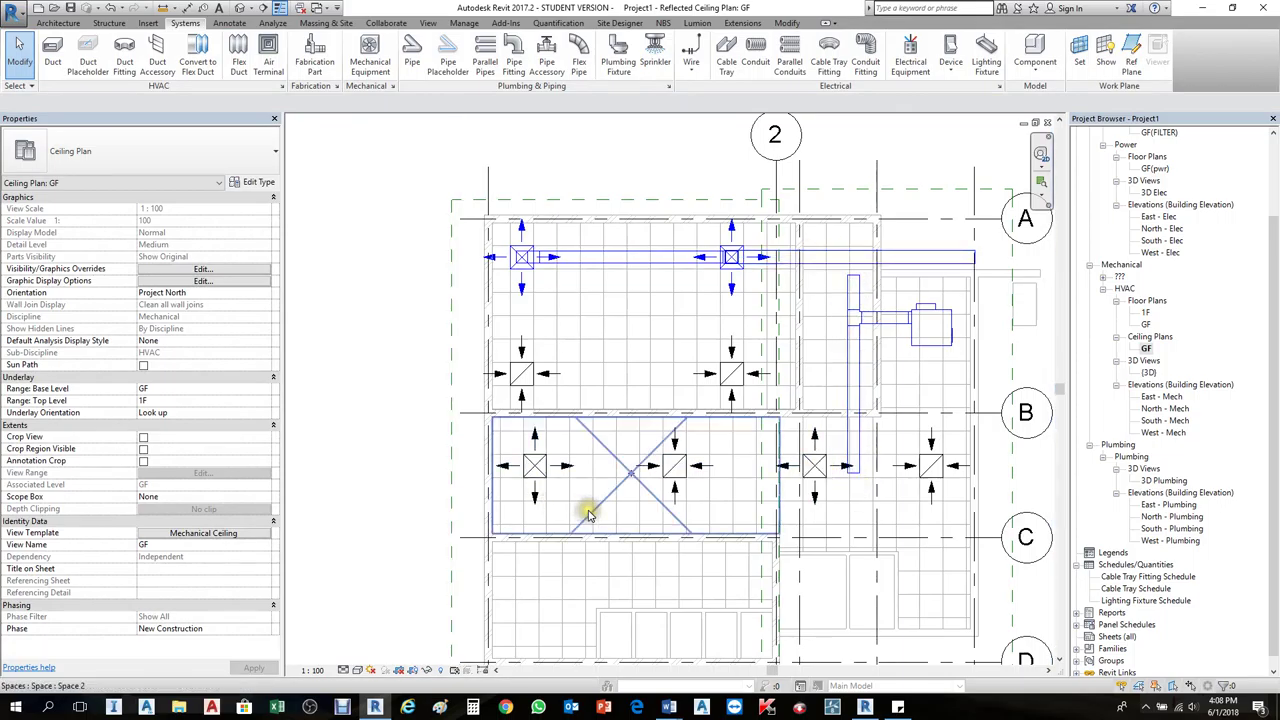
Step: Trim/extend the vertical round duct to the main supply duct, forming an elbow
{"action": "left_click", "coordinate": [848, 287]}
{"action": "left_click_drag", "start_coordinate": [833, 280], "coordinate": [840, 350]}
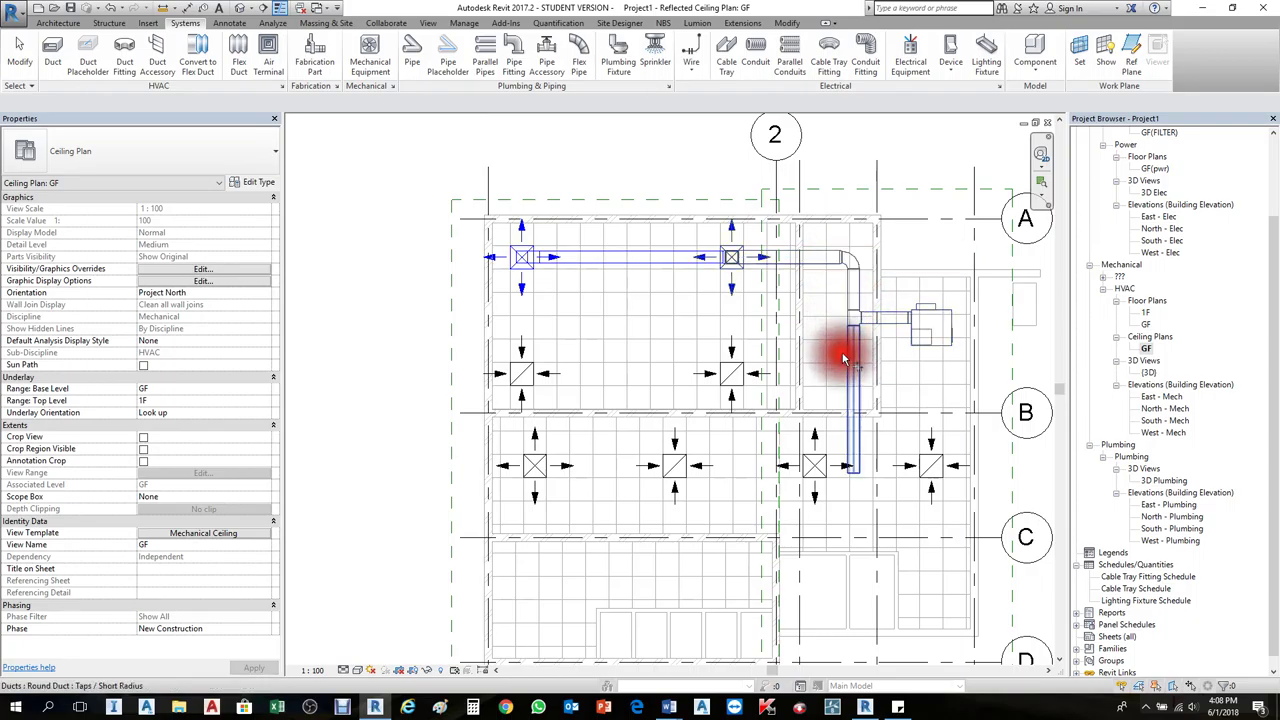
{"action": "scroll", "coordinate": [869, 271], "scroll_direction": "up", "scroll_amount": 2}
{"action": "scroll", "coordinate": [869, 268], "scroll_direction": "up", "scroll_amount": 2}
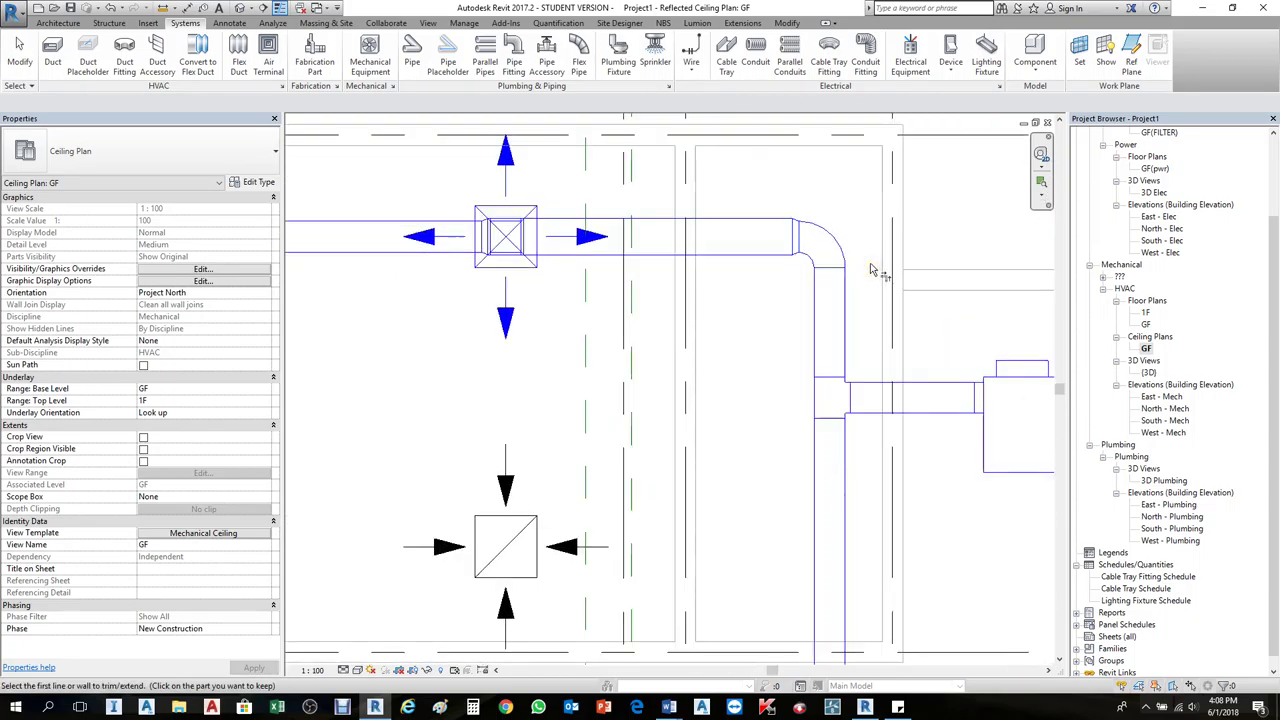
{"action": "key", "text": "Escape"}
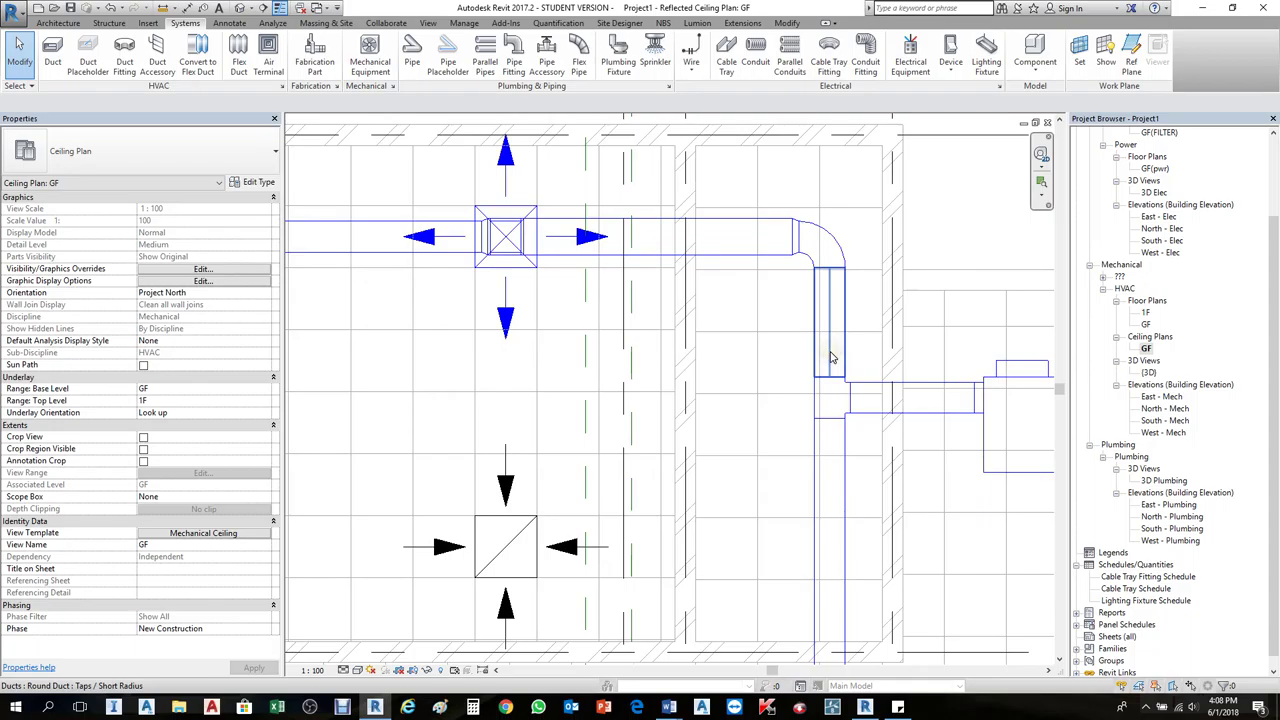
{"action": "scroll", "coordinate": [830, 357], "scroll_direction": "down", "scroll_amount": 4}
{"action": "scroll", "coordinate": [850, 255], "scroll_direction": "up", "scroll_amount": 1}
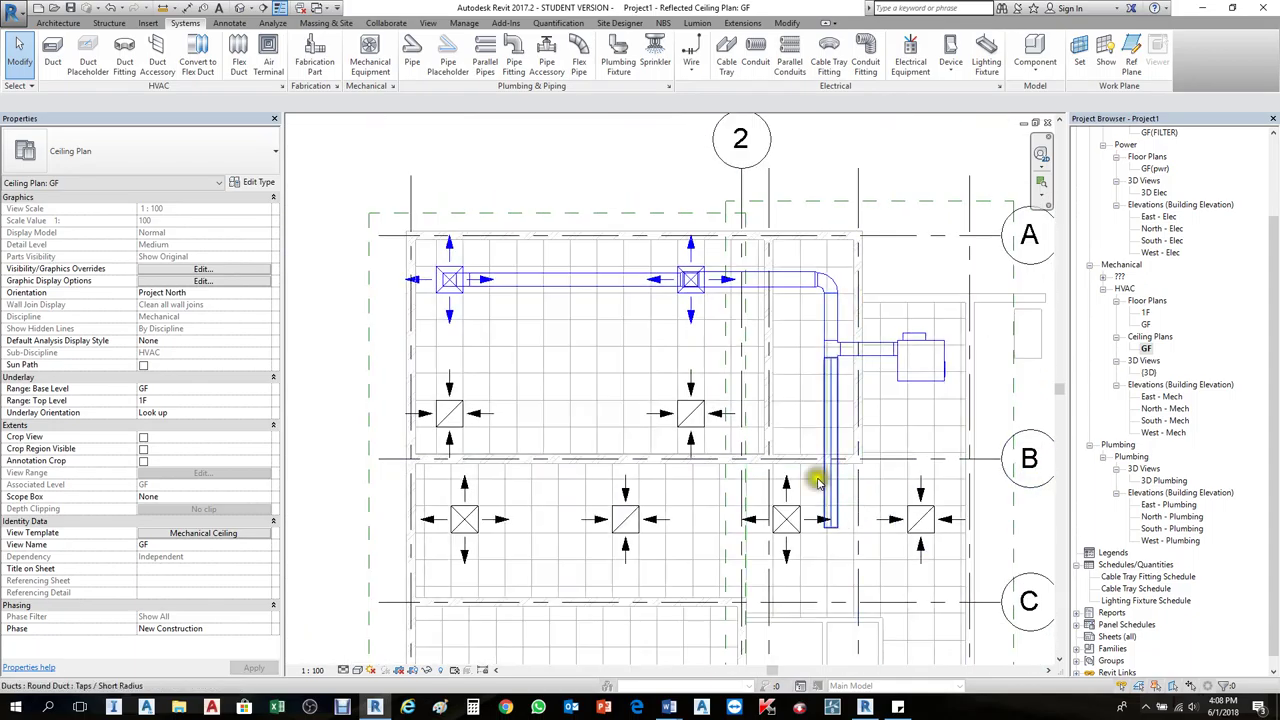
{"action": "scroll", "coordinate": [809, 257], "scroll_direction": "up", "scroll_amount": 2}
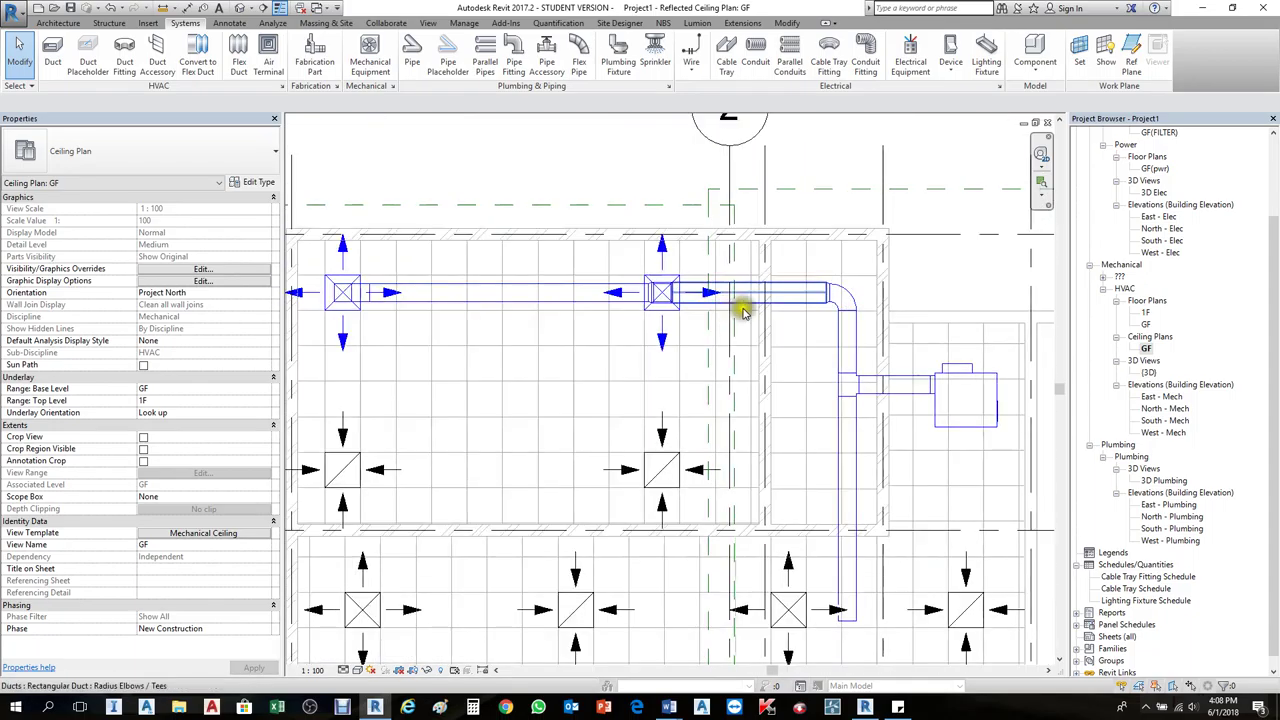
Step: Check the flow data of the rectangular duct, the round duct and the connected branch
{"action": "left_click", "coordinate": [766, 300]}
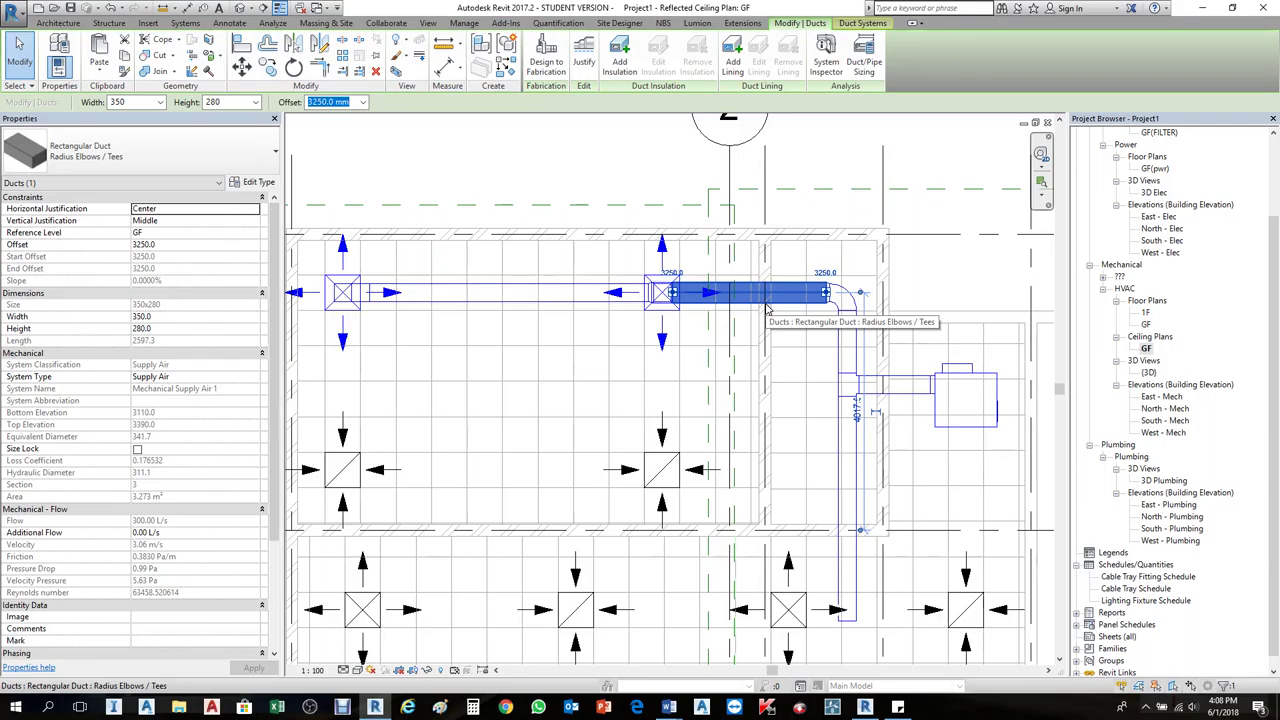
{"action": "key", "text": "Escape"}
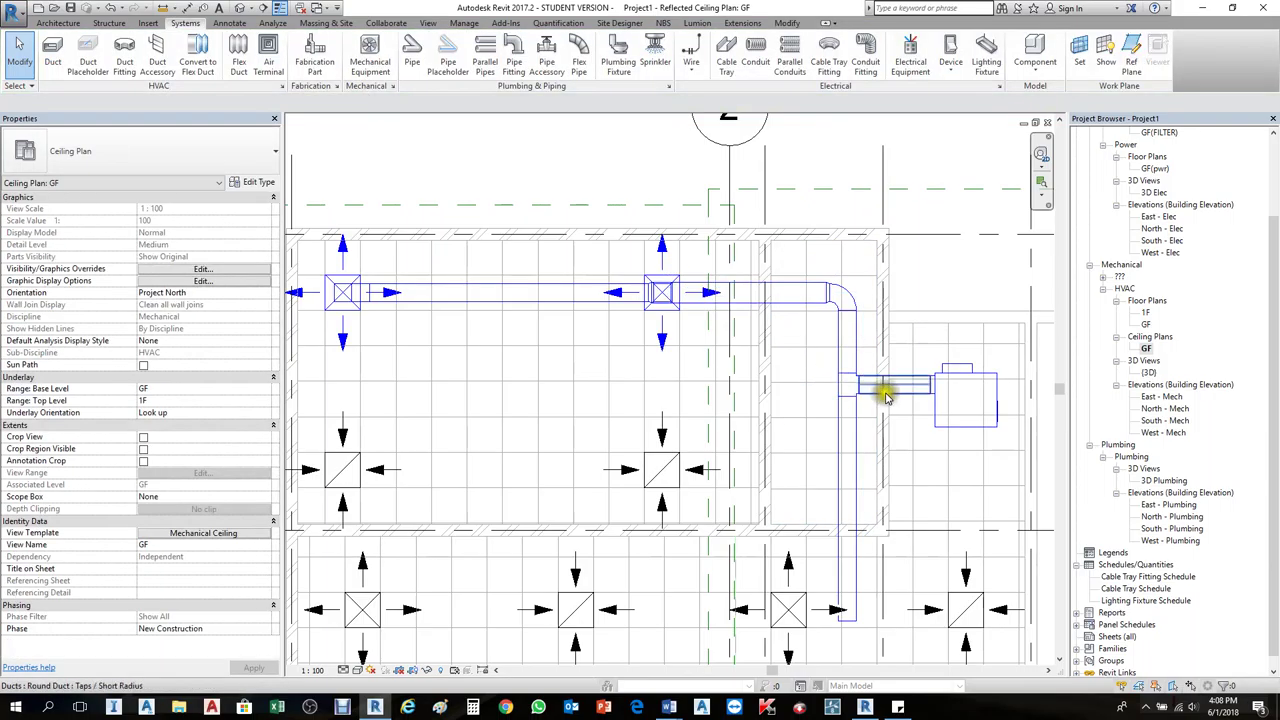
{"action": "left_click", "coordinate": [886, 390]}
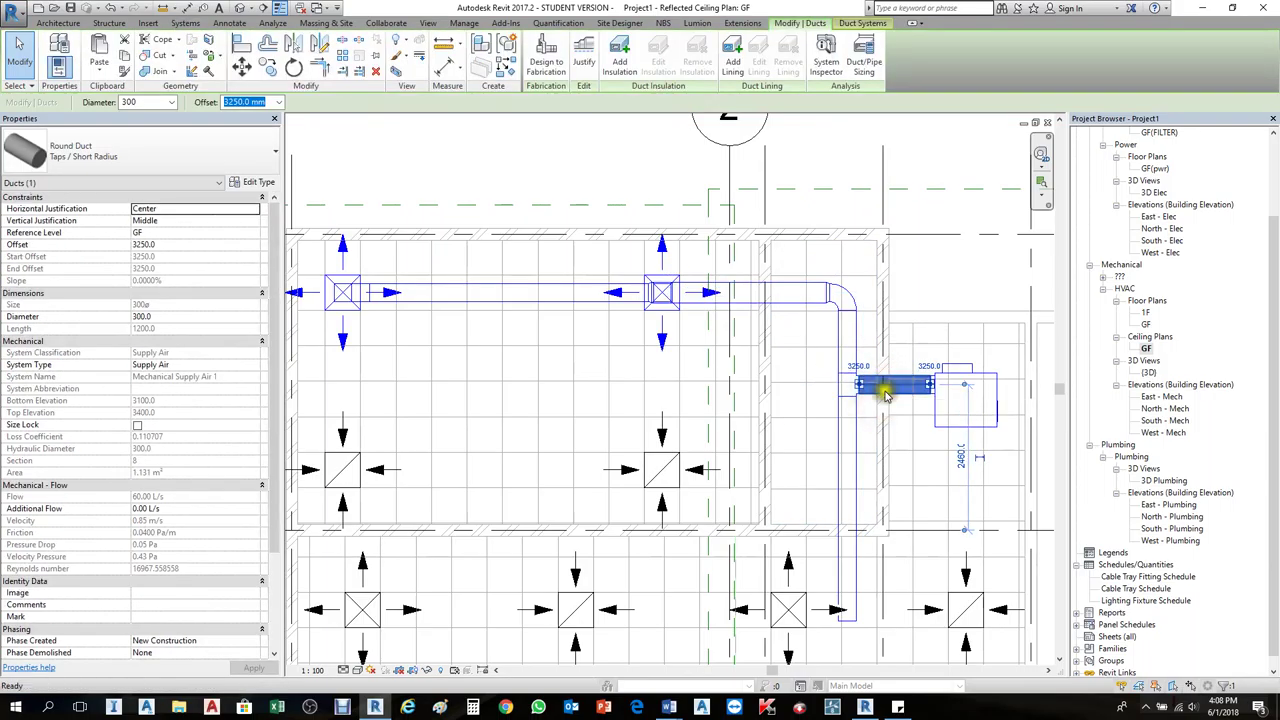
{"action": "key", "text": "Escape"}
{"action": "scroll", "coordinate": [893, 302], "scroll_direction": "down", "scroll_amount": 1}
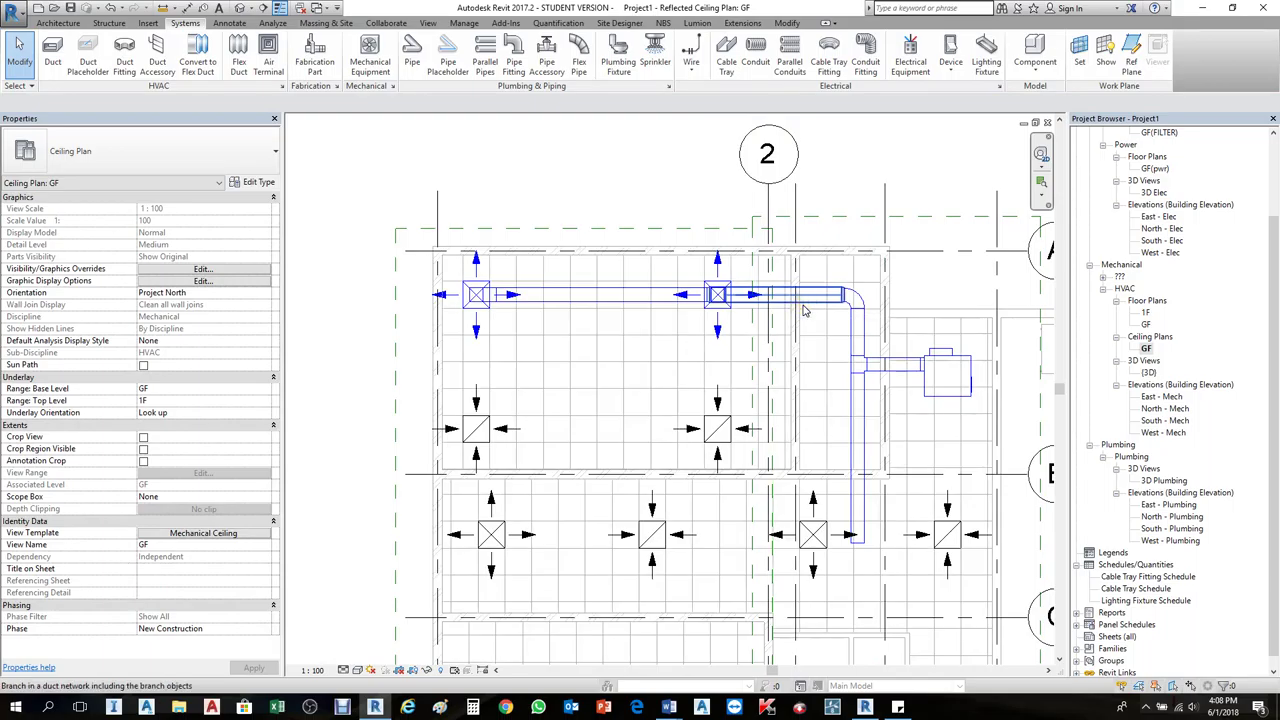
{"action": "key", "text": "Tab"}
{"action": "left_click", "coordinate": [805, 309]}
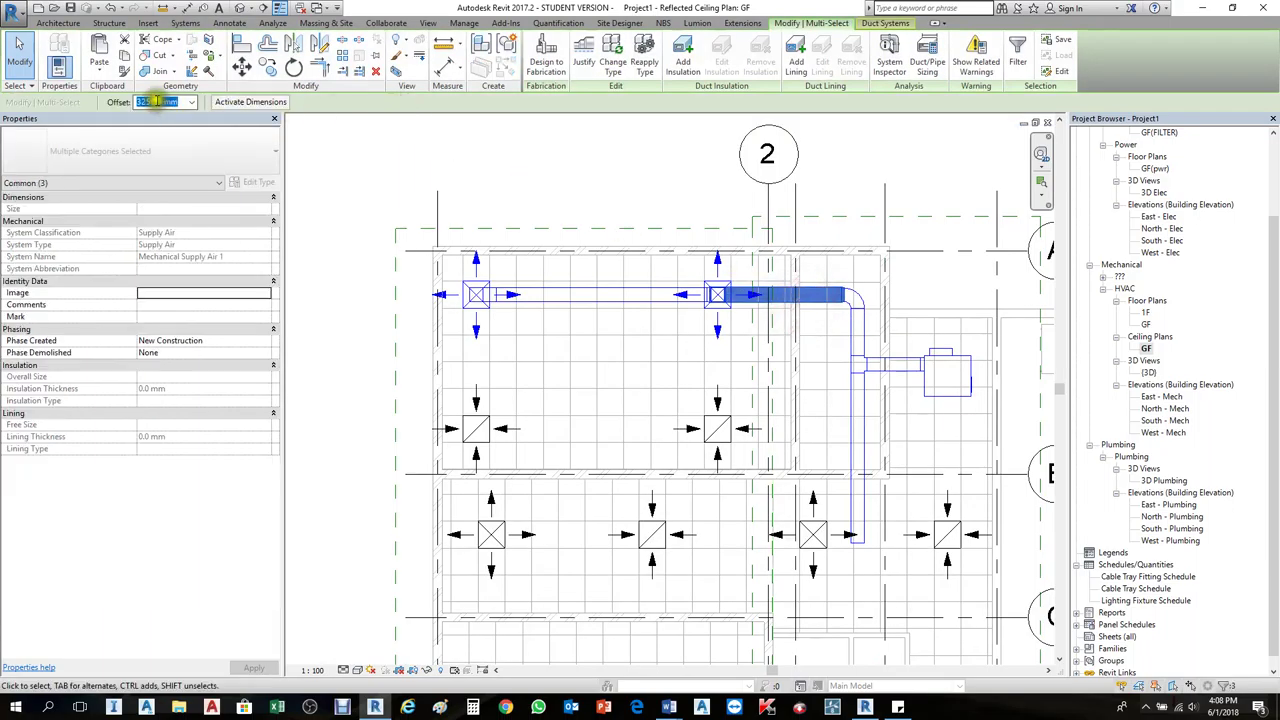
{"action": "key", "text": "Escape"}
{"action": "scroll", "coordinate": [812, 308], "scroll_direction": "up", "scroll_amount": 2}
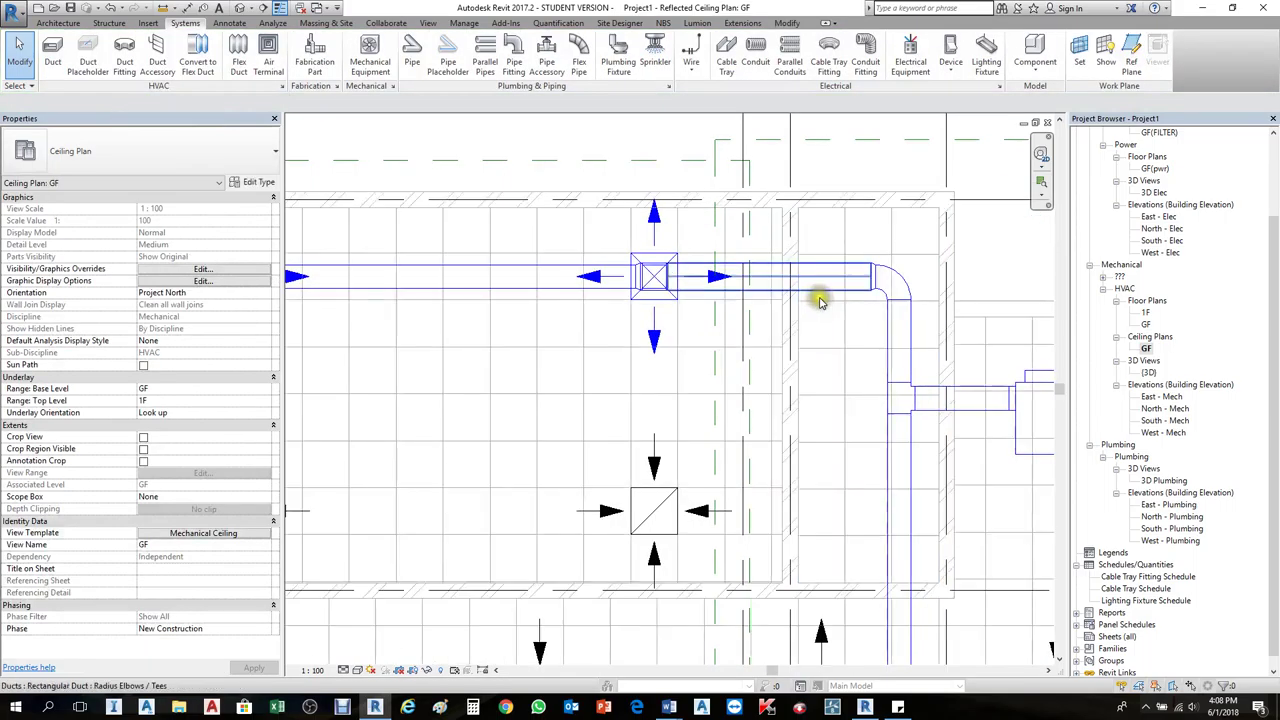
Step: Resize both horizontal rectangular supply duct runs to 300 × 300 mm
{"action": "left_click", "coordinate": [729, 292]}
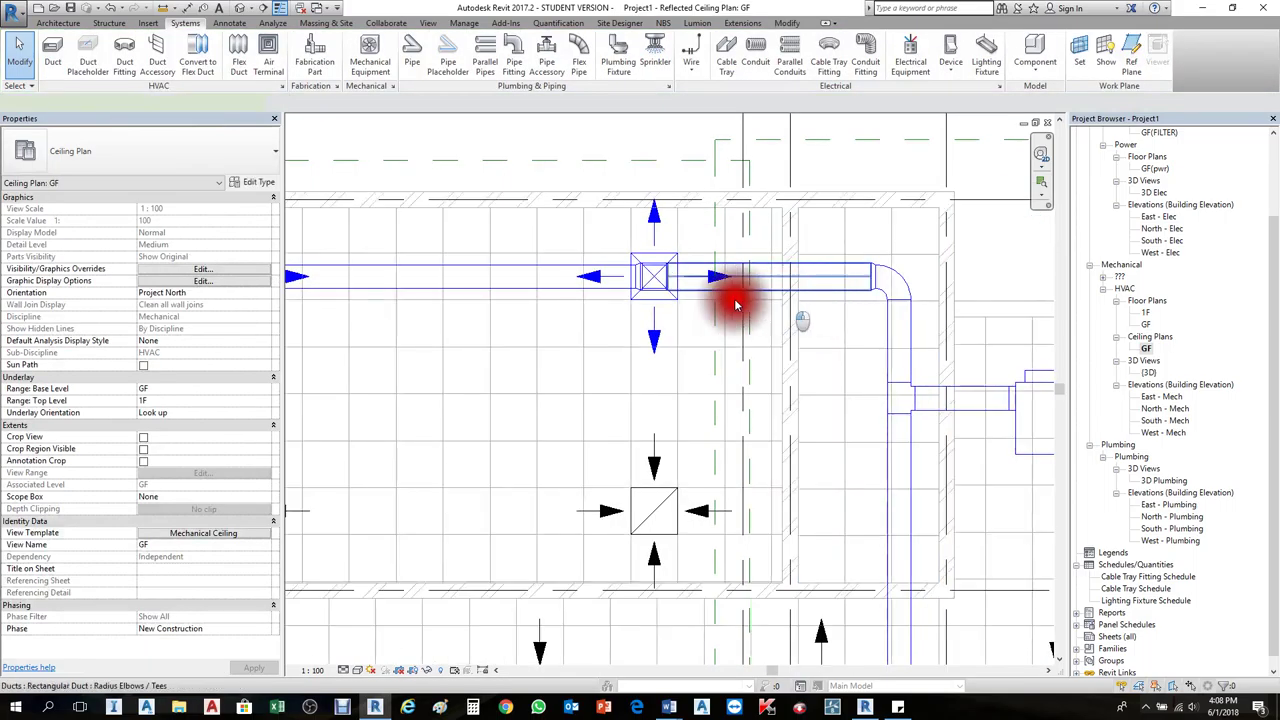
{"action": "left_click", "coordinate": [575, 295], "text": "ctrl"}
{"action": "scroll", "coordinate": [866, 306], "scroll_direction": "down", "scroll_amount": 3}
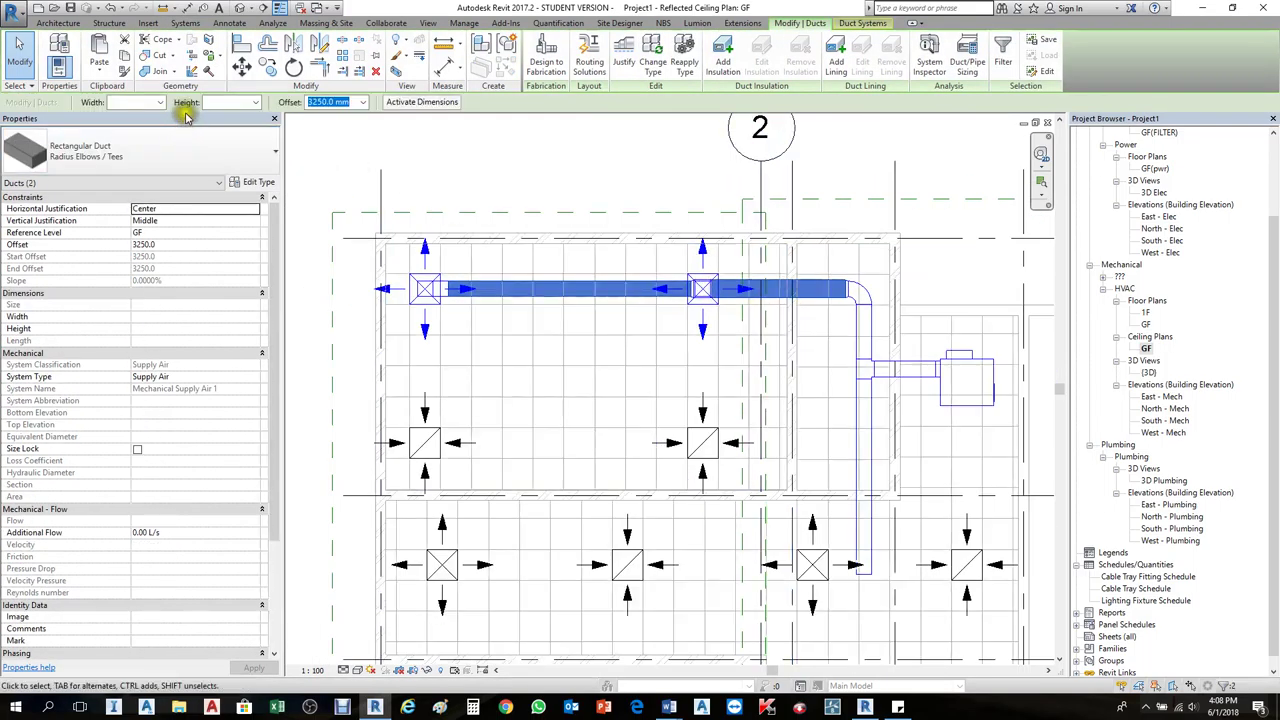
{"action": "left_click", "coordinate": [153, 100]}
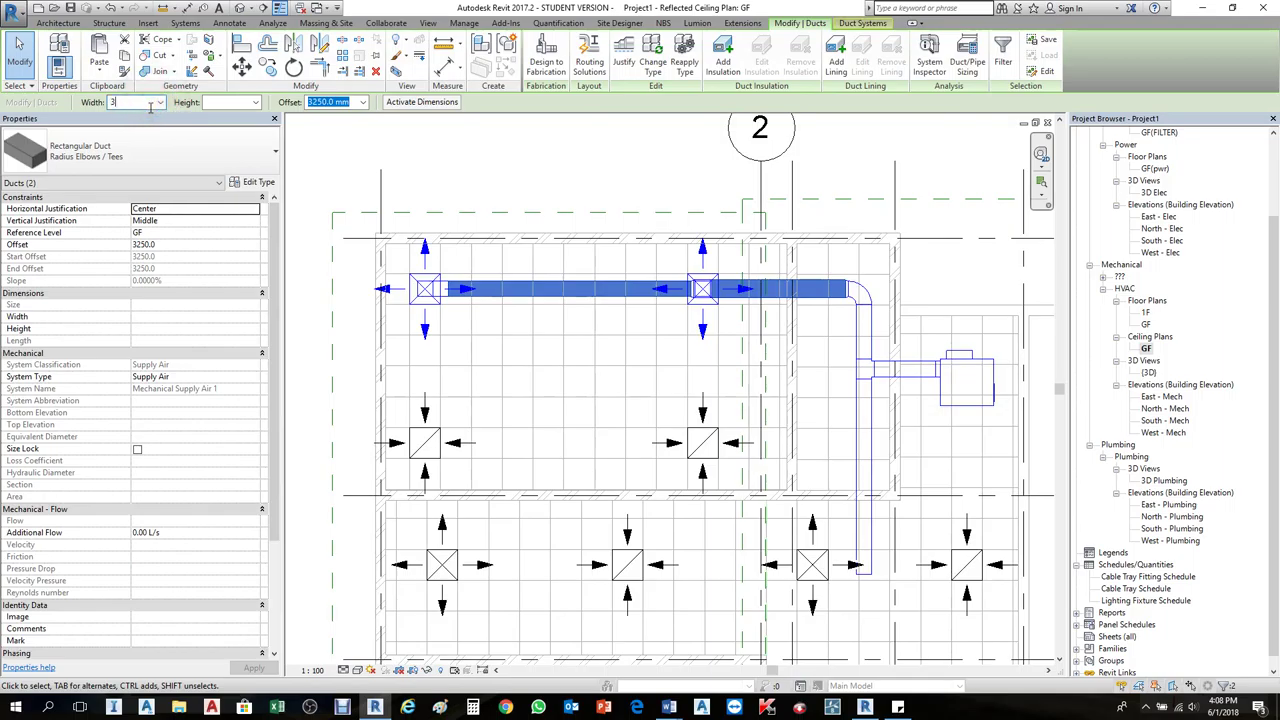
{"action": "left_click", "coordinate": [256, 104]}
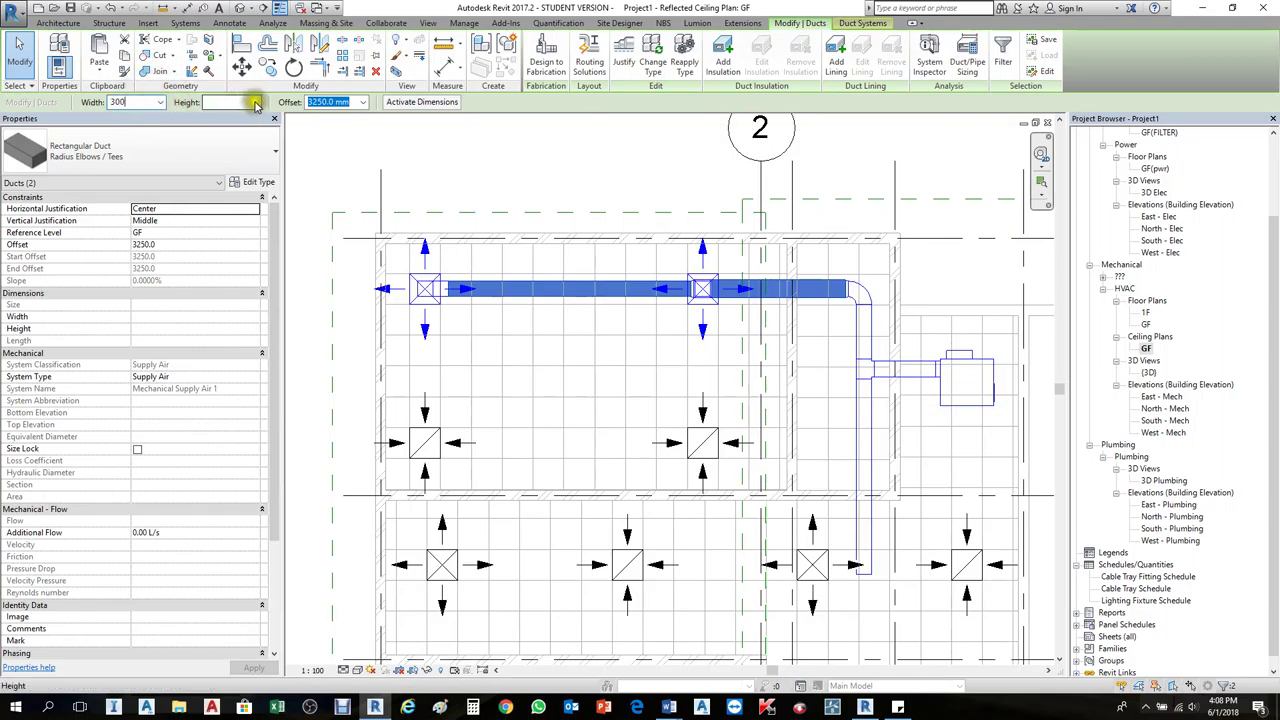
{"action": "left_click", "coordinate": [231, 104]}
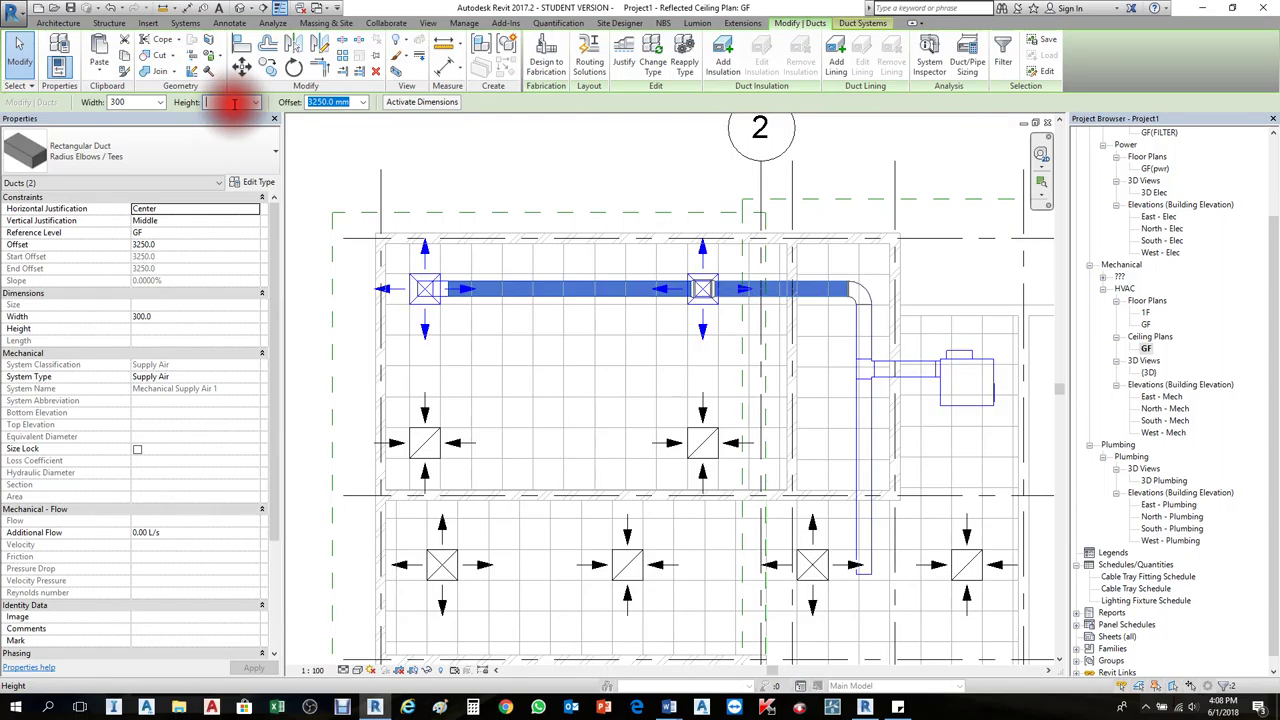
{"action": "left_click", "coordinate": [525, 152]}
{"action": "scroll", "coordinate": [876, 386], "scroll_direction": "up", "scroll_amount": 6}
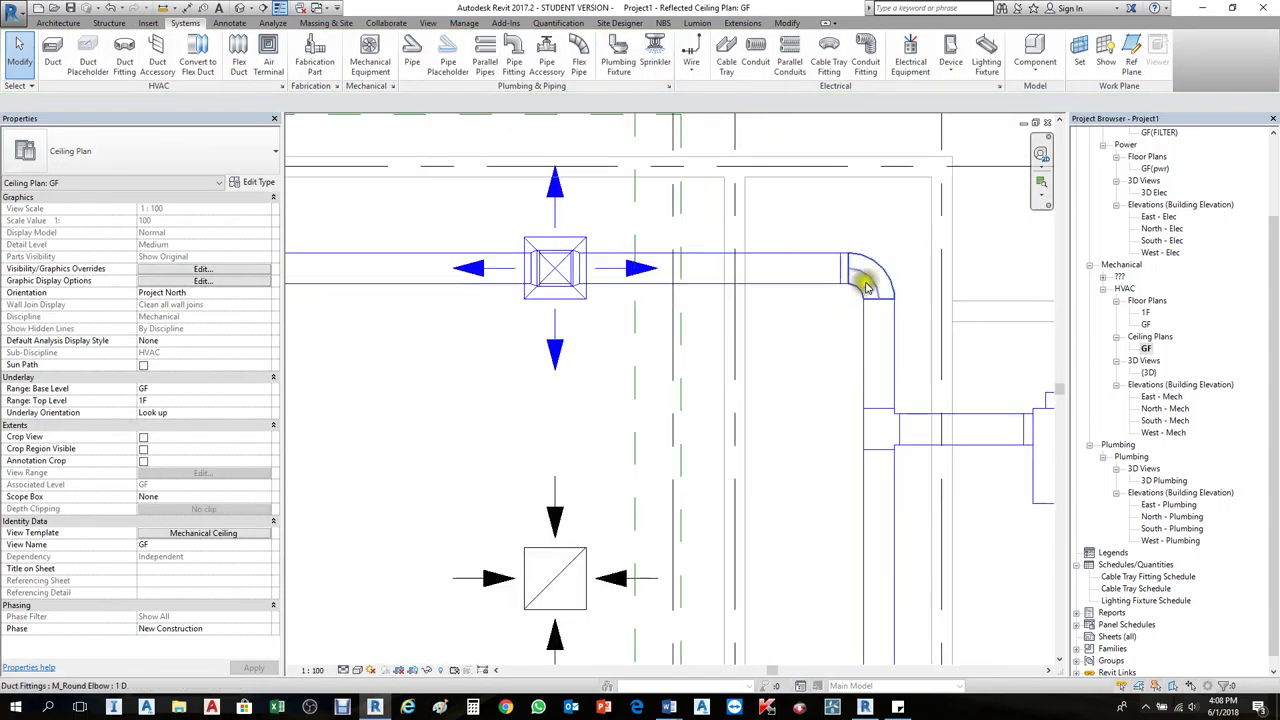
{"action": "scroll", "coordinate": [760, 203], "scroll_direction": "down", "scroll_amount": 5}
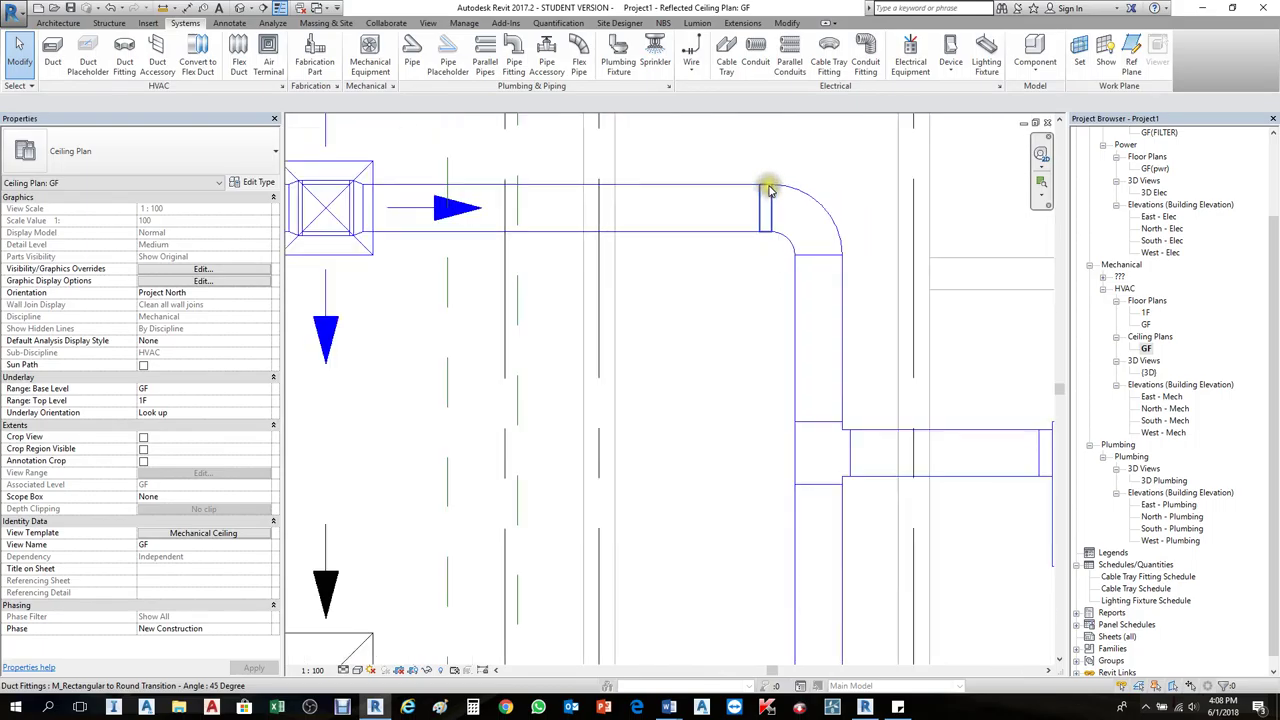
{"action": "scroll", "coordinate": [643, 240], "scroll_direction": "up", "scroll_amount": 3}
{"action": "scroll", "coordinate": [640, 232], "scroll_direction": "up", "scroll_amount": 2}
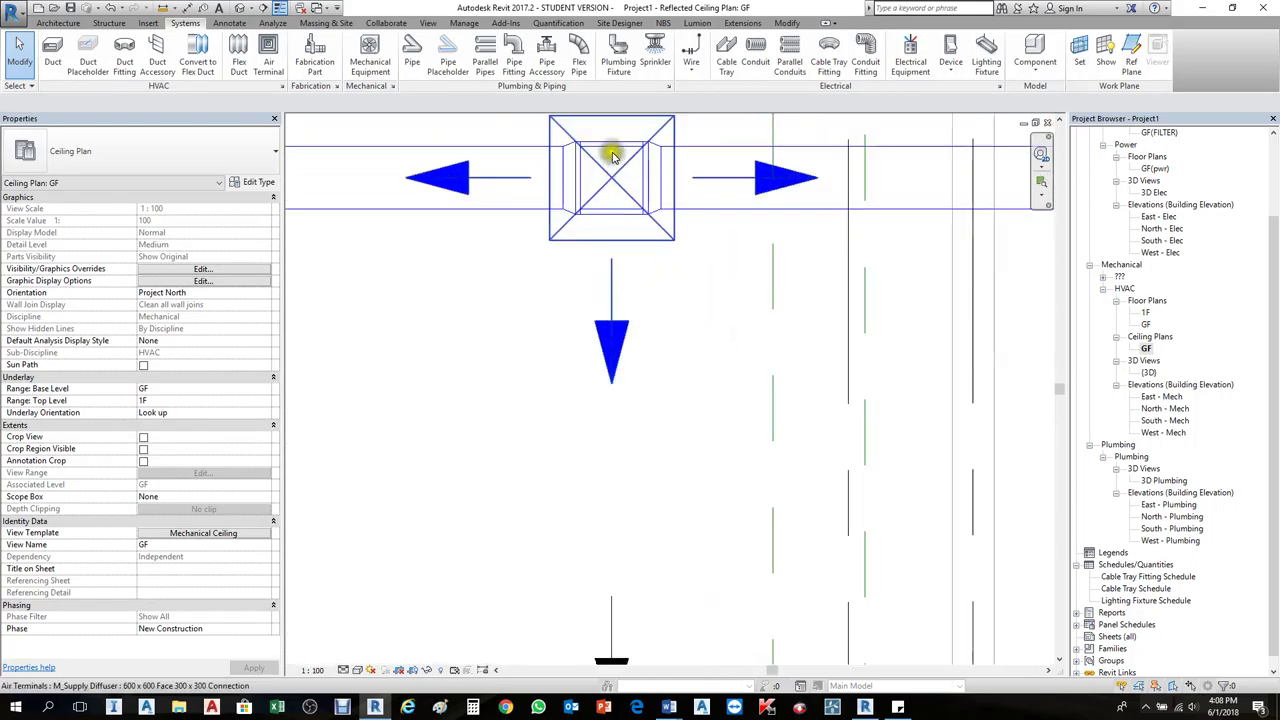
{"action": "scroll", "coordinate": [628, 162], "scroll_direction": "down", "scroll_amount": 2}
{"action": "scroll", "coordinate": [778, 233], "scroll_direction": "down", "scroll_amount": 2}
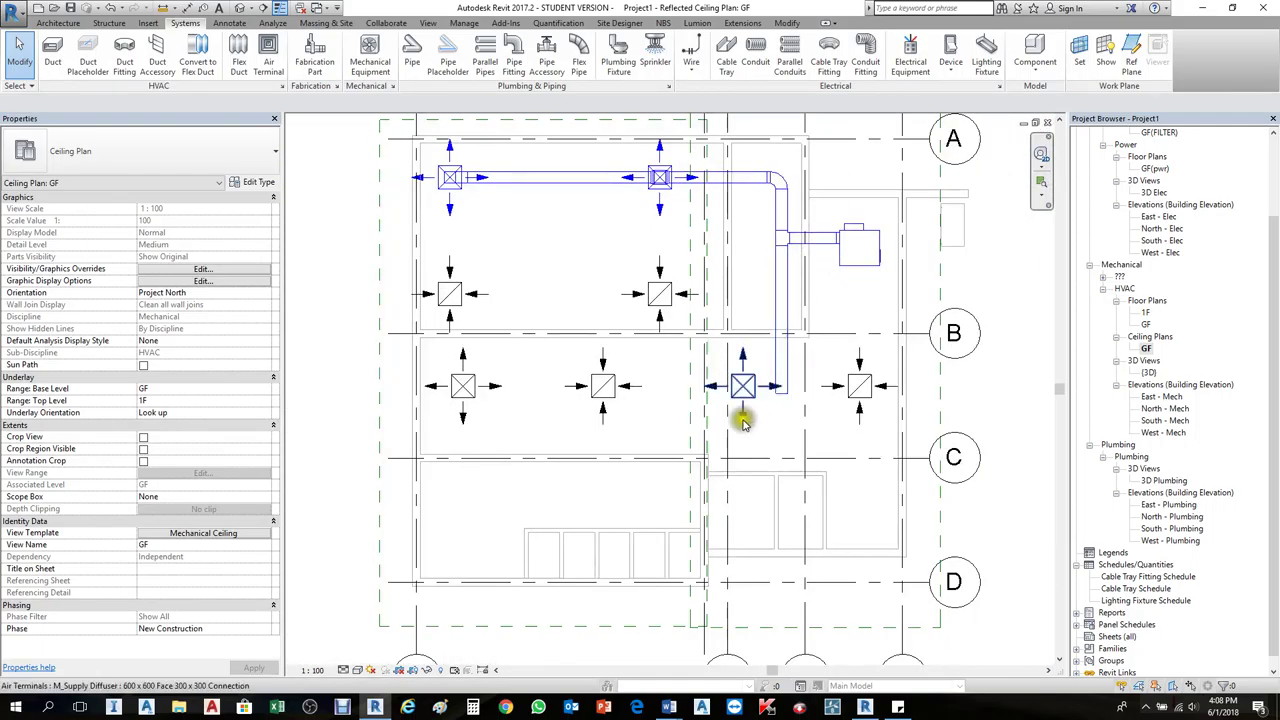
{"action": "scroll", "coordinate": [800, 380], "scroll_direction": "up", "scroll_amount": 1}
Step: Extend the vertical round duct down toward grid C and run it to the lower-left diffuser
{"action": "mouse_move", "coordinate": [784, 384]}
{"action": "left_mouse_down"}
{"action": "mouse_move", "coordinate": [768, 388]}
{"action": "mouse_move", "coordinate": [778, 394]}
{"action": "left_mouse_up"}
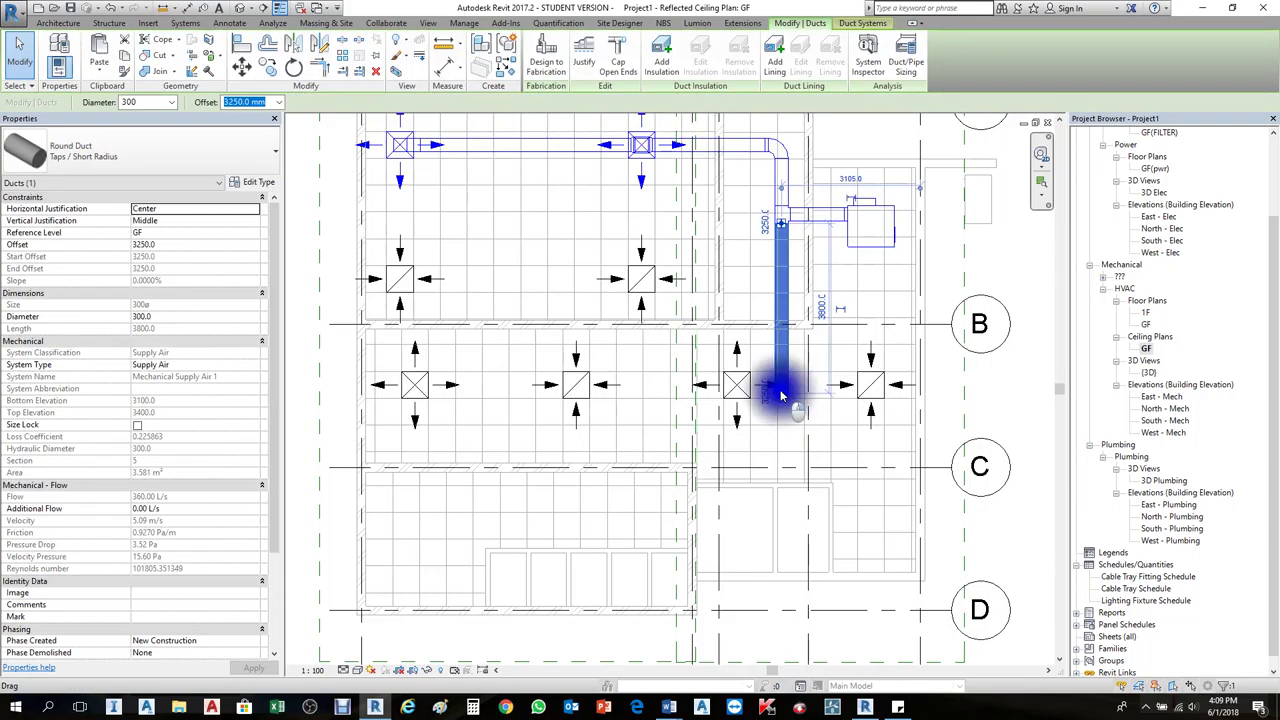
{"action": "right_click", "coordinate": [778, 394]}
{"action": "left_click", "coordinate": [822, 130]}
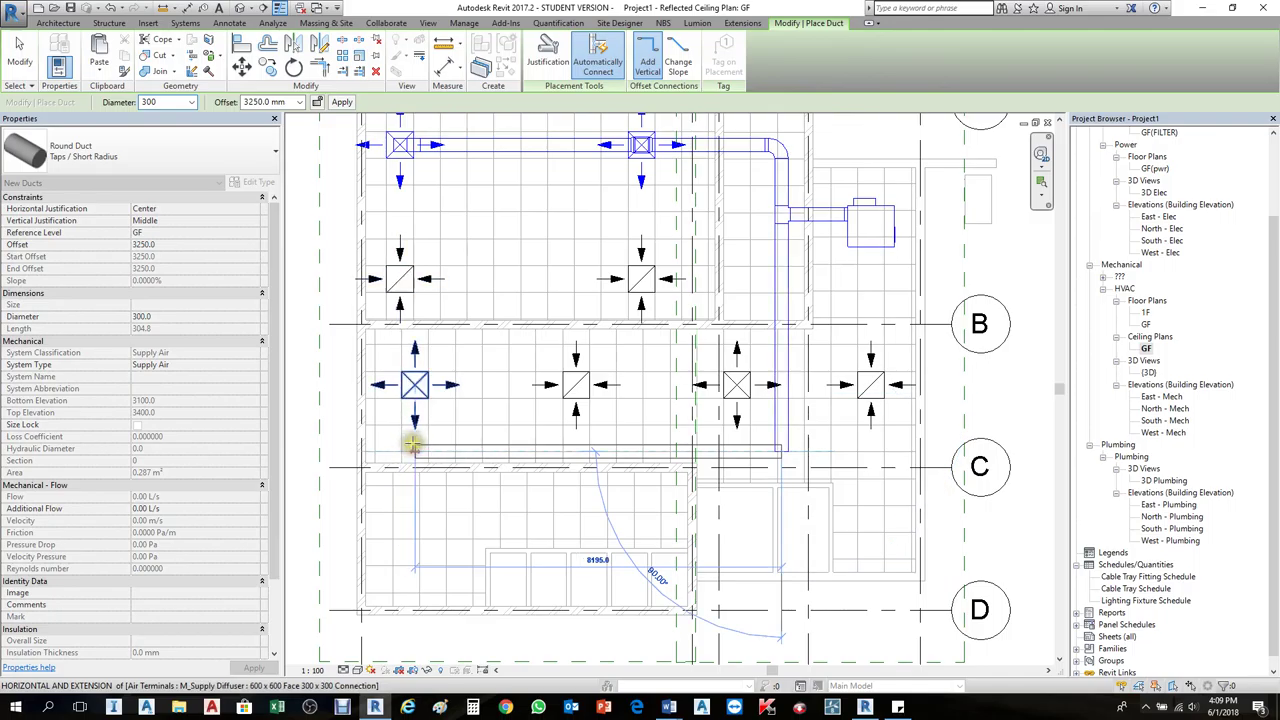
{"action": "scroll", "coordinate": [413, 445], "scroll_direction": "up", "scroll_amount": 4}
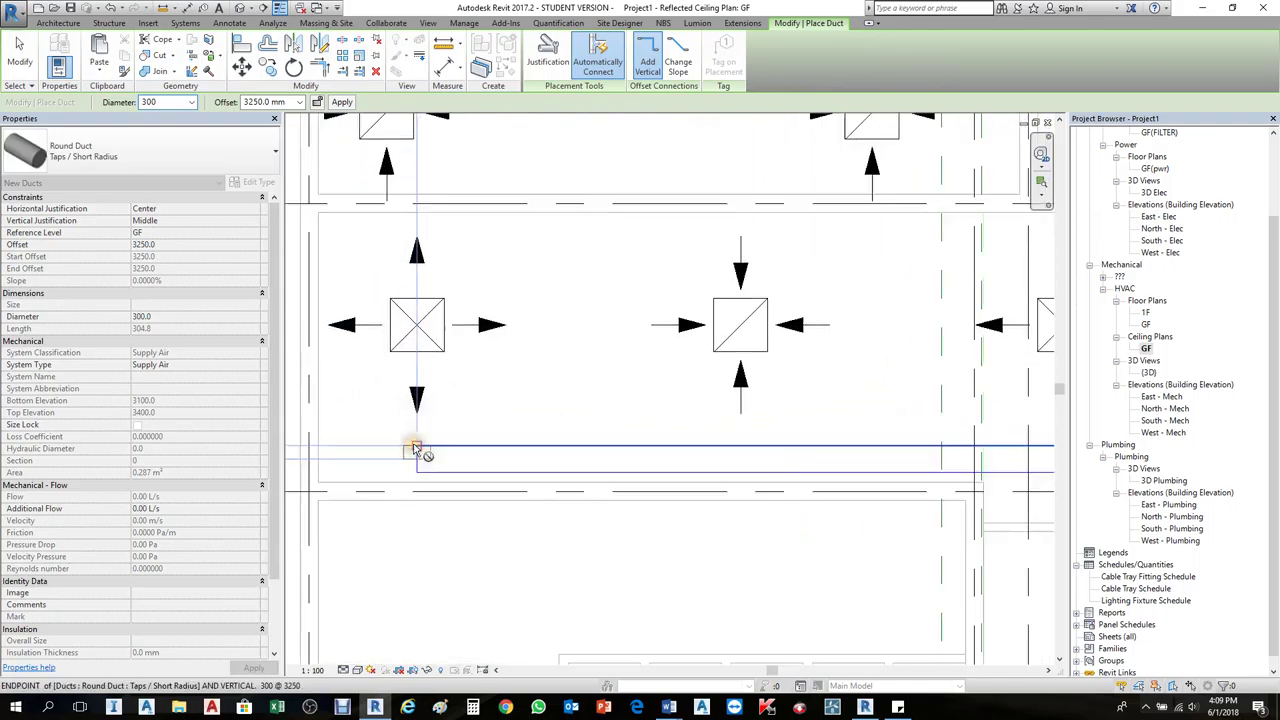
{"action": "left_click", "coordinate": [418, 325]}
{"action": "scroll", "coordinate": [440, 400], "scroll_direction": "down", "scroll_amount": 3}
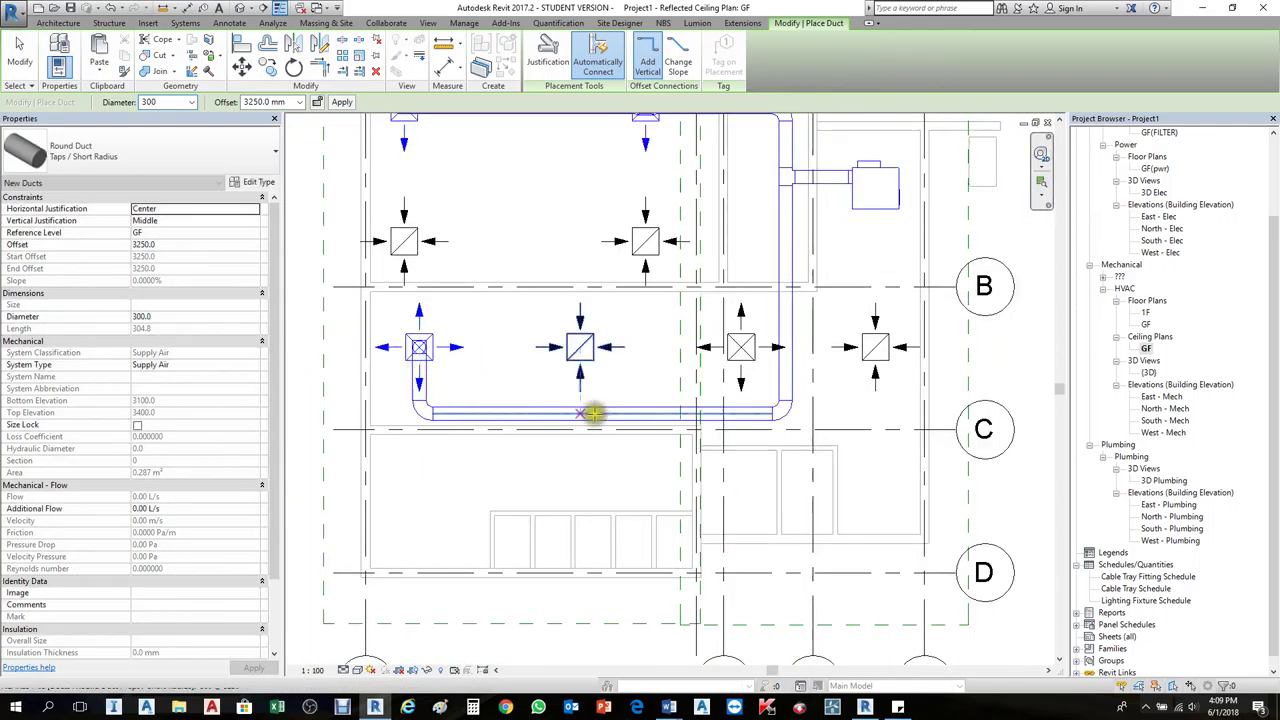
{"action": "scroll", "coordinate": [745, 416], "scroll_direction": "up", "scroll_amount": 1}
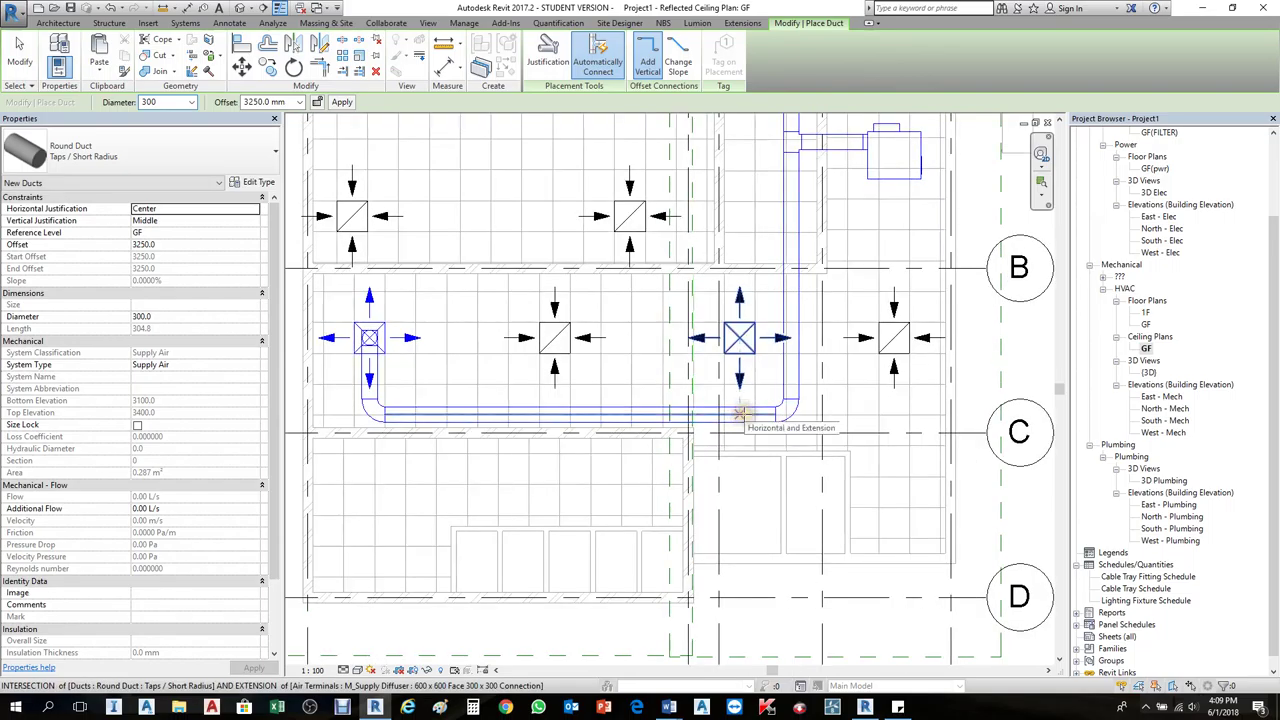
Step: Add a branch from the run up to the lower-right diffuser
{"action": "left_click", "coordinate": [745, 414]}
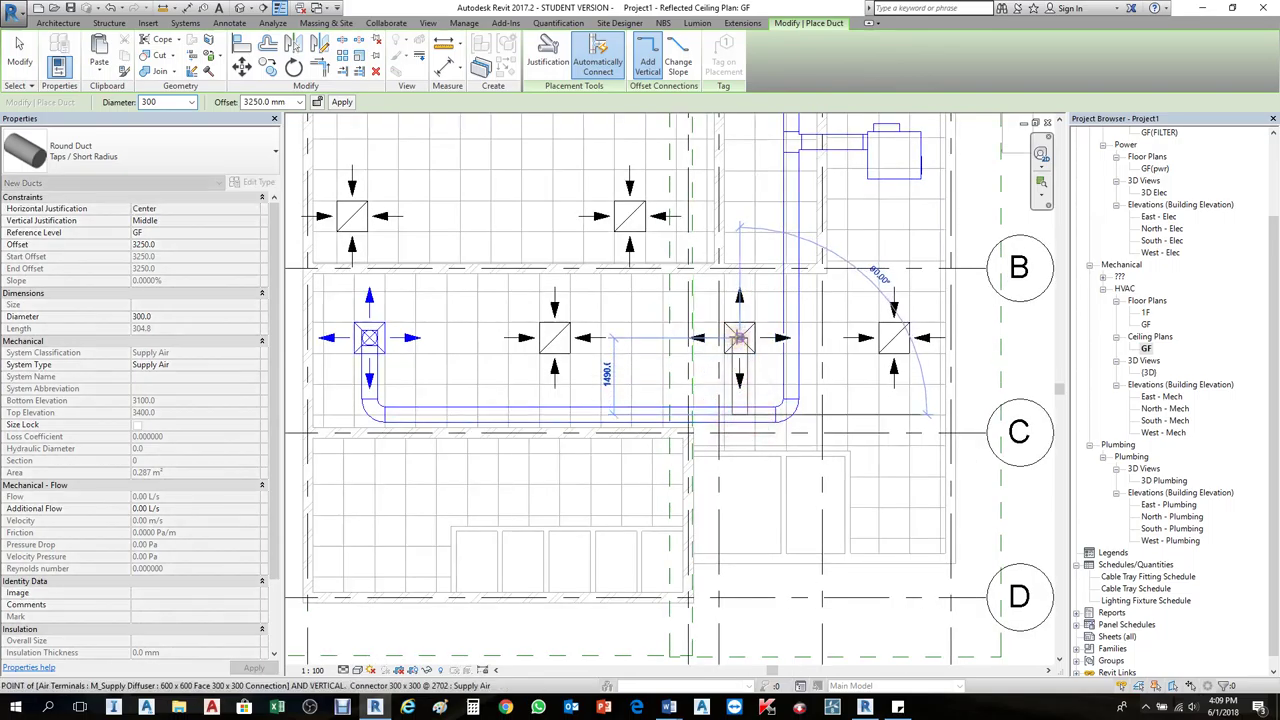
{"action": "left_click", "coordinate": [745, 372]}
{"action": "key", "text": "Escape"}
{"action": "key", "text": "Escape"}
{"action": "scroll", "coordinate": [709, 414], "scroll_direction": "down", "scroll_amount": 3}
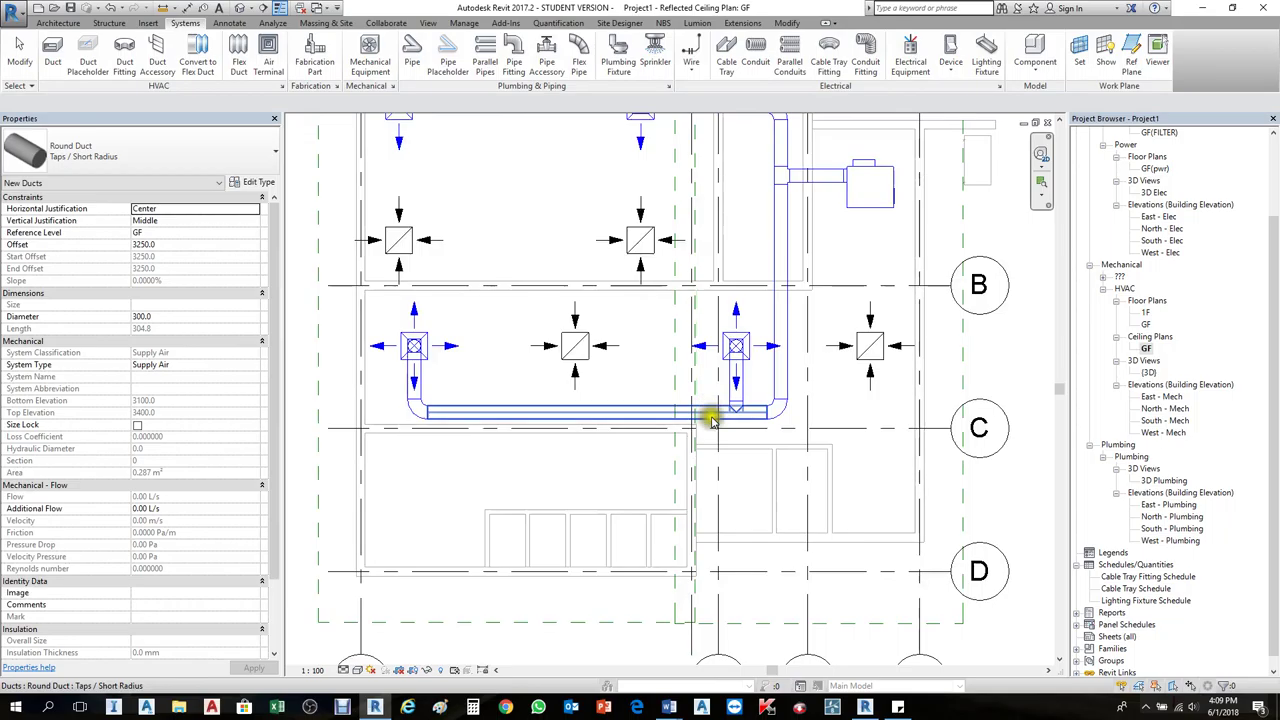
{"action": "scroll", "coordinate": [832, 260], "scroll_direction": "up", "scroll_amount": 3}
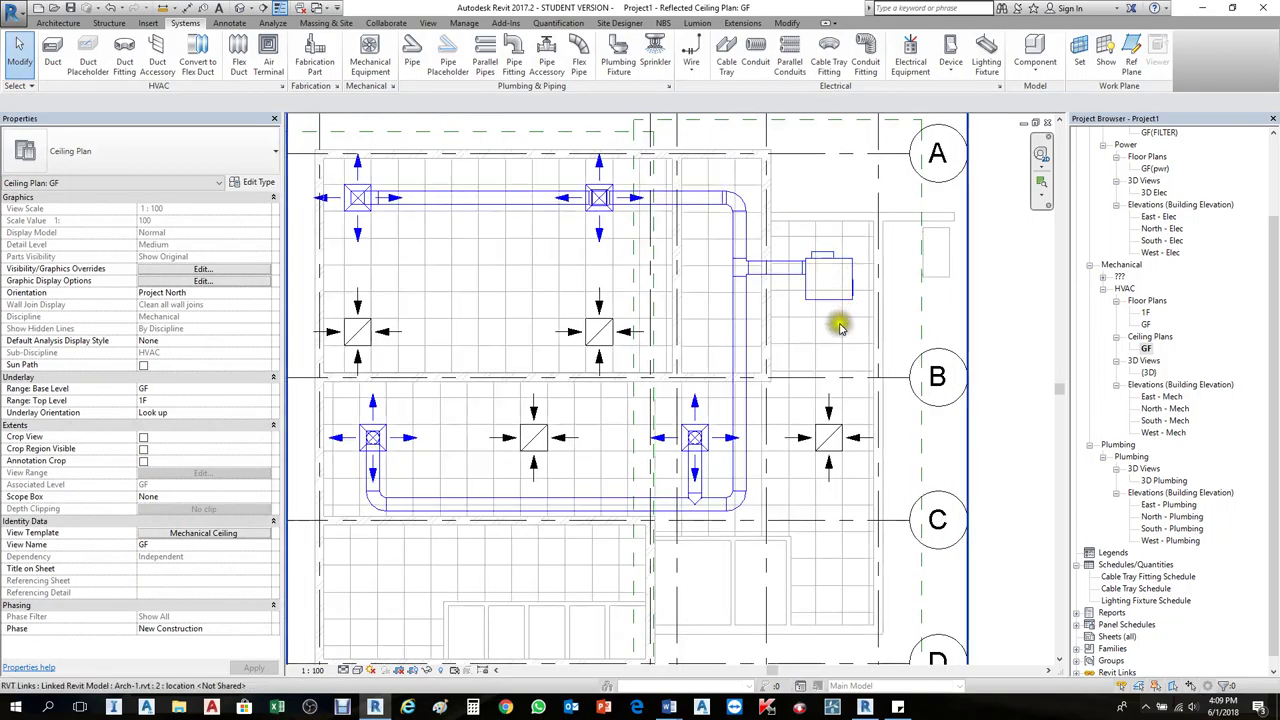
{"action": "scroll", "coordinate": [838, 357], "scroll_direction": "down", "scroll_amount": 3}
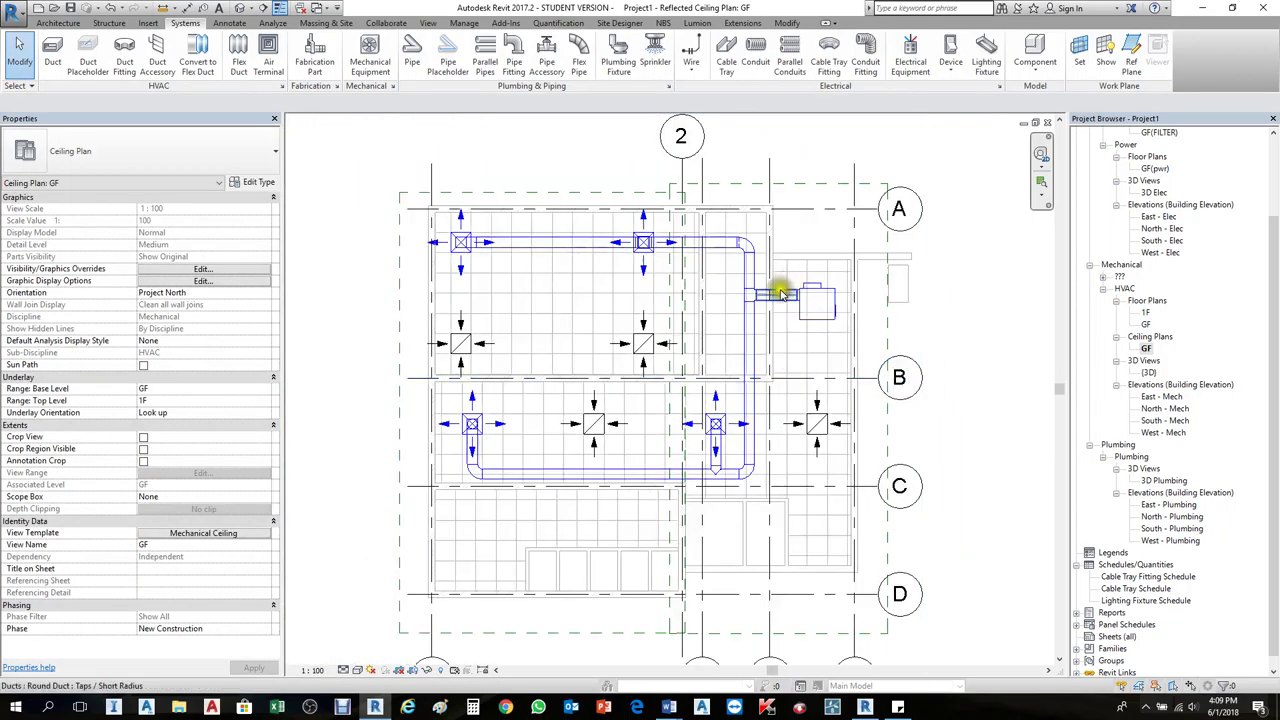
{"action": "scroll", "coordinate": [783, 298], "scroll_direction": "up", "scroll_amount": 2}
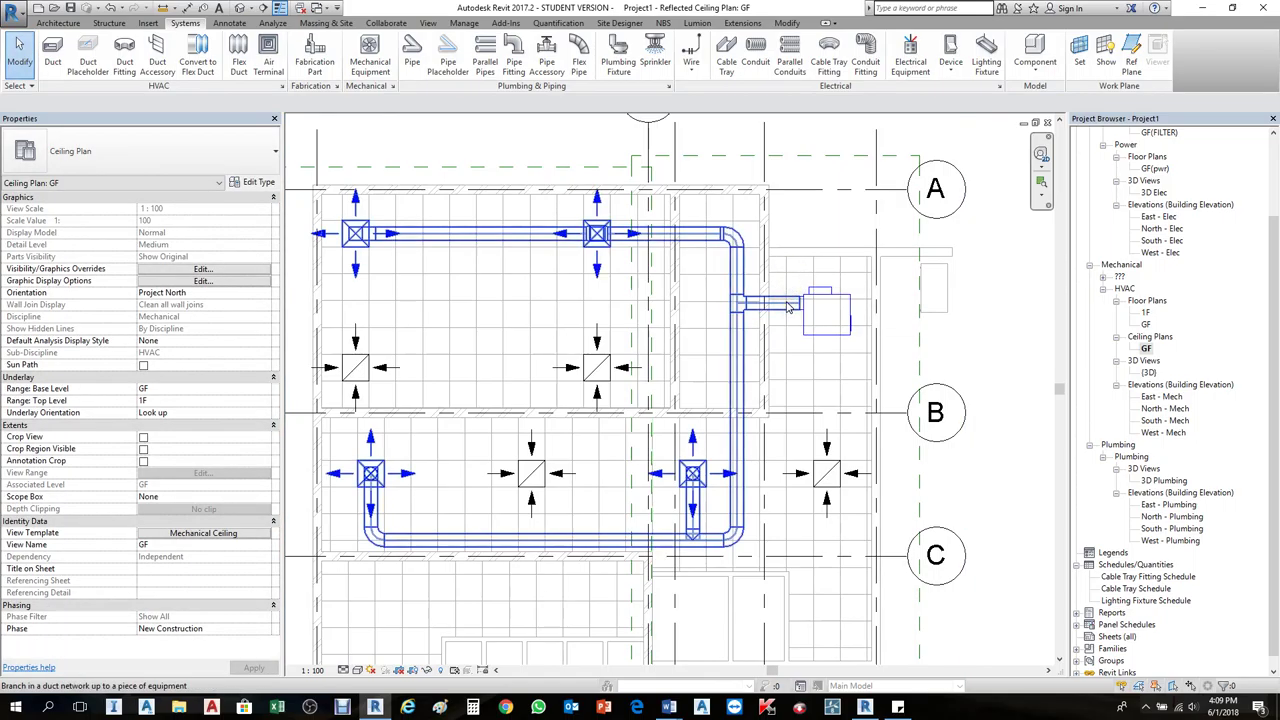
Step: Run System Inspector on Mechanical Supply Air 1 (600 L/s) and read each section's flow and pressure
{"action": "left_click", "coordinate": [787, 307]}
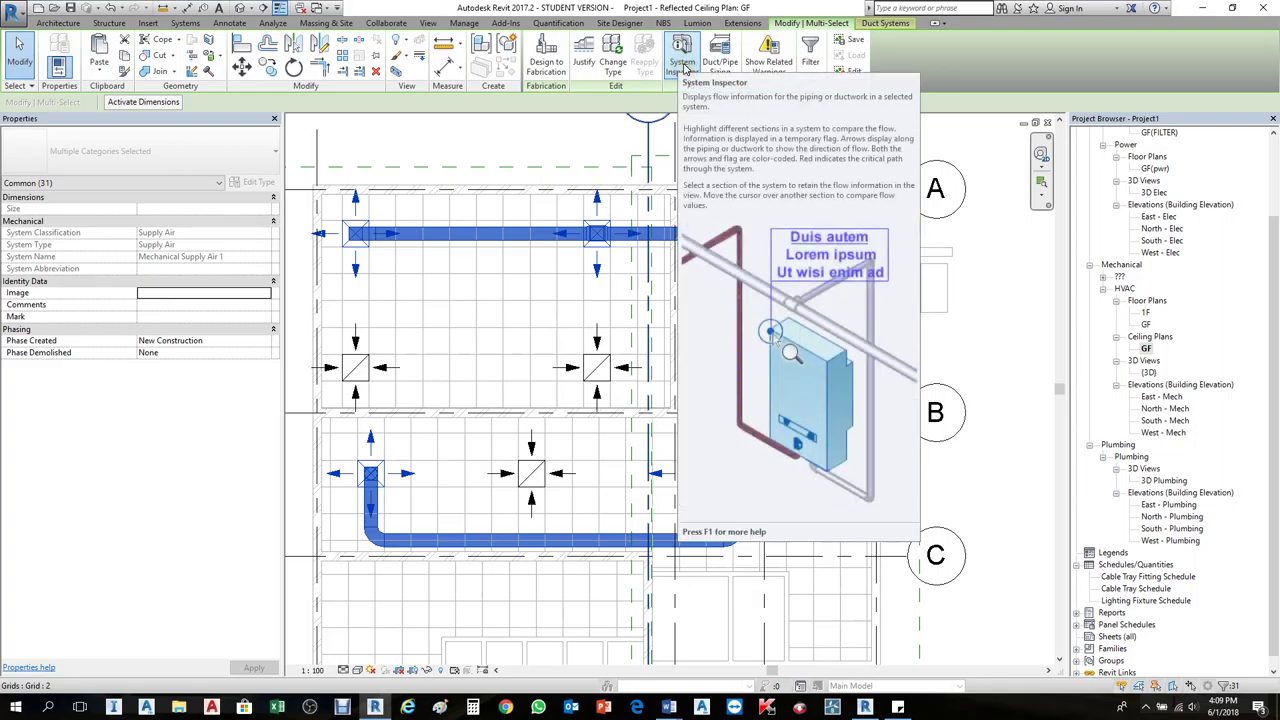
{"action": "left_click", "coordinate": [684, 65]}
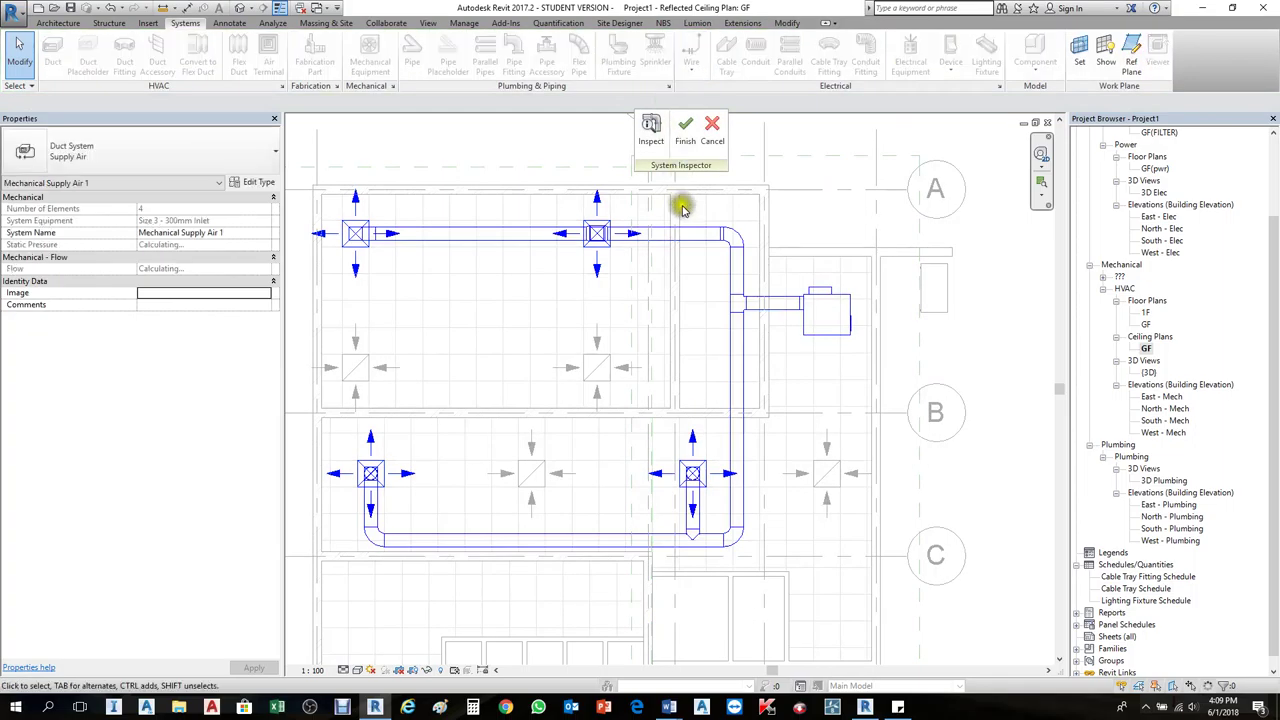
{"action": "left_click", "coordinate": [651, 130]}
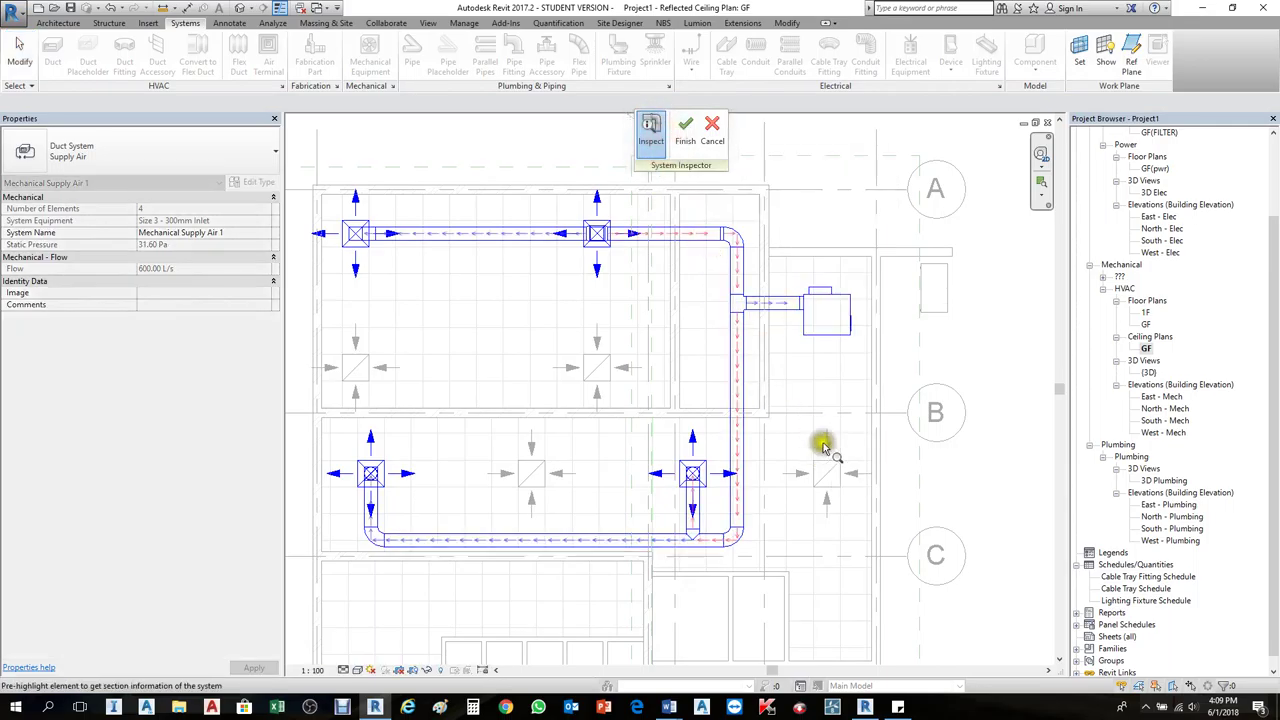
{"action": "mouse_move", "coordinate": [770, 305]}
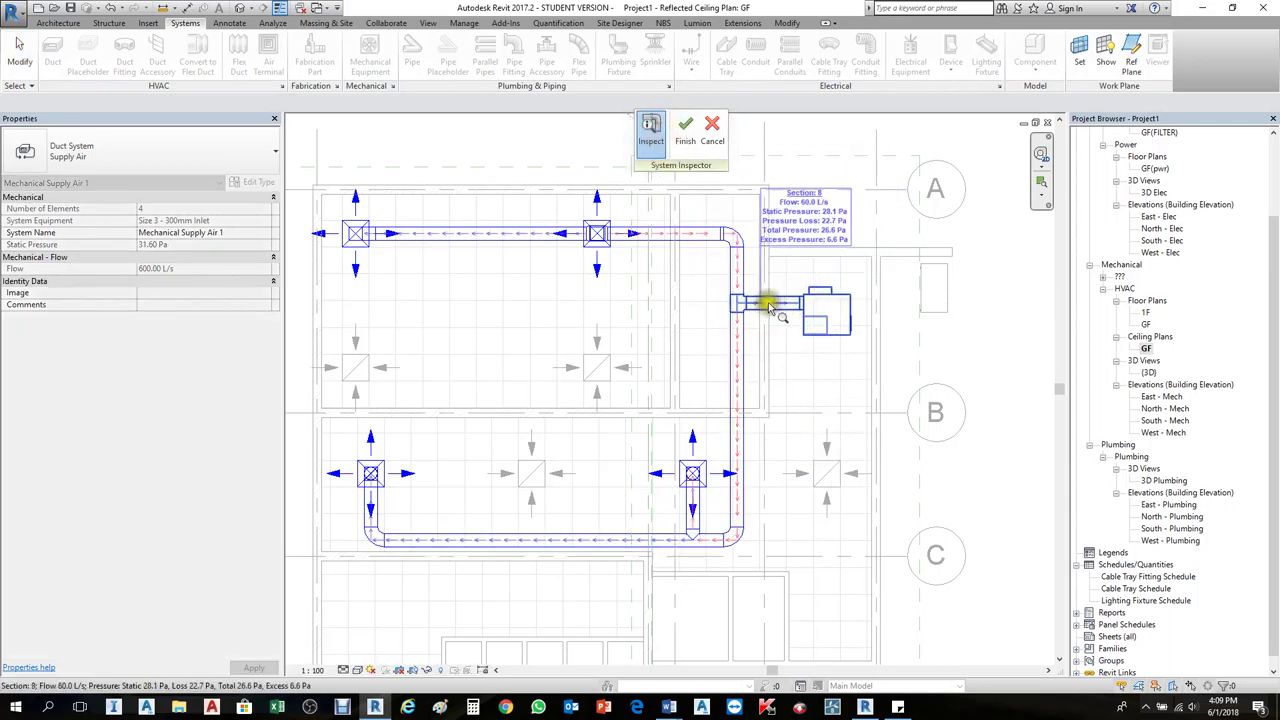
{"action": "mouse_move", "coordinate": [604, 236]}
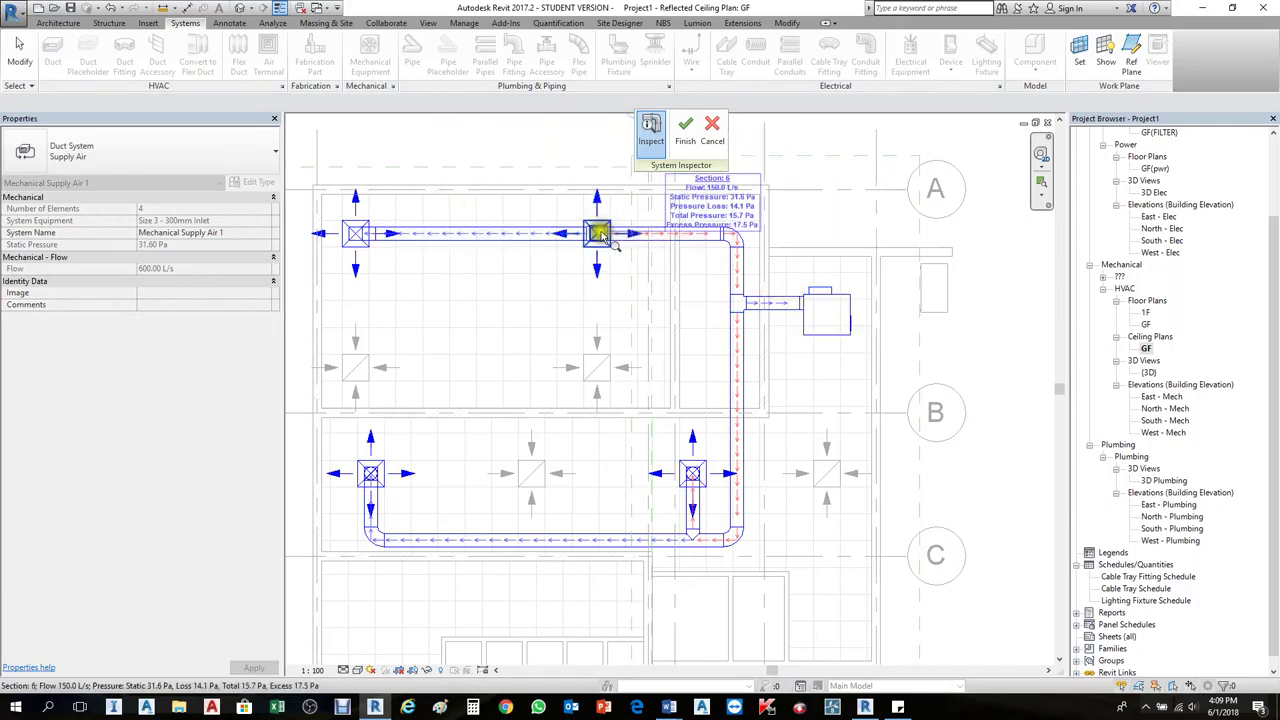
{"action": "mouse_move", "coordinate": [549, 236]}
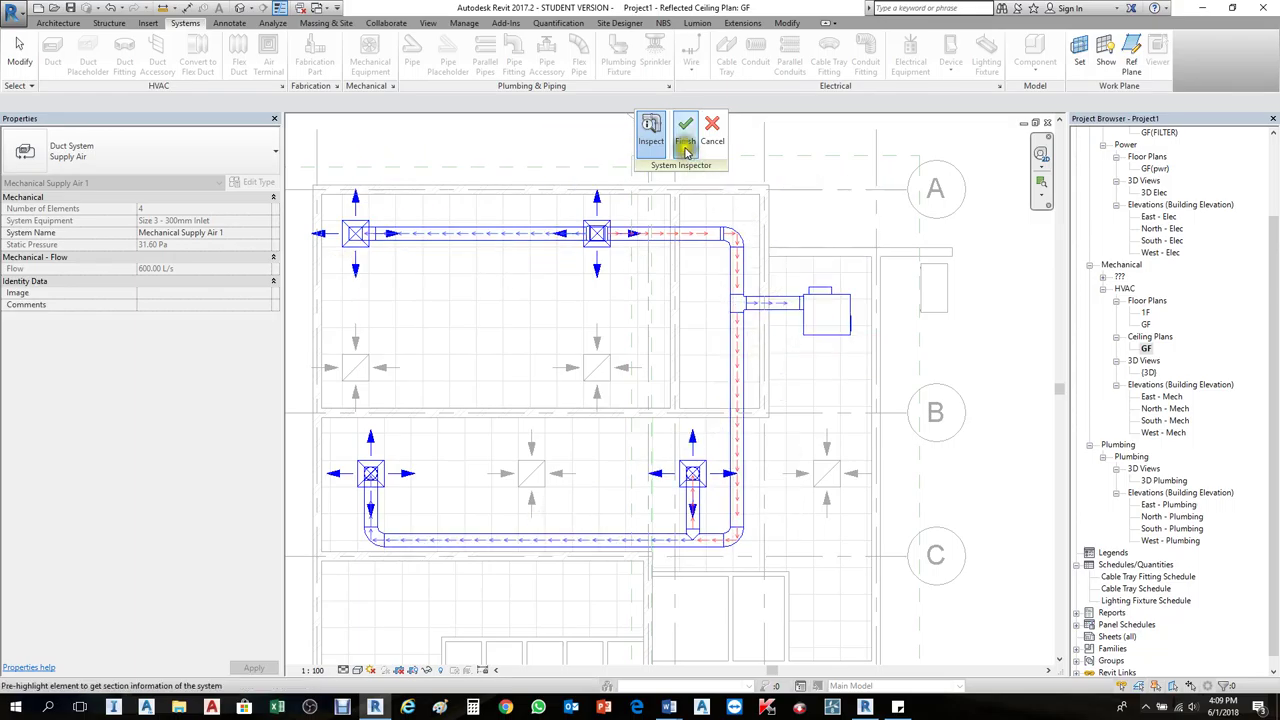
{"action": "left_click", "coordinate": [715, 135]}
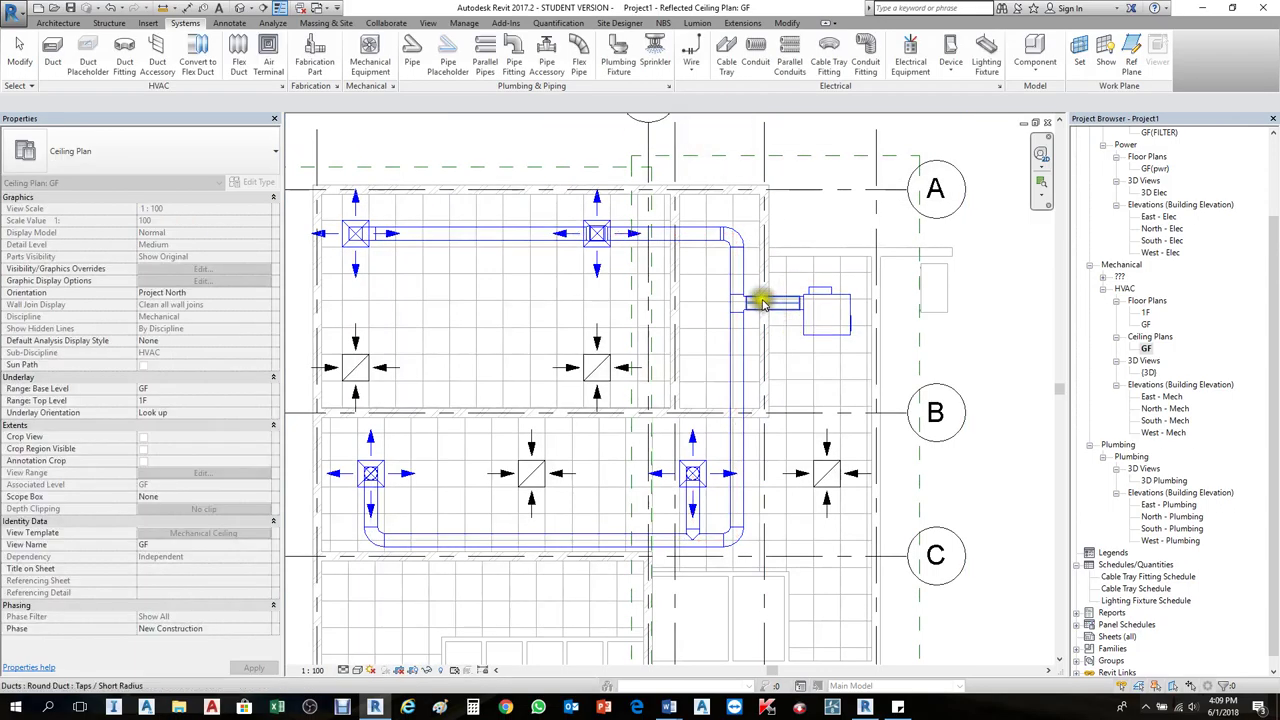
Step: Select the whole duct network, then the lower supply branch, to inspect them, and clear the selection
{"action": "key", "text": "Tab"}
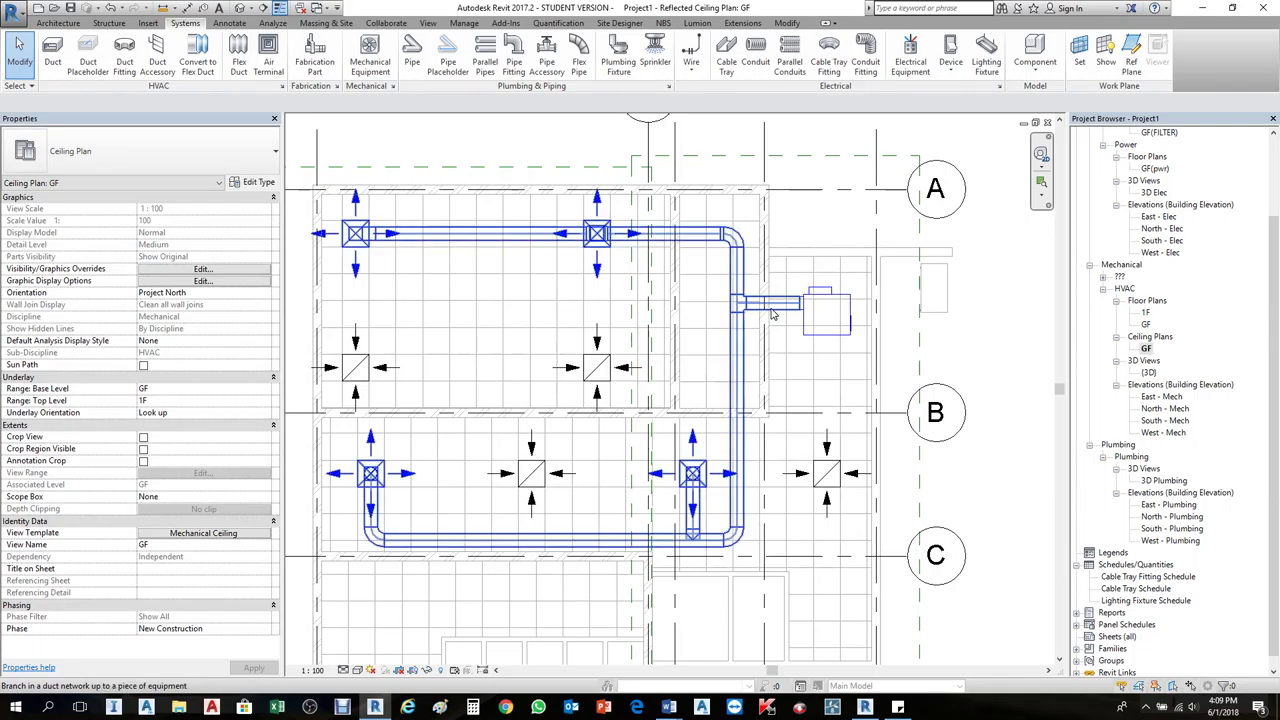
{"action": "left_click", "coordinate": [771, 310]}
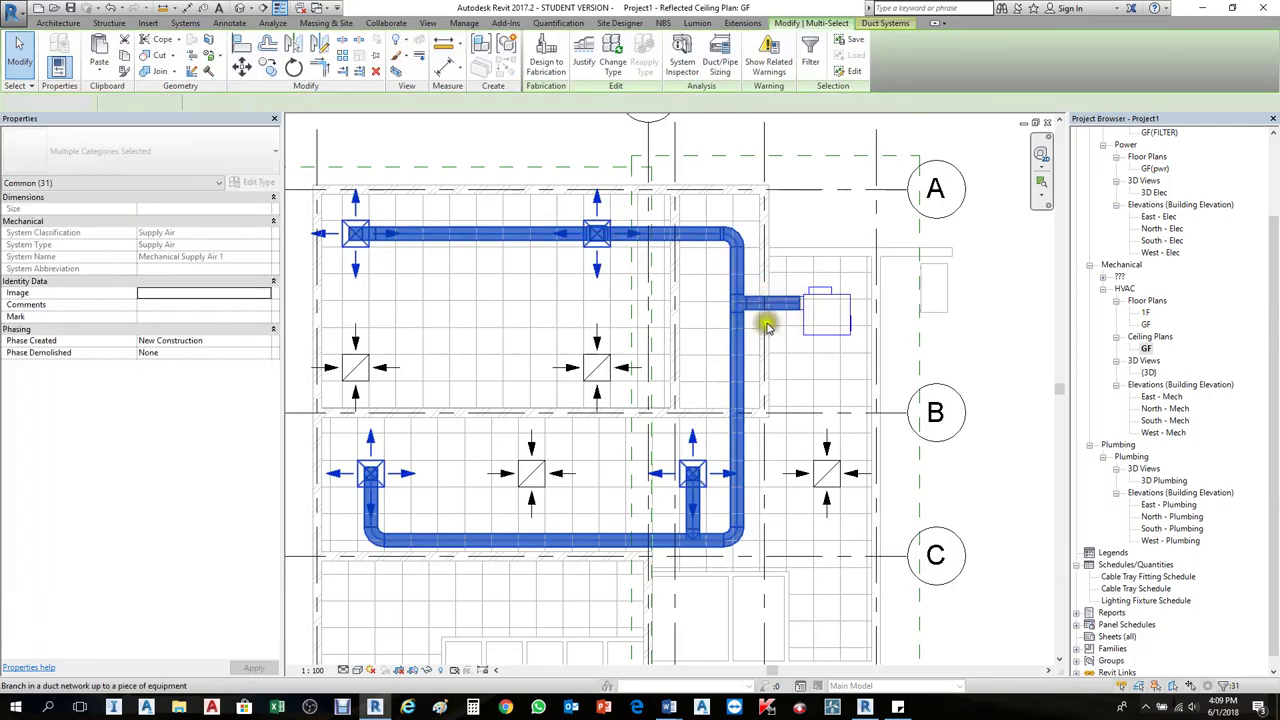
{"action": "key", "text": "Escape"}
{"action": "key", "text": "Tab"}
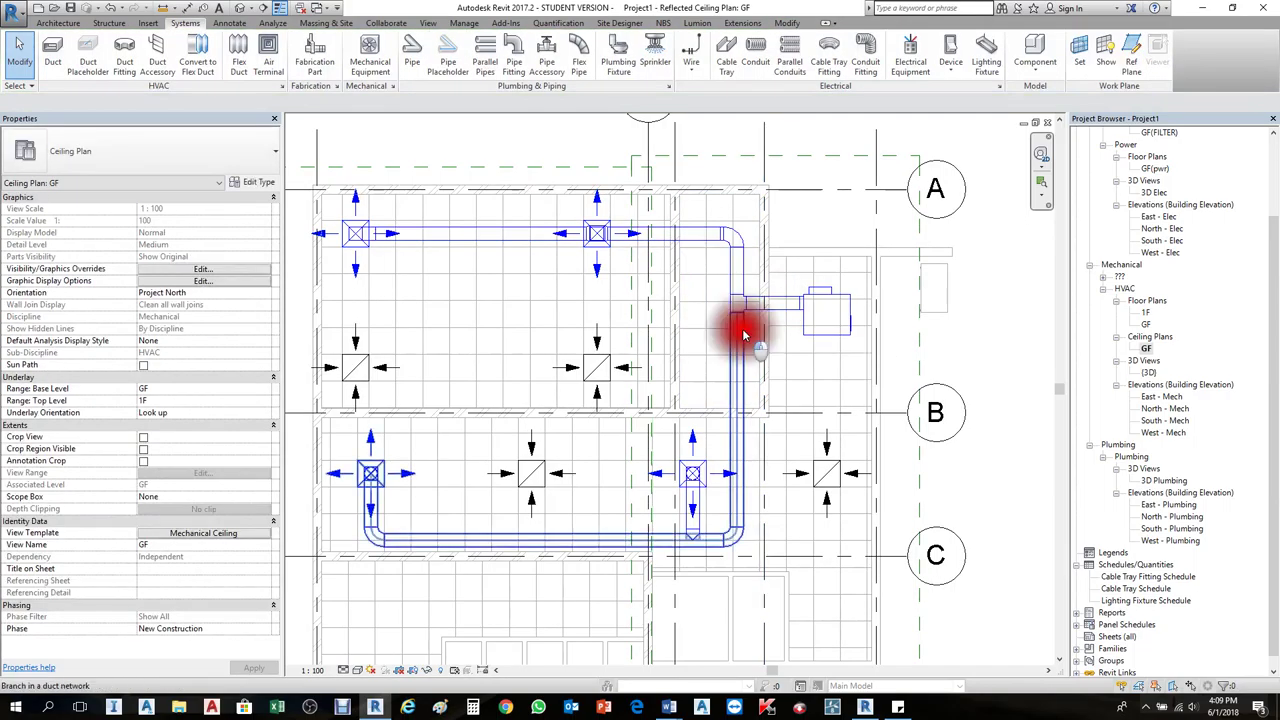
{"action": "left_click", "coordinate": [749, 328]}
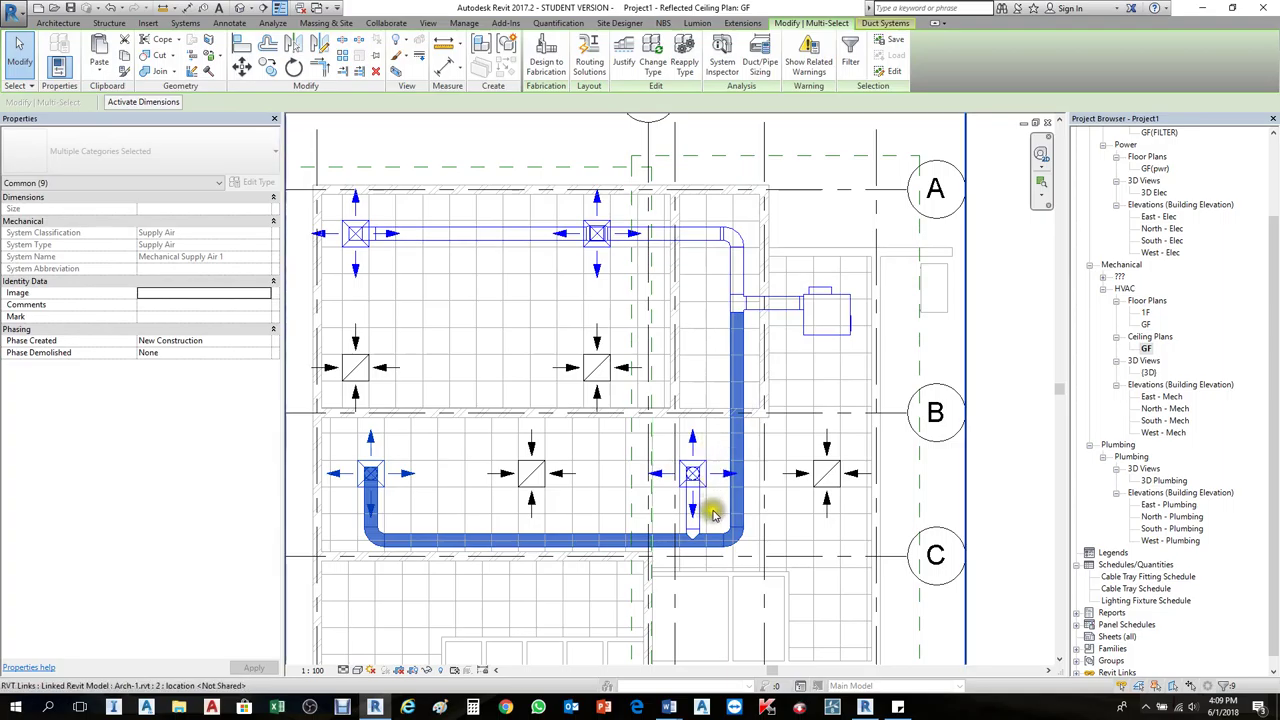
{"action": "key", "text": "Escape"}
{"action": "scroll", "coordinate": [705, 516], "scroll_direction": "up", "scroll_amount": 3}
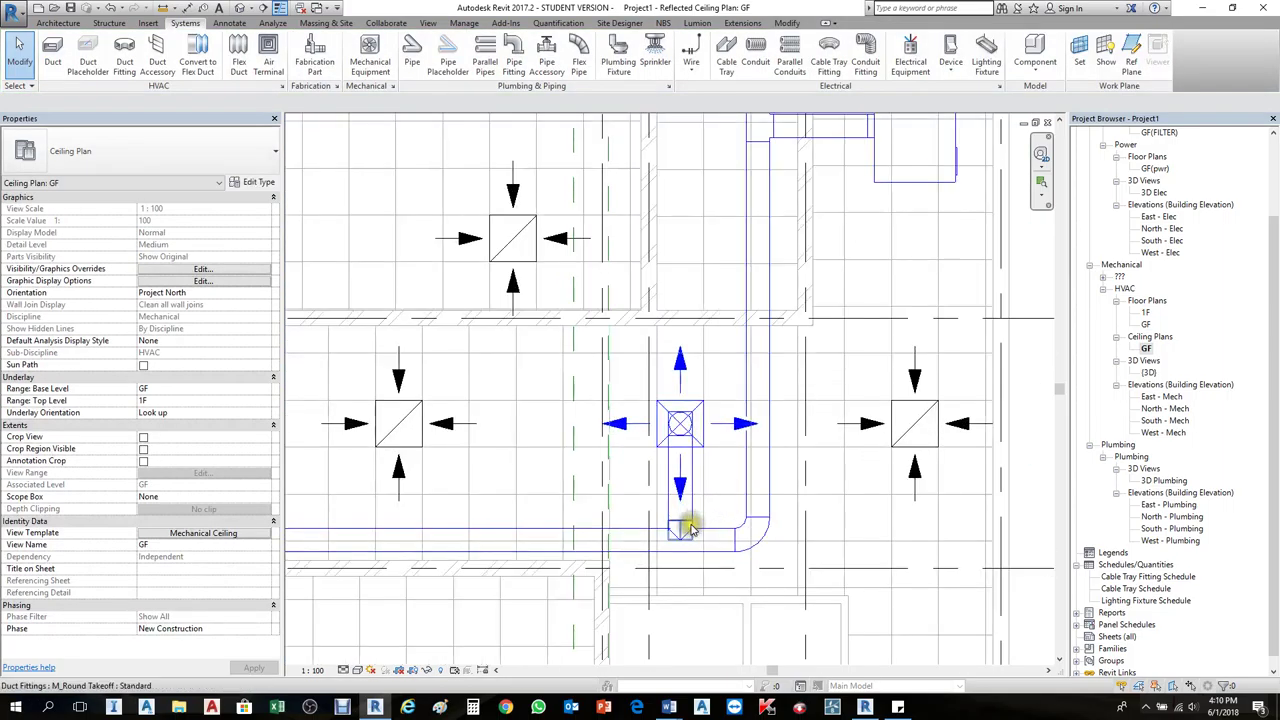
Step: Delete the takeoff and short branch duct below the lower-right diffuser
{"action": "left_click", "coordinate": [708, 533]}
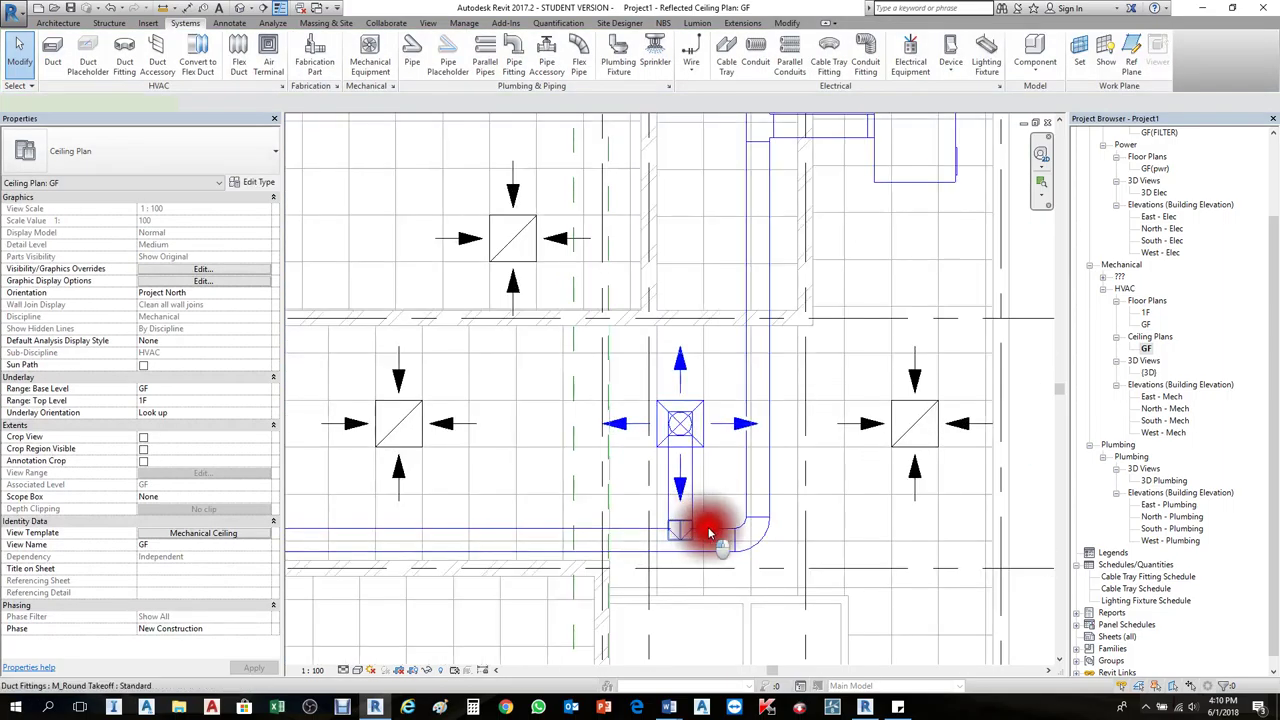
{"action": "key", "text": "Escape"}
{"action": "left_click", "coordinate": [766, 510]}
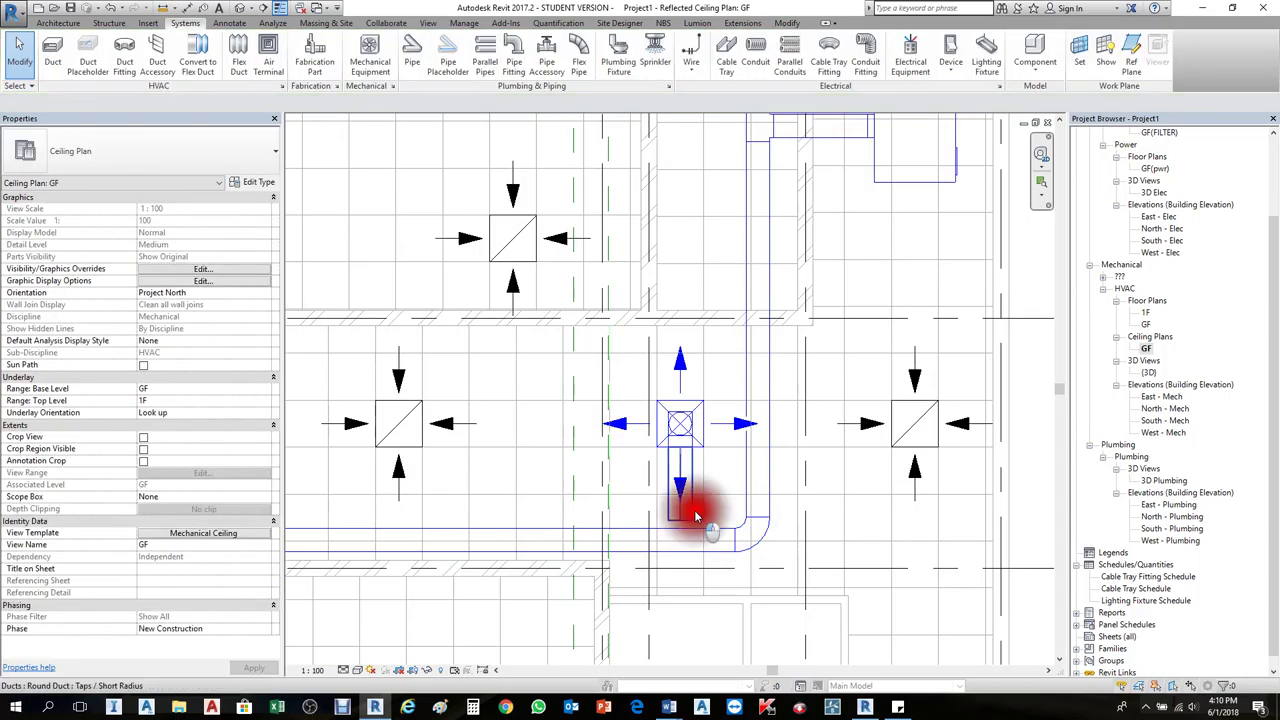
Step: Turn off Select Links, box-select the leftover fittings at the diffuser, confirm with Filter, and delete them
{"action": "left_click", "coordinate": [642, 377]}
{"action": "left_click", "coordinate": [688, 434]}
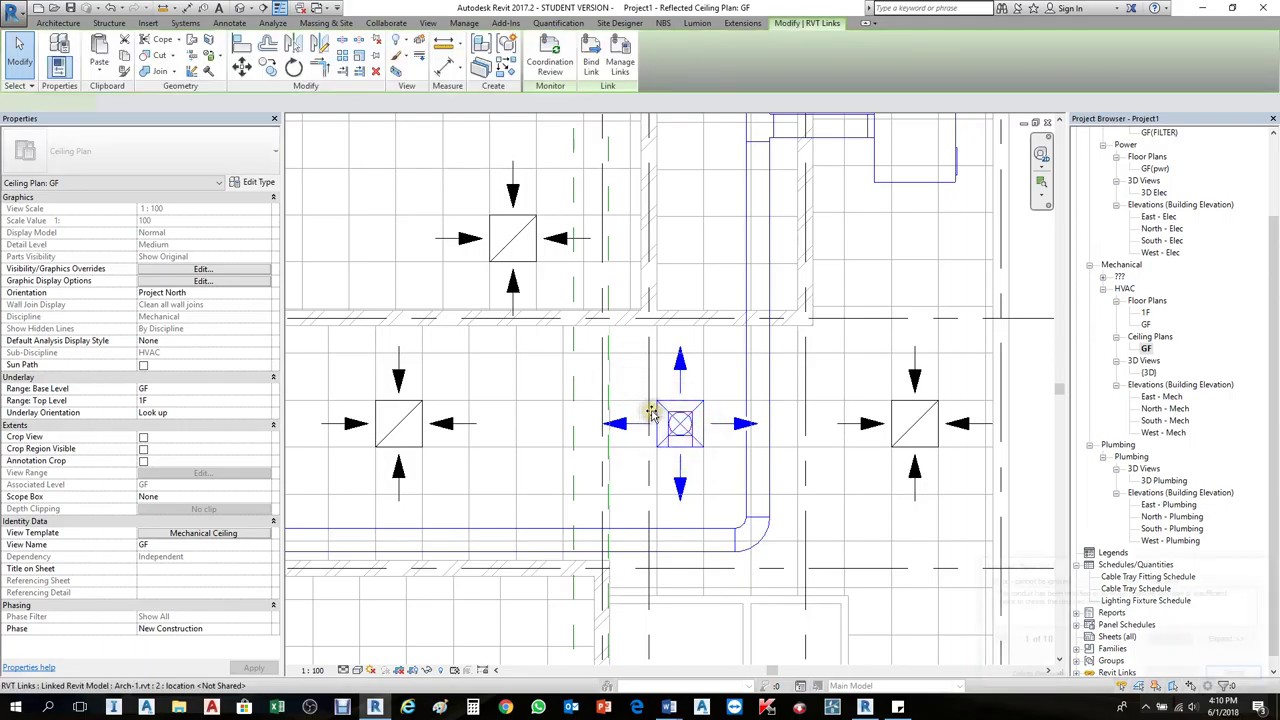
{"action": "key", "text": "Escape"}
{"action": "left_click", "coordinate": [686, 434]}
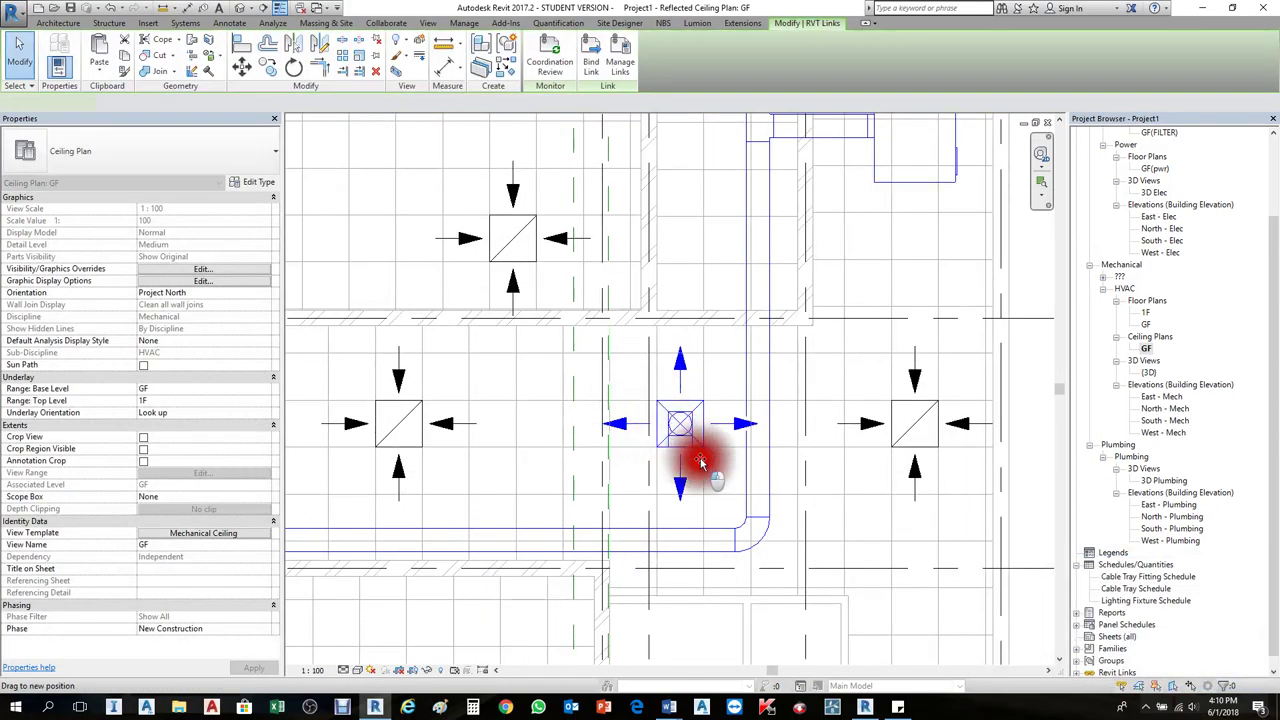
{"action": "left_click", "coordinate": [1128, 687]}
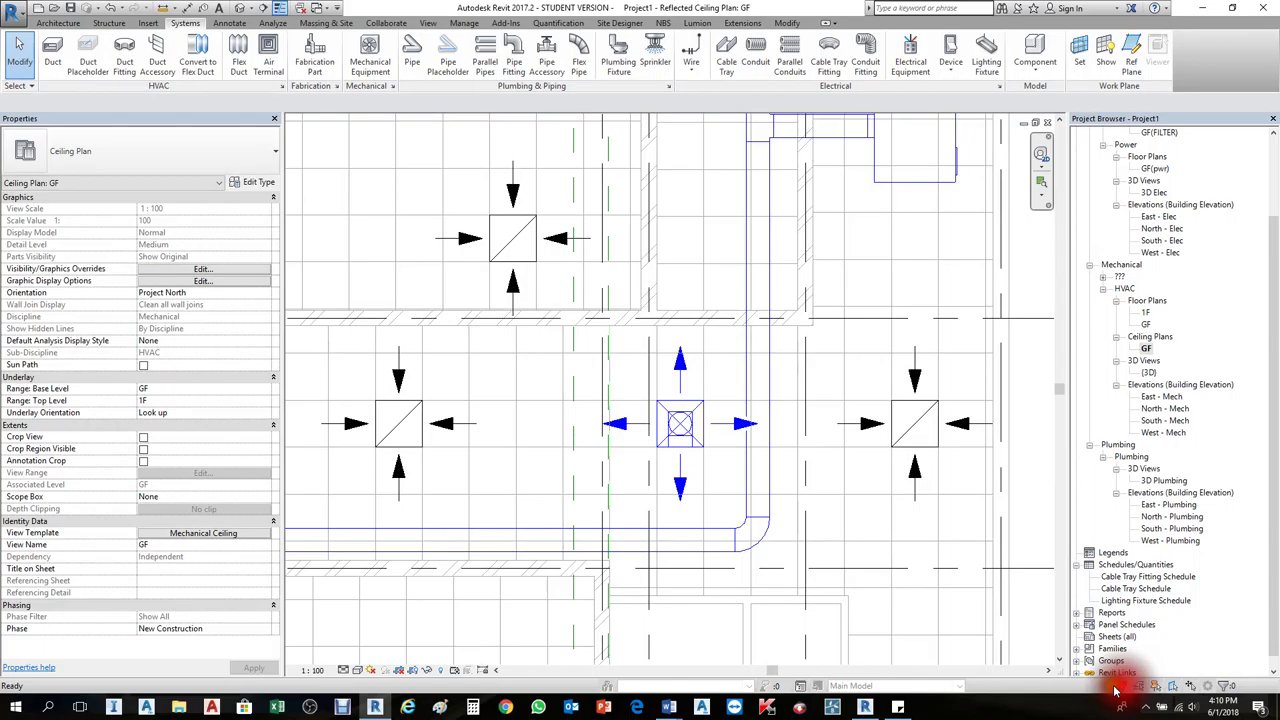
{"action": "left_click", "coordinate": [714, 481]}
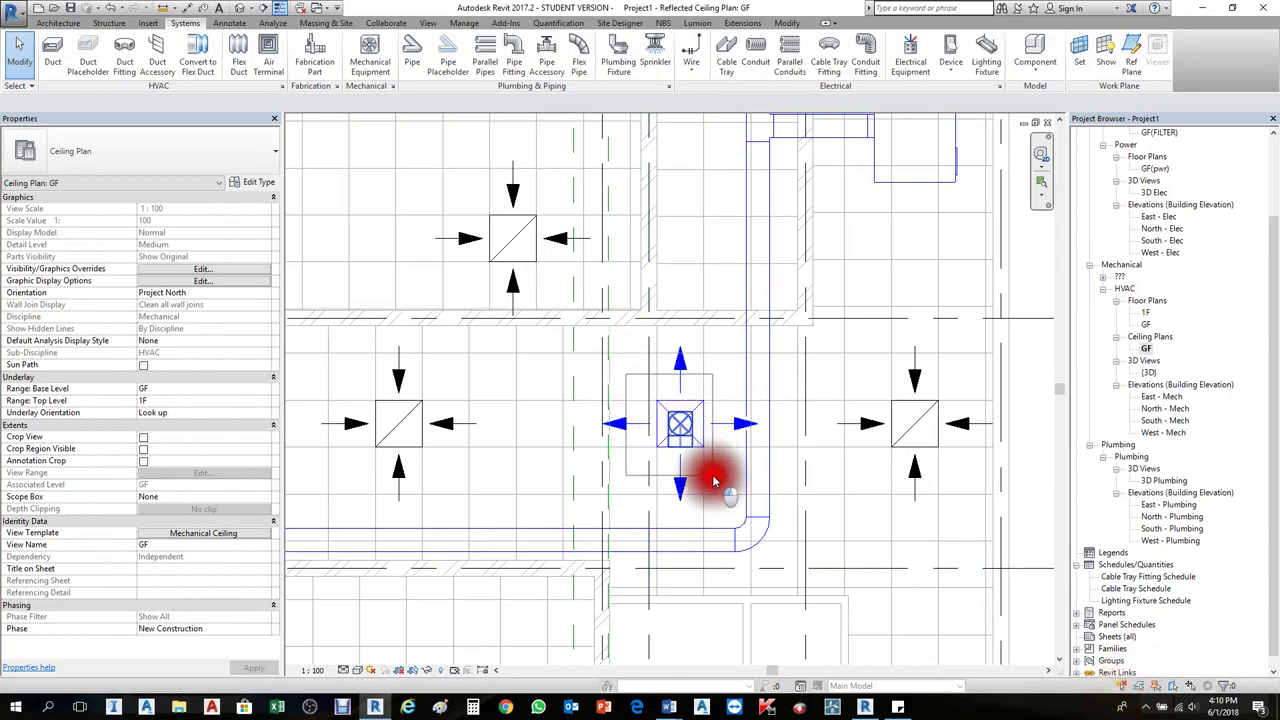
{"action": "left_click", "coordinate": [722, 458]}
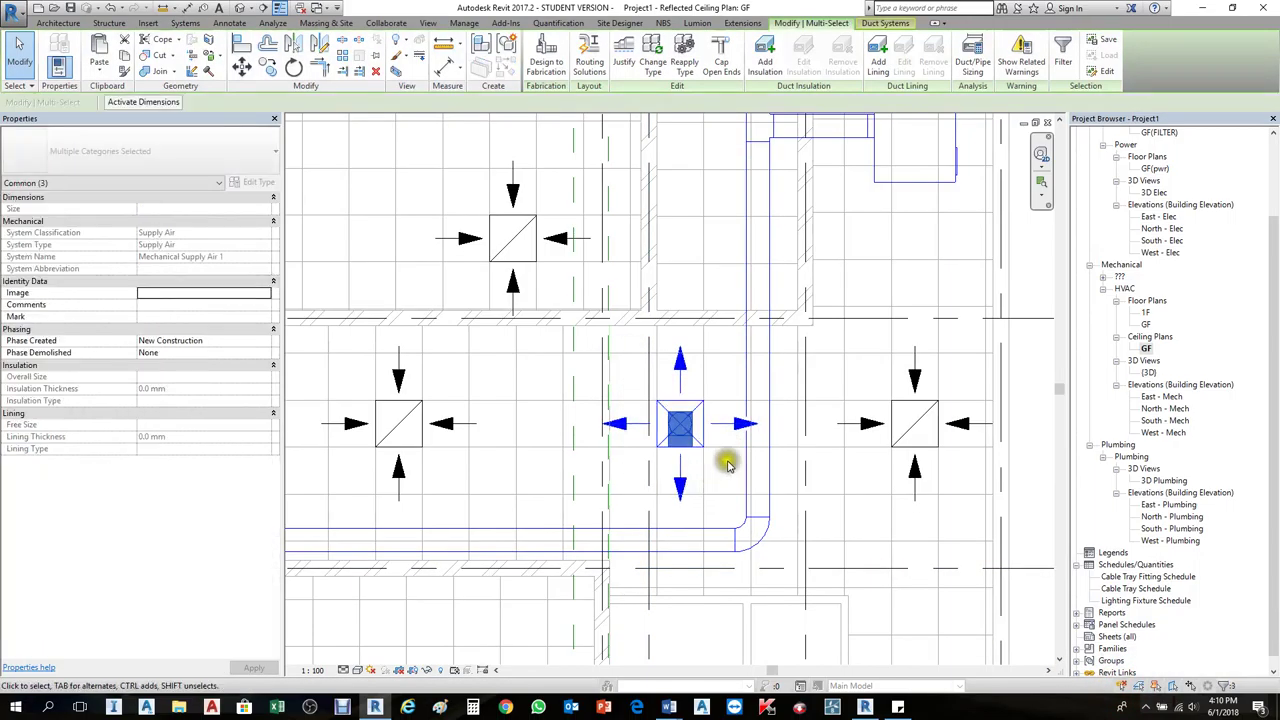
{"action": "left_click", "coordinate": [1066, 50]}
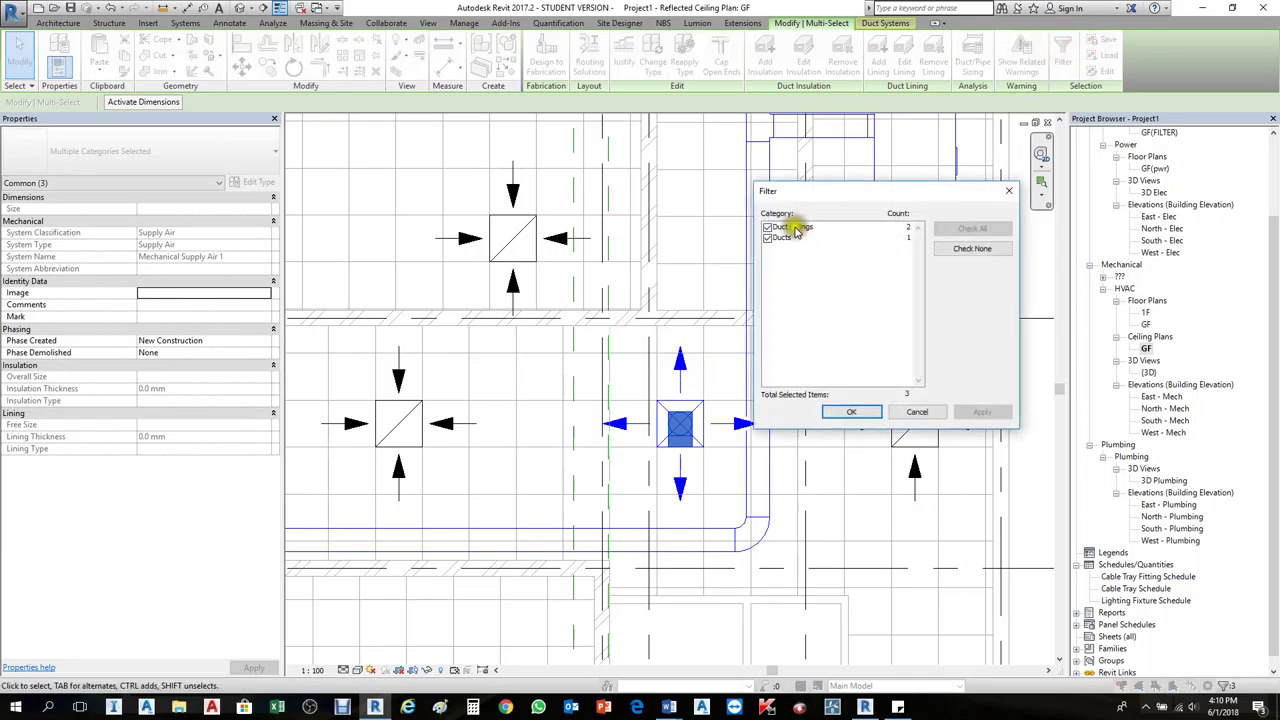
{"action": "left_click", "coordinate": [851, 411]}
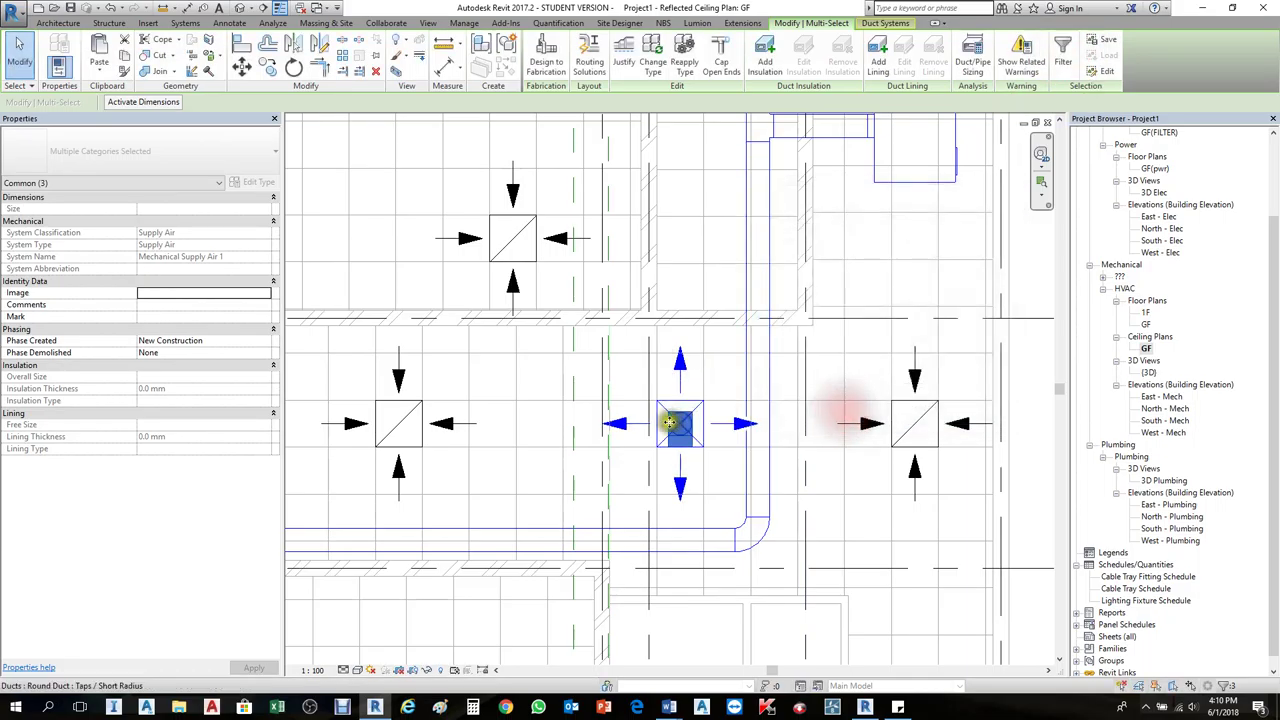
{"action": "key", "text": "Escape"}
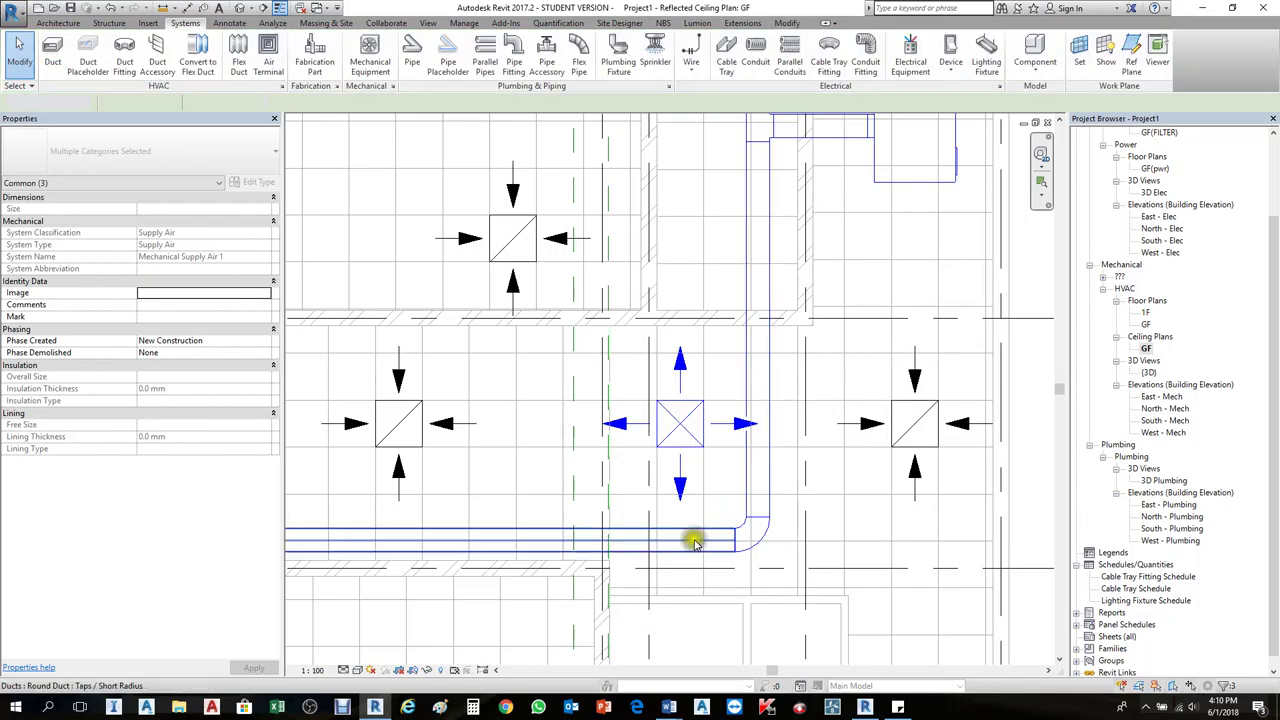
Step: Draw a matching 300 mm round duct from the main supply duct up to the lower-right diffuser
{"action": "left_click", "coordinate": [685, 540]}
{"action": "right_click", "coordinate": [685, 540]}
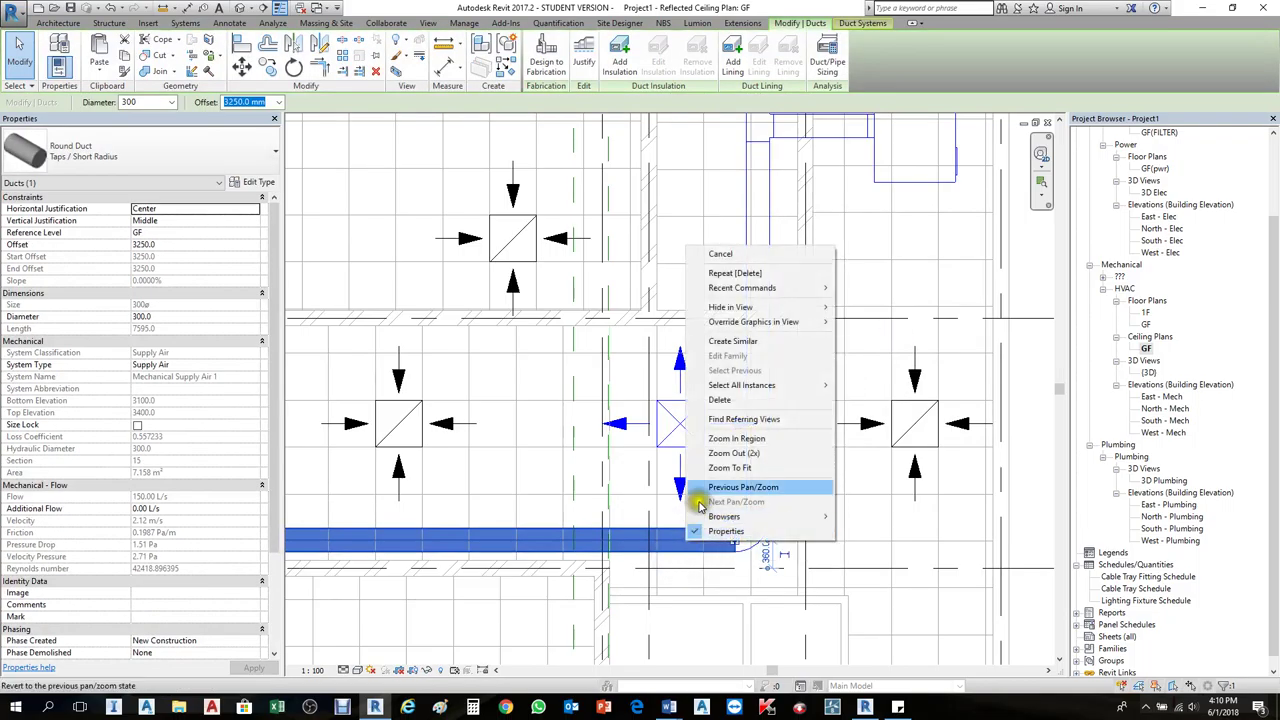
{"action": "left_click", "coordinate": [749, 341]}
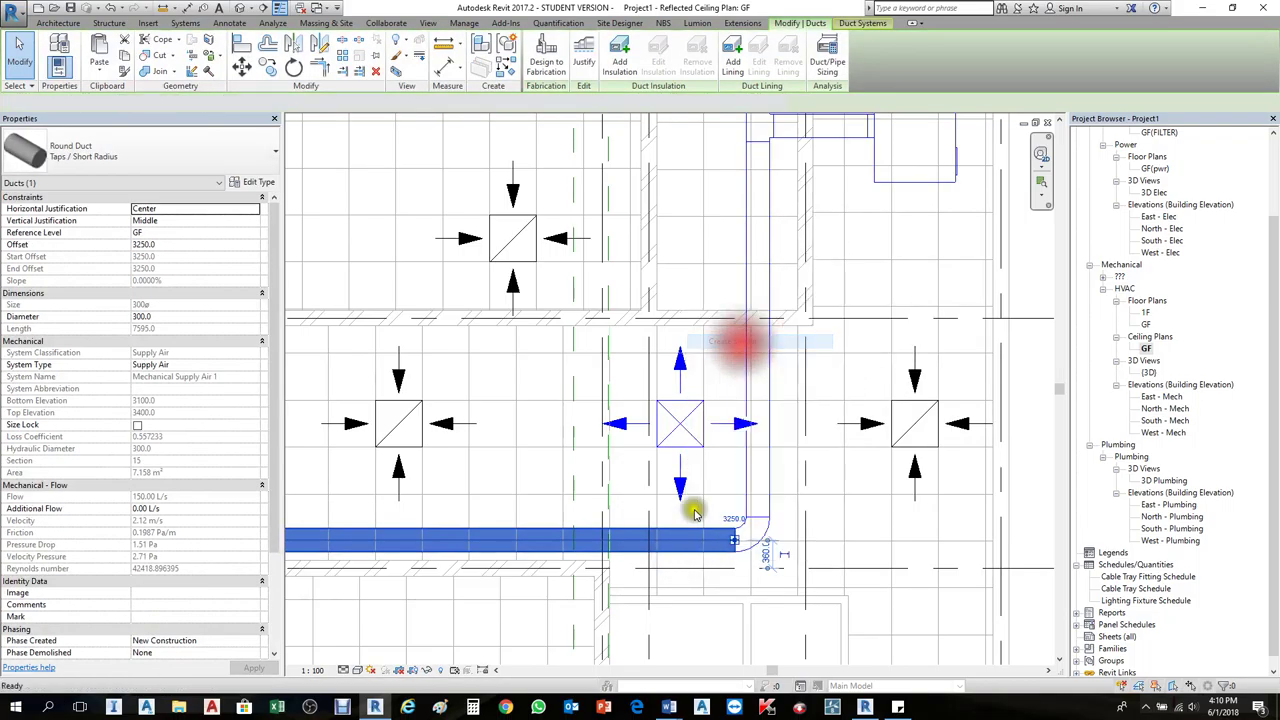
{"action": "left_click", "coordinate": [683, 540]}
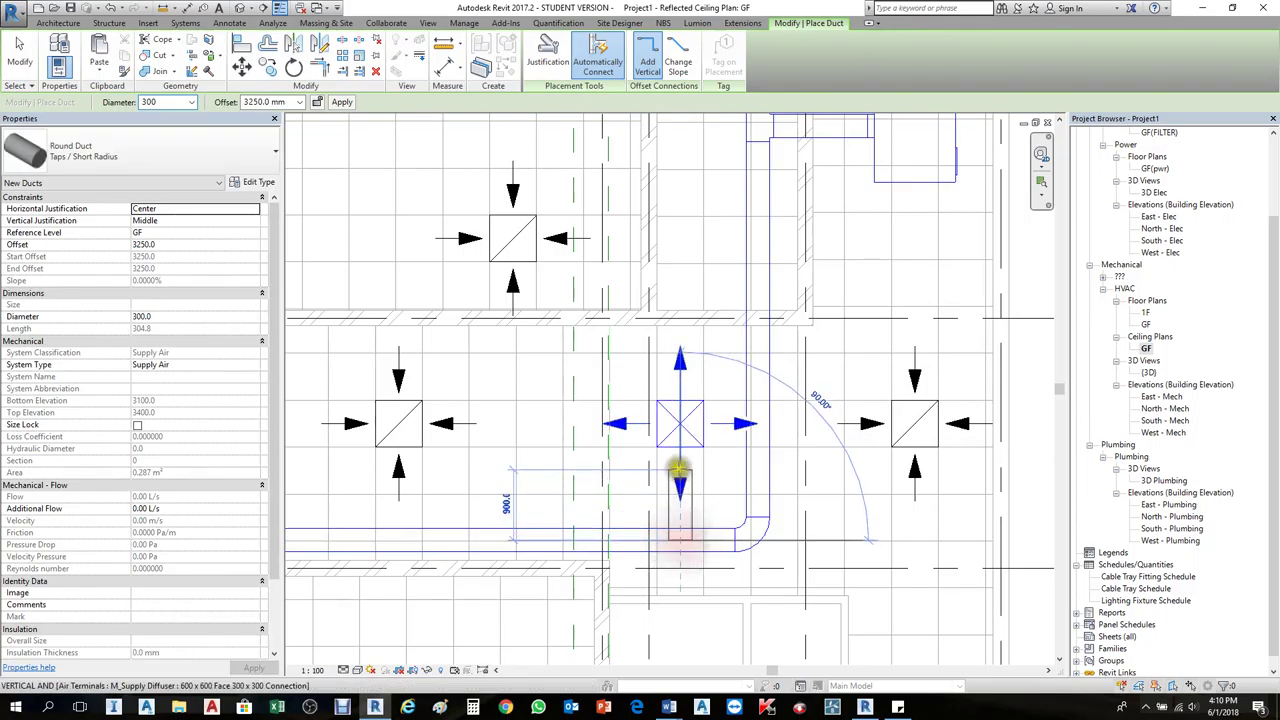
{"action": "left_click", "coordinate": [681, 420]}
{"action": "key", "text": "Escape"}
{"action": "key", "text": "Escape"}
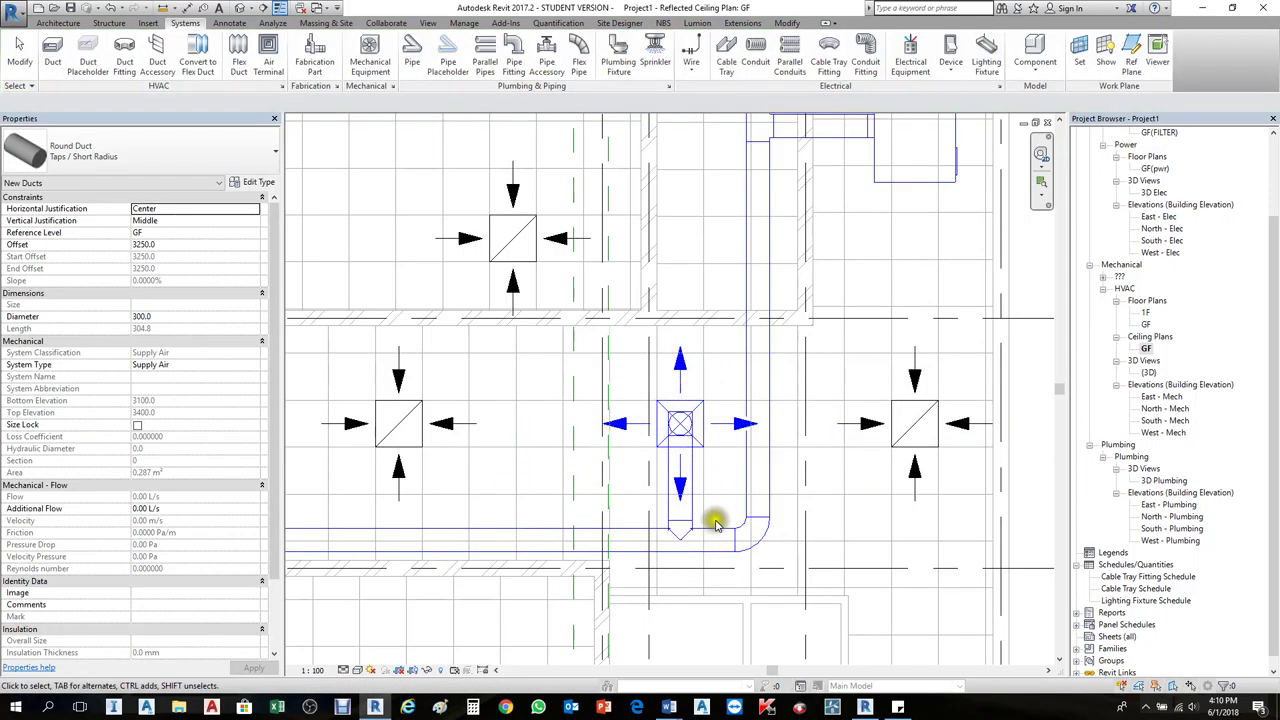
{"action": "scroll", "coordinate": [718, 520], "scroll_direction": "down", "scroll_amount": 2}
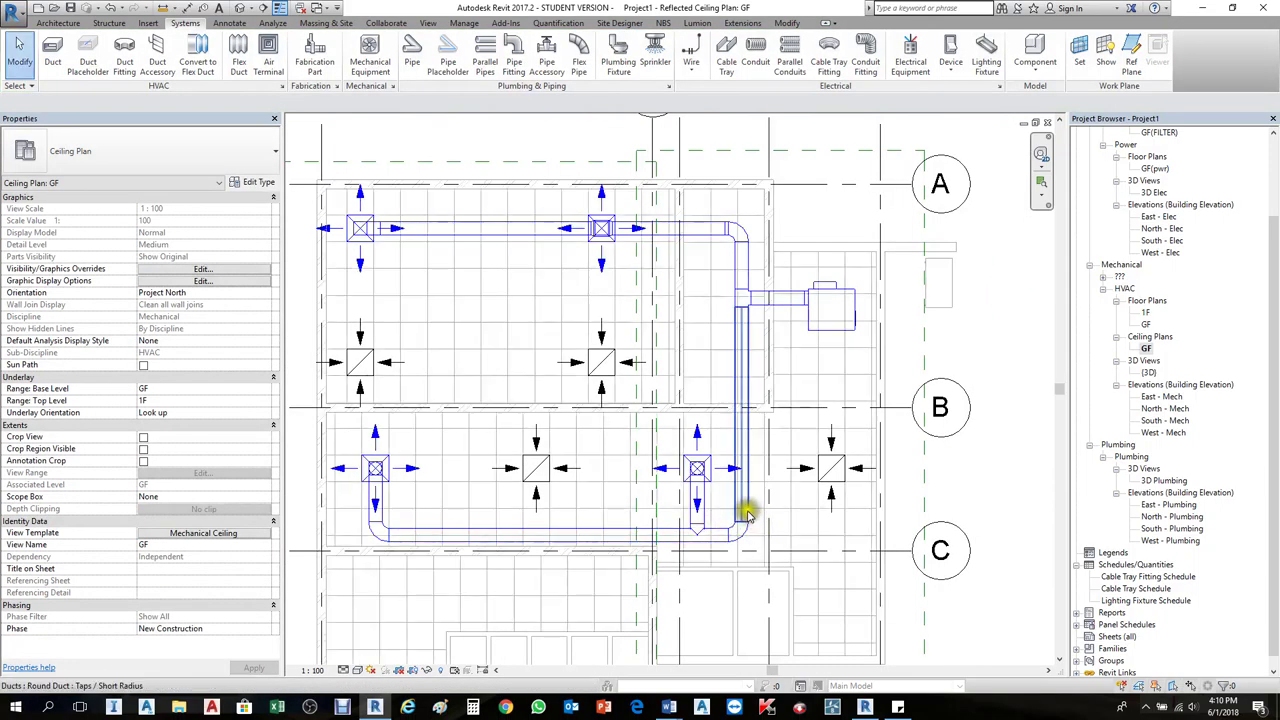
Step: Select the lower duct branch, adding the new branch duct, round takeoff and diffuser elbow
{"action": "key", "text": "Tab"}
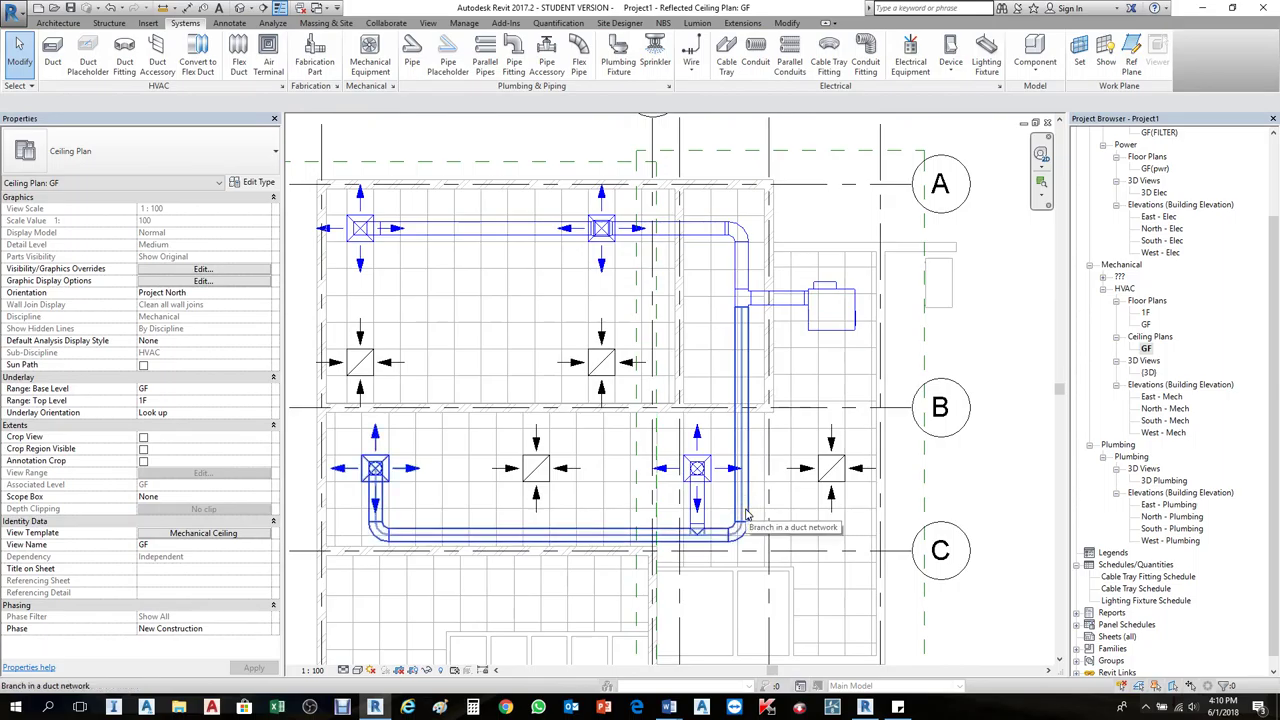
{"action": "left_click", "coordinate": [748, 510]}
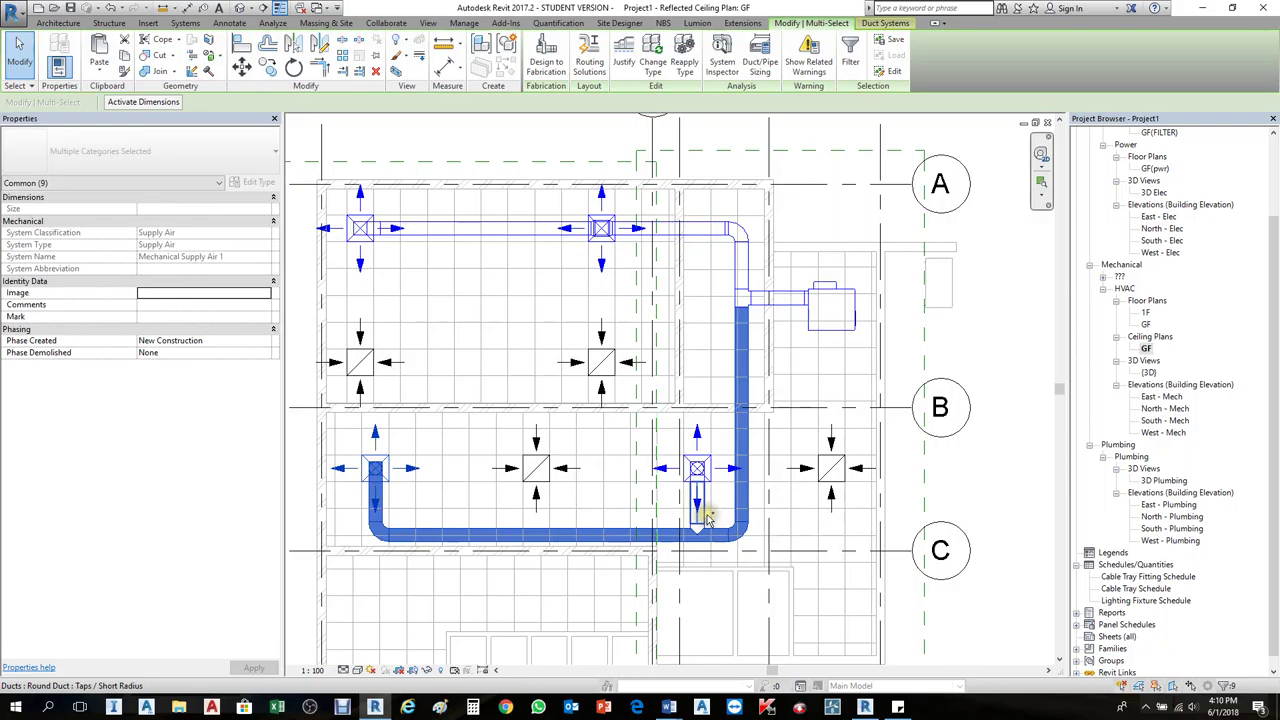
{"action": "left_click", "coordinate": [704, 516], "text": "ctrl"}
{"action": "scroll", "coordinate": [700, 522], "scroll_direction": "up", "scroll_amount": 4}
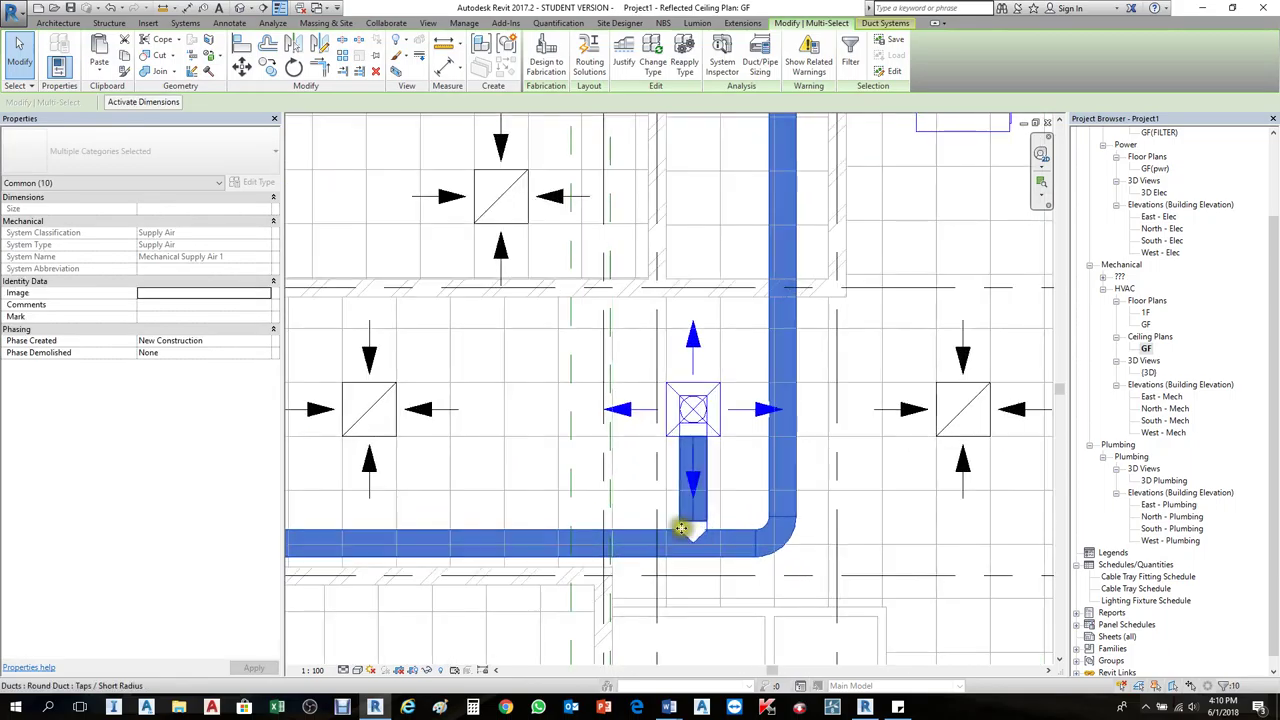
{"action": "scroll", "coordinate": [708, 522], "scroll_direction": "up", "scroll_amount": 3}
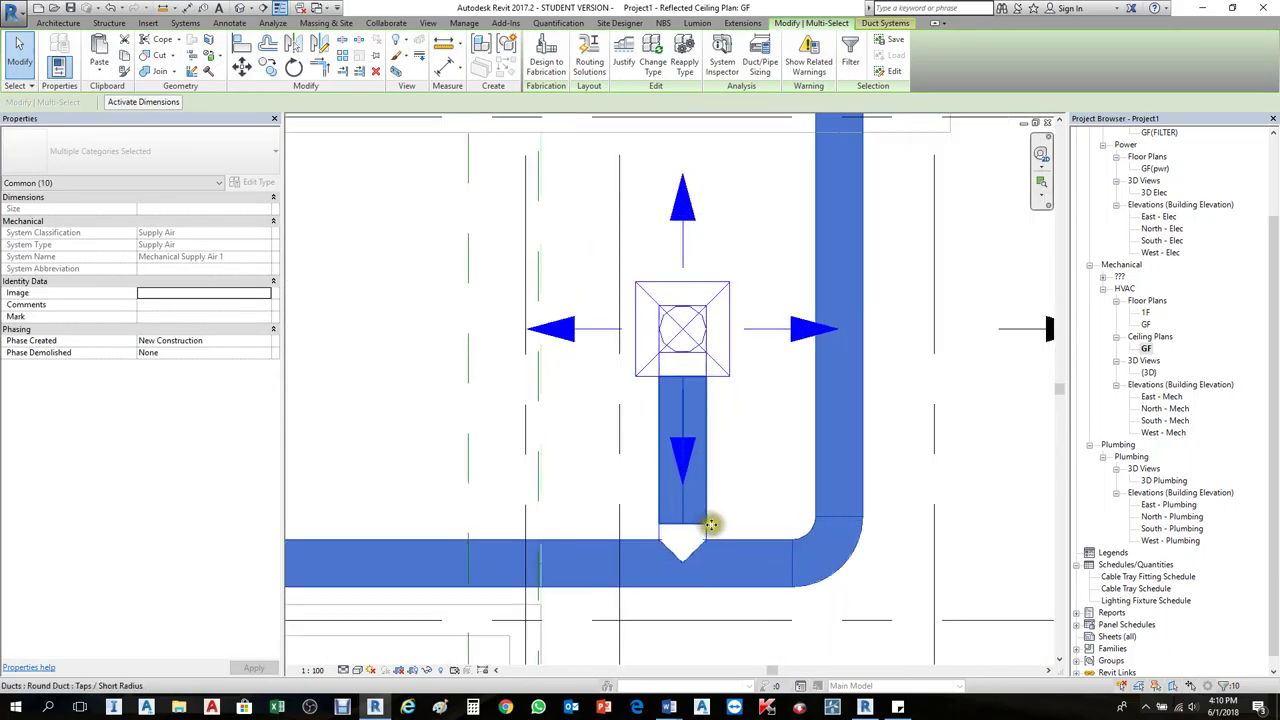
{"action": "left_click", "coordinate": [700, 537], "text": "ctrl"}
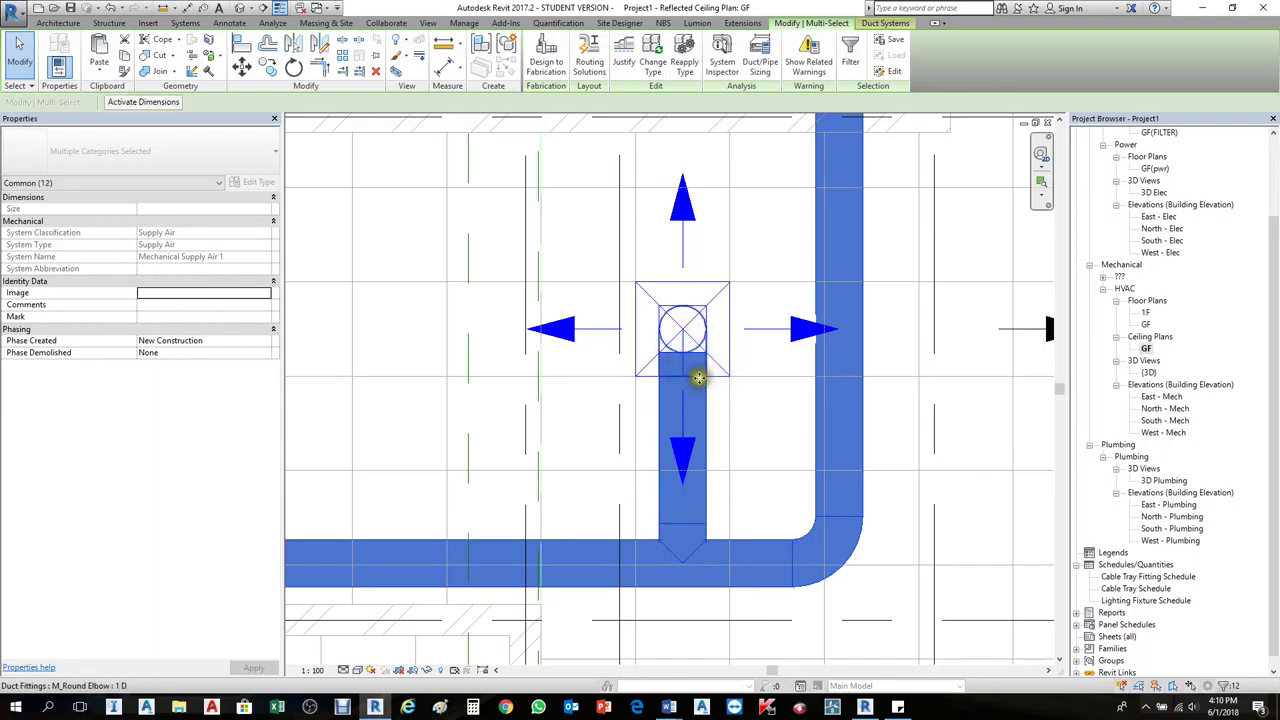
{"action": "left_click", "coordinate": [690, 365], "text": "ctrl"}
{"action": "scroll", "coordinate": [757, 320], "scroll_direction": "down", "scroll_amount": 6}
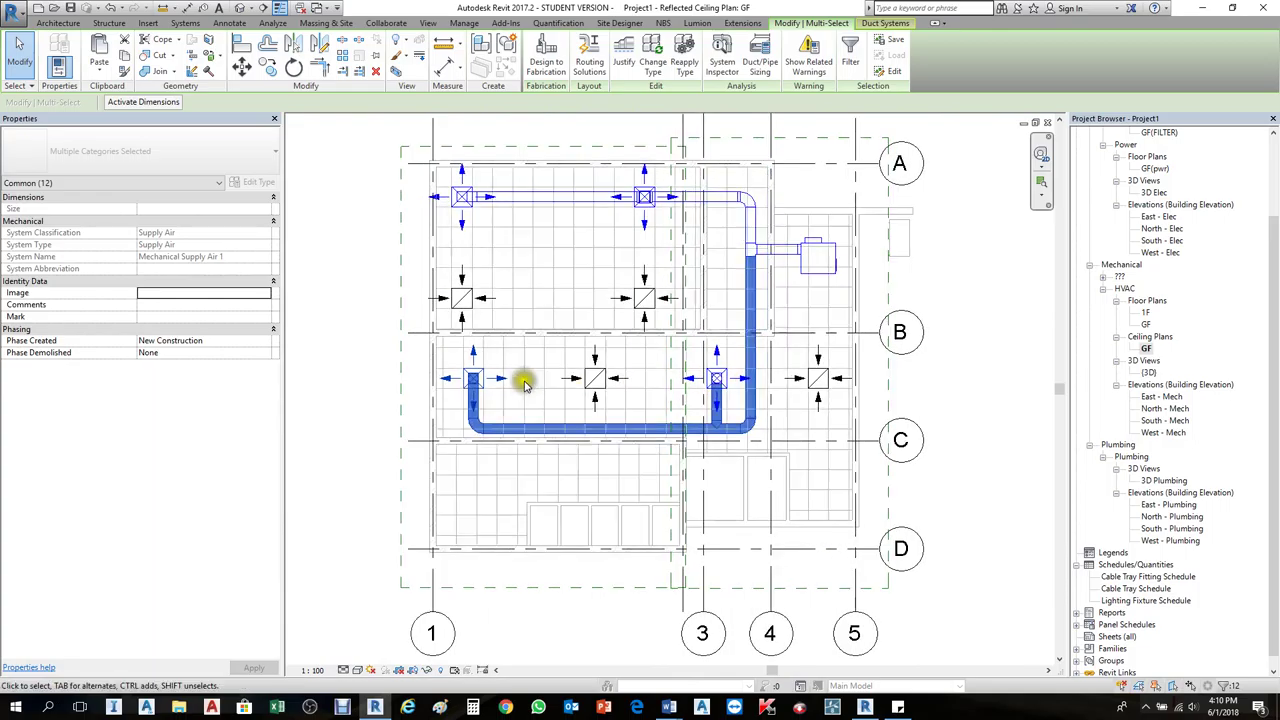
Step: Open Duct/Pipe Sizing for the branch, sizing by Velocity at 5.1 m/s
{"action": "left_click", "coordinate": [762, 52]}
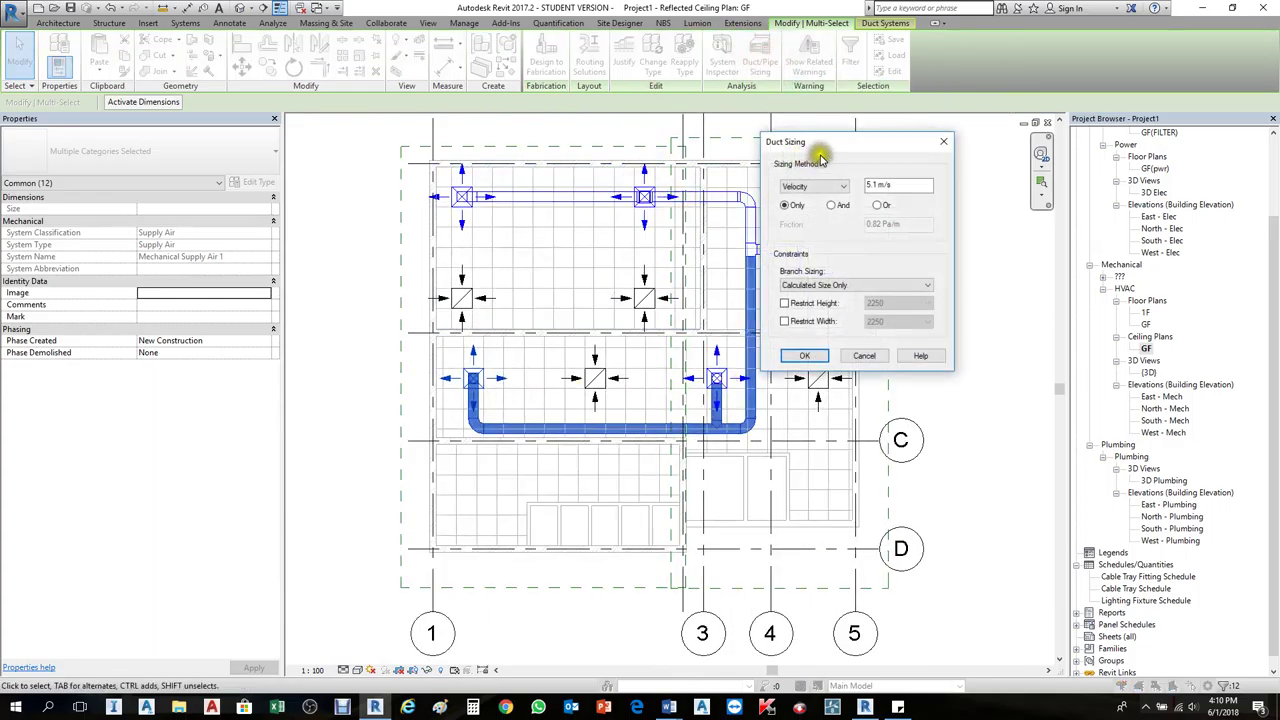
{"action": "left_click_drag", "start_coordinate": [831, 146], "coordinate": [844, 338]}
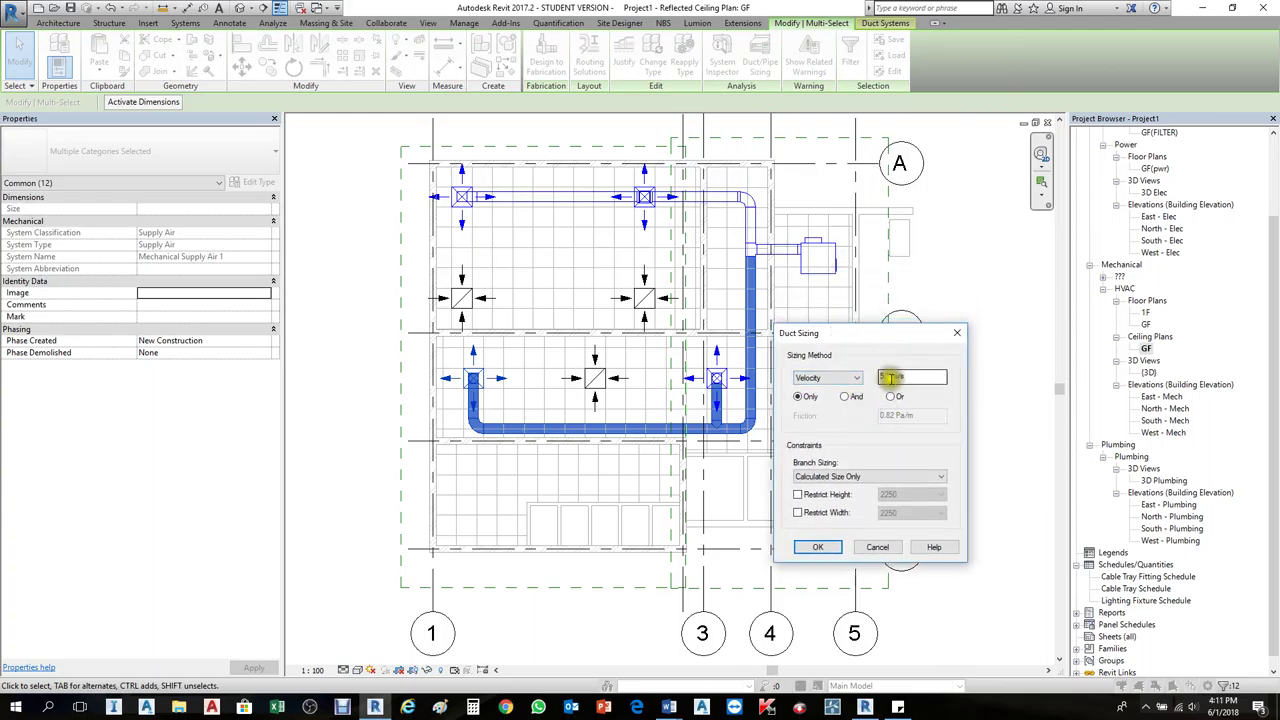
{"action": "left_click", "coordinate": [888, 376]}
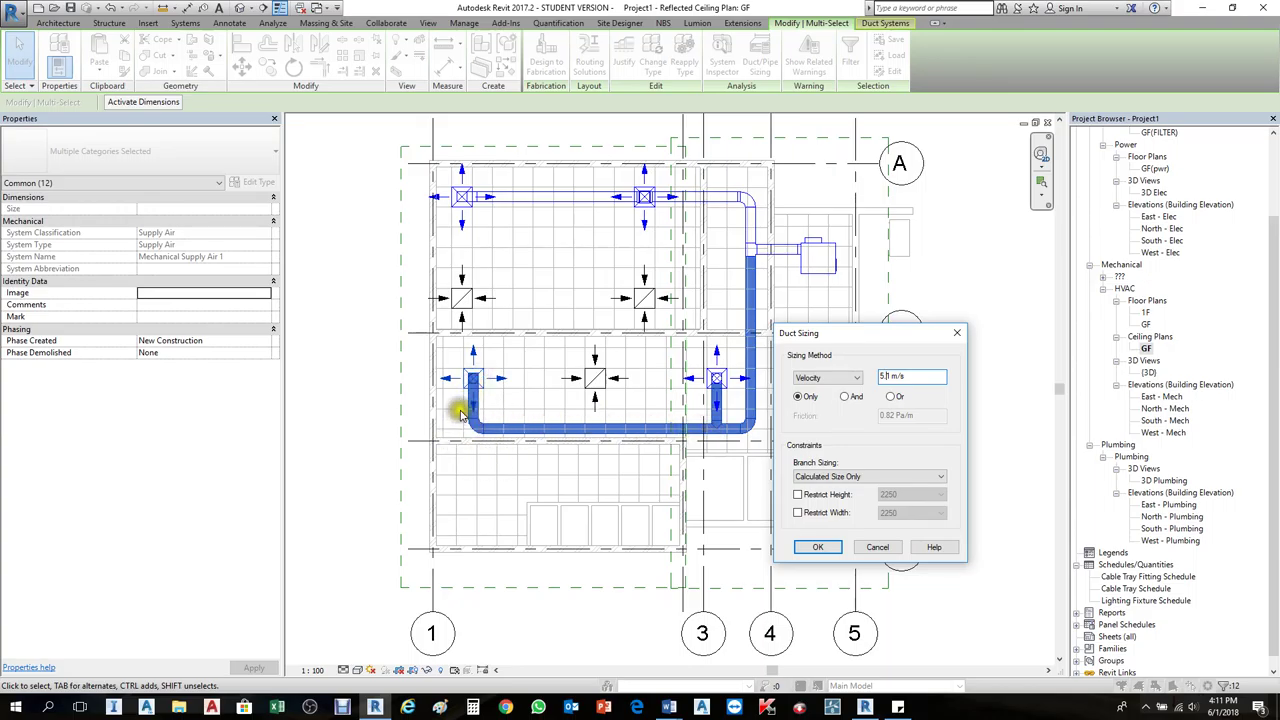
Step: Compare Equal Friction, Static Regain and Friction, then size the ducts by Velocity at 5.1 m/s
{"action": "left_click", "coordinate": [850, 381]}
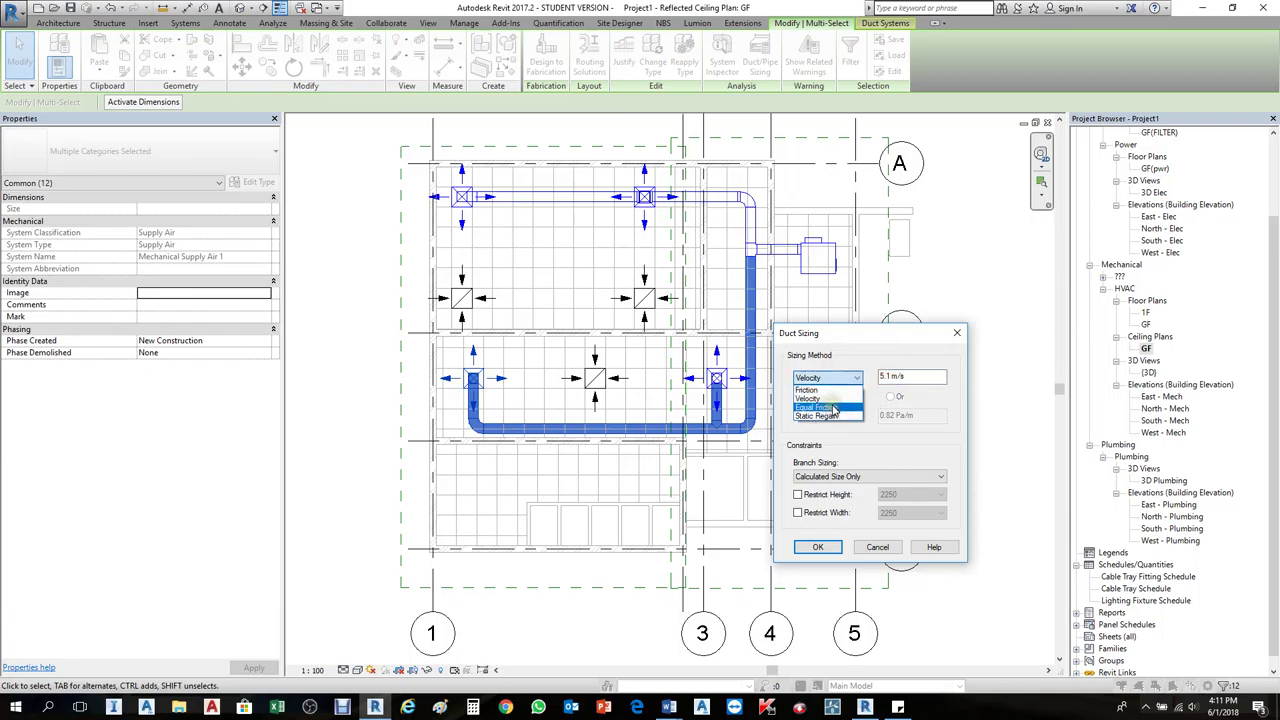
{"action": "left_click", "coordinate": [834, 409]}
{"action": "left_click", "coordinate": [852, 377]}
{"action": "left_click", "coordinate": [822, 415]}
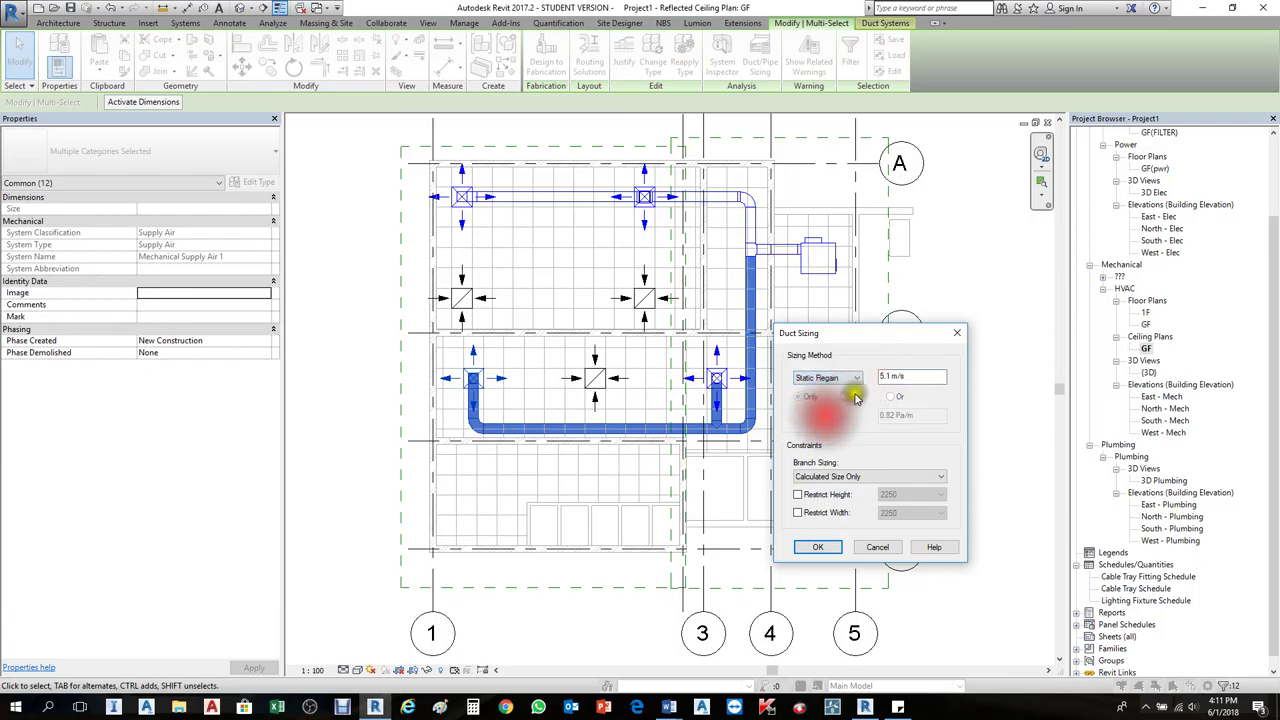
{"action": "left_click", "coordinate": [852, 377]}
{"action": "left_click", "coordinate": [815, 392]}
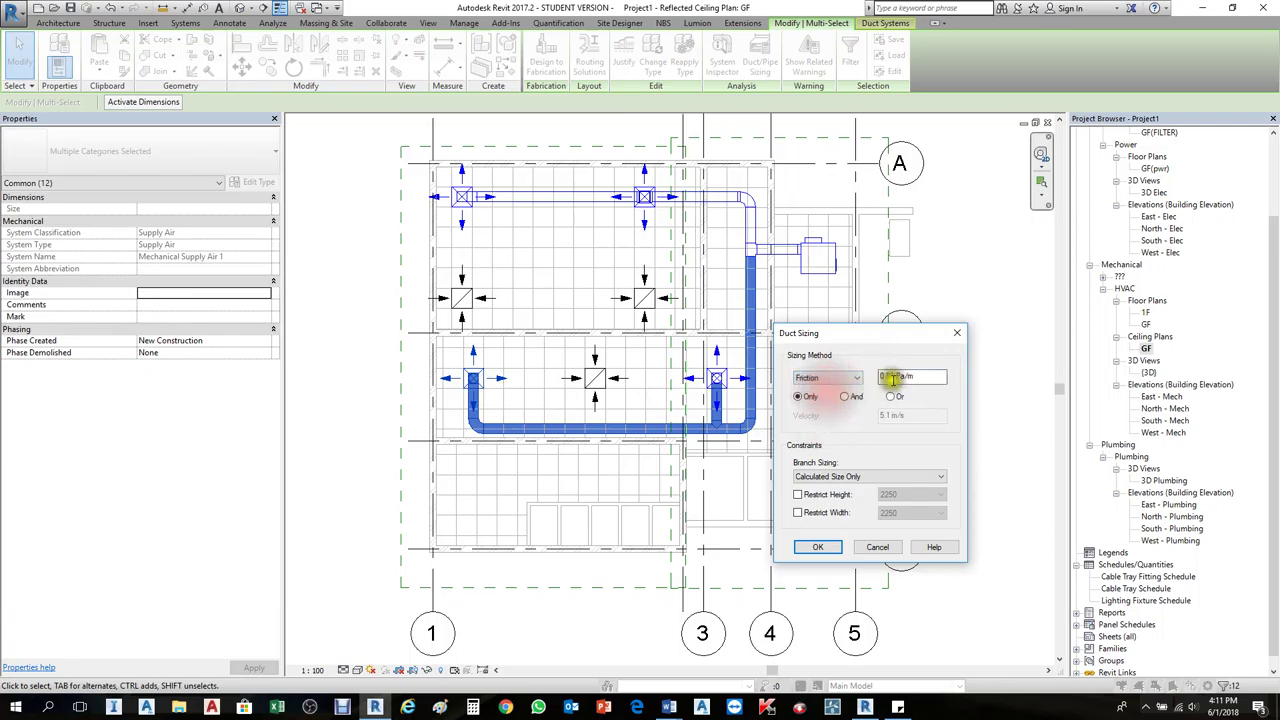
{"action": "left_click", "coordinate": [926, 379]}
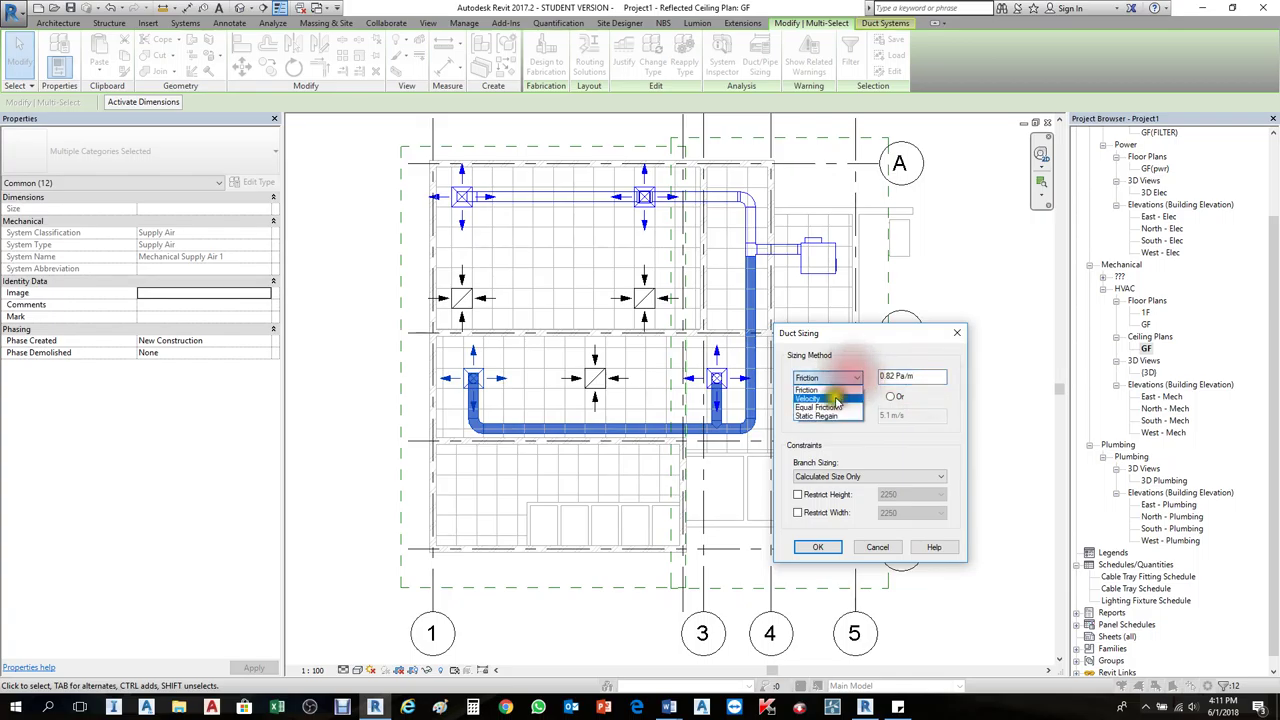
{"action": "left_click", "coordinate": [824, 399]}
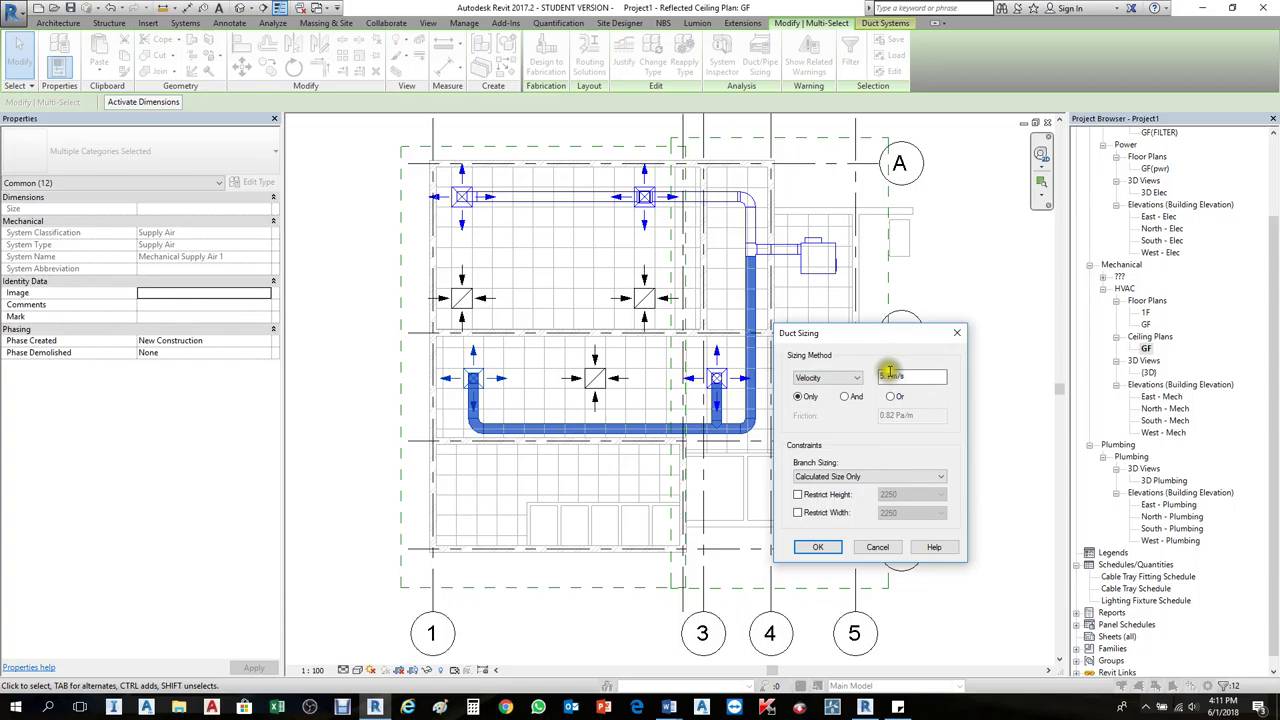
{"action": "left_click", "coordinate": [884, 377]}
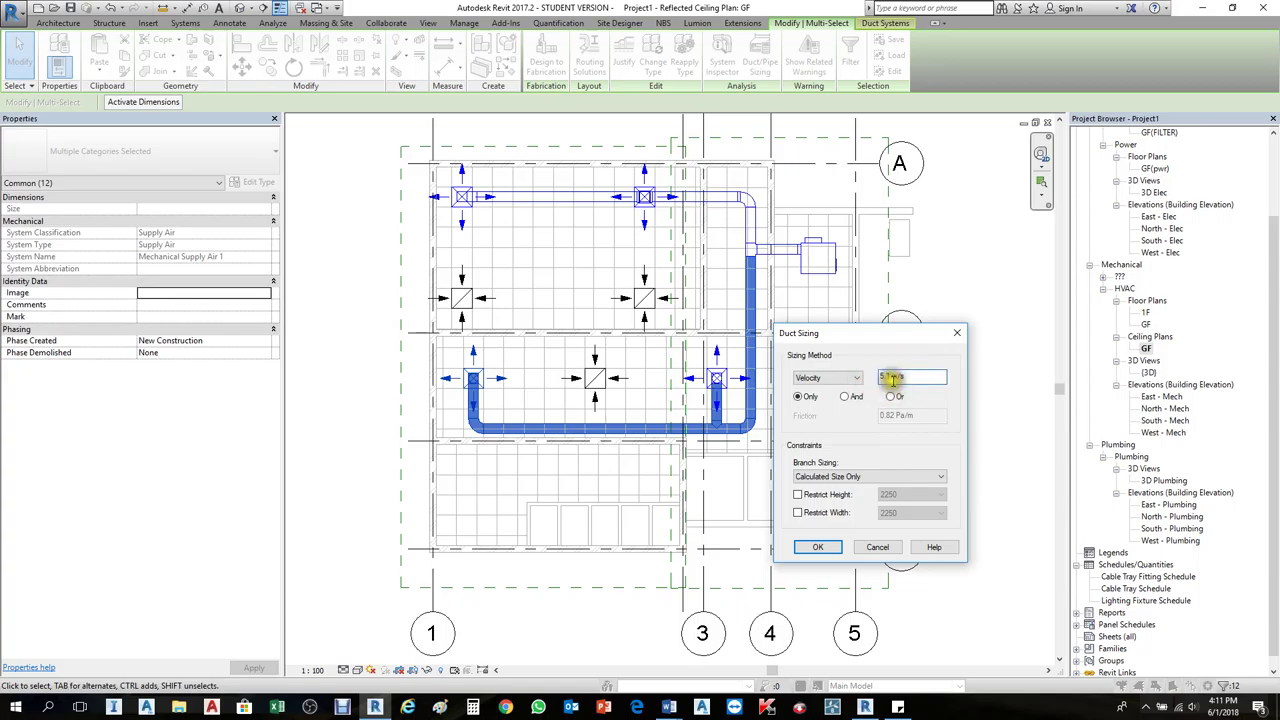
{"action": "left_click", "coordinate": [818, 552]}
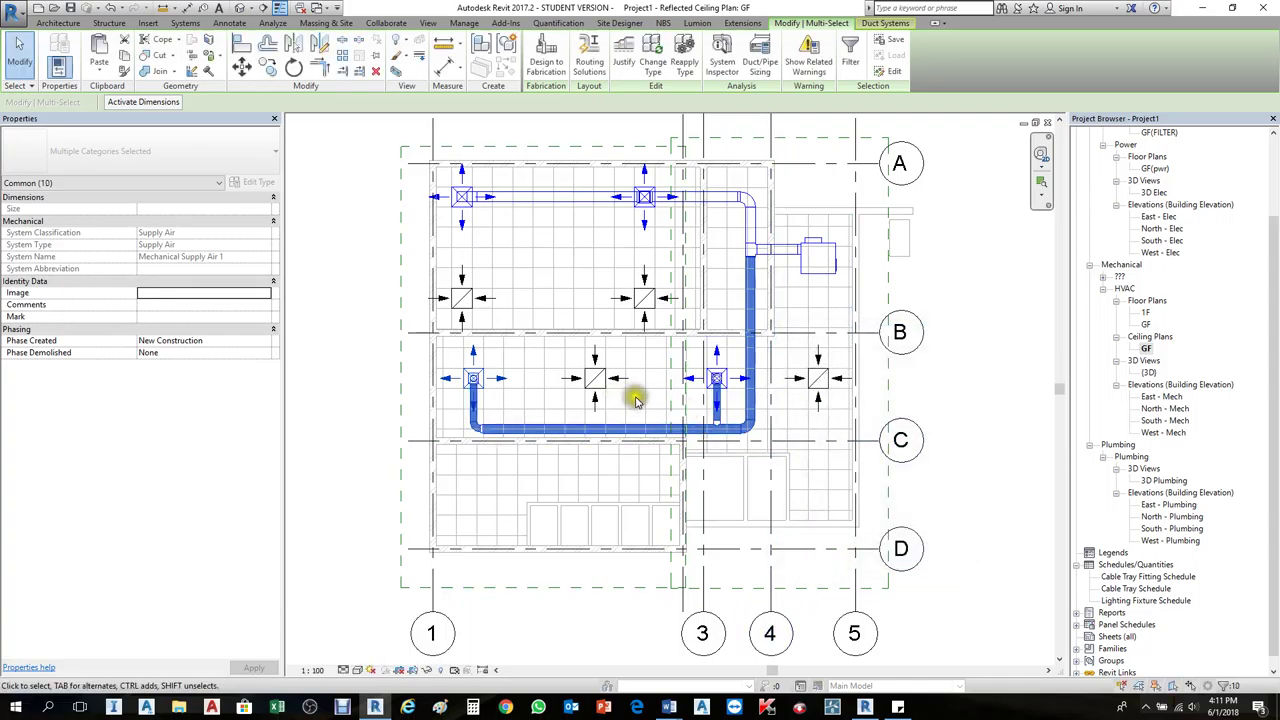
Step: Review the vertical supply duct and the long horizontal duct individually
{"action": "scroll", "coordinate": [636, 400], "scroll_direction": "up", "scroll_amount": 3}
{"action": "scroll", "coordinate": [787, 430], "scroll_direction": "down", "scroll_amount": 3}
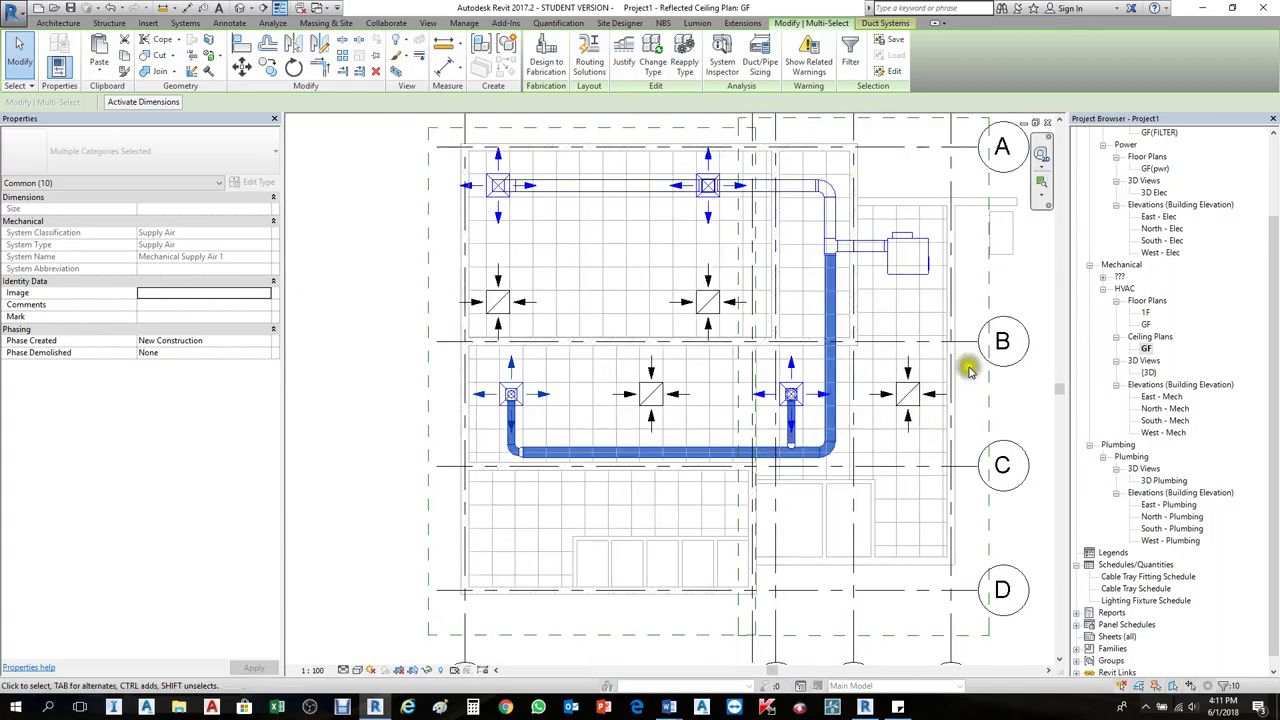
{"action": "left_click", "coordinate": [933, 392]}
{"action": "left_click", "coordinate": [825, 313]}
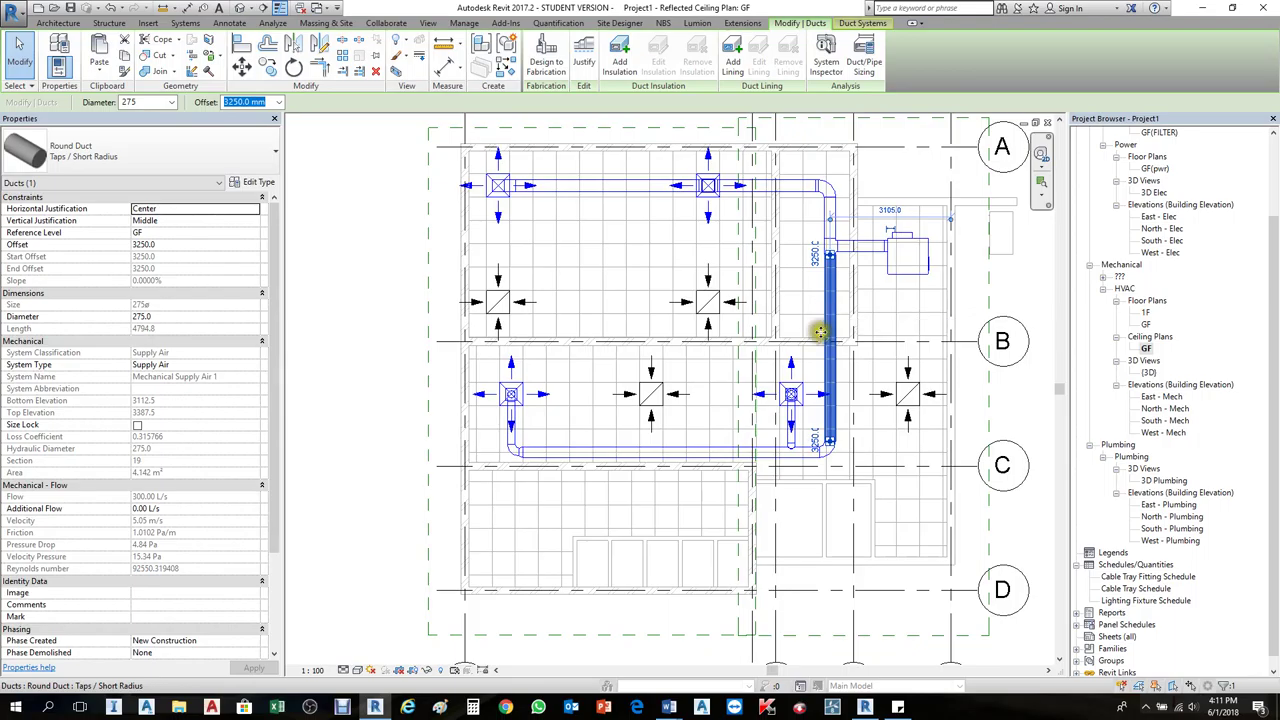
{"action": "left_click", "coordinate": [757, 444]}
{"action": "left_click", "coordinate": [770, 458]}
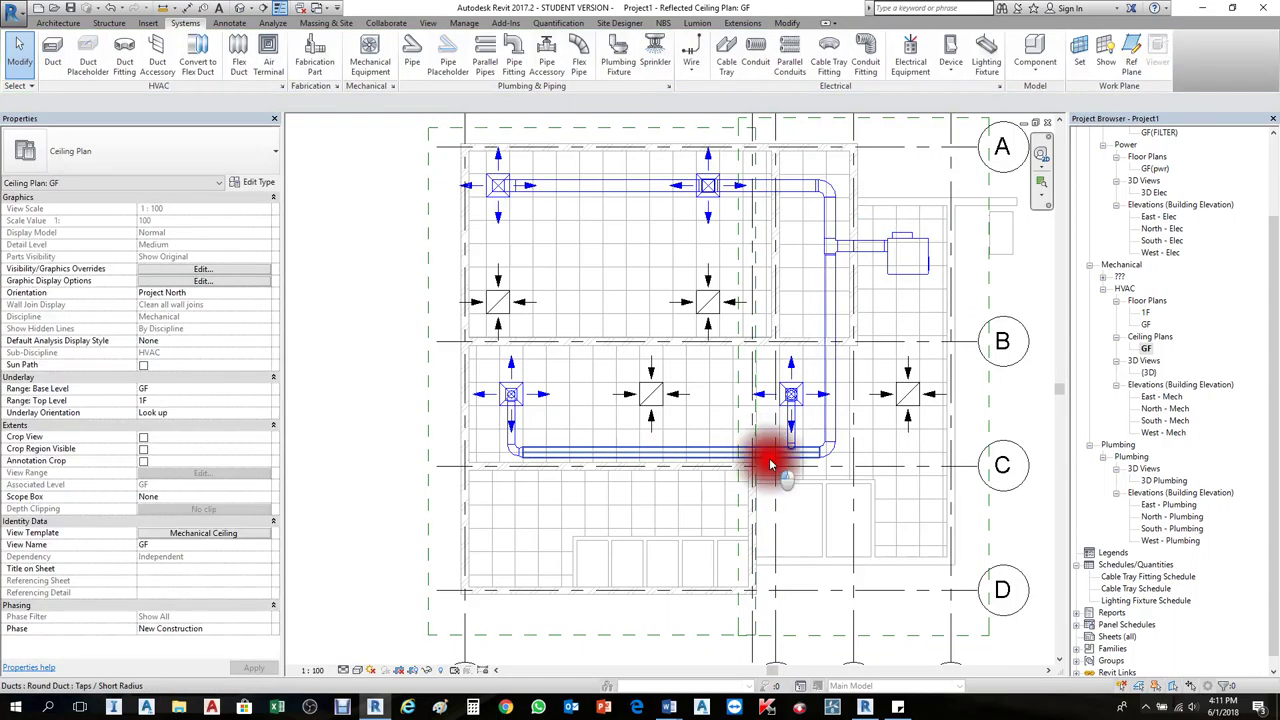
{"action": "key", "text": "Escape"}
Step: Check the short duct under the left diffuser, then select the whole connected duct run
{"action": "scroll", "coordinate": [512, 420], "scroll_direction": "up", "scroll_amount": 5}
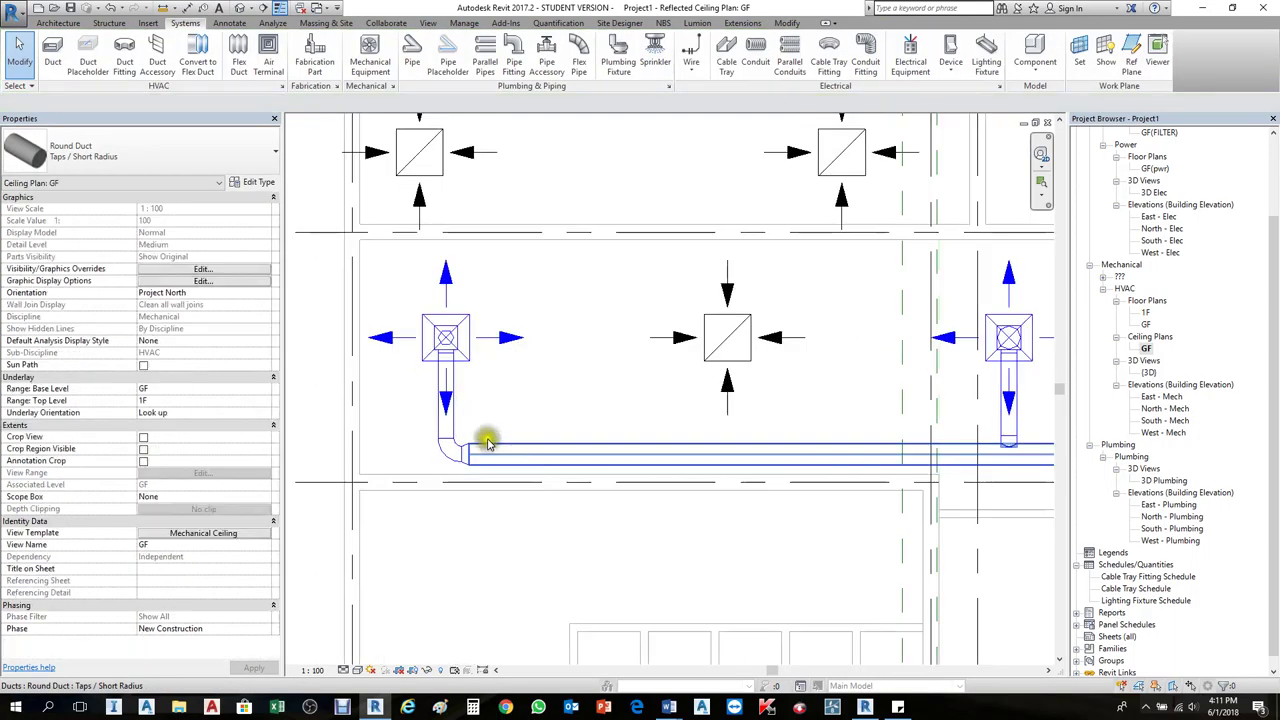
{"action": "left_click", "coordinate": [465, 404]}
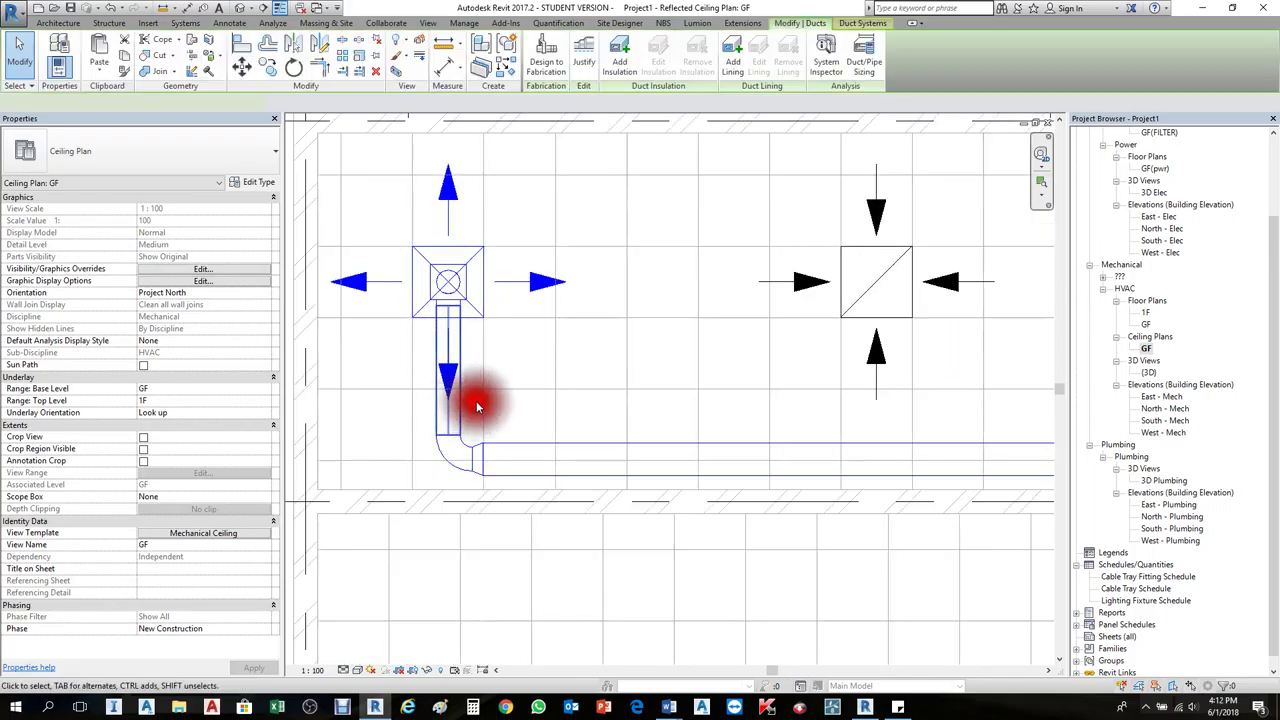
{"action": "key", "text": "Escape"}
{"action": "scroll", "coordinate": [463, 380], "scroll_direction": "down", "scroll_amount": 5}
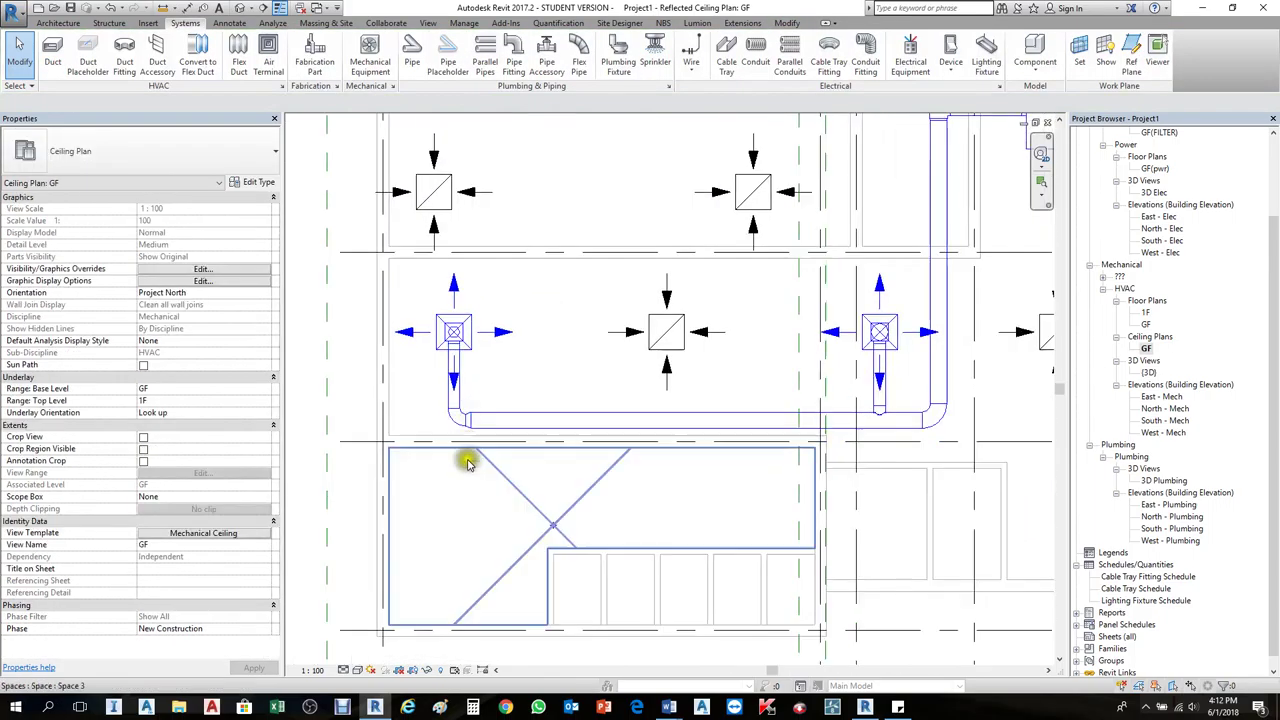
{"action": "key", "text": "Tab"}
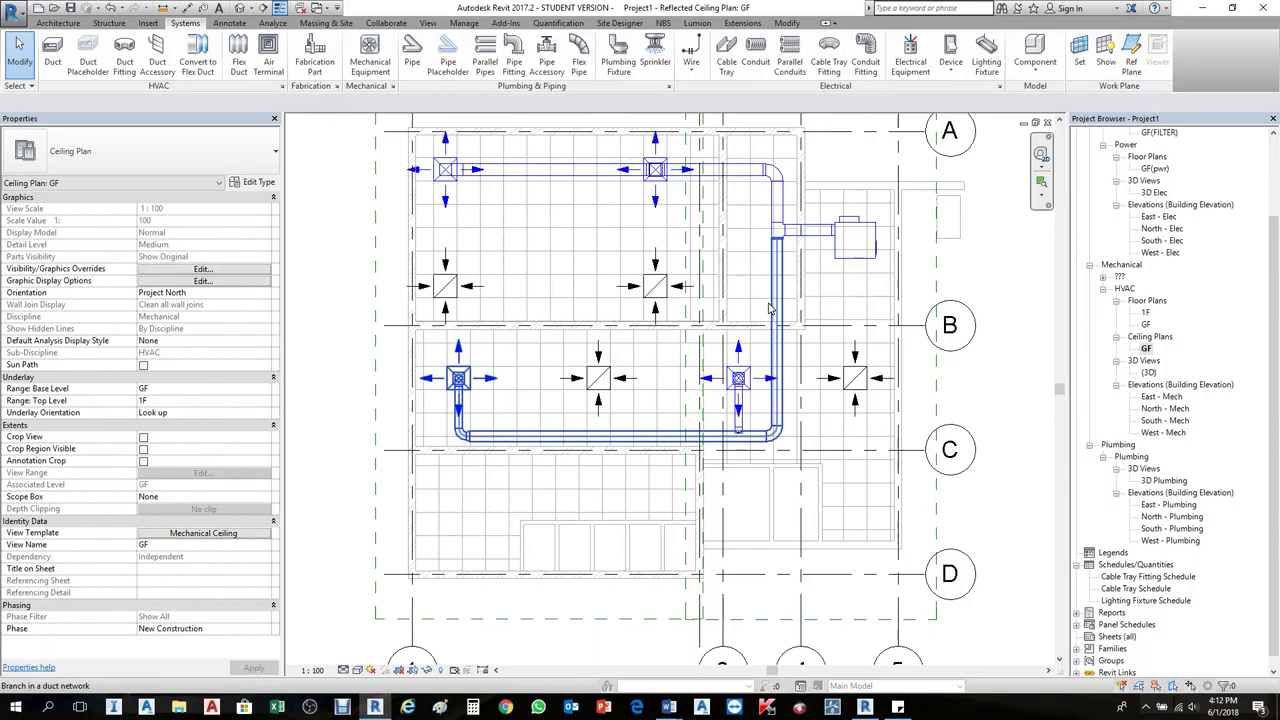
{"action": "left_click", "coordinate": [768, 298]}
Step: Run System Inspector on the supply air system and read the first duct sections' tags
{"action": "left_click", "coordinate": [728, 60]}
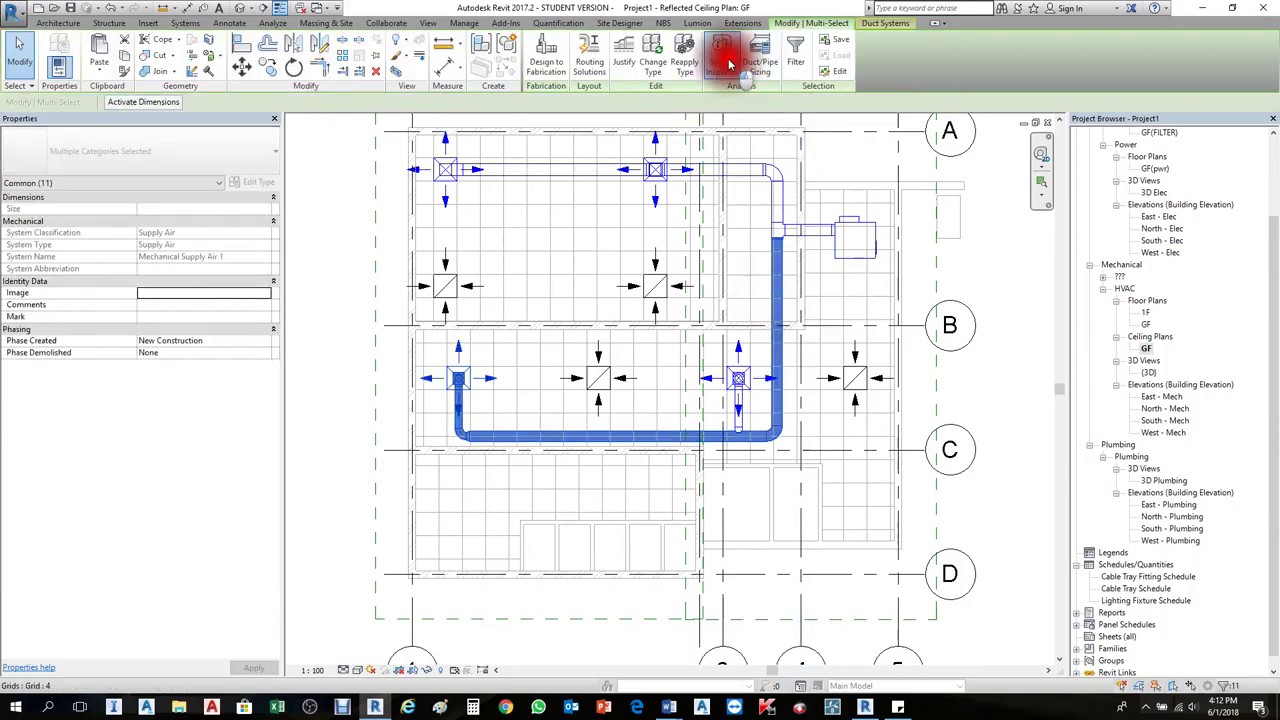
{"action": "left_click", "coordinate": [651, 133]}
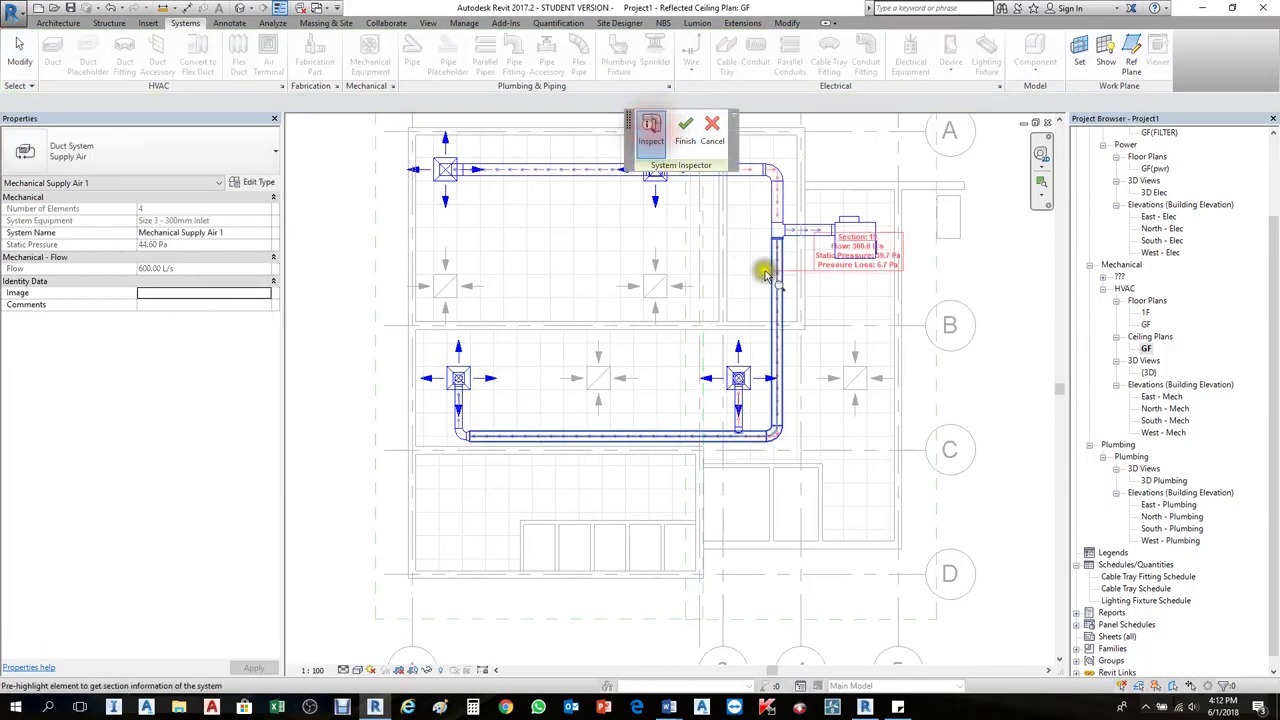
{"action": "scroll", "coordinate": [817, 349], "scroll_direction": "up", "scroll_amount": 3}
{"action": "mouse_move", "coordinate": [776, 294]}
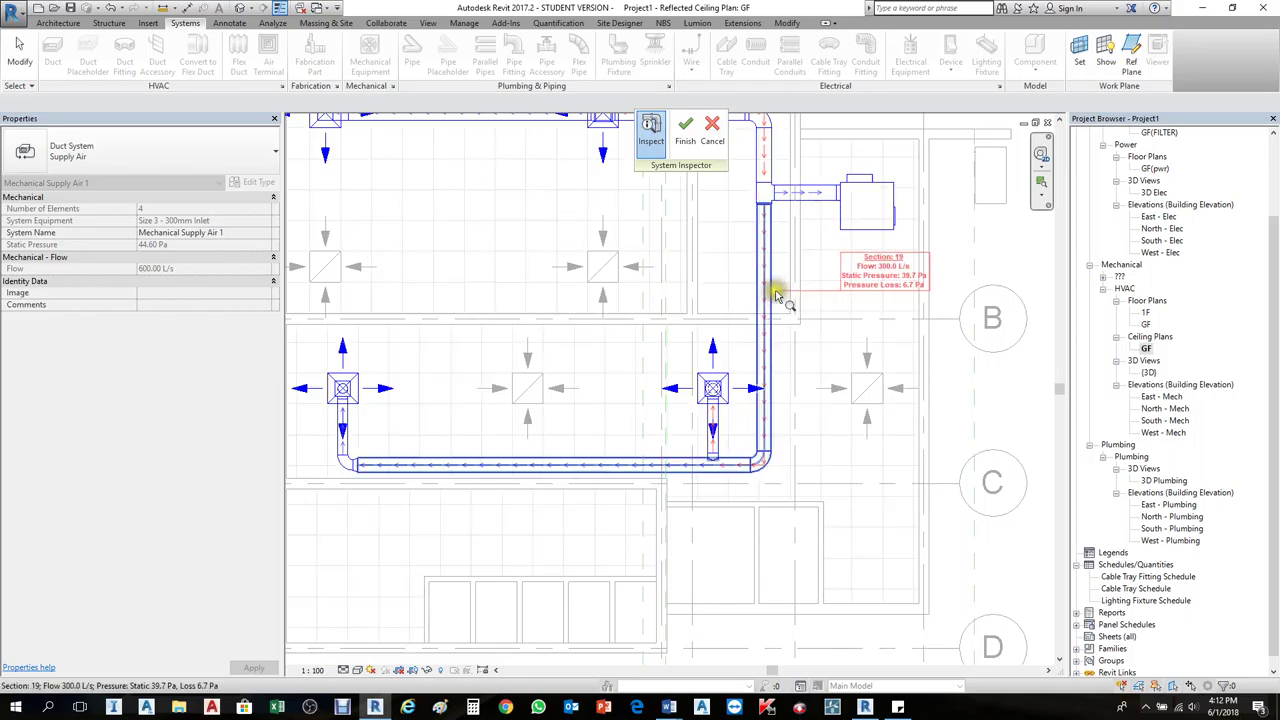
{"action": "scroll", "coordinate": [776, 294], "scroll_direction": "up", "scroll_amount": 1}
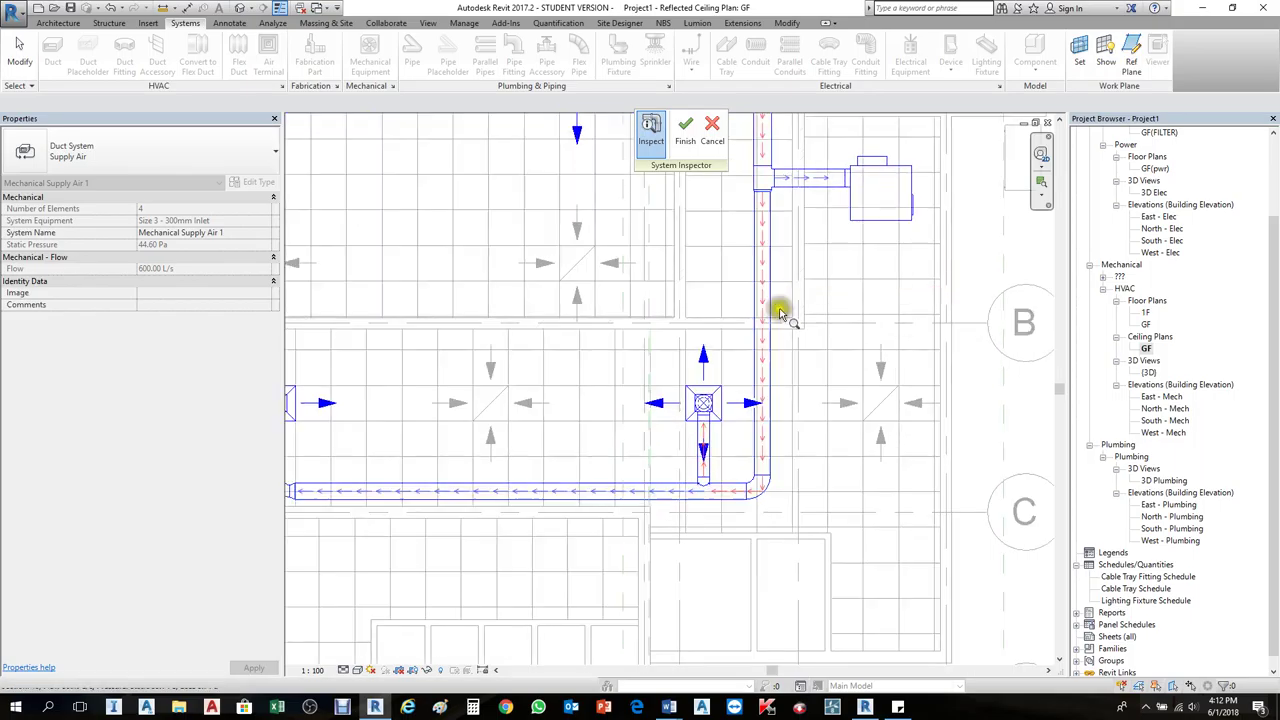
{"action": "scroll", "coordinate": [724, 505], "scroll_direction": "up", "scroll_amount": 1}
{"action": "mouse_move", "coordinate": [541, 490]}
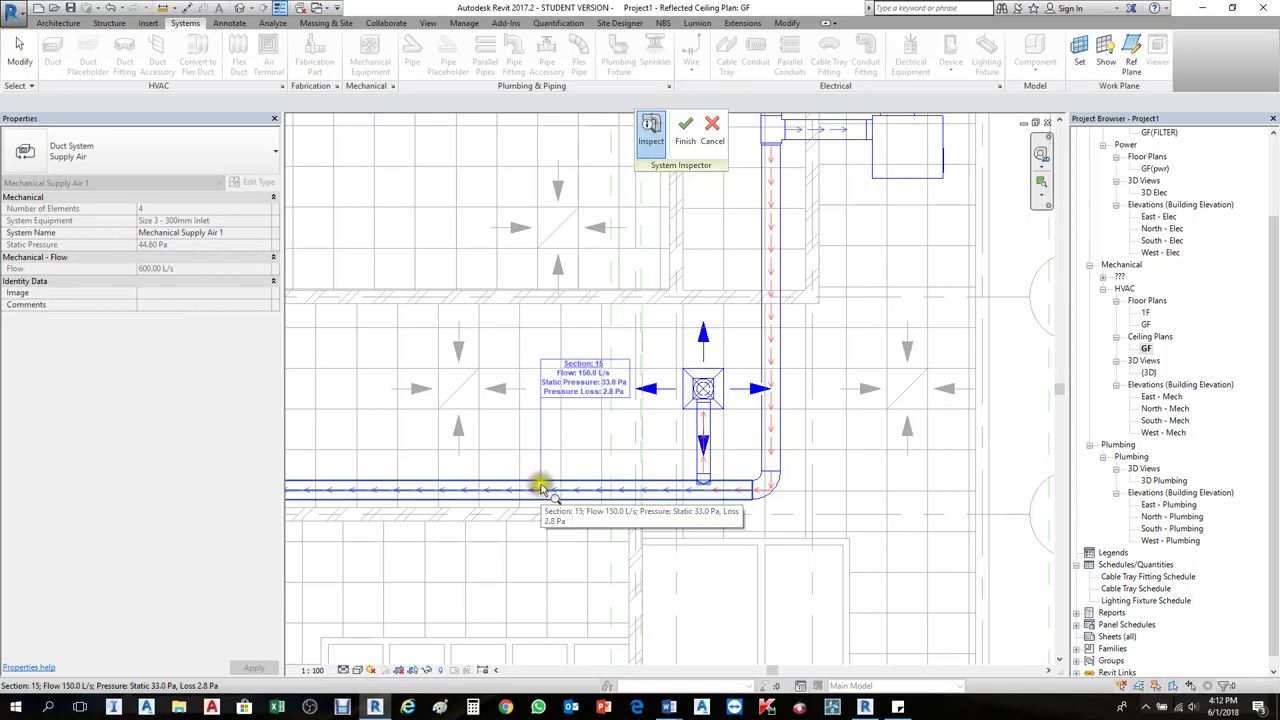
Step: Follow the duct loop reading each section's flow and pressure, such as 150 L/s in section 15
{"action": "scroll", "coordinate": [541, 490], "scroll_direction": "up", "scroll_amount": 1}
{"action": "middle_click_drag", "start_coordinate": [541, 490], "coordinate": [664, 500]}
{"action": "scroll", "coordinate": [665, 502], "scroll_direction": "up", "scroll_amount": 3}
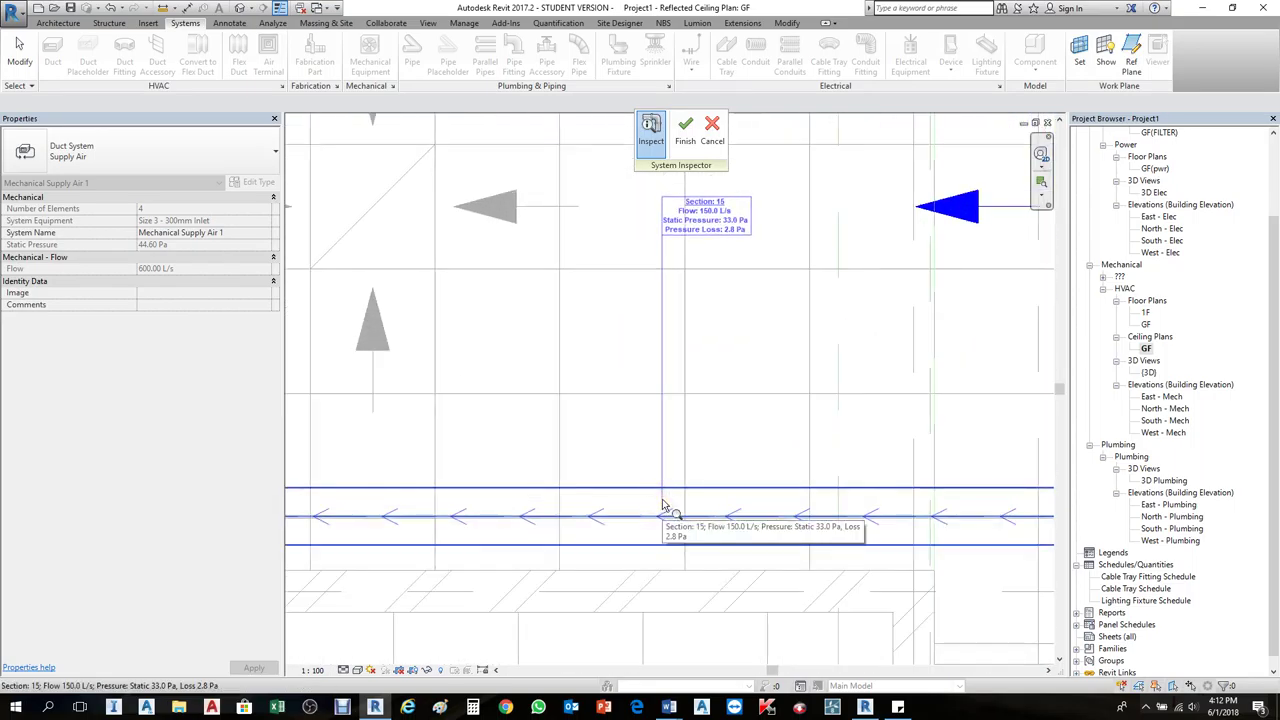
{"action": "scroll", "coordinate": [662, 499], "scroll_direction": "down", "scroll_amount": 4}
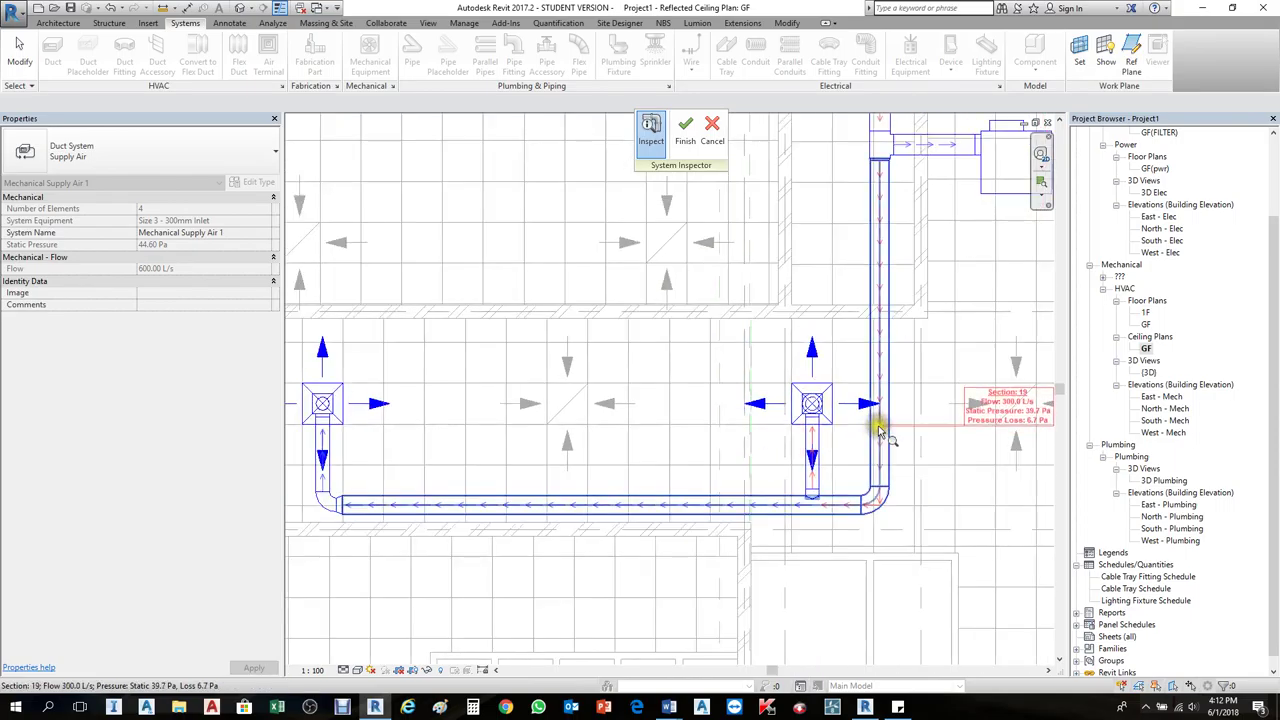
{"action": "scroll", "coordinate": [878, 430], "scroll_direction": "down", "scroll_amount": 2}
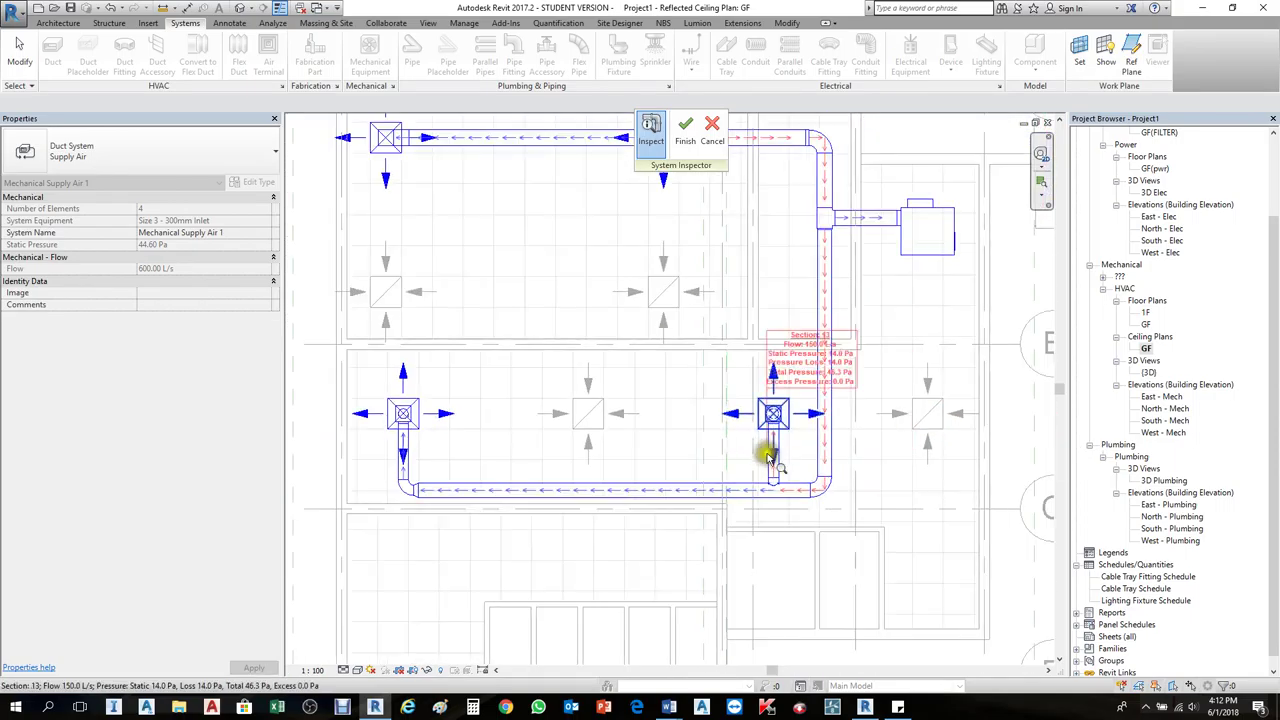
{"action": "scroll", "coordinate": [770, 457], "scroll_direction": "up", "scroll_amount": 2}
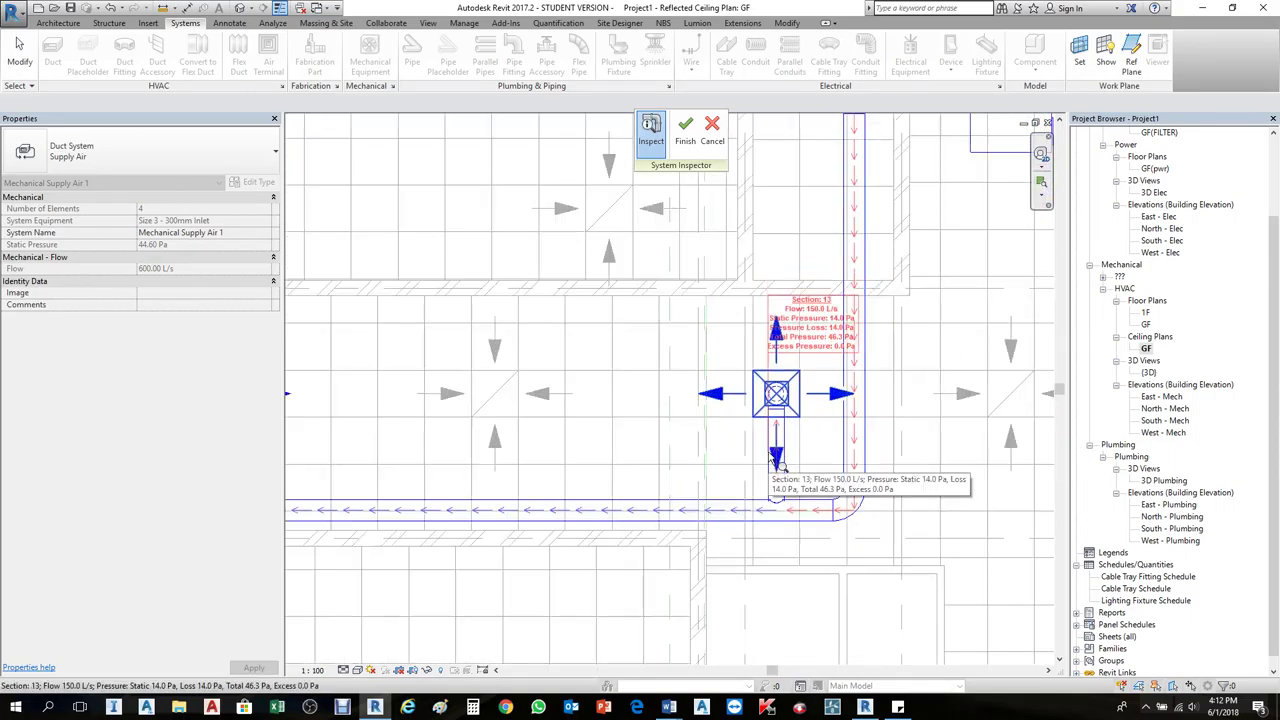
{"action": "scroll", "coordinate": [845, 423], "scroll_direction": "down", "scroll_amount": 2}
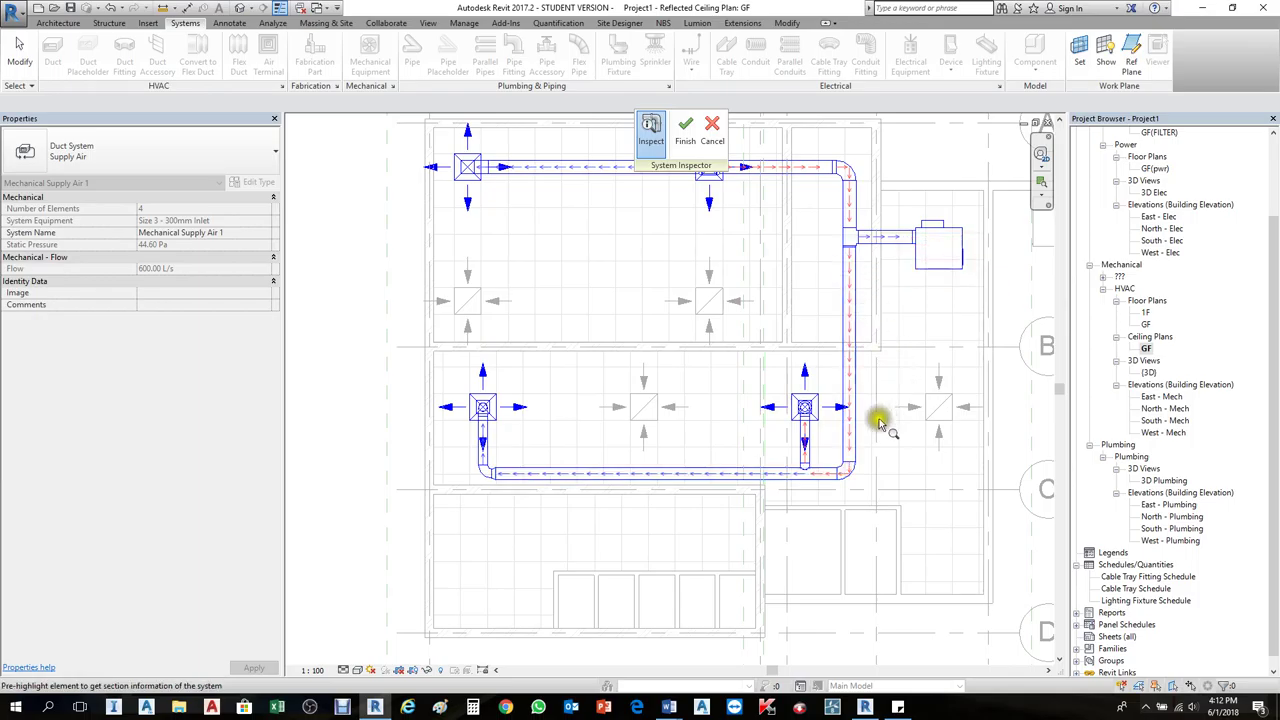
{"action": "scroll", "coordinate": [878, 422], "scroll_direction": "up", "scroll_amount": 2}
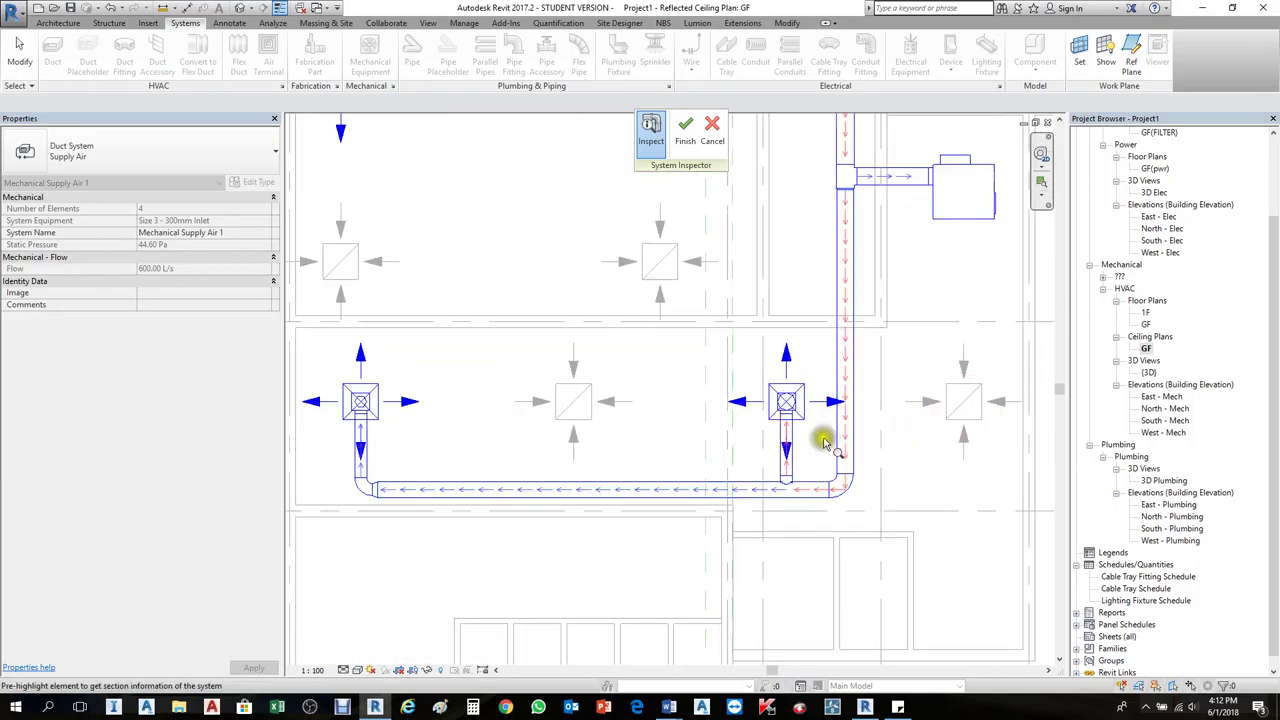
Step: Cancel System Inspector and select the entire supply duct branch network
{"action": "left_click", "coordinate": [709, 124]}
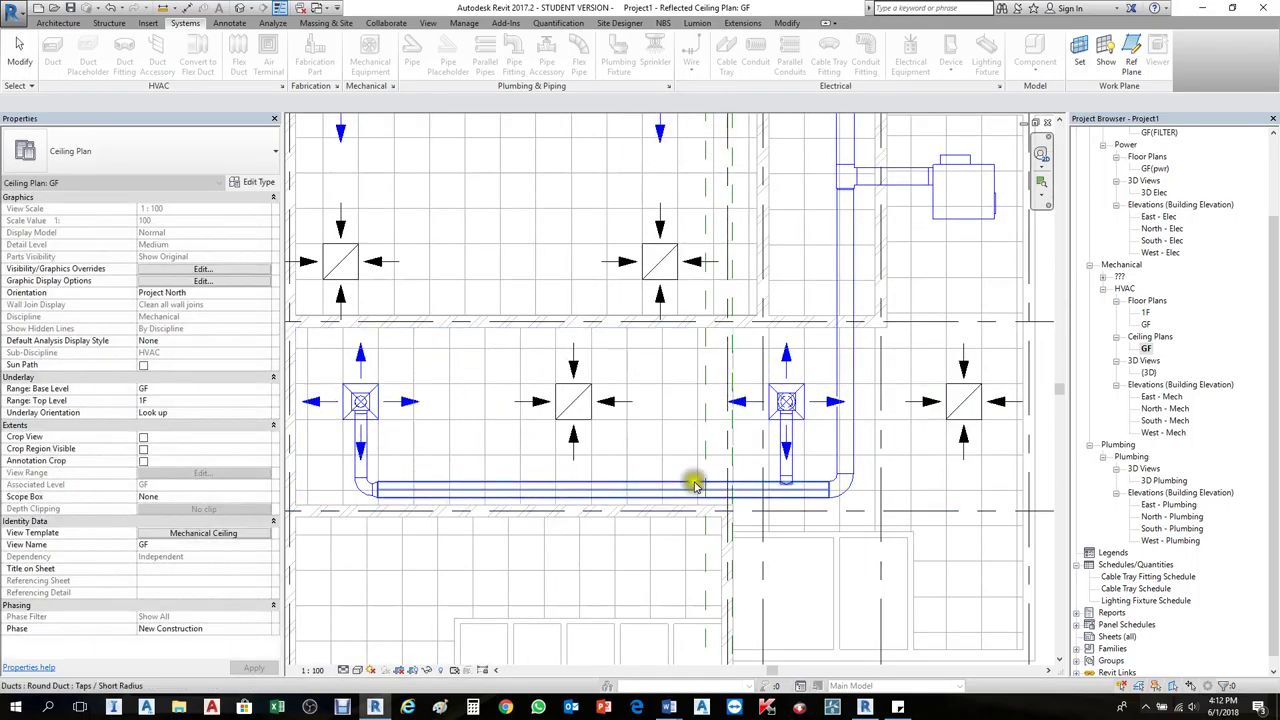
{"action": "scroll", "coordinate": [508, 594], "scroll_direction": "down", "scroll_amount": 3}
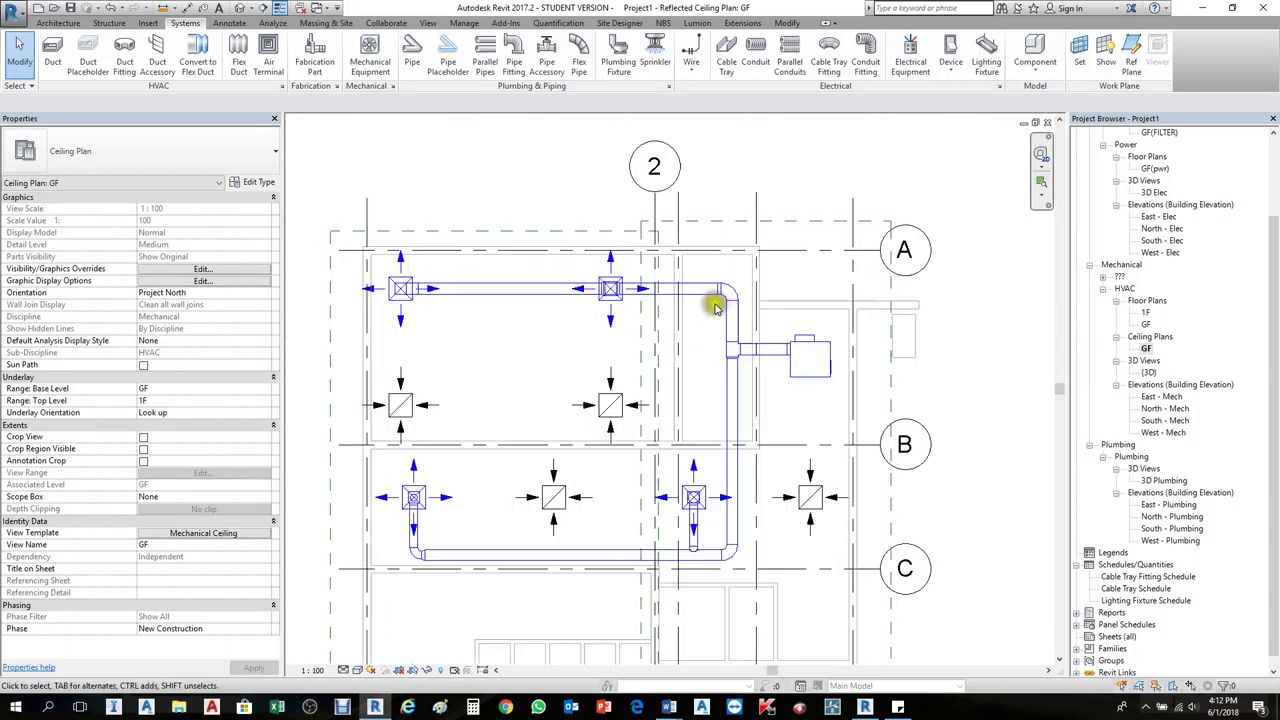
{"action": "scroll", "coordinate": [716, 307], "scroll_direction": "up", "scroll_amount": 2}
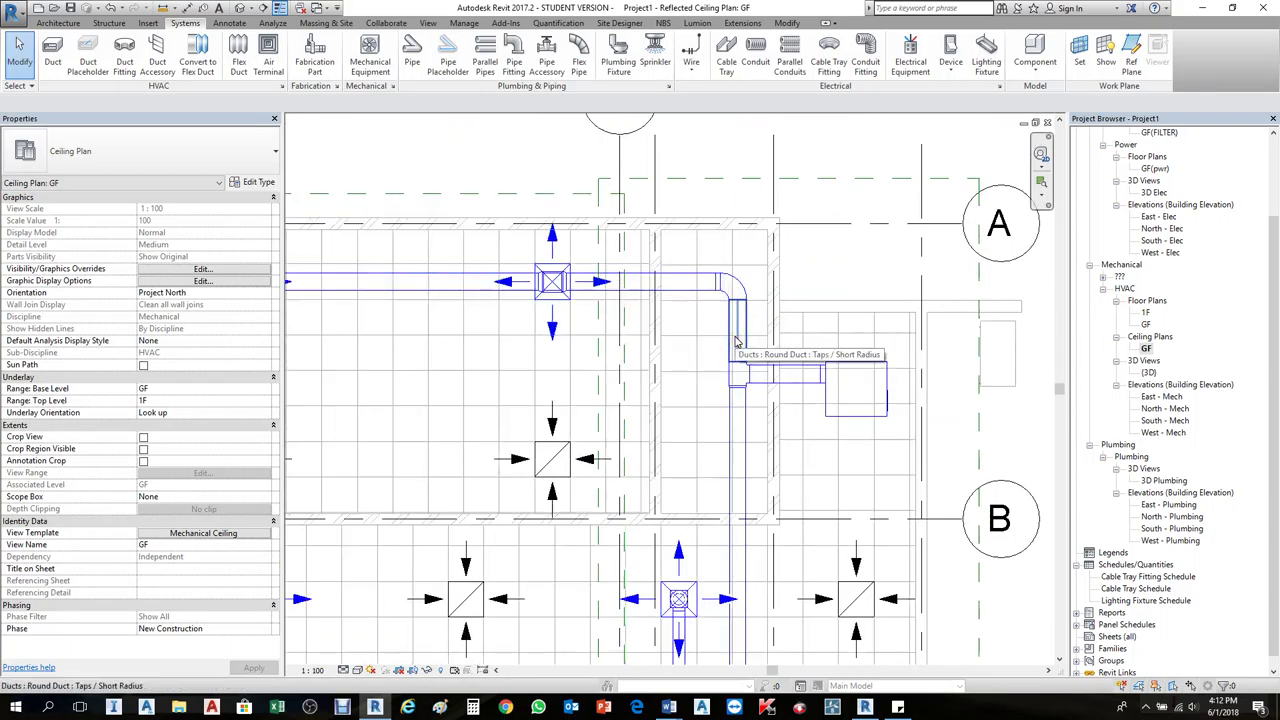
{"action": "key", "text": "Tab"}
{"action": "key", "text": "Tab"}
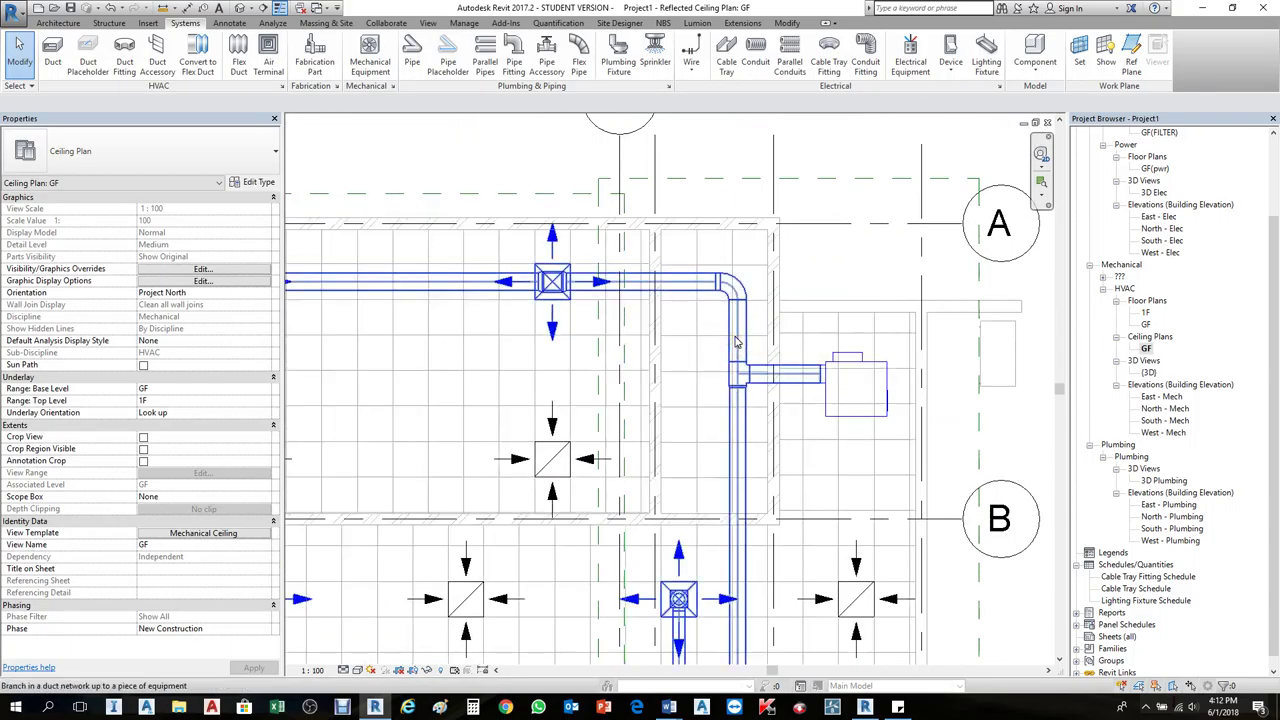
{"action": "left_click", "coordinate": [735, 342]}
{"action": "scroll", "coordinate": [736, 343], "scroll_direction": "down", "scroll_amount": 2}
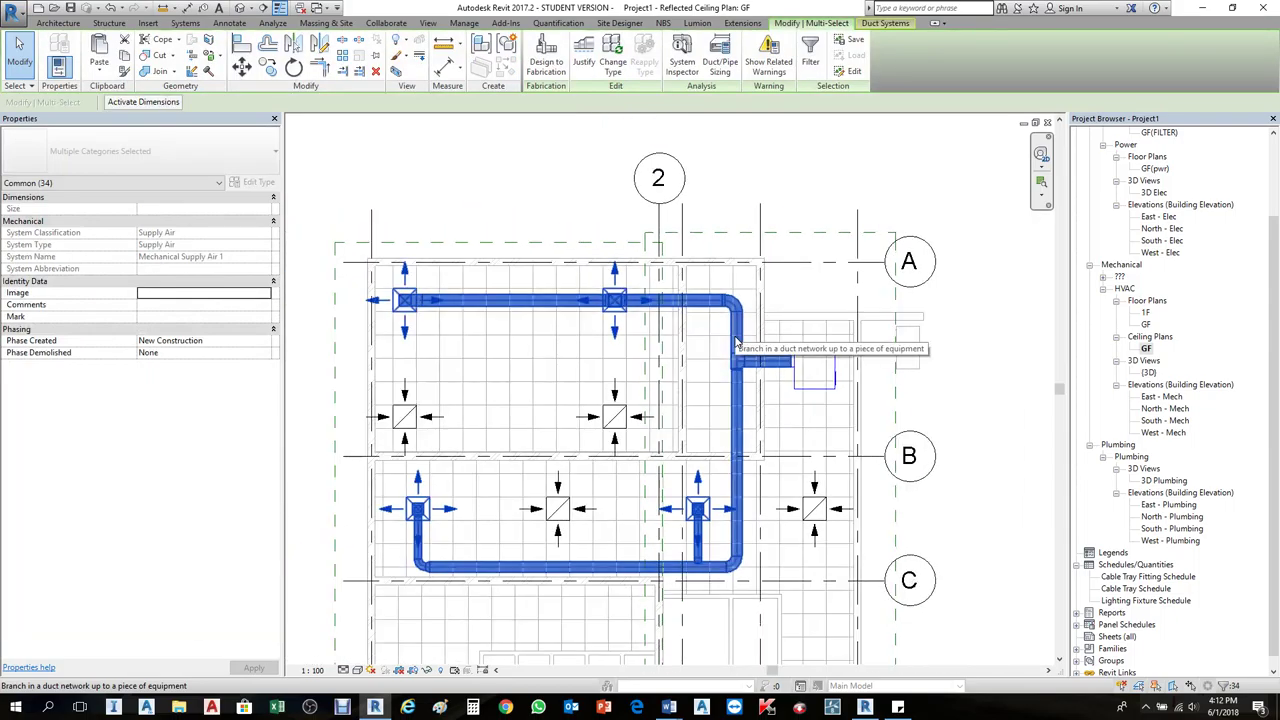
Step: Resize the selected network by Velocity 5.1 m/s with Calculated Size Only, then deselect
{"action": "left_click", "coordinate": [720, 60]}
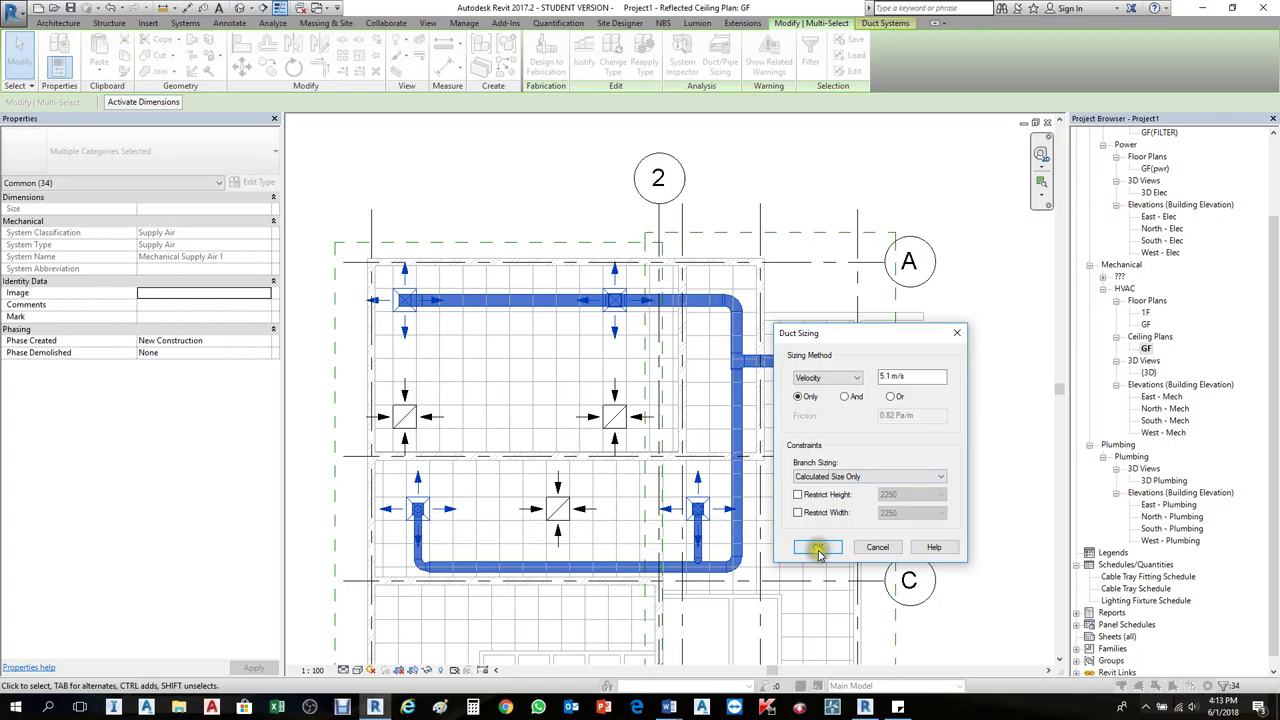
{"action": "left_click", "coordinate": [818, 549]}
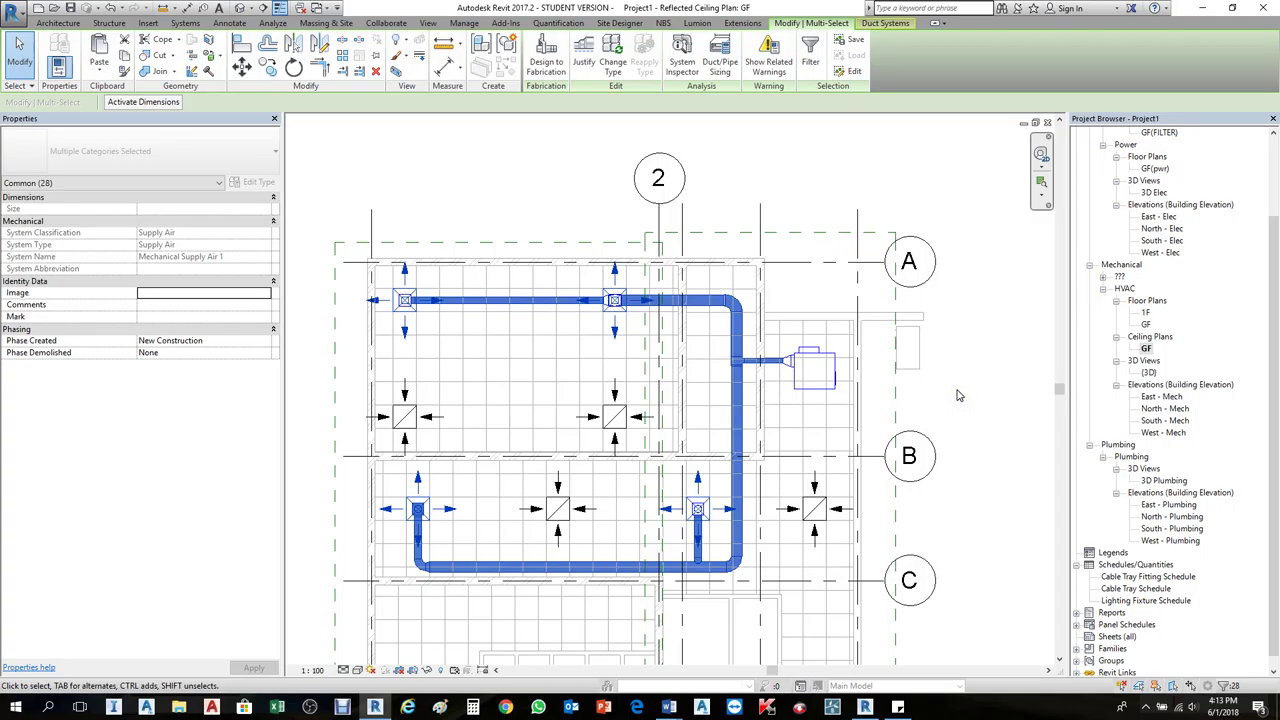
{"action": "left_click", "coordinate": [923, 391]}
{"action": "scroll", "coordinate": [817, 340], "scroll_direction": "up", "scroll_amount": 3}
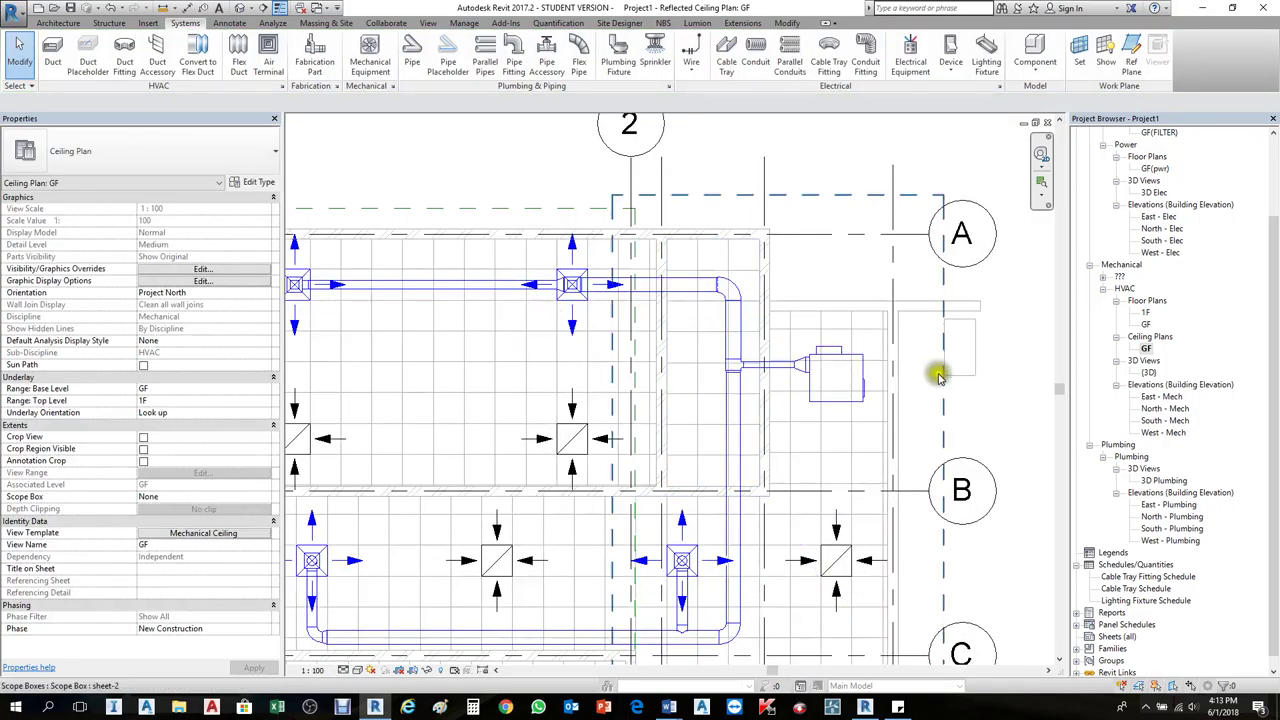
{"action": "scroll", "coordinate": [930, 377], "scroll_direction": "down", "scroll_amount": 2}
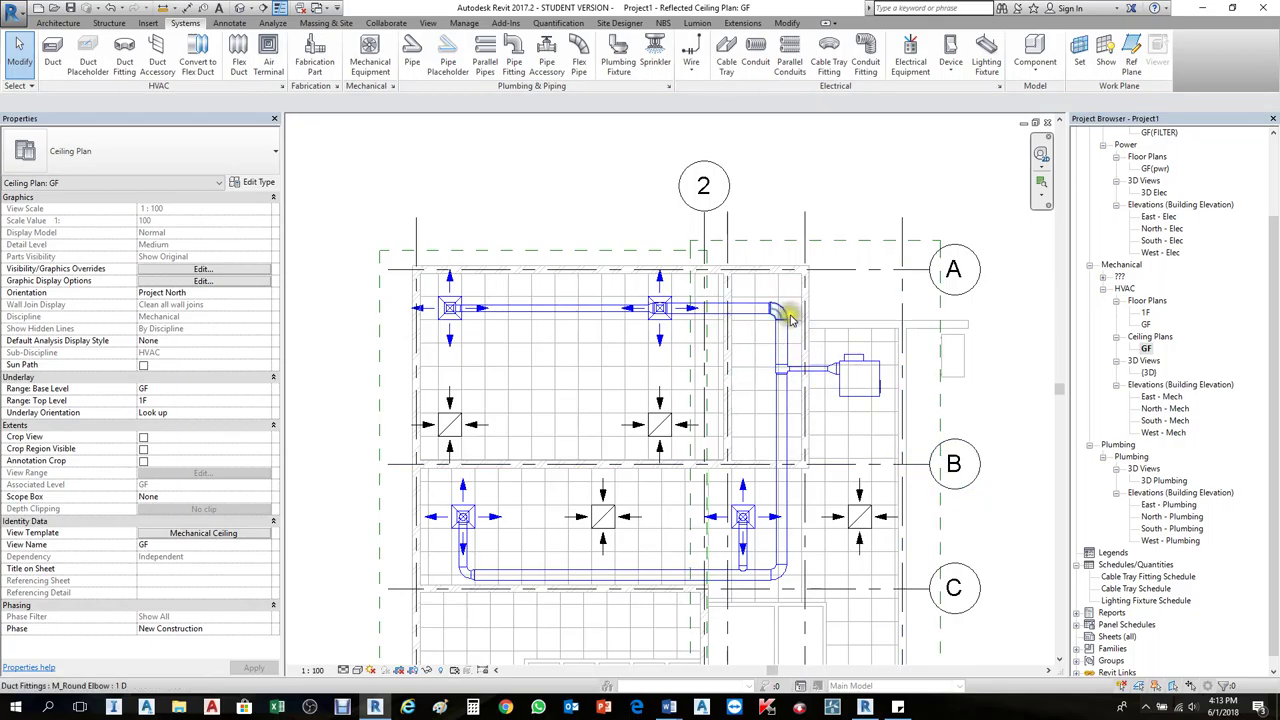
{"action": "scroll", "coordinate": [718, 553], "scroll_direction": "up", "scroll_amount": 1}
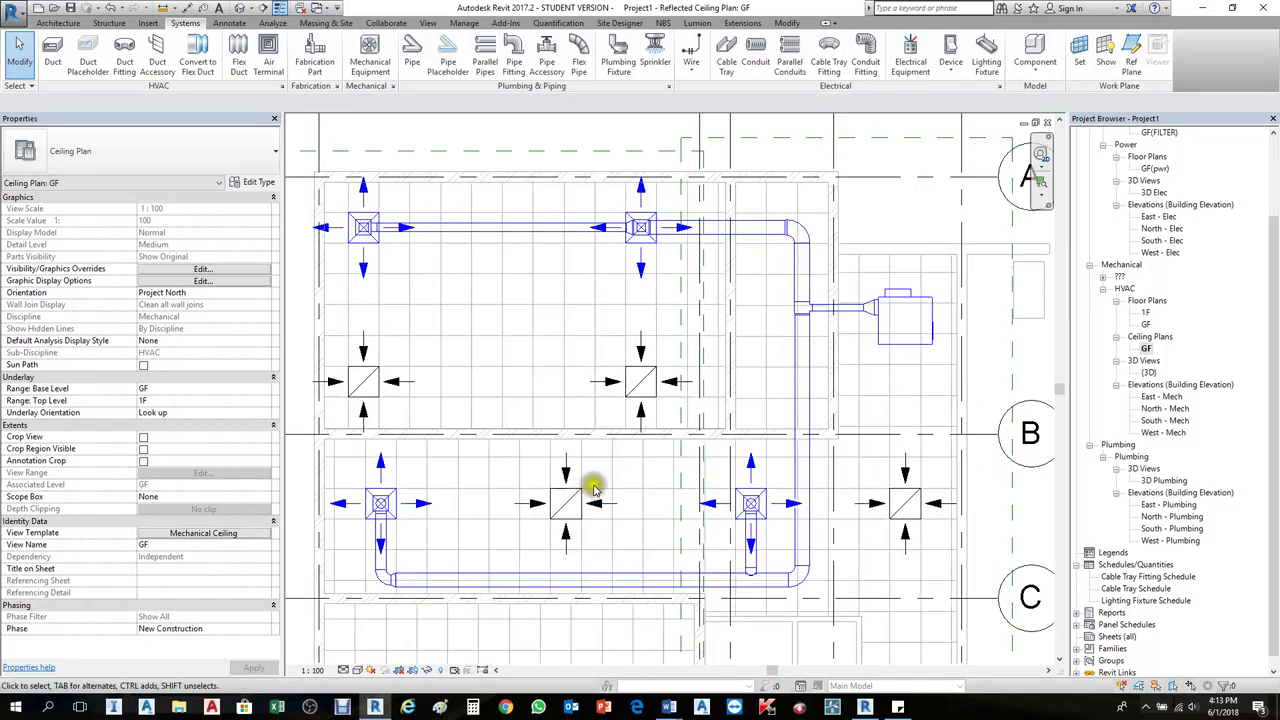
{"action": "scroll", "coordinate": [770, 335], "scroll_direction": "down", "scroll_amount": 1}
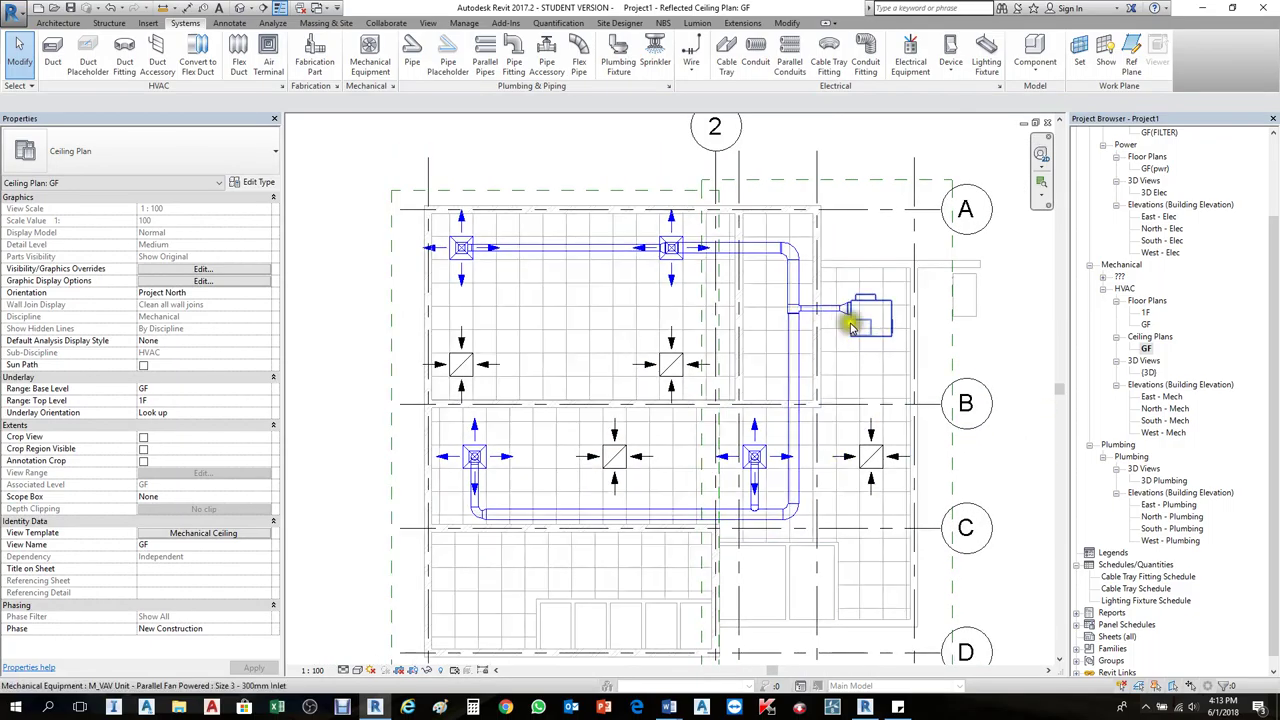
Step: Nudge the vertical round supply duct slightly left with the arrow key
{"action": "left_click", "coordinate": [851, 327]}
{"action": "scroll", "coordinate": [849, 329], "scroll_direction": "up", "scroll_amount": 2}
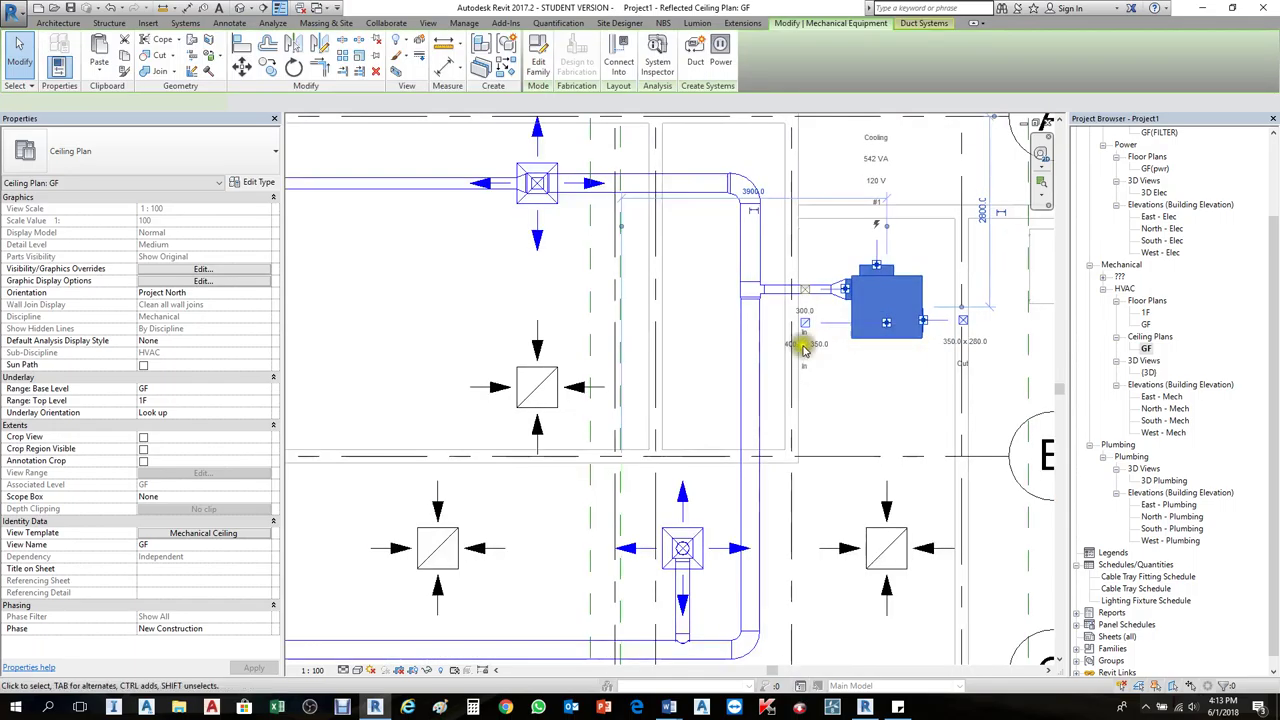
{"action": "left_click", "coordinate": [805, 349]}
{"action": "left_click", "coordinate": [764, 357]}
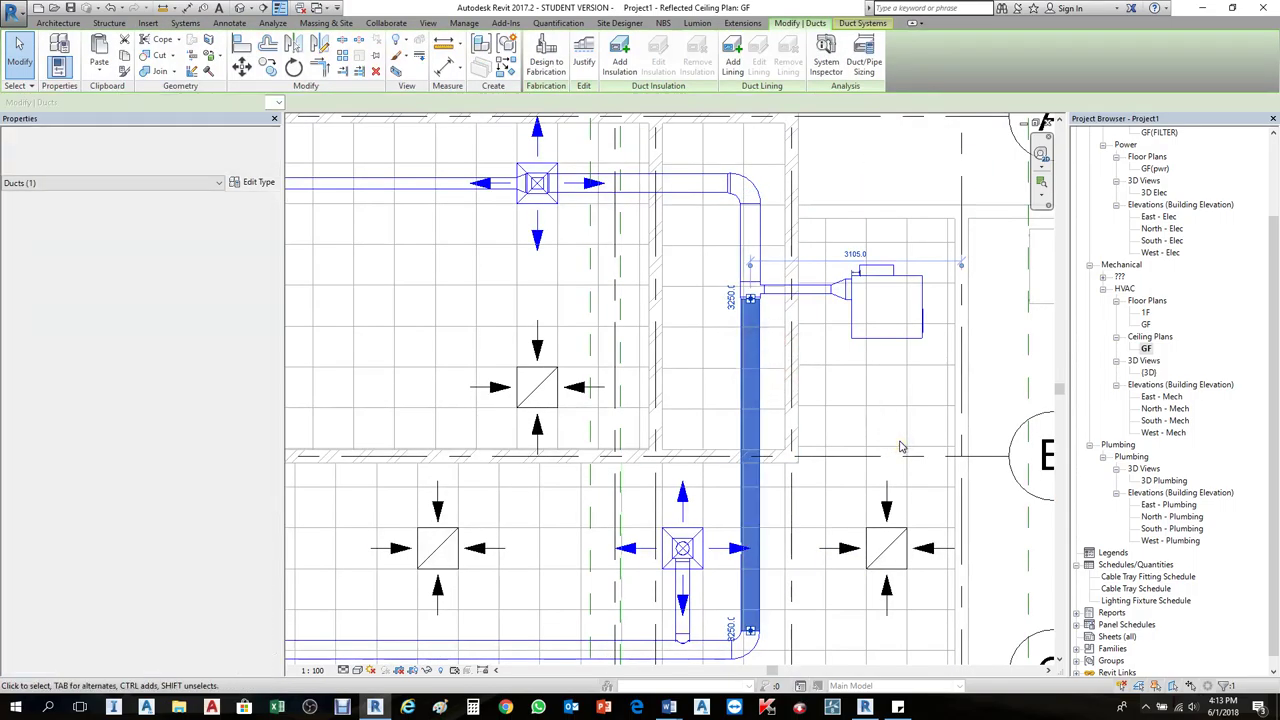
{"action": "key", "text": "Left"}
{"action": "key", "text": "Left"}
{"action": "key", "text": "Left"}
{"action": "key", "text": "Left"}
{"action": "key", "text": "Left"}
{"action": "key", "text": "Left"}
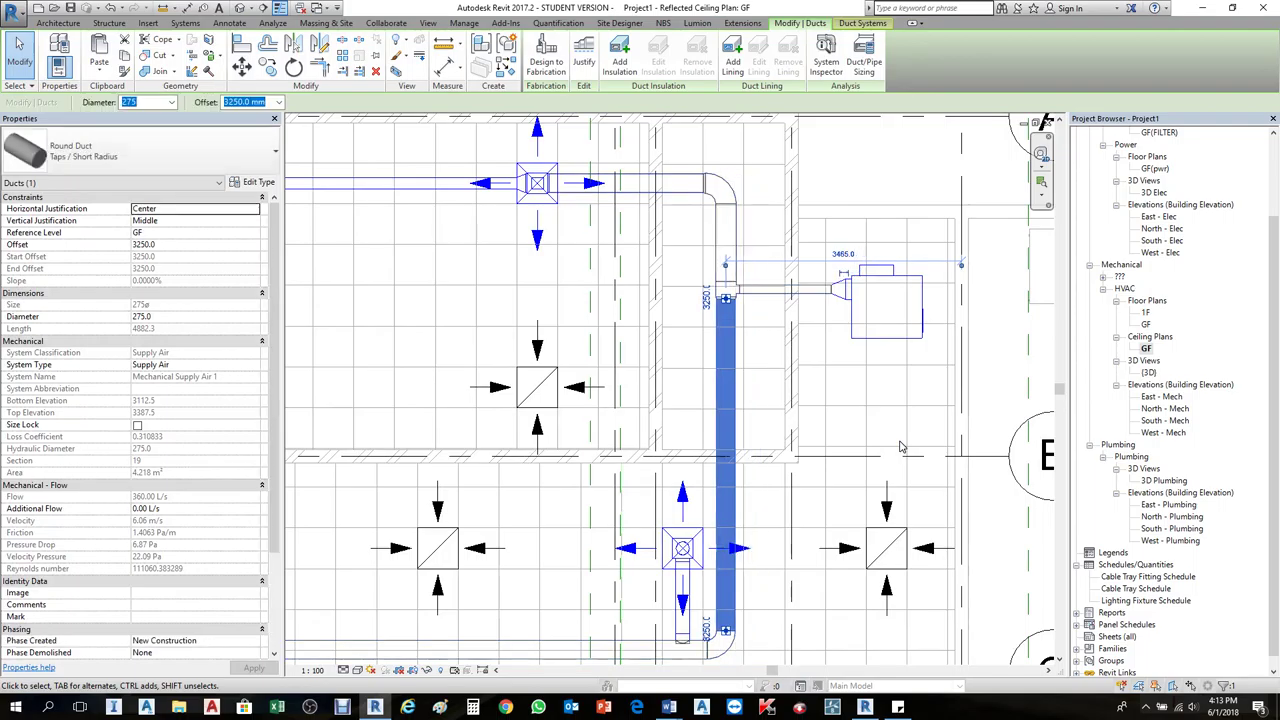
{"action": "left_click", "coordinate": [897, 437]}
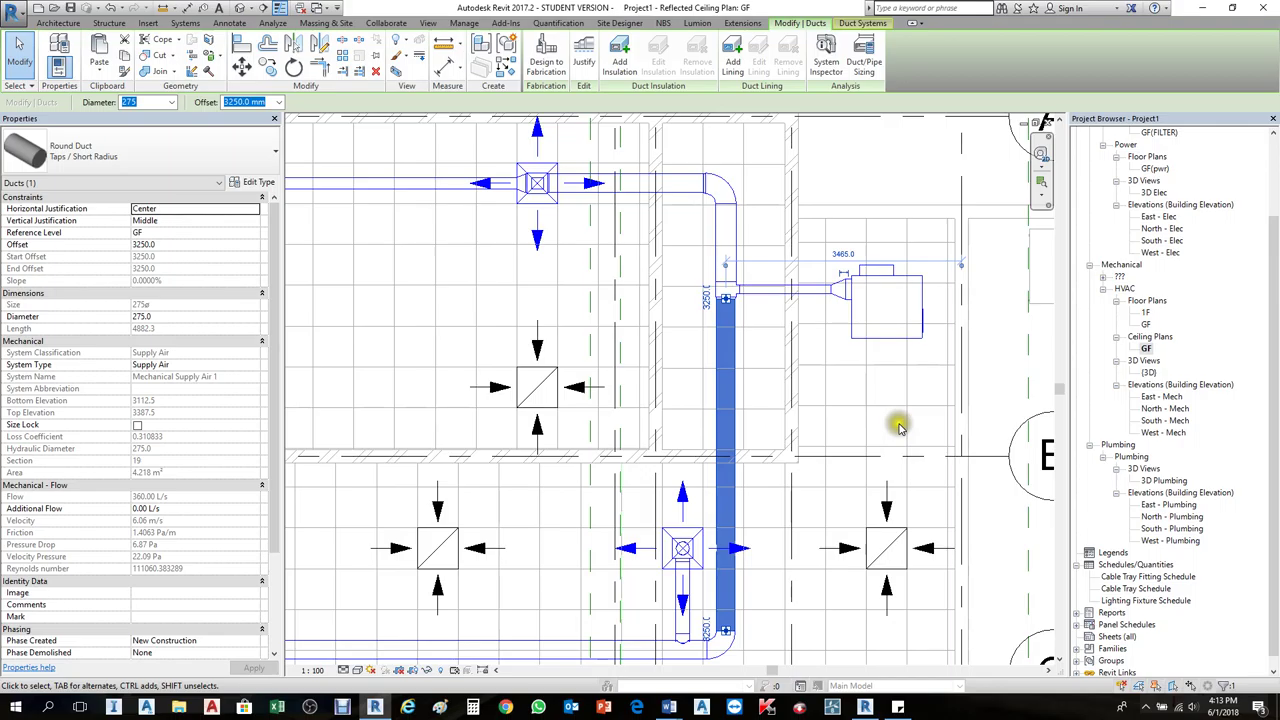
{"action": "left_click", "coordinate": [897, 417]}
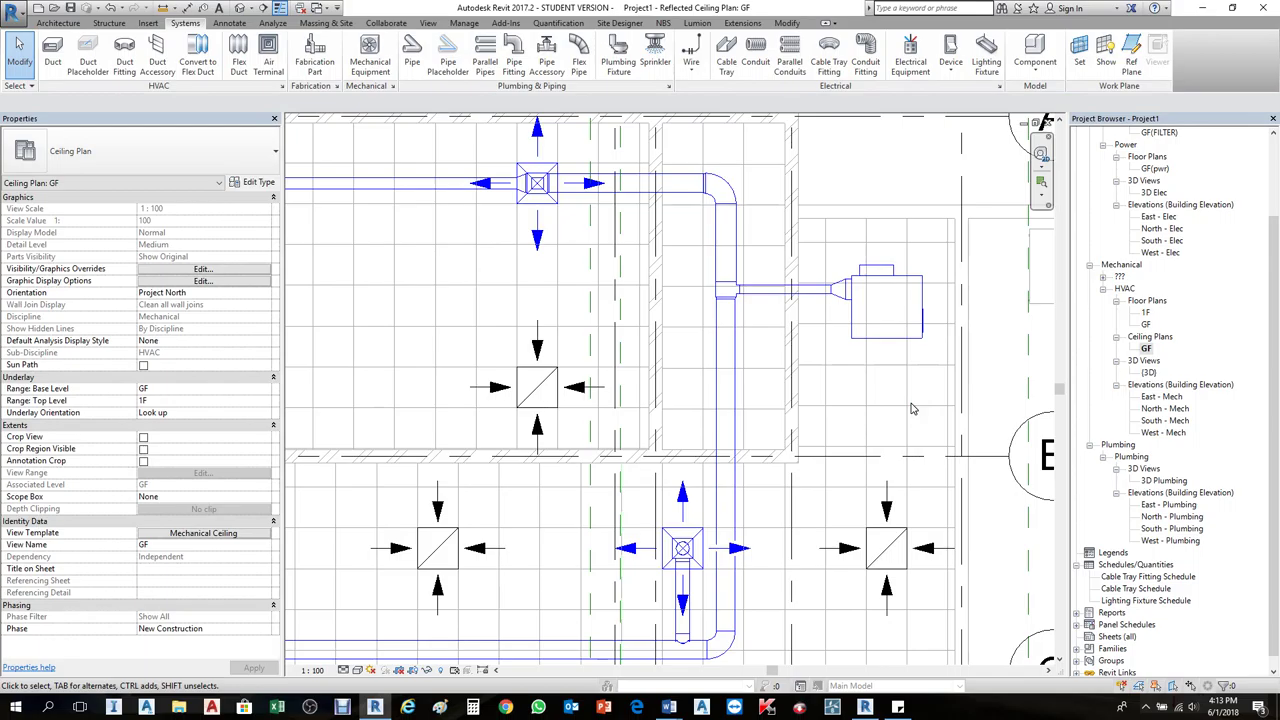
Step: Select the VAV unit
{"action": "scroll", "coordinate": [911, 408], "scroll_direction": "down", "scroll_amount": 3}
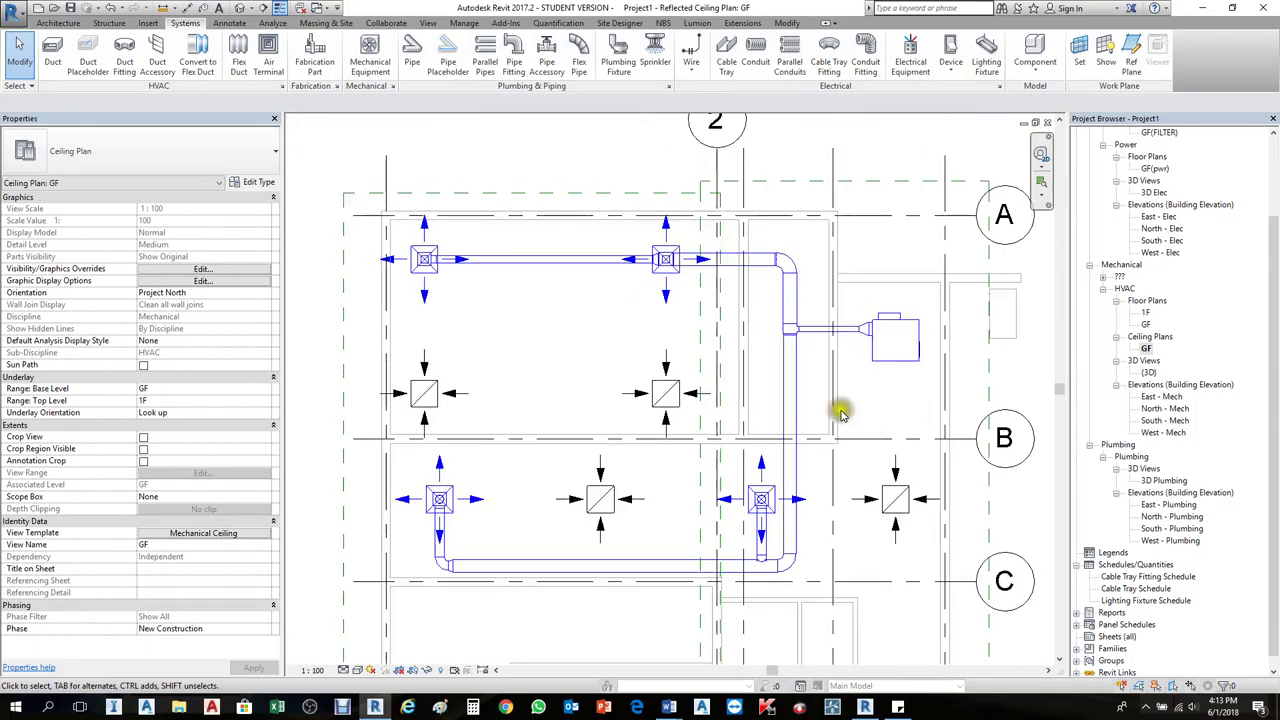
{"action": "scroll", "coordinate": [752, 283], "scroll_direction": "up", "scroll_amount": 2}
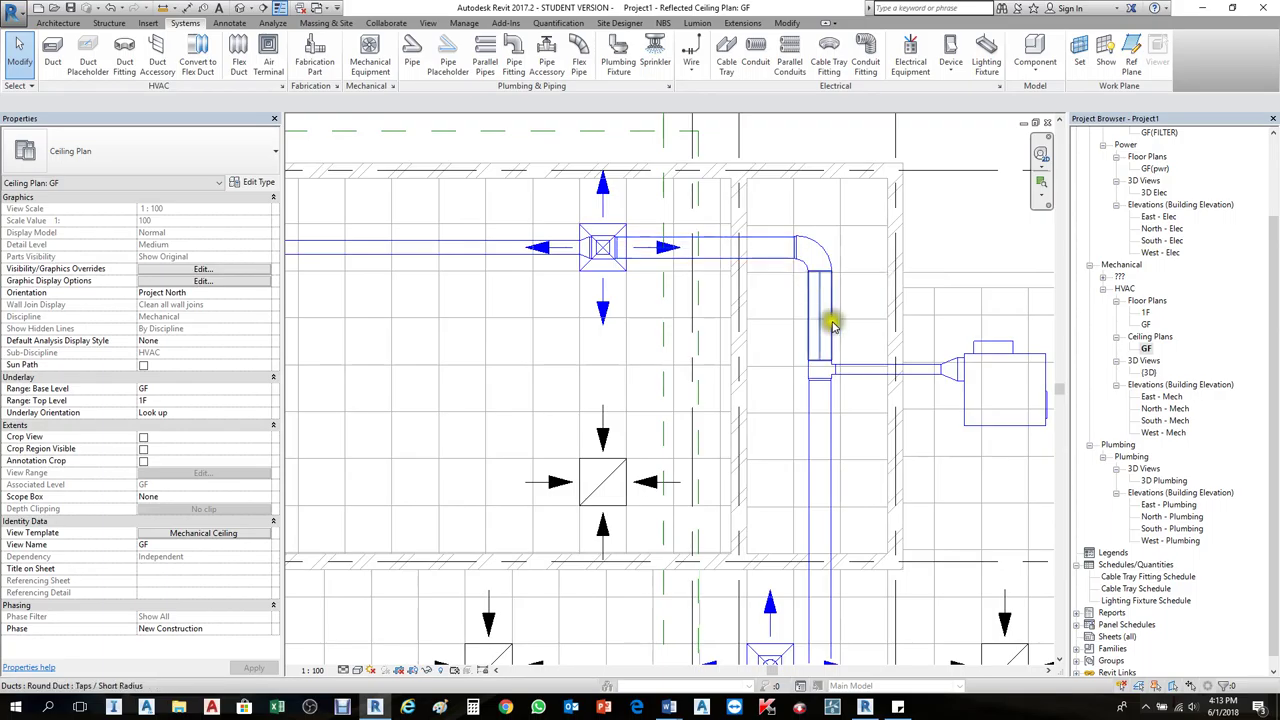
{"action": "scroll", "coordinate": [831, 320], "scroll_direction": "down", "scroll_amount": 3}
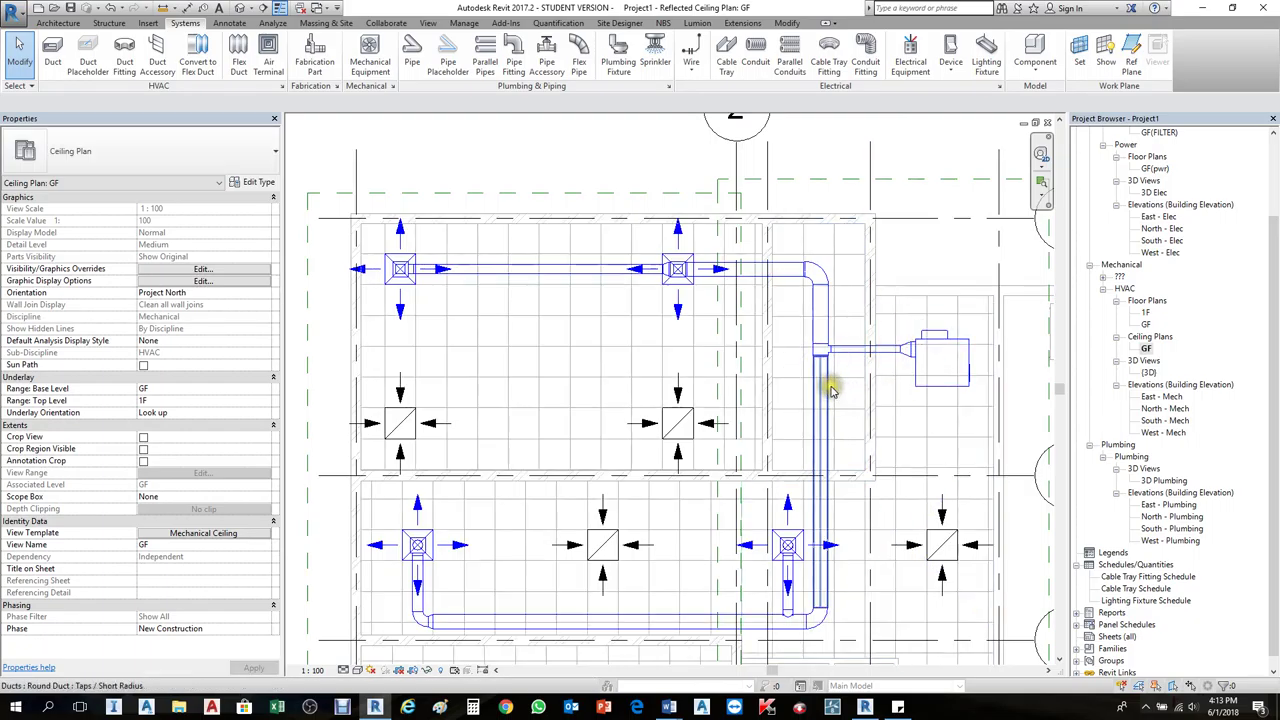
{"action": "left_click", "coordinate": [918, 372]}
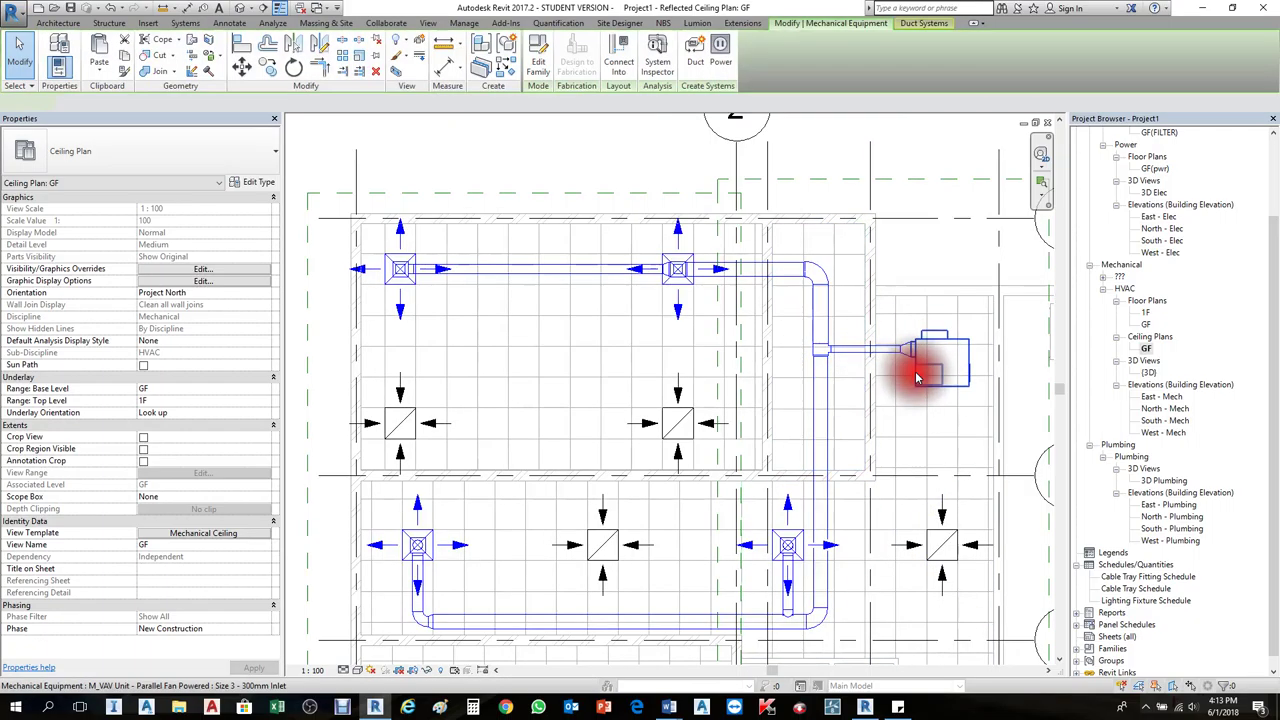
{"action": "scroll", "coordinate": [916, 370], "scroll_direction": "up", "scroll_amount": 2}
Step: Draw a 400 × 350 return air duct left from the VAV unit's connector
{"action": "left_click", "coordinate": [865, 378]}
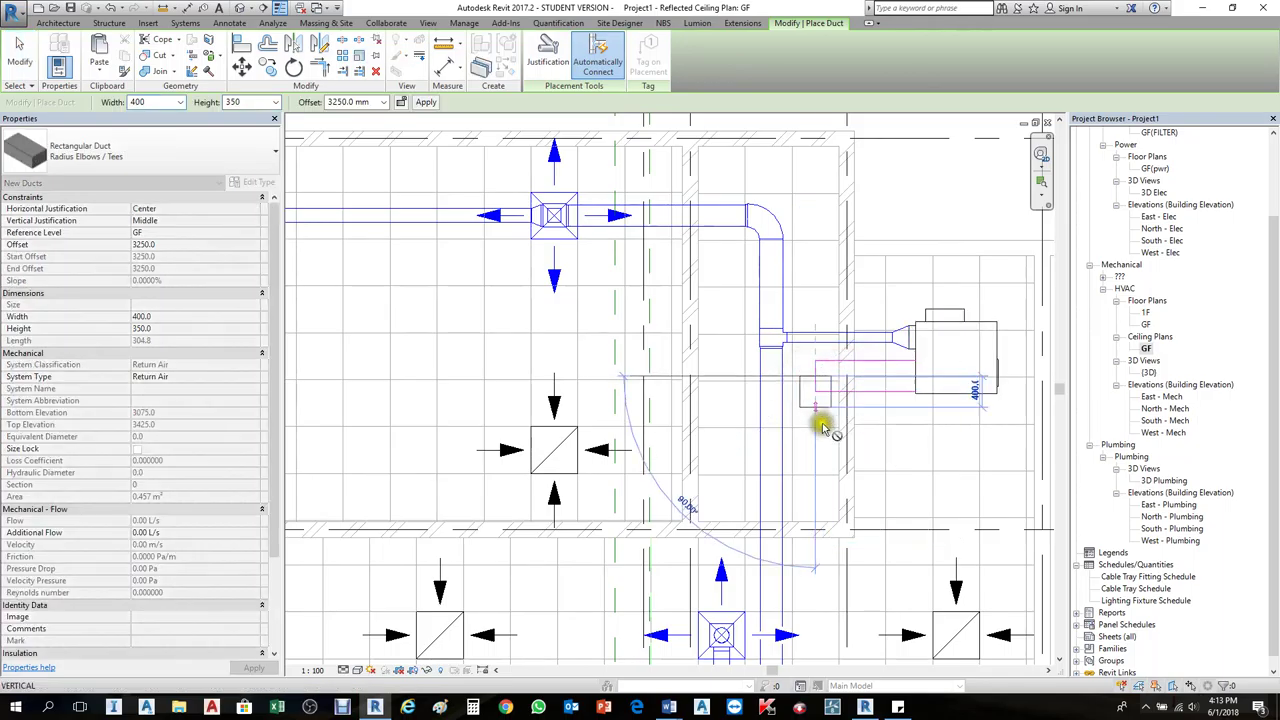
{"action": "scroll", "coordinate": [749, 280], "scroll_direction": "down", "scroll_amount": 2}
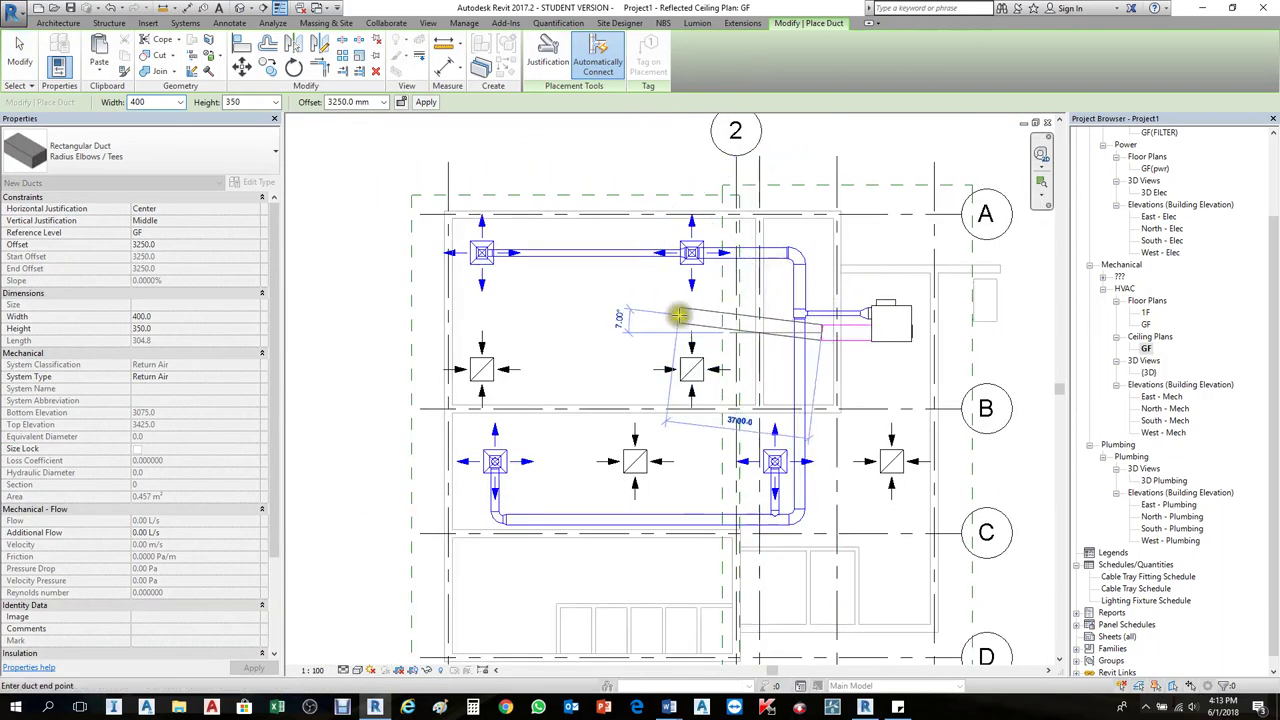
{"action": "scroll", "coordinate": [846, 328], "scroll_direction": "up", "scroll_amount": 2}
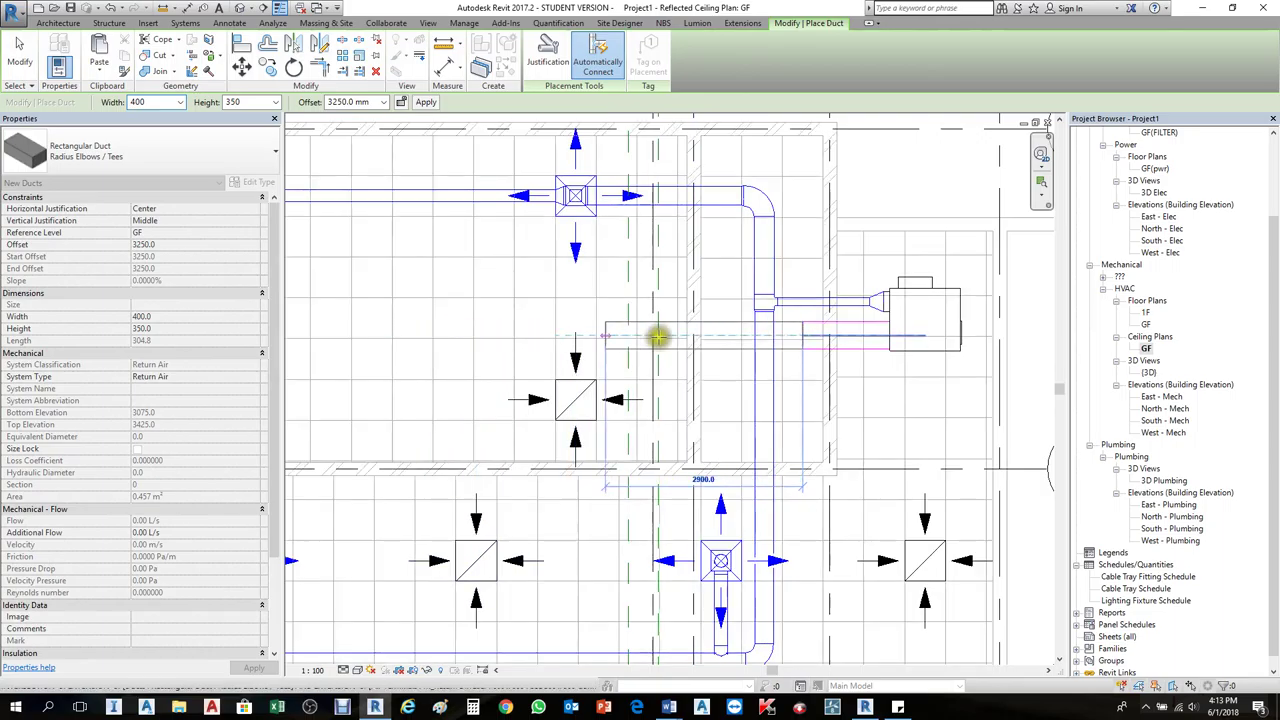
{"action": "left_click", "coordinate": [427, 326]}
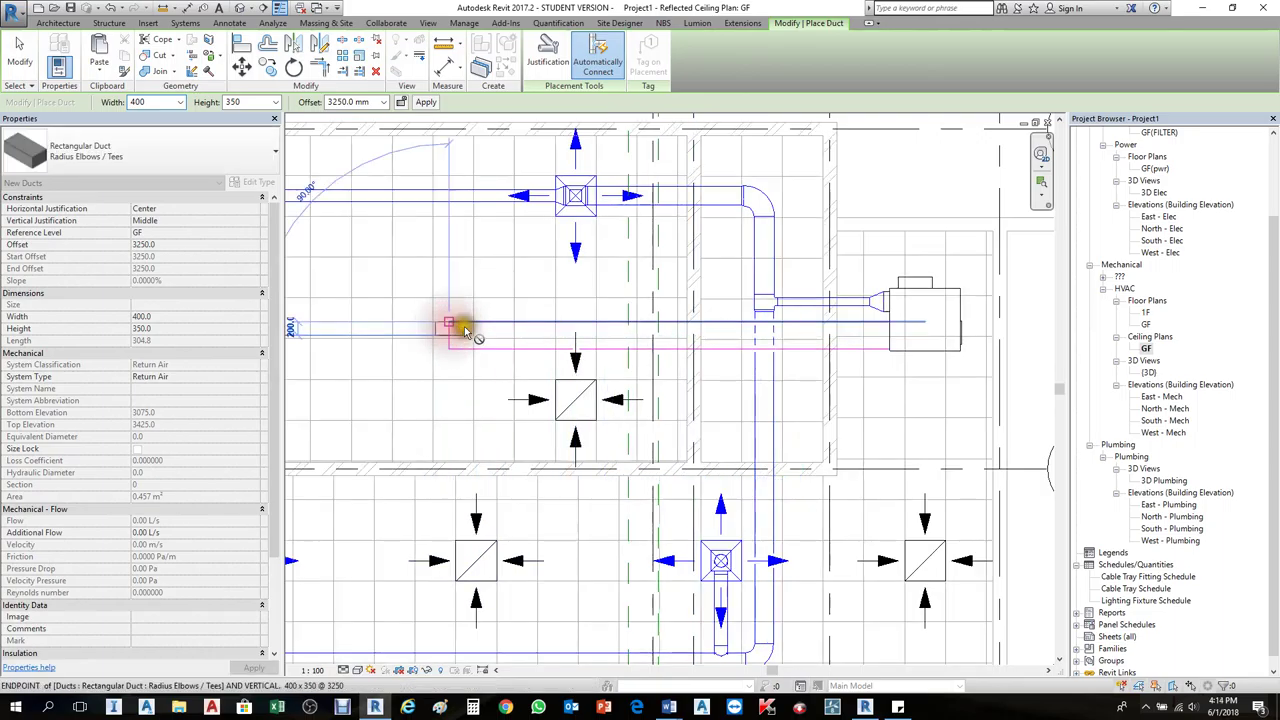
{"action": "key", "text": "Escape"}
{"action": "key", "text": "Escape"}
Step: Select the new return duct together with the vertical round duct
{"action": "scroll", "coordinate": [800, 343], "scroll_direction": "up", "scroll_amount": 2}
{"action": "scroll", "coordinate": [592, 320], "scroll_direction": "down", "scroll_amount": 2}
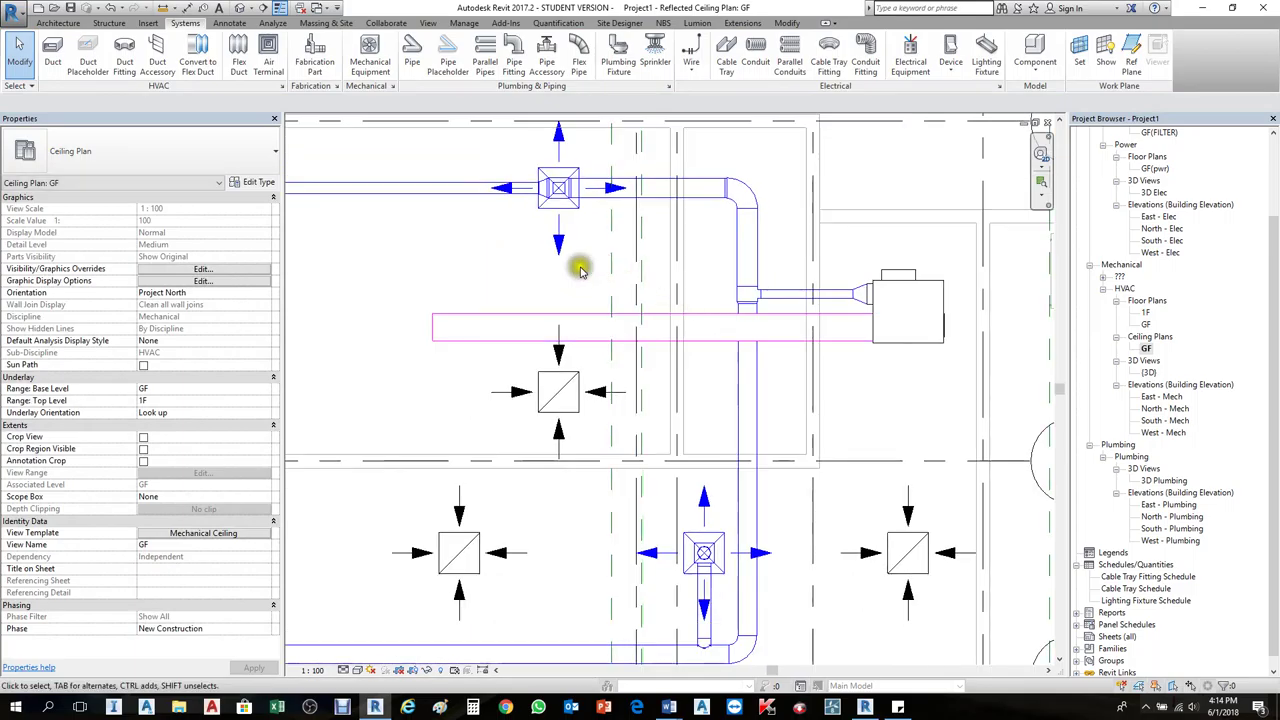
{"action": "left_click", "coordinate": [592, 277]}
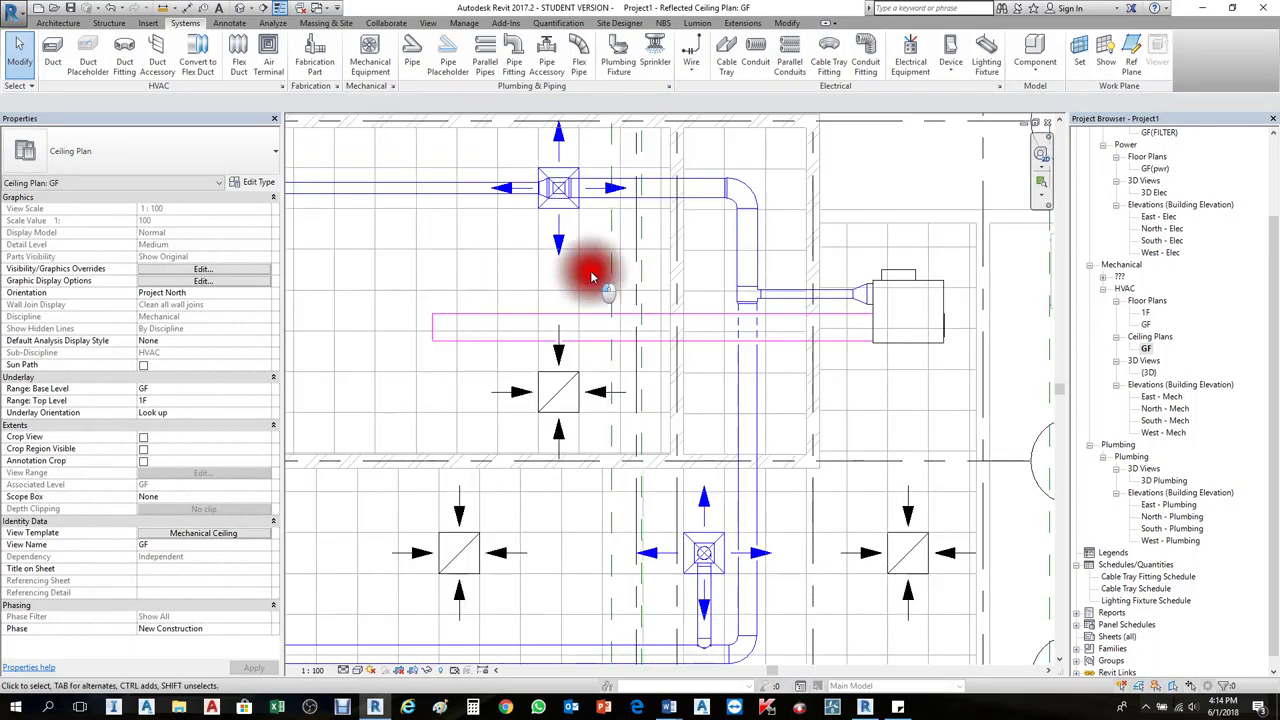
{"action": "left_click", "coordinate": [803, 358]}
{"action": "left_click", "coordinate": [786, 340]}
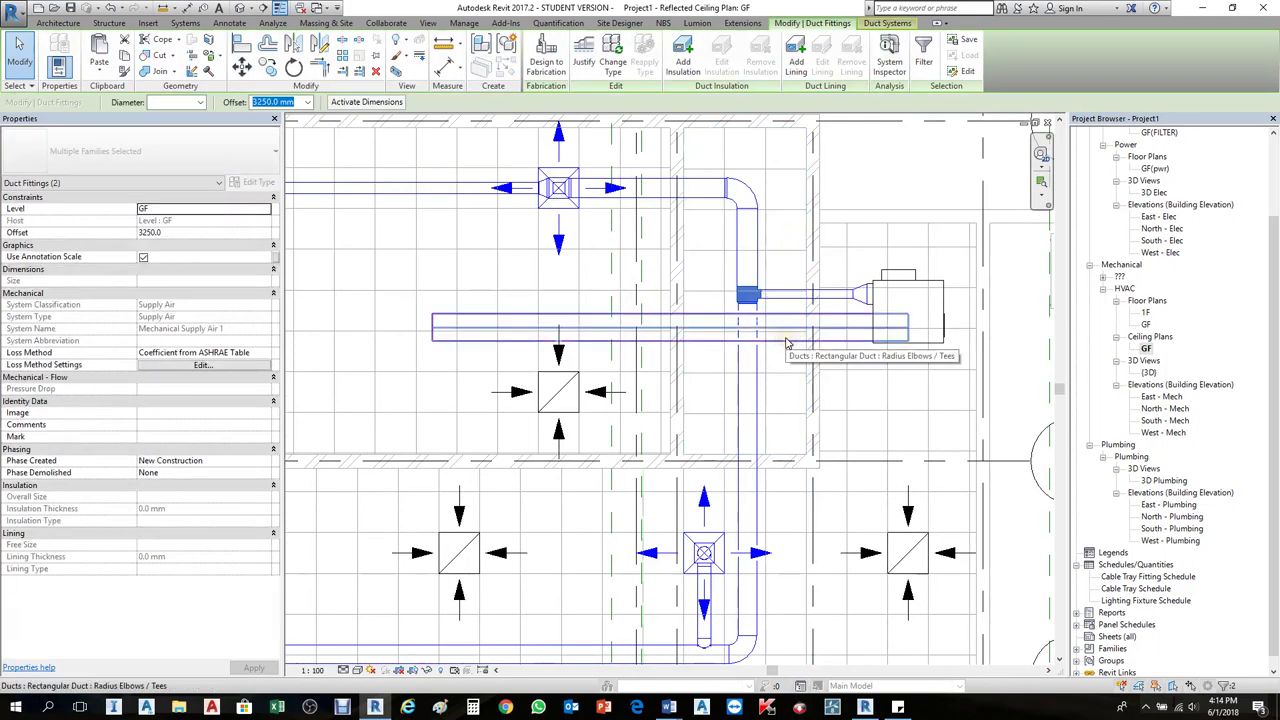
{"action": "left_click", "coordinate": [771, 337], "text": "ctrl"}
{"action": "left_click", "coordinate": [762, 358], "text": "ctrl"}
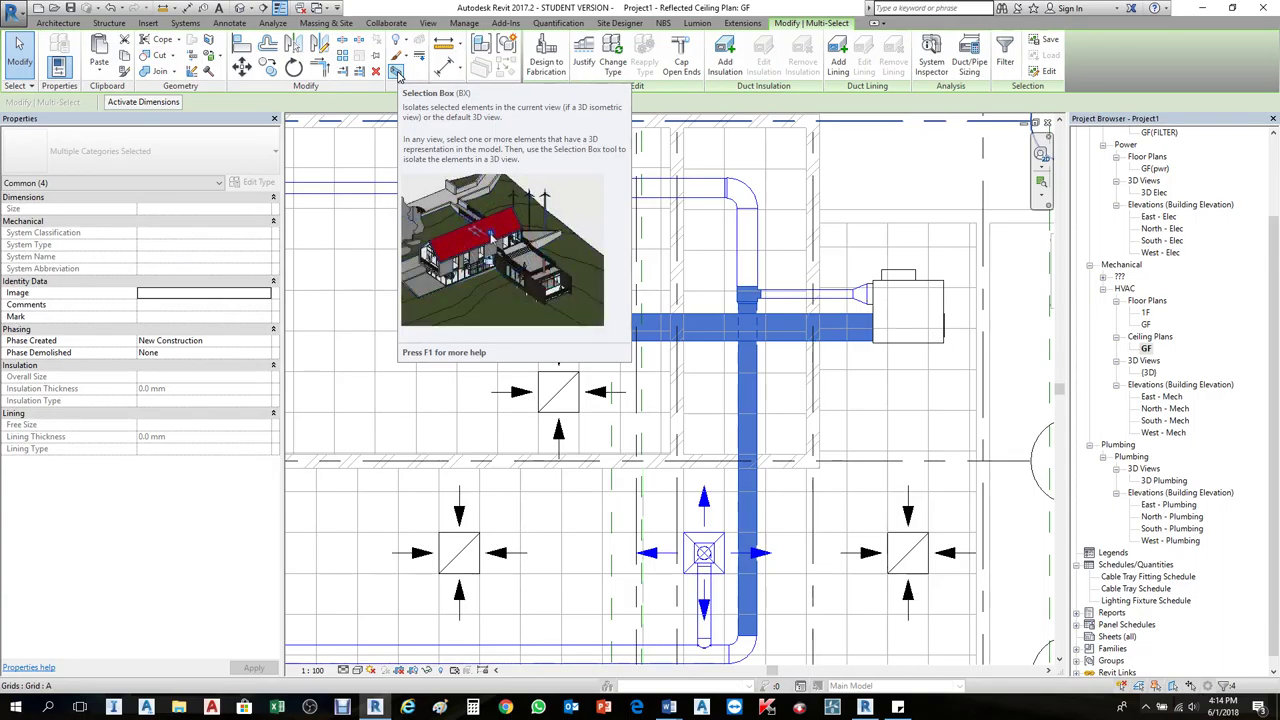
Step: Show the selected ducts in a 3D section box and orbit to view them from the back
{"action": "left_click", "coordinate": [396, 76]}
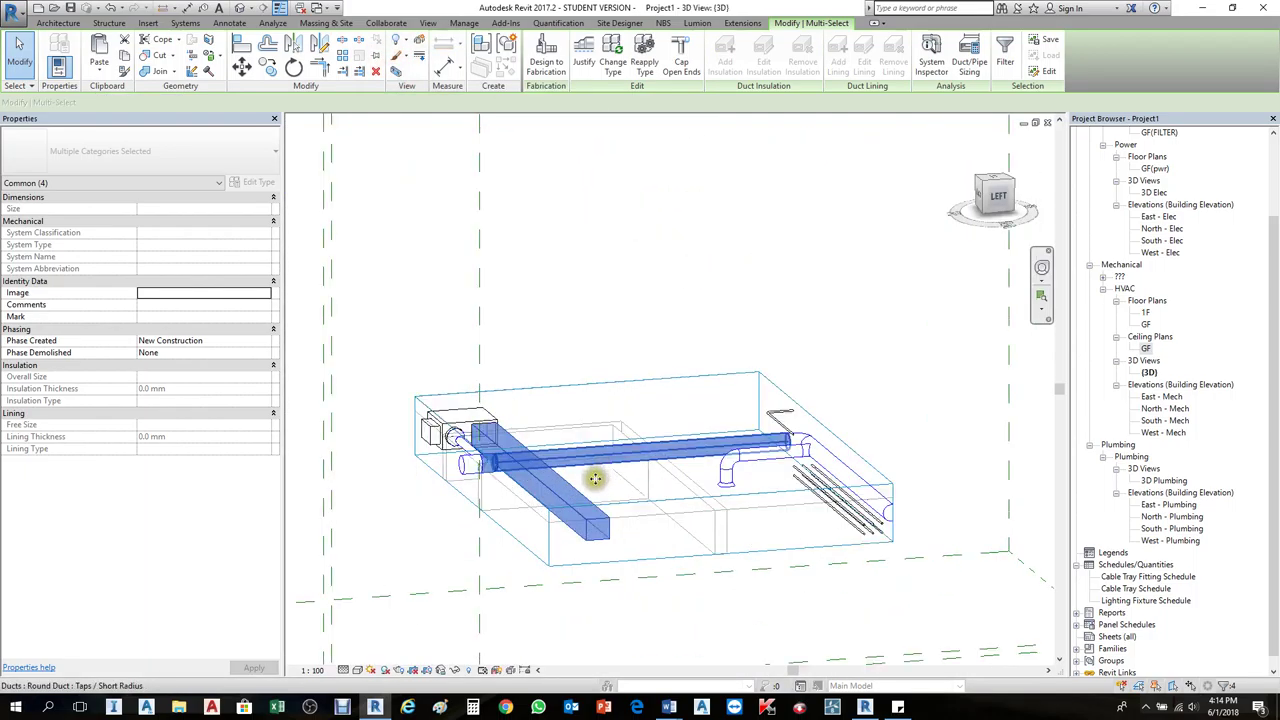
{"action": "key", "text": "Escape"}
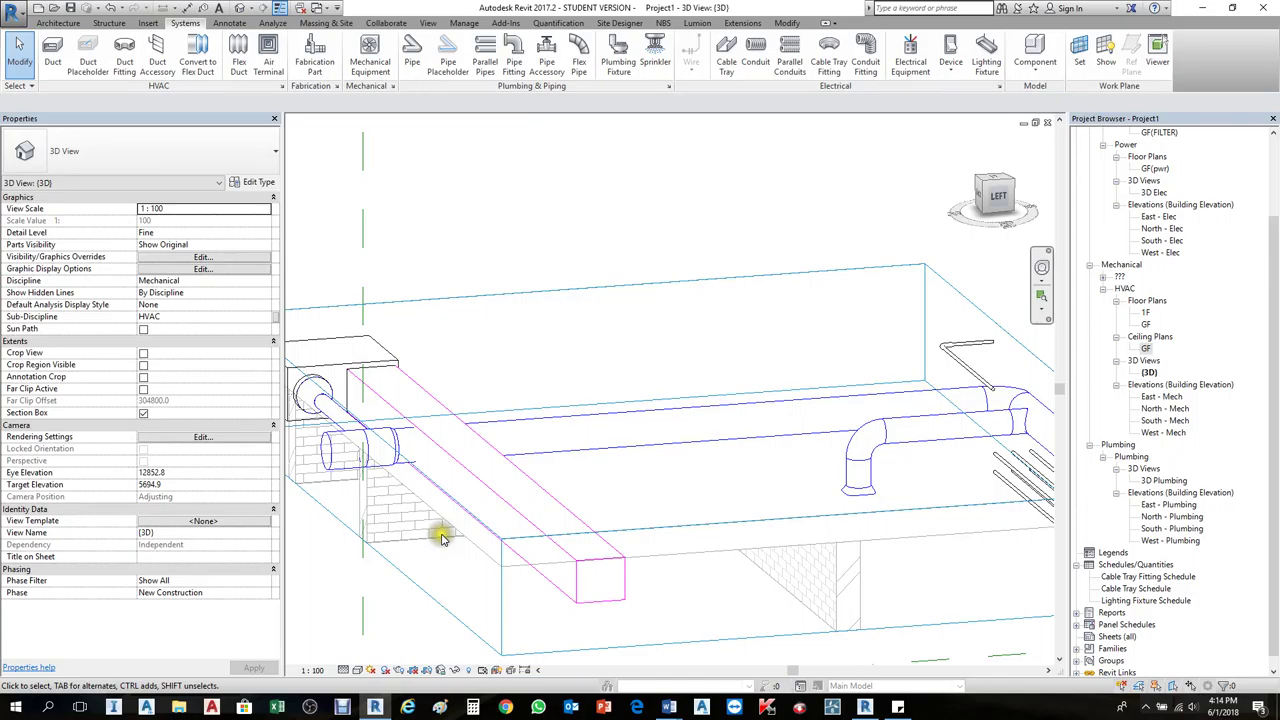
{"action": "middle_click_drag", "start_coordinate": [452, 551], "coordinate": [485, 445]}
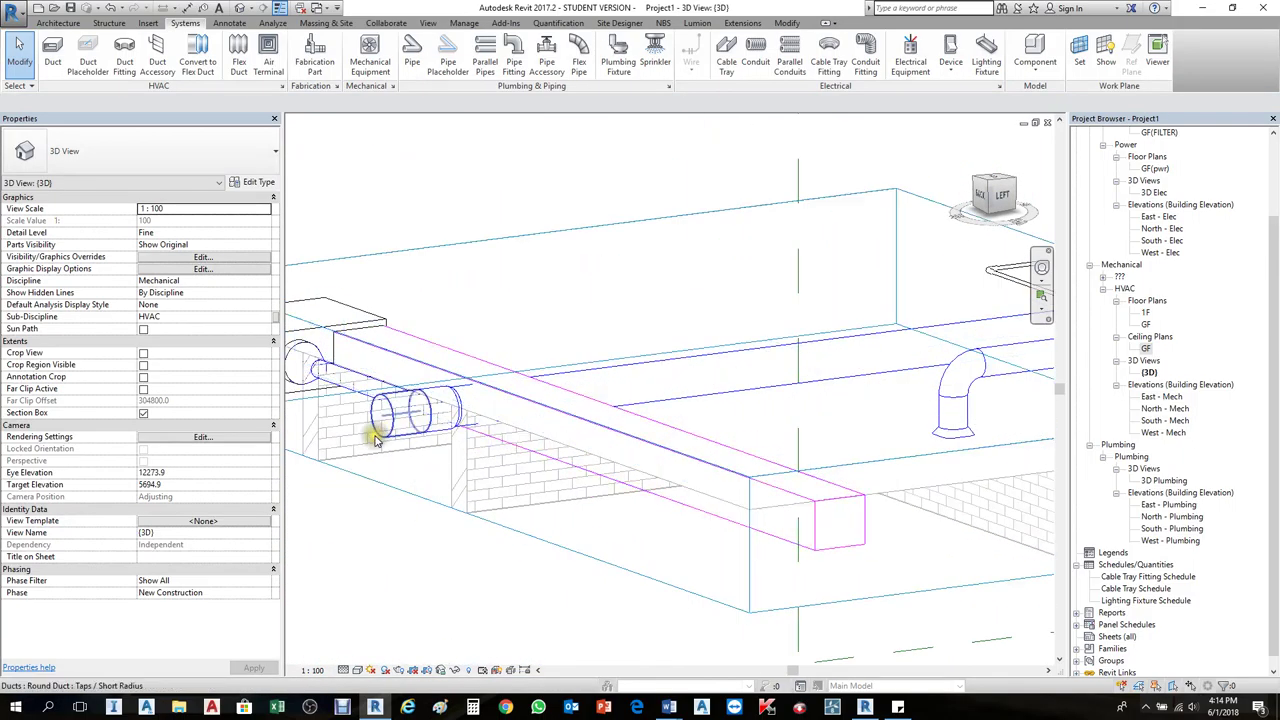
{"action": "scroll", "coordinate": [450, 410], "scroll_direction": "down", "scroll_amount": 4}
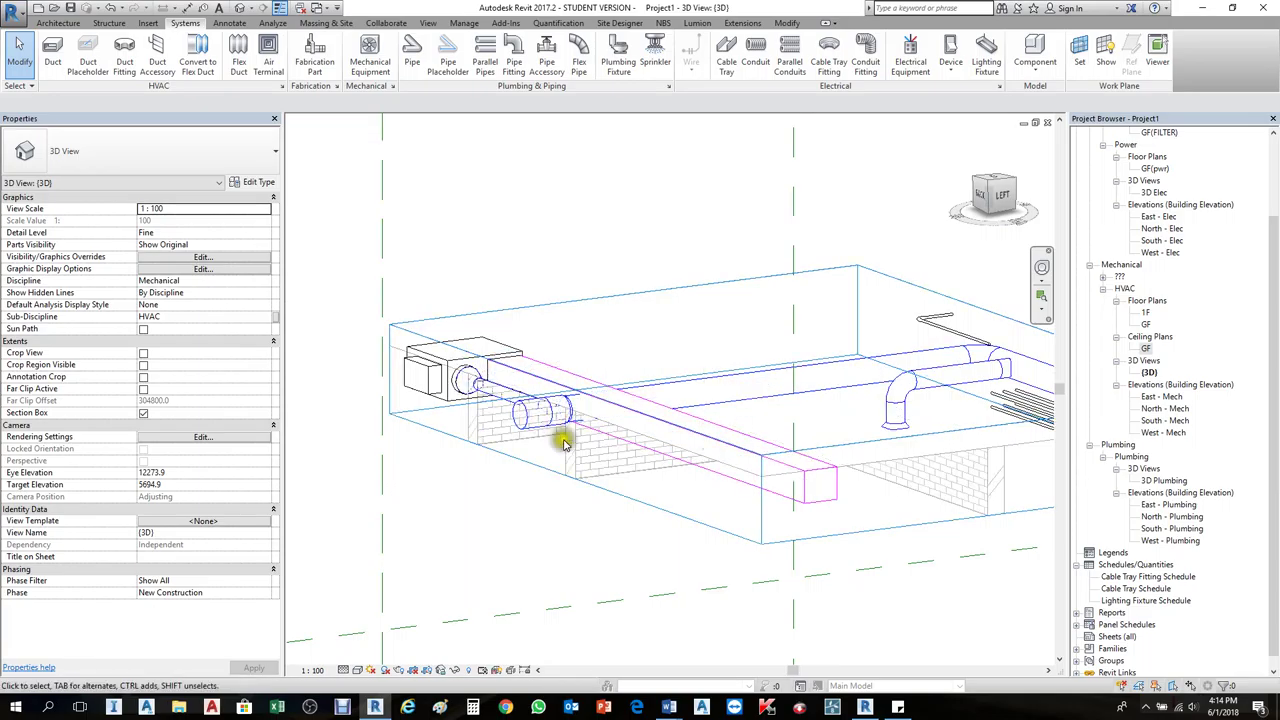
{"action": "left_click", "coordinate": [720, 448]}
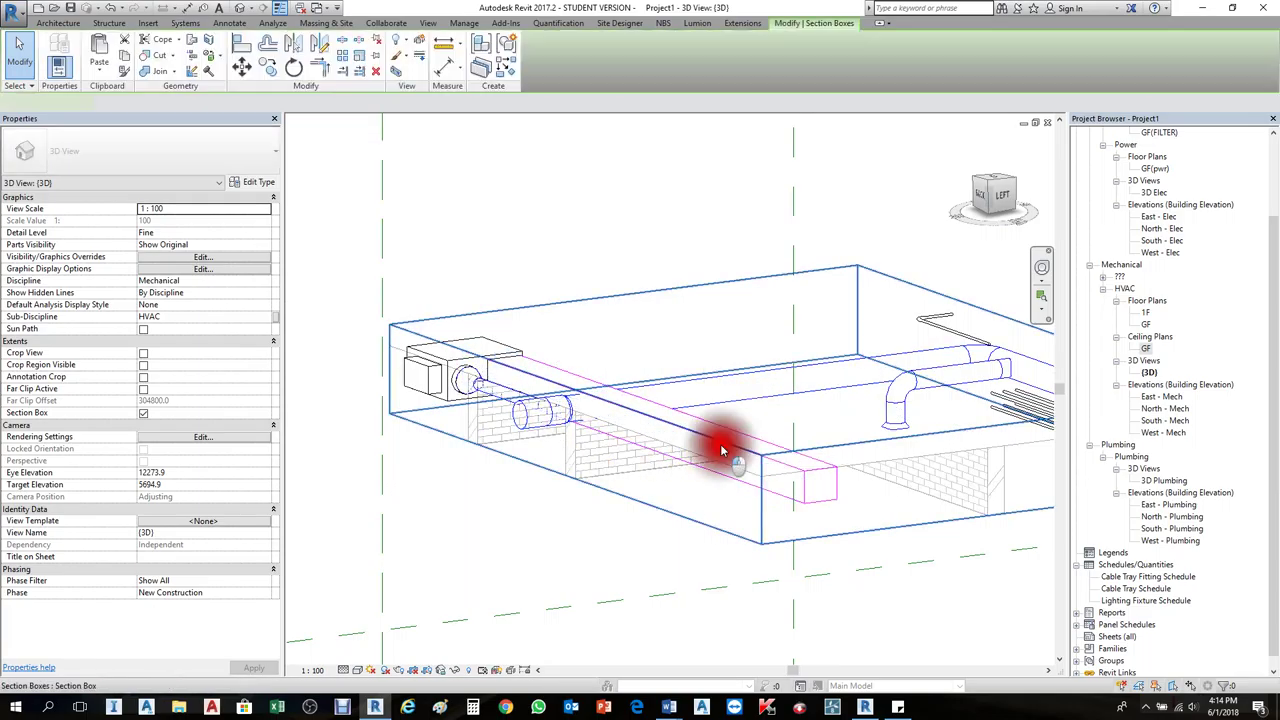
{"action": "middle_click_drag", "start_coordinate": [723, 443], "coordinate": [657, 537], "text": "shift"}
{"action": "key", "text": "ctrl+Tab"}
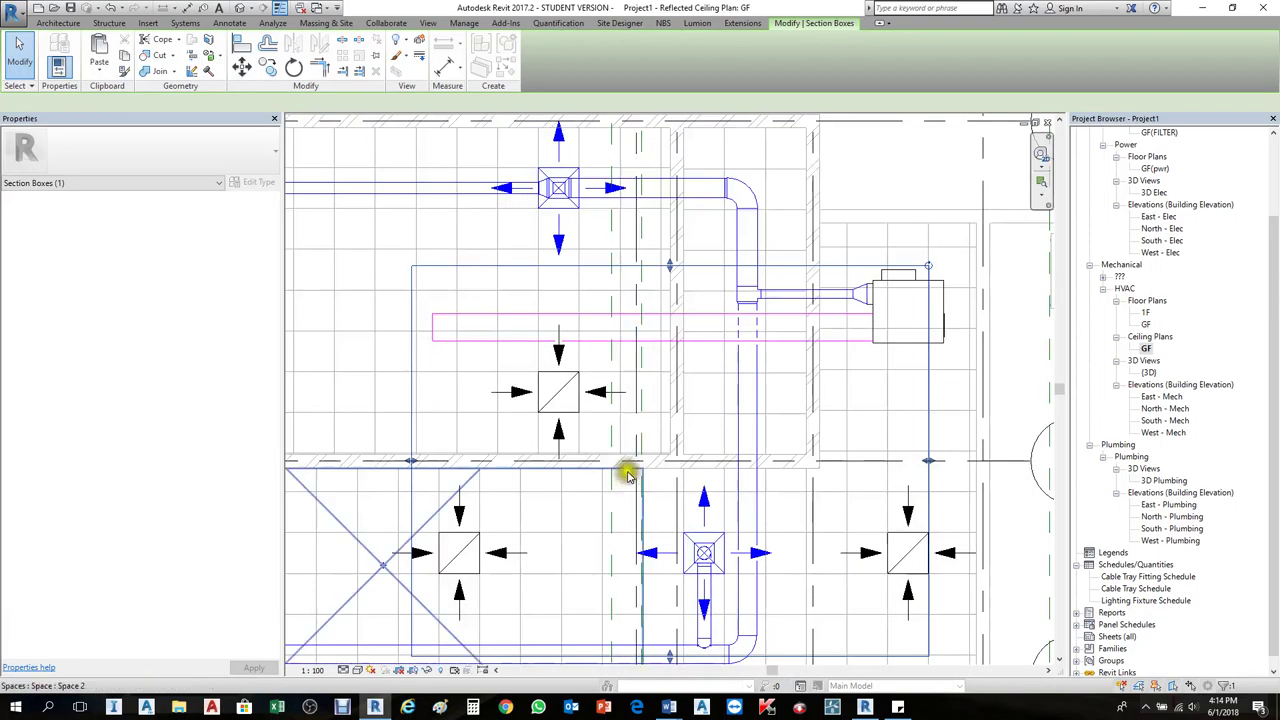
{"action": "scroll", "coordinate": [680, 400], "scroll_direction": "up", "scroll_amount": 2}
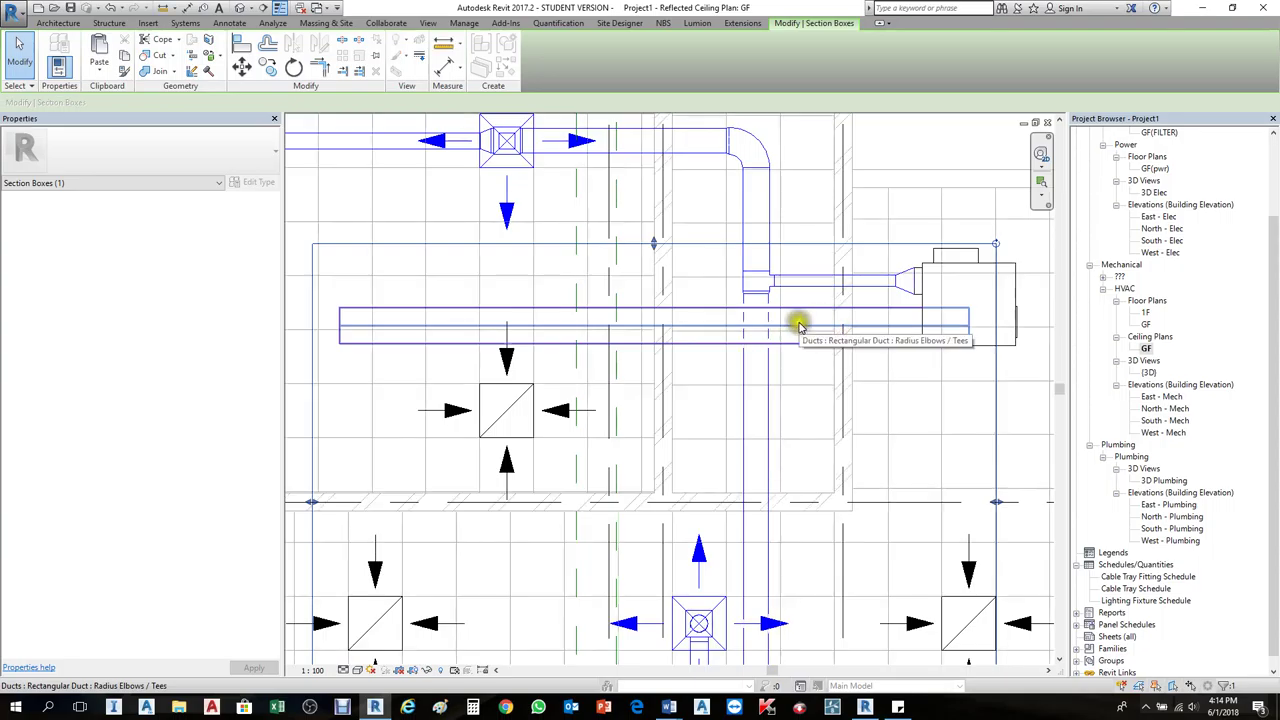
{"action": "scroll", "coordinate": [920, 323], "scroll_direction": "up", "scroll_amount": 4}
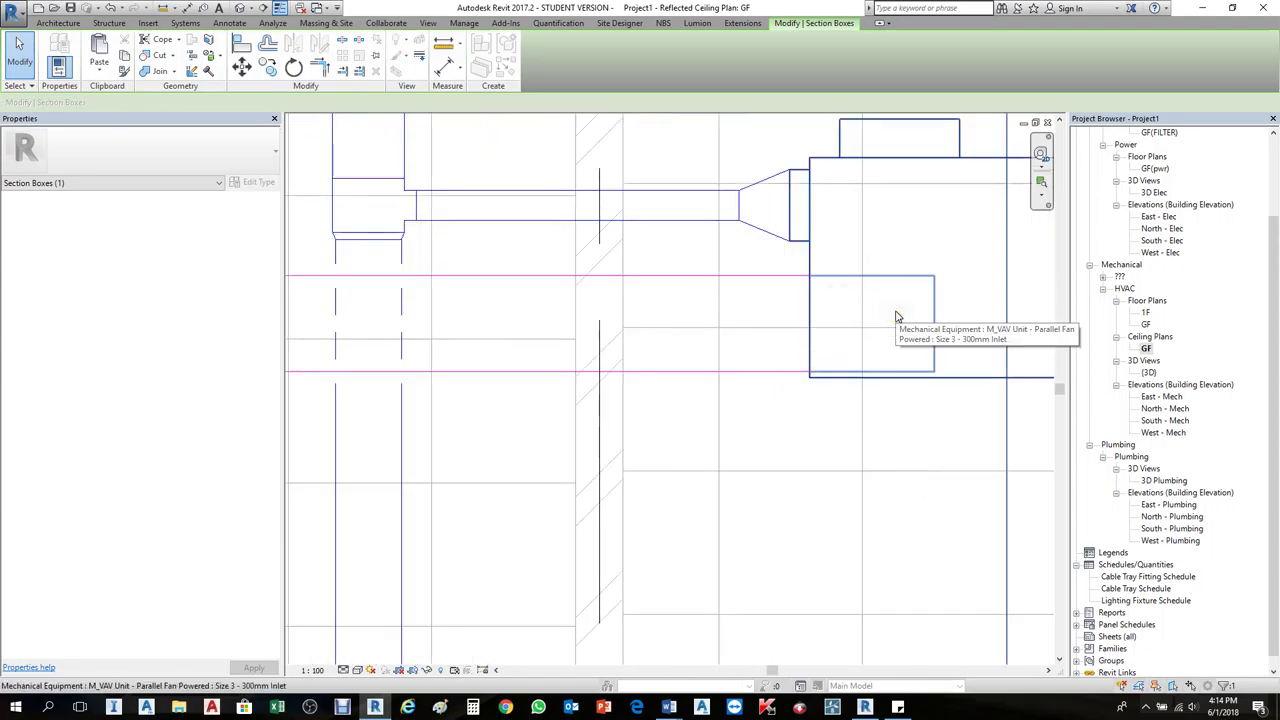
{"action": "left_click", "coordinate": [909, 309]}
{"action": "scroll", "coordinate": [885, 320], "scroll_direction": "down", "scroll_amount": 5}
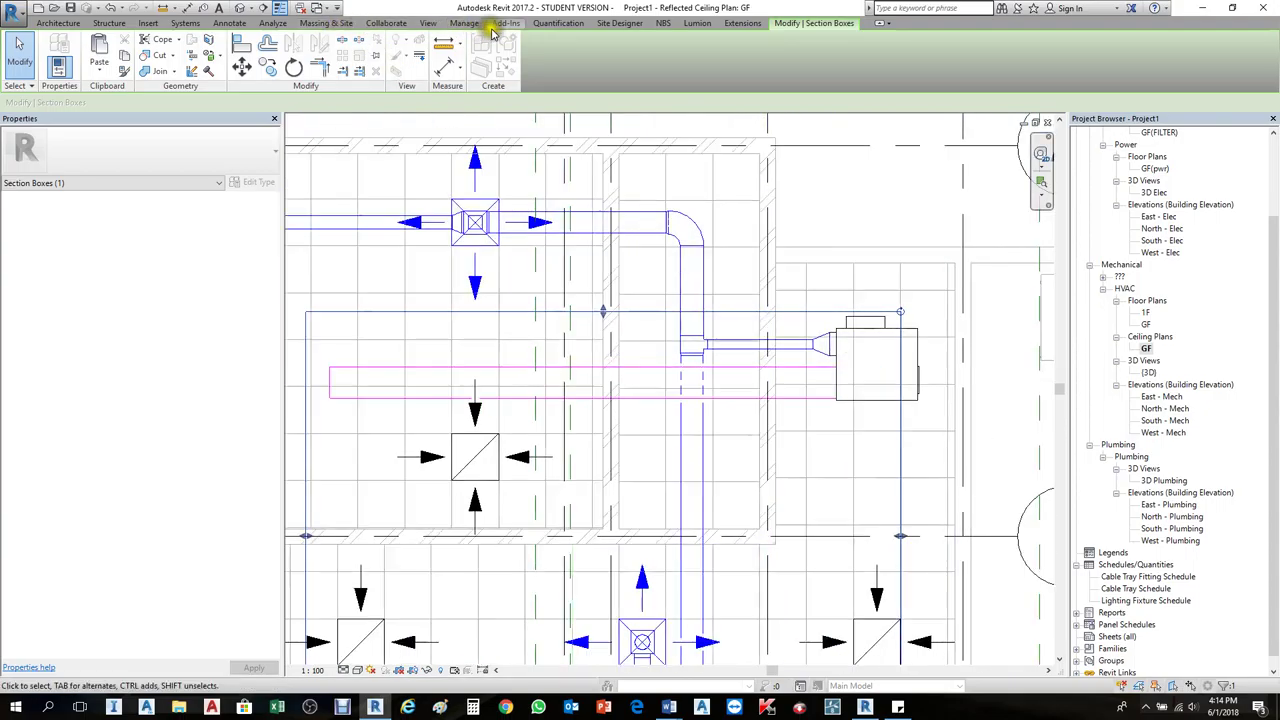
{"action": "left_click", "coordinate": [342, 45]}
{"action": "left_click", "coordinate": [748, 385]}
{"action": "key", "text": "Escape"}
{"action": "scroll", "coordinate": [750, 400], "scroll_direction": "up", "scroll_amount": 2}
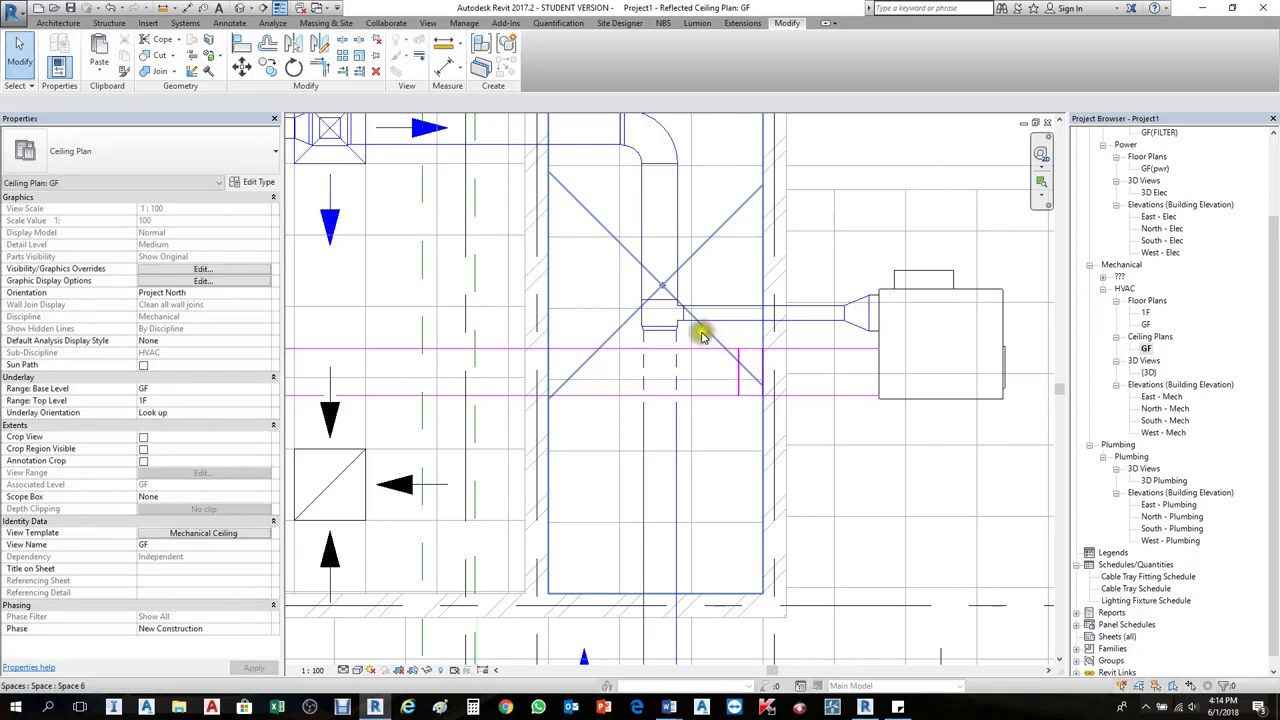
{"action": "left_click_drag", "start_coordinate": [780, 290], "coordinate": [768, 424]}
{"action": "key", "text": "Escape"}
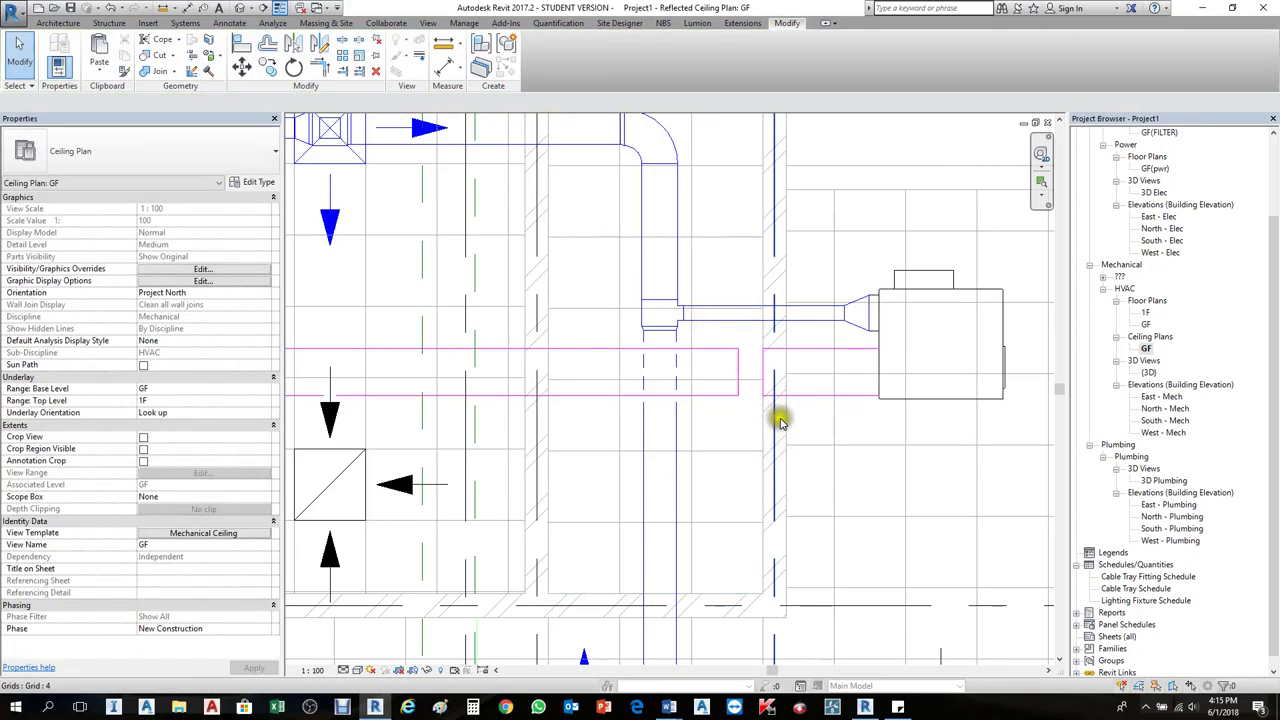
{"action": "scroll", "coordinate": [765, 410], "scroll_direction": "down", "scroll_amount": 3}
Step: Pull the long return duct back leftward and delete the selected vertical round duct
{"action": "left_click", "coordinate": [776, 398]}
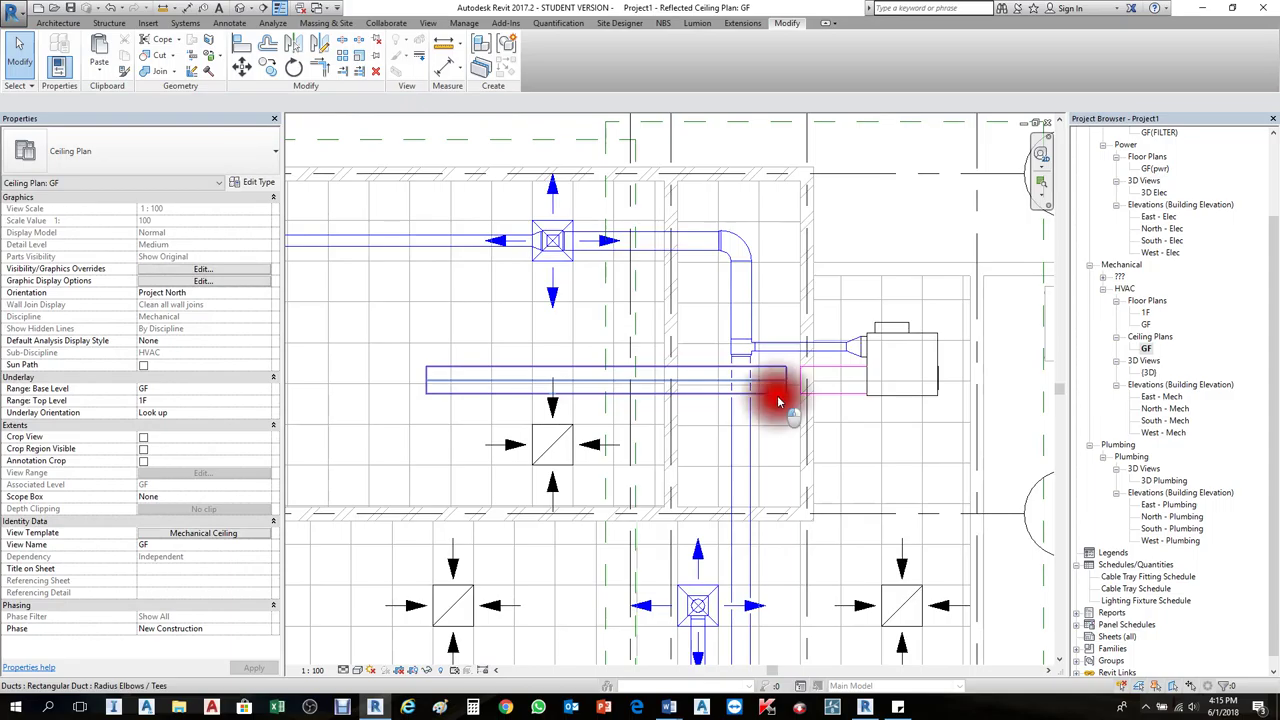
{"action": "left_click_drag", "start_coordinate": [784, 382], "coordinate": [695, 380]}
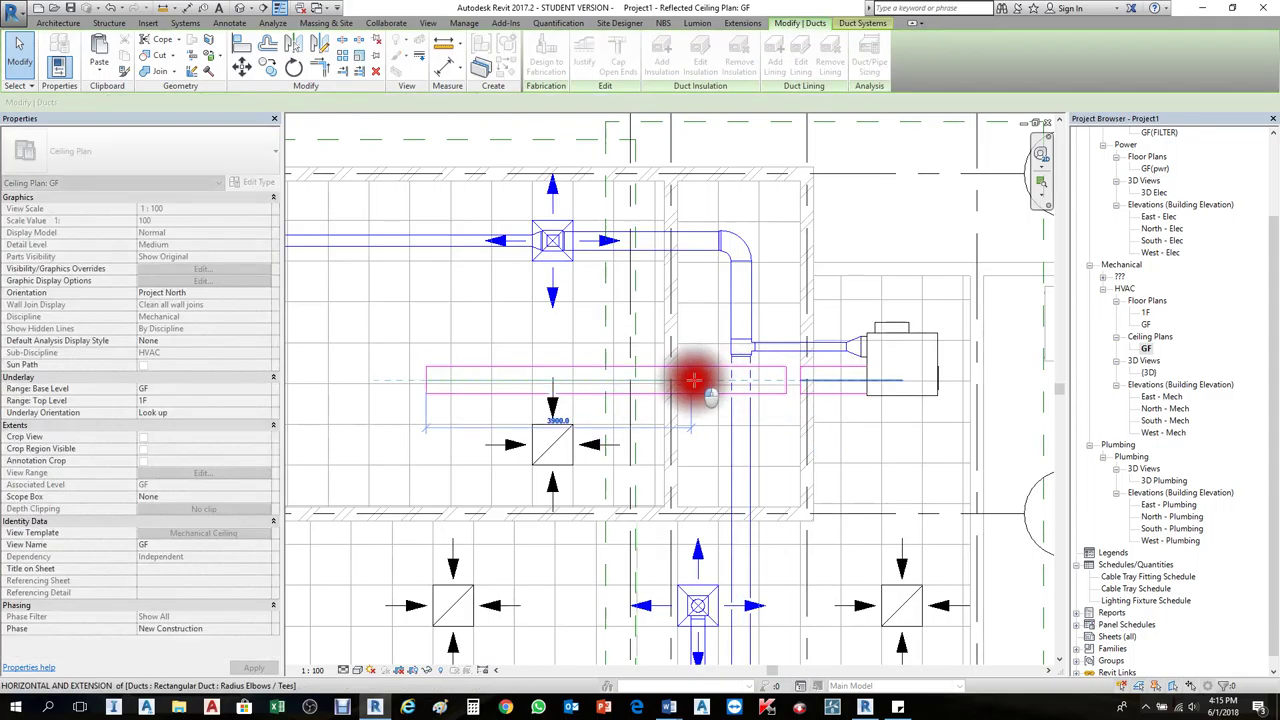
{"action": "left_click", "coordinate": [760, 408]}
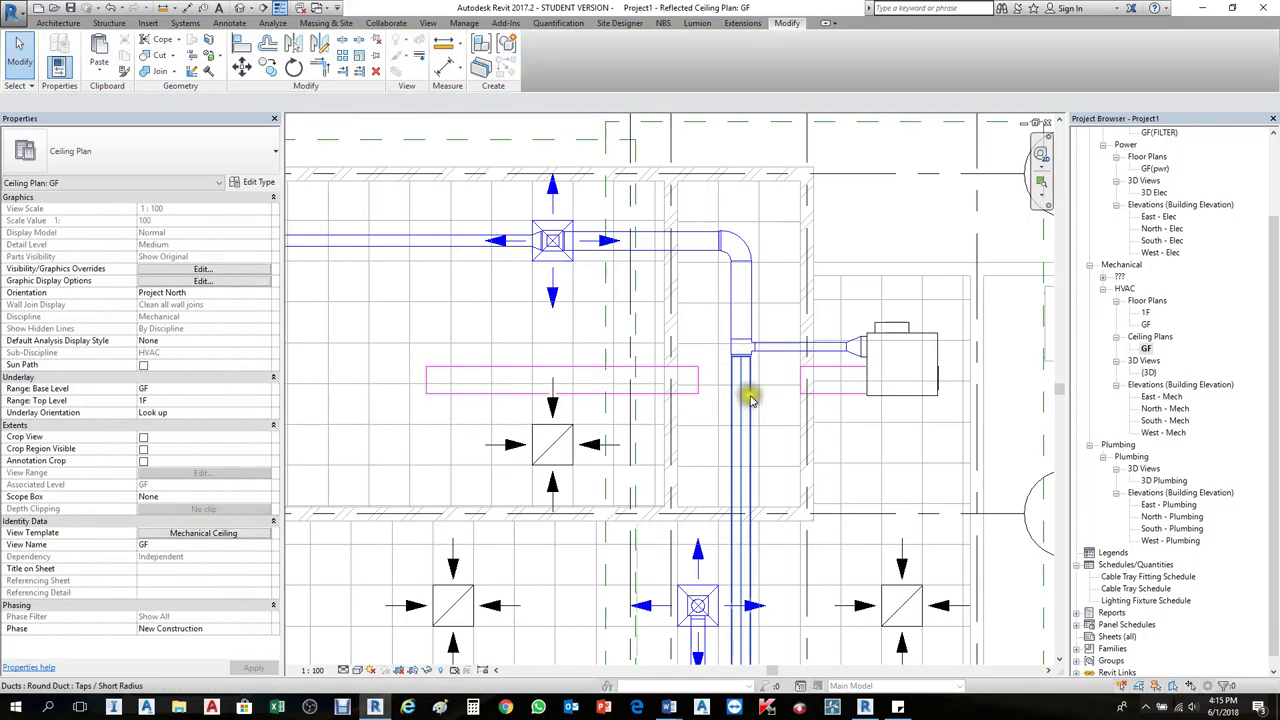
{"action": "left_click", "coordinate": [745, 390]}
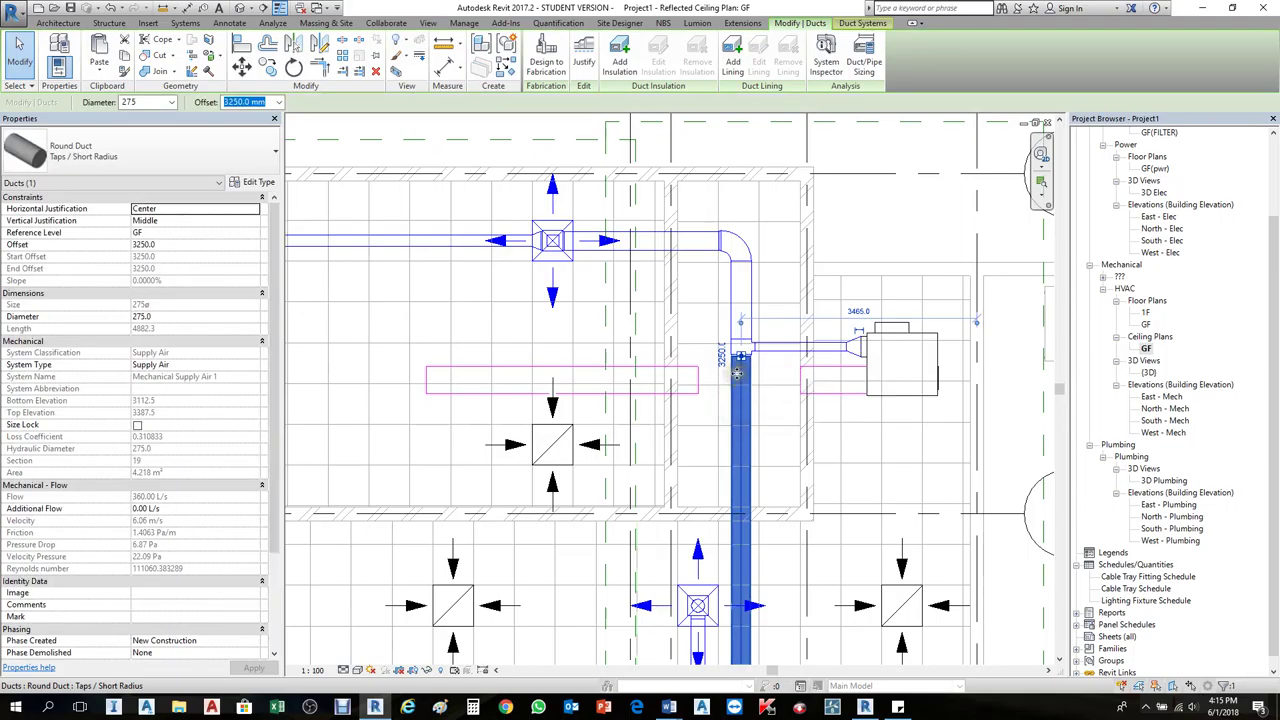
{"action": "key", "text": "Delete"}
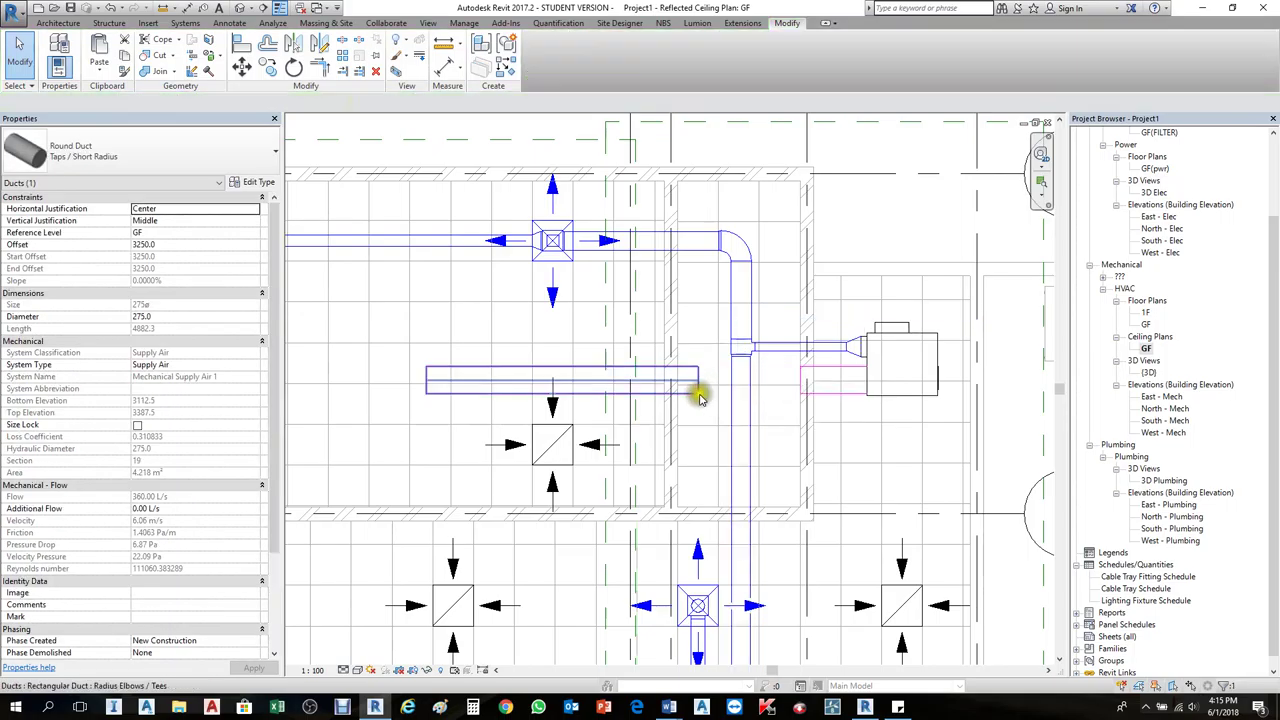
Step: Set the long return duct's offset to 3500
{"action": "left_click", "coordinate": [696, 384]}
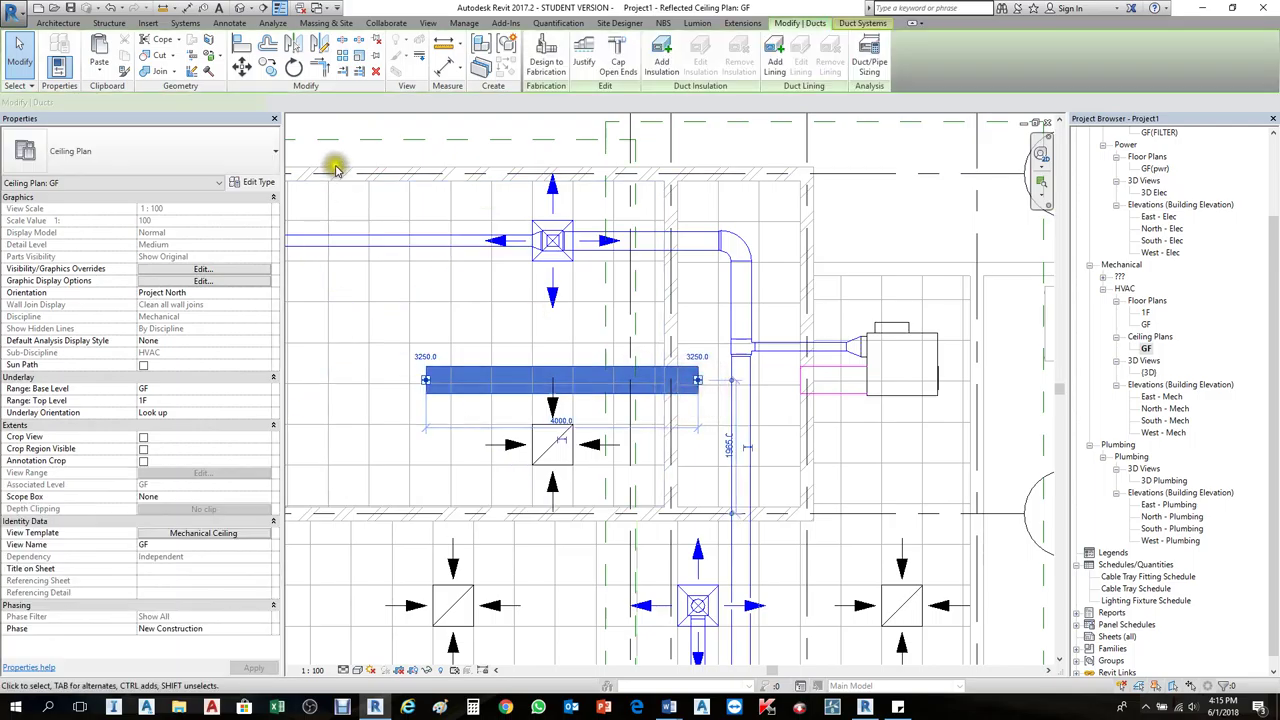
{"action": "left_click", "coordinate": [338, 103]}
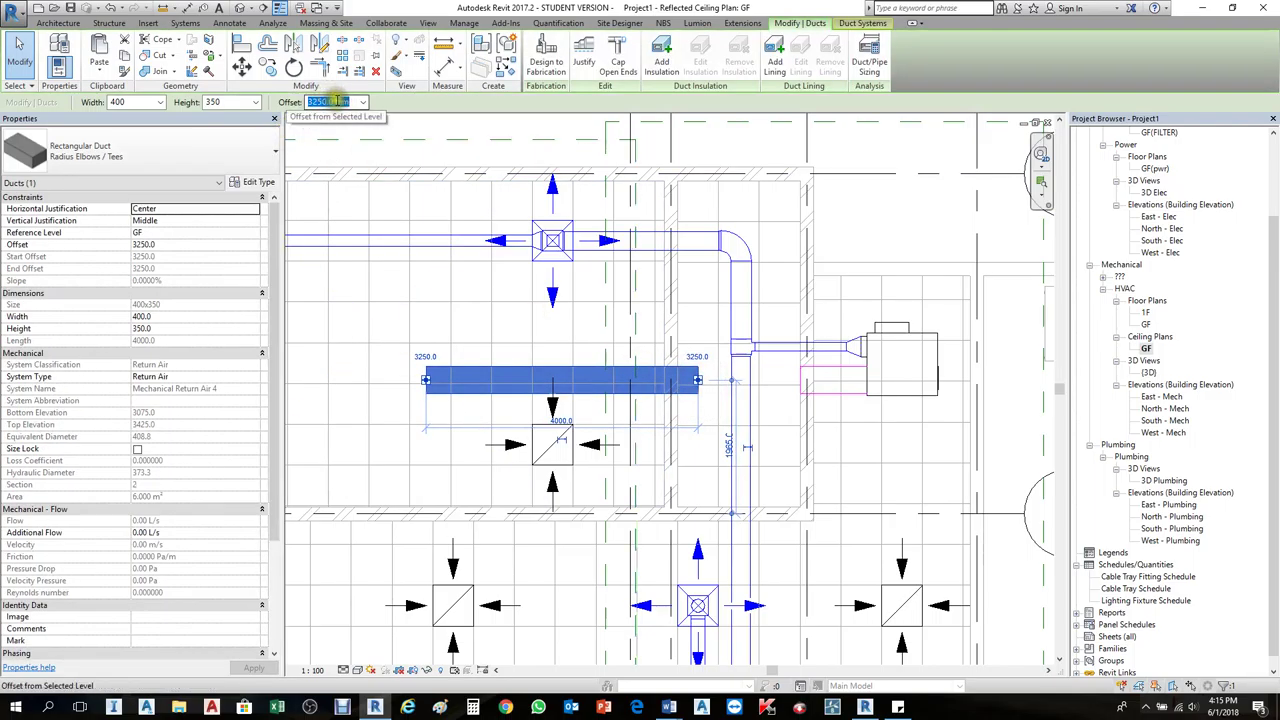
{"action": "left_click", "coordinate": [333, 100]}
{"action": "mouse_move", "coordinate": [329, 104]}
{"action": "left_mouse_down"}
{"action": "mouse_move", "coordinate": [318, 116]}
{"action": "mouse_move", "coordinate": [306, 103]}
{"action": "left_mouse_up"}
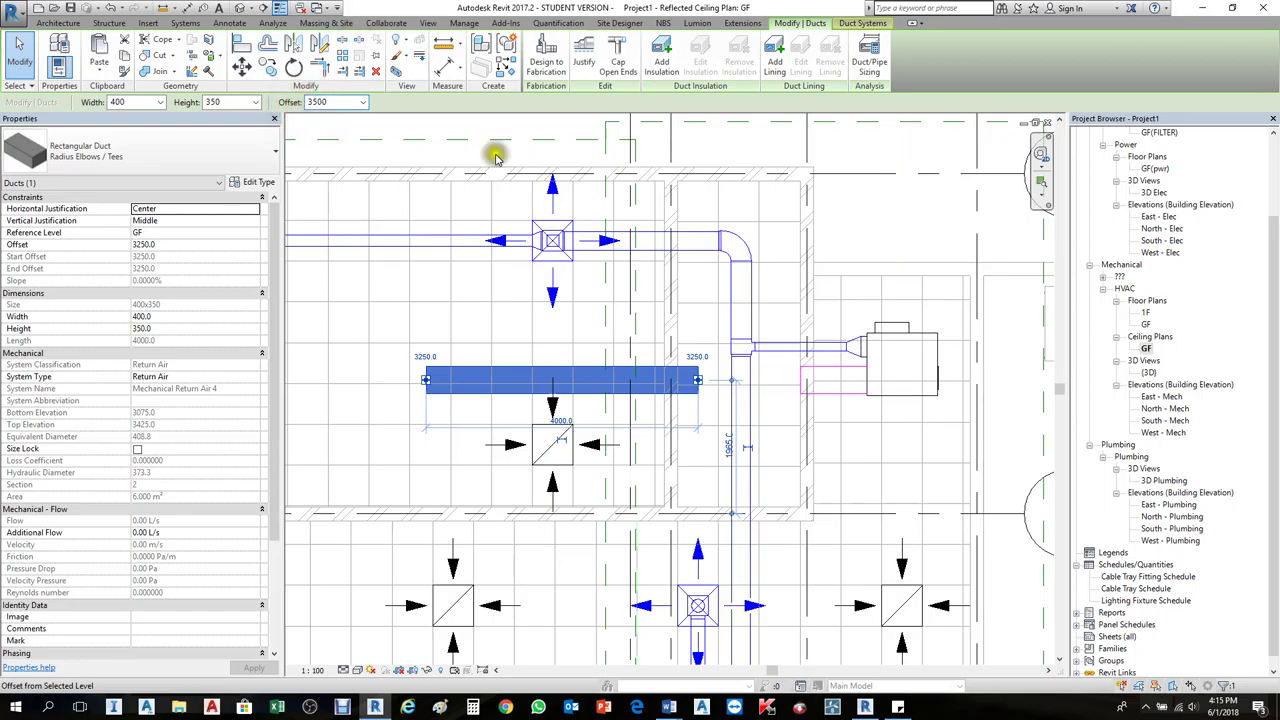
{"action": "left_click", "coordinate": [878, 234]}
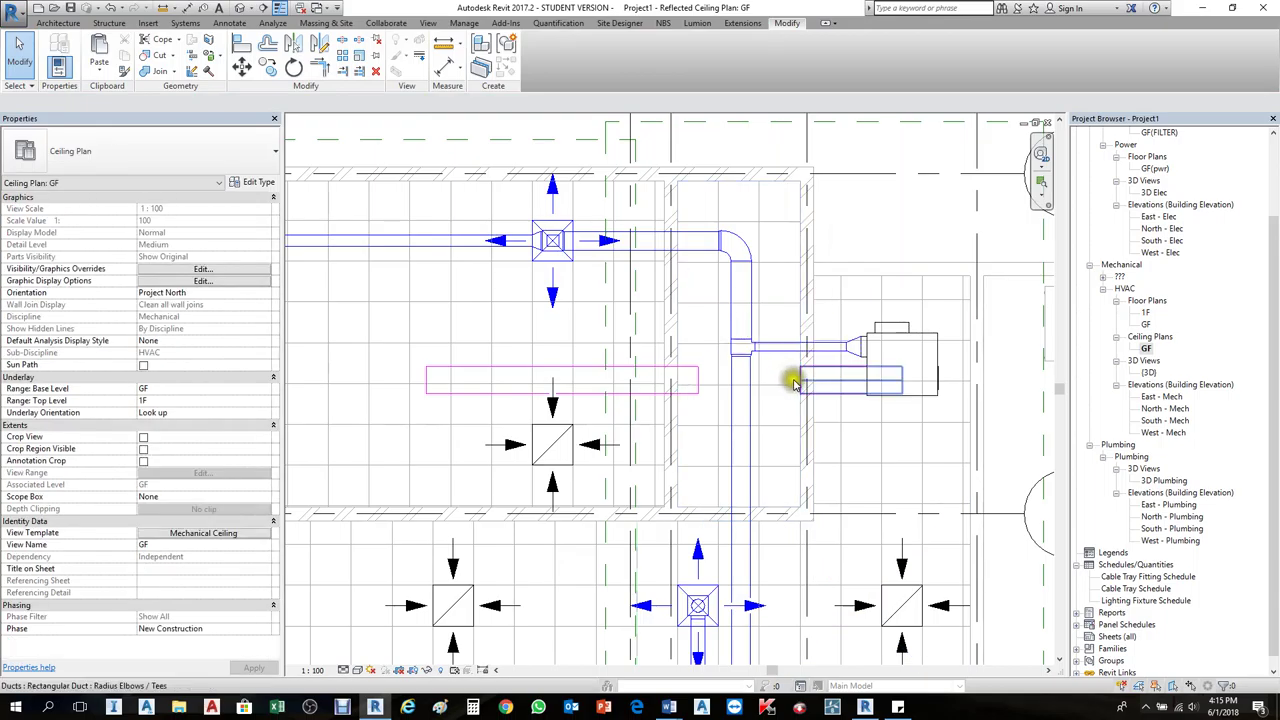
Step: Stretch the short duct toward the return duct and lengthen the long return duct to 4900
{"action": "left_click", "coordinate": [836, 397]}
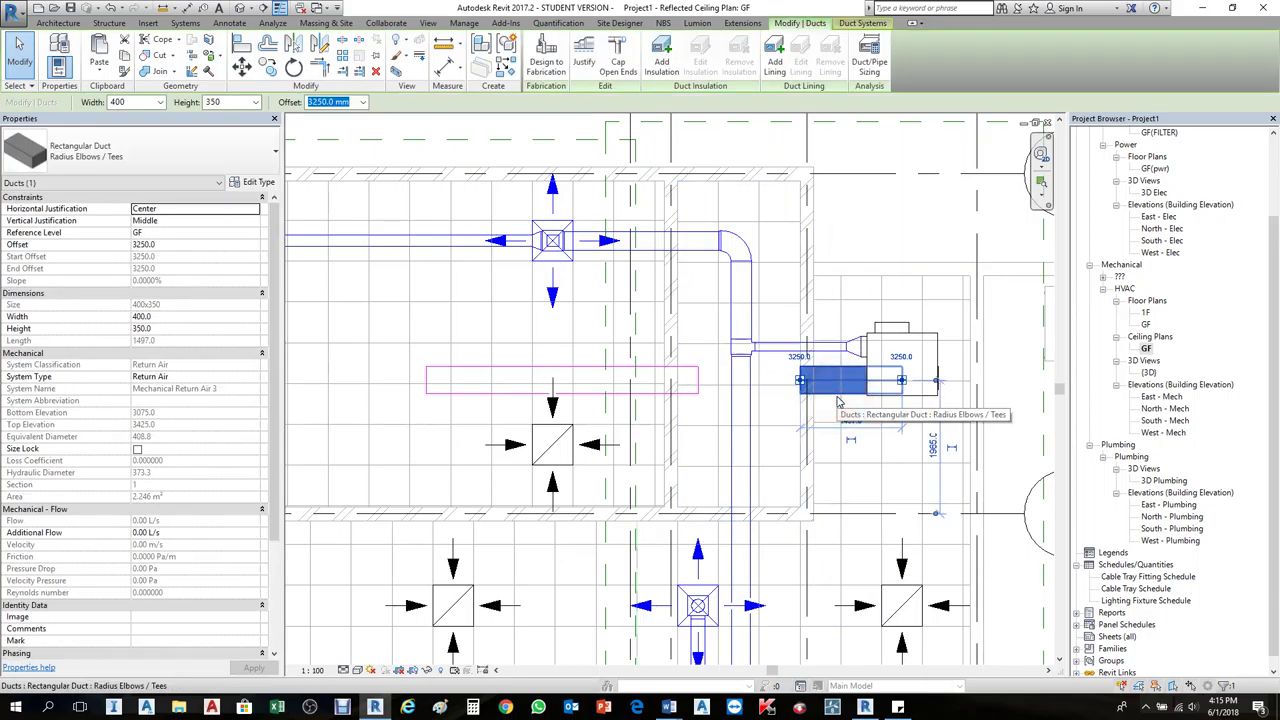
{"action": "left_click_drag", "start_coordinate": [822, 371], "coordinate": [843, 389]}
{"action": "left_click", "coordinate": [694, 391]}
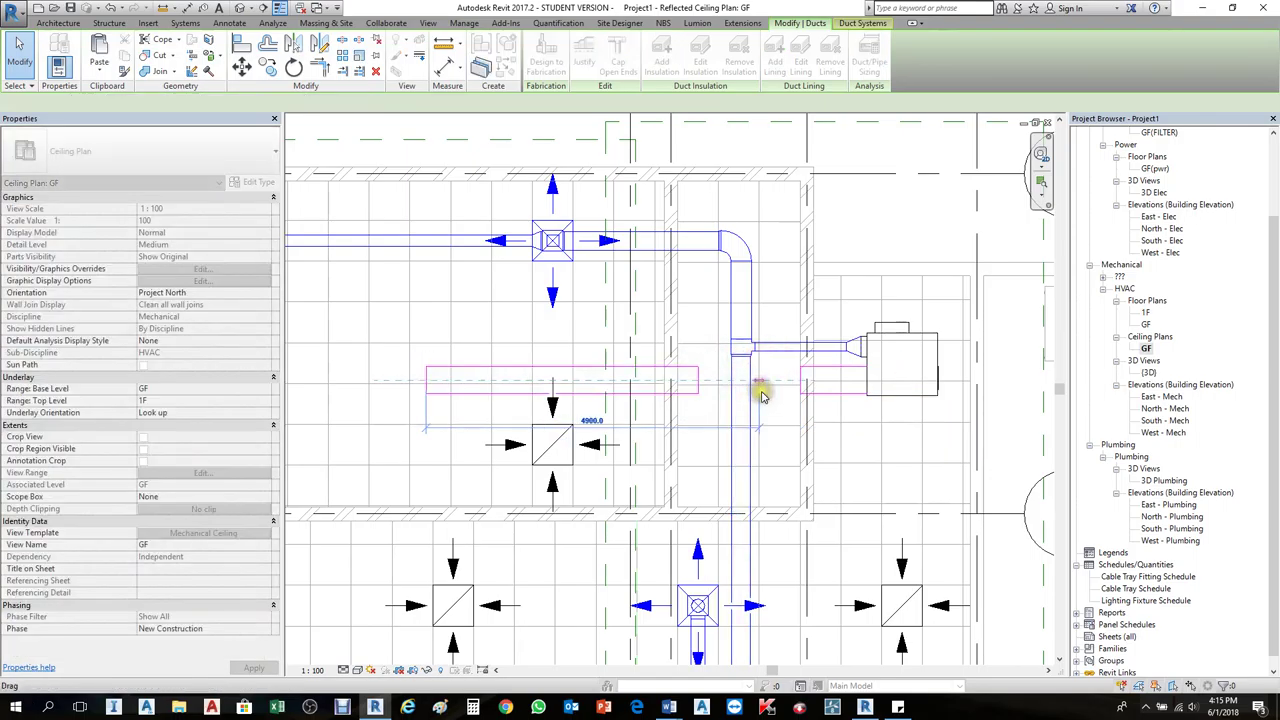
{"action": "left_click", "coordinate": [722, 382]}
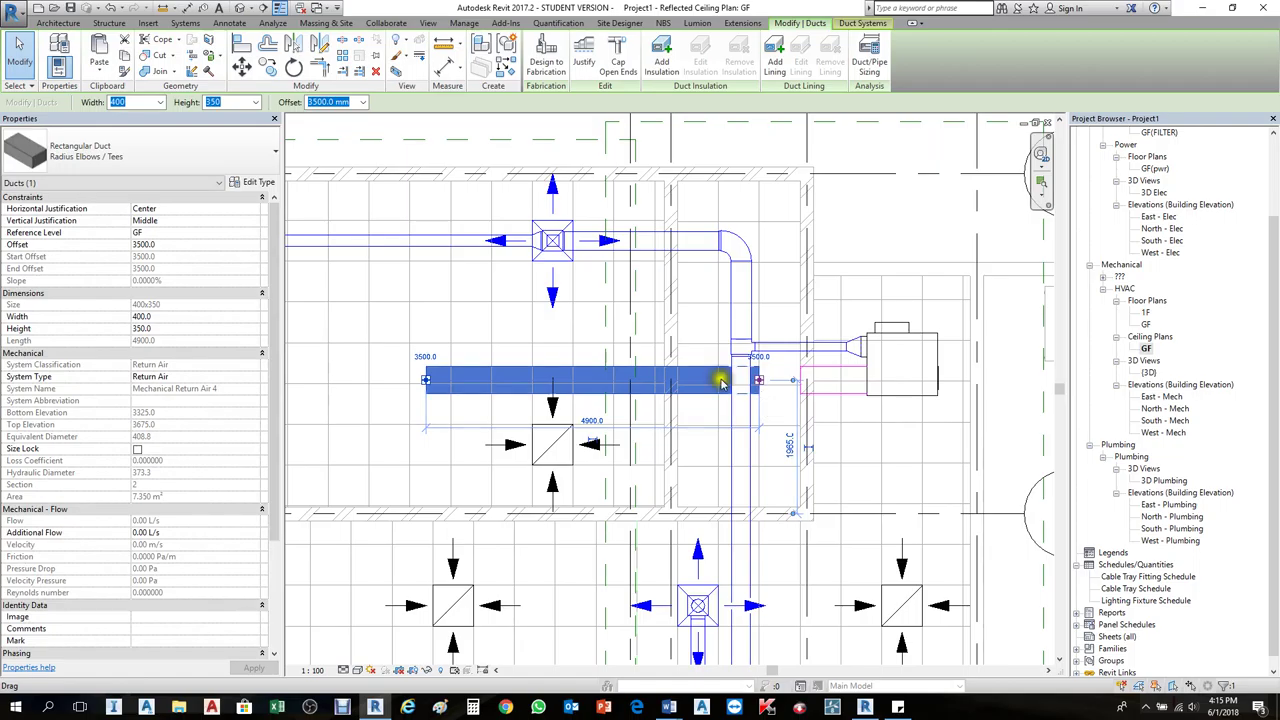
{"action": "left_click", "coordinate": [298, 8]}
Step: Select the long and short return ducts together
{"action": "left_click", "coordinate": [586, 357]}
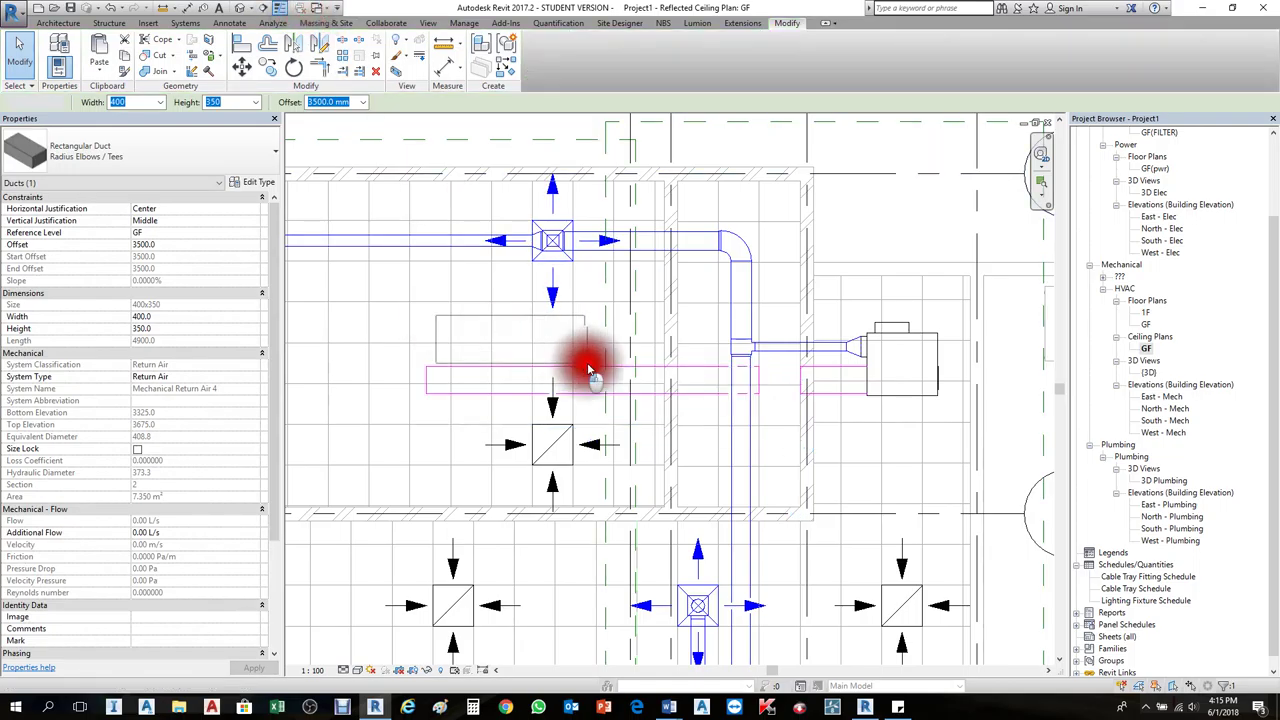
{"action": "left_click", "coordinate": [814, 403]}
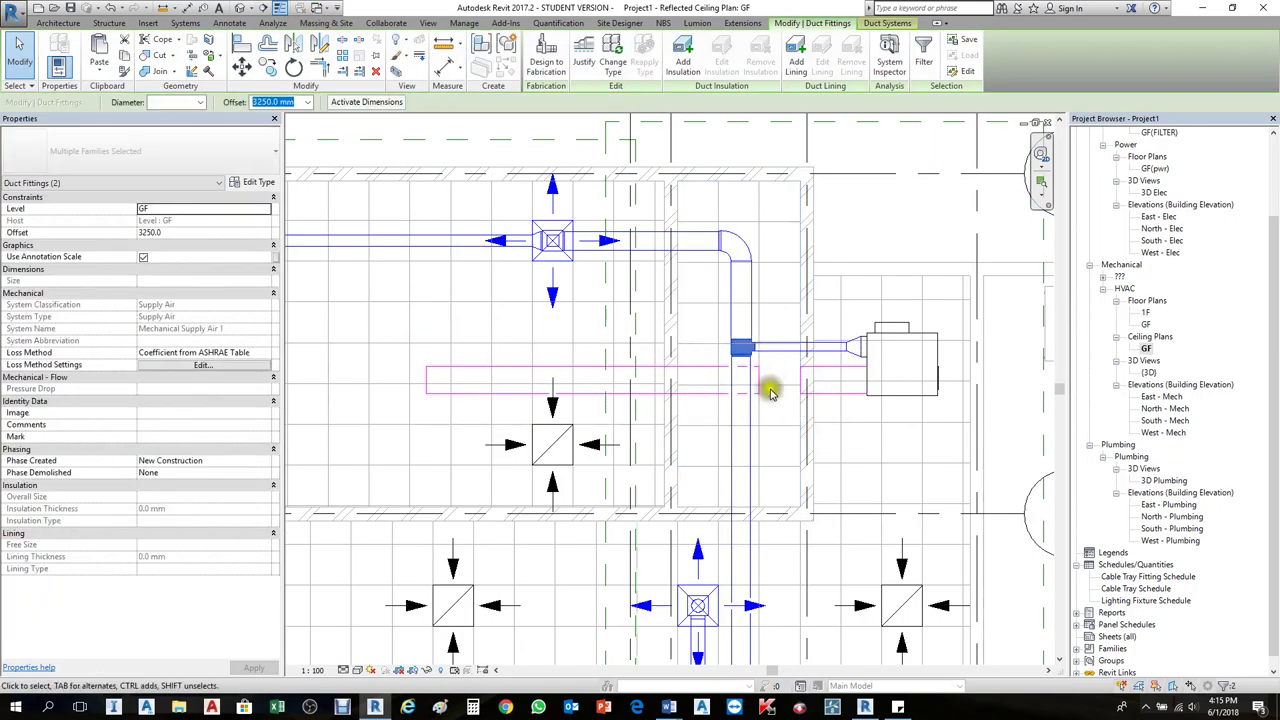
{"action": "left_click", "coordinate": [809, 391]}
{"action": "left_click", "coordinate": [822, 402], "text": "ctrl"}
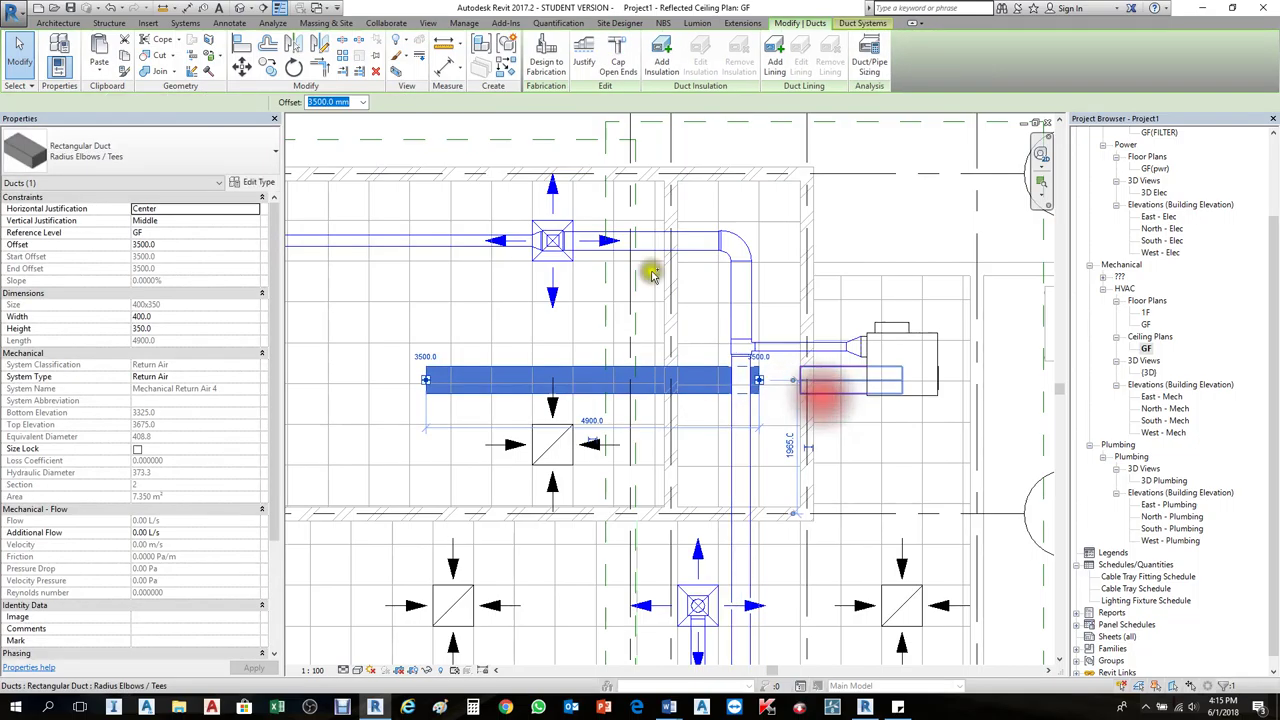
Step: Open the selected ducts in a 3D section box and view the model from the back
{"action": "left_click", "coordinate": [397, 75]}
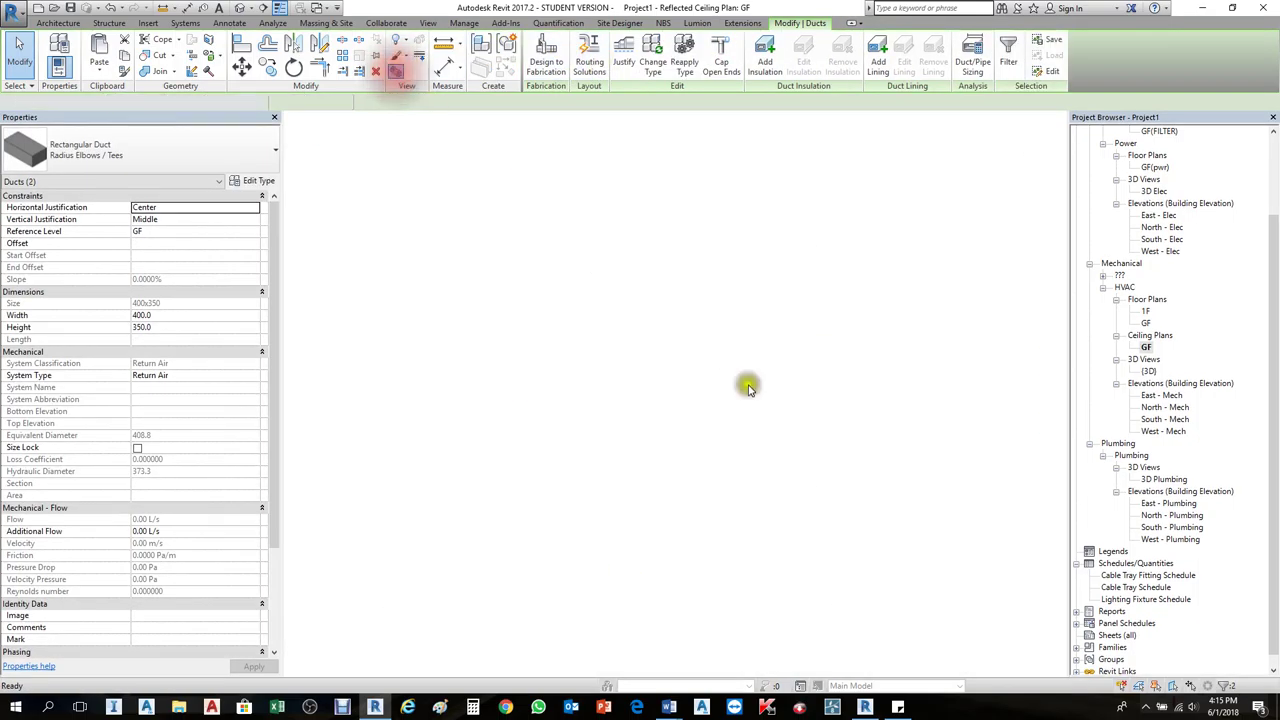
{"action": "scroll", "coordinate": [577, 511], "scroll_direction": "up", "scroll_amount": 5}
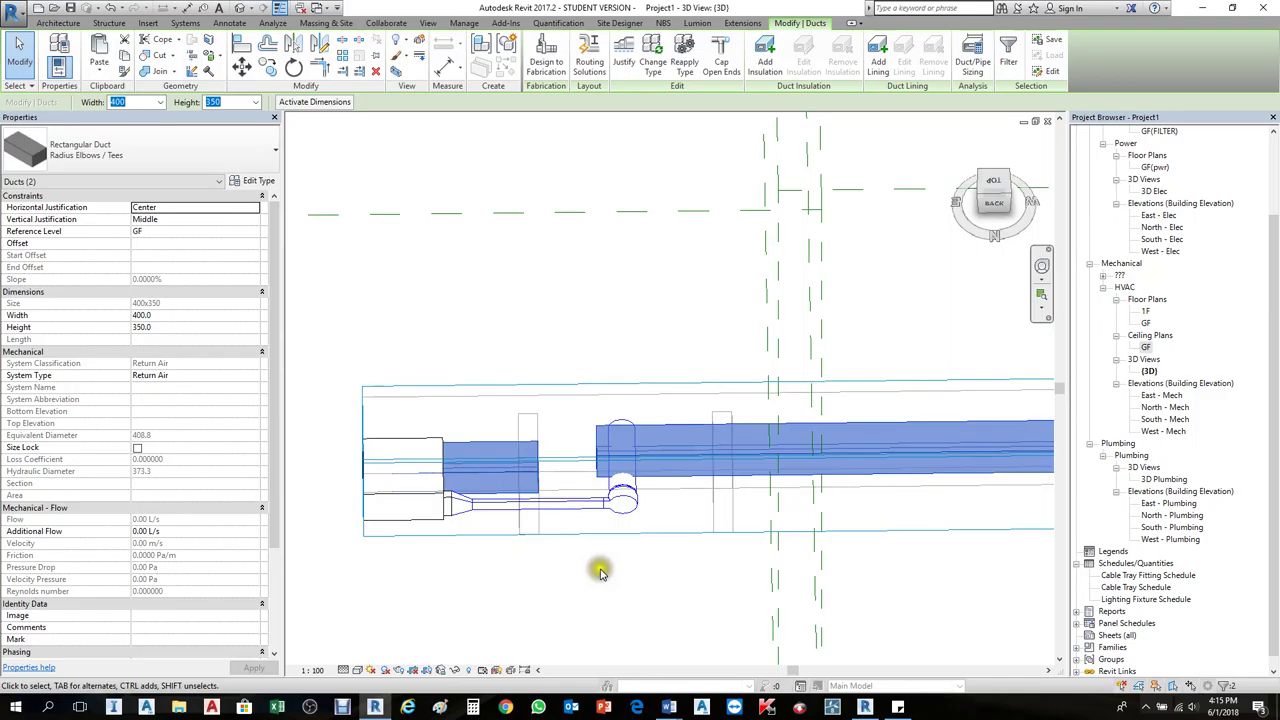
{"action": "key", "text": "Escape"}
{"action": "left_click", "coordinate": [729, 434]}
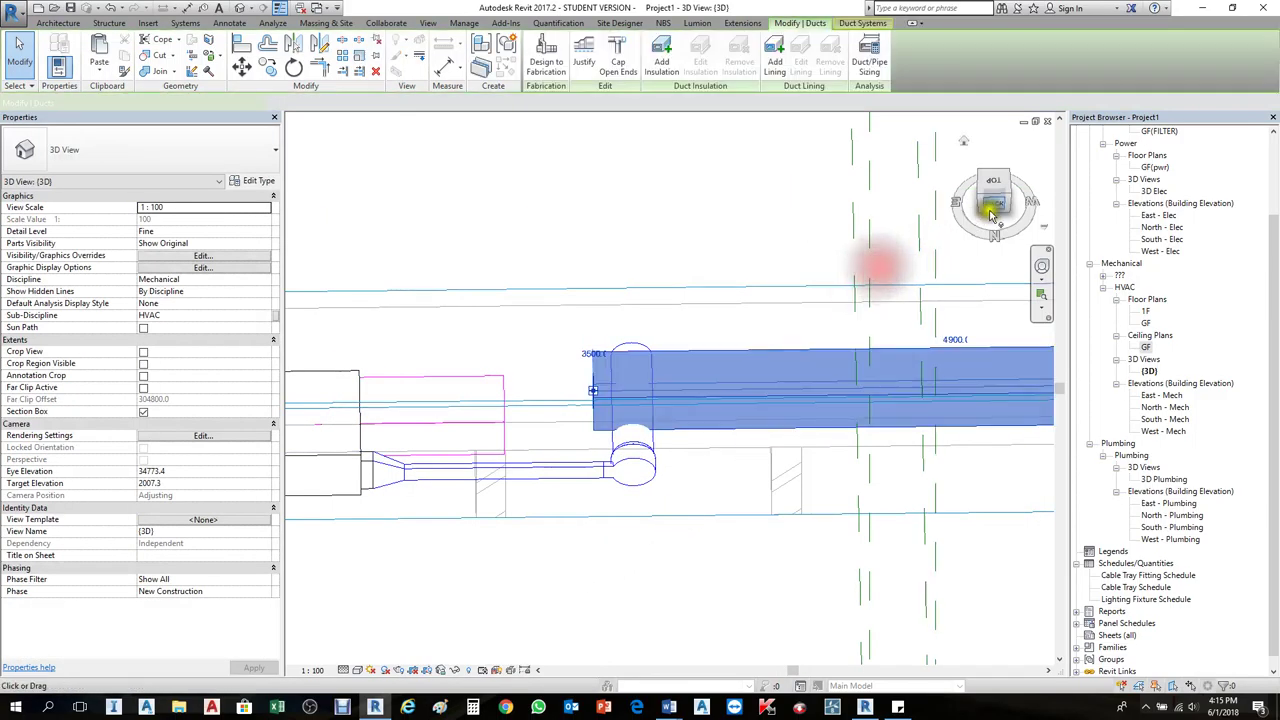
{"action": "left_click", "coordinate": [993, 200]}
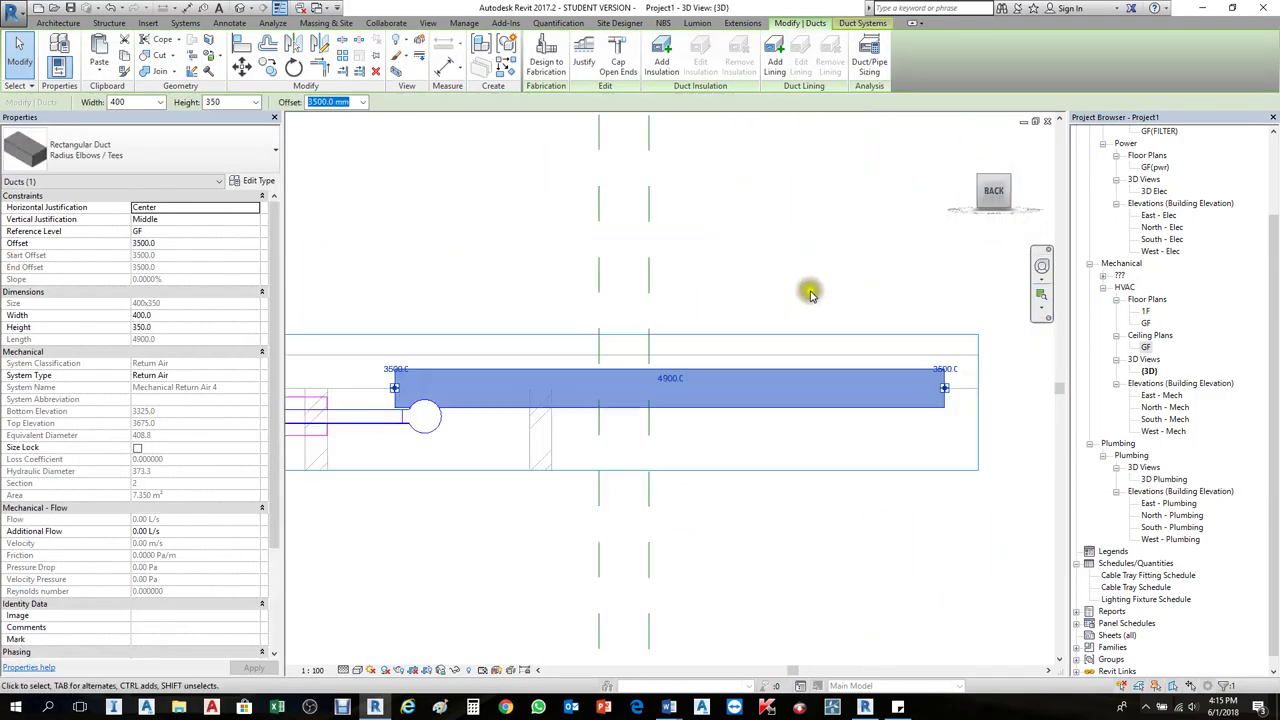
{"action": "scroll", "coordinate": [349, 430], "scroll_direction": "up", "scroll_amount": 3}
{"action": "scroll", "coordinate": [795, 455], "scroll_direction": "down", "scroll_amount": 2}
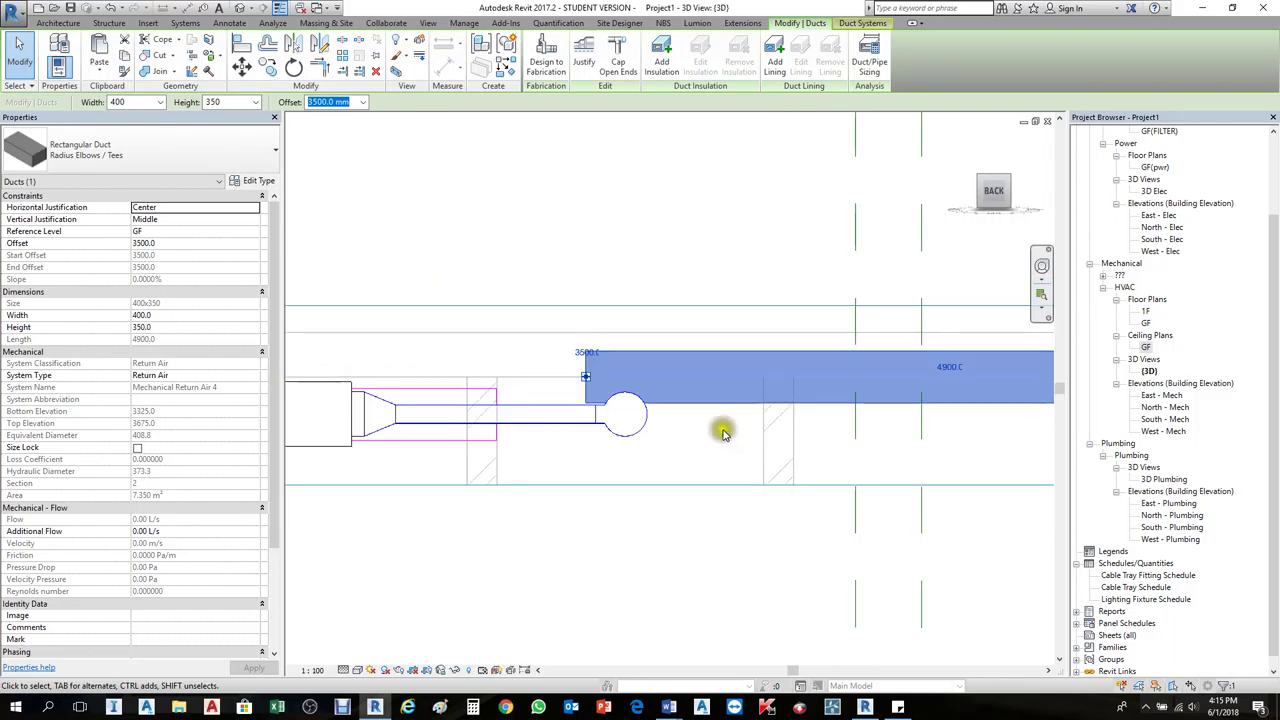
Step: Nudge the long return duct up to a 3560 offset
{"action": "key", "text": "Escape"}
{"action": "left_click", "coordinate": [706, 460]}
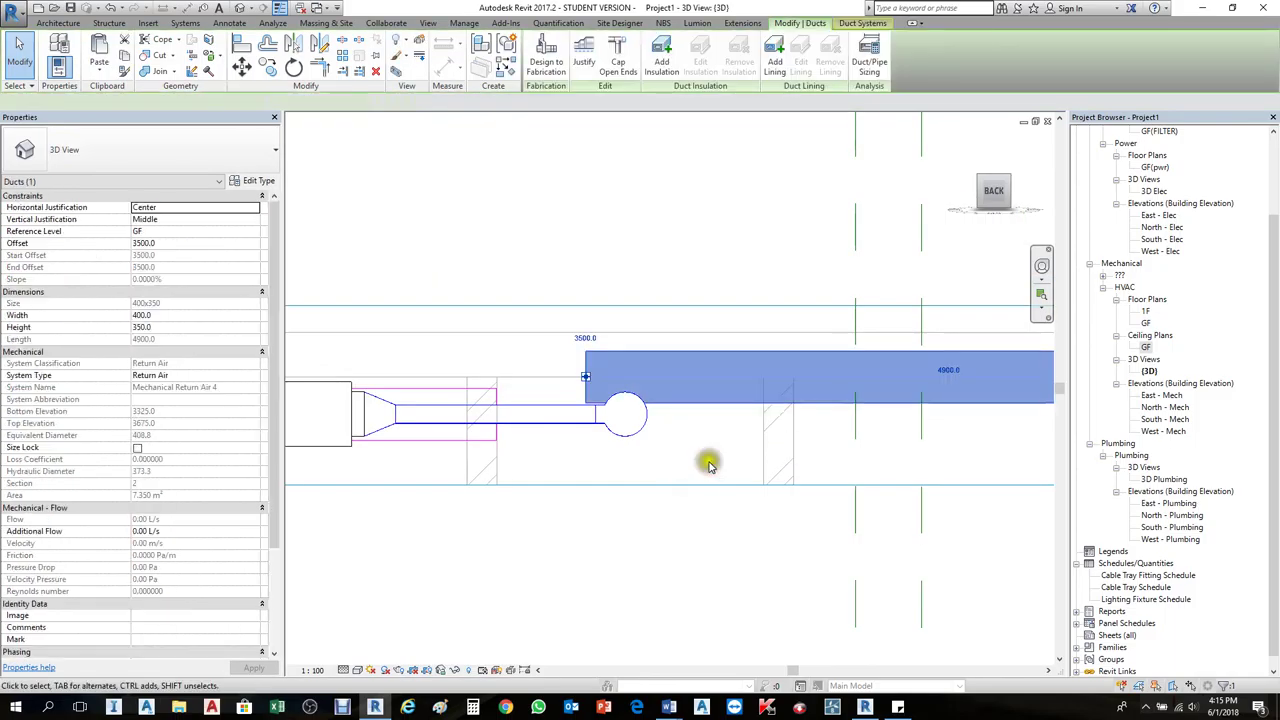
{"action": "key", "text": "Up"}
{"action": "key", "text": "Up"}
{"action": "scroll", "coordinate": [730, 437], "scroll_direction": "down", "scroll_amount": 2}
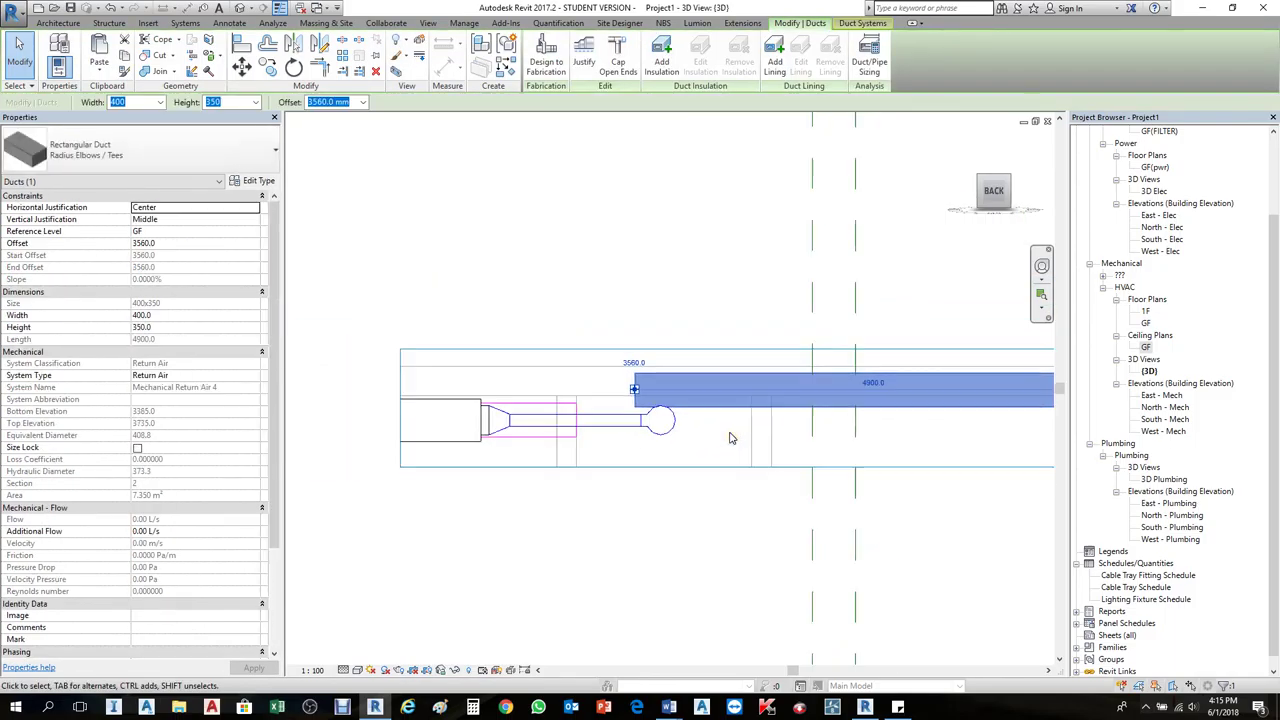
{"action": "scroll", "coordinate": [689, 446], "scroll_direction": "up", "scroll_amount": 2}
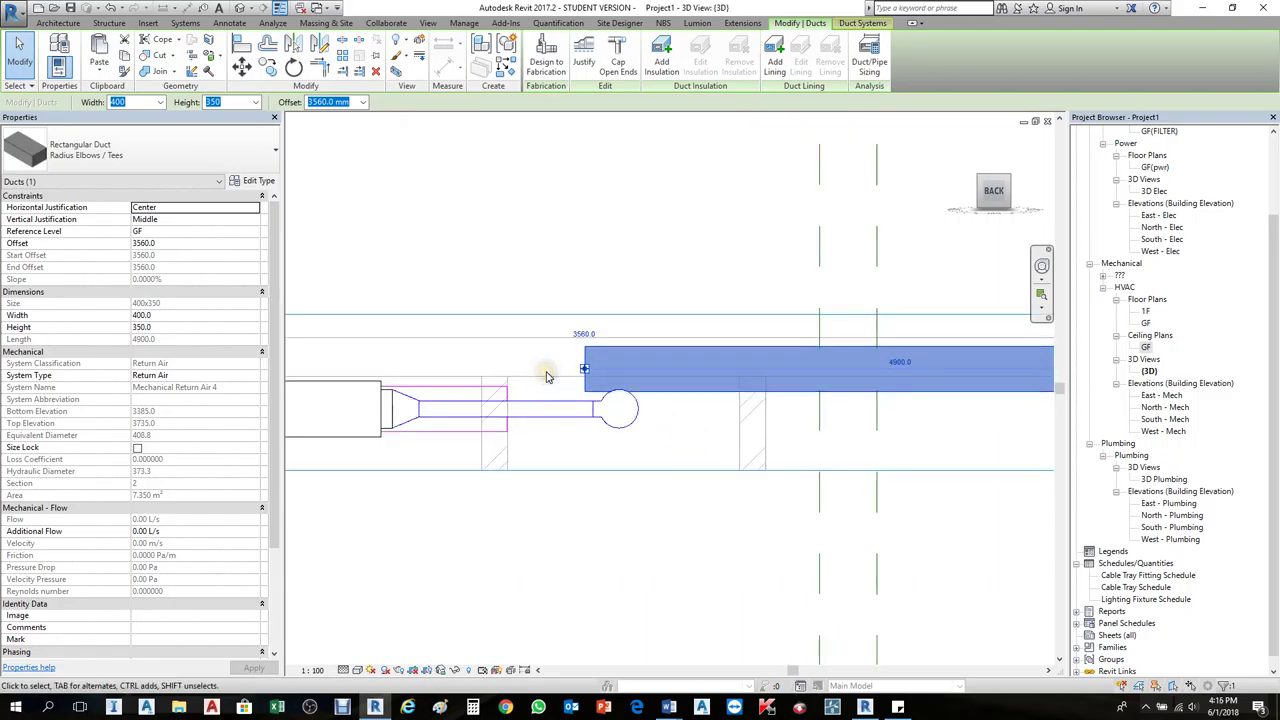
{"action": "scroll", "coordinate": [547, 377], "scroll_direction": "up", "scroll_amount": 1}
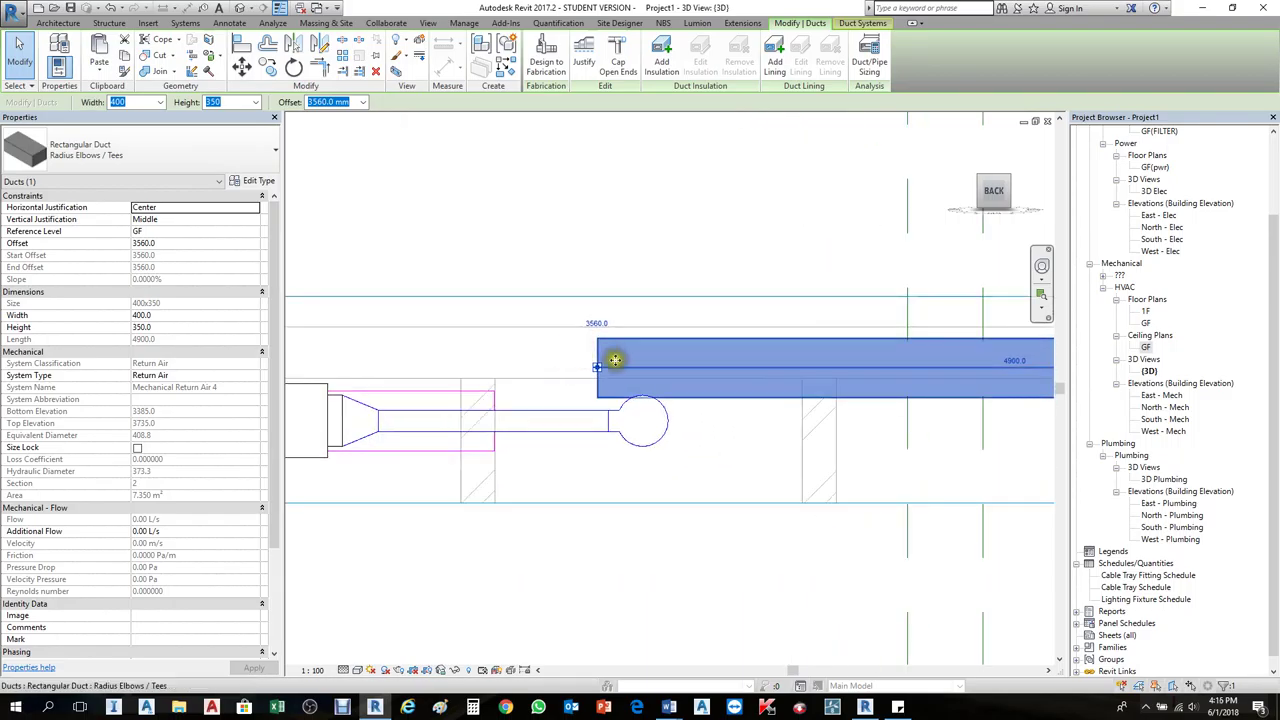
Step: Extend the section box's bottom downward to reveal more of the model
{"action": "scroll", "coordinate": [631, 370], "scroll_direction": "down", "scroll_amount": 1}
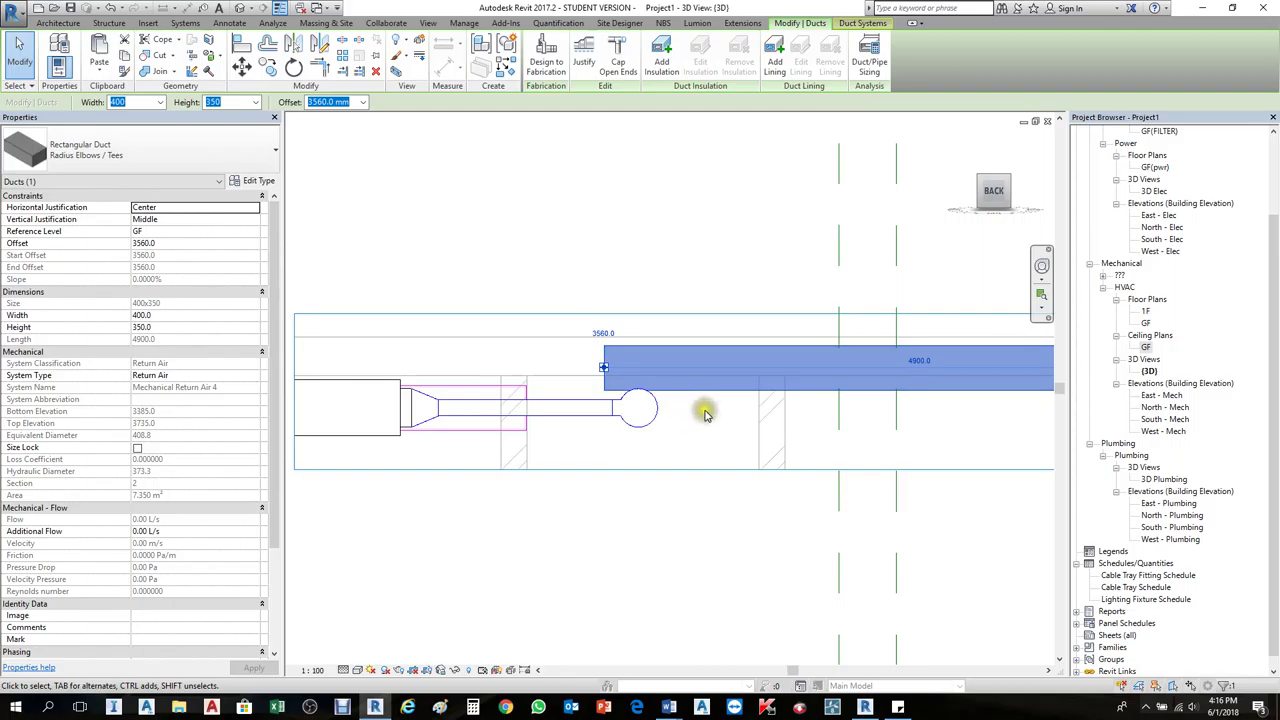
{"action": "scroll", "coordinate": [680, 406], "scroll_direction": "down", "scroll_amount": 2}
{"action": "left_click", "coordinate": [686, 394]}
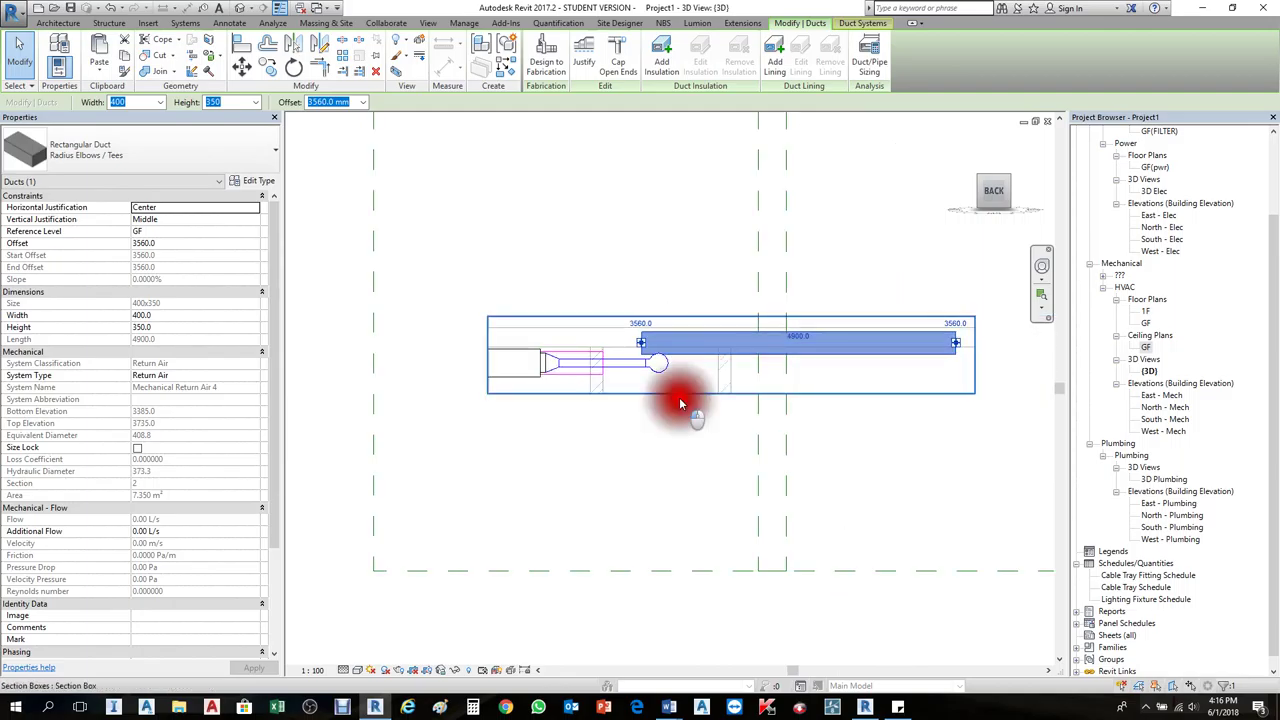
{"action": "left_click_drag", "start_coordinate": [731, 394], "coordinate": [748, 585]}
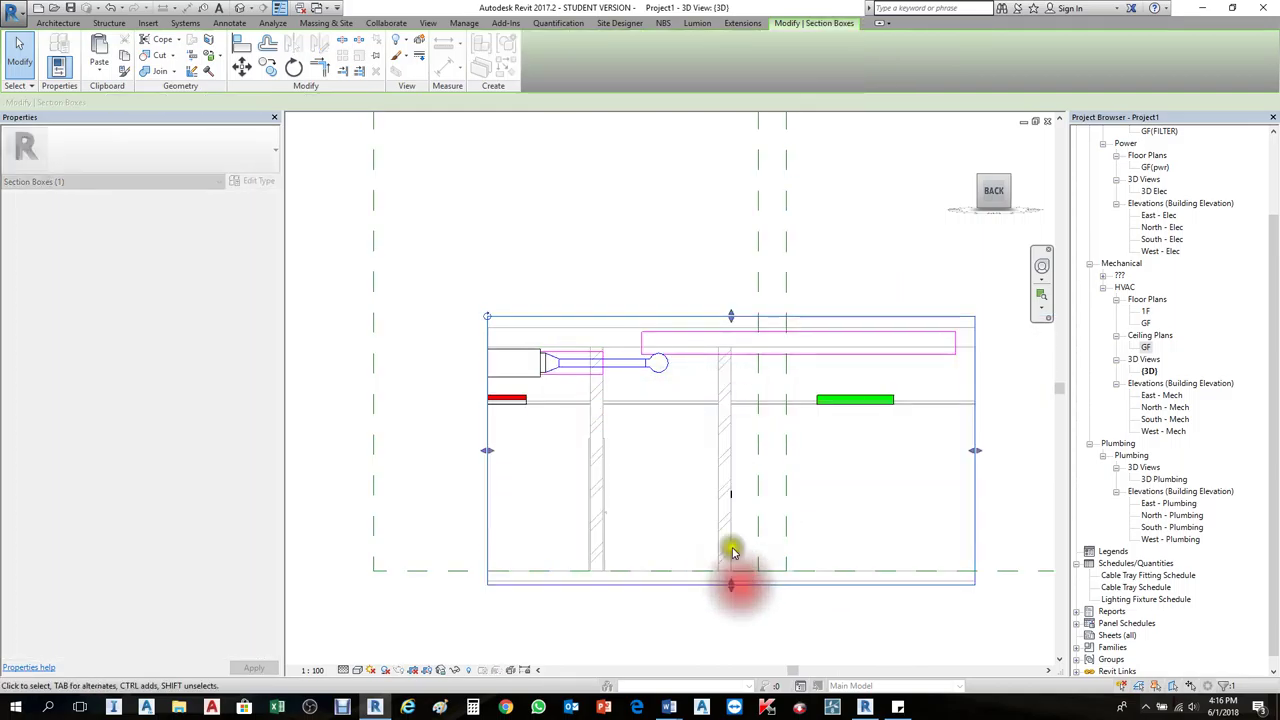
{"action": "scroll", "coordinate": [535, 389], "scroll_direction": "up", "scroll_amount": 1}
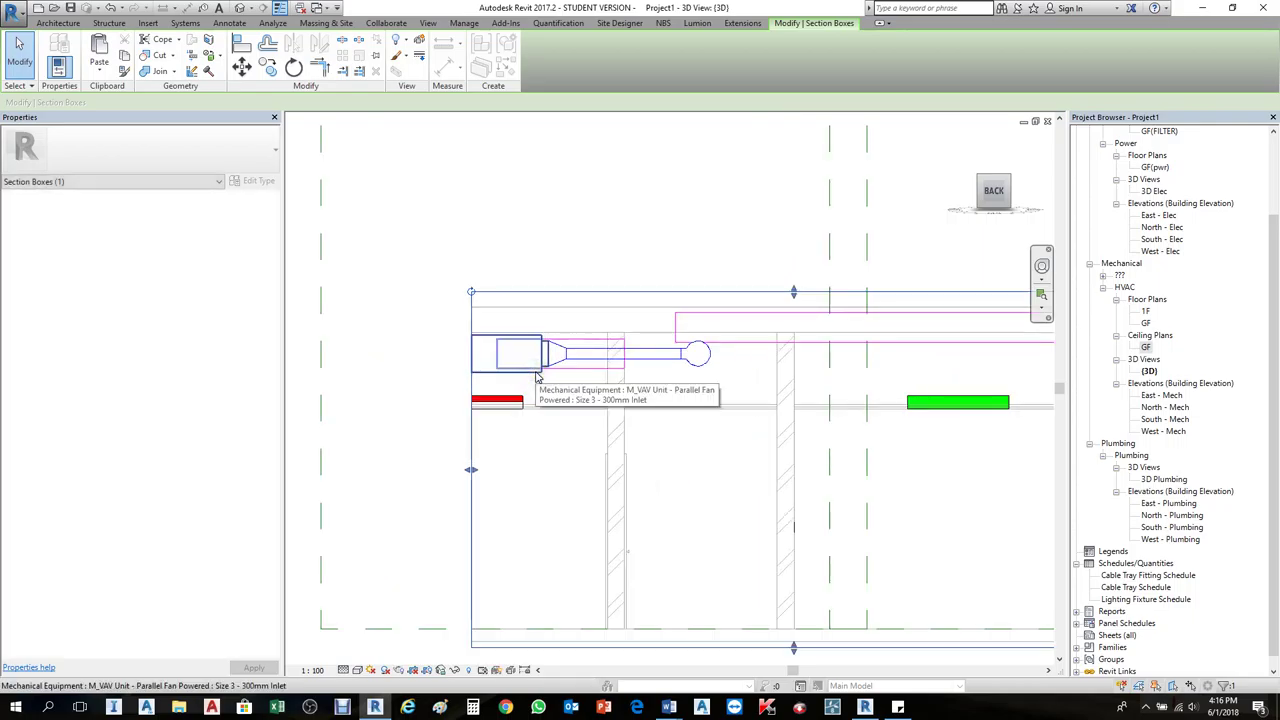
Step: Lower the parallel fan VAV unit to a 3210 offset and dismiss the tap-needs-duct warning
{"action": "left_click", "coordinate": [537, 376]}
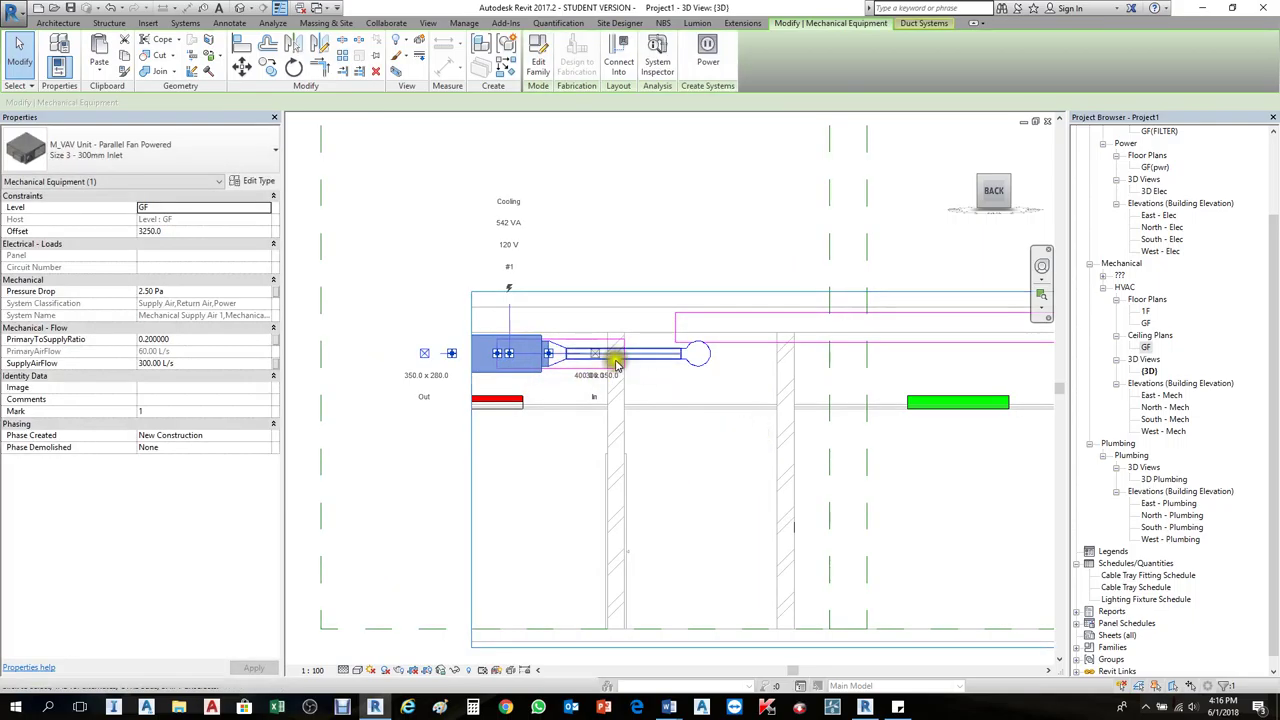
{"action": "scroll", "coordinate": [591, 372], "scroll_direction": "up", "scroll_amount": 1}
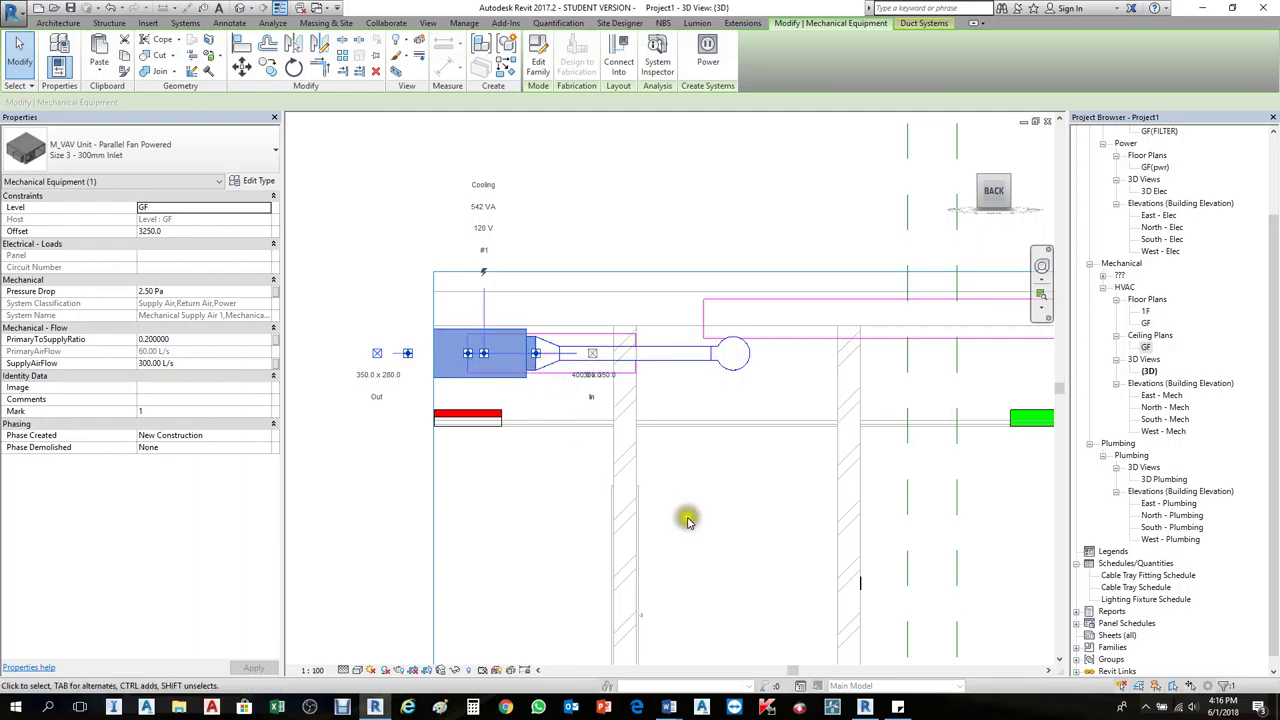
{"action": "key", "text": "Down"}
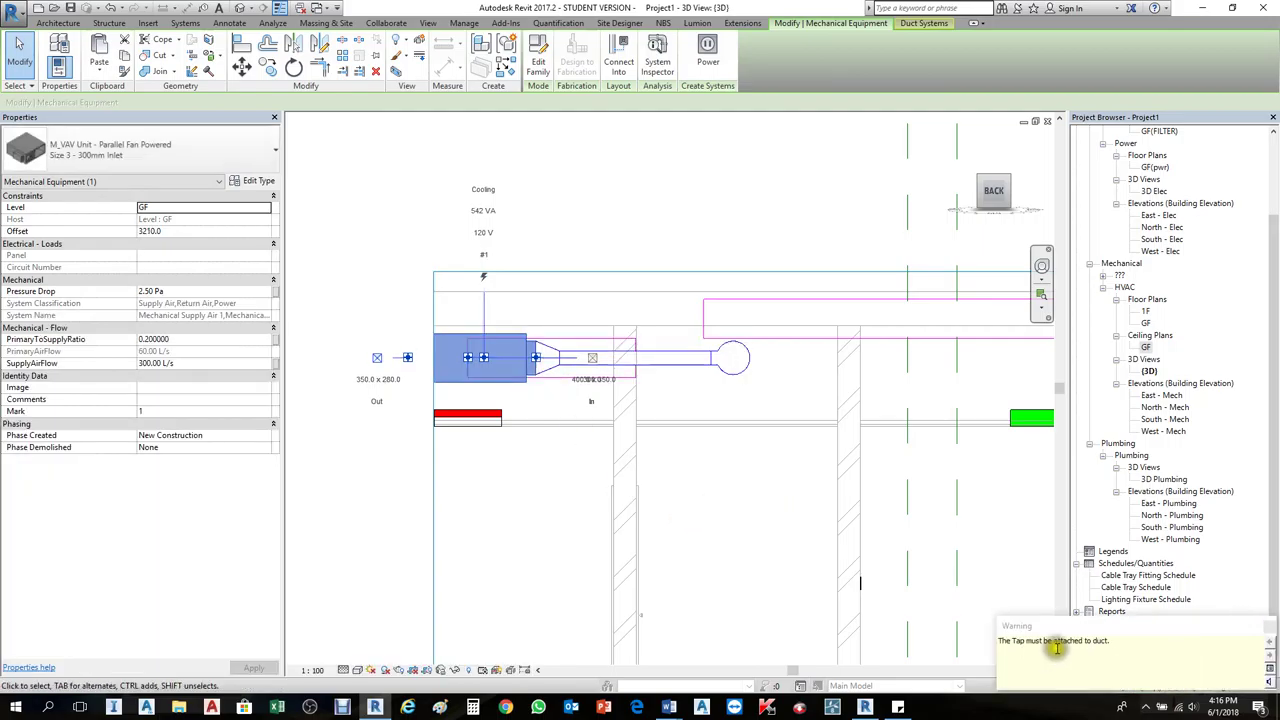
{"action": "left_click_drag", "start_coordinate": [1114, 641], "coordinate": [1052, 652]}
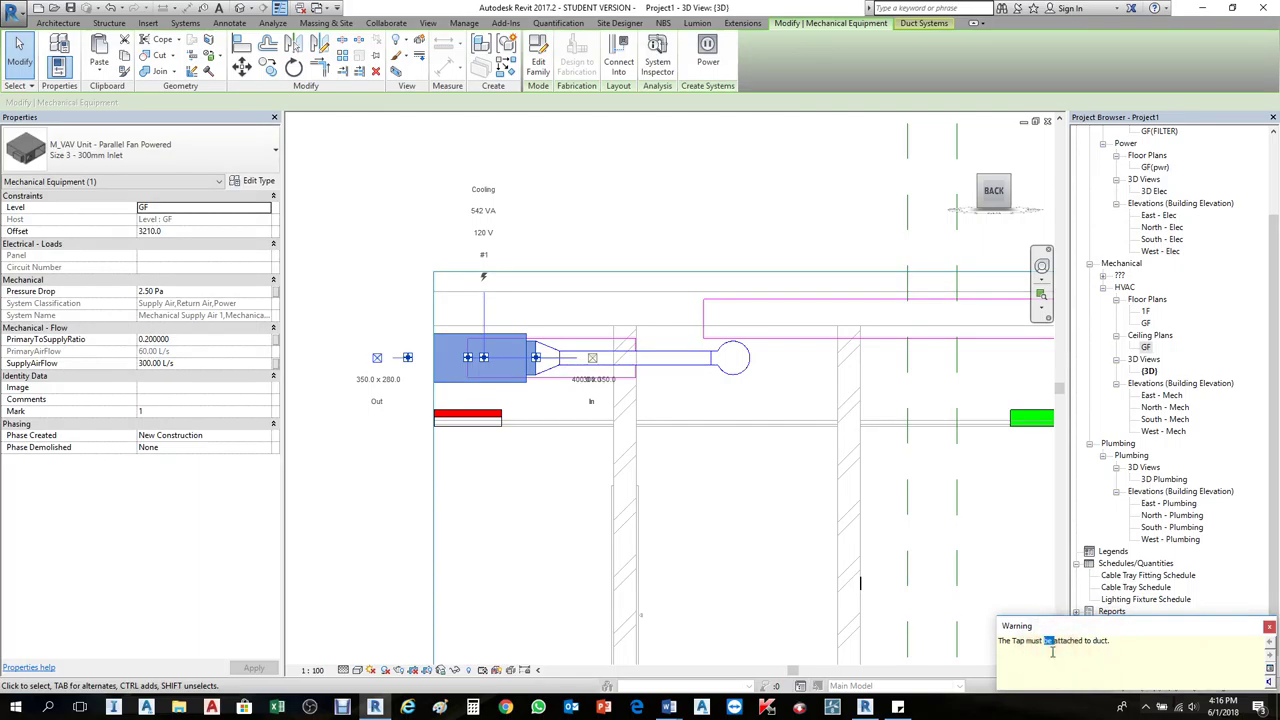
{"action": "left_click", "coordinate": [1000, 470]}
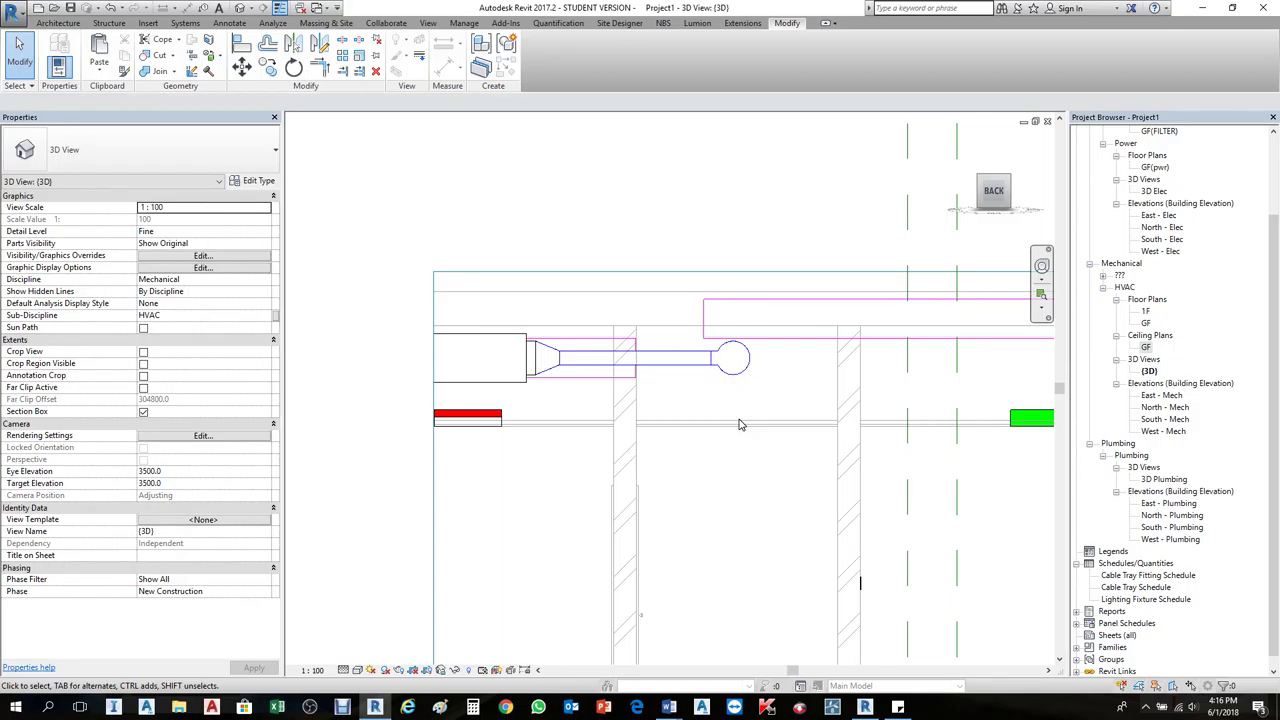
Step: Raise the upper return duct to a 3600 offset
{"action": "scroll", "coordinate": [514, 349], "scroll_direction": "down", "scroll_amount": 2}
{"action": "left_click", "coordinate": [686, 349]}
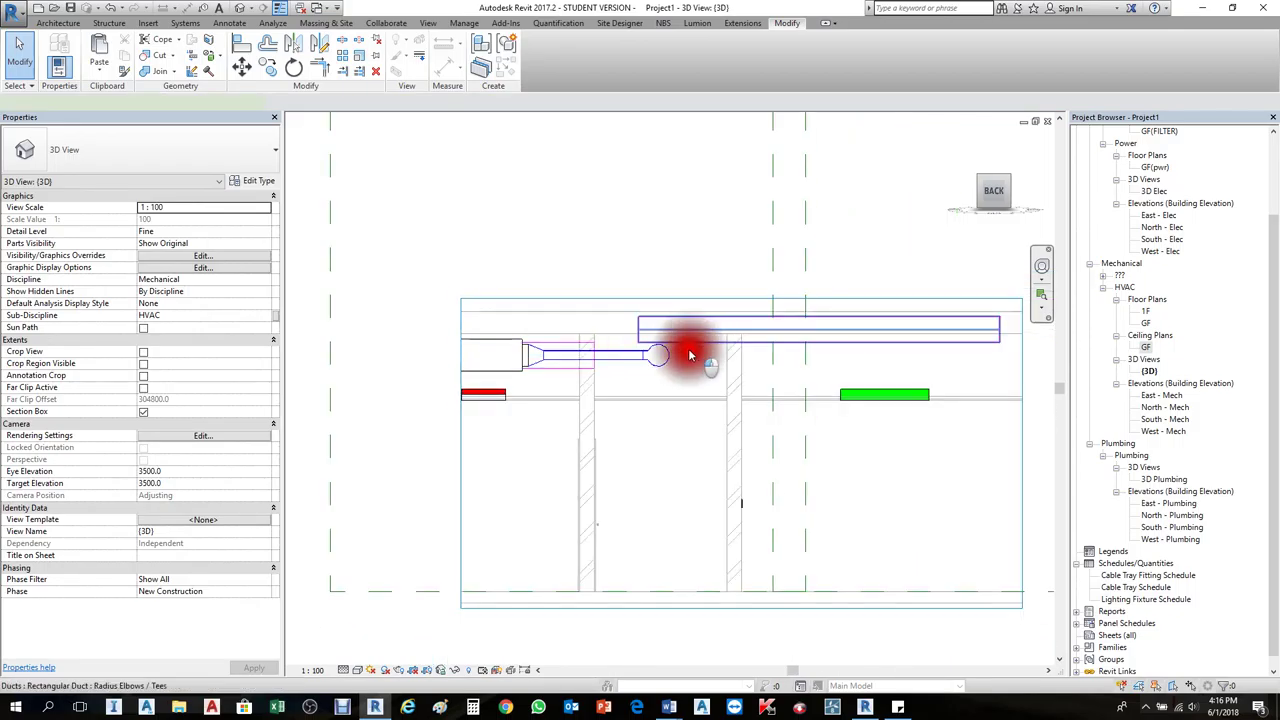
{"action": "scroll", "coordinate": [687, 358], "scroll_direction": "up", "scroll_amount": 3}
{"action": "type", "text": "3600"}
{"action": "key", "text": "Return"}
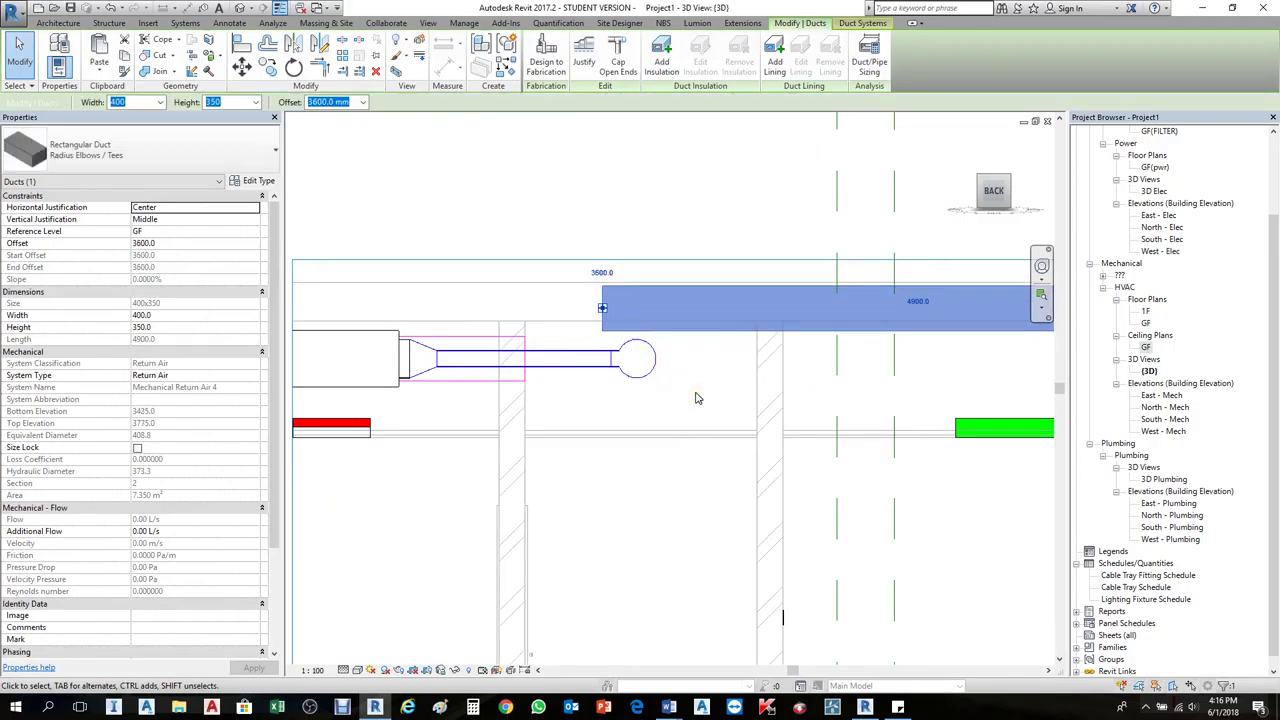
{"action": "left_click", "coordinate": [694, 386]}
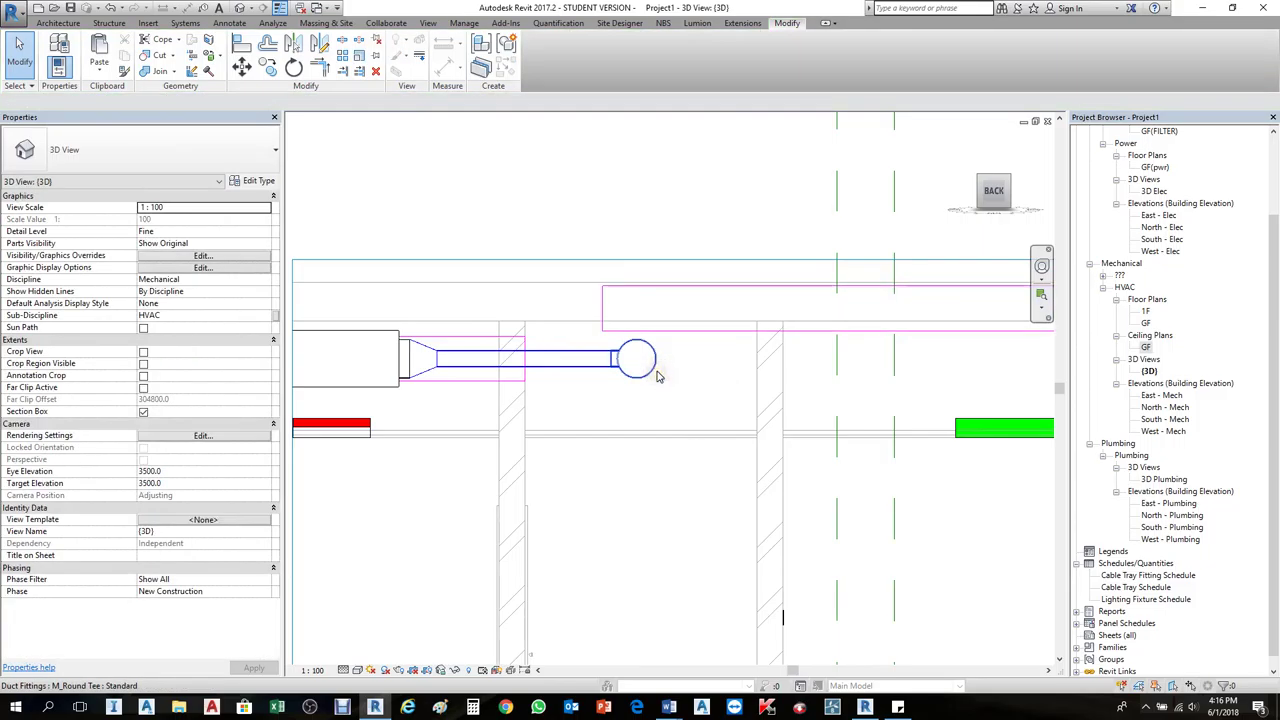
Step: Try drawing a duct from the short duct leaving the VAV unit, then cancel
{"action": "left_click", "coordinate": [550, 372]}
{"action": "scroll", "coordinate": [823, 337], "scroll_direction": "down", "scroll_amount": 2}
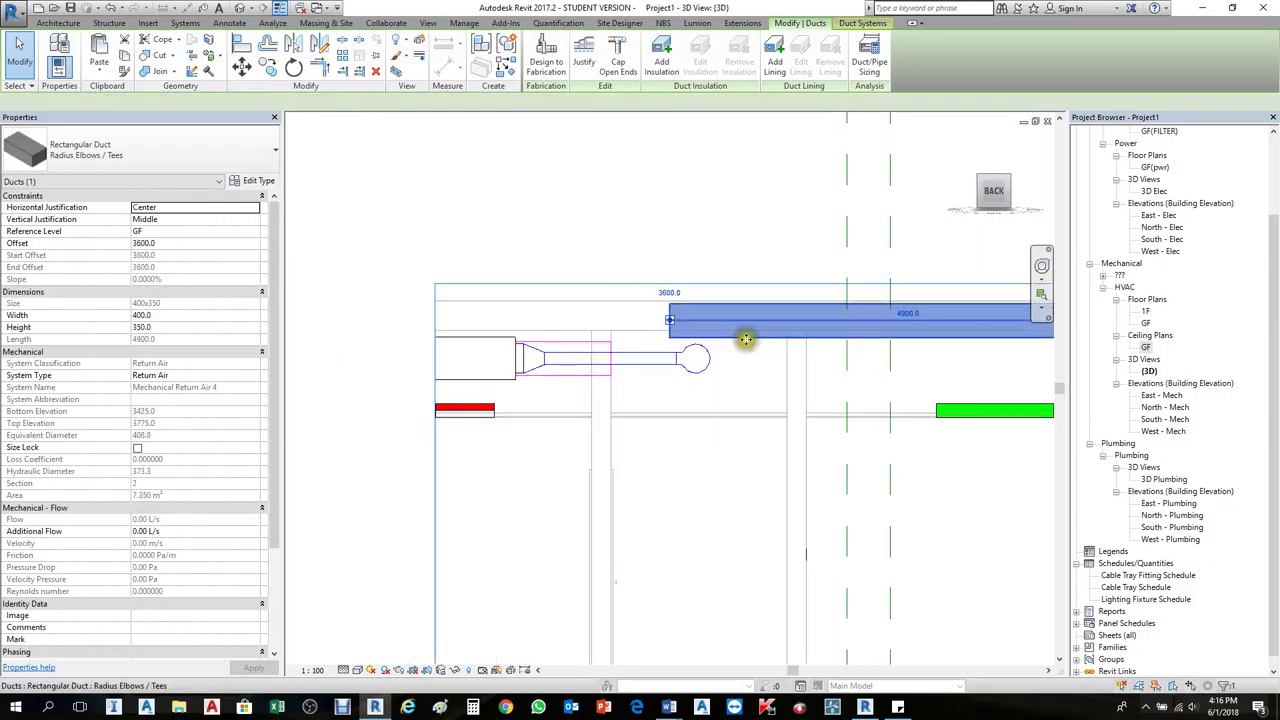
{"action": "left_click", "coordinate": [602, 373]}
{"action": "right_click", "coordinate": [617, 368]}
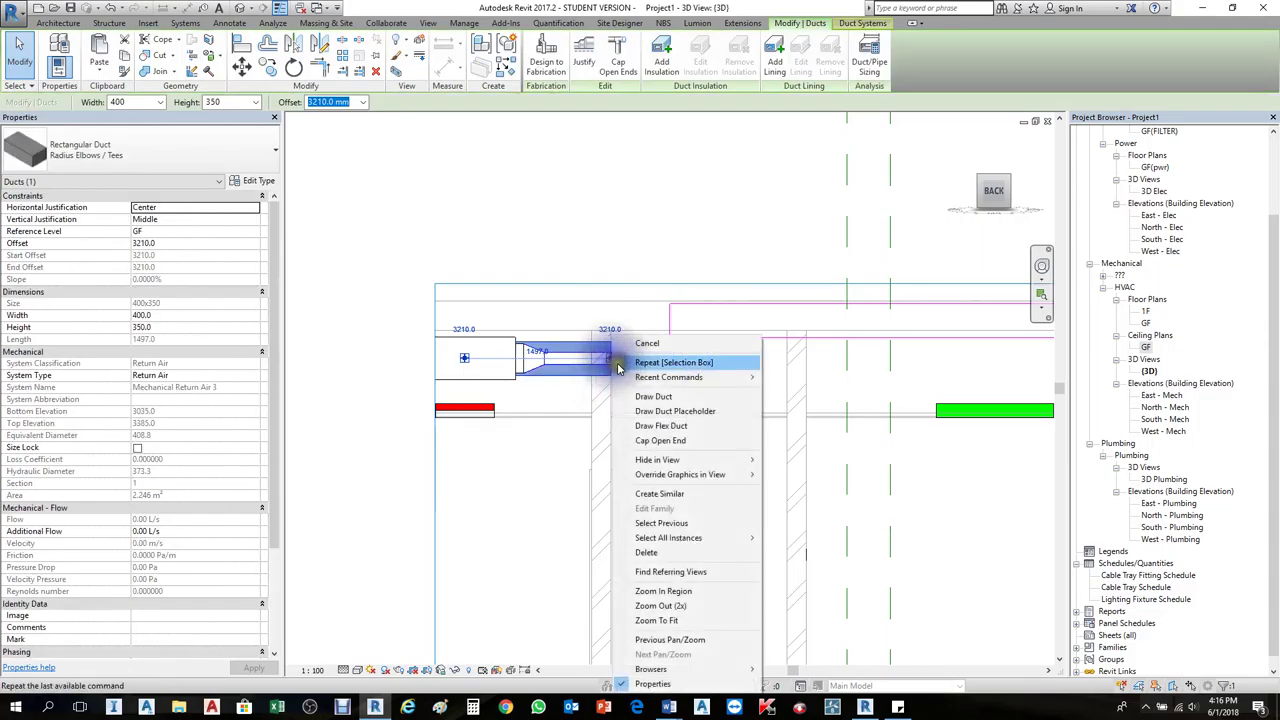
{"action": "left_click", "coordinate": [653, 396]}
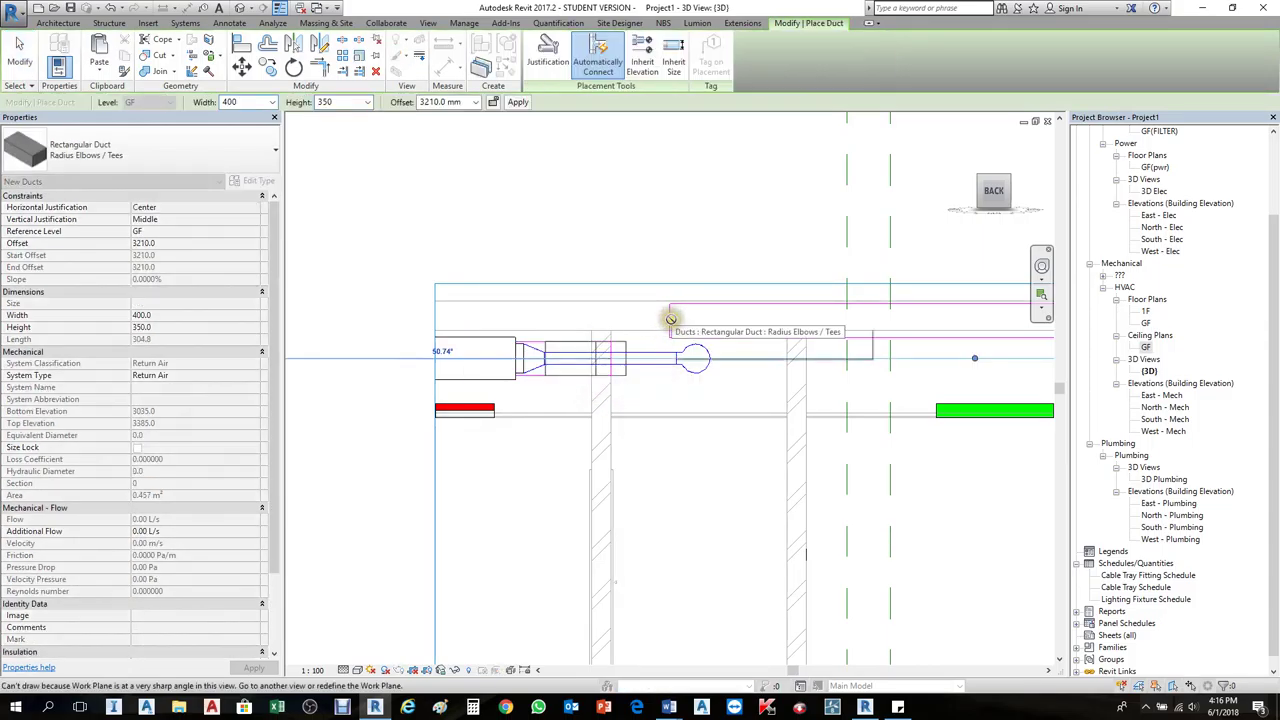
{"action": "key", "text": "Escape"}
{"action": "key", "text": "Escape"}
Step: In the GF ceiling plan, cut Section 5 across the VAV unit and open it
{"action": "key", "text": "ctrl+Tab"}
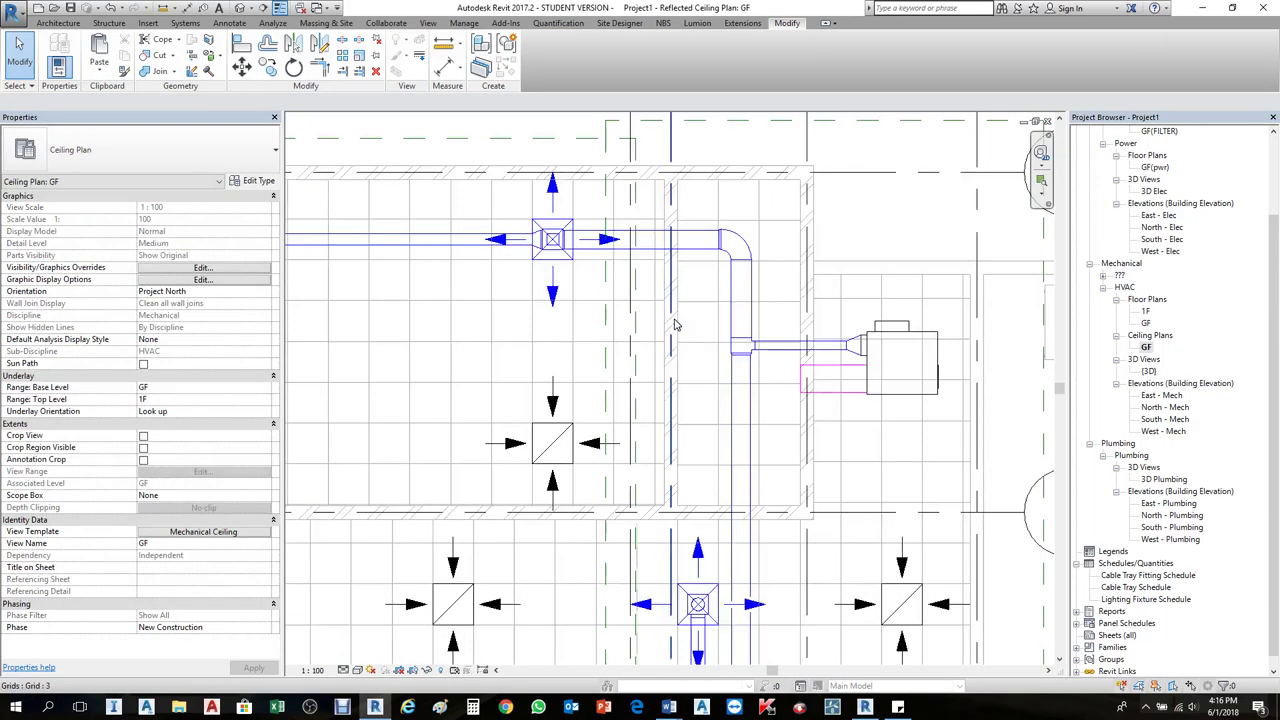
{"action": "scroll", "coordinate": [690, 313], "scroll_direction": "down", "scroll_amount": 2}
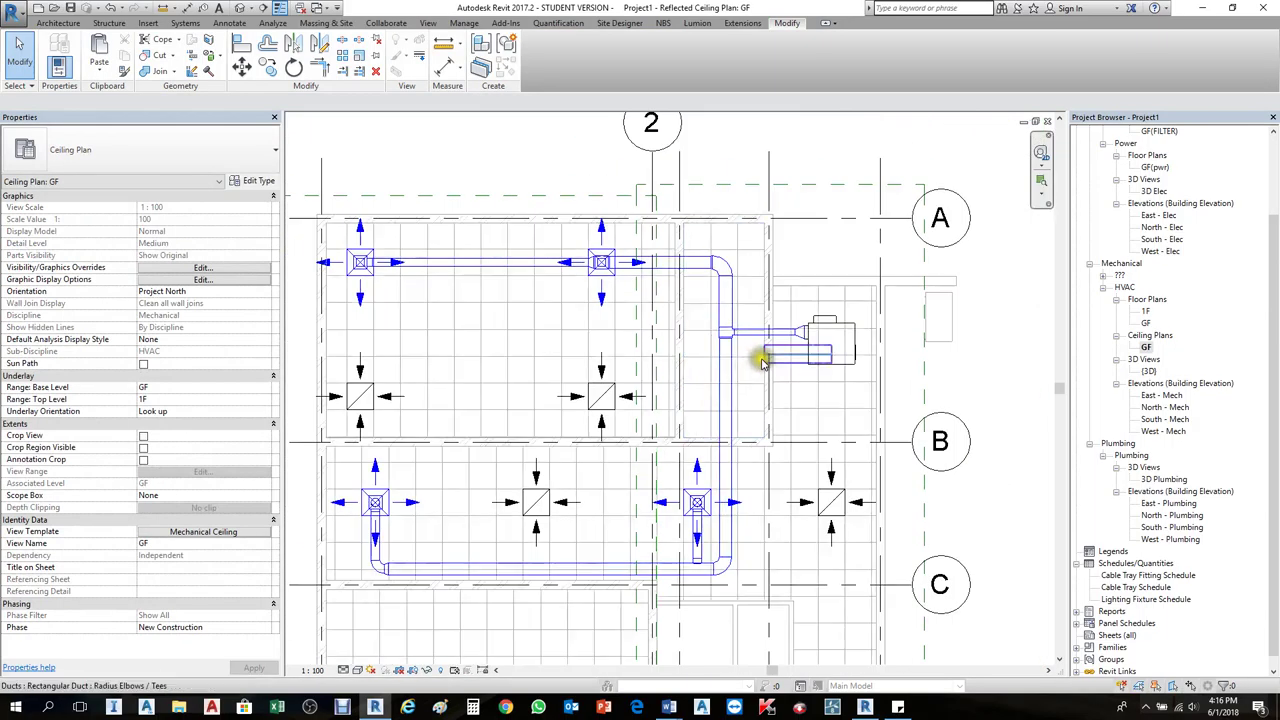
{"action": "left_click", "coordinate": [263, 8]}
{"action": "left_click", "coordinate": [600, 383]}
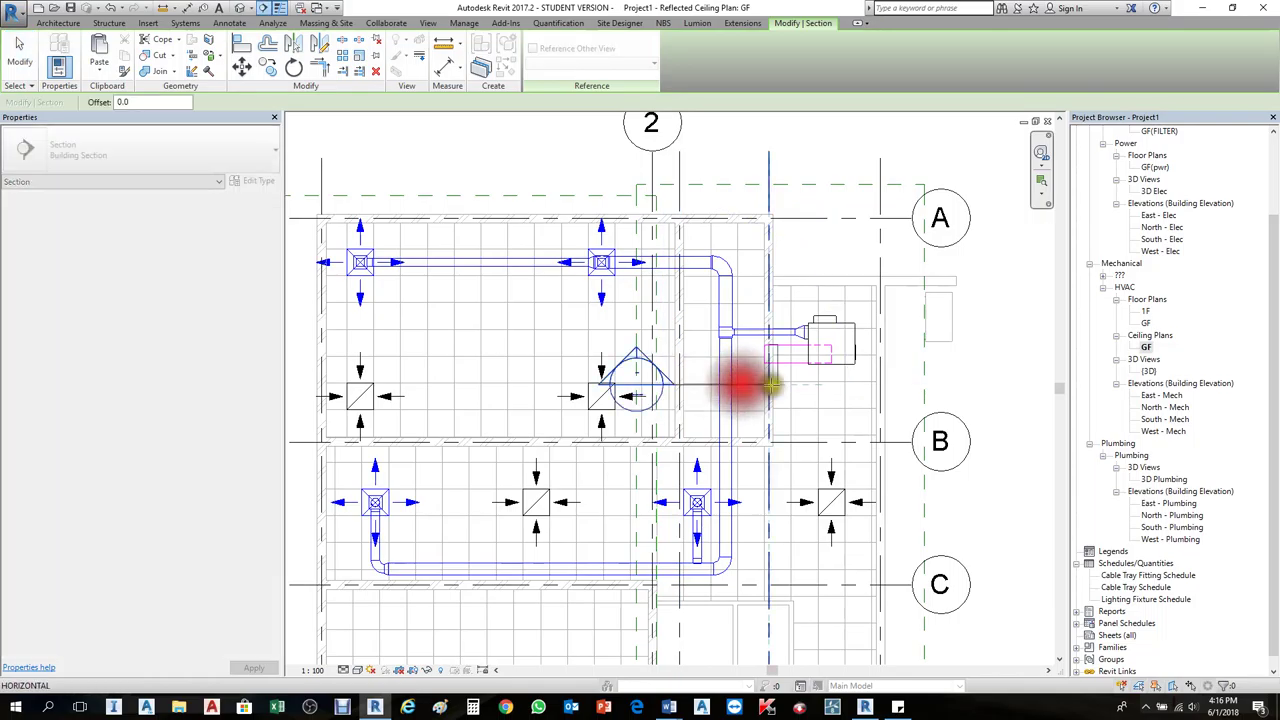
{"action": "left_click", "coordinate": [815, 385]}
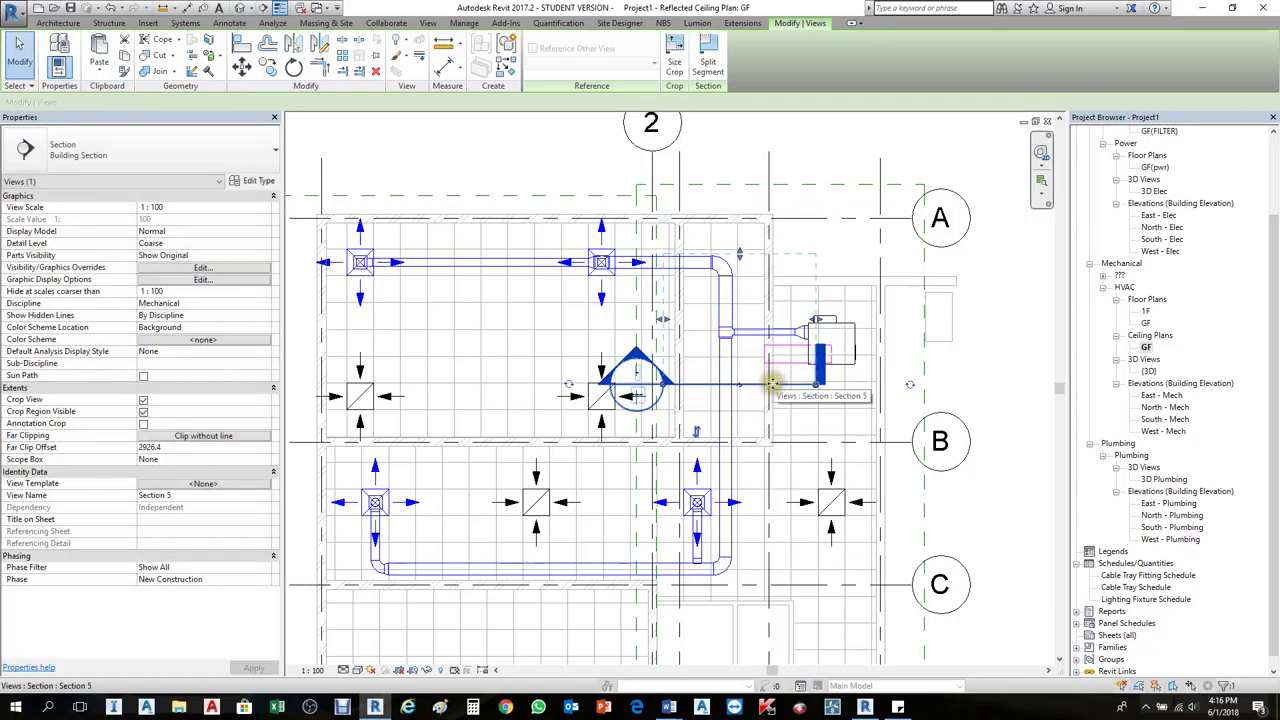
{"action": "right_click", "coordinate": [773, 383]}
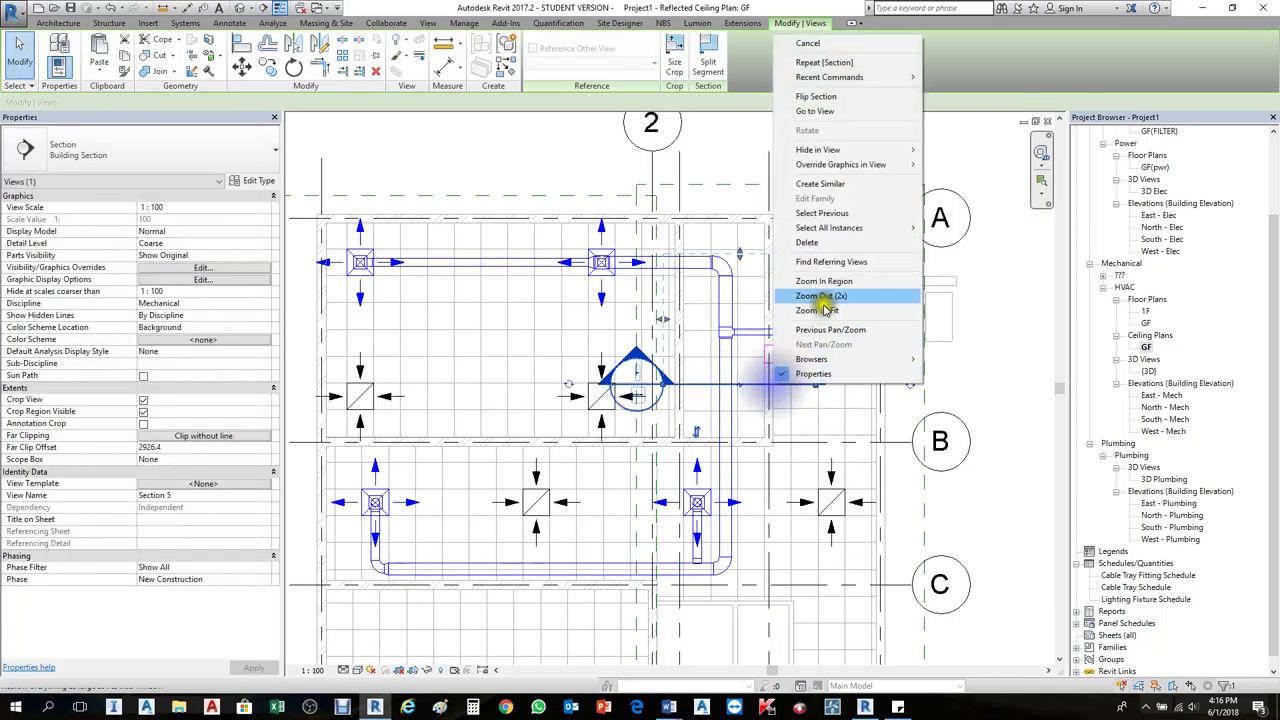
{"action": "left_click", "coordinate": [826, 112]}
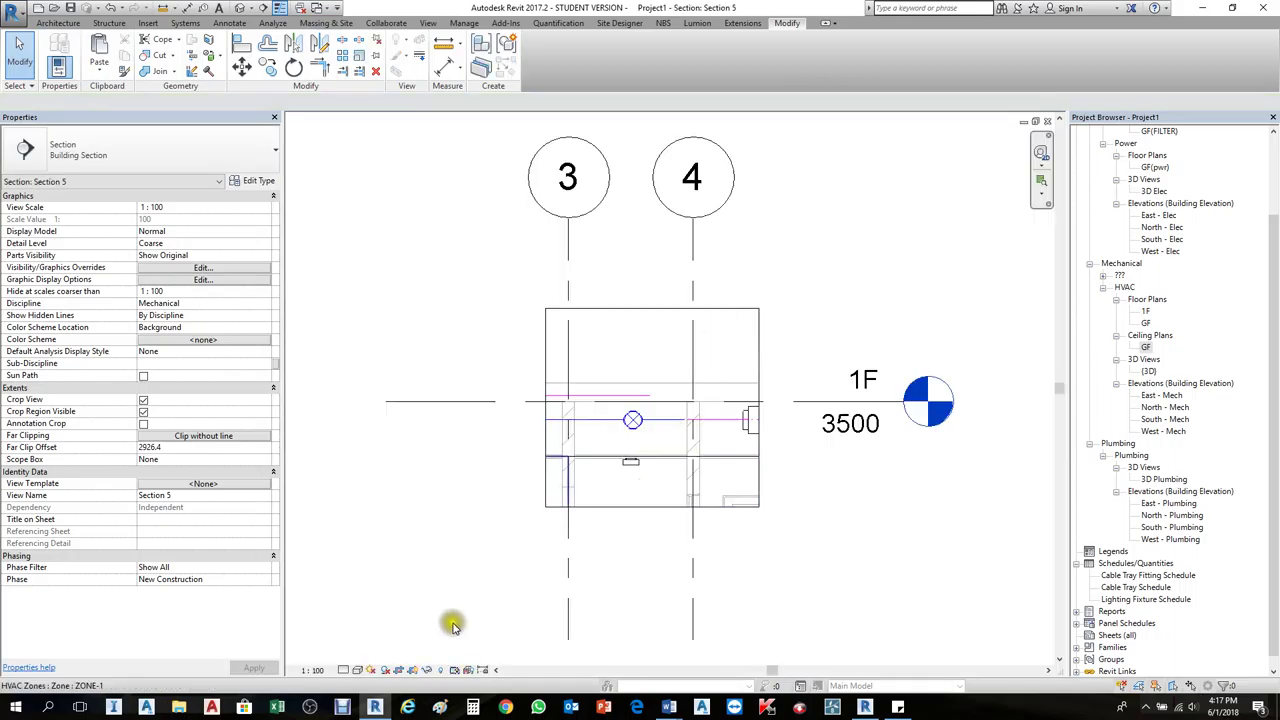
Step: Set Section 5 to Fine detail and widen its crop region rightward
{"action": "left_click", "coordinate": [340, 670]}
{"action": "left_click", "coordinate": [352, 652]}
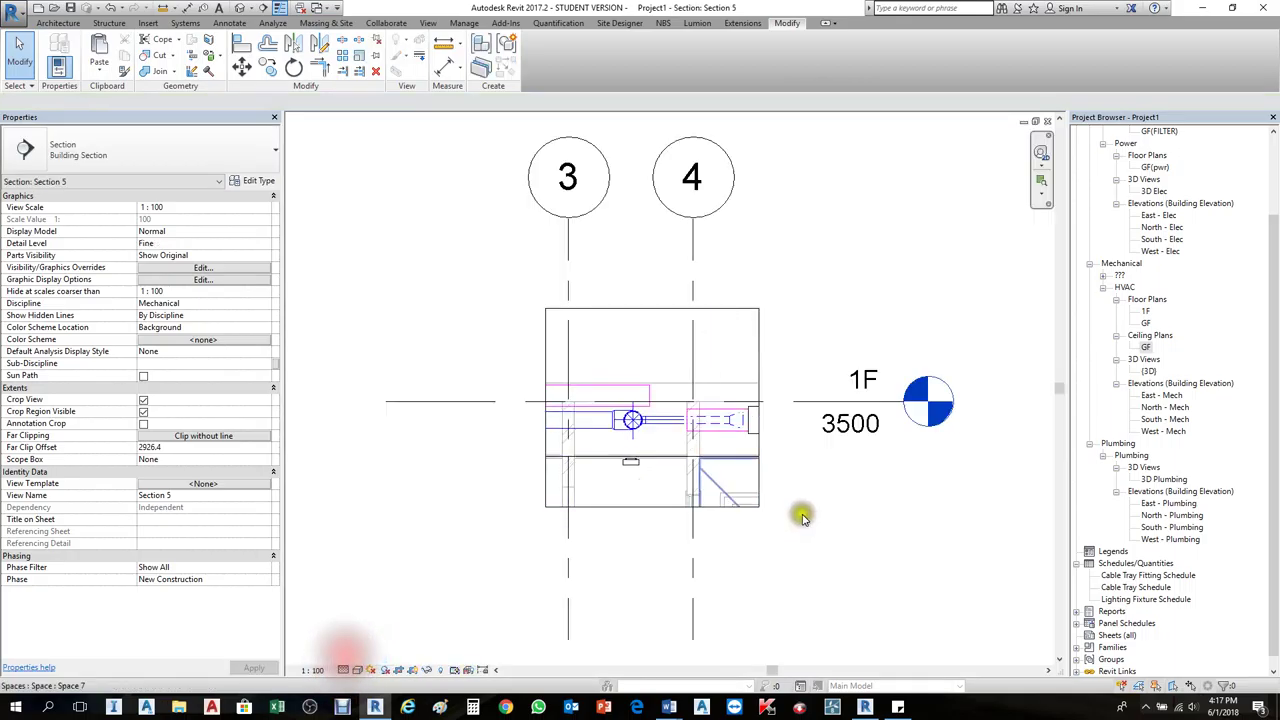
{"action": "left_click", "coordinate": [750, 495]}
{"action": "left_click_drag", "start_coordinate": [760, 404], "coordinate": [830, 410]}
{"action": "scroll", "coordinate": [697, 422], "scroll_direction": "up", "scroll_amount": 2}
{"action": "key", "text": "Escape"}
Step: Draw a duct from the short return duct up to the main return duct
{"action": "left_click", "coordinate": [712, 443]}
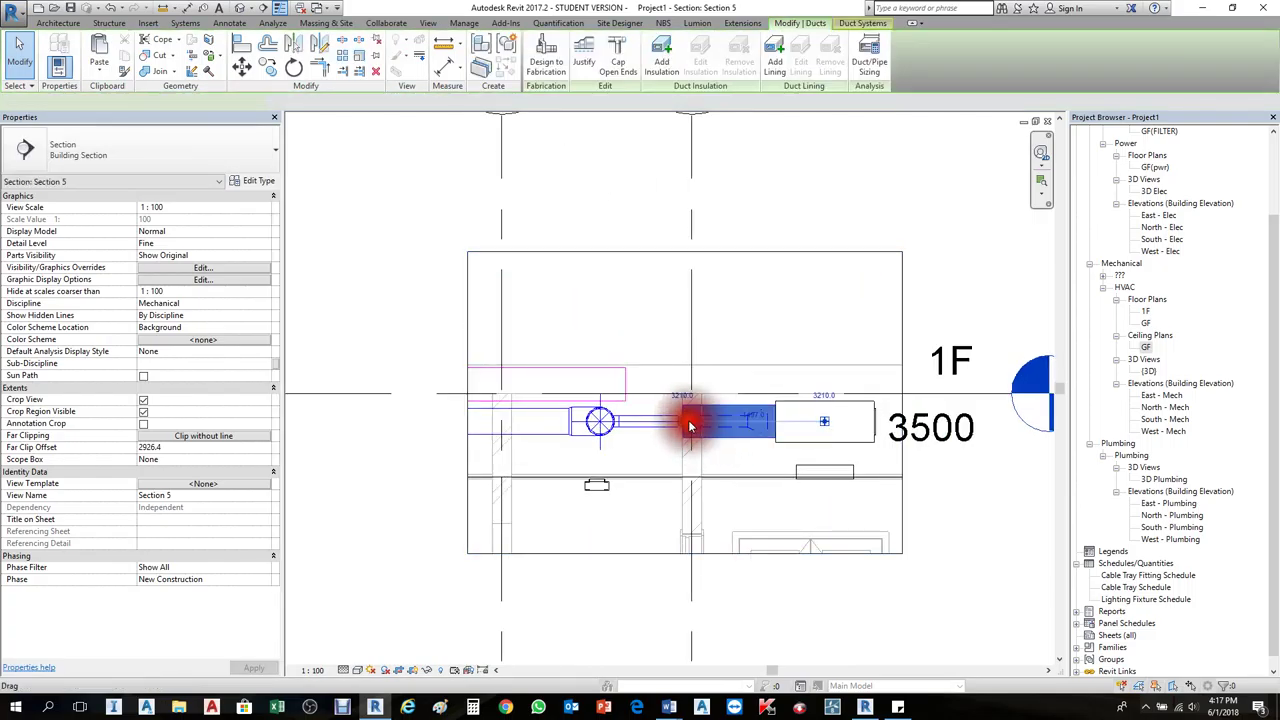
{"action": "right_click", "coordinate": [689, 425]}
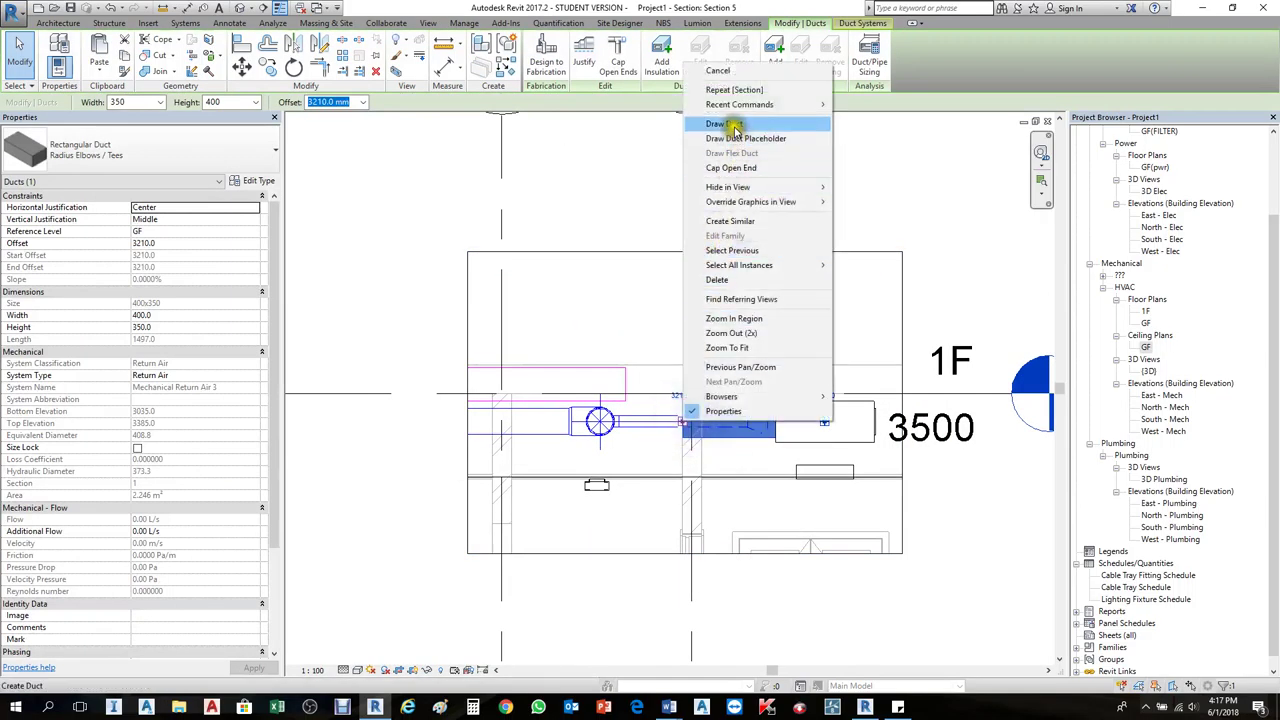
{"action": "left_click", "coordinate": [726, 124]}
{"action": "left_click", "coordinate": [626, 383]}
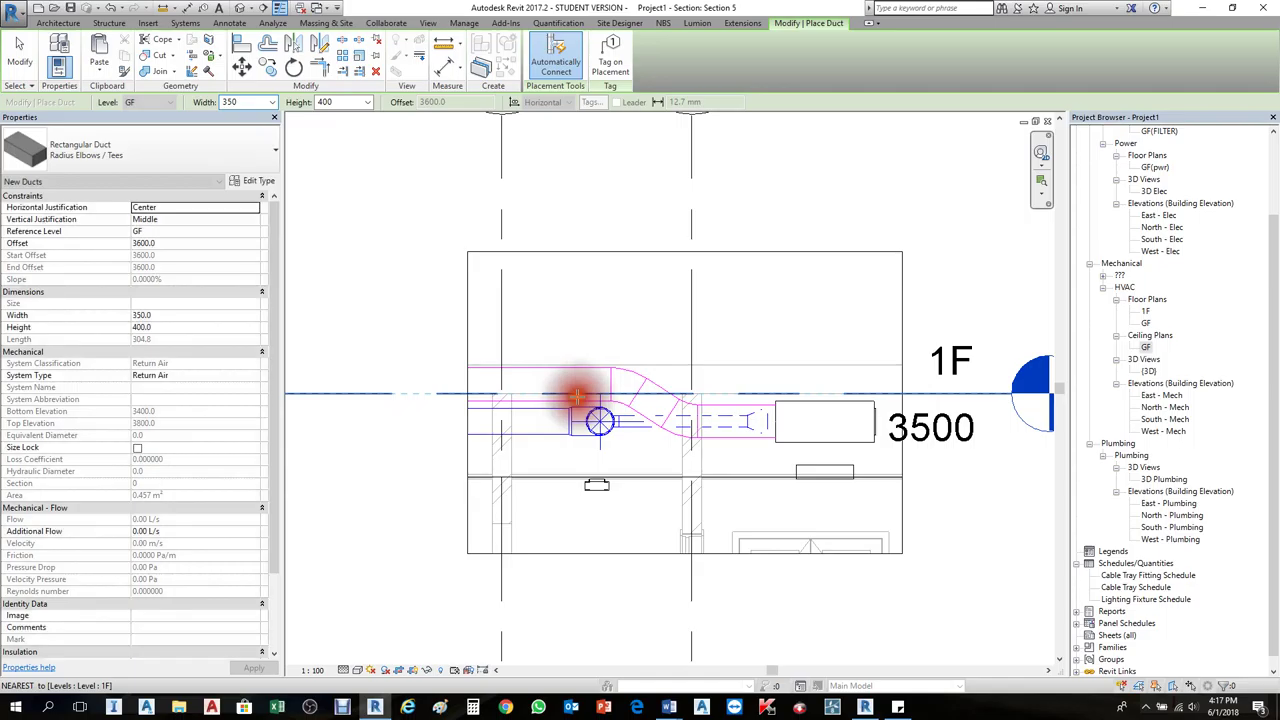
{"action": "key", "text": "Escape"}
{"action": "key", "text": "Escape"}
Step: Widen the section crop leftward to show the duct run, then return to the GF plan
{"action": "scroll", "coordinate": [851, 424], "scroll_direction": "down", "scroll_amount": 3}
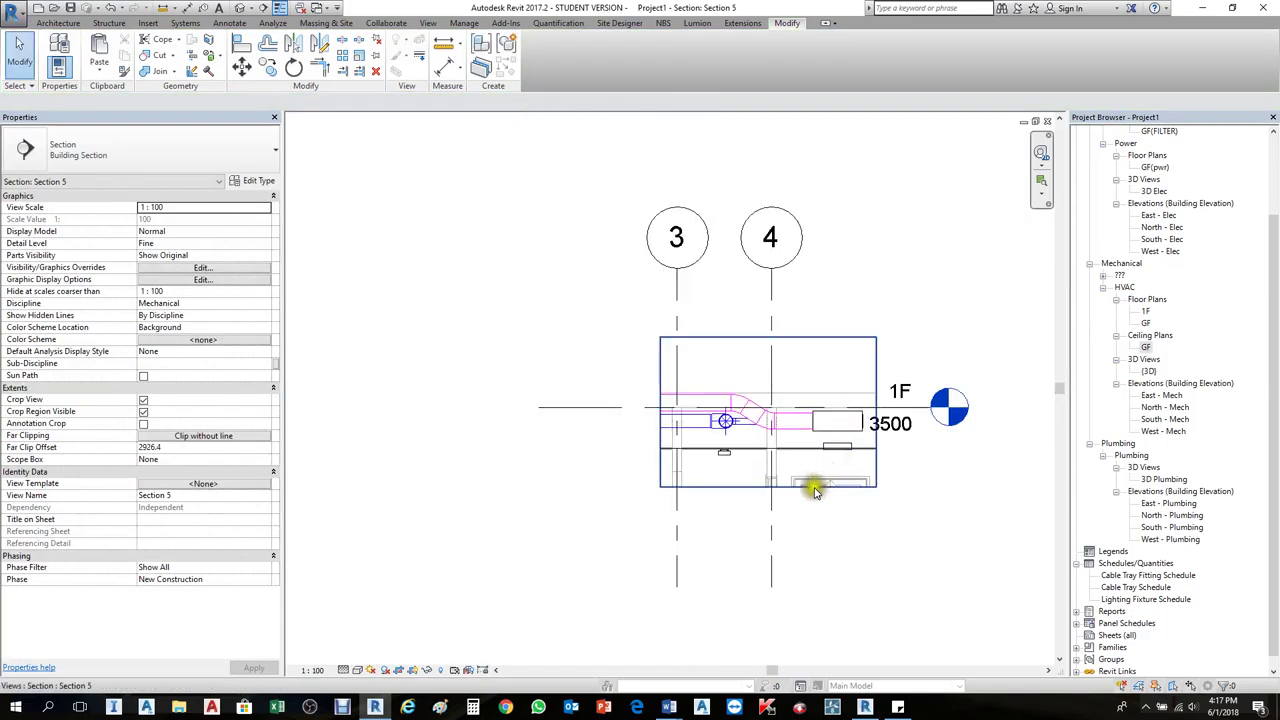
{"action": "left_click", "coordinate": [827, 488]}
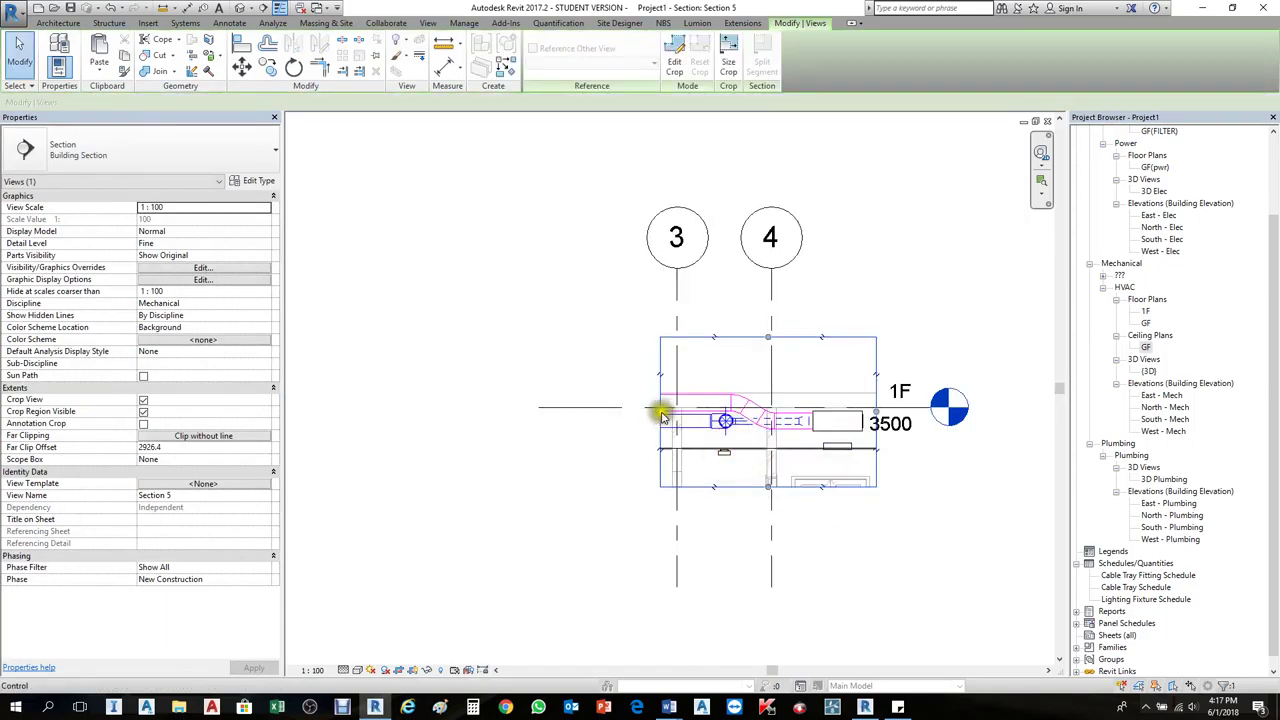
{"action": "left_click_drag", "start_coordinate": [661, 416], "coordinate": [400, 421]}
{"action": "left_click", "coordinate": [1008, 433]}
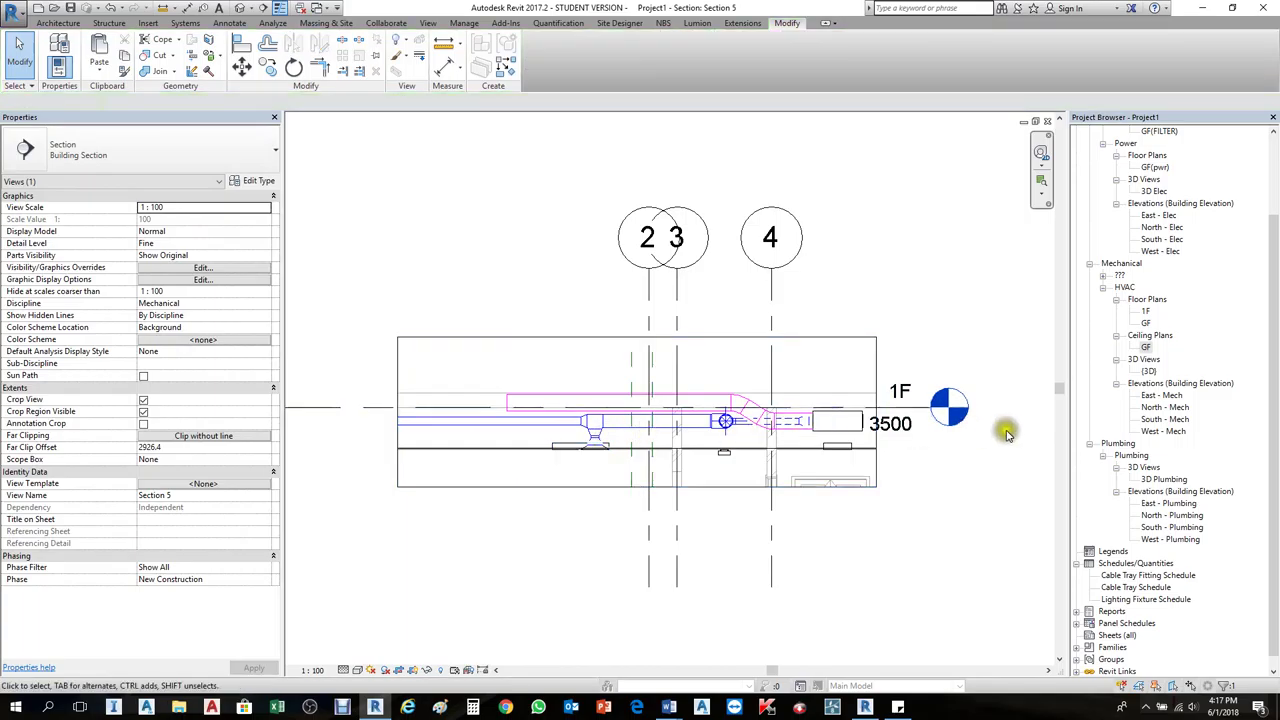
{"action": "scroll", "coordinate": [1008, 433], "scroll_direction": "down", "scroll_amount": 2}
{"action": "key", "text": "ctrl+Tab"}
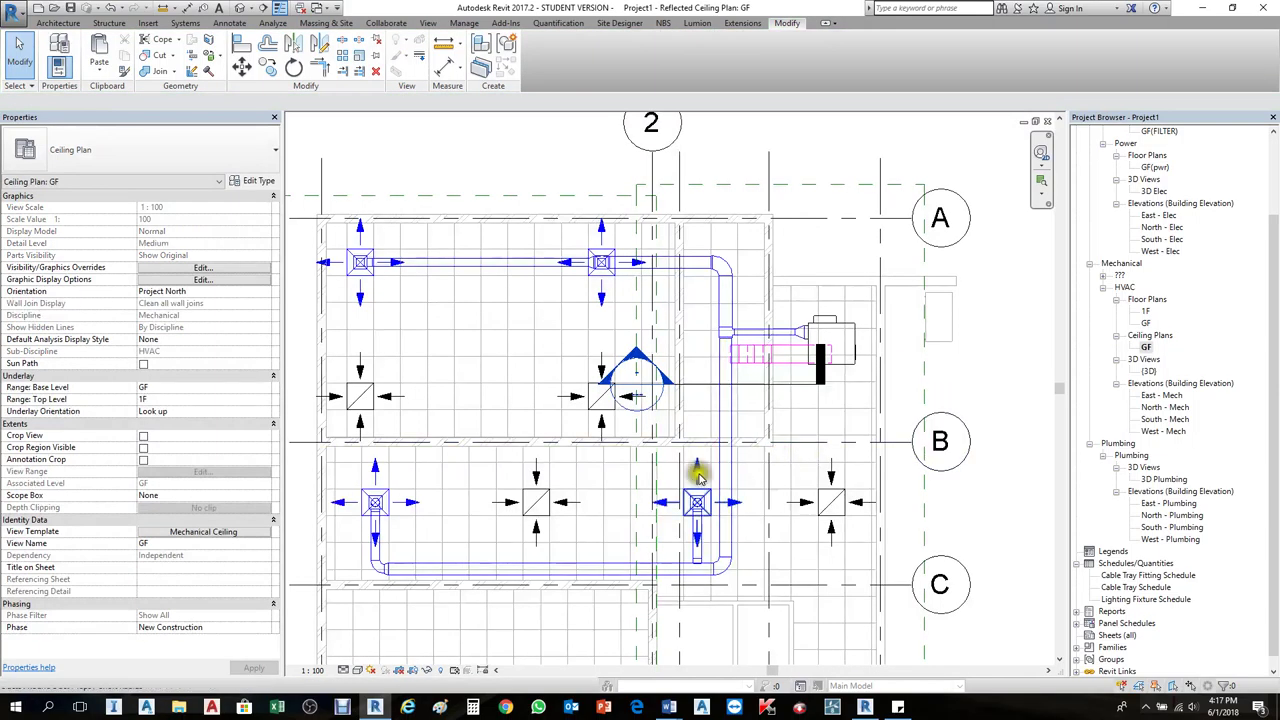
Step: Uncheck View Range in the Mechanical Ceiling view template and apply the change
{"action": "scroll", "coordinate": [792, 403], "scroll_direction": "up", "scroll_amount": 2}
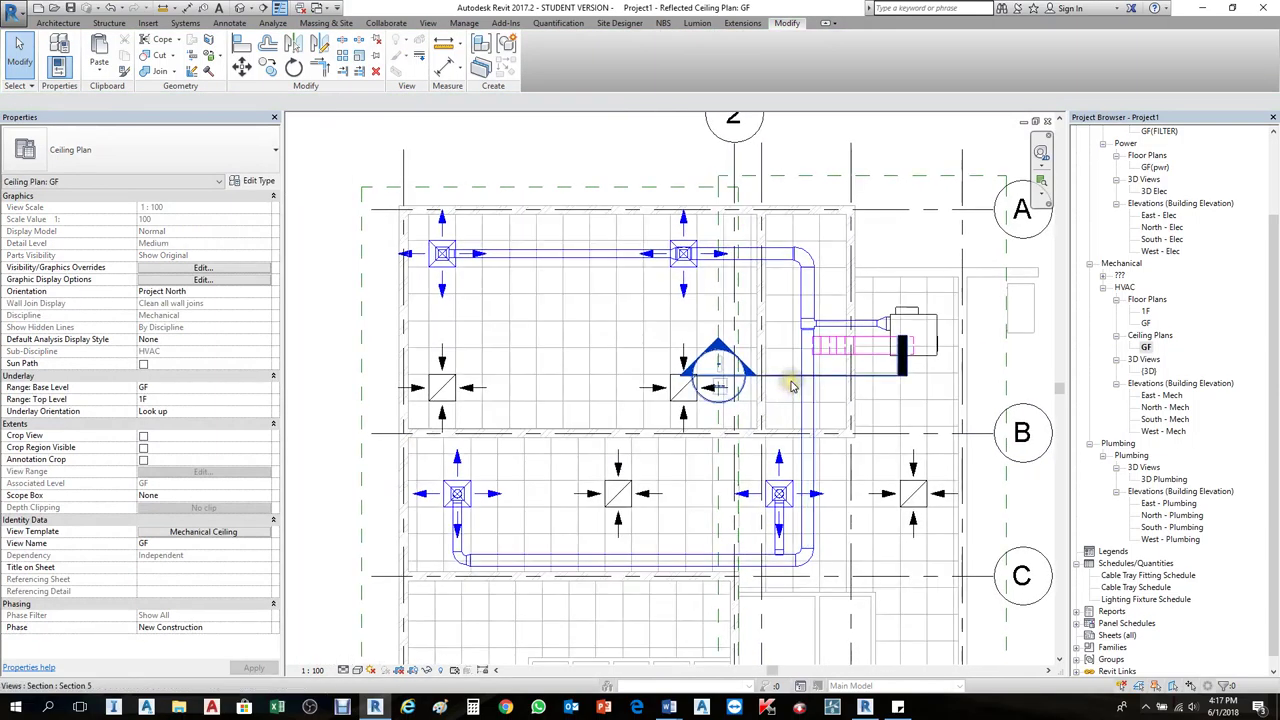
{"action": "scroll", "coordinate": [790, 385], "scroll_direction": "down", "scroll_amount": 1}
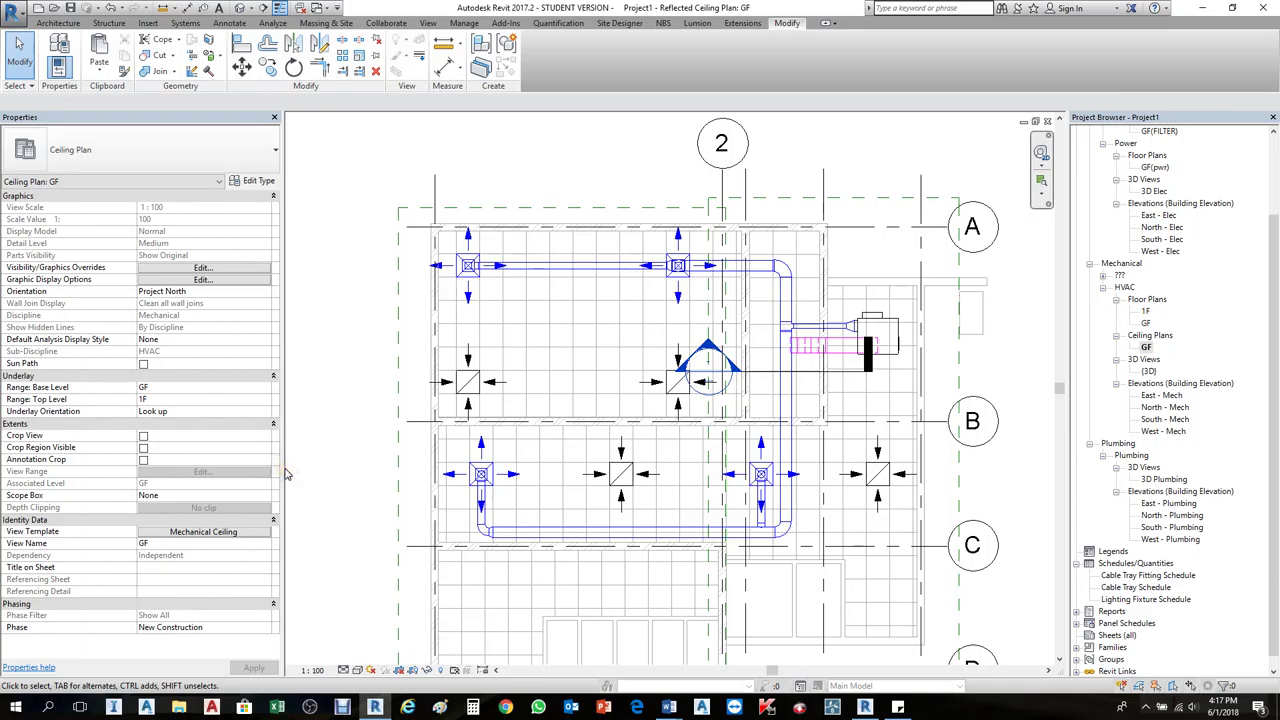
{"action": "left_click", "coordinate": [228, 534]}
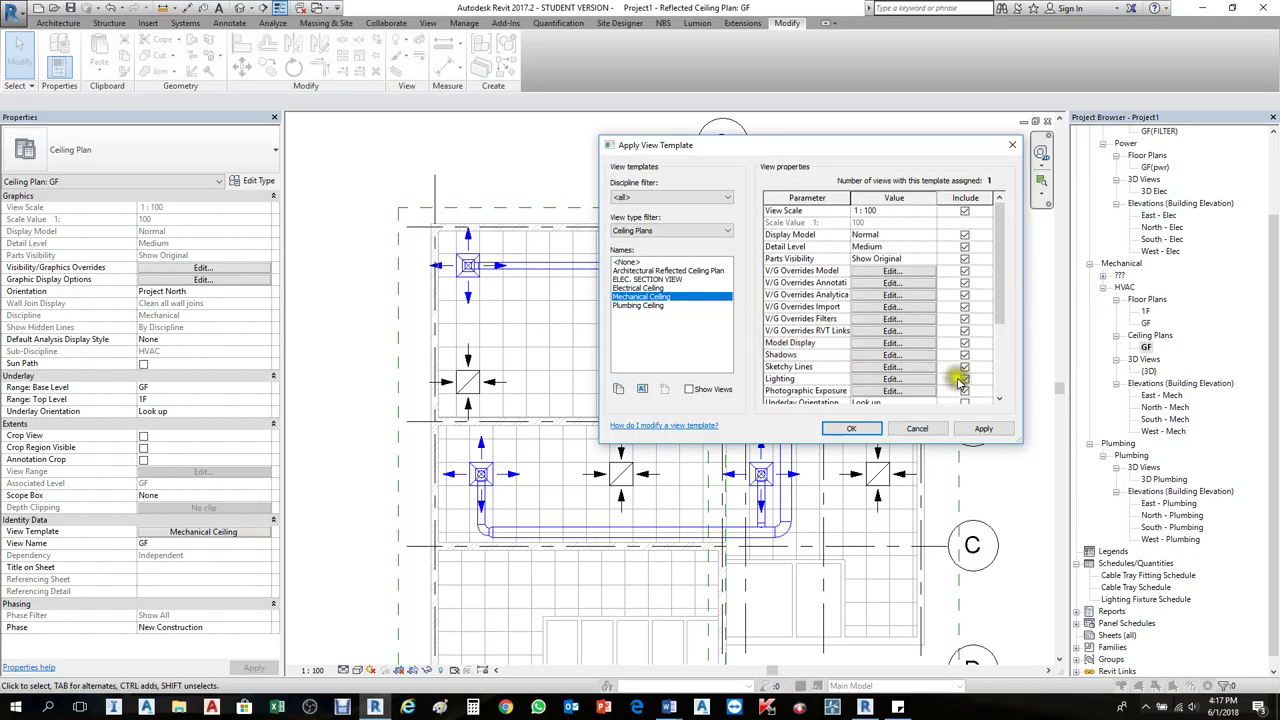
{"action": "left_click_drag", "start_coordinate": [1001, 316], "coordinate": [998, 363]}
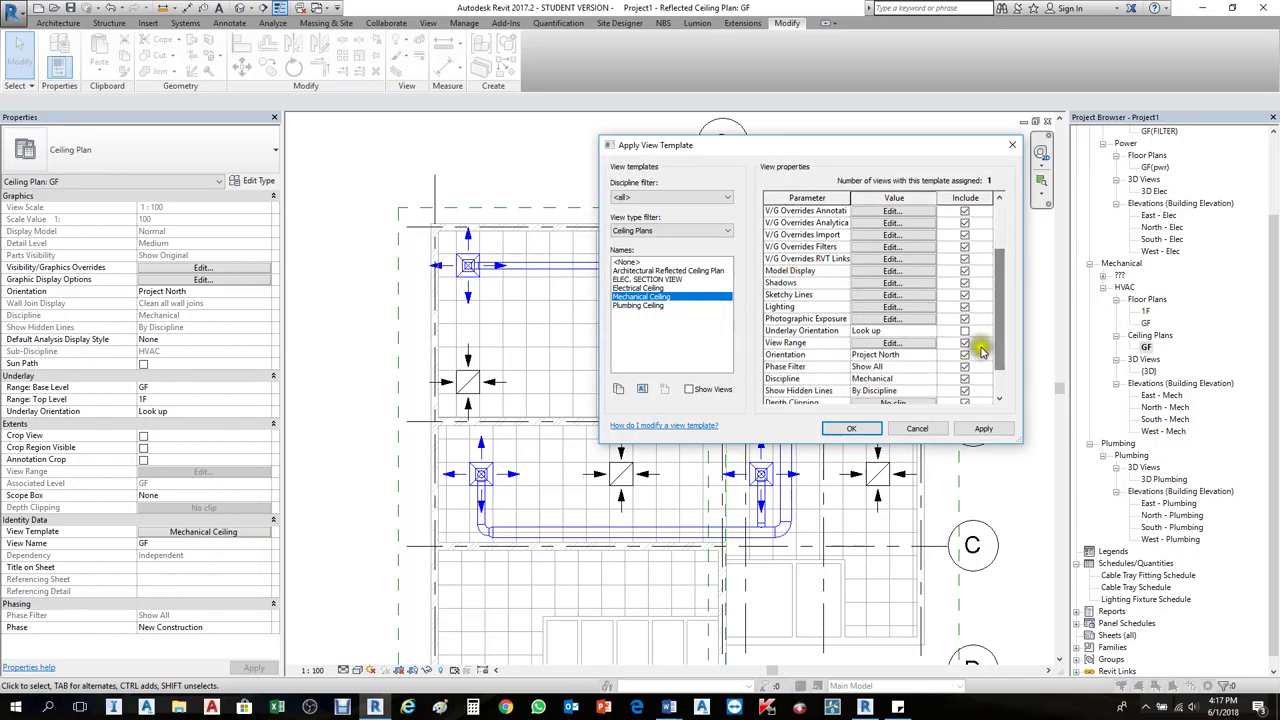
{"action": "left_click", "coordinate": [966, 344]}
{"action": "left_click", "coordinate": [983, 428]}
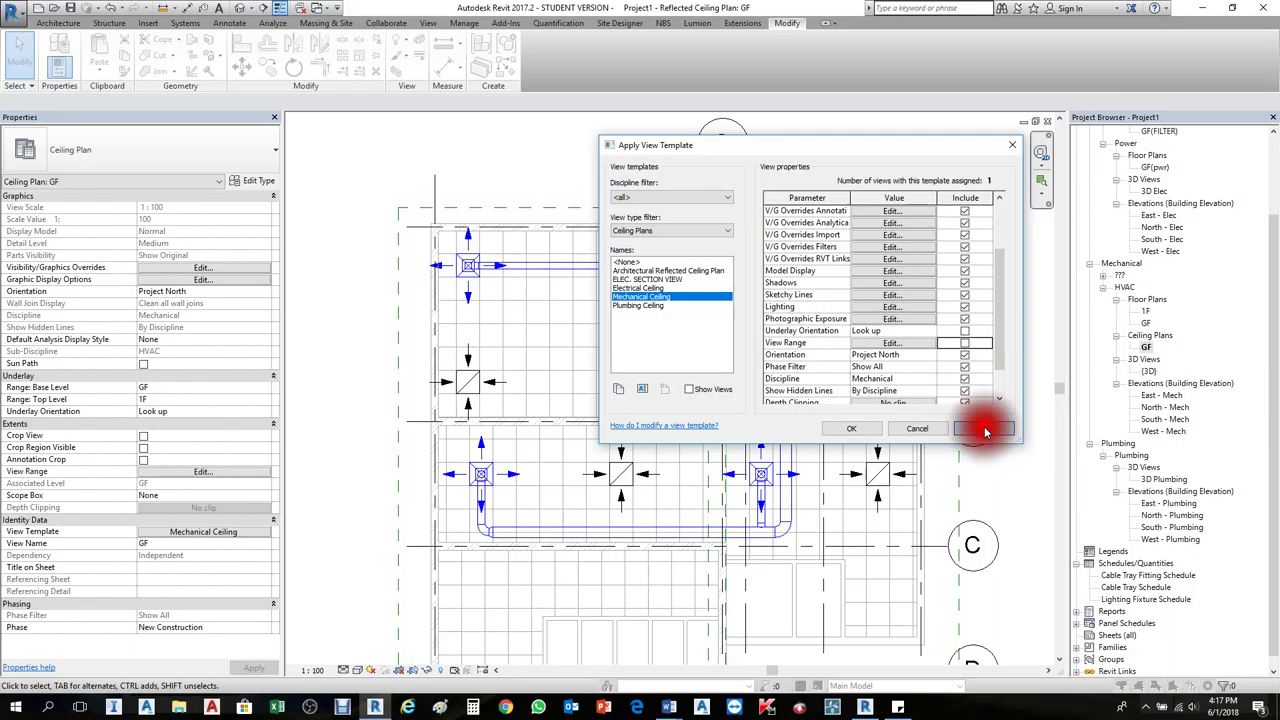
{"action": "left_click", "coordinate": [853, 428]}
{"action": "left_click", "coordinate": [323, 498]}
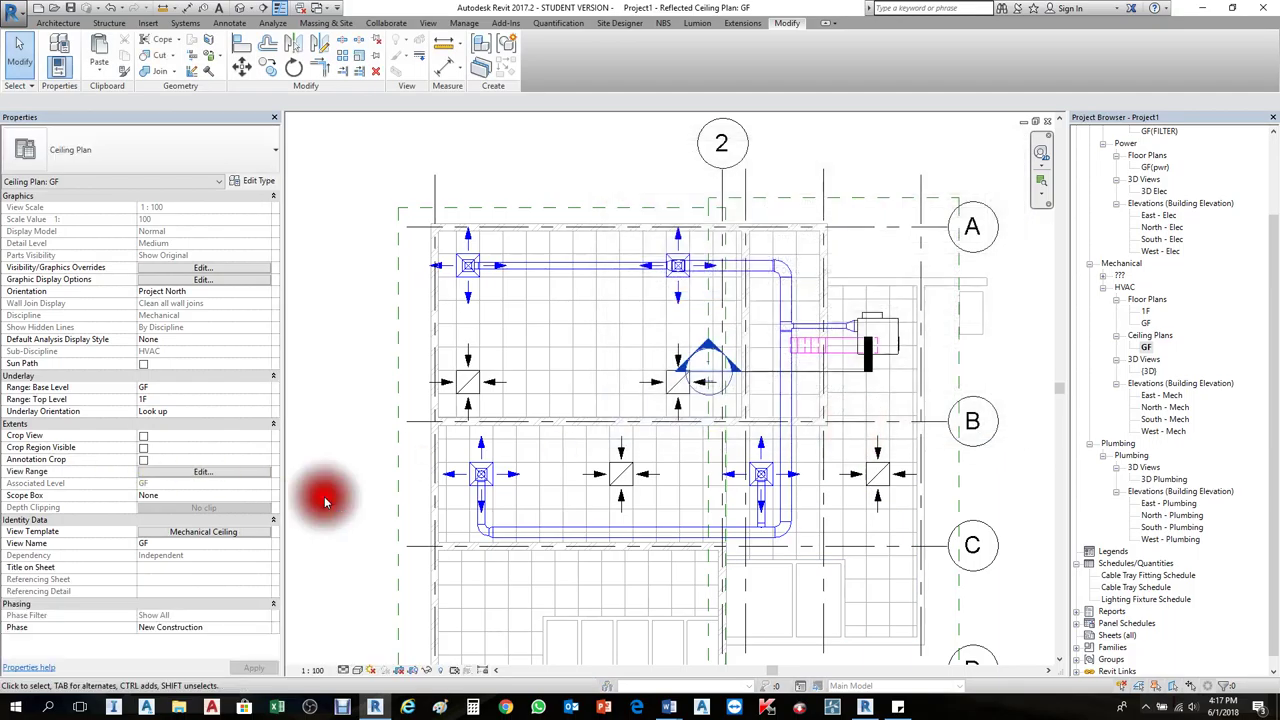
Step: Set the view range Top and View Depth levels to GF, apply, and dismiss the depth error
{"action": "key", "text": "v"}
{"action": "key", "text": "r"}
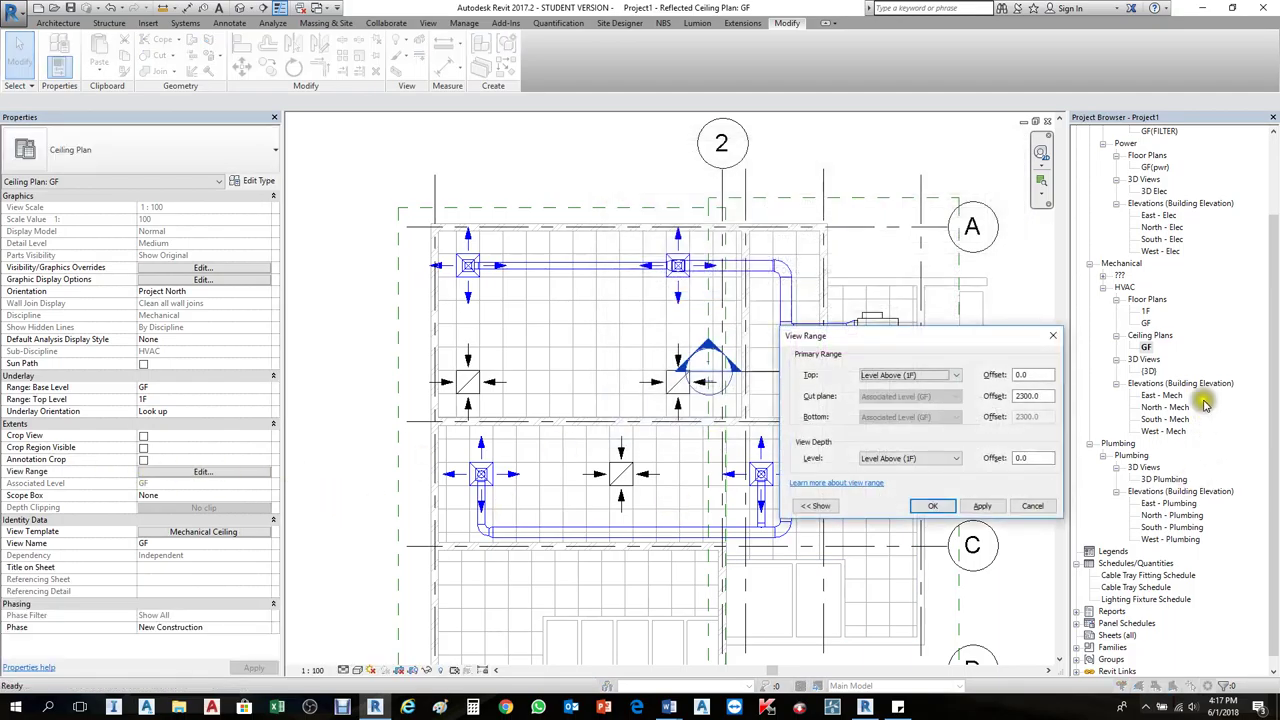
{"action": "left_click_drag", "start_coordinate": [1003, 344], "coordinate": [549, 355]}
{"action": "left_click", "coordinate": [501, 387]}
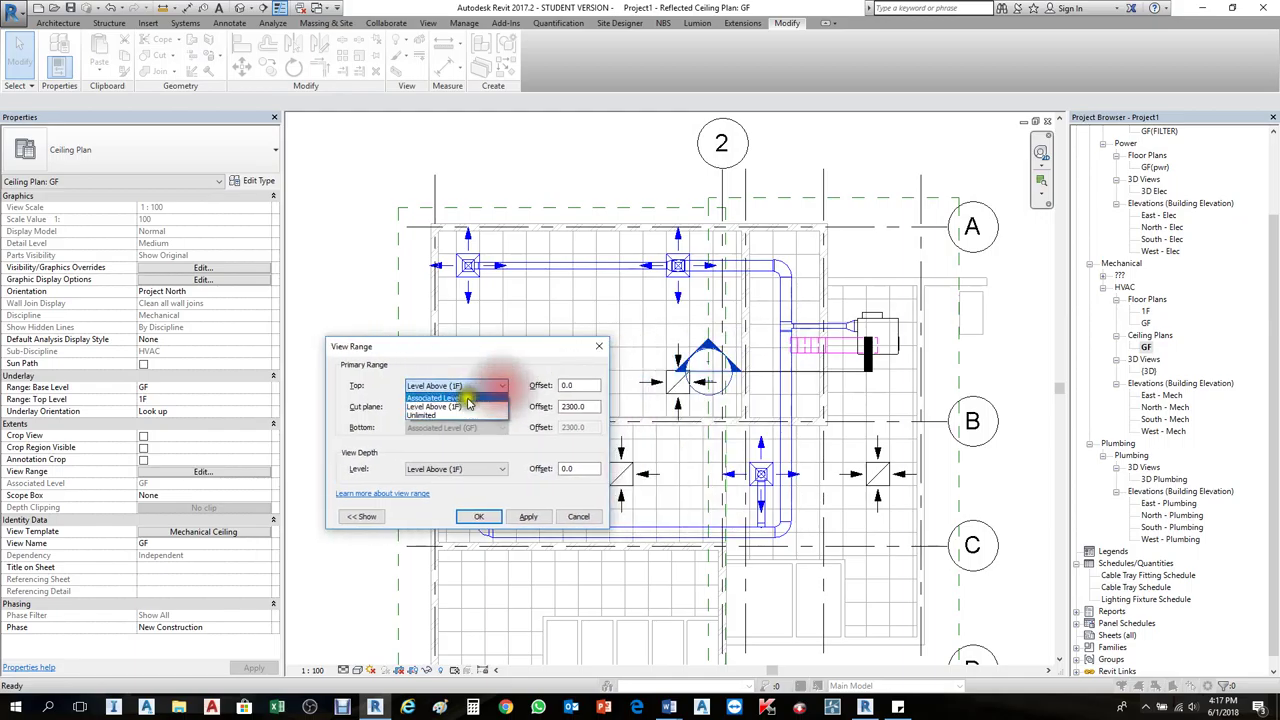
{"action": "left_click", "coordinate": [457, 396]}
{"action": "left_click", "coordinate": [476, 469]}
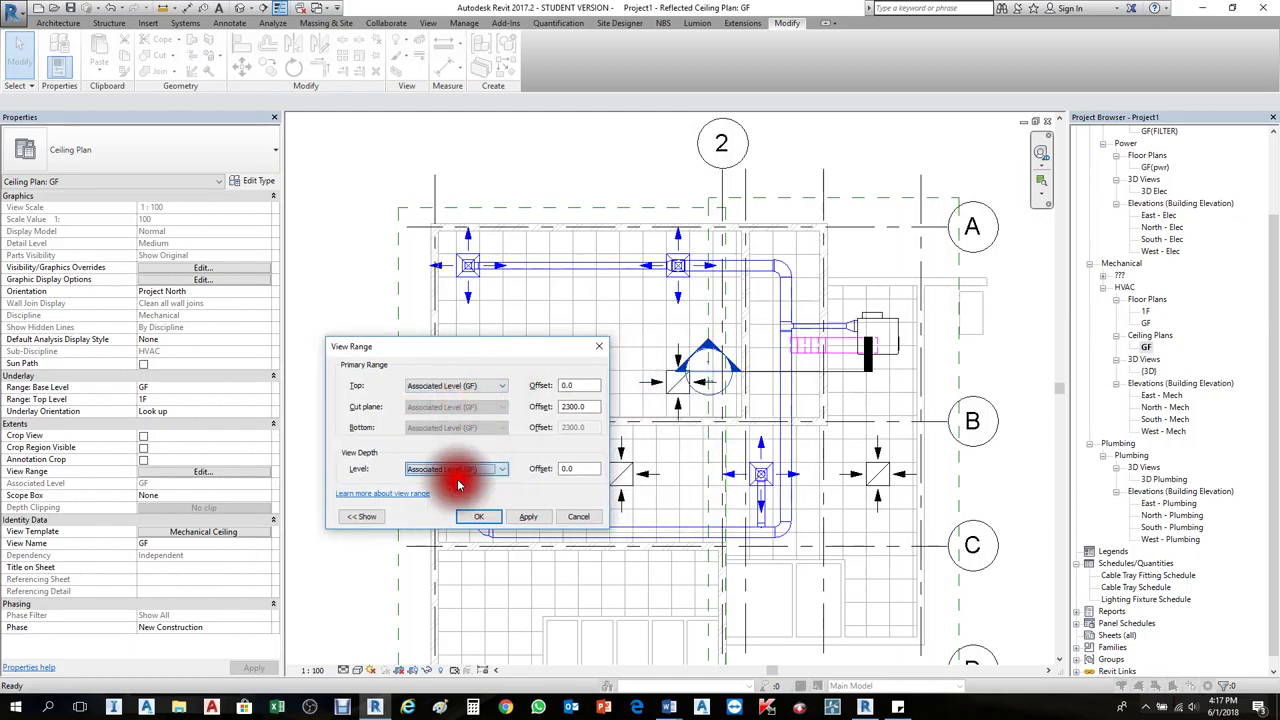
{"action": "left_click", "coordinate": [463, 481]}
{"action": "left_click_drag", "start_coordinate": [588, 385], "coordinate": [521, 382]}
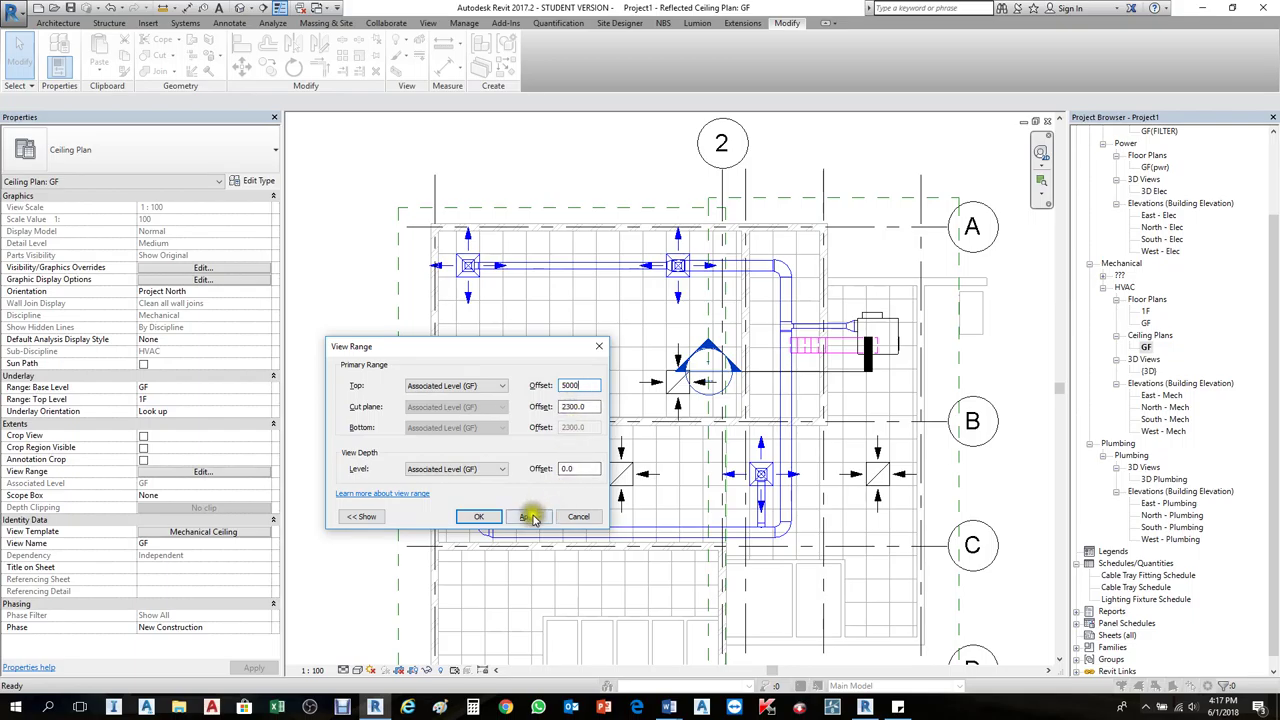
{"action": "left_click", "coordinate": [529, 516]}
{"action": "left_click", "coordinate": [786, 362]}
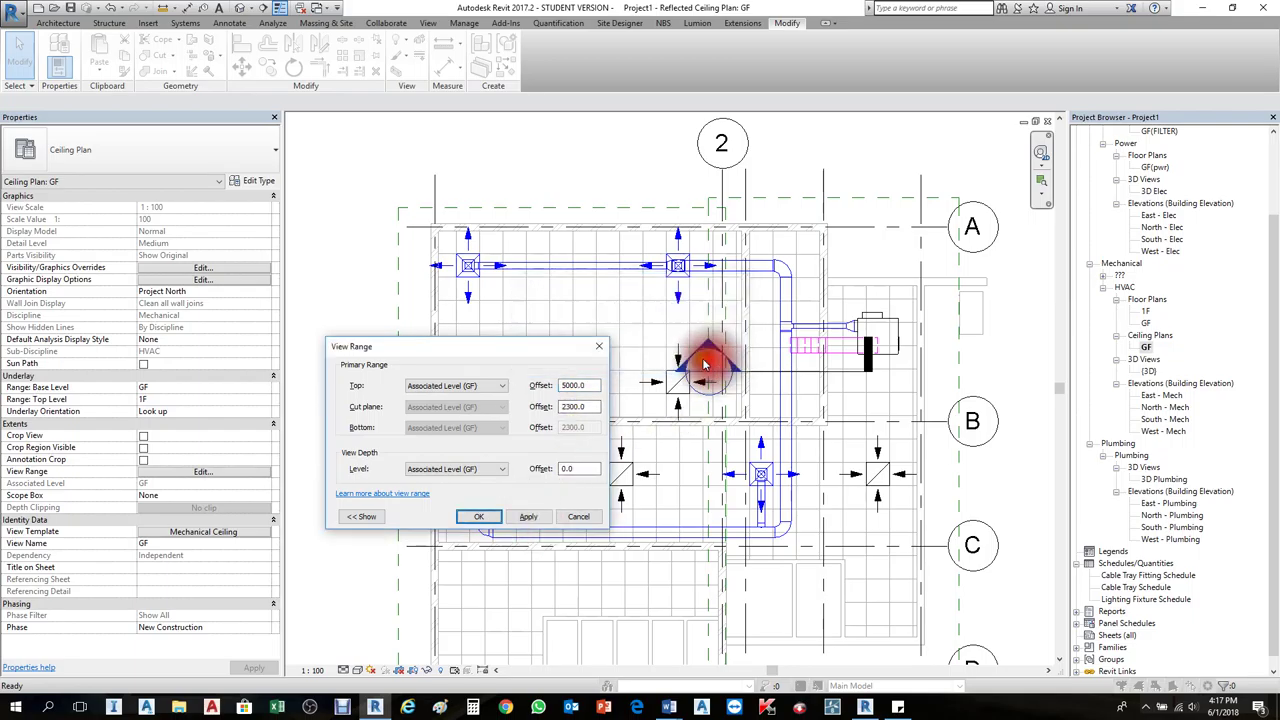
Step: Use a 4000 top offset, 2300 cut plane and Unlimited view depth, then apply
{"action": "left_click", "coordinate": [566, 385]}
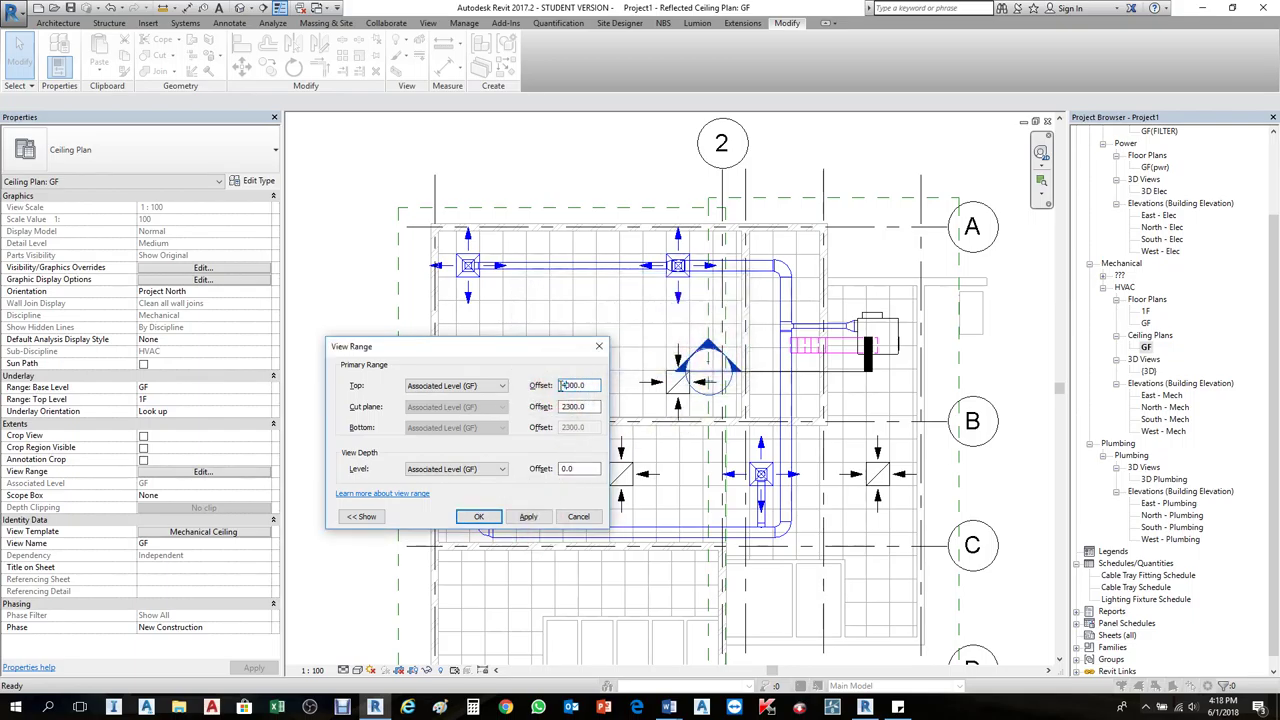
{"action": "left_click", "coordinate": [480, 469]}
{"action": "left_click", "coordinate": [451, 500]}
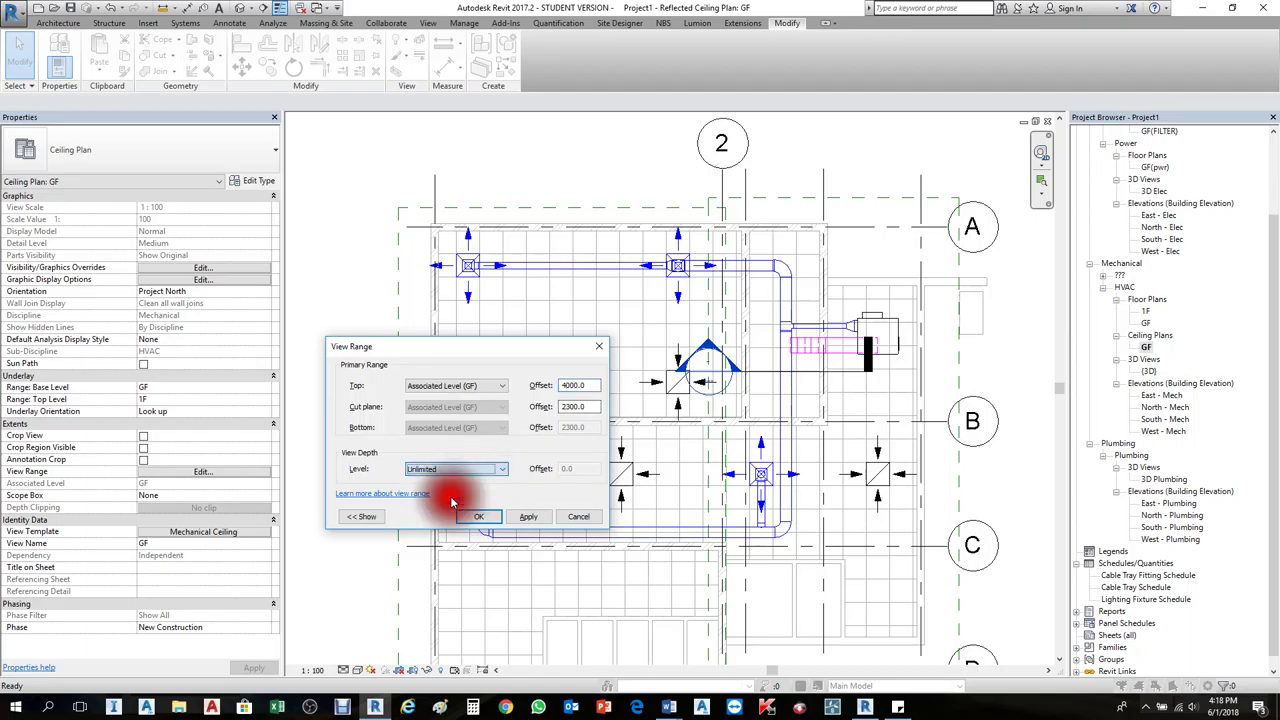
{"action": "left_click", "coordinate": [529, 516]}
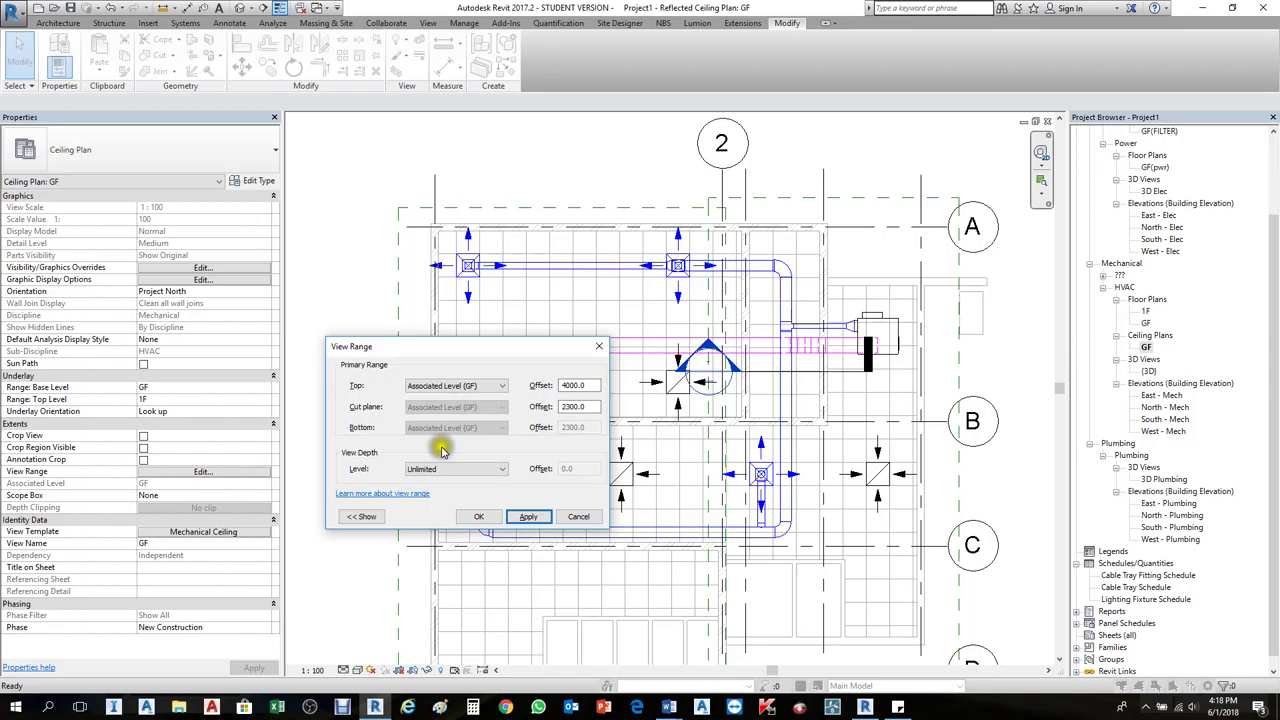
{"action": "left_click", "coordinate": [577, 406]}
{"action": "left_click", "coordinate": [583, 386]}
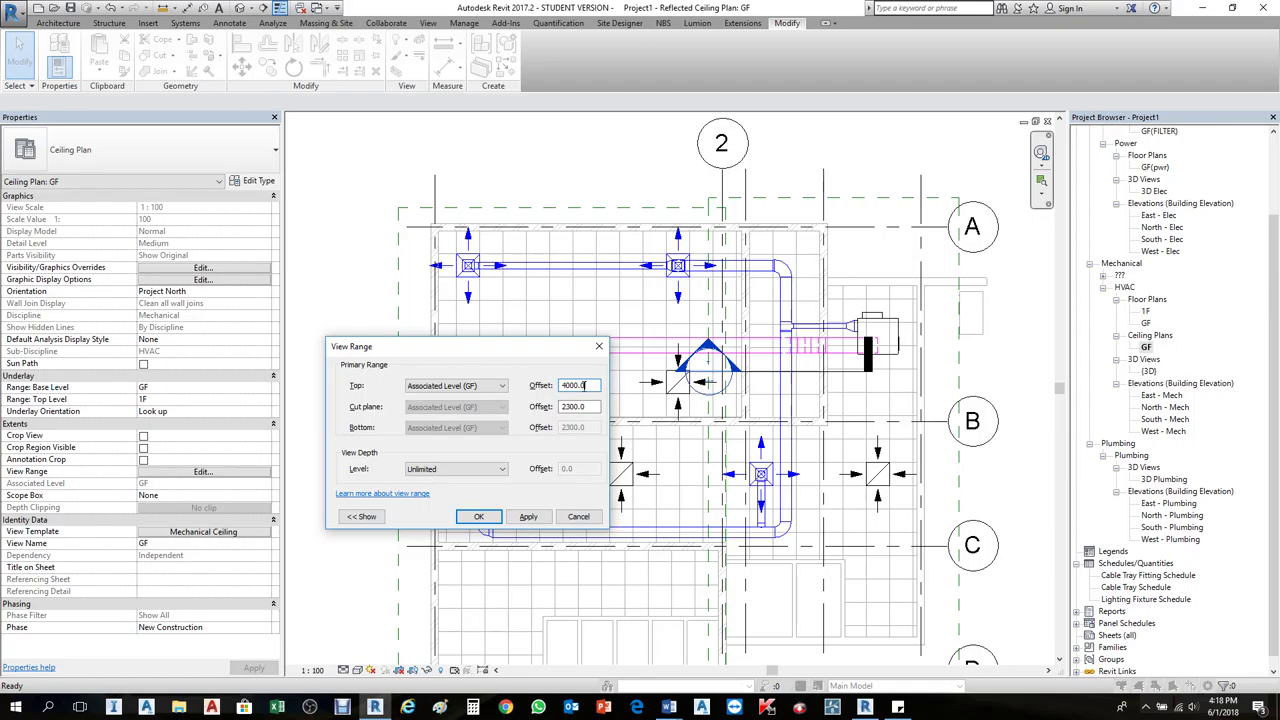
{"action": "left_click", "coordinate": [526, 515]}
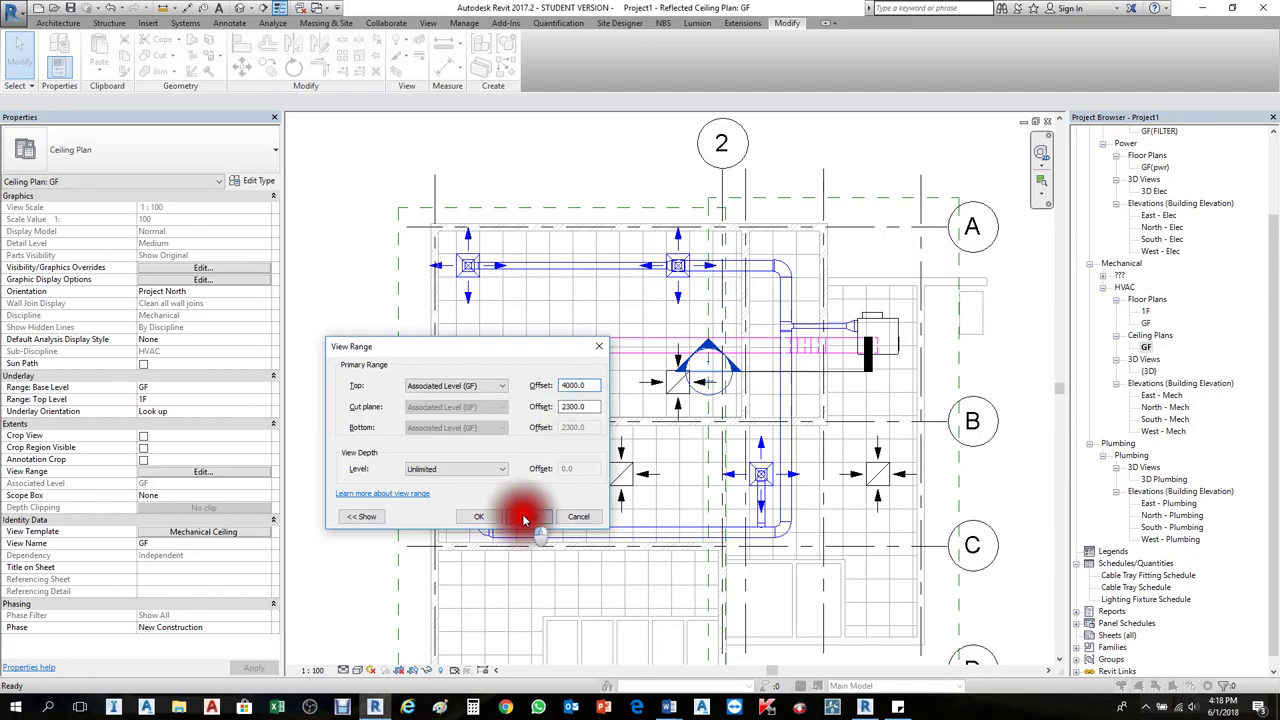
{"action": "left_click", "coordinate": [472, 516]}
{"action": "scroll", "coordinate": [683, 380], "scroll_direction": "up", "scroll_amount": 2}
Step: Try stretching the return duct's end leftward toward the diffuser, then cancel
{"action": "scroll", "coordinate": [797, 349], "scroll_direction": "down", "scroll_amount": 1}
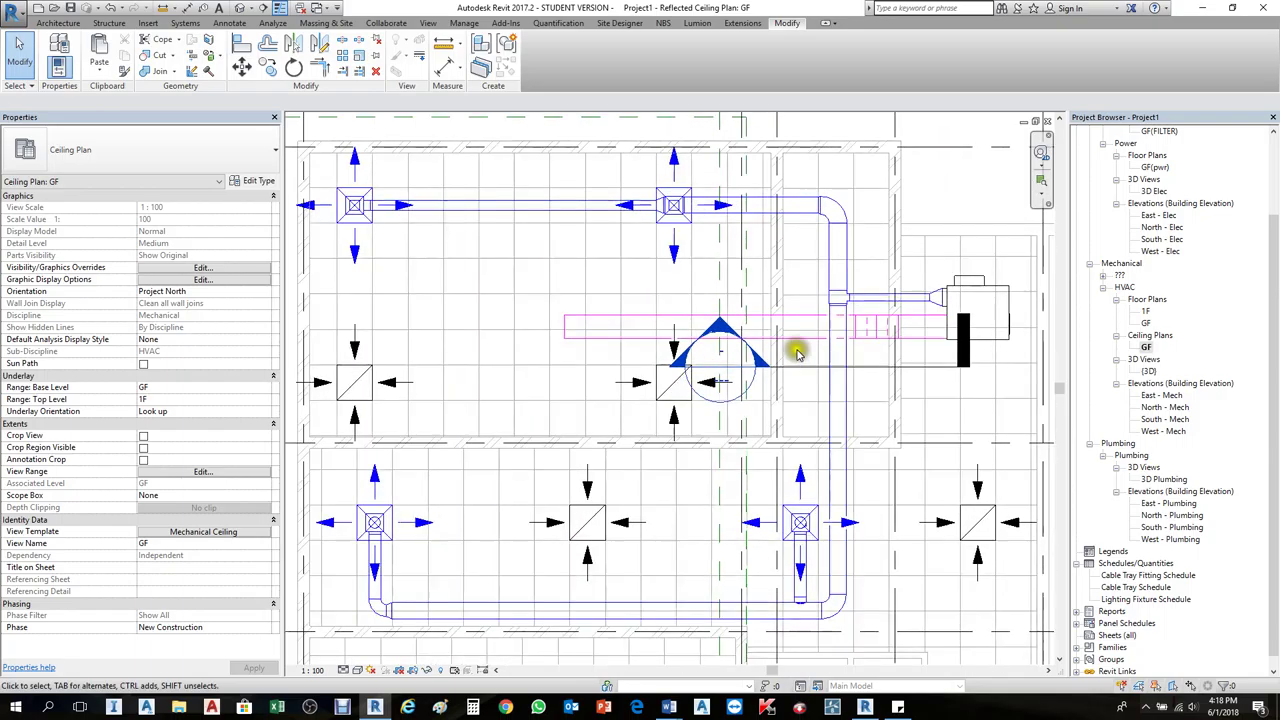
{"action": "scroll", "coordinate": [854, 326], "scroll_direction": "up", "scroll_amount": 1}
{"action": "left_click", "coordinate": [609, 329]}
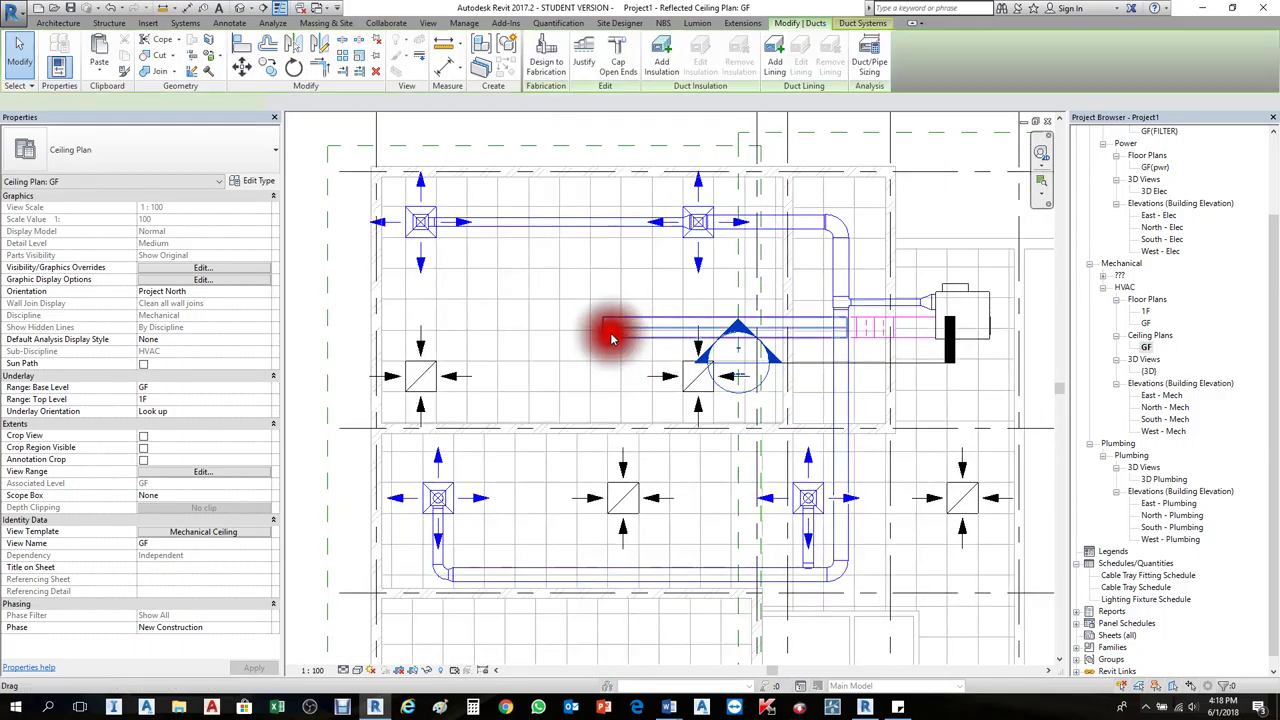
{"action": "left_click_drag", "start_coordinate": [603, 325], "coordinate": [428, 324]}
{"action": "key", "text": "Escape"}
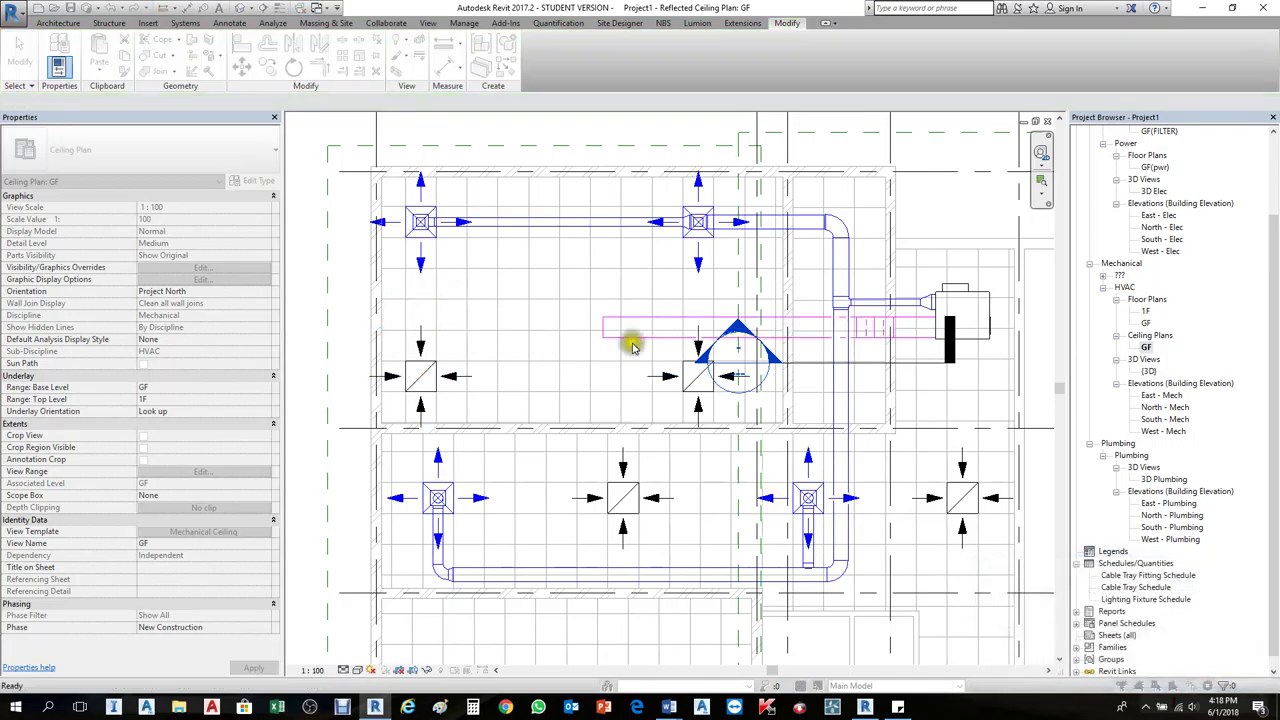
Step: Use Create Similar to draw a matching duct from its end to above the left diffuser
{"action": "left_click", "coordinate": [608, 329]}
{"action": "left_click_drag", "start_coordinate": [608, 329], "coordinate": [603, 332]}
{"action": "right_click", "coordinate": [603, 331]}
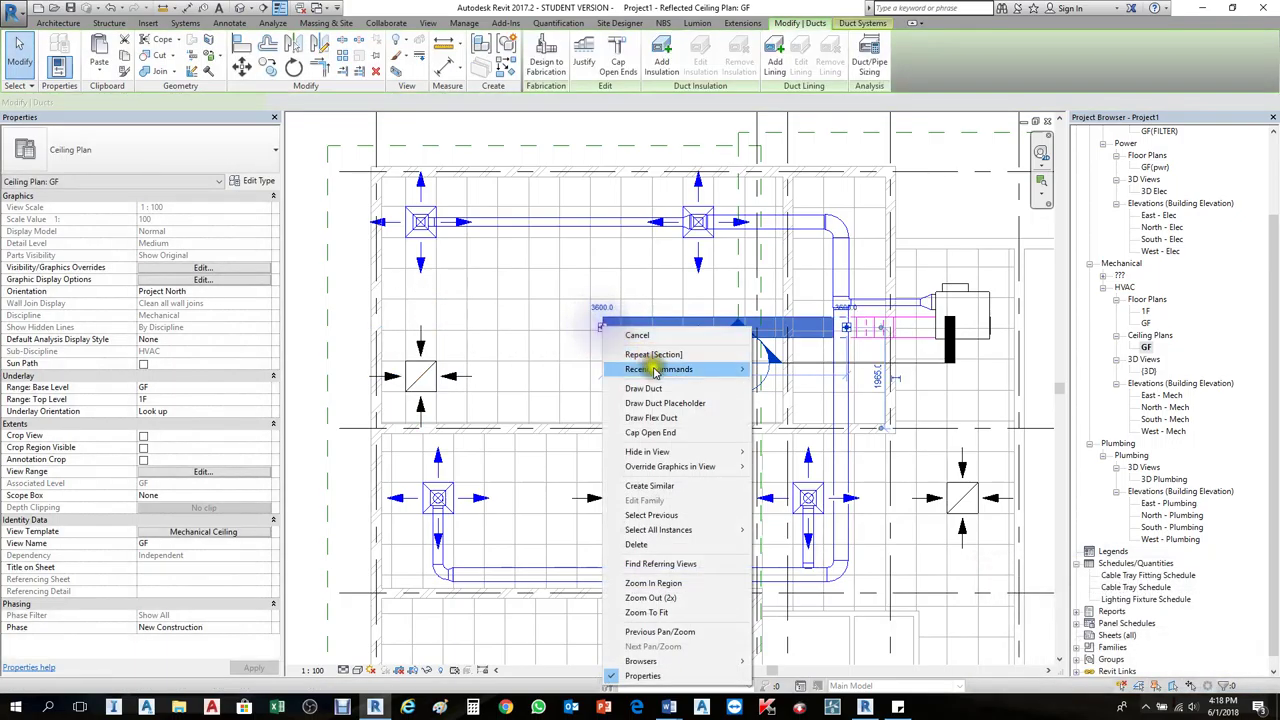
{"action": "left_click", "coordinate": [663, 486]}
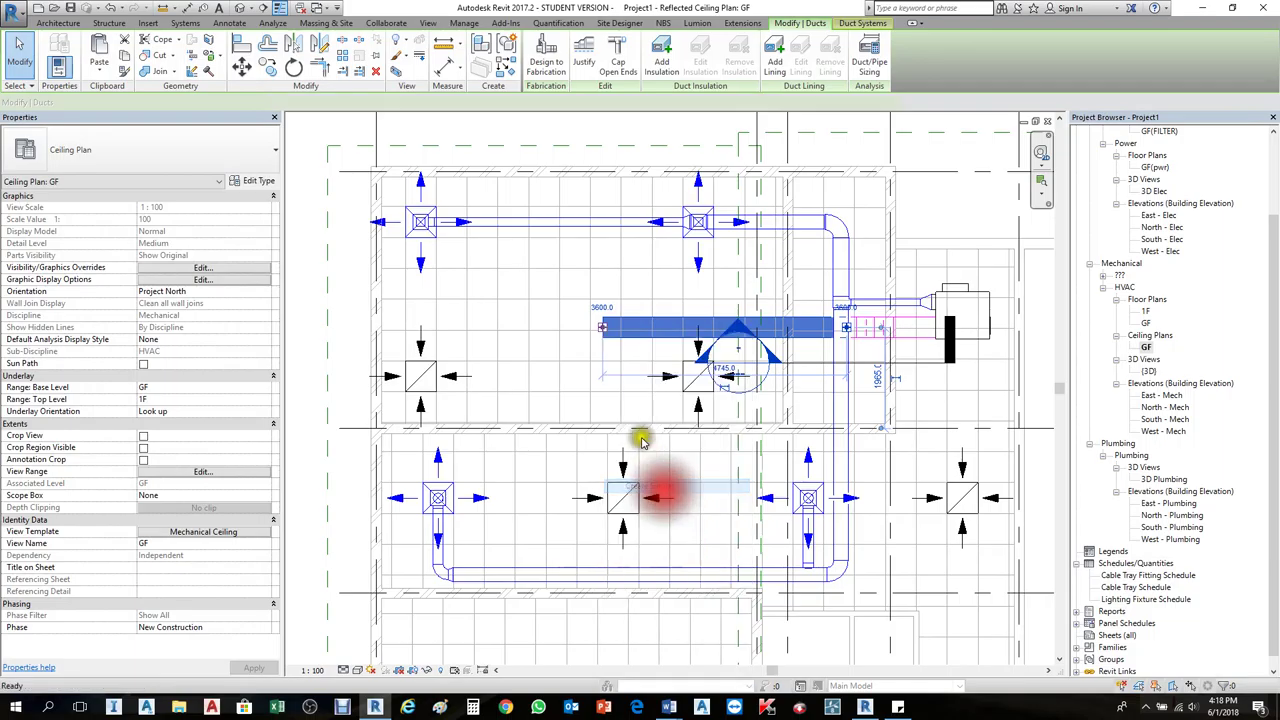
{"action": "left_click", "coordinate": [603, 327]}
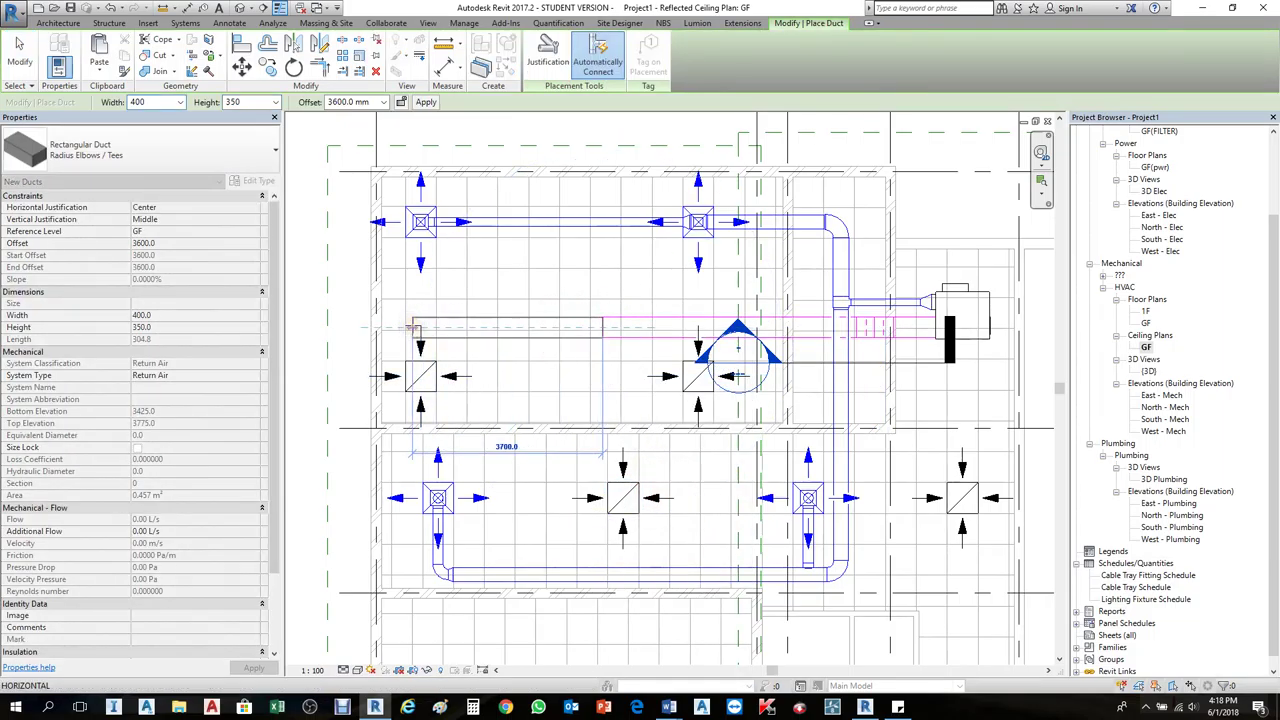
{"action": "left_click", "coordinate": [413, 327]}
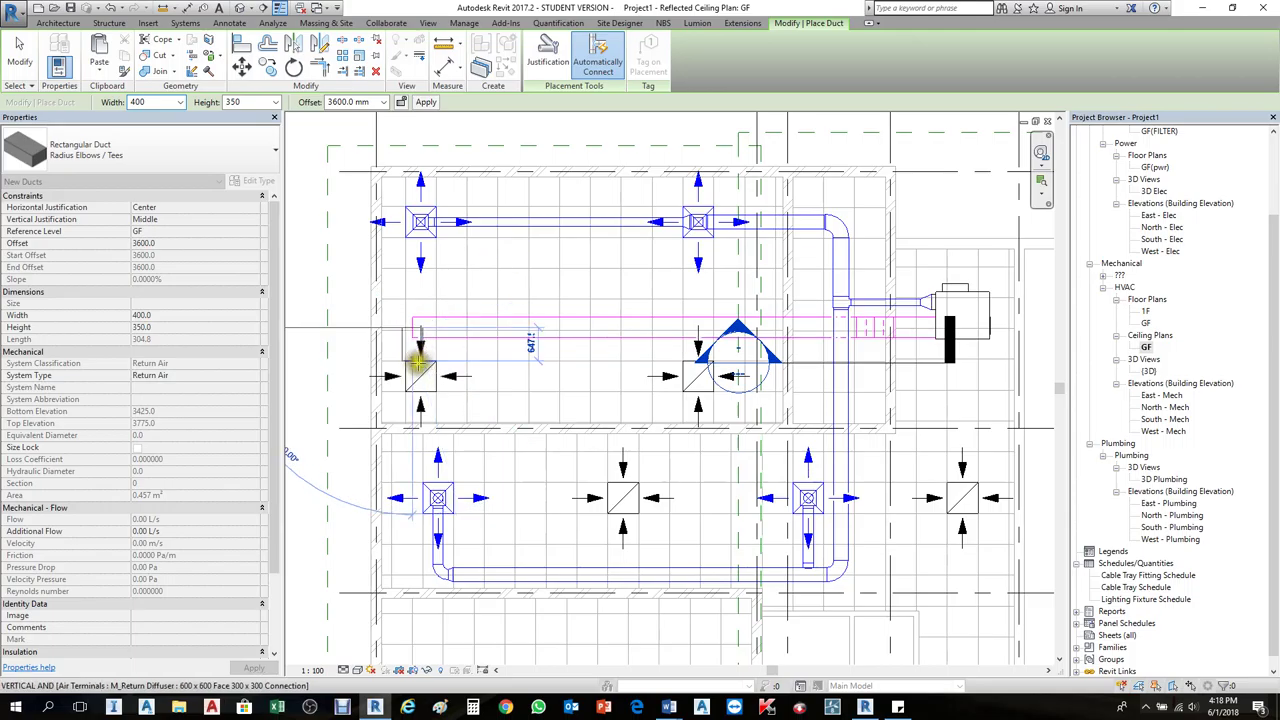
{"action": "key", "text": "Escape"}
{"action": "key", "text": "Escape"}
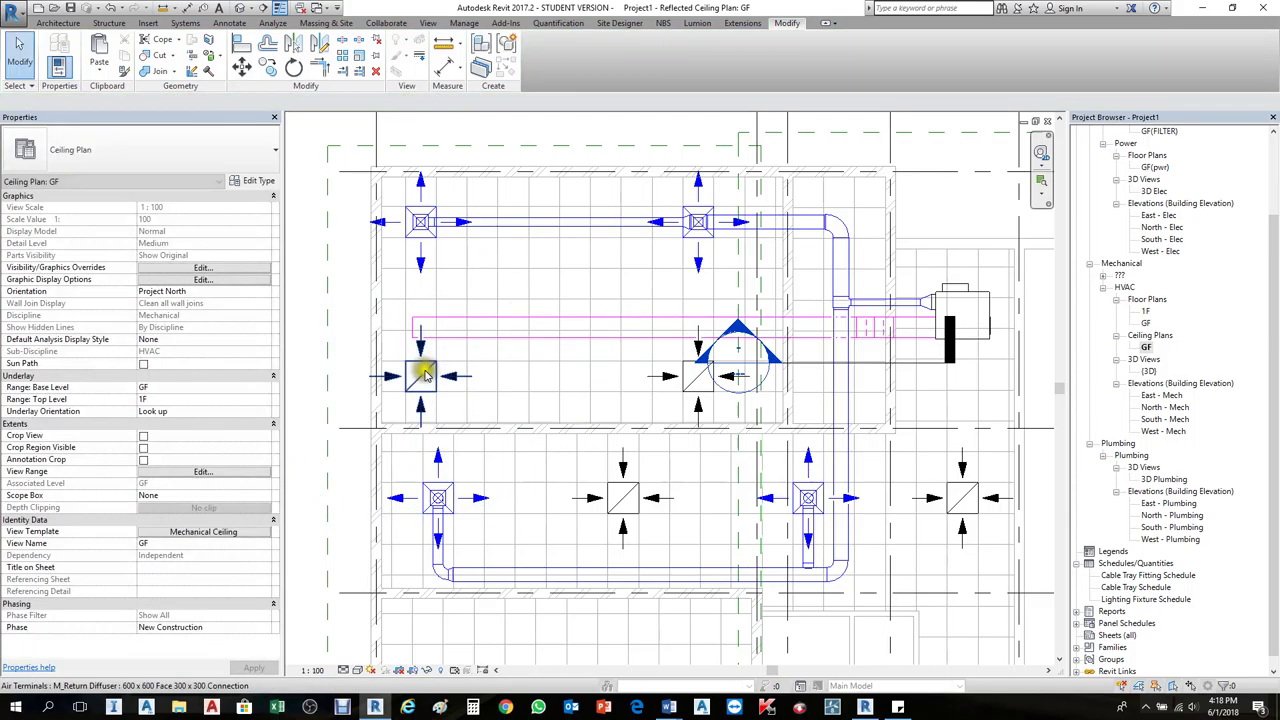
Step: Attempt connecting the new duct down to the left diffuser, revert after the angle error
{"action": "mouse_move", "coordinate": [432, 343]}
{"action": "left_mouse_down"}
{"action": "mouse_move", "coordinate": [343, 320]}
{"action": "mouse_move", "coordinate": [440, 335]}
{"action": "left_mouse_up"}
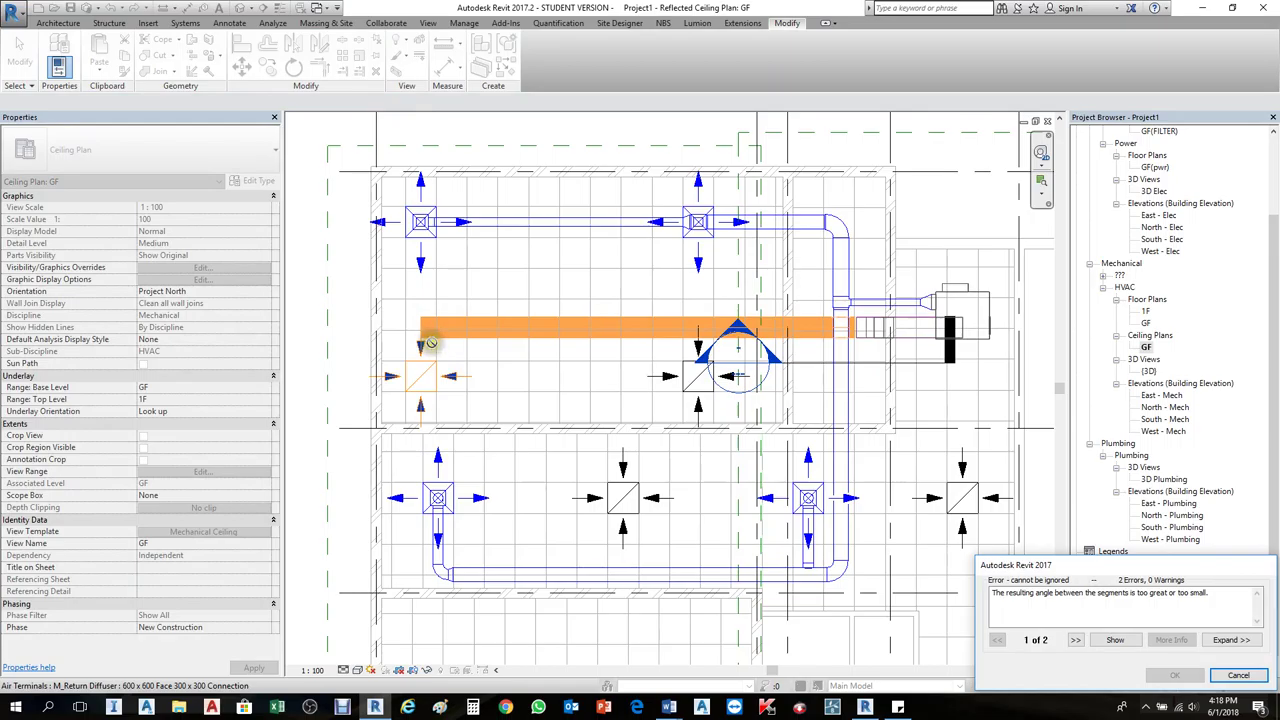
{"action": "key", "text": "Escape"}
{"action": "scroll", "coordinate": [440, 338], "scroll_direction": "down", "scroll_amount": 2}
{"action": "scroll", "coordinate": [455, 330], "scroll_direction": "up", "scroll_amount": 4}
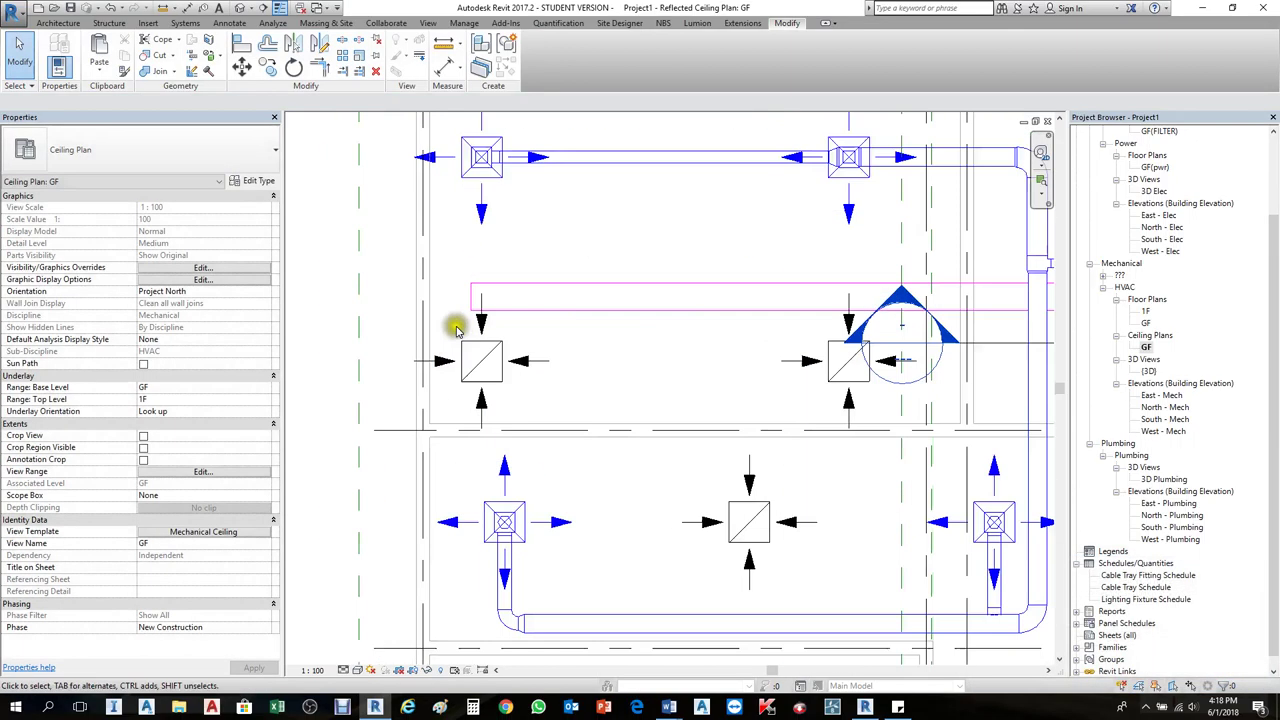
{"action": "left_click", "coordinate": [530, 298]}
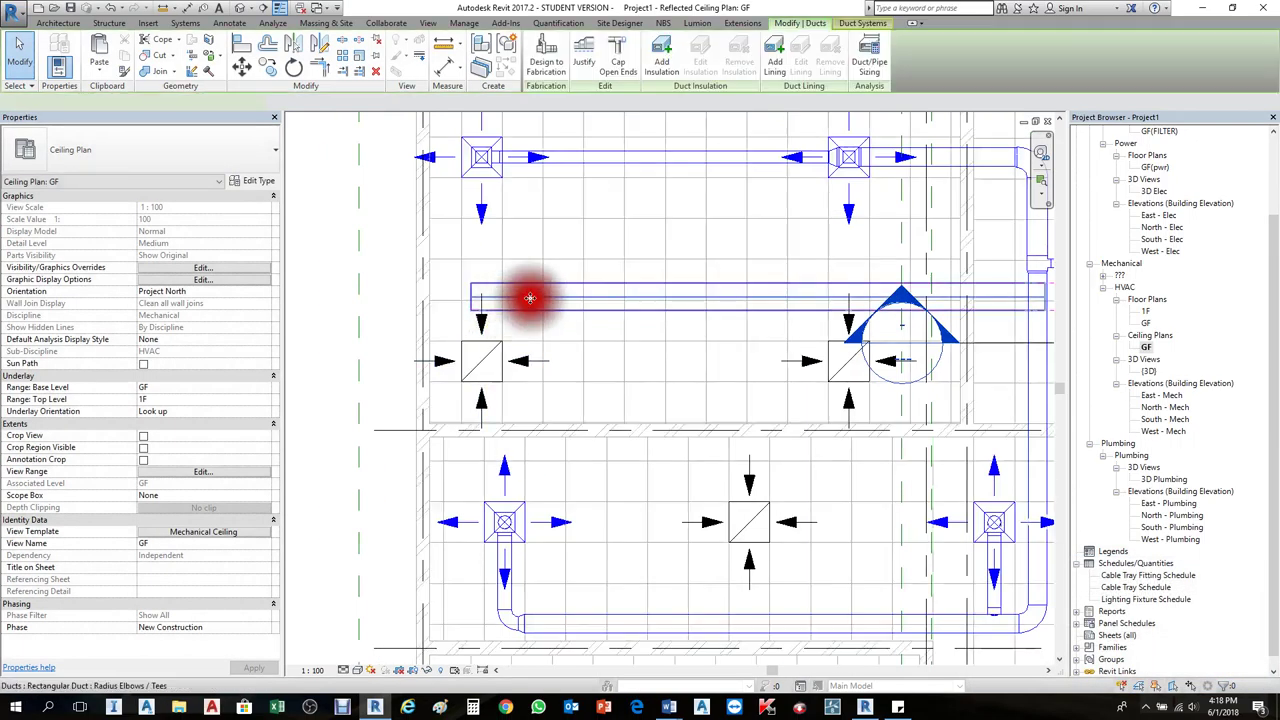
{"action": "scroll", "coordinate": [508, 349], "scroll_direction": "down", "scroll_amount": 2}
{"action": "key", "text": "Escape"}
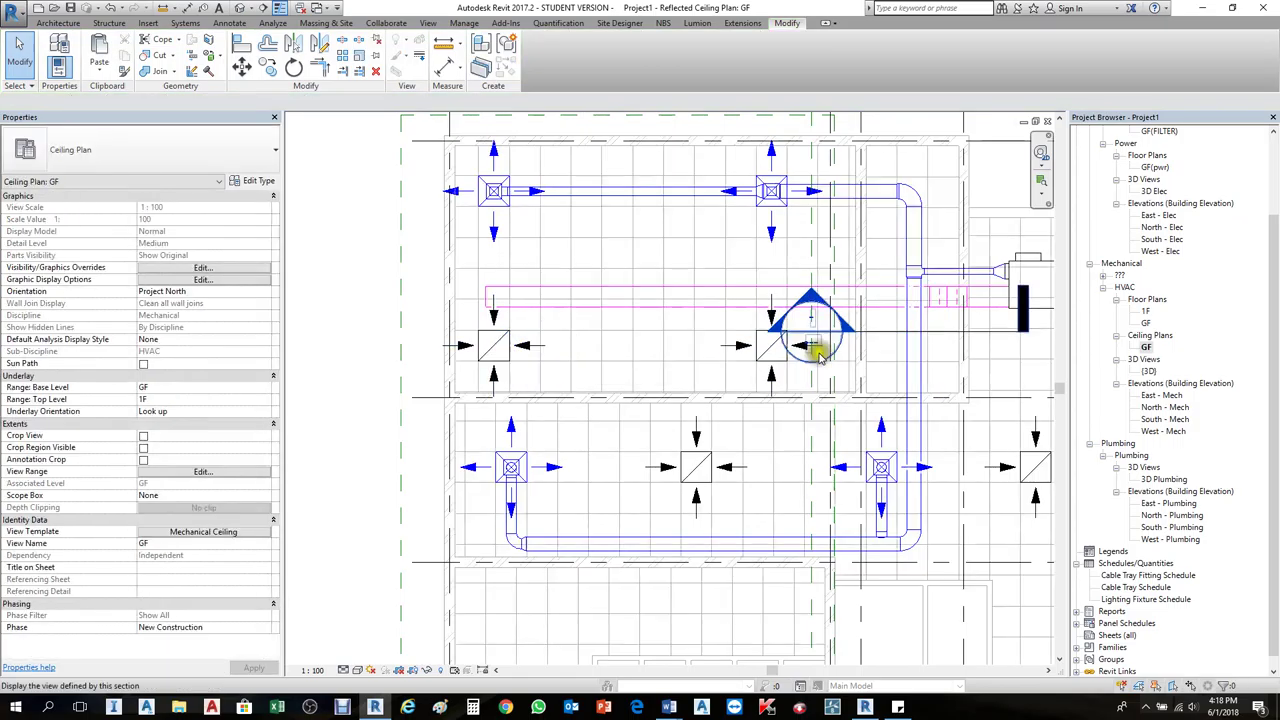
Step: Cut Section 6 through the left return diffuser and open it
{"action": "left_click", "coordinate": [261, 12]}
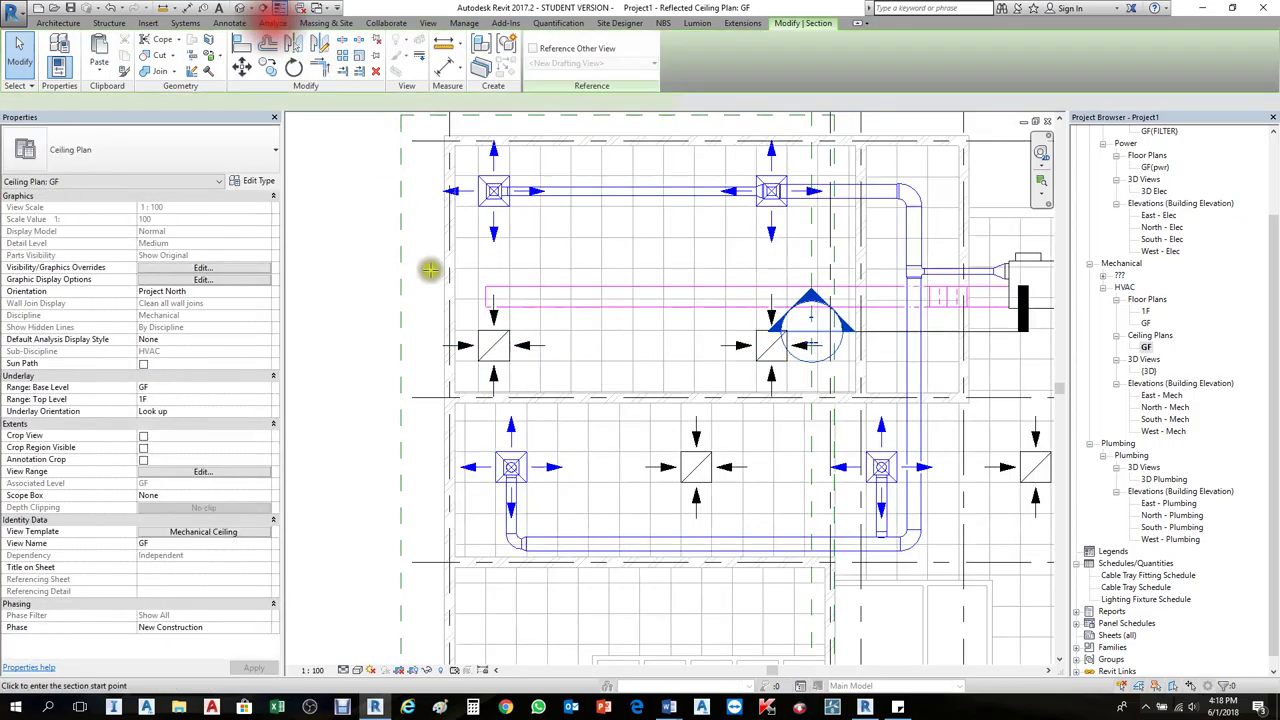
{"action": "left_click", "coordinate": [456, 287]}
{"action": "left_click", "coordinate": [455, 388]}
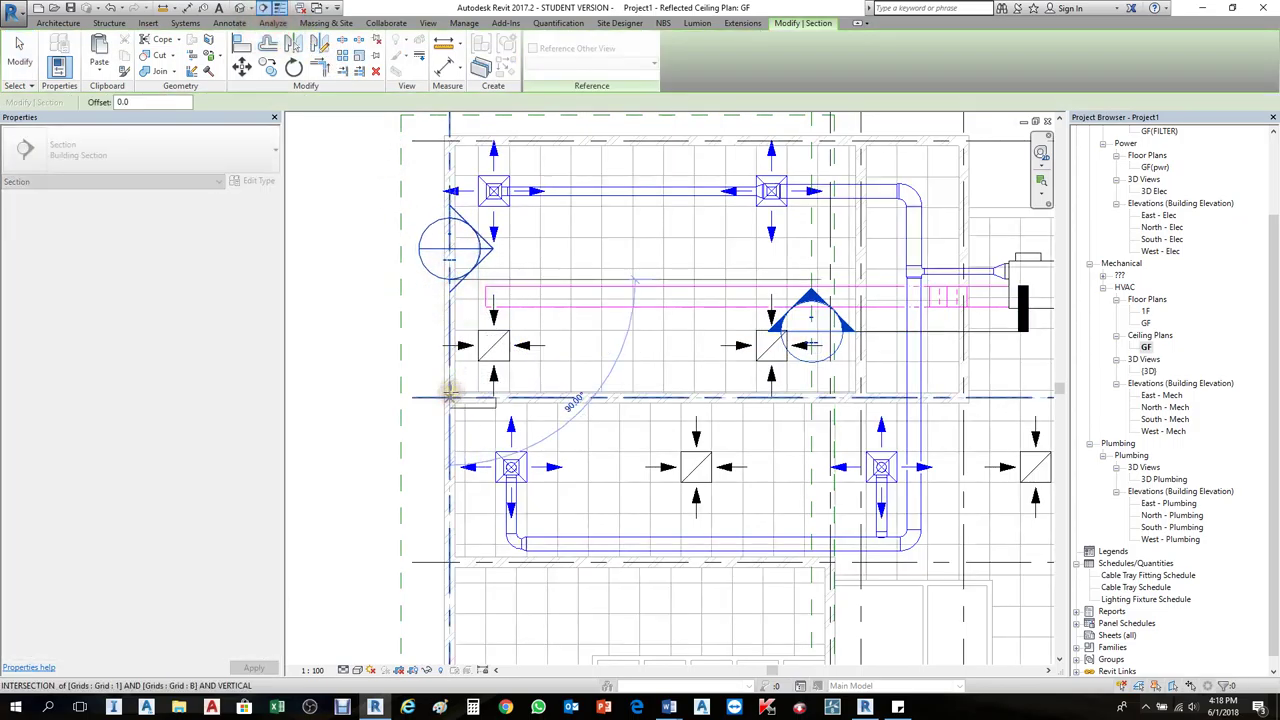
{"action": "right_click", "coordinate": [454, 360]}
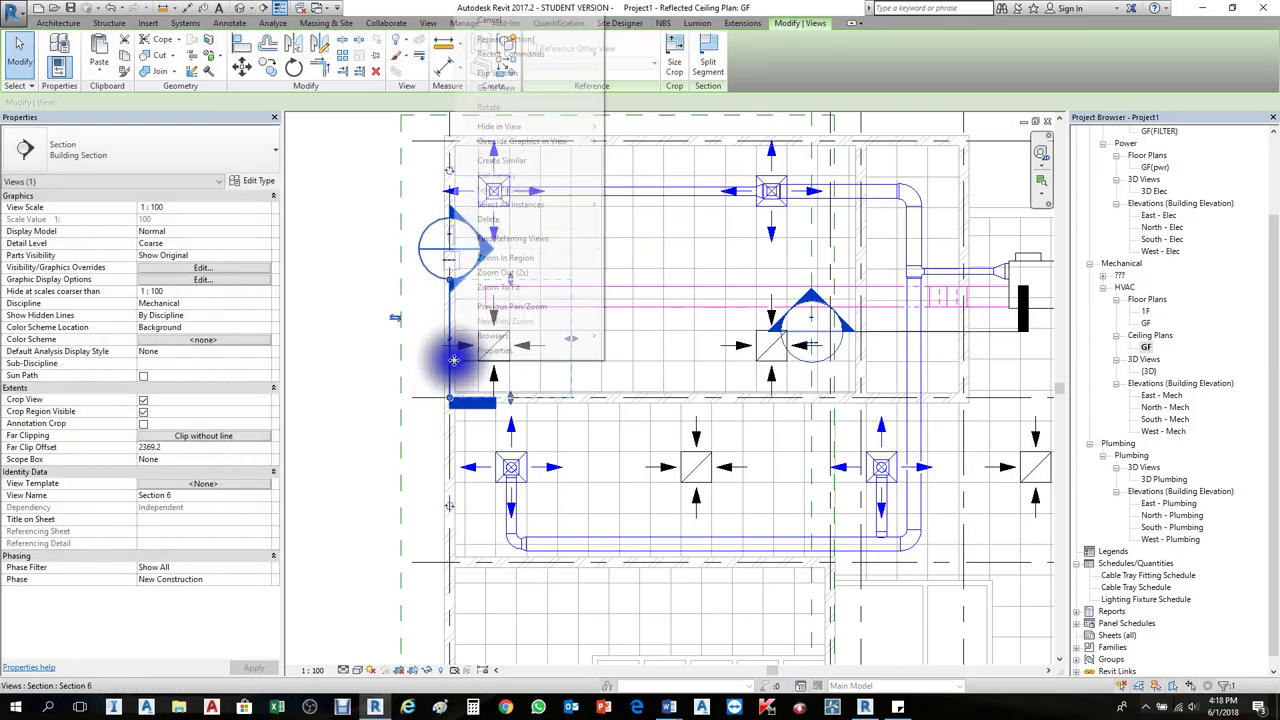
{"action": "left_click", "coordinate": [498, 87]}
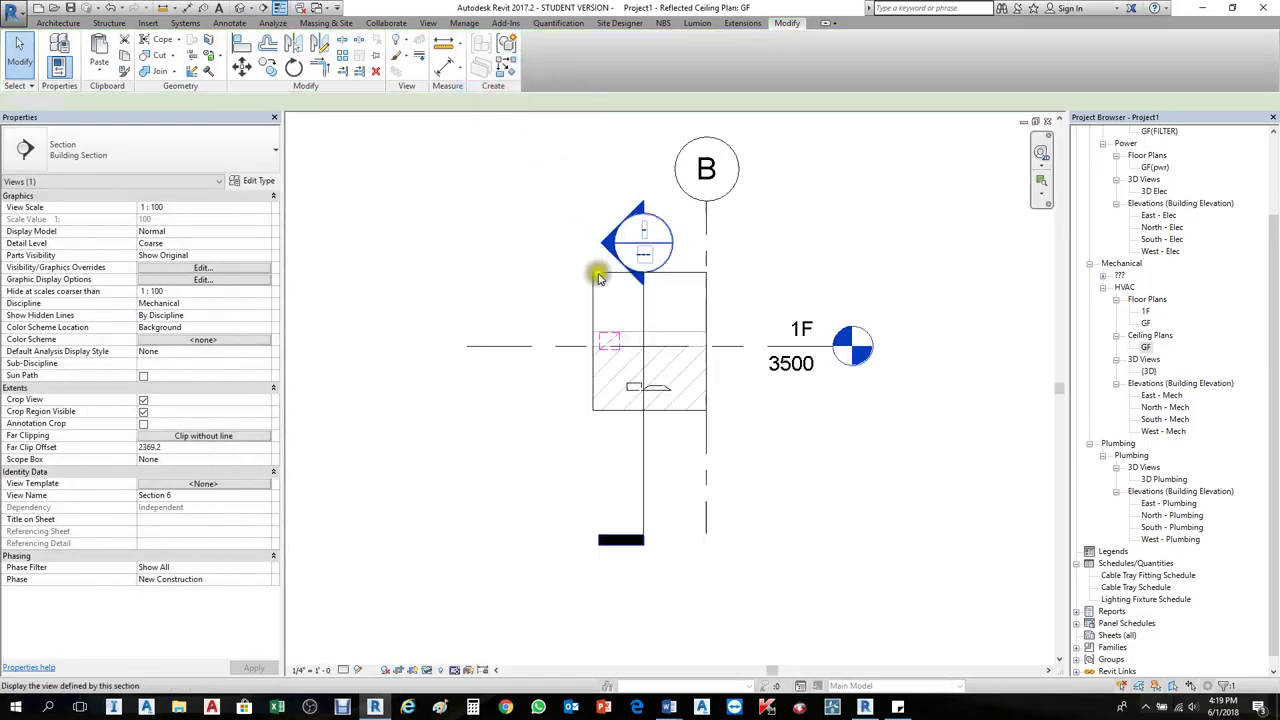
Step: Draw a duct rising from the return diffuser and bending toward the main return duct
{"action": "scroll", "coordinate": [612, 386], "scroll_direction": "up", "scroll_amount": 3}
{"action": "left_click", "coordinate": [718, 404]}
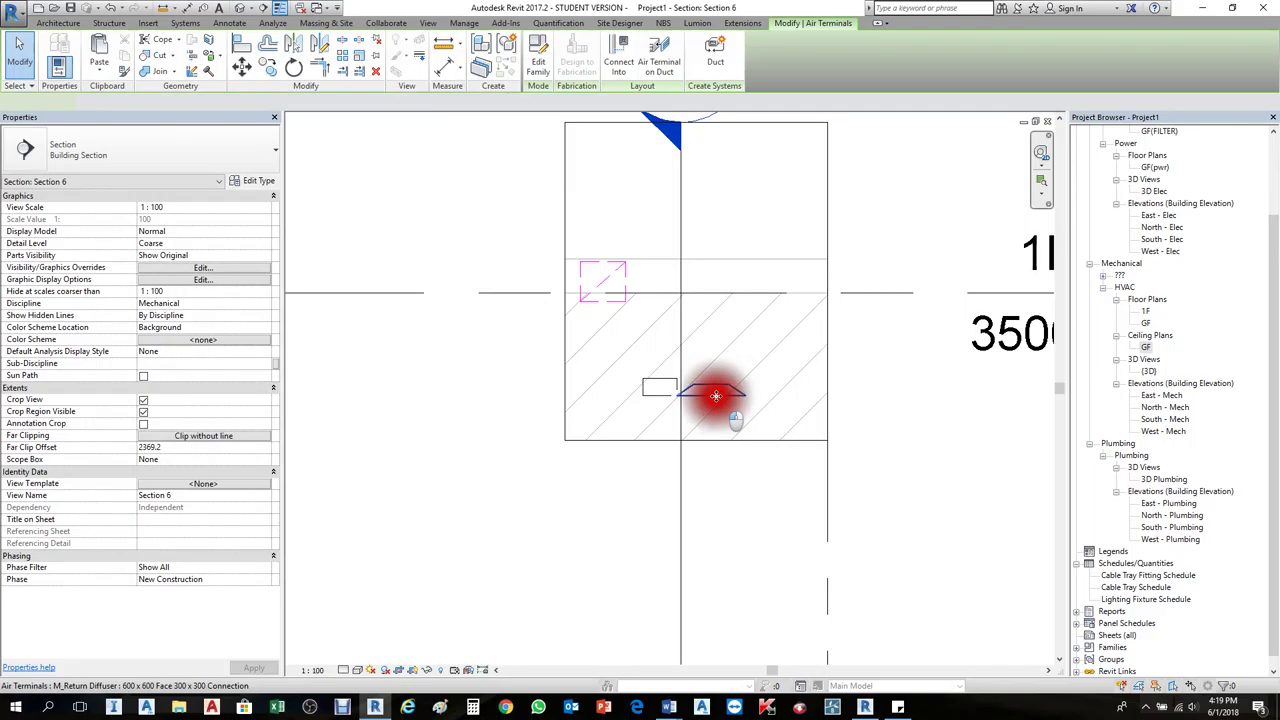
{"action": "left_click", "coordinate": [715, 300]}
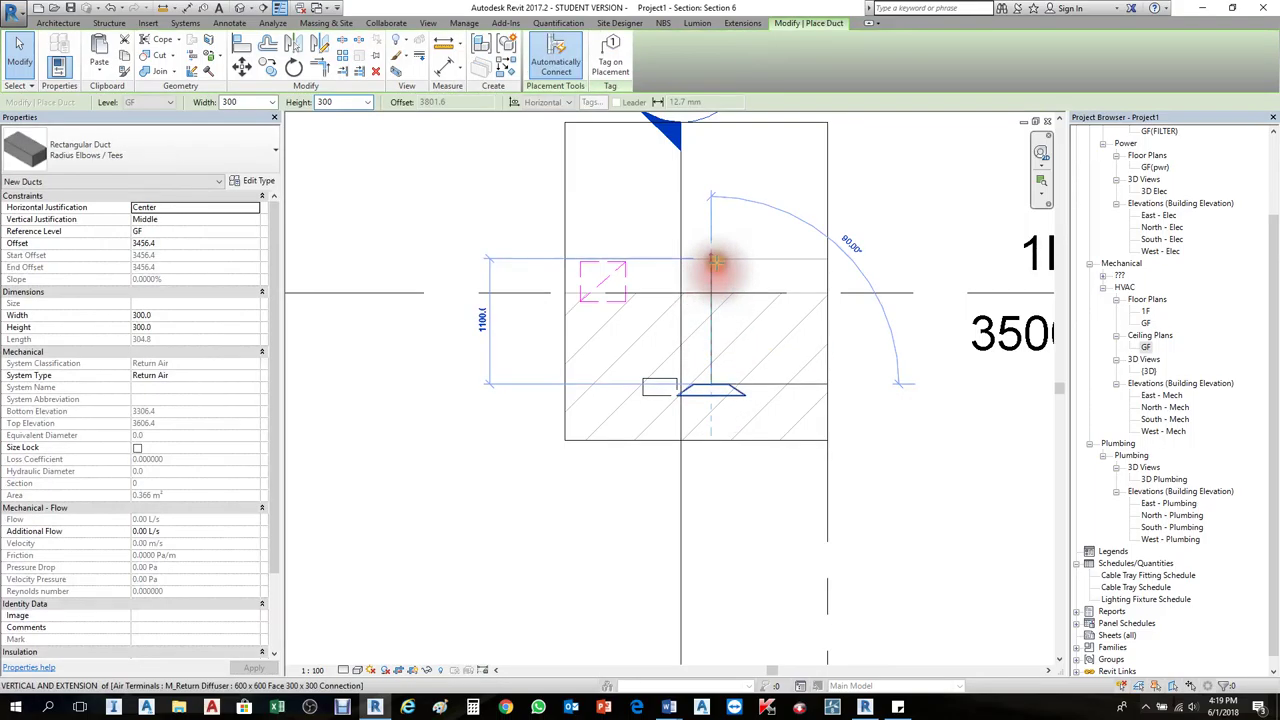
{"action": "left_click", "coordinate": [709, 264]}
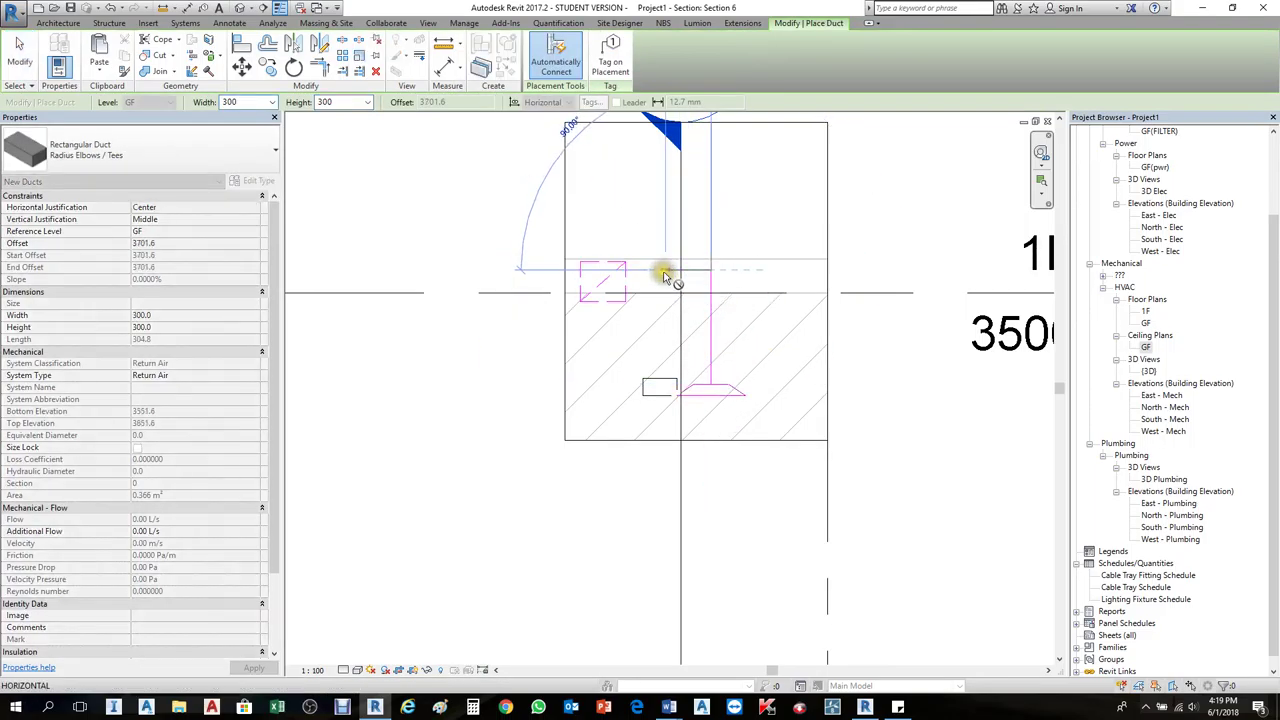
{"action": "left_click", "coordinate": [662, 277]}
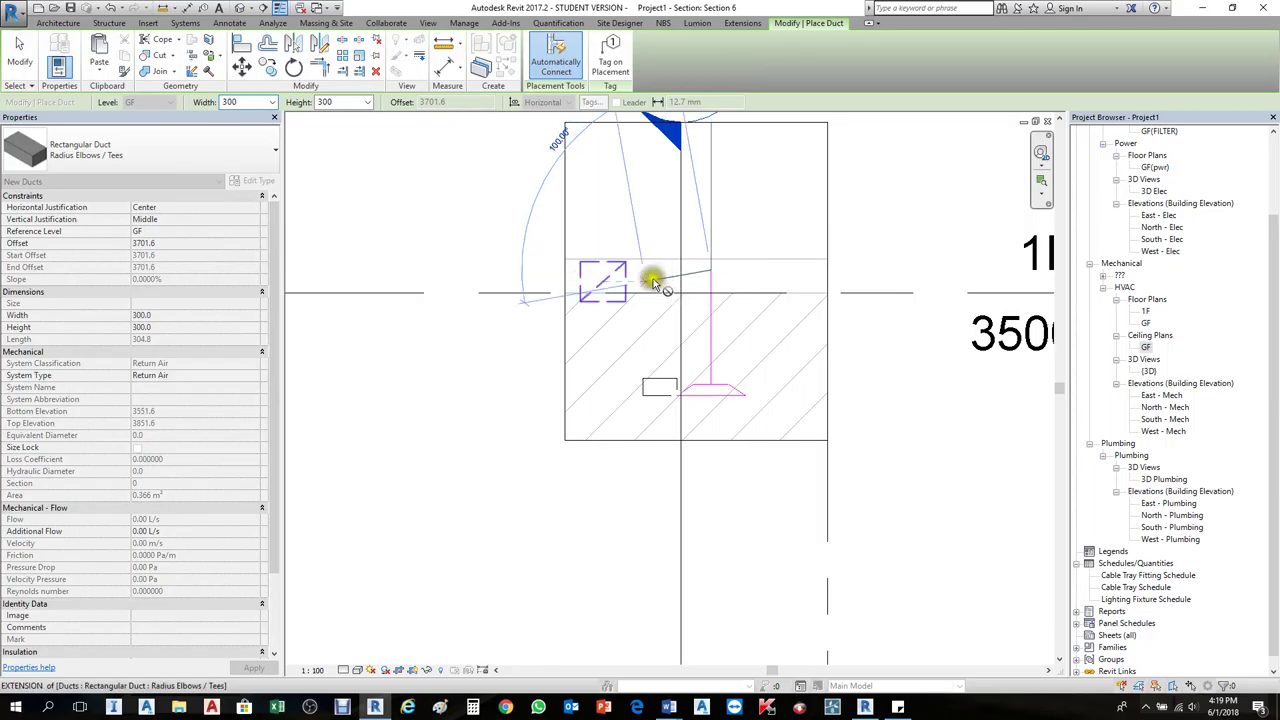
{"action": "left_click", "coordinate": [643, 271]}
{"action": "key", "text": "Escape"}
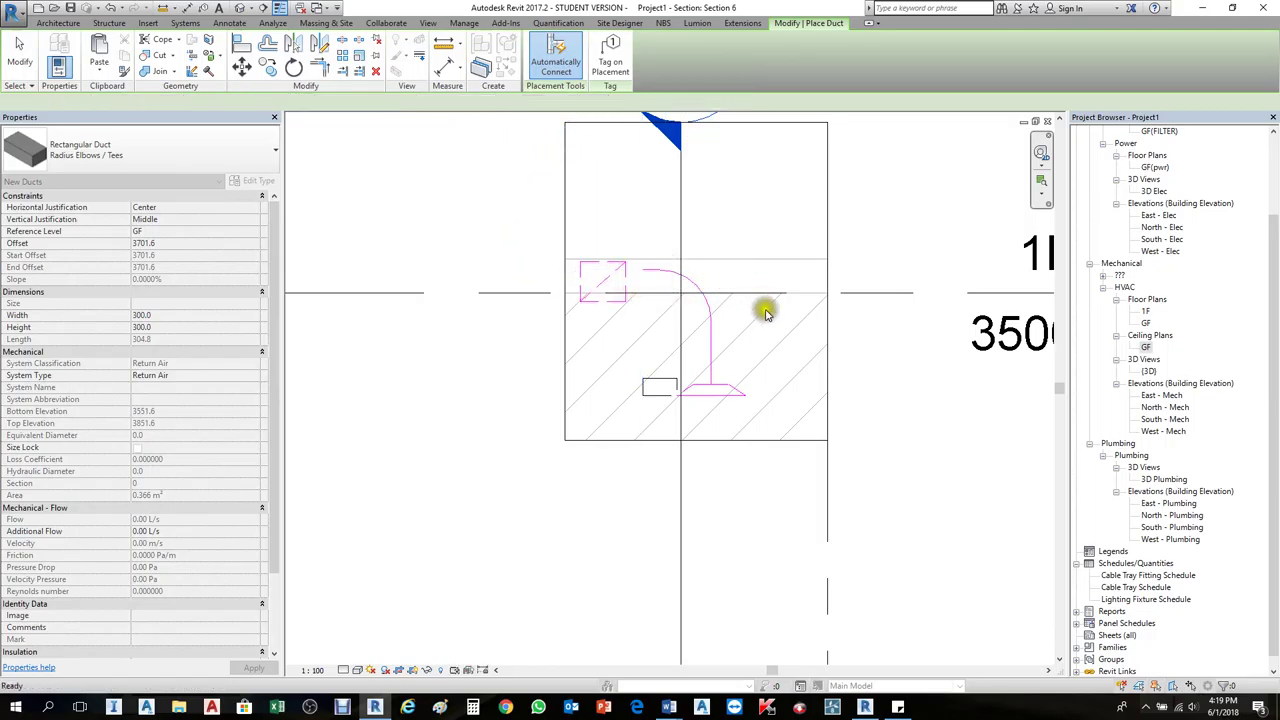
{"action": "key", "text": "Escape"}
{"action": "scroll", "coordinate": [640, 313], "scroll_direction": "up", "scroll_amount": 2}
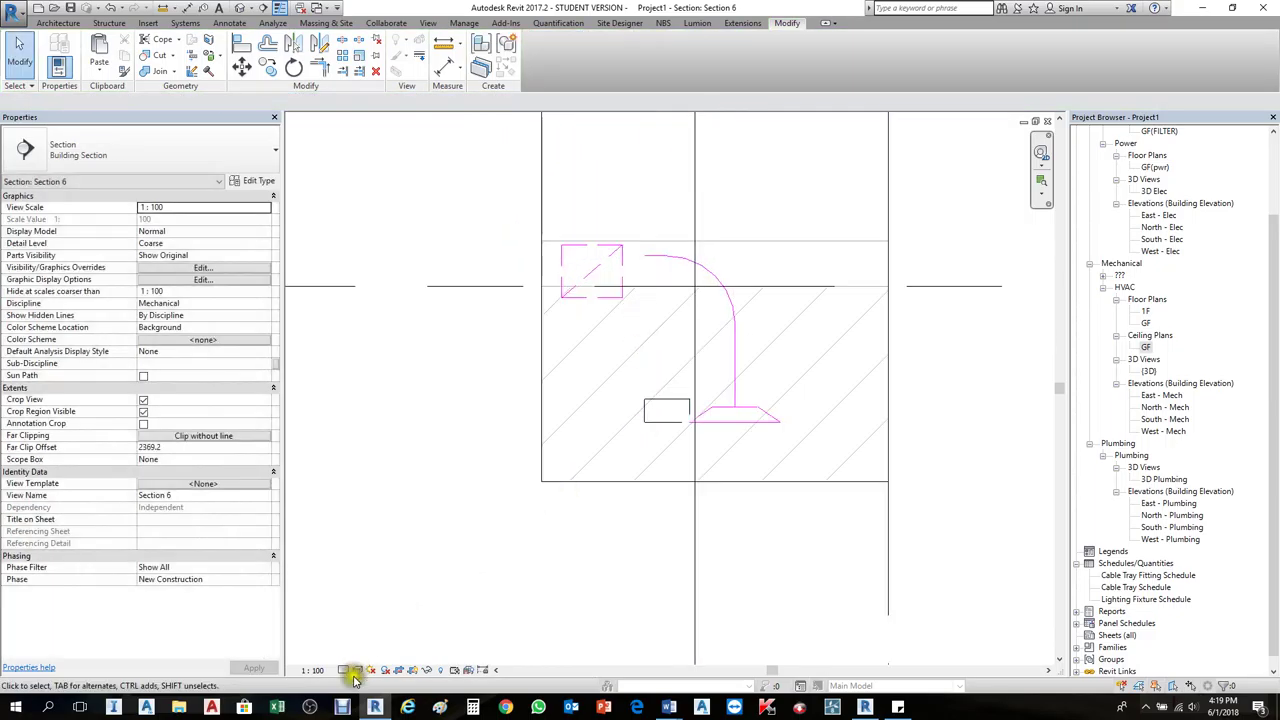
Step: Set Section 6 to Fine detail and inspect the 300 × 300 duct stub
{"action": "left_click", "coordinate": [343, 670]}
{"action": "left_click", "coordinate": [340, 652]}
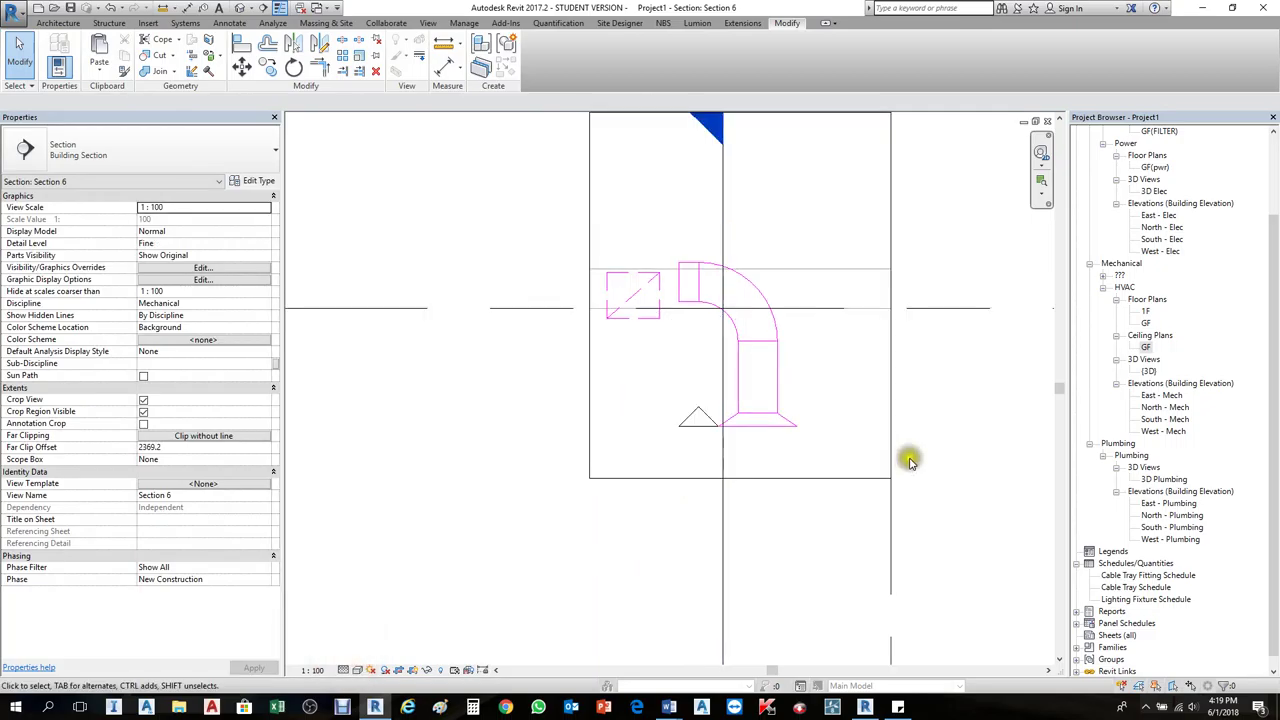
{"action": "scroll", "coordinate": [809, 386], "scroll_direction": "up", "scroll_amount": 1}
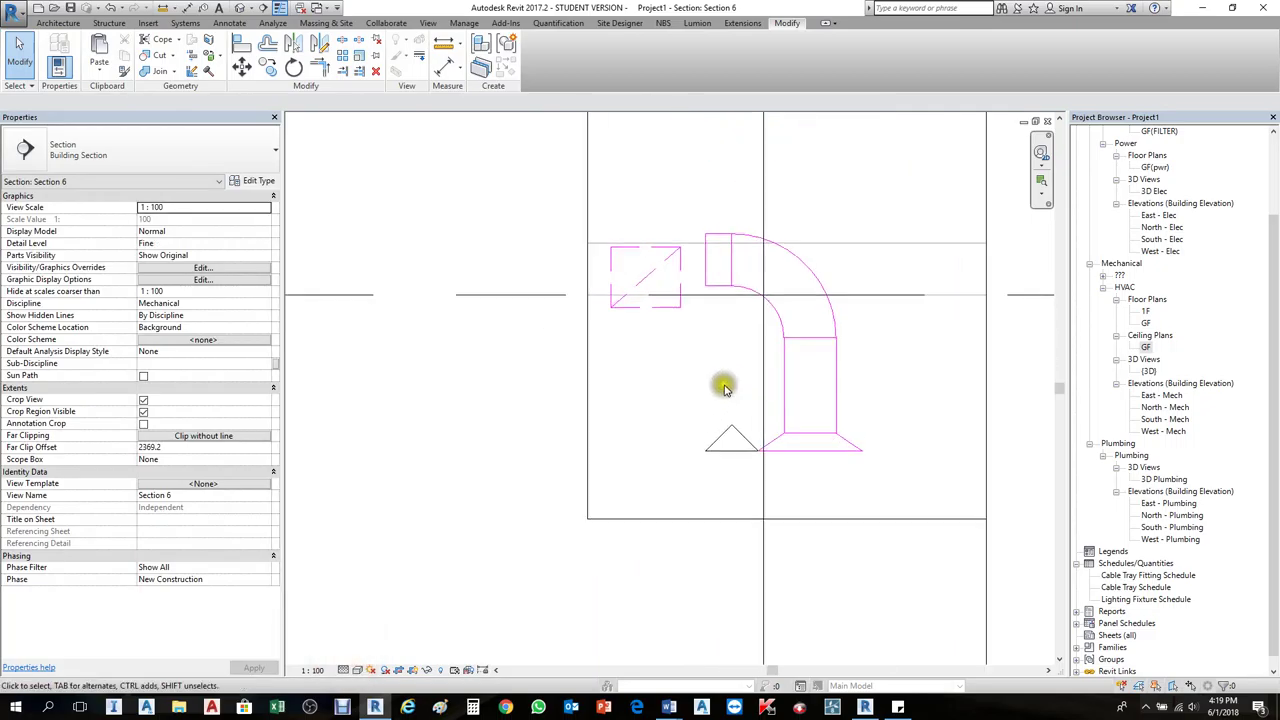
{"action": "left_click", "coordinate": [717, 289]}
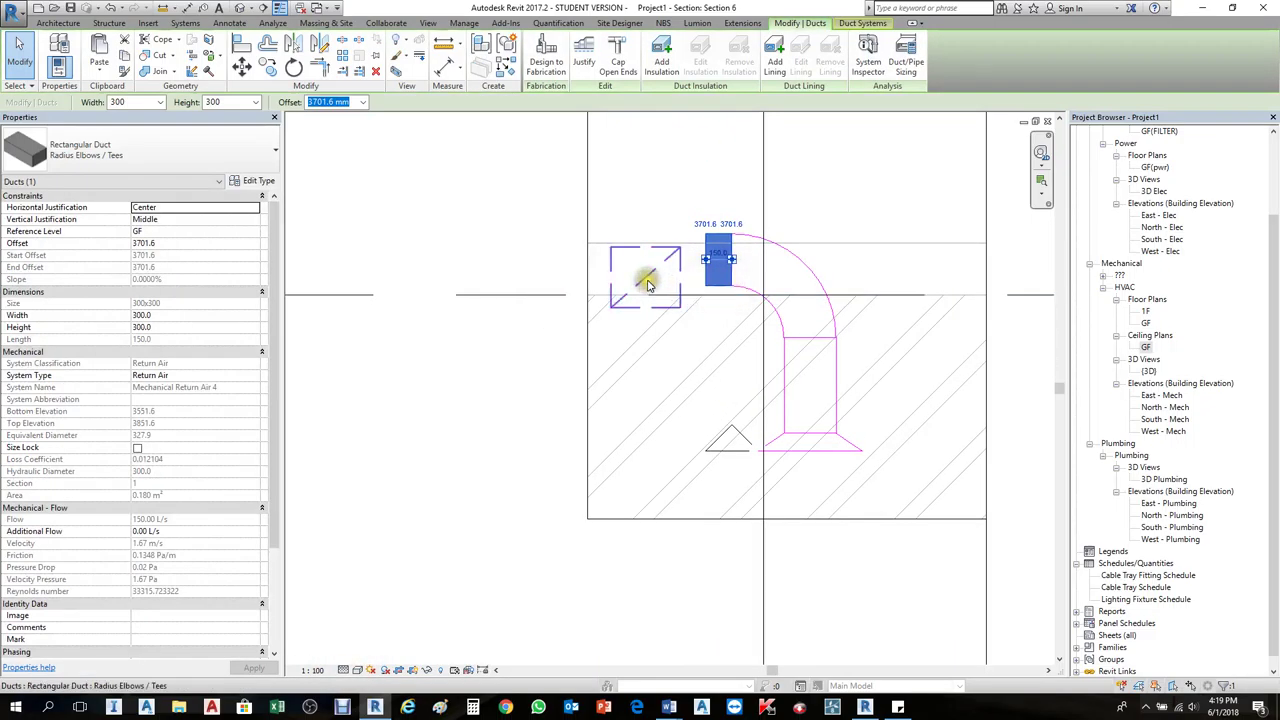
{"action": "left_click", "coordinate": [771, 299]}
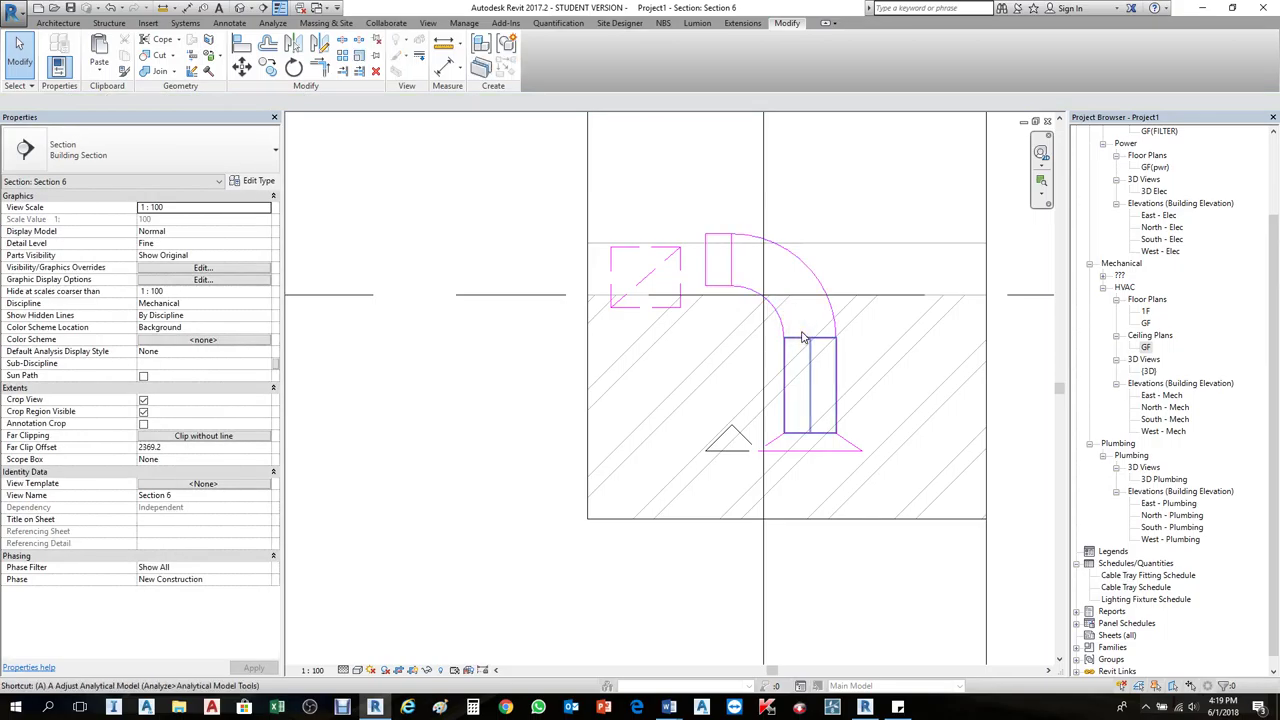
Step: Shorten the return duct stub from its left end
{"action": "scroll", "coordinate": [654, 314], "scroll_direction": "up", "scroll_amount": 2}
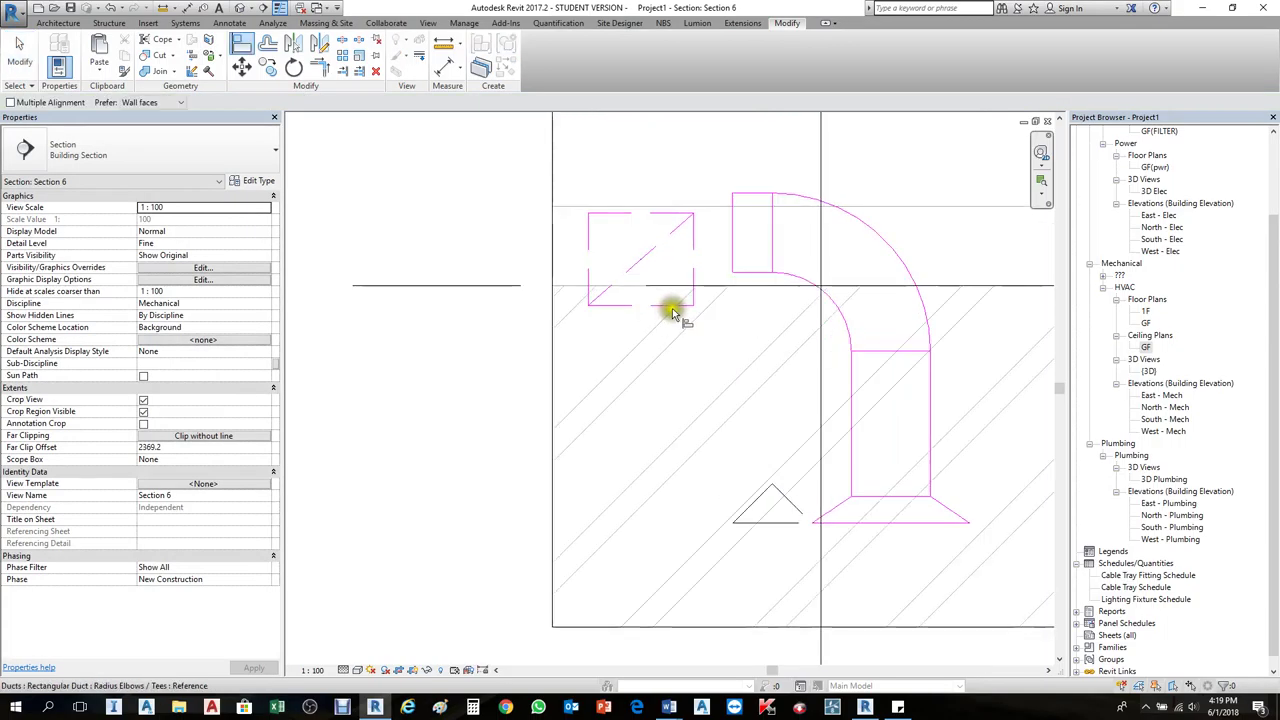
{"action": "scroll", "coordinate": [642, 265], "scroll_direction": "up", "scroll_amount": 2}
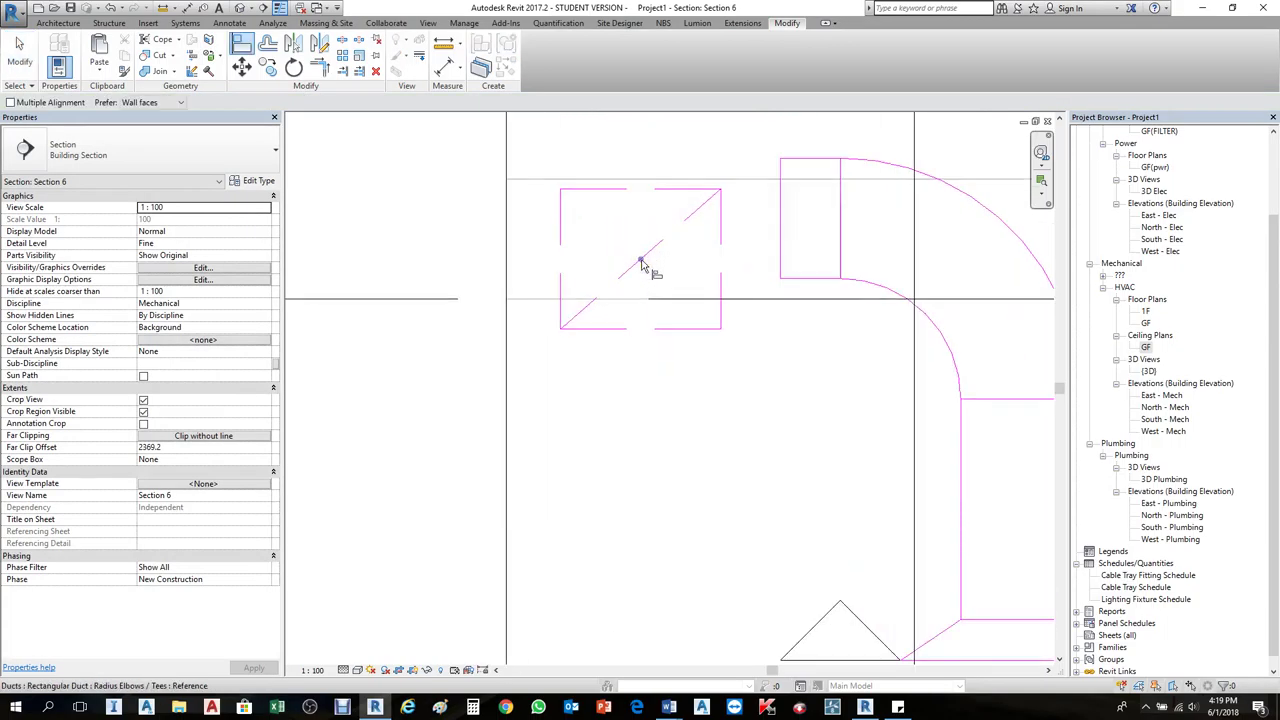
{"action": "left_click", "coordinate": [640, 259]}
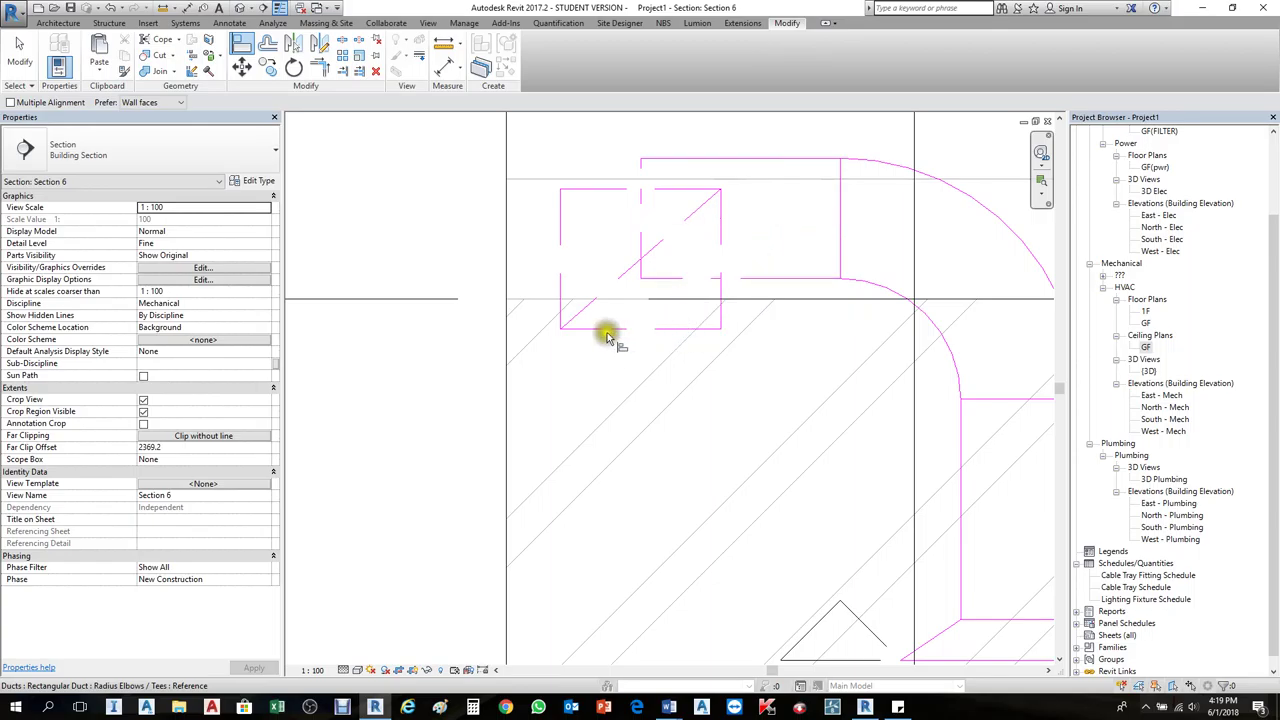
{"action": "left_click", "coordinate": [749, 277]}
{"action": "left_click", "coordinate": [680, 251]}
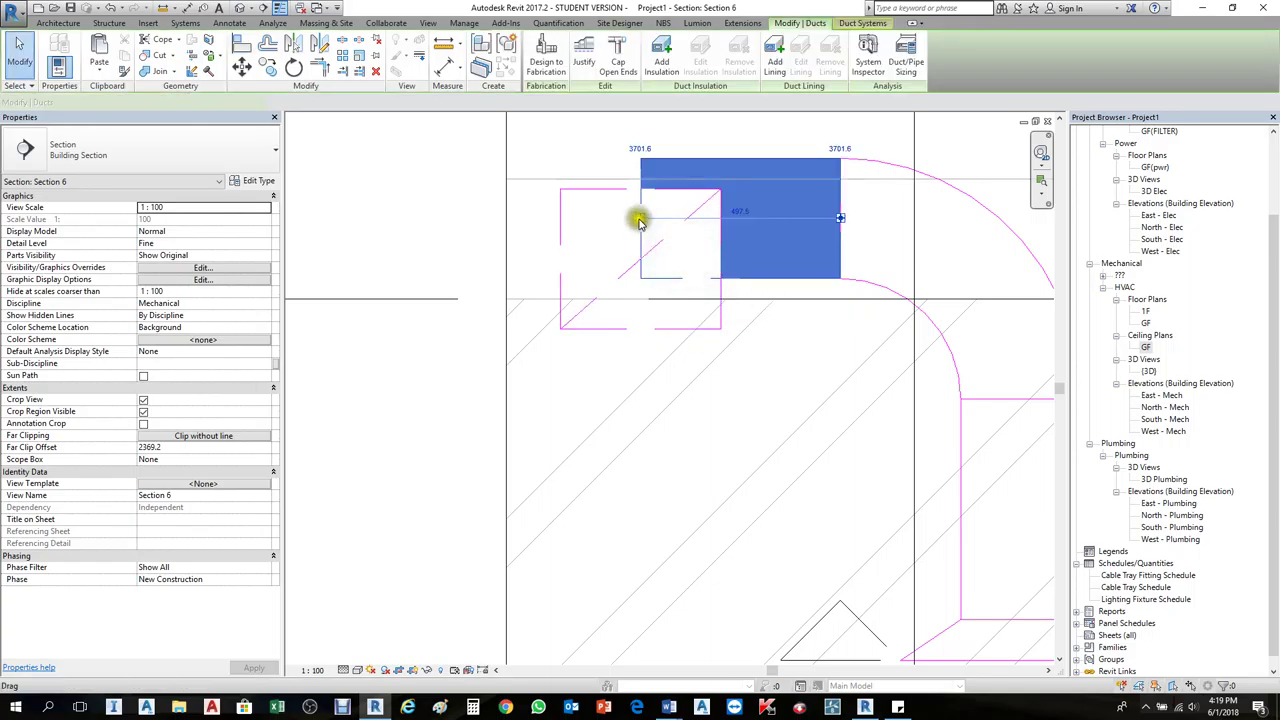
{"action": "left_click_drag", "start_coordinate": [640, 220], "coordinate": [748, 219]}
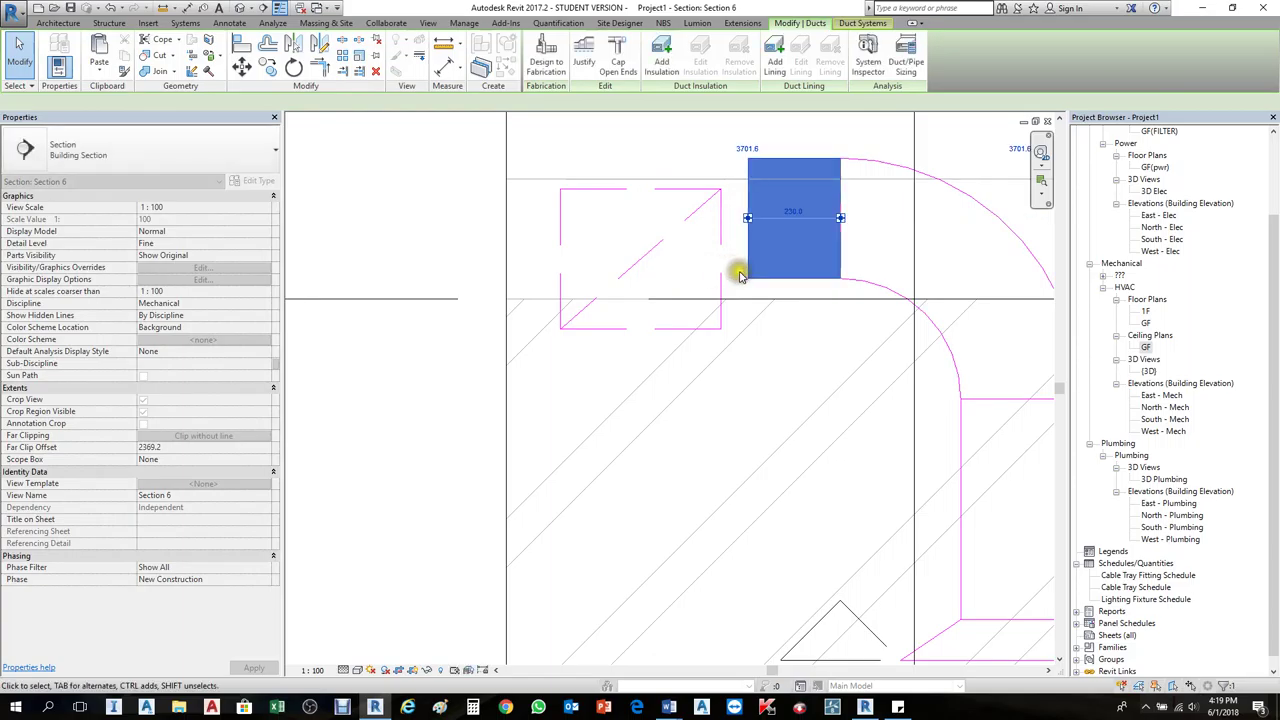
{"action": "scroll", "coordinate": [740, 277], "scroll_direction": "up", "scroll_amount": 2}
{"action": "left_click", "coordinate": [731, 322]}
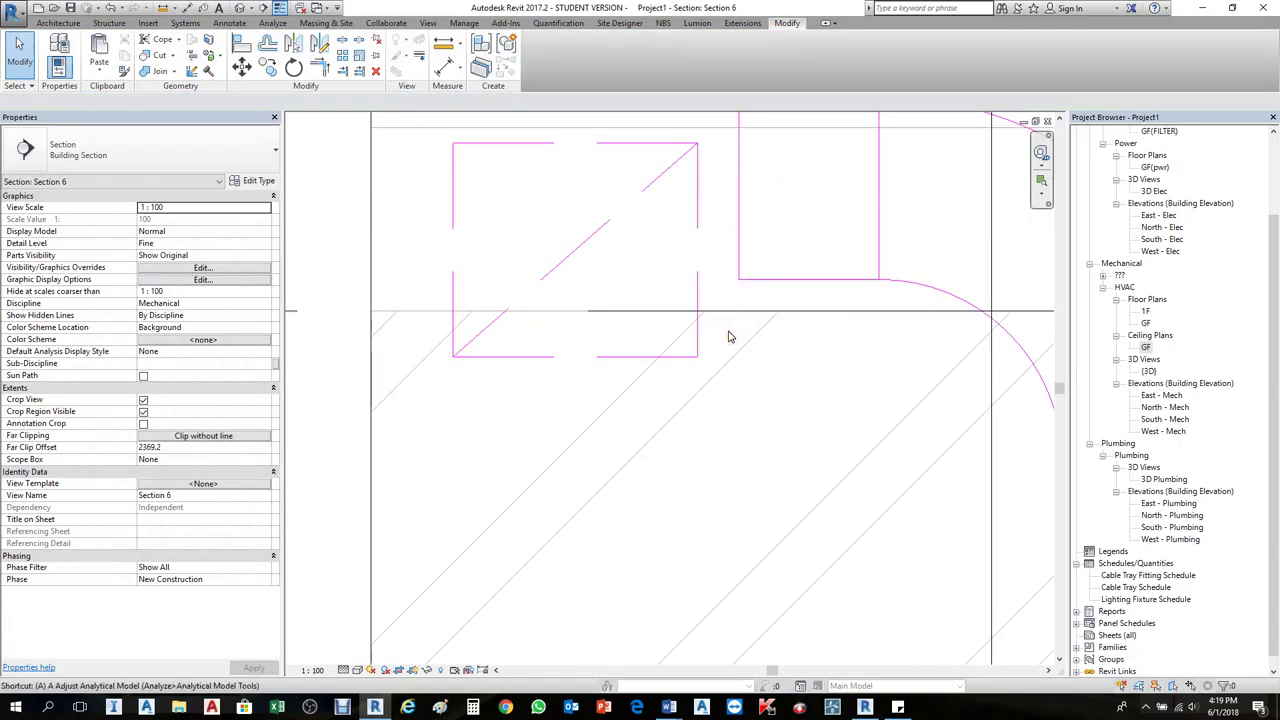
Step: Align (AL) the duct edge to the reference line beside it
{"action": "key", "text": "a"}
{"action": "key", "text": "l"}
{"action": "left_click", "coordinate": [575, 255]}
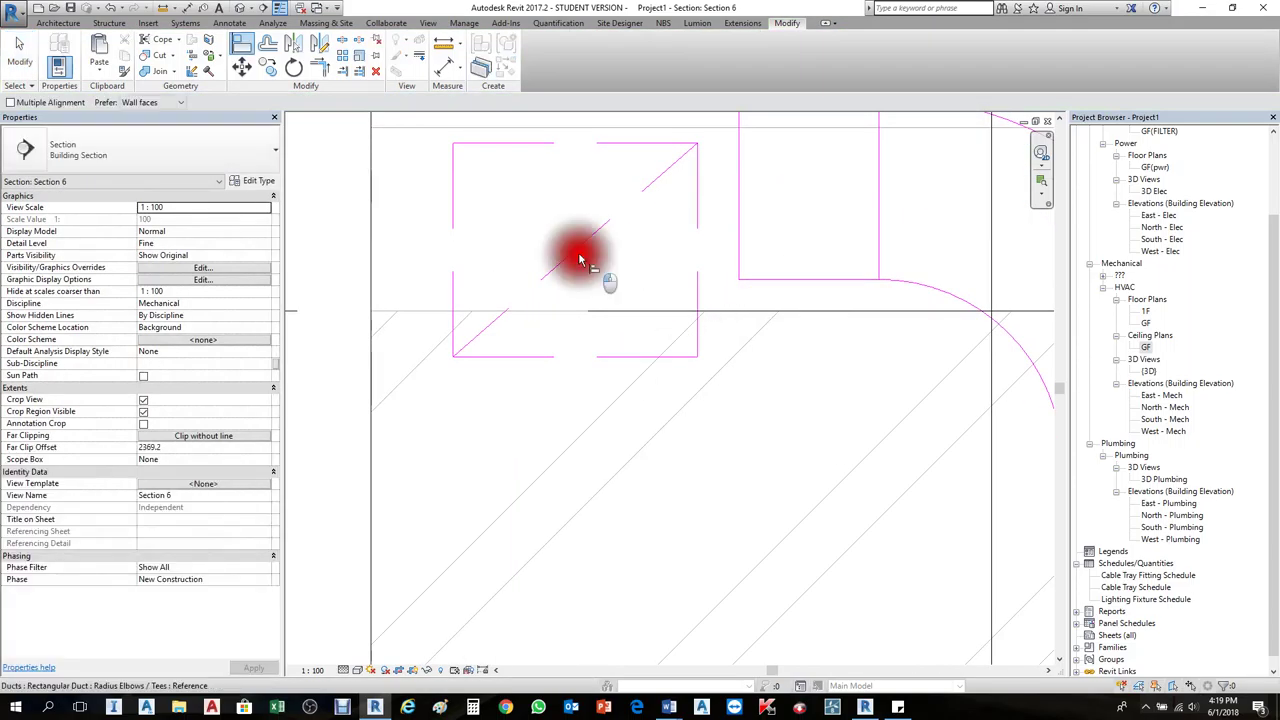
{"action": "scroll", "coordinate": [655, 310], "scroll_direction": "down", "scroll_amount": 1}
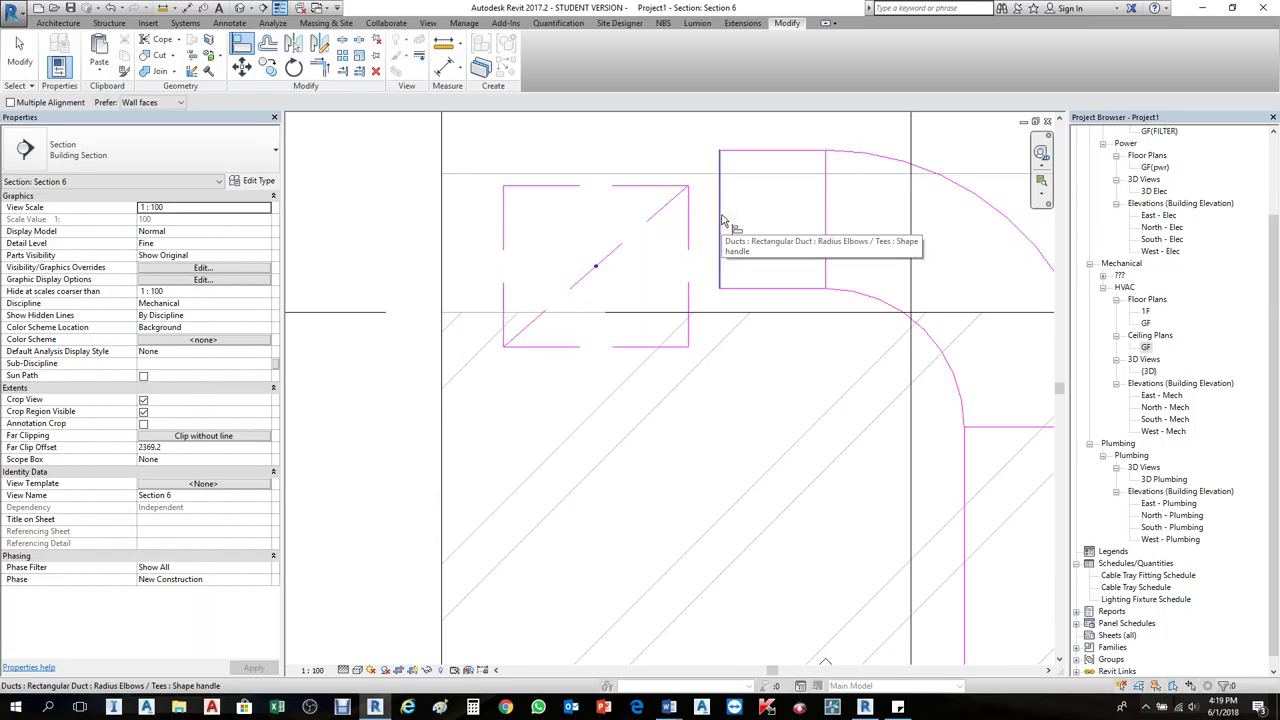
{"action": "left_click", "coordinate": [723, 216]}
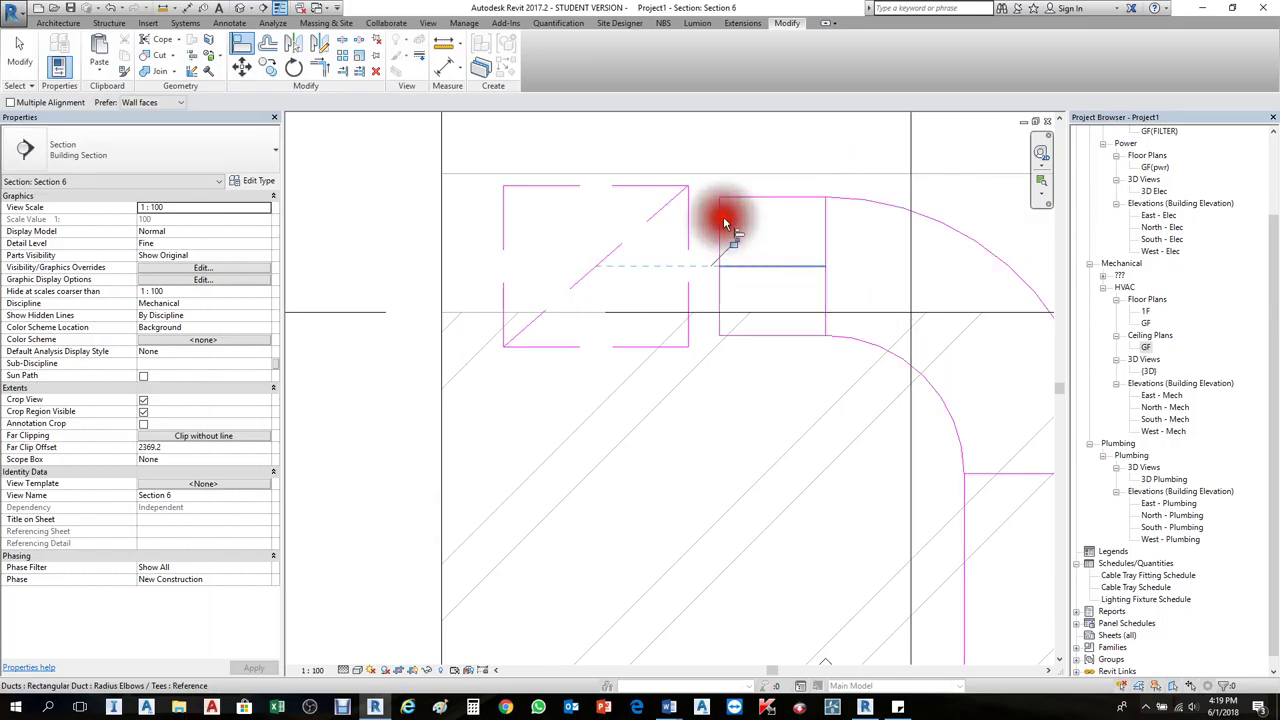
{"action": "scroll", "coordinate": [835, 258], "scroll_direction": "down", "scroll_amount": 2}
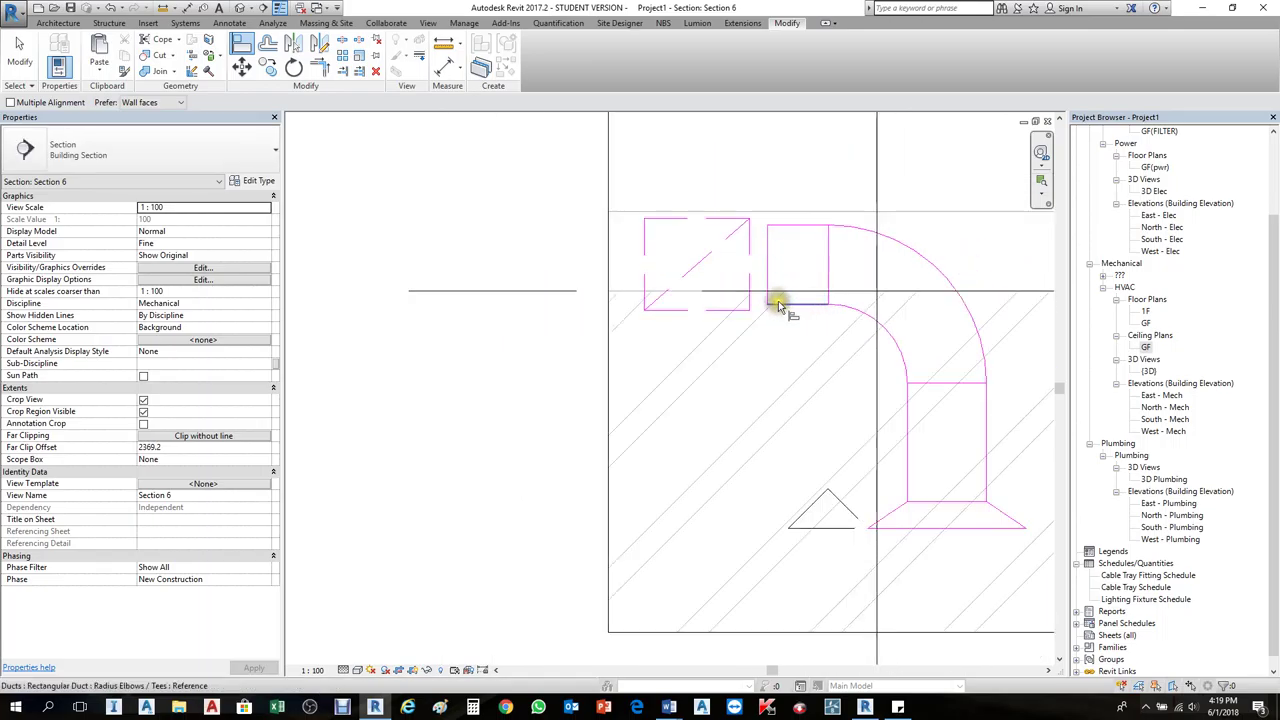
{"action": "scroll", "coordinate": [778, 301], "scroll_direction": "up", "scroll_amount": 2}
{"action": "key", "text": "Escape"}
{"action": "key", "text": "Escape"}
{"action": "left_click", "coordinate": [739, 229]}
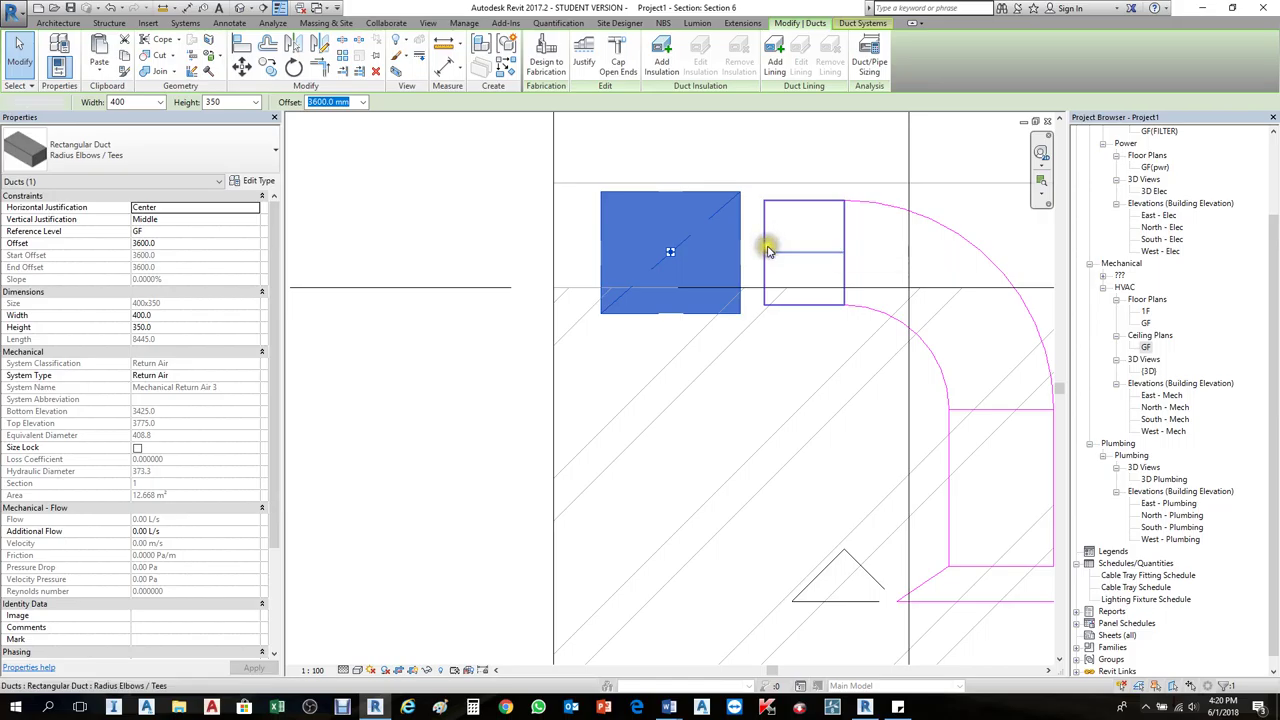
Step: Select the 400x350 main return duct and shorten it to 5945 mm in the GF plan
{"action": "key", "text": "Escape"}
{"action": "left_click", "coordinate": [767, 250]}
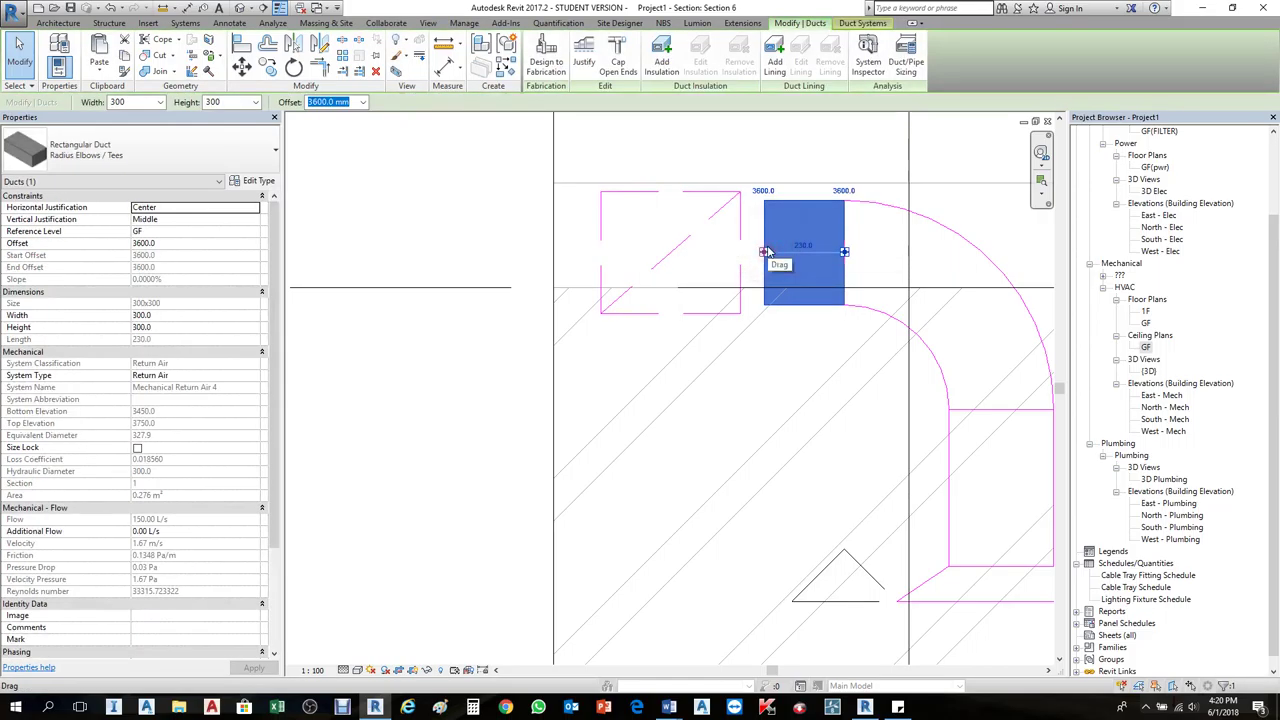
{"action": "key", "text": "Escape"}
{"action": "left_click", "coordinate": [678, 250]}
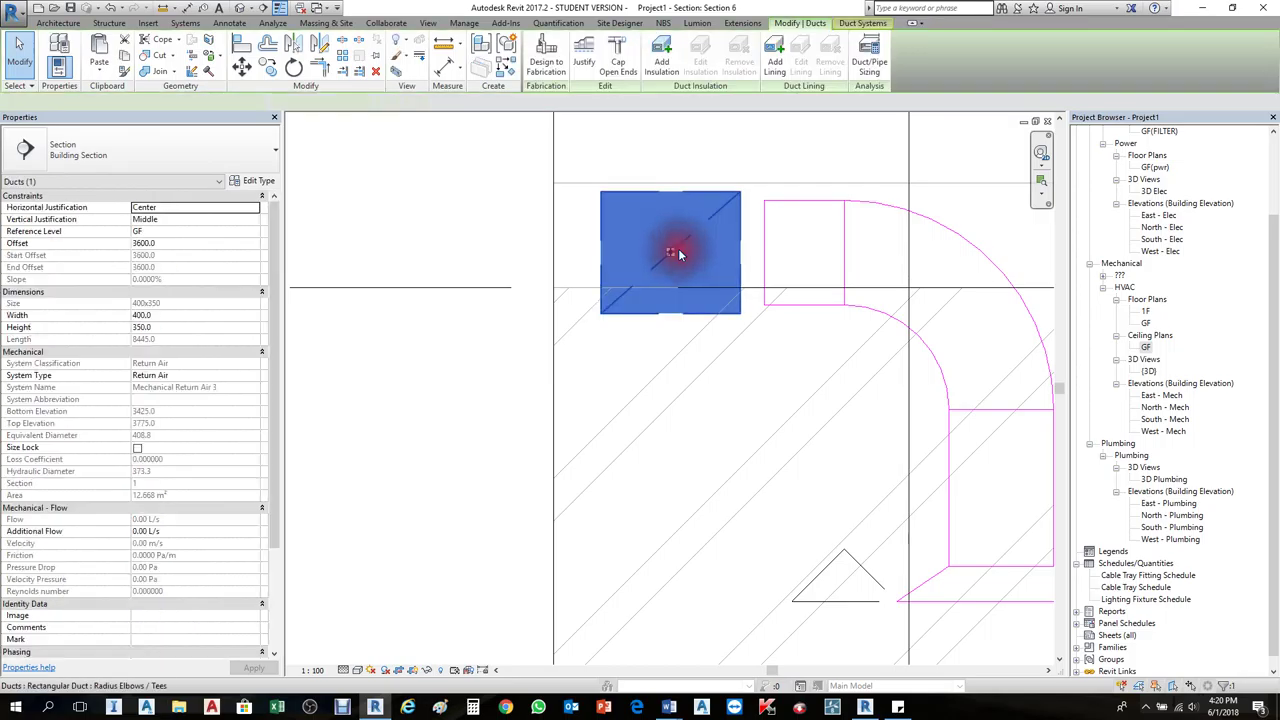
{"action": "key", "text": "ctrl+Tab"}
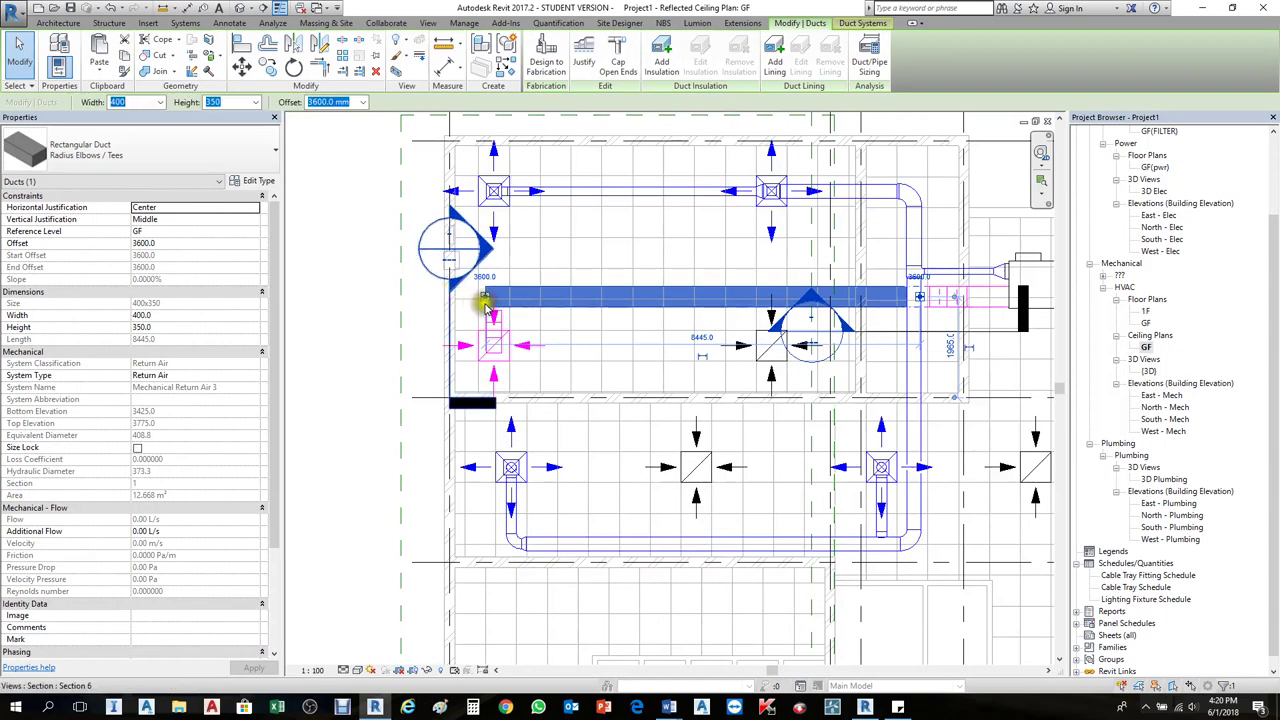
{"action": "scroll", "coordinate": [483, 300], "scroll_direction": "up", "scroll_amount": 2}
{"action": "left_click_drag", "start_coordinate": [480, 288], "coordinate": [680, 291]}
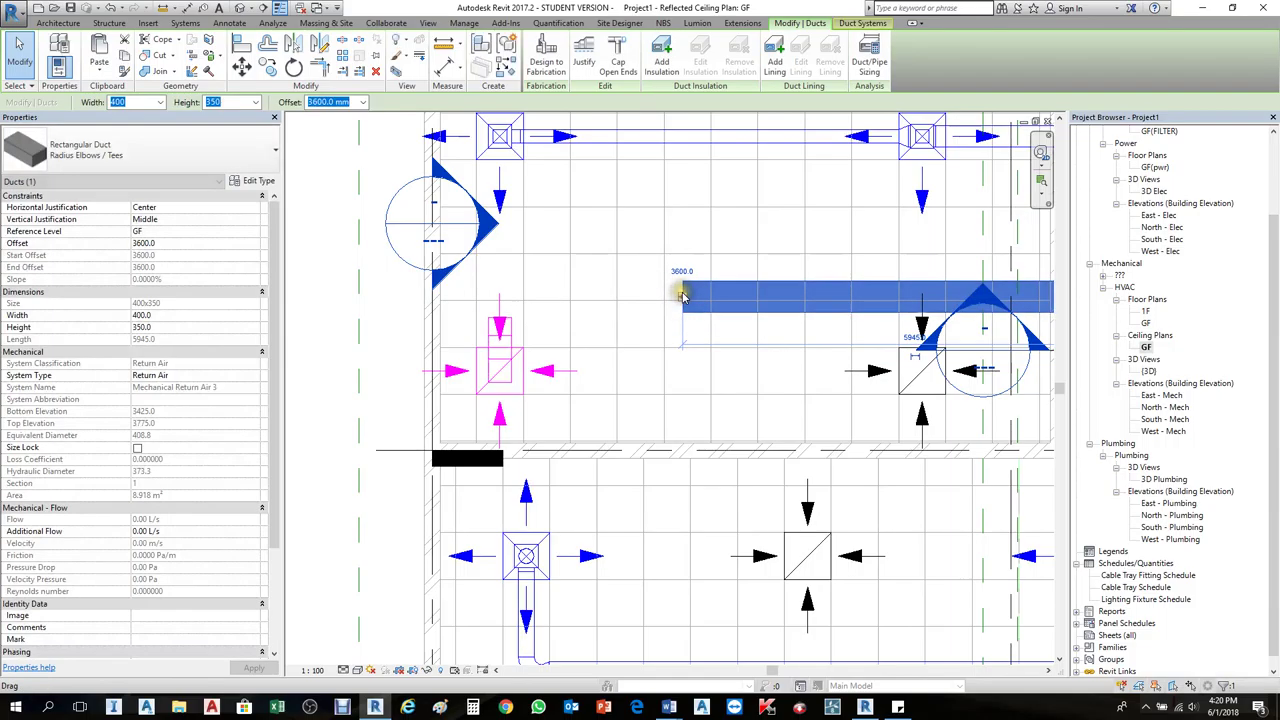
Step: Start a new 300-wide duct from the main duct's end
{"action": "right_click", "coordinate": [683, 297]}
{"action": "left_click", "coordinate": [718, 349]}
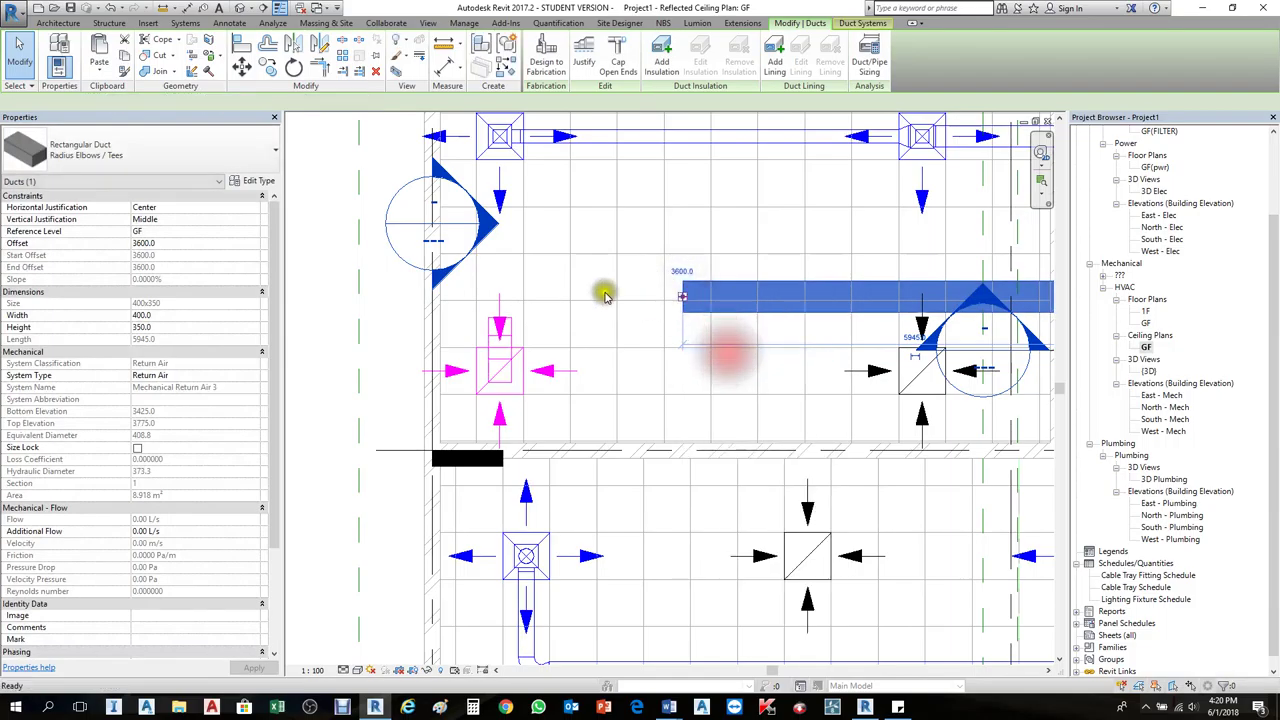
{"action": "left_click", "coordinate": [150, 103]}
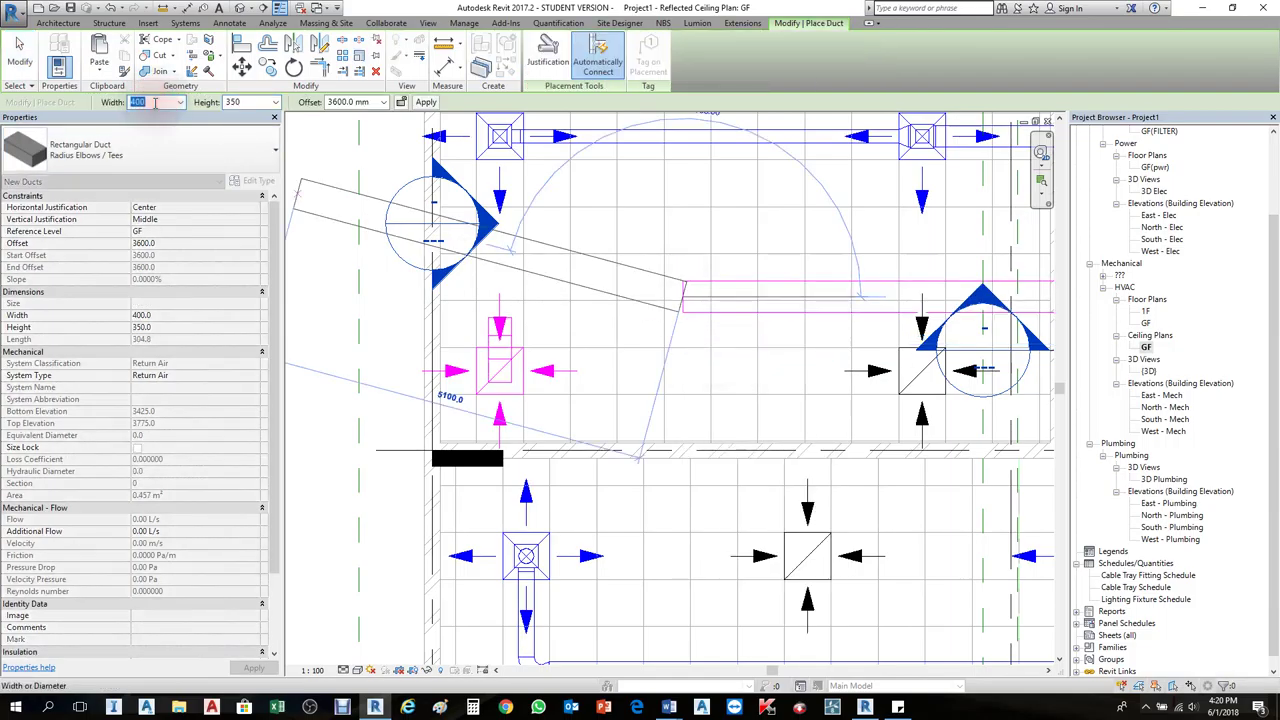
Step: Draw the 300 mm high duct to the return diffuser and dismiss the auto-route error
{"action": "left_click", "coordinate": [240, 102]}
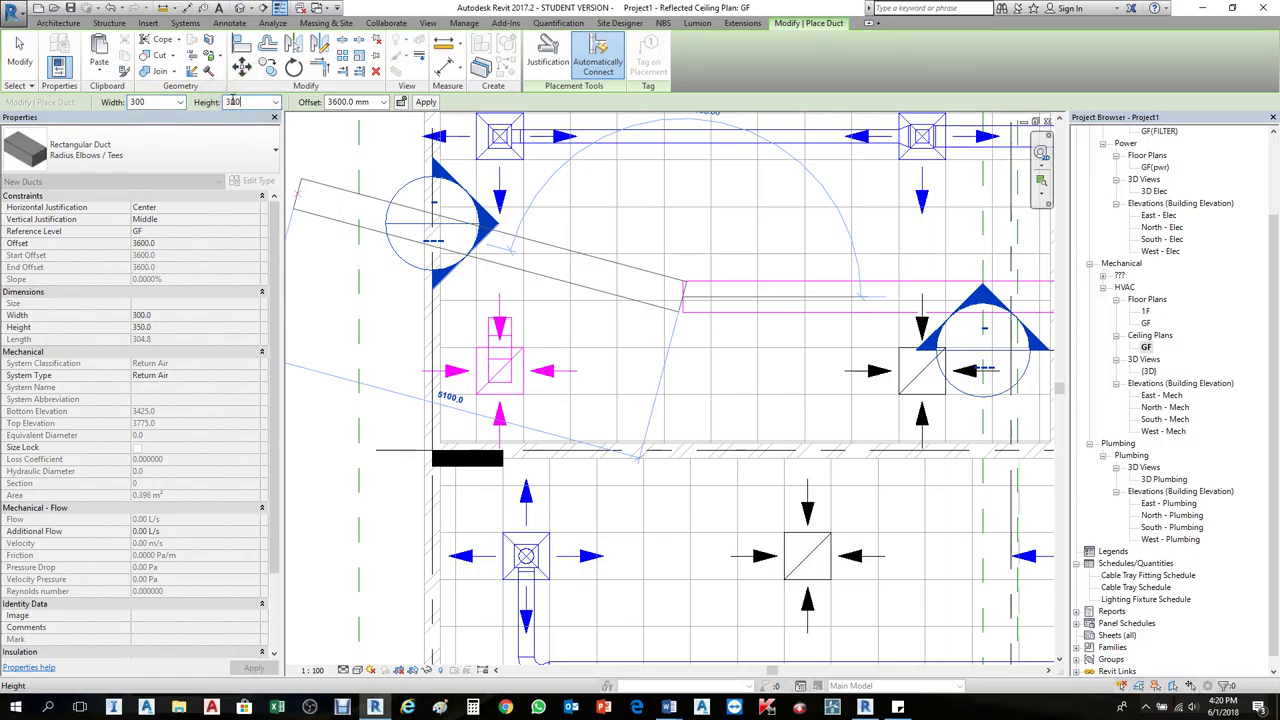
{"action": "key", "text": "Return"}
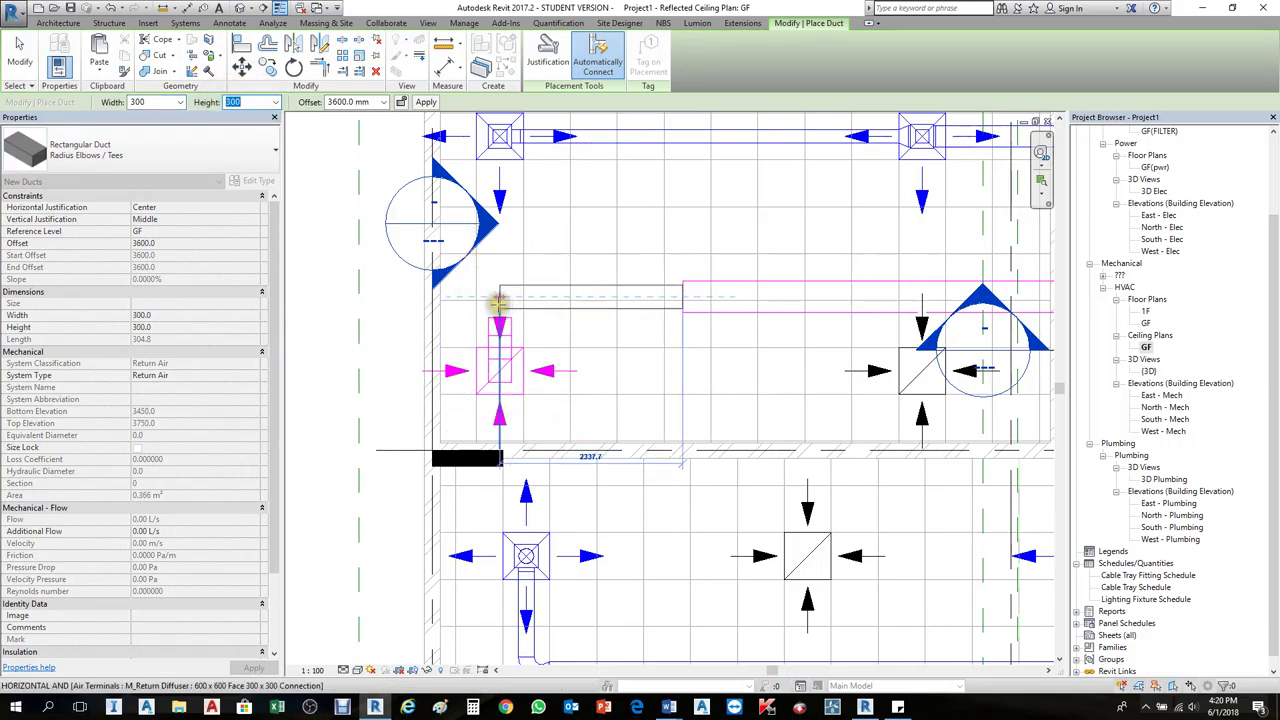
{"action": "left_click", "coordinate": [498, 296]}
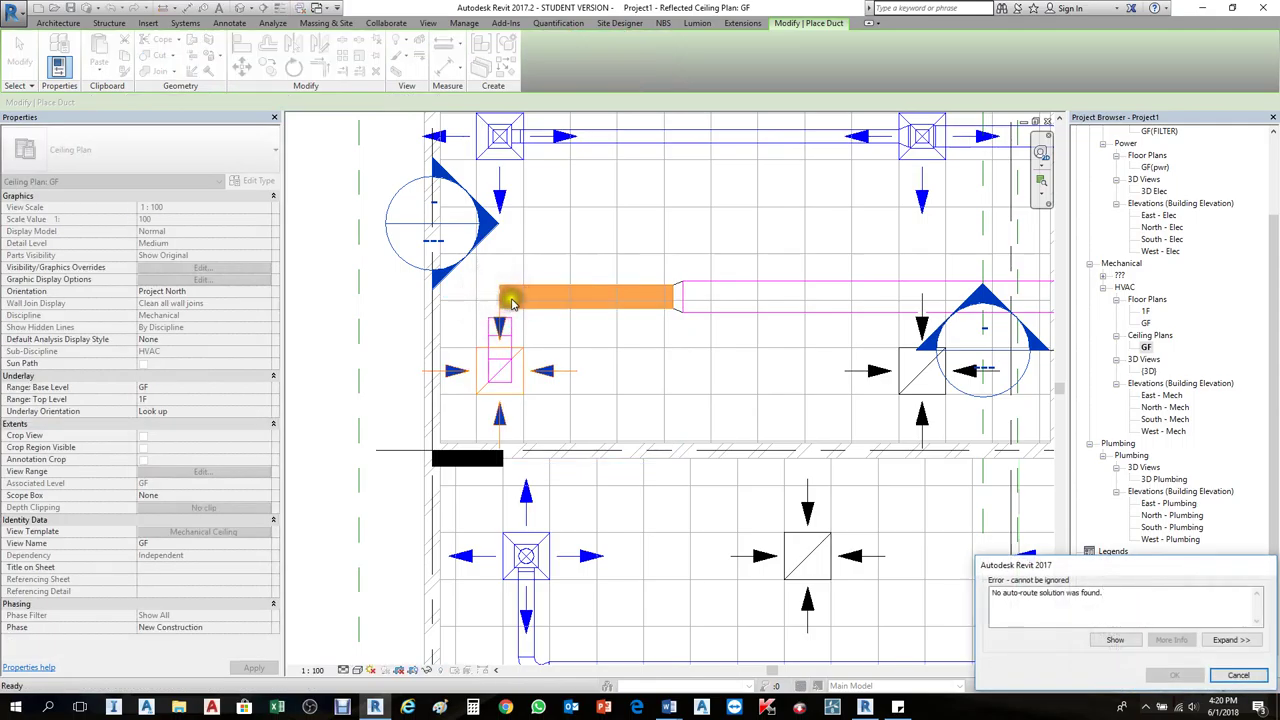
{"action": "key", "text": "Escape"}
Step: Start a new duct from the end of the main return duct
{"action": "key", "text": "d"}
{"action": "key", "text": "t"}
{"action": "left_click", "coordinate": [676, 296]}
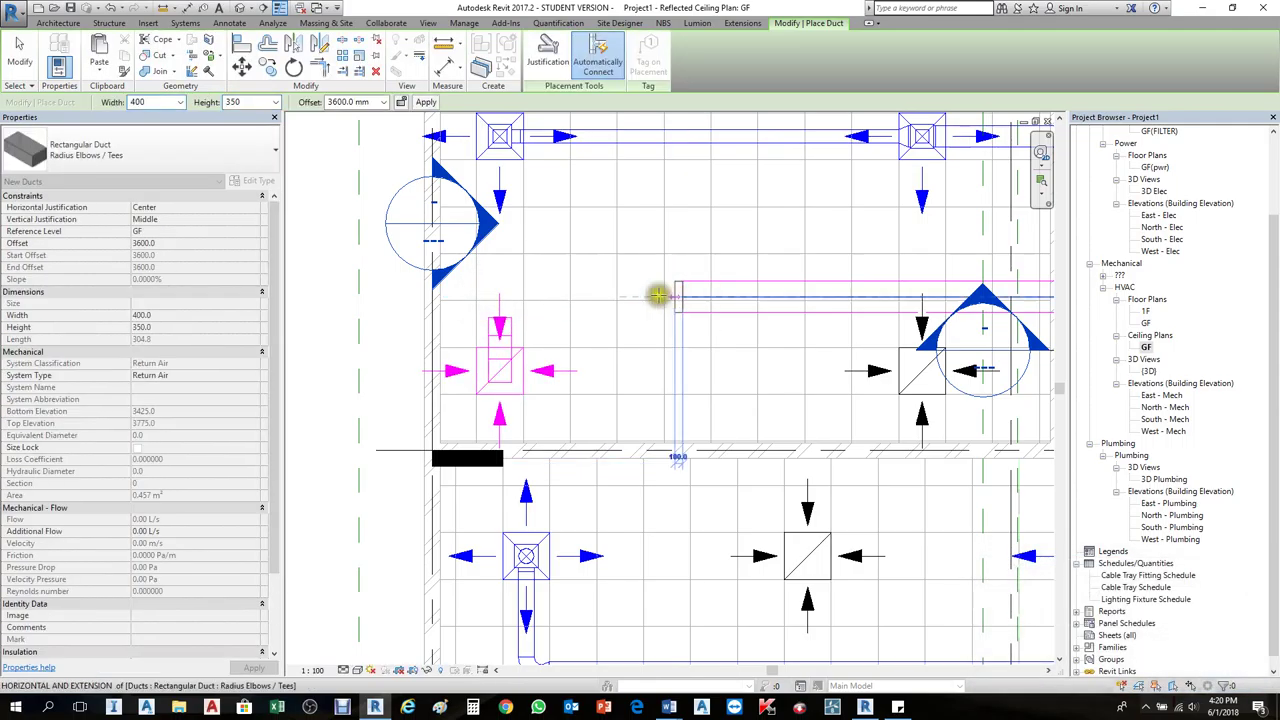
{"action": "key", "text": "Escape"}
{"action": "key", "text": "Escape"}
{"action": "left_click", "coordinate": [684, 297]}
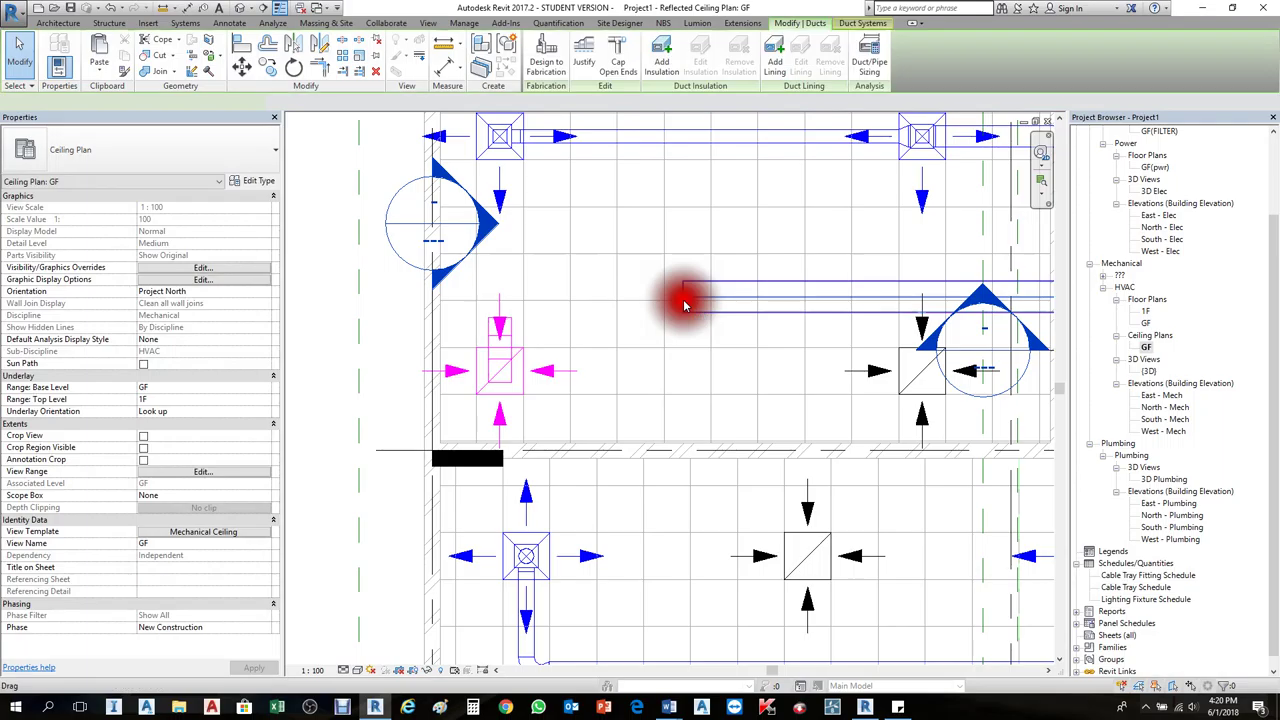
{"action": "right_click", "coordinate": [684, 297]}
{"action": "left_click", "coordinate": [728, 363]}
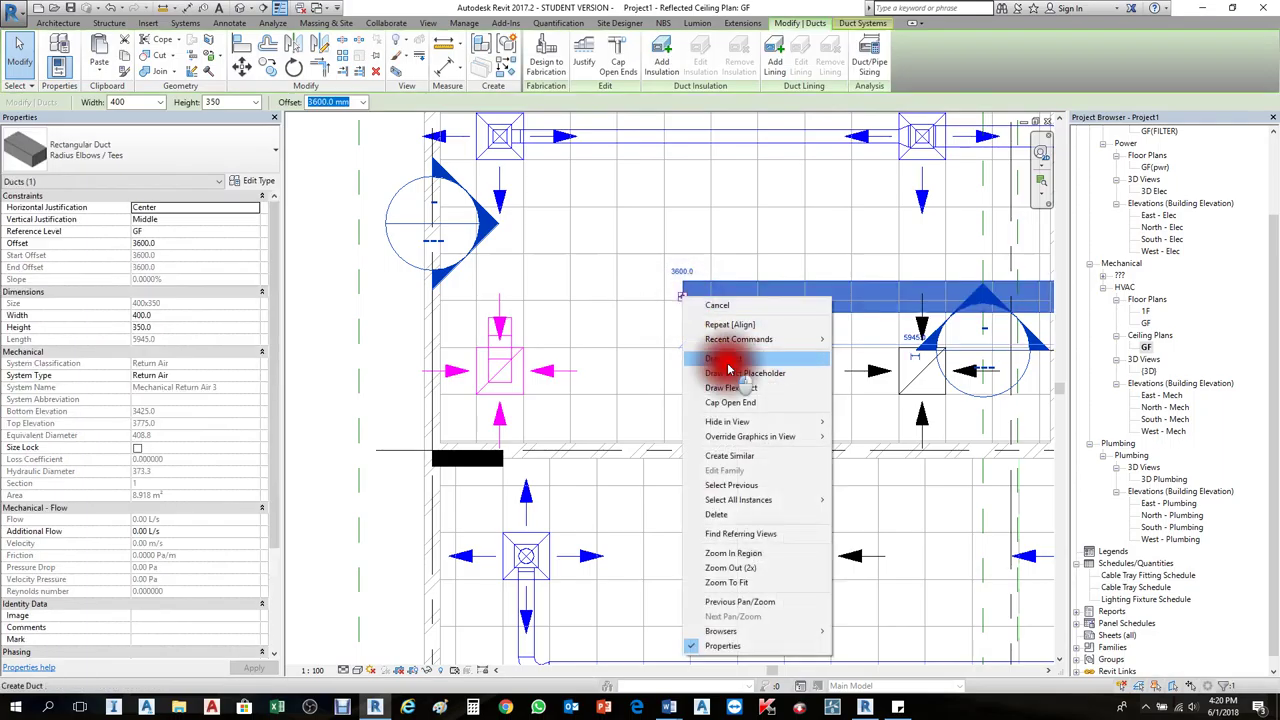
Step: Draw a 300 mm high riser duct ending just below the main duct
{"action": "left_click", "coordinate": [172, 103]}
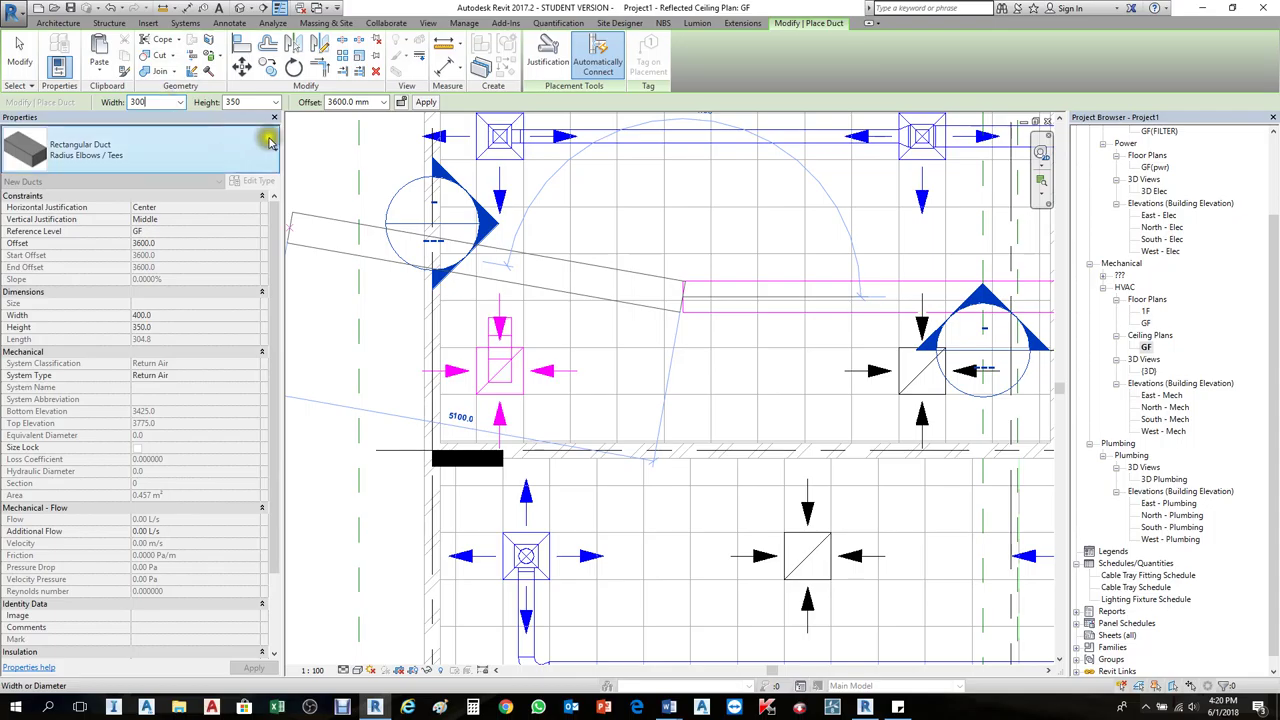
{"action": "left_click", "coordinate": [256, 102]}
{"action": "double_click", "coordinate": [240, 101]}
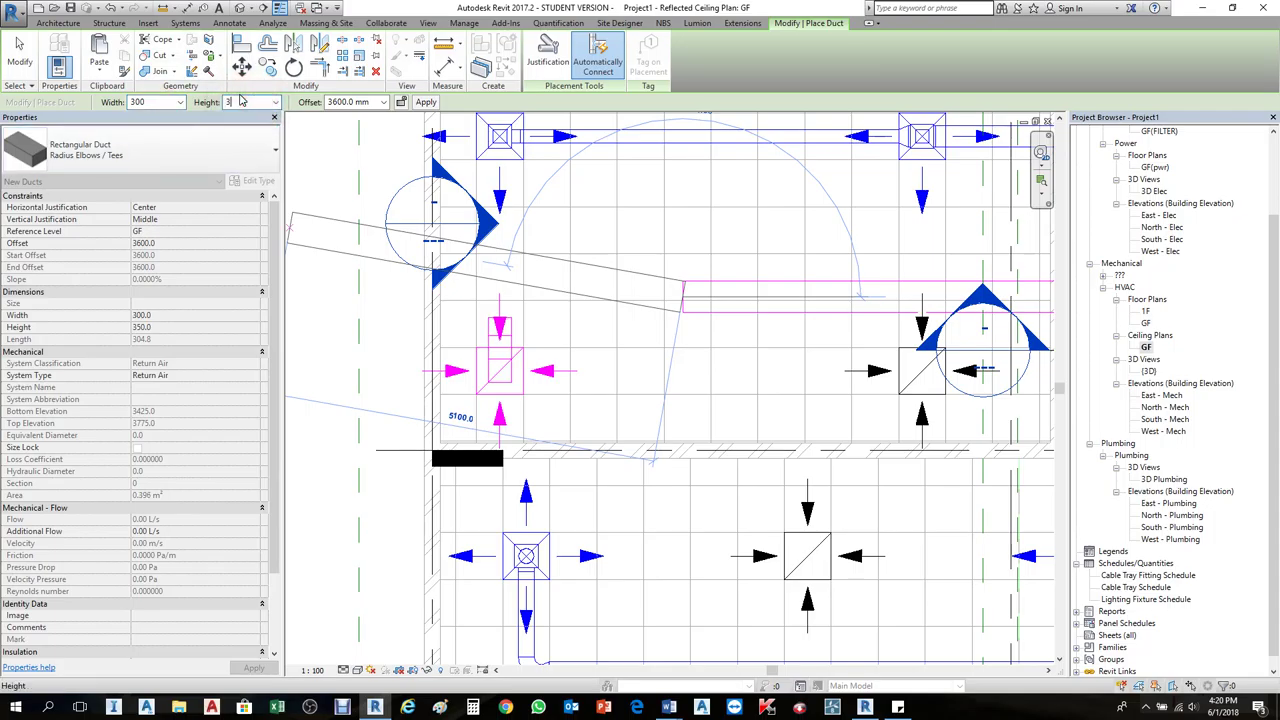
{"action": "type", "text": "300"}
{"action": "key", "text": "Return"}
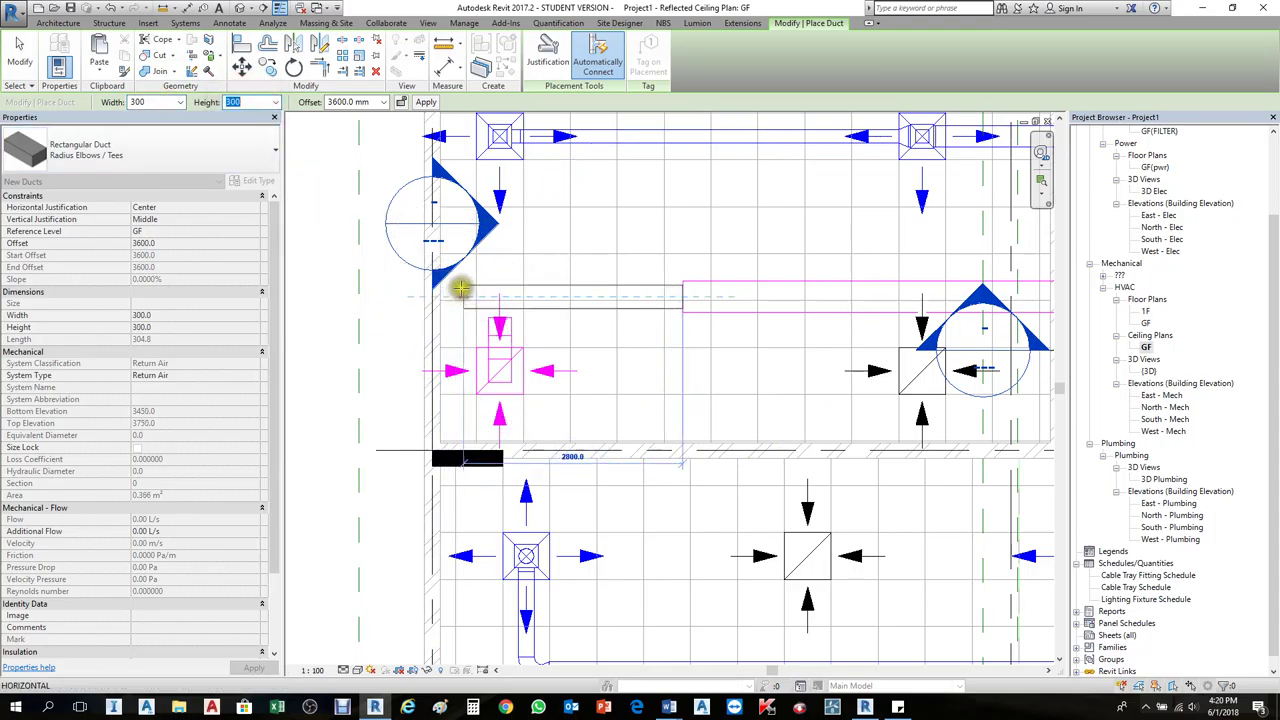
{"action": "left_click", "coordinate": [459, 288]}
{"action": "key", "text": "Escape"}
{"action": "key", "text": "Escape"}
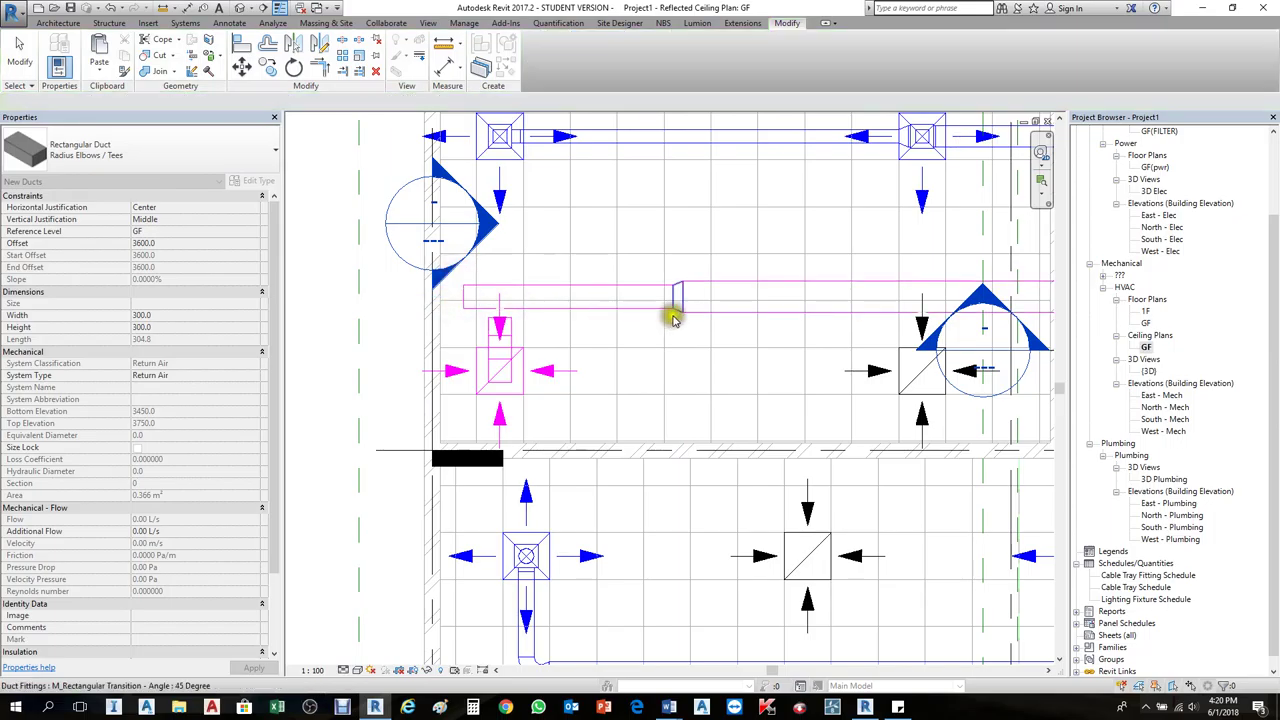
{"action": "scroll", "coordinate": [674, 314], "scroll_direction": "up", "scroll_amount": 1}
{"action": "scroll", "coordinate": [500, 368], "scroll_direction": "up", "scroll_amount": 2}
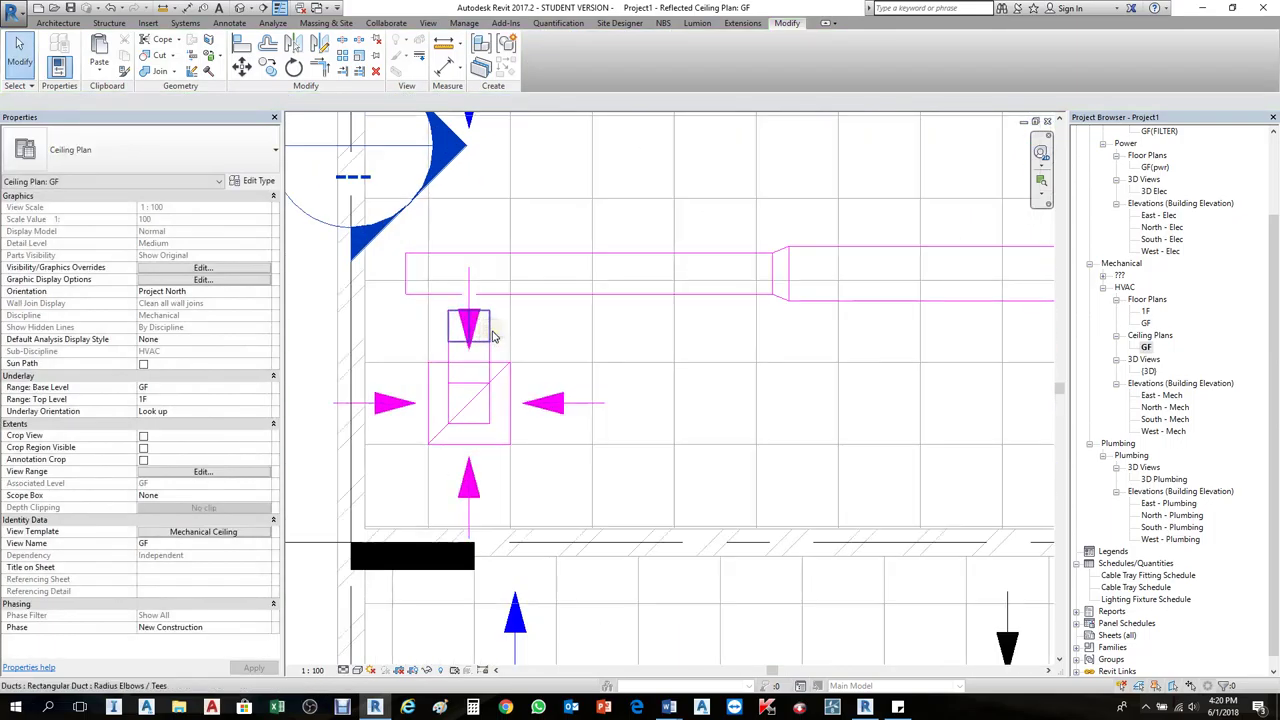
Step: Join the vertical duct and main return duct into an elbow with Trim/Extend to Corner (TR)
{"action": "key", "text": "t"}
{"action": "key", "text": "r"}
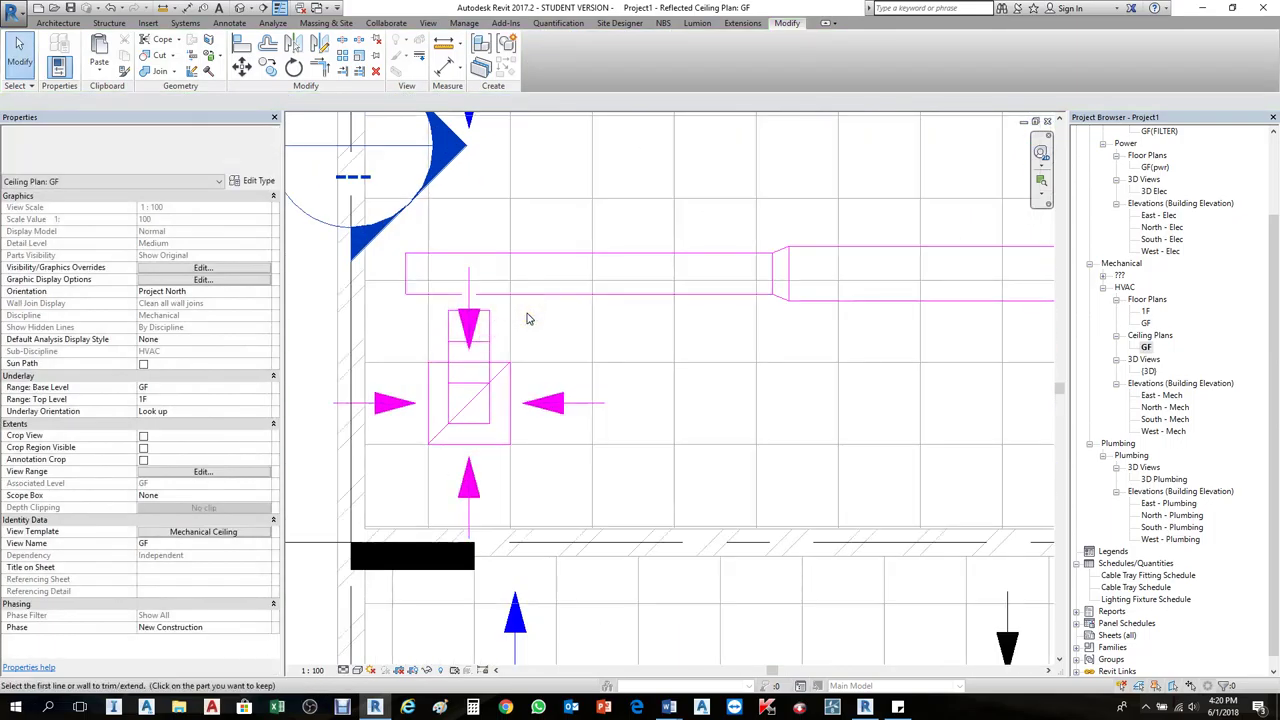
{"action": "left_click", "coordinate": [486, 316]}
{"action": "left_click", "coordinate": [550, 293]}
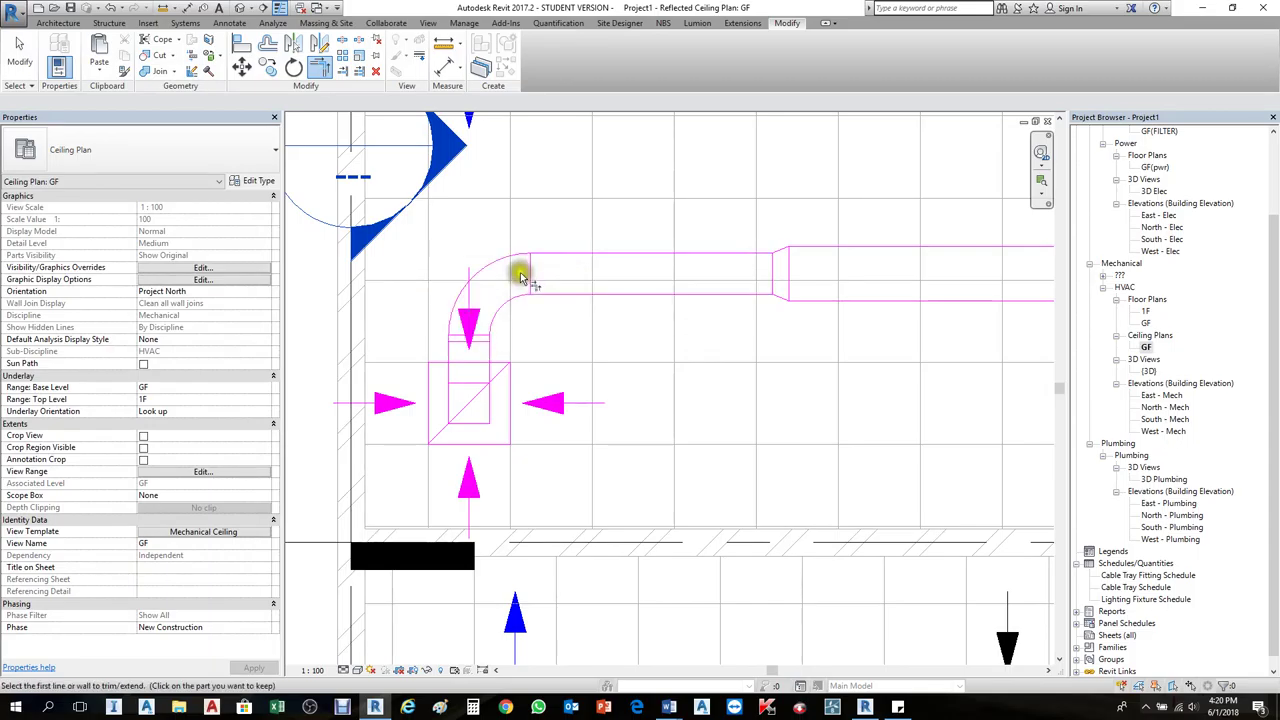
{"action": "scroll", "coordinate": [480, 270], "scroll_direction": "down", "scroll_amount": 3}
{"action": "key", "text": "Escape"}
Step: Inspect the new elbow in 3D, Section 5 and Section 6, then return to the GF ceiling plan
{"action": "key", "text": "ctrl+Tab"}
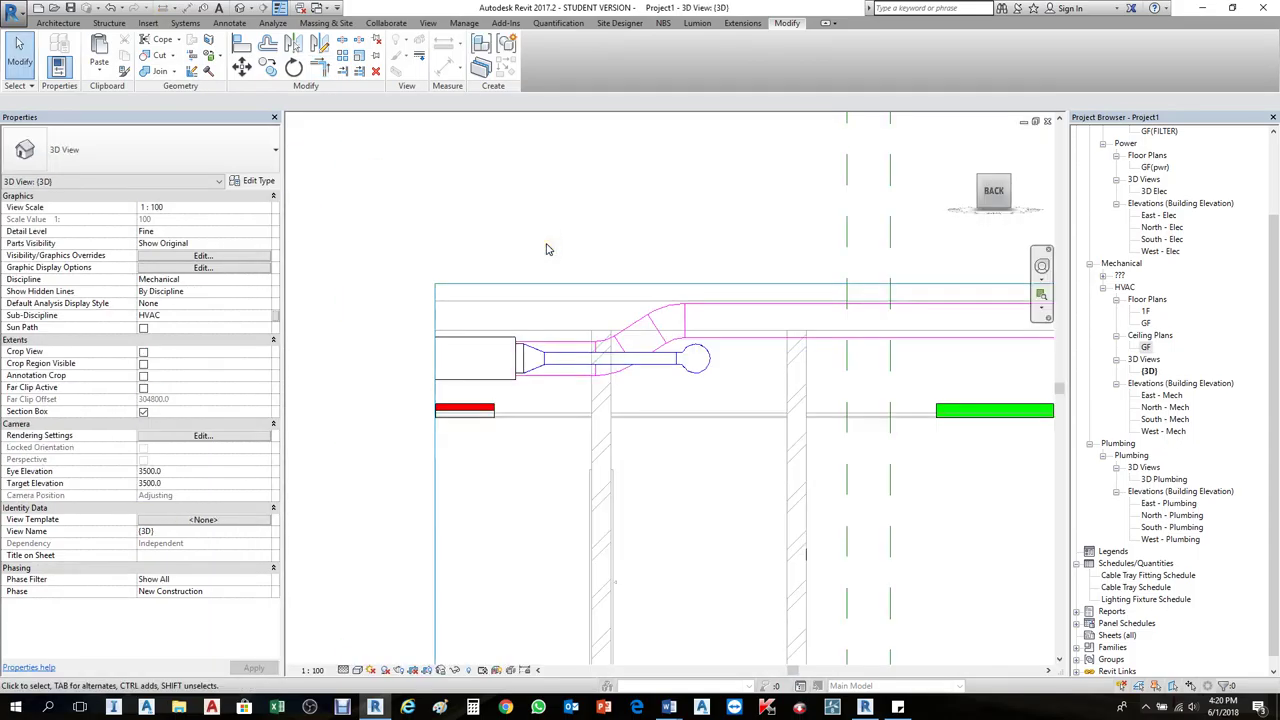
{"action": "scroll", "coordinate": [414, 297], "scroll_direction": "down", "scroll_amount": 2}
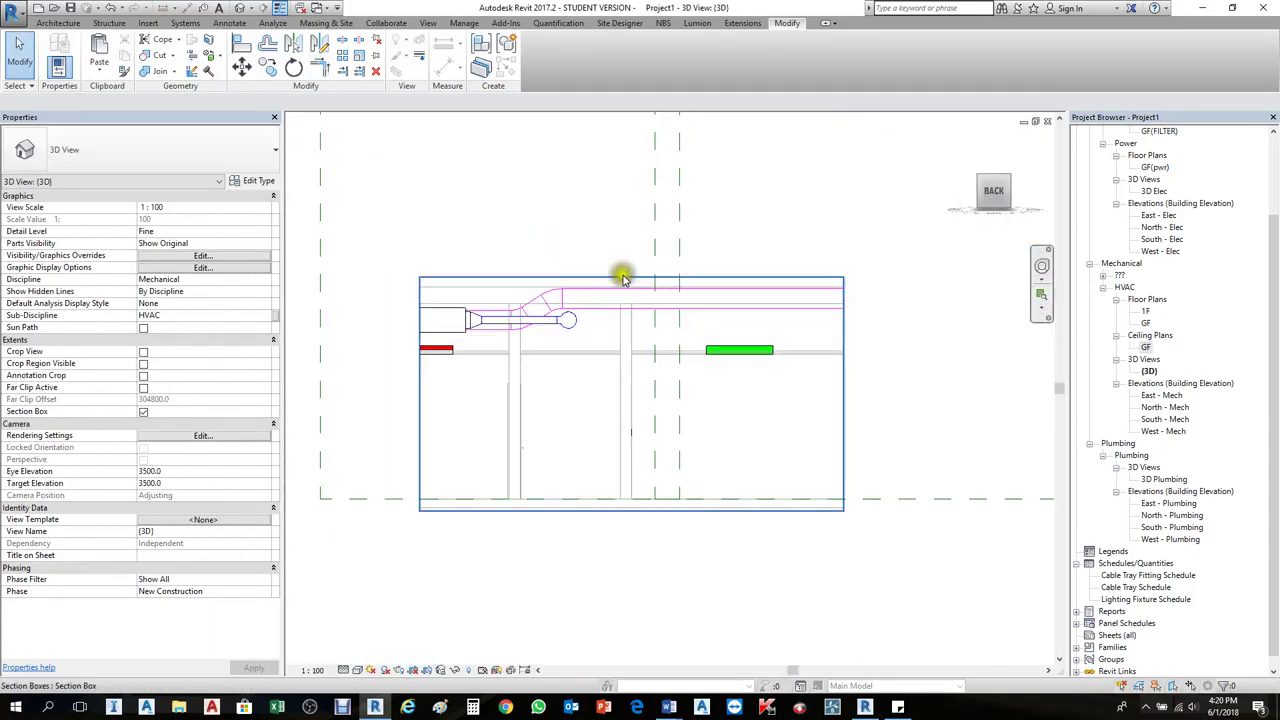
{"action": "key", "text": "ctrl+Tab"}
{"action": "scroll", "coordinate": [850, 435], "scroll_direction": "up", "scroll_amount": 3}
{"action": "scroll", "coordinate": [849, 400], "scroll_direction": "down", "scroll_amount": 3}
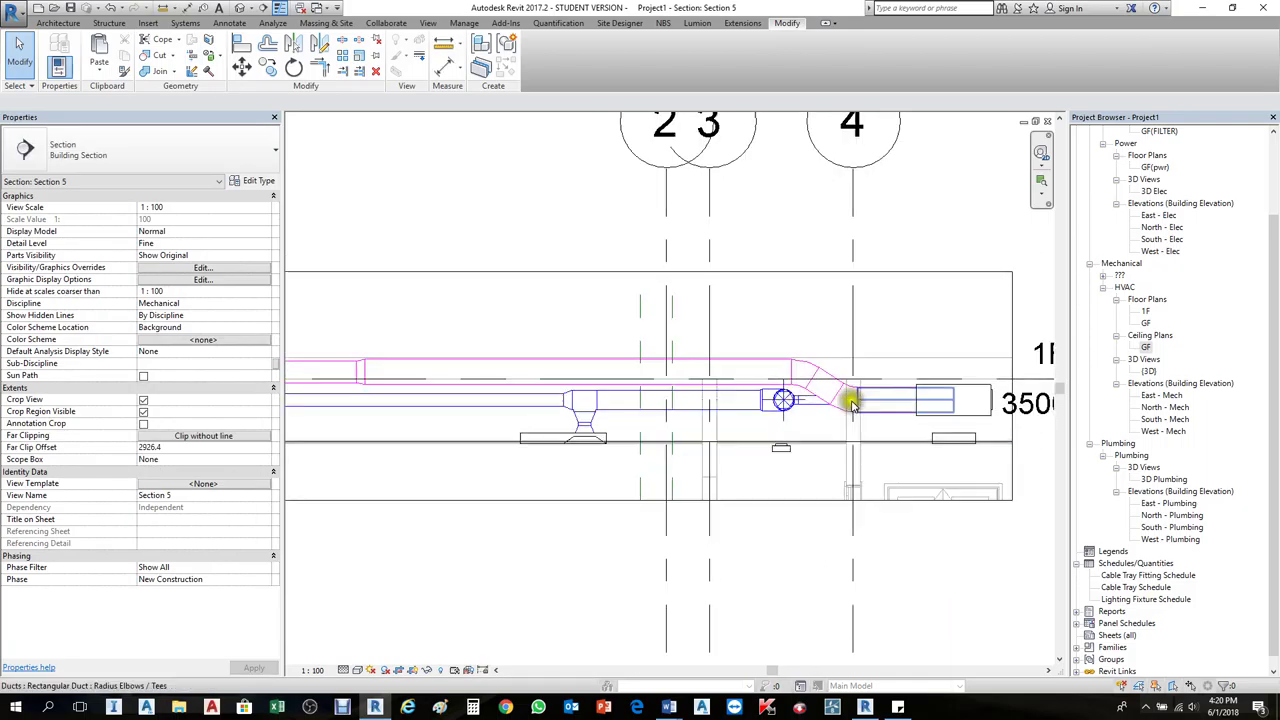
{"action": "key", "text": "ctrl+Tab"}
{"action": "scroll", "coordinate": [500, 286], "scroll_direction": "down", "scroll_amount": 3}
{"action": "scroll", "coordinate": [805, 465], "scroll_direction": "up", "scroll_amount": 2}
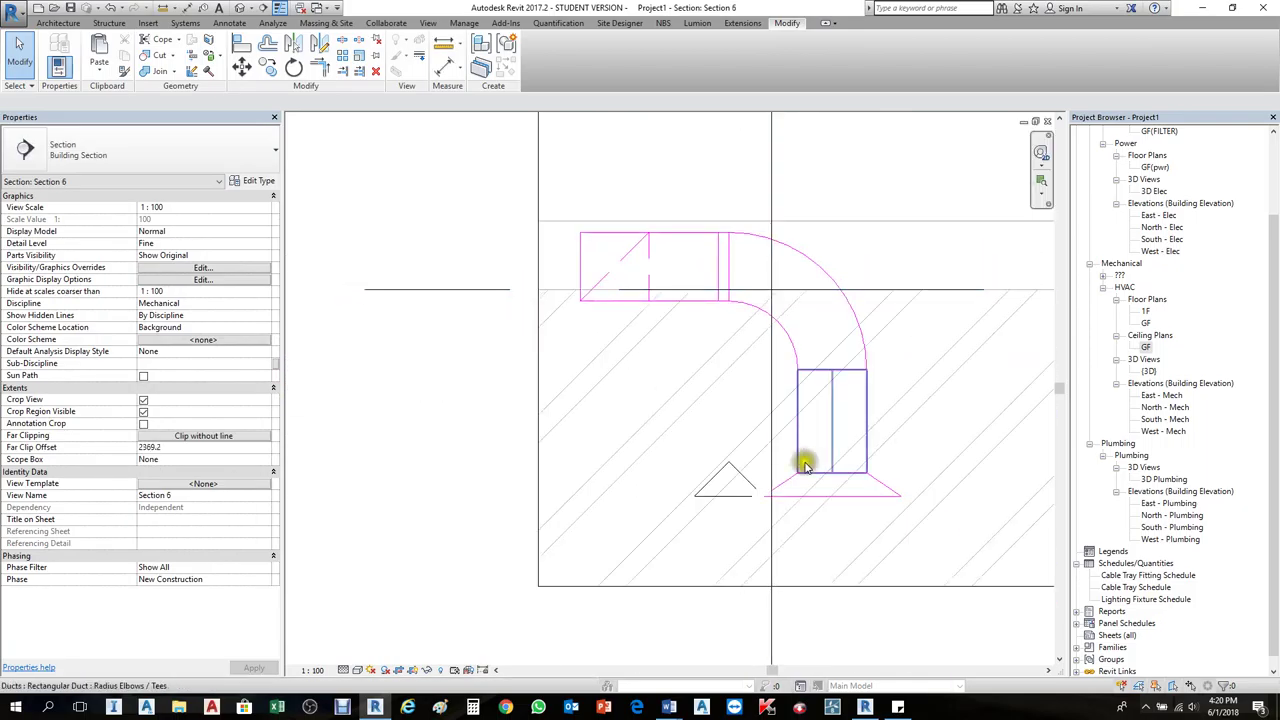
{"action": "key", "text": "ctrl+Tab"}
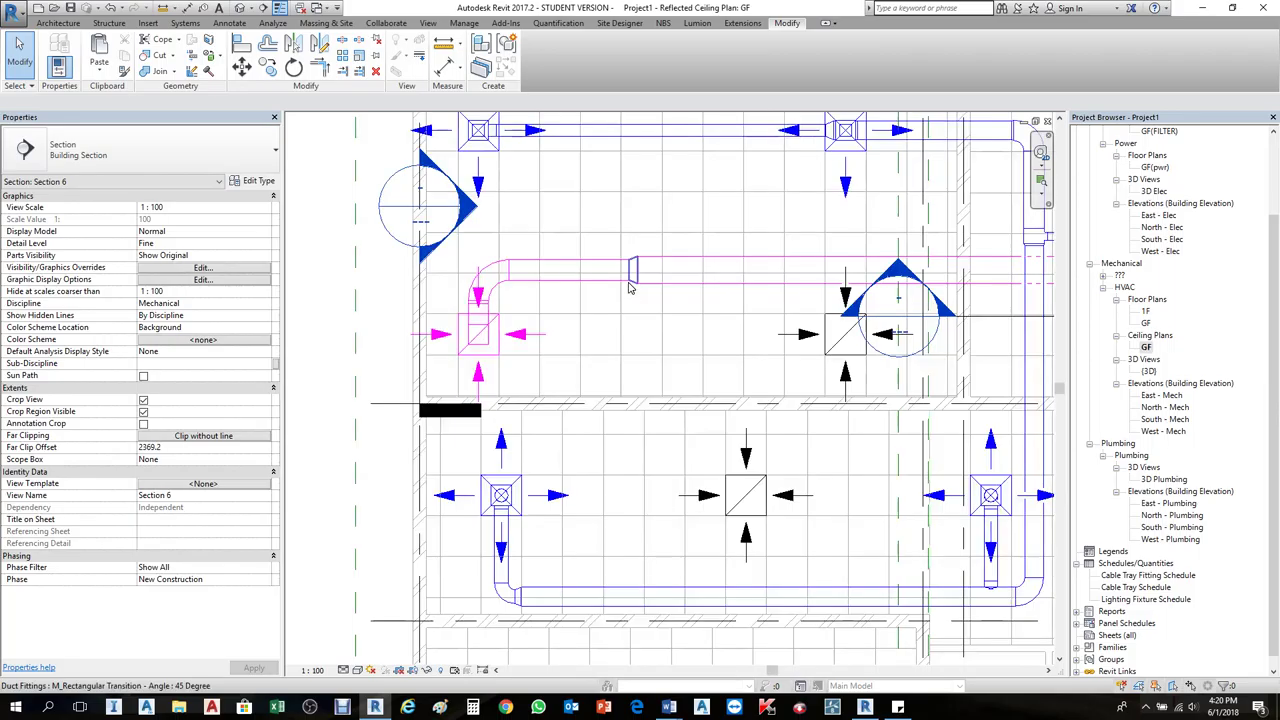
{"action": "scroll", "coordinate": [758, 290], "scroll_direction": "up", "scroll_amount": 3}
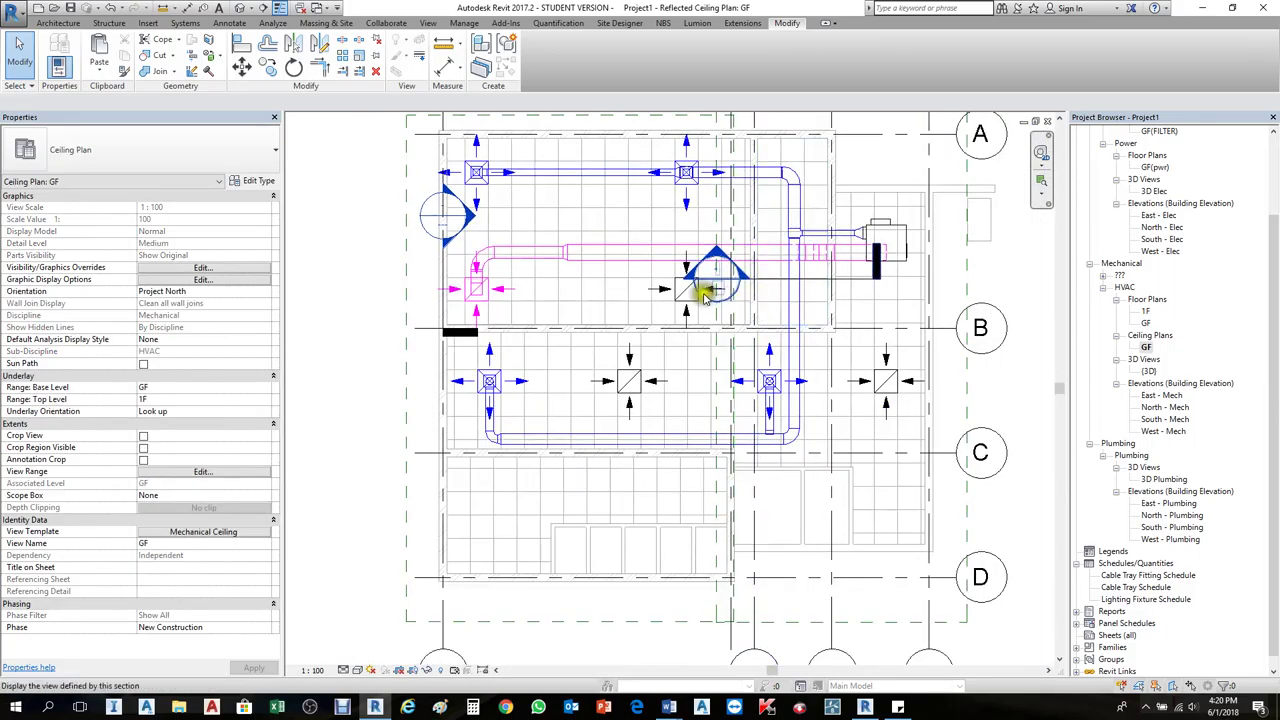
Step: Try drawing a duct from the second return diffuser into the main duct, abandoning it after the auto-route error
{"action": "scroll", "coordinate": [680, 290], "scroll_direction": "up", "scroll_amount": 2}
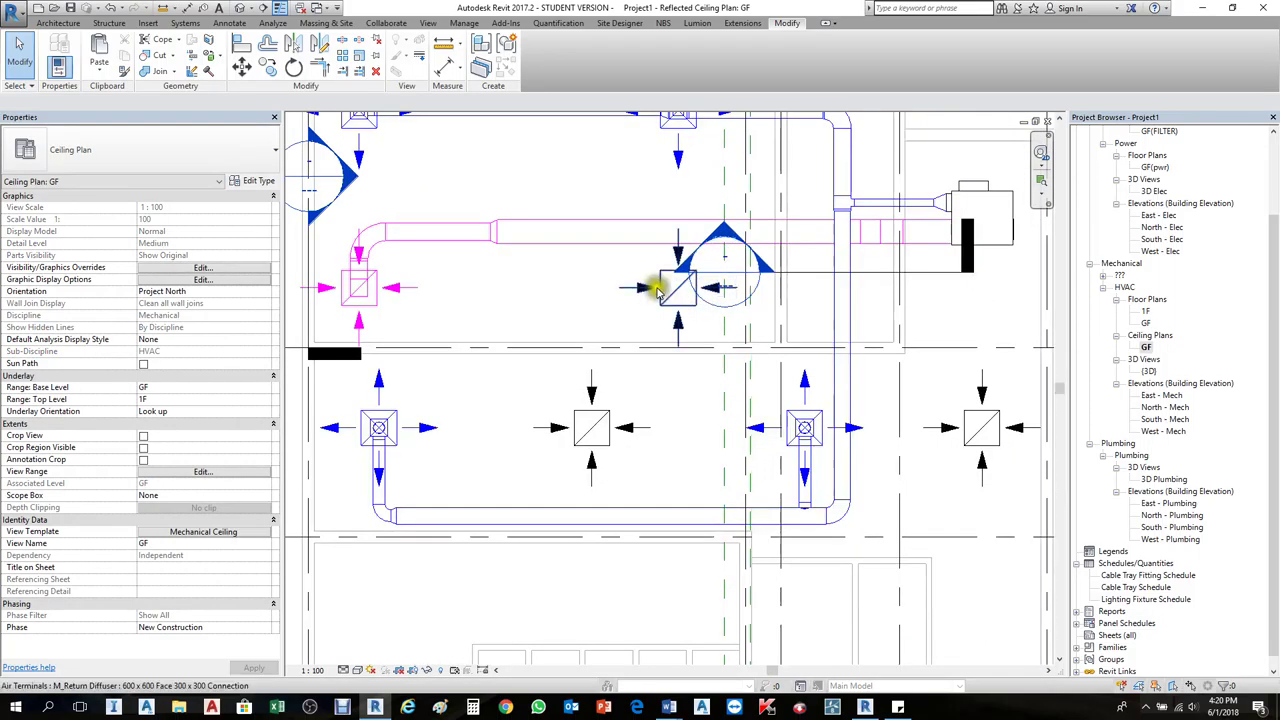
{"action": "left_click", "coordinate": [573, 246]}
{"action": "scroll", "coordinate": [674, 260], "scroll_direction": "up", "scroll_amount": 1}
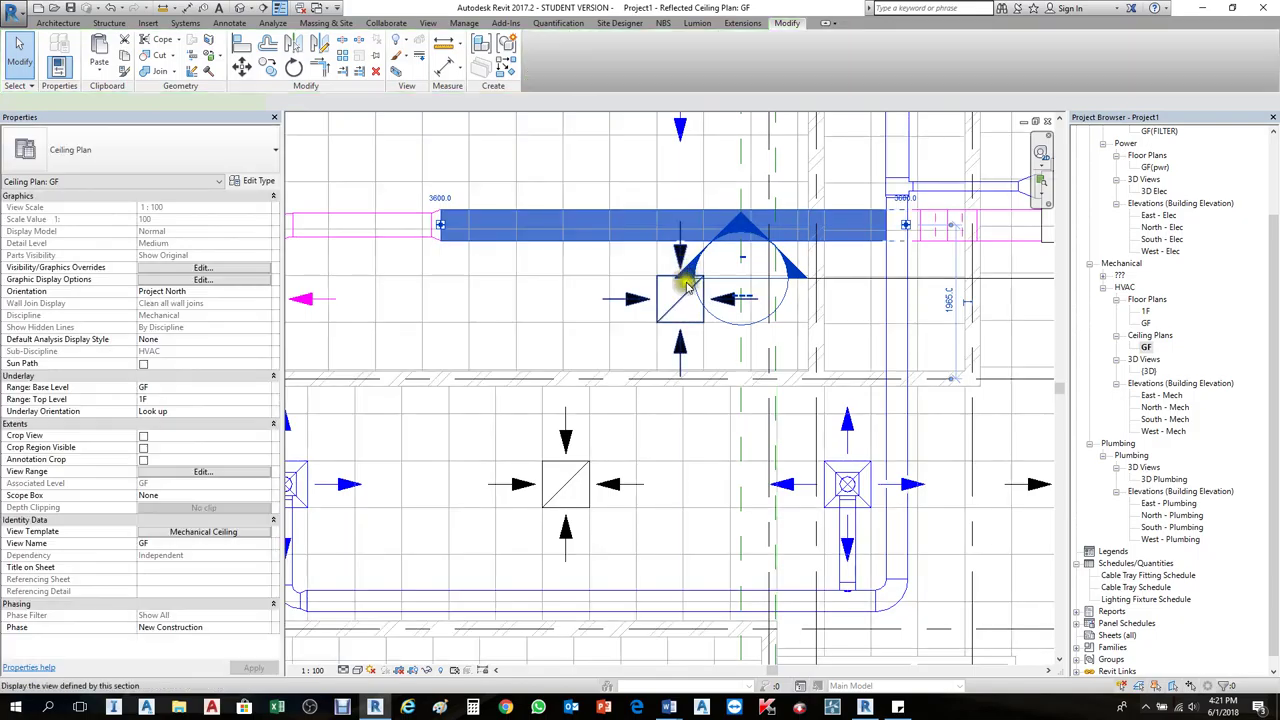
{"action": "key", "text": "Escape"}
{"action": "left_click", "coordinate": [683, 300]}
{"action": "right_click", "coordinate": [683, 302]}
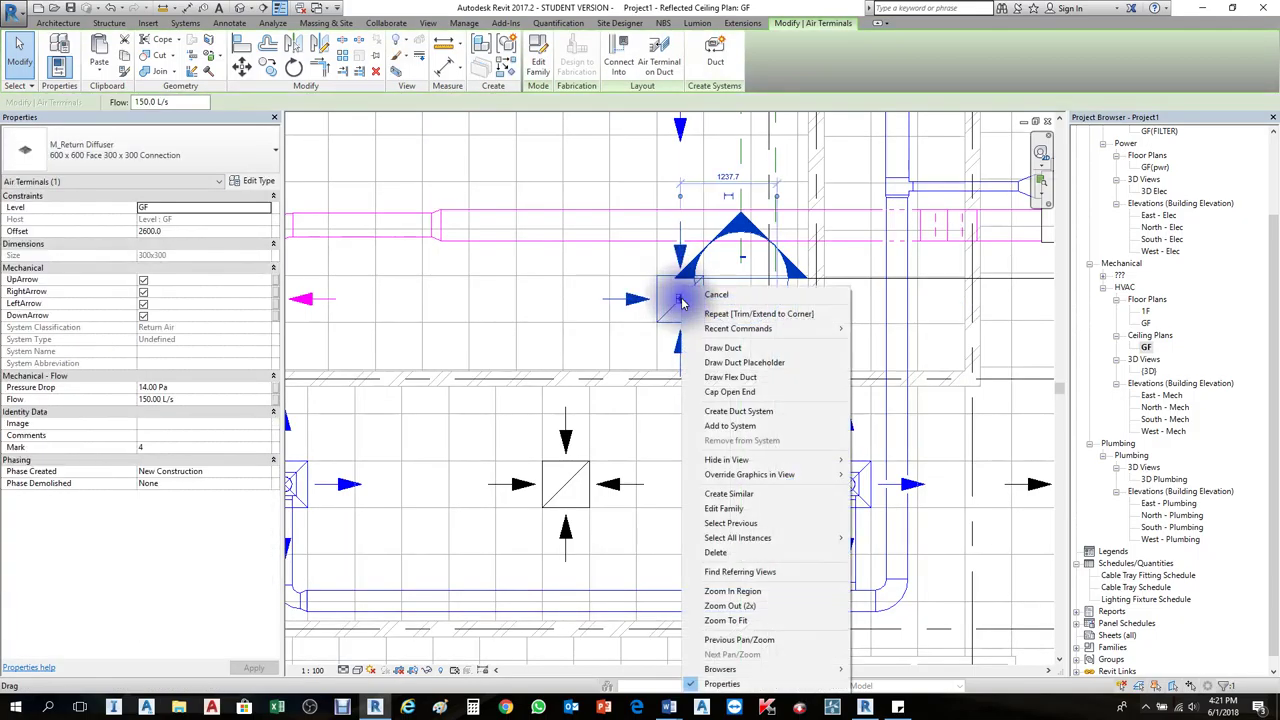
{"action": "left_click", "coordinate": [728, 348]}
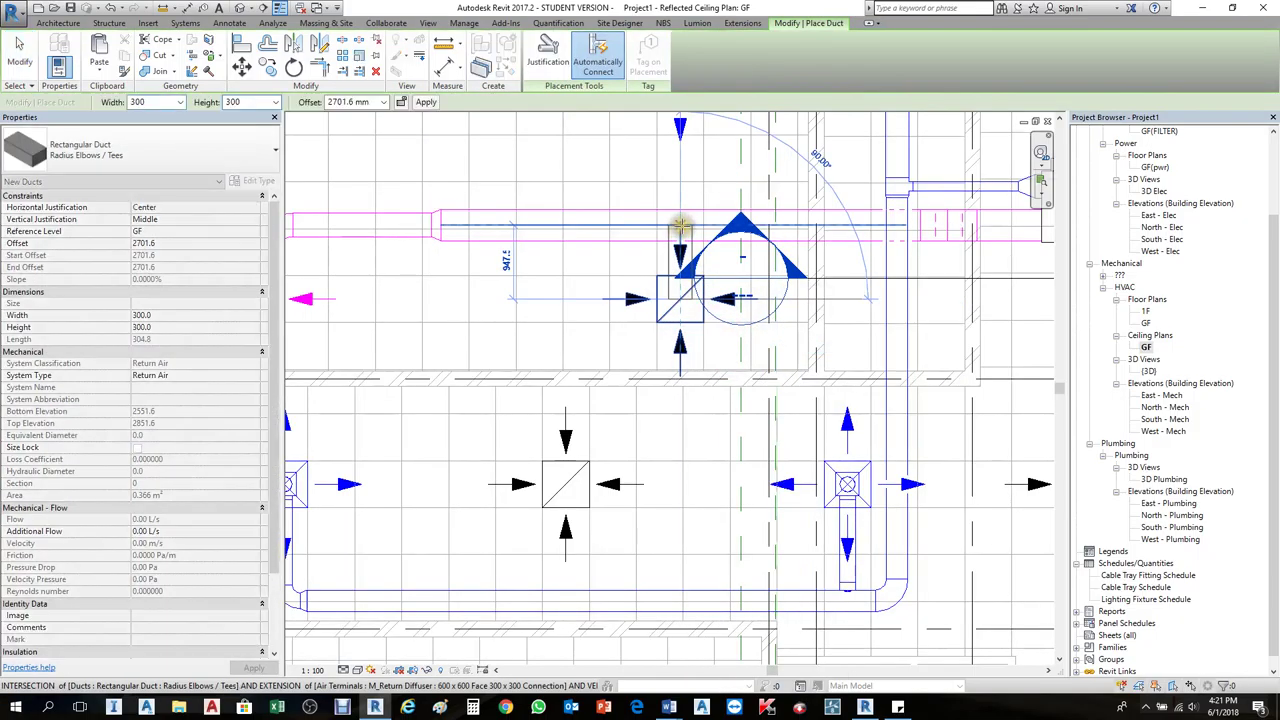
{"action": "scroll", "coordinate": [680, 226], "scroll_direction": "up", "scroll_amount": 1}
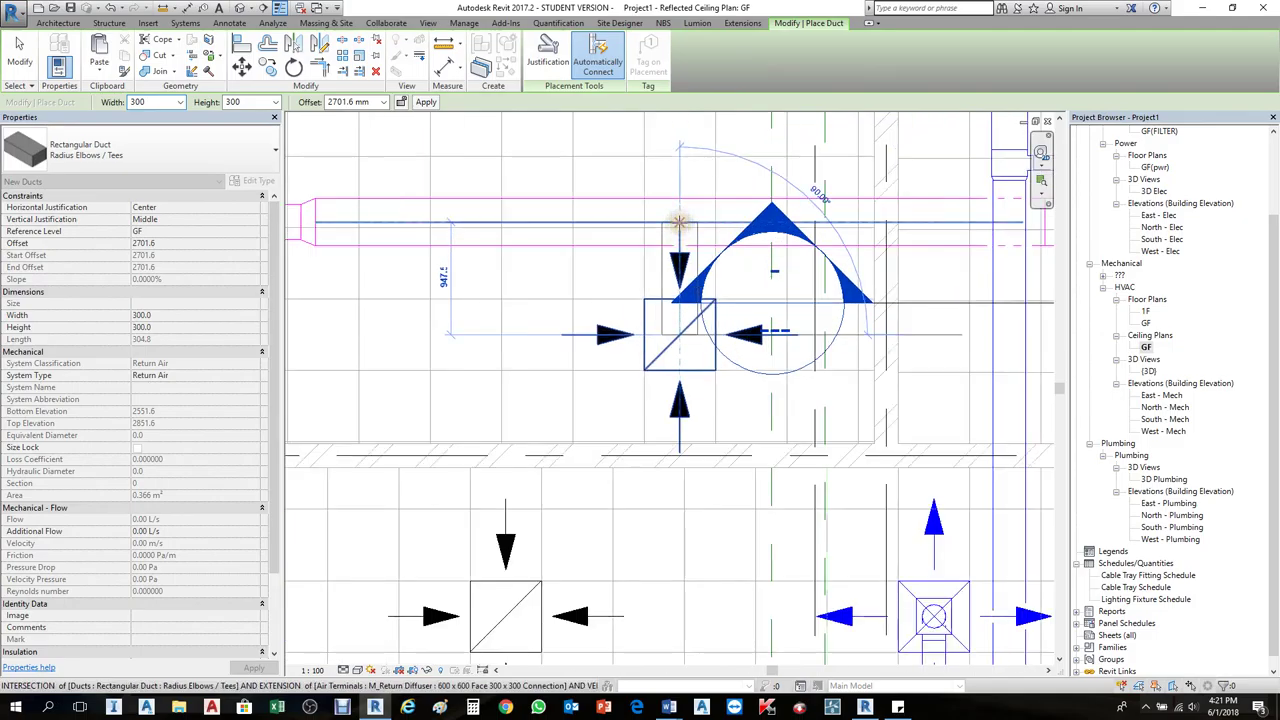
{"action": "left_click", "coordinate": [678, 224]}
{"action": "key", "text": "Escape"}
{"action": "scroll", "coordinate": [700, 236], "scroll_direction": "down", "scroll_amount": 3}
{"action": "key", "text": "Escape"}
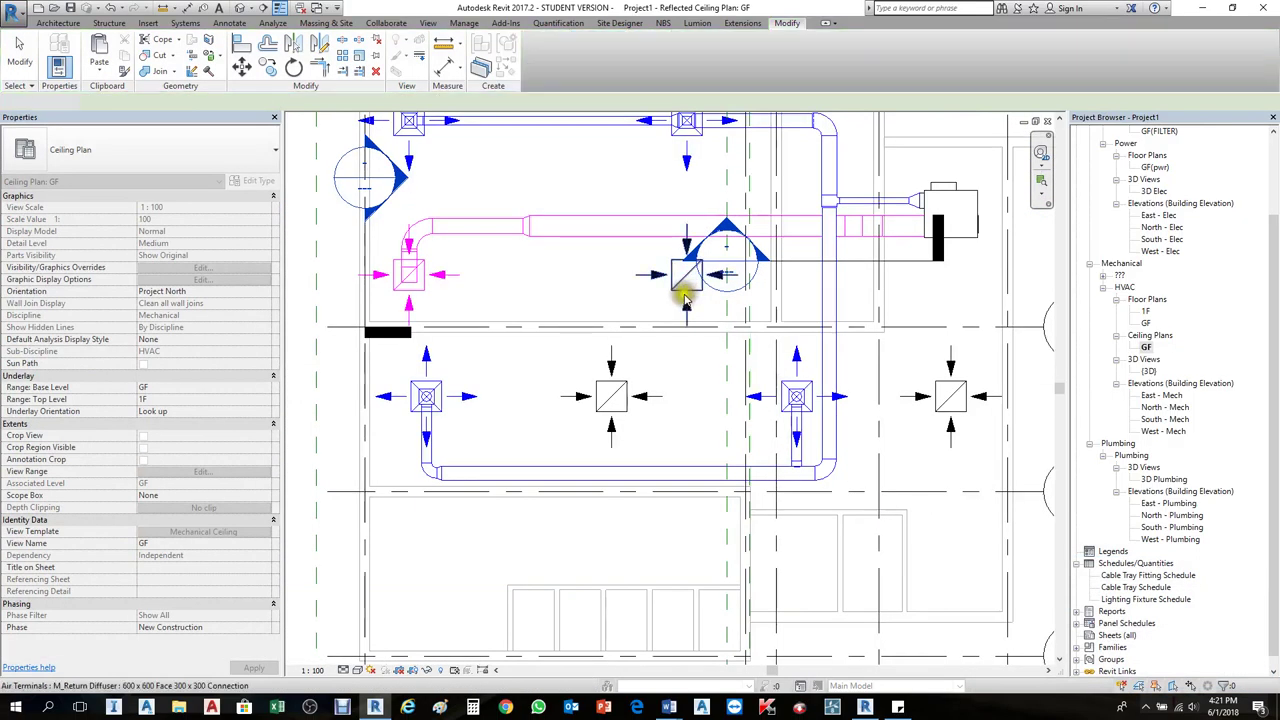
Step: Move the Section 6 cut line across the second return diffuser
{"action": "left_click", "coordinate": [427, 260]}
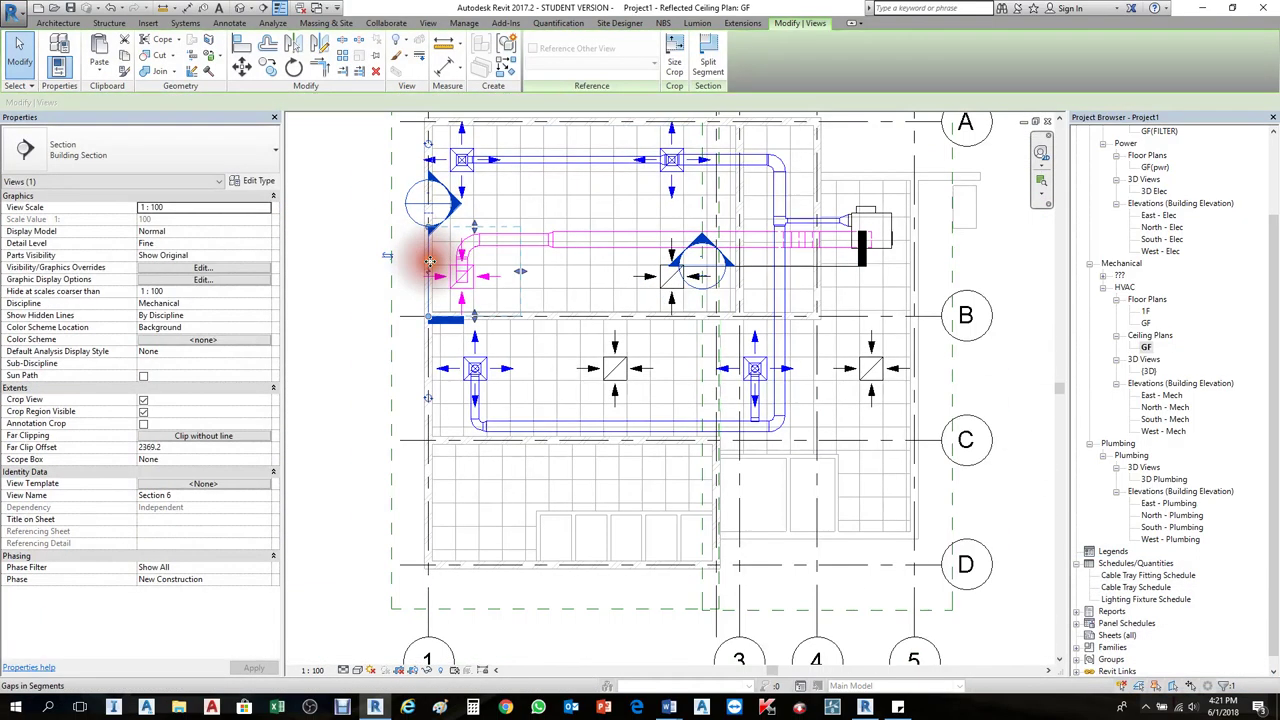
{"action": "left_click_drag", "start_coordinate": [427, 260], "coordinate": [628, 258]}
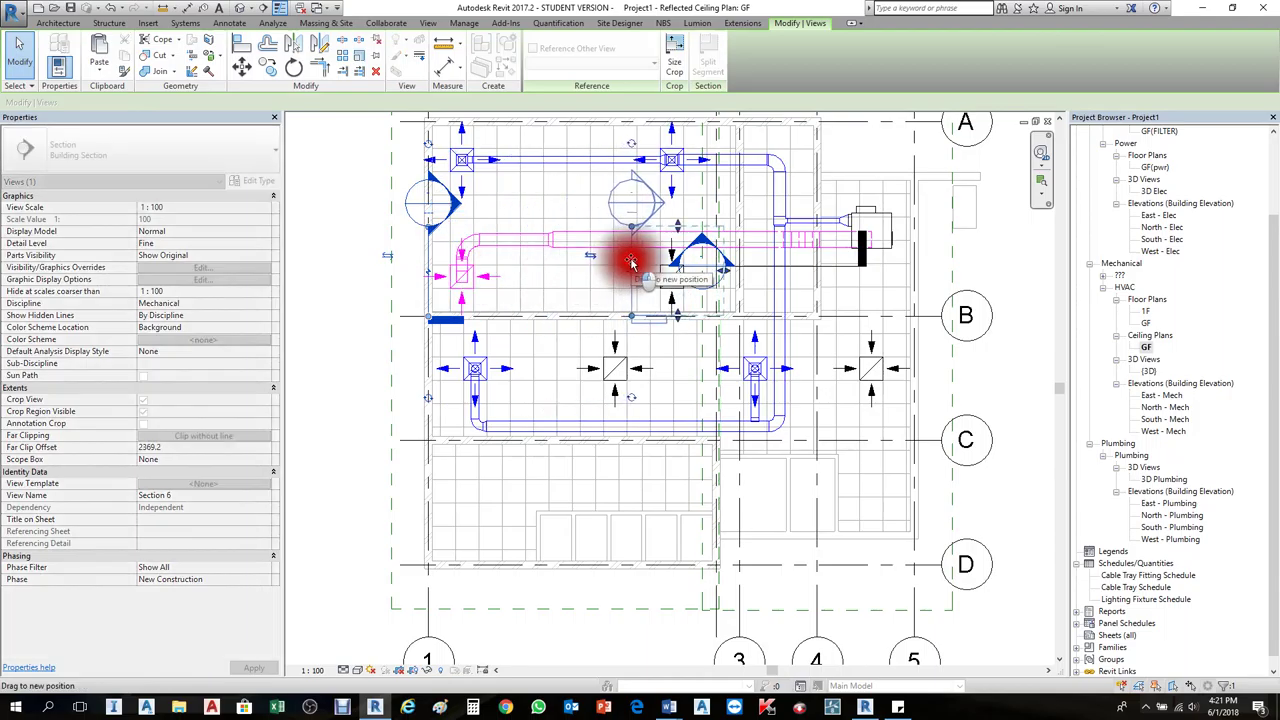
{"action": "scroll", "coordinate": [705, 267], "scroll_direction": "up", "scroll_amount": 2}
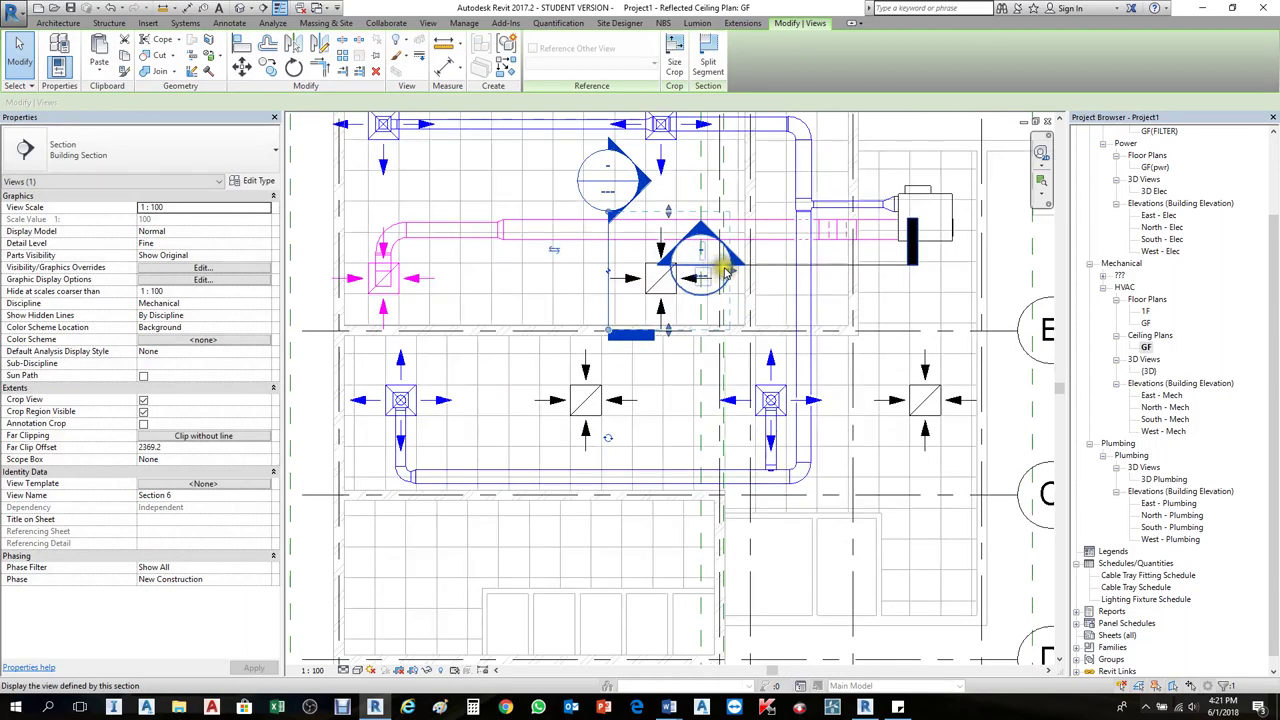
{"action": "left_click", "coordinate": [550, 237]}
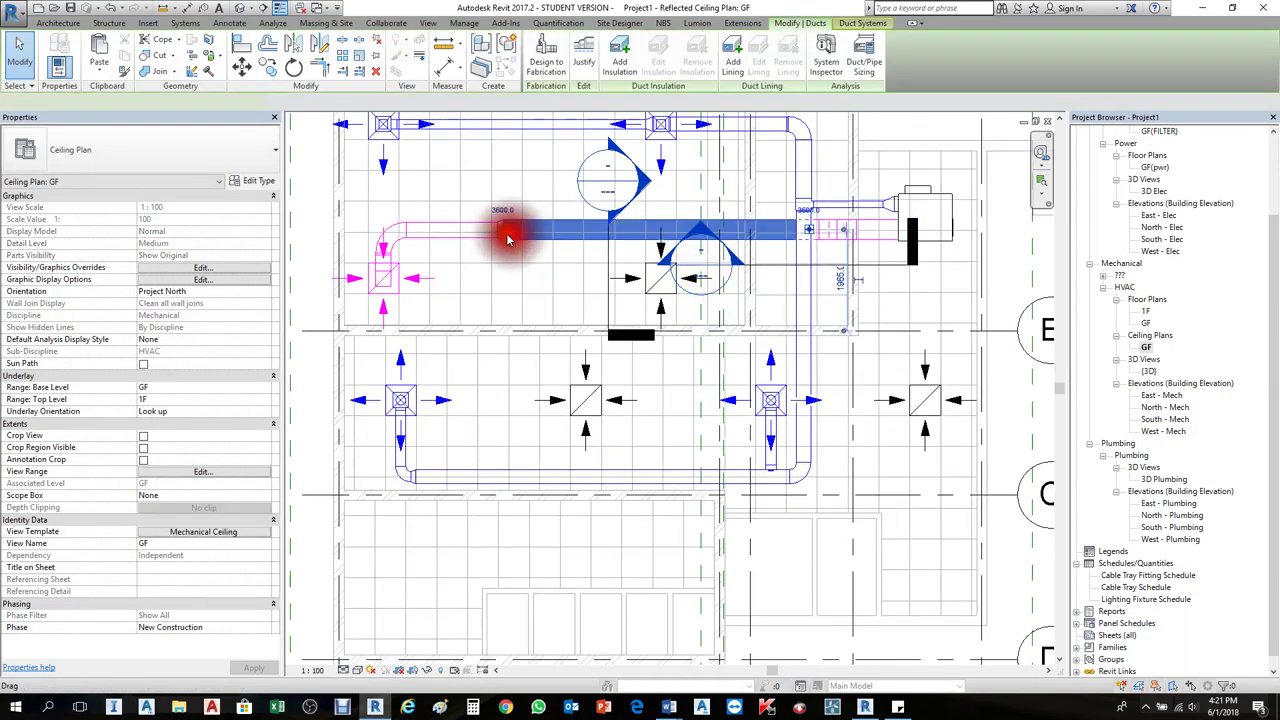
Step: Slide the main duct's transition fitting rightward along the duct
{"action": "scroll", "coordinate": [476, 204], "scroll_direction": "up", "scroll_amount": 2}
{"action": "left_click", "coordinate": [501, 224]}
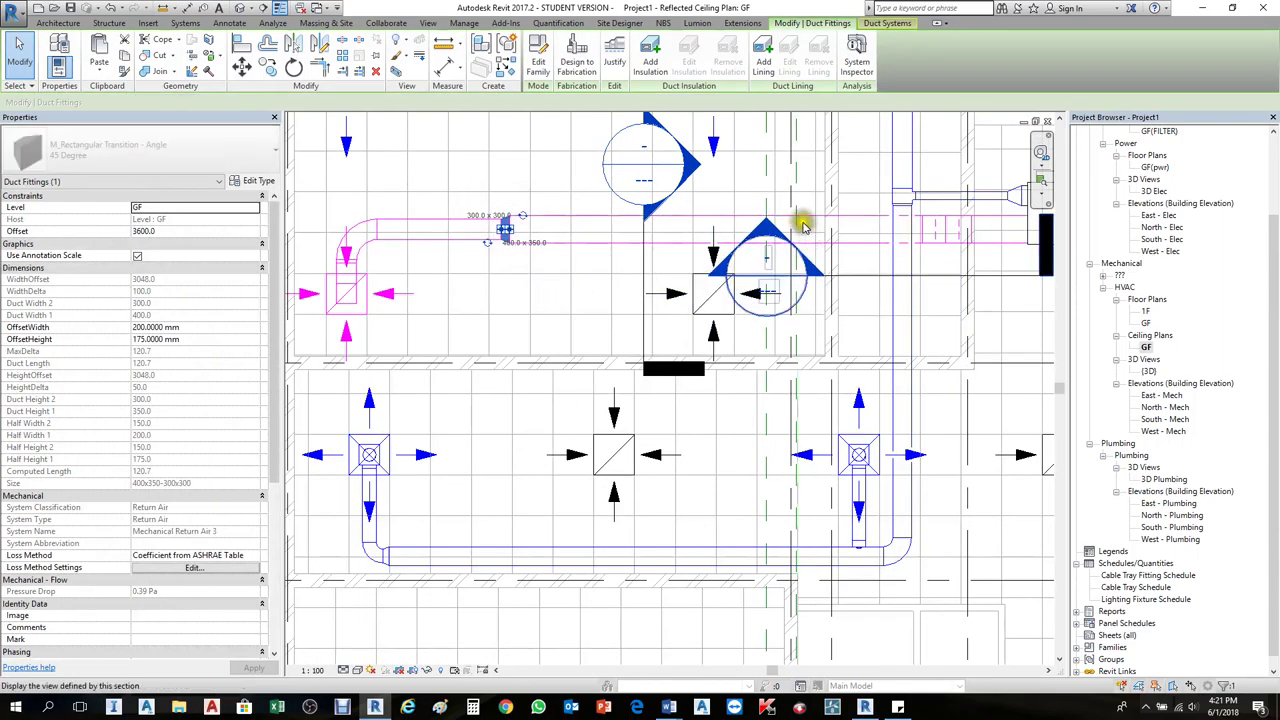
{"action": "left_click_drag", "start_coordinate": [522, 256], "coordinate": [808, 240]}
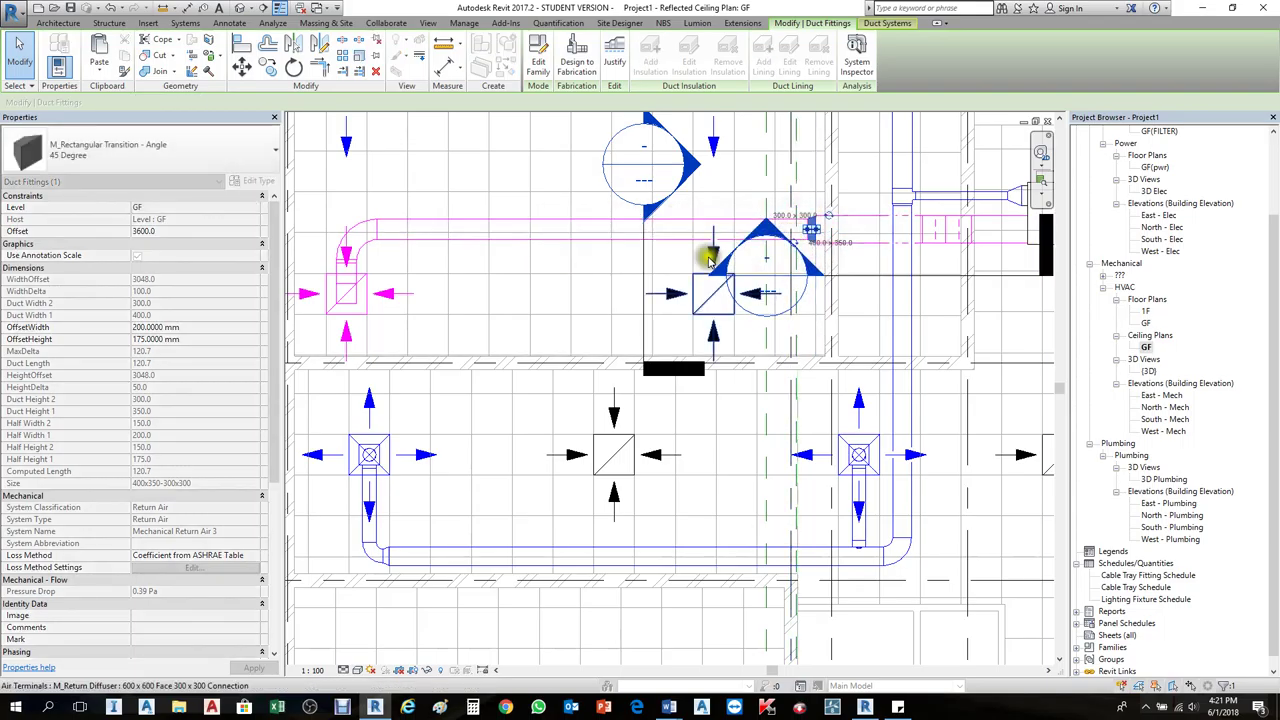
{"action": "key", "text": "Escape"}
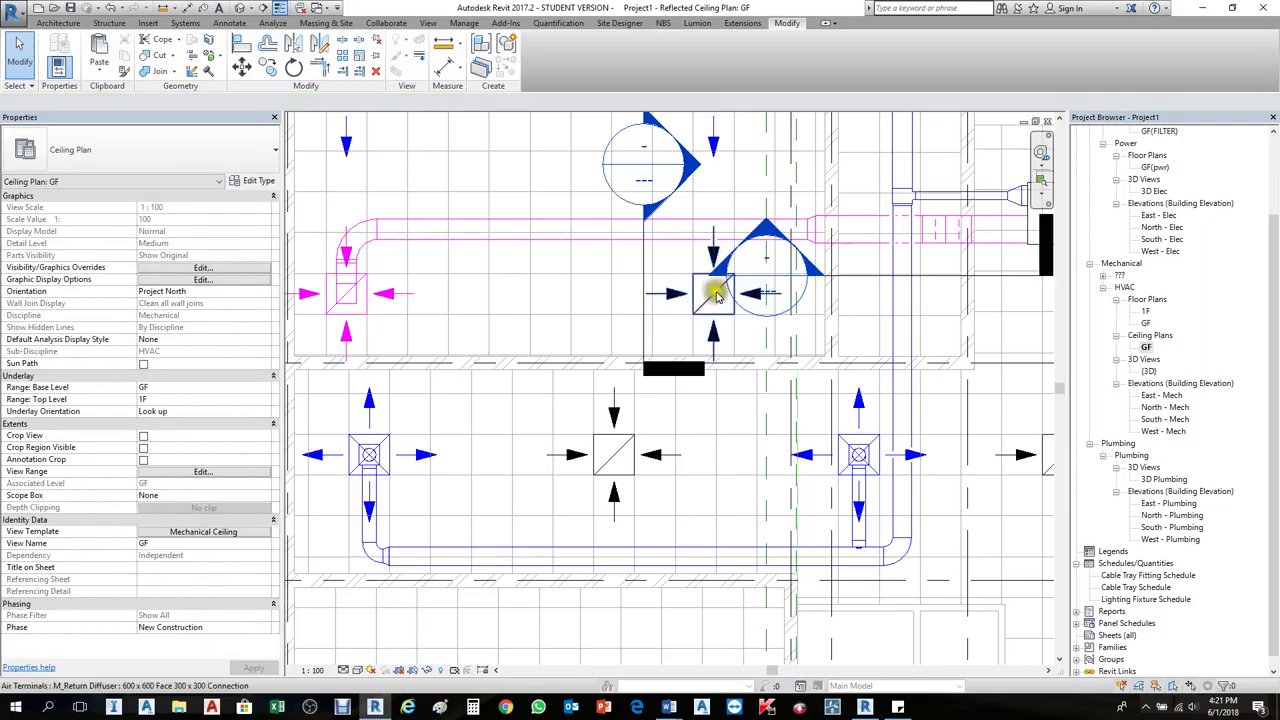
Step: Open the Section 6 view from the section line's Go to View option
{"action": "left_click", "coordinate": [645, 268]}
{"action": "right_click", "coordinate": [645, 268]}
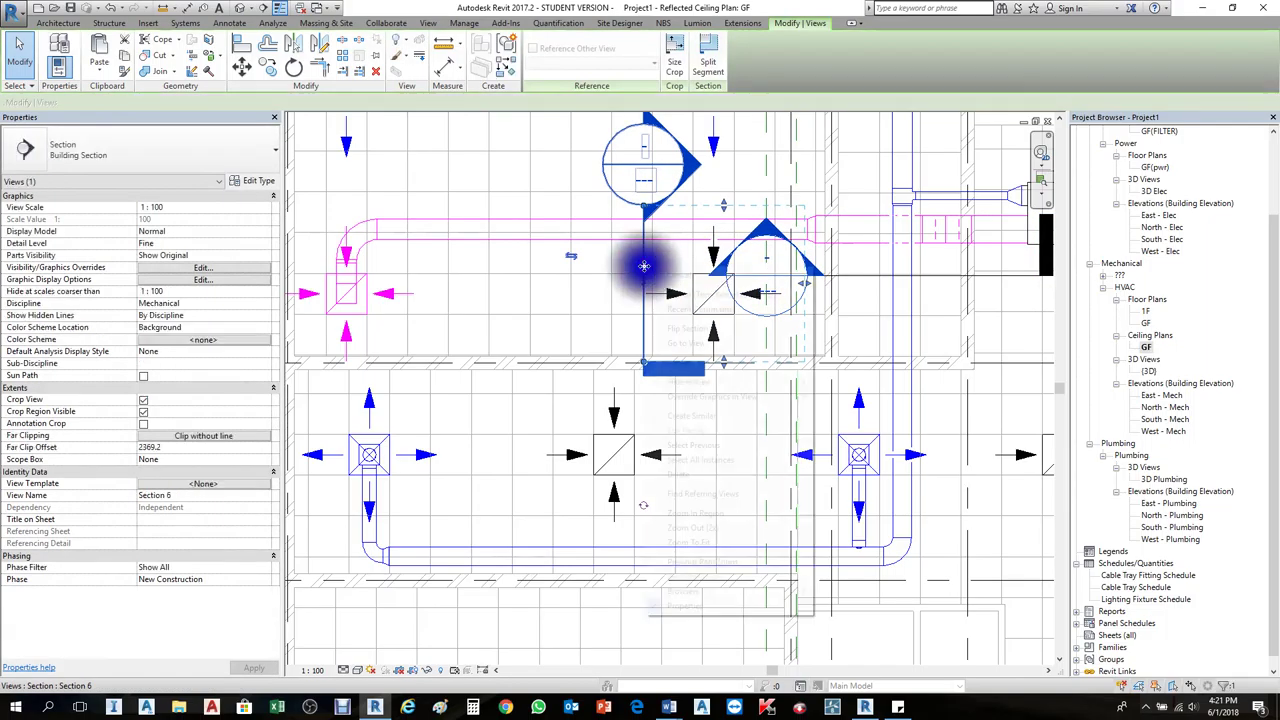
{"action": "left_click", "coordinate": [700, 343]}
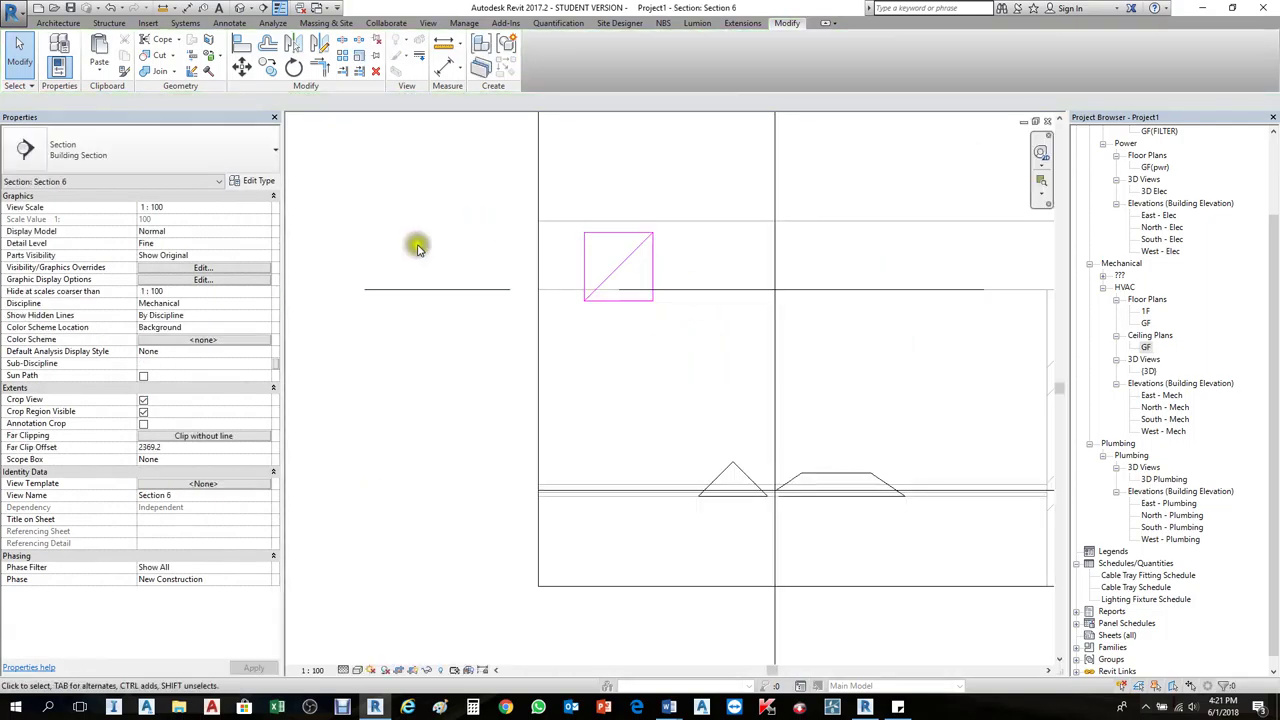
Step: In Section 6, draw a duct rising from the return diffuser and turning toward the main duct
{"action": "scroll", "coordinate": [557, 284], "scroll_direction": "down", "scroll_amount": 1}
{"action": "scroll", "coordinate": [557, 284], "scroll_direction": "down", "scroll_amount": 1}
{"action": "left_click", "coordinate": [338, 670]}
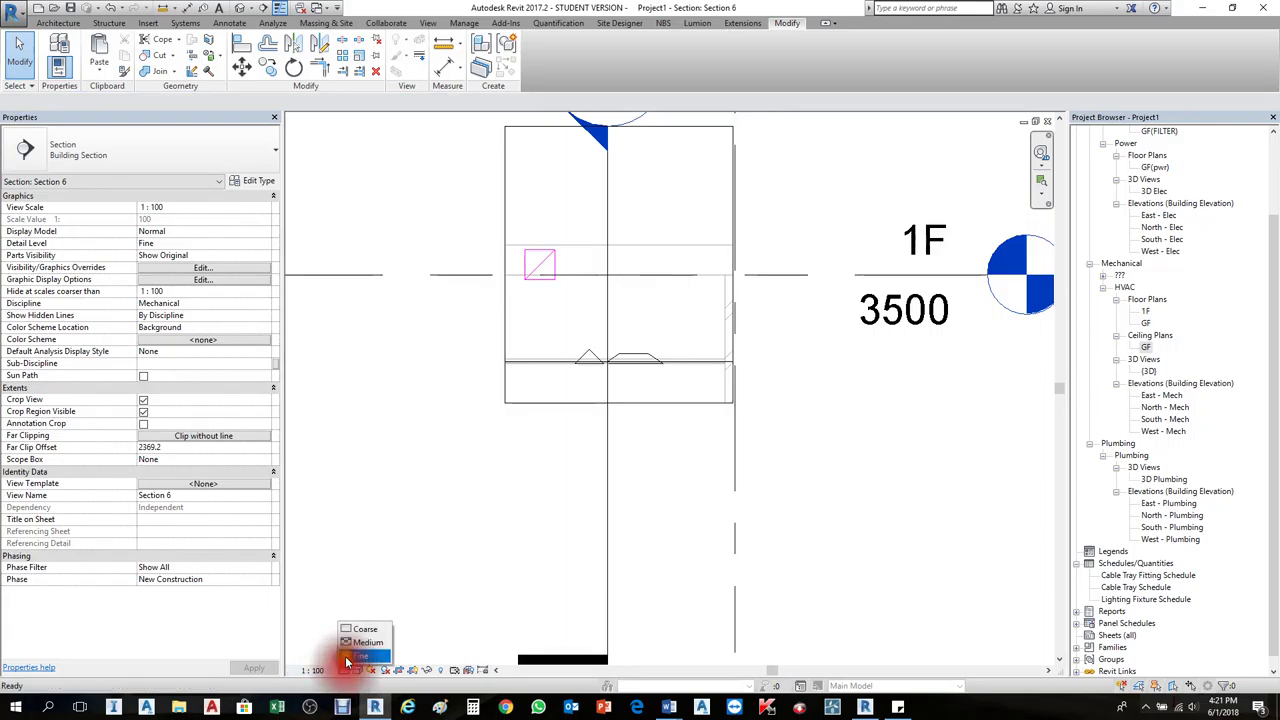
{"action": "left_click", "coordinate": [630, 356]}
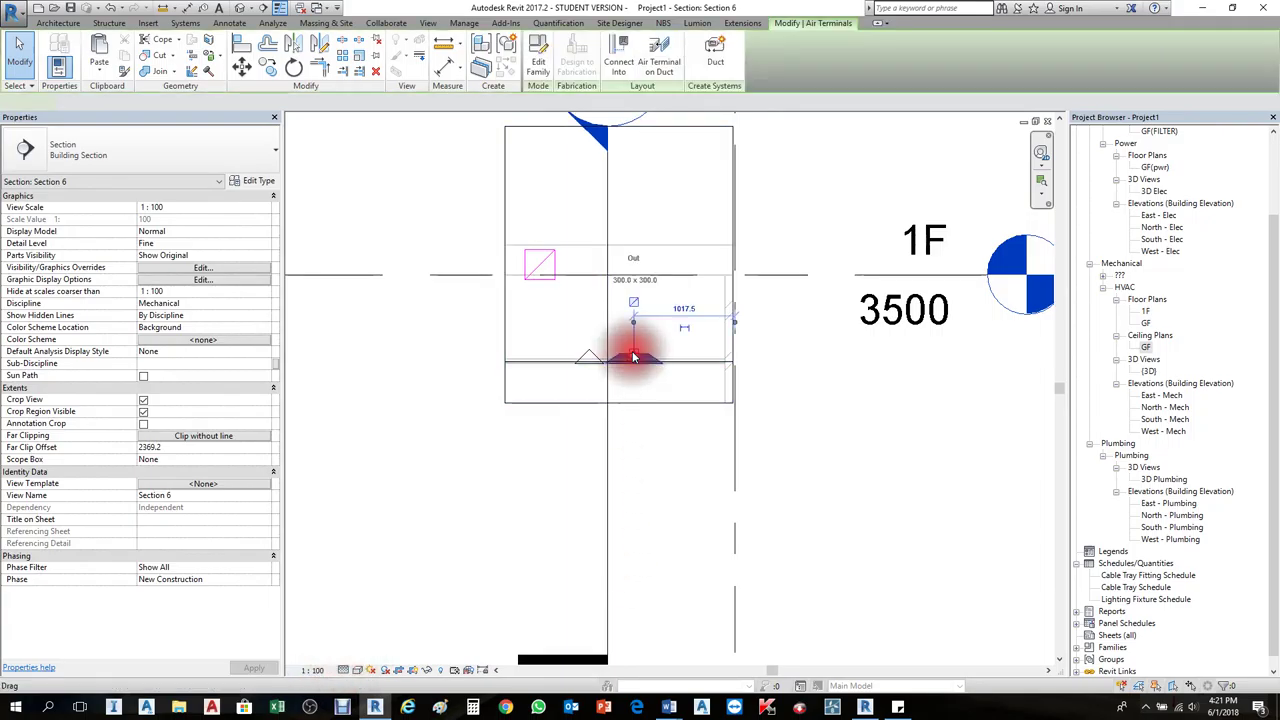
{"action": "left_click", "coordinate": [623, 296]}
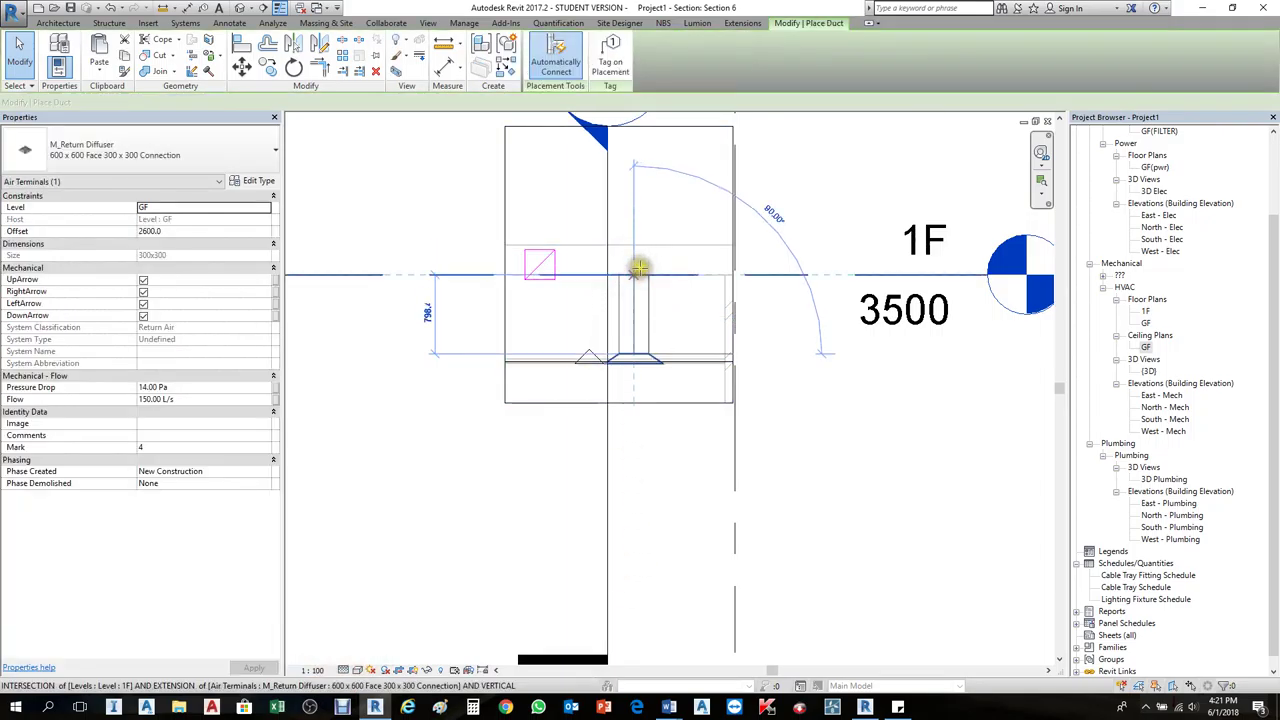
{"action": "scroll", "coordinate": [636, 262], "scroll_direction": "up", "scroll_amount": 2}
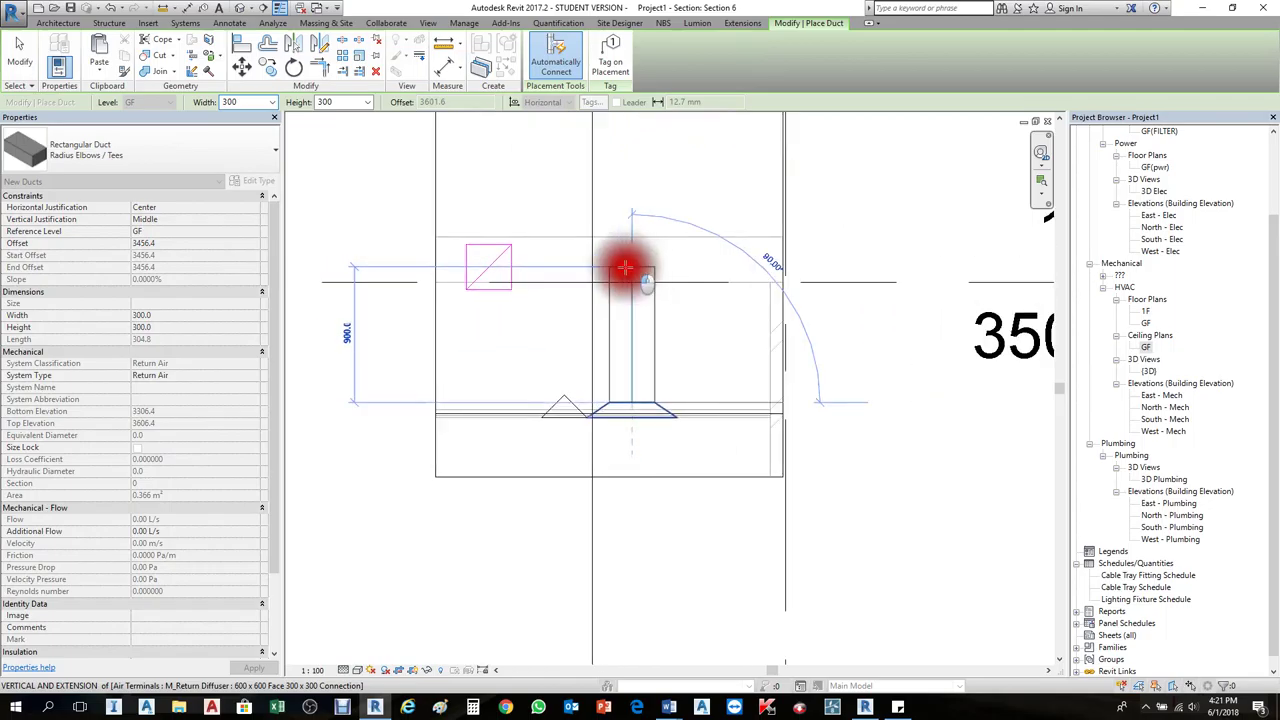
{"action": "left_click", "coordinate": [625, 267]}
{"action": "left_click", "coordinate": [561, 262]}
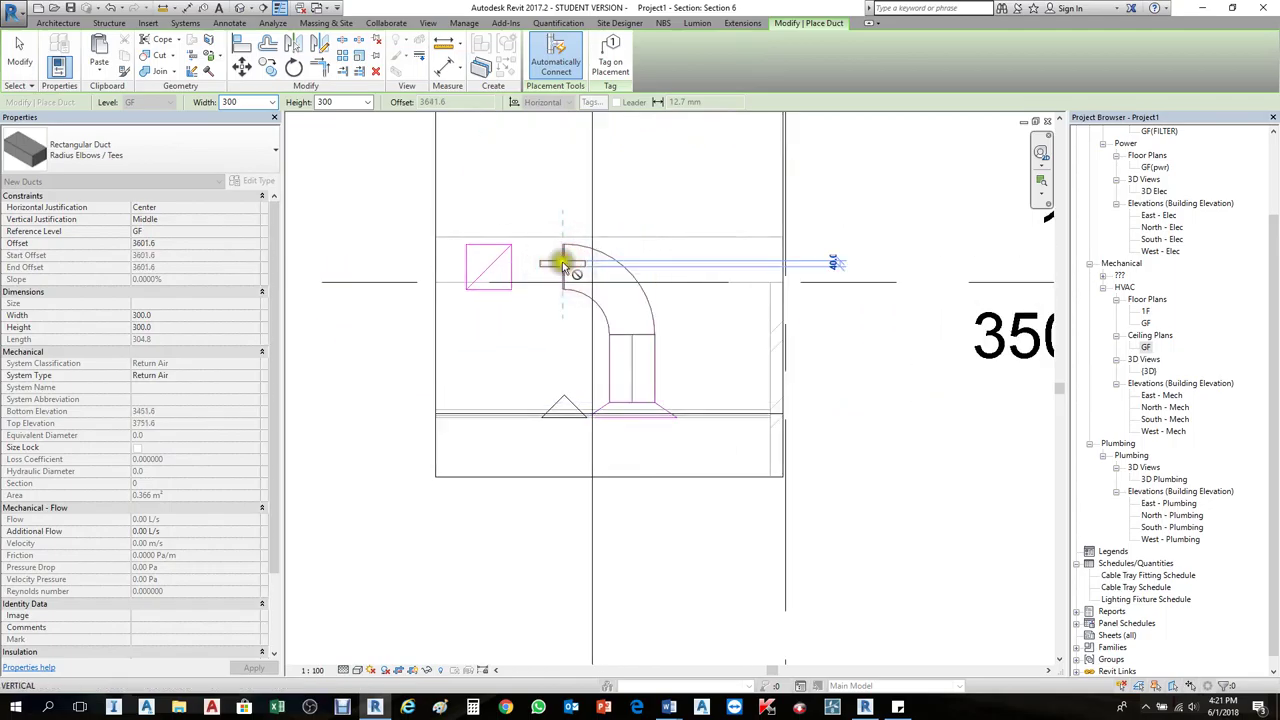
{"action": "left_click", "coordinate": [531, 255]}
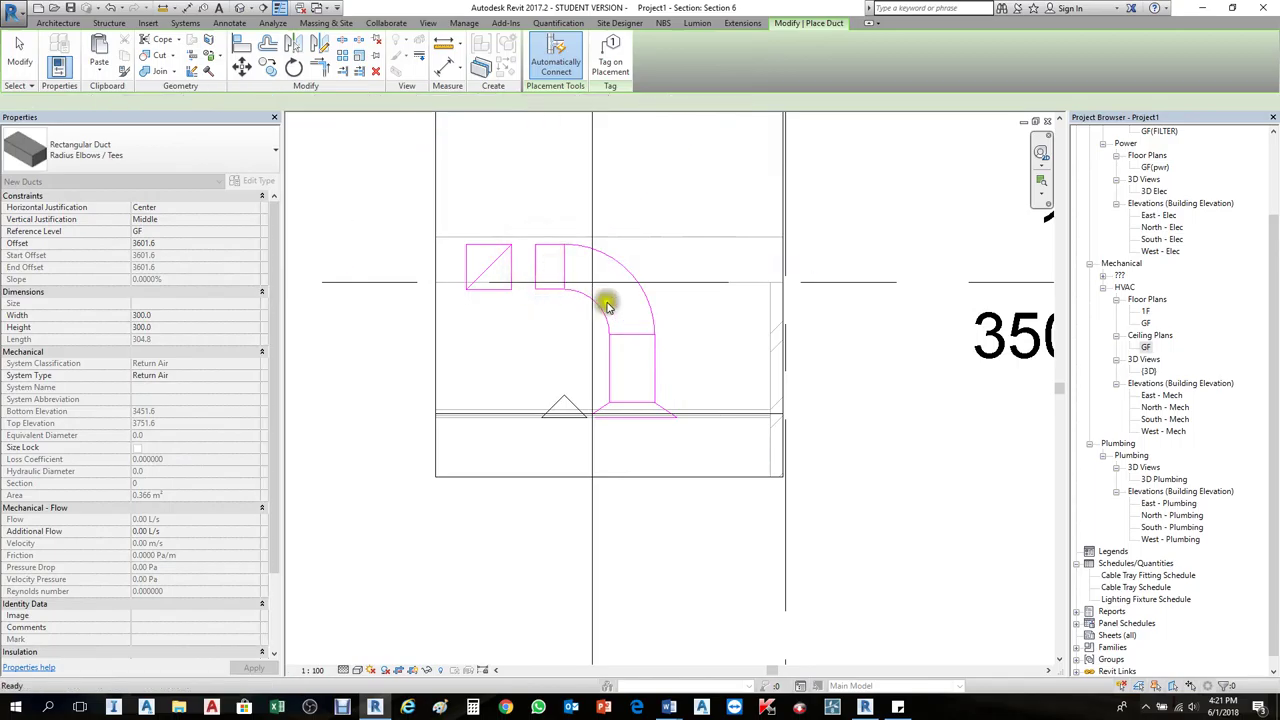
{"action": "key", "text": "Escape"}
{"action": "key", "text": "Escape"}
Step: Extend the duct to meet the diffuser's stub with Trim/Extend to Corner, then return to the GF plan
{"action": "scroll", "coordinate": [560, 320], "scroll_direction": "up", "scroll_amount": 1}
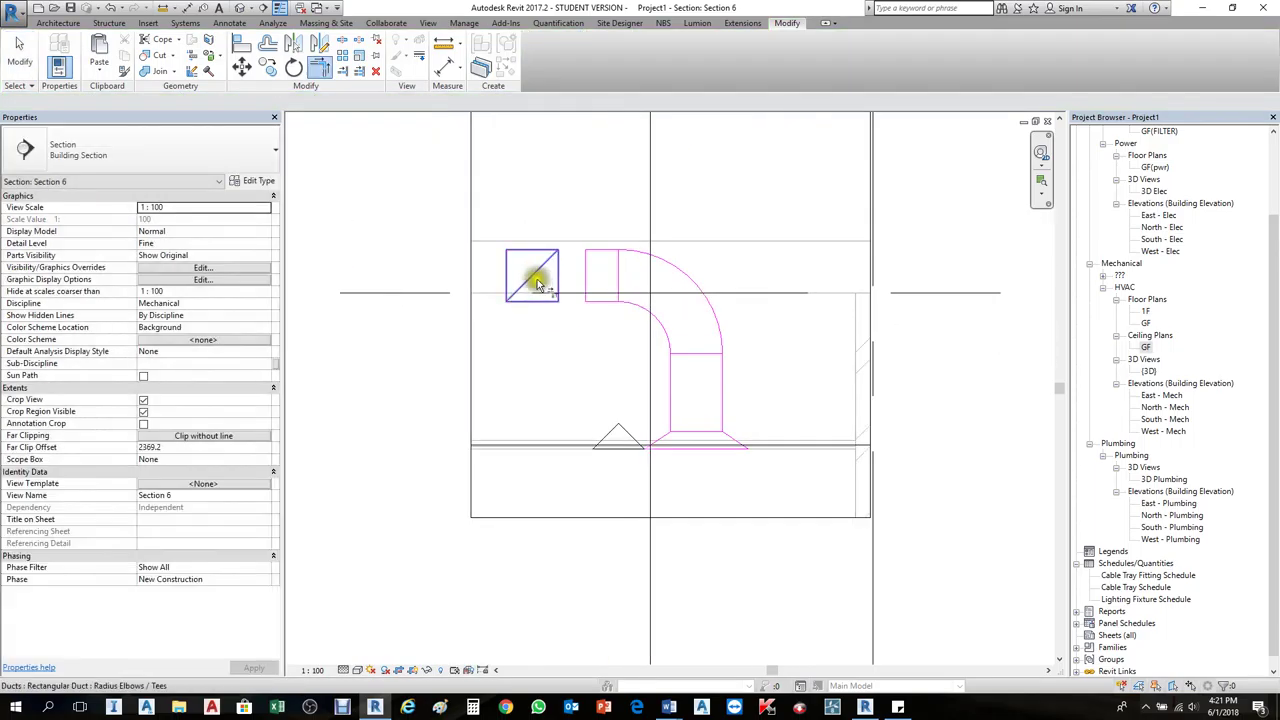
{"action": "left_click", "coordinate": [601, 279]}
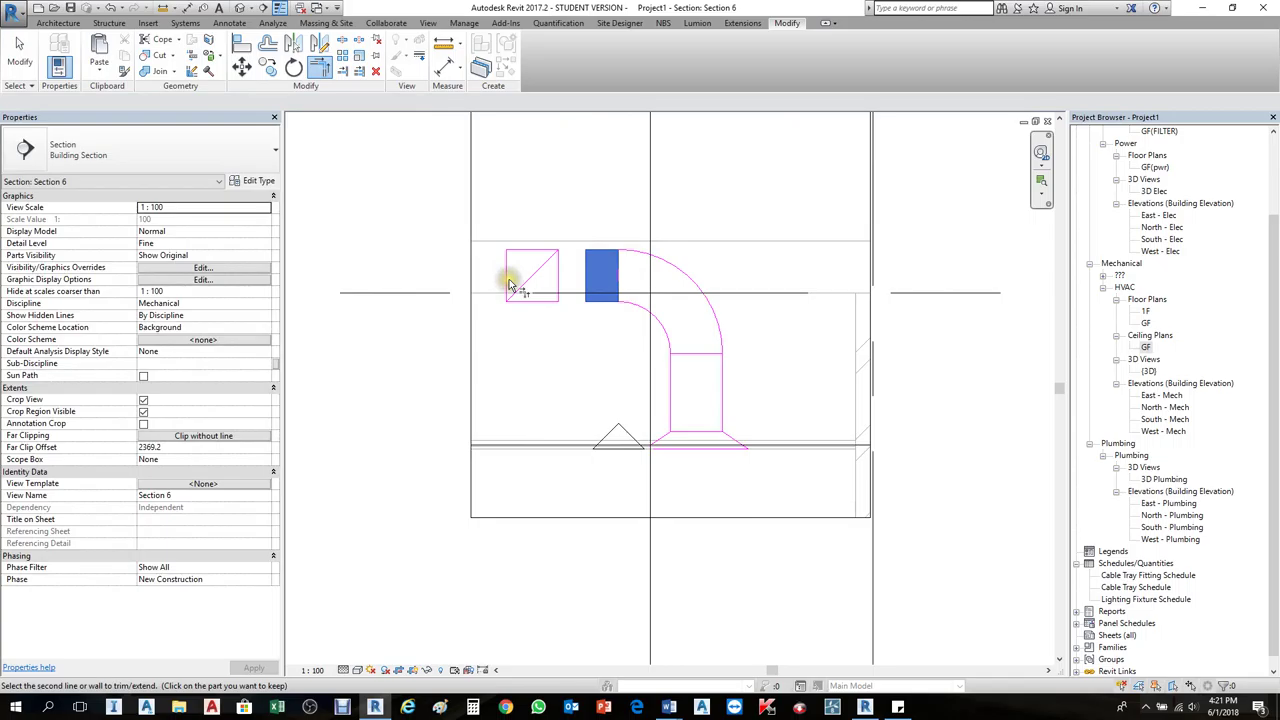
{"action": "left_click", "coordinate": [509, 285]}
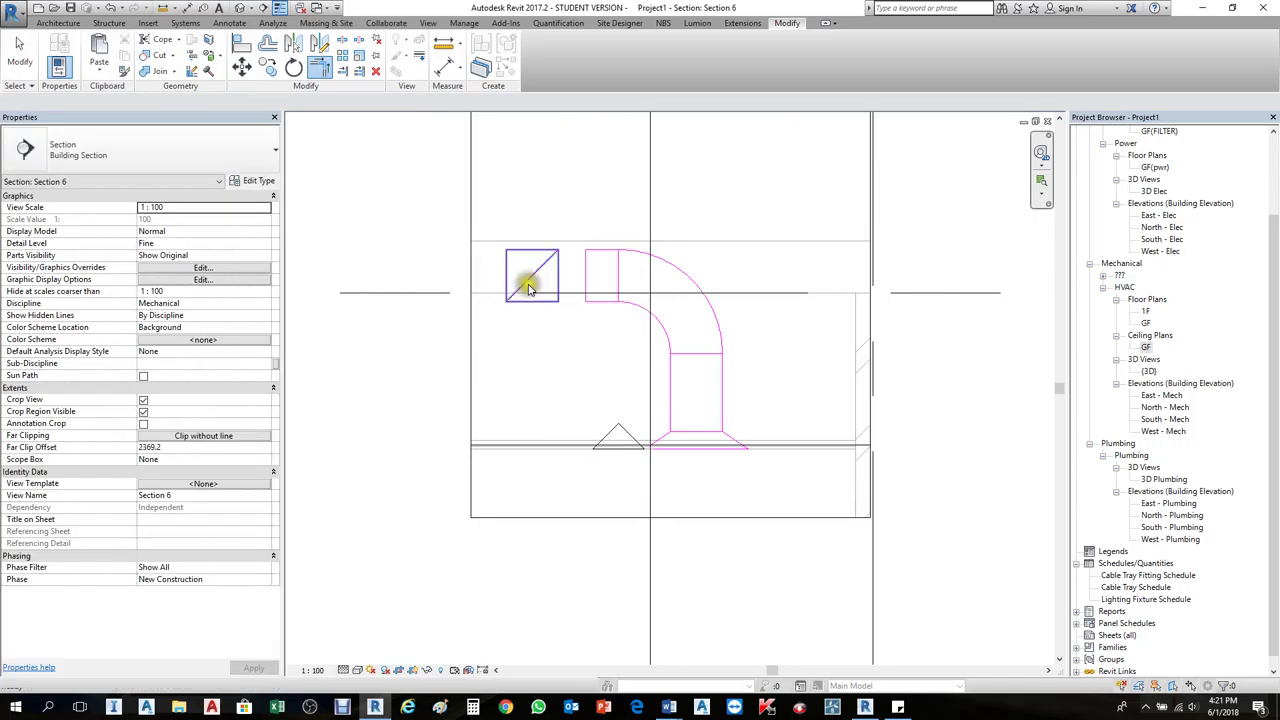
{"action": "key", "text": "Escape"}
{"action": "key", "text": "ctrl+Tab"}
Step: Check the tee, main duct and short duct above the diffuser, attempting to edit its offset
{"action": "scroll", "coordinate": [720, 300], "scroll_direction": "up", "scroll_amount": 3}
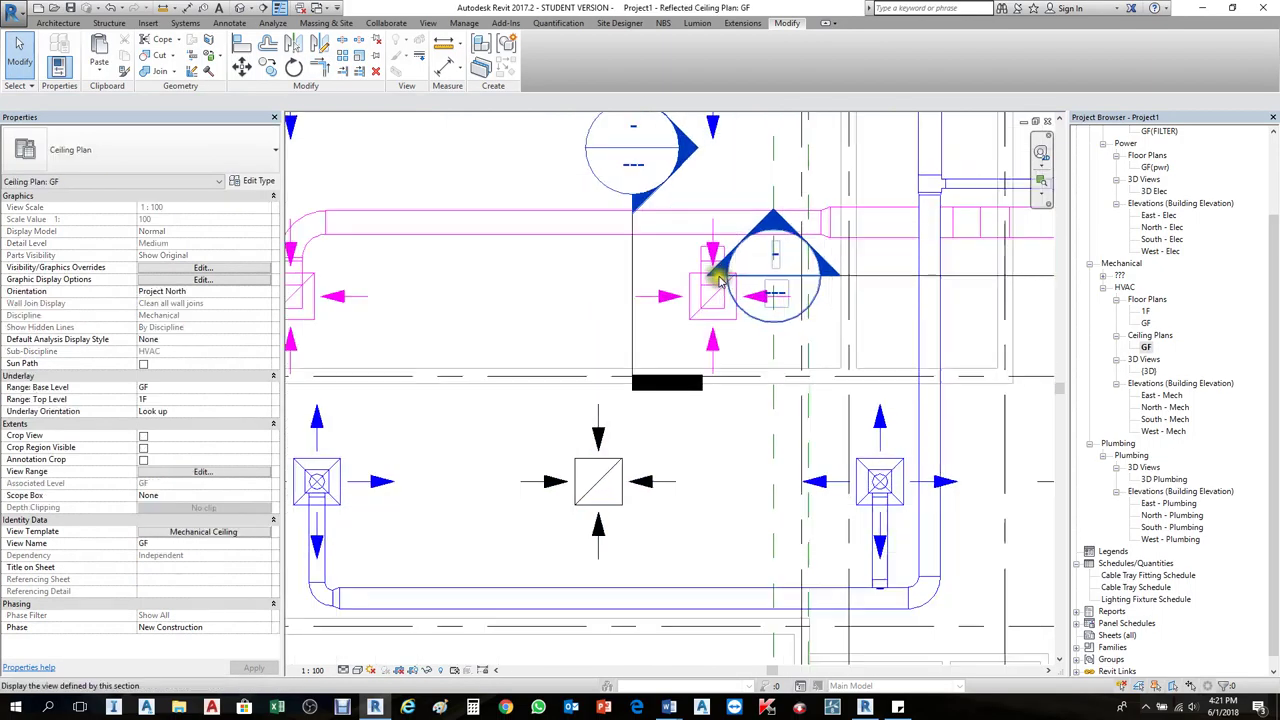
{"action": "scroll", "coordinate": [530, 297], "scroll_direction": "down", "scroll_amount": 3}
{"action": "scroll", "coordinate": [640, 280], "scroll_direction": "up", "scroll_amount": 2}
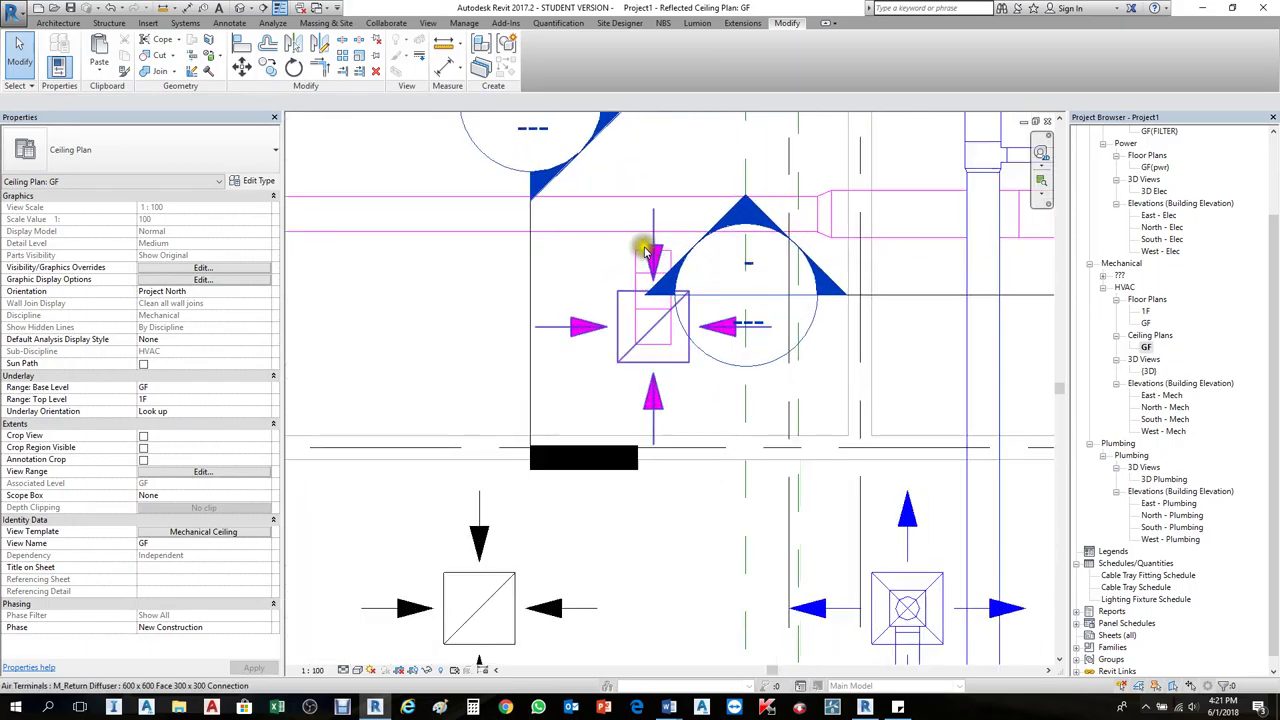
{"action": "scroll", "coordinate": [660, 265], "scroll_direction": "up", "scroll_amount": 3}
{"action": "left_click", "coordinate": [666, 262]}
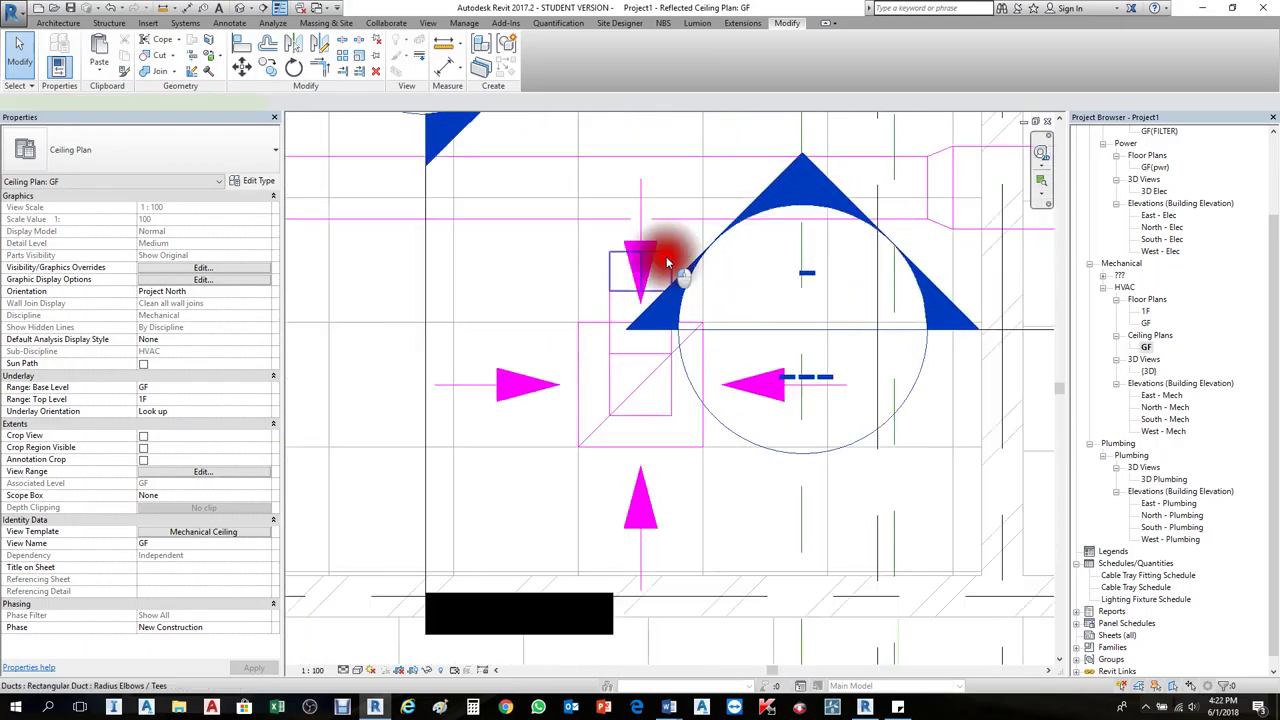
{"action": "left_click", "coordinate": [667, 220]}
{"action": "key", "text": "Escape"}
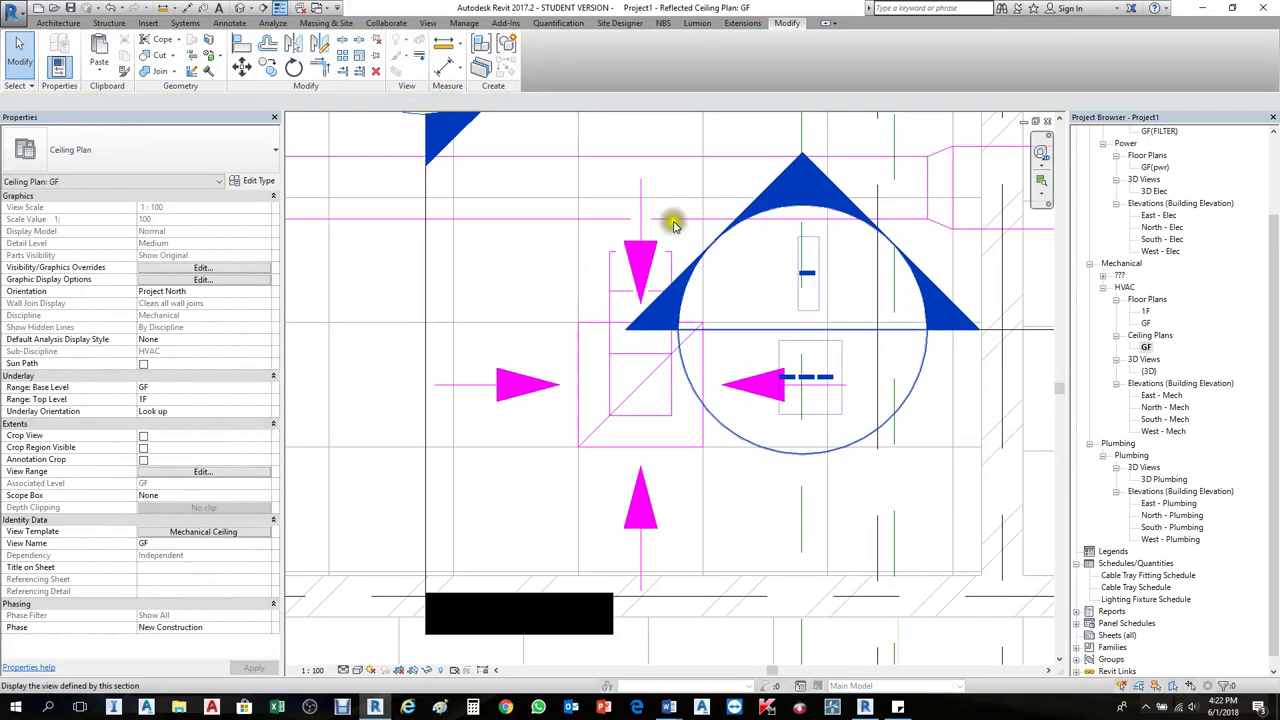
{"action": "left_click", "coordinate": [608, 215]}
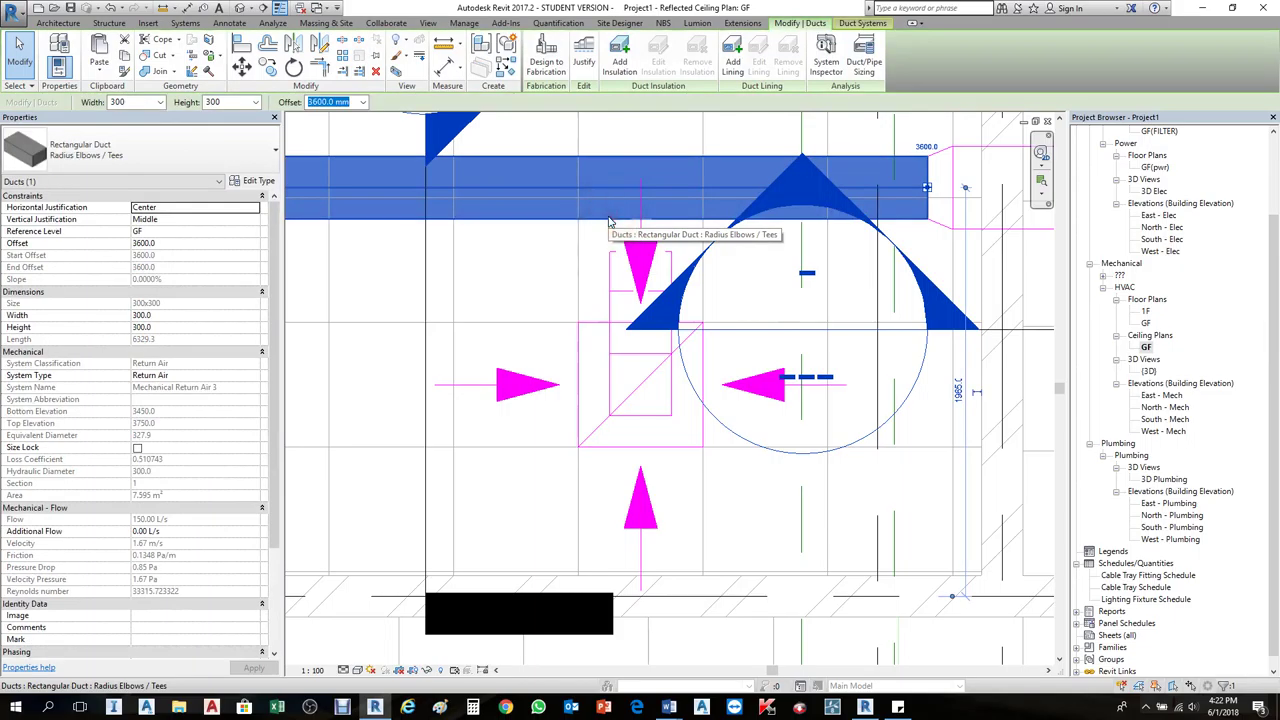
{"action": "key", "text": "Escape"}
{"action": "left_click", "coordinate": [608, 267]}
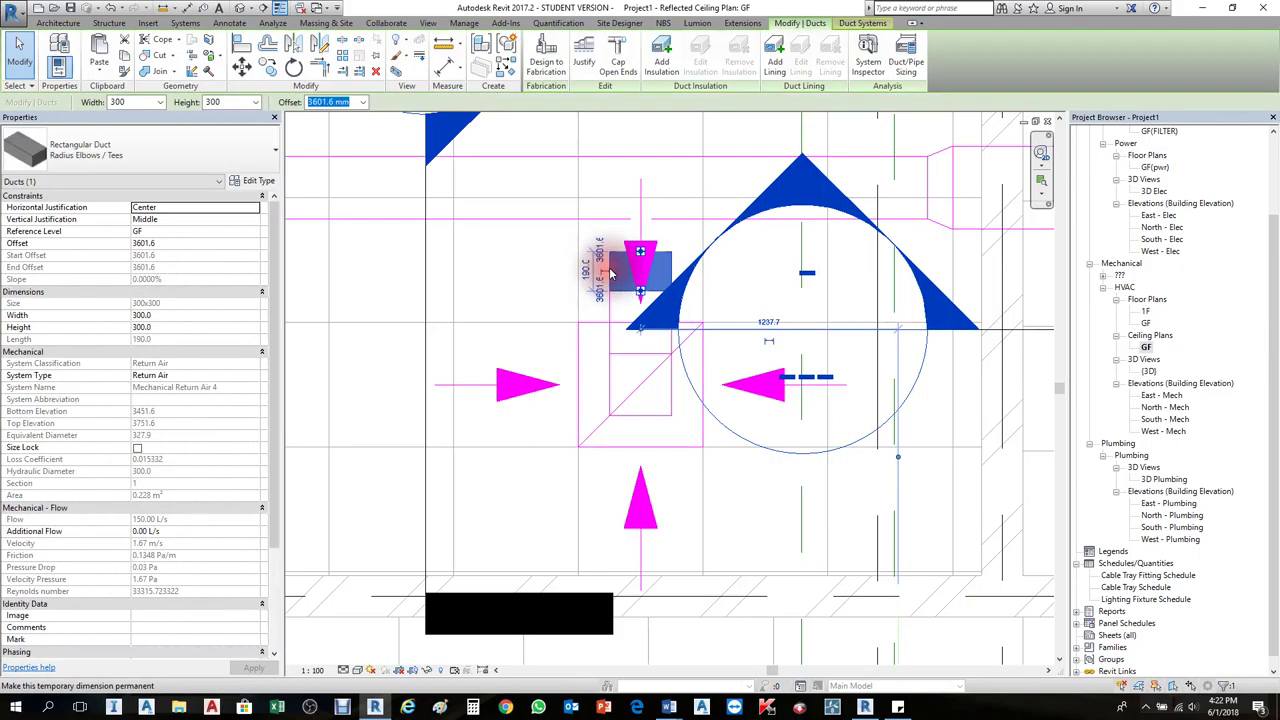
{"action": "left_click", "coordinate": [353, 104]}
{"action": "left_click_drag", "start_coordinate": [353, 103], "coordinate": [314, 103]}
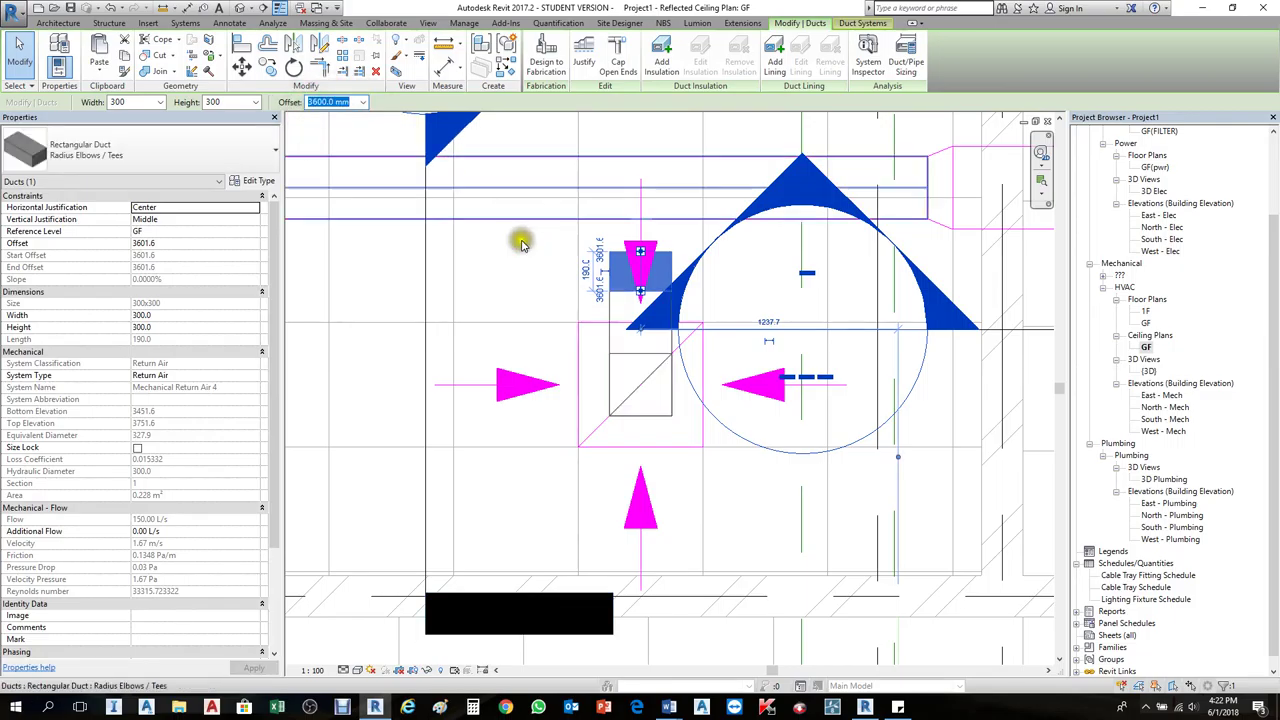
{"action": "left_click", "coordinate": [538, 275]}
Step: Stretch the short duct up onto the main duct, then pull its end back toward the diffuser
{"action": "left_click", "coordinate": [645, 255]}
{"action": "left_click_drag", "start_coordinate": [645, 255], "coordinate": [641, 188]}
{"action": "mouse_move", "coordinate": [665, 218]}
{"action": "left_mouse_down"}
{"action": "mouse_move", "coordinate": [640, 183]}
{"action": "mouse_move", "coordinate": [660, 206]}
{"action": "left_mouse_up"}
{"action": "key", "text": "Escape"}
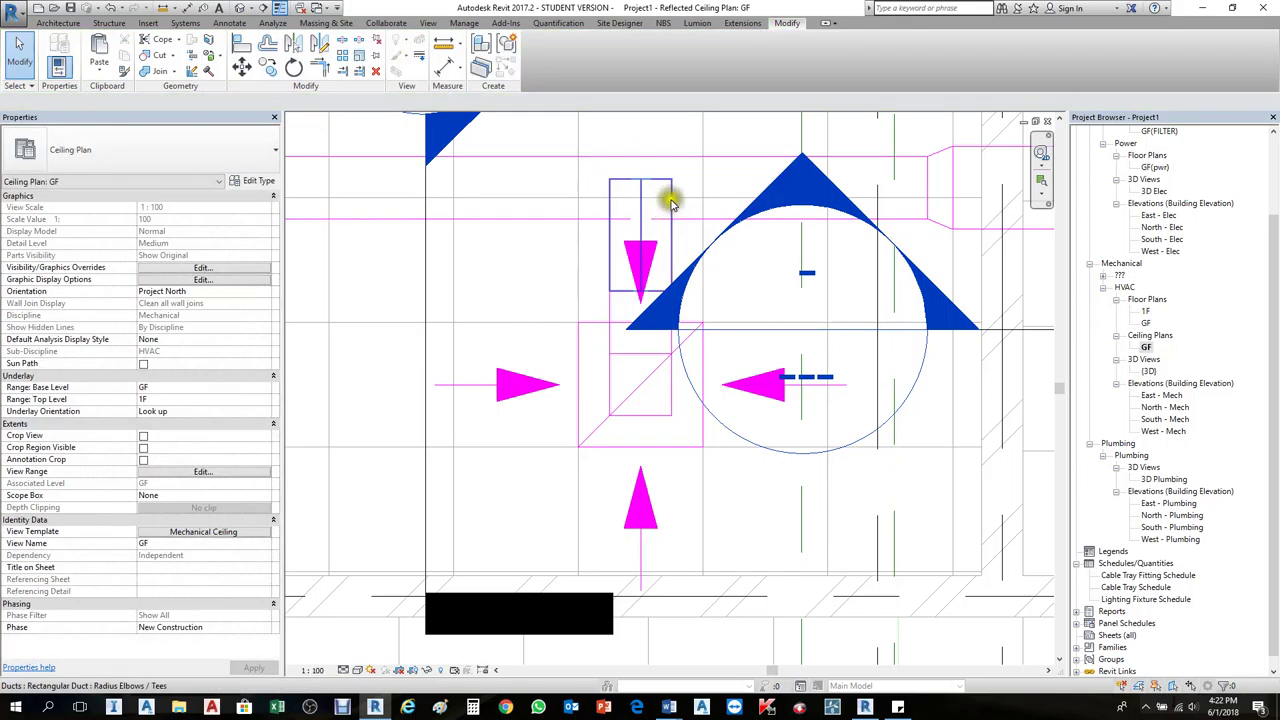
{"action": "left_click", "coordinate": [670, 203]}
{"action": "left_click", "coordinate": [676, 197]}
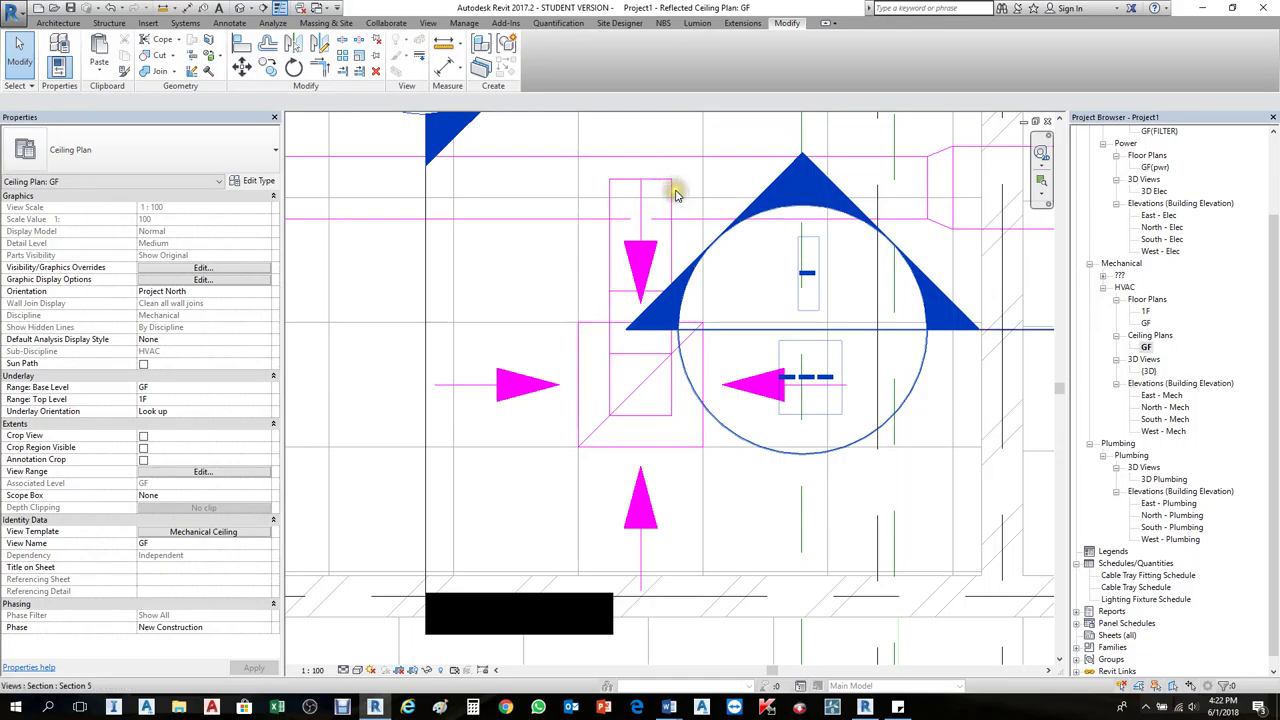
{"action": "left_click_drag", "start_coordinate": [675, 195], "coordinate": [672, 262]}
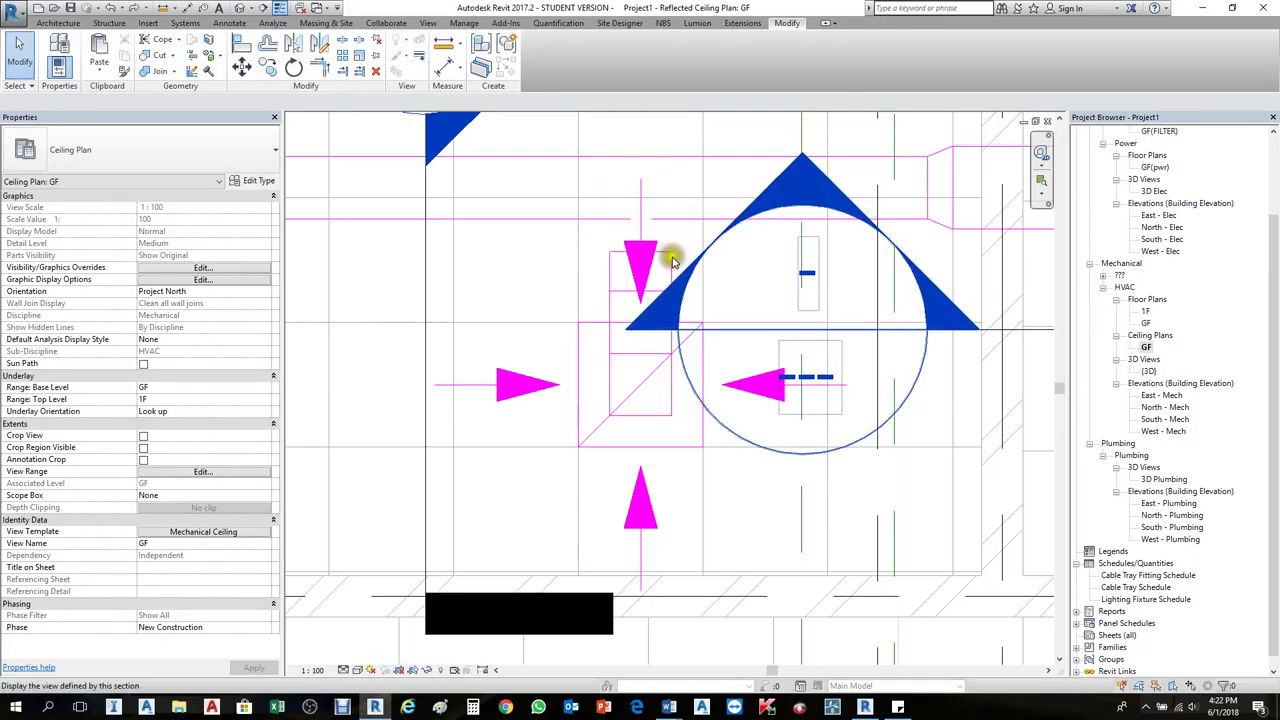
Step: Draw a new 497.5-long duct from the diffuser up toward the main return duct
{"action": "left_click", "coordinate": [658, 264]}
{"action": "left_click", "coordinate": [651, 257]}
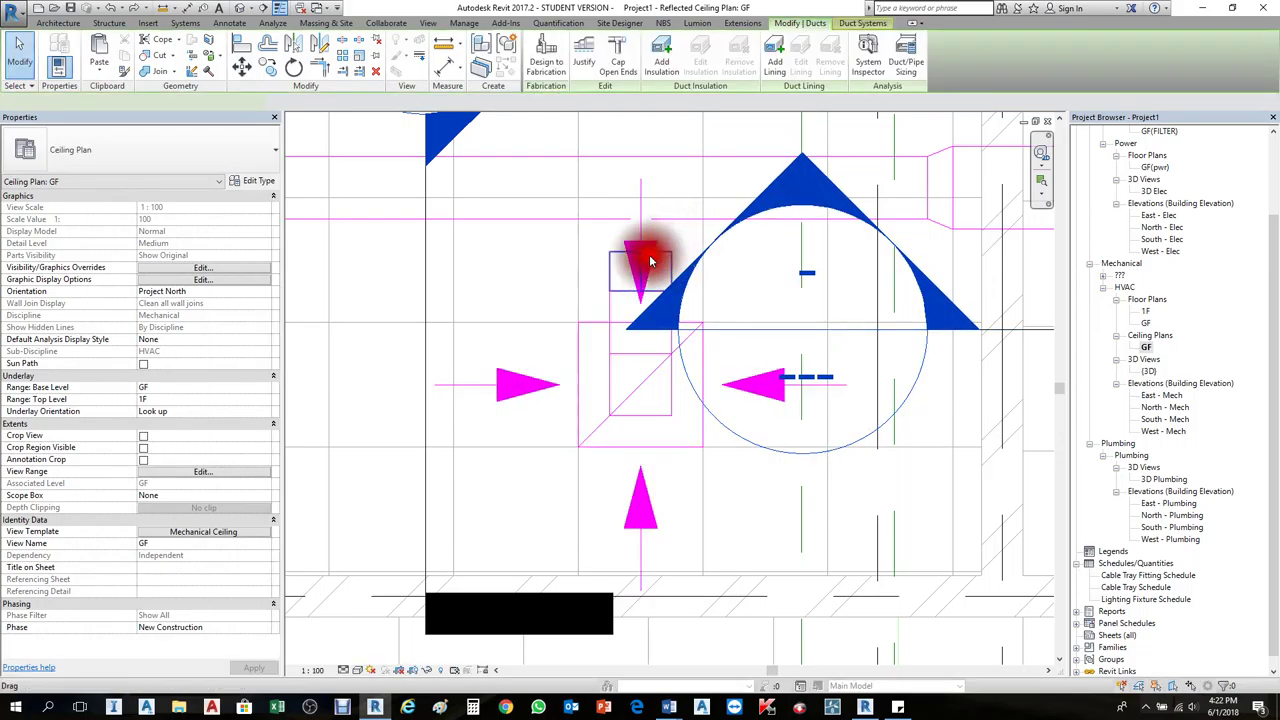
{"action": "left_click", "coordinate": [645, 255]}
{"action": "left_click_drag", "start_coordinate": [639, 204], "coordinate": [639, 187]}
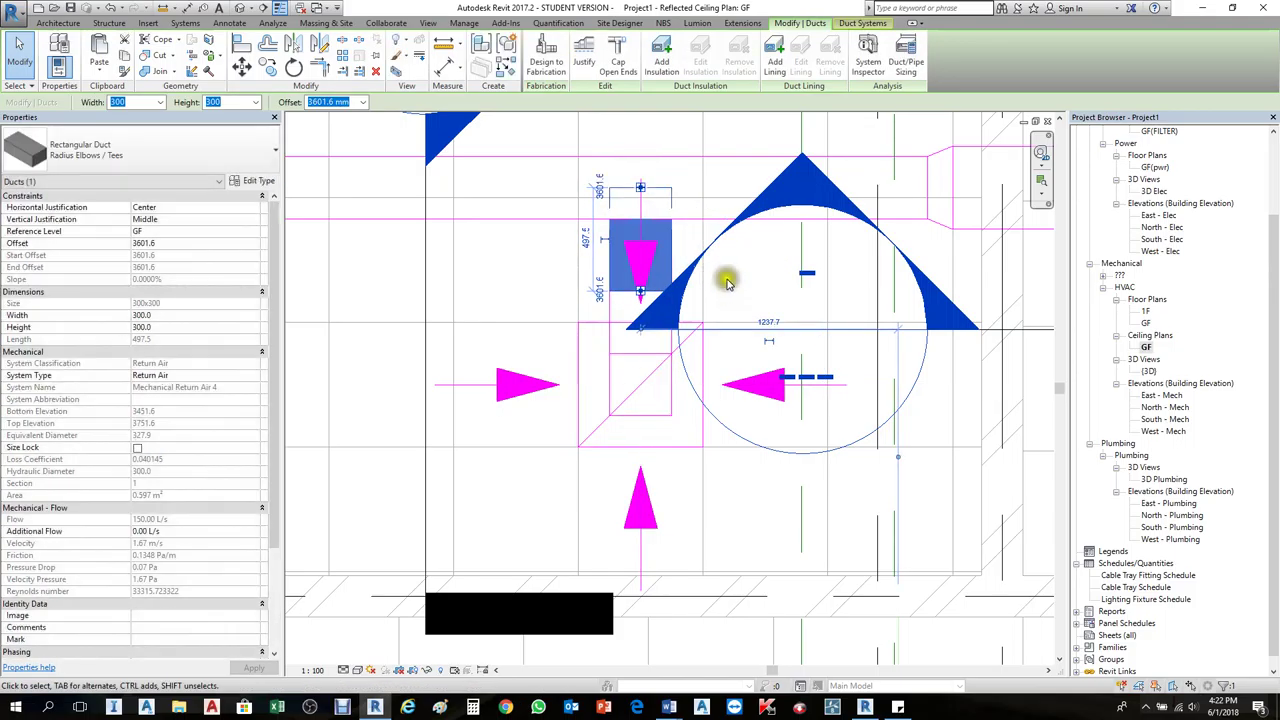
{"action": "key", "text": "ctrl+Tab"}
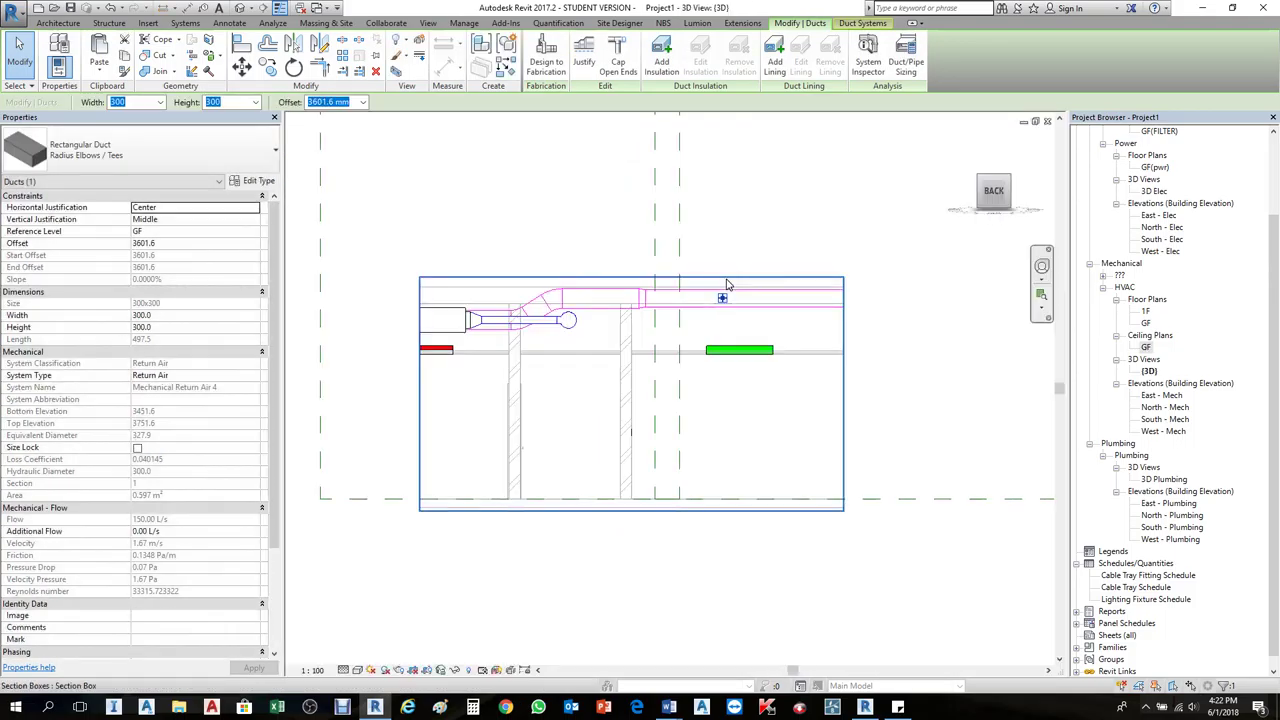
Step: Check Sections 5 and 6 and shorten the diffuser's duct to 230 by dragging its end
{"action": "key", "text": "ctrl+Tab"}
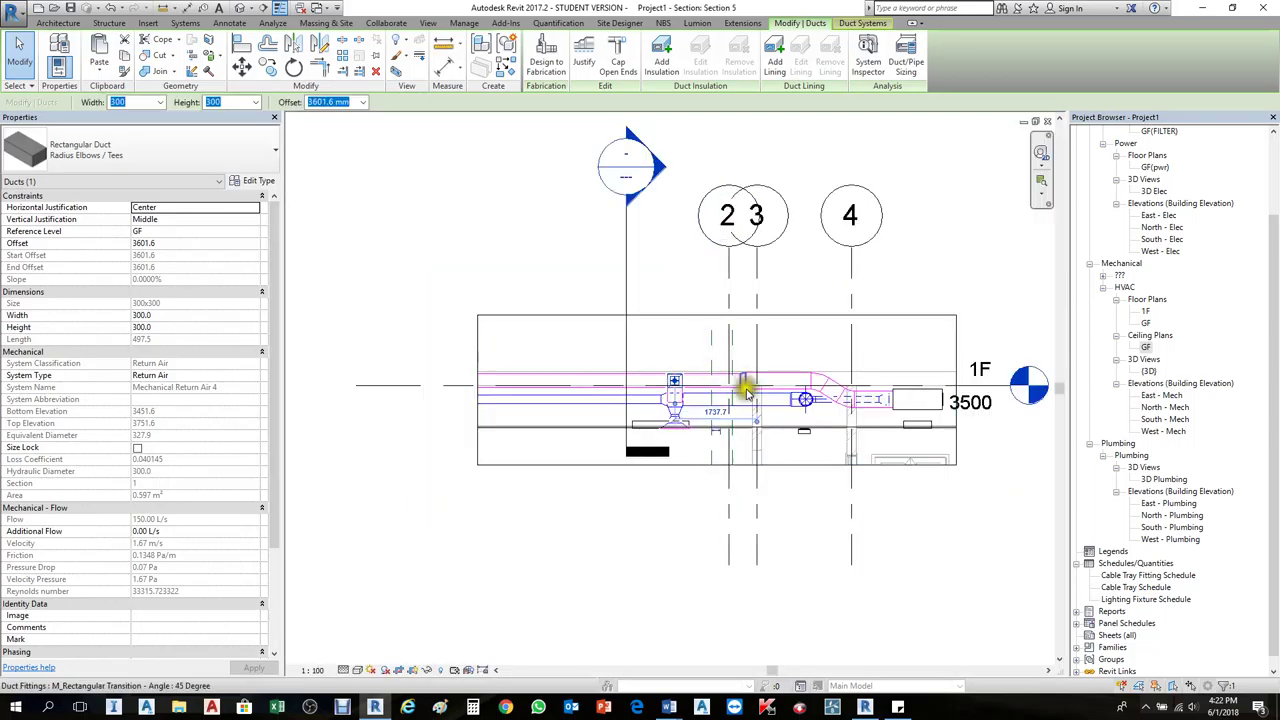
{"action": "scroll", "coordinate": [737, 400], "scroll_direction": "up", "scroll_amount": 3}
{"action": "scroll", "coordinate": [517, 371], "scroll_direction": "up", "scroll_amount": 2}
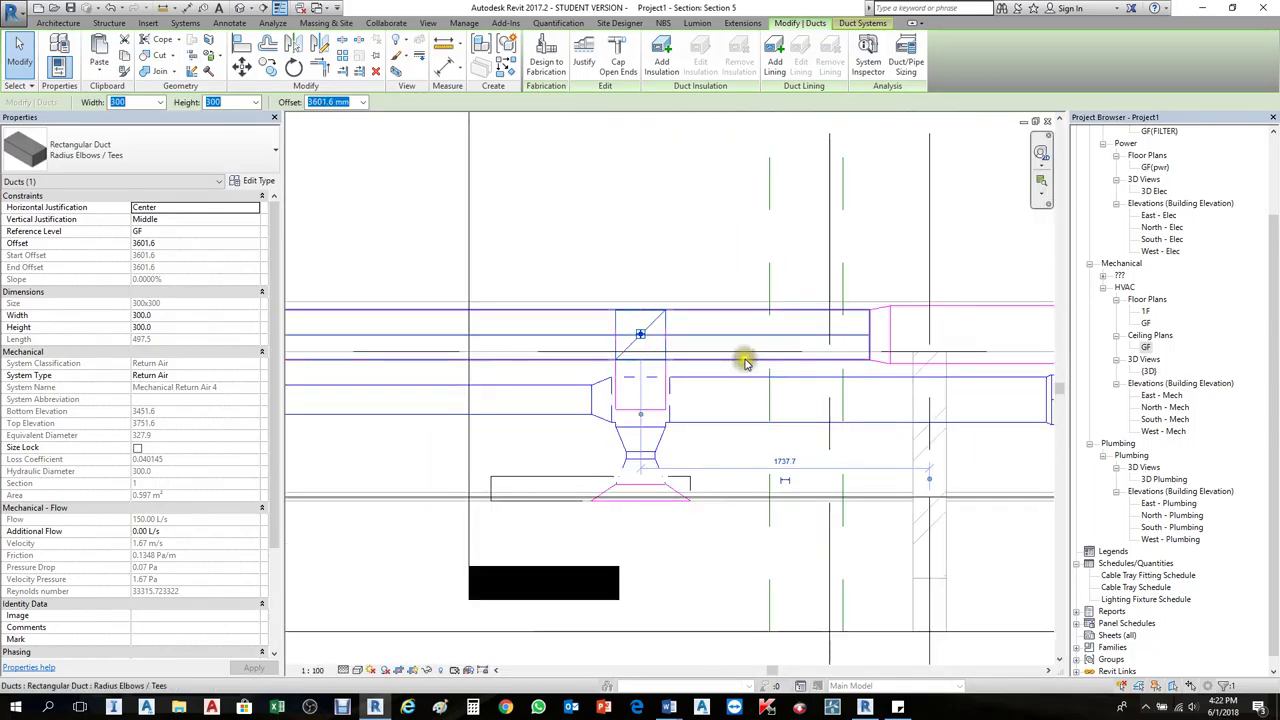
{"action": "key", "text": "ctrl+Tab"}
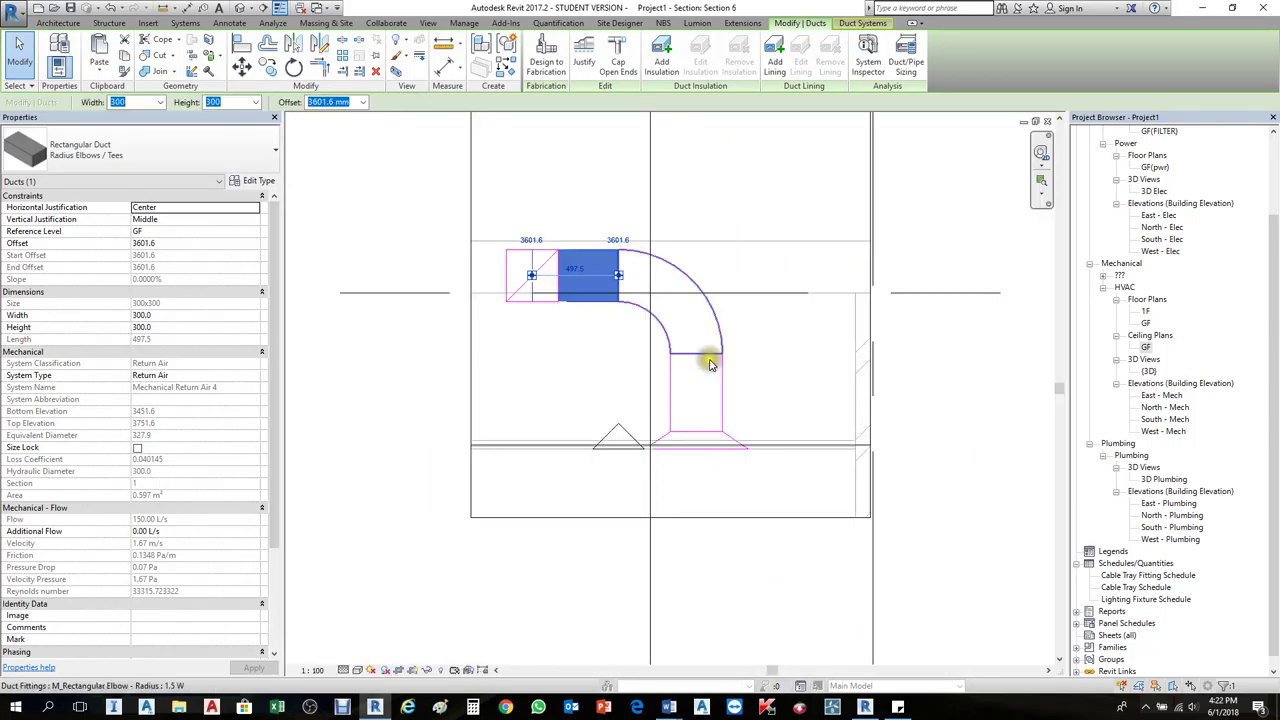
{"action": "scroll", "coordinate": [597, 331], "scroll_direction": "up", "scroll_amount": 2}
{"action": "scroll", "coordinate": [543, 289], "scroll_direction": "up", "scroll_amount": 4}
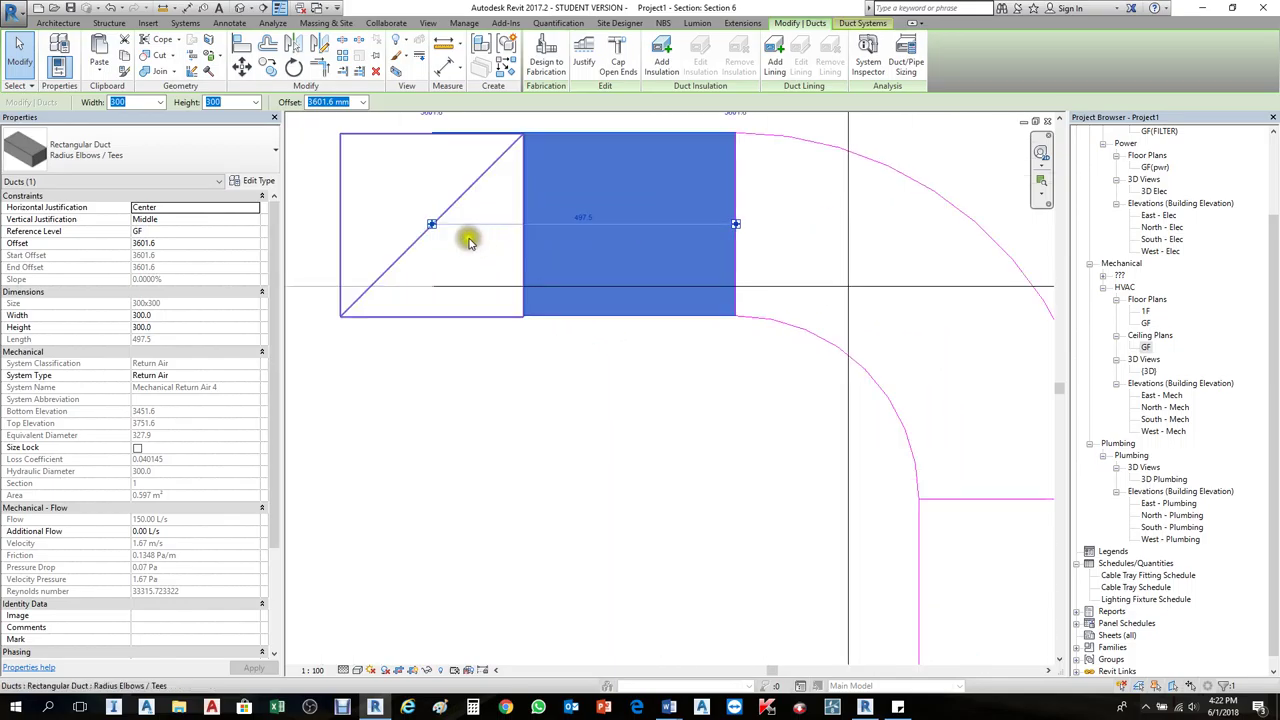
{"action": "left_click_drag", "start_coordinate": [432, 228], "coordinate": [594, 222]}
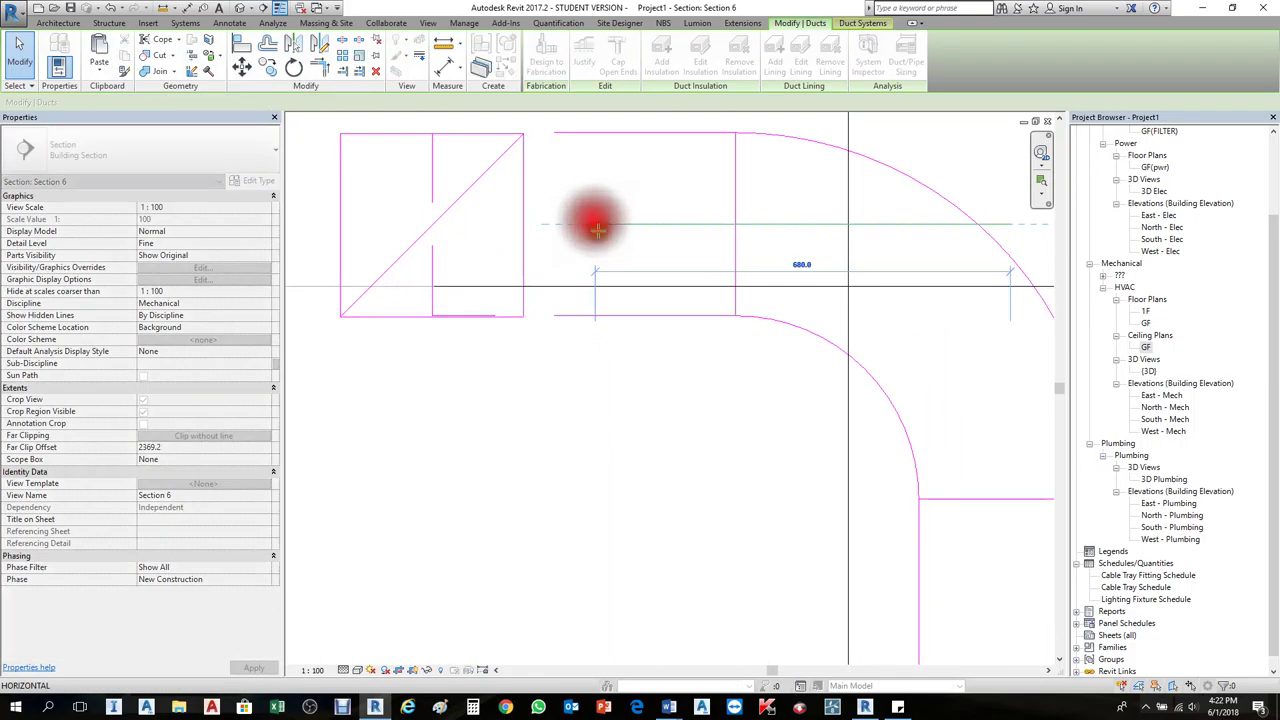
{"action": "scroll", "coordinate": [550, 333], "scroll_direction": "up", "scroll_amount": 2}
{"action": "left_click", "coordinate": [546, 363]}
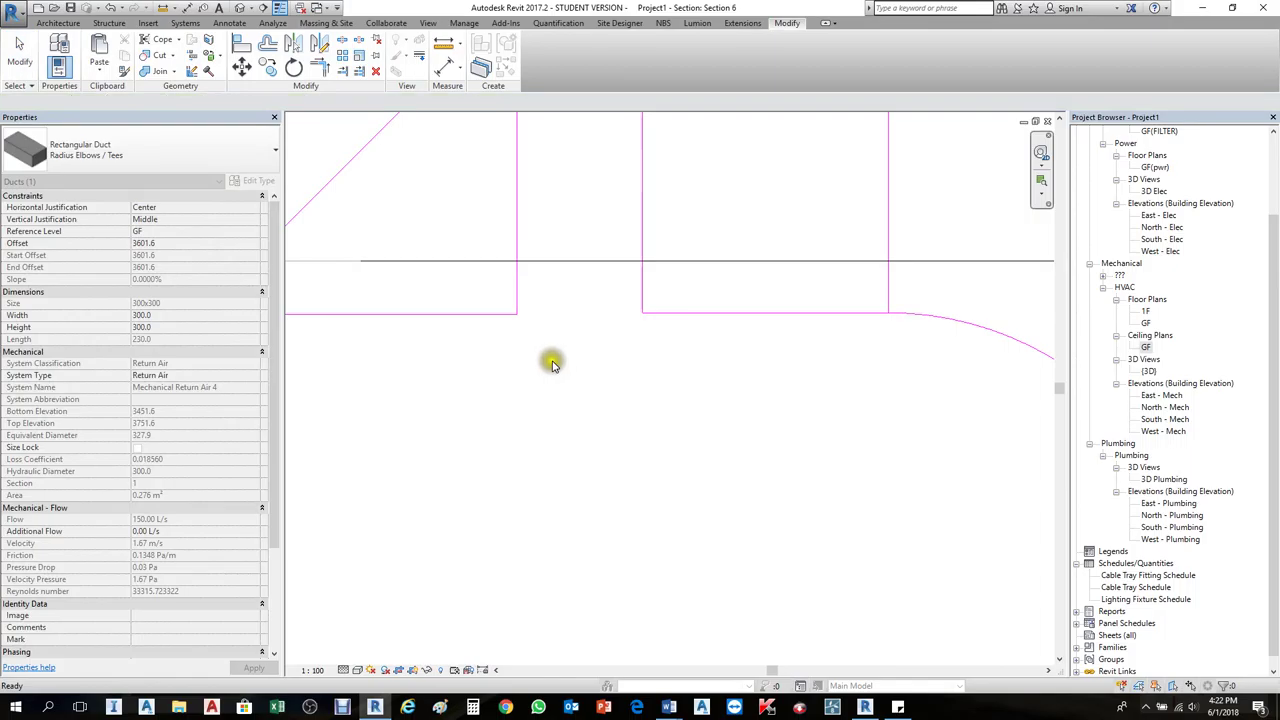
{"action": "scroll", "coordinate": [520, 380], "scroll_direction": "down", "scroll_amount": 2}
Step: Try aligning the duct ends with Align (AL), cancel it, and return to the GF ceiling plan
{"action": "key", "text": "a"}
{"action": "key", "text": "l"}
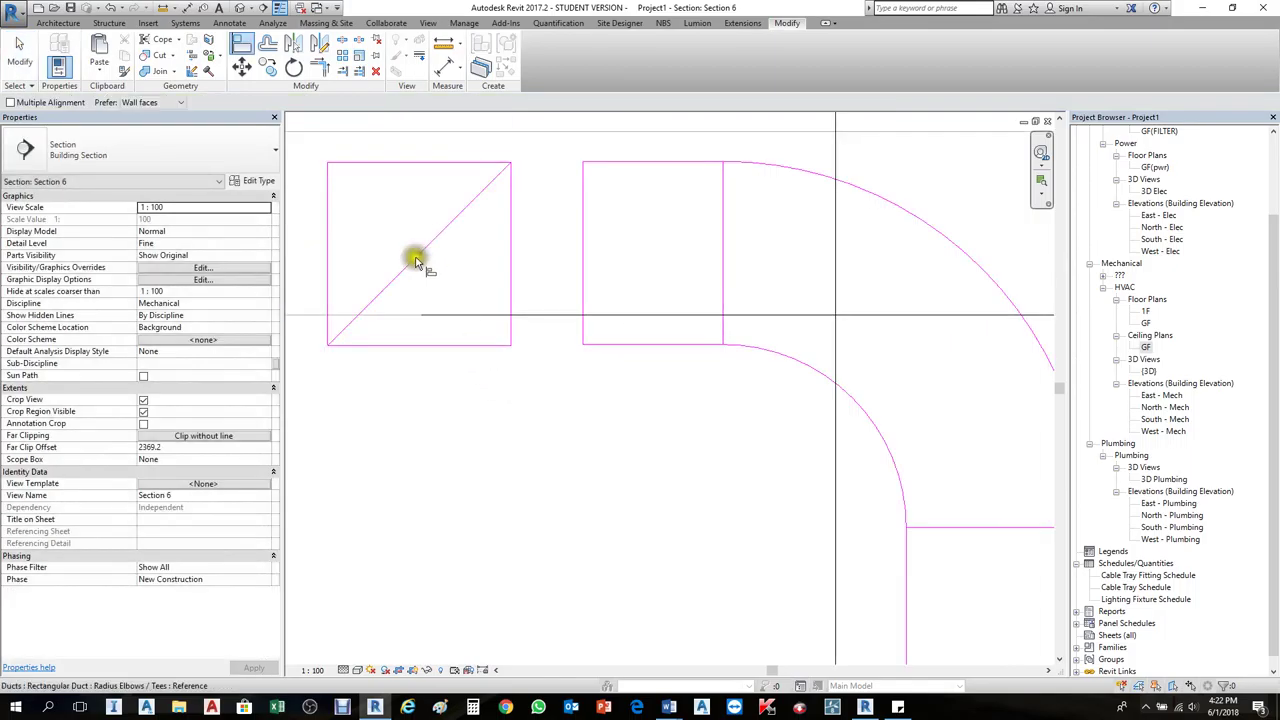
{"action": "left_click", "coordinate": [440, 257]}
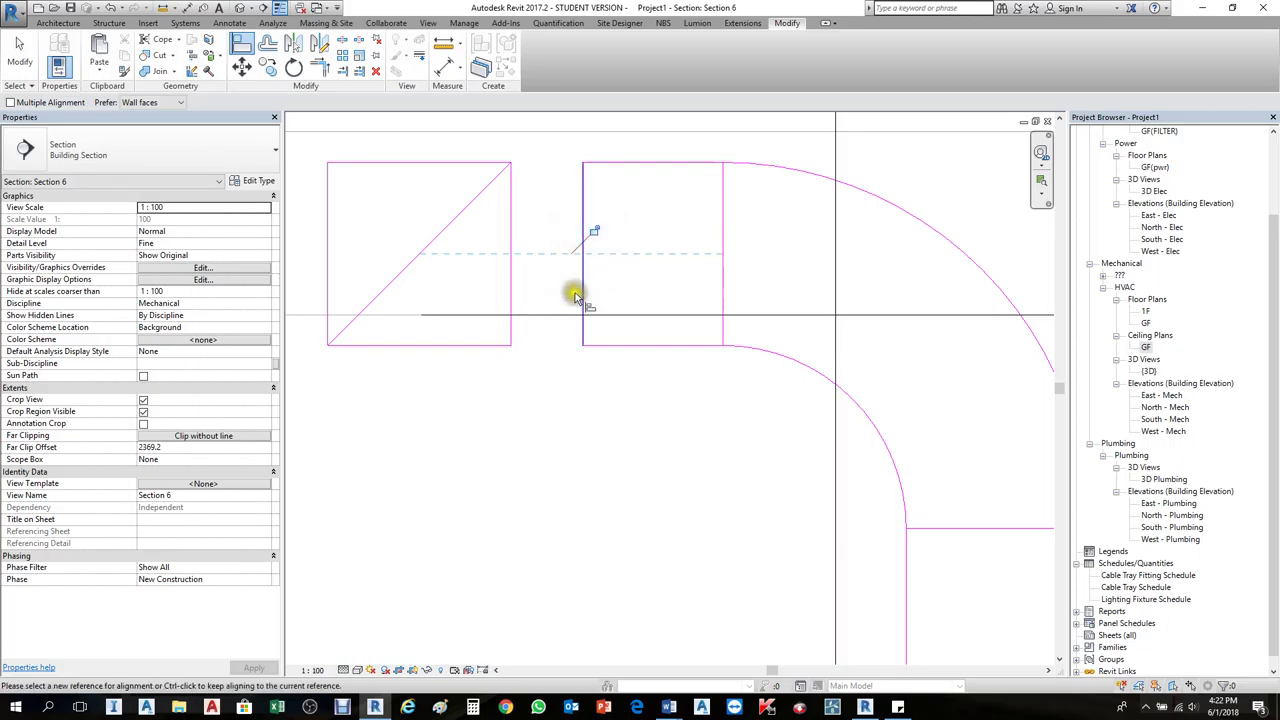
{"action": "left_click", "coordinate": [591, 295]}
{"action": "key", "text": "Escape"}
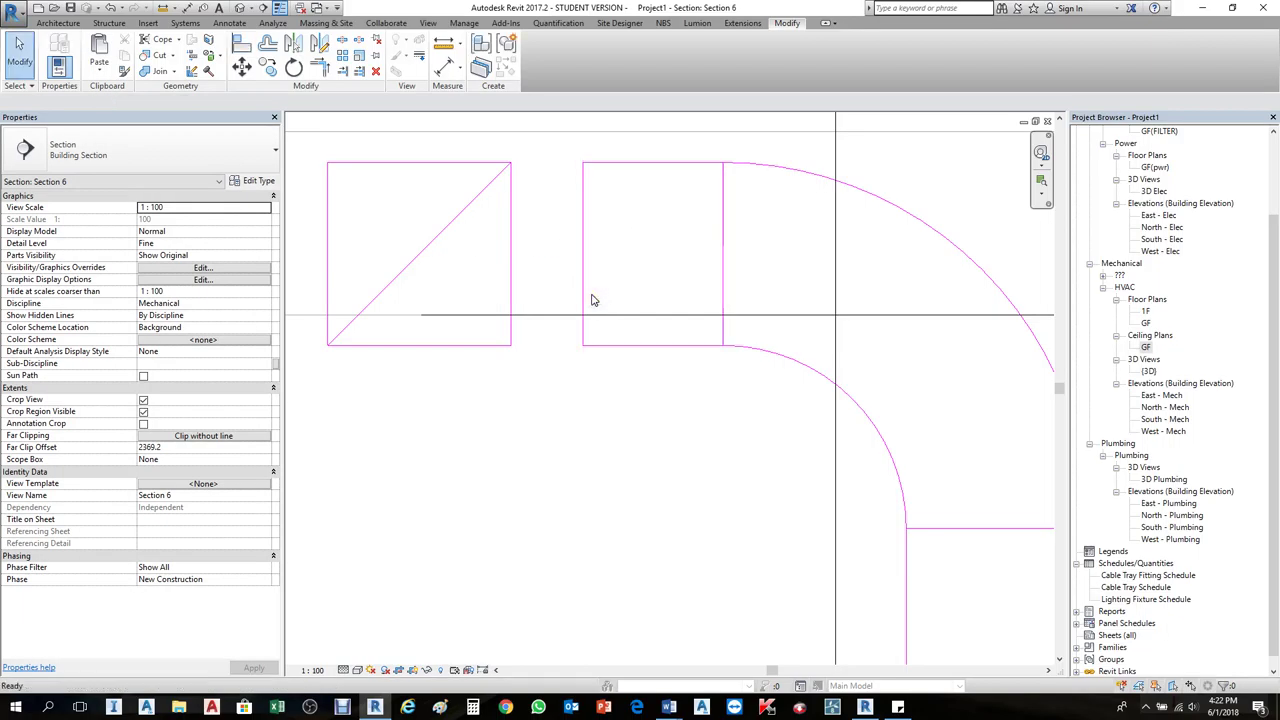
{"action": "left_click", "coordinate": [583, 255]}
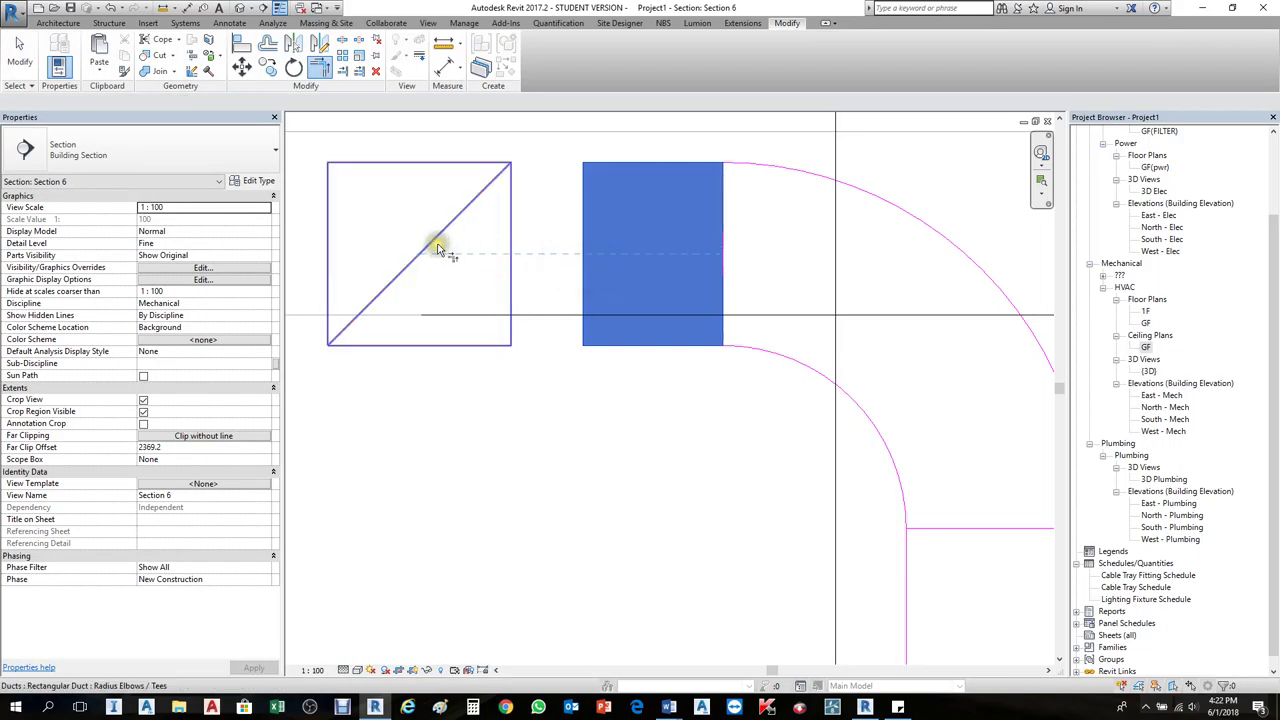
{"action": "left_click", "coordinate": [440, 255]}
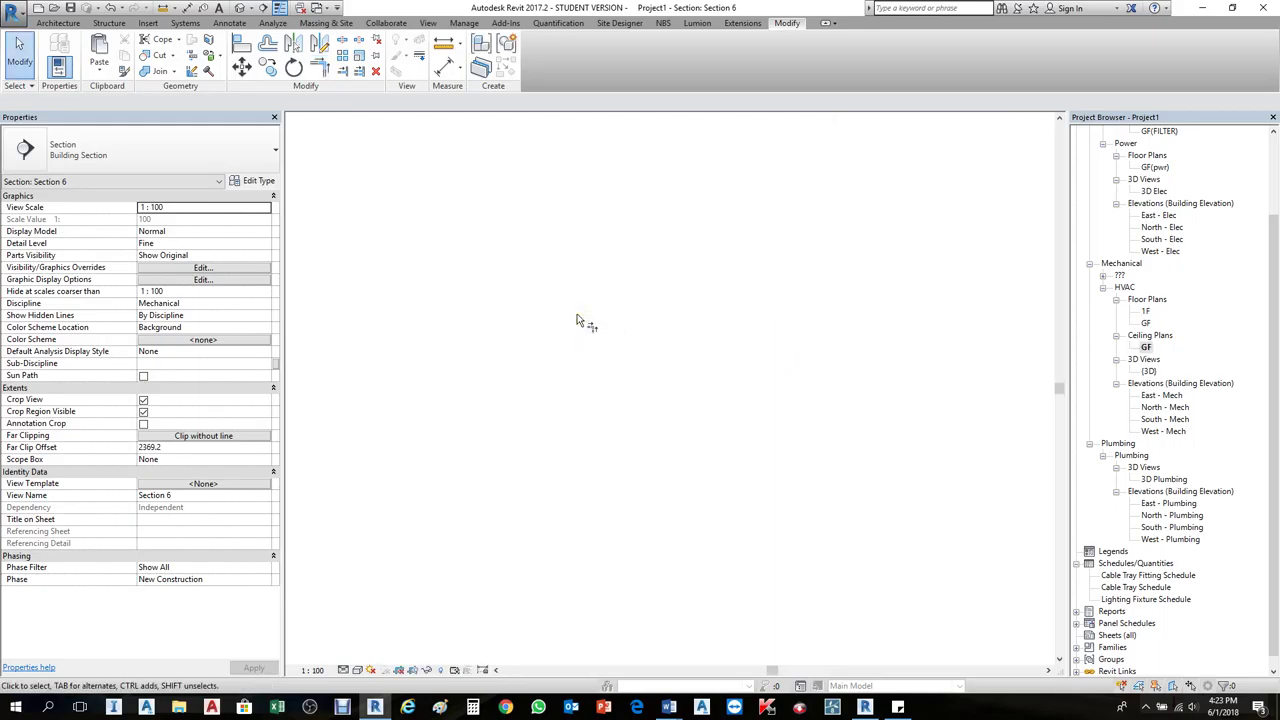
{"action": "left_click", "coordinate": [579, 318]}
{"action": "scroll", "coordinate": [585, 302], "scroll_direction": "down", "scroll_amount": 5}
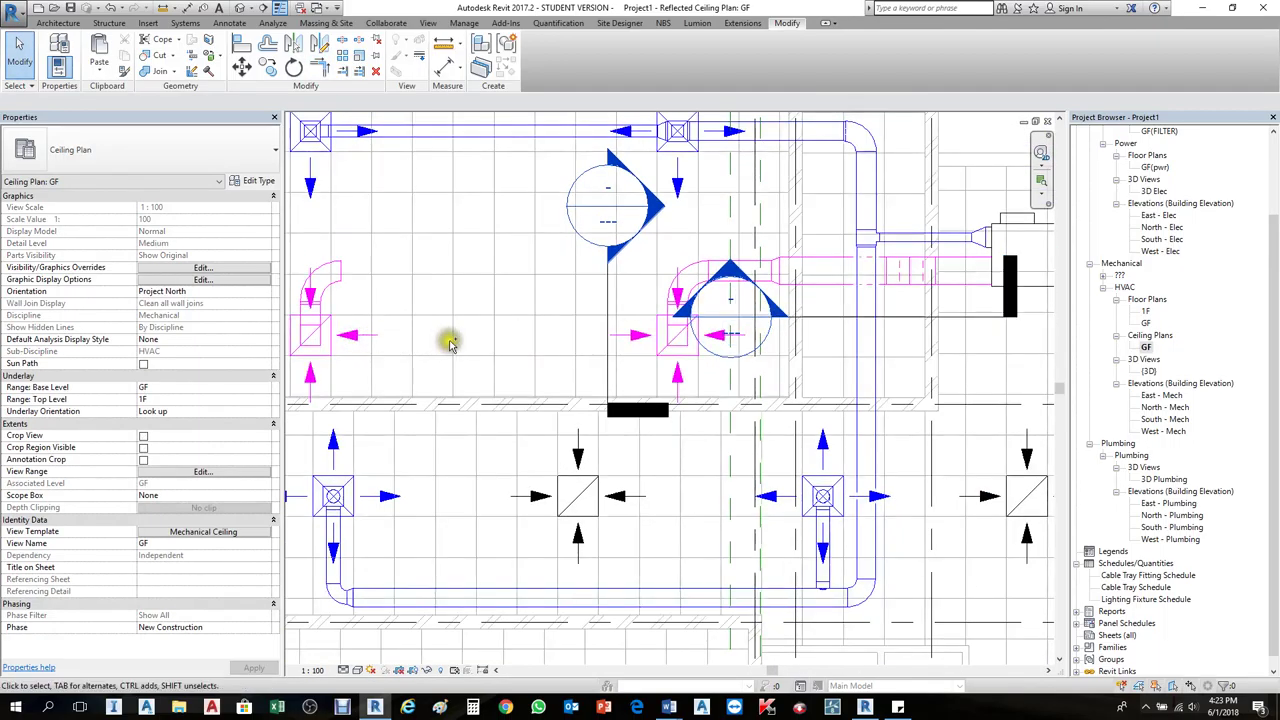
Step: Stretch the diffuser duct's end up to the main return duct and clear the selection
{"action": "scroll", "coordinate": [662, 293], "scroll_direction": "up", "scroll_amount": 2}
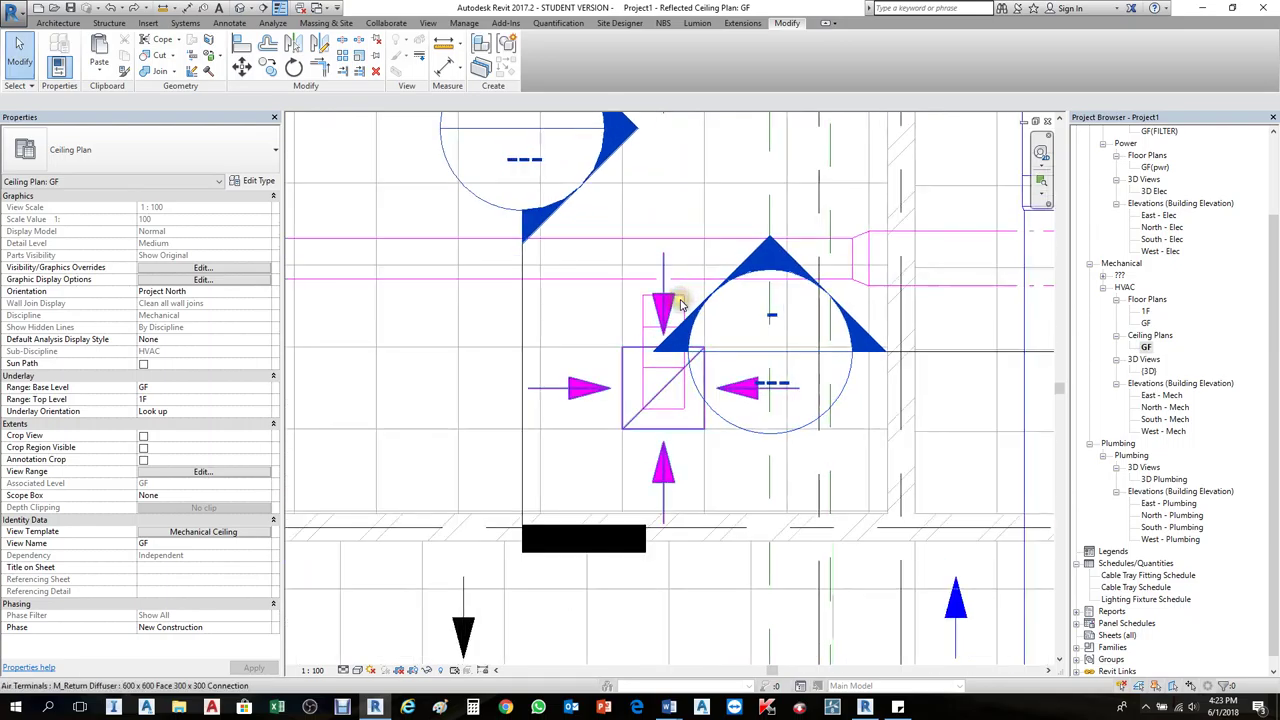
{"action": "scroll", "coordinate": [685, 300], "scroll_direction": "up", "scroll_amount": 2}
{"action": "scroll", "coordinate": [640, 305], "scroll_direction": "up", "scroll_amount": 2}
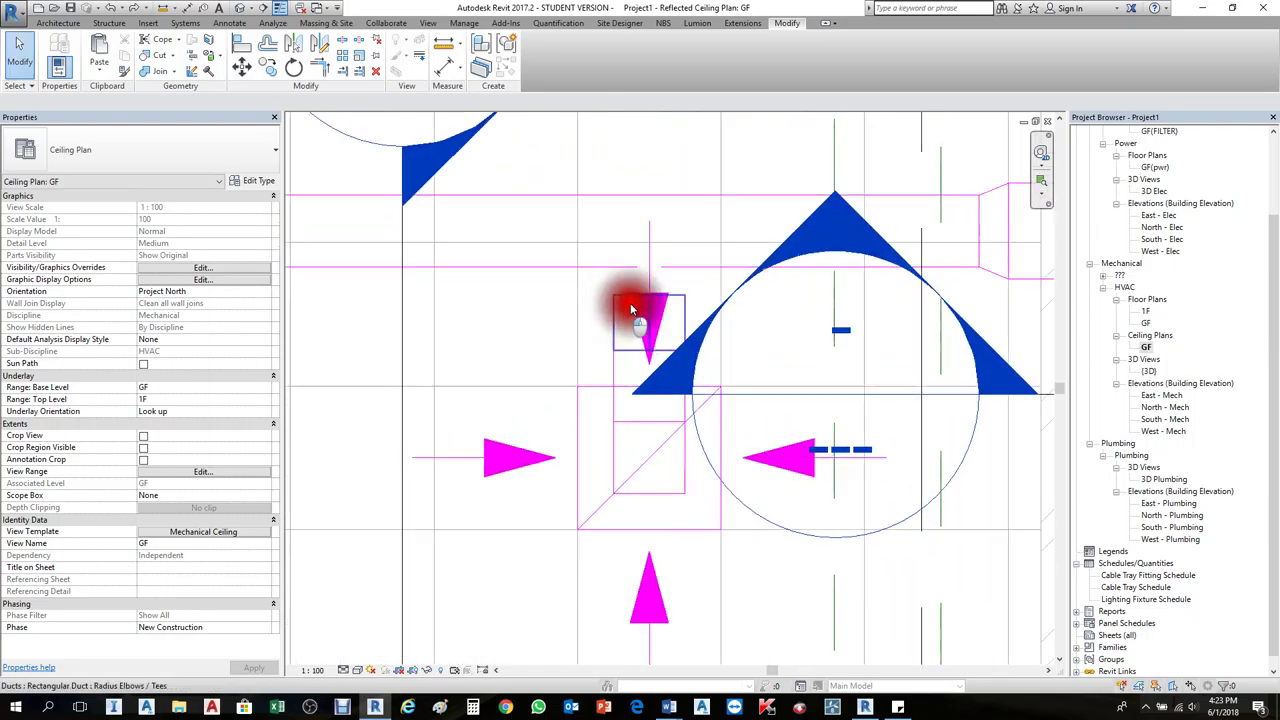
{"action": "left_click_drag", "start_coordinate": [631, 310], "coordinate": [650, 232]}
{"action": "scroll", "coordinate": [707, 219], "scroll_direction": "down", "scroll_amount": 1}
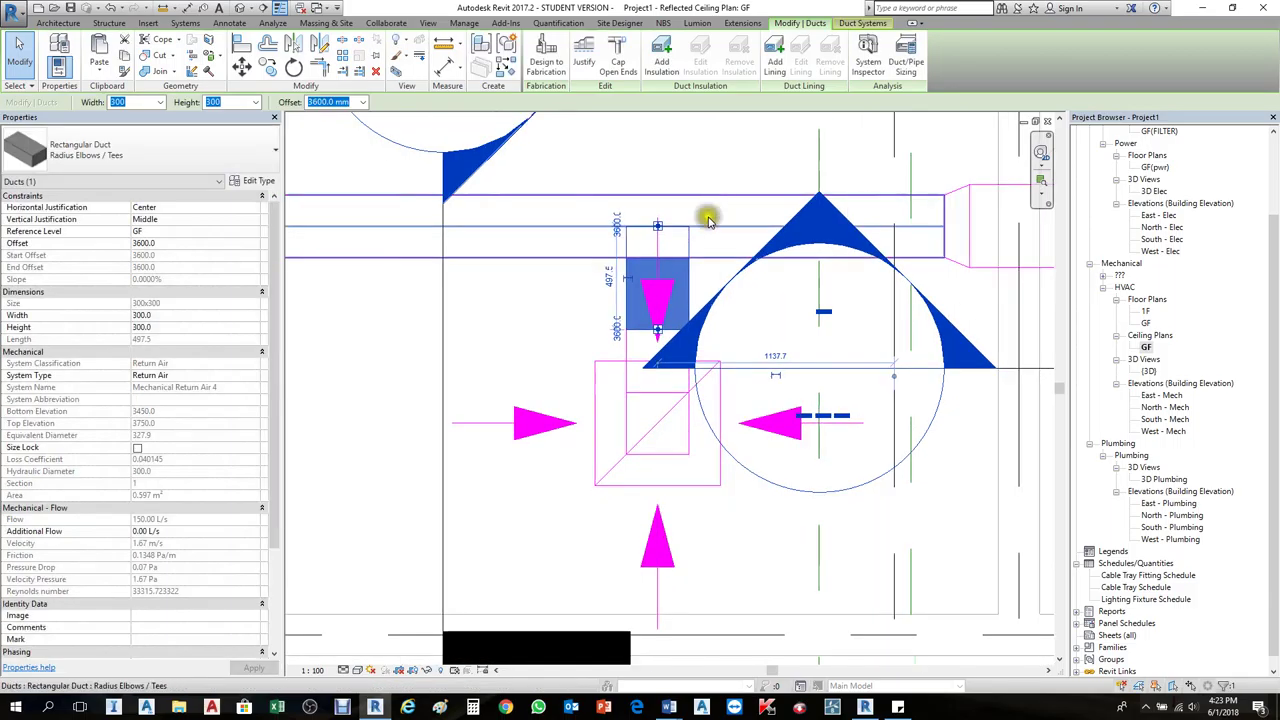
{"action": "scroll", "coordinate": [707, 219], "scroll_direction": "down", "scroll_amount": 4}
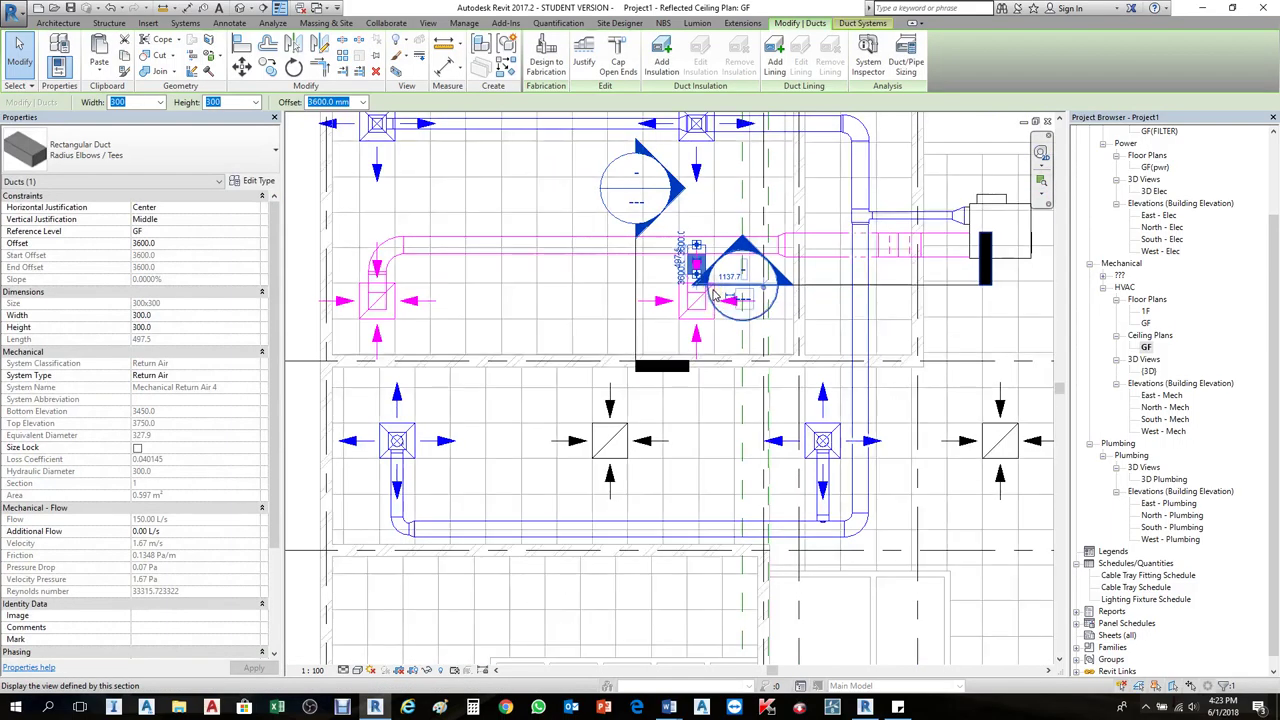
{"action": "scroll", "coordinate": [715, 293], "scroll_direction": "up", "scroll_amount": 2}
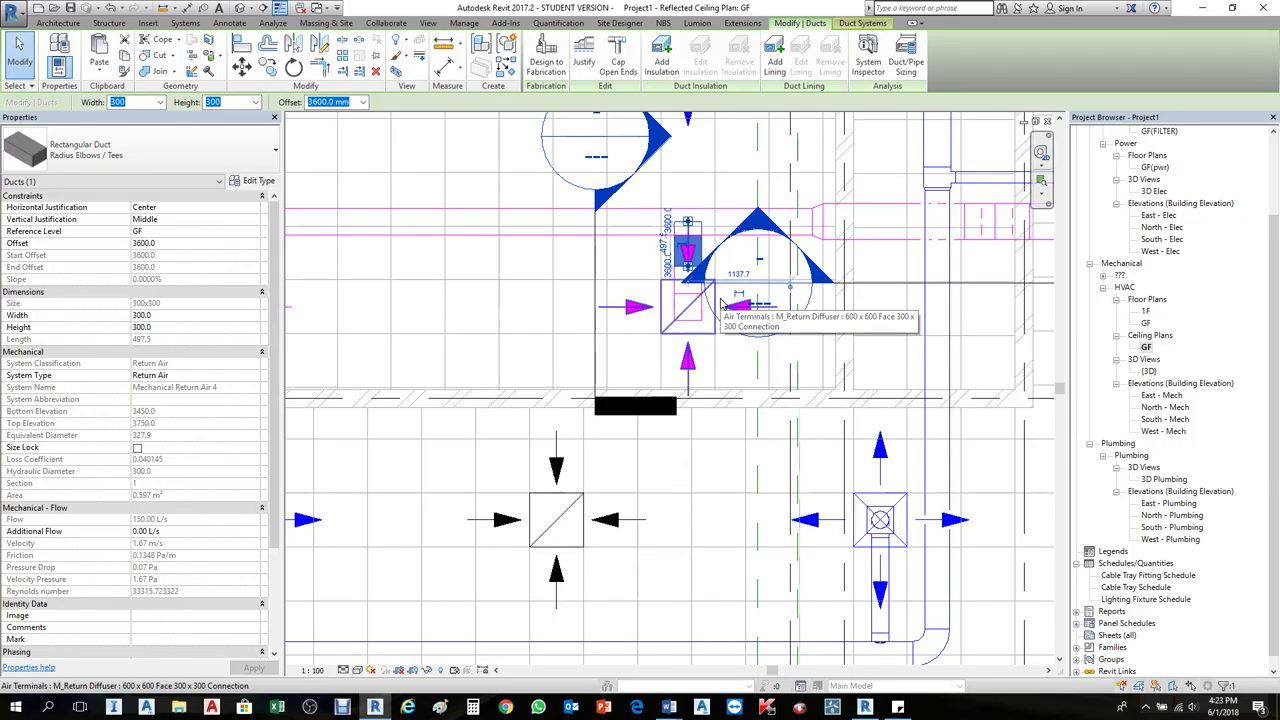
{"action": "scroll", "coordinate": [720, 305], "scroll_direction": "up", "scroll_amount": 3}
{"action": "key", "text": "Escape"}
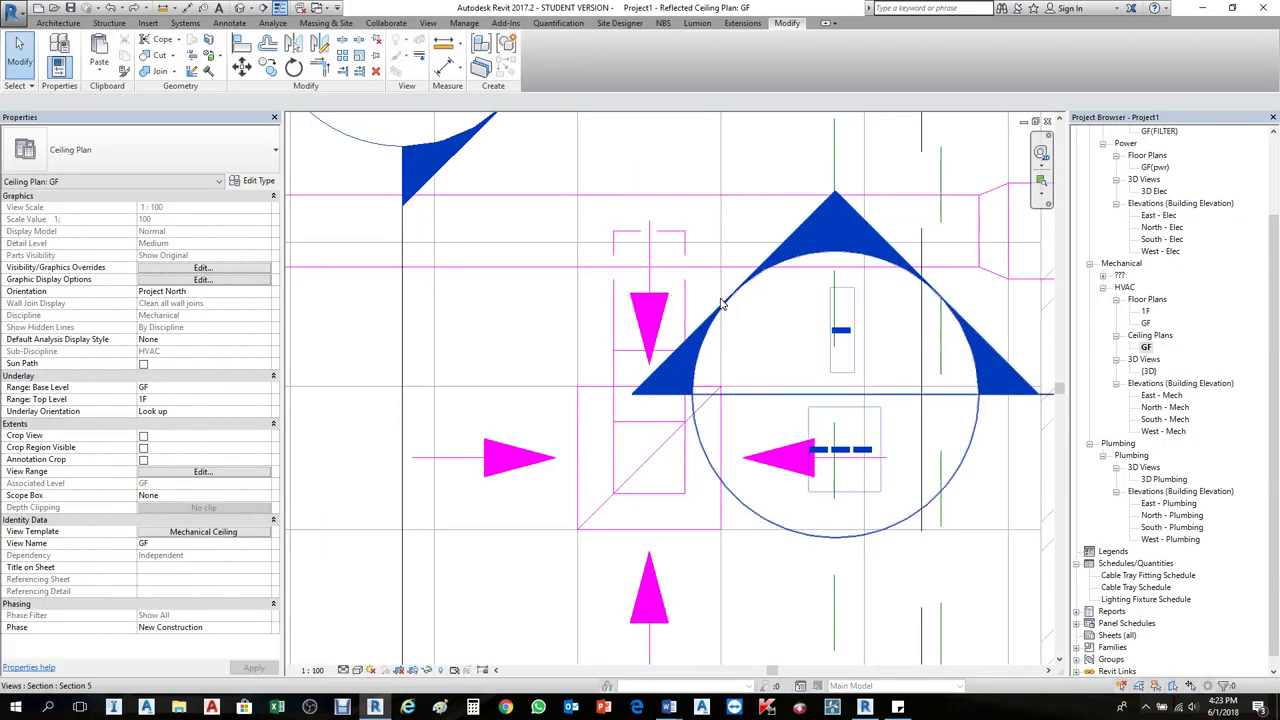
Step: Choose Remind me later on the pending Windows update prompt
{"action": "scroll", "coordinate": [722, 304], "scroll_direction": "down", "scroll_amount": 1}
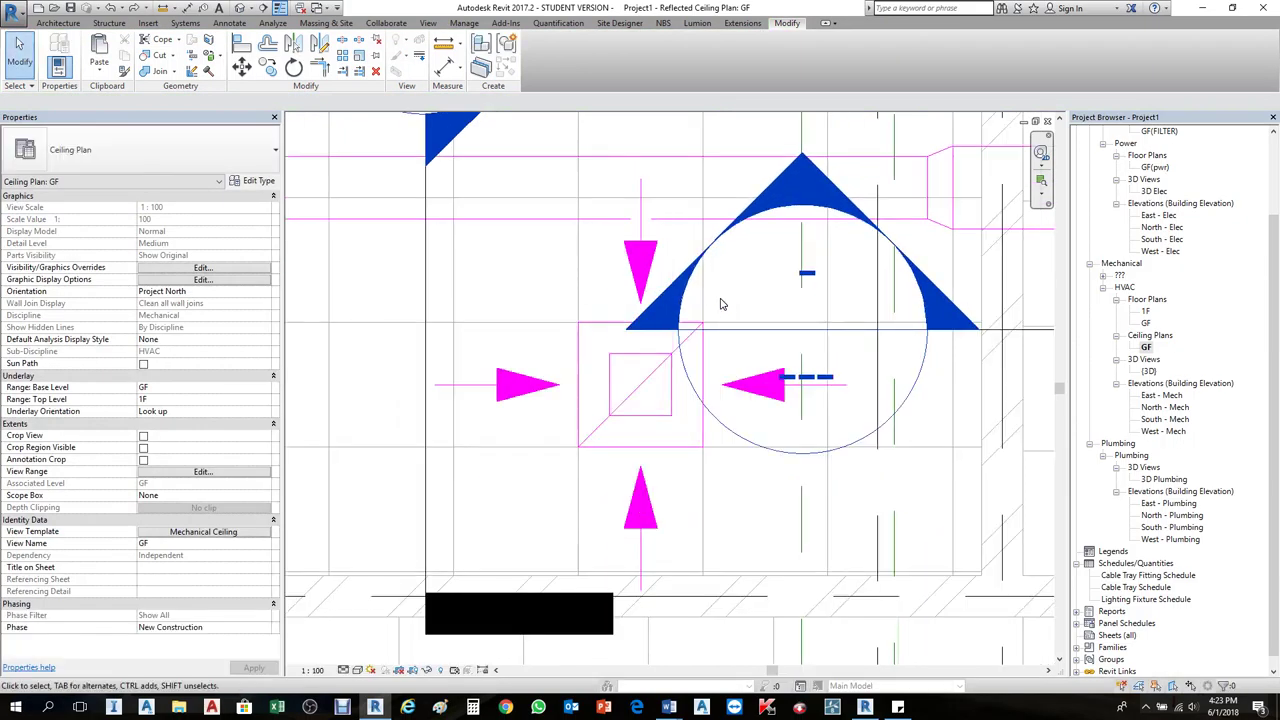
{"action": "scroll", "coordinate": [722, 304], "scroll_direction": "up", "scroll_amount": 1}
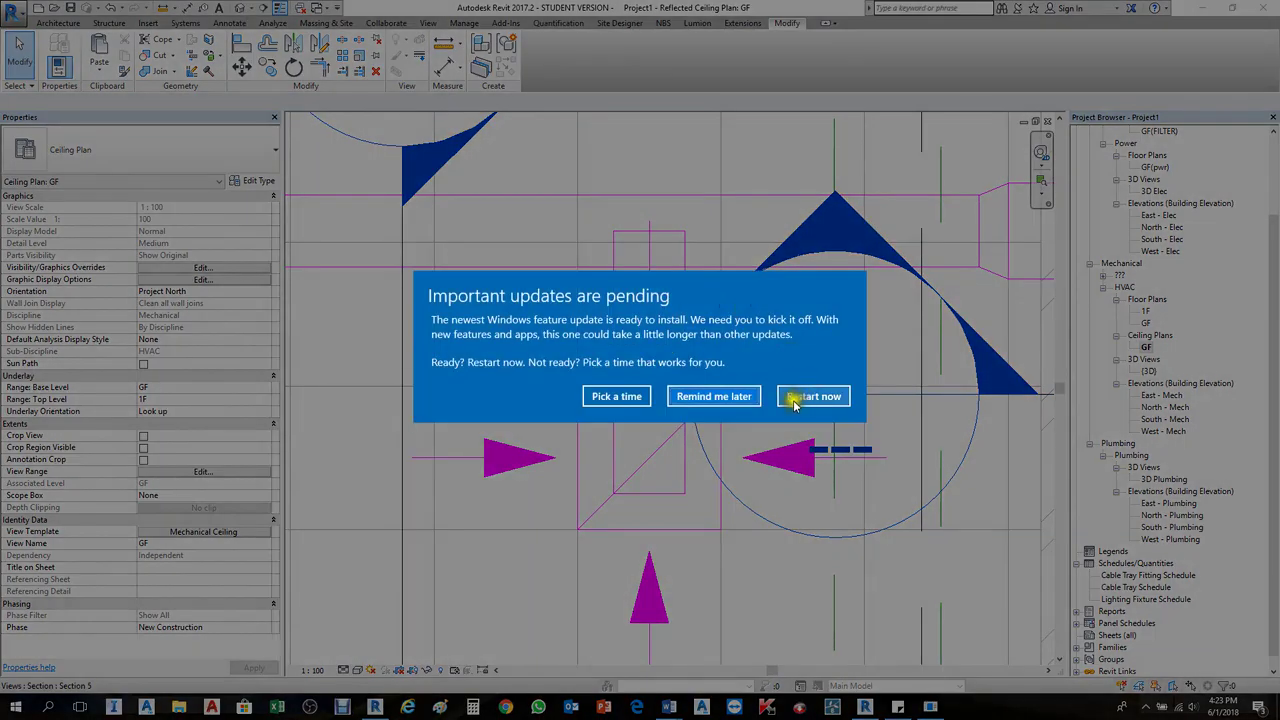
{"action": "left_click", "coordinate": [698, 397]}
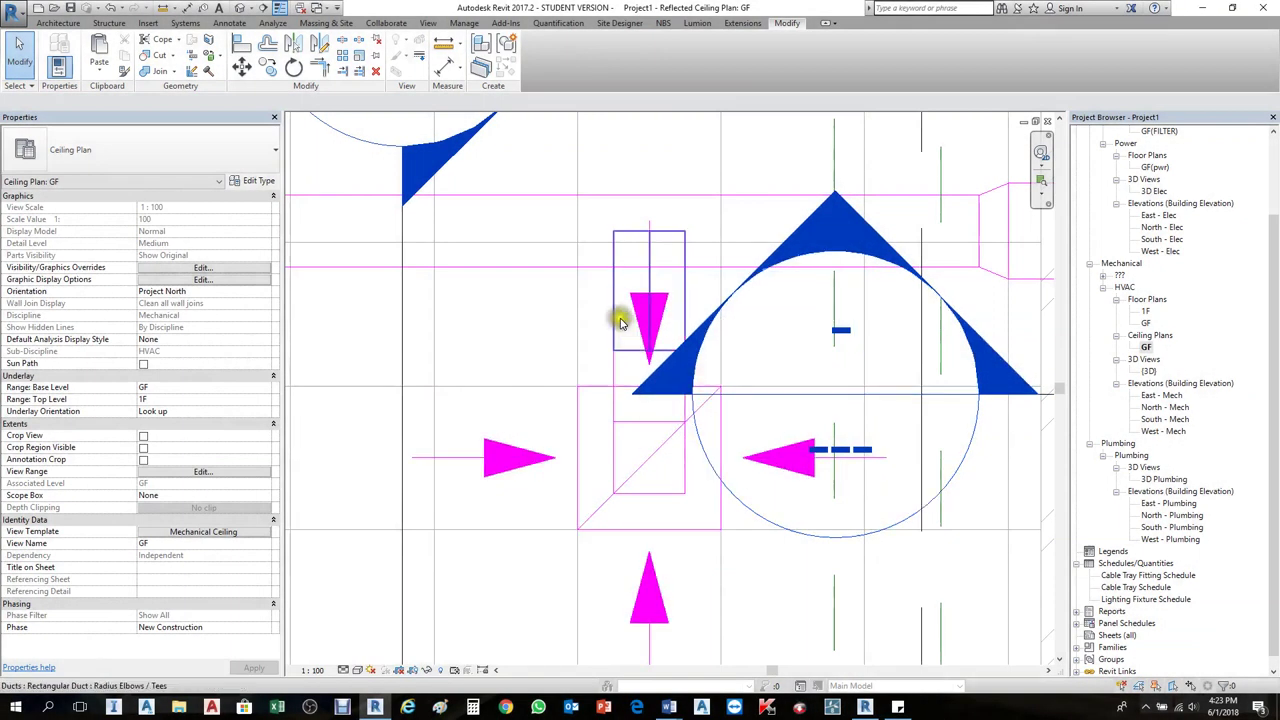
{"action": "scroll", "coordinate": [620, 298], "scroll_direction": "down", "scroll_amount": 2}
Step: Go to the Section 6 view and shorten the short duct piece from its left end
{"action": "left_click", "coordinate": [512, 348]}
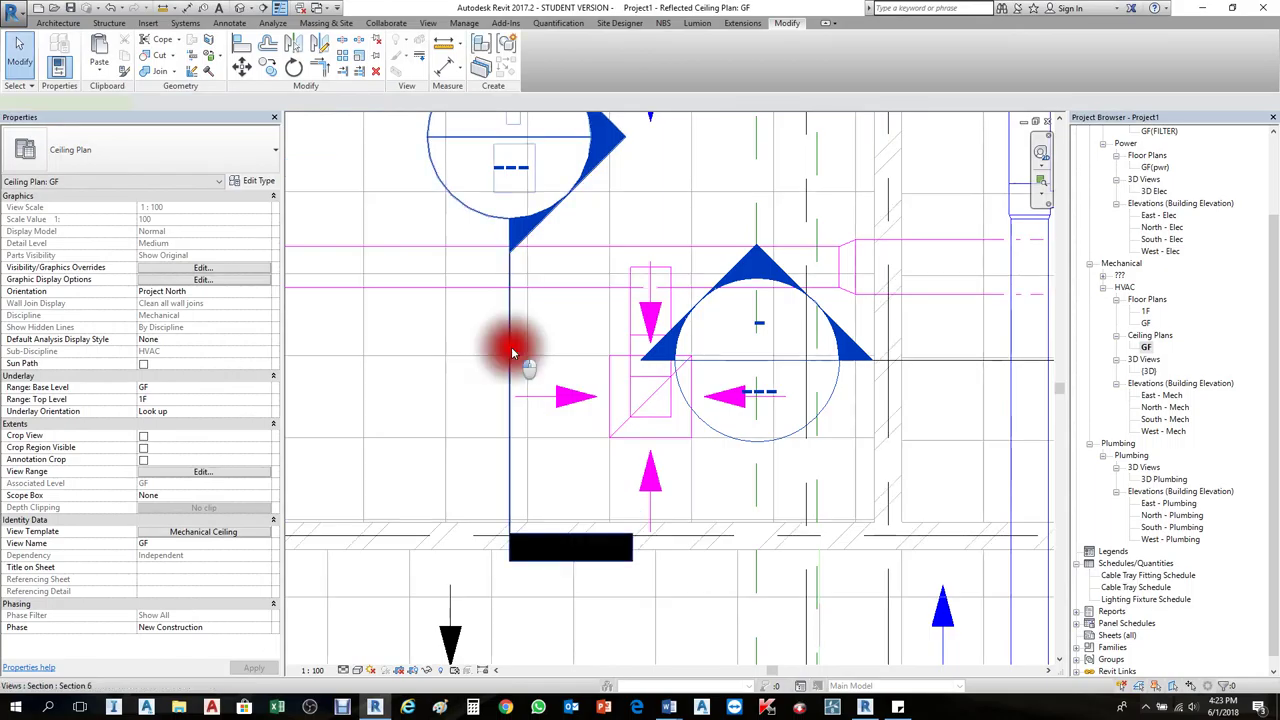
{"action": "right_click", "coordinate": [513, 349]}
{"action": "left_click", "coordinate": [585, 420]}
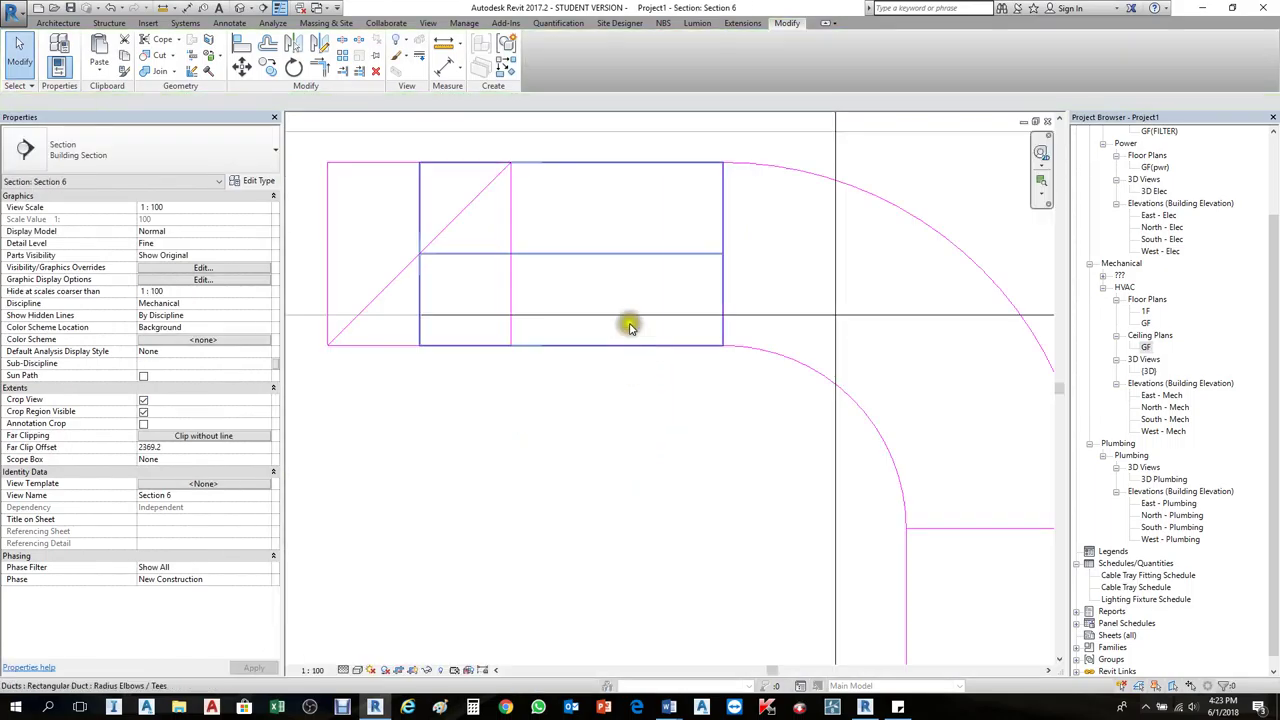
{"action": "left_click", "coordinate": [586, 335]}
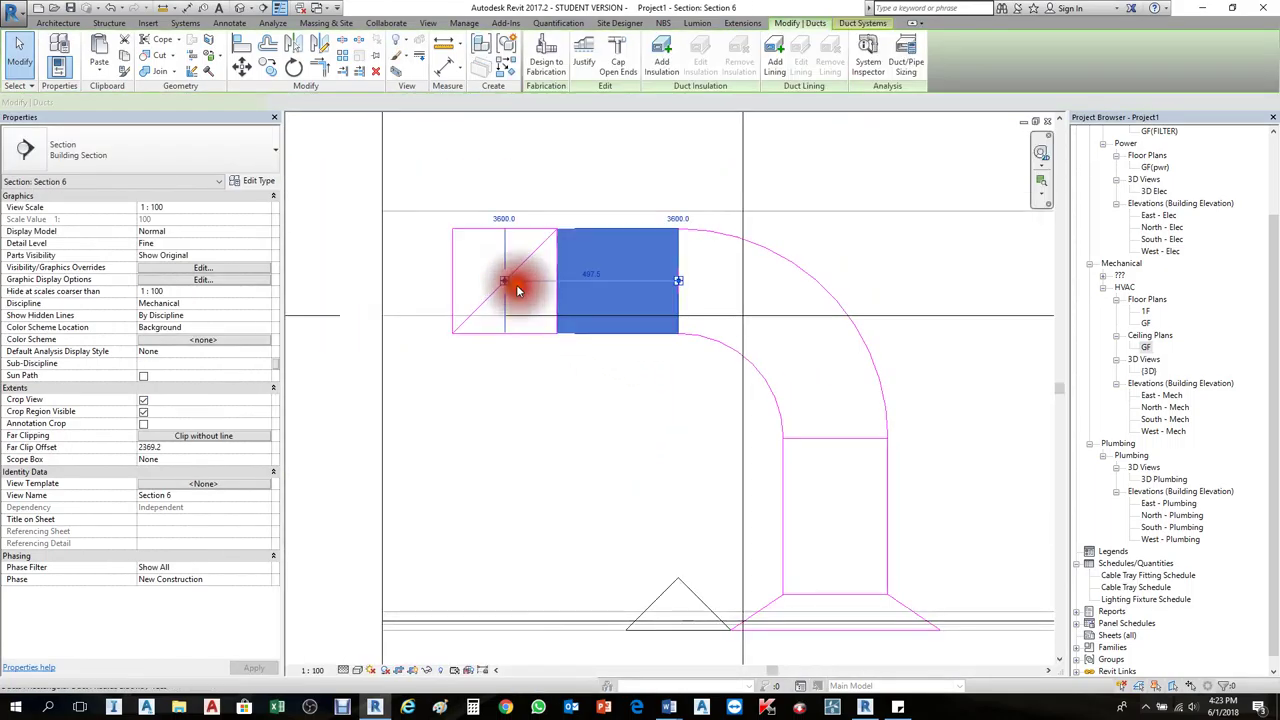
{"action": "left_click_drag", "start_coordinate": [514, 283], "coordinate": [640, 334]}
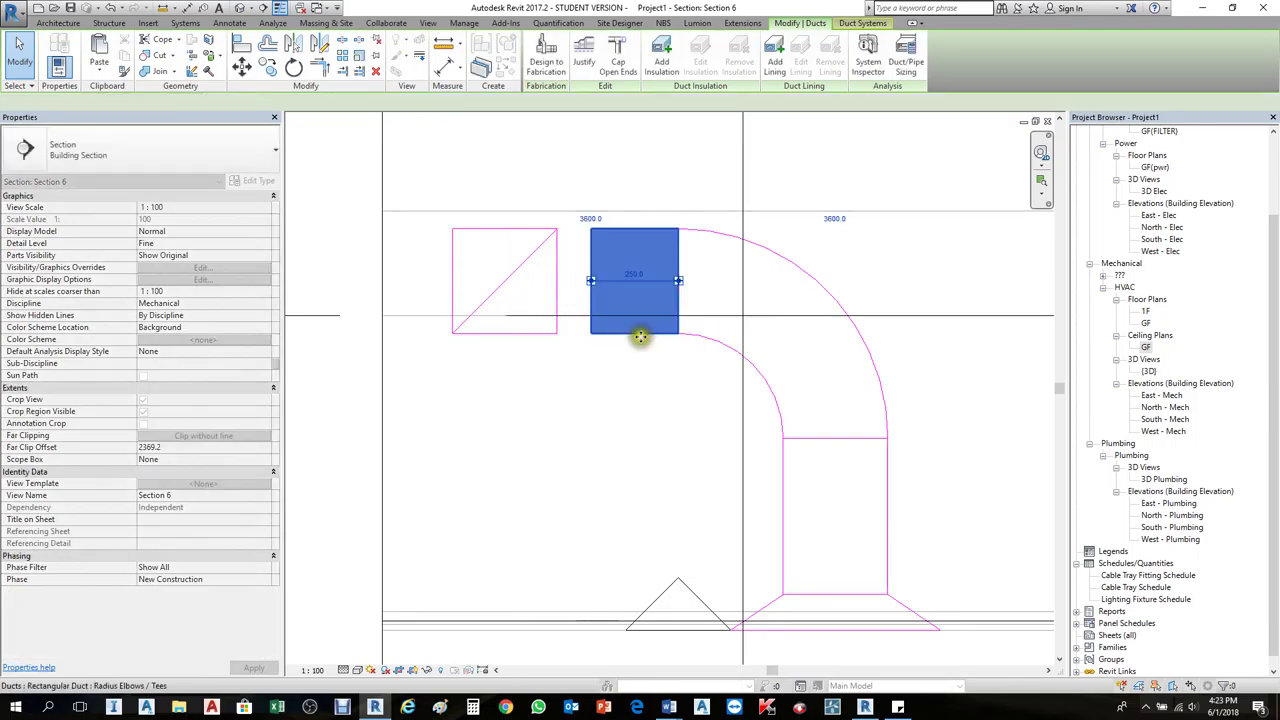
{"action": "key", "text": "Escape"}
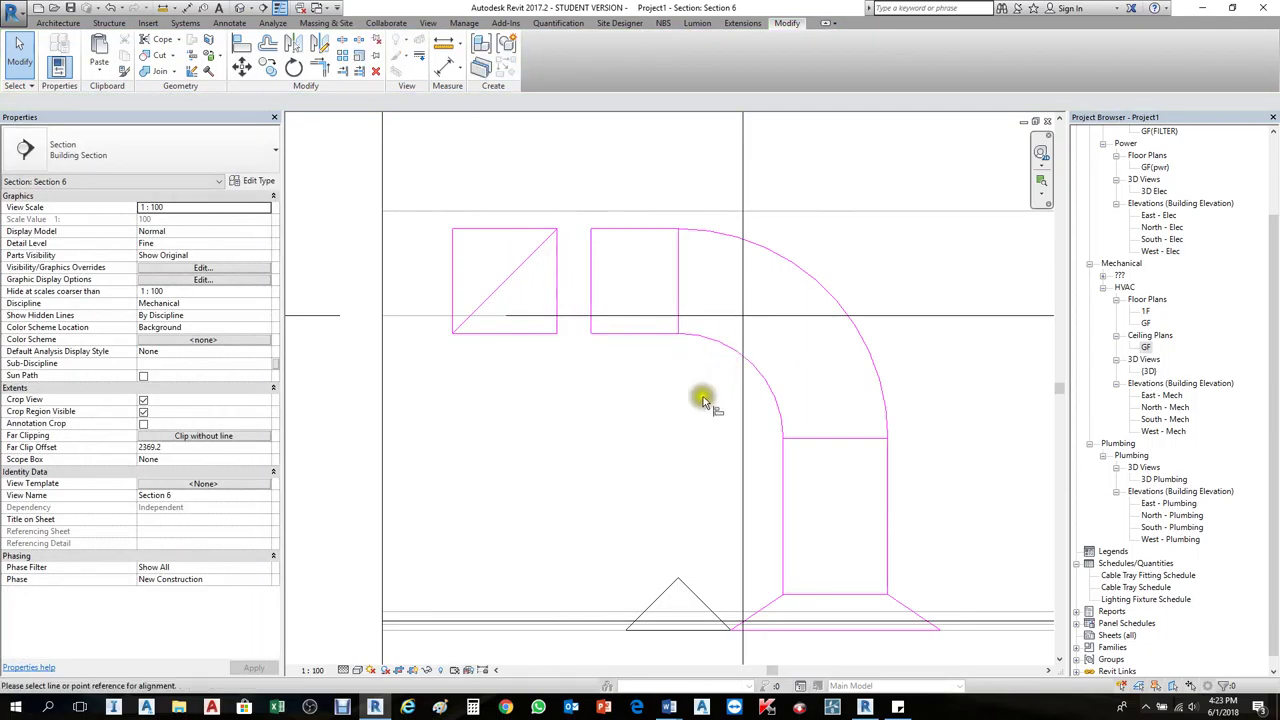
Step: Align the right duct piece to the diffuser duct
{"action": "scroll", "coordinate": [521, 337], "scroll_direction": "up", "scroll_amount": 3}
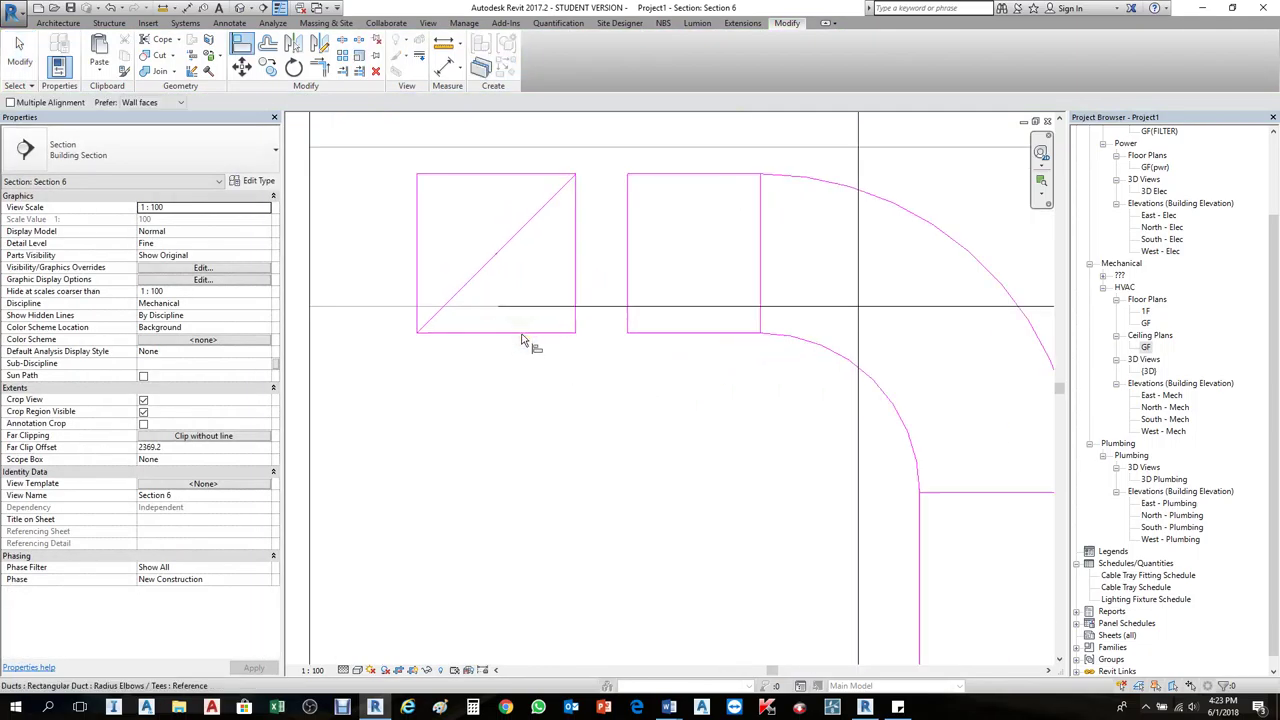
{"action": "left_click", "coordinate": [493, 243]}
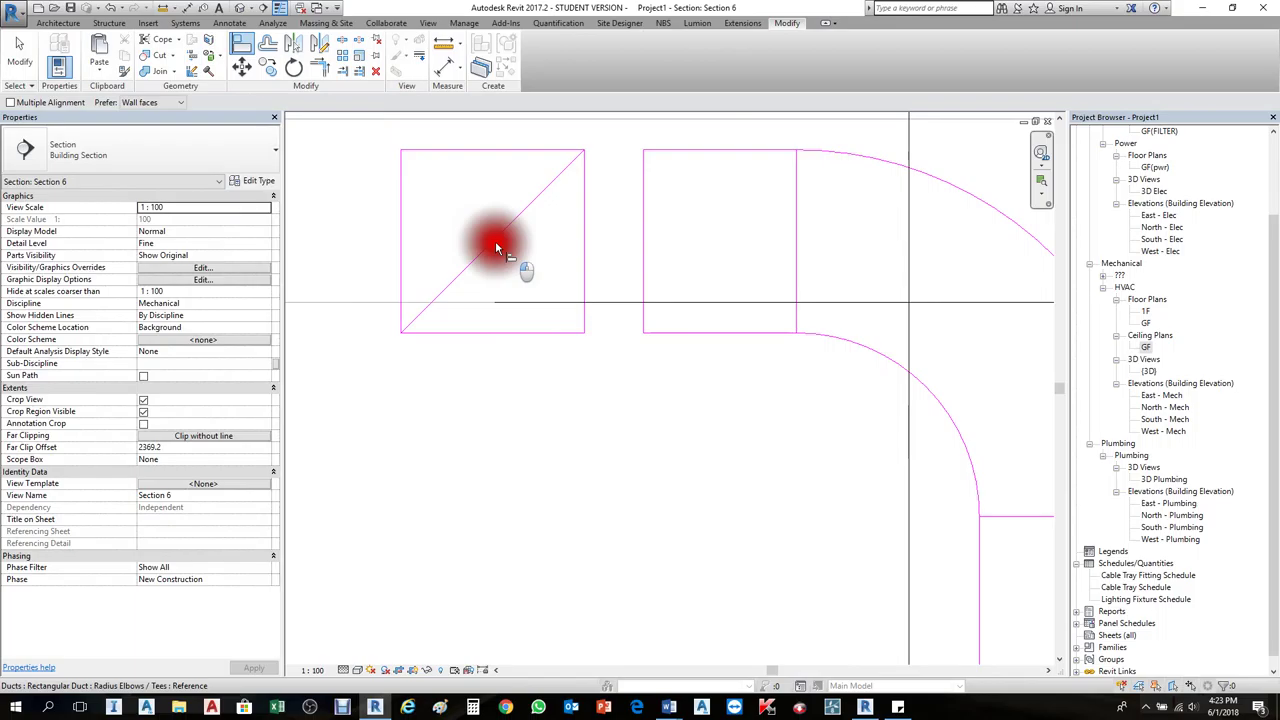
{"action": "left_click", "coordinate": [643, 248]}
{"action": "scroll", "coordinate": [749, 331], "scroll_direction": "down", "scroll_amount": 2}
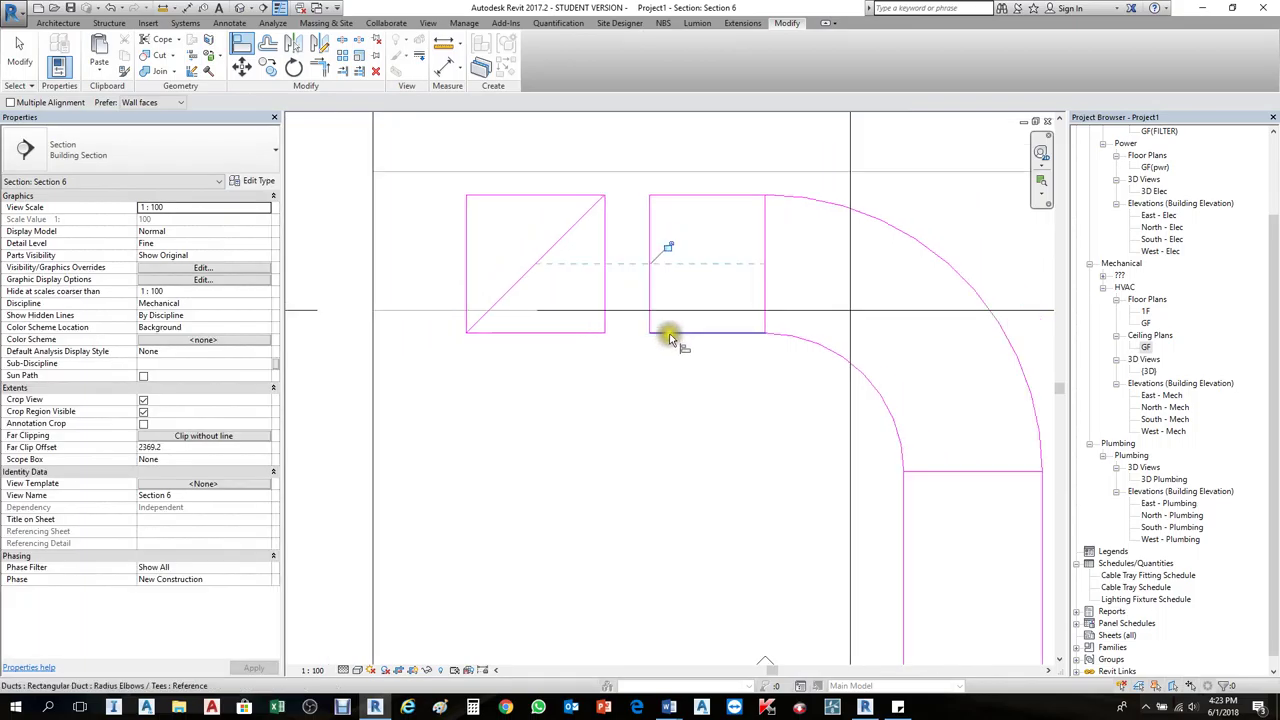
{"action": "key", "text": "Escape"}
Step: Join the right and left duct pieces with Trim/Extend to Corner, then return to the GF ceiling plan
{"action": "key", "text": "t"}
{"action": "key", "text": "r"}
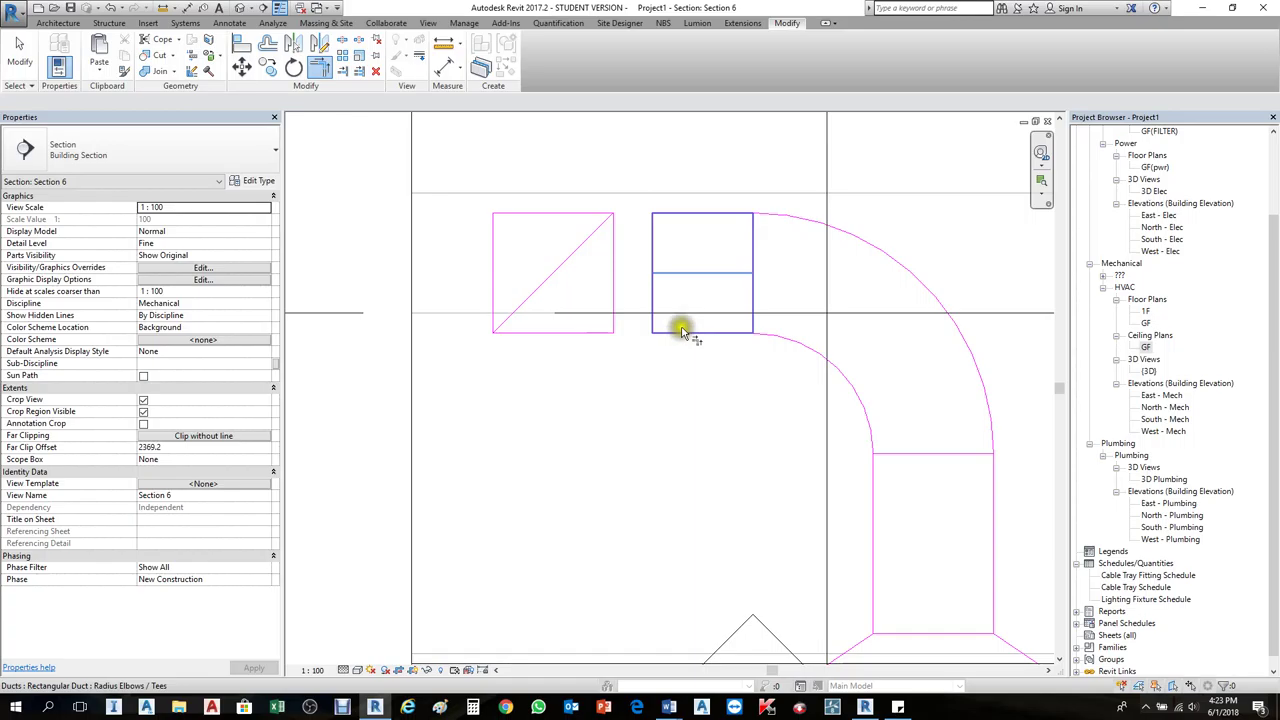
{"action": "left_click", "coordinate": [680, 322]}
{"action": "left_click", "coordinate": [542, 289]}
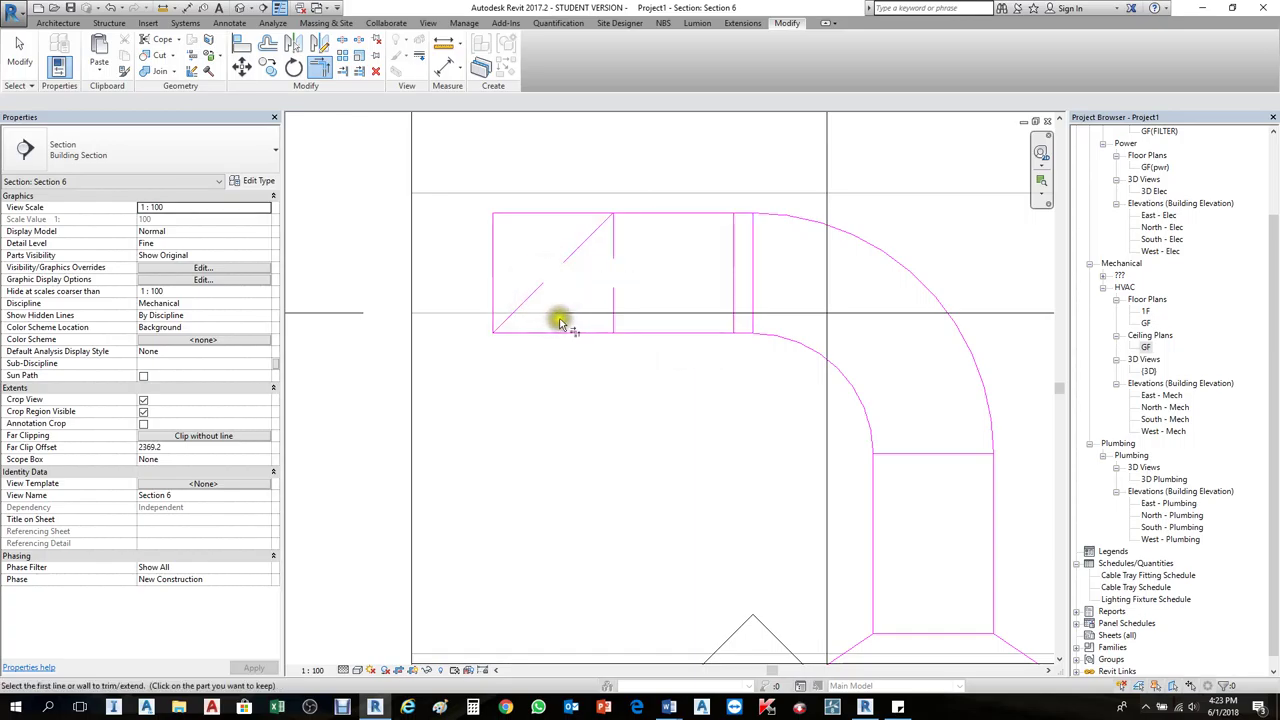
{"action": "key", "text": "ctrl+Tab"}
{"action": "scroll", "coordinate": [611, 286], "scroll_direction": "down", "scroll_amount": 5}
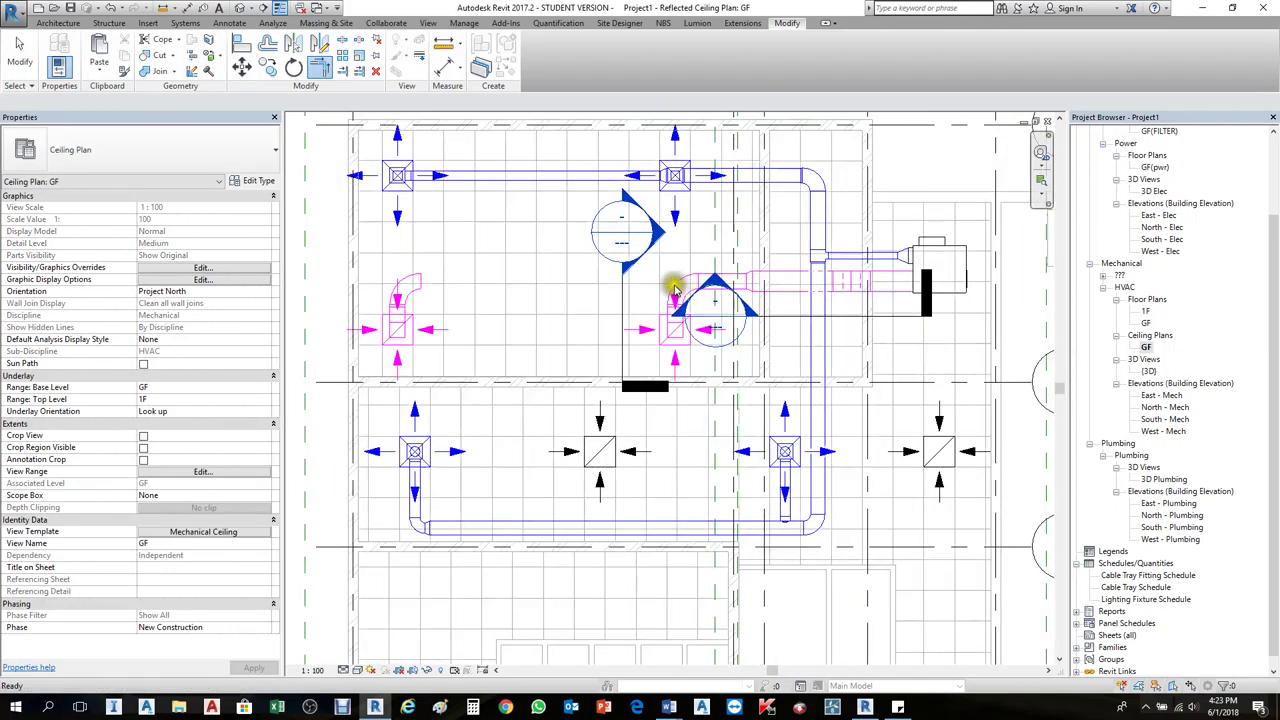
Step: Convert the elbow above the right diffuser into a tee
{"action": "scroll", "coordinate": [675, 289], "scroll_direction": "up", "scroll_amount": 2}
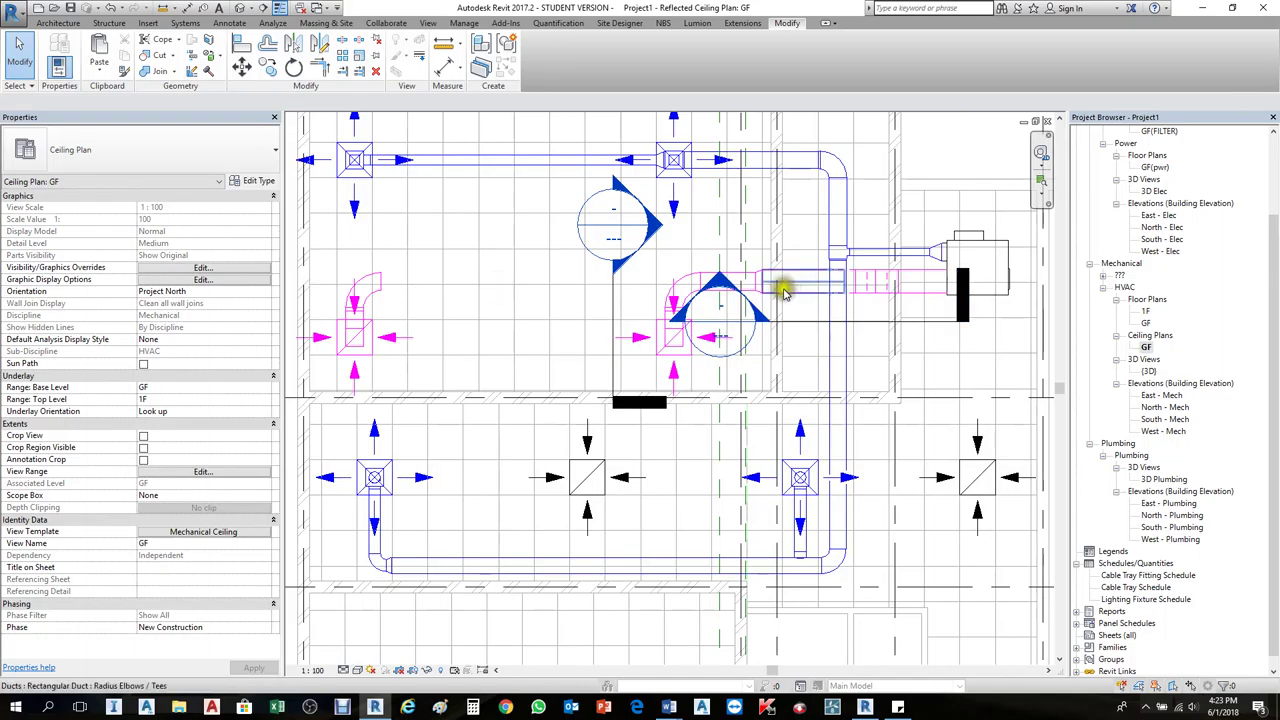
{"action": "scroll", "coordinate": [690, 285], "scroll_direction": "up", "scroll_amount": 3}
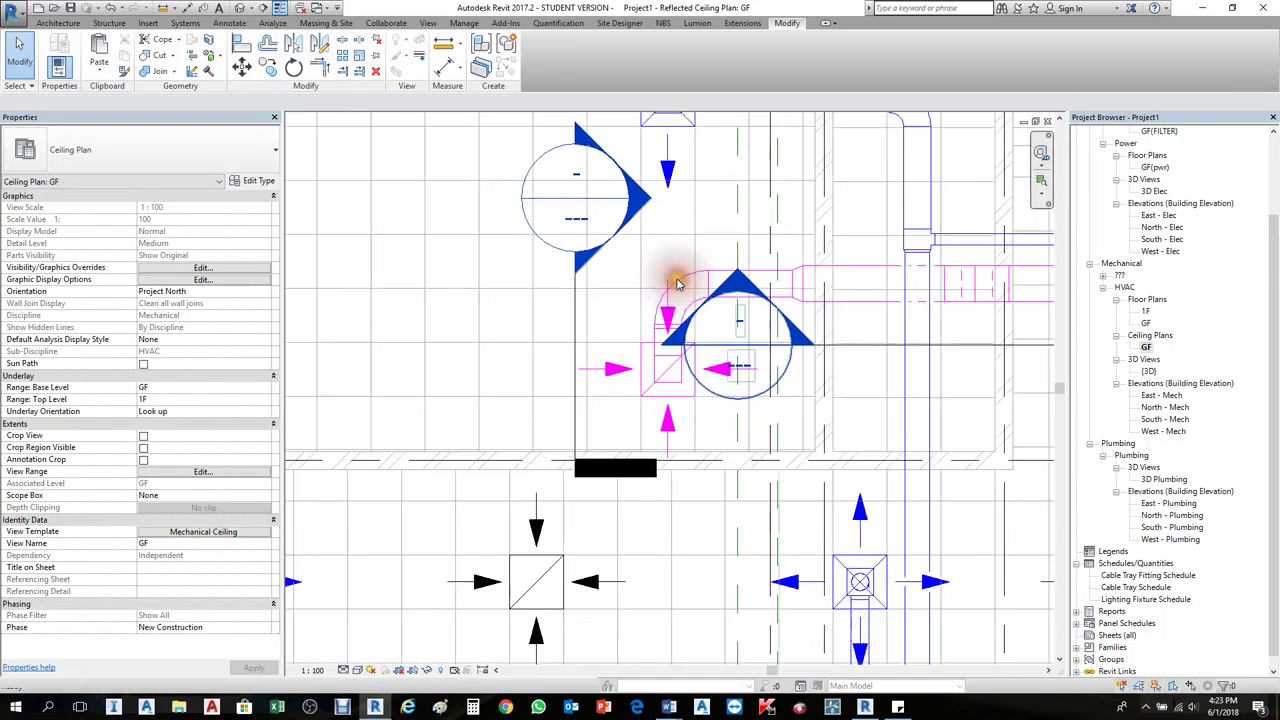
{"action": "scroll", "coordinate": [690, 265], "scroll_direction": "down", "scroll_amount": 3}
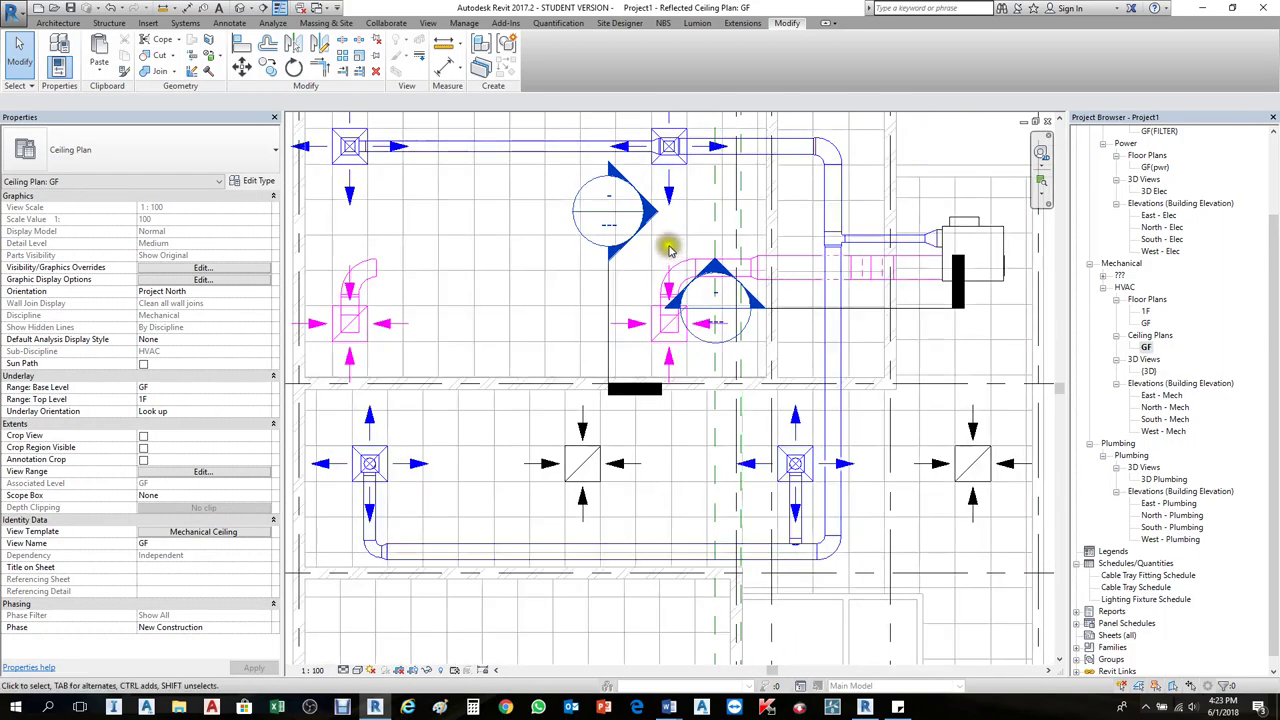
{"action": "scroll", "coordinate": [750, 270], "scroll_direction": "up", "scroll_amount": 4}
{"action": "left_click", "coordinate": [718, 281]}
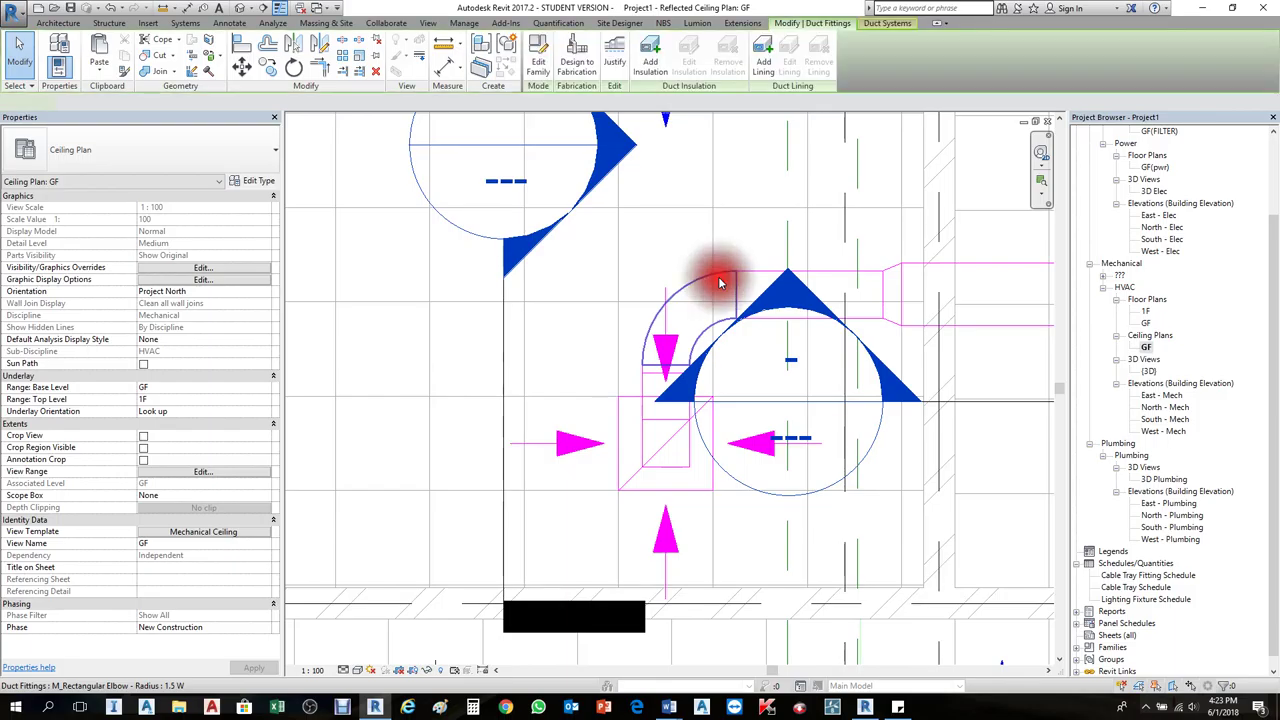
{"action": "left_click", "coordinate": [597, 300]}
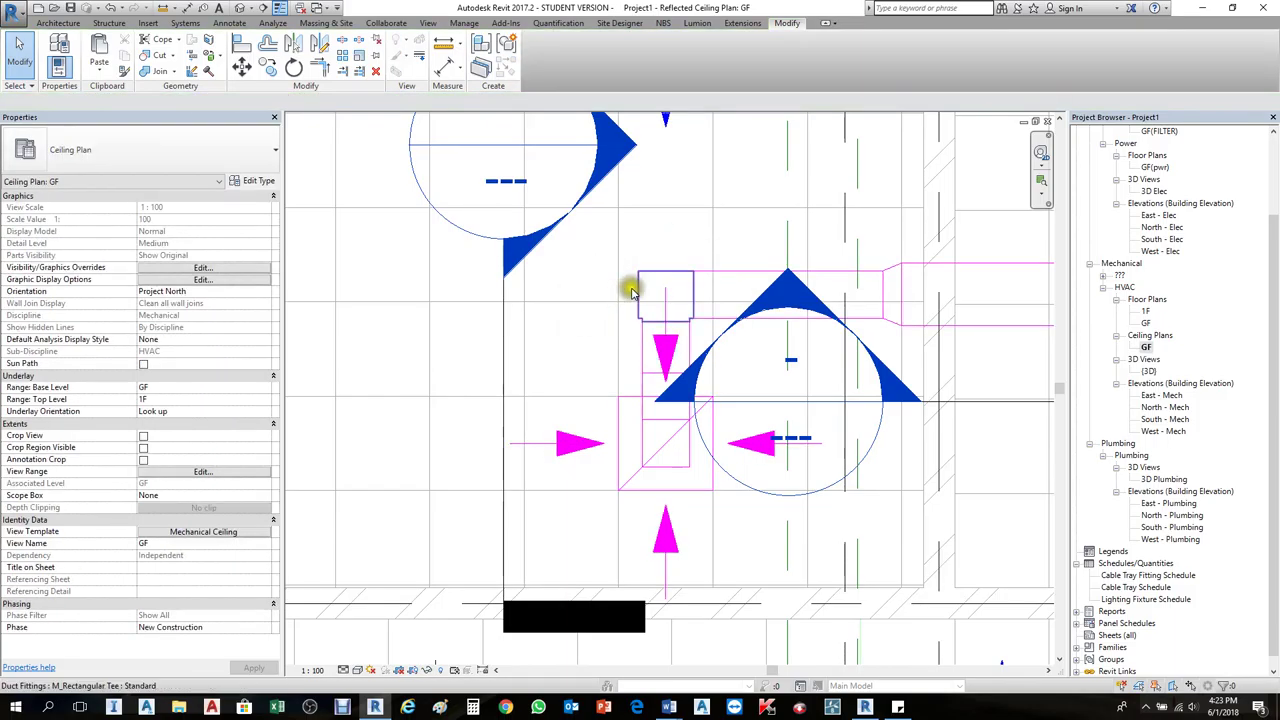
Step: Draw a 300 × 300 mm return duct from the tee to the left diffuser's elbow
{"action": "left_click", "coordinate": [636, 293]}
{"action": "right_click", "coordinate": [637, 291]}
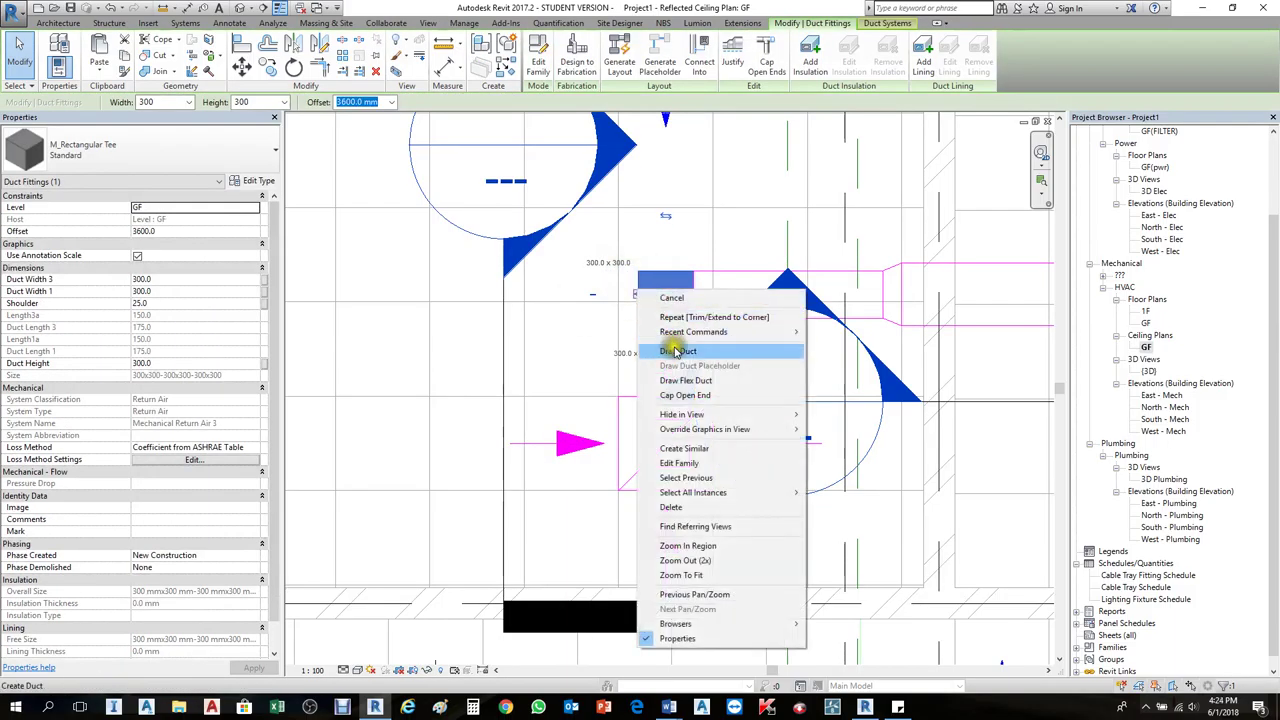
{"action": "left_click", "coordinate": [748, 333]}
{"action": "scroll", "coordinate": [623, 366], "scroll_direction": "down", "scroll_amount": 4}
{"action": "scroll", "coordinate": [523, 320], "scroll_direction": "up", "scroll_amount": 4}
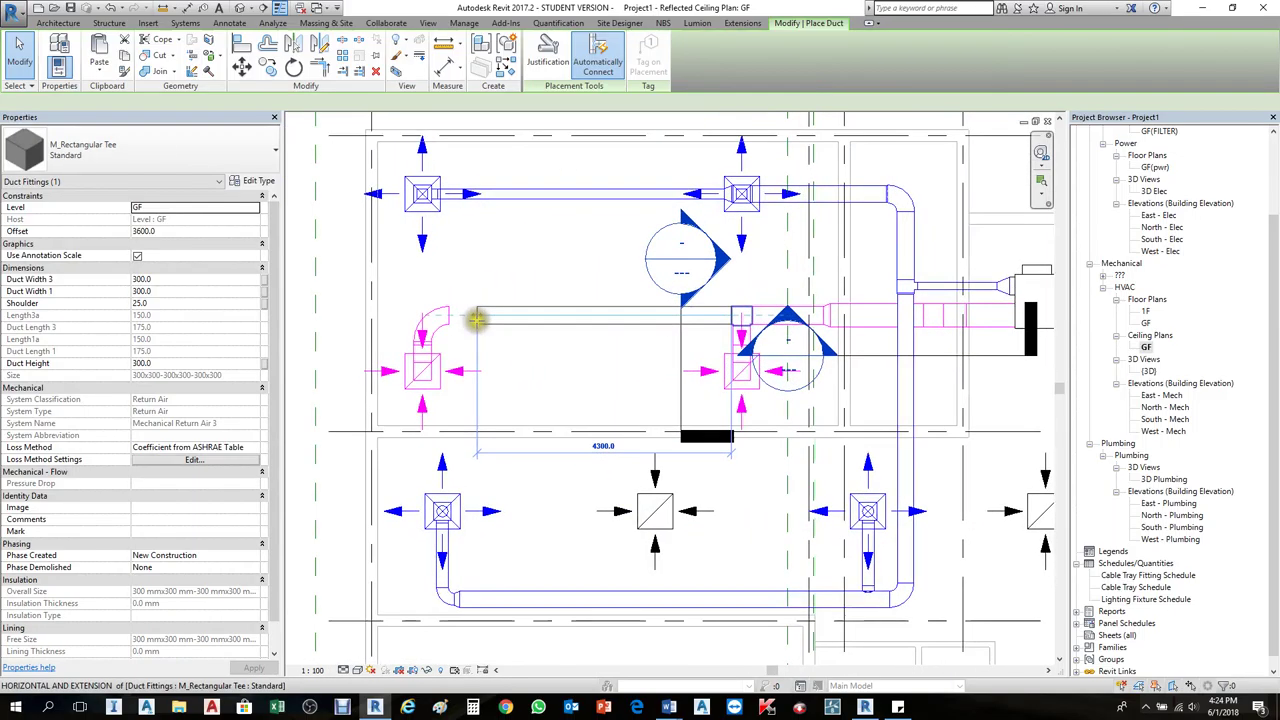
{"action": "left_click", "coordinate": [437, 315]}
{"action": "key", "text": "Escape"}
{"action": "key", "text": "Escape"}
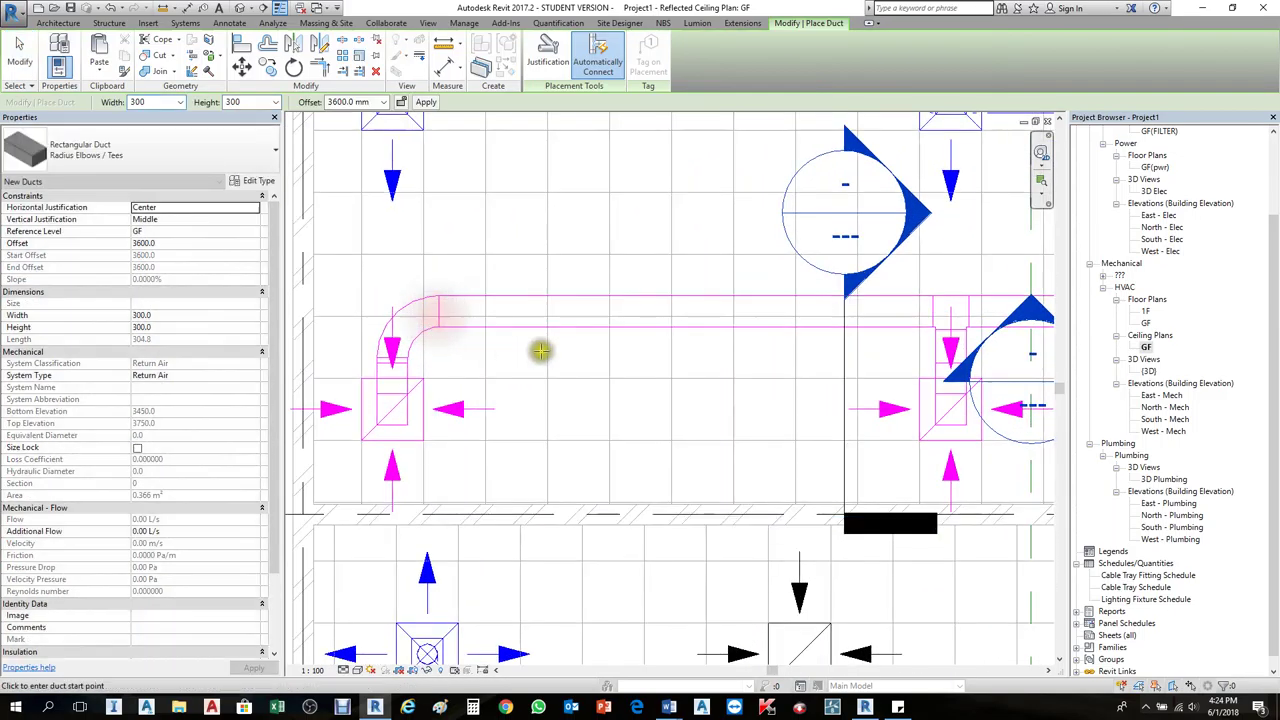
{"action": "scroll", "coordinate": [545, 350], "scroll_direction": "down", "scroll_amount": 3}
{"action": "scroll", "coordinate": [845, 364], "scroll_direction": "up", "scroll_amount": 4}
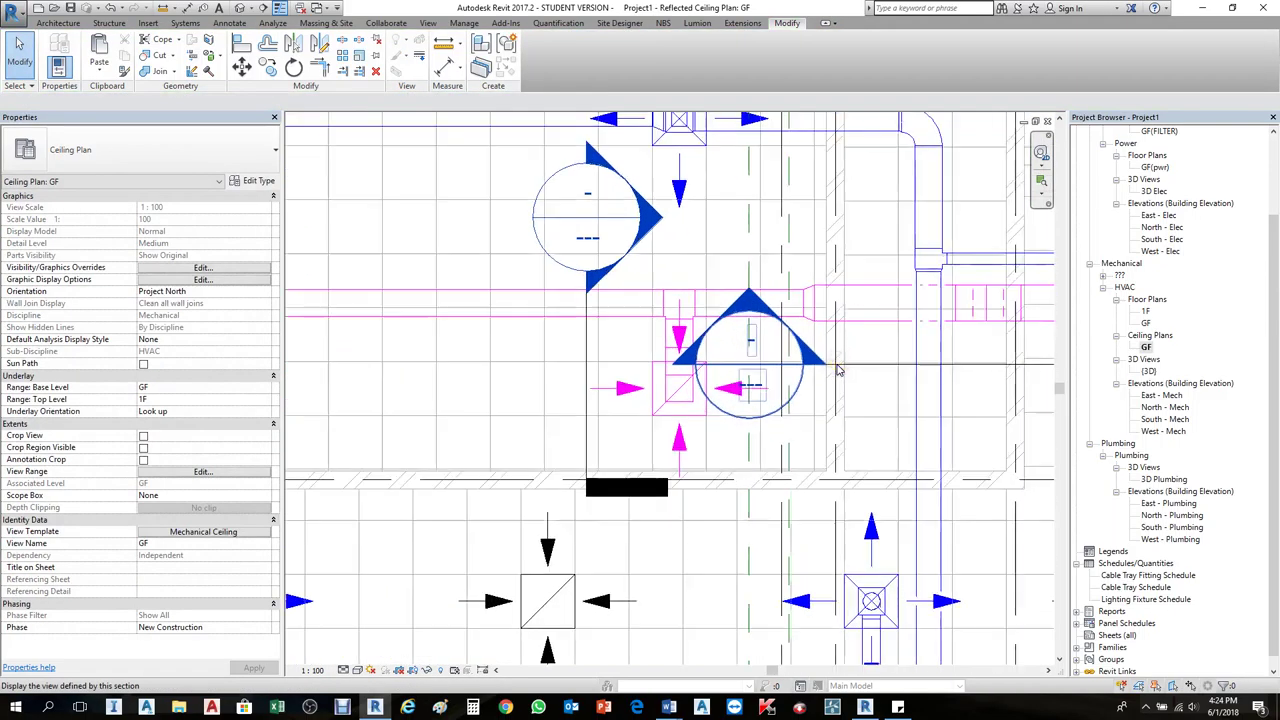
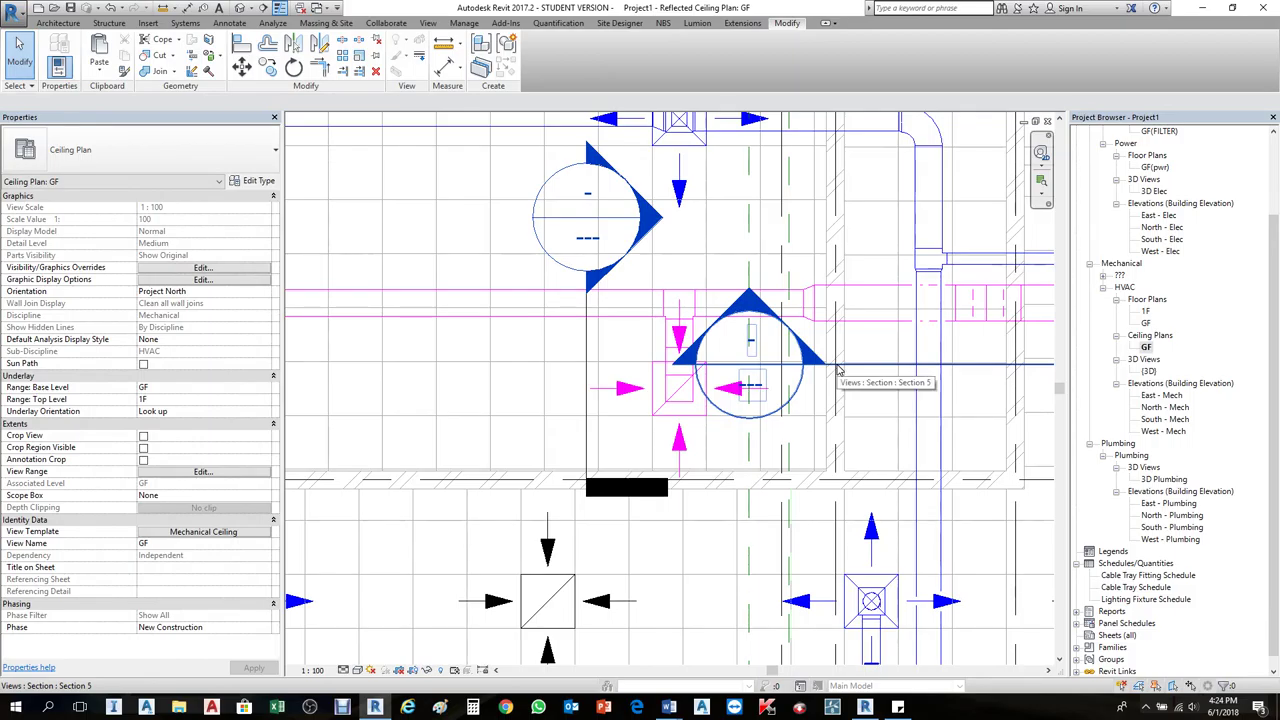
Step: Select and inspect the duct beside the VAV unit, then clear the selection
{"action": "scroll", "coordinate": [614, 351], "scroll_direction": "down", "scroll_amount": 3}
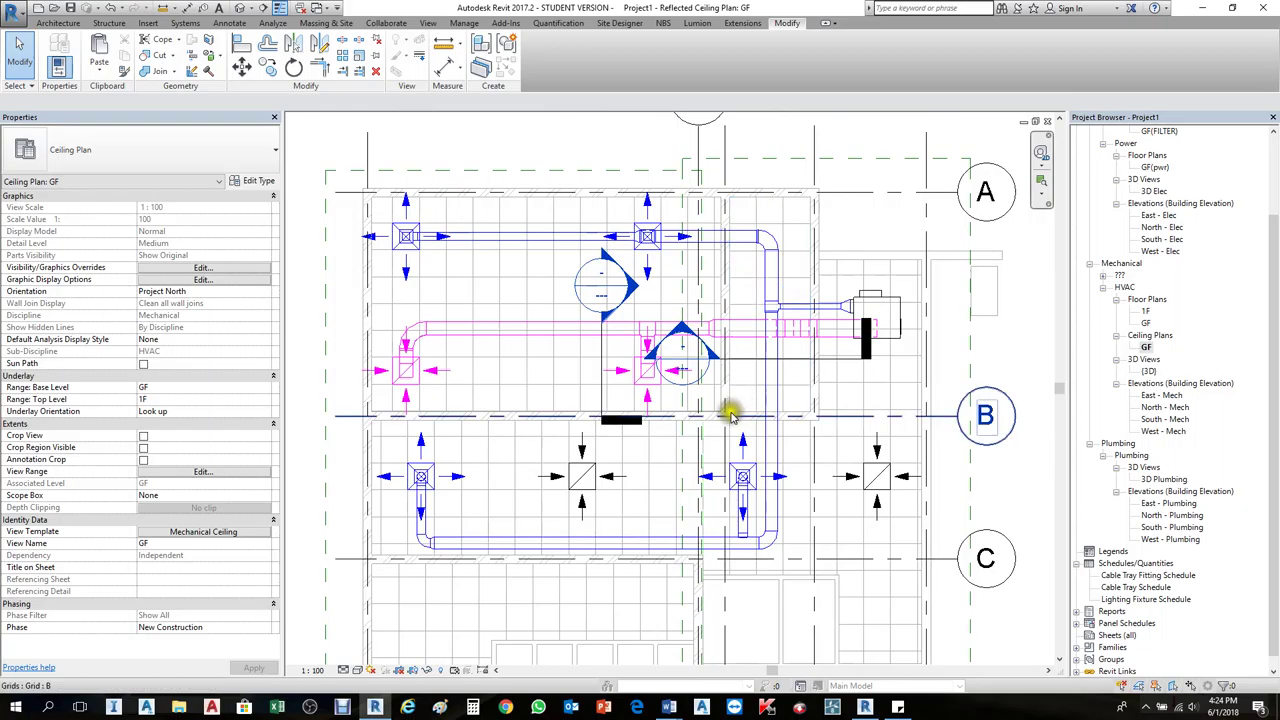
{"action": "scroll", "coordinate": [636, 466], "scroll_direction": "up", "scroll_amount": 1}
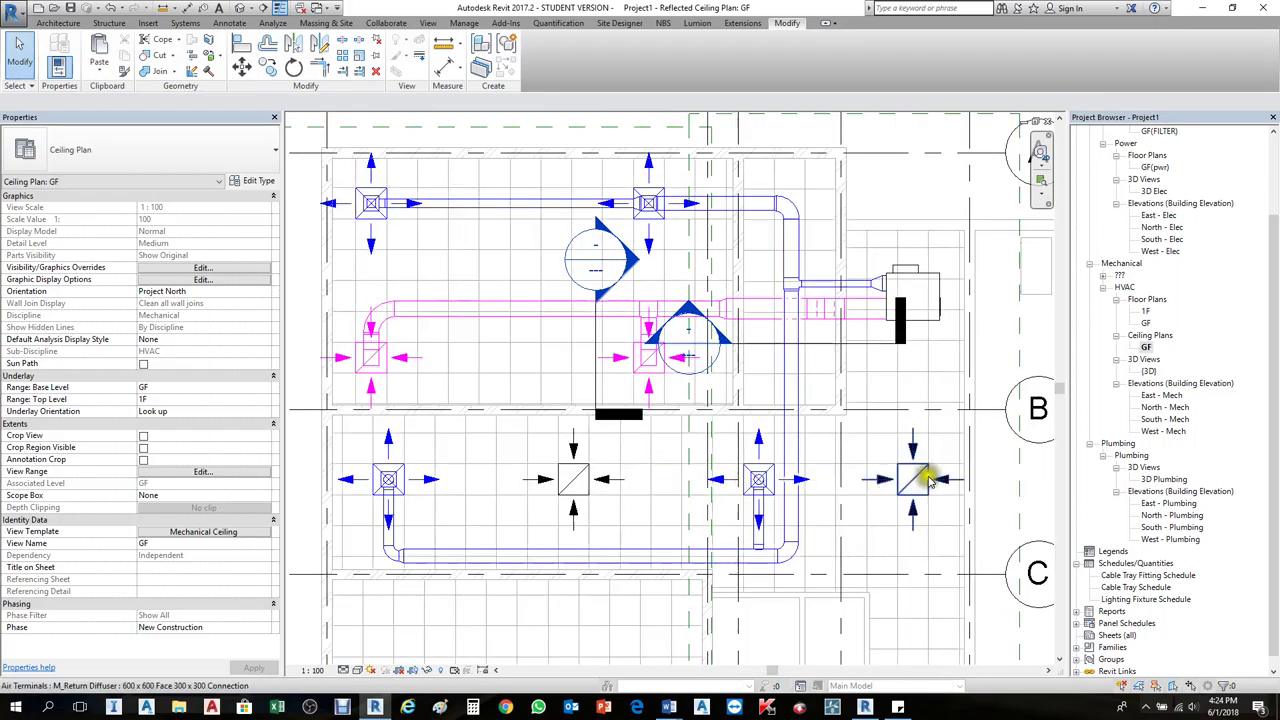
{"action": "scroll", "coordinate": [970, 410], "scroll_direction": "up", "scroll_amount": 1}
{"action": "scroll", "coordinate": [931, 297], "scroll_direction": "up", "scroll_amount": 1}
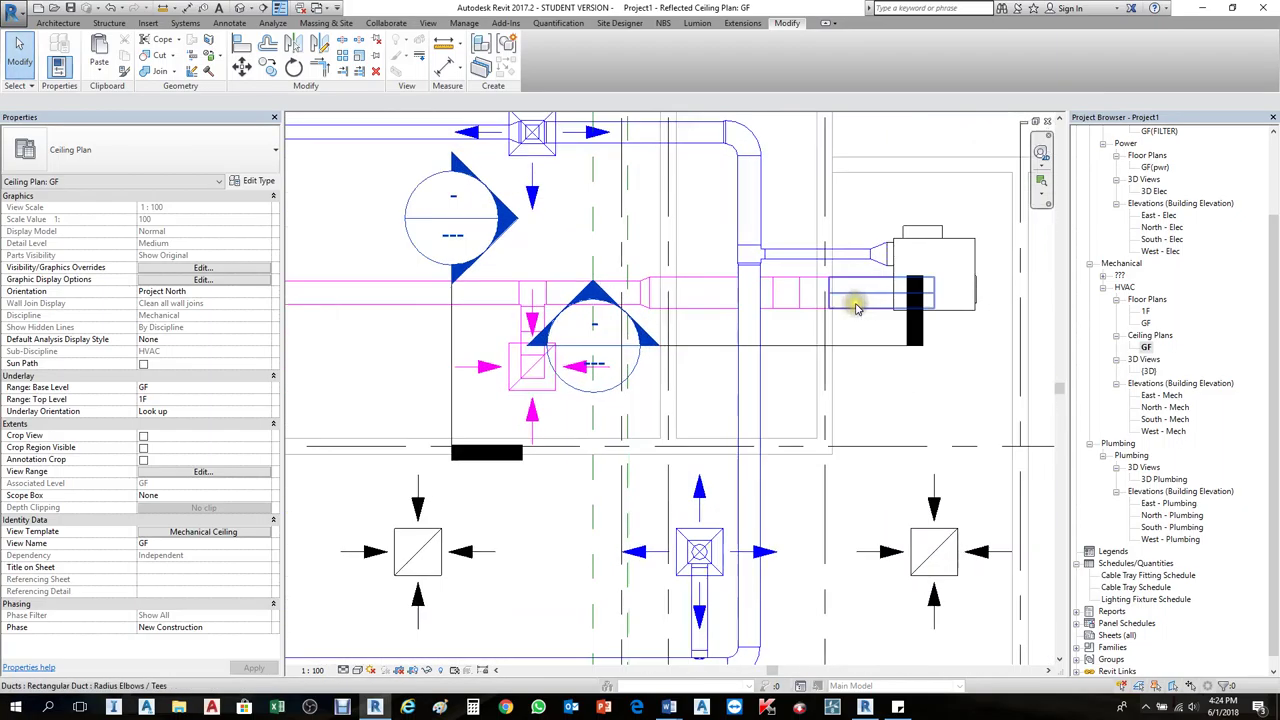
{"action": "left_click", "coordinate": [856, 310]}
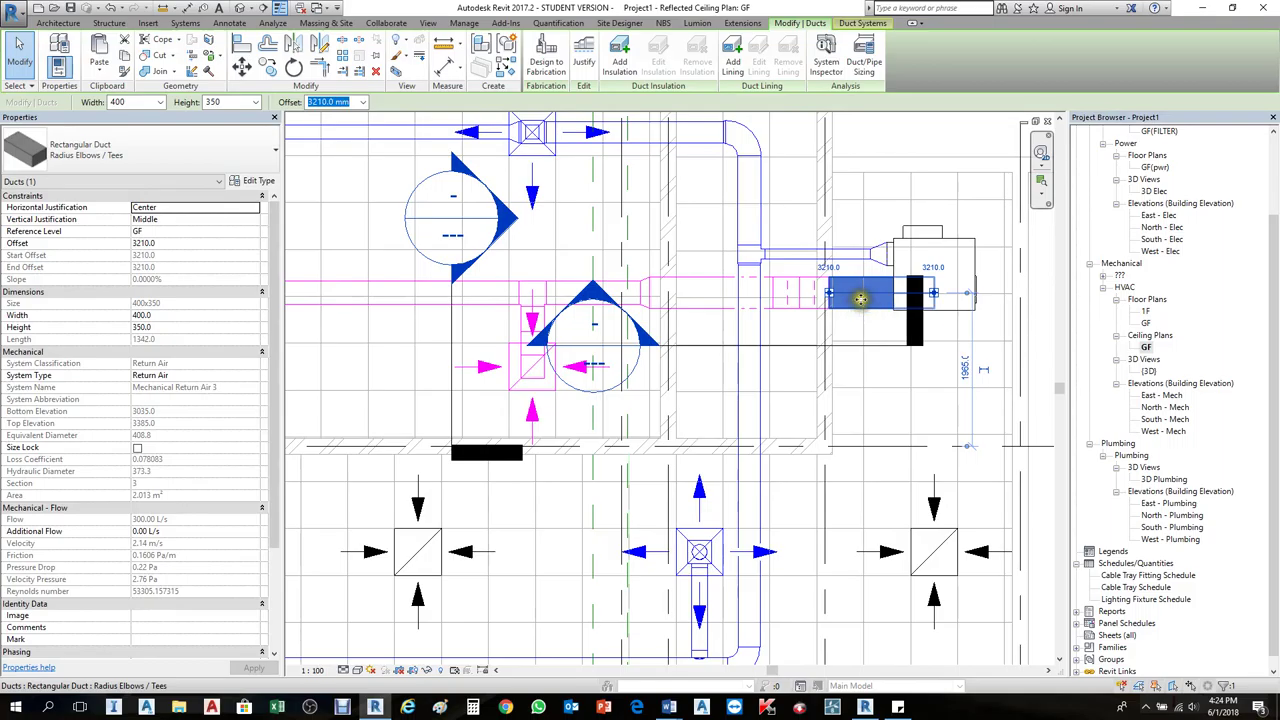
{"action": "scroll", "coordinate": [860, 299], "scroll_direction": "down", "scroll_amount": 3}
{"action": "left_click", "coordinate": [628, 368]}
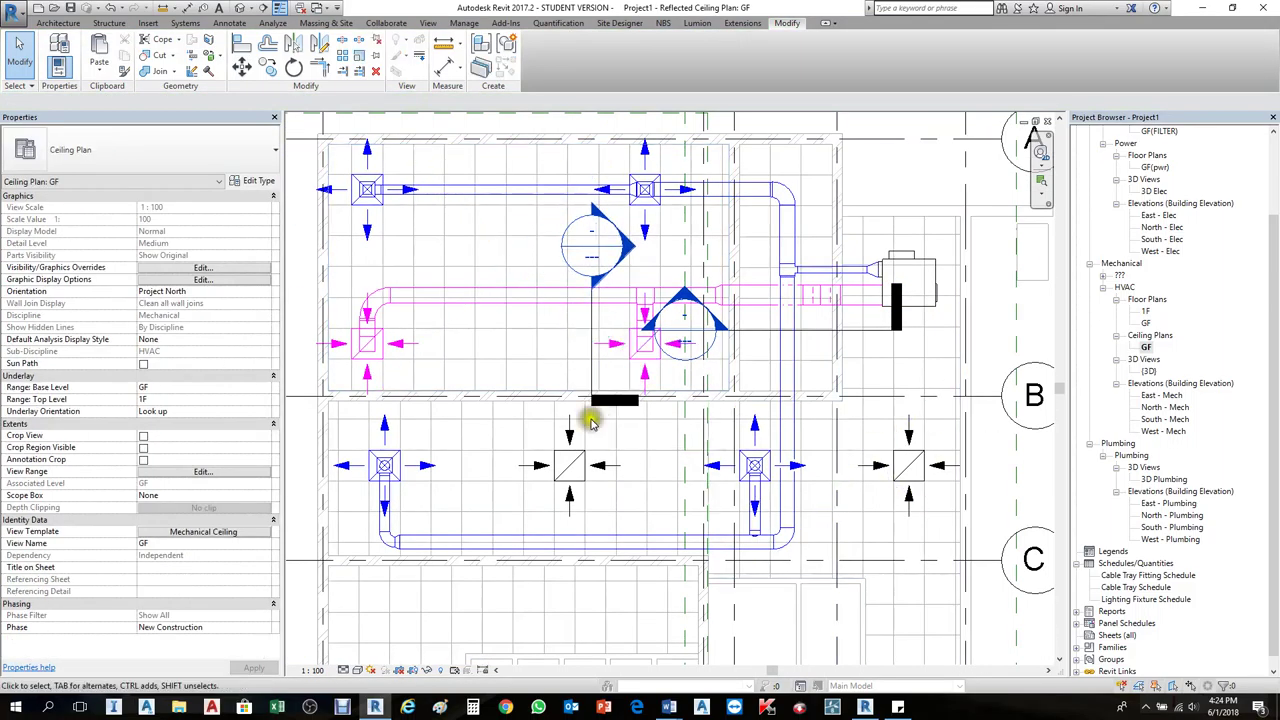
Step: Use Create Similar on the horizontal return-air duct to start a matching 300×300 duct at 3600 offset
{"action": "scroll", "coordinate": [560, 380], "scroll_direction": "up", "scroll_amount": 1}
{"action": "left_click", "coordinate": [480, 281]}
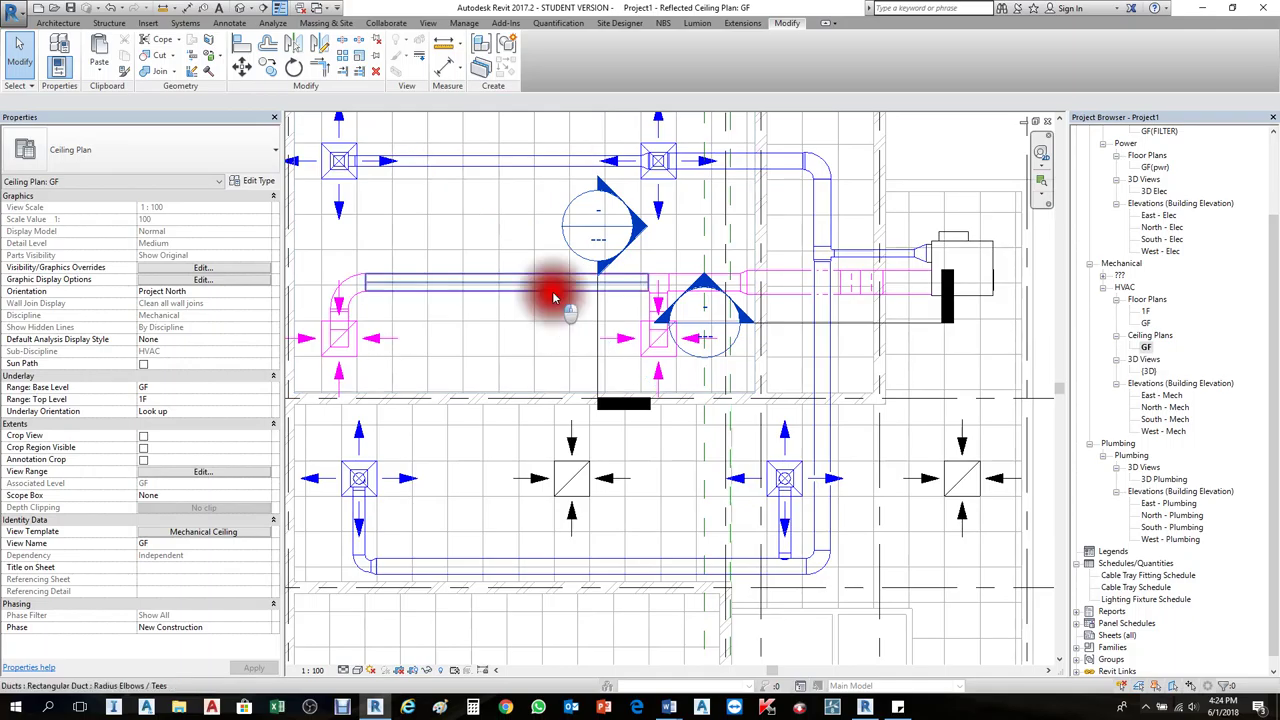
{"action": "right_click", "coordinate": [566, 277]}
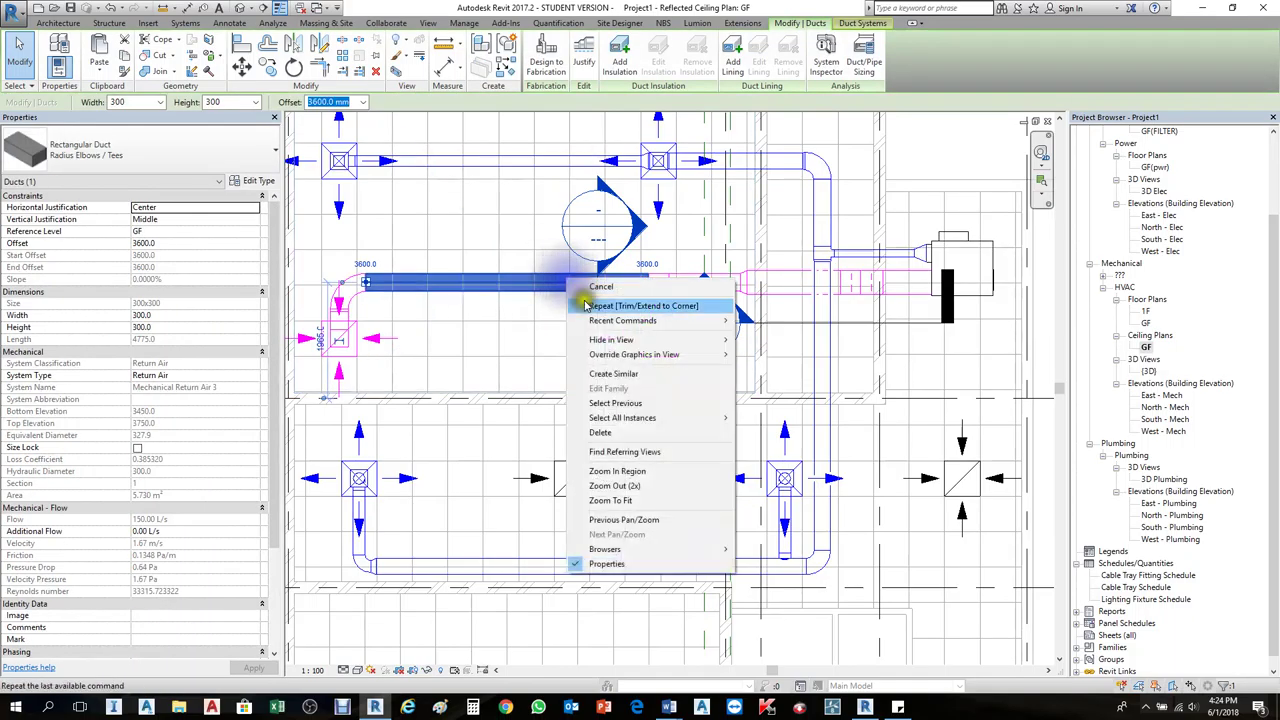
{"action": "left_click", "coordinate": [614, 374]}
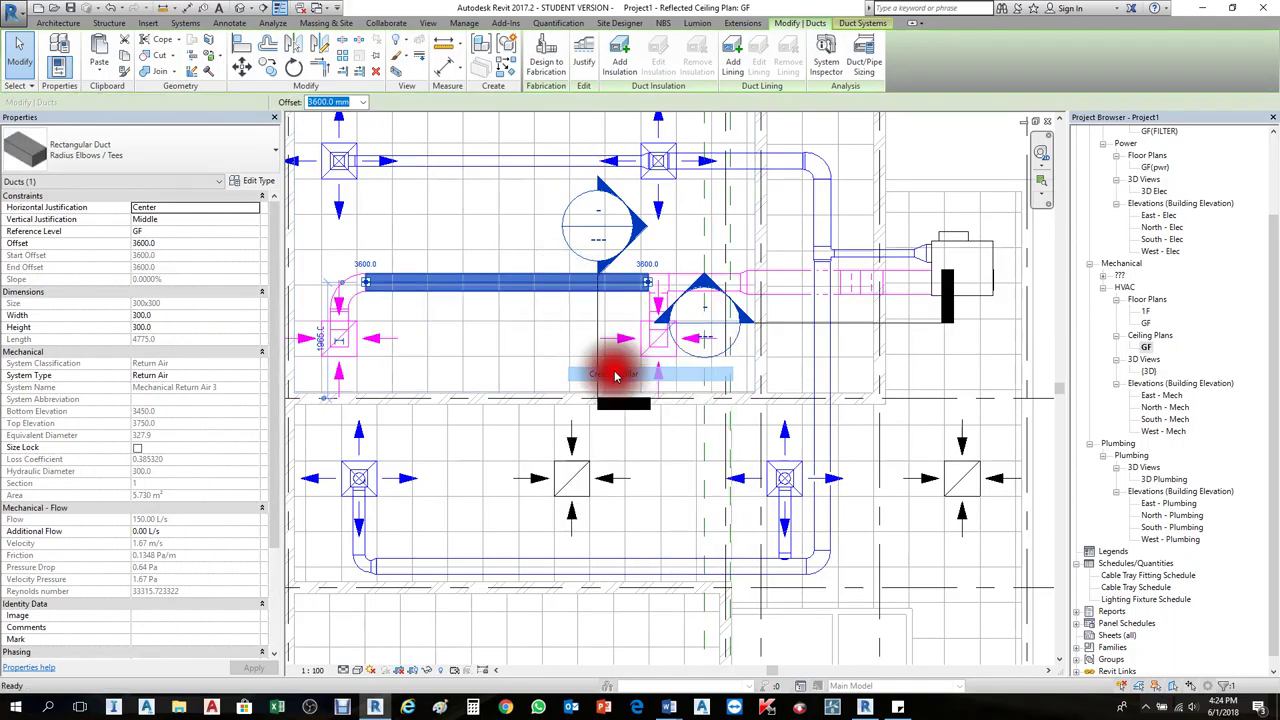
Step: Draw a horizontal 300×300 return-air duct below grid B
{"action": "left_click", "coordinate": [462, 434]}
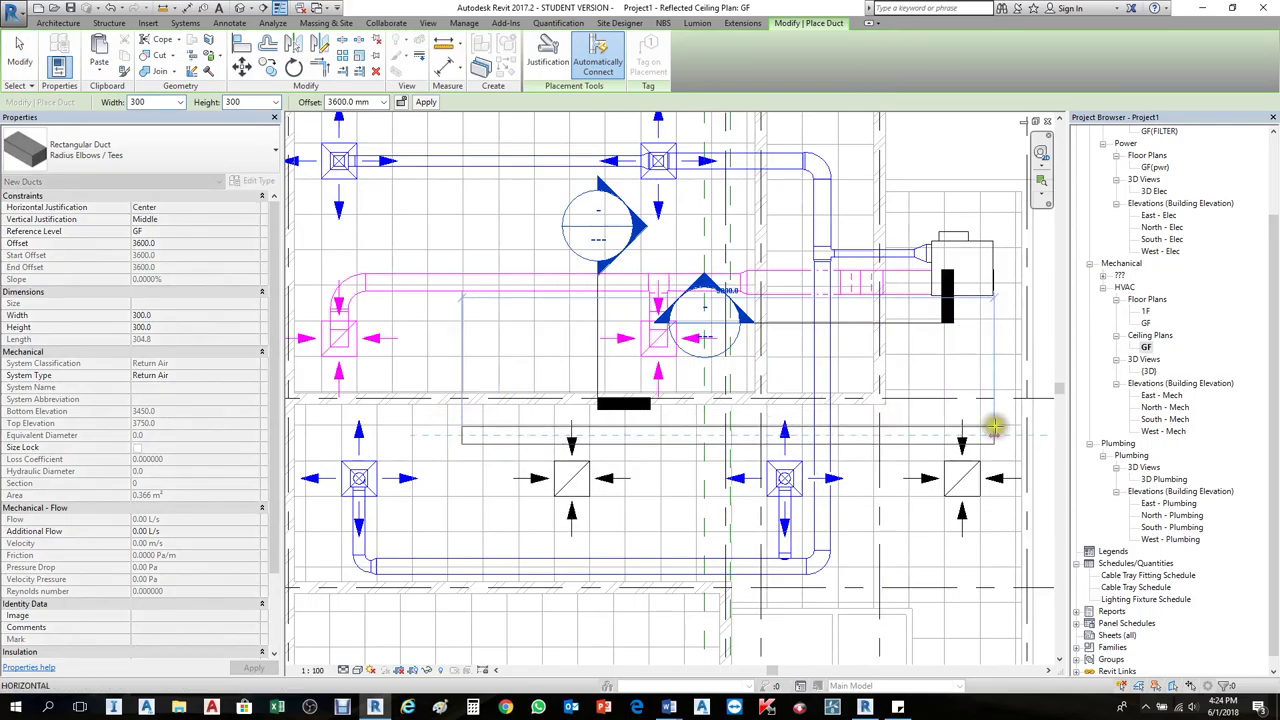
{"action": "left_click", "coordinate": [995, 428]}
{"action": "key", "text": "Escape"}
{"action": "key", "text": "Escape"}
{"action": "scroll", "coordinate": [995, 430], "scroll_direction": "up", "scroll_amount": 2}
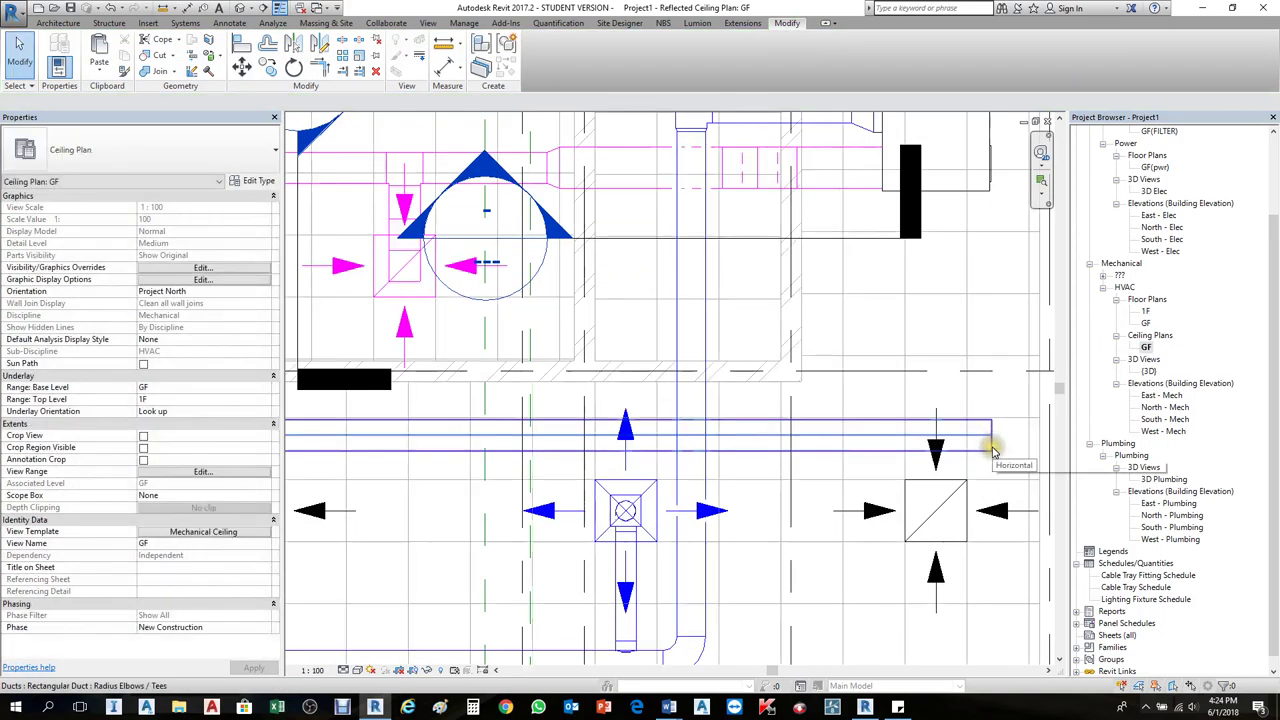
{"action": "scroll", "coordinate": [935, 458], "scroll_direction": "down", "scroll_amount": 2}
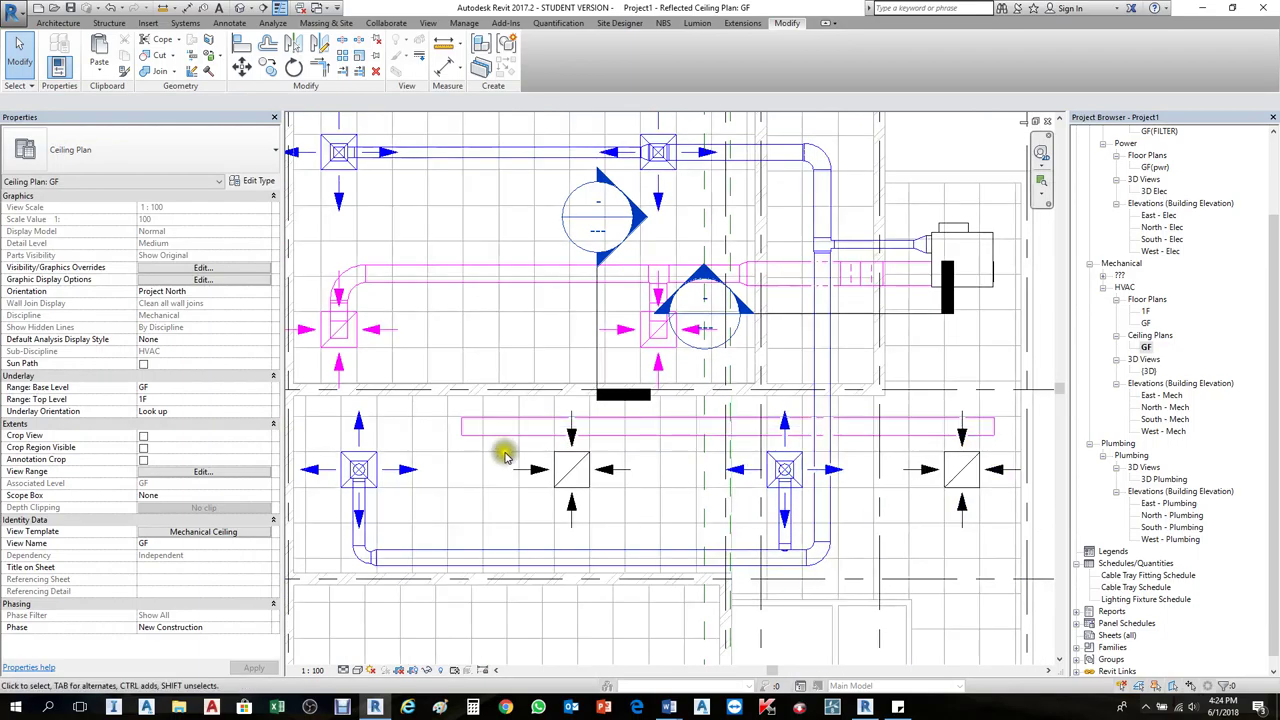
Step: Create Similar from that duct to draw a roughly 2236 mm vertical duct up to the upper return run
{"action": "left_click", "coordinate": [550, 430]}
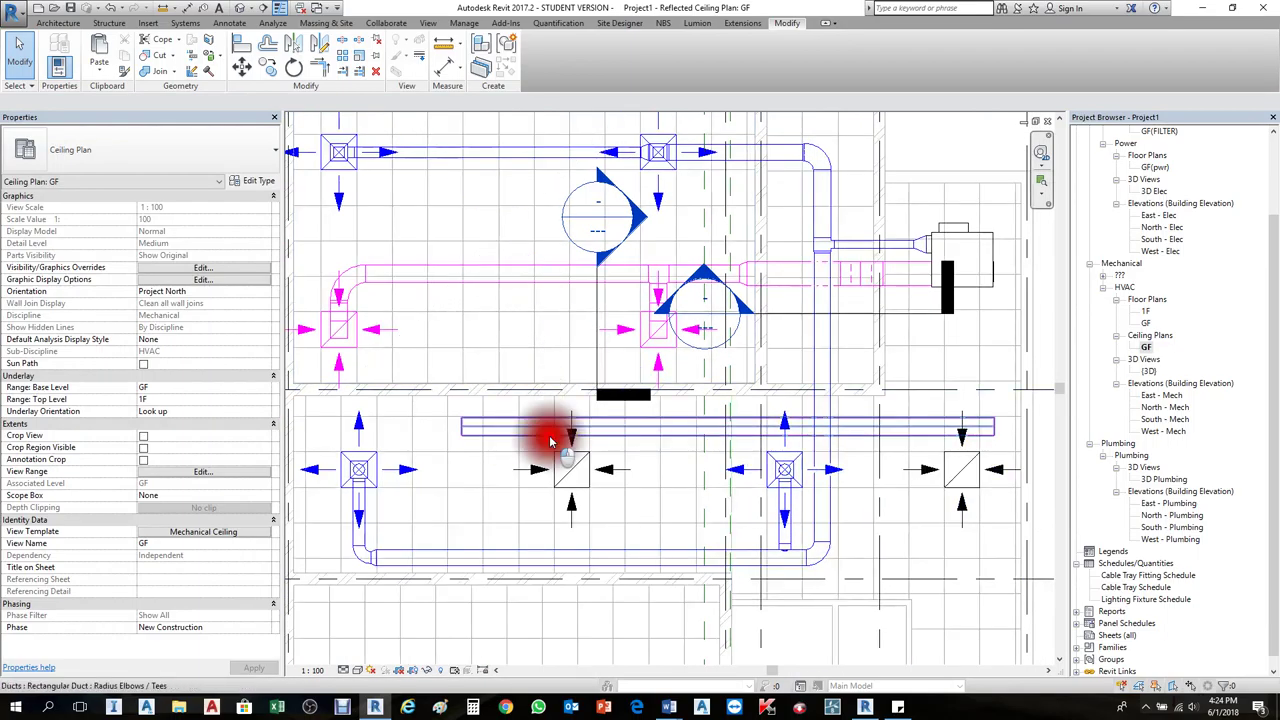
{"action": "right_click", "coordinate": [555, 432]}
{"action": "left_click", "coordinate": [598, 237]}
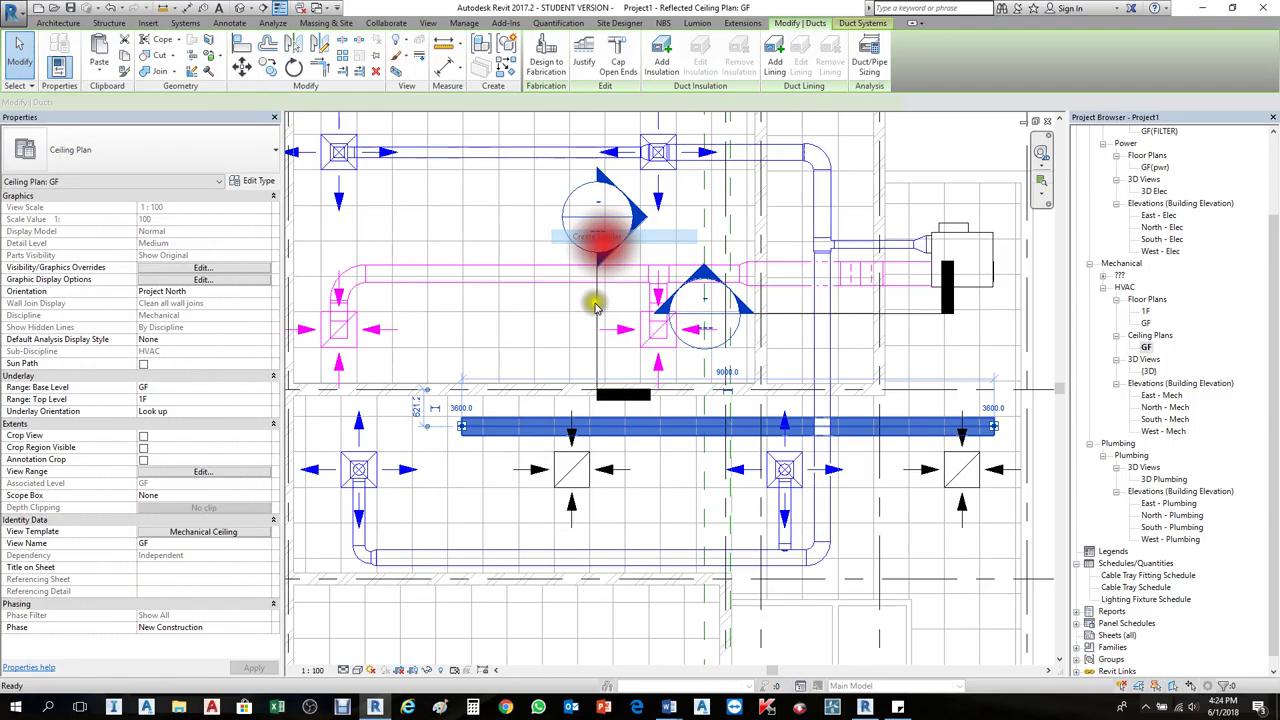
{"action": "left_click", "coordinate": [535, 288]}
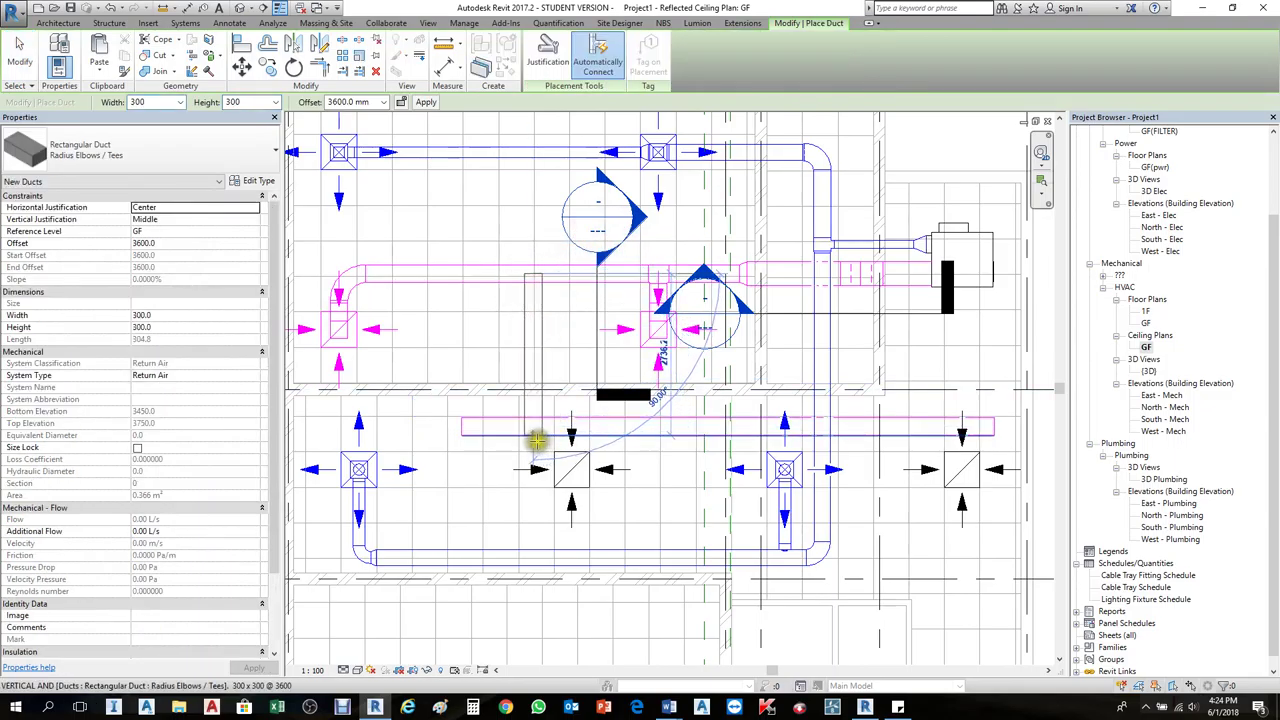
{"action": "left_click", "coordinate": [534, 428]}
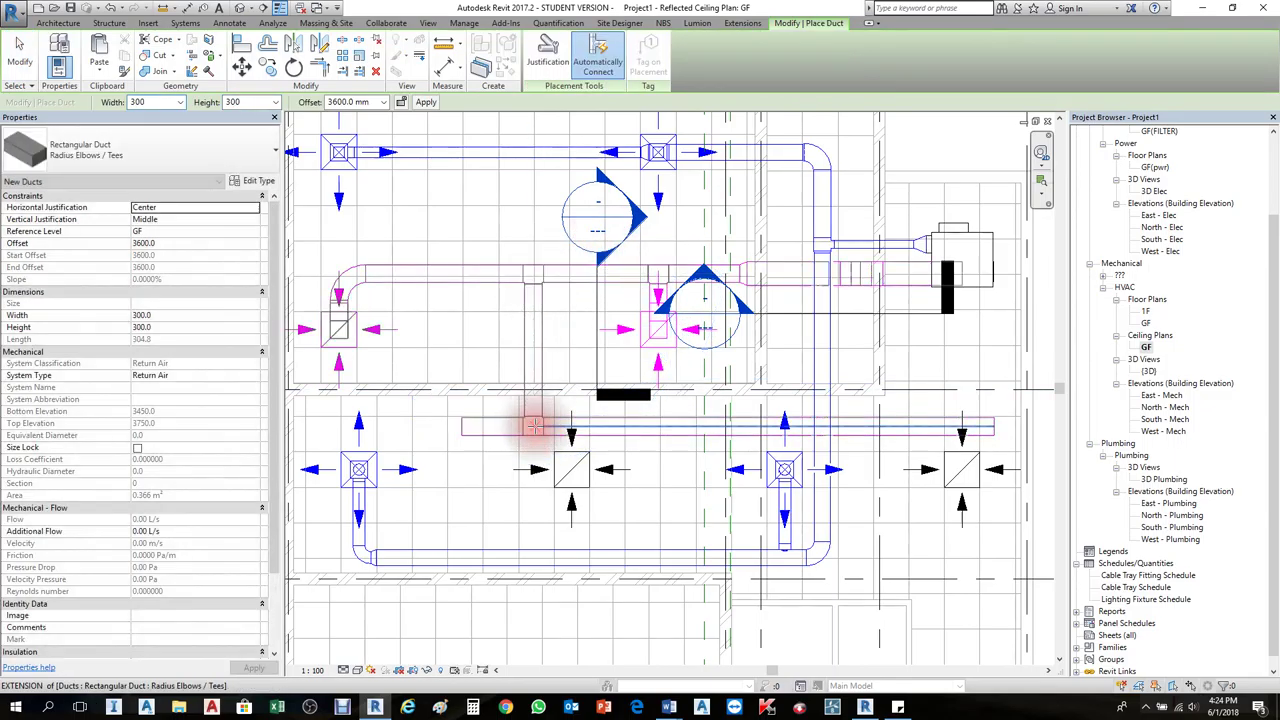
{"action": "key", "text": "Escape"}
{"action": "key", "text": "Escape"}
{"action": "scroll", "coordinate": [556, 432], "scroll_direction": "up", "scroll_amount": 2}
{"action": "left_click", "coordinate": [479, 440]}
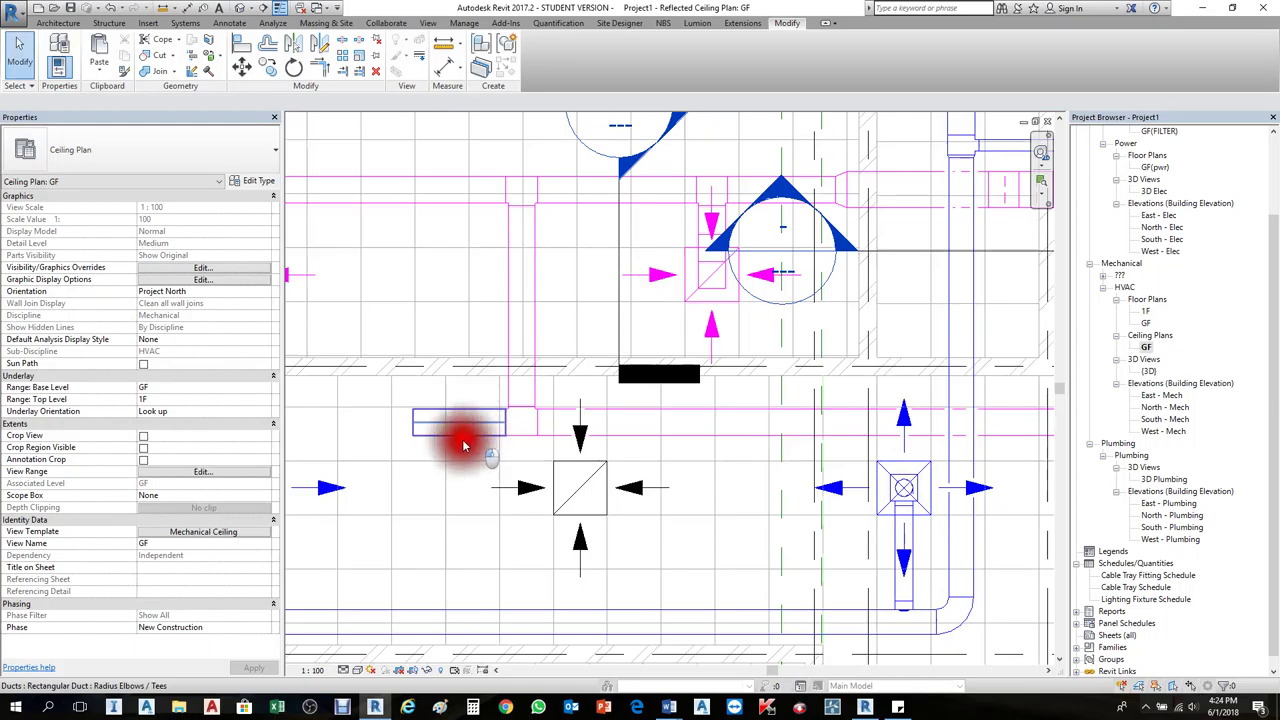
{"action": "left_click", "coordinate": [514, 420]}
{"action": "left_click", "coordinate": [532, 353]}
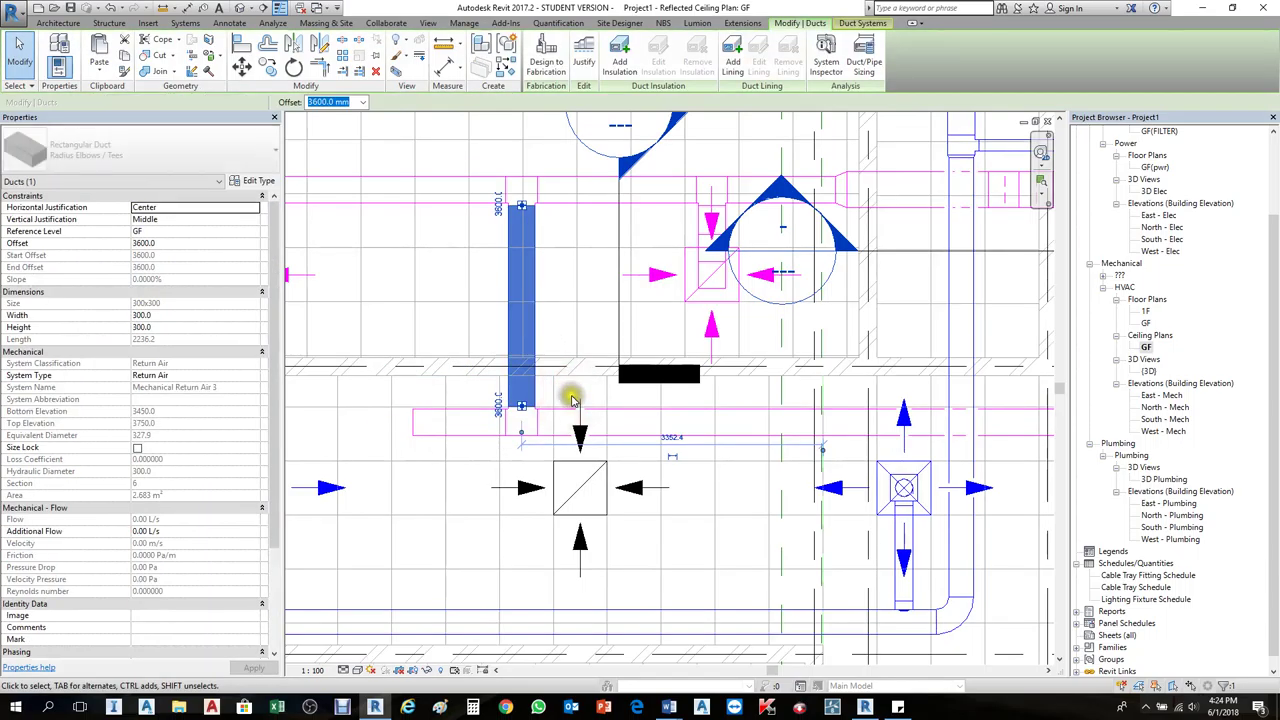
Step: Drag the Section 5 cut line down across the lower return-air run and go to Section 5
{"action": "scroll", "coordinate": [519, 278], "scroll_direction": "down", "scroll_amount": 4}
{"action": "left_click", "coordinate": [718, 316]}
{"action": "left_click_drag", "start_coordinate": [723, 305], "coordinate": [722, 434]}
{"action": "right_click", "coordinate": [722, 435]}
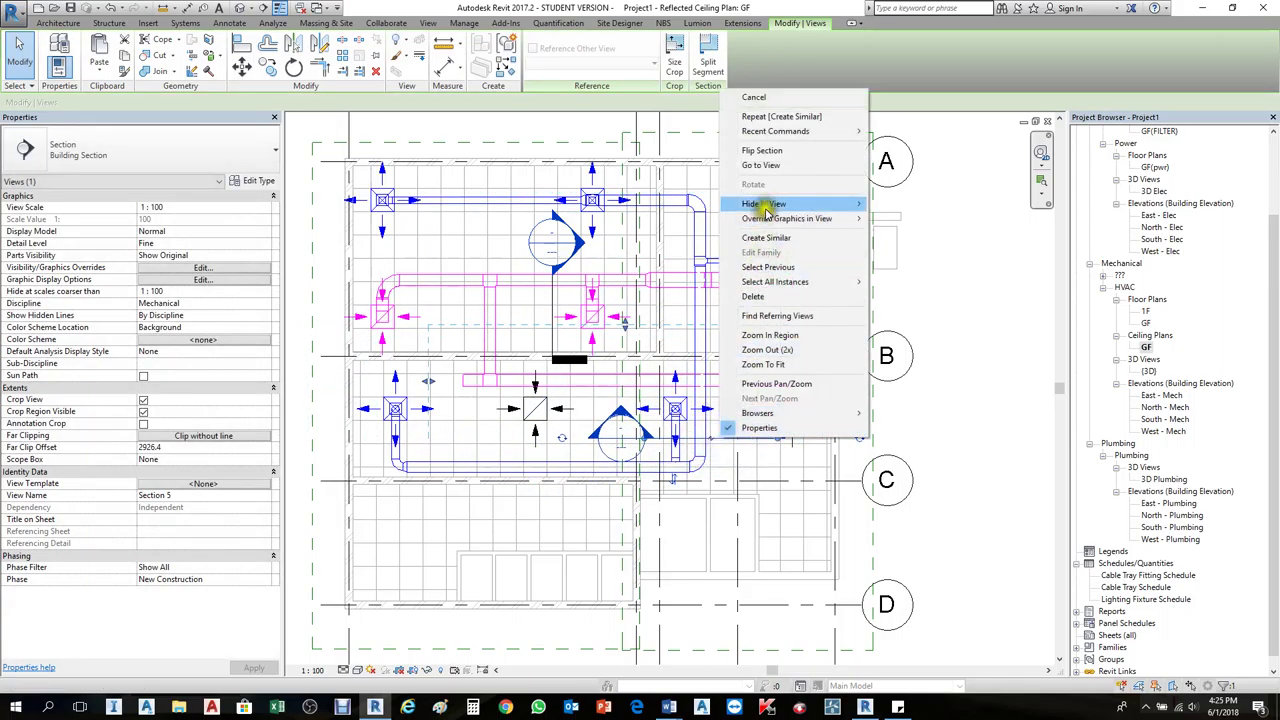
{"action": "left_click", "coordinate": [765, 165]}
{"action": "scroll", "coordinate": [634, 366], "scroll_direction": "down", "scroll_amount": 3}
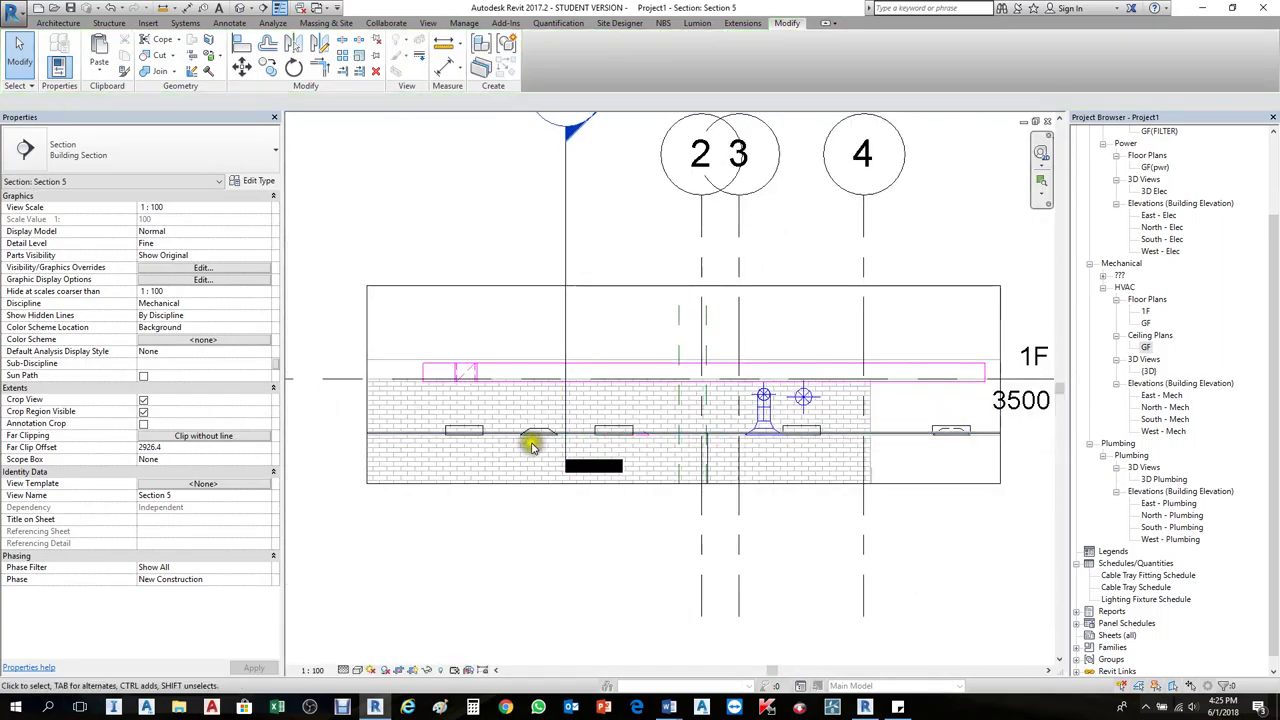
Step: In Section 5, try starting a duct from the return diffuser's connector, then cancel it
{"action": "left_click", "coordinate": [531, 425]}
{"action": "key", "text": "Escape"}
{"action": "scroll", "coordinate": [537, 430], "scroll_direction": "up", "scroll_amount": 4}
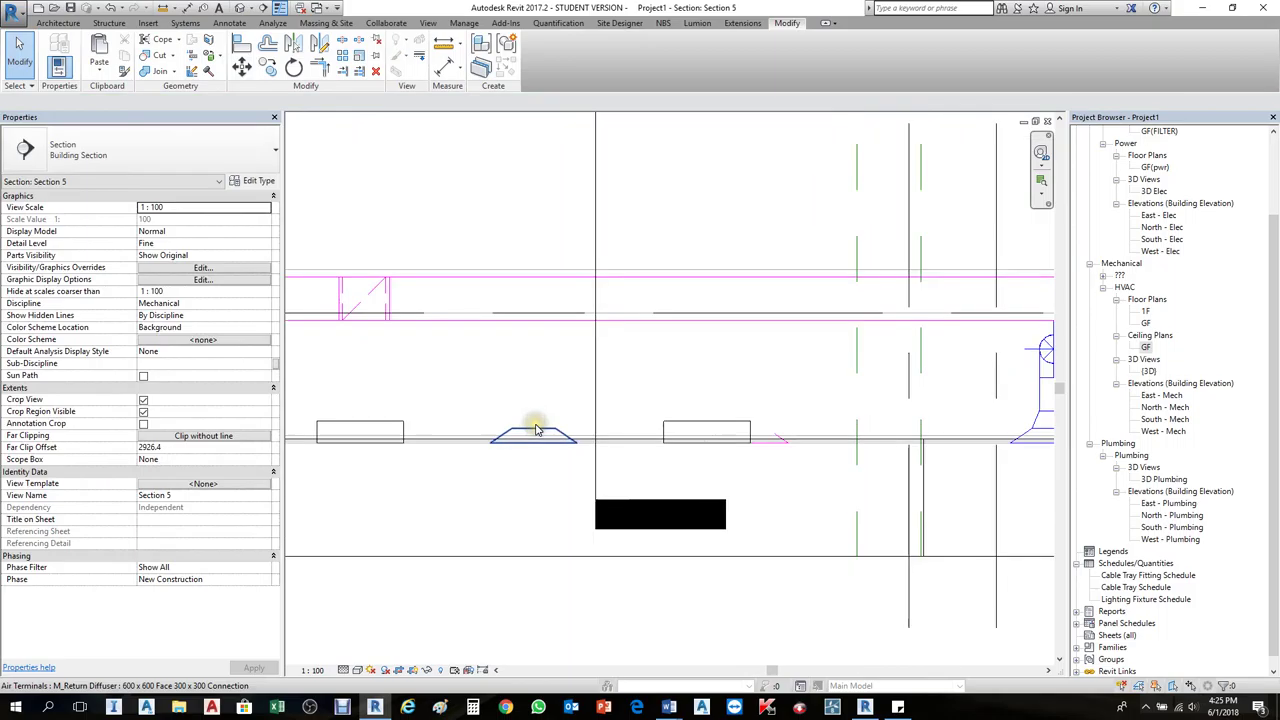
{"action": "left_click", "coordinate": [536, 430]}
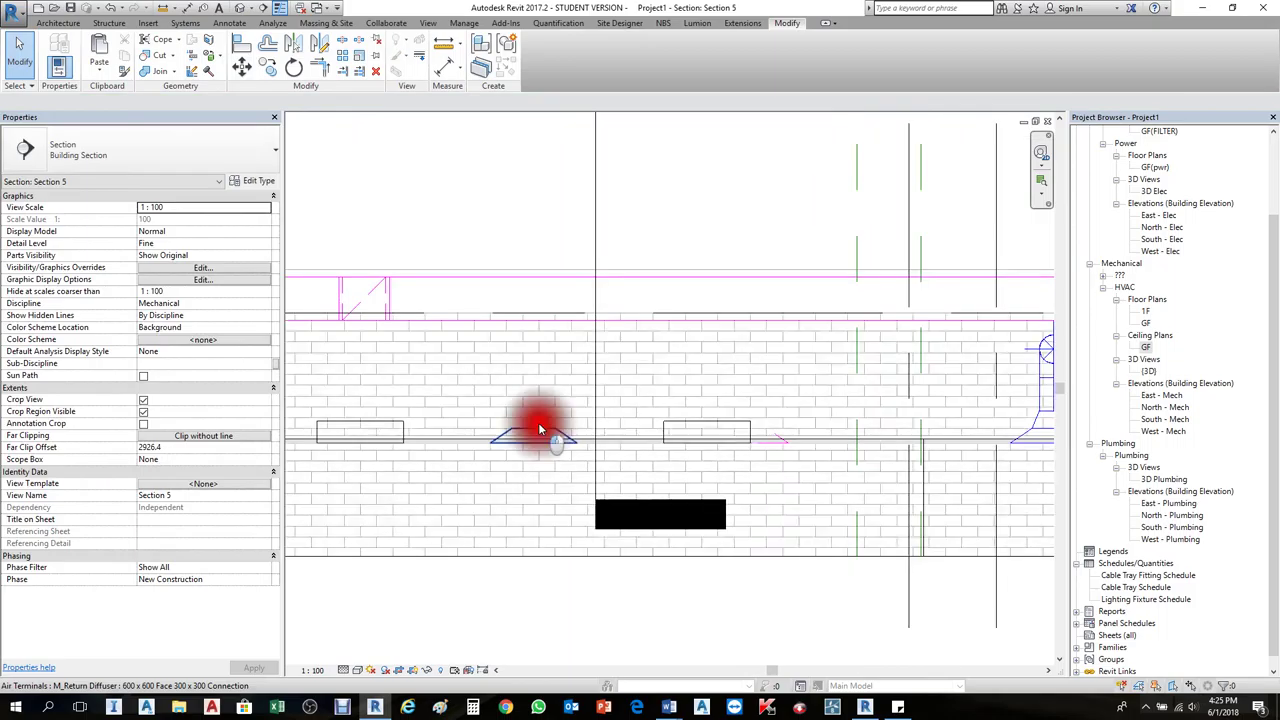
{"action": "left_click", "coordinate": [535, 370]}
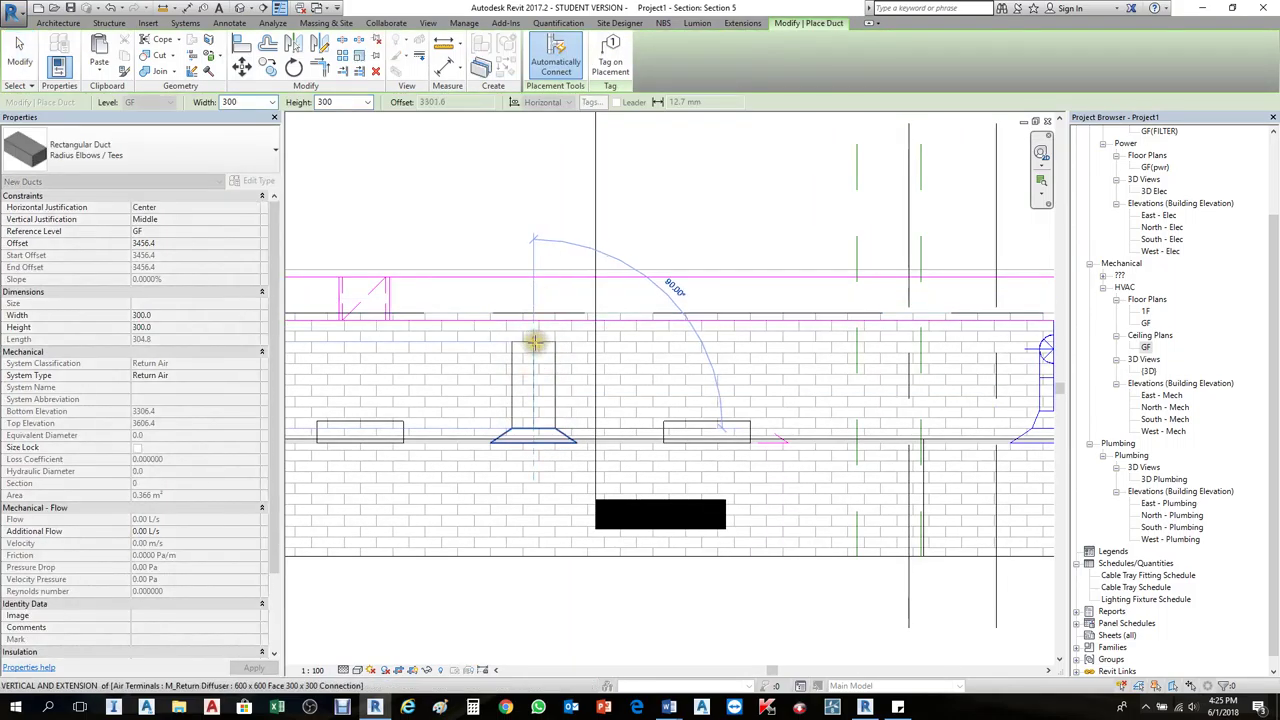
{"action": "scroll", "coordinate": [480, 355], "scroll_direction": "down", "scroll_amount": 4}
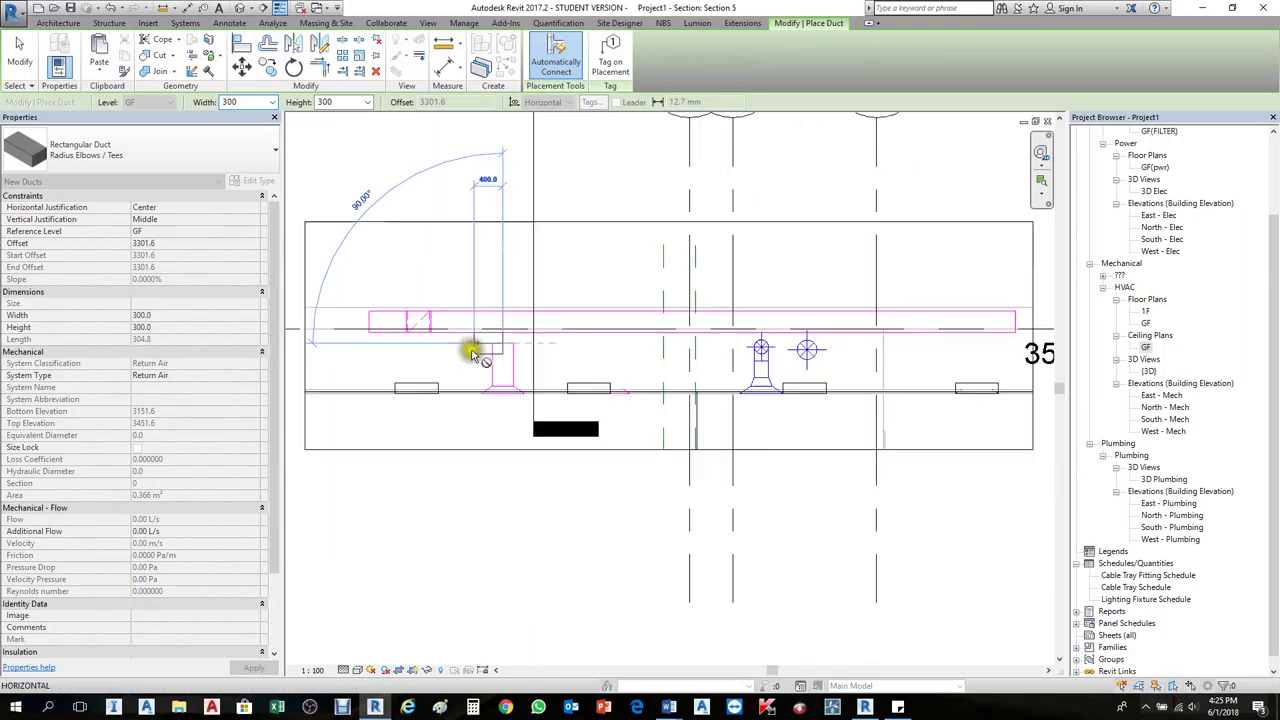
{"action": "key", "text": "Escape"}
{"action": "scroll", "coordinate": [480, 357], "scroll_direction": "up", "scroll_amount": 5}
{"action": "key", "text": "Escape"}
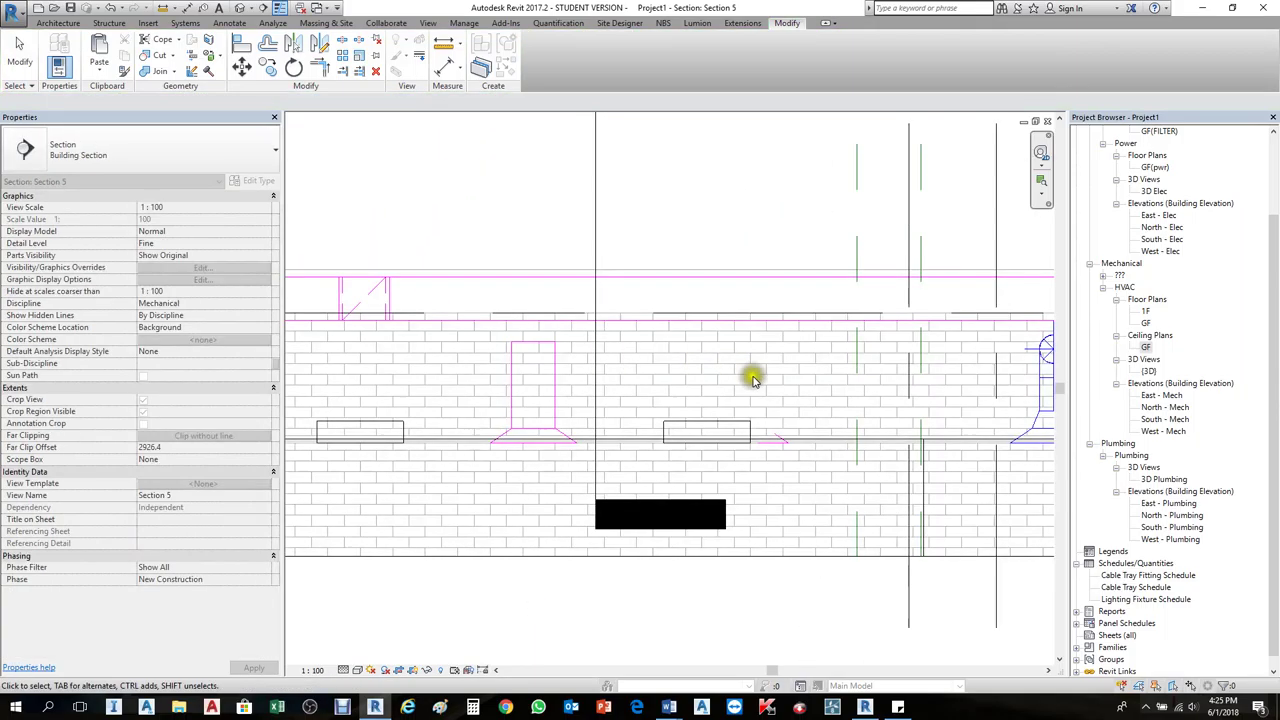
{"action": "scroll", "coordinate": [500, 386], "scroll_direction": "down", "scroll_amount": 3}
{"action": "scroll", "coordinate": [965, 390], "scroll_direction": "up", "scroll_amount": 2}
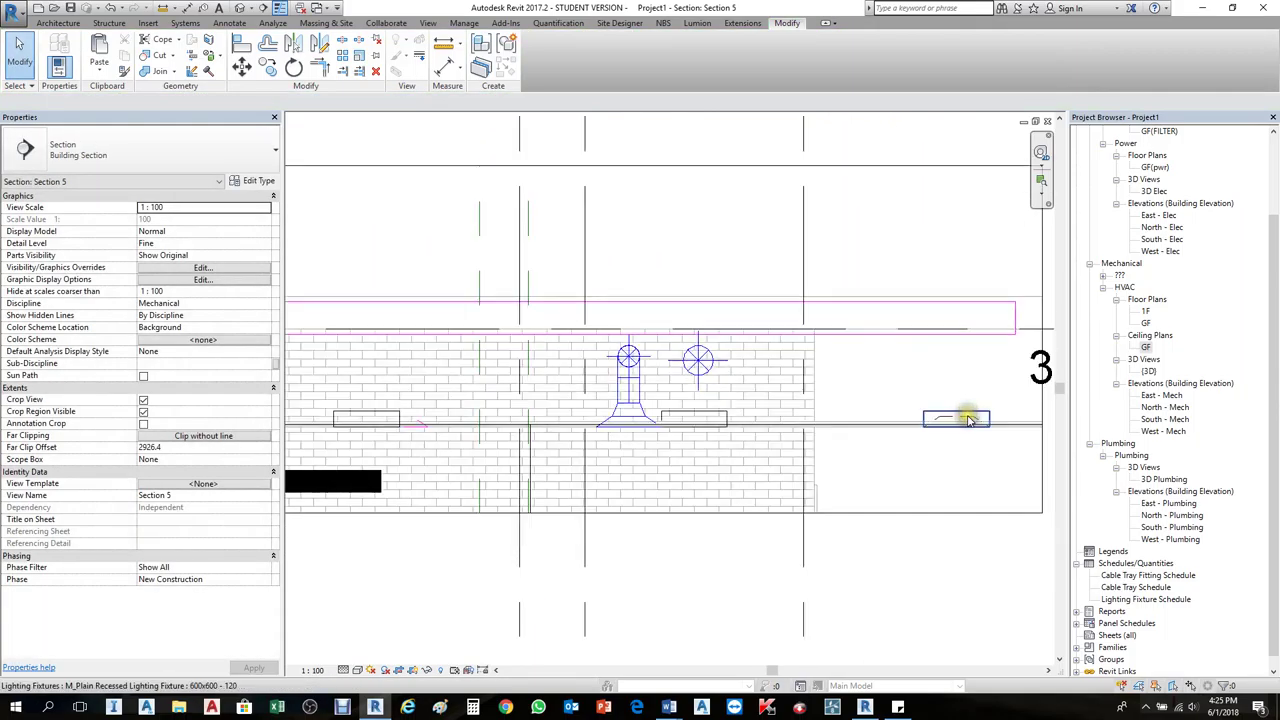
Step: Check the lighting fixture's position, then return to the GF reflected ceiling plan
{"action": "left_click", "coordinate": [968, 421]}
{"action": "scroll", "coordinate": [871, 418], "scroll_direction": "up", "scroll_amount": 2}
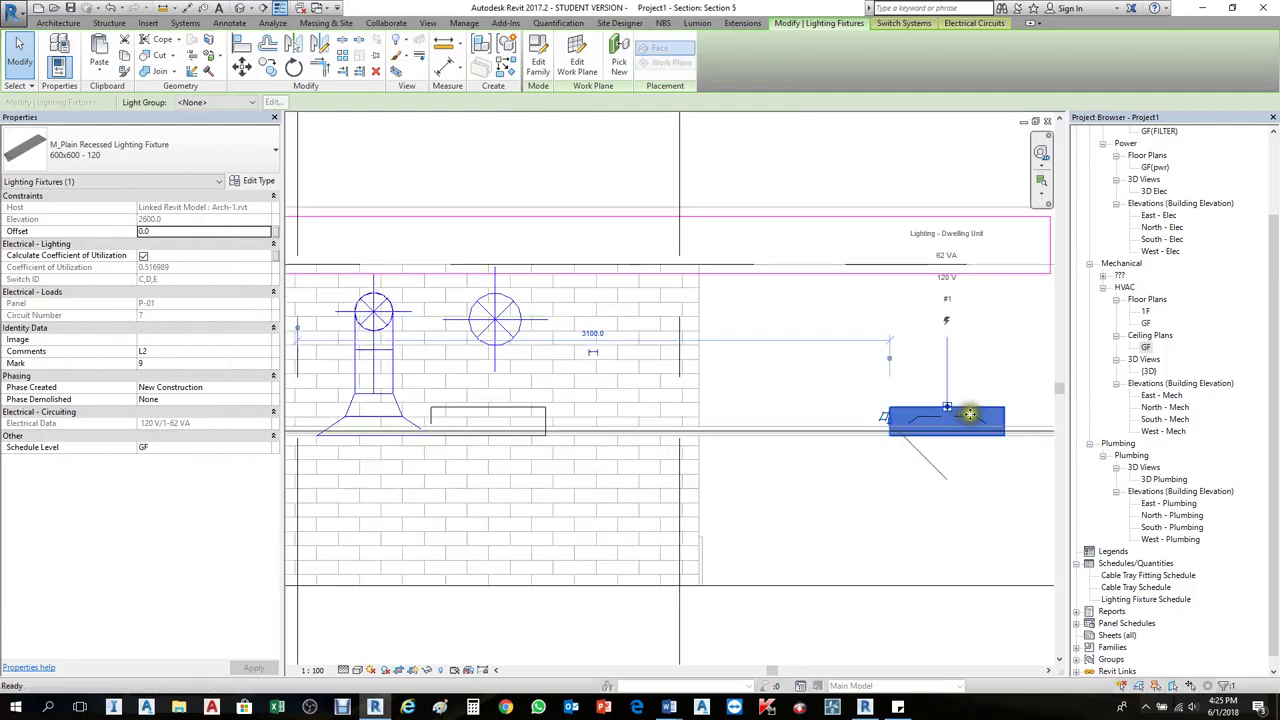
{"action": "key", "text": "Escape"}
{"action": "scroll", "coordinate": [873, 395], "scroll_direction": "up", "scroll_amount": 2}
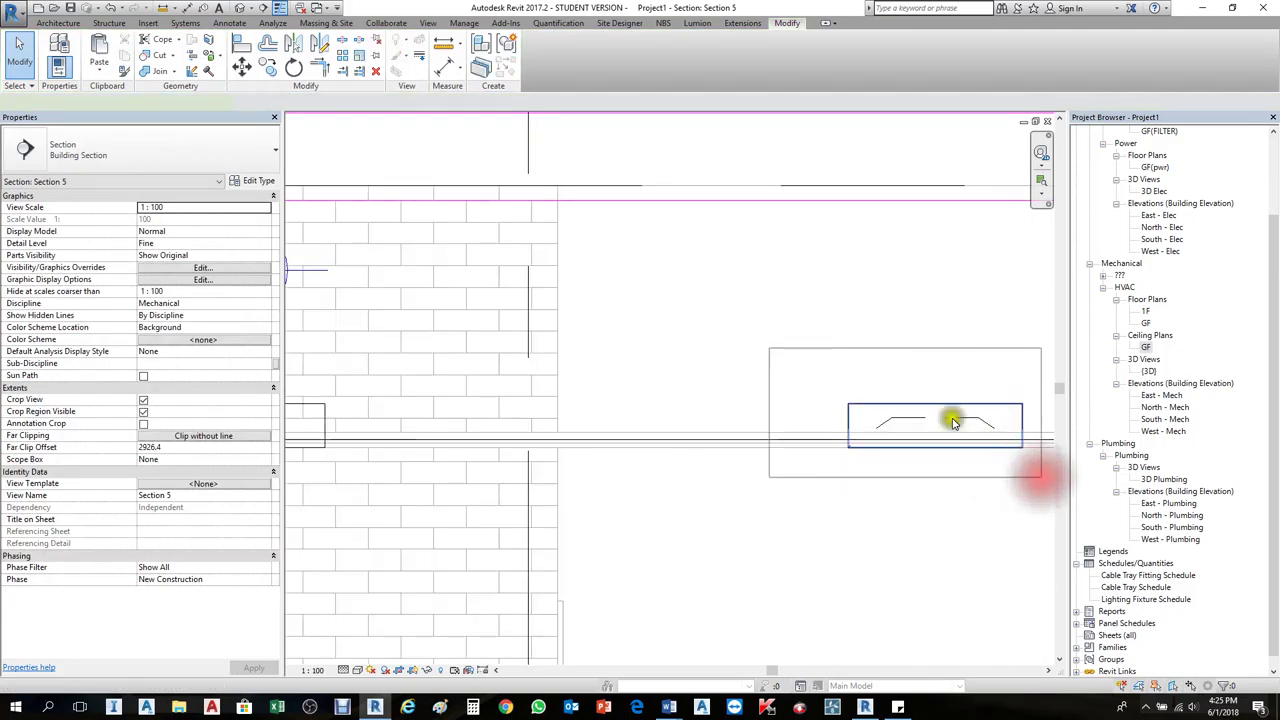
{"action": "left_click", "coordinate": [951, 421]}
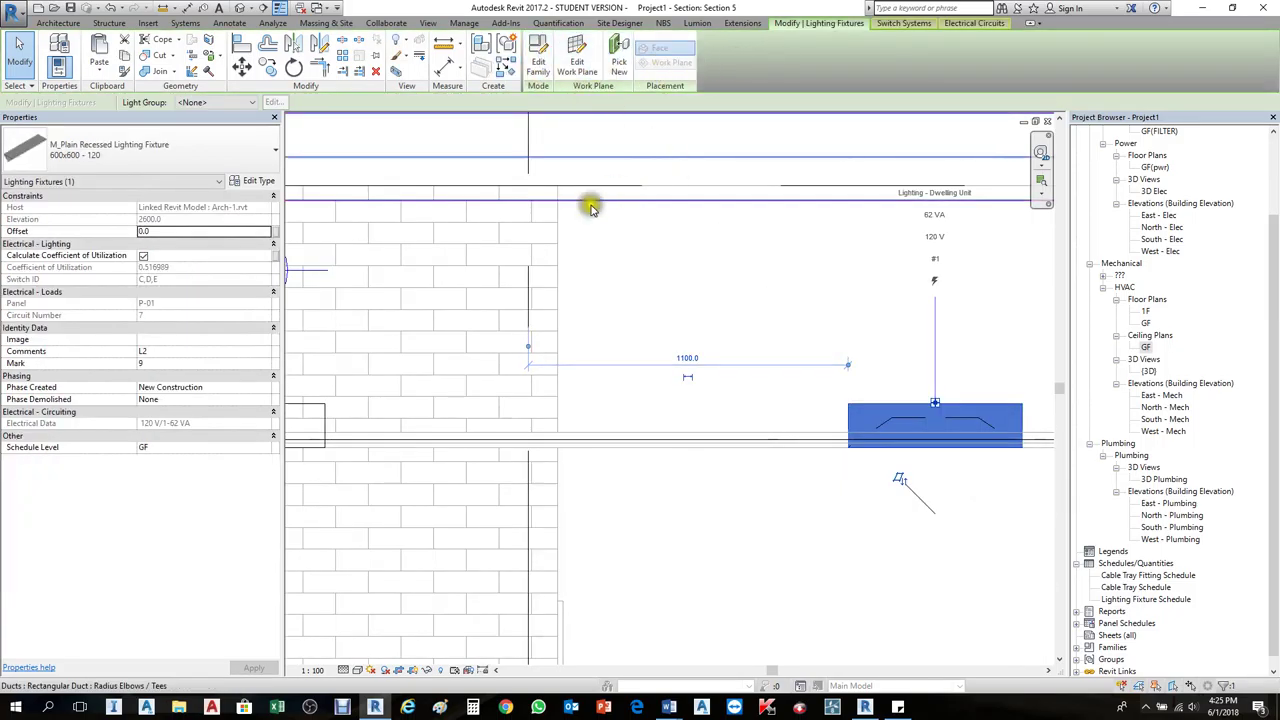
{"action": "scroll", "coordinate": [580, 230], "scroll_direction": "down", "scroll_amount": 3}
{"action": "left_click", "coordinate": [677, 277]}
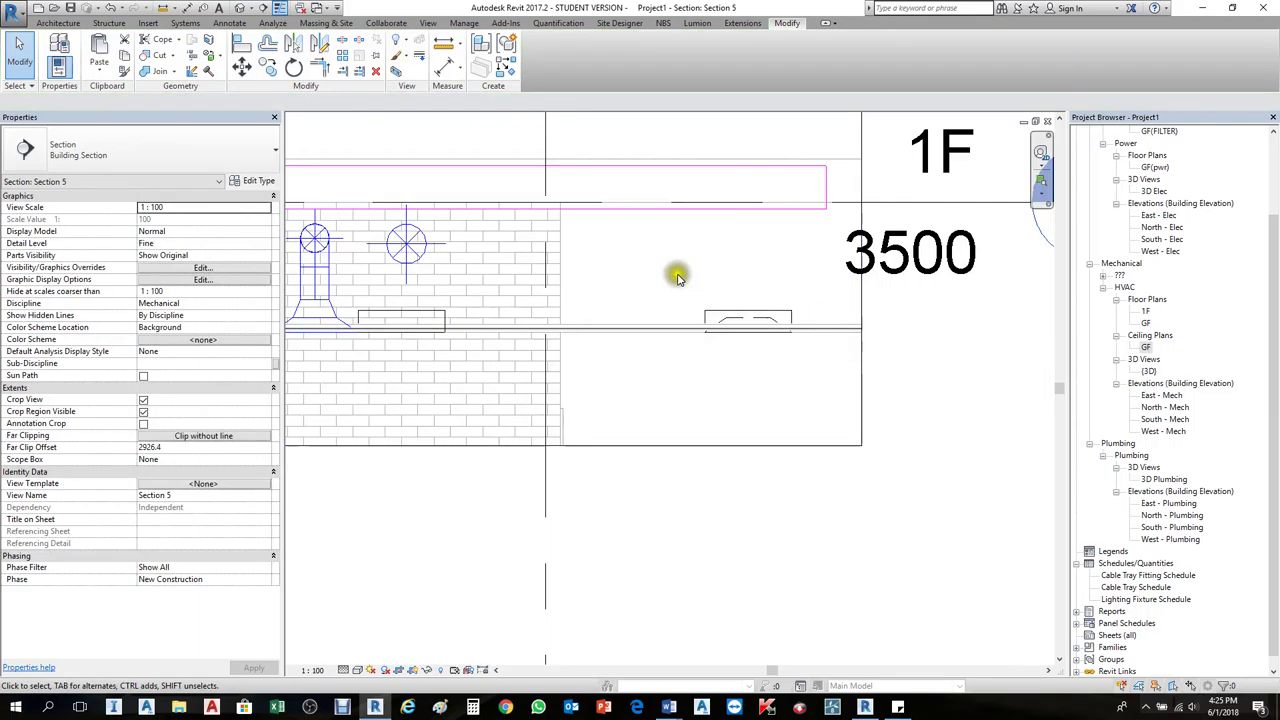
{"action": "left_click", "coordinate": [780, 342]}
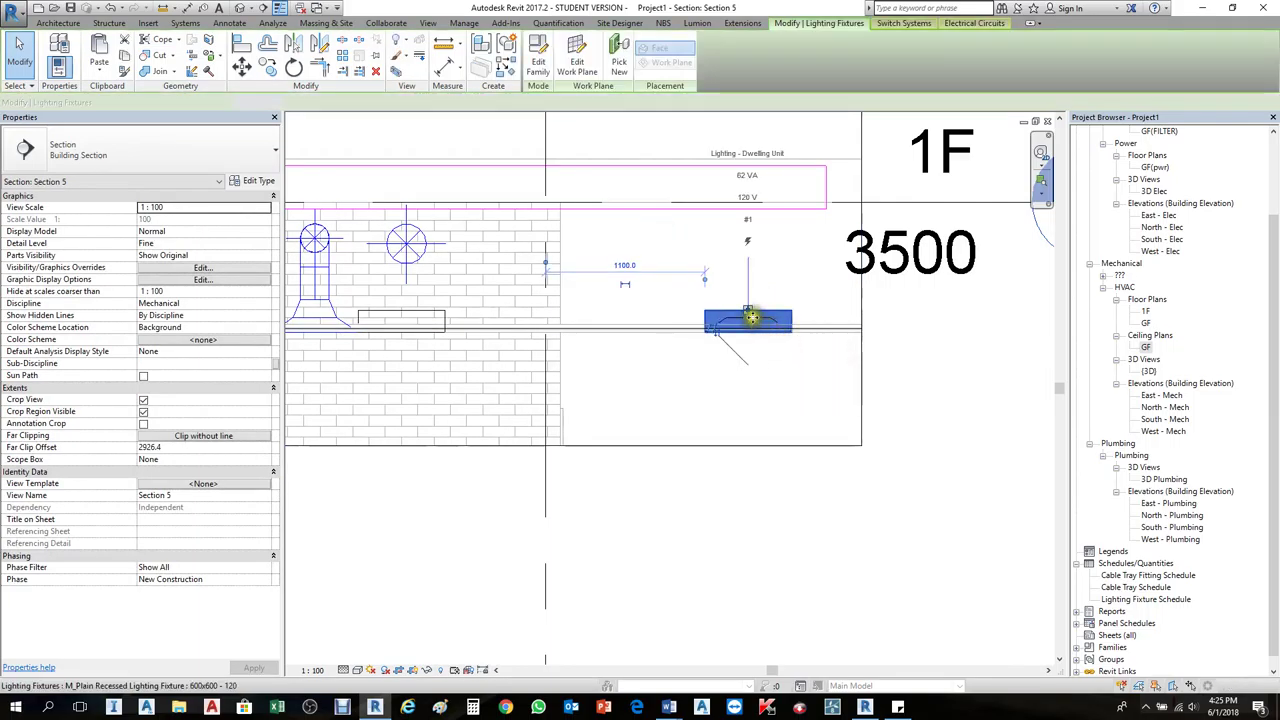
{"action": "left_click", "coordinate": [831, 417]}
{"action": "scroll", "coordinate": [831, 417], "scroll_direction": "down", "scroll_amount": 4}
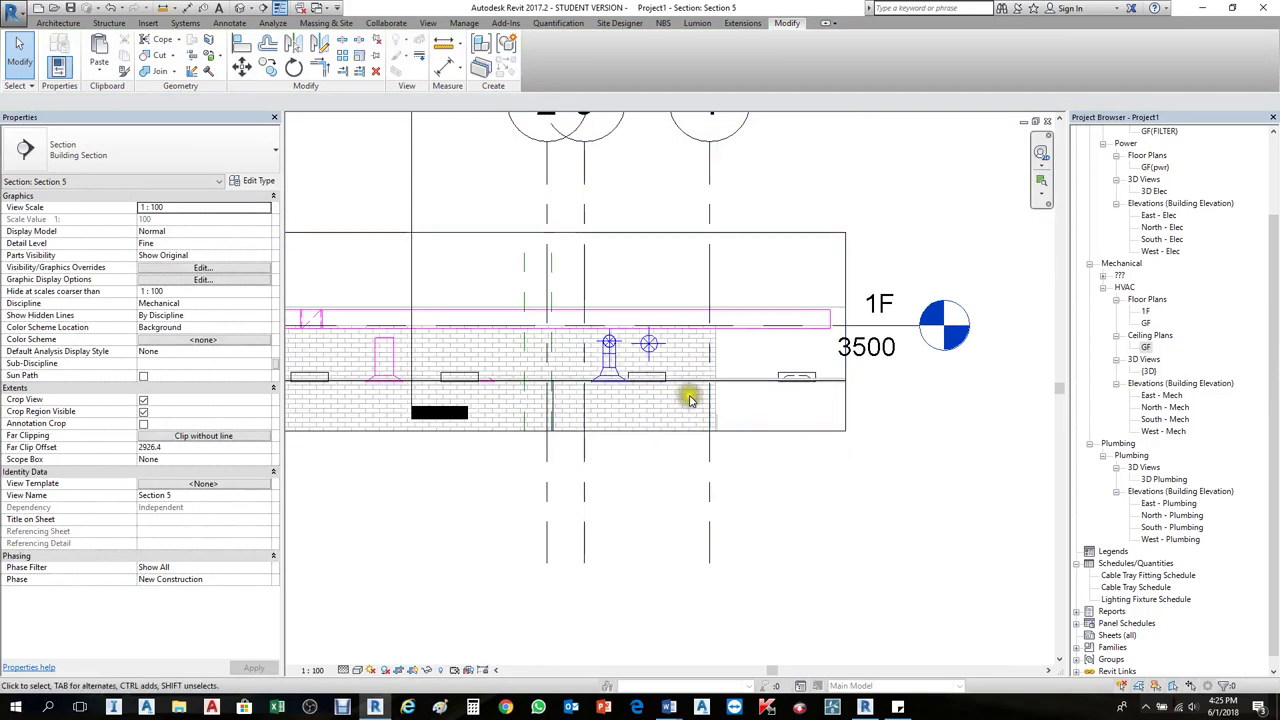
{"action": "key", "text": "ctrl+Tab"}
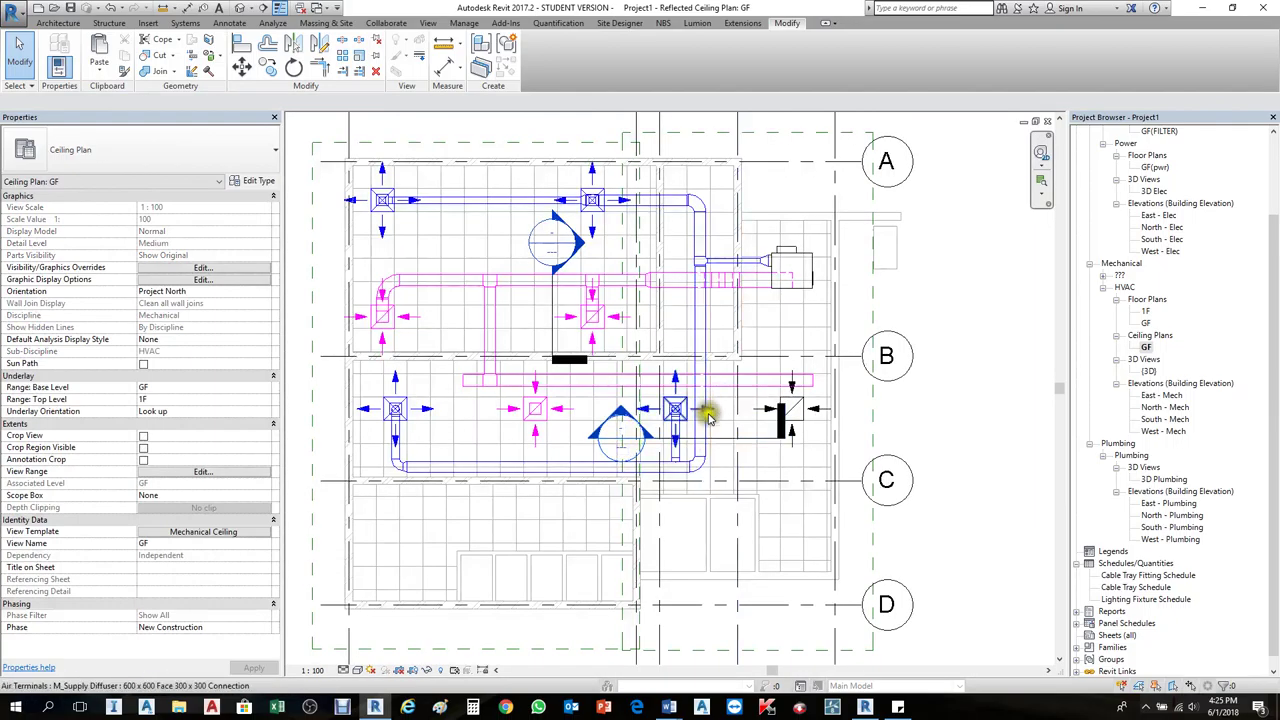
Step: Move the section line just past the right-hand return diffuser
{"action": "scroll", "coordinate": [790, 450], "scroll_direction": "up", "scroll_amount": 2}
{"action": "left_click", "coordinate": [770, 437]}
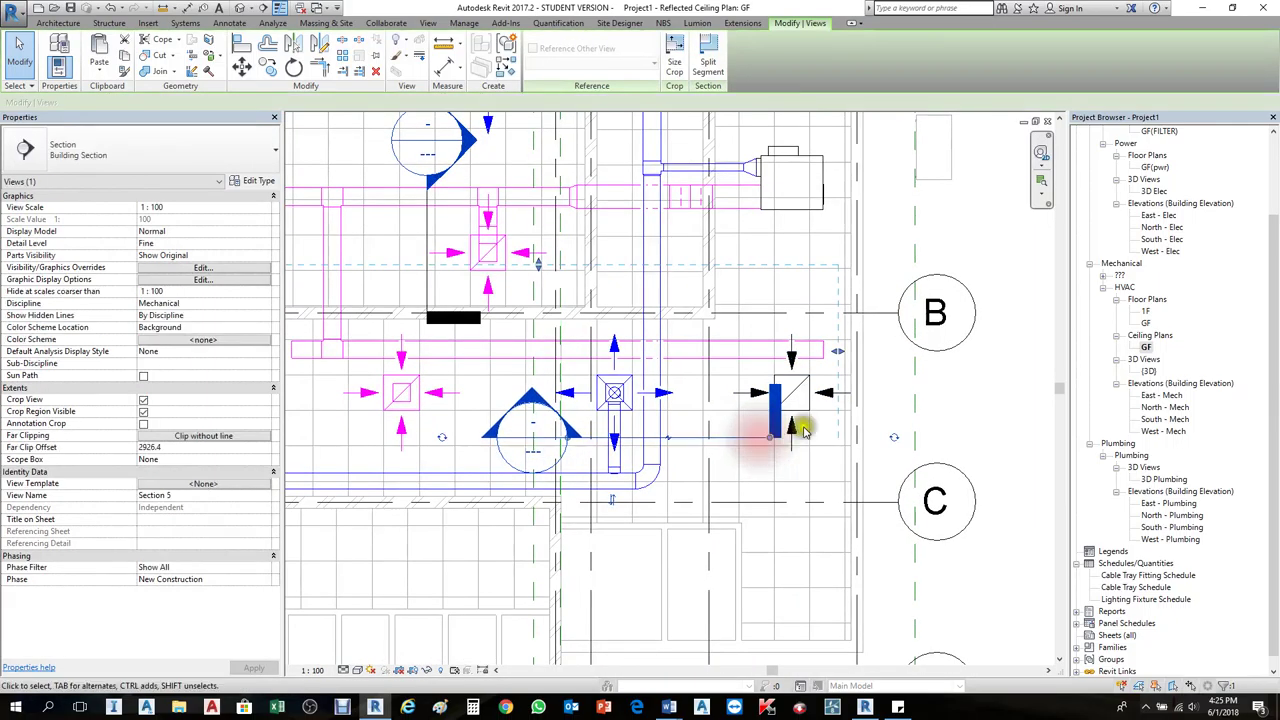
{"action": "left_click_drag", "start_coordinate": [769, 437], "coordinate": [857, 434]}
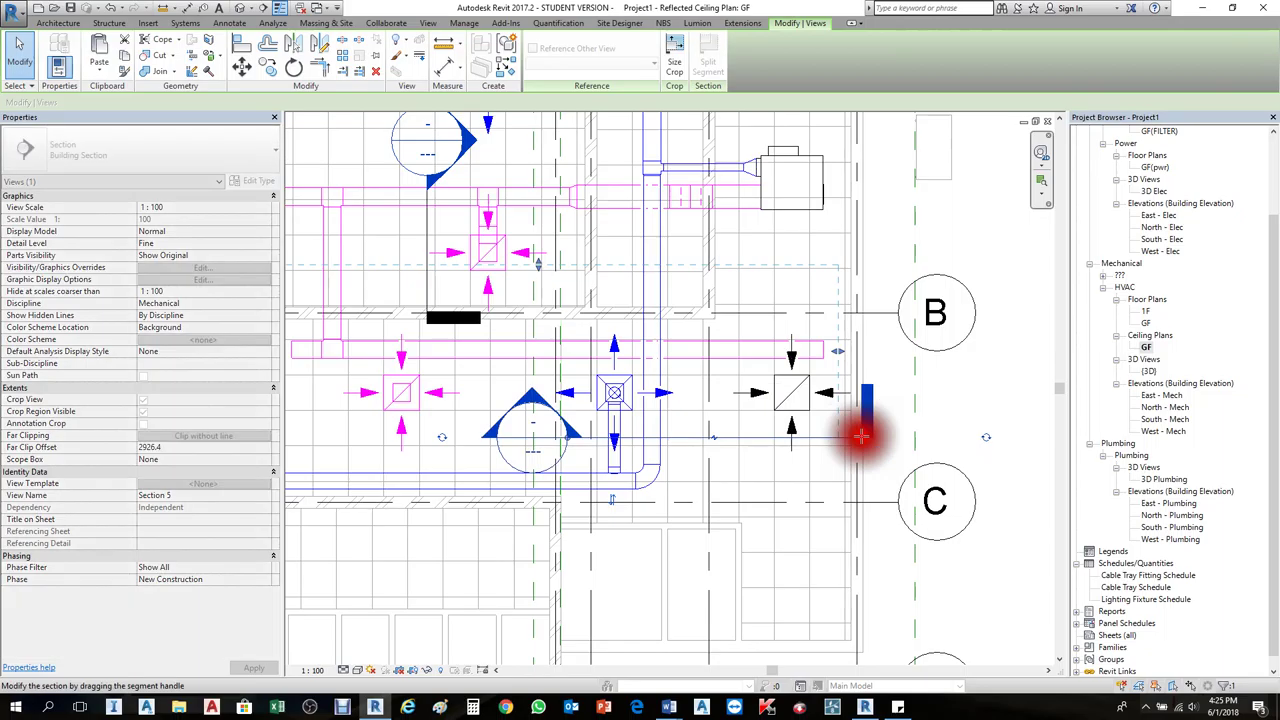
{"action": "key", "text": "Escape"}
Step: Select the right-hand return diffuser and cycle through the open views to the section
{"action": "left_click", "coordinate": [795, 399]}
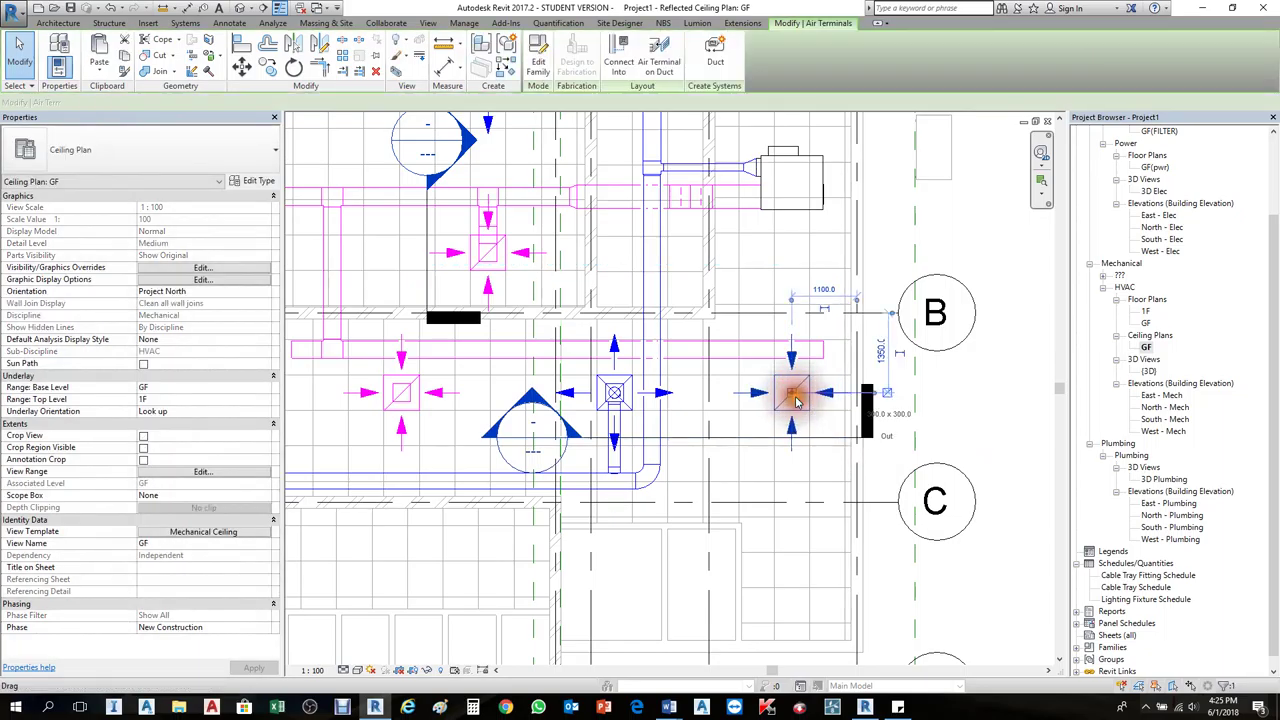
{"action": "key", "text": "b"}
{"action": "key", "text": "x"}
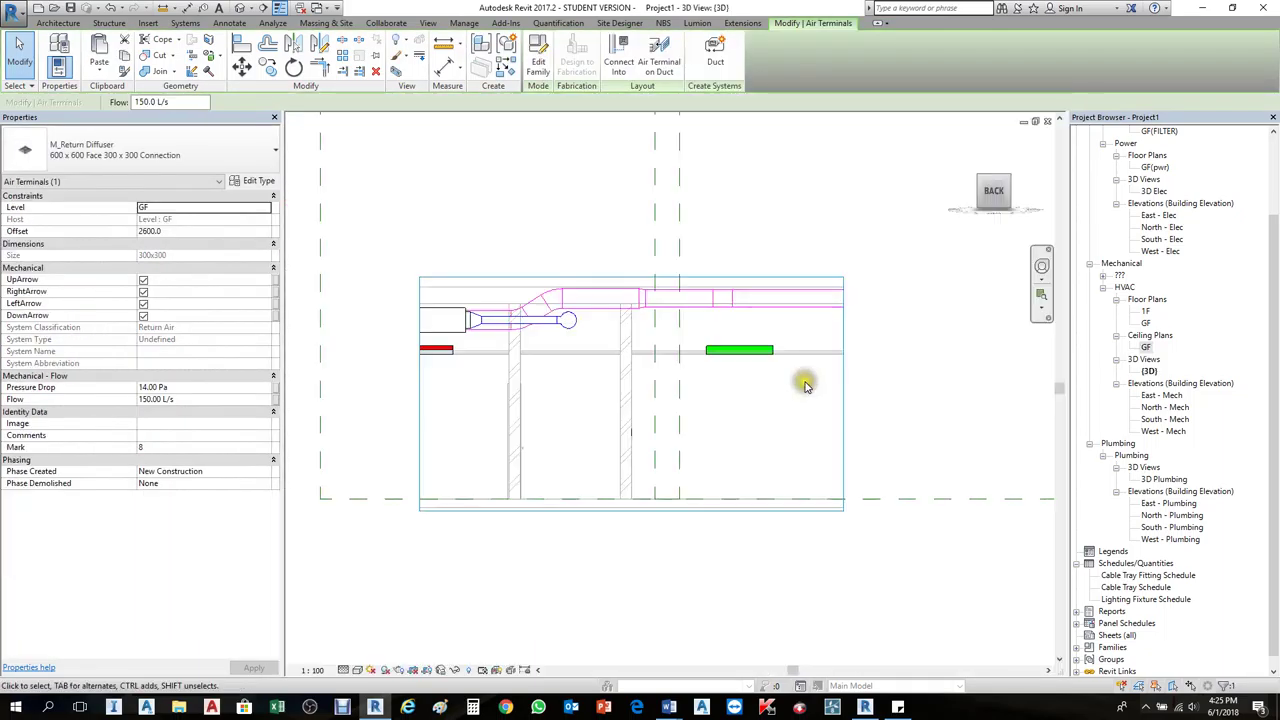
{"action": "key", "text": "ctrl+Tab"}
{"action": "key", "text": "ctrl+Tab"}
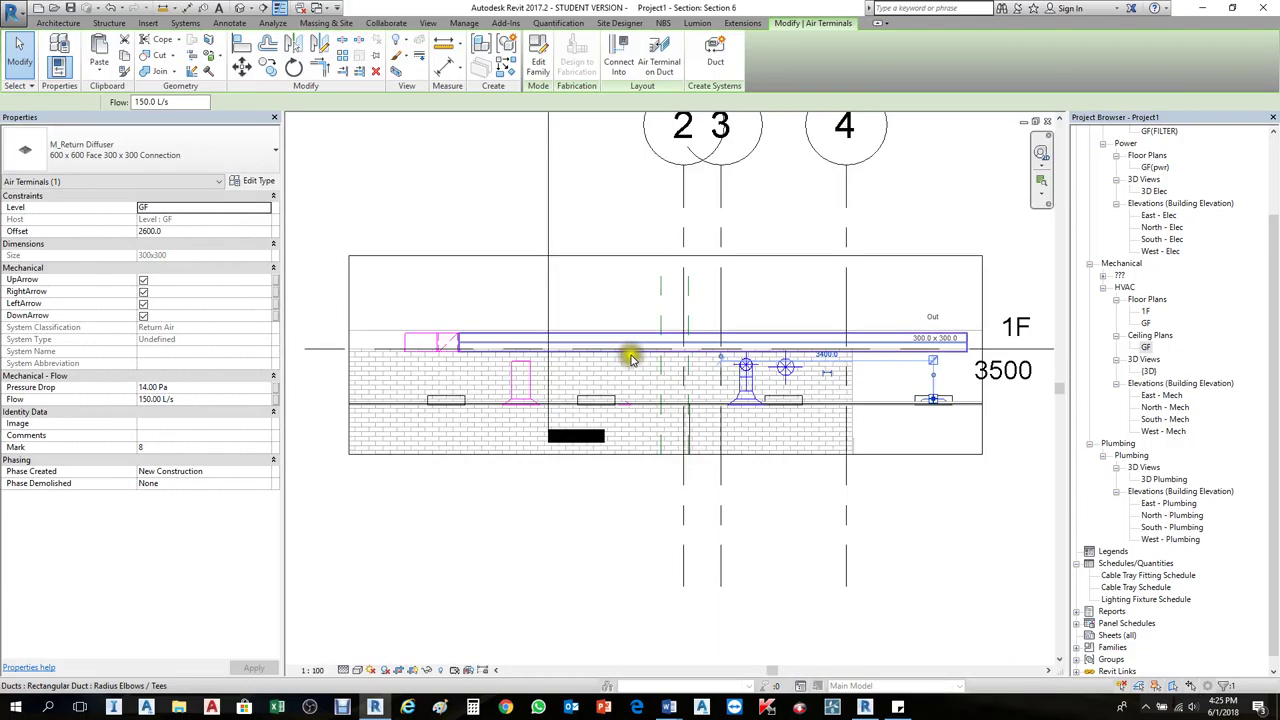
{"action": "scroll", "coordinate": [928, 387], "scroll_direction": "up", "scroll_amount": 3}
Step: Draw a vertical 300×300 duct from the right-hand diffuser's connector up to the overhead duct
{"action": "left_click", "coordinate": [932, 368]}
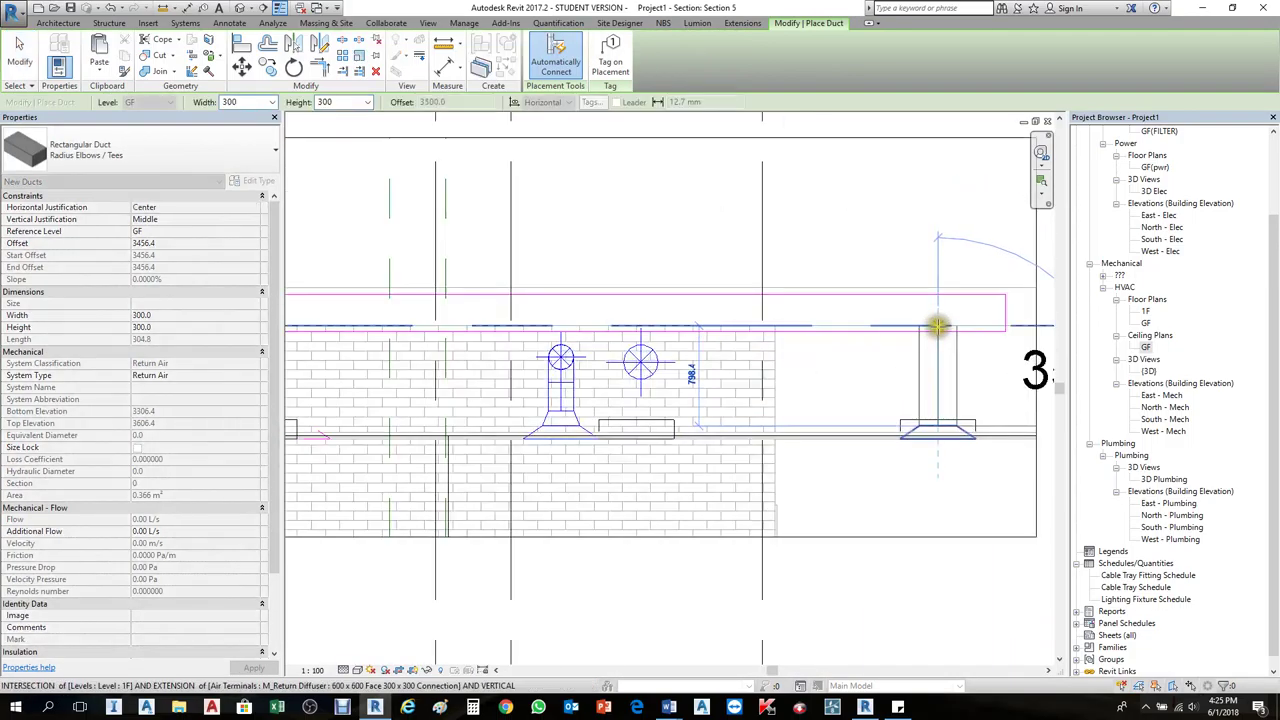
{"action": "left_click", "coordinate": [939, 315]}
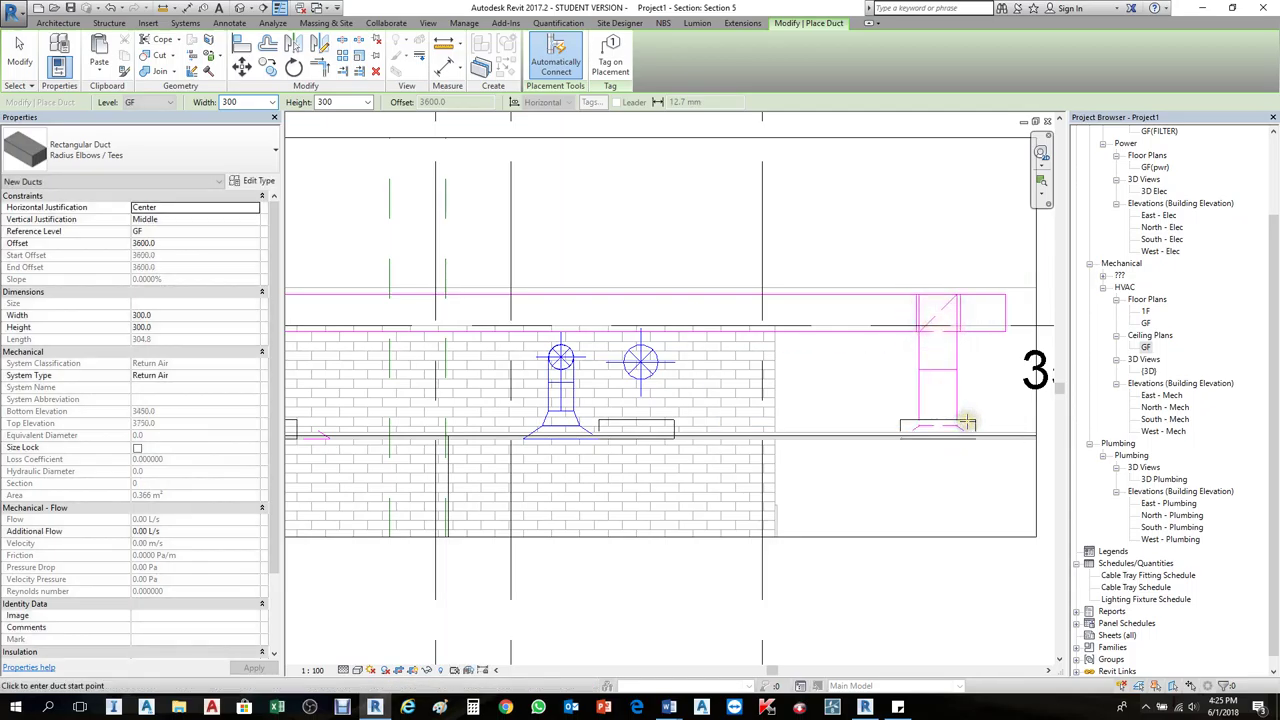
{"action": "scroll", "coordinate": [980, 409], "scroll_direction": "down", "scroll_amount": 4}
{"action": "key", "text": "Escape"}
{"action": "key", "text": "Escape"}
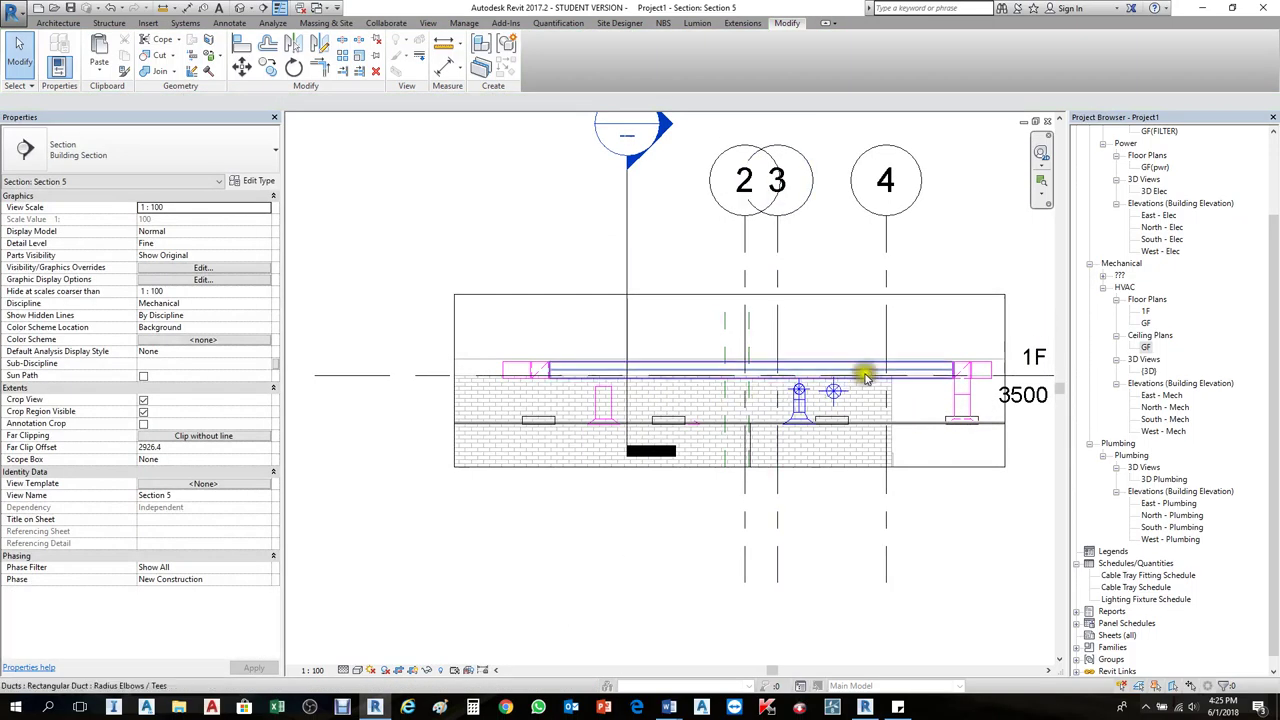
Step: Open Section 5 and stretch the short duct above the left diffuser up toward the overhead duct
{"action": "key", "text": "ctrl+Tab"}
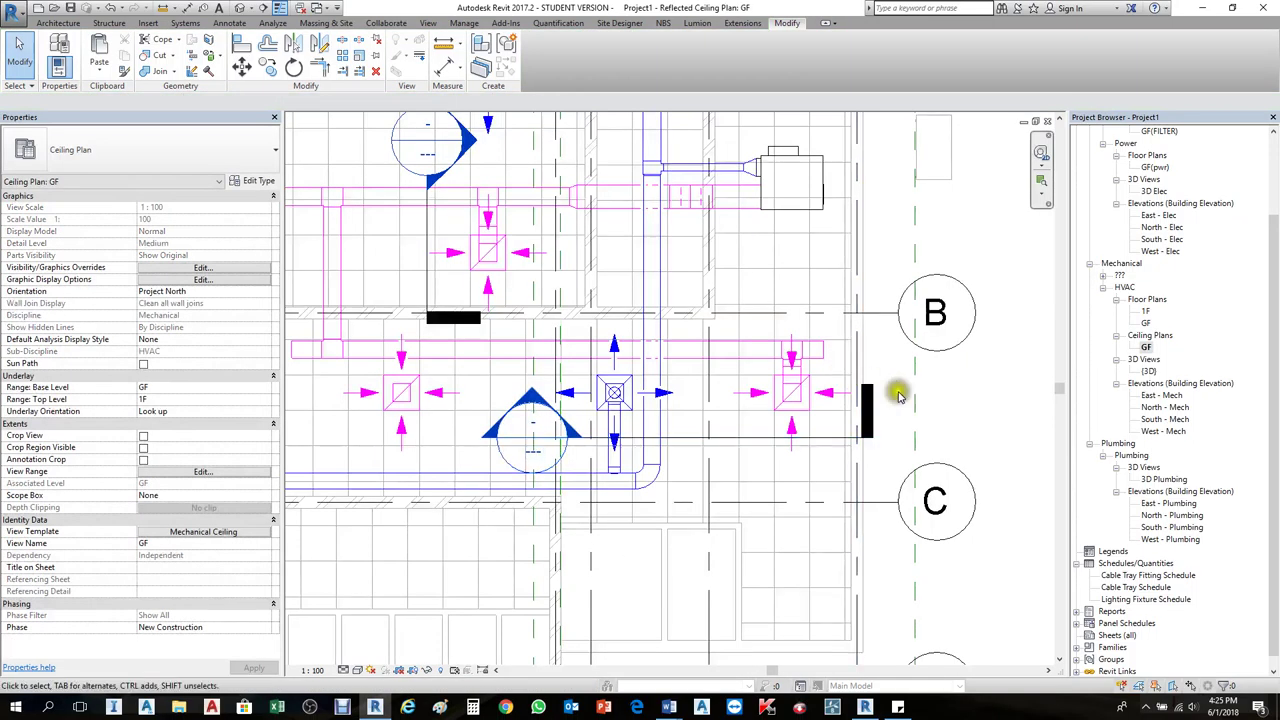
{"action": "scroll", "coordinate": [898, 396], "scroll_direction": "down", "scroll_amount": 1}
{"action": "scroll", "coordinate": [829, 363], "scroll_direction": "up", "scroll_amount": 2}
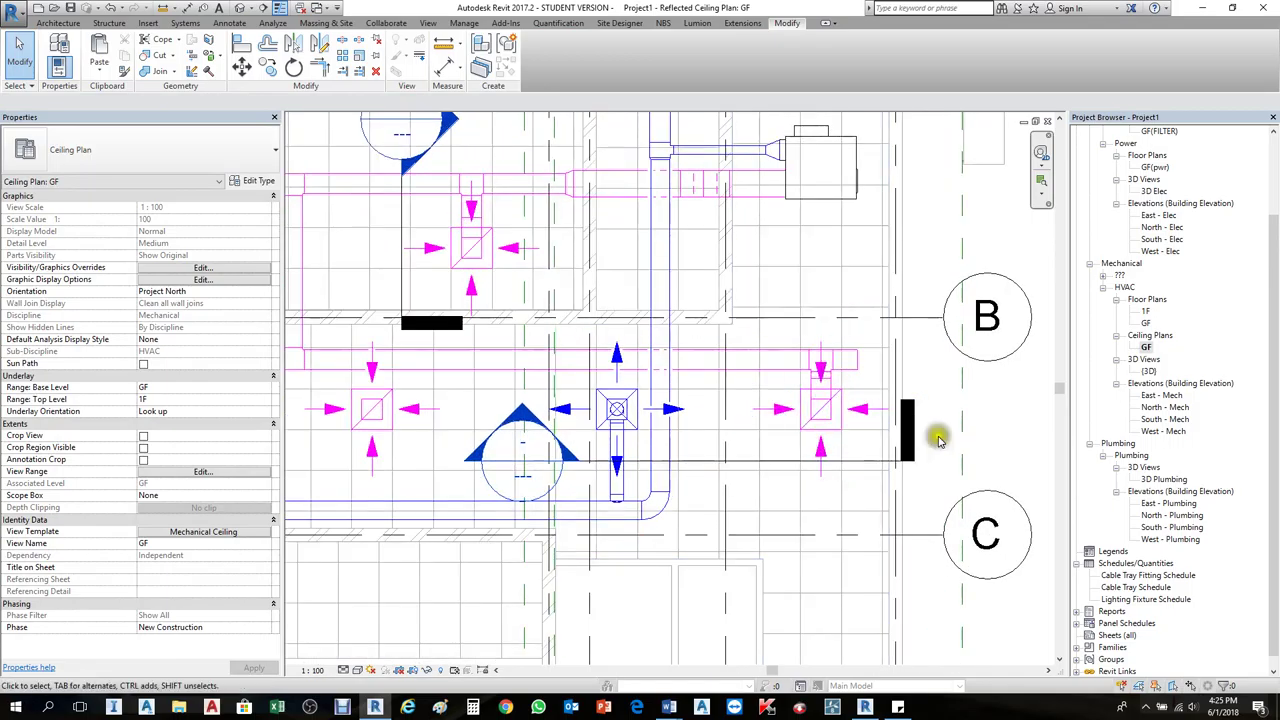
{"action": "scroll", "coordinate": [508, 417], "scroll_direction": "down", "scroll_amount": 1}
{"action": "scroll", "coordinate": [534, 409], "scroll_direction": "up", "scroll_amount": 2}
{"action": "scroll", "coordinate": [492, 423], "scroll_direction": "up", "scroll_amount": 2}
{"action": "scroll", "coordinate": [492, 423], "scroll_direction": "down", "scroll_amount": 2}
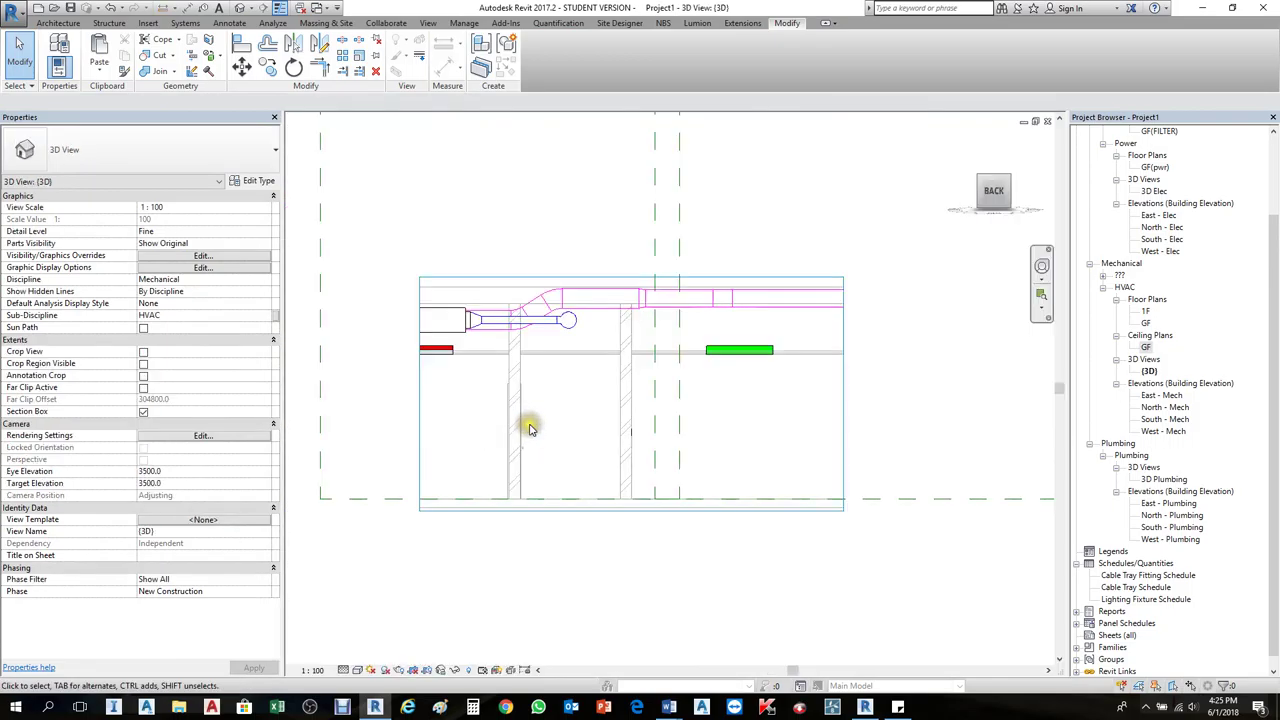
{"action": "double_click", "coordinate": [530, 420]}
{"action": "scroll", "coordinate": [534, 380], "scroll_direction": "down", "scroll_amount": 3}
{"action": "scroll", "coordinate": [562, 400], "scroll_direction": "up", "scroll_amount": 1}
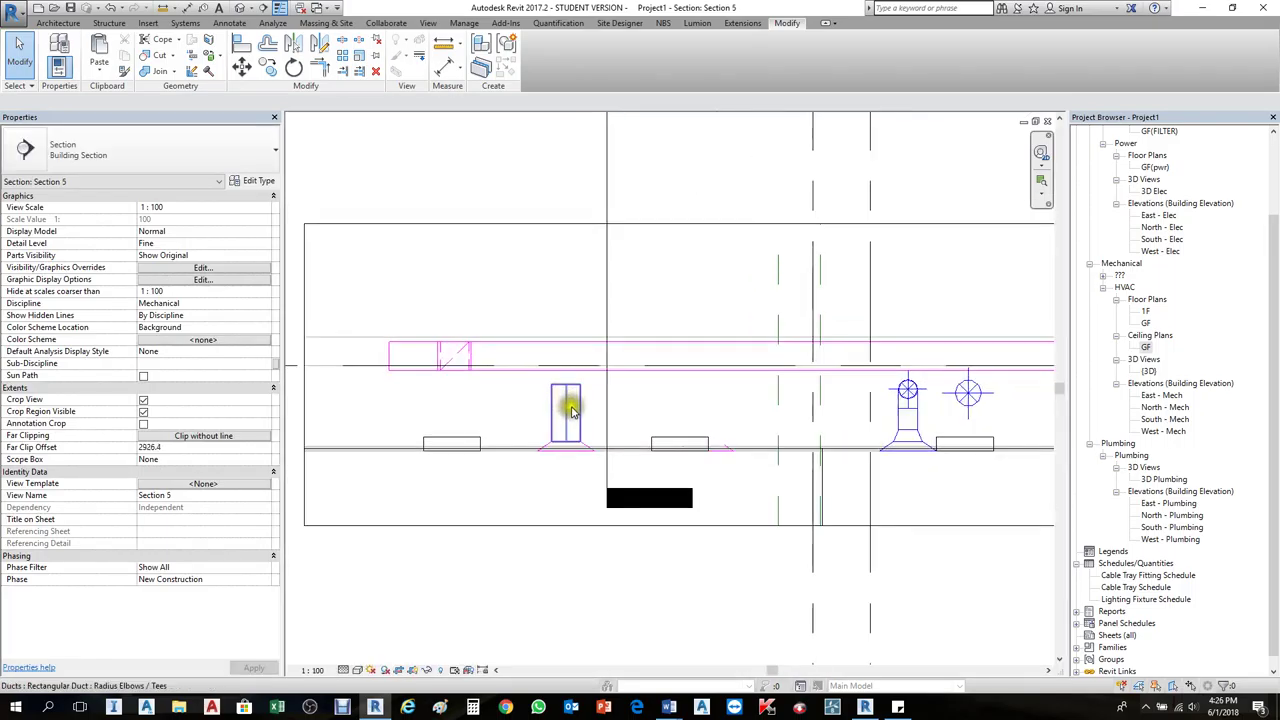
{"action": "left_click", "coordinate": [563, 400]}
{"action": "scroll", "coordinate": [564, 398], "scroll_direction": "up", "scroll_amount": 3}
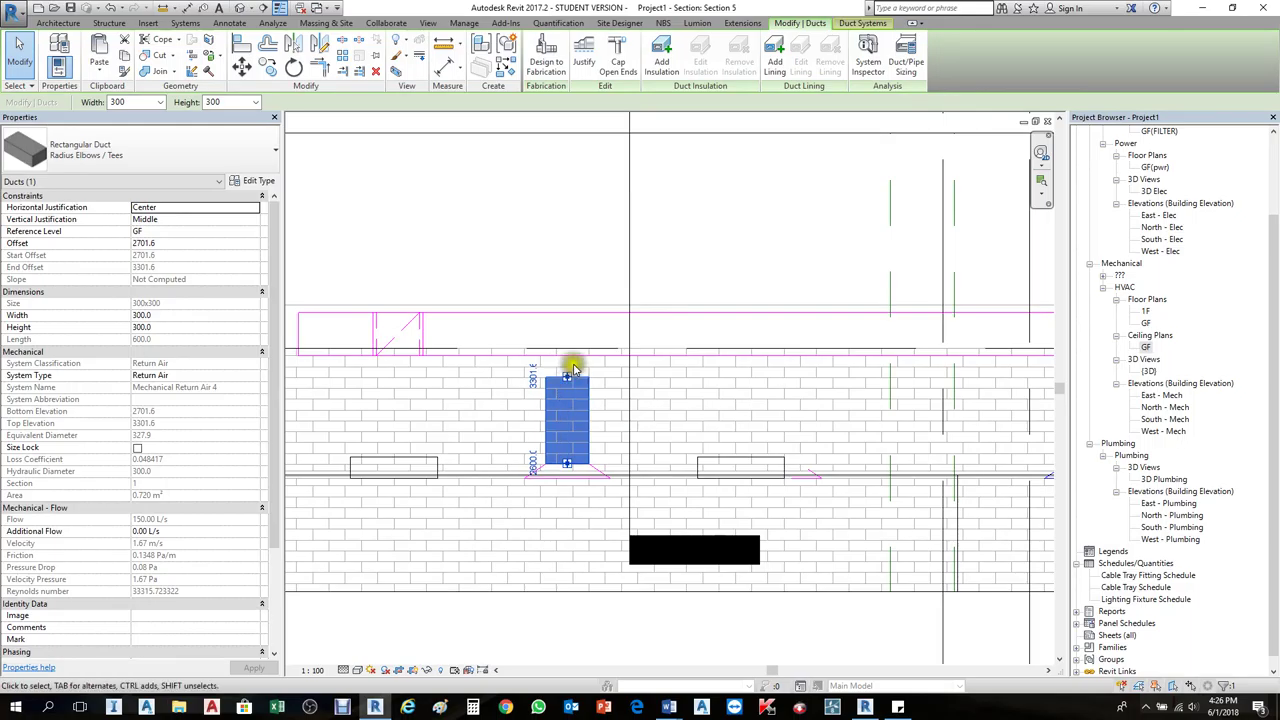
{"action": "left_click_drag", "start_coordinate": [568, 378], "coordinate": [606, 400]}
Step: Switch to the GF ceiling plan and clear the duct selection
{"action": "scroll", "coordinate": [562, 393], "scroll_direction": "down", "scroll_amount": 2}
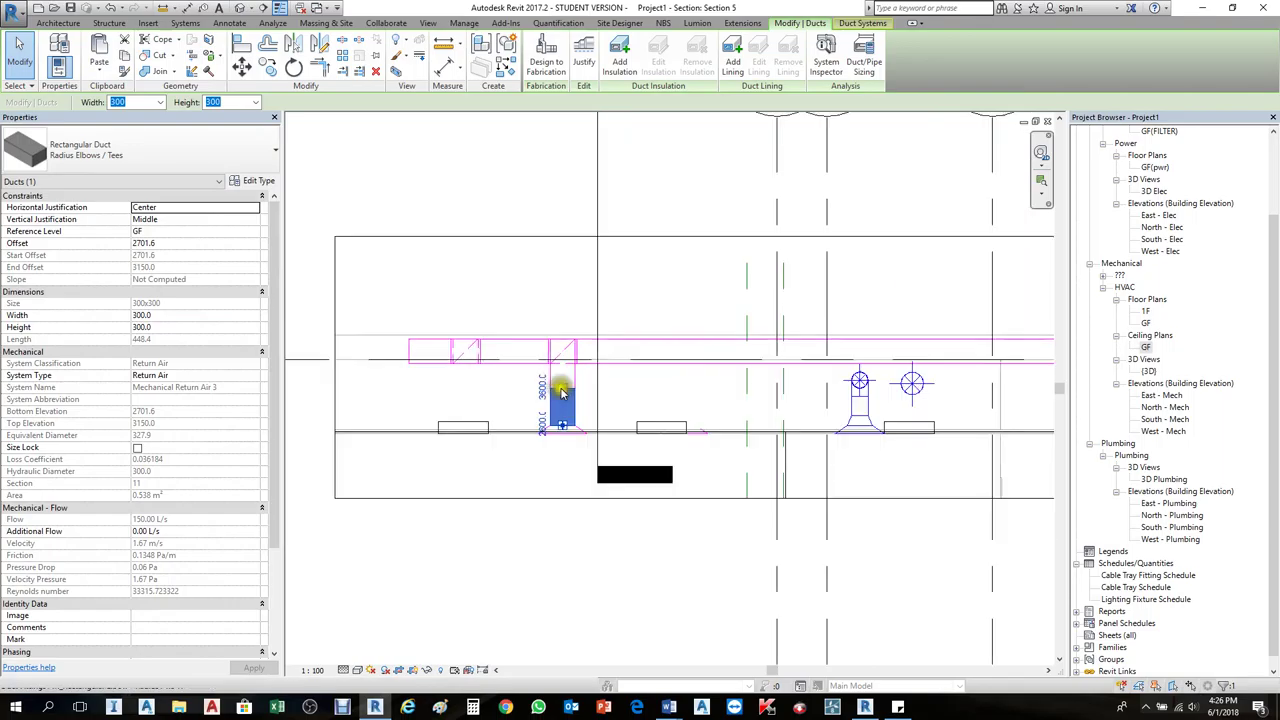
{"action": "key", "text": "ctrl+Tab"}
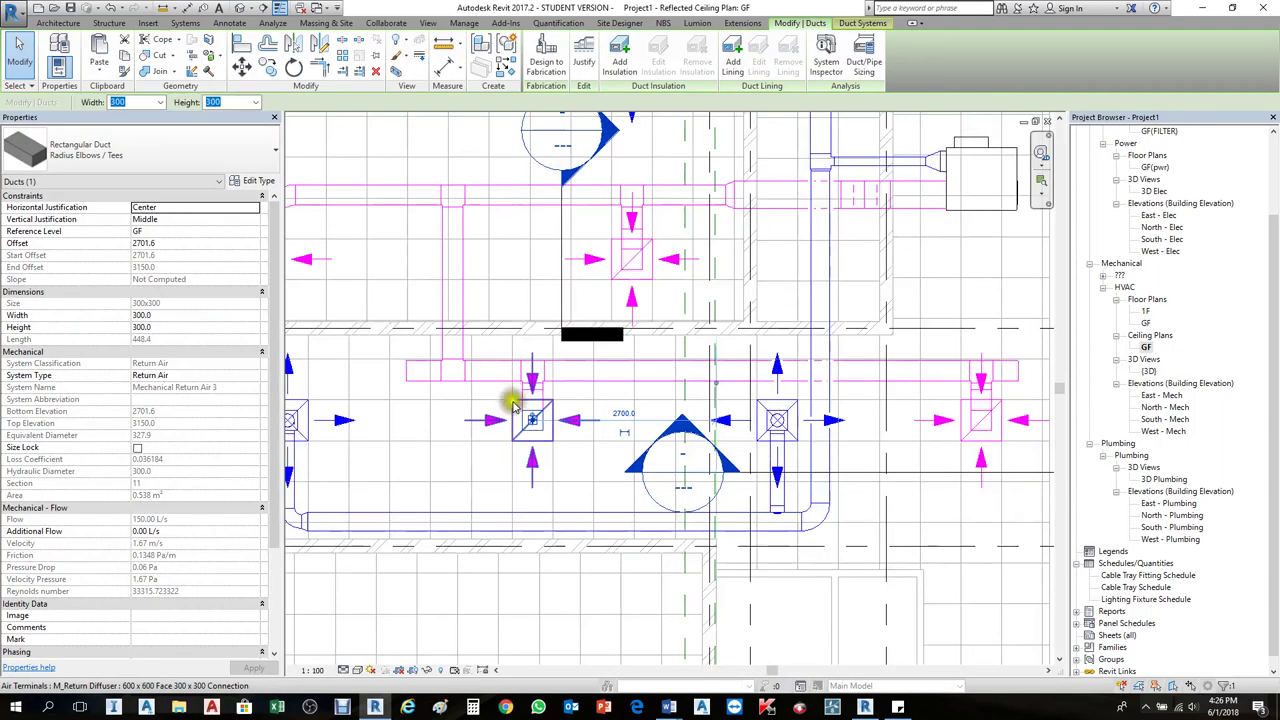
{"action": "scroll", "coordinate": [443, 403], "scroll_direction": "down", "scroll_amount": 2}
{"action": "scroll", "coordinate": [857, 403], "scroll_direction": "up", "scroll_amount": 2}
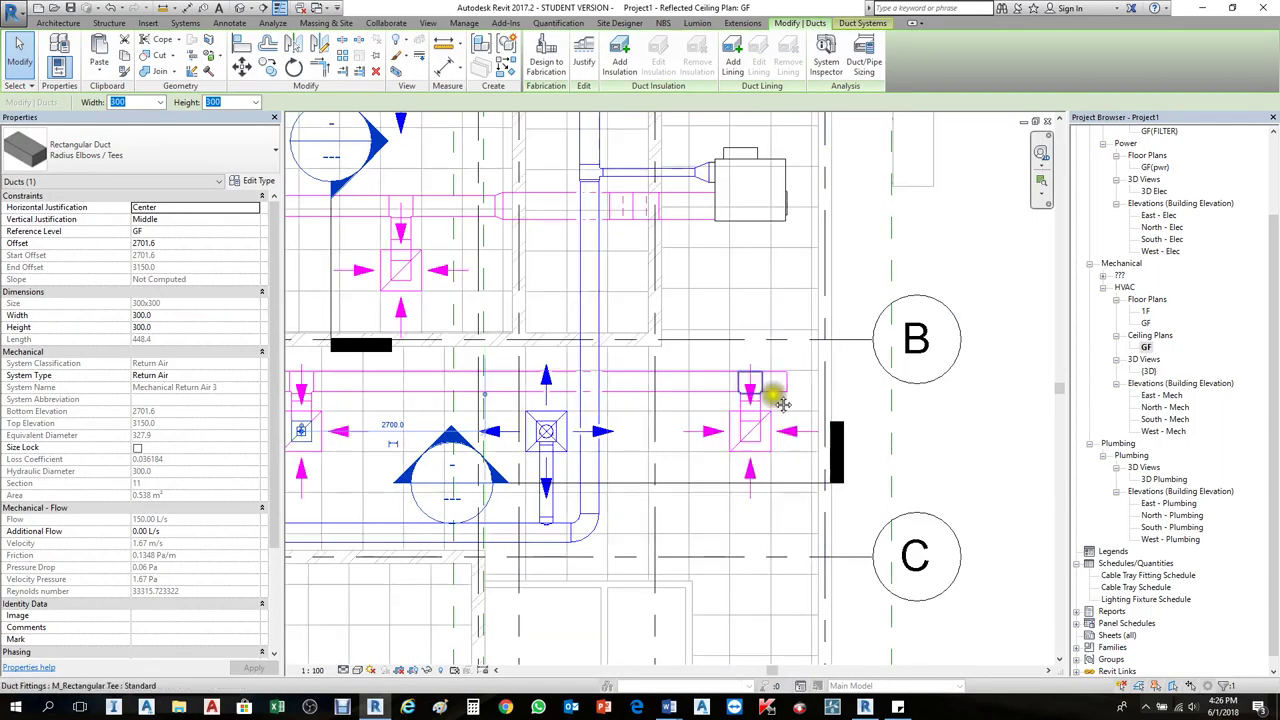
{"action": "scroll", "coordinate": [780, 396], "scroll_direction": "down", "scroll_amount": 2}
{"action": "key", "text": "Escape"}
{"action": "scroll", "coordinate": [876, 438], "scroll_direction": "up", "scroll_amount": 3}
{"action": "scroll", "coordinate": [876, 438], "scroll_direction": "down", "scroll_amount": 1}
Step: Cap the open end of the short duct stub beside the right-hand diffuser
{"action": "left_click", "coordinate": [884, 432]}
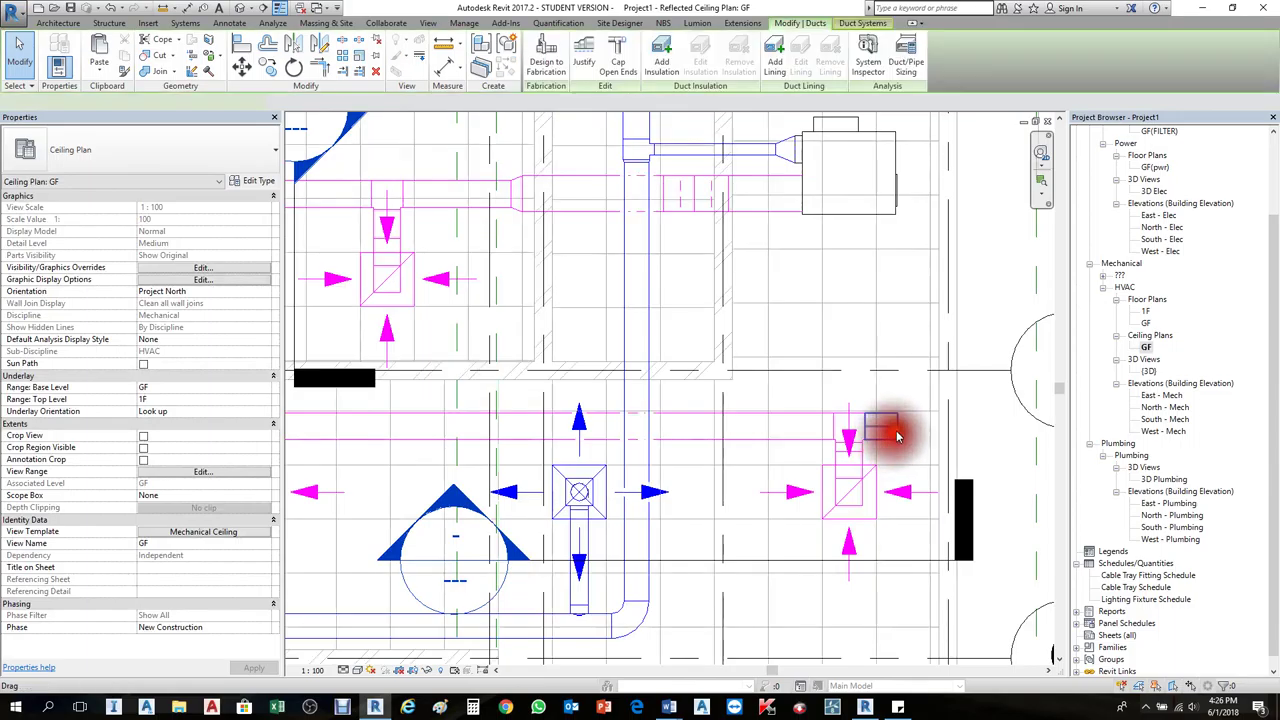
{"action": "scroll", "coordinate": [890, 428], "scroll_direction": "up", "scroll_amount": 3}
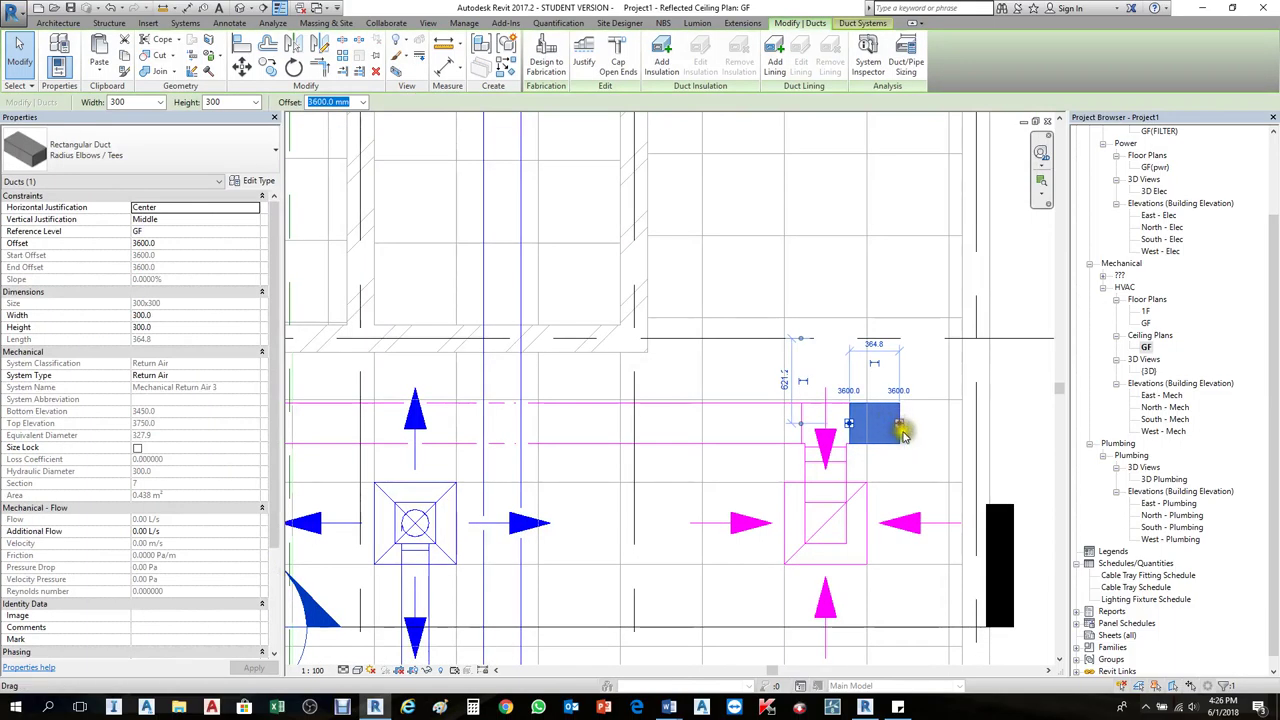
{"action": "scroll", "coordinate": [900, 428], "scroll_direction": "up", "scroll_amount": 3}
{"action": "right_click", "coordinate": [893, 418]}
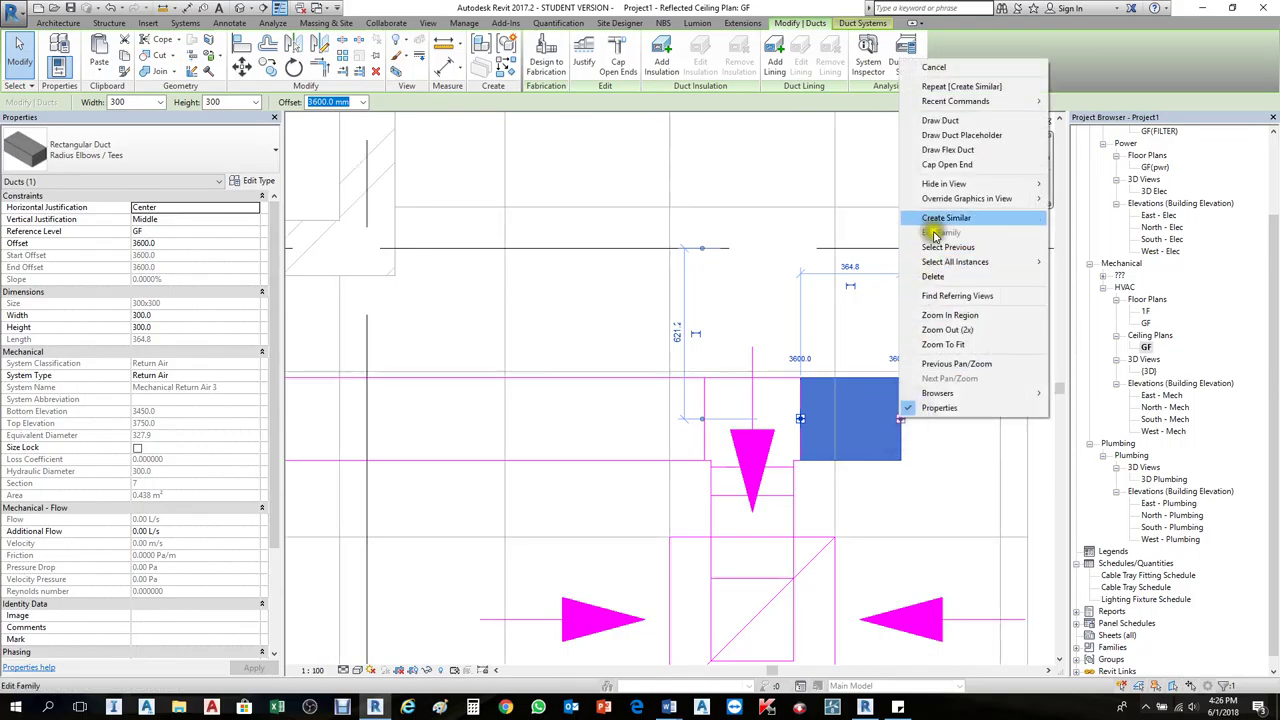
{"action": "left_click", "coordinate": [950, 165]}
{"action": "scroll", "coordinate": [988, 360], "scroll_direction": "down", "scroll_amount": 5}
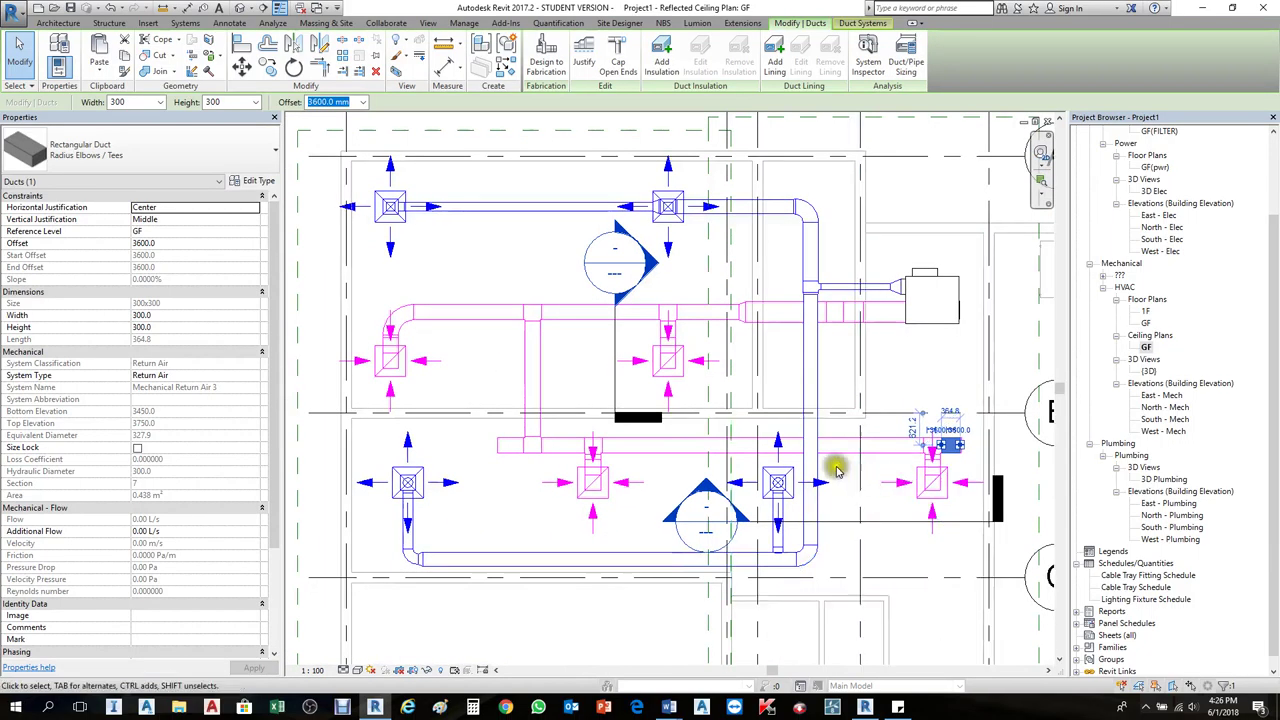
{"action": "key", "text": "Escape"}
{"action": "scroll", "coordinate": [505, 450], "scroll_direction": "up", "scroll_amount": 3}
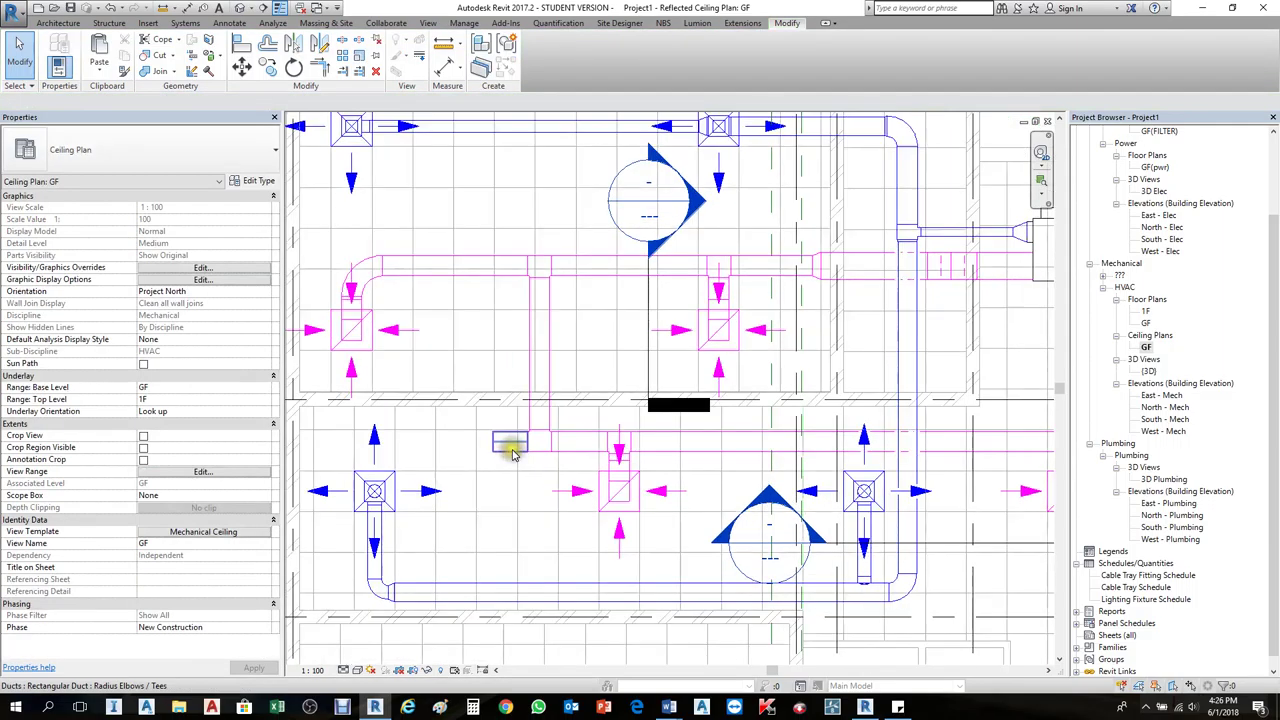
{"action": "scroll", "coordinate": [540, 450], "scroll_direction": "down", "scroll_amount": 3}
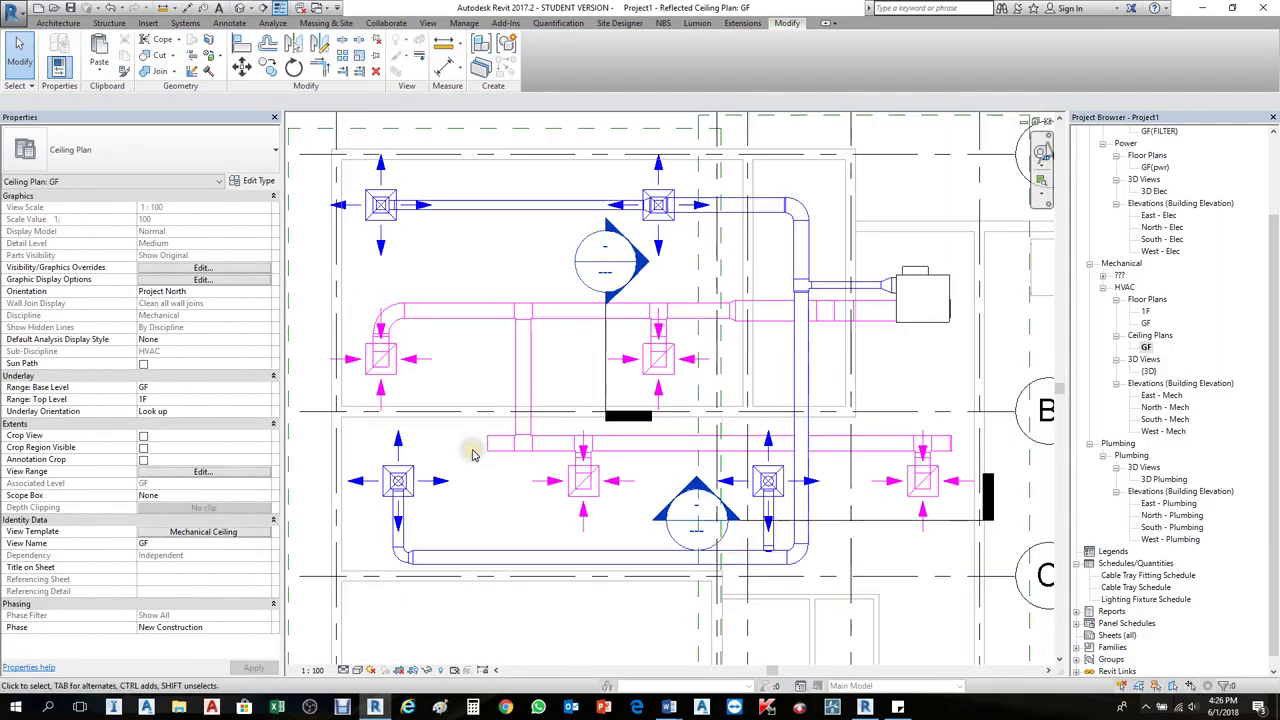
{"action": "scroll", "coordinate": [960, 416], "scroll_direction": "up", "scroll_amount": 3}
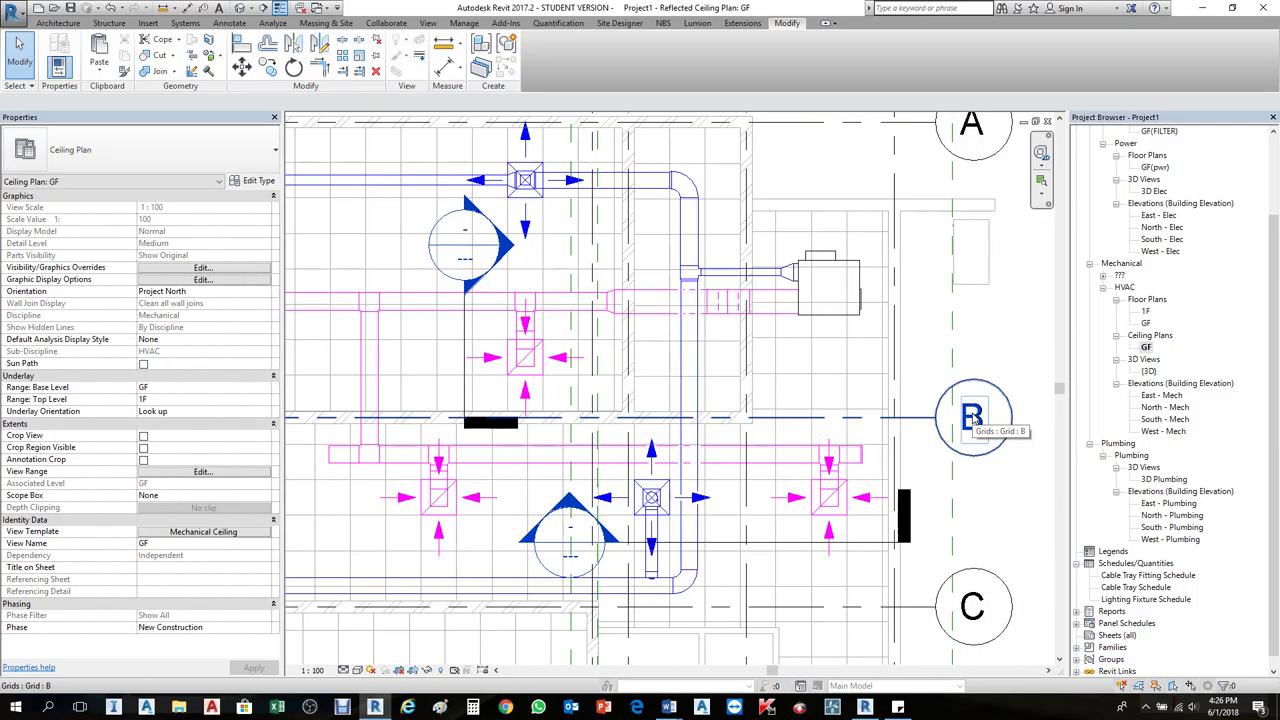
Step: Turn on Show Disconnects for ducts, dismissing the save reminder
{"action": "left_click", "coordinate": [272, 23]}
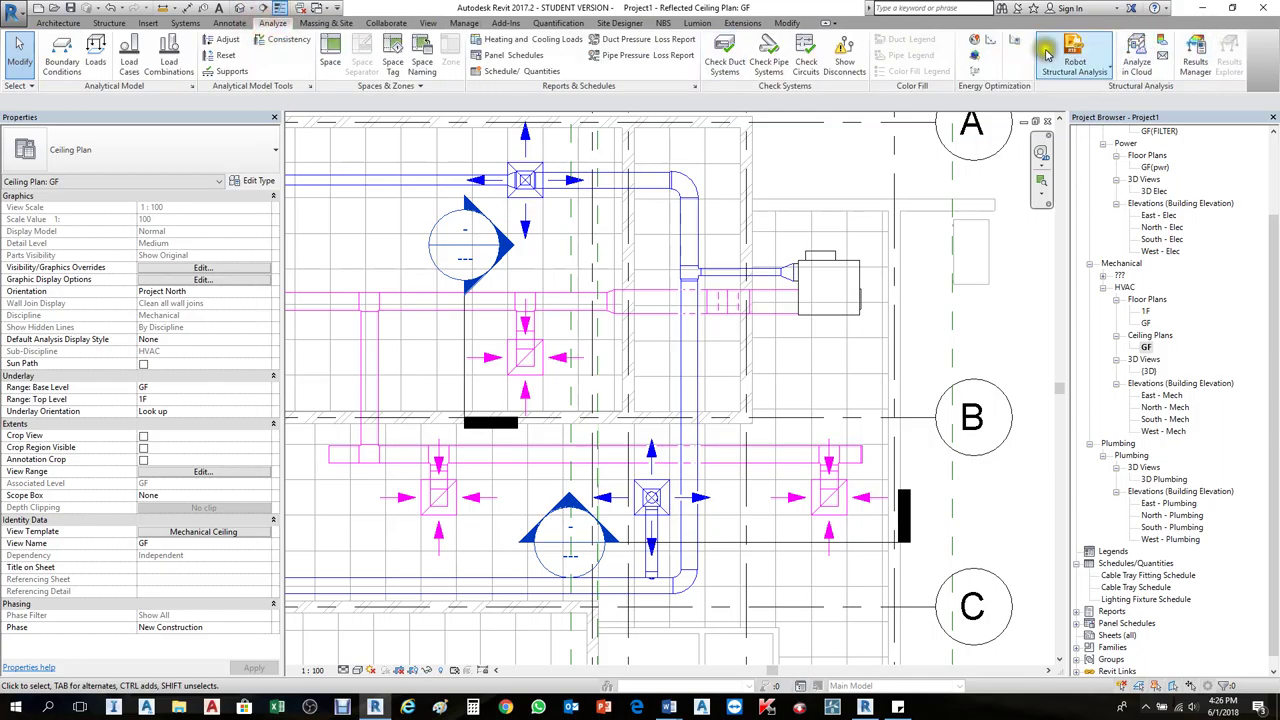
{"action": "left_click", "coordinate": [845, 60]}
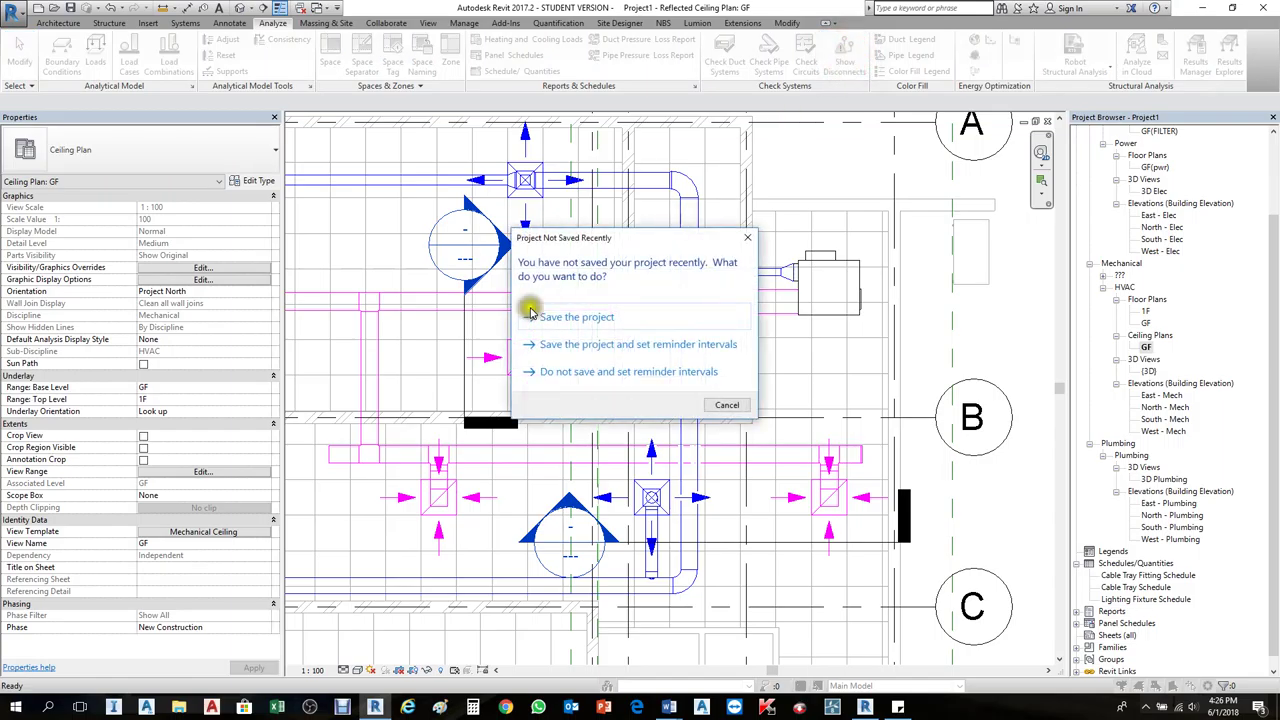
{"action": "left_click", "coordinate": [748, 240]}
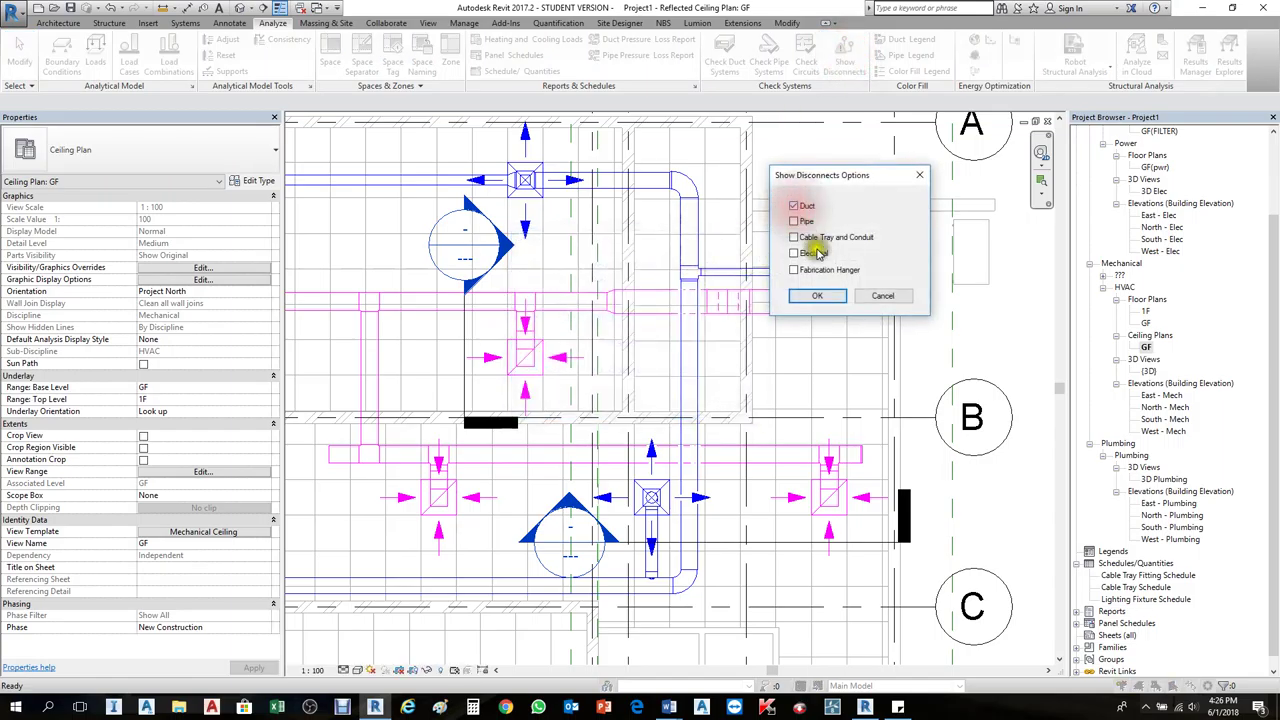
{"action": "left_click", "coordinate": [817, 295]}
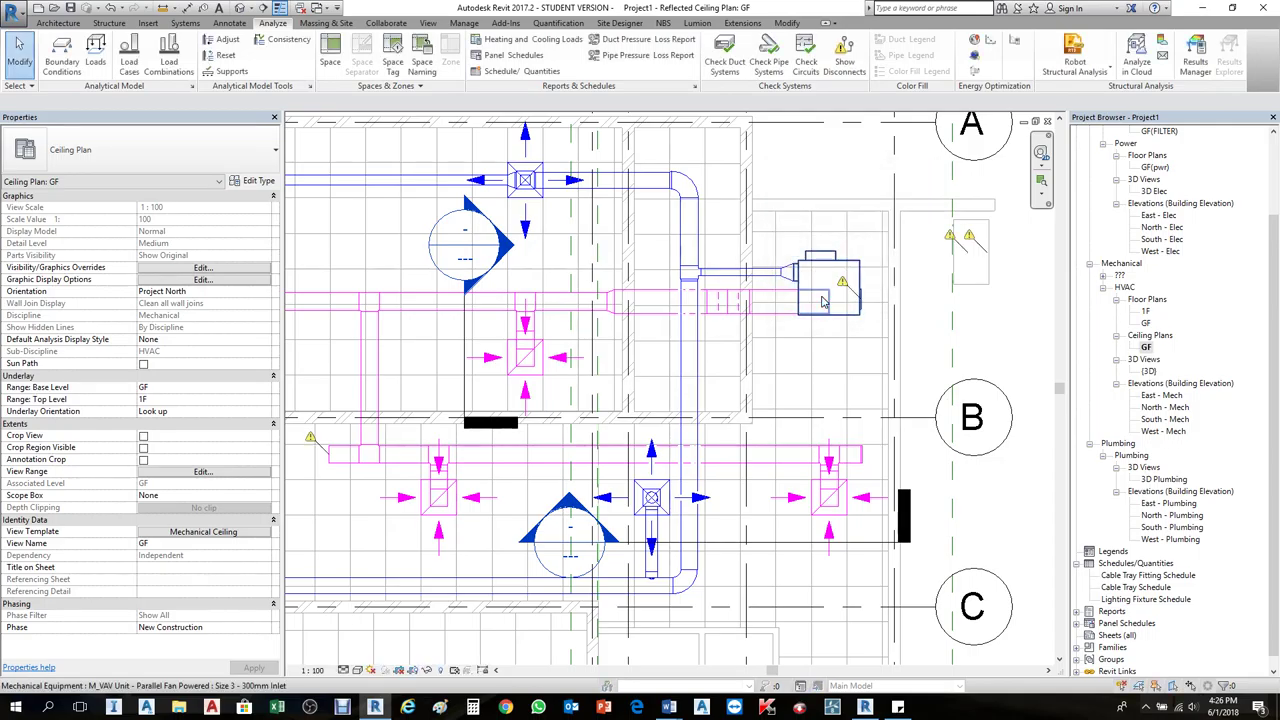
Step: Inspect the short rectangular duct end and the VAV unit for flagged disconnects
{"action": "scroll", "coordinate": [841, 358], "scroll_direction": "down", "scroll_amount": 3}
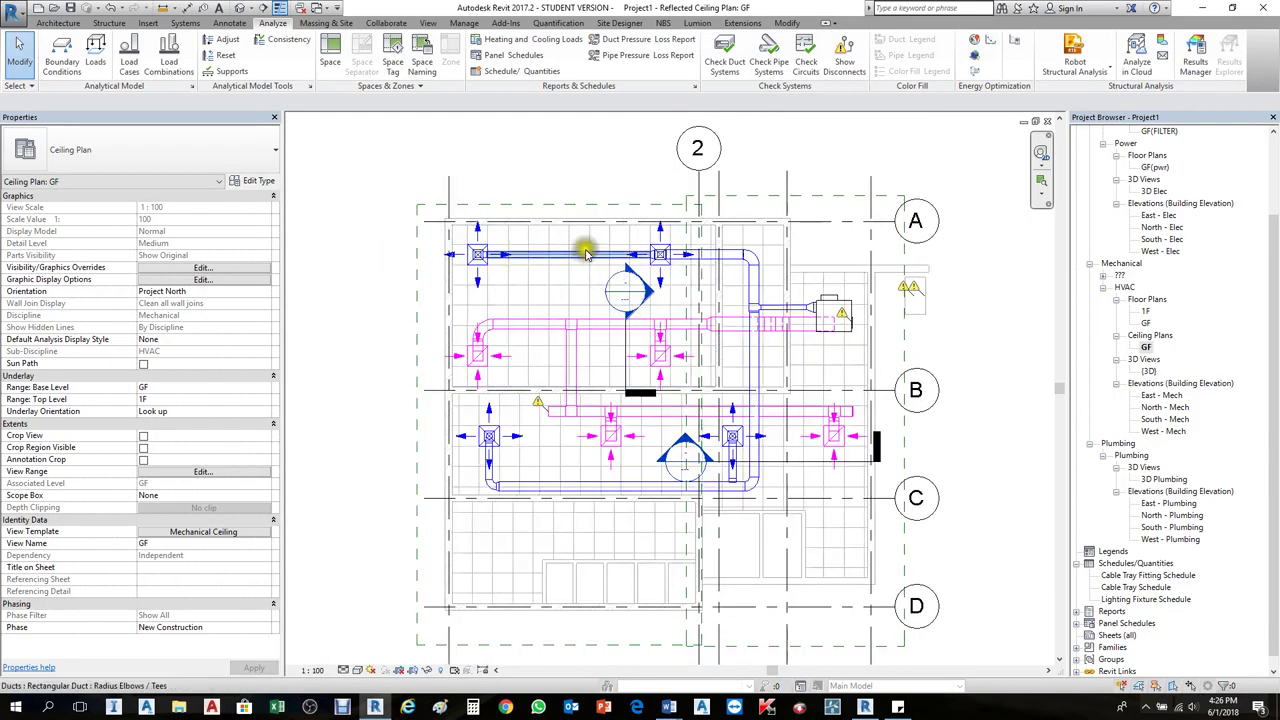
{"action": "scroll", "coordinate": [577, 490], "scroll_direction": "up", "scroll_amount": 2}
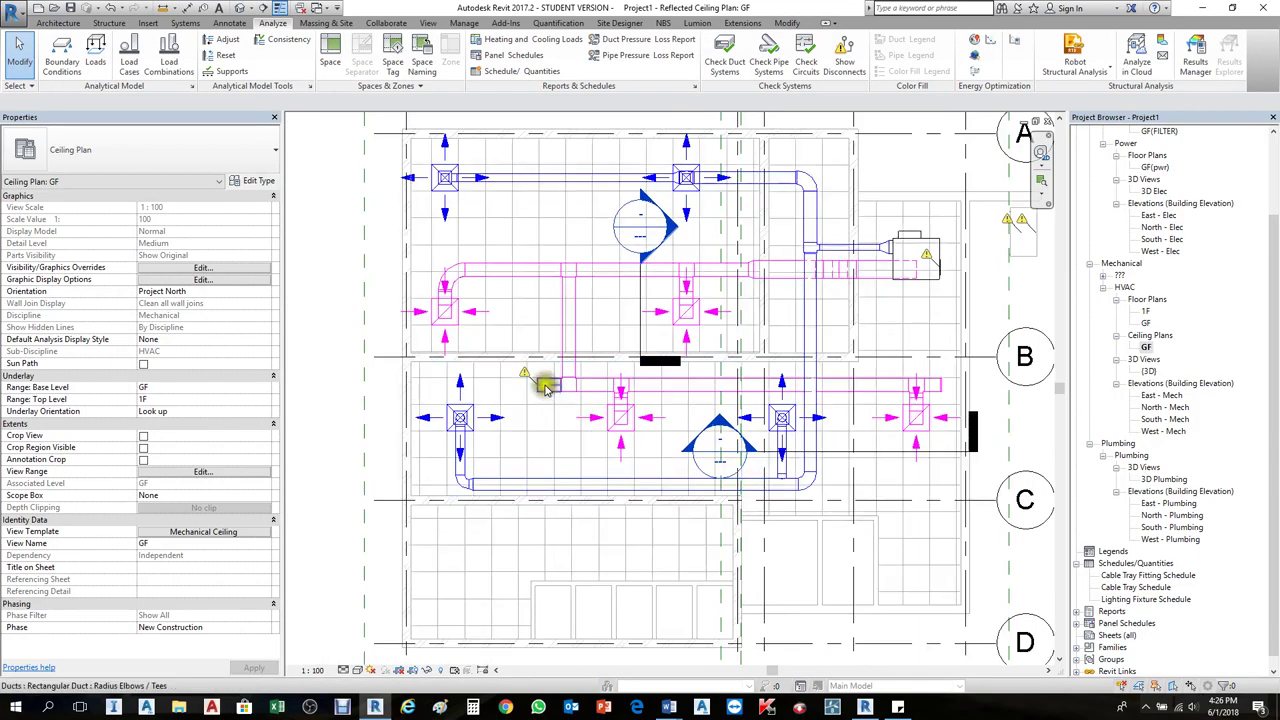
{"action": "scroll", "coordinate": [547, 390], "scroll_direction": "up", "scroll_amount": 2}
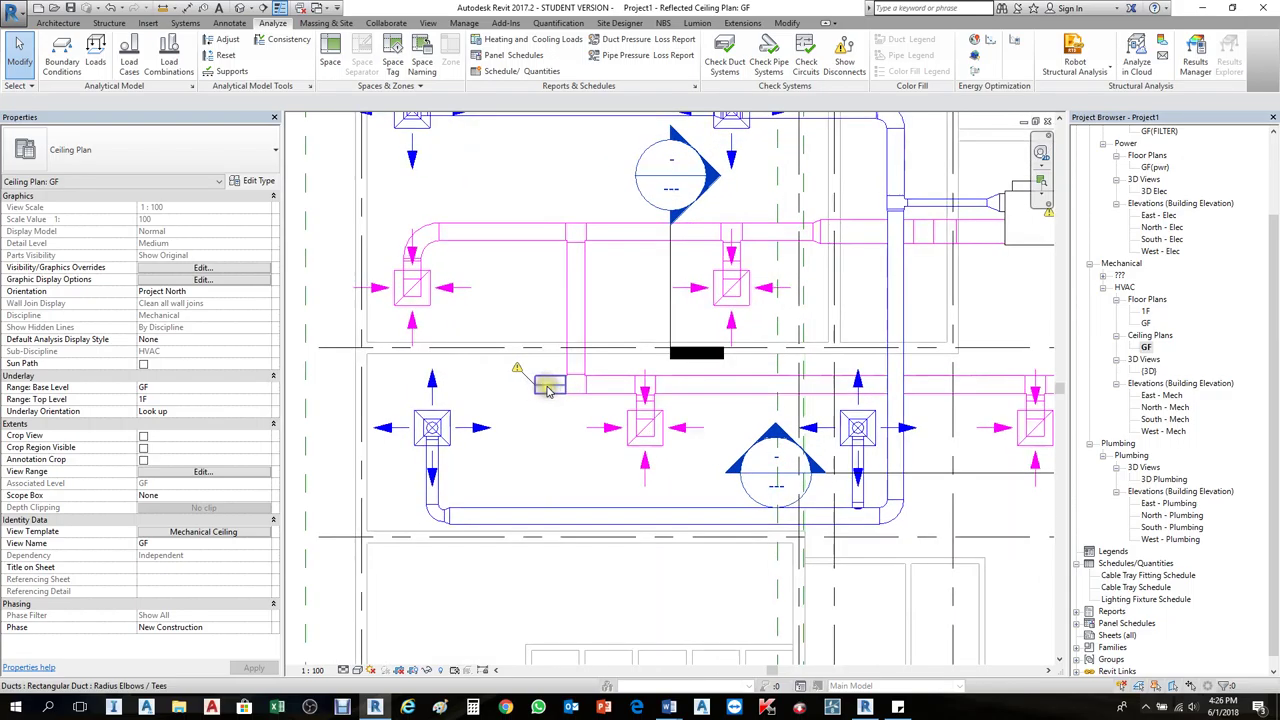
{"action": "left_click", "coordinate": [536, 391]}
{"action": "scroll", "coordinate": [536, 393], "scroll_direction": "up", "scroll_amount": 2}
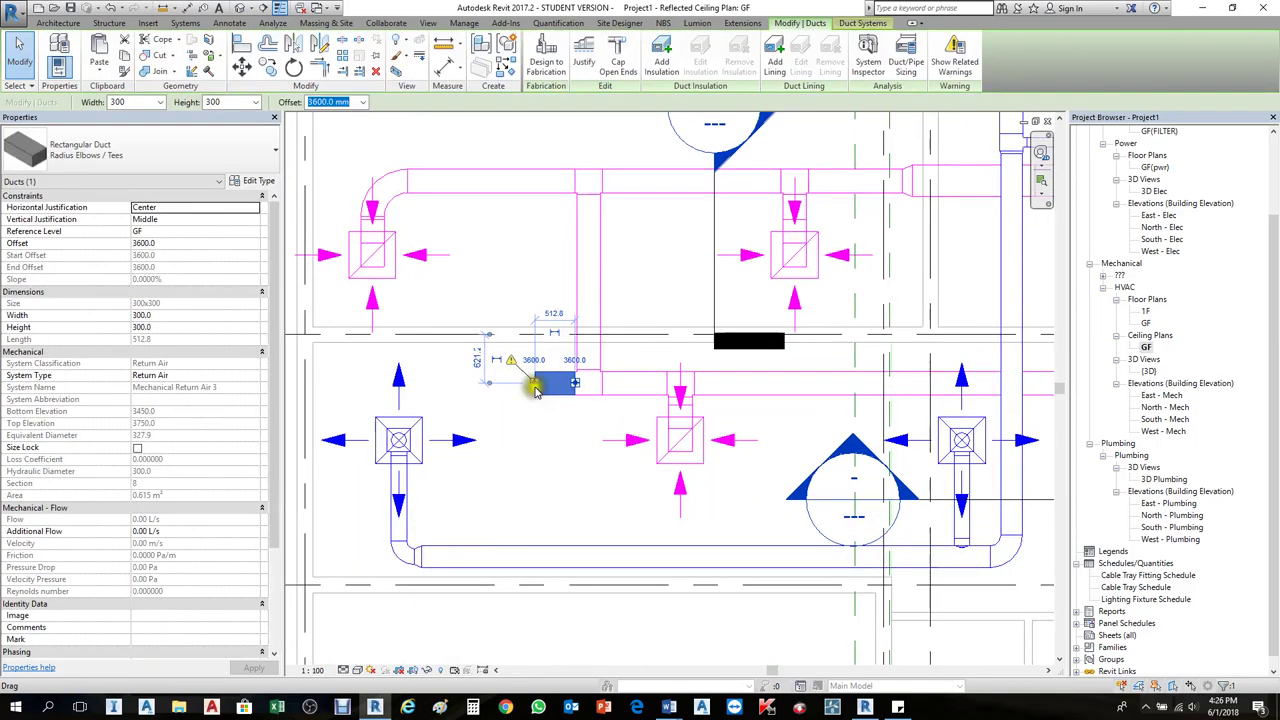
{"action": "right_click", "coordinate": [536, 388]}
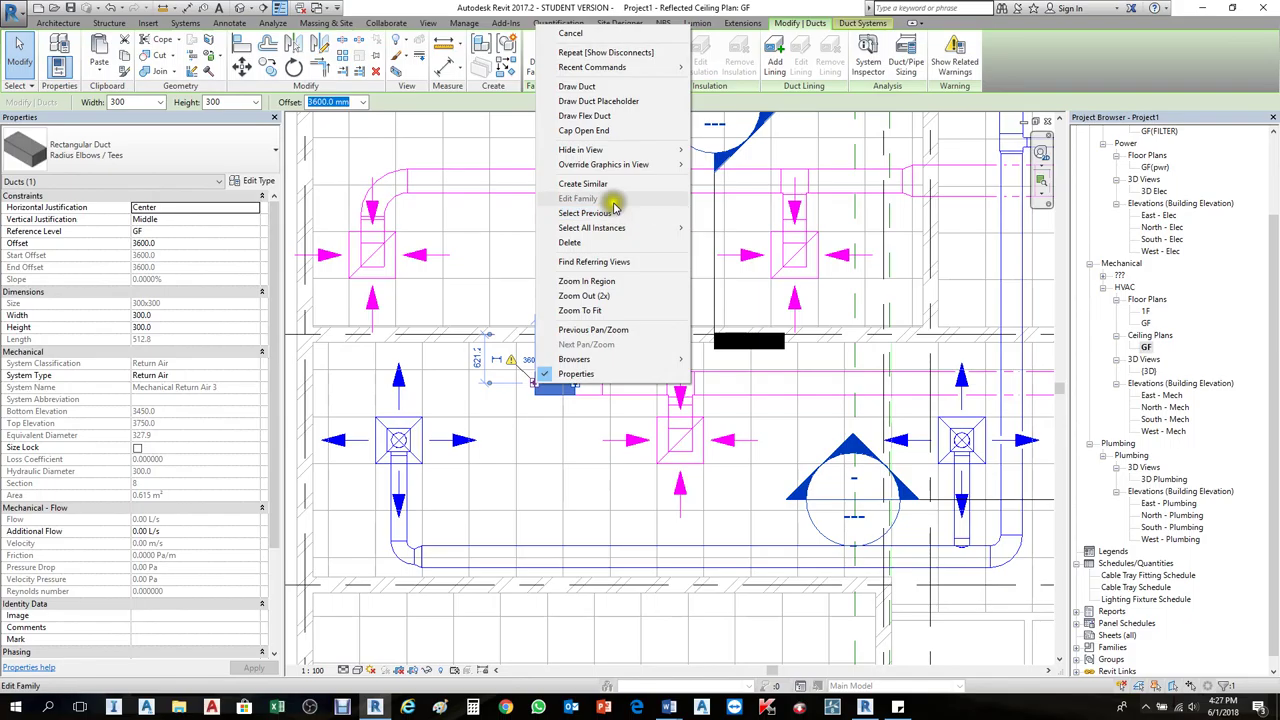
{"action": "left_click", "coordinate": [590, 130]}
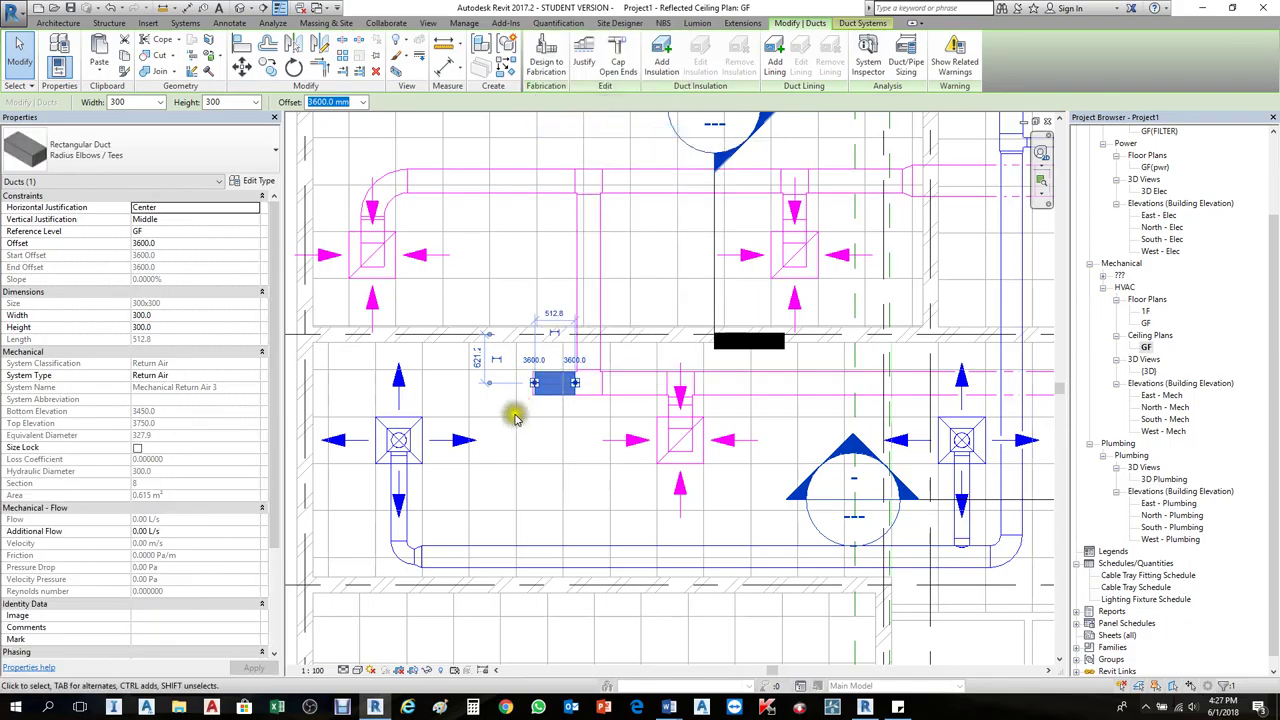
{"action": "scroll", "coordinate": [505, 420], "scroll_direction": "down", "scroll_amount": 2}
{"action": "scroll", "coordinate": [505, 420], "scroll_direction": "down", "scroll_amount": 2}
{"action": "scroll", "coordinate": [820, 330], "scroll_direction": "up", "scroll_amount": 3}
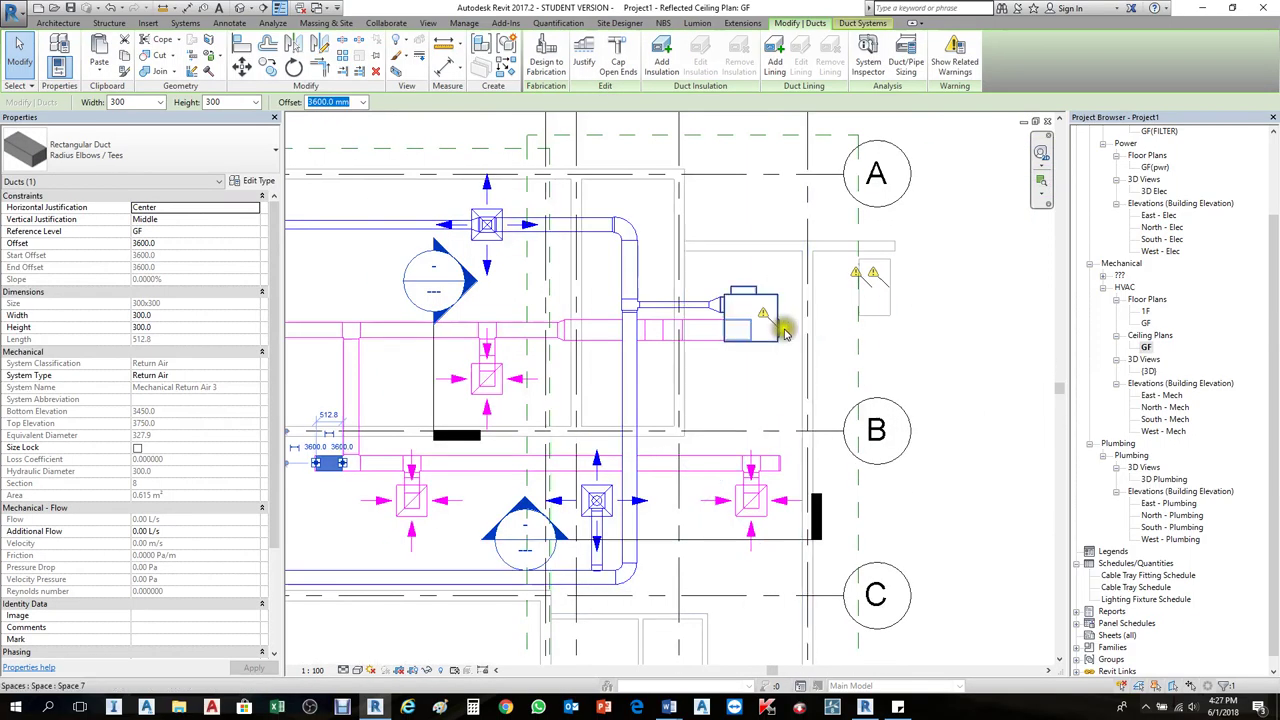
{"action": "left_click", "coordinate": [781, 341]}
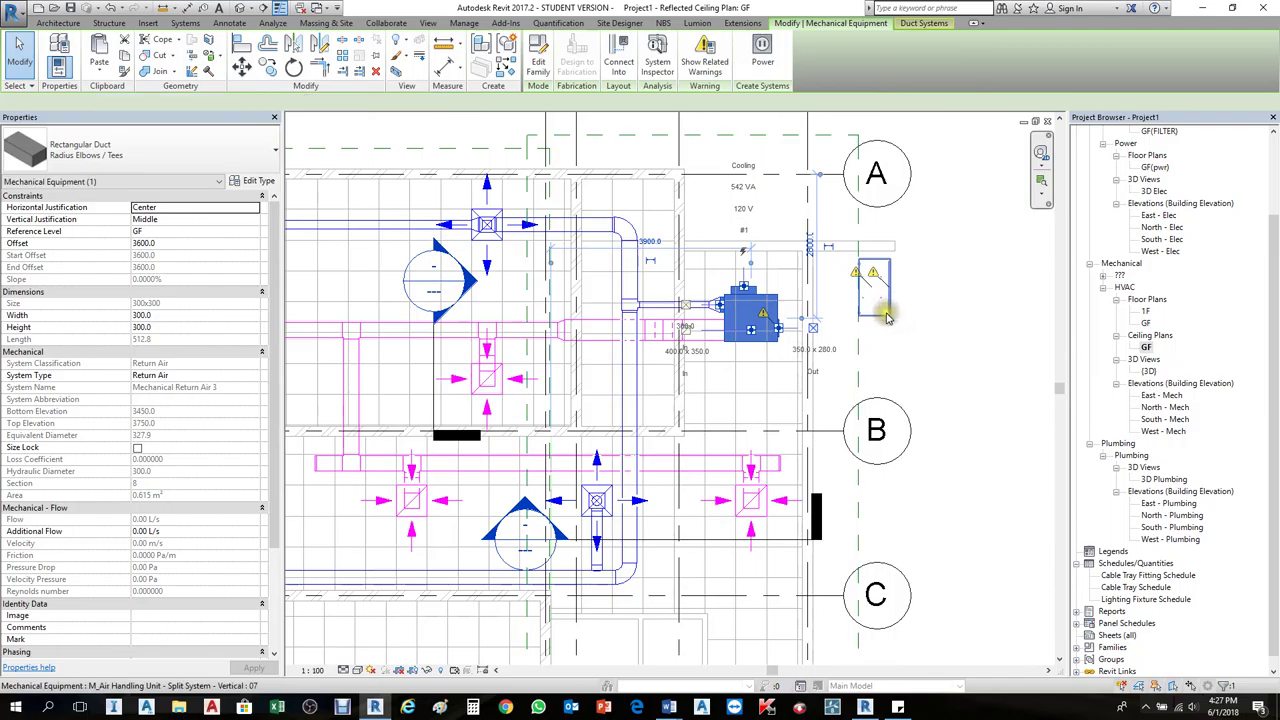
{"action": "scroll", "coordinate": [820, 290], "scroll_direction": "down", "scroll_amount": 3}
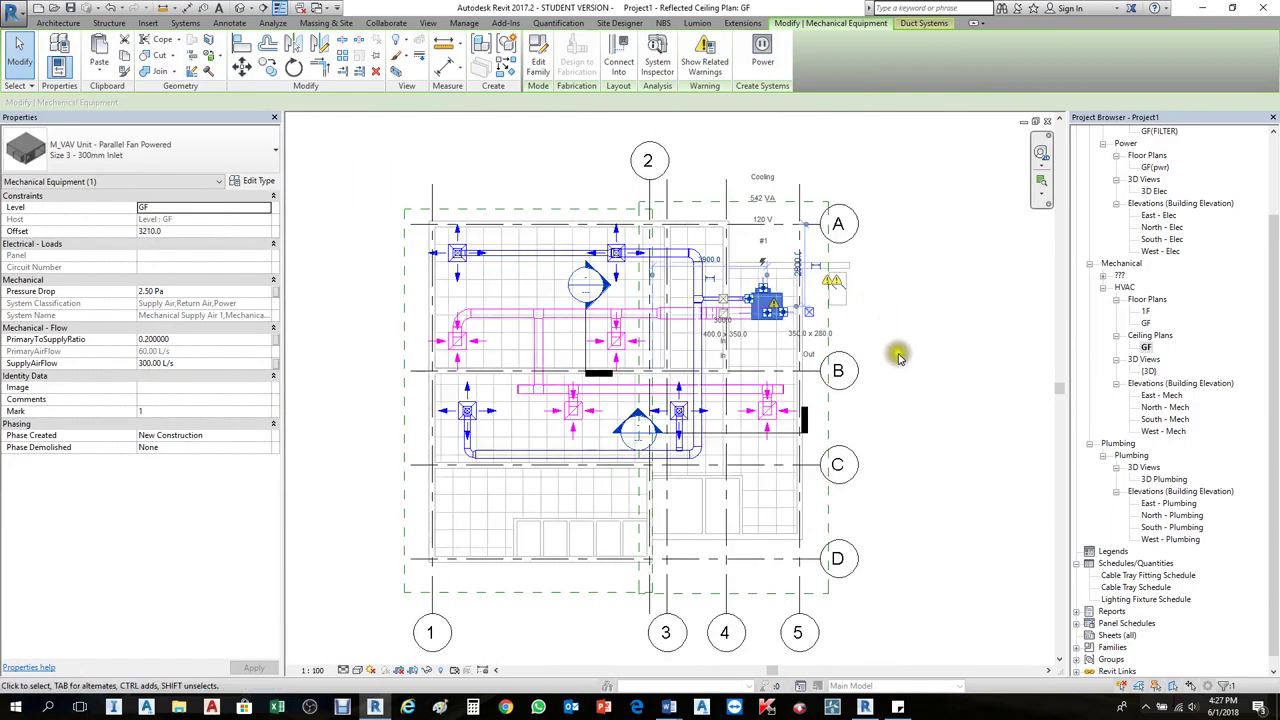
{"action": "left_click", "coordinate": [898, 358]}
{"action": "scroll", "coordinate": [868, 350], "scroll_direction": "up", "scroll_amount": 2}
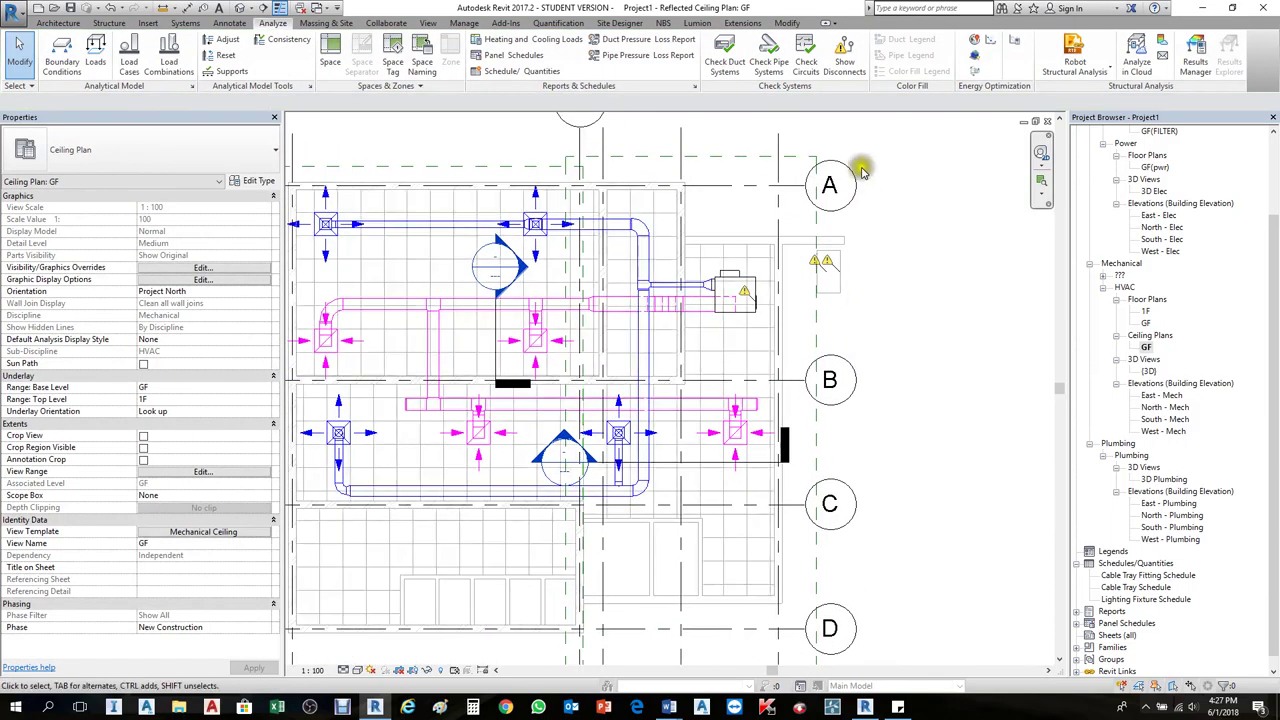
Step: Untick Duct in the Show Disconnects options to hide the duct warnings
{"action": "left_click", "coordinate": [850, 60]}
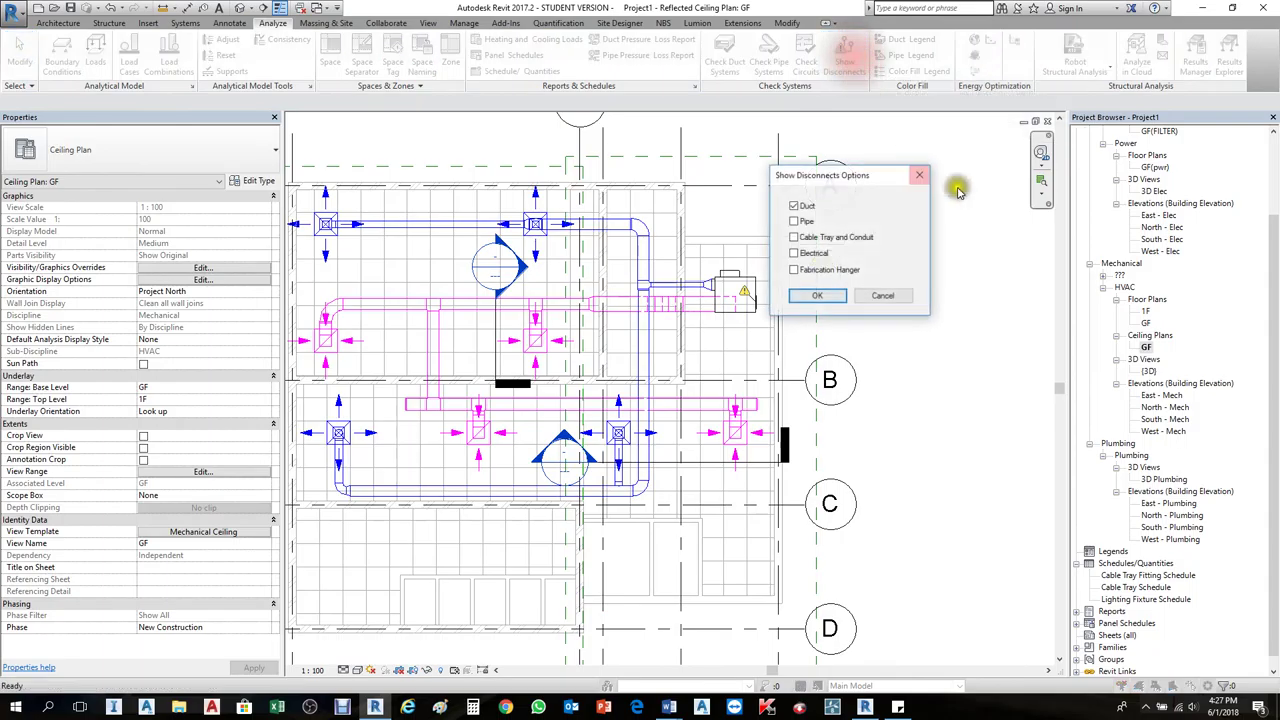
{"action": "left_click", "coordinate": [797, 207]}
{"action": "left_click", "coordinate": [816, 295]}
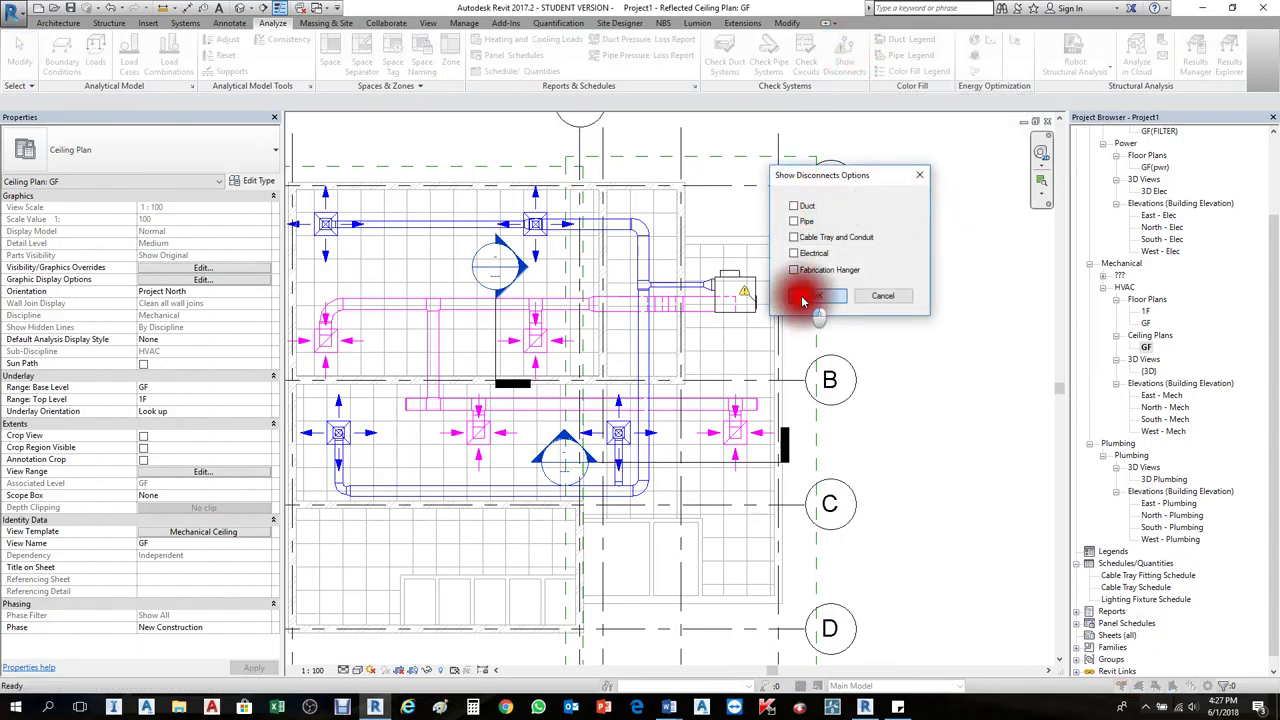
{"action": "scroll", "coordinate": [918, 410], "scroll_direction": "down", "scroll_amount": 1}
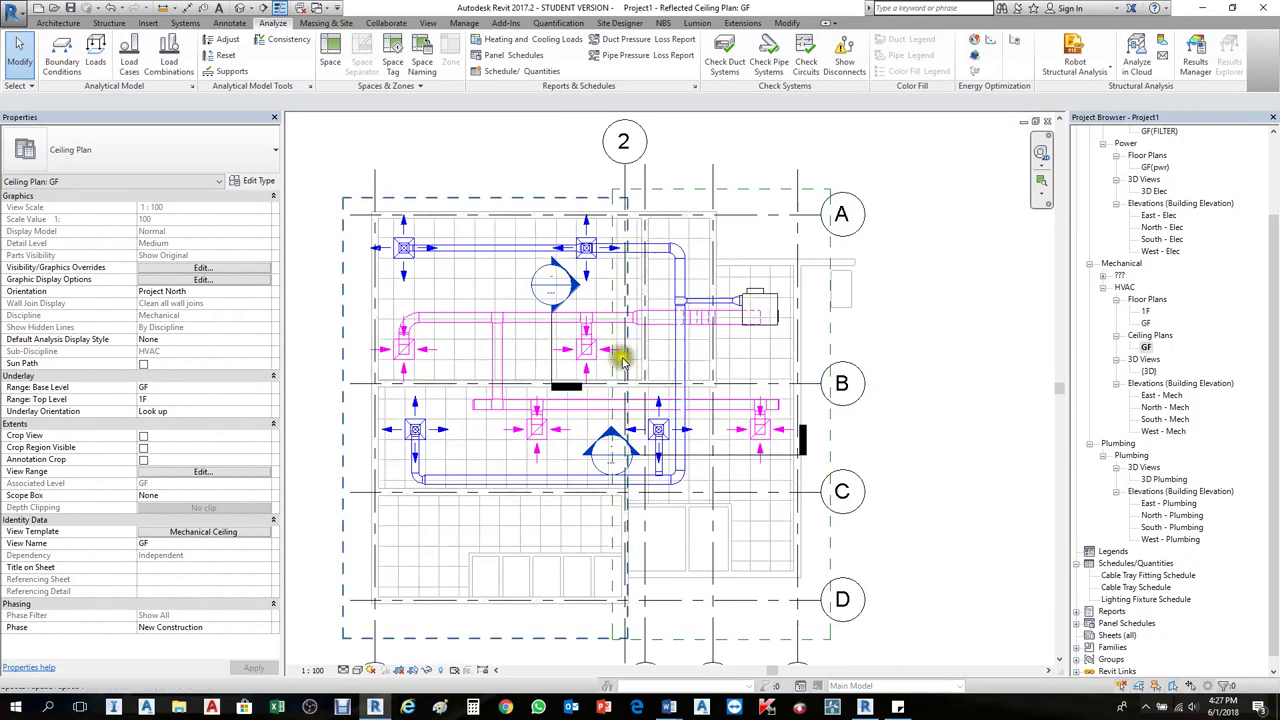
{"action": "scroll", "coordinate": [615, 365], "scroll_direction": "up", "scroll_amount": 2}
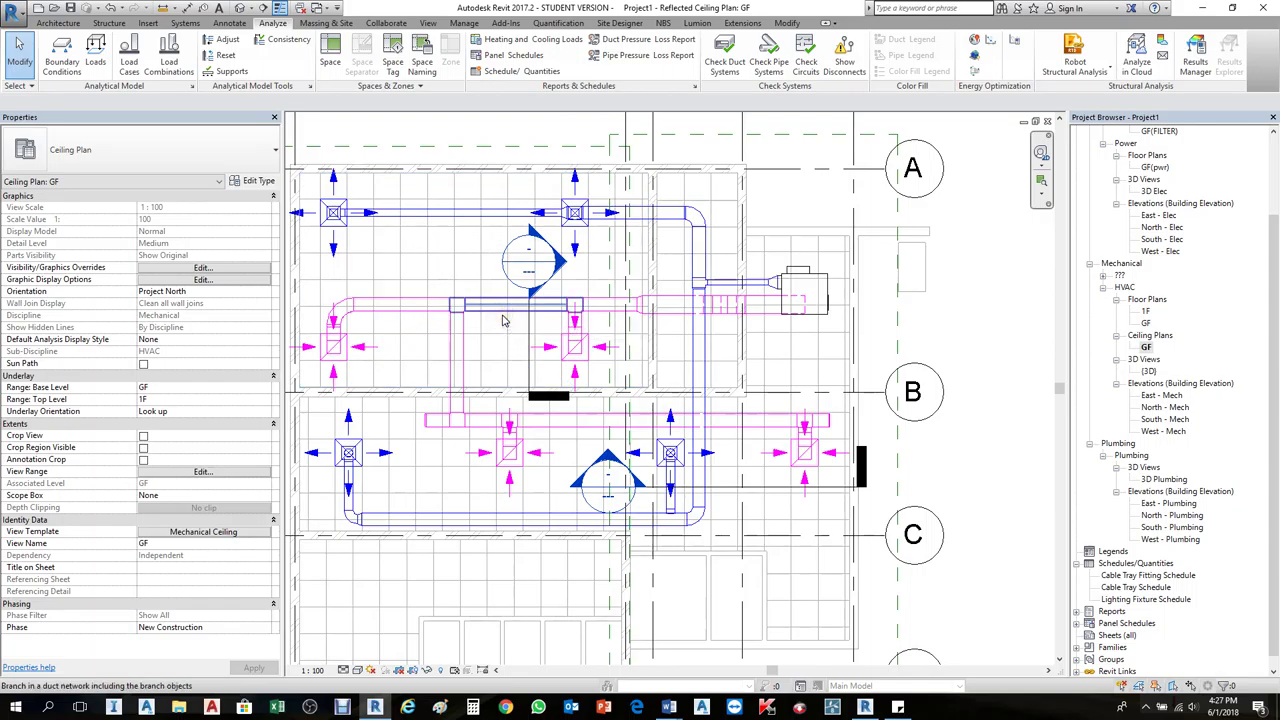
Step: Size the Mechanical Return Air 3 duct network at 5.1 m/s, calculated size only, dismissing the failure warning
{"action": "left_click", "coordinate": [503, 320]}
{"action": "left_click", "coordinate": [503, 320]}
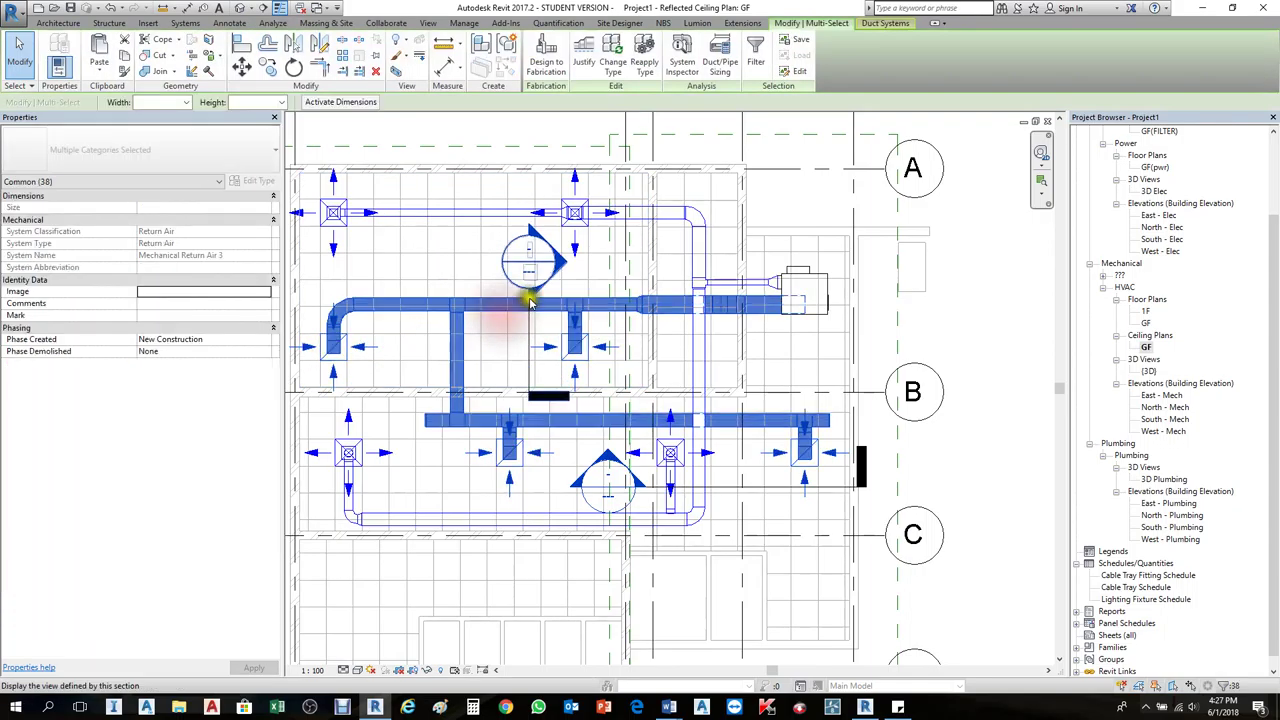
{"action": "left_click", "coordinate": [718, 57]}
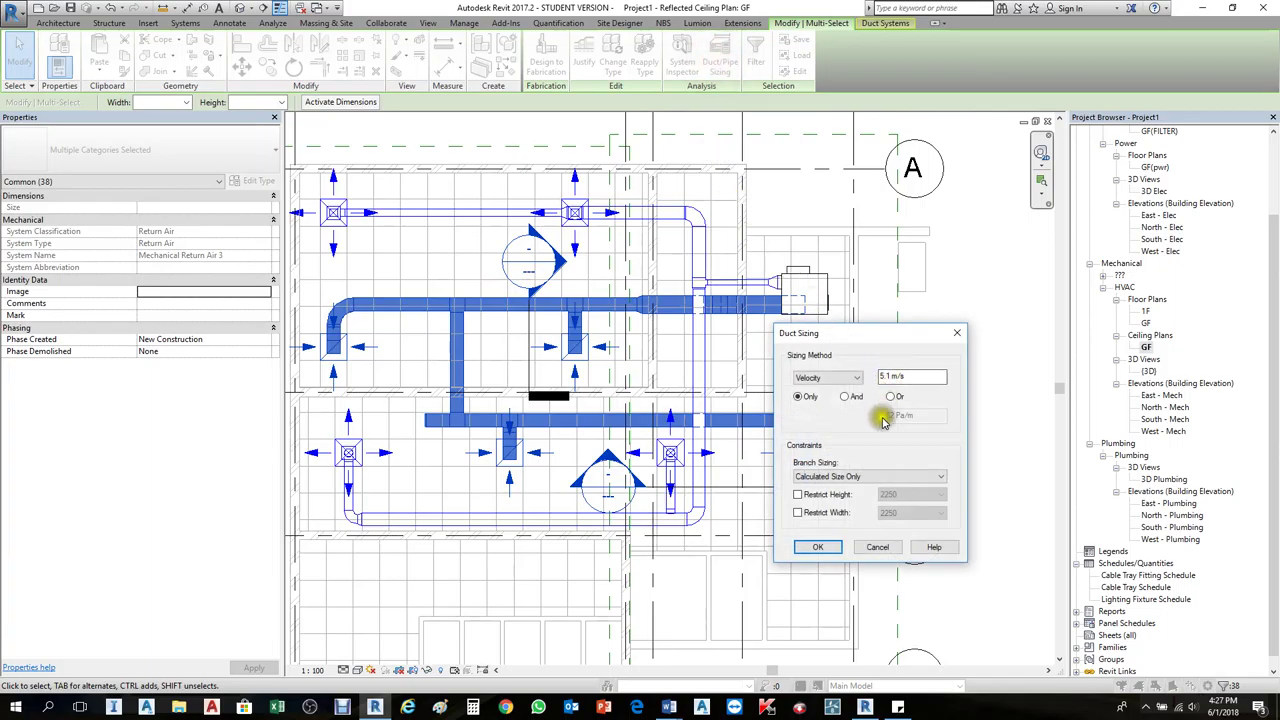
{"action": "left_click", "coordinate": [818, 547]}
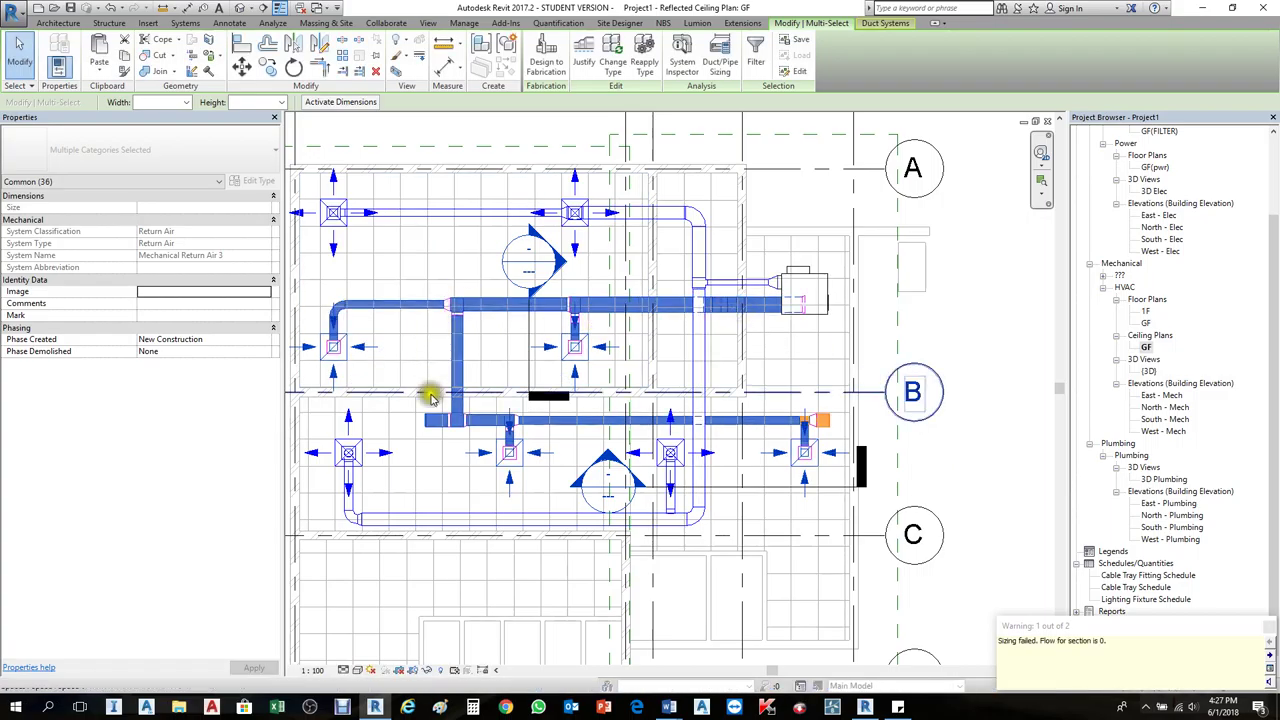
{"action": "scroll", "coordinate": [824, 425], "scroll_direction": "up", "scroll_amount": 2}
{"action": "scroll", "coordinate": [826, 425], "scroll_direction": "up", "scroll_amount": 3}
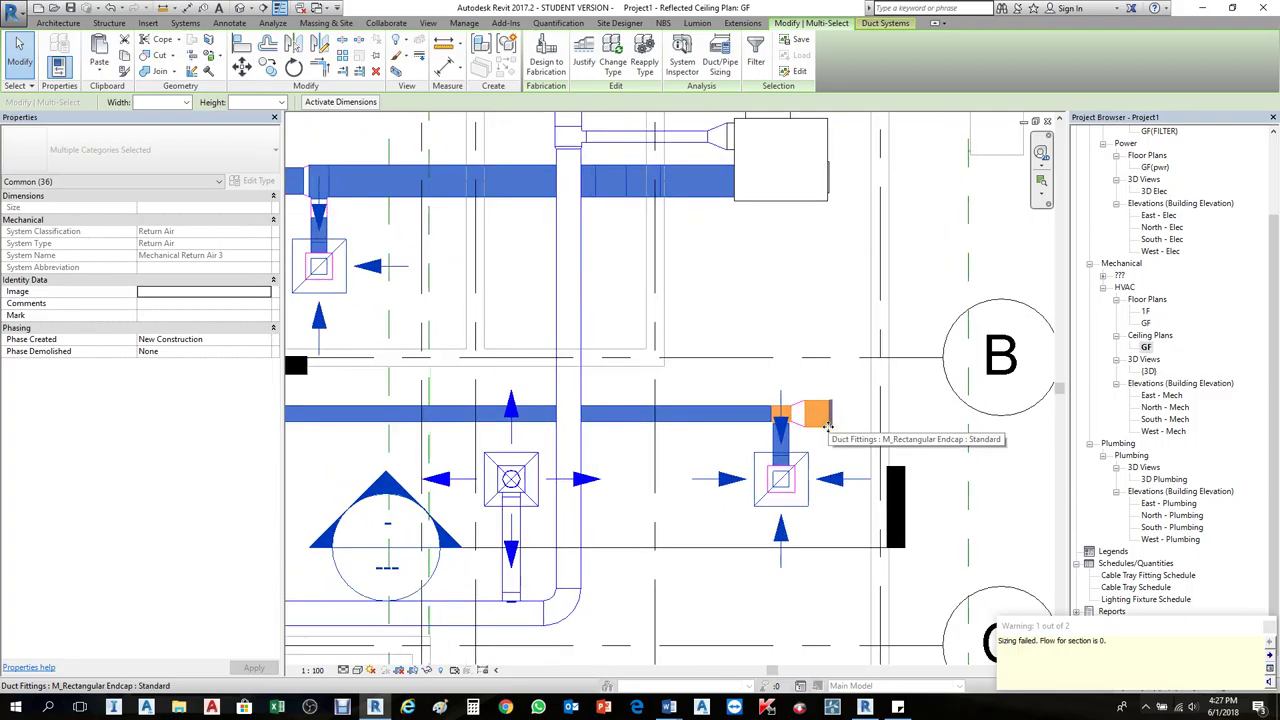
{"action": "scroll", "coordinate": [800, 414], "scroll_direction": "down", "scroll_amount": 2}
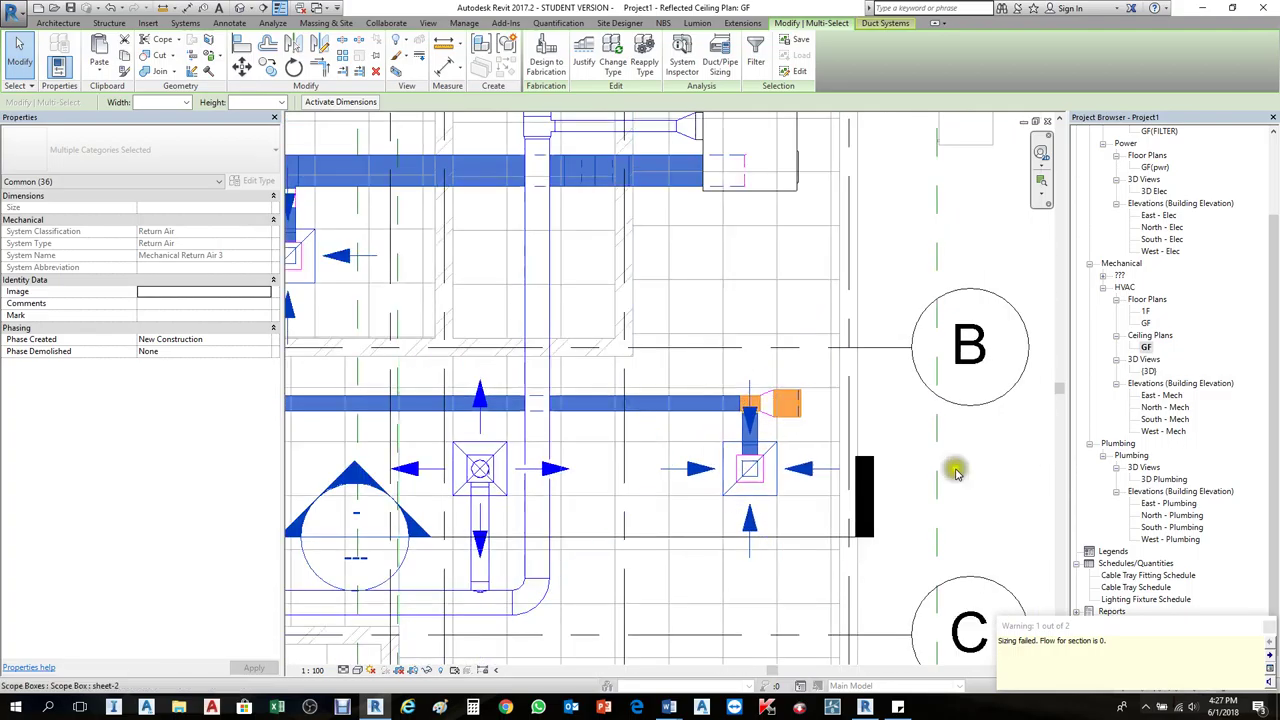
{"action": "left_click", "coordinate": [1272, 632]}
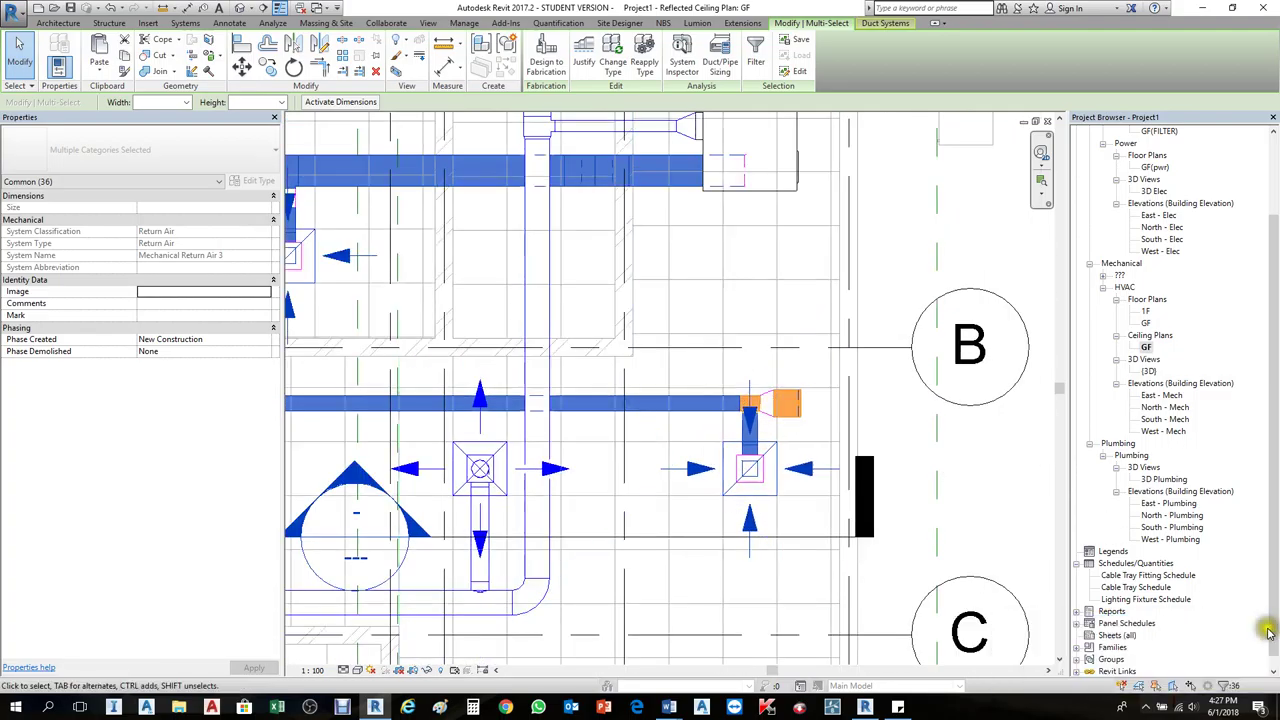
{"action": "left_click", "coordinate": [899, 428]}
{"action": "scroll", "coordinate": [894, 423], "scroll_direction": "up", "scroll_amount": 3}
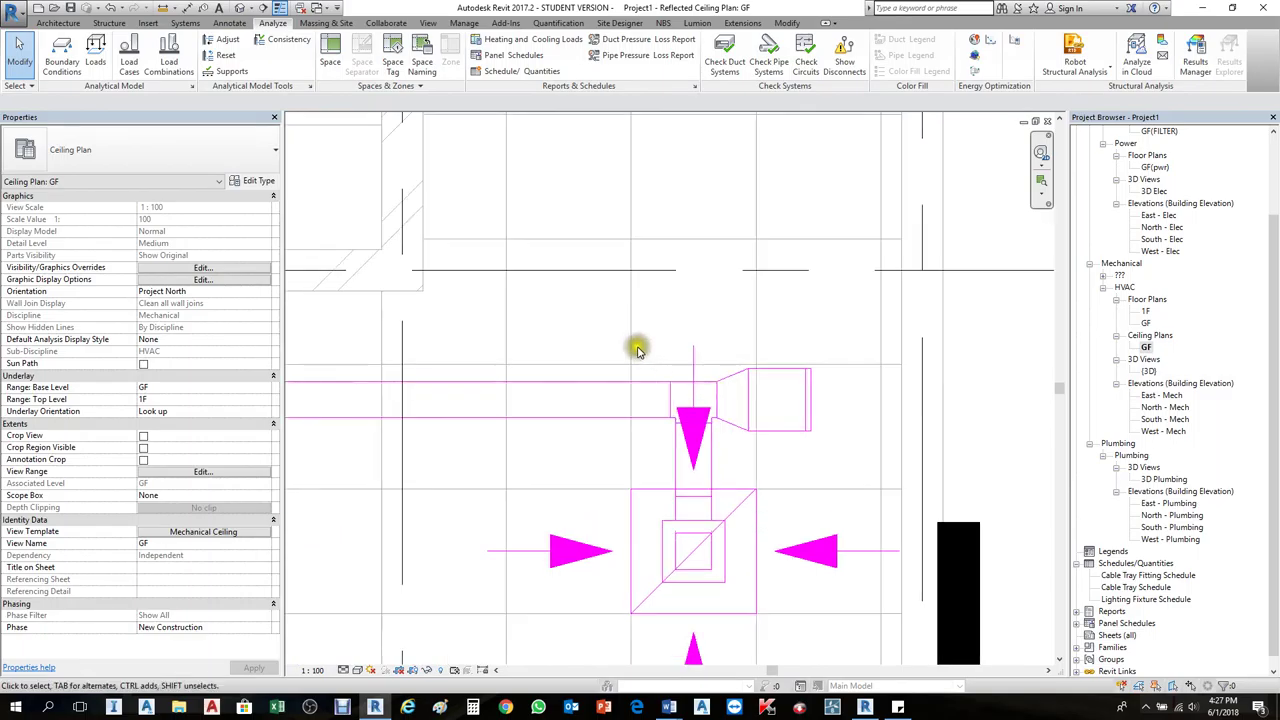
Step: Delete the duct and transition above the diffuser, then join the vertical duct to the horizontal run with an elbow
{"action": "left_click_drag", "start_coordinate": [601, 325], "coordinate": [828, 449]}
{"action": "key", "text": "Delete"}
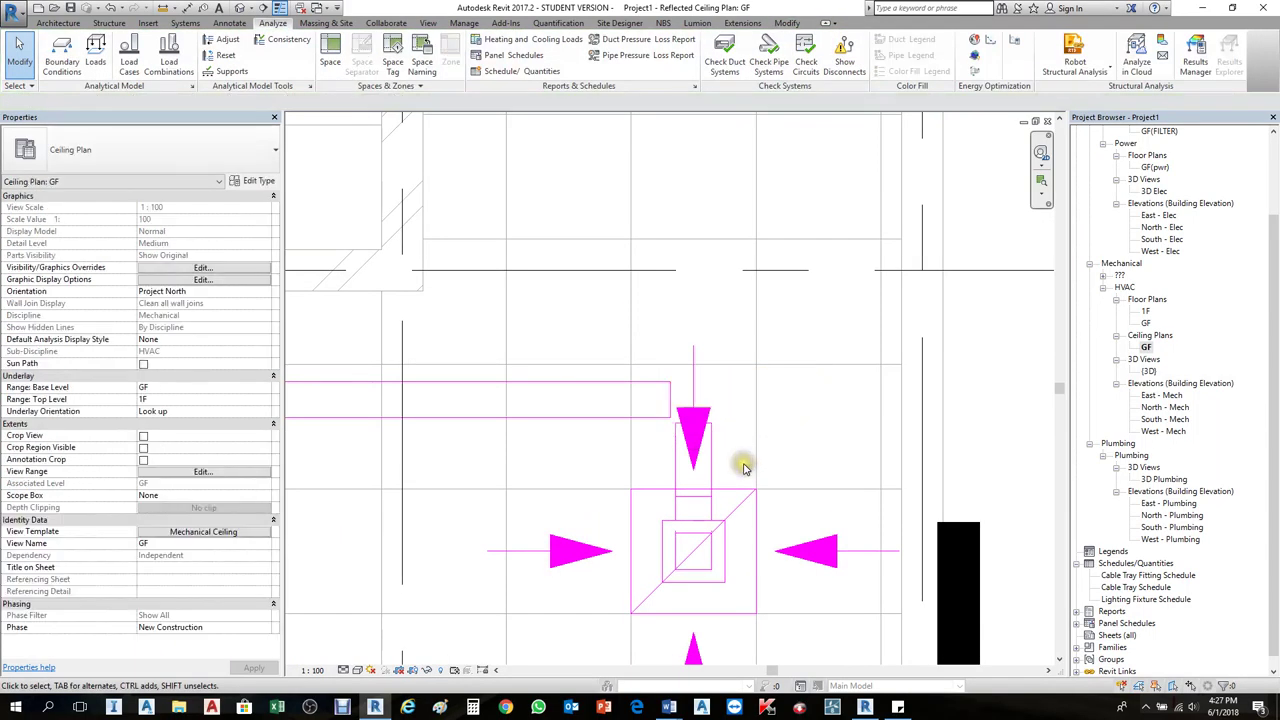
{"action": "key", "text": "r"}
{"action": "left_click", "coordinate": [700, 455]}
{"action": "left_click", "coordinate": [612, 420]}
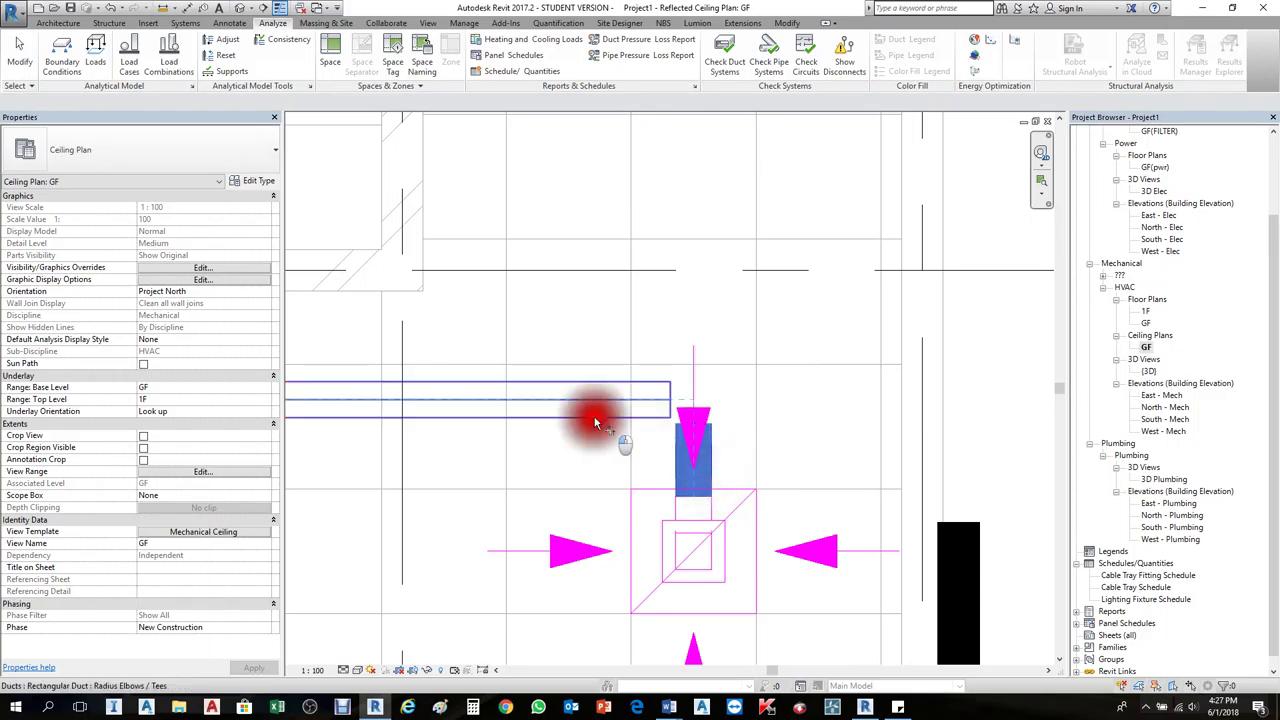
{"action": "scroll", "coordinate": [820, 410], "scroll_direction": "down", "scroll_amount": 5}
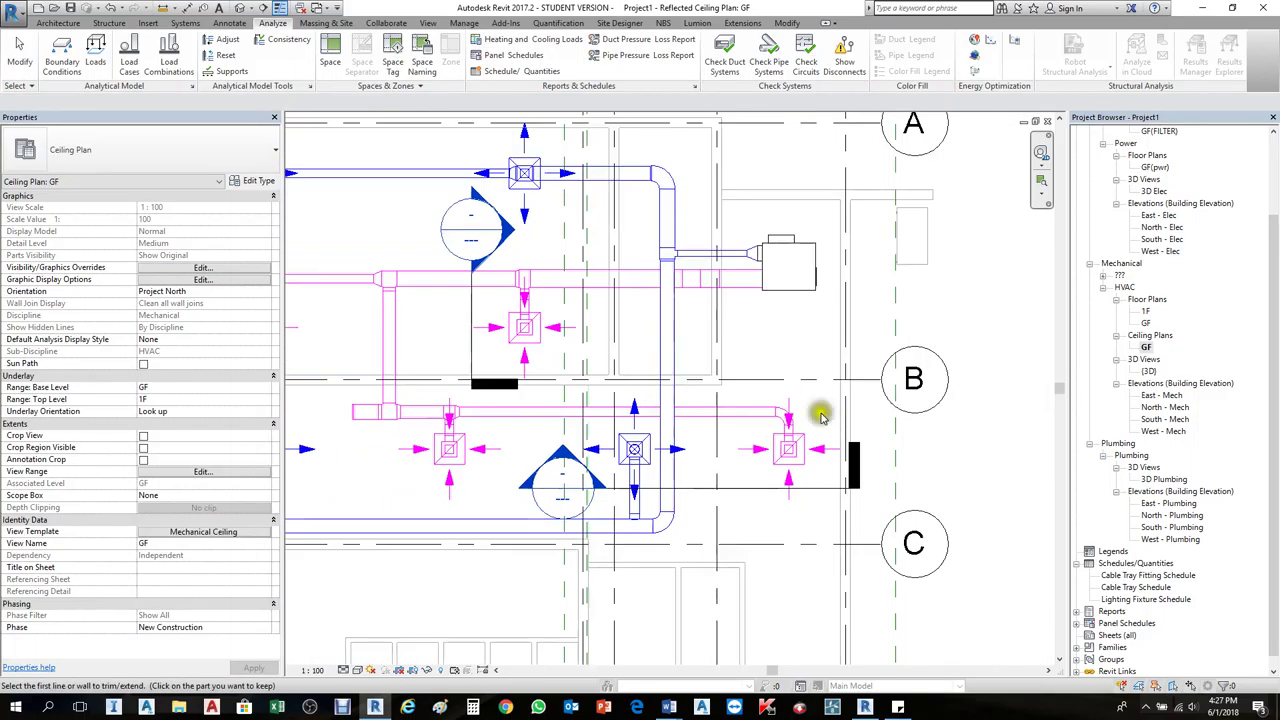
{"action": "key", "text": "Escape"}
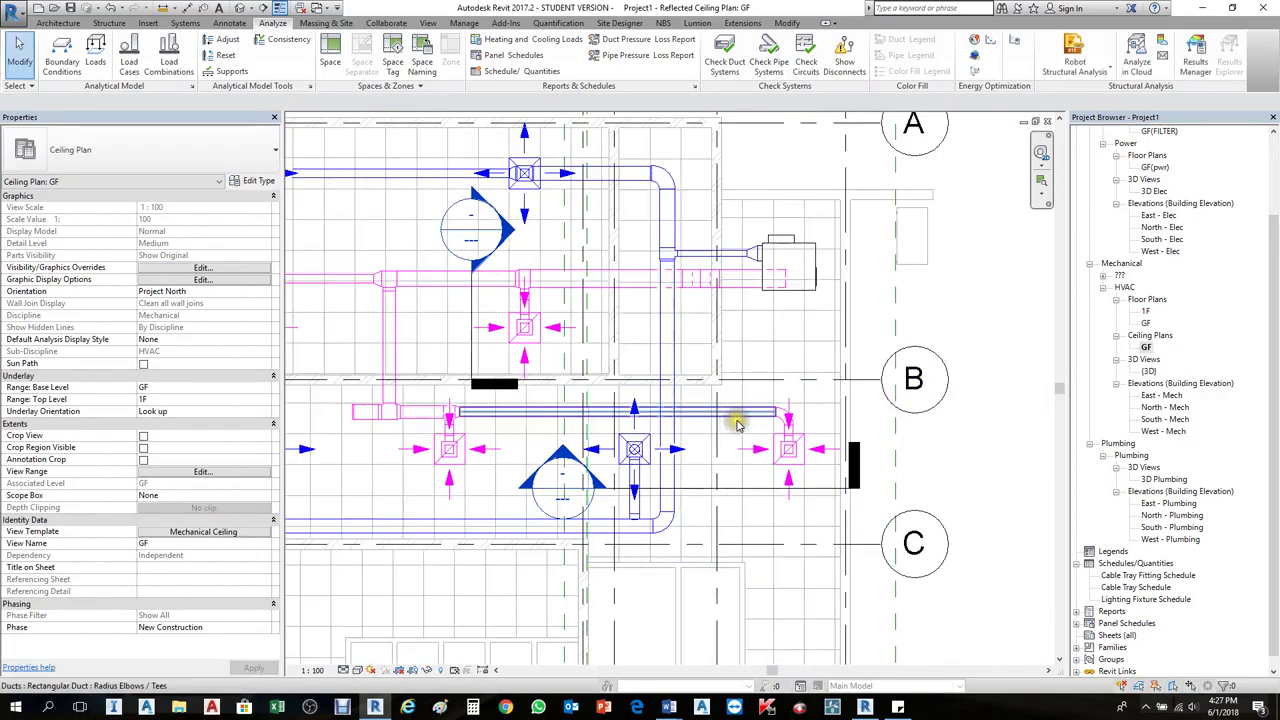
Step: Check the duct branch up to the unit, then delete the tee and short duct pieces
{"action": "key", "text": "Tab"}
{"action": "left_click", "coordinate": [737, 426]}
{"action": "scroll", "coordinate": [748, 409], "scroll_direction": "down", "scroll_amount": 3}
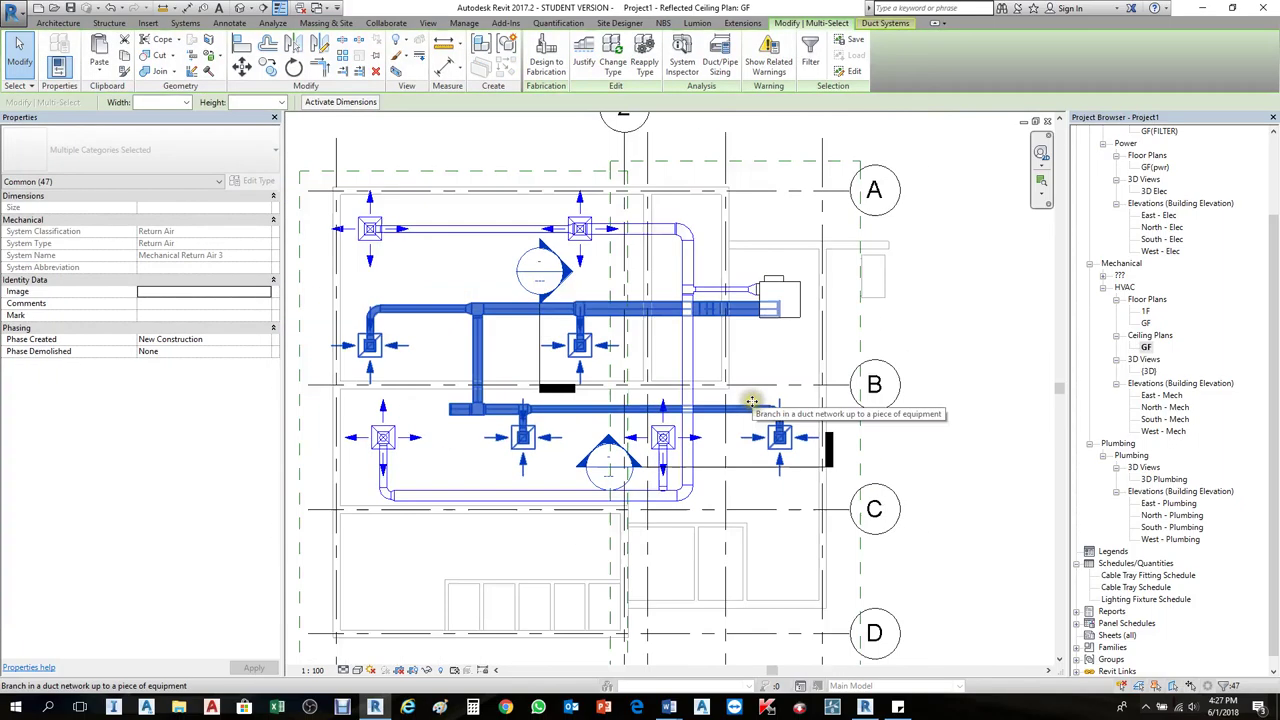
{"action": "key", "text": "Escape"}
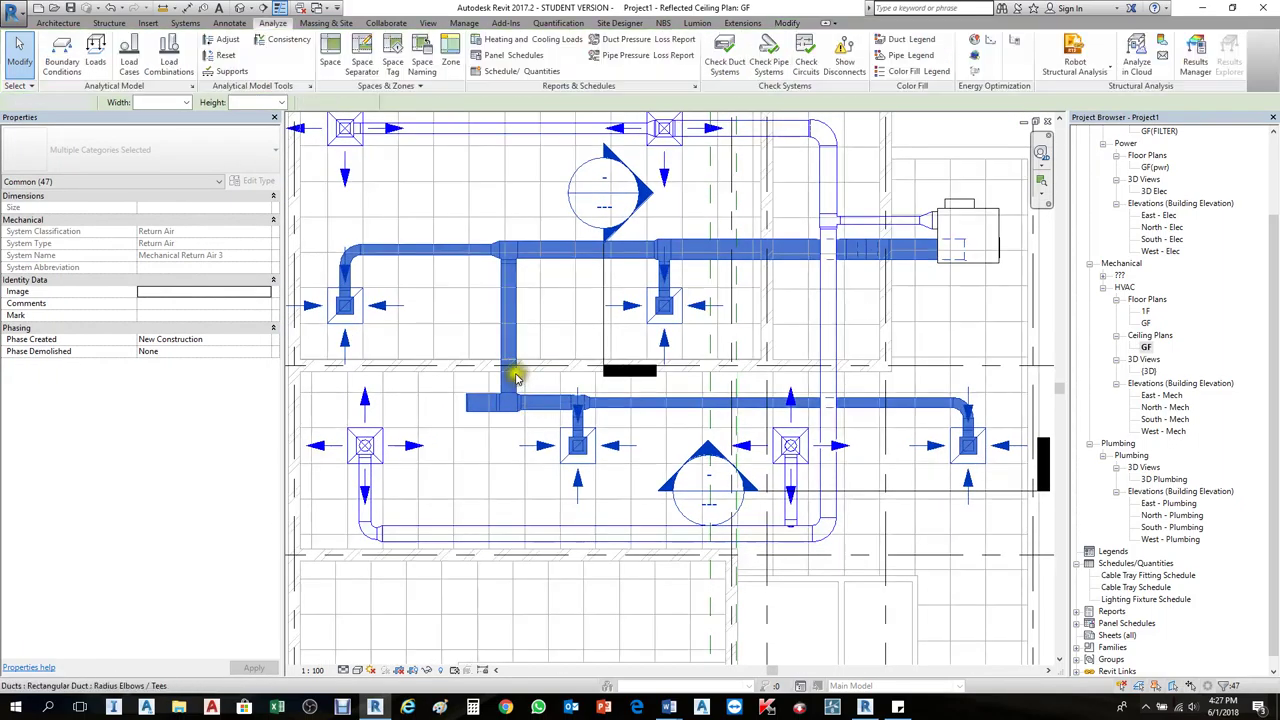
{"action": "scroll", "coordinate": [530, 405], "scroll_direction": "up", "scroll_amount": 2}
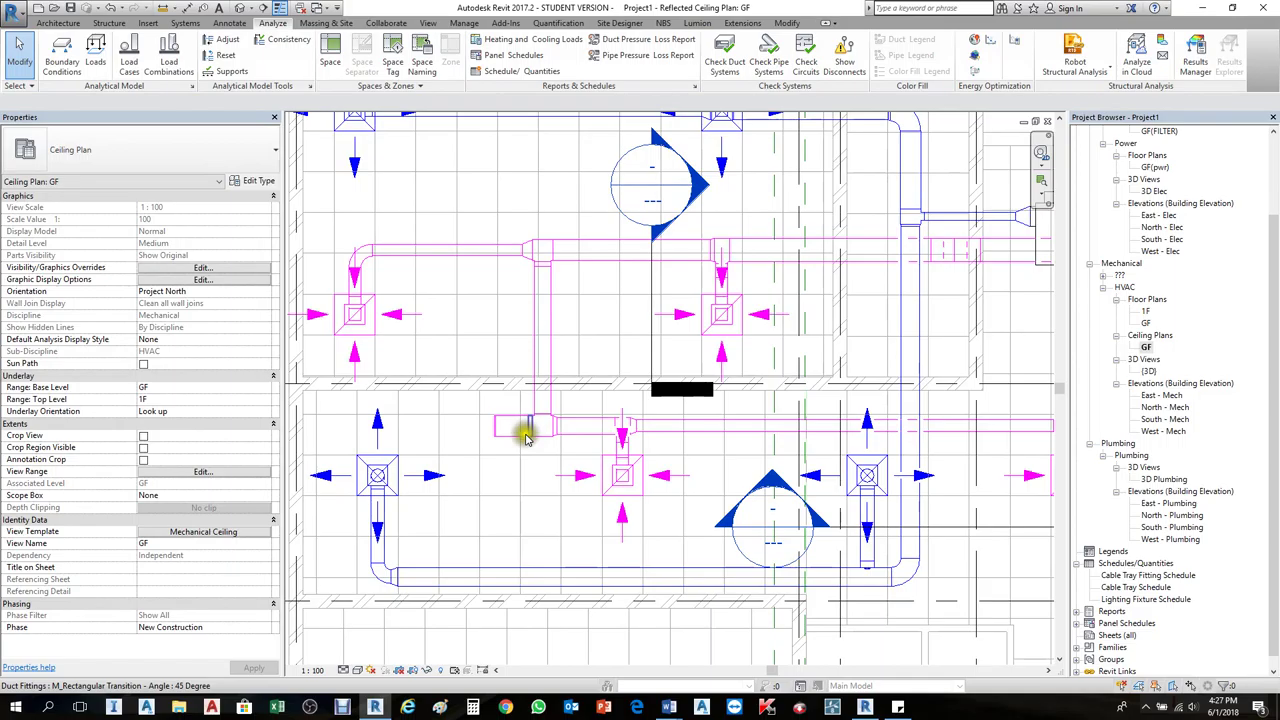
{"action": "scroll", "coordinate": [495, 425], "scroll_direction": "up", "scroll_amount": 2}
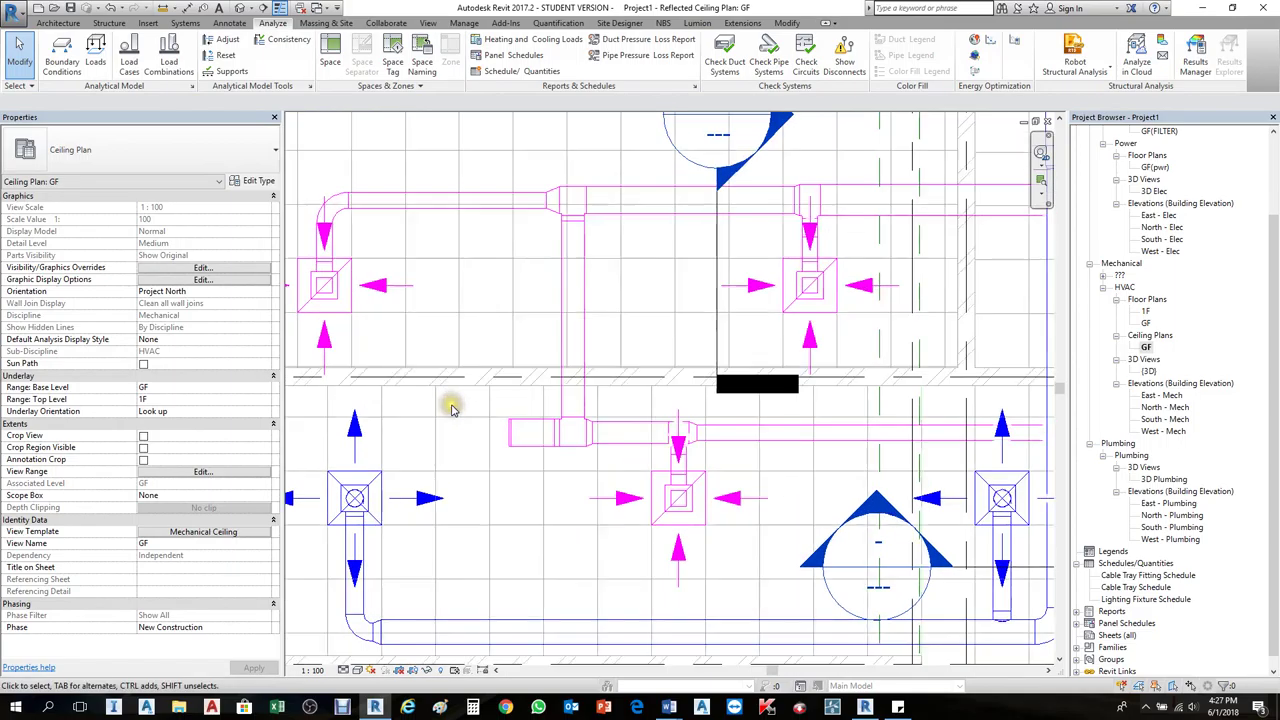
{"action": "left_click_drag", "start_coordinate": [451, 405], "coordinate": [604, 477]}
{"action": "key", "text": "Delete"}
Step: Shift the vertical return duct right toward the centre return diffuser
{"action": "left_click", "coordinate": [583, 413]}
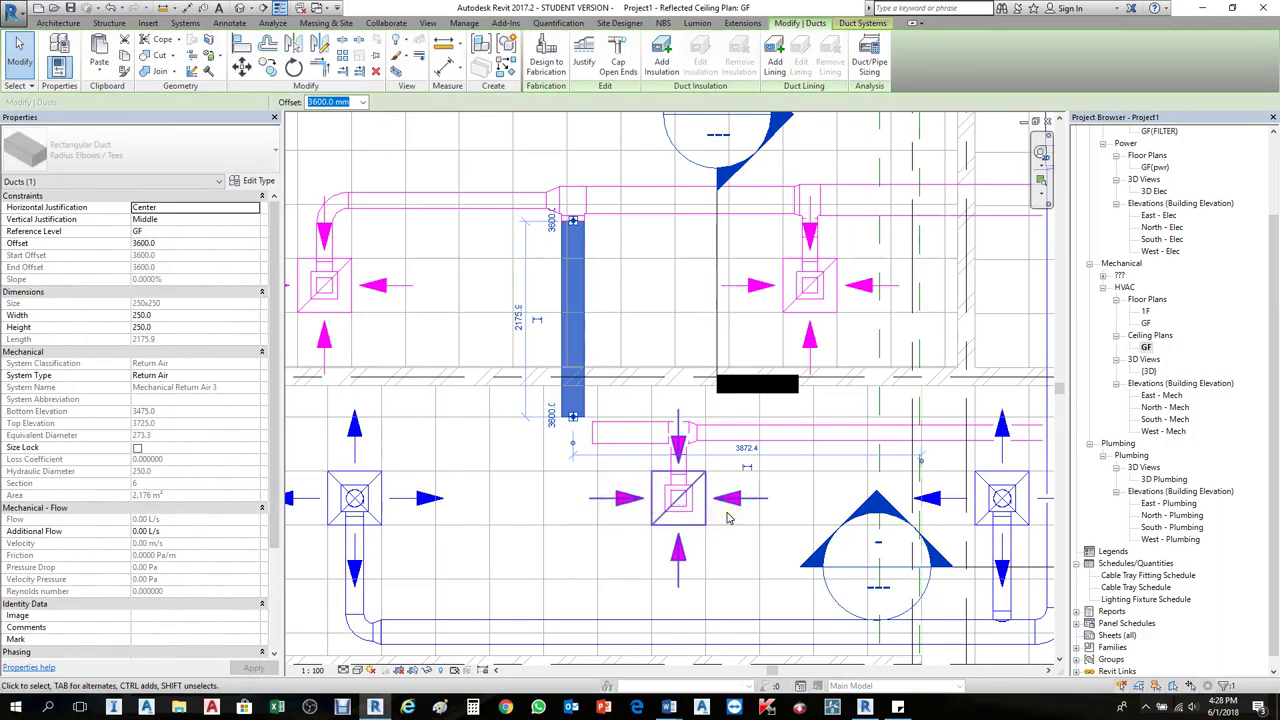
{"action": "key", "text": "Right"}
{"action": "key", "text": "Right"}
{"action": "key", "text": "Right"}
{"action": "key", "text": "Right"}
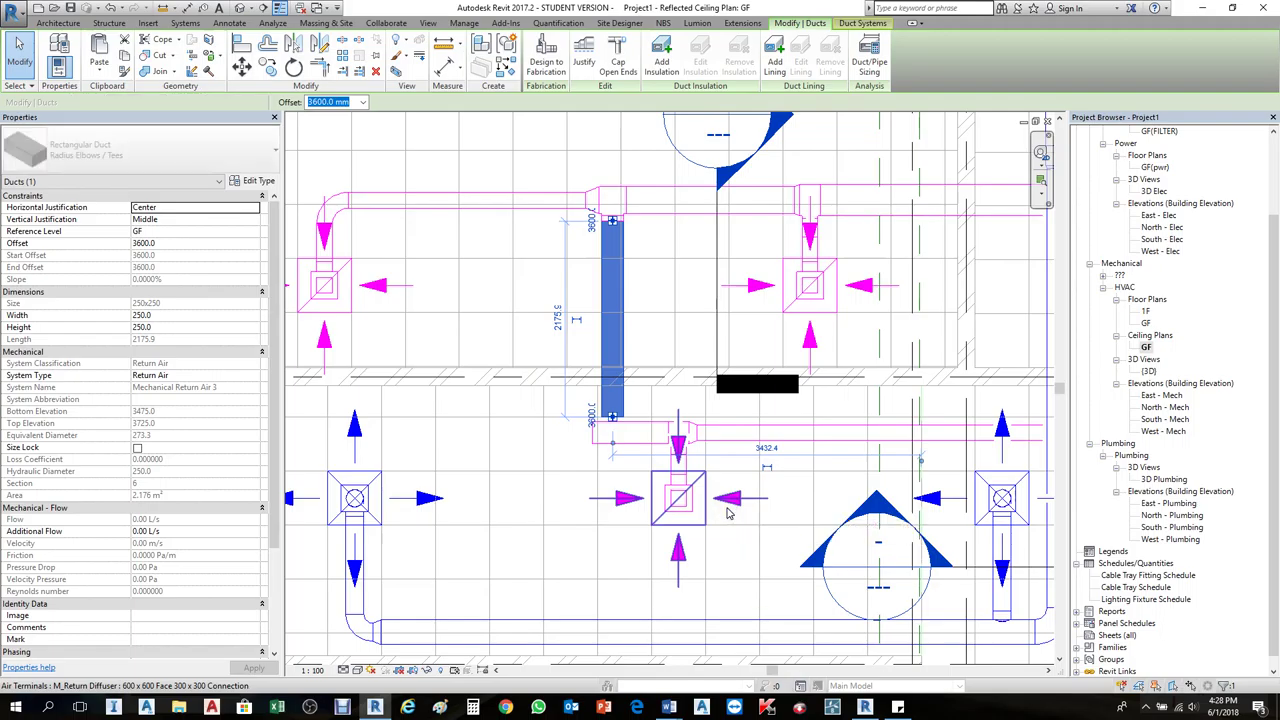
{"action": "left_click", "coordinate": [662, 322]}
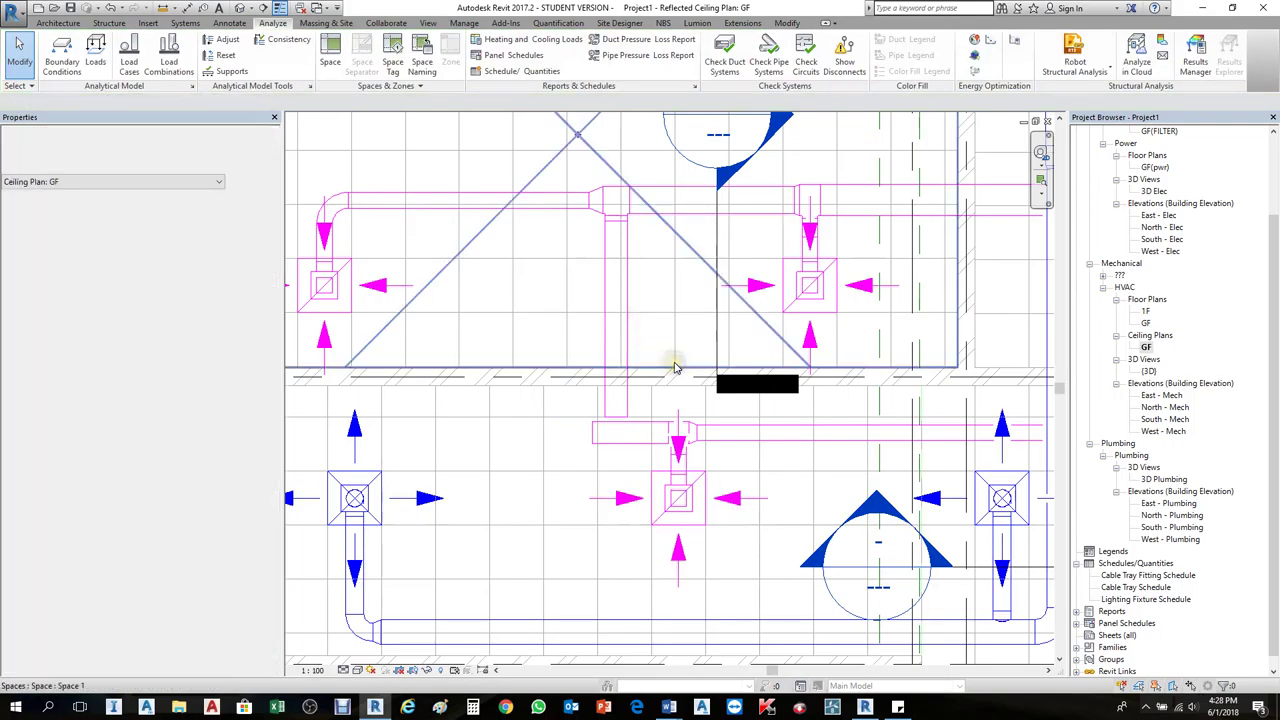
{"action": "left_click", "coordinate": [622, 400]}
Step: Join the moved vertical return duct to the horizontal run with an elbow
{"action": "left_click", "coordinate": [650, 437]}
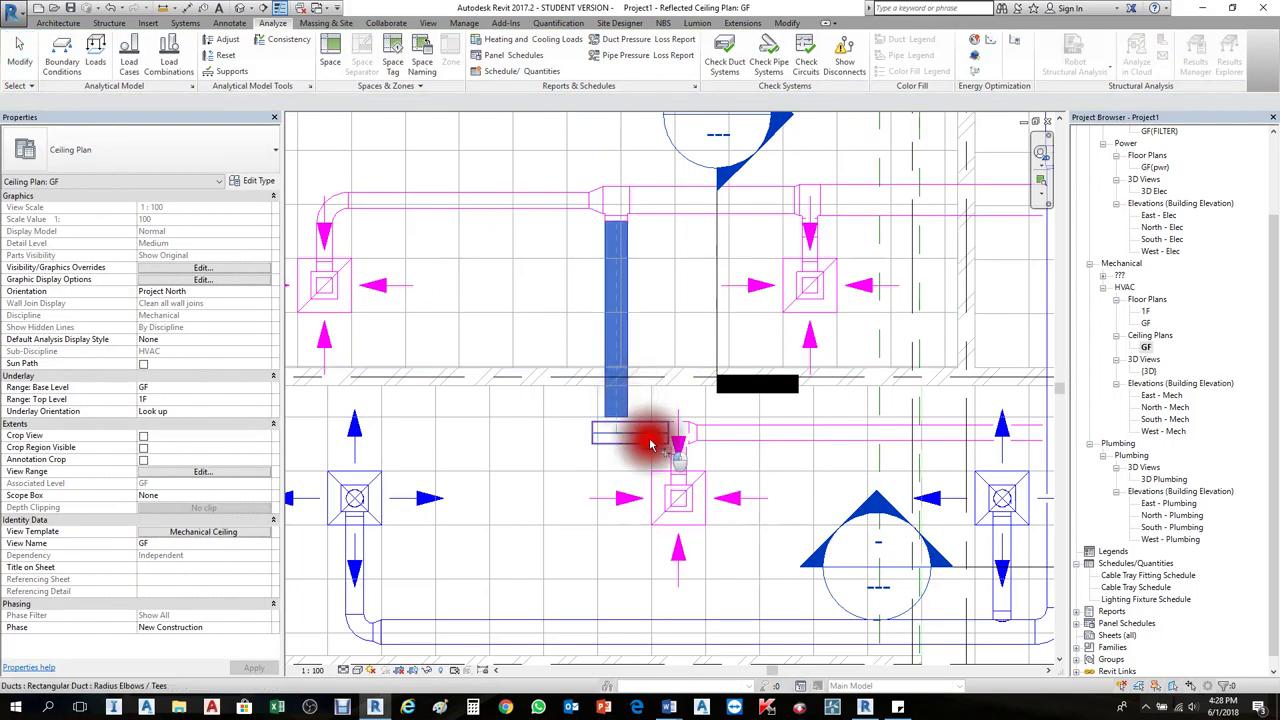
{"action": "key", "text": "Escape"}
{"action": "key", "text": "Escape"}
{"action": "scroll", "coordinate": [577, 406], "scroll_direction": "down", "scroll_amount": 3}
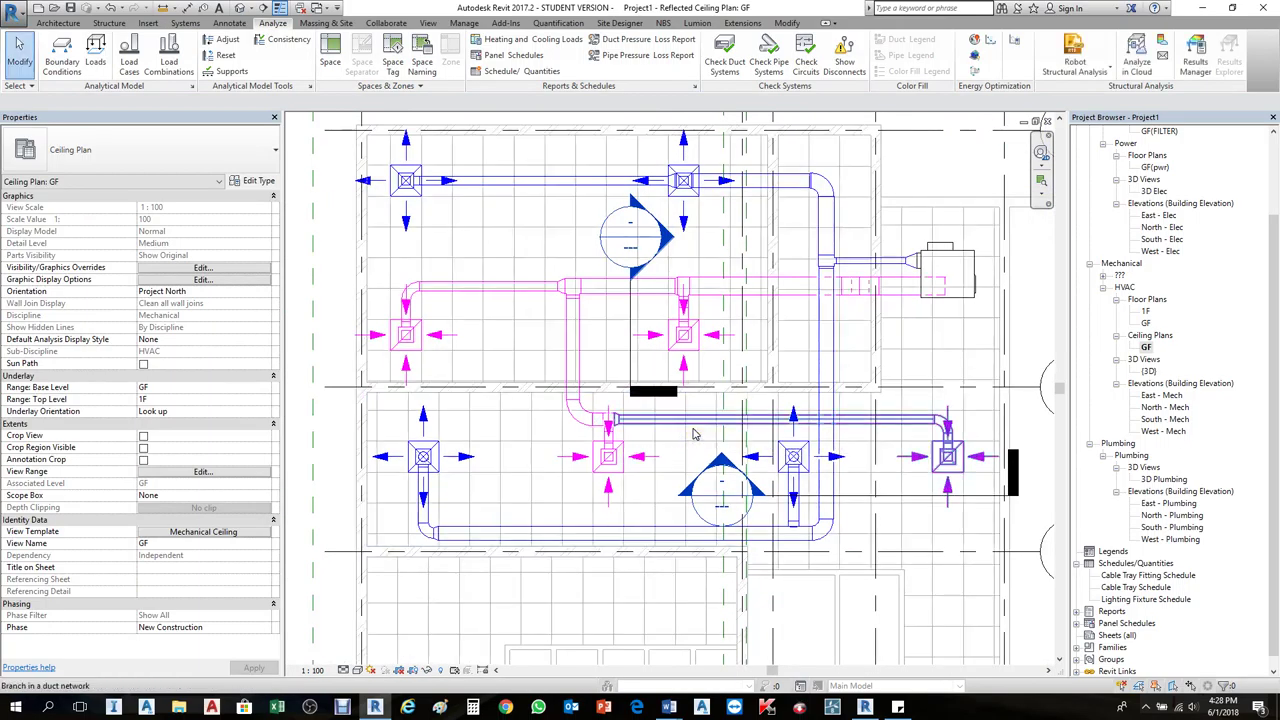
Step: Select the entire return-air duct network and size it by velocity at 5.1 m/s
{"action": "key", "text": "Tab"}
{"action": "left_click", "coordinate": [694, 433]}
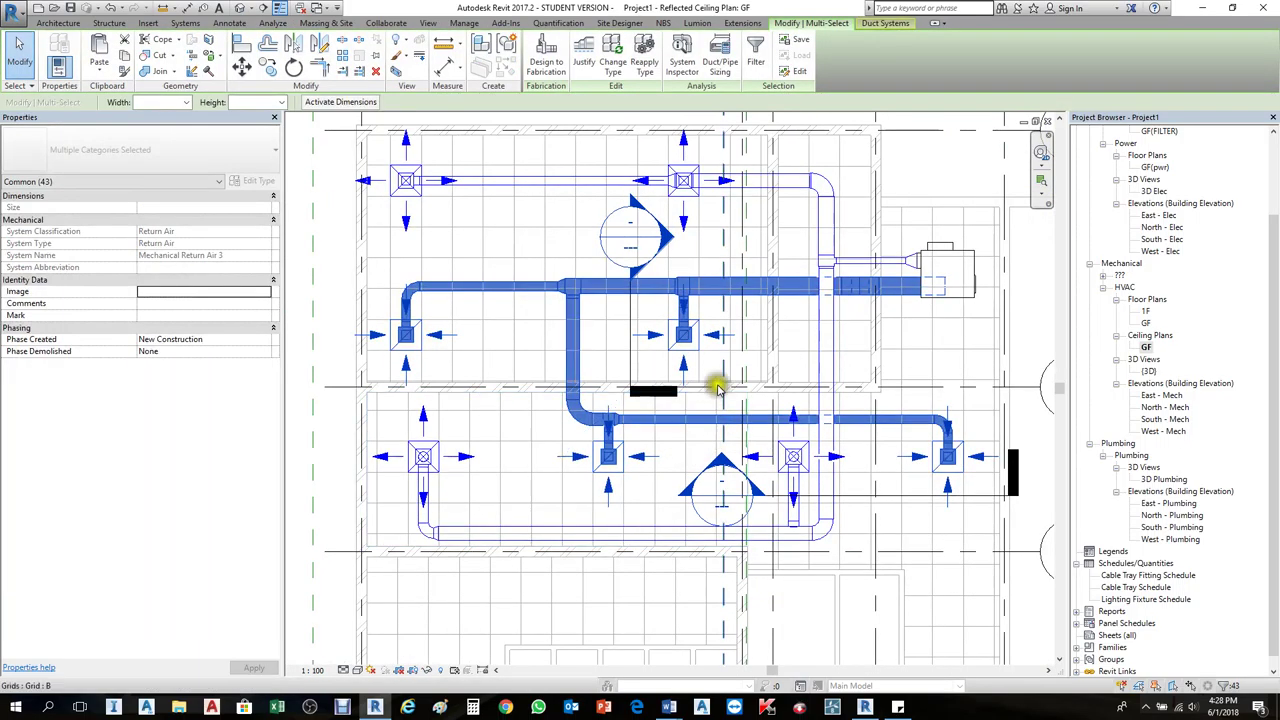
{"action": "left_click", "coordinate": [714, 62]}
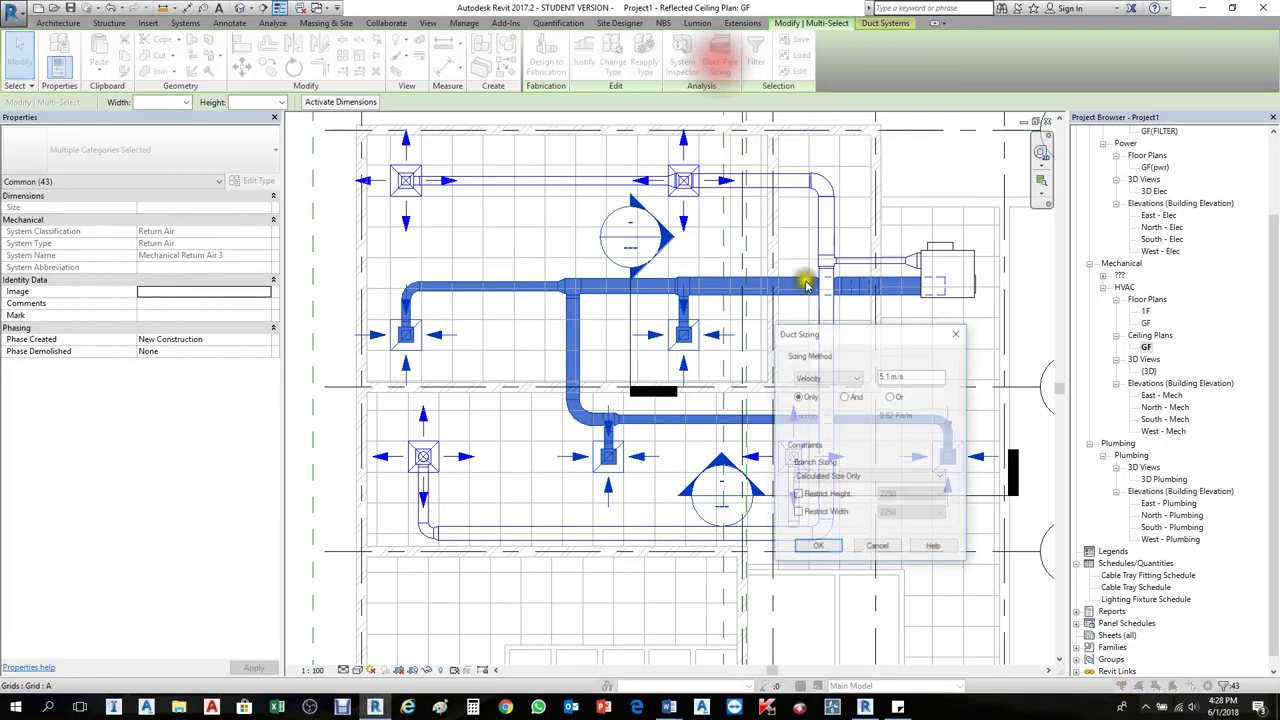
{"action": "left_click", "coordinate": [820, 546]}
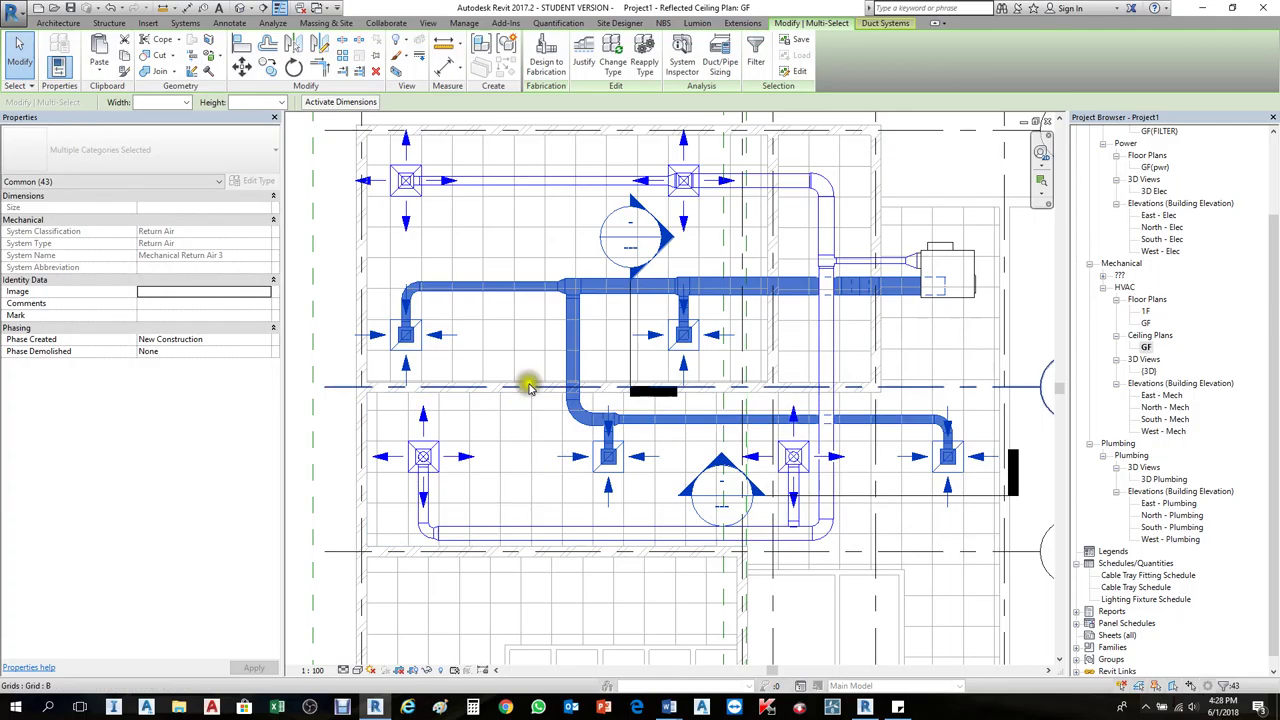
{"action": "scroll", "coordinate": [421, 366], "scroll_direction": "down", "scroll_amount": 1}
{"action": "scroll", "coordinate": [430, 373], "scroll_direction": "down", "scroll_amount": 1}
Step: Select the VAV unit and the air handling unit beside it, then clear the selection
{"action": "key", "text": "Escape"}
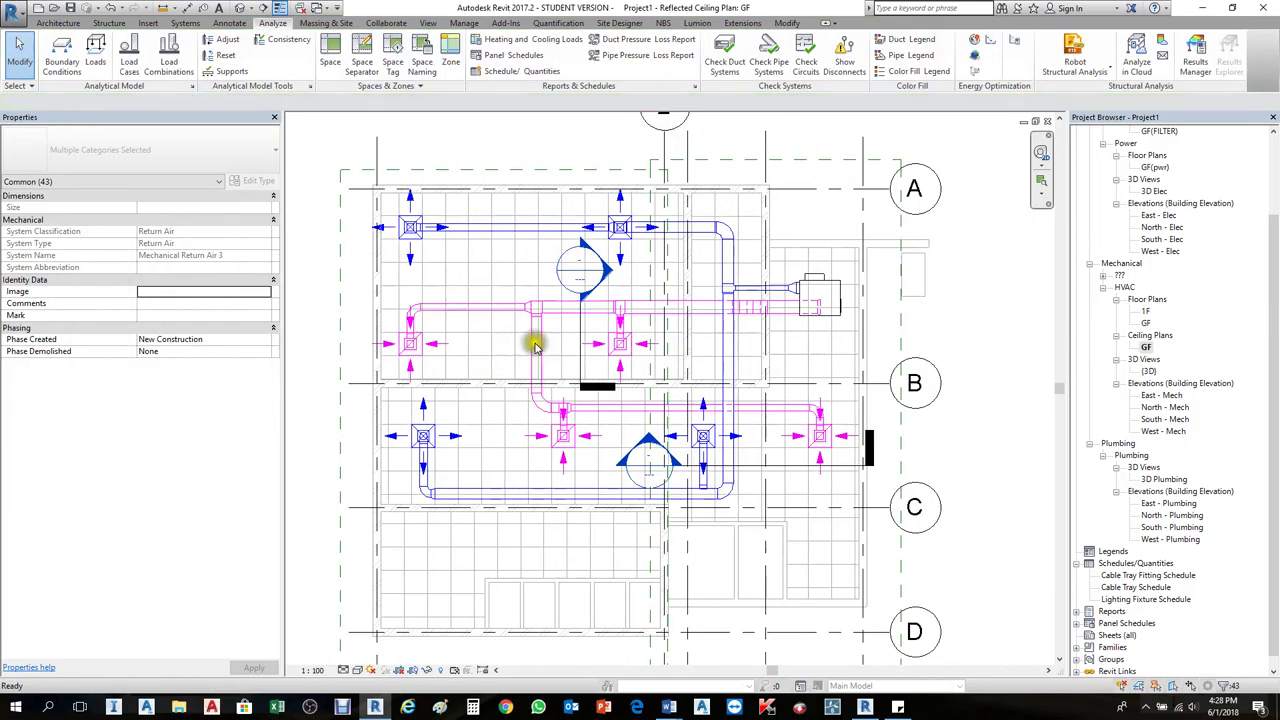
{"action": "scroll", "coordinate": [460, 363], "scroll_direction": "down", "scroll_amount": 2}
{"action": "scroll", "coordinate": [735, 400], "scroll_direction": "up", "scroll_amount": 1}
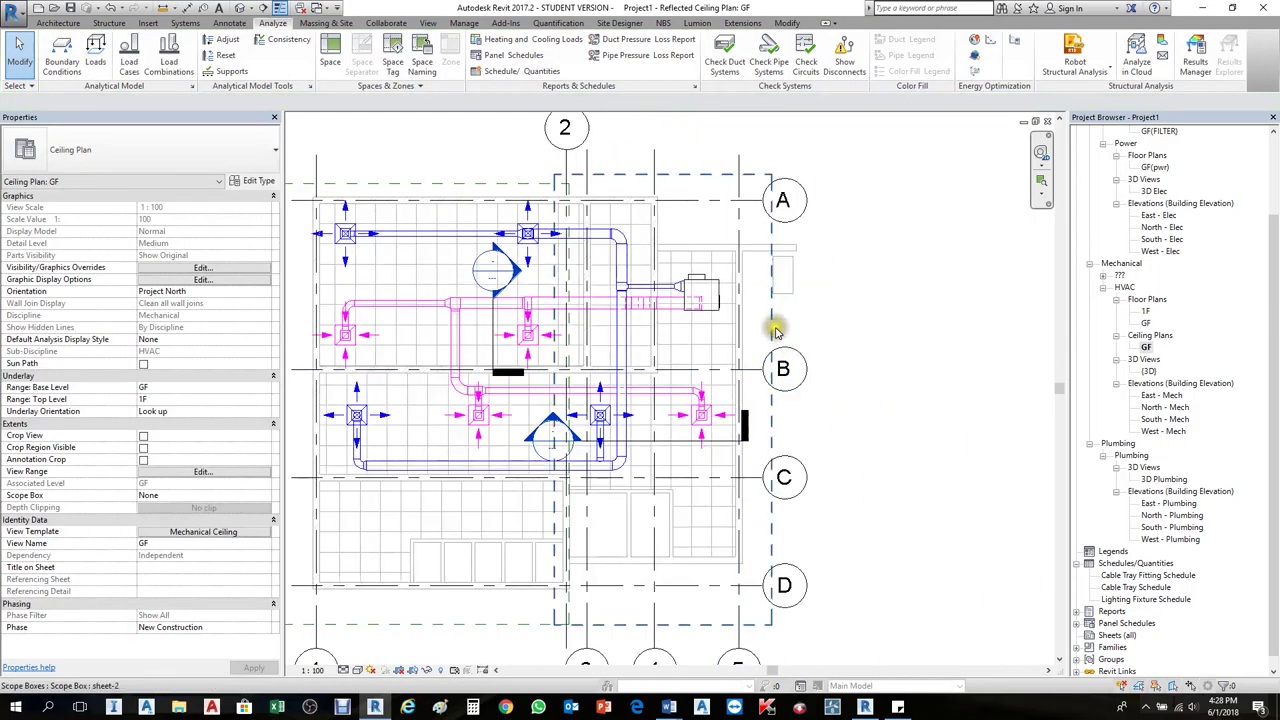
{"action": "scroll", "coordinate": [800, 265], "scroll_direction": "up", "scroll_amount": 2}
{"action": "scroll", "coordinate": [745, 318], "scroll_direction": "up", "scroll_amount": 1}
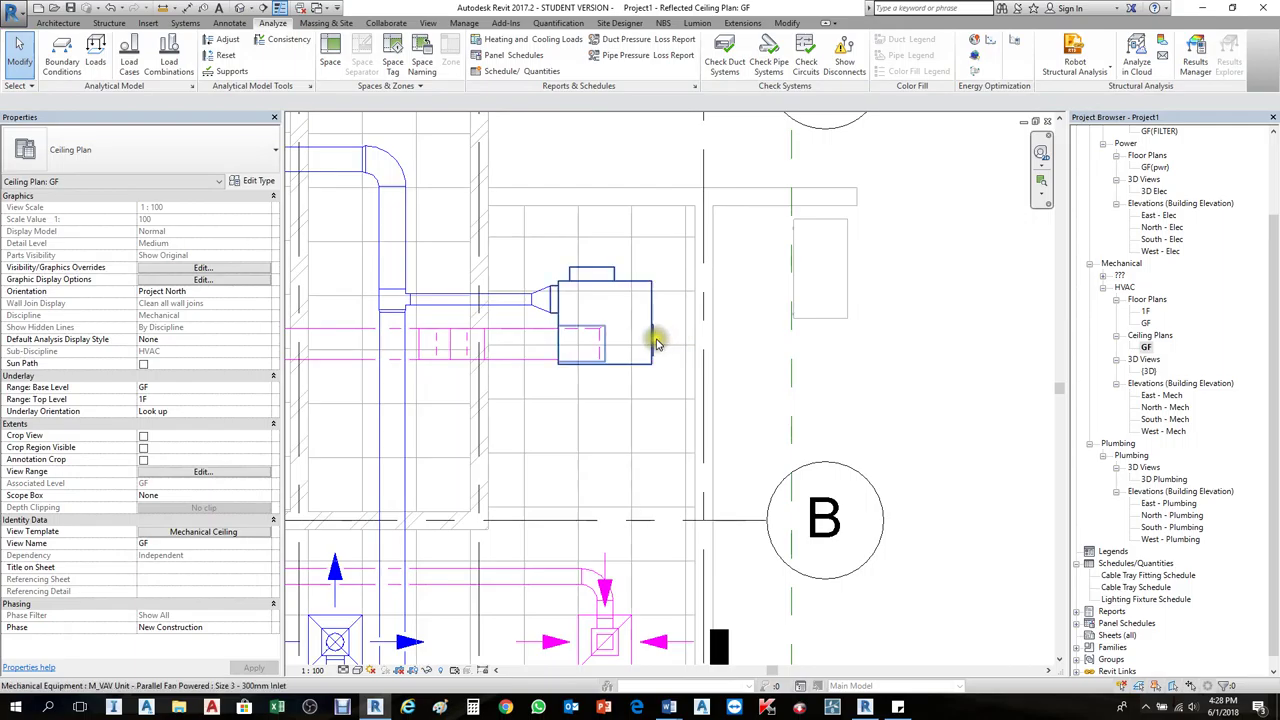
{"action": "left_click", "coordinate": [652, 343]}
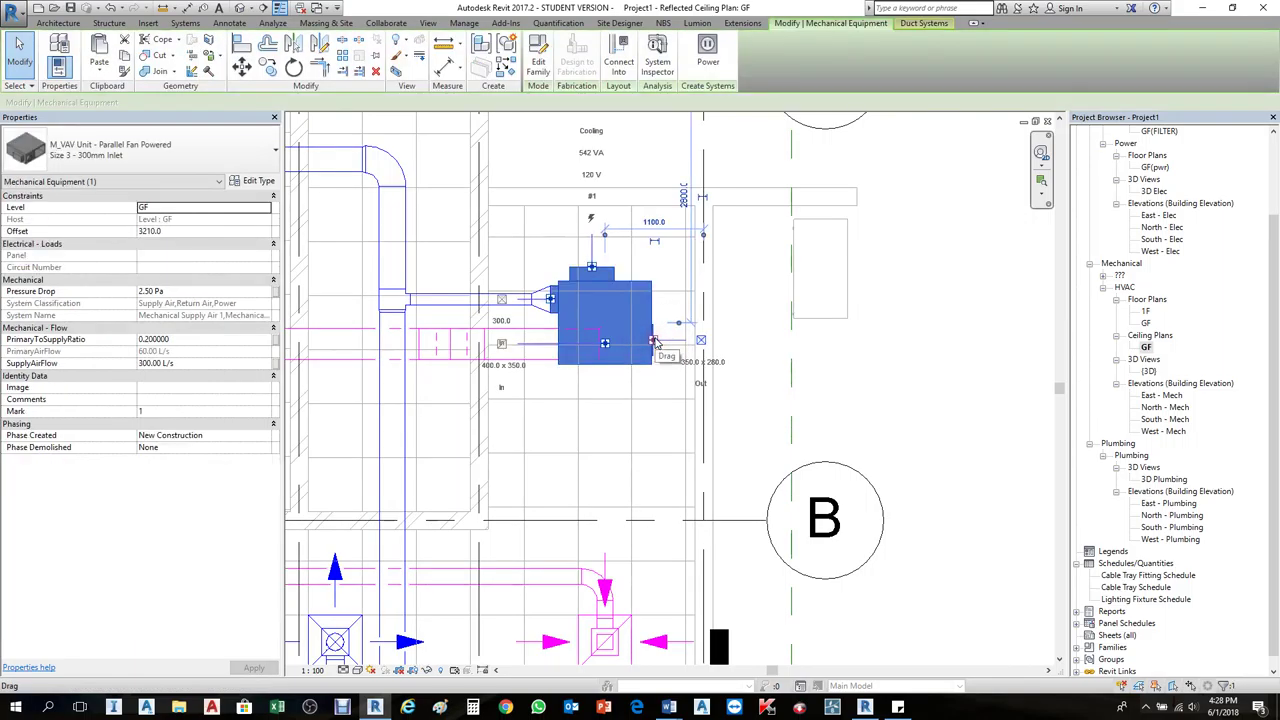
{"action": "left_click", "coordinate": [845, 316]}
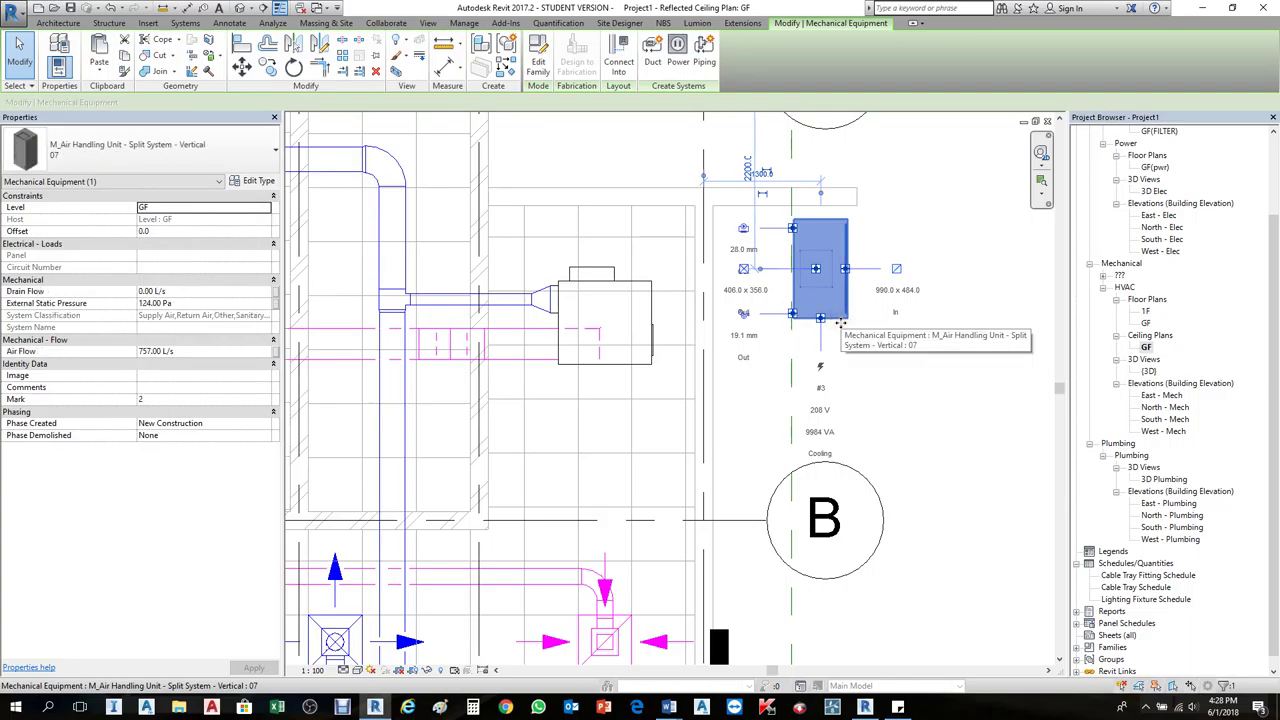
{"action": "left_click", "coordinate": [749, 357]}
{"action": "left_click", "coordinate": [805, 325]}
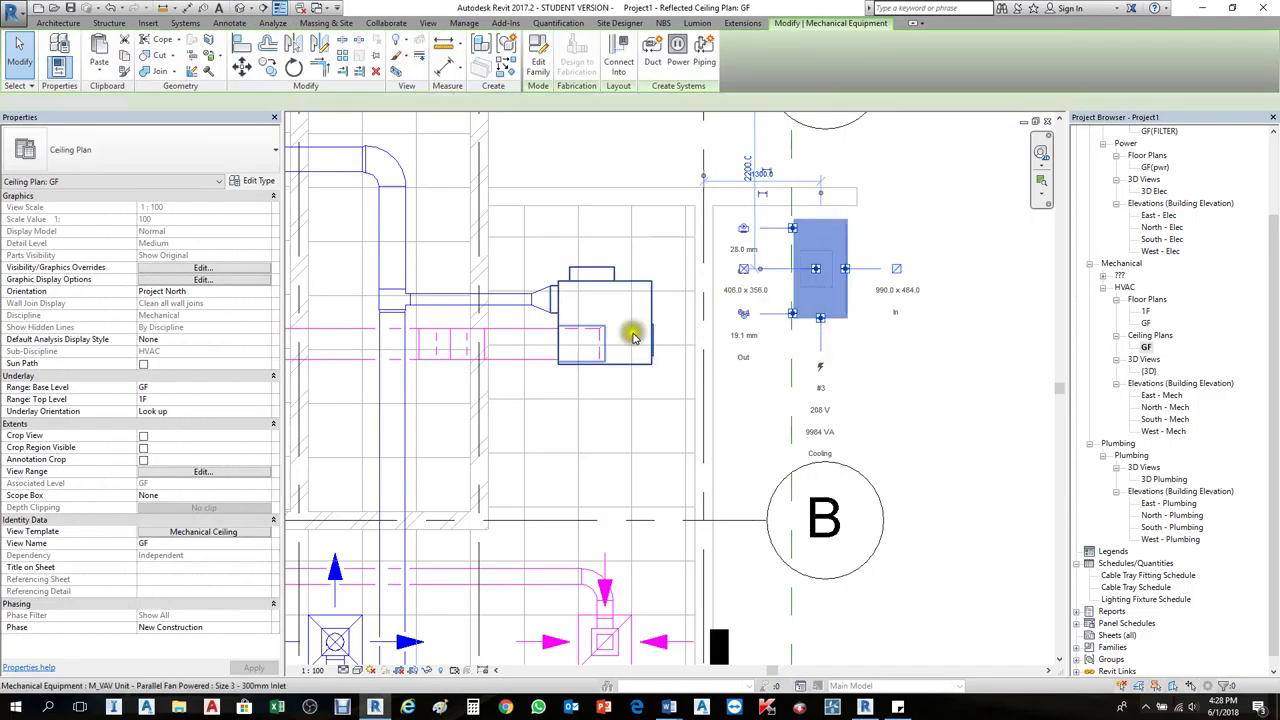
{"action": "left_click", "coordinate": [718, 333]}
Step: Draw a short 350x280 supply duct stub from the VAV unit's outlet
{"action": "left_click", "coordinate": [650, 343]}
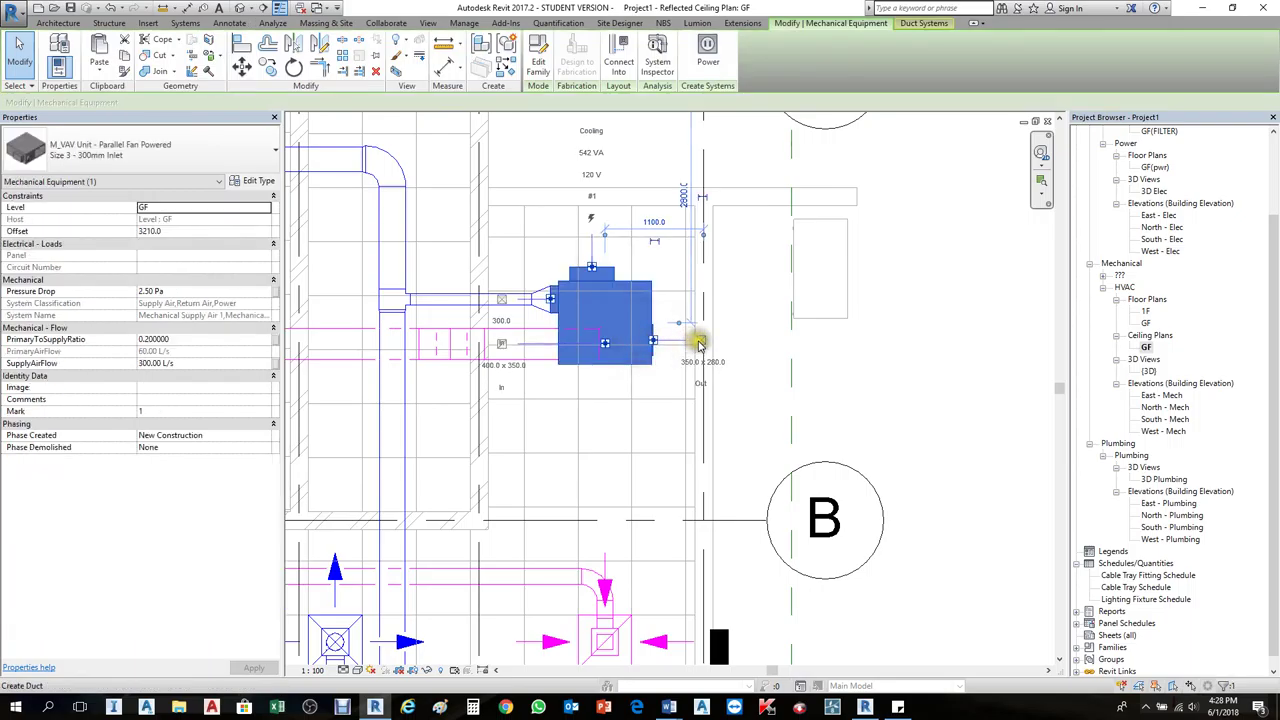
{"action": "left_click", "coordinate": [700, 343]}
{"action": "left_click", "coordinate": [716, 341]}
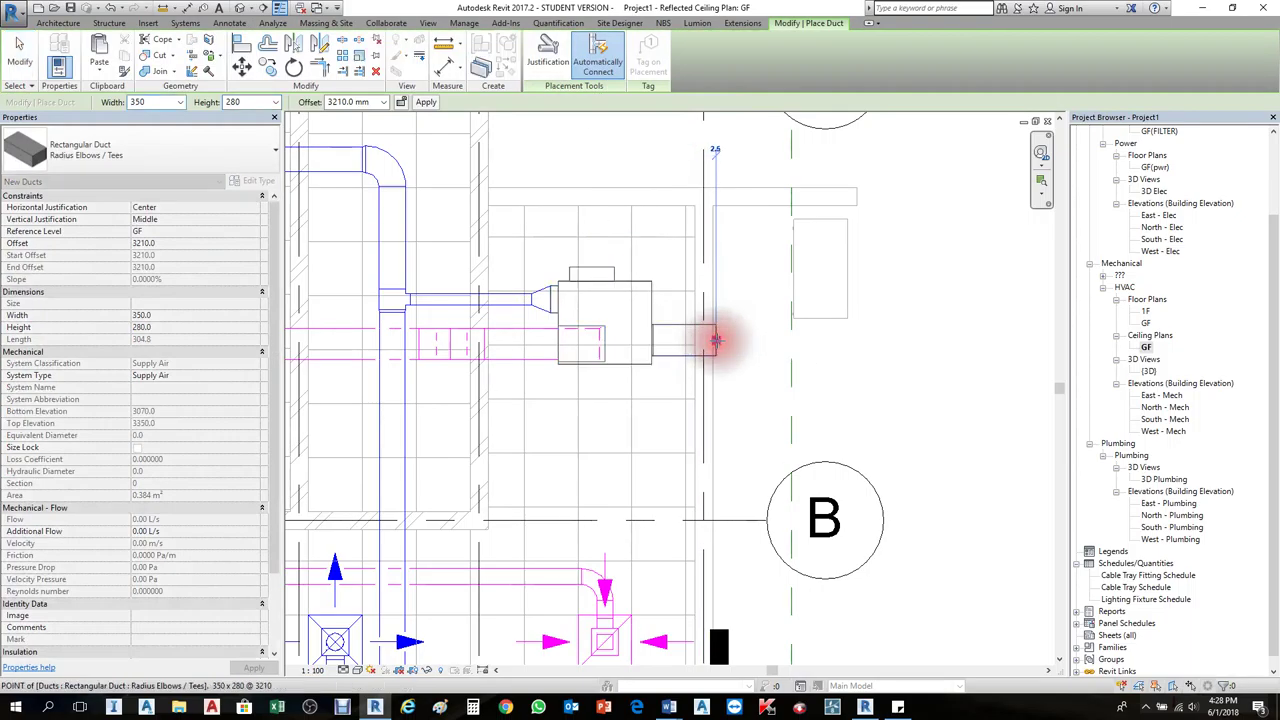
{"action": "key", "text": "Escape"}
{"action": "key", "text": "Escape"}
Step: Try routing a duct from the air handling unit to the VAV unit, dismissing the auto-route error
{"action": "left_click", "coordinate": [815, 322]}
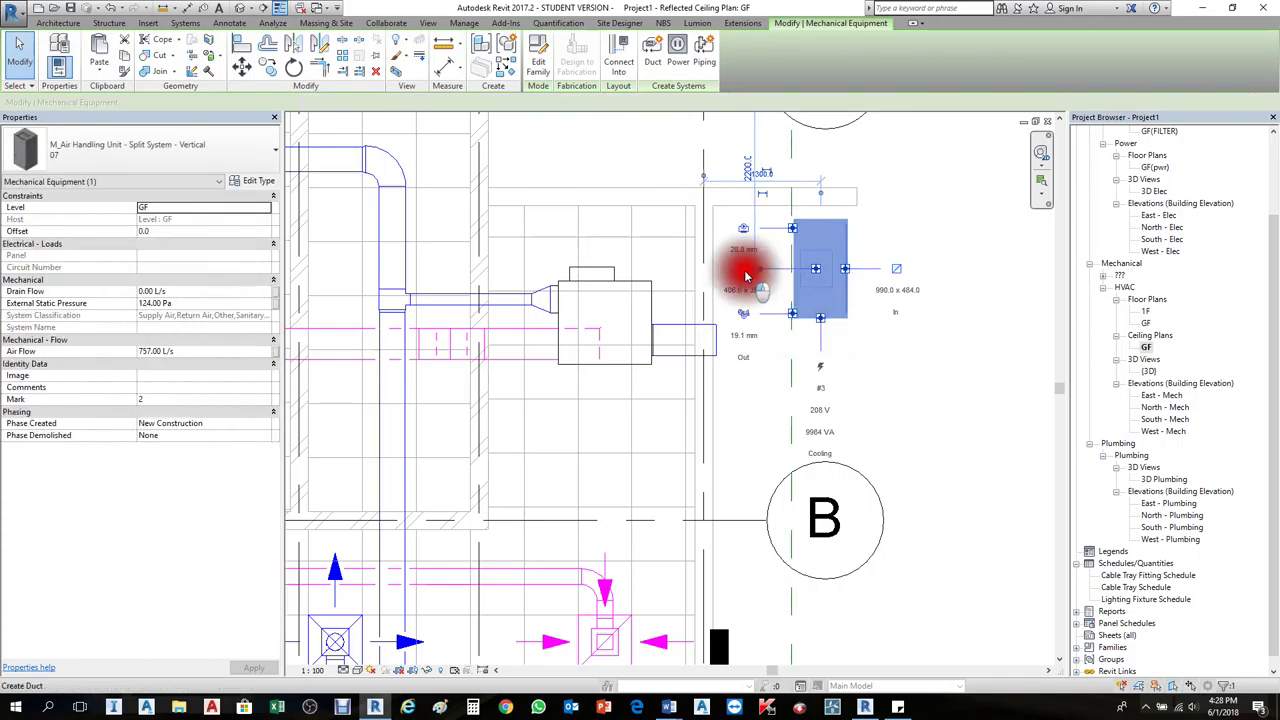
{"action": "left_click", "coordinate": [745, 276]}
{"action": "left_click", "coordinate": [689, 266]}
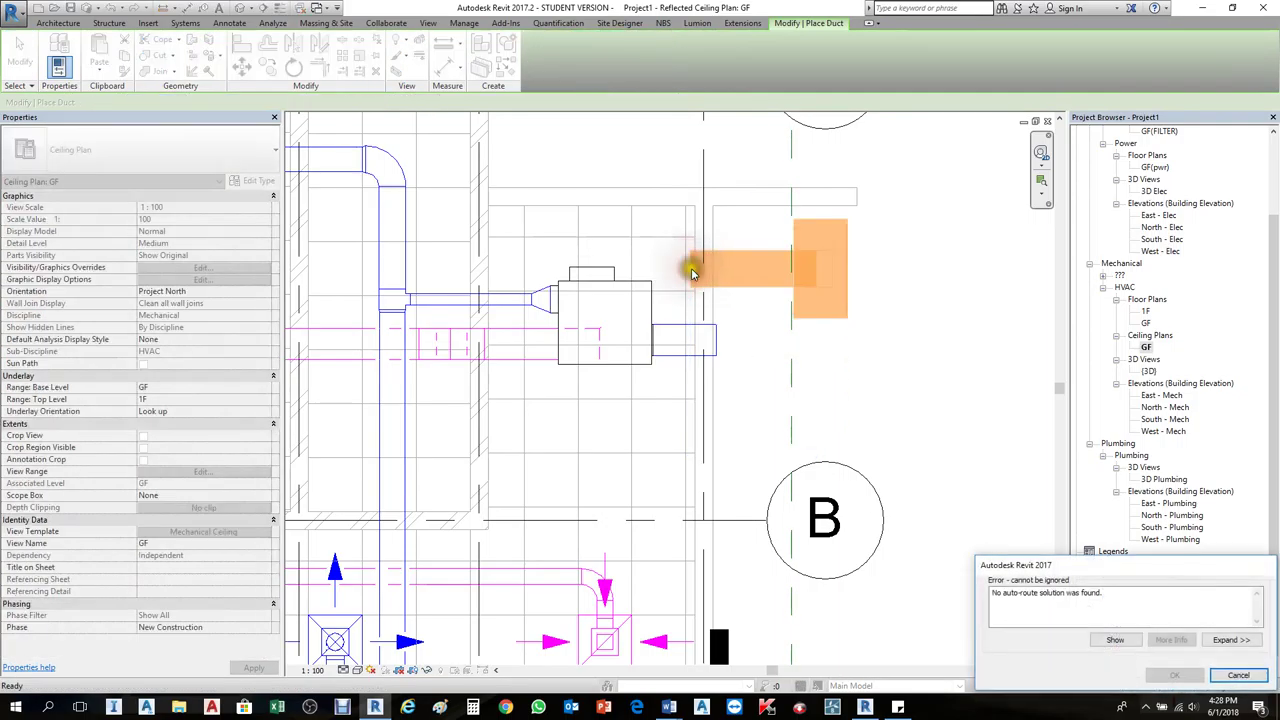
{"action": "left_click", "coordinate": [799, 278]}
{"action": "left_click", "coordinate": [797, 288]}
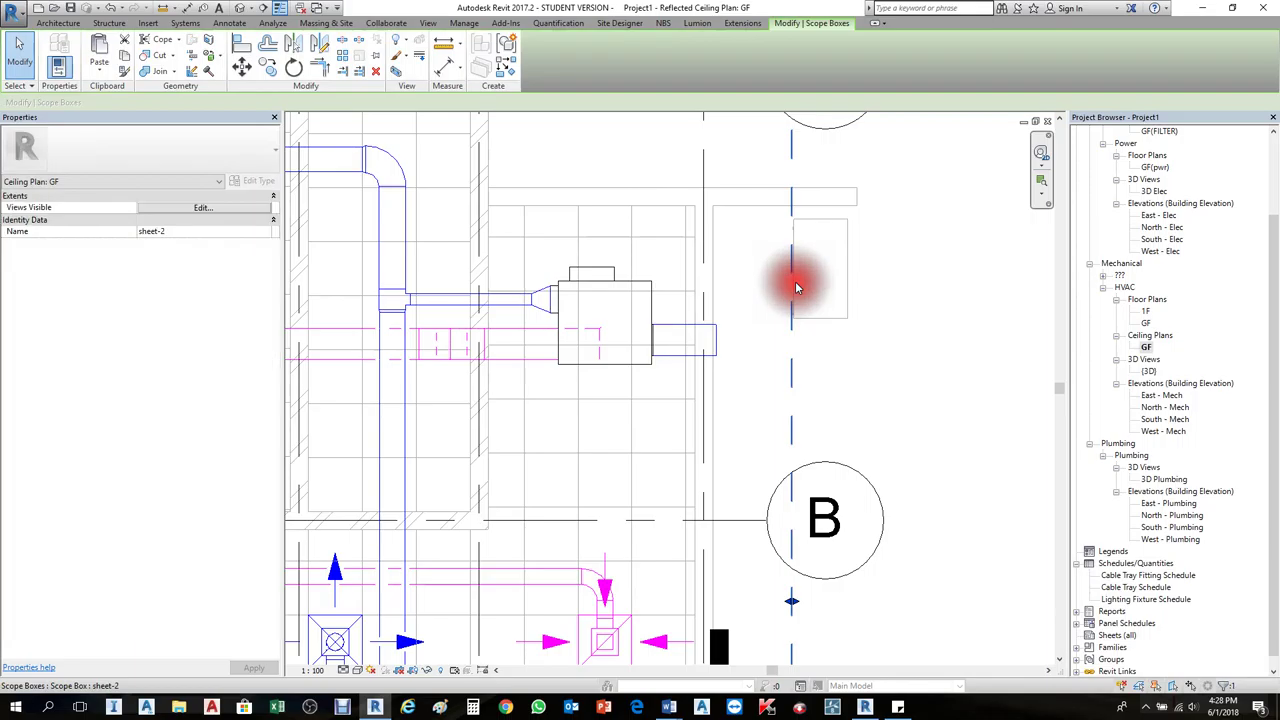
{"action": "left_click", "coordinate": [814, 323]}
{"action": "left_click", "coordinate": [783, 273]}
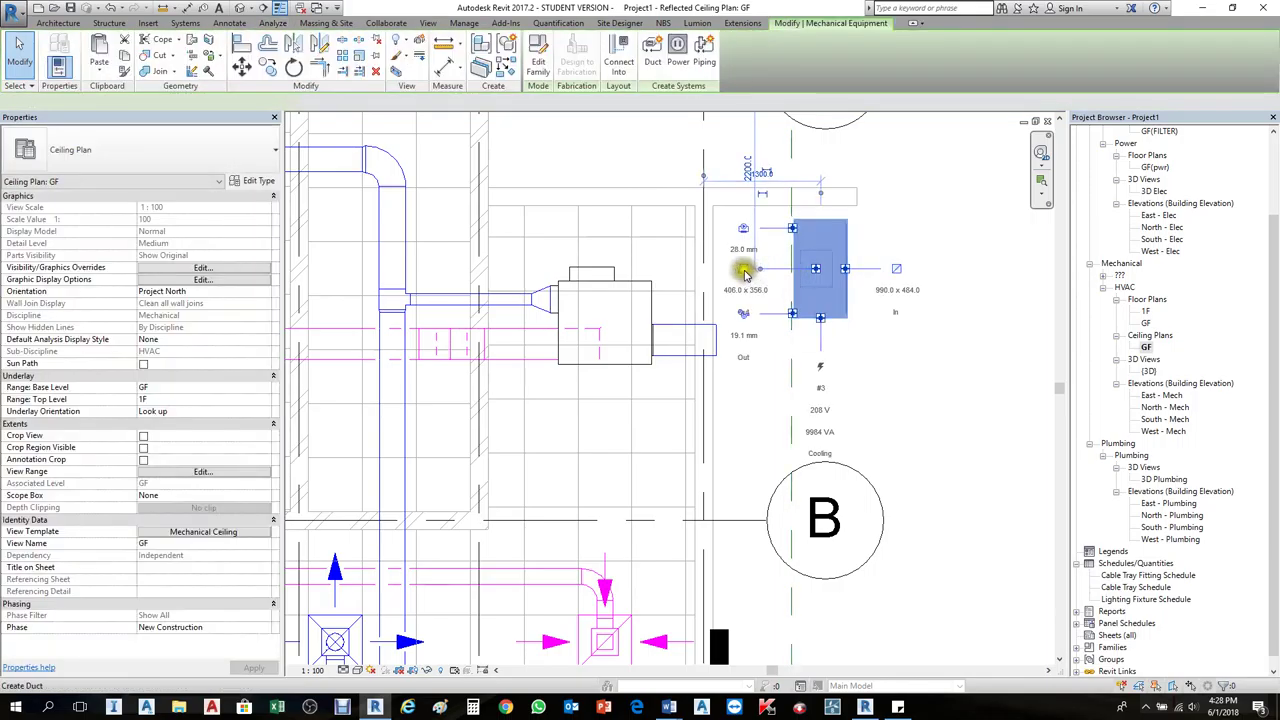
{"action": "left_click", "coordinate": [745, 274]}
{"action": "left_click", "coordinate": [652, 266]}
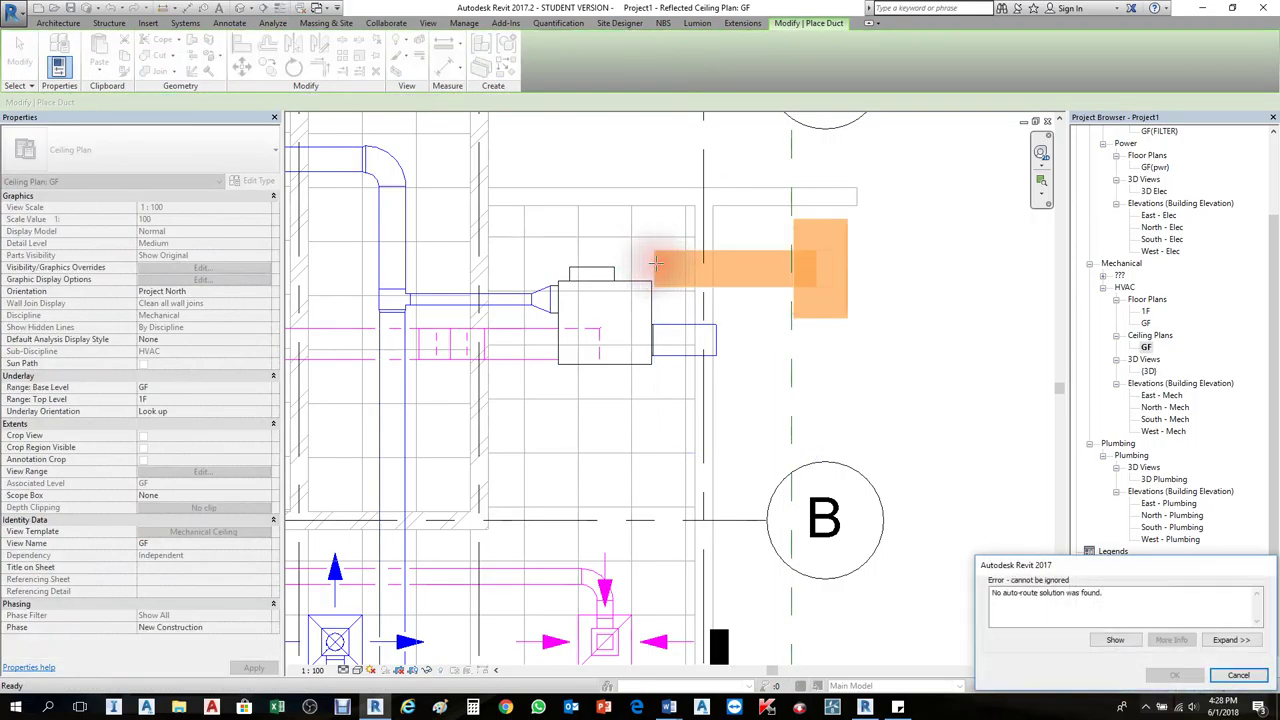
{"action": "key", "text": "Escape"}
{"action": "key", "text": "Escape"}
{"action": "key", "text": "Escape"}
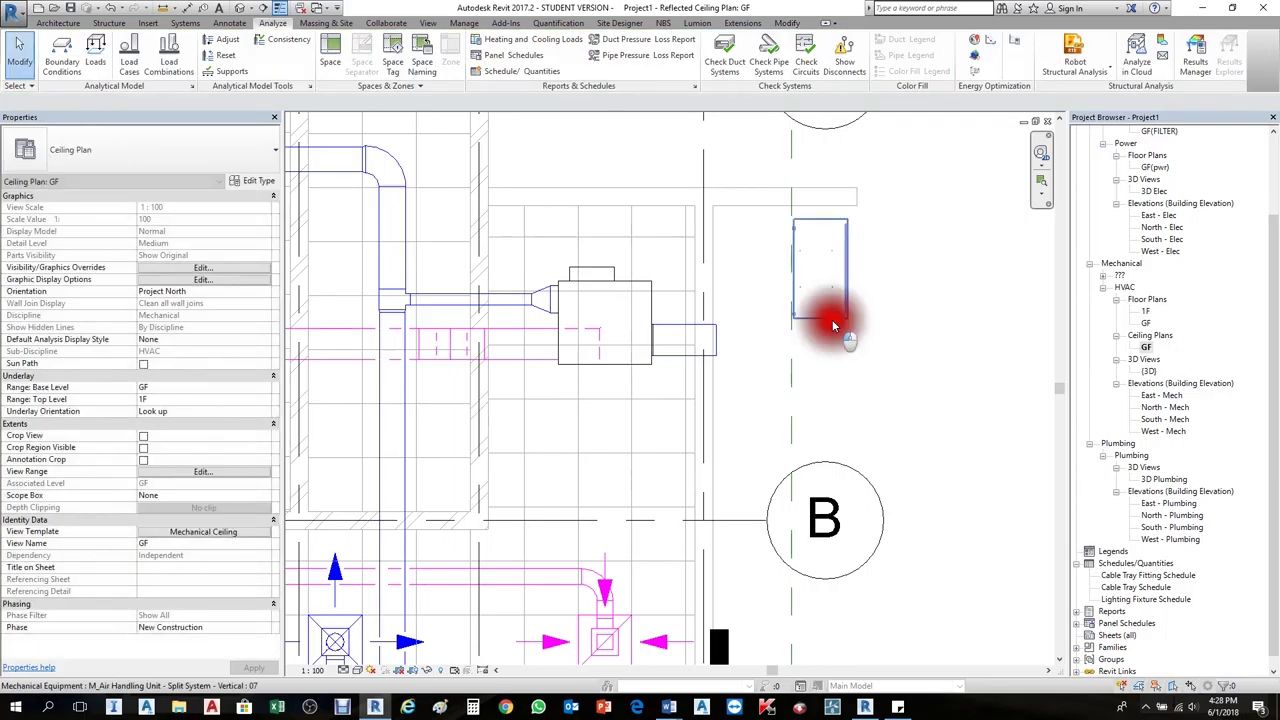
Step: Move the air handling unit slightly right and retry a duct from the VAV outlet
{"action": "left_click", "coordinate": [843, 338]}
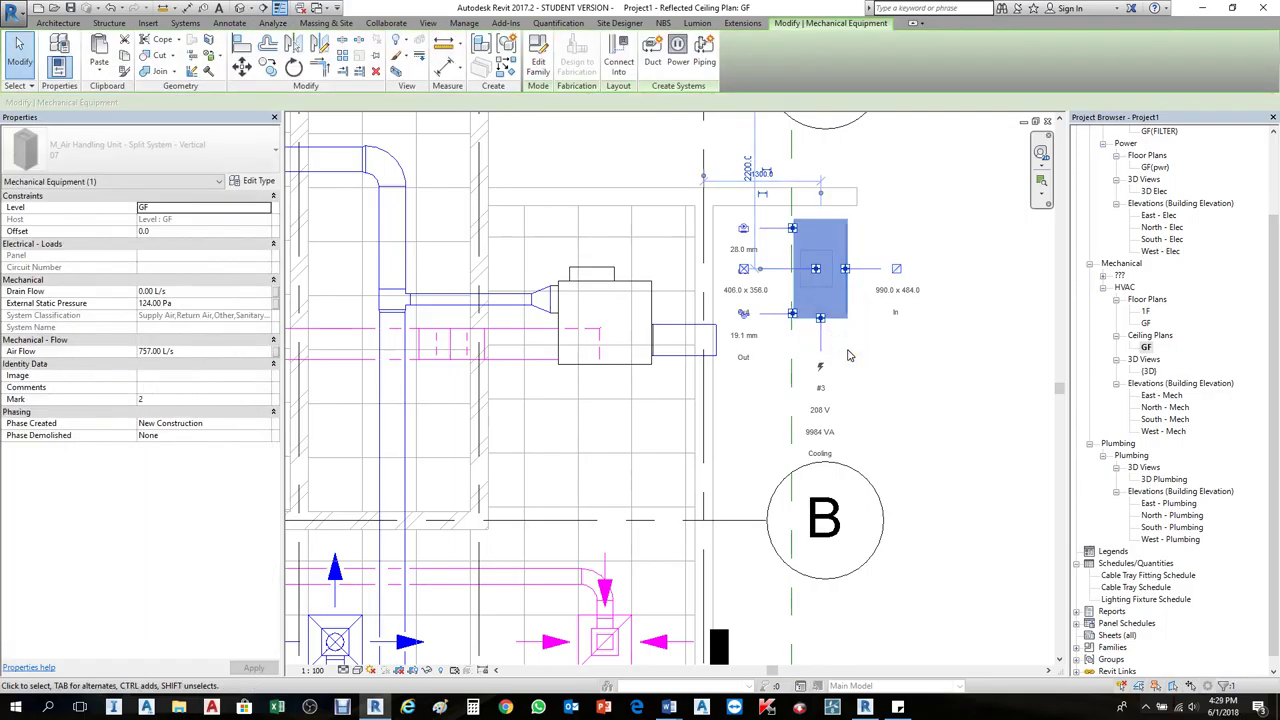
{"action": "left_click_drag", "start_coordinate": [847, 355], "coordinate": [736, 355]}
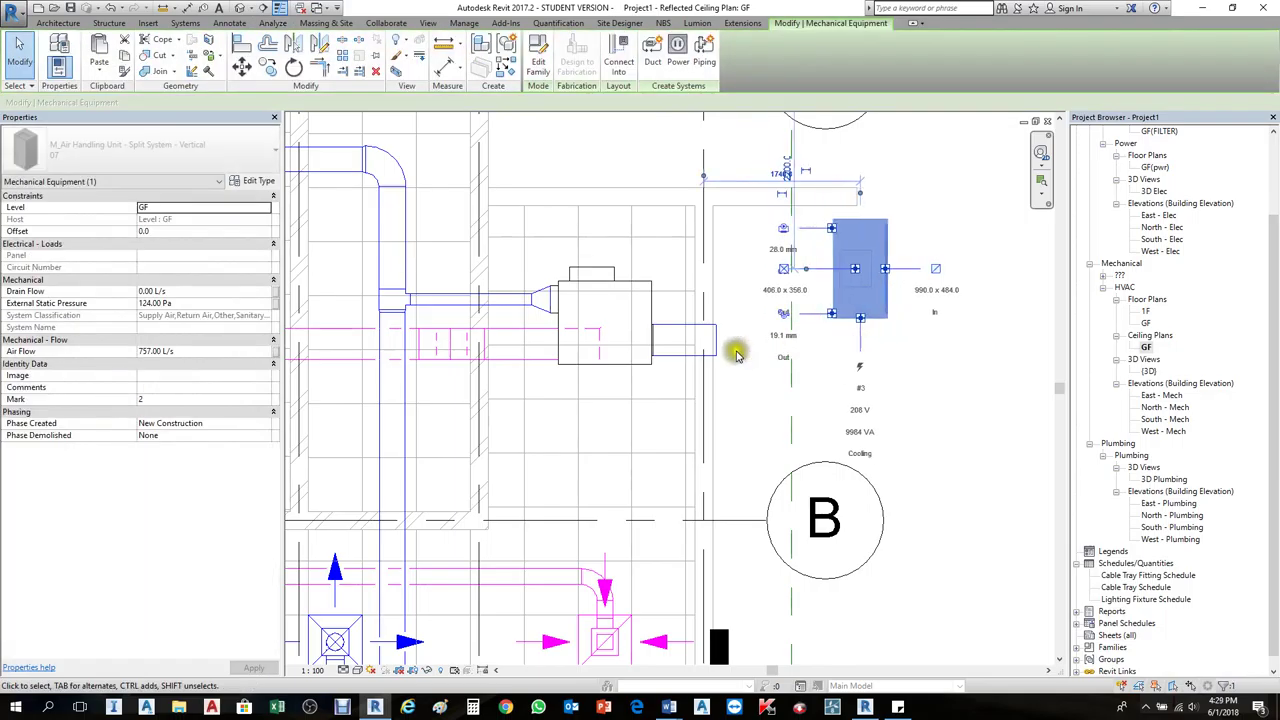
{"action": "left_click", "coordinate": [786, 351]}
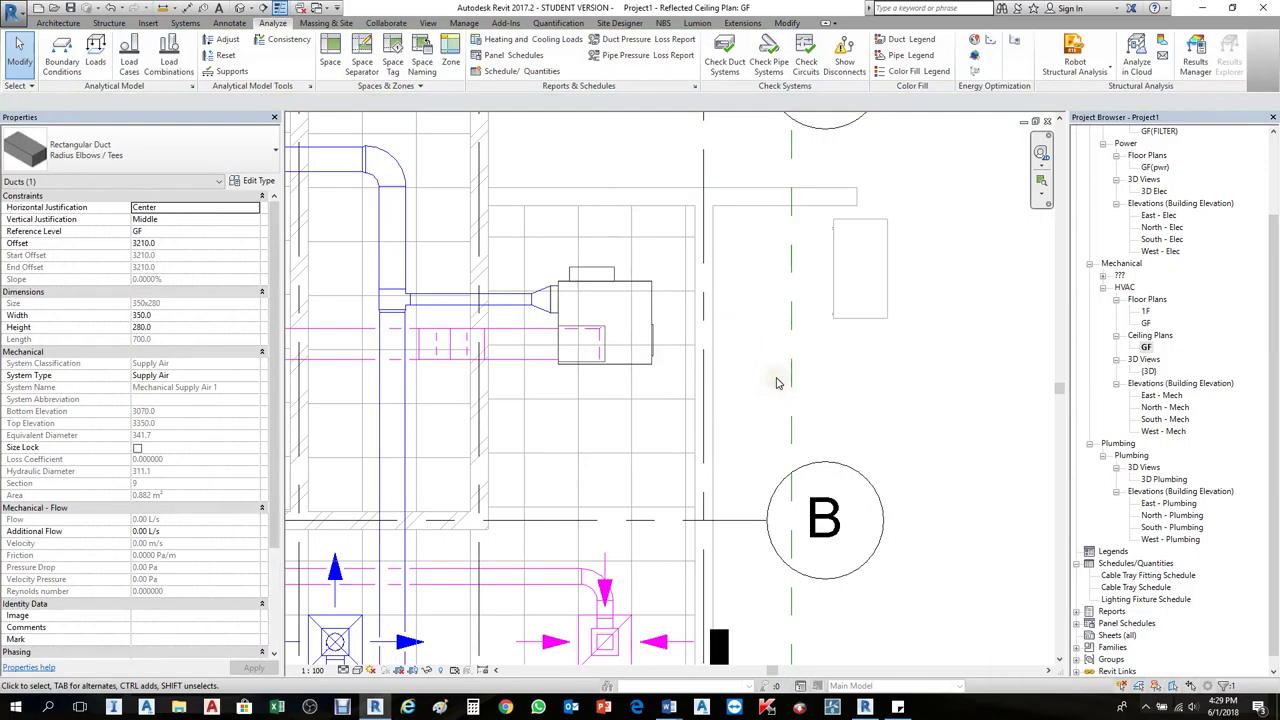
{"action": "left_click", "coordinate": [655, 356]}
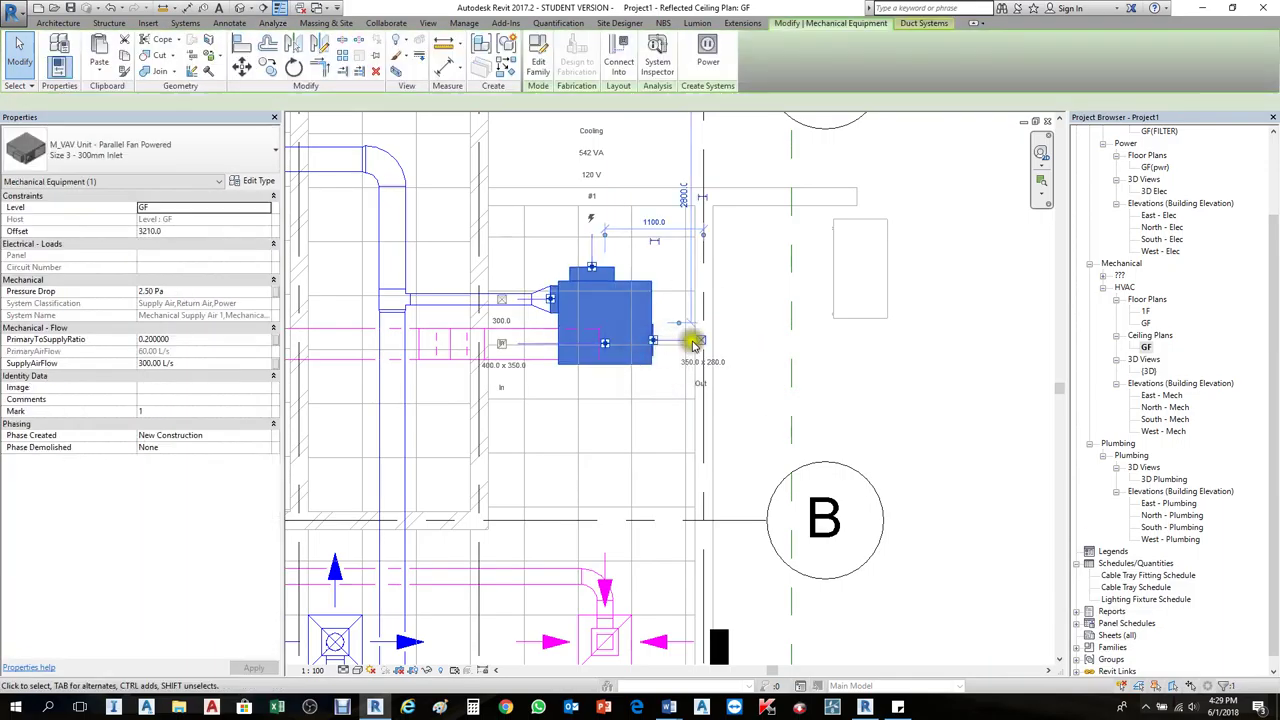
{"action": "left_click", "coordinate": [701, 342]}
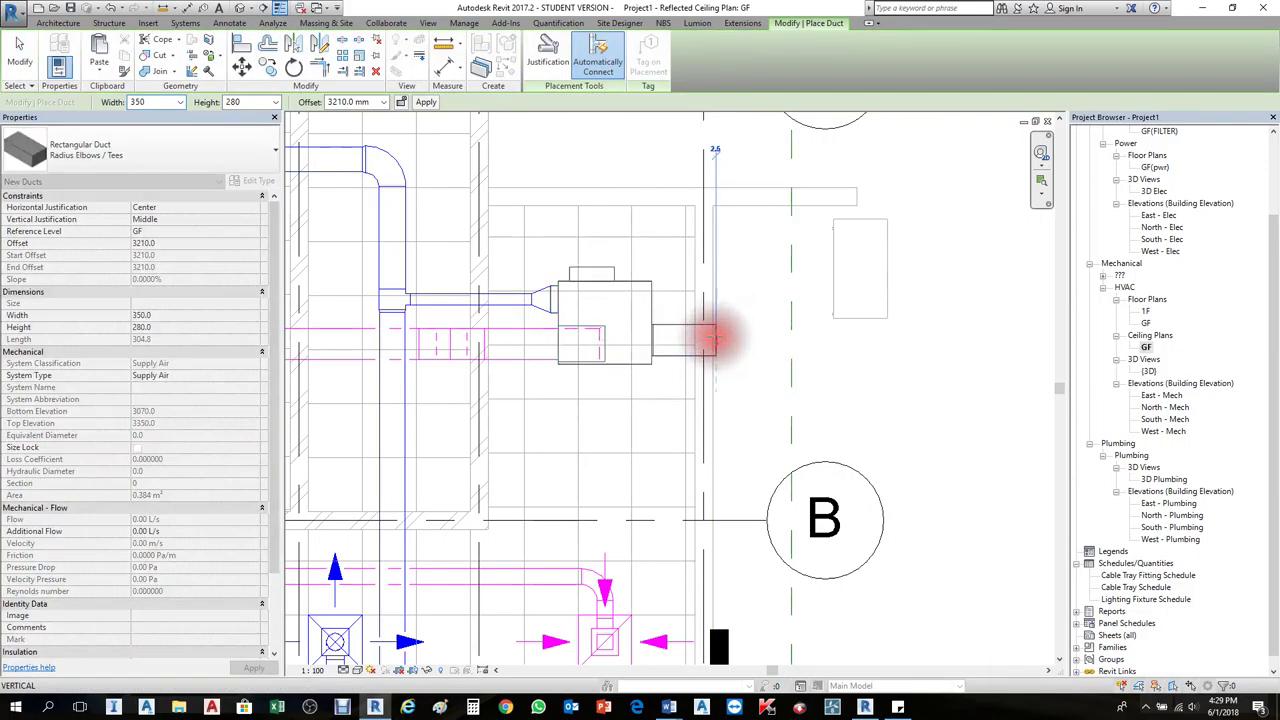
{"action": "key", "text": "Escape"}
{"action": "key", "text": "Escape"}
Step: Run a duct from the air handling unit toward the VAV unit
{"action": "left_click", "coordinate": [831, 289]}
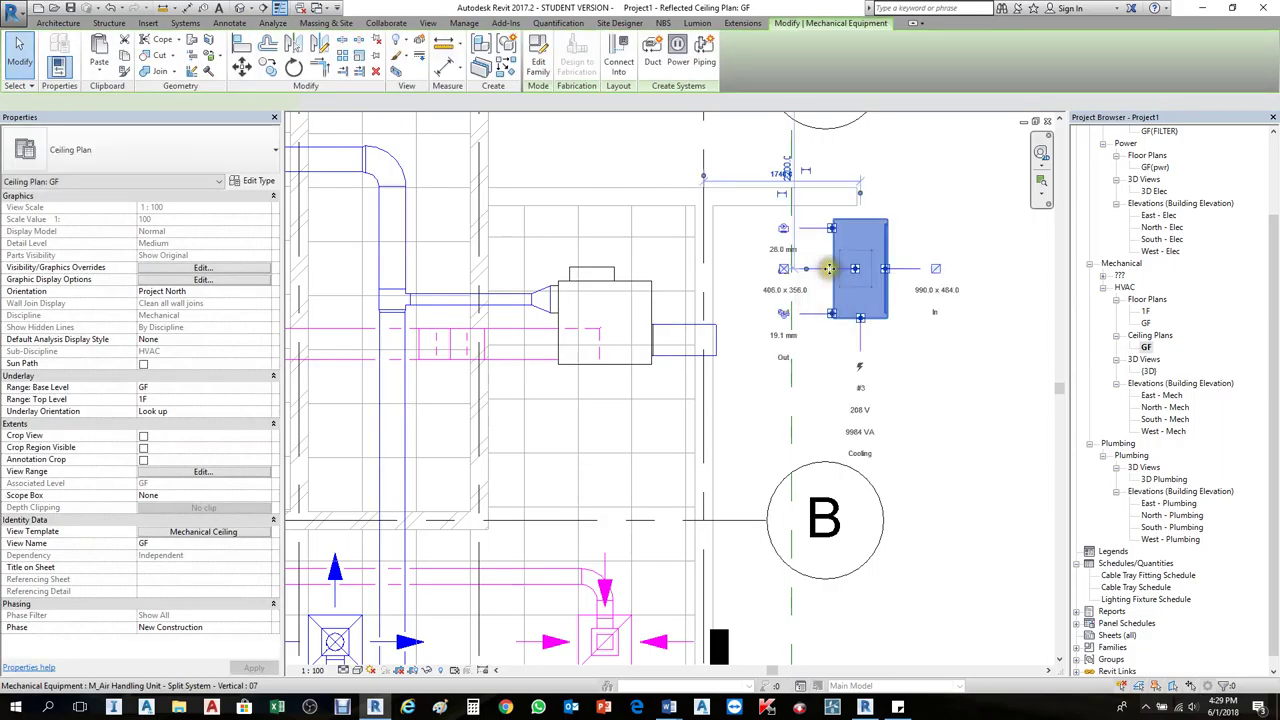
{"action": "left_click", "coordinate": [783, 273]}
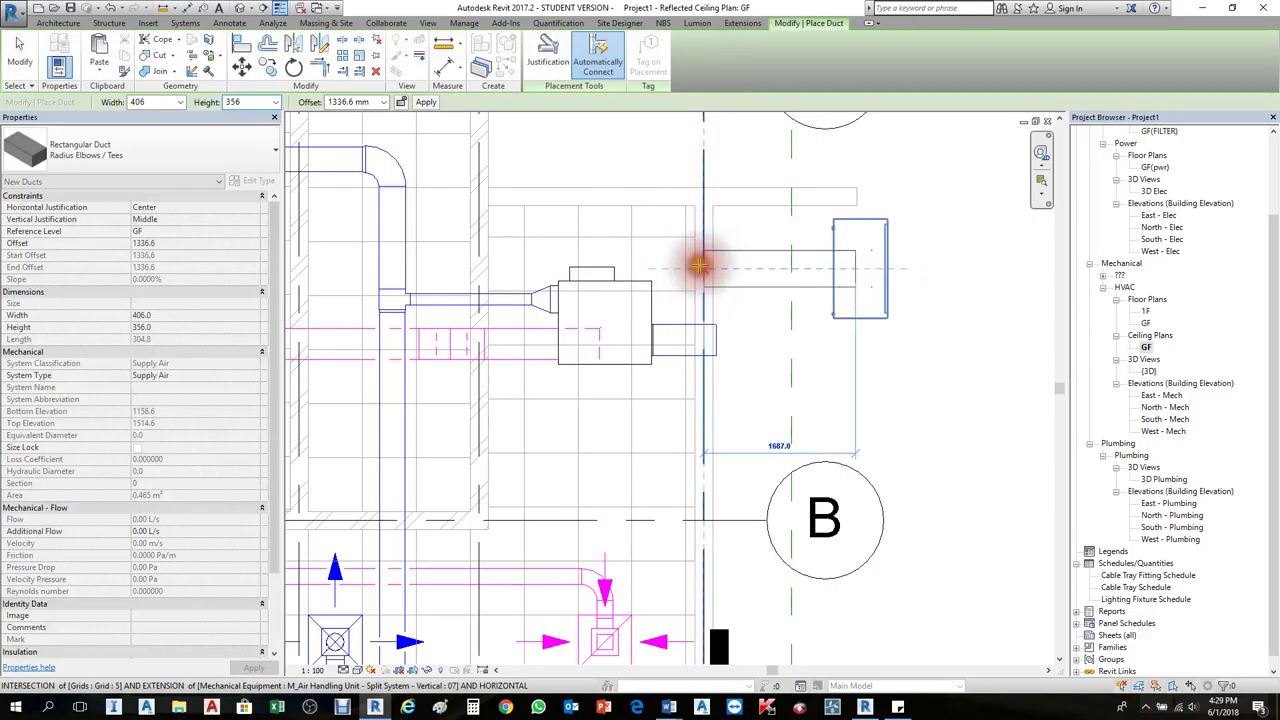
{"action": "left_click", "coordinate": [679, 268]}
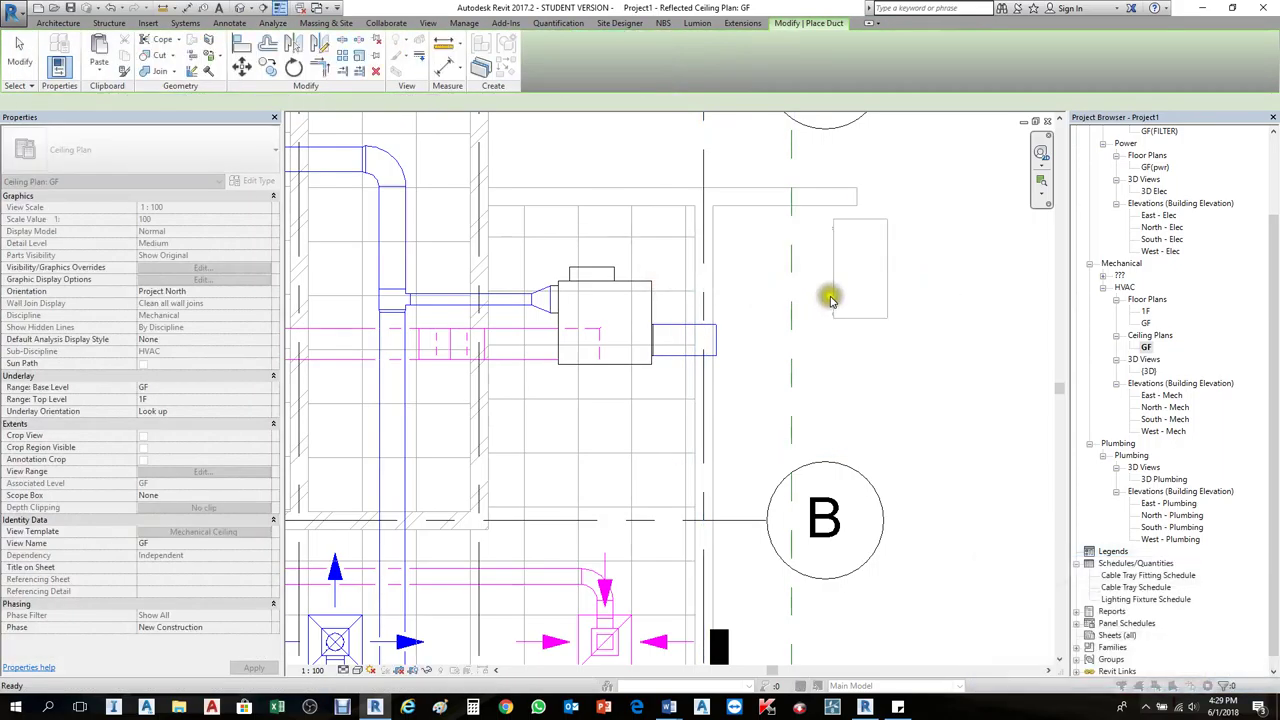
{"action": "scroll", "coordinate": [740, 310], "scroll_direction": "down", "scroll_amount": 2}
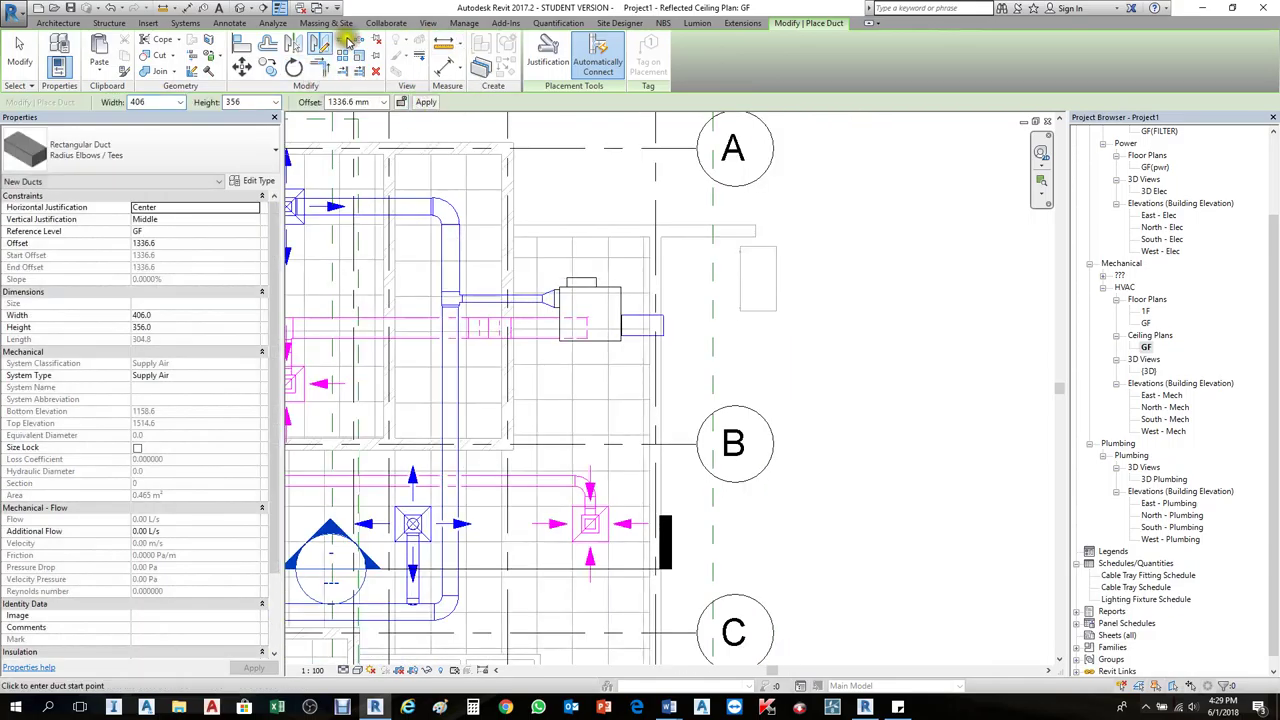
{"action": "left_click", "coordinate": [262, 10]}
Step: Cut Section 7 through the air handling unit and open the new section view
{"action": "left_click_drag", "start_coordinate": [800, 325], "coordinate": [708, 322]}
{"action": "key", "text": "Escape"}
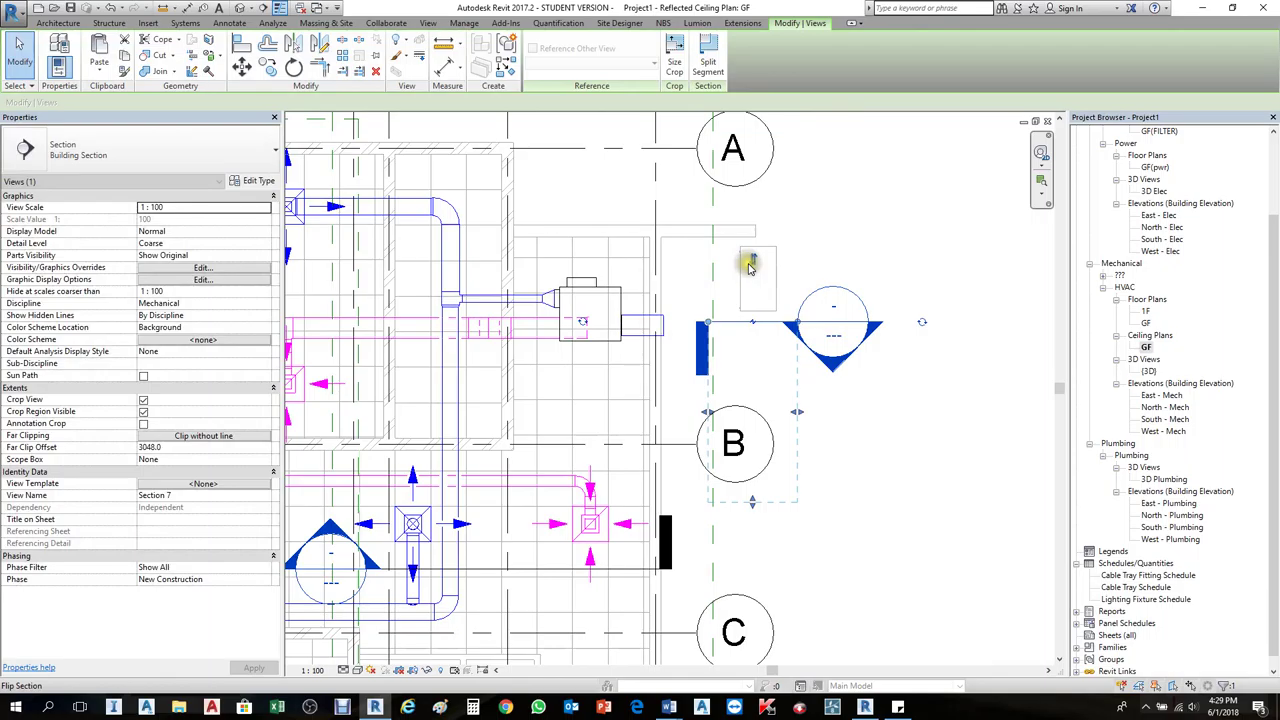
{"action": "right_click", "coordinate": [792, 229]}
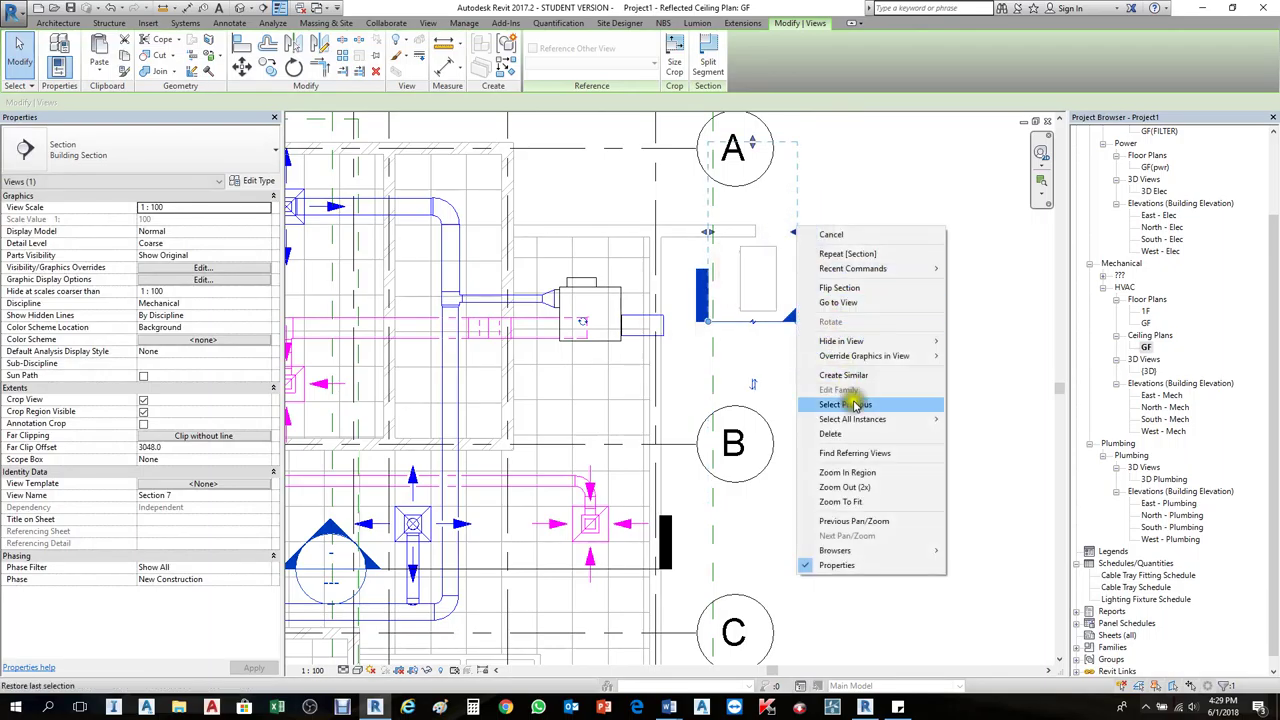
{"action": "left_click", "coordinate": [840, 302]}
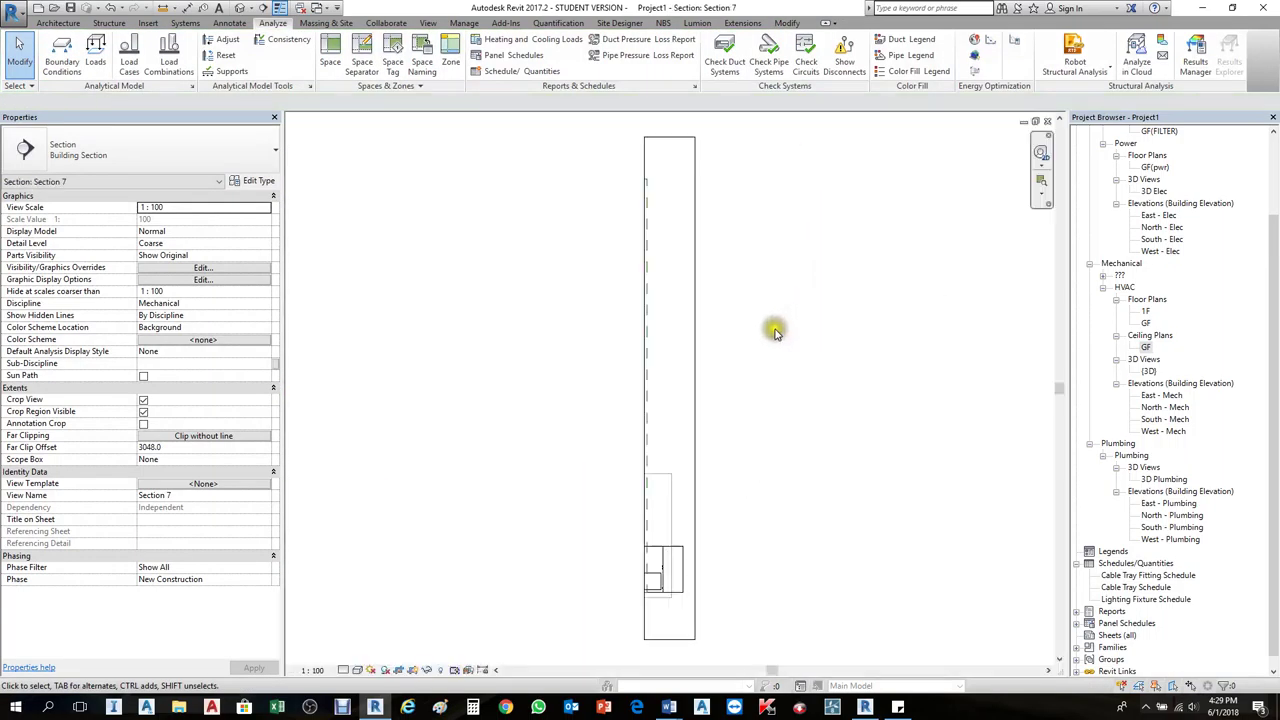
{"action": "scroll", "coordinate": [663, 500], "scroll_direction": "up", "scroll_amount": 1}
Step: Resize the section's crop region so its top sits just above 1F
{"action": "left_click", "coordinate": [700, 466]}
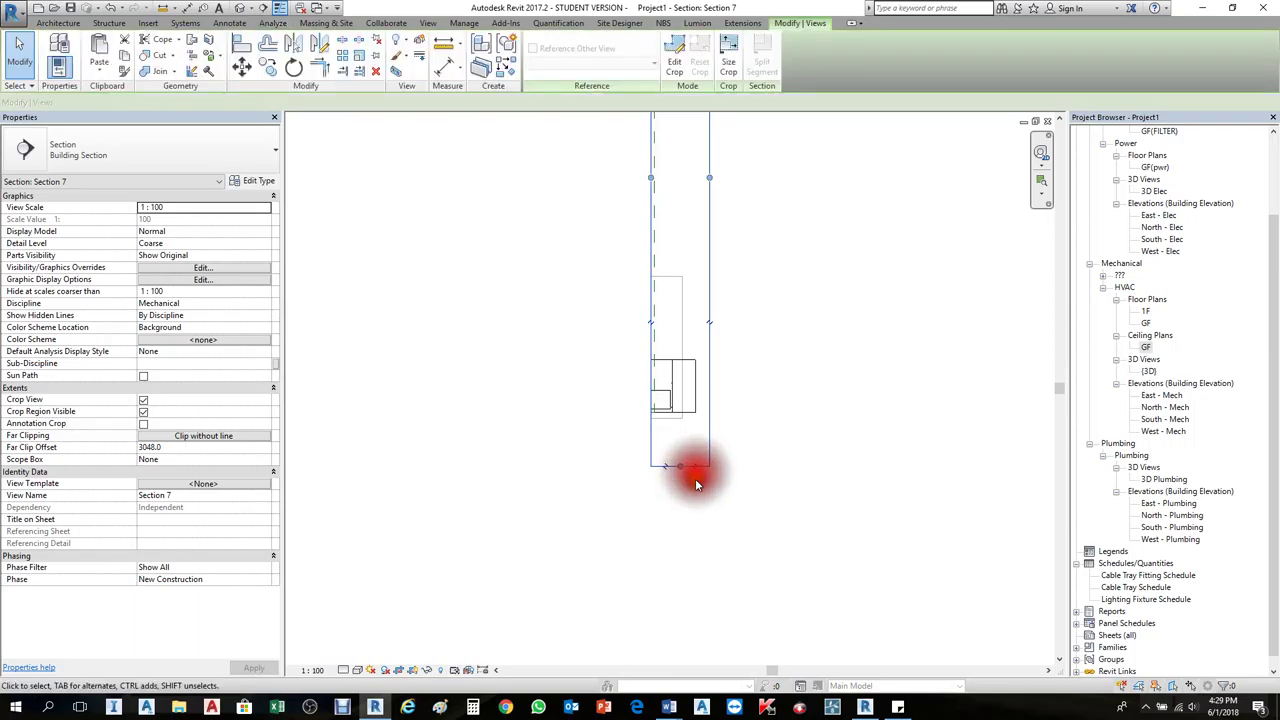
{"action": "left_click_drag", "start_coordinate": [668, 312], "coordinate": [607, 330]}
{"action": "left_click_drag", "start_coordinate": [651, 146], "coordinate": [650, 309]}
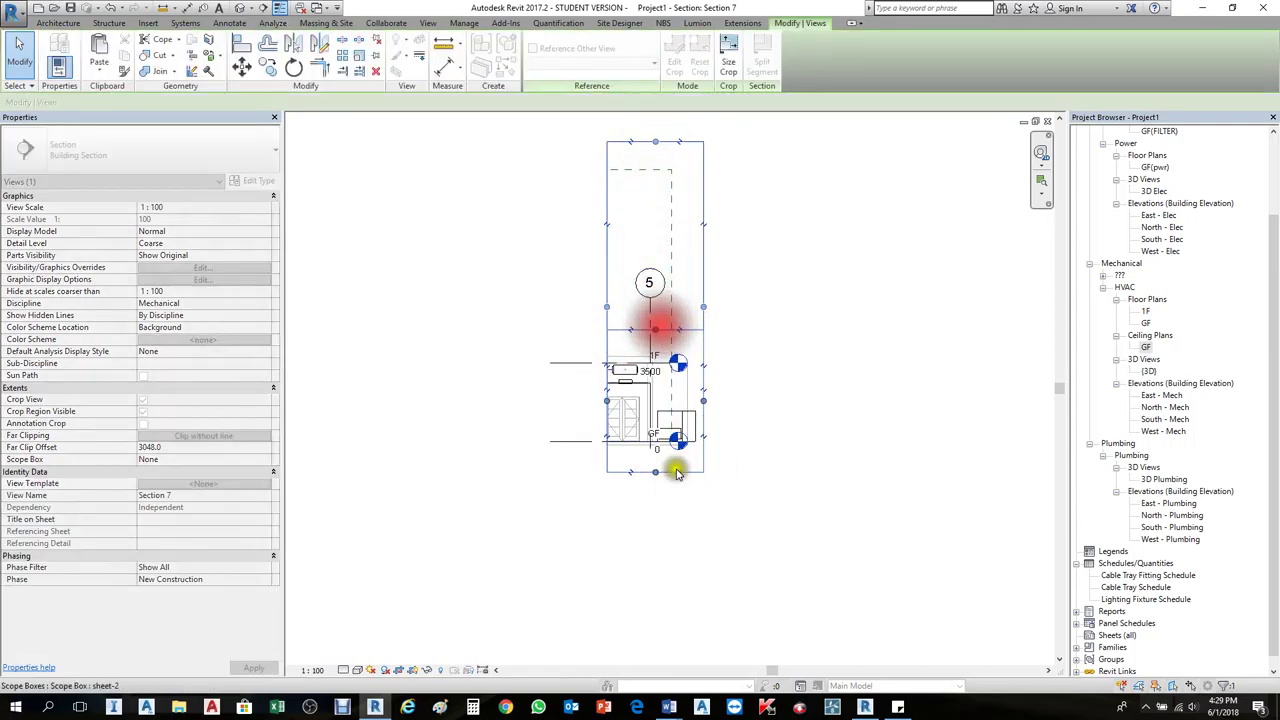
{"action": "scroll", "coordinate": [678, 425], "scroll_direction": "up", "scroll_amount": 2}
{"action": "key", "text": "Escape"}
{"action": "scroll", "coordinate": [700, 400], "scroll_direction": "up", "scroll_amount": 1}
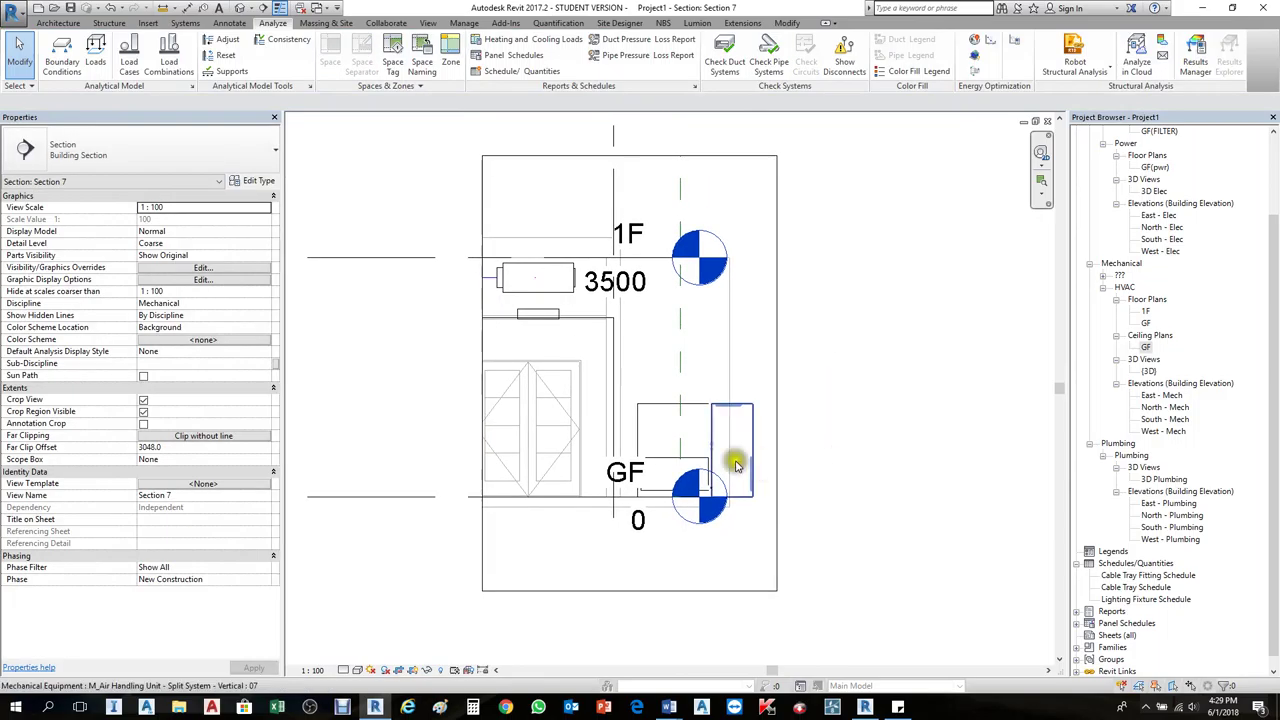
{"action": "scroll", "coordinate": [698, 445], "scroll_direction": "up", "scroll_amount": 1}
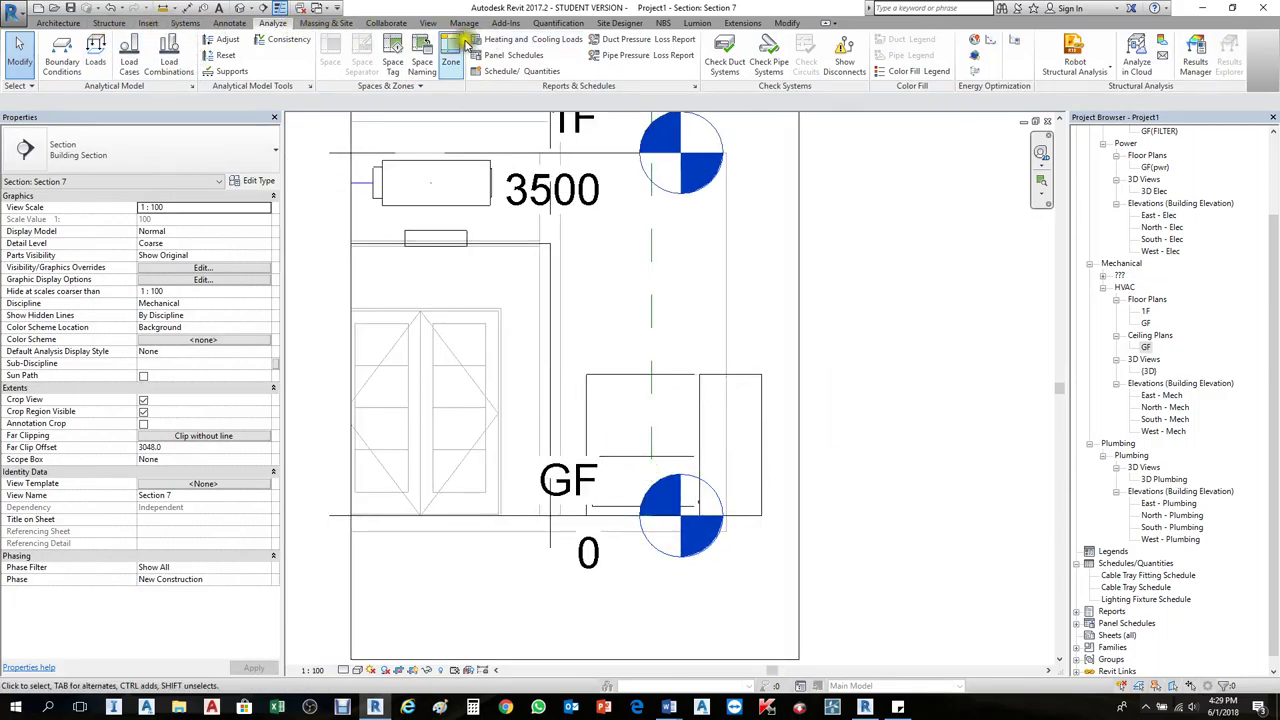
Step: Apply a view template to Section 7 with the view type filter set to <all>
{"action": "left_click", "coordinate": [436, 25]}
{"action": "left_click", "coordinate": [60, 56]}
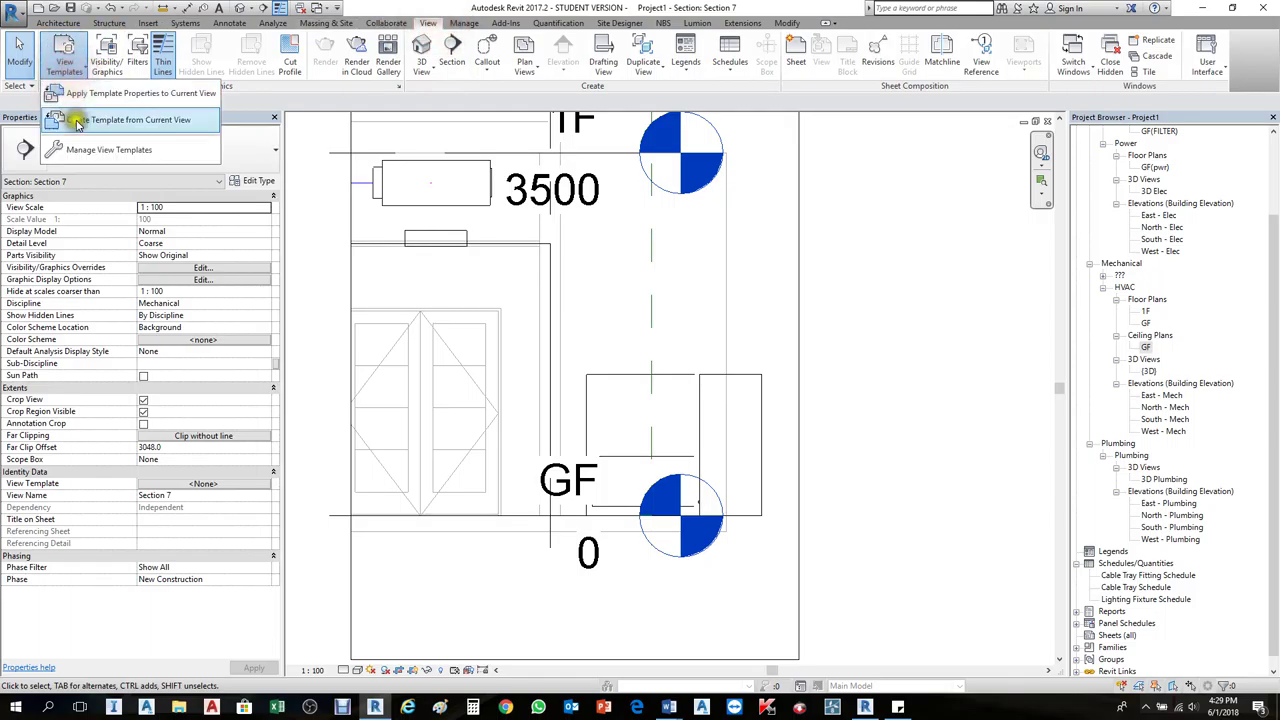
{"action": "left_click", "coordinate": [95, 95]}
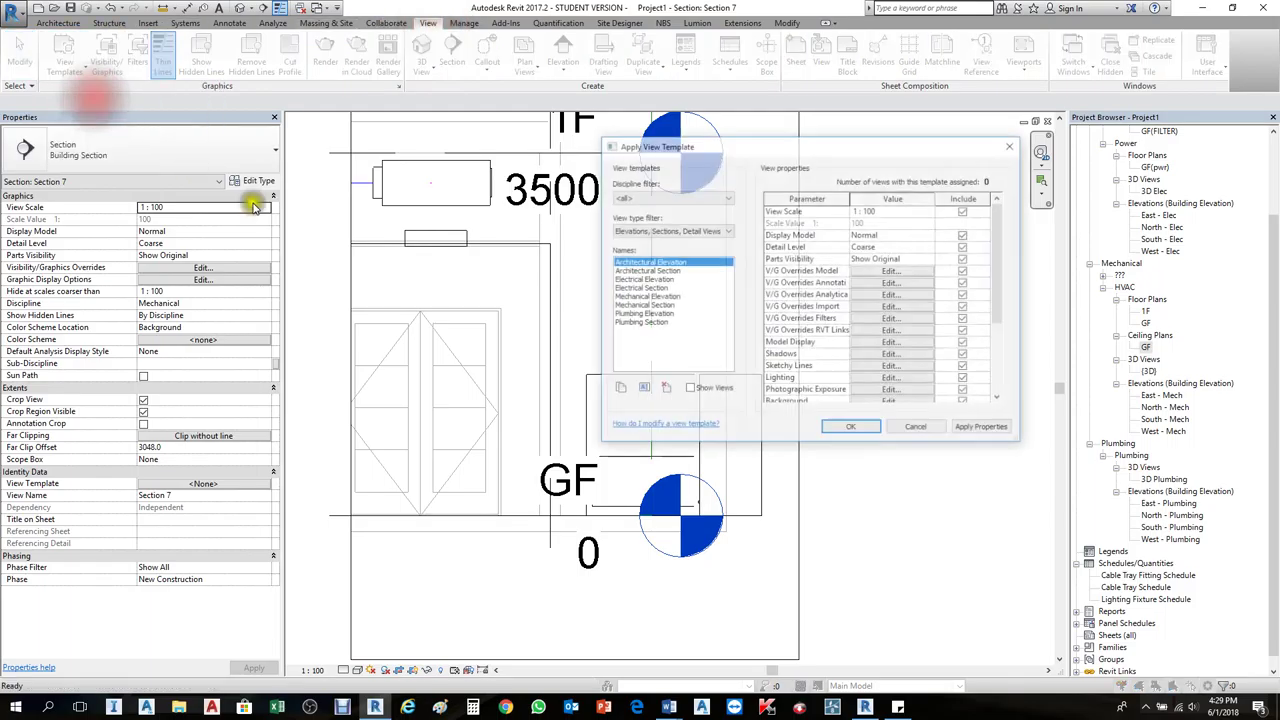
{"action": "left_click", "coordinate": [668, 230]}
{"action": "left_click", "coordinate": [648, 241]}
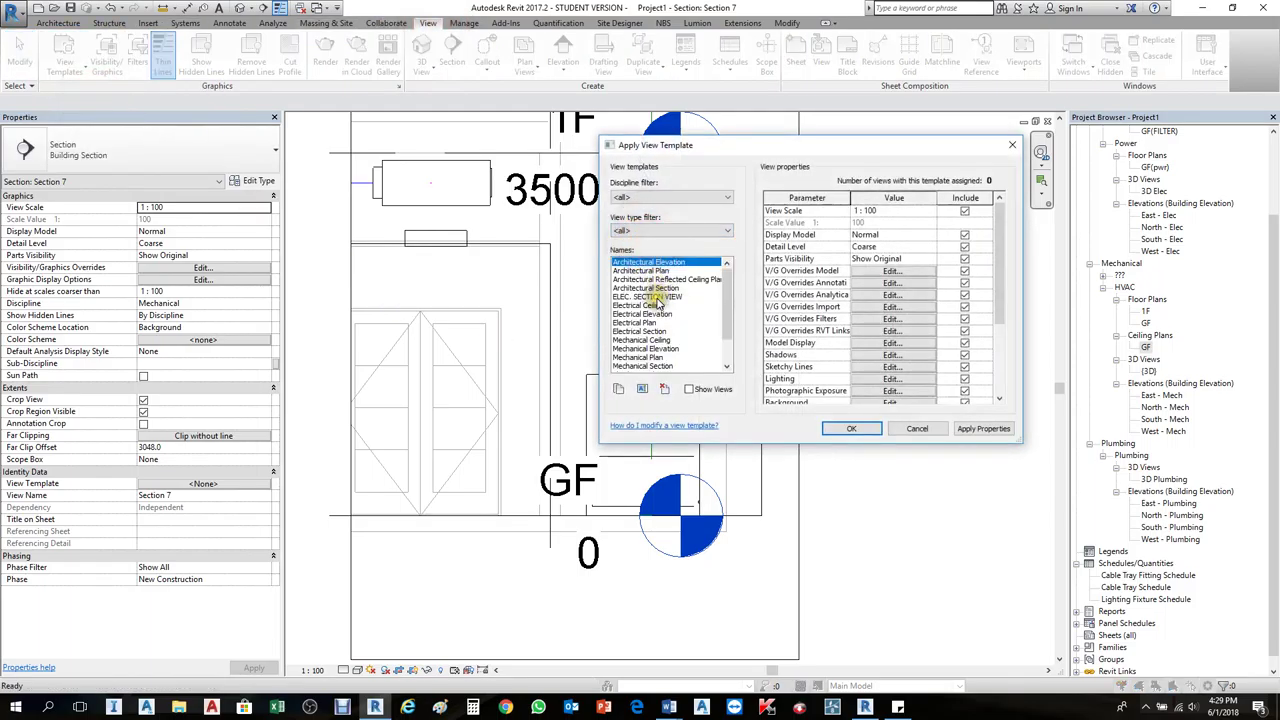
{"action": "left_click", "coordinate": [851, 428]}
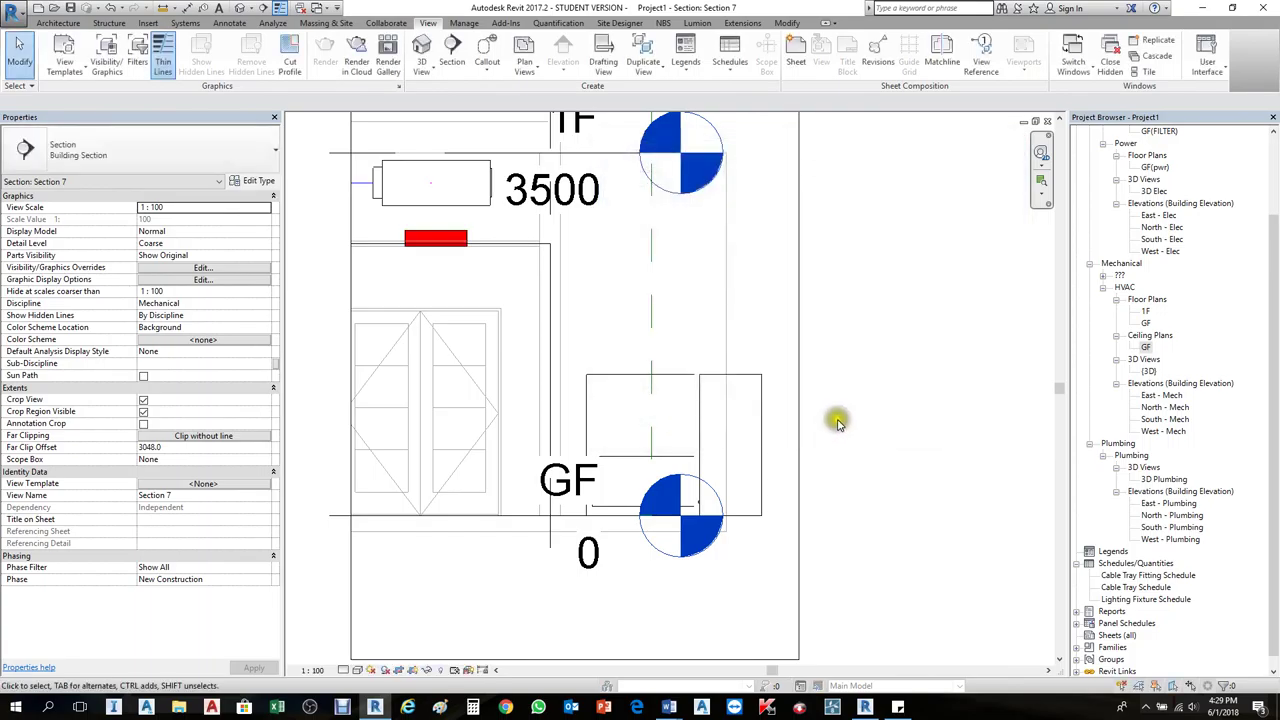
{"action": "scroll", "coordinate": [690, 403], "scroll_direction": "up", "scroll_amount": 2}
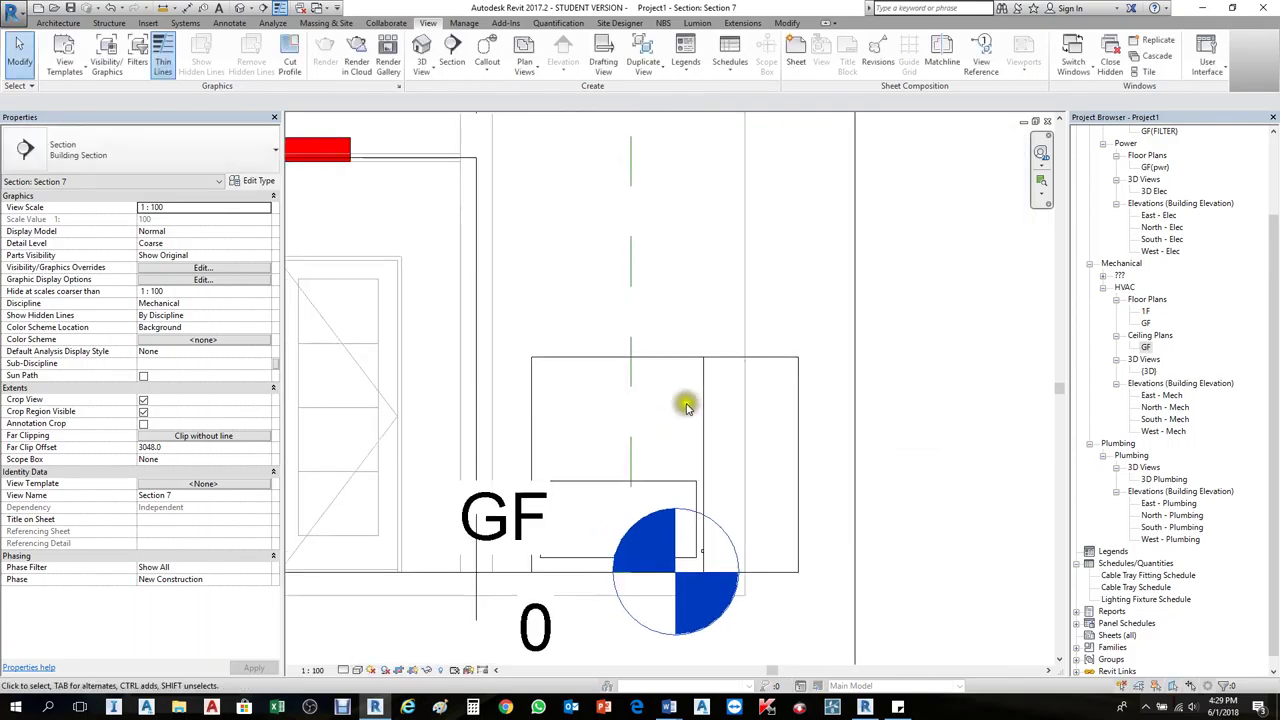
{"action": "scroll", "coordinate": [765, 385], "scroll_direction": "down", "scroll_amount": 2}
Step: Draw a 406x356 supply duct straight up from the air handling unit's outlet
{"action": "left_click", "coordinate": [756, 362]}
{"action": "scroll", "coordinate": [735, 450], "scroll_direction": "up", "scroll_amount": 1}
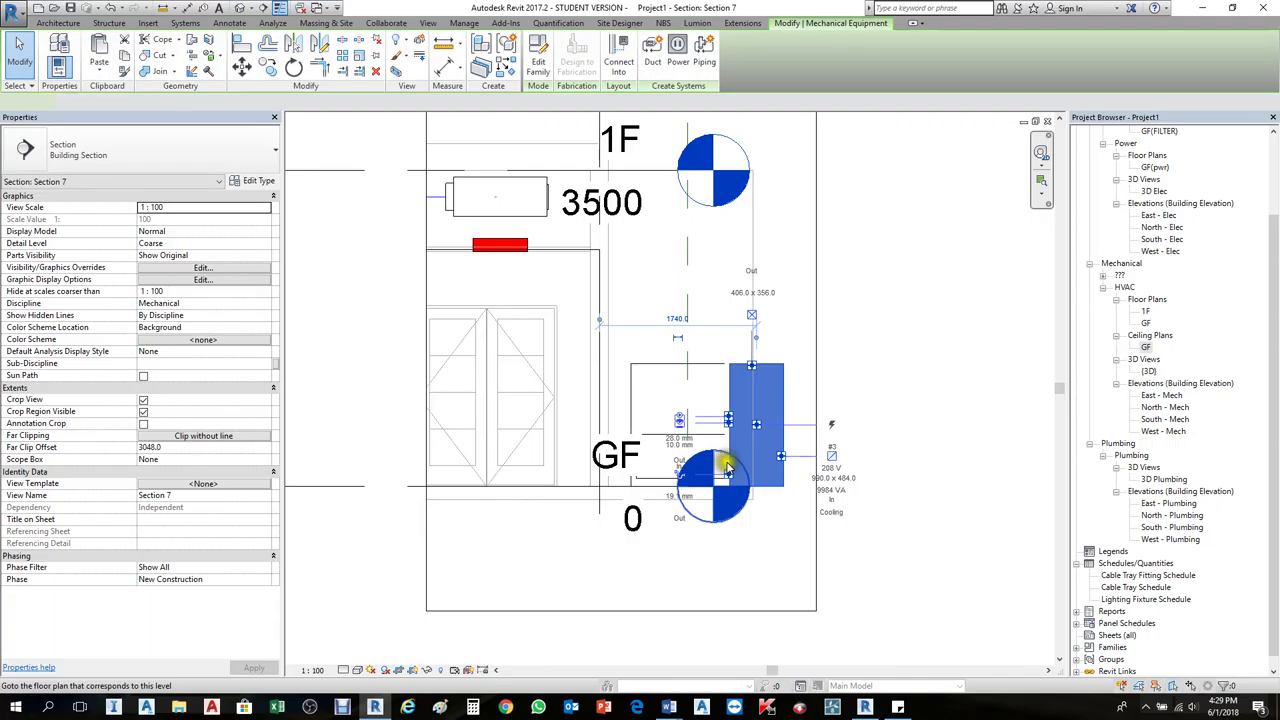
{"action": "scroll", "coordinate": [727, 470], "scroll_direction": "up", "scroll_amount": 3}
{"action": "left_click", "coordinate": [715, 487]}
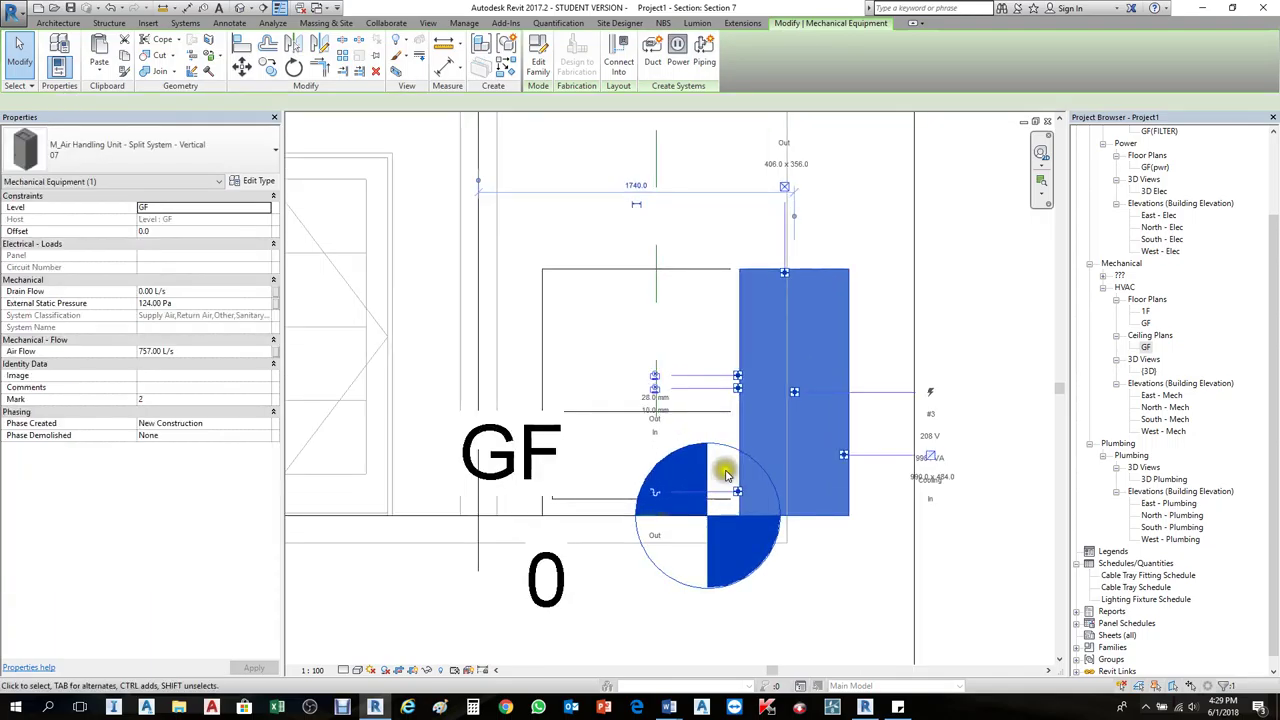
{"action": "scroll", "coordinate": [725, 475], "scroll_direction": "down", "scroll_amount": 1}
{"action": "left_click", "coordinate": [778, 226]}
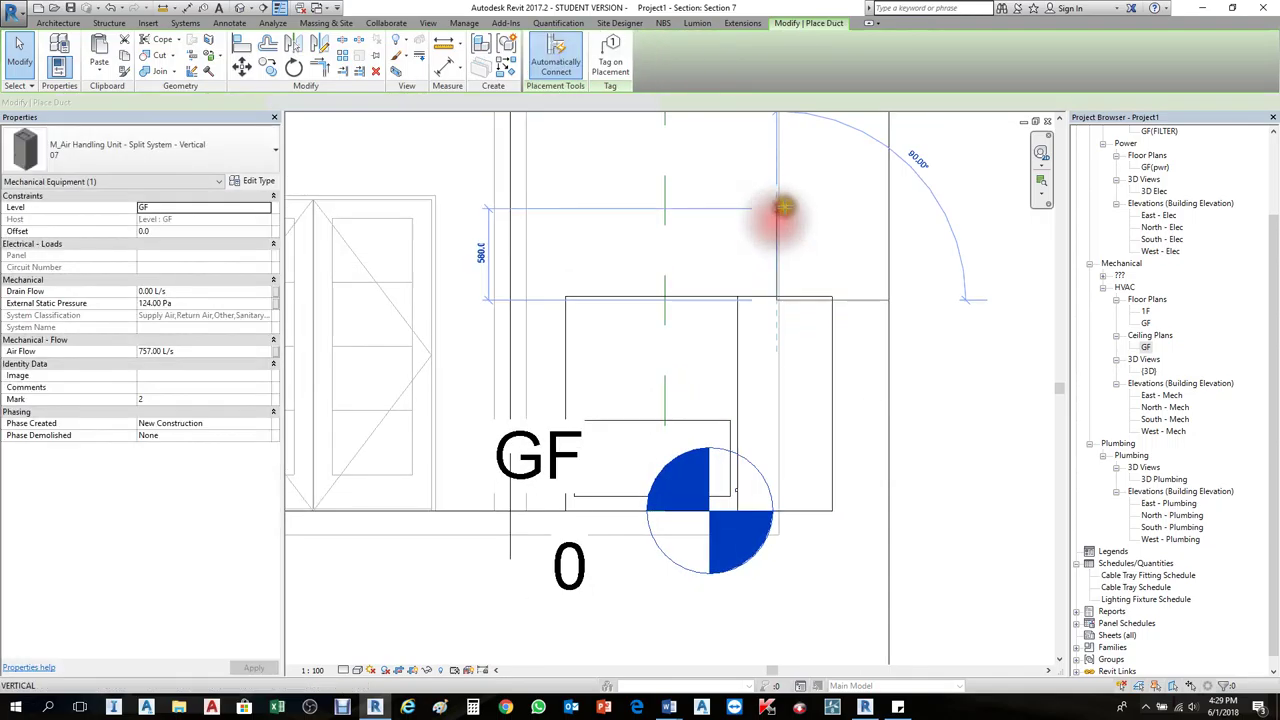
{"action": "middle_click_drag", "start_coordinate": [780, 220], "coordinate": [779, 414]}
{"action": "scroll", "coordinate": [776, 400], "scroll_direction": "down", "scroll_amount": 1}
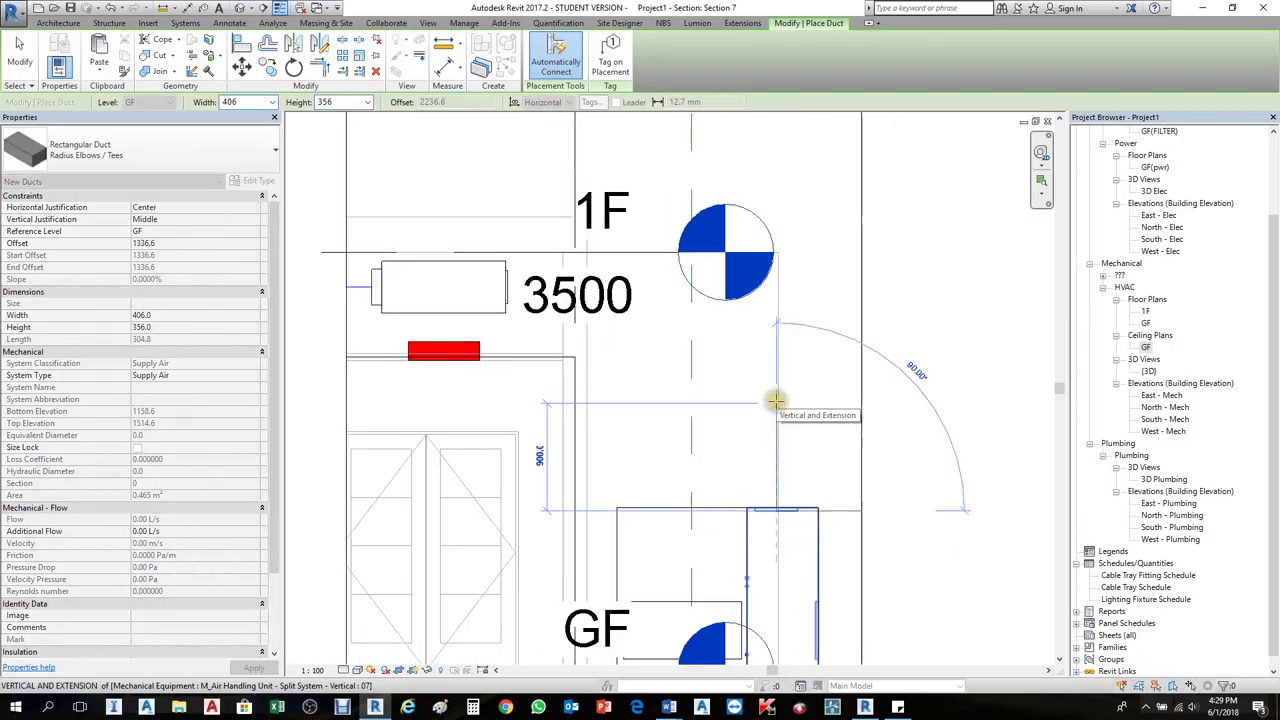
{"action": "left_click", "coordinate": [776, 395]}
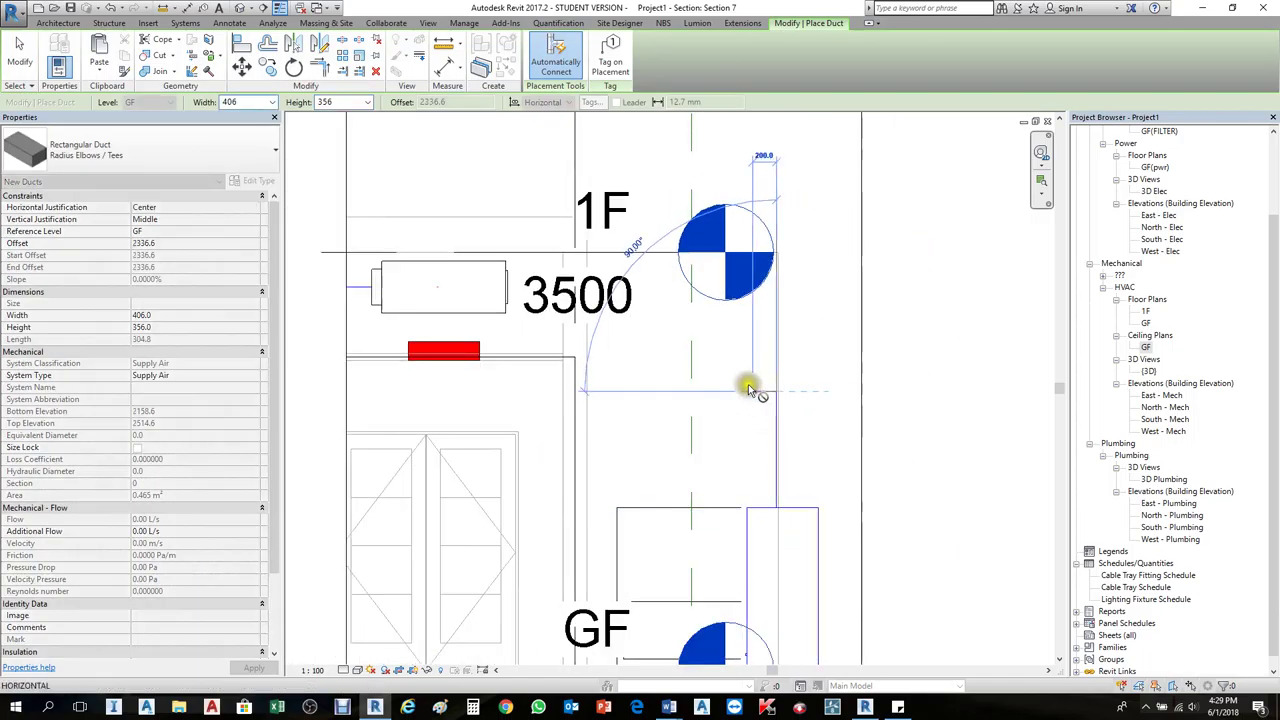
{"action": "key", "text": "Escape"}
Step: Set the section's detail level to Fine
{"action": "scroll", "coordinate": [520, 560], "scroll_direction": "down", "scroll_amount": 2}
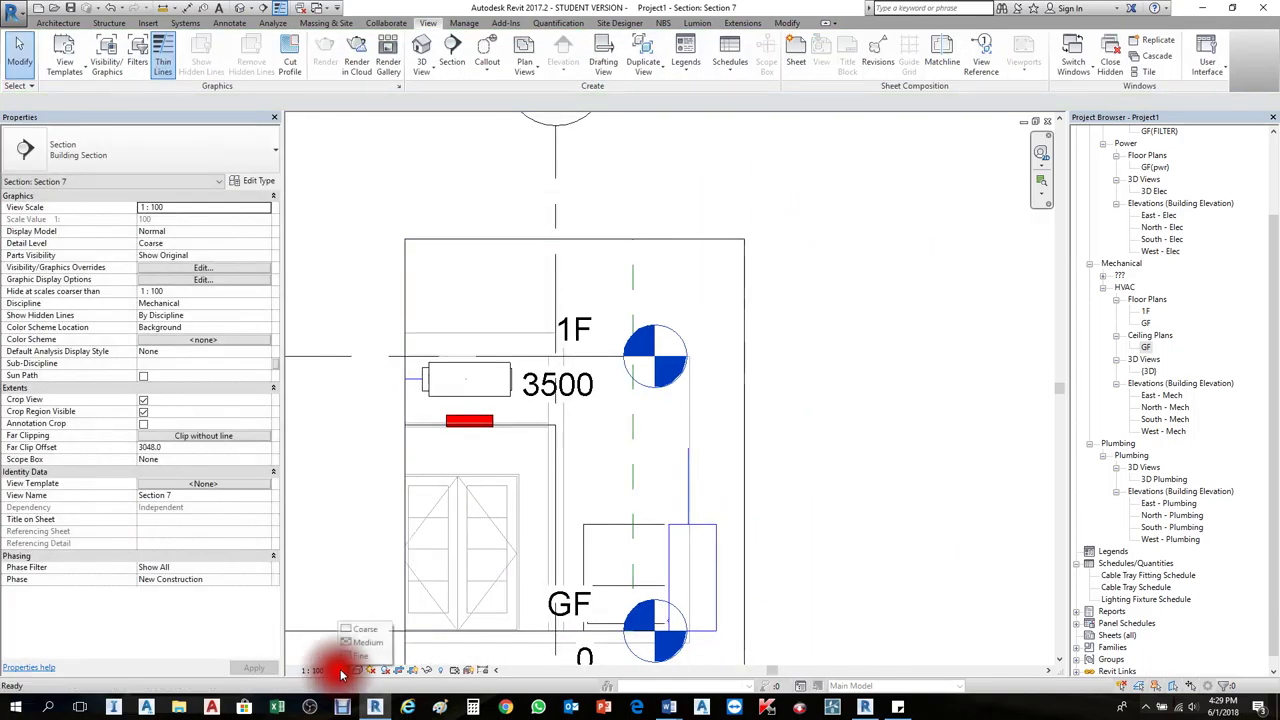
{"action": "left_click", "coordinate": [340, 668]}
{"action": "left_click", "coordinate": [349, 657]}
{"action": "scroll", "coordinate": [722, 497], "scroll_direction": "down", "scroll_amount": 1}
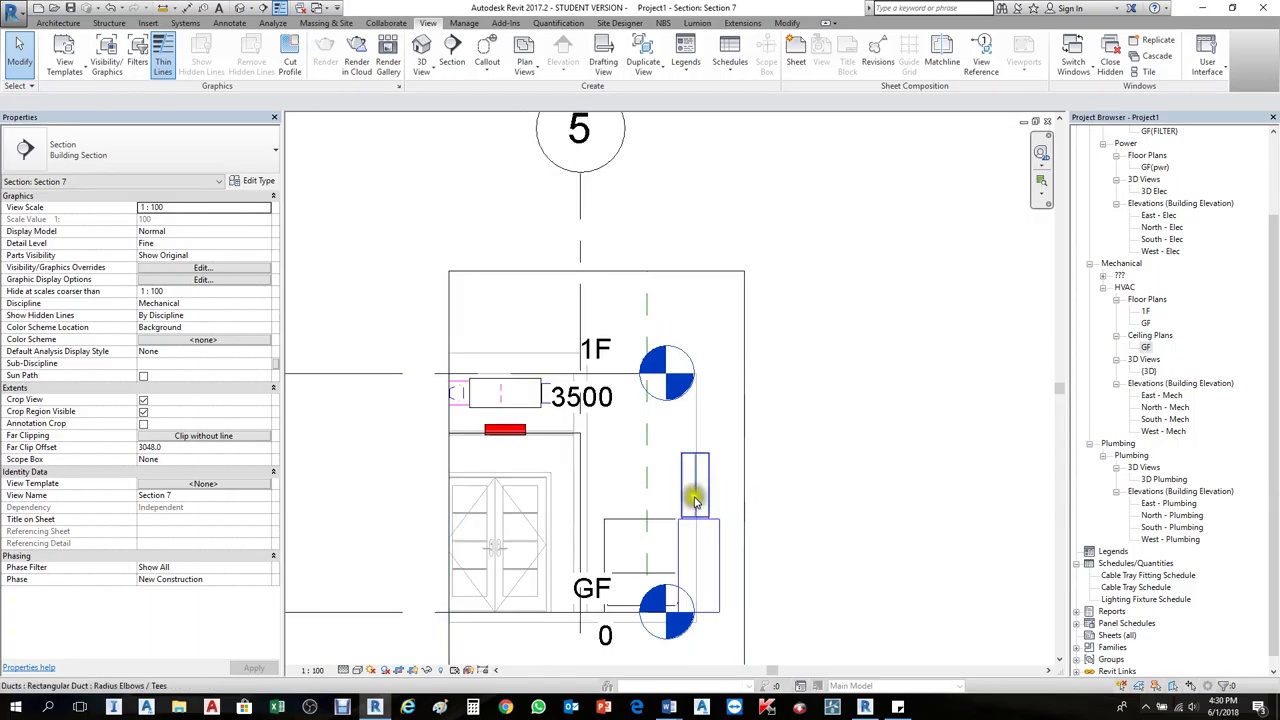
Step: Set Section 7's view scale to 1:50
{"action": "scroll", "coordinate": [695, 500], "scroll_direction": "up", "scroll_amount": 1}
{"action": "left_click", "coordinate": [316, 671]}
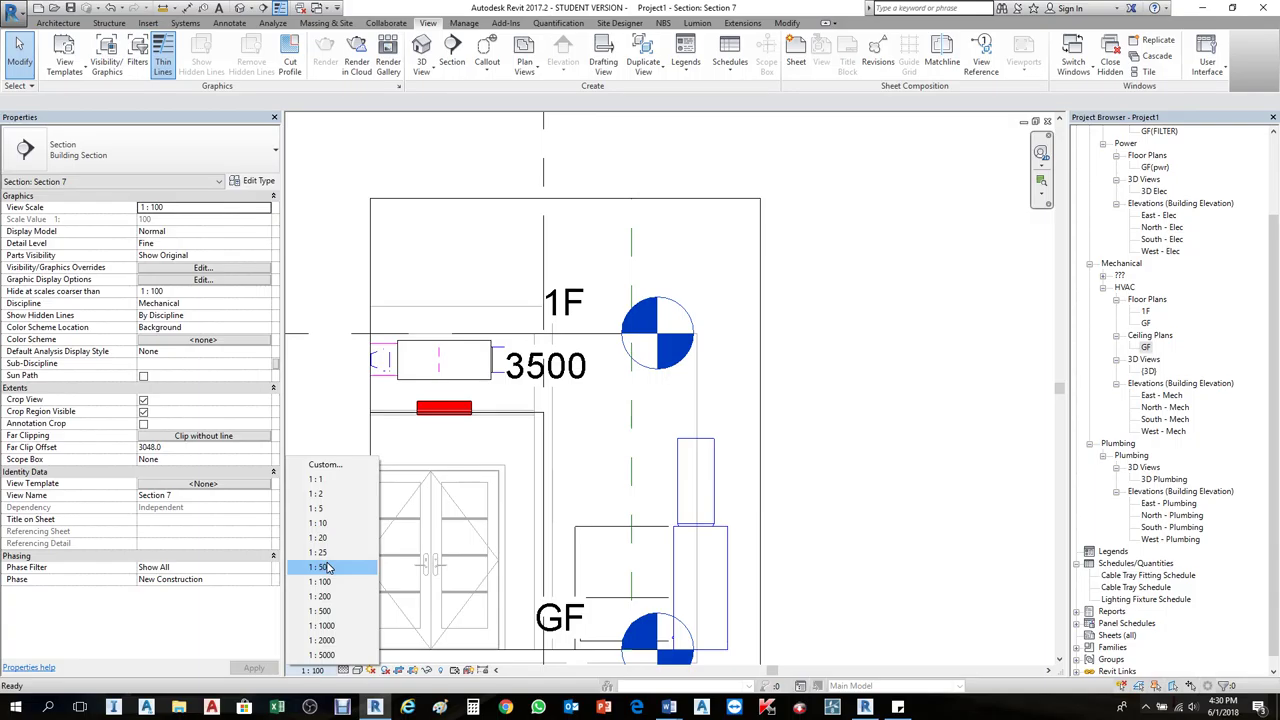
{"action": "left_click", "coordinate": [325, 567]}
{"action": "scroll", "coordinate": [610, 357], "scroll_direction": "down", "scroll_amount": 2}
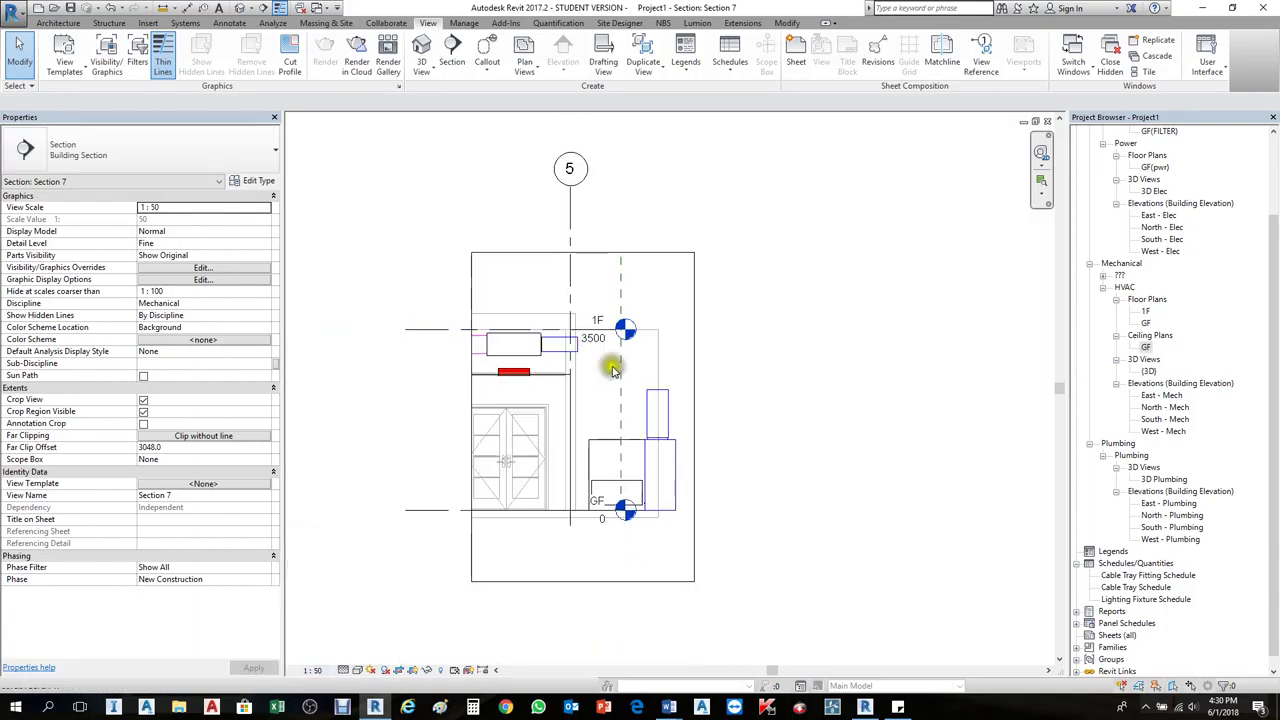
Step: Stretch the 1F and GF level line ends out to the right
{"action": "left_click", "coordinate": [565, 514]}
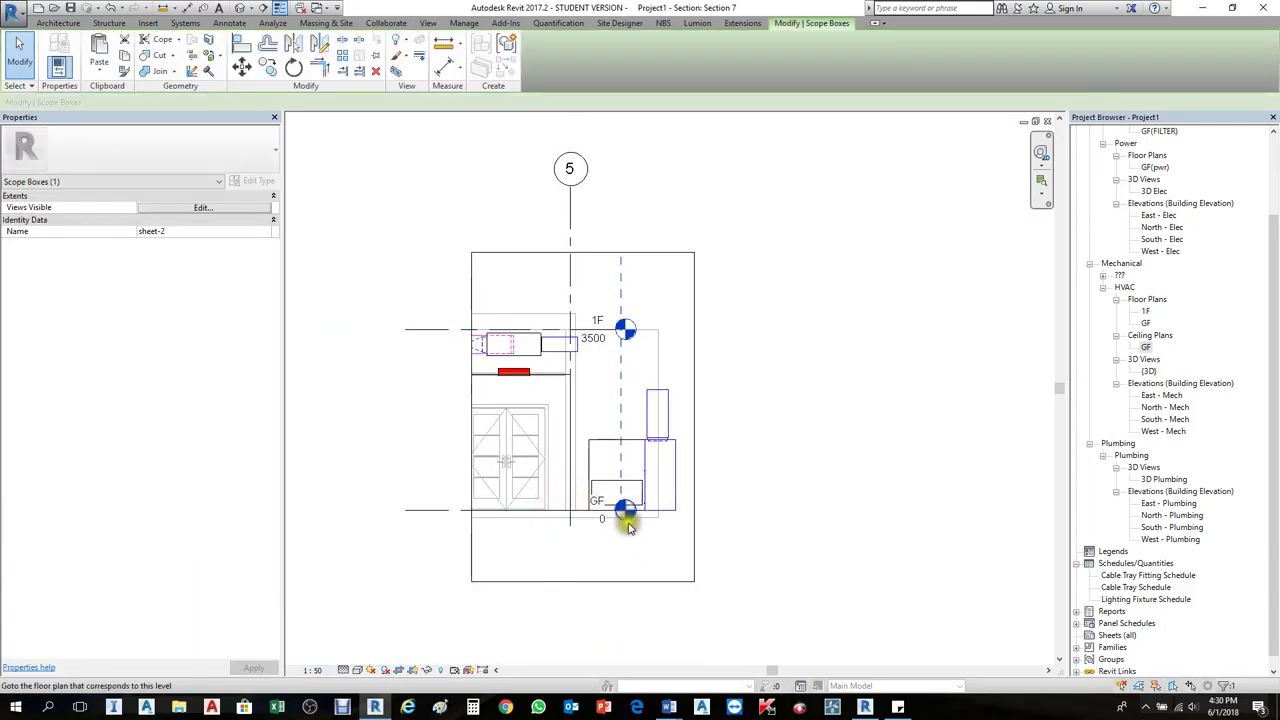
{"action": "left_click", "coordinate": [609, 514]}
{"action": "scroll", "coordinate": [609, 520], "scroll_direction": "up", "scroll_amount": 3}
{"action": "left_click", "coordinate": [623, 323]}
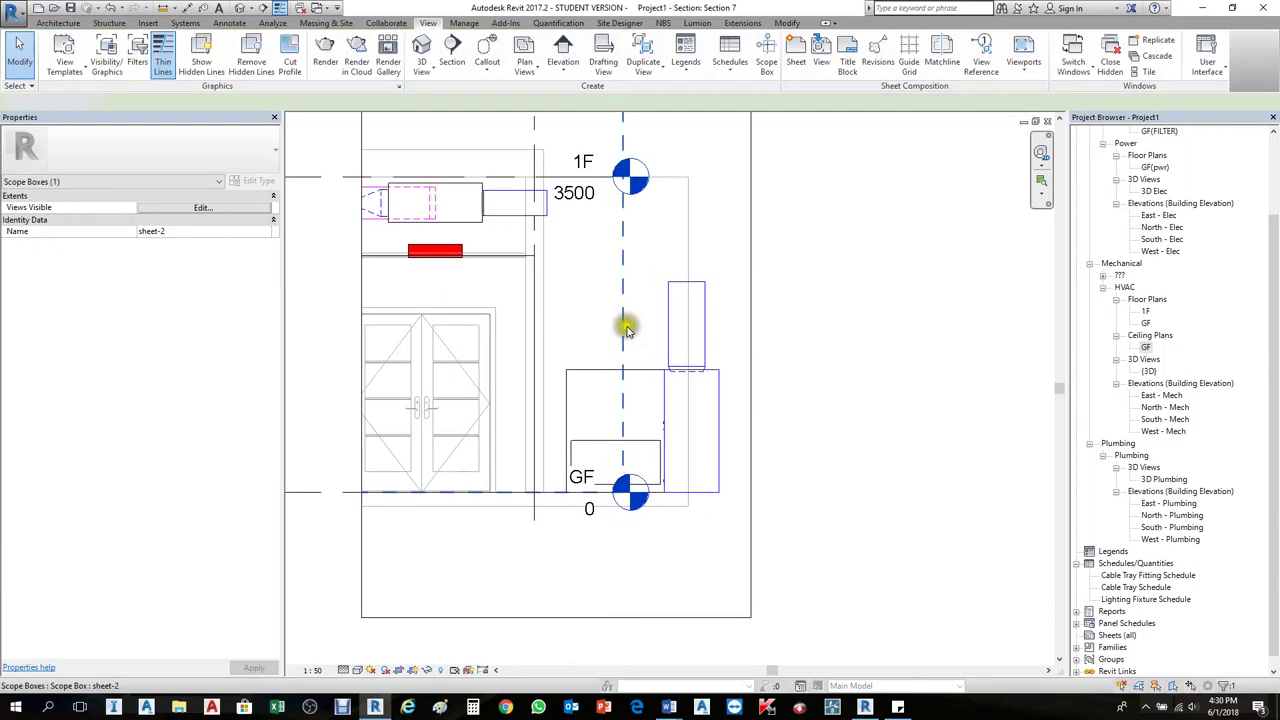
{"action": "scroll", "coordinate": [646, 323], "scroll_direction": "down", "scroll_amount": 2}
{"action": "left_click", "coordinate": [607, 236]}
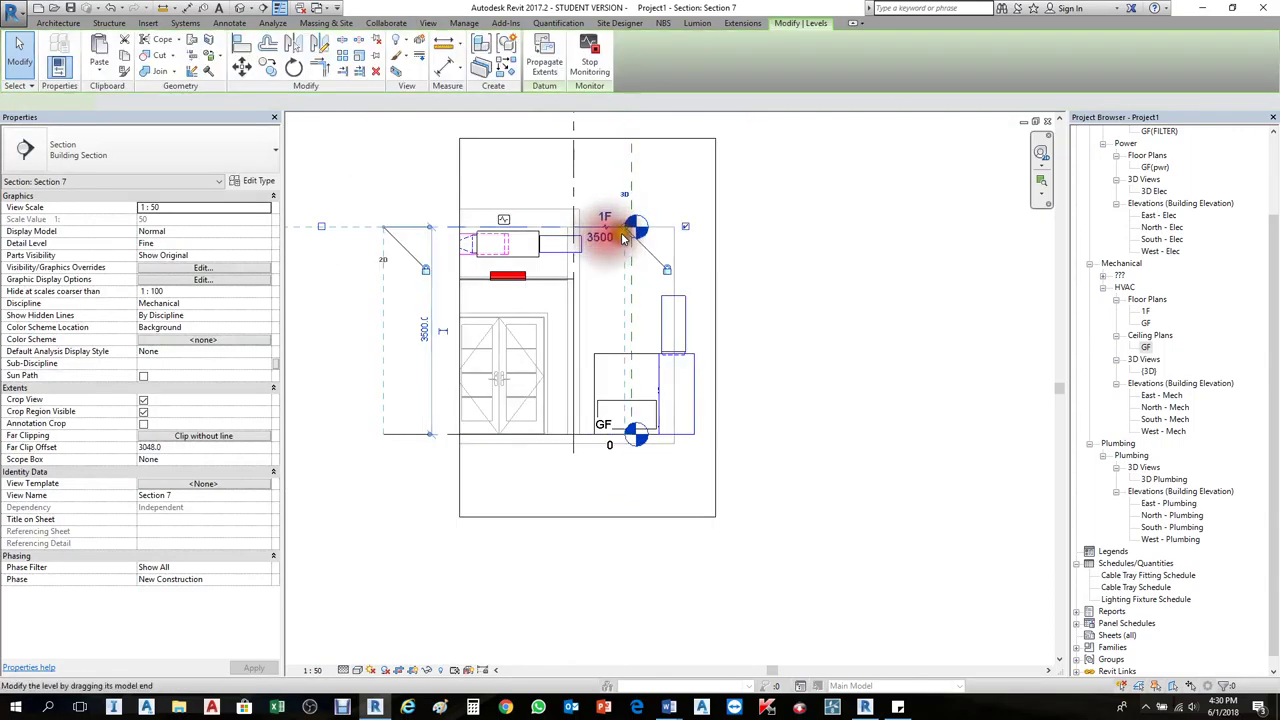
{"action": "left_click_drag", "start_coordinate": [690, 236], "coordinate": [815, 238]}
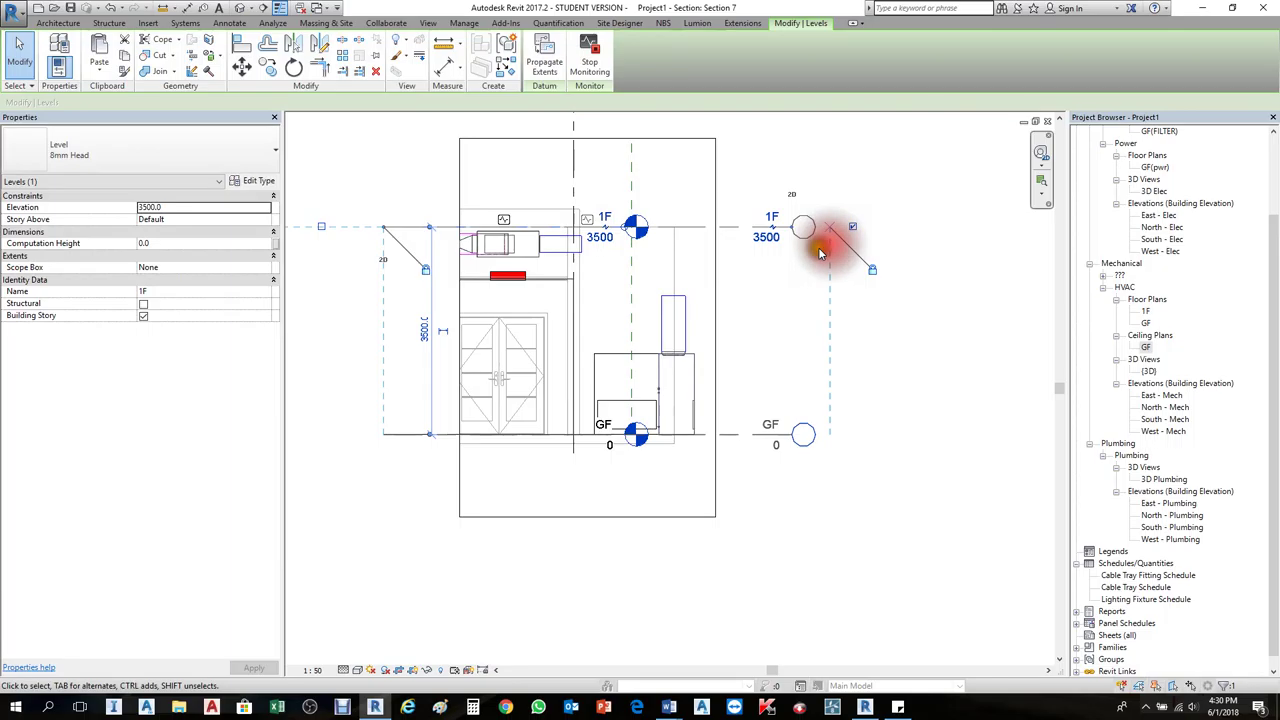
{"action": "left_click", "coordinate": [829, 371]}
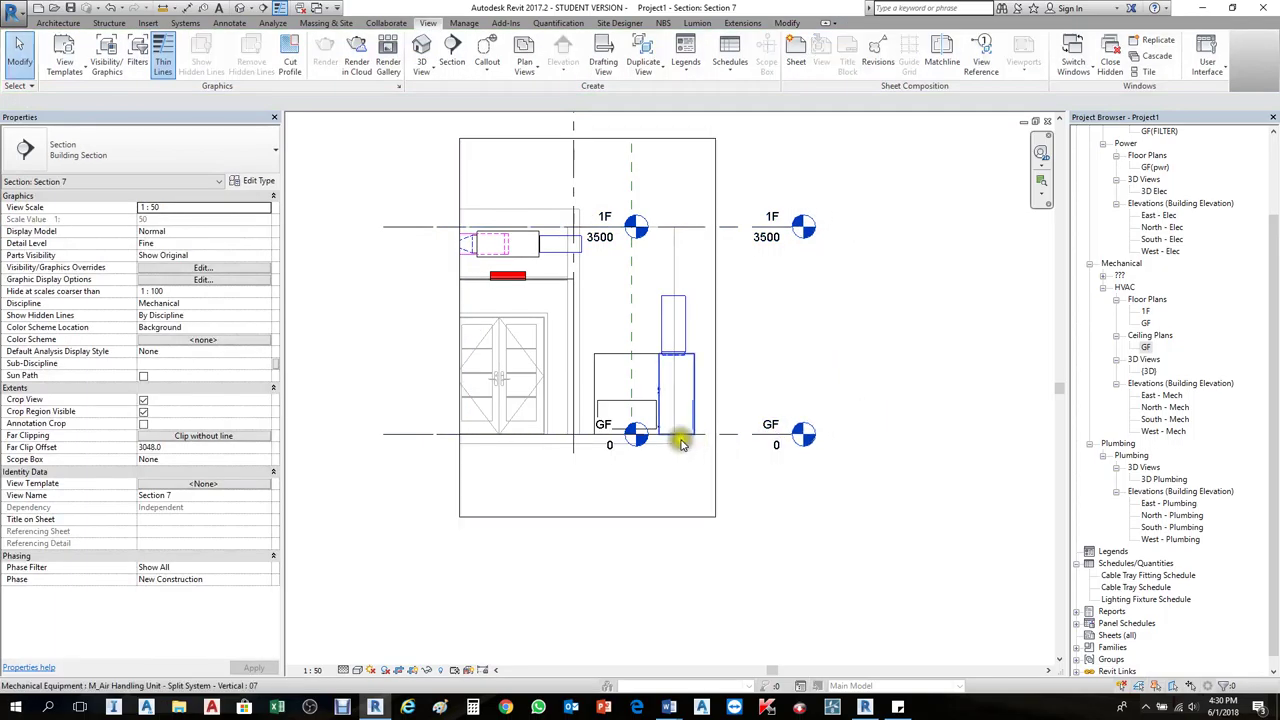
{"action": "left_click", "coordinate": [633, 453]}
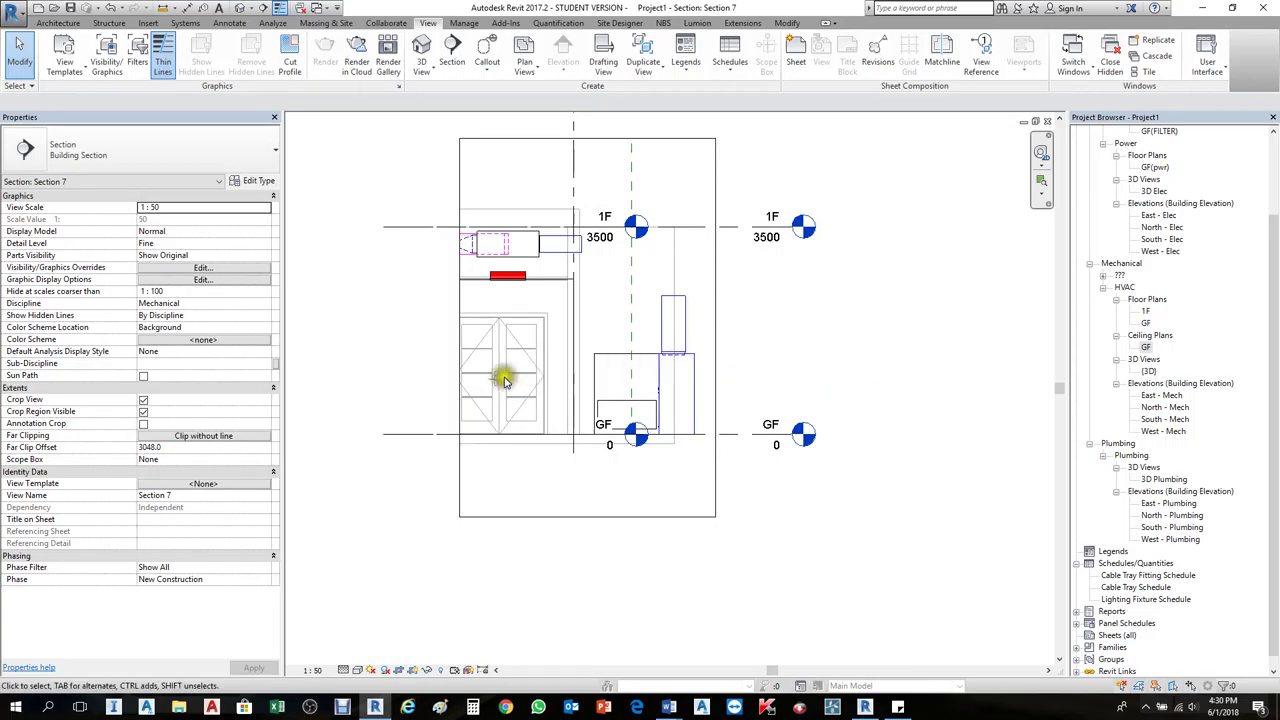
{"action": "scroll", "coordinate": [683, 314], "scroll_direction": "up", "scroll_amount": 2}
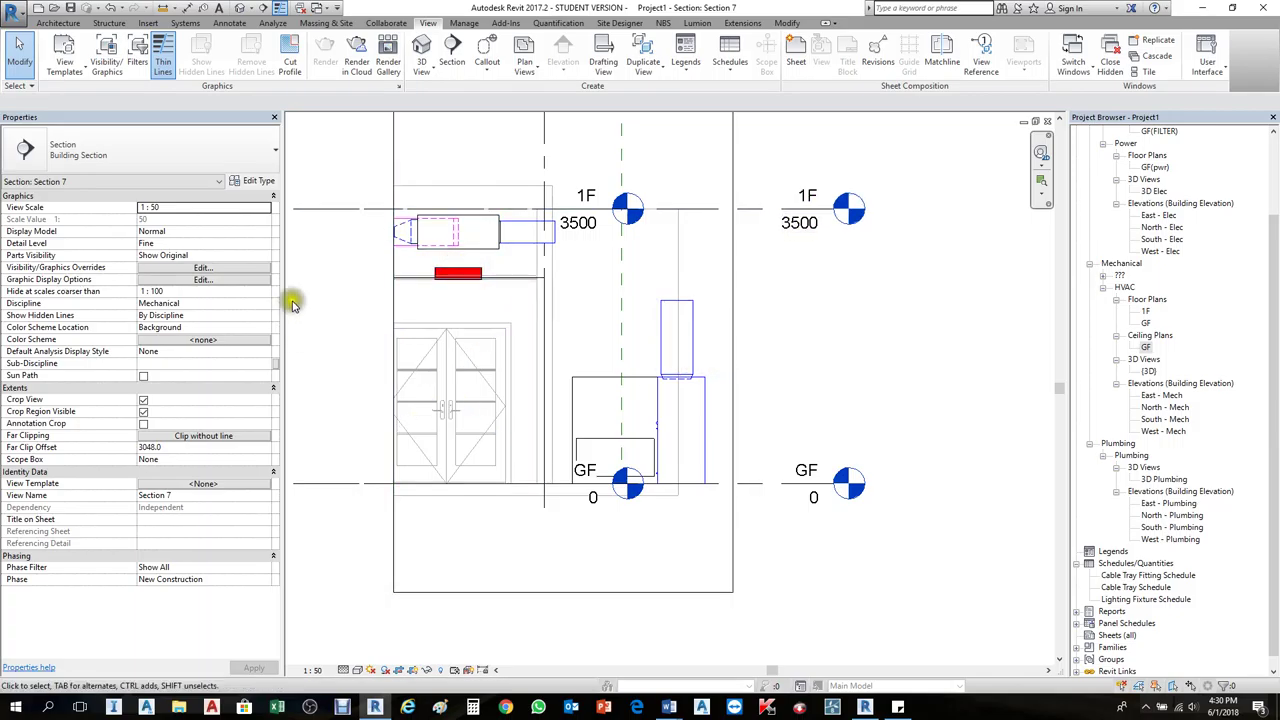
Step: Show templates for all view types and pick ELEC. SECTION VIEW for Section 7
{"action": "left_click", "coordinate": [208, 484]}
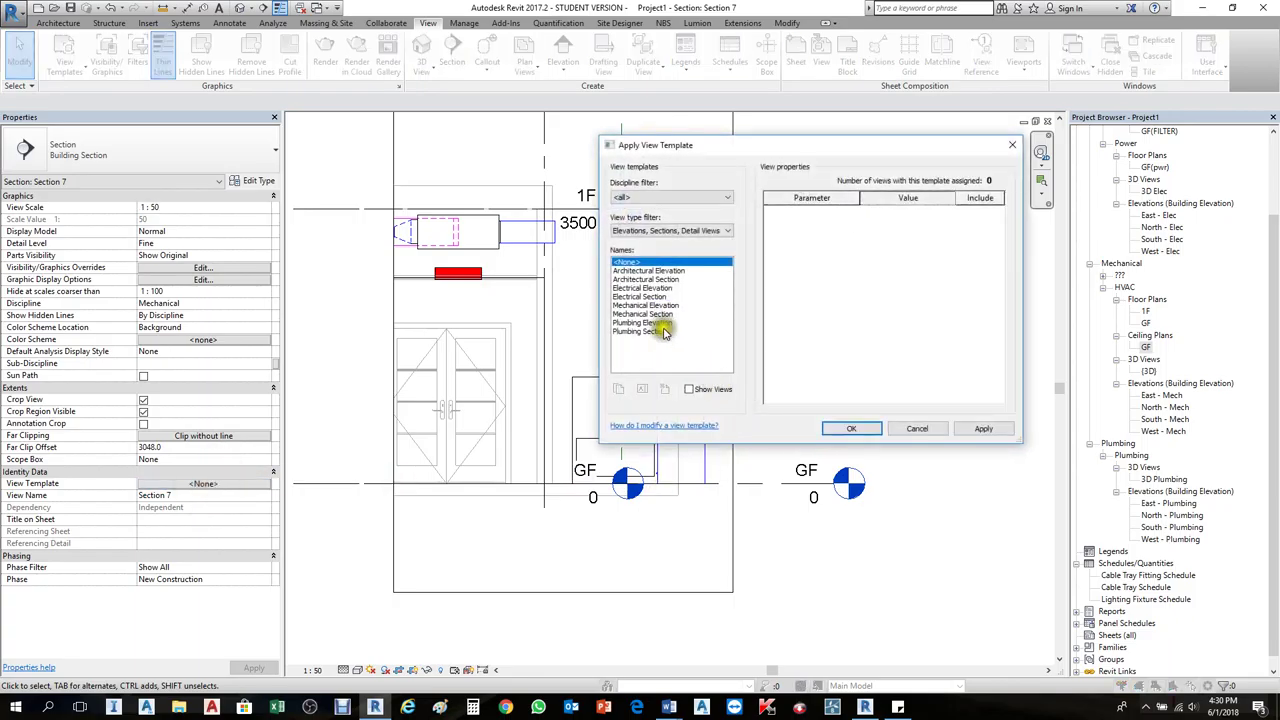
{"action": "left_click", "coordinate": [658, 231]}
{"action": "left_click", "coordinate": [645, 243]}
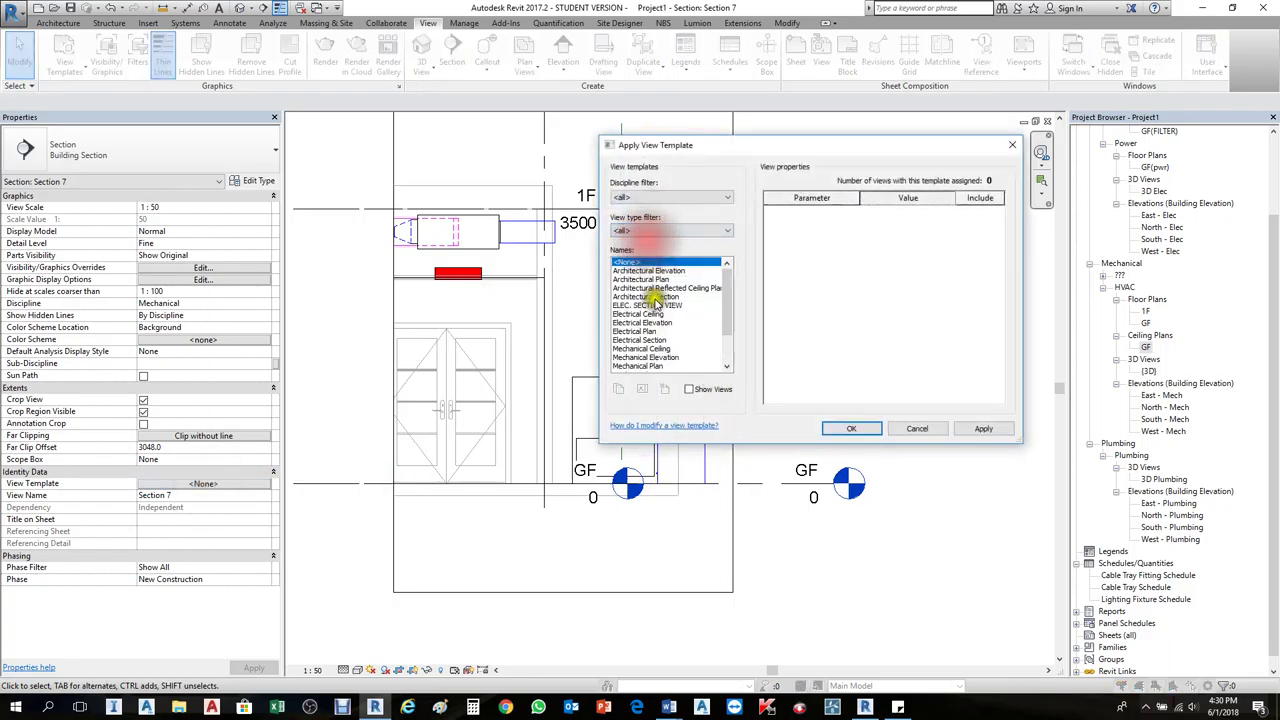
{"action": "left_click", "coordinate": [655, 305]}
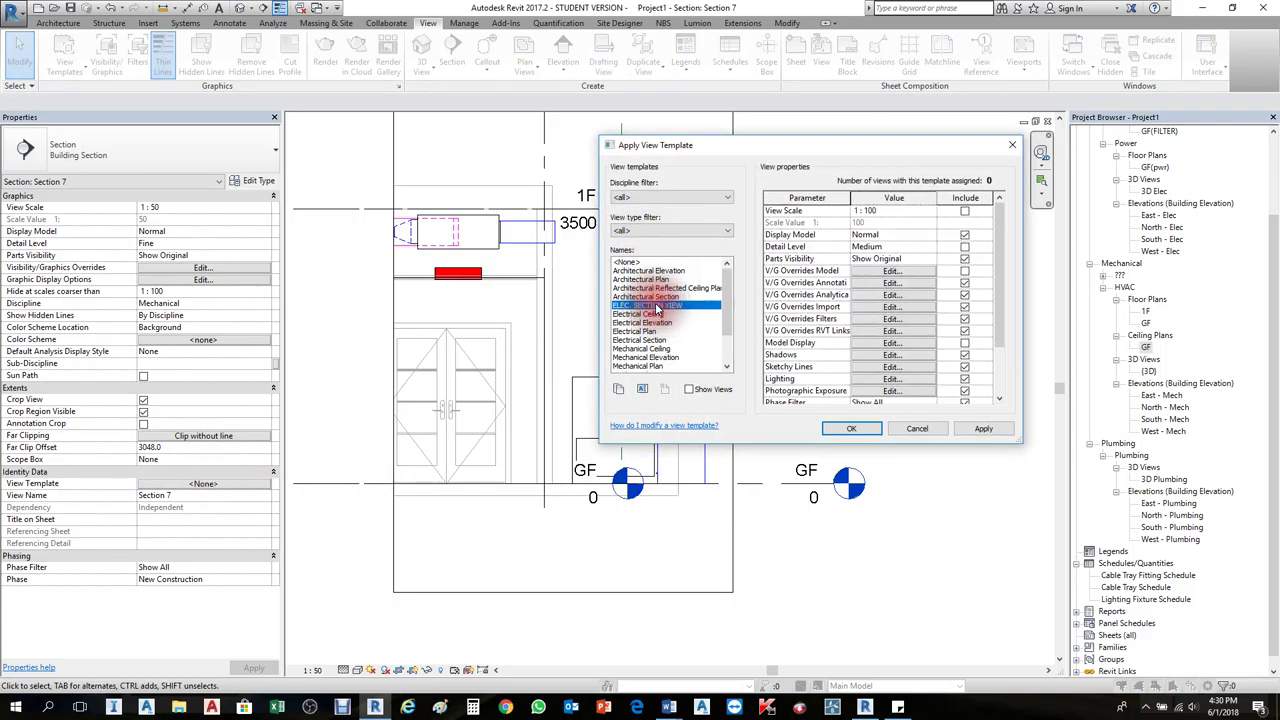
Step: Set the linked Arch-1.rvt model to custom display and review its model categories
{"action": "left_click", "coordinate": [885, 331]}
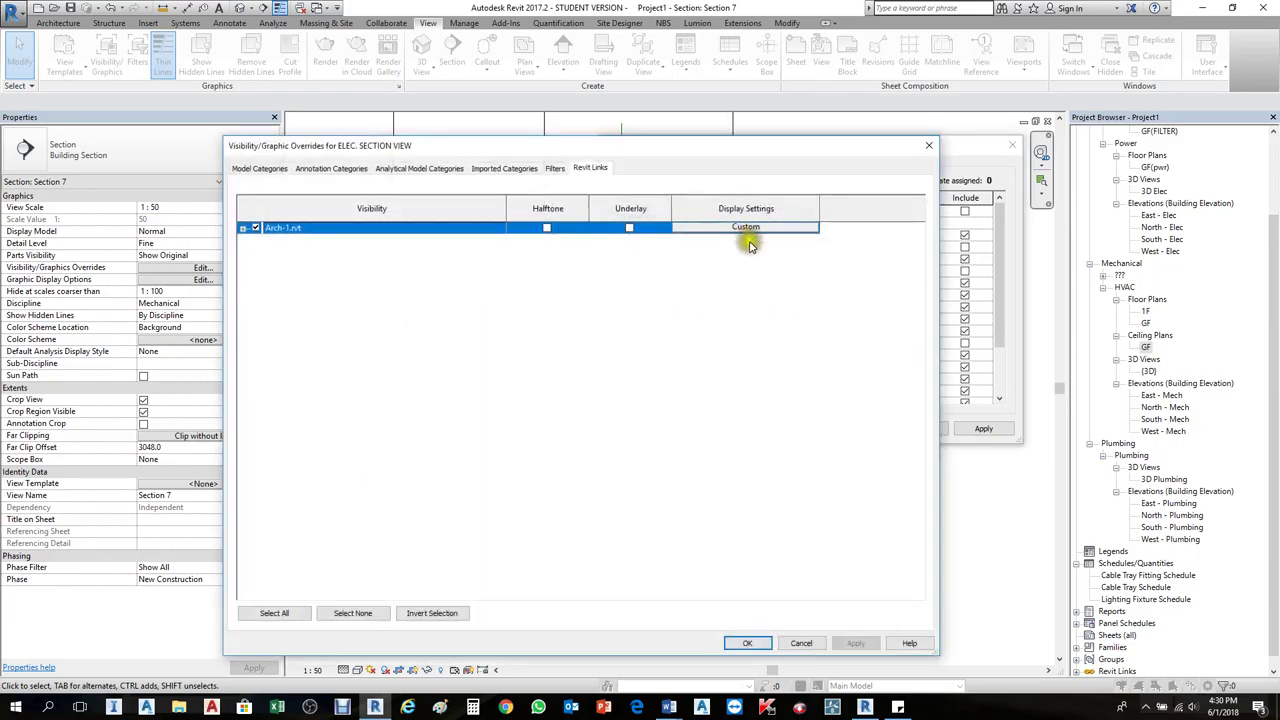
{"action": "left_click", "coordinate": [745, 227]}
{"action": "left_click", "coordinate": [500, 270]}
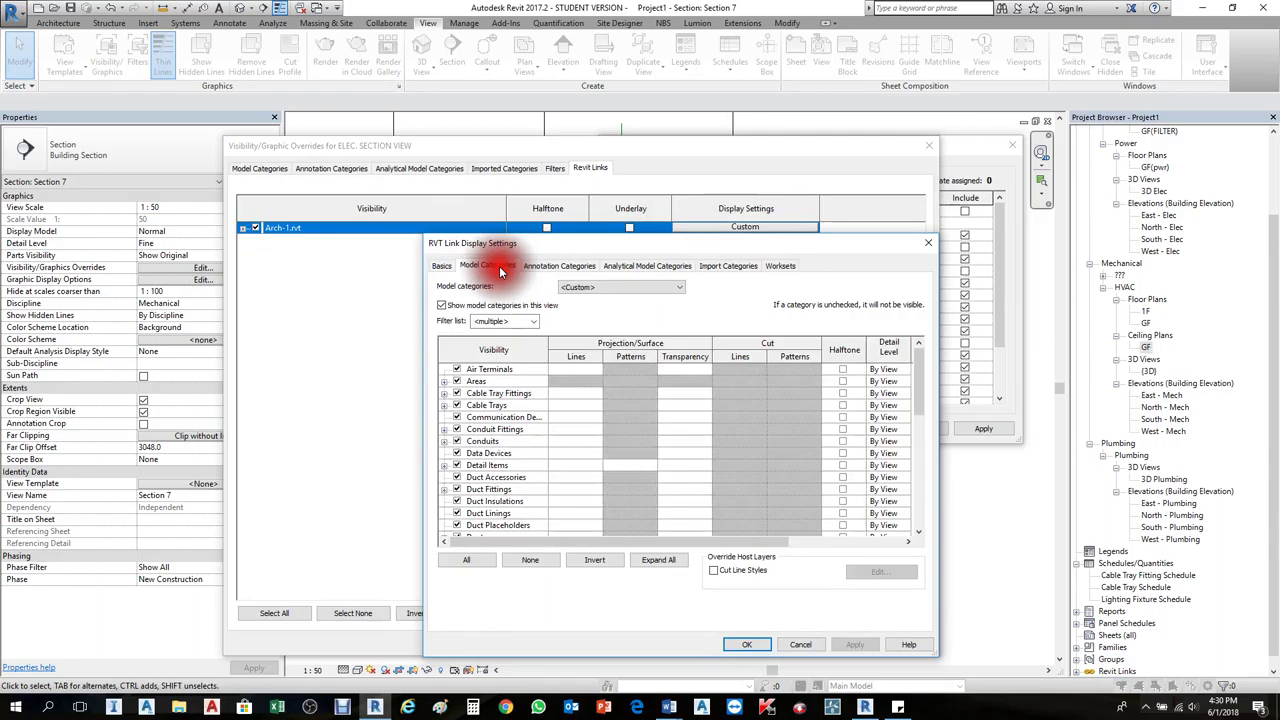
{"action": "left_click", "coordinate": [483, 431]}
{"action": "key", "text": "l"}
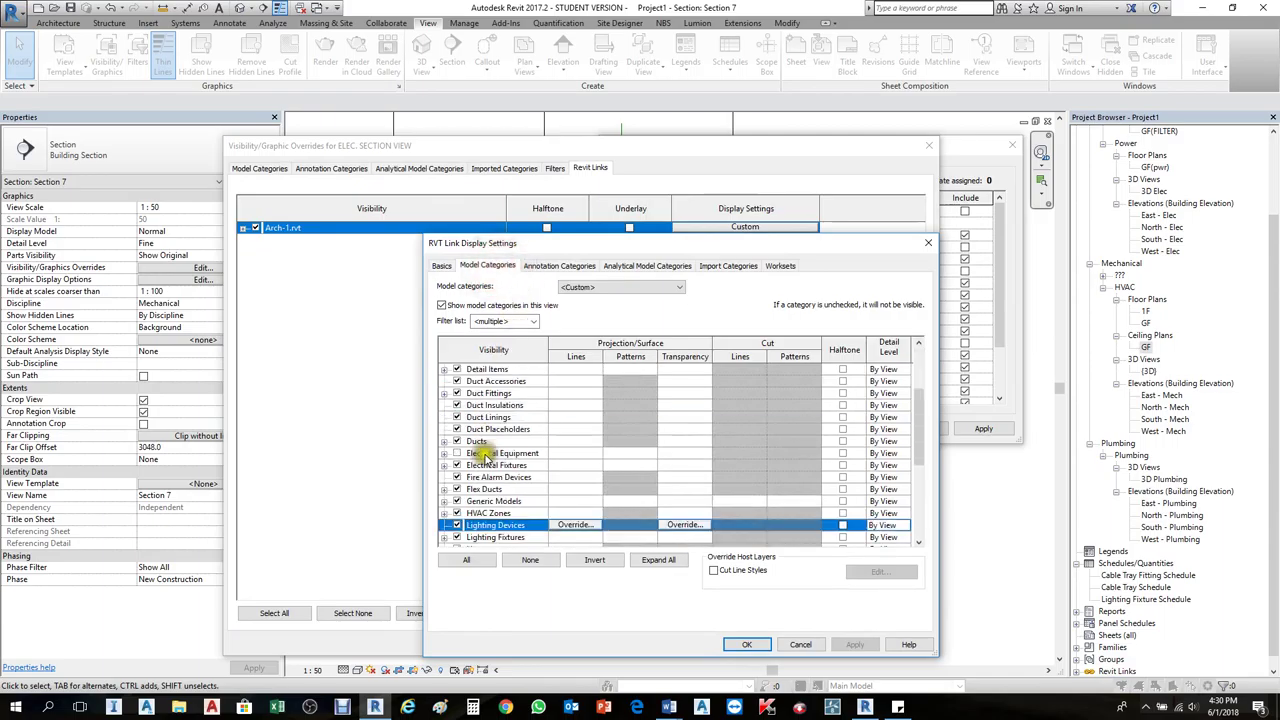
{"action": "scroll", "coordinate": [478, 537], "scroll_direction": "down", "scroll_amount": 1}
{"action": "scroll", "coordinate": [462, 520], "scroll_direction": "down", "scroll_amount": 1}
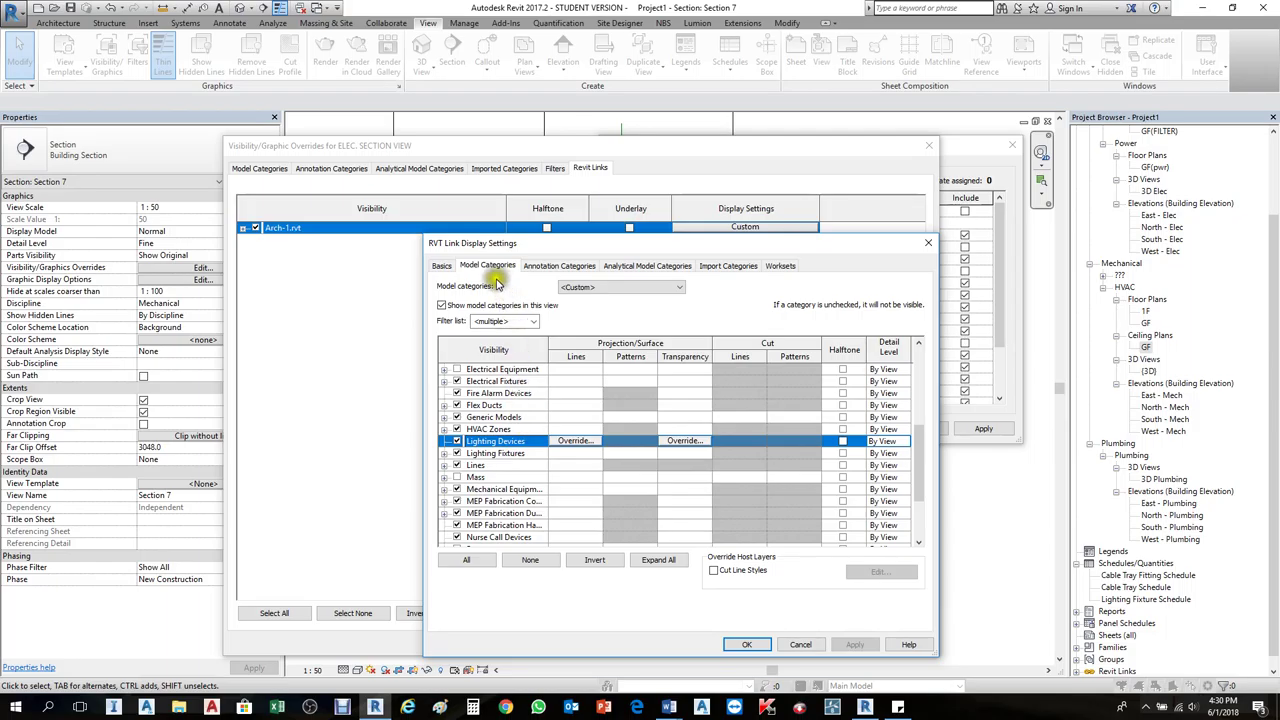
Step: Switch the link's annotation categories to Custom and uncheck Levels
{"action": "left_click", "coordinate": [545, 266]}
{"action": "left_click", "coordinate": [620, 287]}
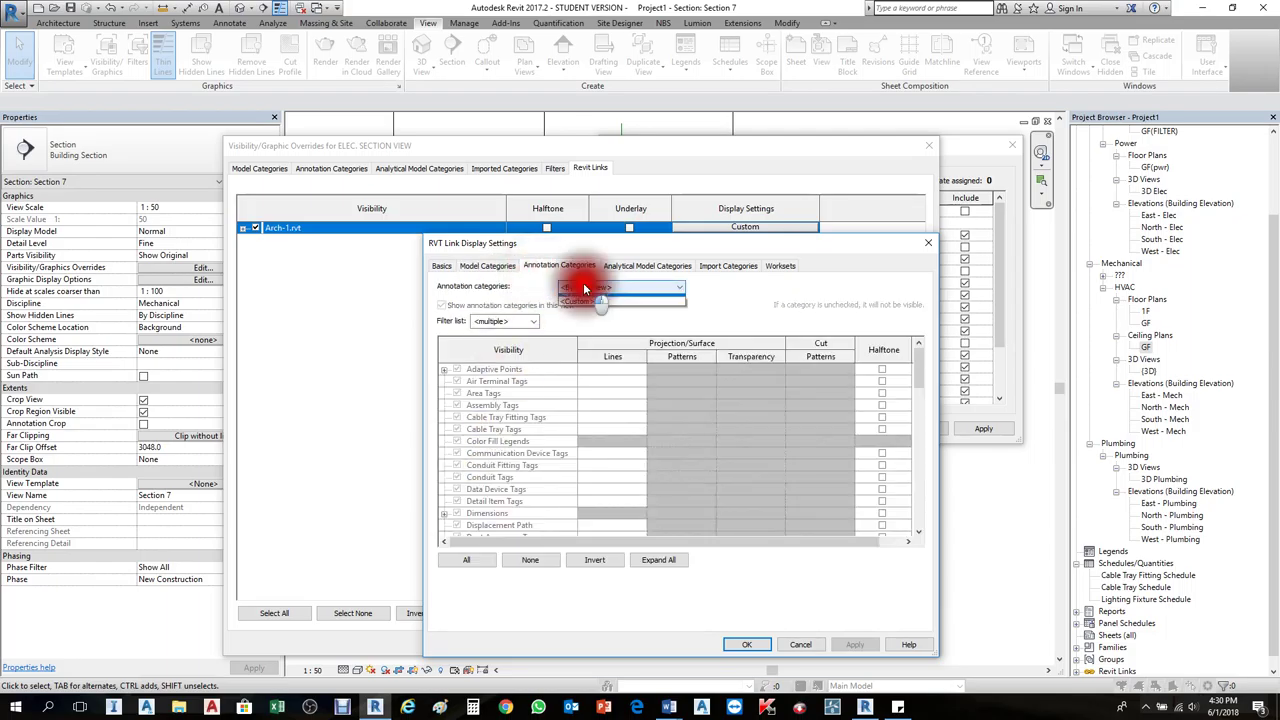
{"action": "left_click", "coordinate": [585, 313]}
{"action": "left_click", "coordinate": [471, 443]}
{"action": "scroll", "coordinate": [460, 480], "scroll_direction": "down", "scroll_amount": 5}
{"action": "left_click", "coordinate": [451, 523]}
{"action": "scroll", "coordinate": [484, 451], "scroll_direction": "down", "scroll_amount": 1}
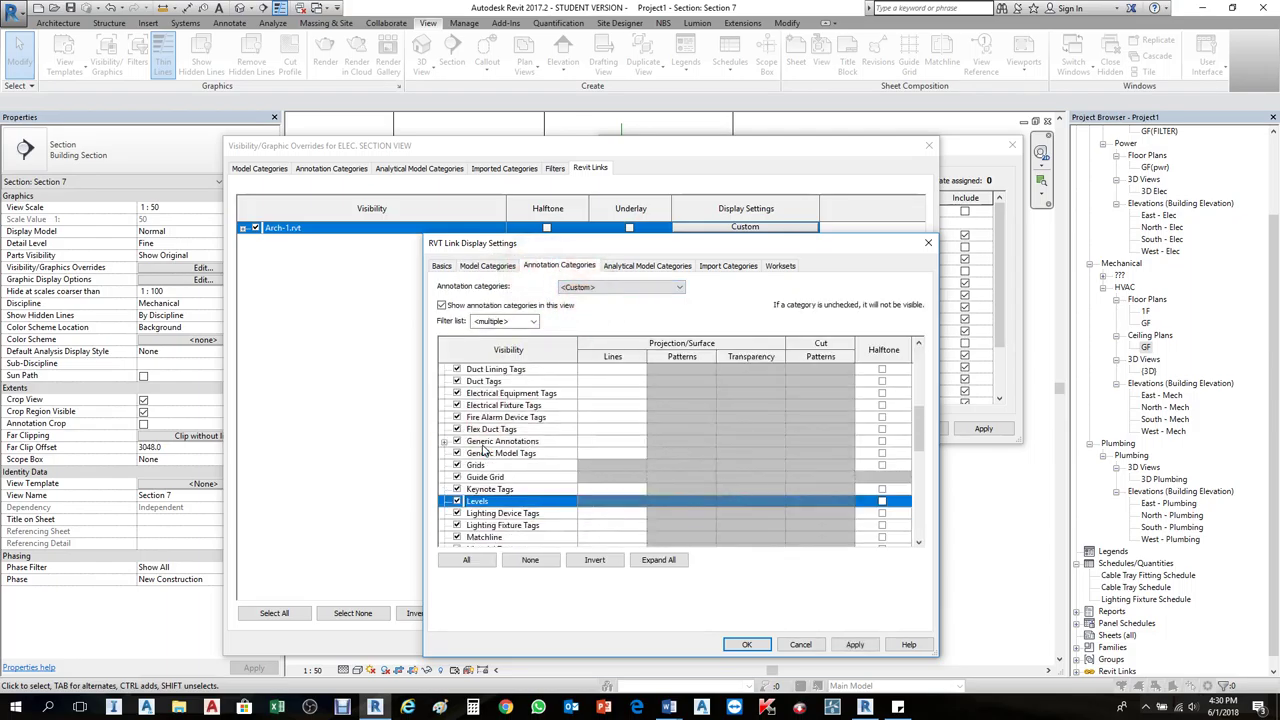
{"action": "left_click", "coordinate": [456, 501]}
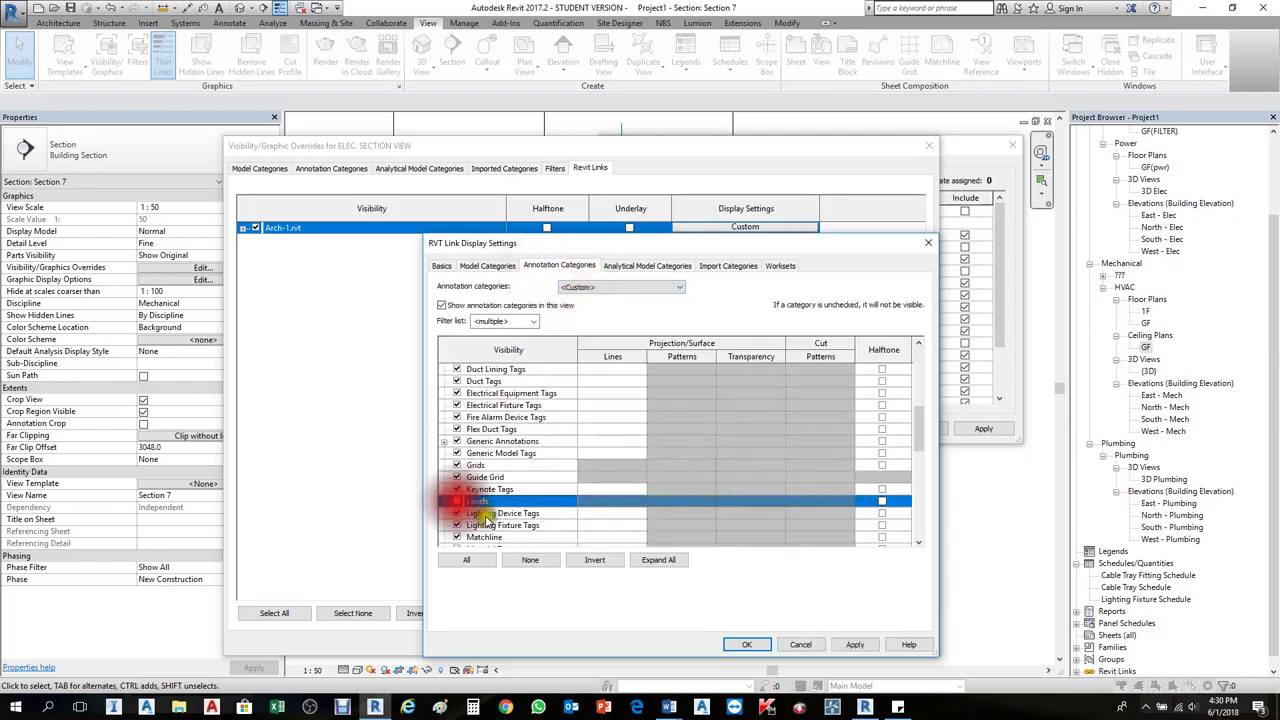
Step: Confirm the link and visibility settings and apply the ELEC. SECTION VIEW template
{"action": "left_click", "coordinate": [853, 645]}
{"action": "left_click", "coordinate": [747, 645]}
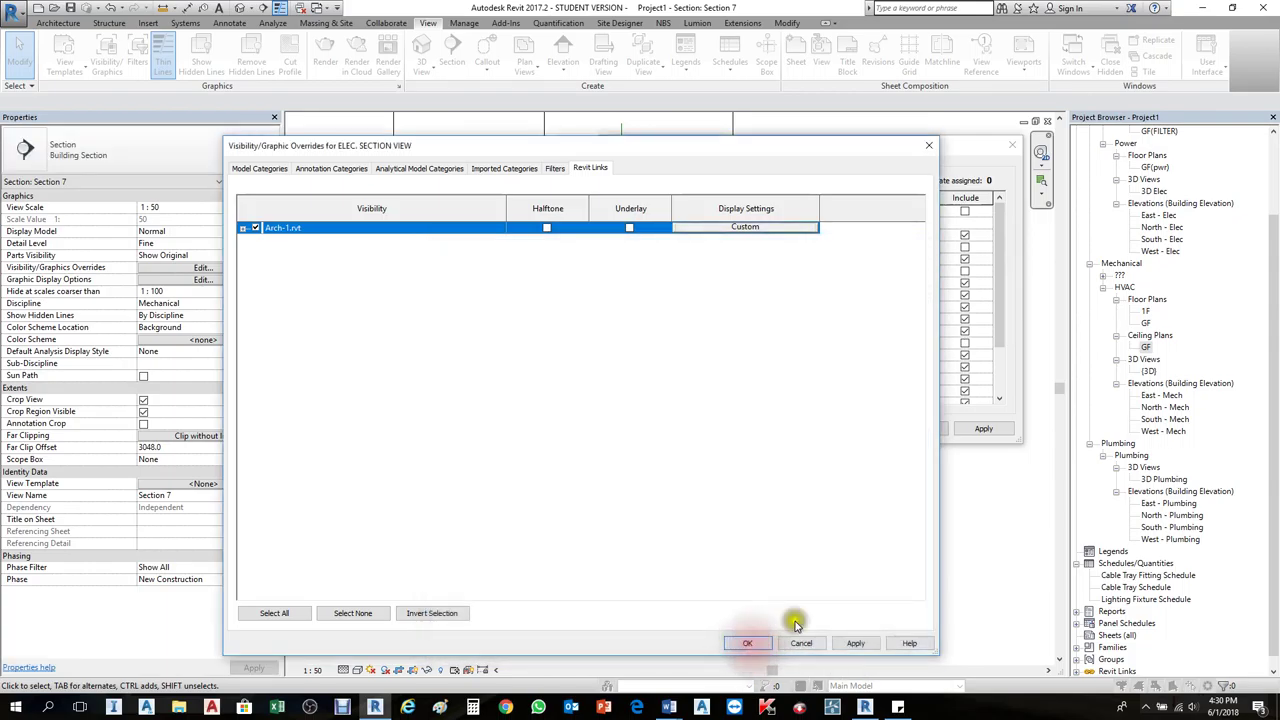
{"action": "left_click", "coordinate": [850, 643]}
{"action": "left_click", "coordinate": [747, 643]}
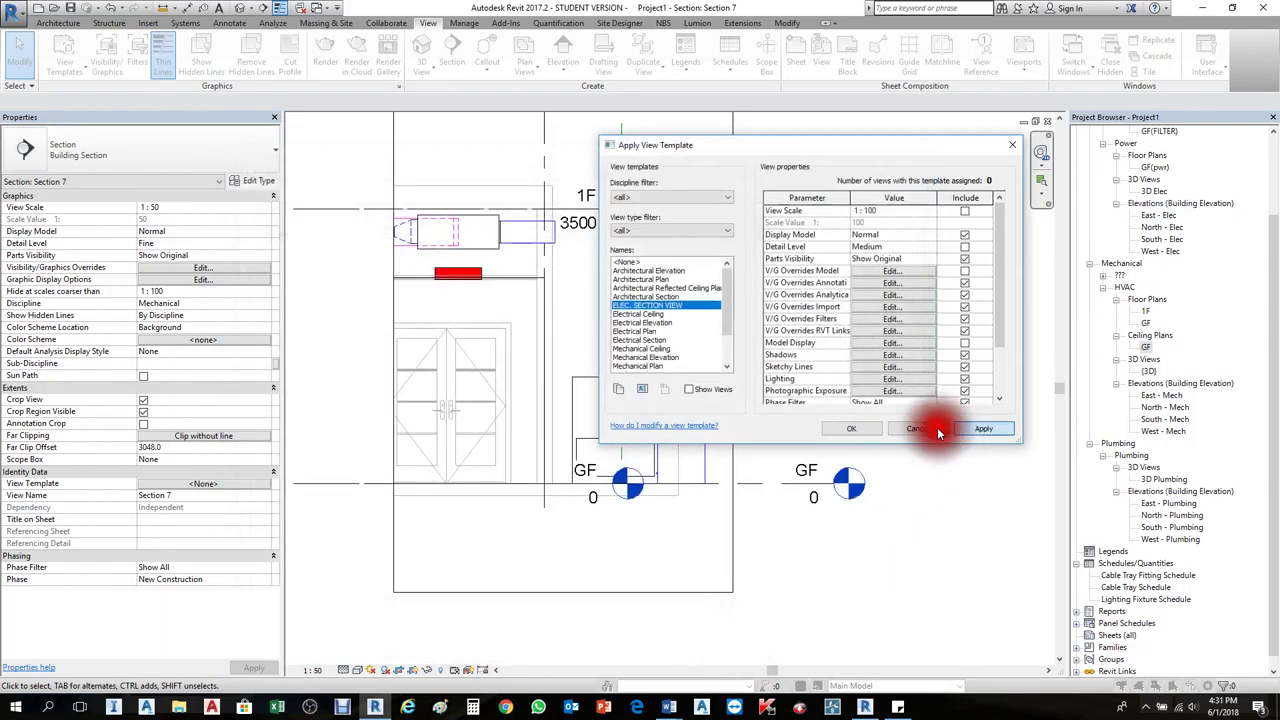
{"action": "left_click", "coordinate": [851, 428]}
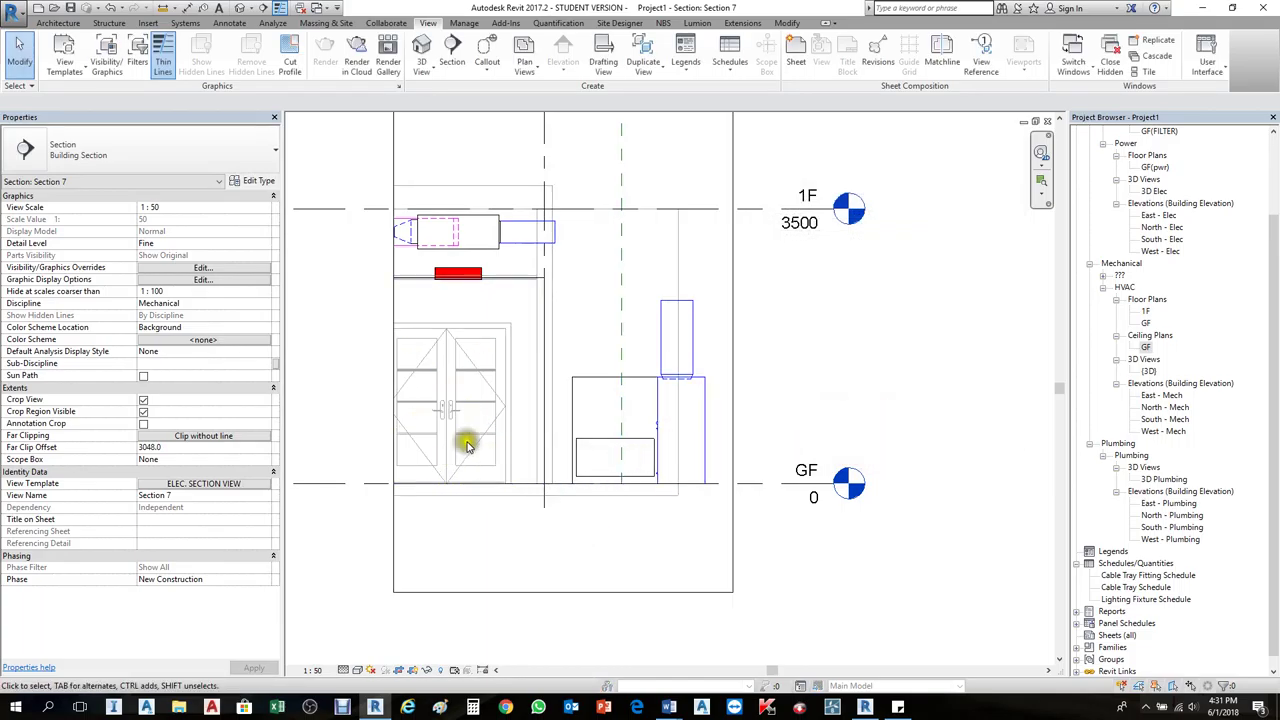
{"action": "scroll", "coordinate": [466, 444], "scroll_direction": "up", "scroll_amount": 3}
{"action": "scroll", "coordinate": [677, 537], "scroll_direction": "down", "scroll_amount": 2}
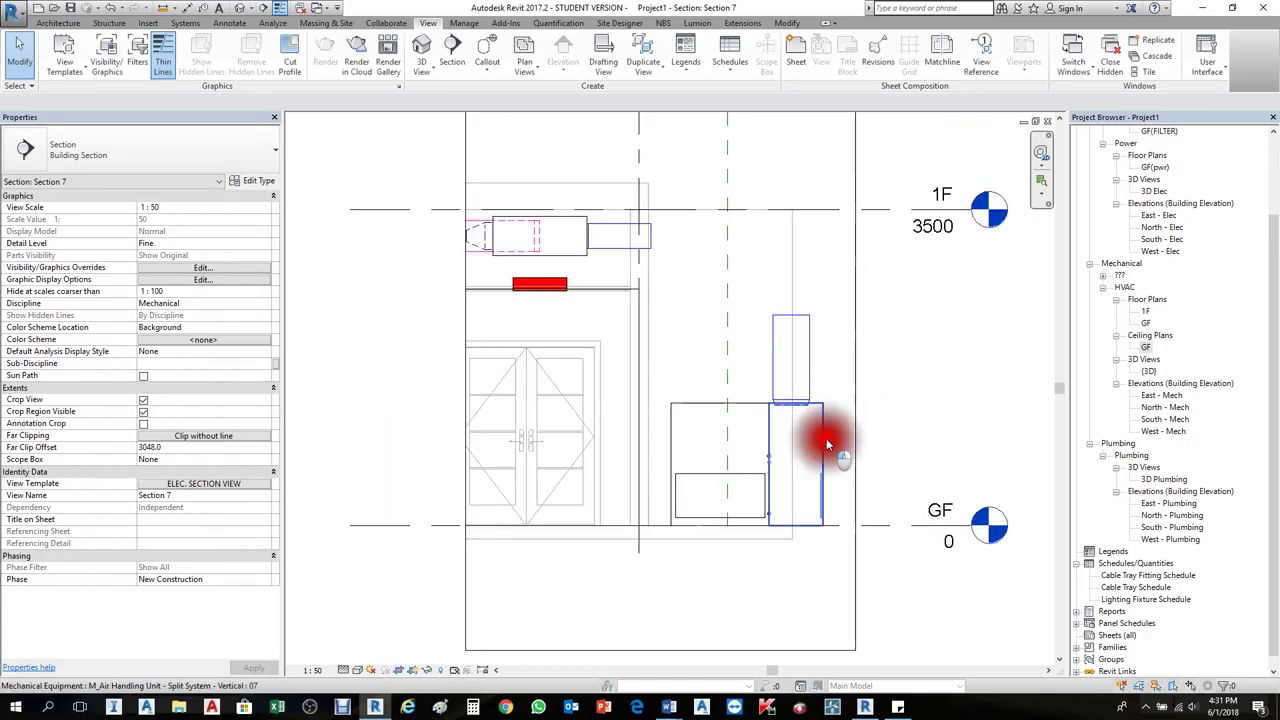
{"action": "left_click", "coordinate": [826, 444]}
{"action": "scroll", "coordinate": [813, 527], "scroll_direction": "up", "scroll_amount": 1}
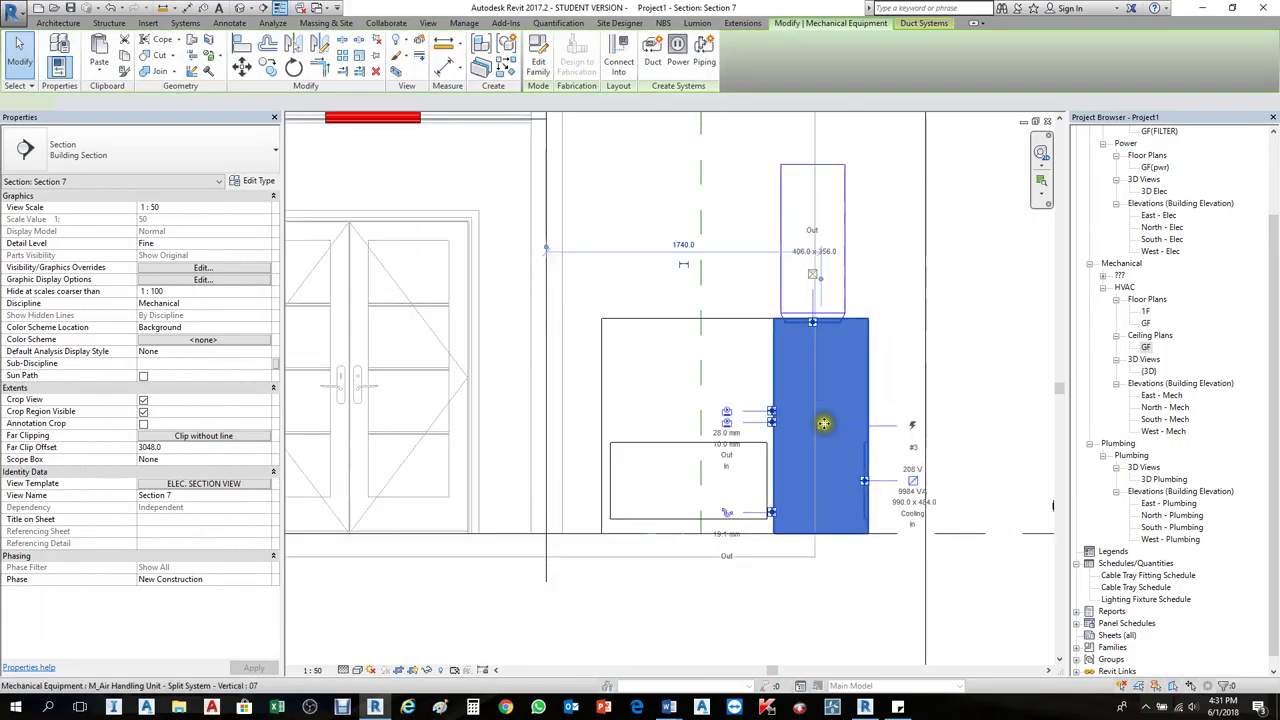
{"action": "key", "text": "Escape"}
{"action": "scroll", "coordinate": [866, 316], "scroll_direction": "down", "scroll_amount": 2}
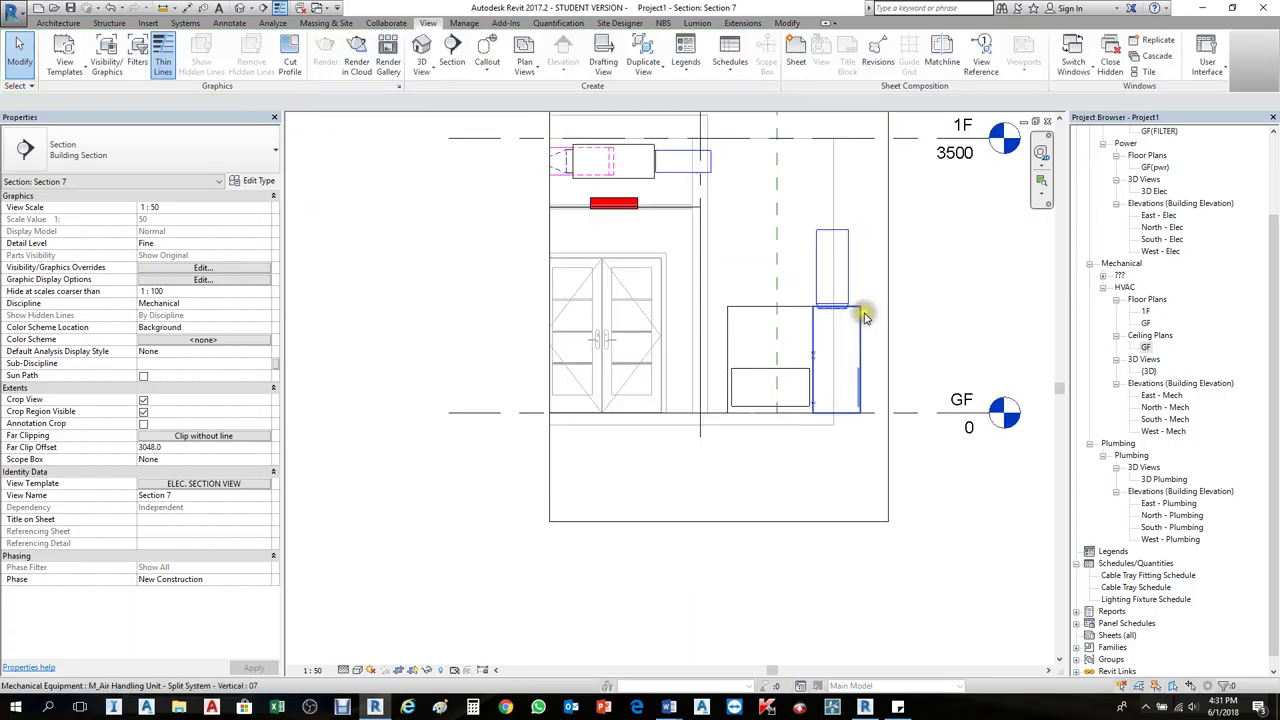
{"action": "left_click", "coordinate": [859, 302]}
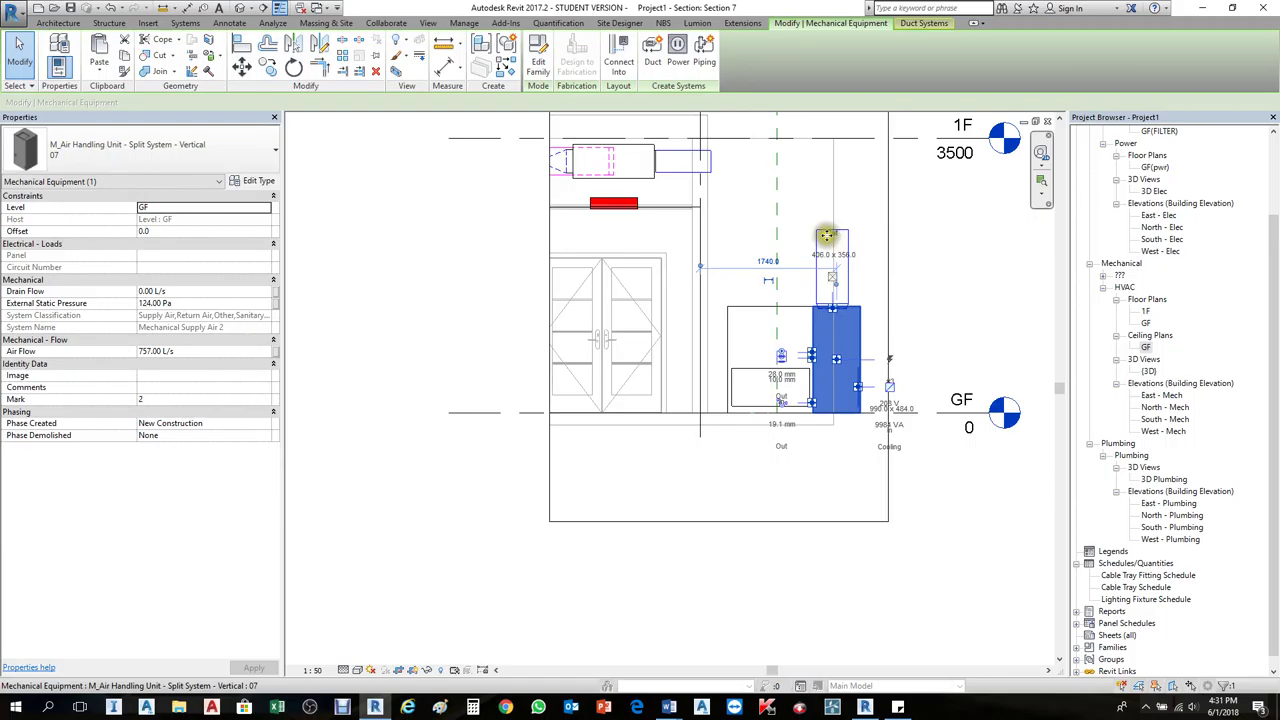
{"action": "key", "text": "Escape"}
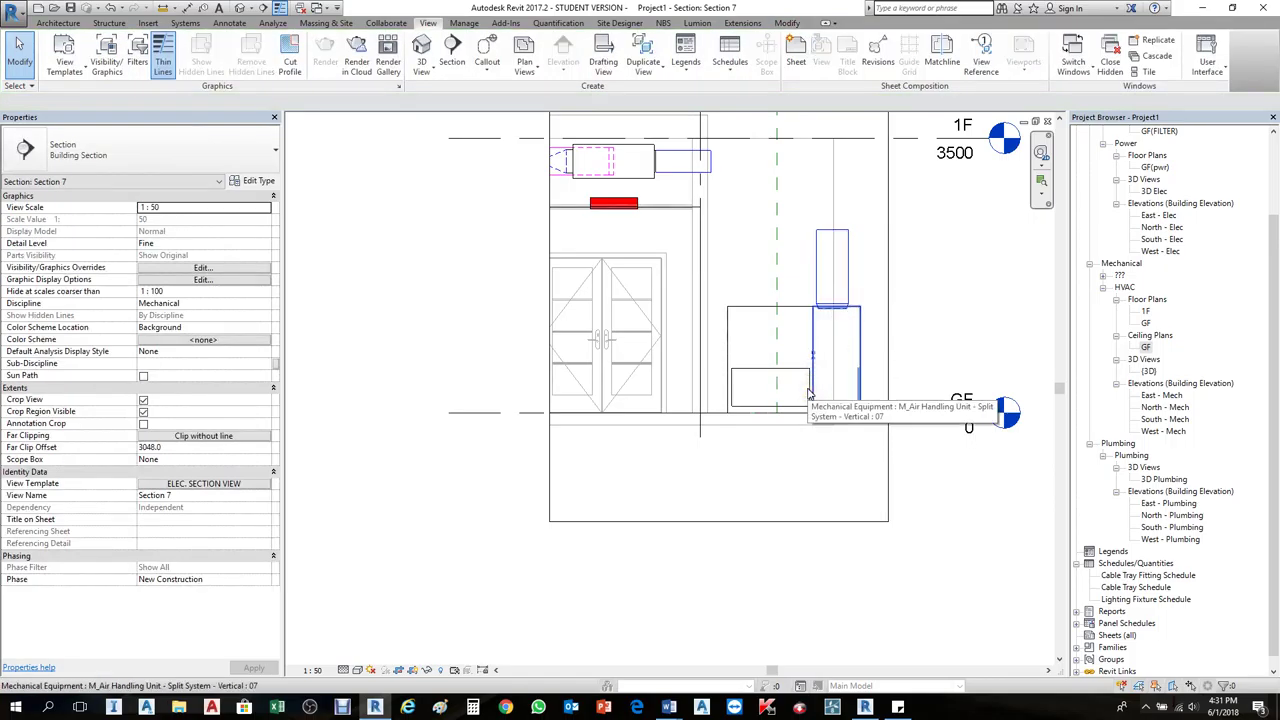
{"action": "left_click", "coordinate": [842, 234]}
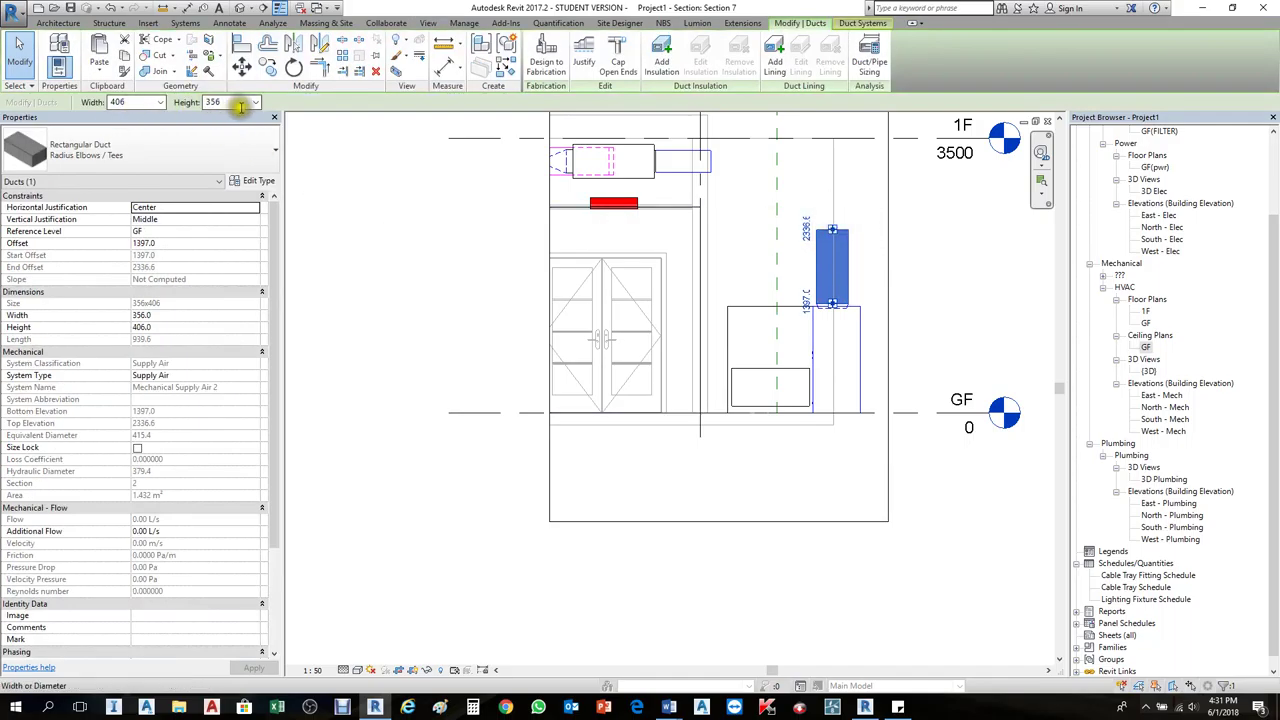
{"action": "middle_click_drag", "start_coordinate": [370, 183], "coordinate": [414, 286]}
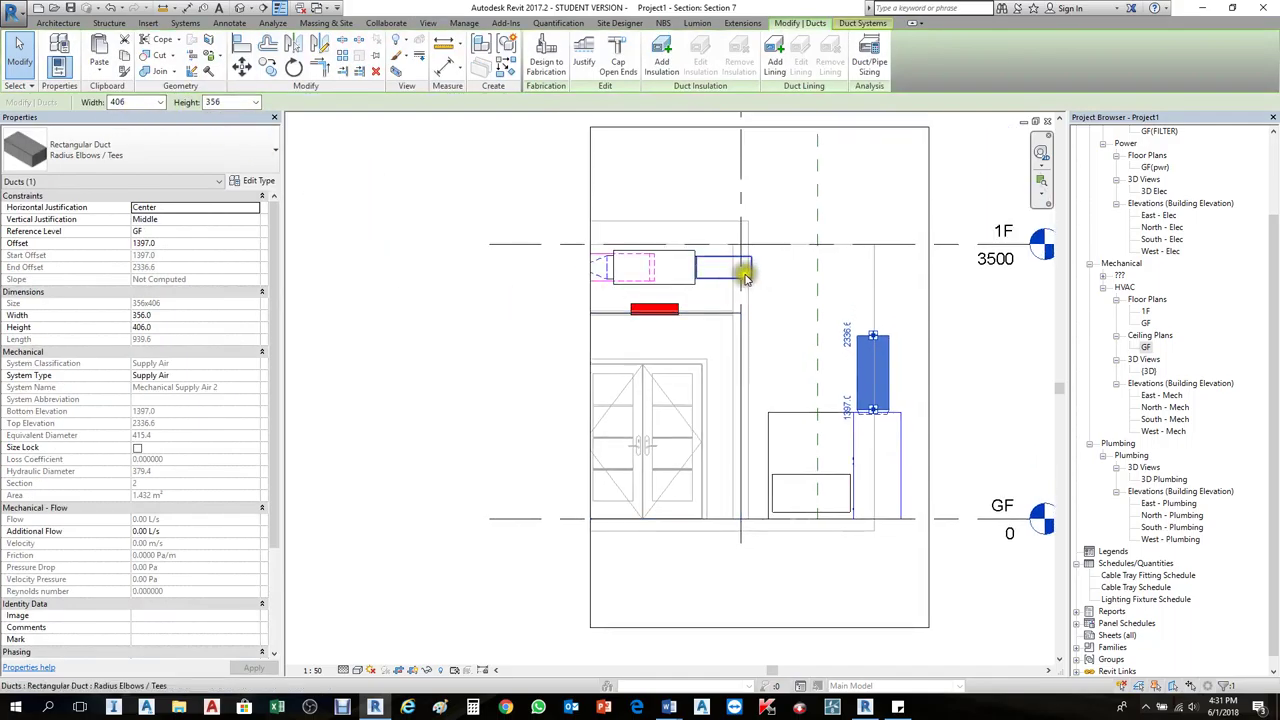
{"action": "left_click", "coordinate": [743, 277]}
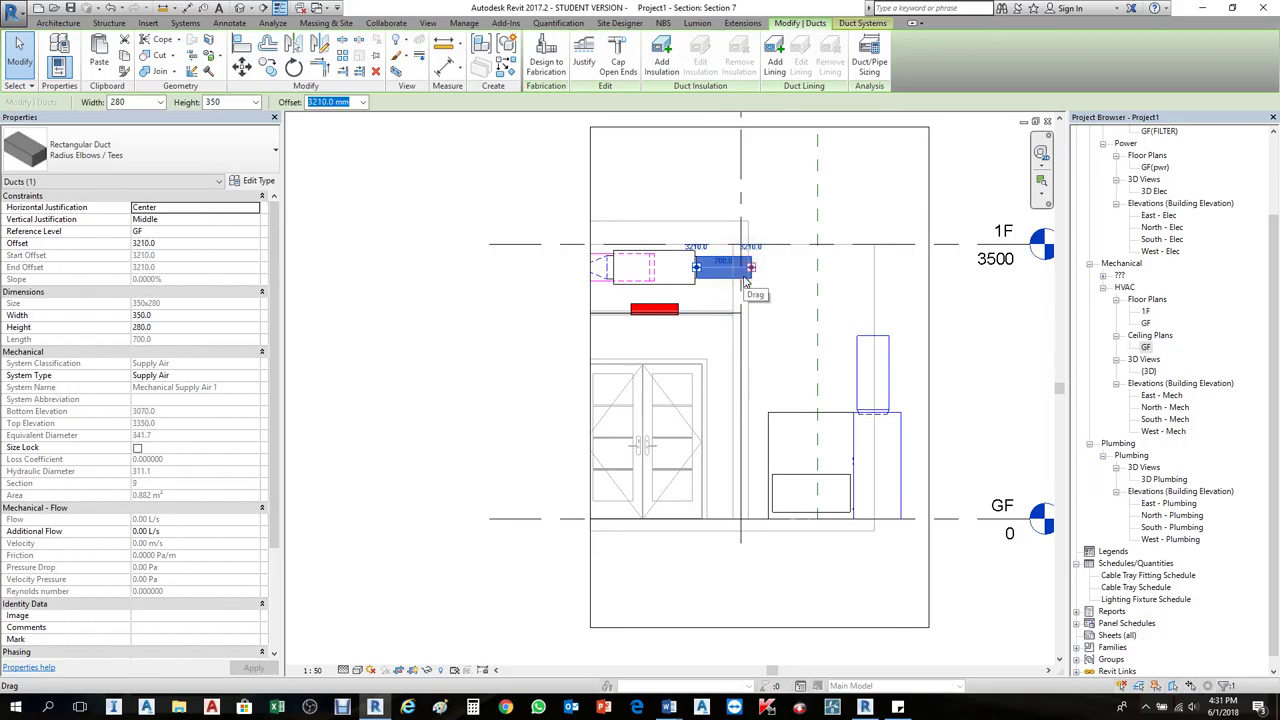
{"action": "left_click", "coordinate": [866, 341]}
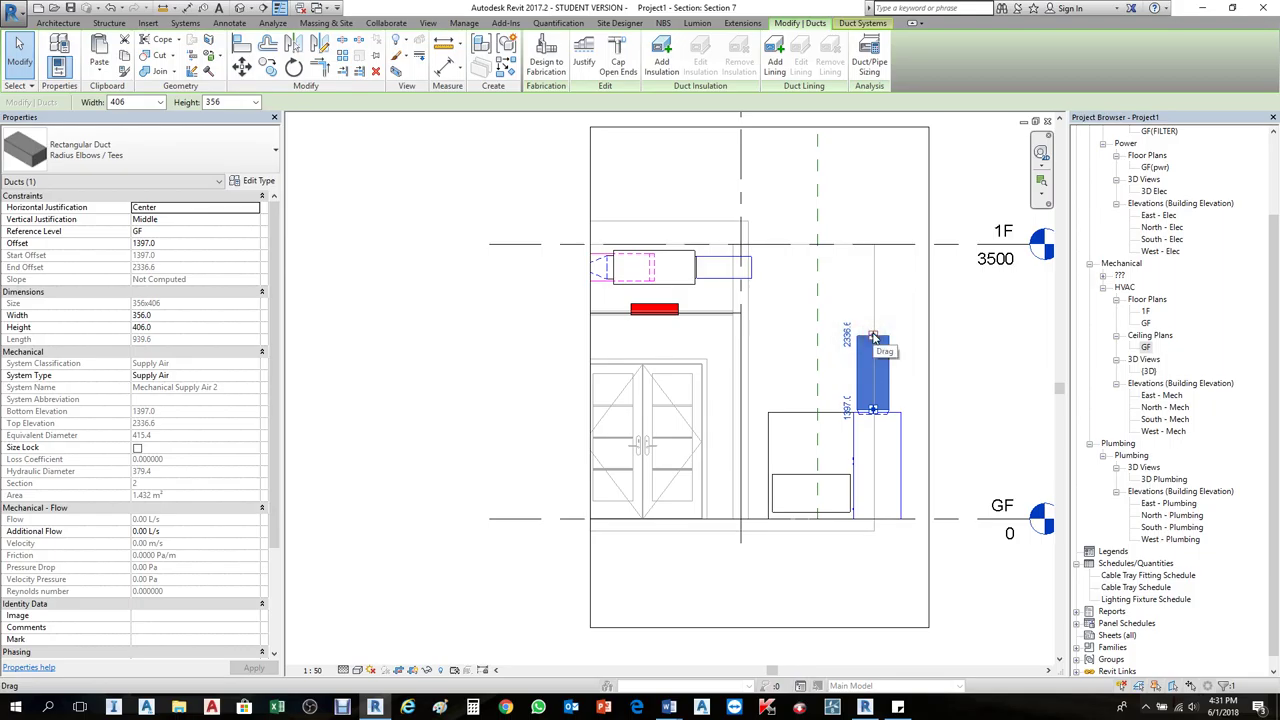
{"action": "key", "text": "Escape"}
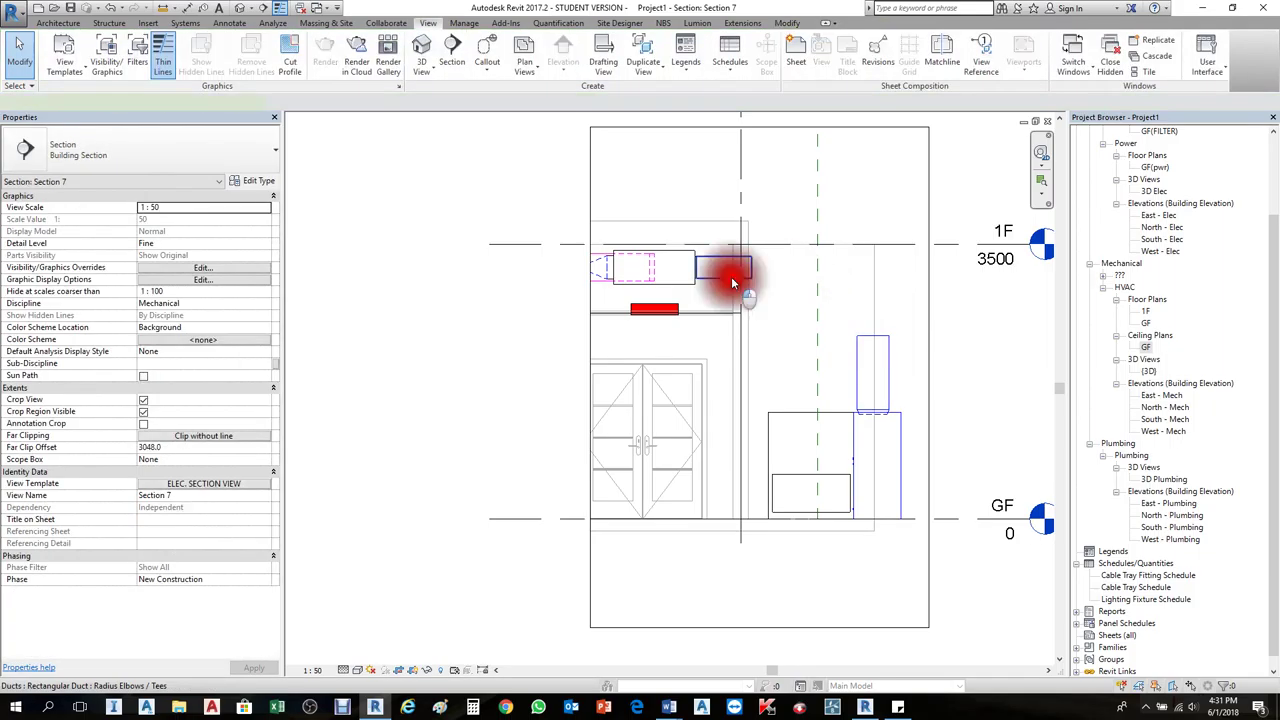
{"action": "left_click", "coordinate": [731, 276]}
{"action": "left_click", "coordinate": [996, 383]}
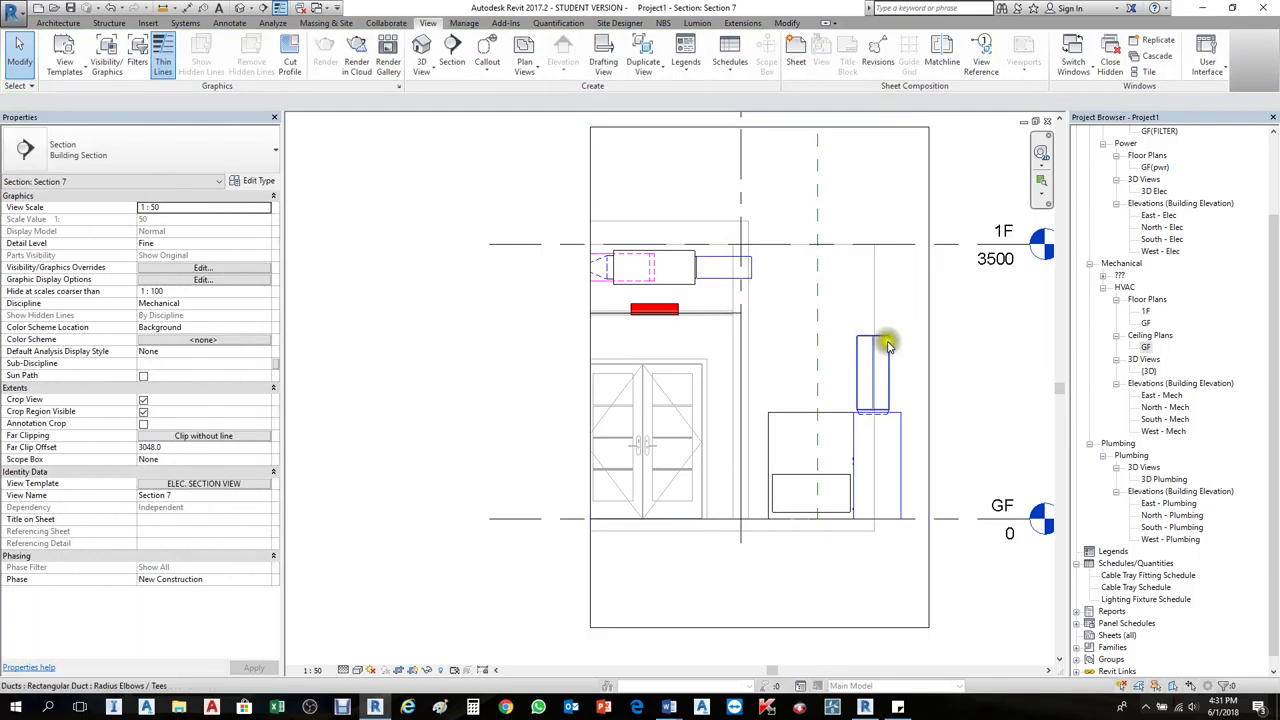
{"action": "left_click", "coordinate": [877, 341]}
Step: Extend the vertical duct straight upward with a new 280 x 350 duct segment
{"action": "right_click", "coordinate": [874, 339]}
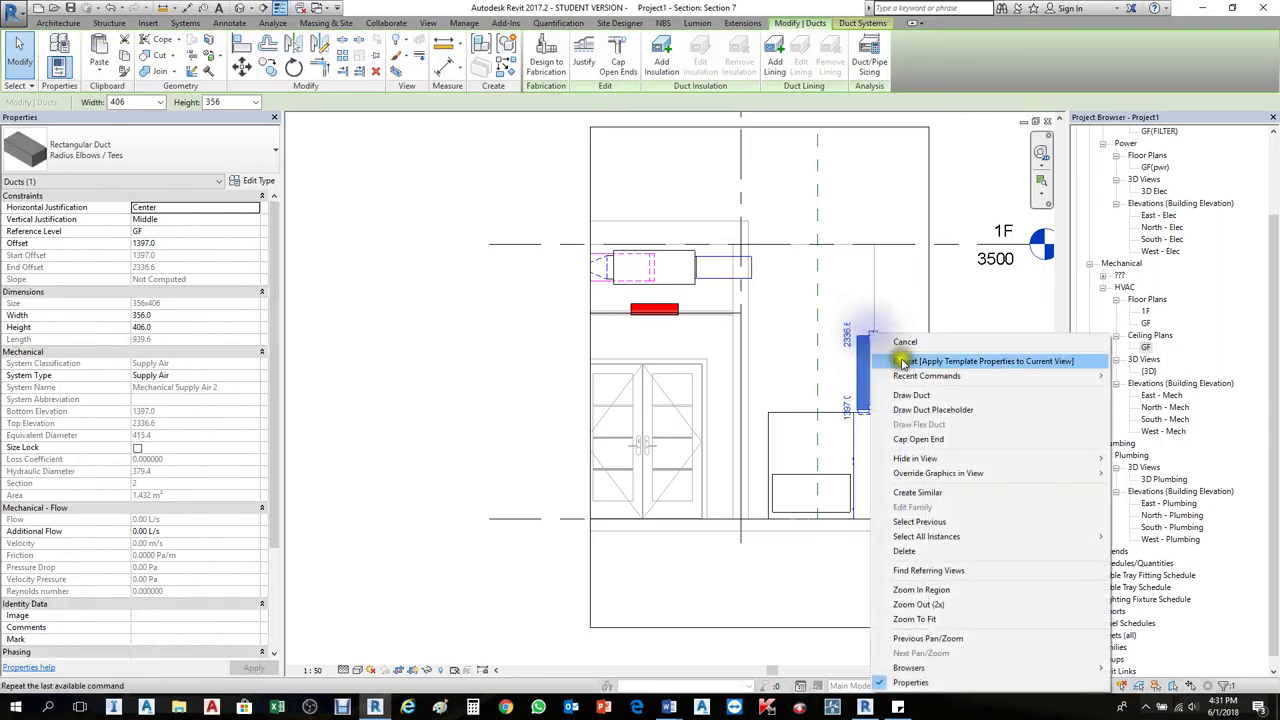
{"action": "left_click", "coordinate": [934, 394]}
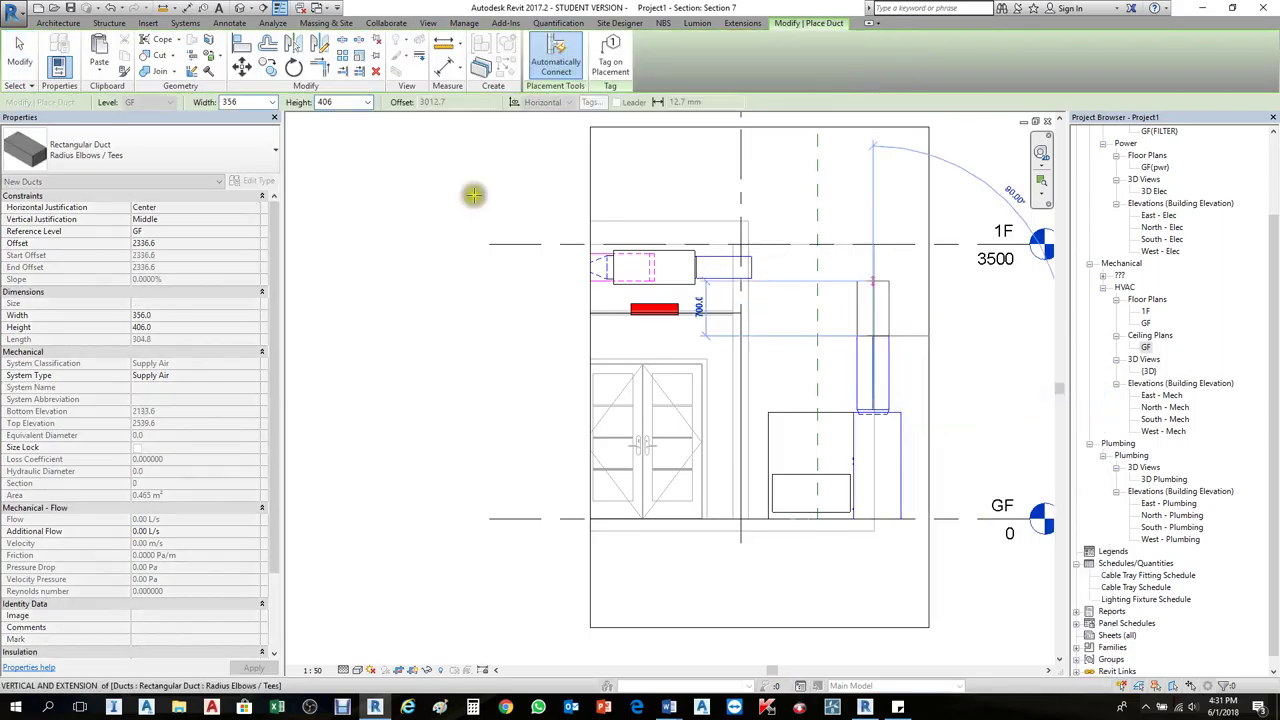
{"action": "left_click", "coordinate": [252, 101]}
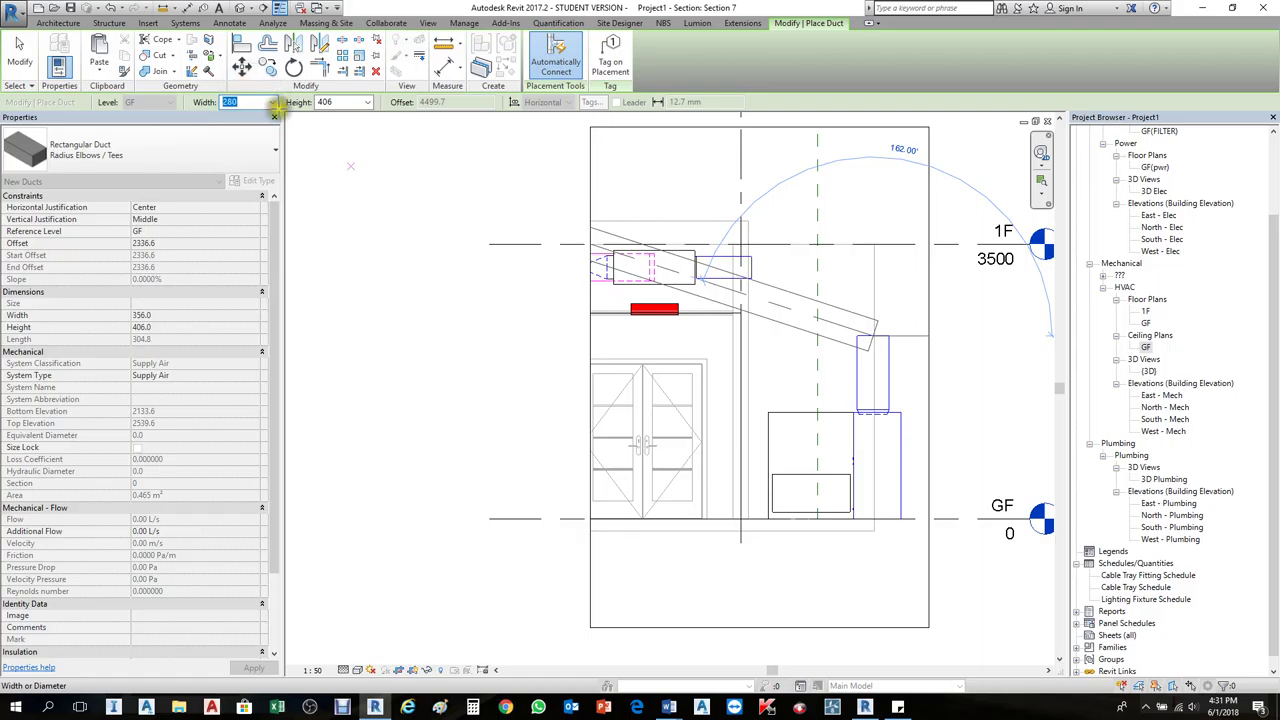
{"action": "left_click", "coordinate": [345, 101]}
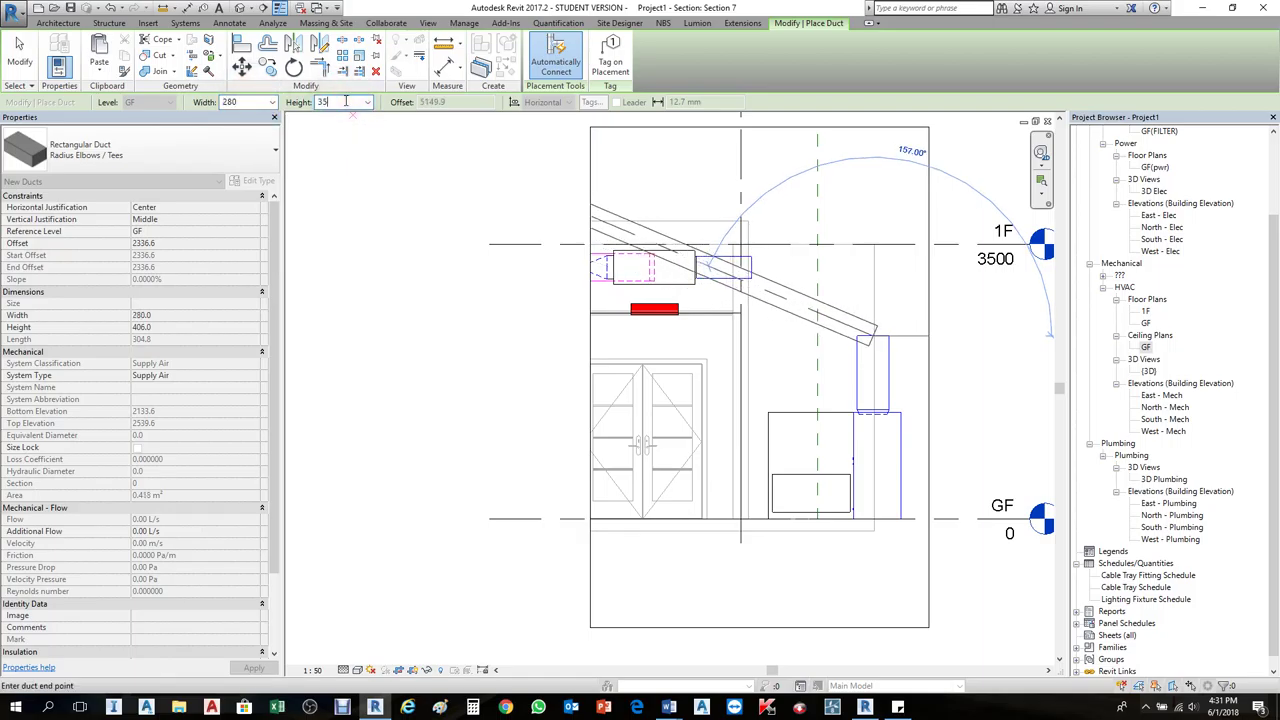
{"action": "type", "text": "350"}
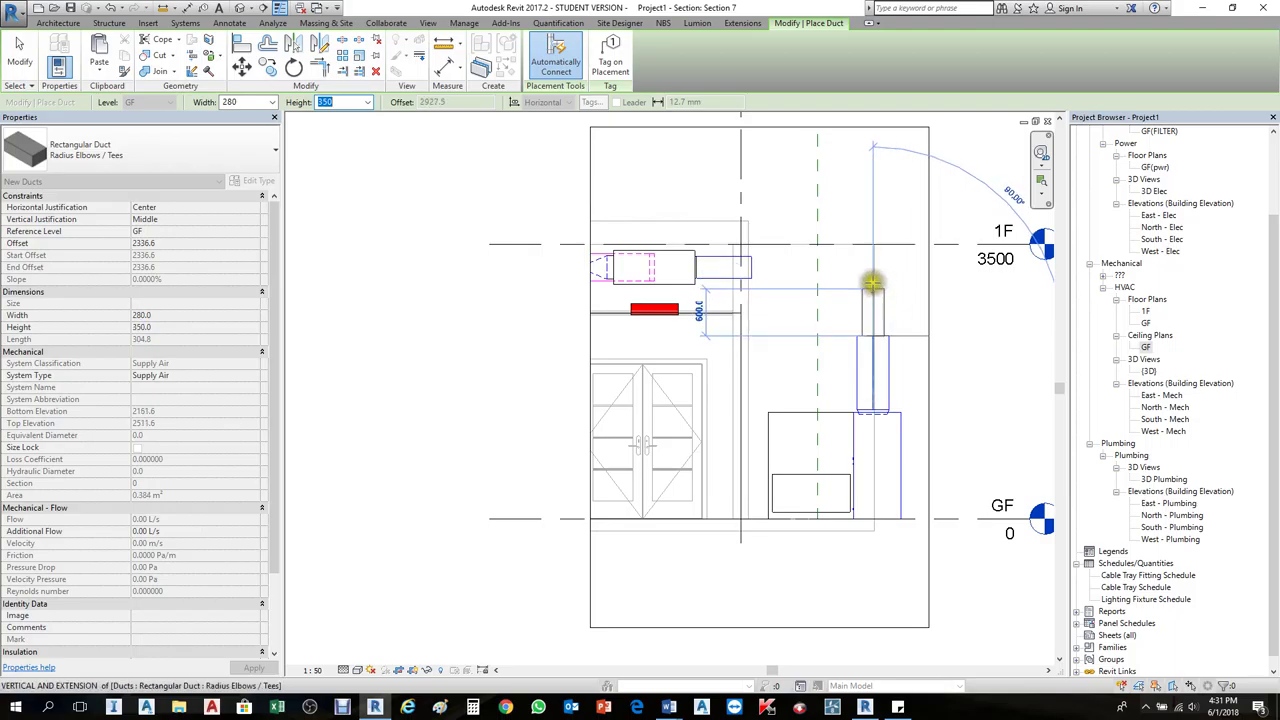
{"action": "left_click", "coordinate": [872, 282]}
{"action": "key", "text": "Escape"}
{"action": "key", "text": "Escape"}
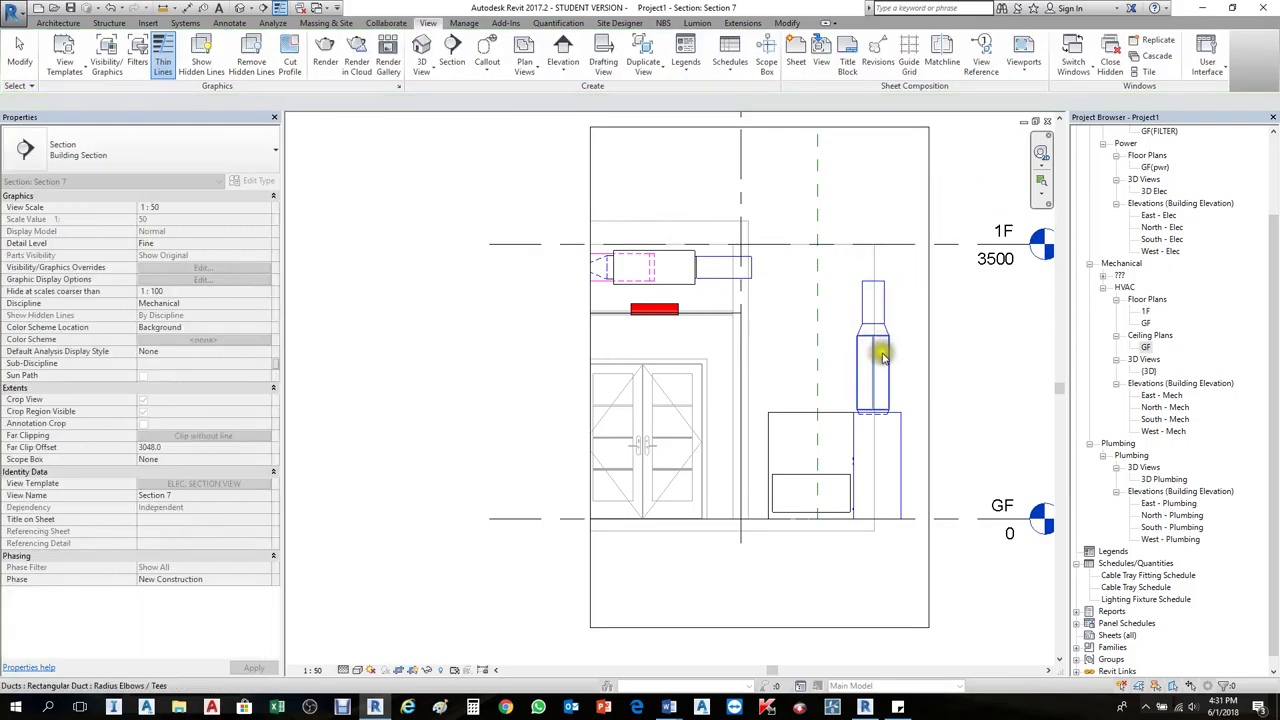
Step: Try connecting the ceiling duct's end to the riser top, then discard the failed auto-route
{"action": "scroll", "coordinate": [865, 333], "scroll_direction": "up", "scroll_amount": 2}
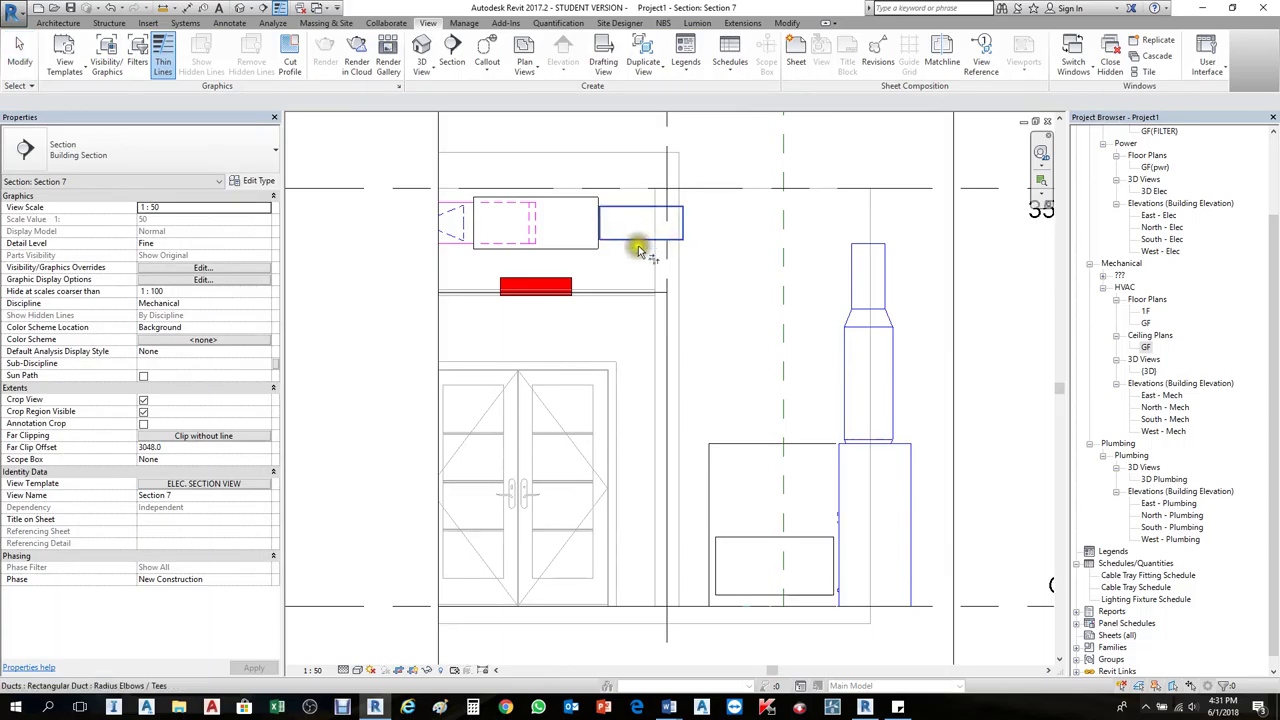
{"action": "left_click_drag", "start_coordinate": [686, 214], "coordinate": [905, 298]}
{"action": "key", "text": "Escape"}
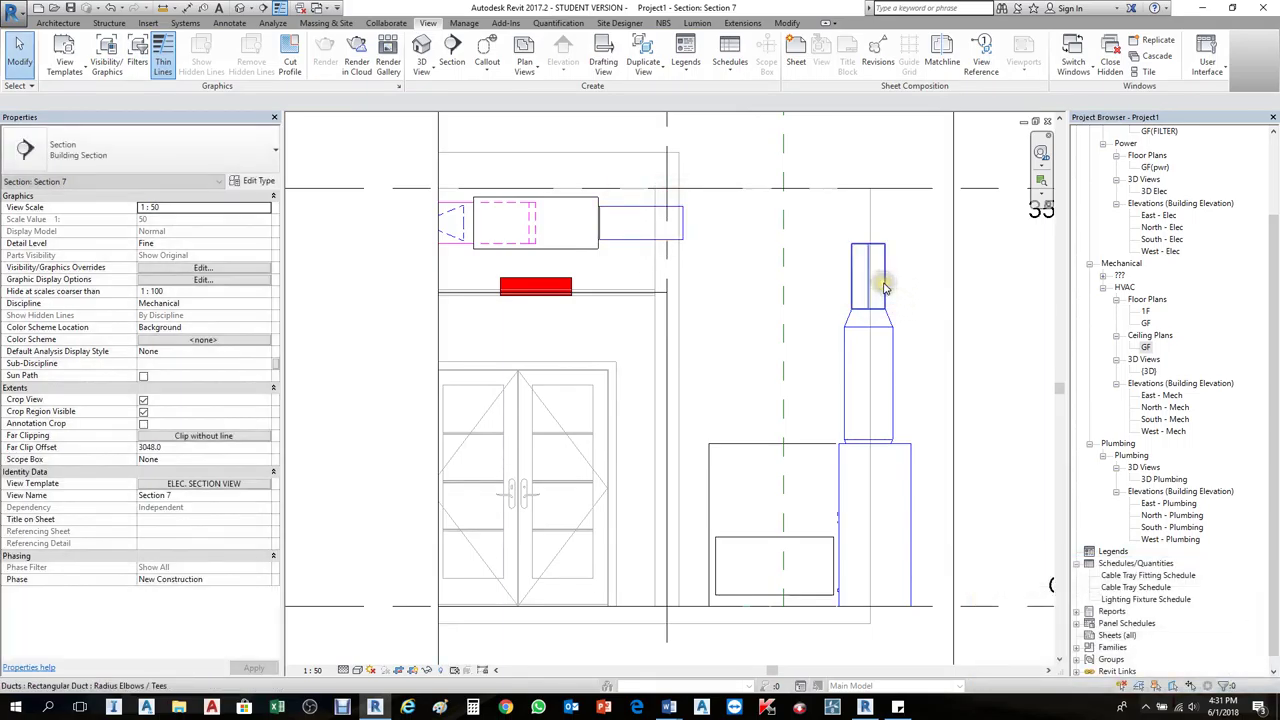
Step: Draw a duct from the riser top that elbows horizontally toward the ceiling duct
{"action": "left_click", "coordinate": [866, 250]}
{"action": "right_click", "coordinate": [869, 248]}
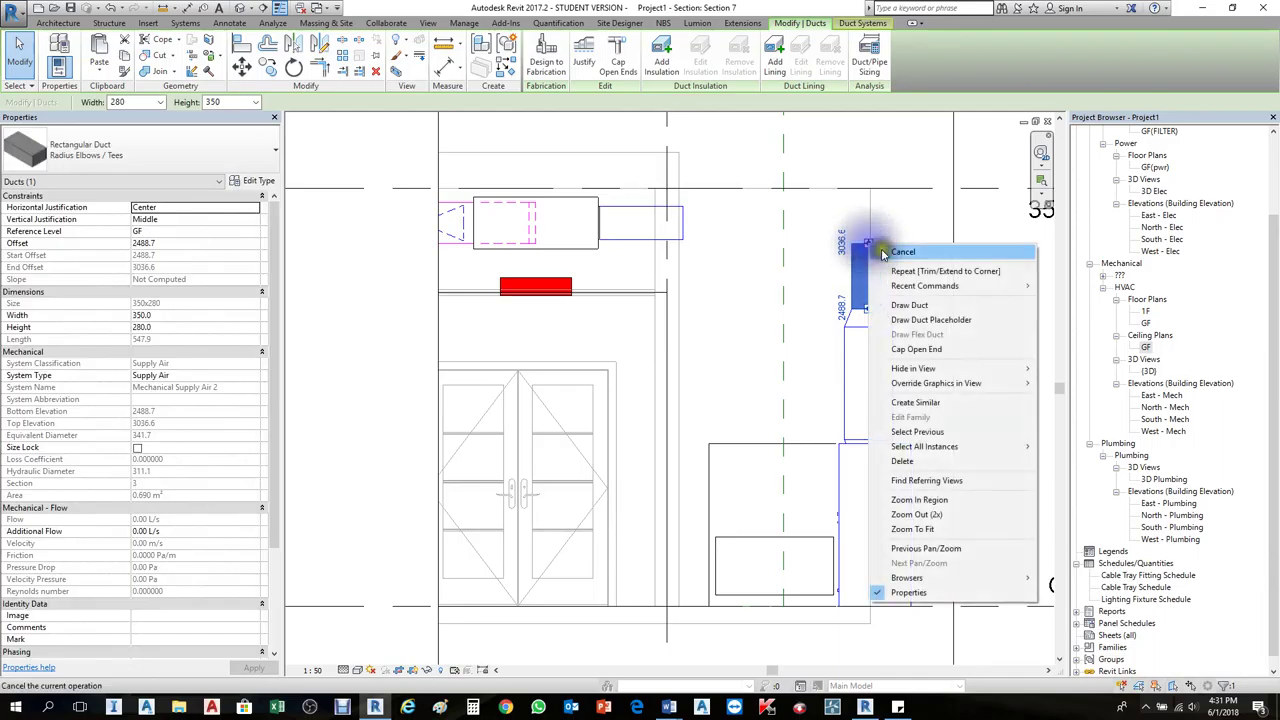
{"action": "left_click", "coordinate": [943, 312]}
{"action": "left_click", "coordinate": [868, 207]}
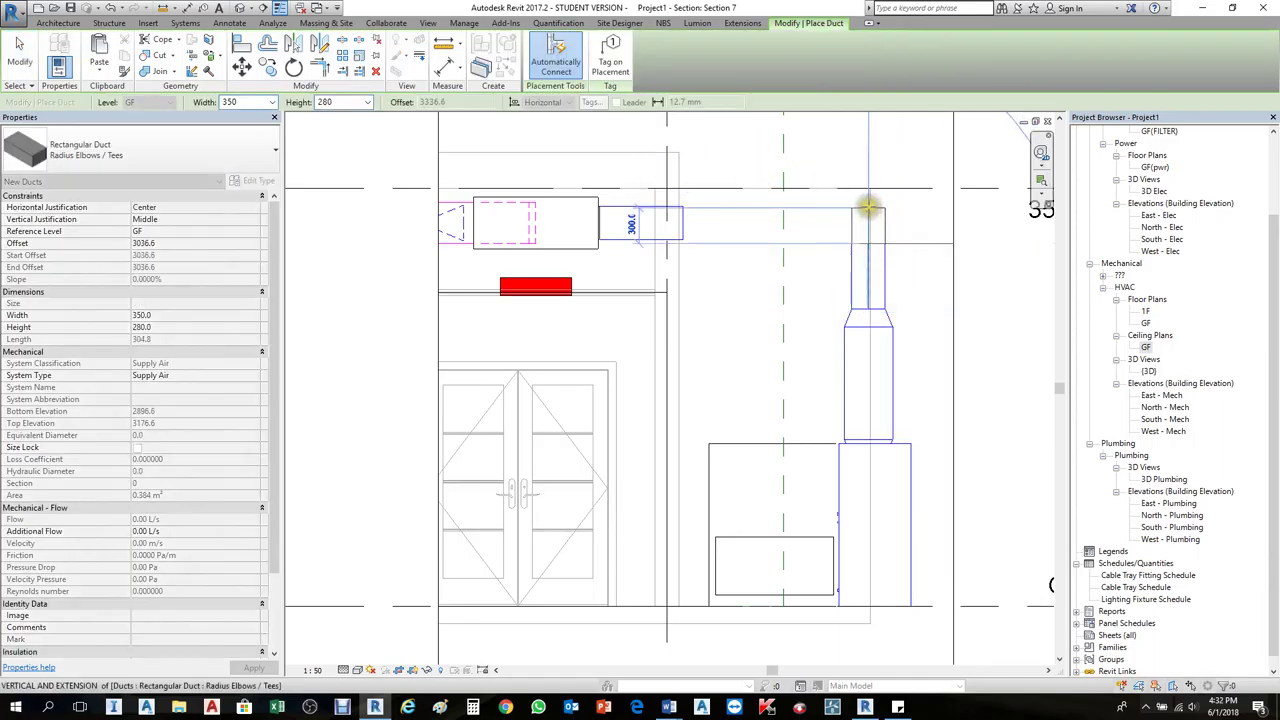
{"action": "left_click", "coordinate": [822, 226]}
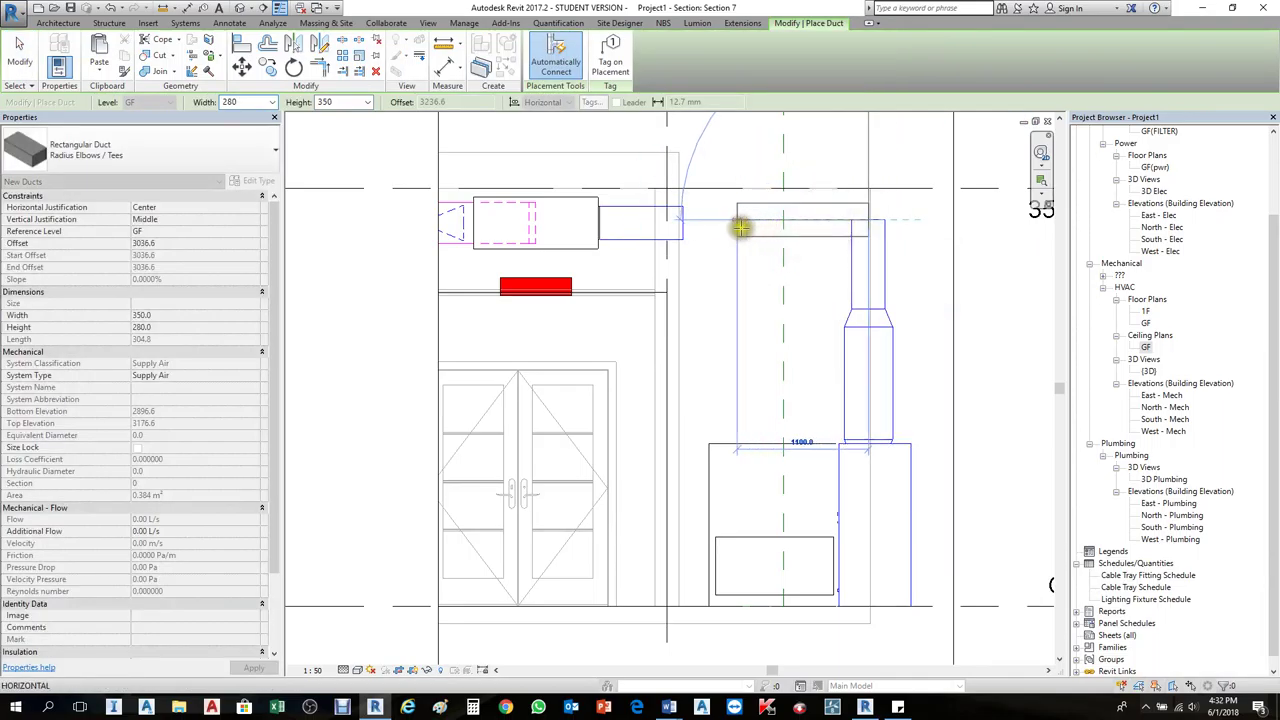
{"action": "left_click", "coordinate": [748, 223]}
{"action": "key", "text": "Escape"}
{"action": "key", "text": "Escape"}
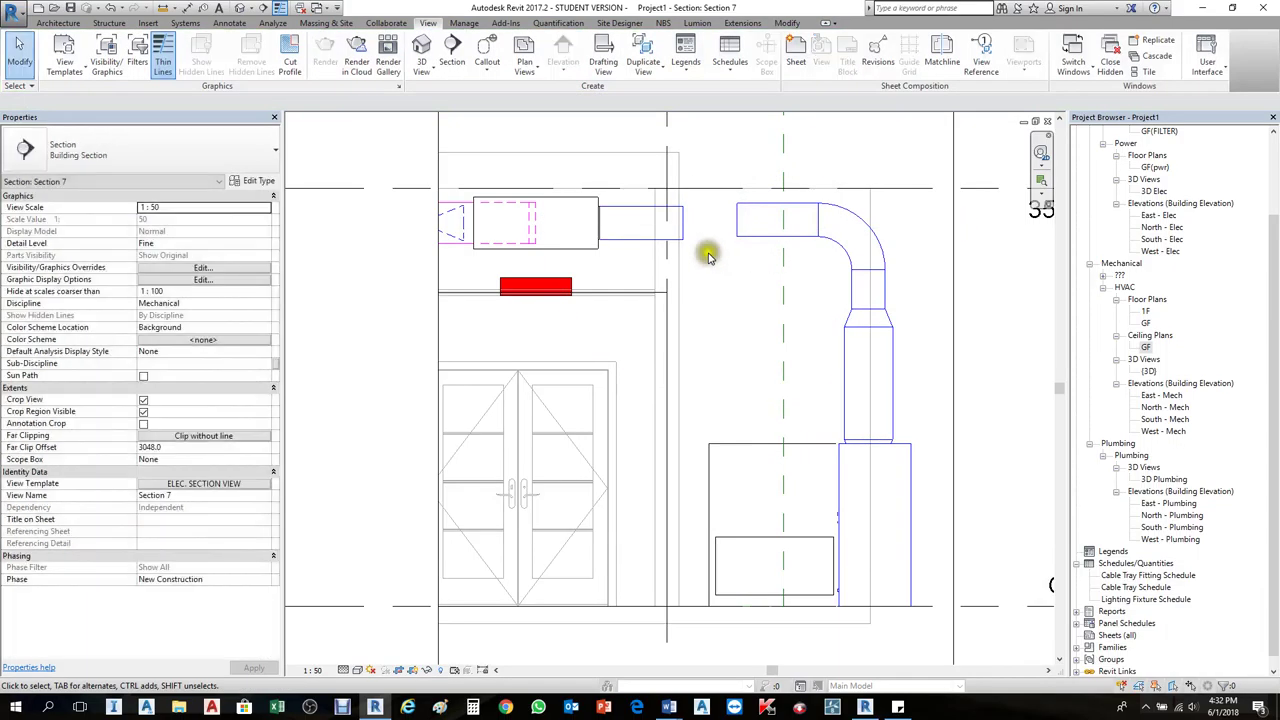
Step: Align the new horizontal duct to the ceiling duct's bottom edge using AL
{"action": "key", "text": "a"}
{"action": "key", "text": "l"}
{"action": "left_click", "coordinate": [695, 239]}
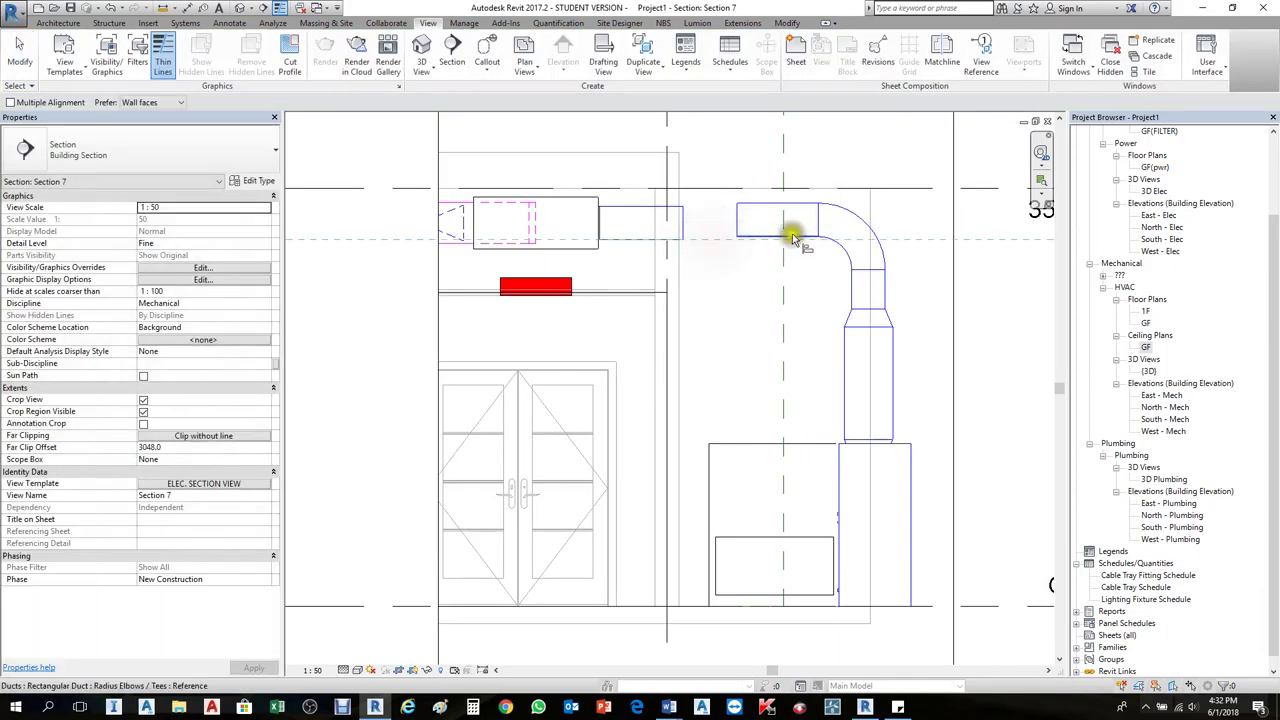
{"action": "scroll", "coordinate": [786, 229], "scroll_direction": "up", "scroll_amount": 2}
{"action": "left_click", "coordinate": [792, 237]}
Step: Try joining the new duct's end to the ceiling duct and discard the failed auto-route
{"action": "scroll", "coordinate": [760, 240], "scroll_direction": "up", "scroll_amount": 1}
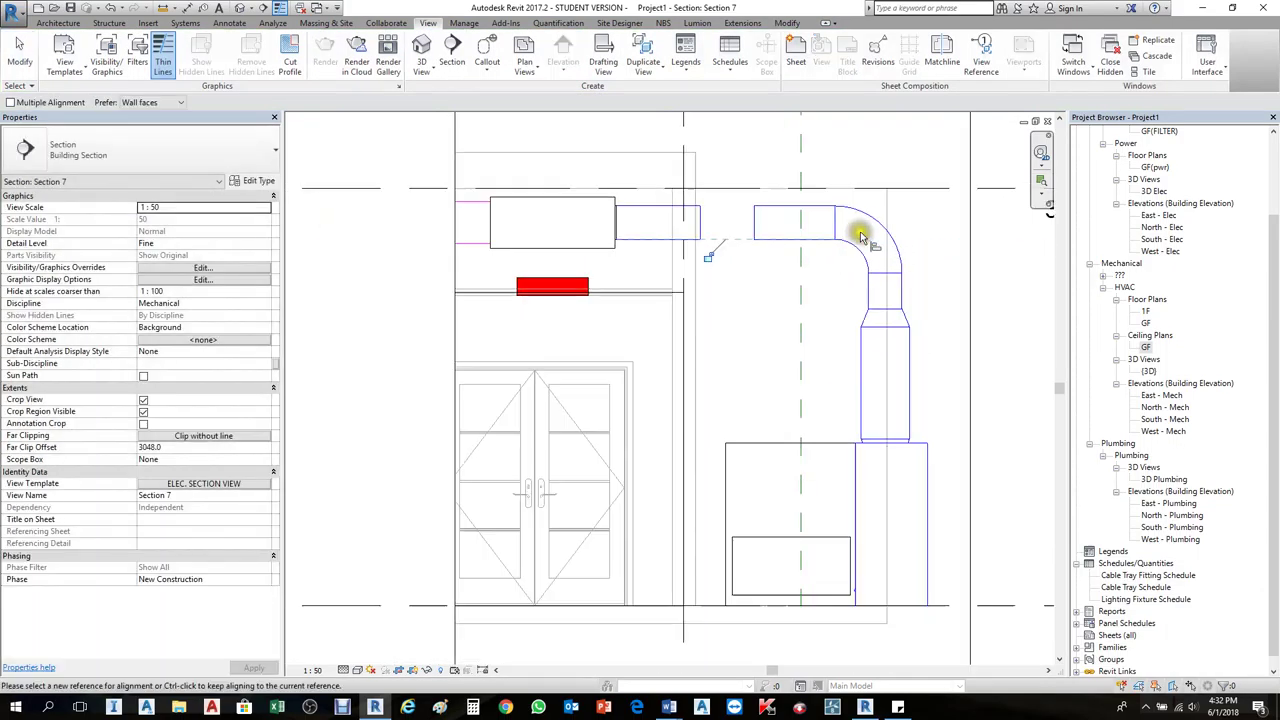
{"action": "left_click", "coordinate": [766, 224]}
{"action": "left_click_drag", "start_coordinate": [768, 222], "coordinate": [686, 222]}
{"action": "key", "text": "Escape"}
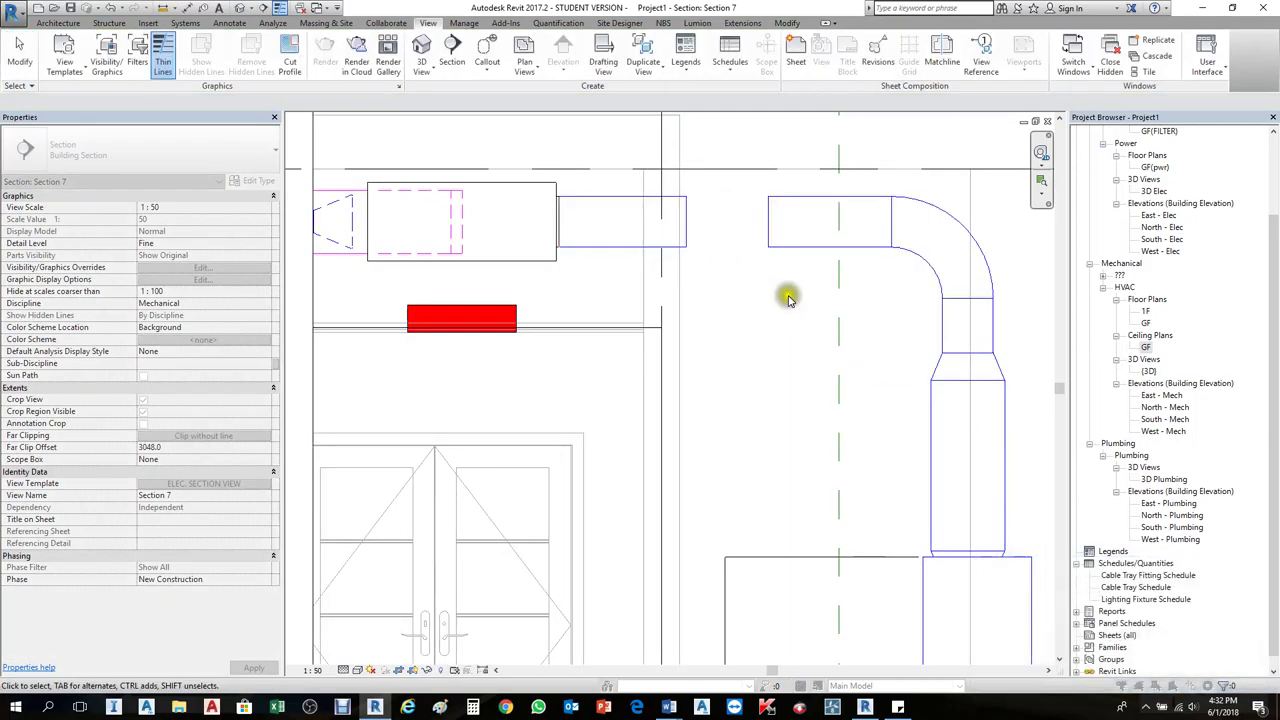
Step: Switch back to the GF reflected ceiling plan and zoom in
{"action": "scroll", "coordinate": [820, 280], "scroll_direction": "down", "scroll_amount": 2}
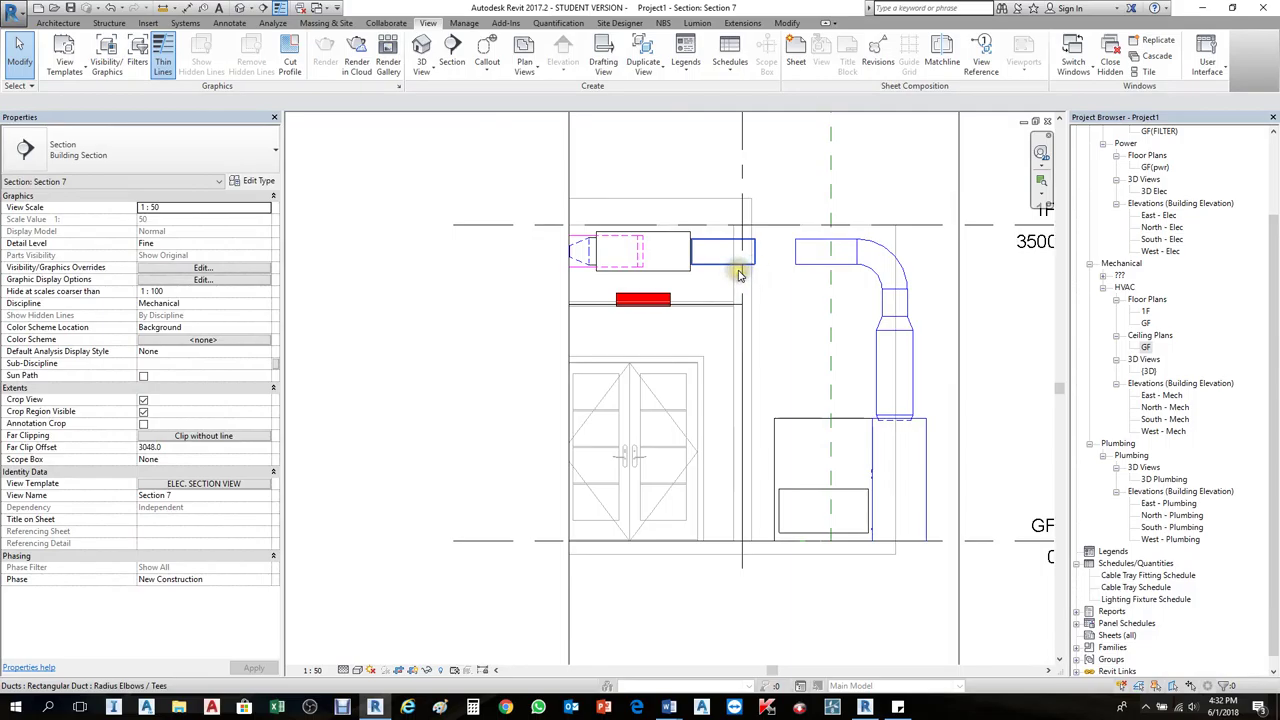
{"action": "key", "text": "ctrl+Tab"}
{"action": "scroll", "coordinate": [740, 271], "scroll_direction": "up", "scroll_amount": 3}
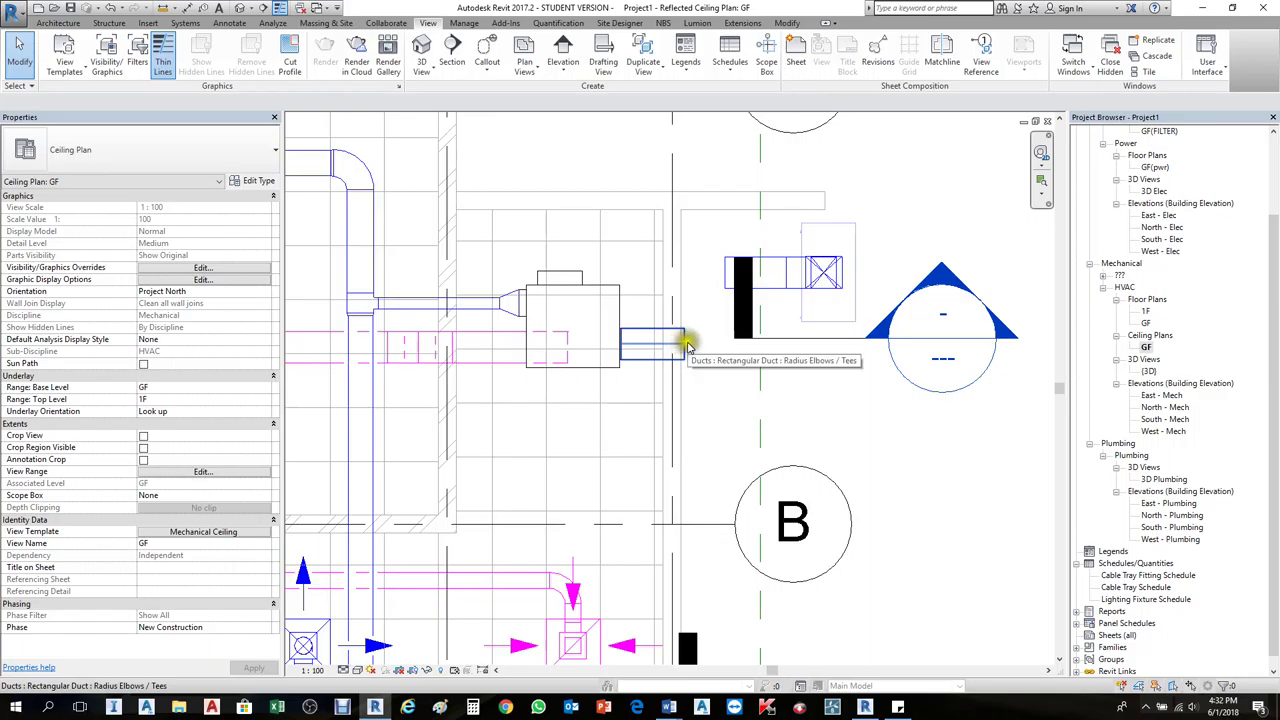
Step: Nudge the VAV unit two steps to the left
{"action": "left_click", "coordinate": [690, 347]}
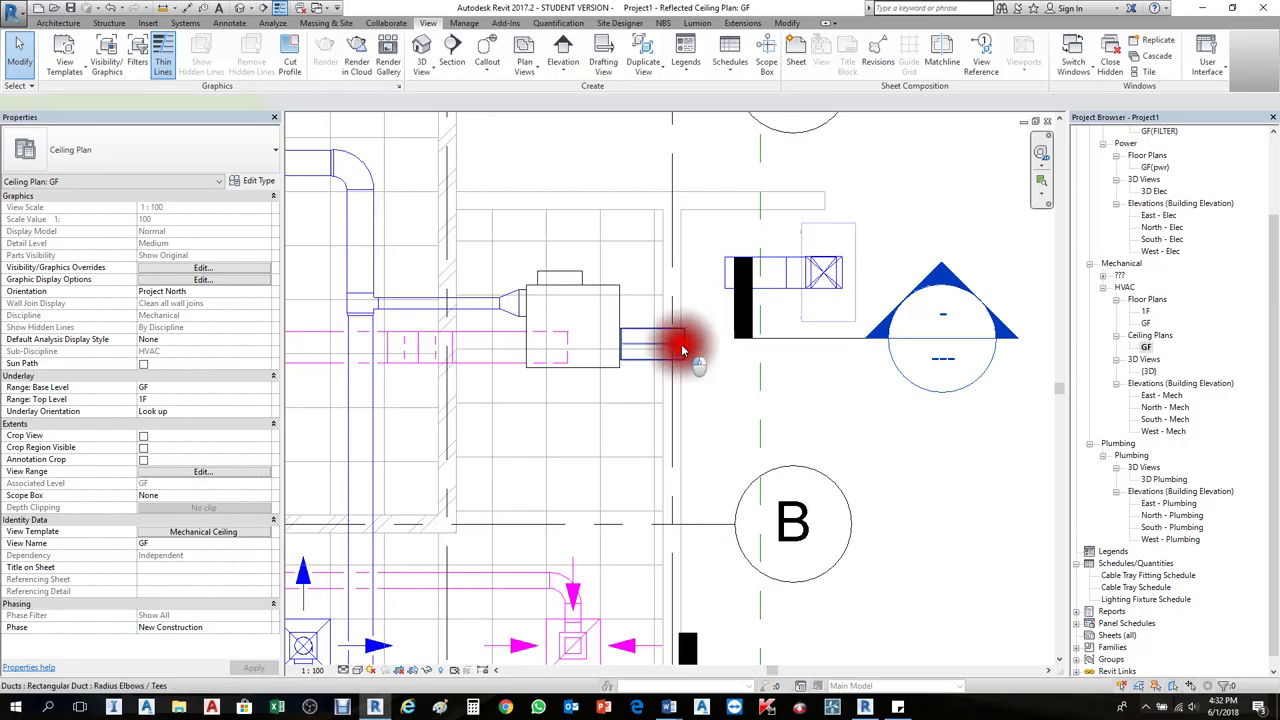
{"action": "scroll", "coordinate": [683, 350], "scroll_direction": "down", "scroll_amount": 2}
{"action": "left_click", "coordinate": [668, 343]}
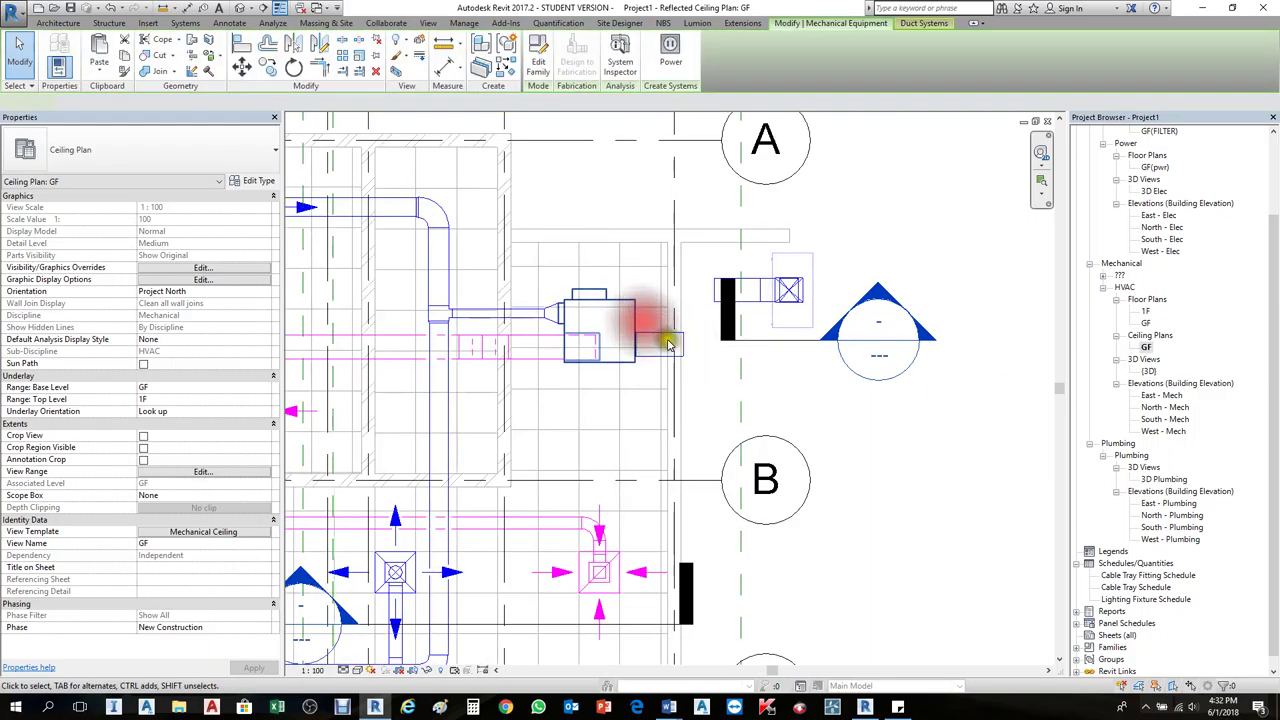
{"action": "key", "text": "Left"}
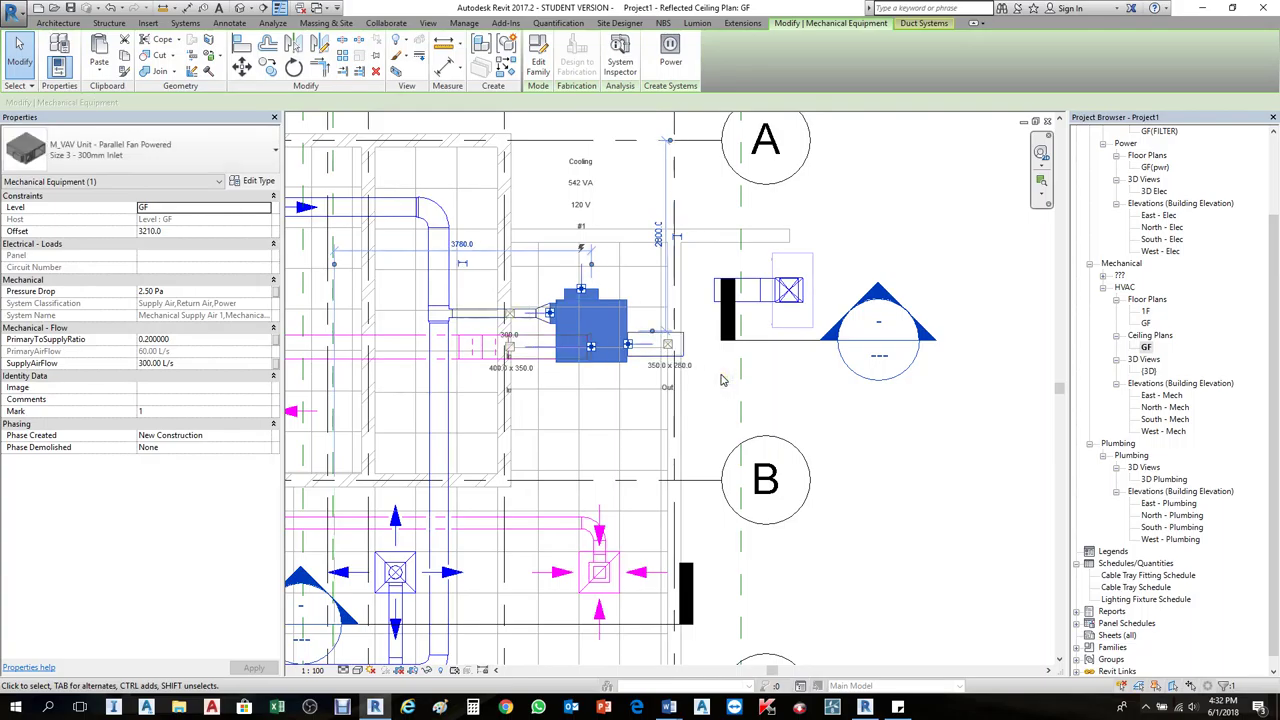
{"action": "key", "text": "Left"}
{"action": "key", "text": "Left"}
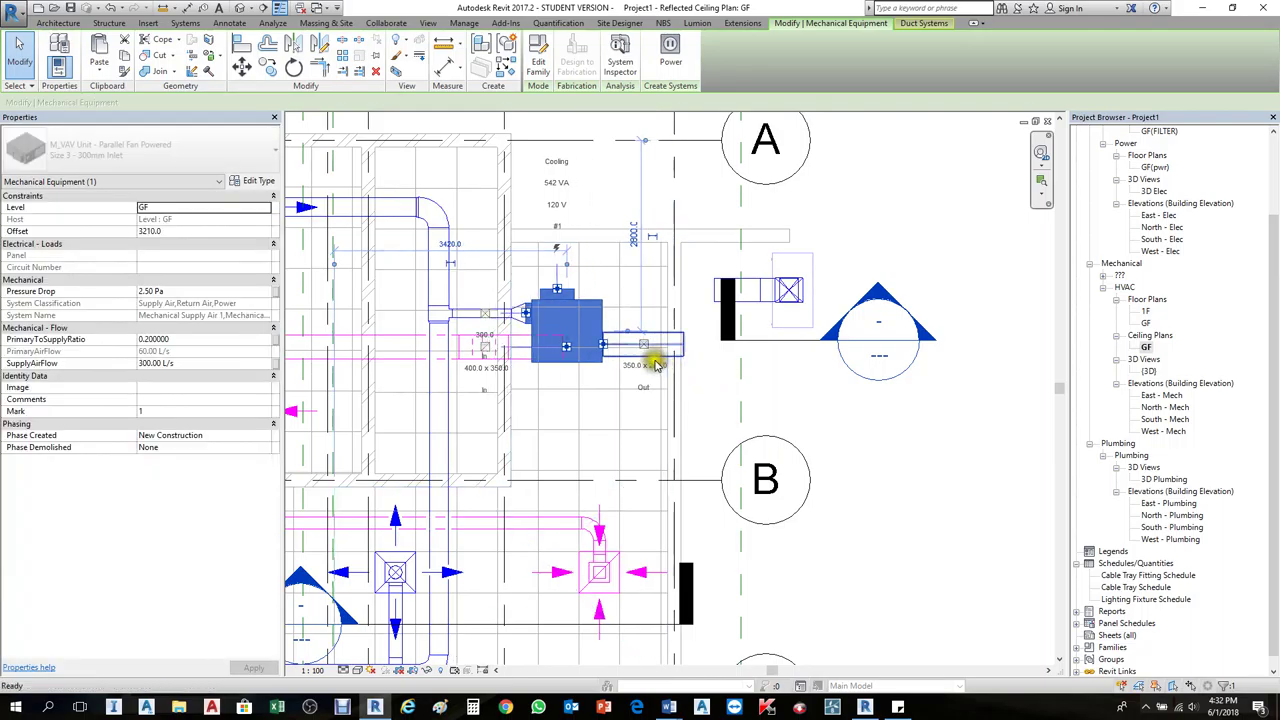
Step: Extend the VAV outlet duct upward through a radius elbow into a 350x280 supply duct
{"action": "left_click", "coordinate": [571, 356]}
{"action": "left_click", "coordinate": [600, 346]}
{"action": "right_click", "coordinate": [683, 350]}
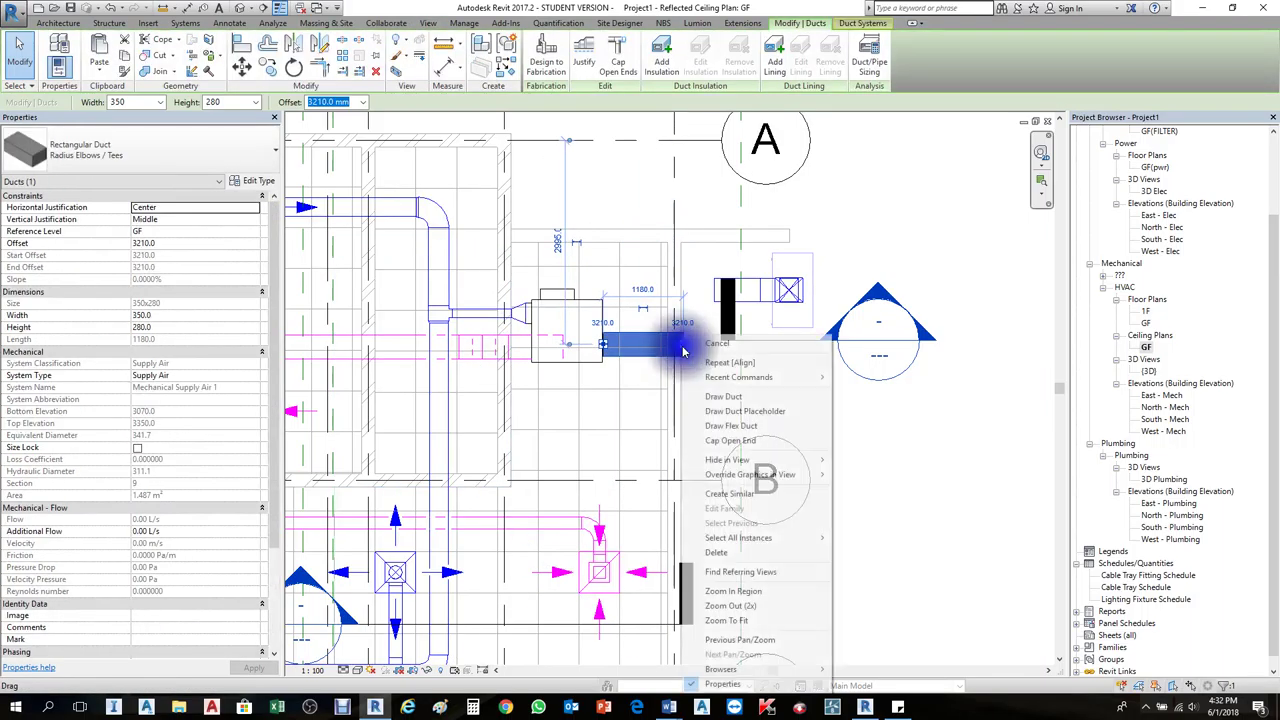
{"action": "left_click", "coordinate": [723, 396]}
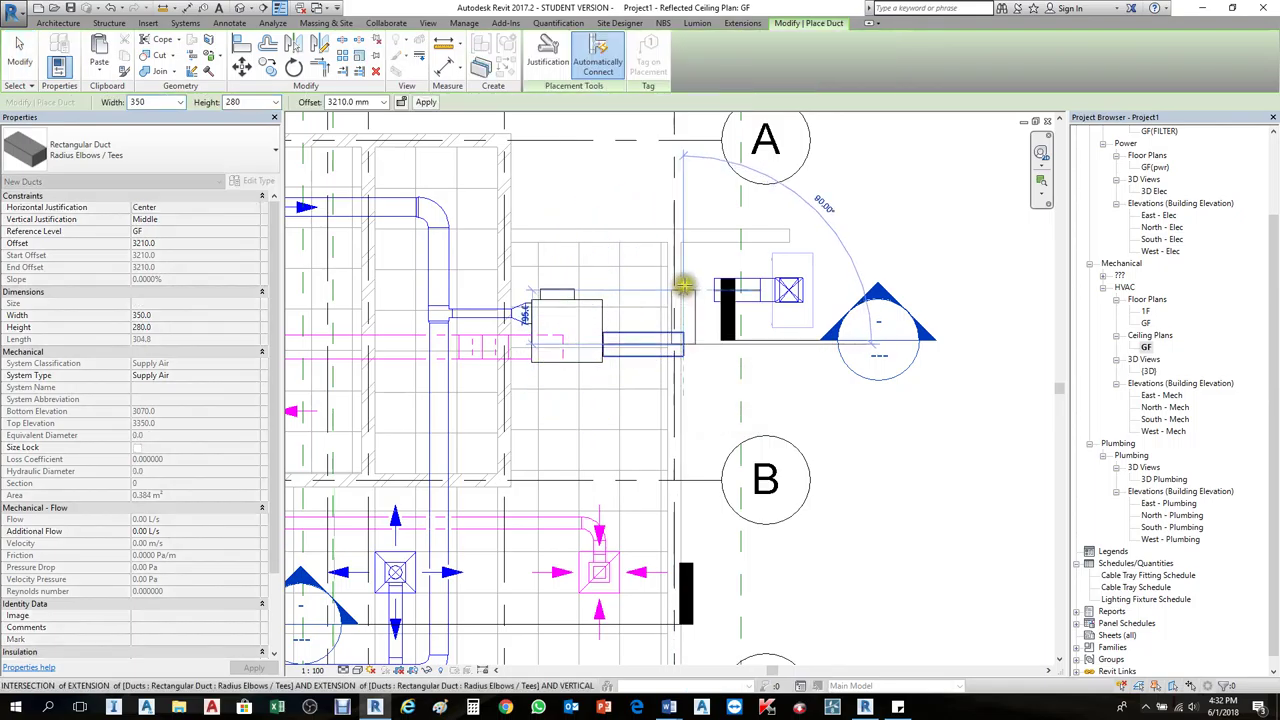
{"action": "left_click", "coordinate": [681, 286]}
{"action": "key", "text": "Escape"}
{"action": "key", "text": "Escape"}
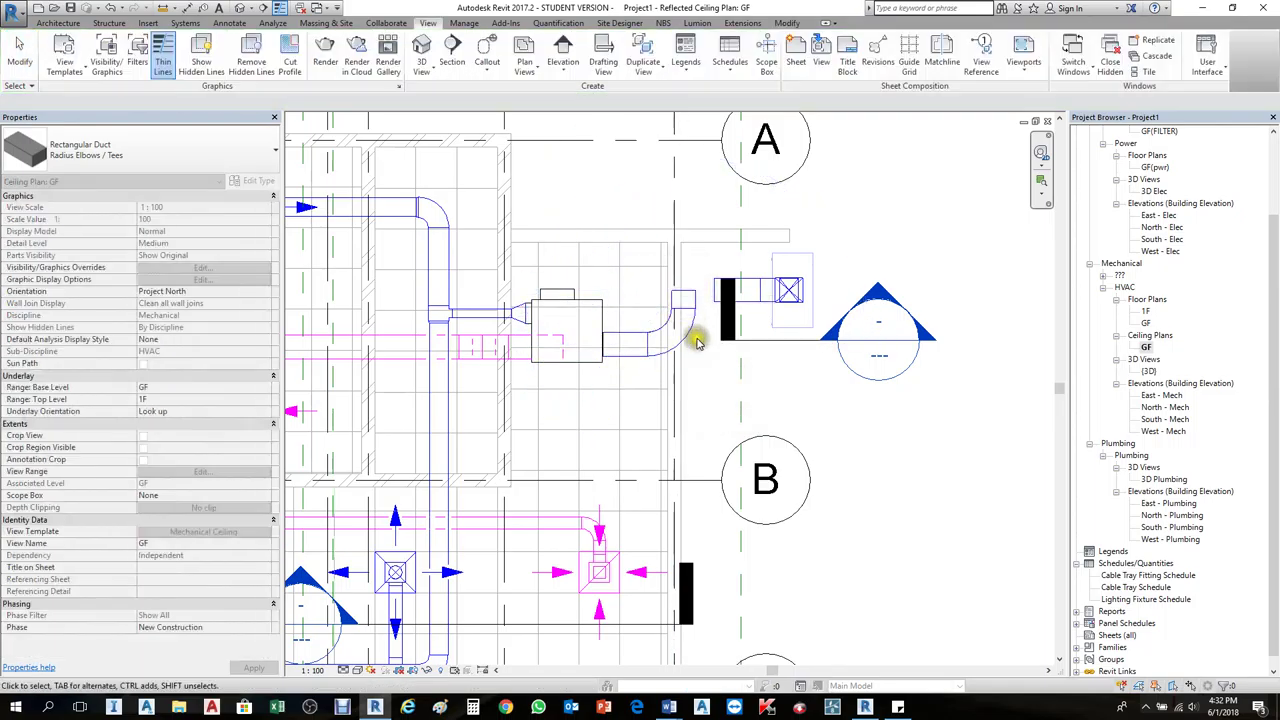
Step: Try nudging the VAV unit down, then undo the move after the connection error
{"action": "left_click", "coordinate": [684, 340]}
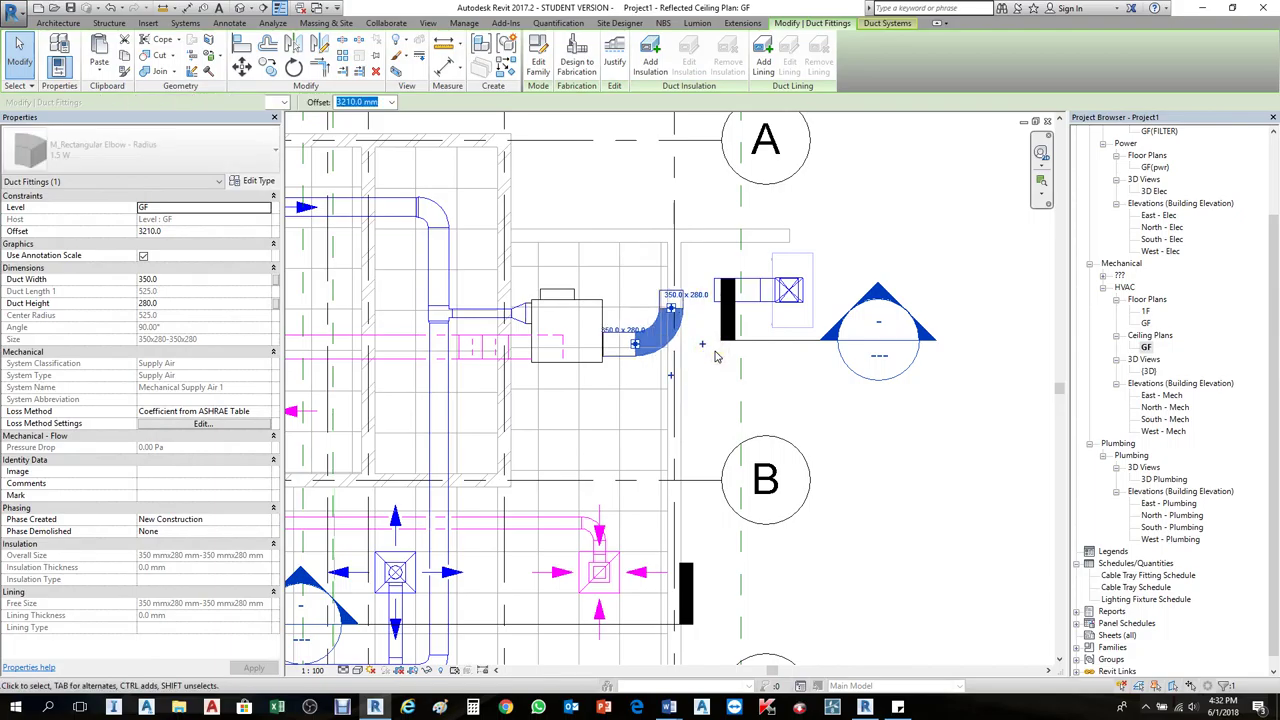
{"action": "scroll", "coordinate": [675, 283], "scroll_direction": "up", "scroll_amount": 2}
{"action": "key", "text": "Escape"}
{"action": "scroll", "coordinate": [685, 290], "scroll_direction": "down", "scroll_amount": 2}
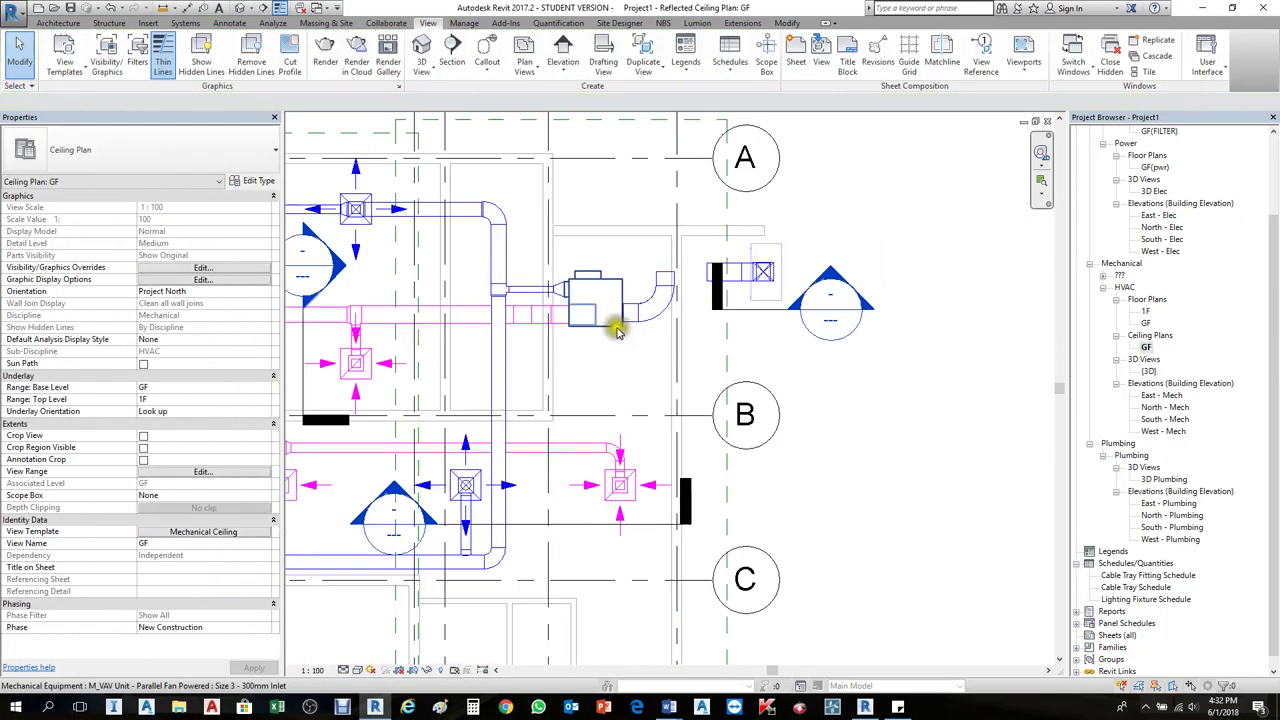
{"action": "left_click", "coordinate": [667, 350]}
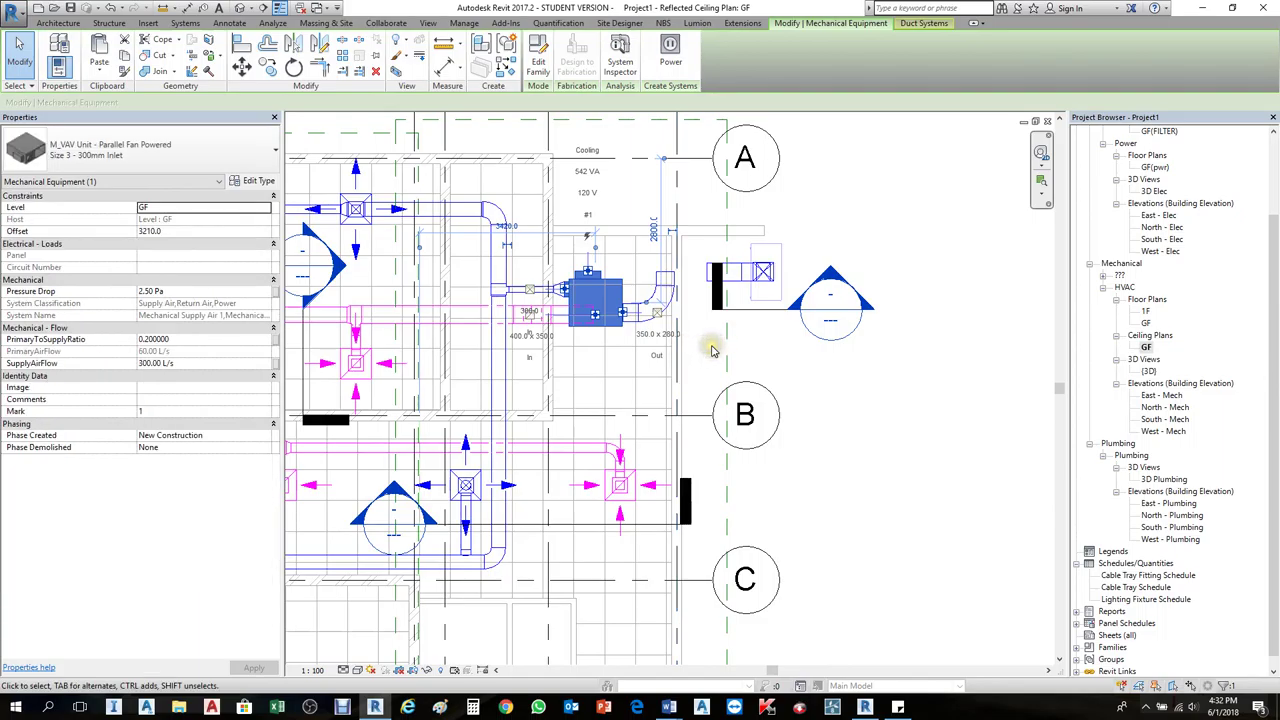
{"action": "key", "text": "Down"}
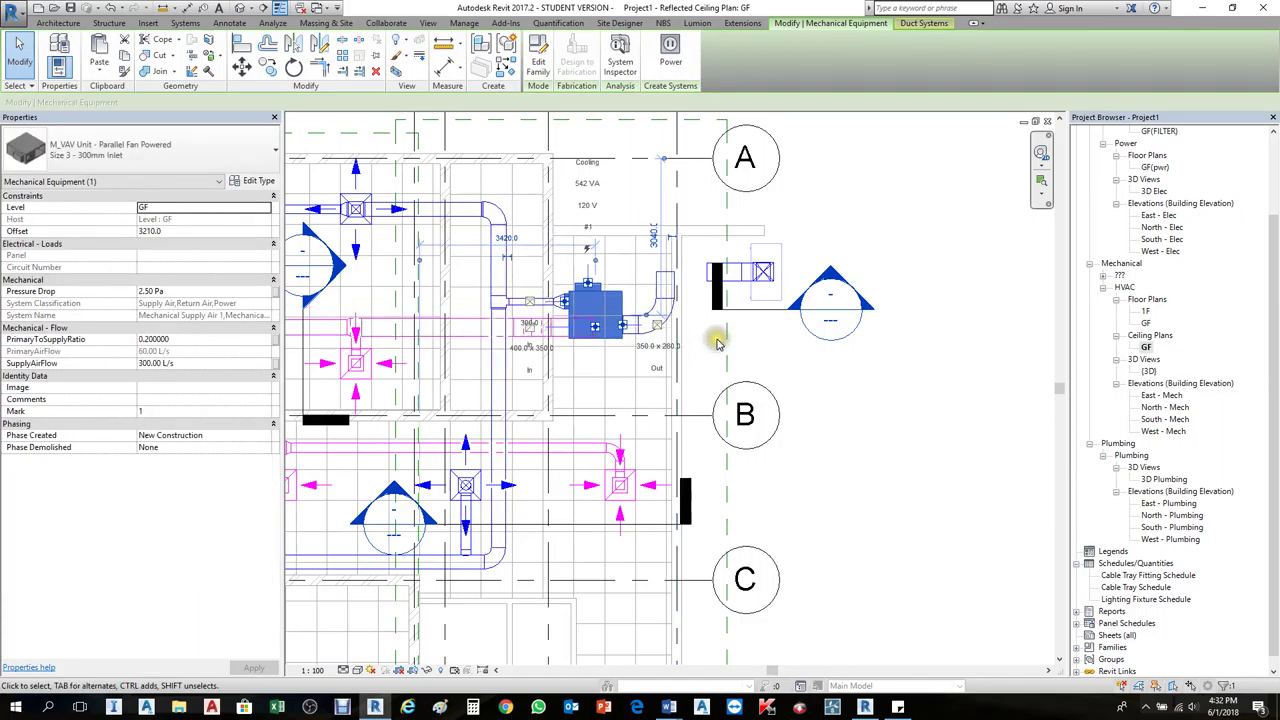
{"action": "key", "text": "Escape"}
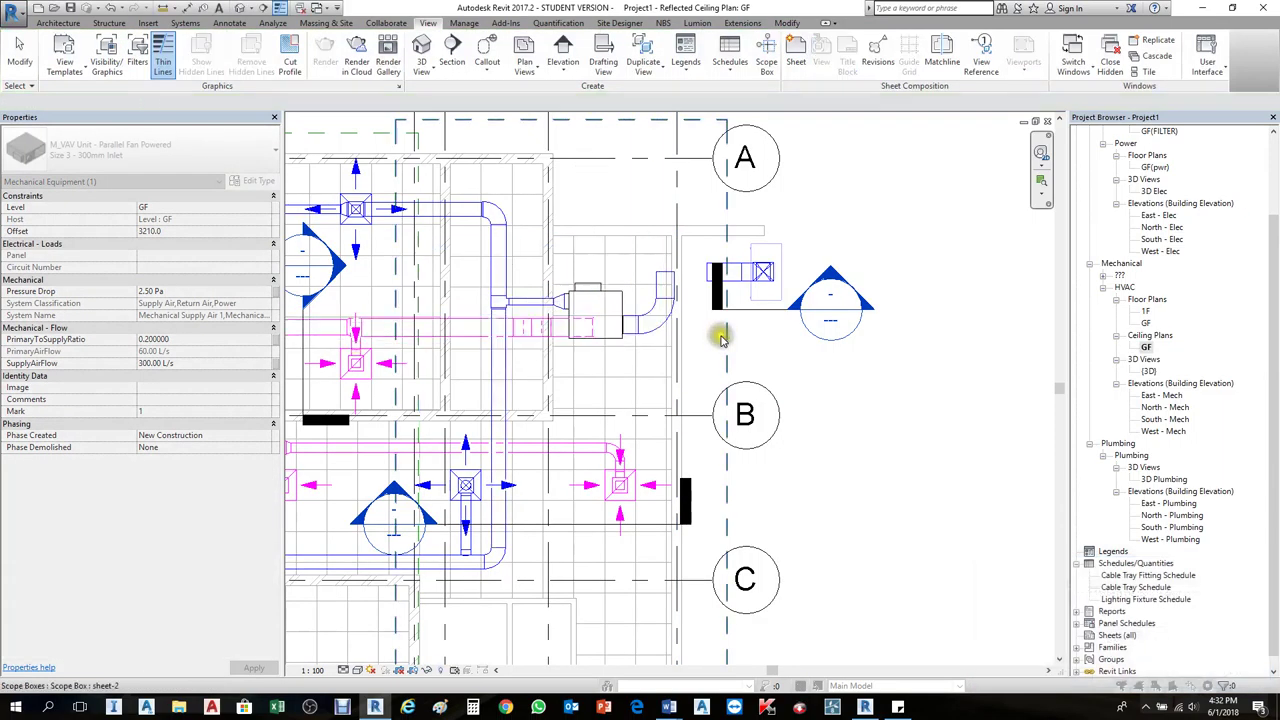
{"action": "scroll", "coordinate": [676, 285], "scroll_direction": "up", "scroll_amount": 2}
{"action": "left_click", "coordinate": [652, 287]}
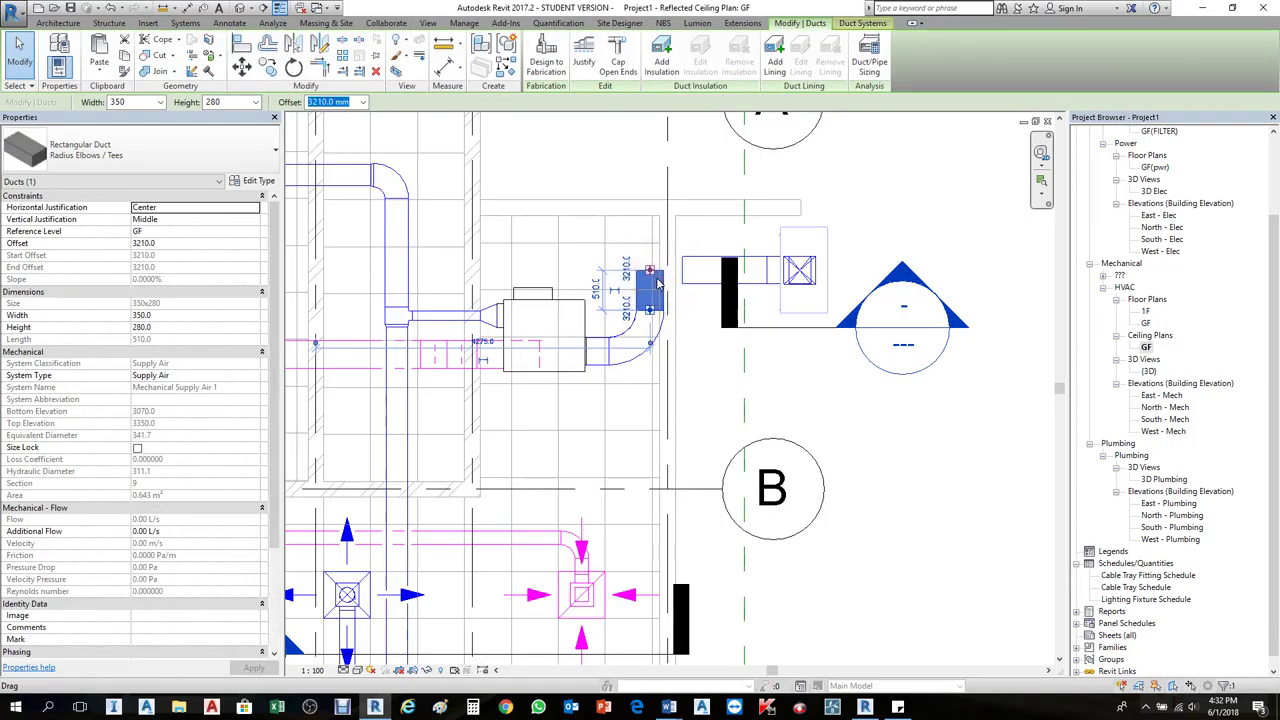
{"action": "left_click_drag", "start_coordinate": [657, 285], "coordinate": [700, 287]}
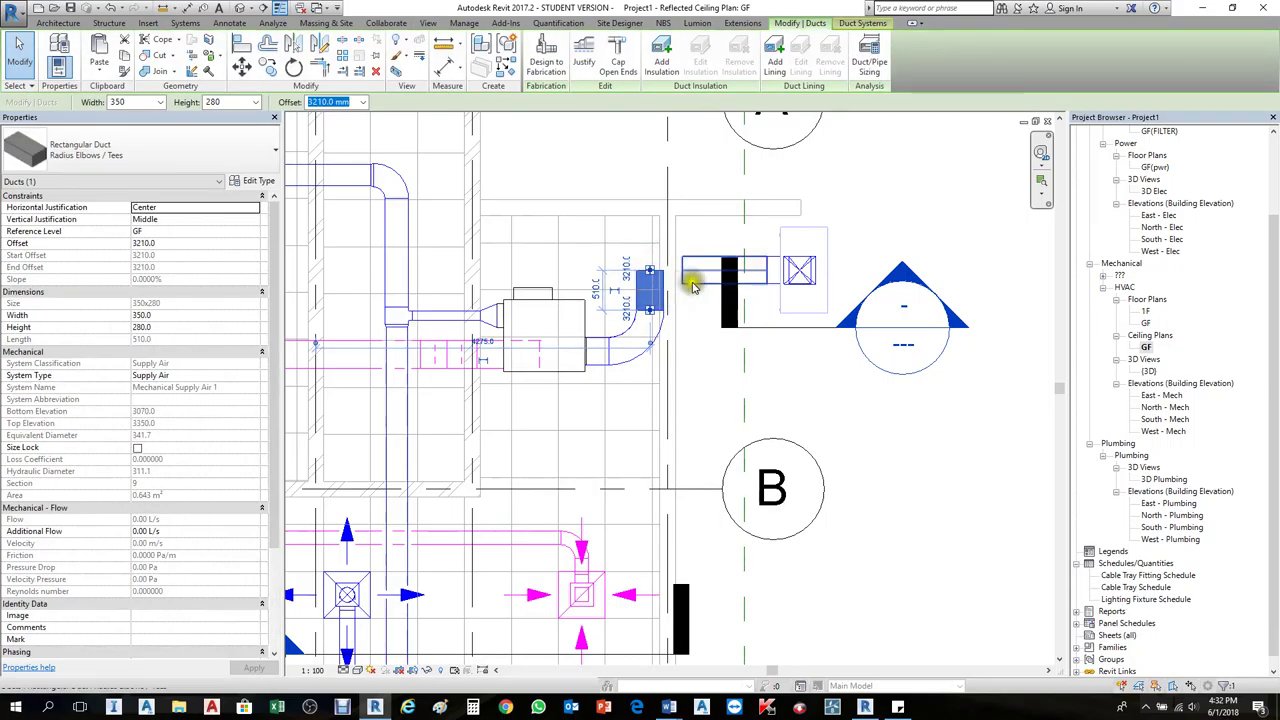
{"action": "left_click", "coordinate": [703, 289]}
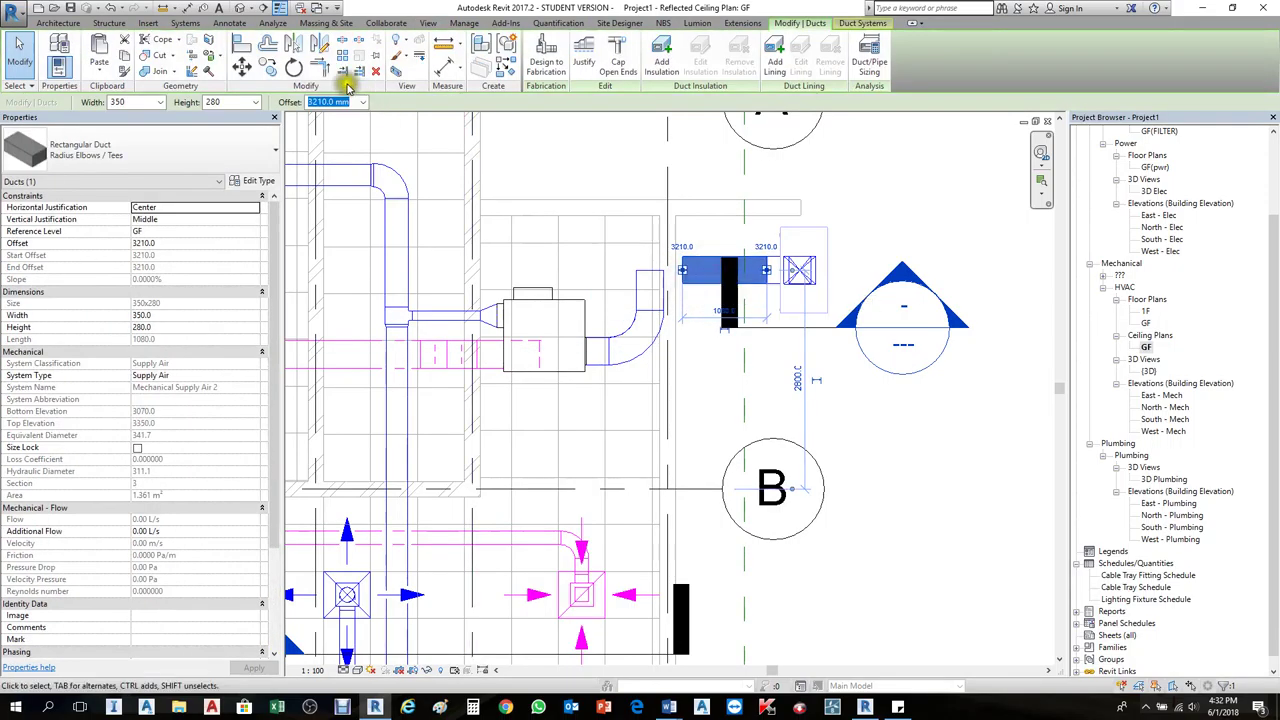
{"action": "key", "text": "Escape"}
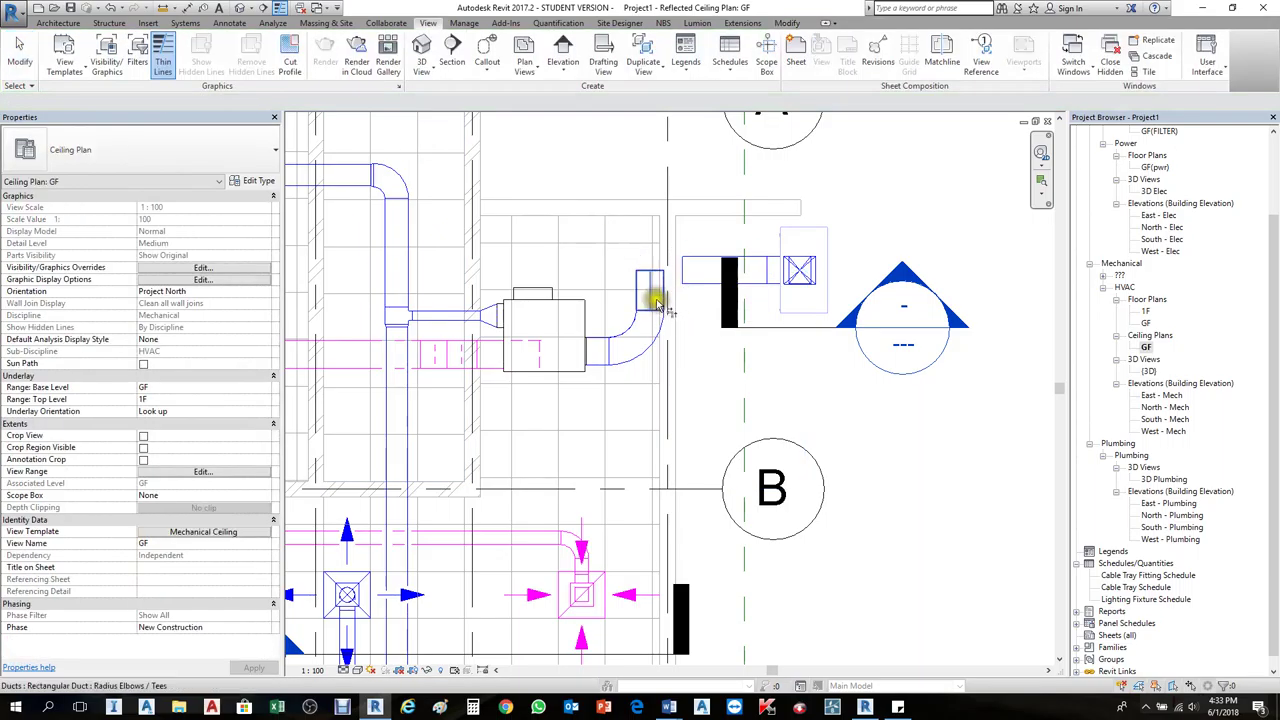
{"action": "left_click_drag", "start_coordinate": [640, 288], "coordinate": [704, 305]}
{"action": "key", "text": "Escape"}
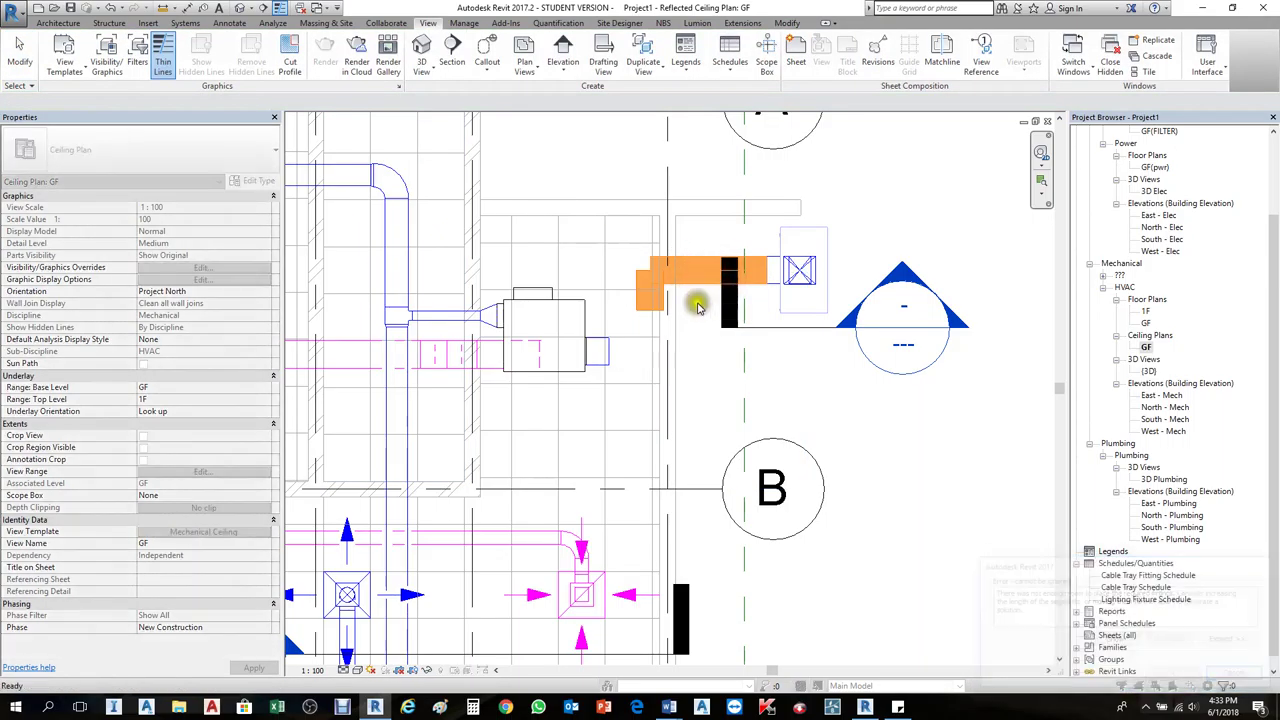
{"action": "left_click_drag", "start_coordinate": [594, 162], "coordinate": [832, 326]}
{"action": "left_click", "coordinate": [693, 343]}
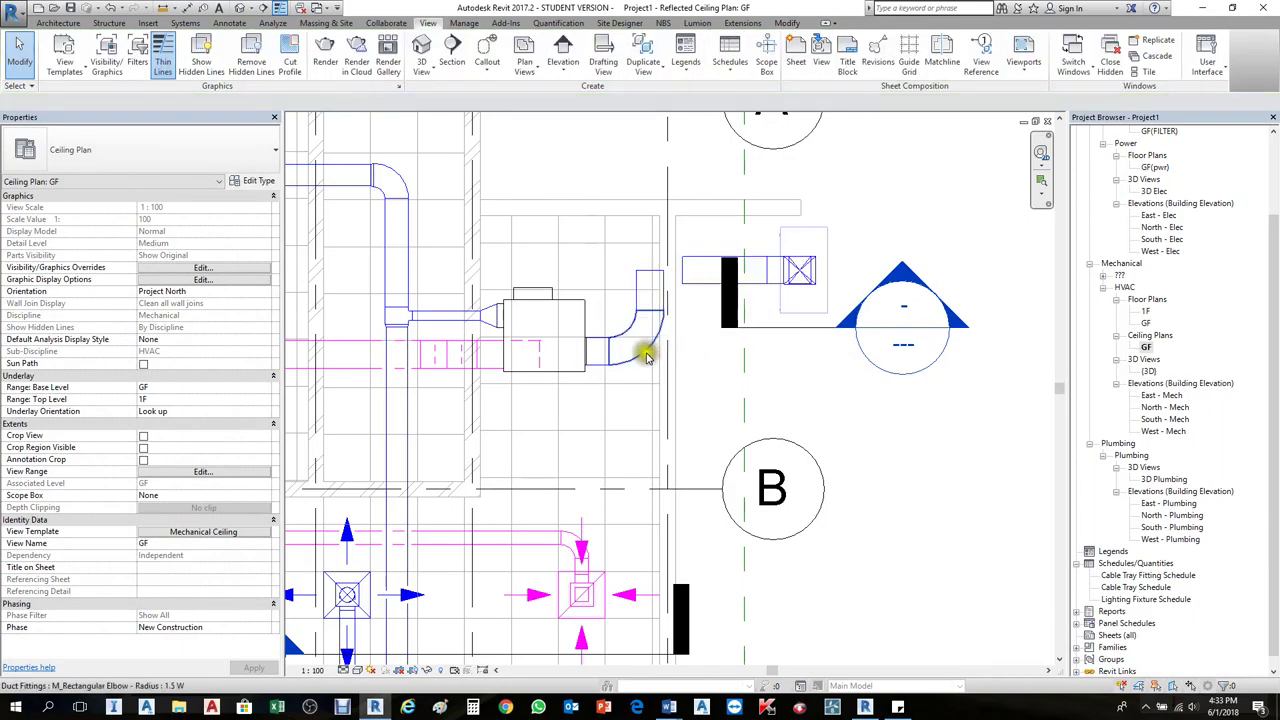
{"action": "left_click", "coordinate": [647, 349]}
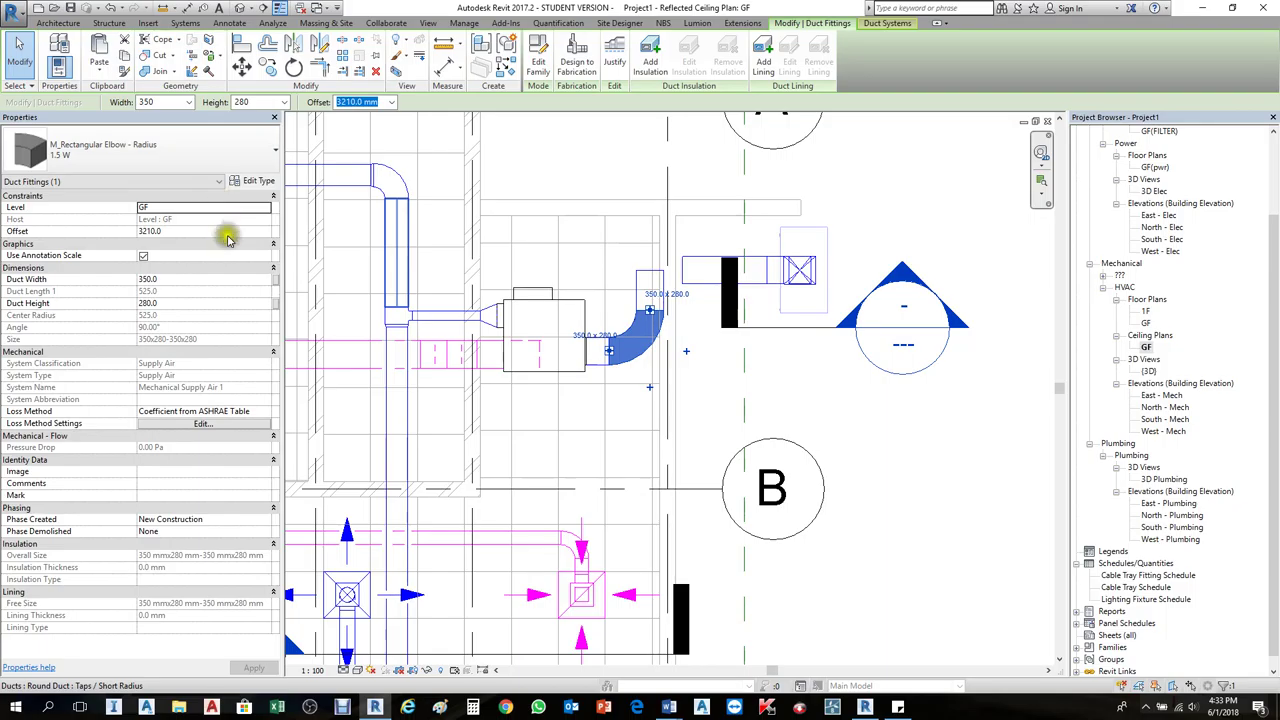
{"action": "scroll", "coordinate": [645, 345], "scroll_direction": "up", "scroll_amount": 3}
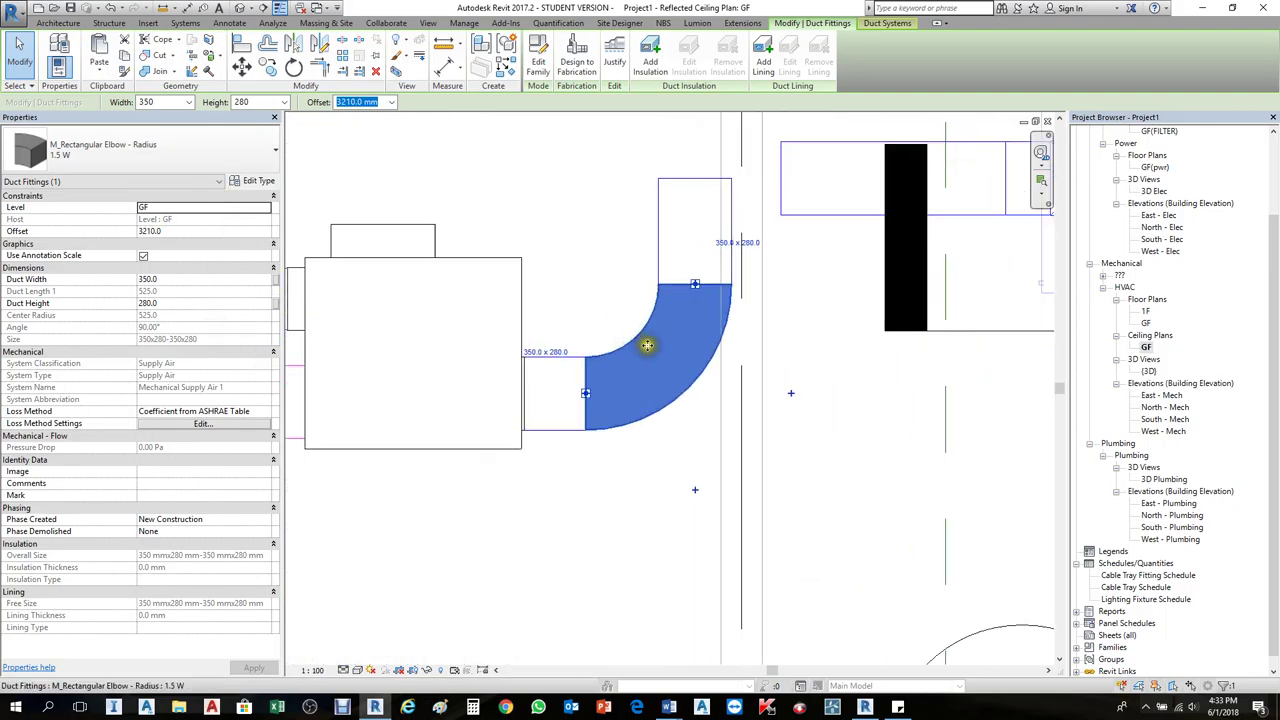
{"action": "scroll", "coordinate": [651, 343], "scroll_direction": "down", "scroll_amount": 1}
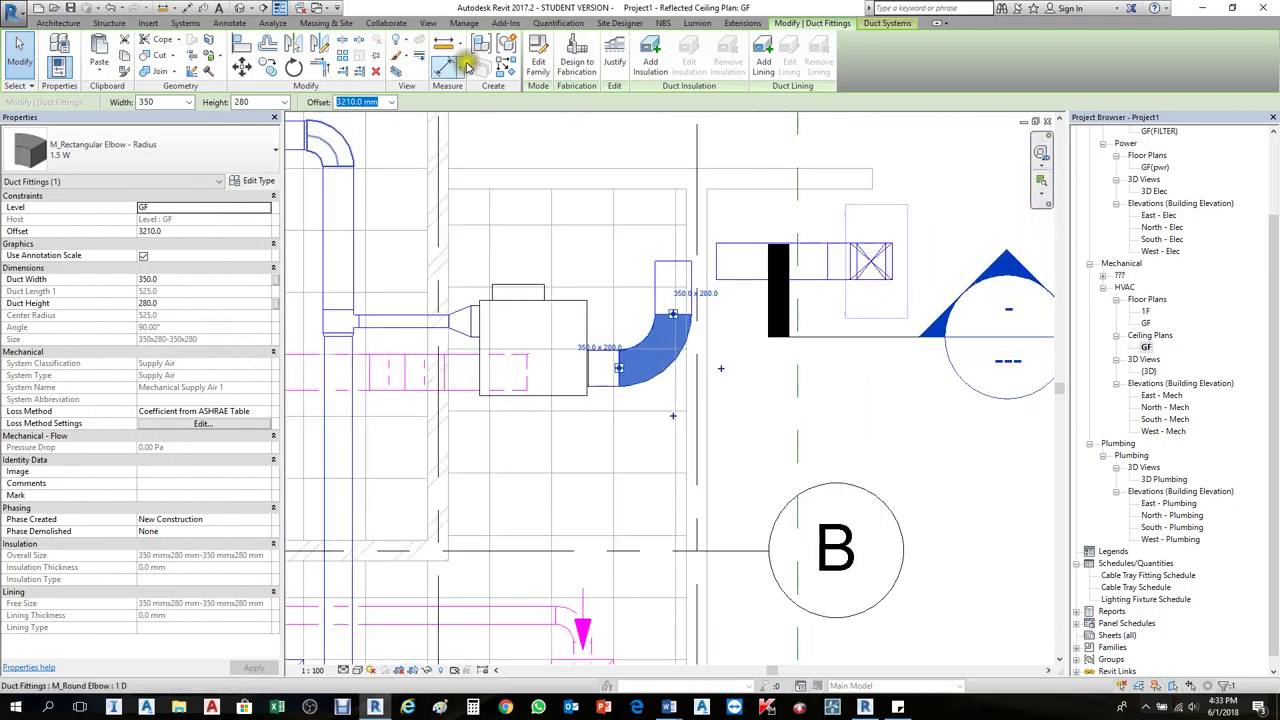
{"action": "left_click", "coordinate": [185, 24]}
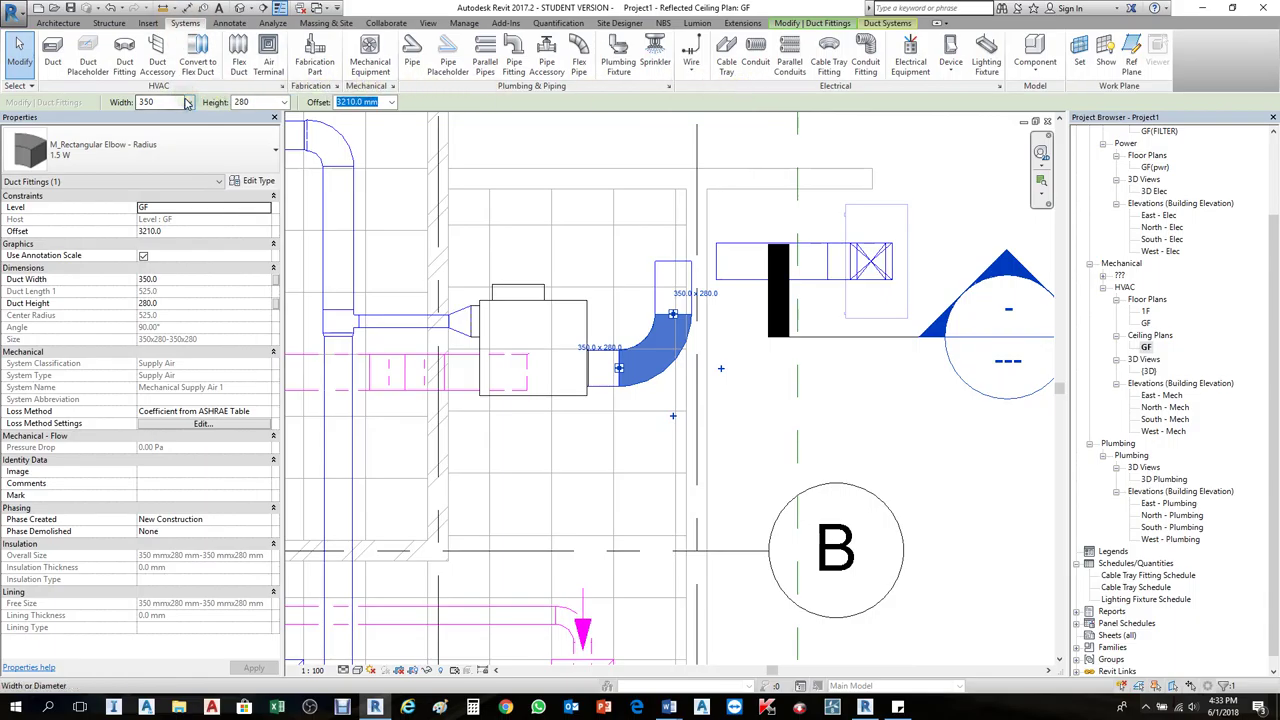
{"action": "left_click", "coordinate": [282, 86]}
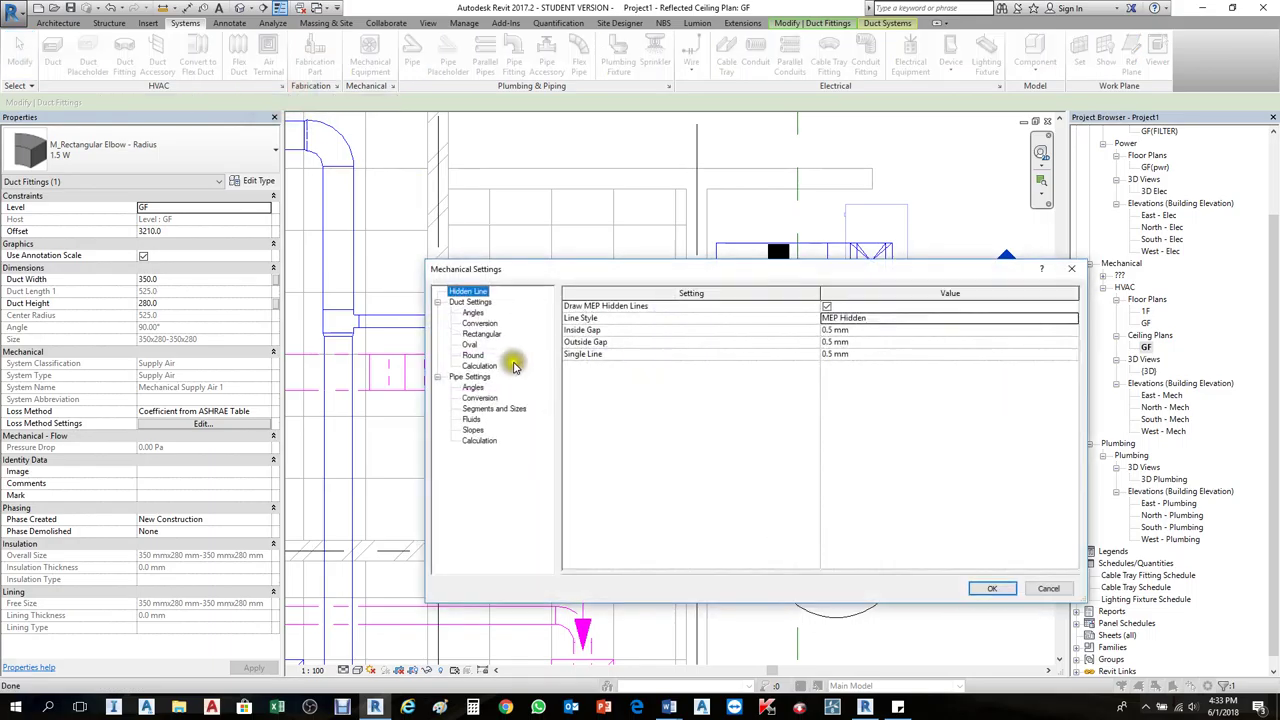
{"action": "left_click", "coordinate": [478, 302]}
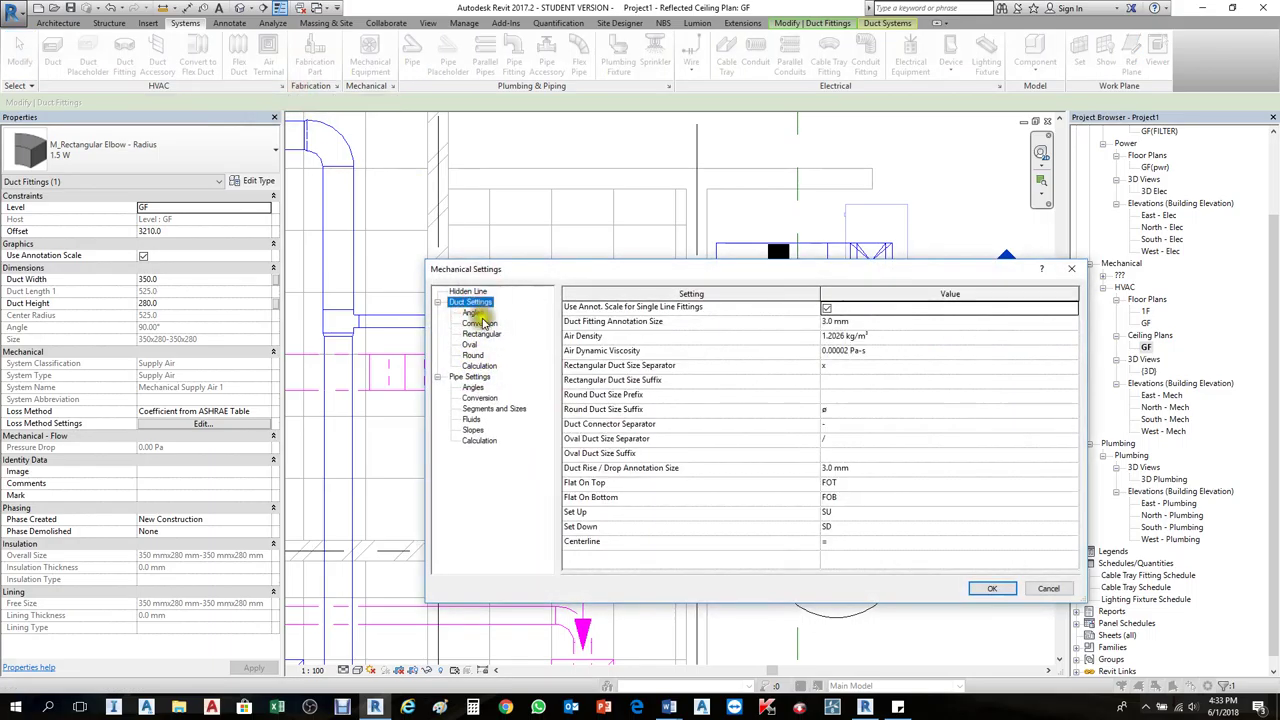
{"action": "left_click", "coordinate": [480, 324]}
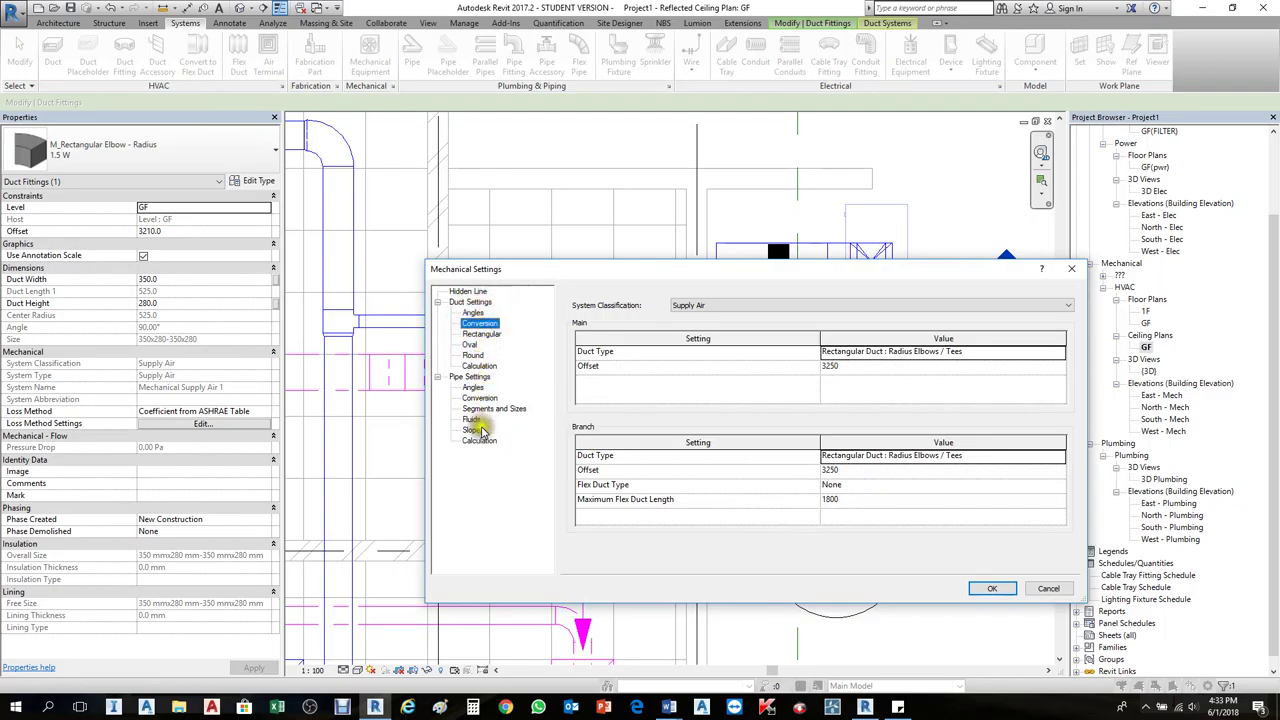
{"action": "left_click", "coordinate": [473, 312]}
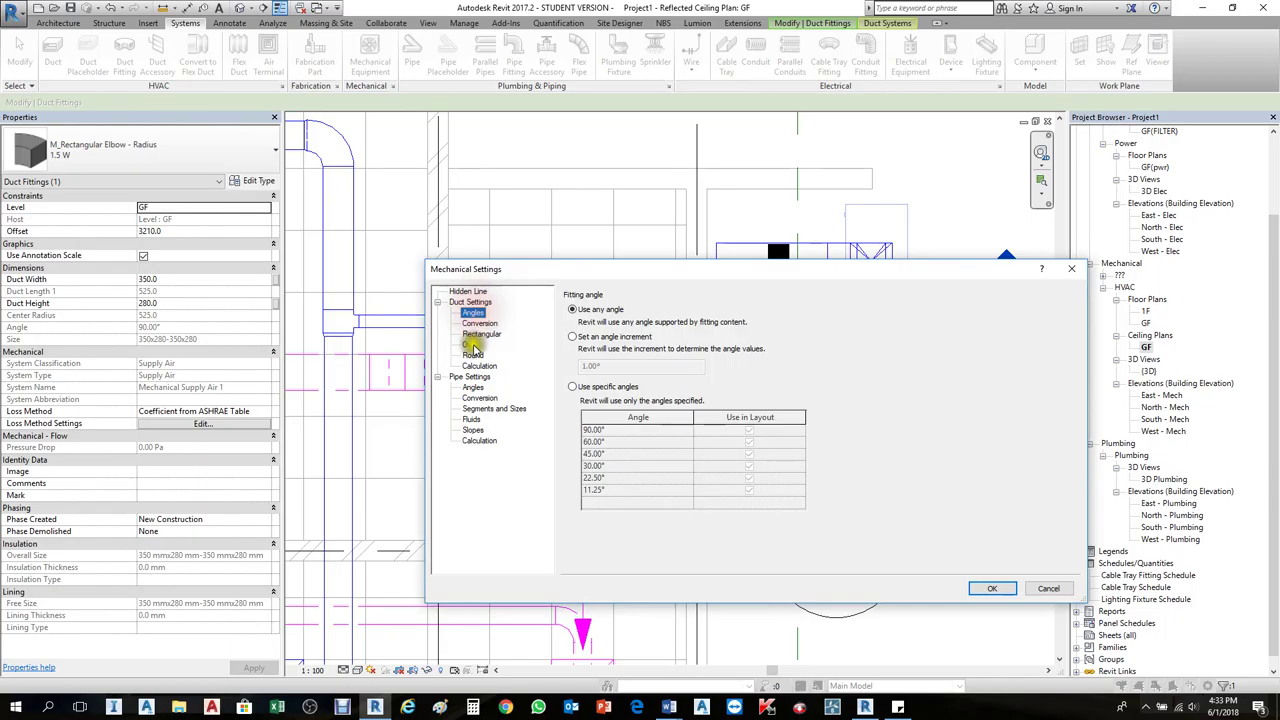
{"action": "left_click", "coordinate": [469, 344]}
{"action": "left_click", "coordinate": [479, 366]}
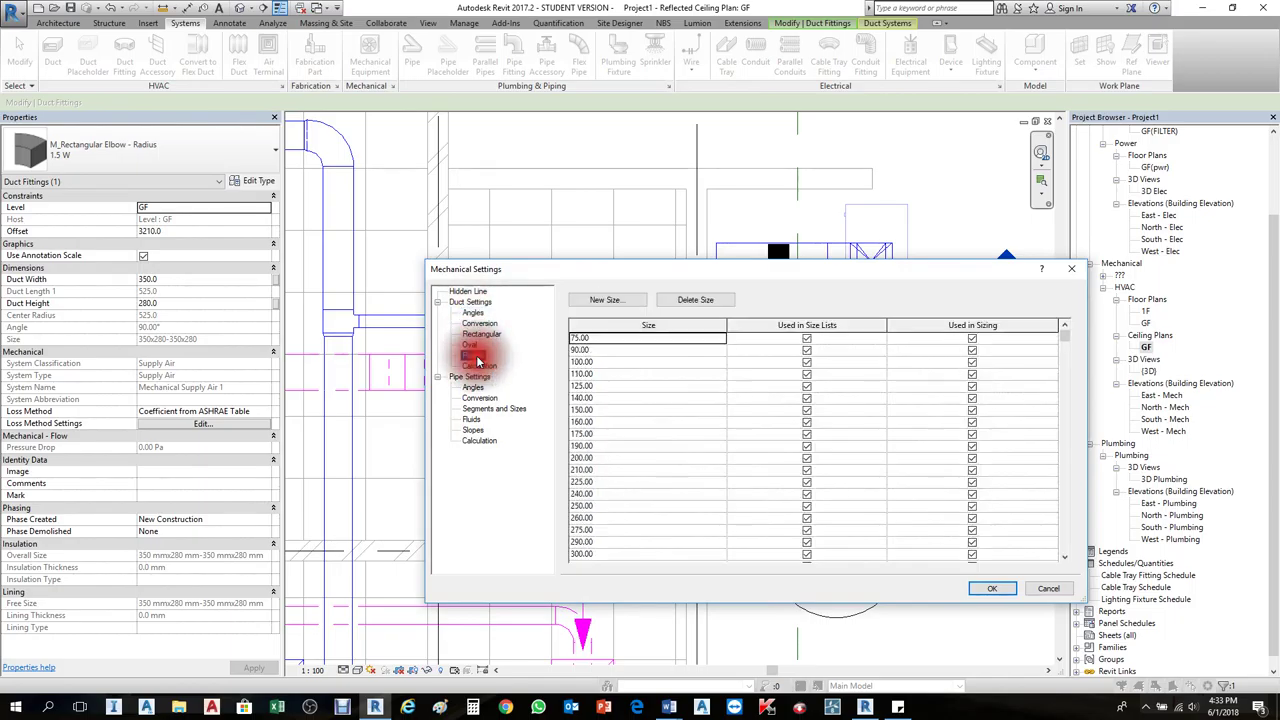
{"action": "left_click", "coordinate": [1080, 270]}
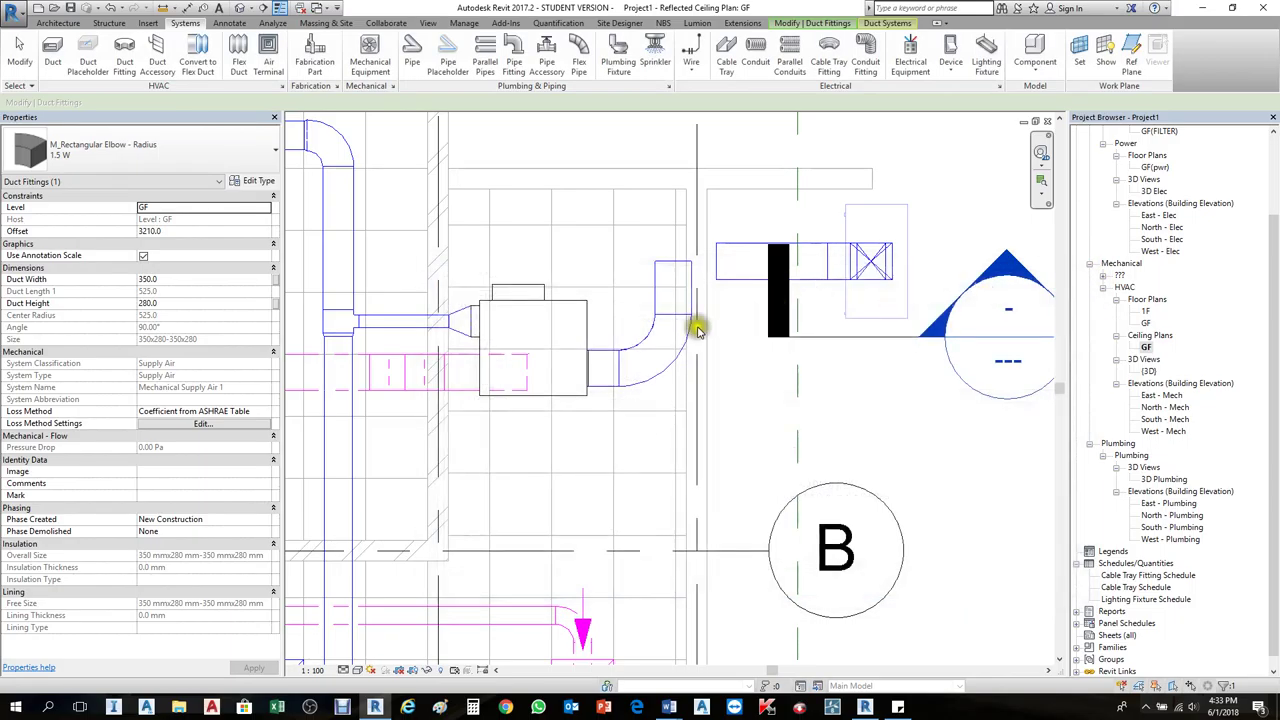
{"action": "left_click", "coordinate": [648, 335]}
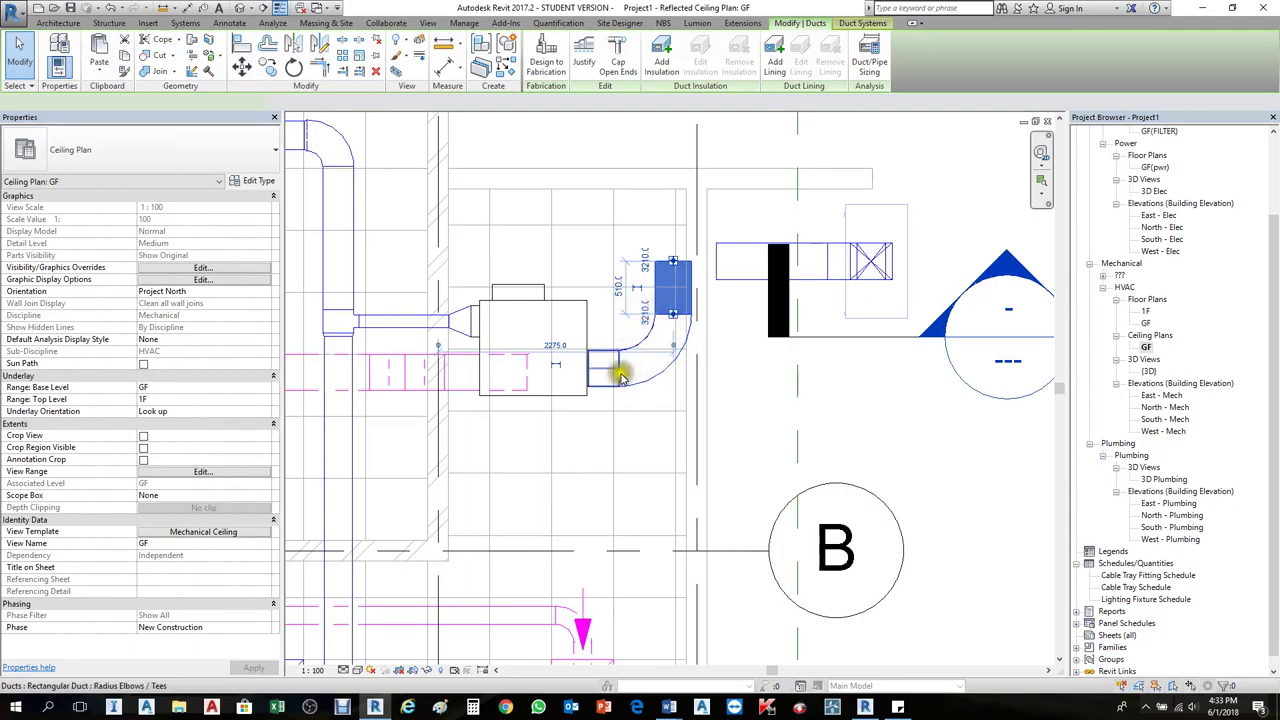
{"action": "left_click", "coordinate": [613, 385]}
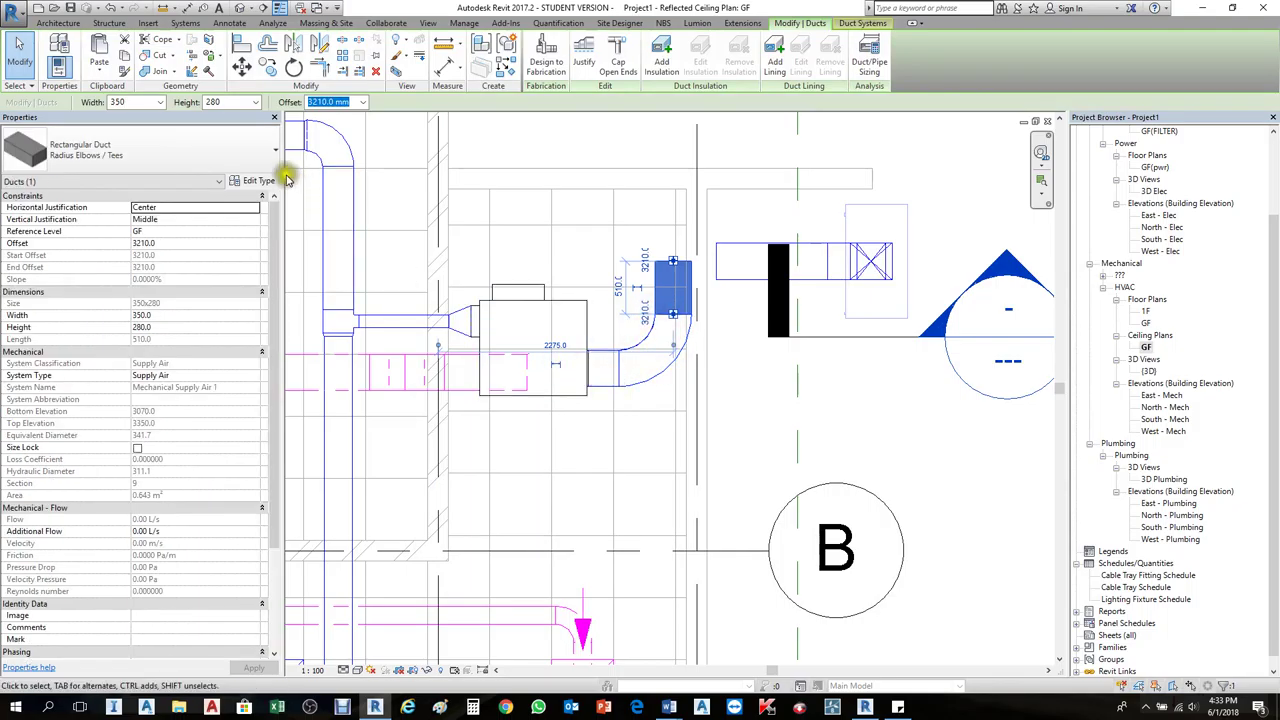
{"action": "left_click", "coordinate": [255, 180]}
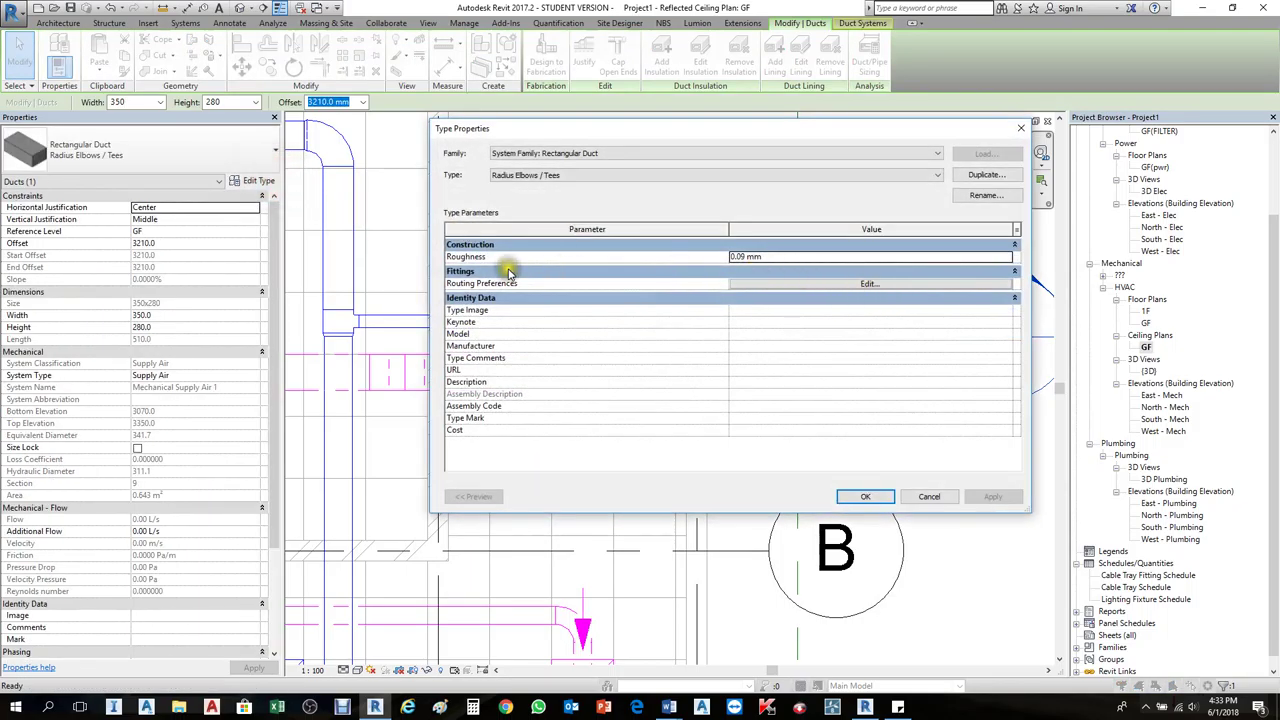
{"action": "left_click", "coordinate": [862, 285]}
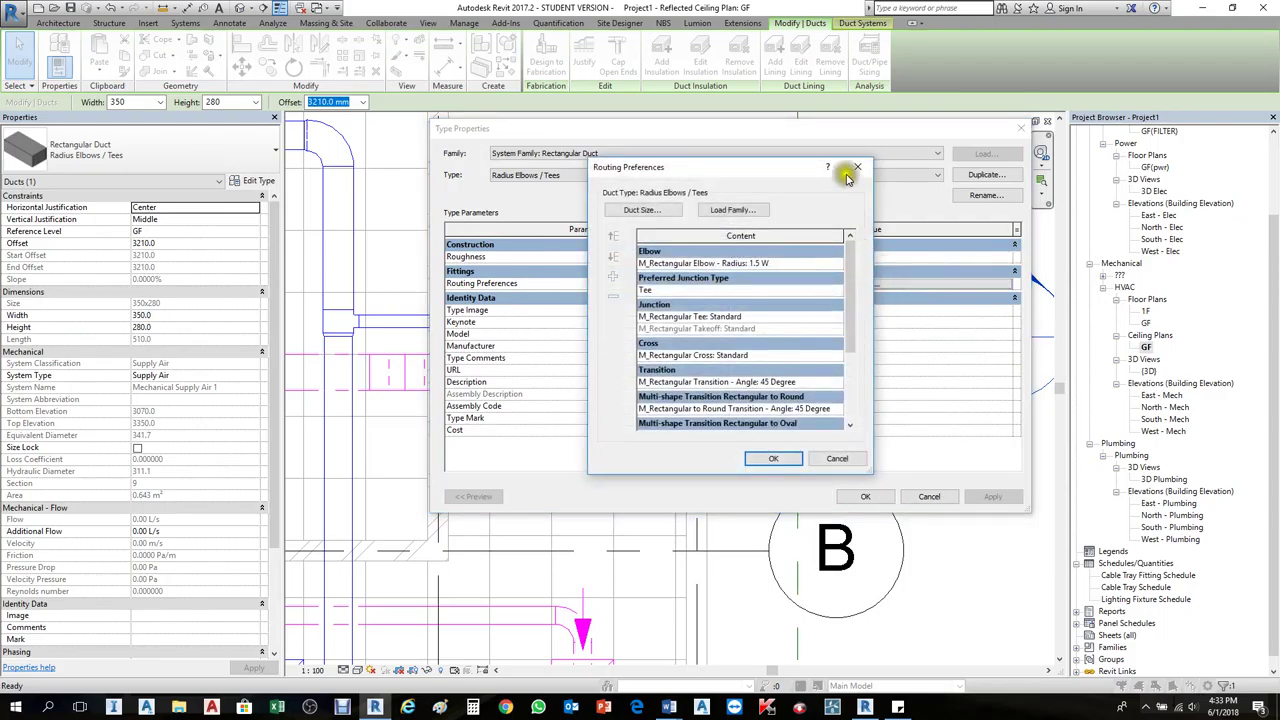
{"action": "left_click", "coordinate": [857, 167]}
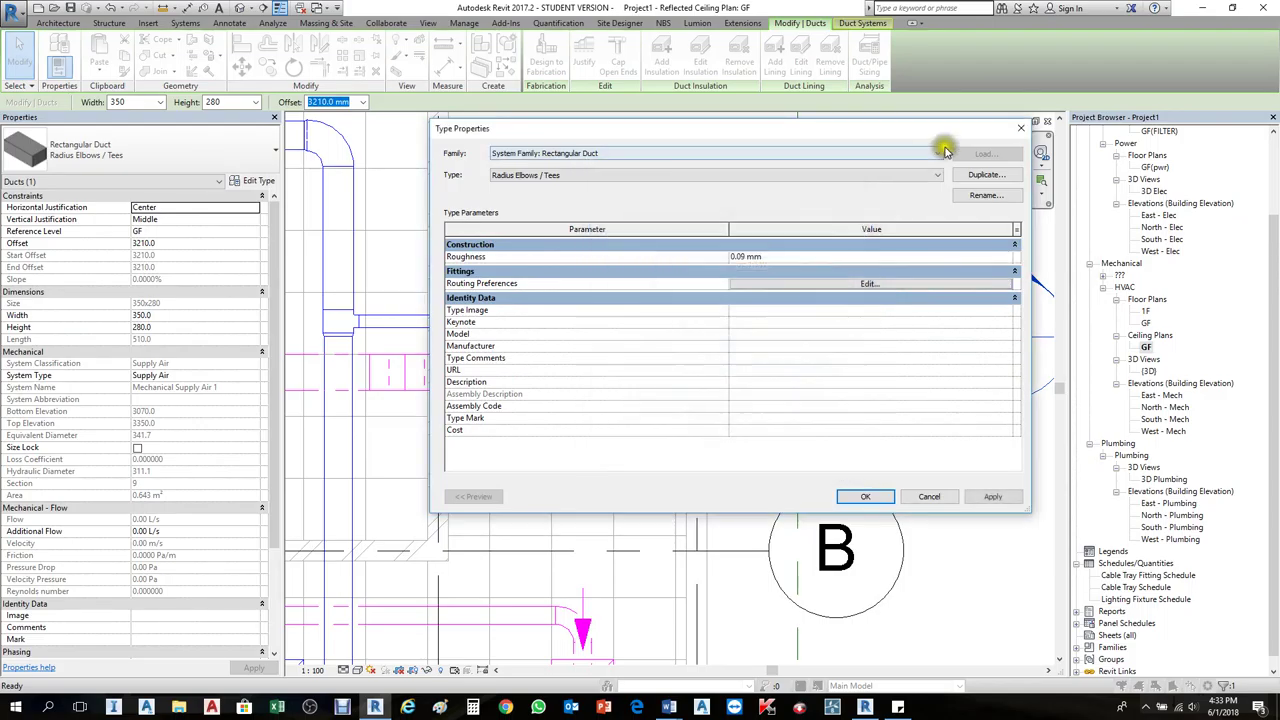
{"action": "left_click", "coordinate": [1022, 129]}
{"action": "left_click", "coordinate": [614, 400]}
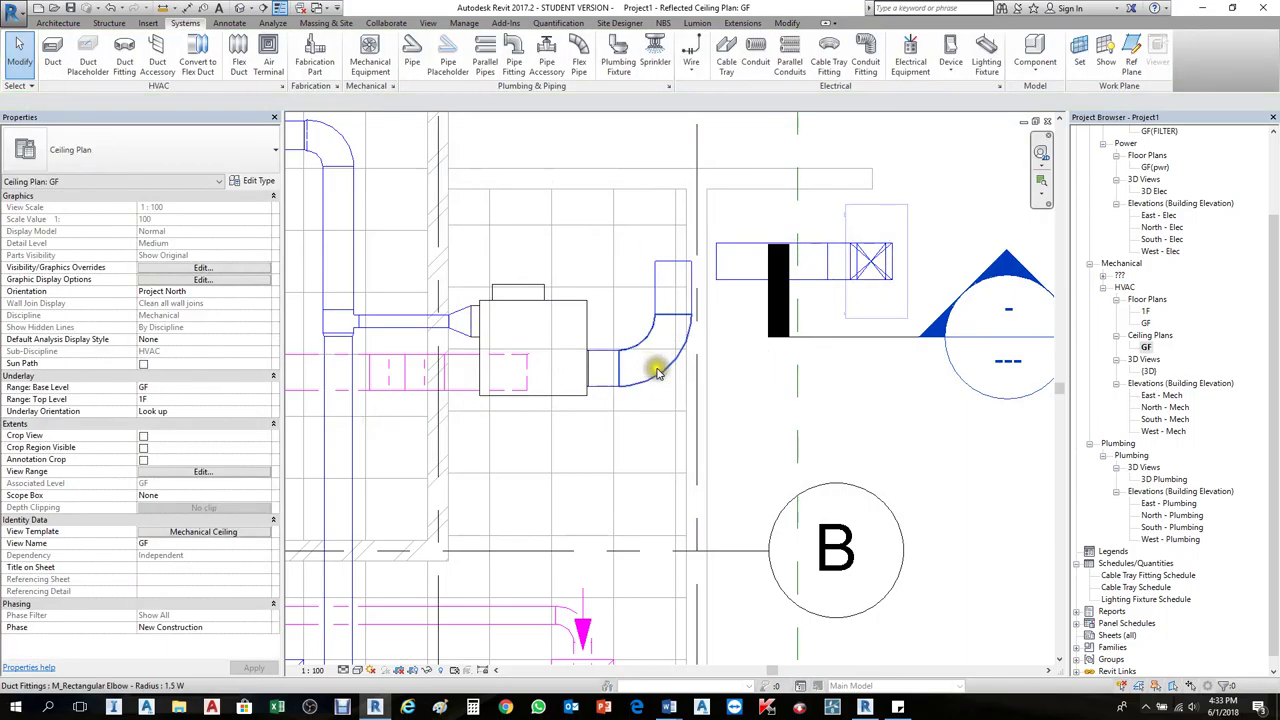
{"action": "left_click", "coordinate": [656, 371]}
{"action": "left_click", "coordinate": [266, 195]}
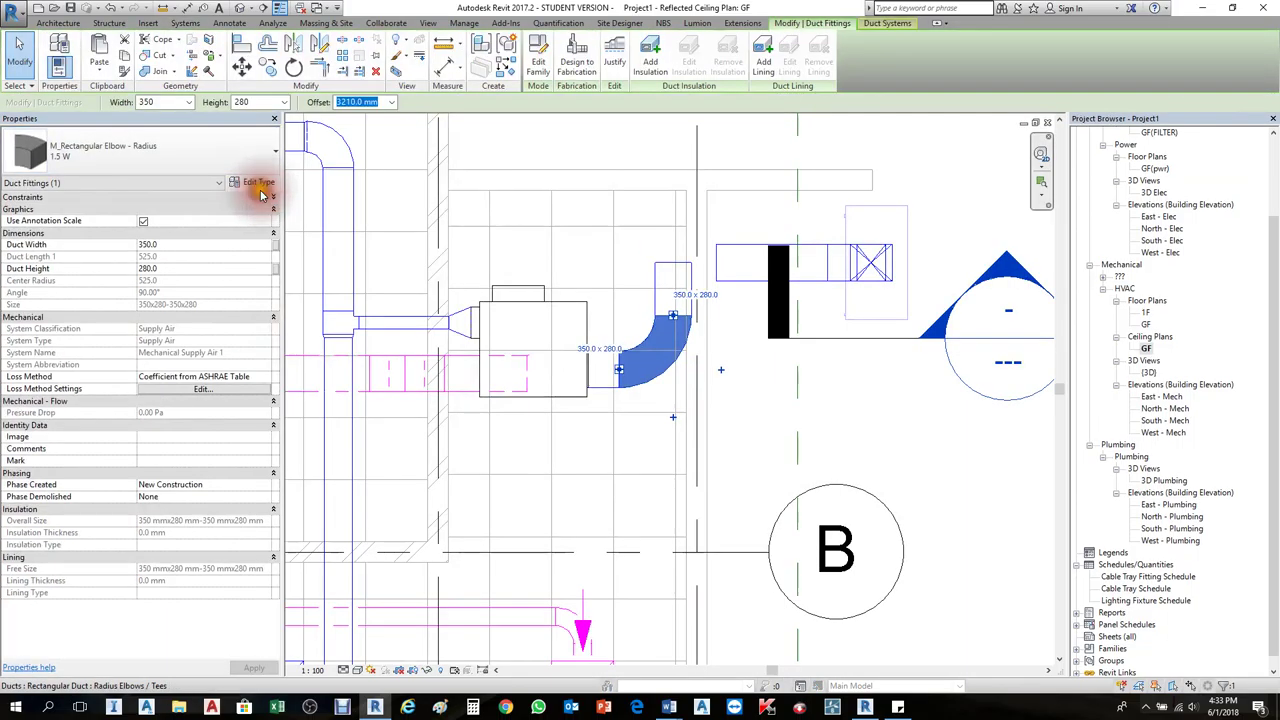
{"action": "left_click", "coordinate": [259, 182]}
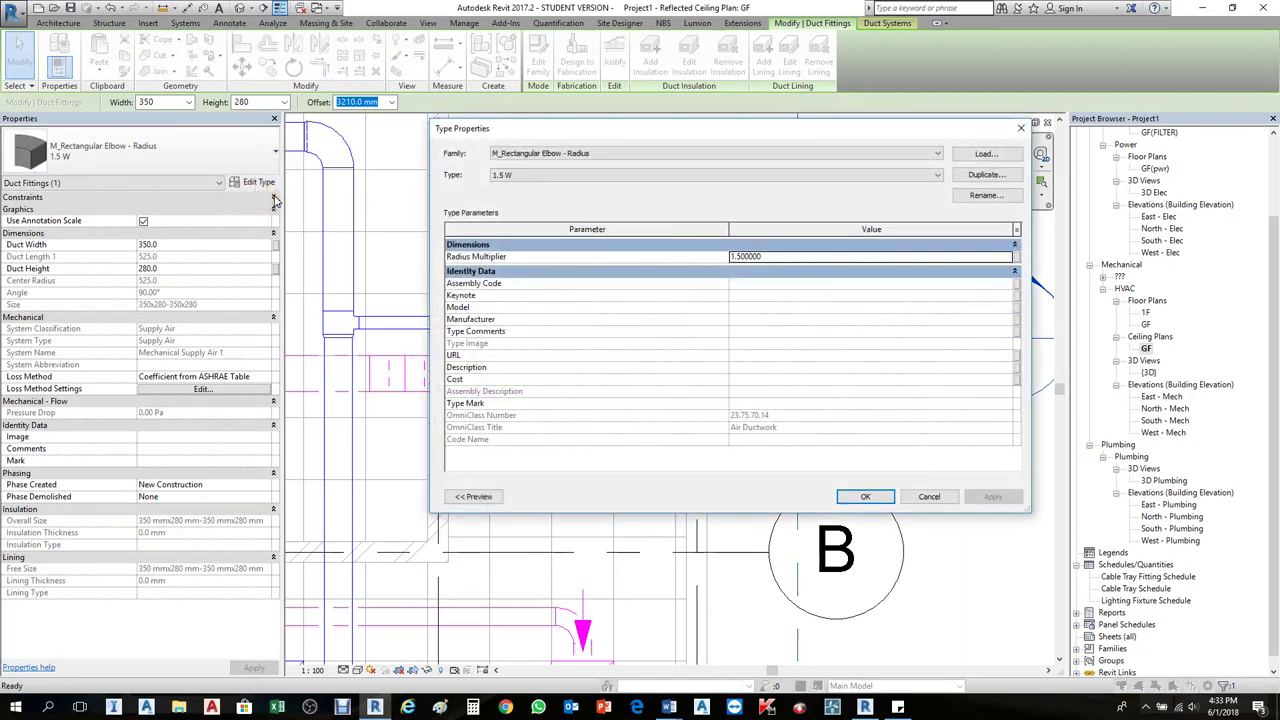
{"action": "left_click", "coordinate": [1021, 128]}
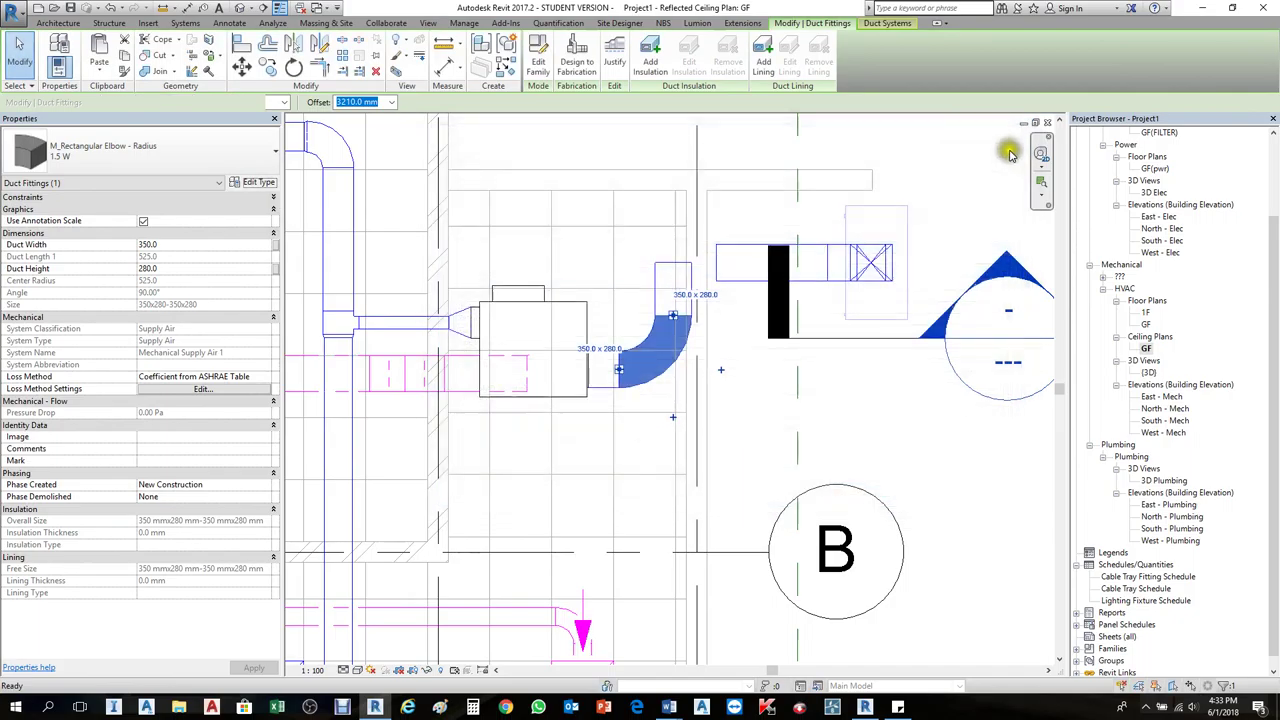
{"action": "key", "text": "Escape"}
{"action": "left_click", "coordinate": [273, 196]}
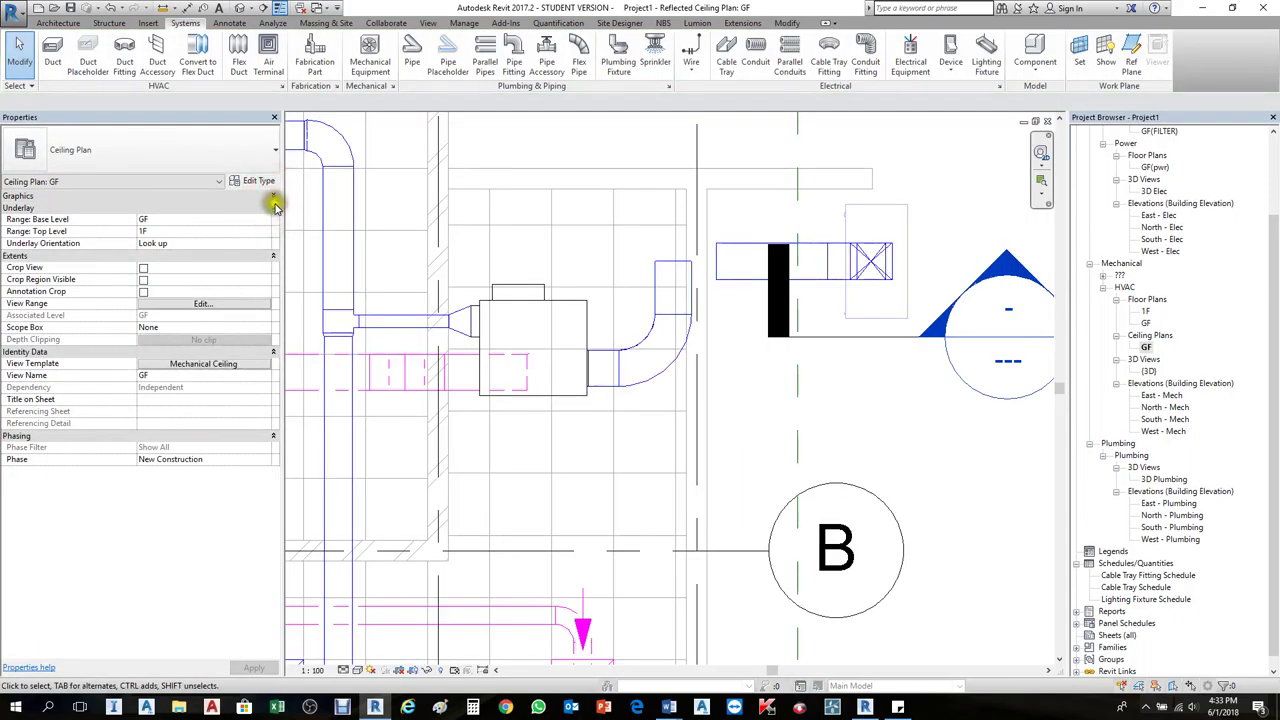
{"action": "left_click", "coordinate": [272, 196]}
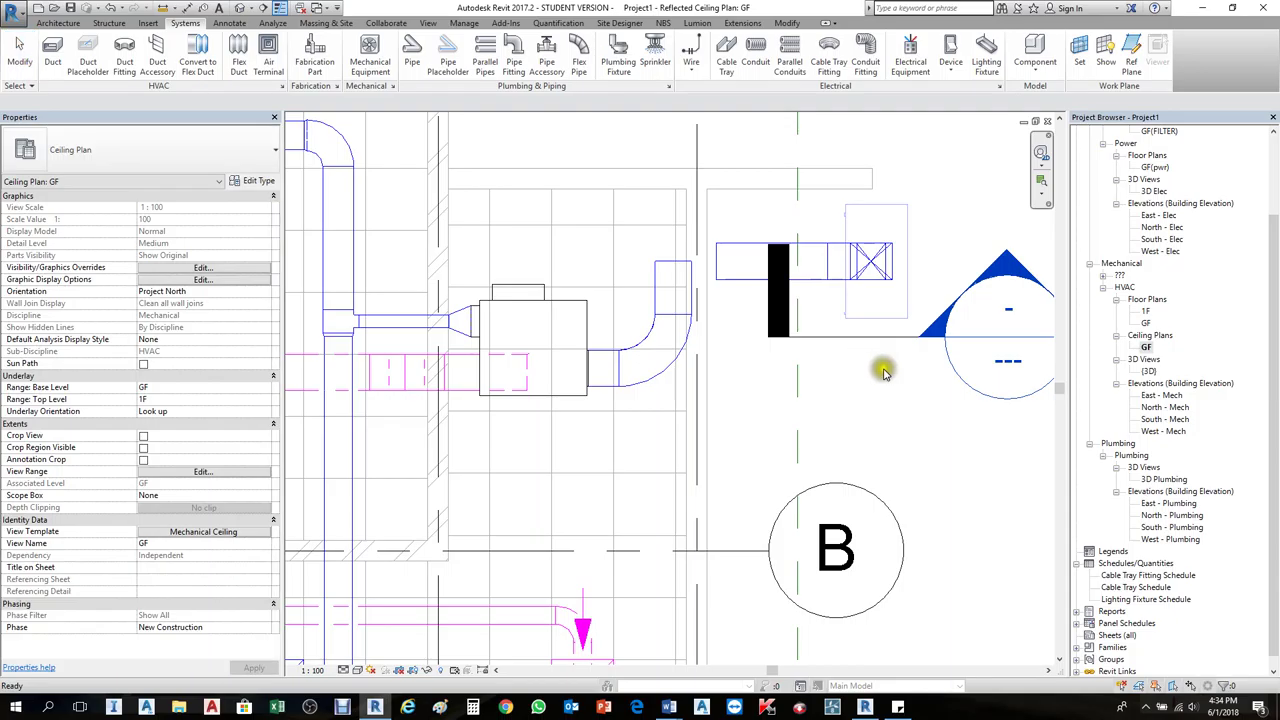
{"action": "left_click", "coordinate": [457, 200]}
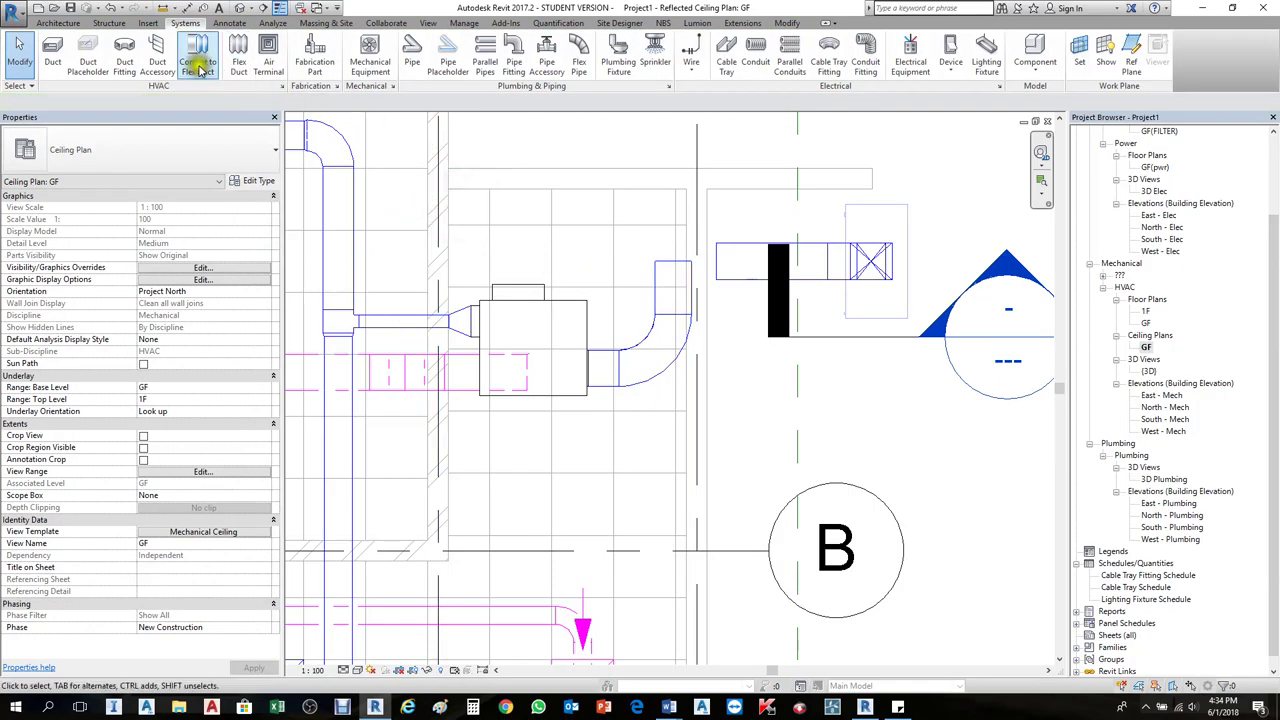
{"action": "left_click", "coordinate": [283, 86]}
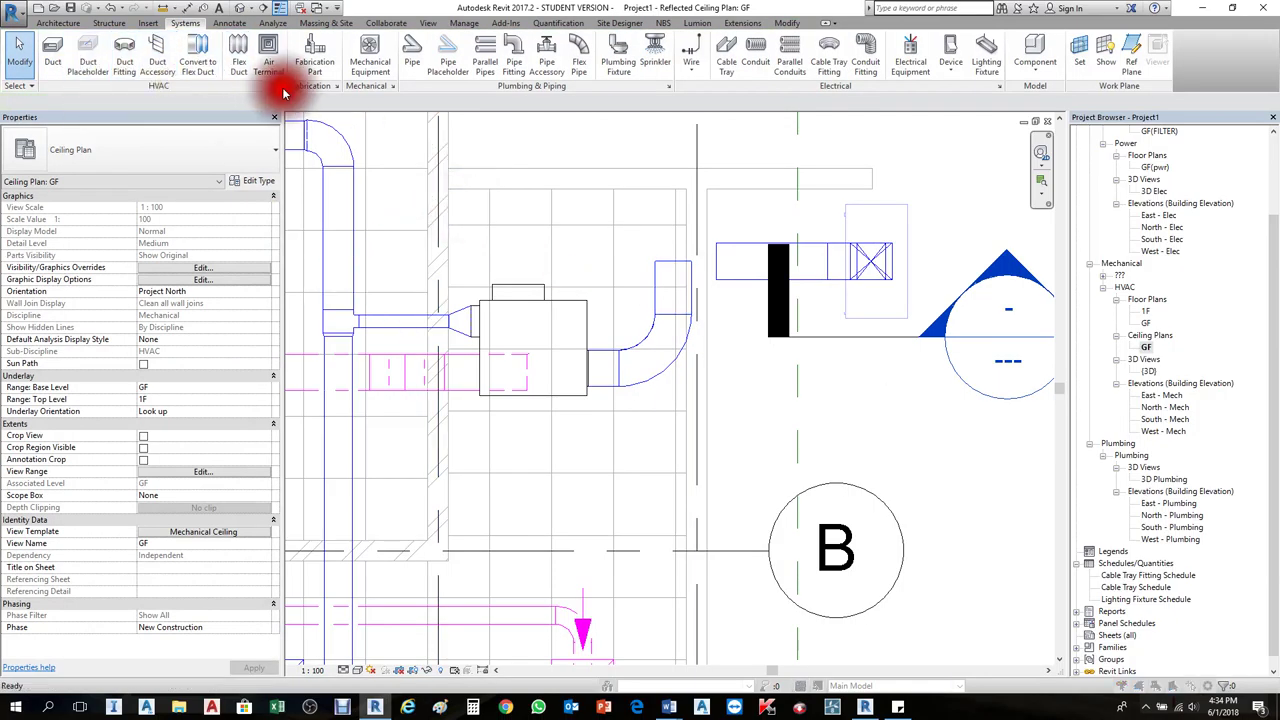
{"action": "left_click", "coordinate": [476, 303]}
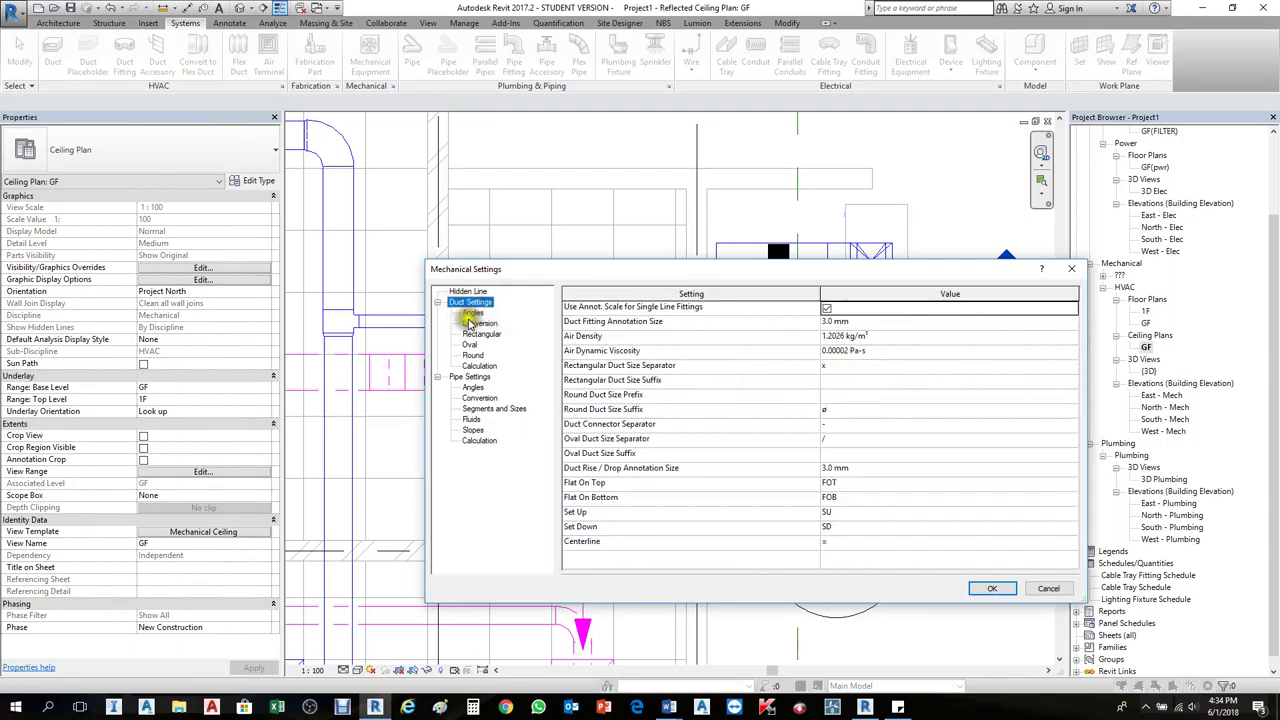
{"action": "left_click", "coordinate": [472, 313]}
{"action": "left_click", "coordinate": [479, 323]}
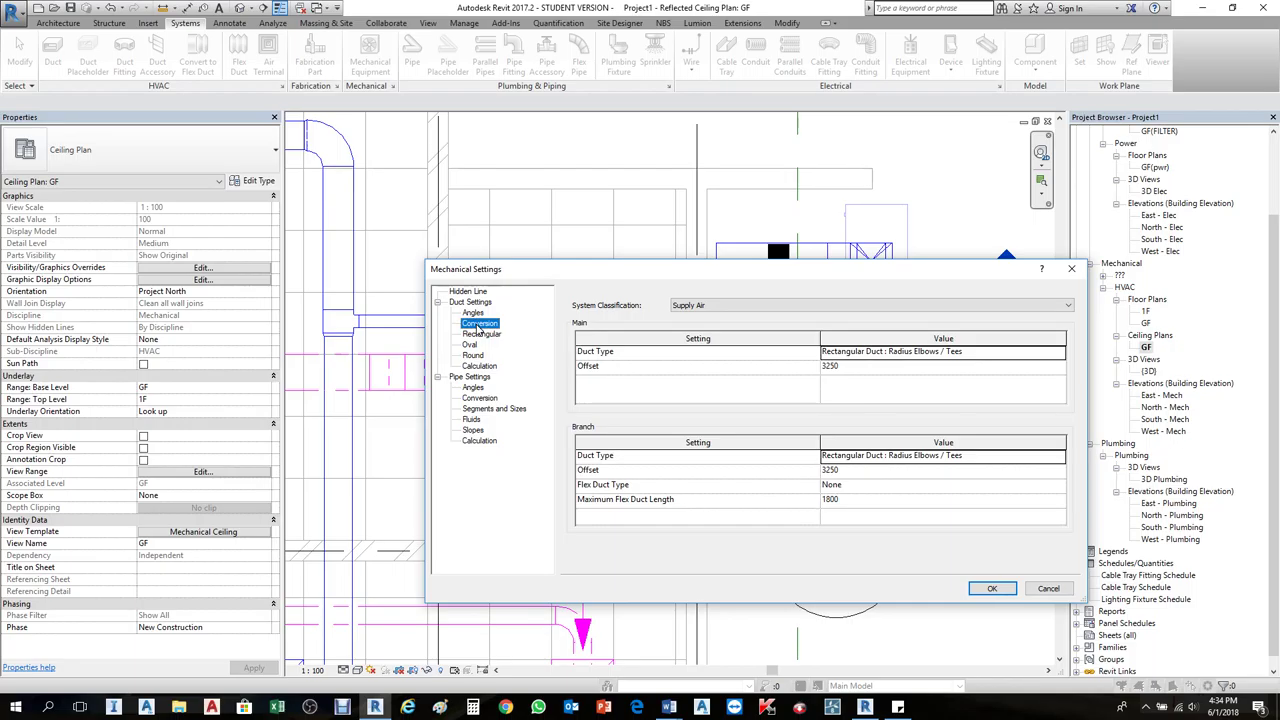
{"action": "left_click", "coordinate": [478, 335]}
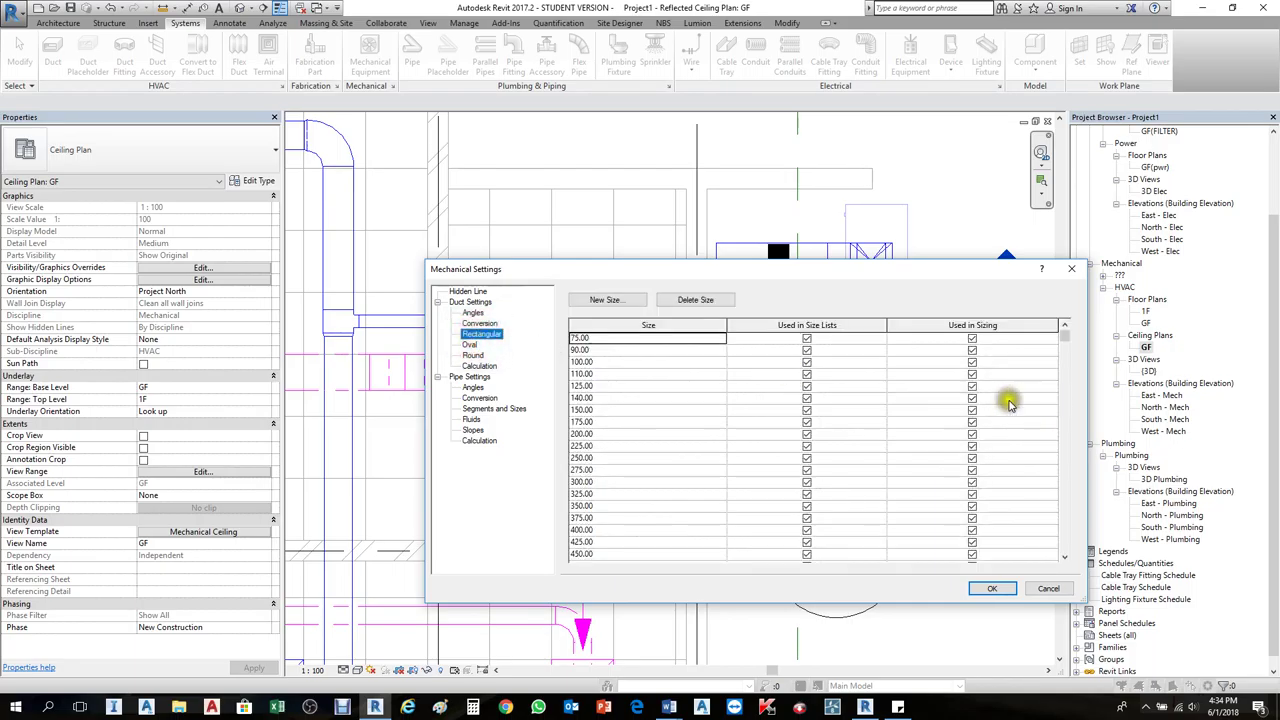
{"action": "left_click", "coordinate": [480, 367]}
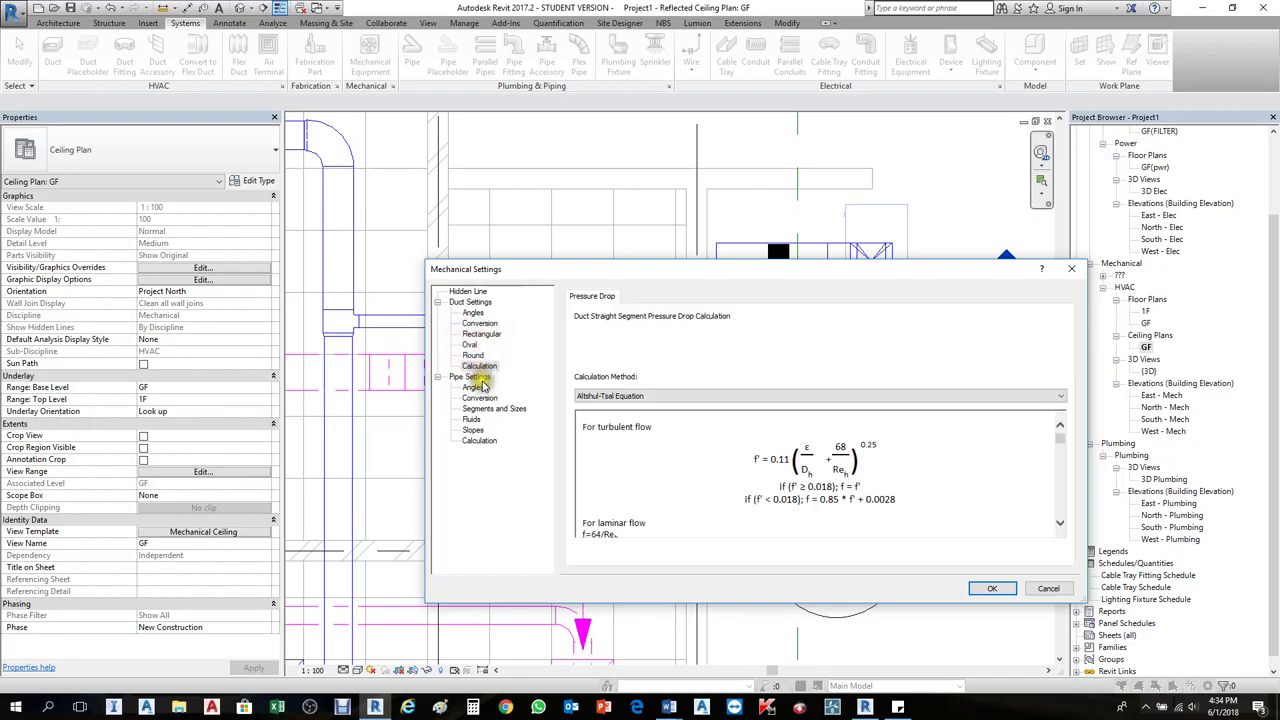
{"action": "left_click", "coordinate": [471, 302]}
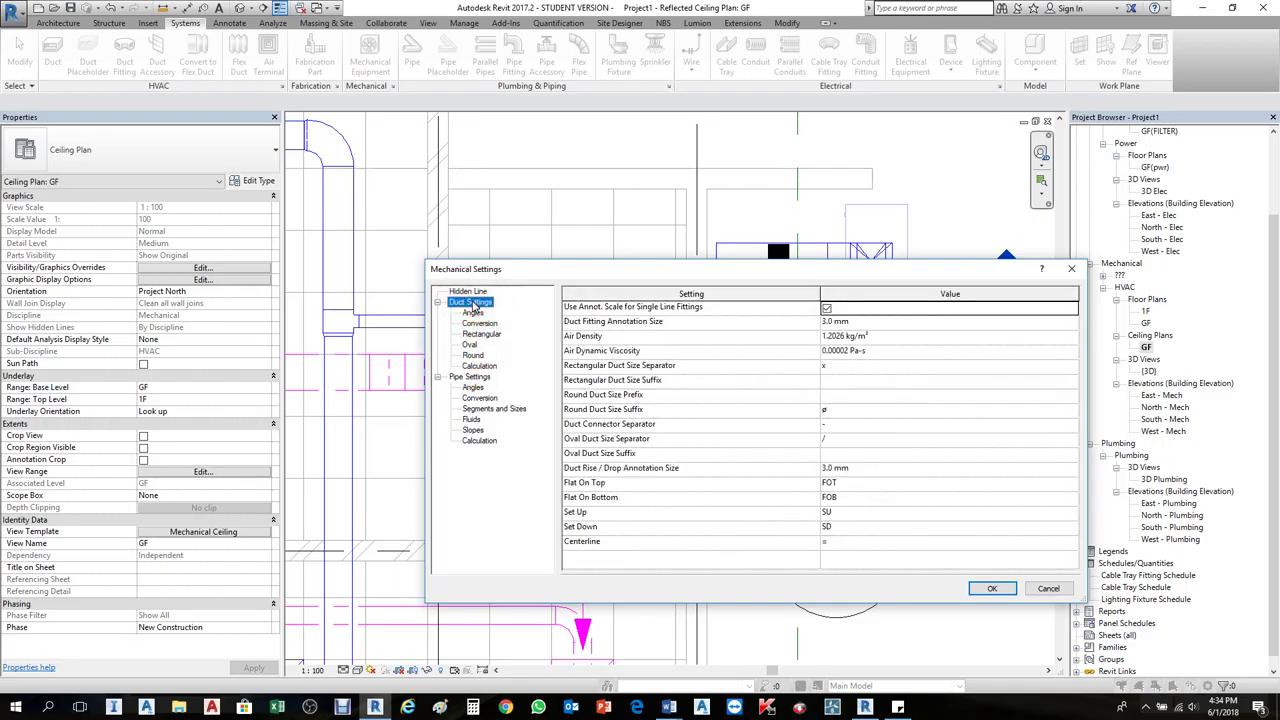
{"action": "left_click", "coordinate": [1071, 268]}
{"action": "scroll", "coordinate": [705, 358], "scroll_direction": "down", "scroll_amount": 2}
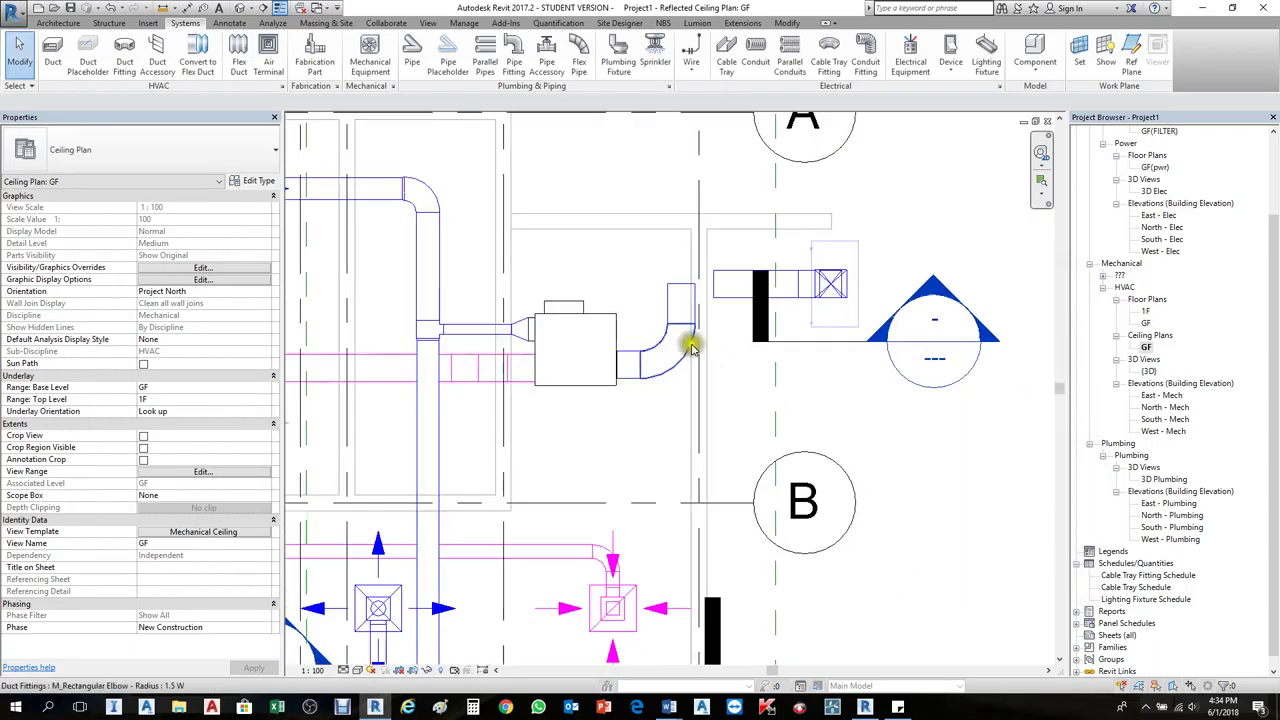
{"action": "left_click", "coordinate": [676, 310]}
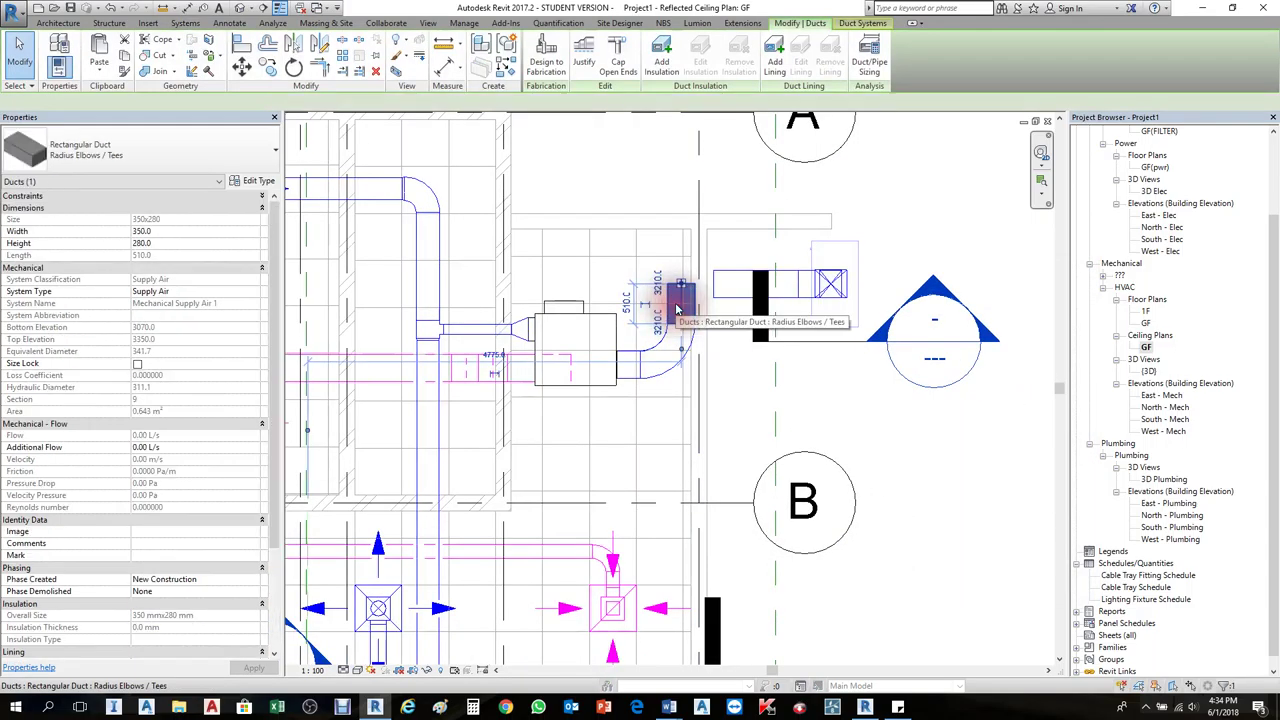
{"action": "left_click", "coordinate": [258, 180]}
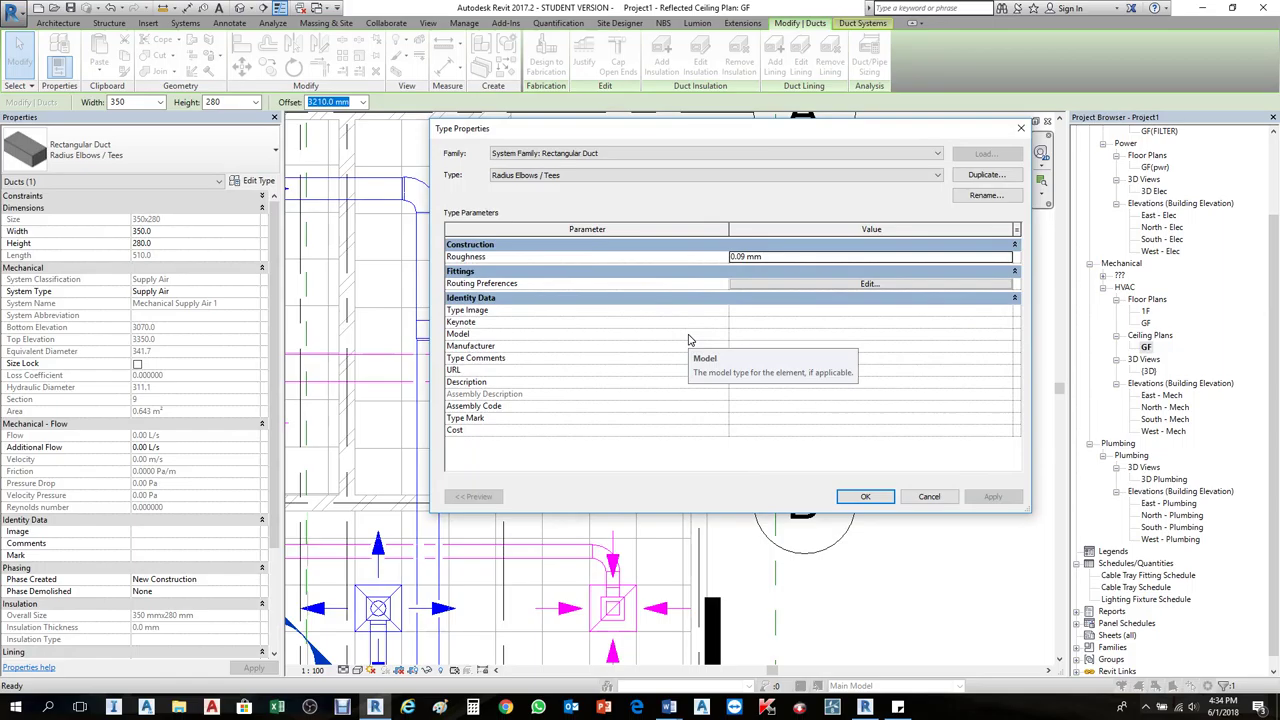
{"action": "left_click", "coordinate": [740, 338]}
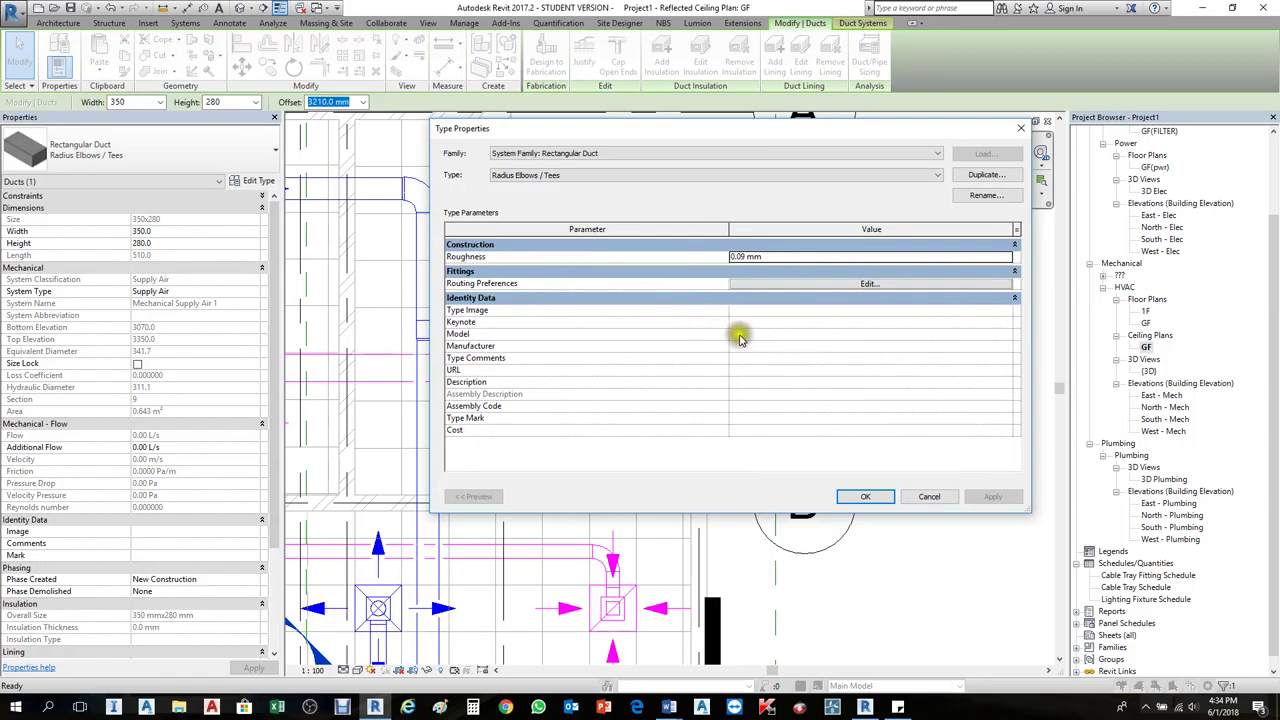
{"action": "left_click", "coordinate": [855, 285]}
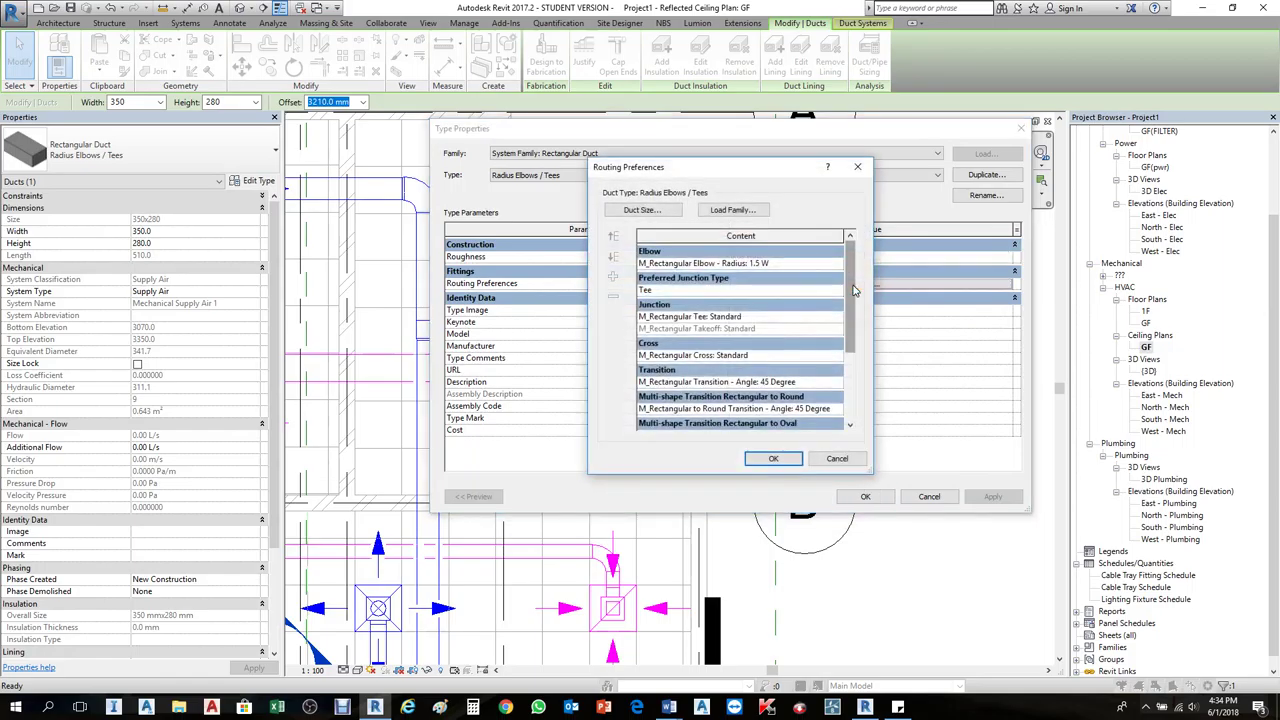
{"action": "key", "text": "Escape"}
{"action": "key", "text": "Escape"}
{"action": "key", "text": "Escape"}
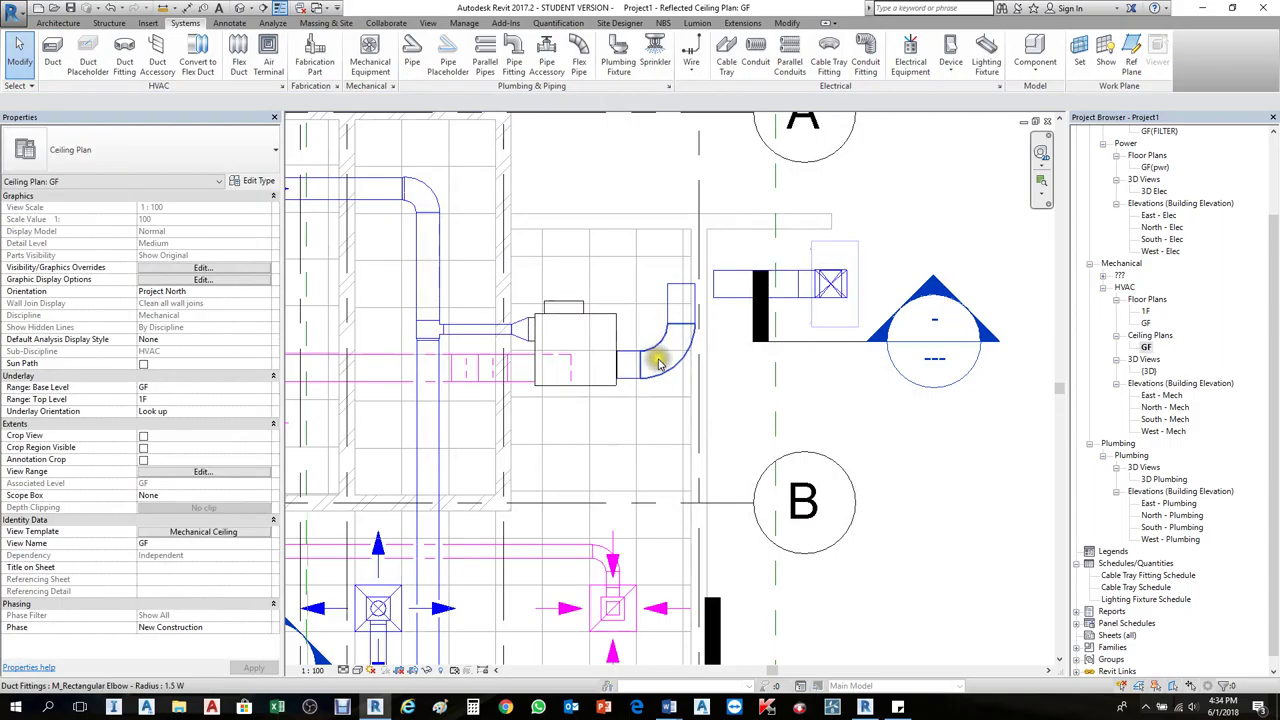
{"action": "scroll", "coordinate": [675, 377], "scroll_direction": "up", "scroll_amount": 3}
{"action": "scroll", "coordinate": [700, 185], "scroll_direction": "down", "scroll_amount": 3}
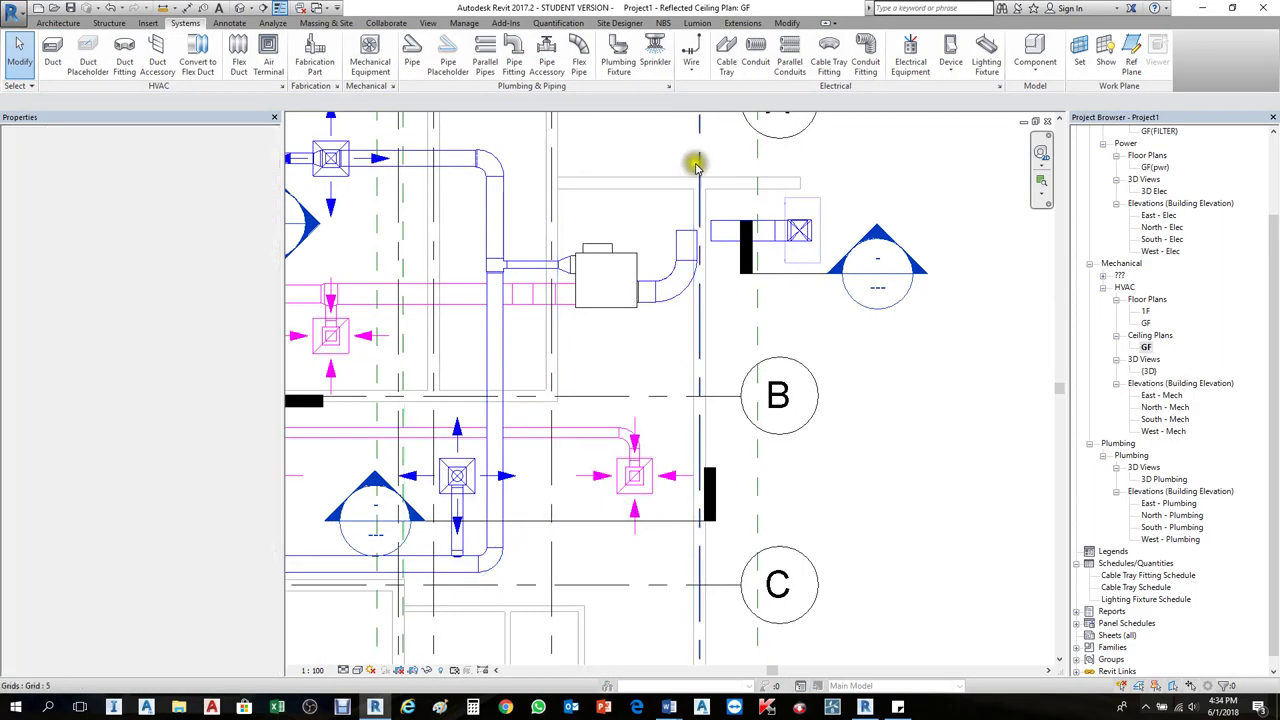
{"action": "left_click_drag", "start_coordinate": [684, 155], "coordinate": [790, 282]}
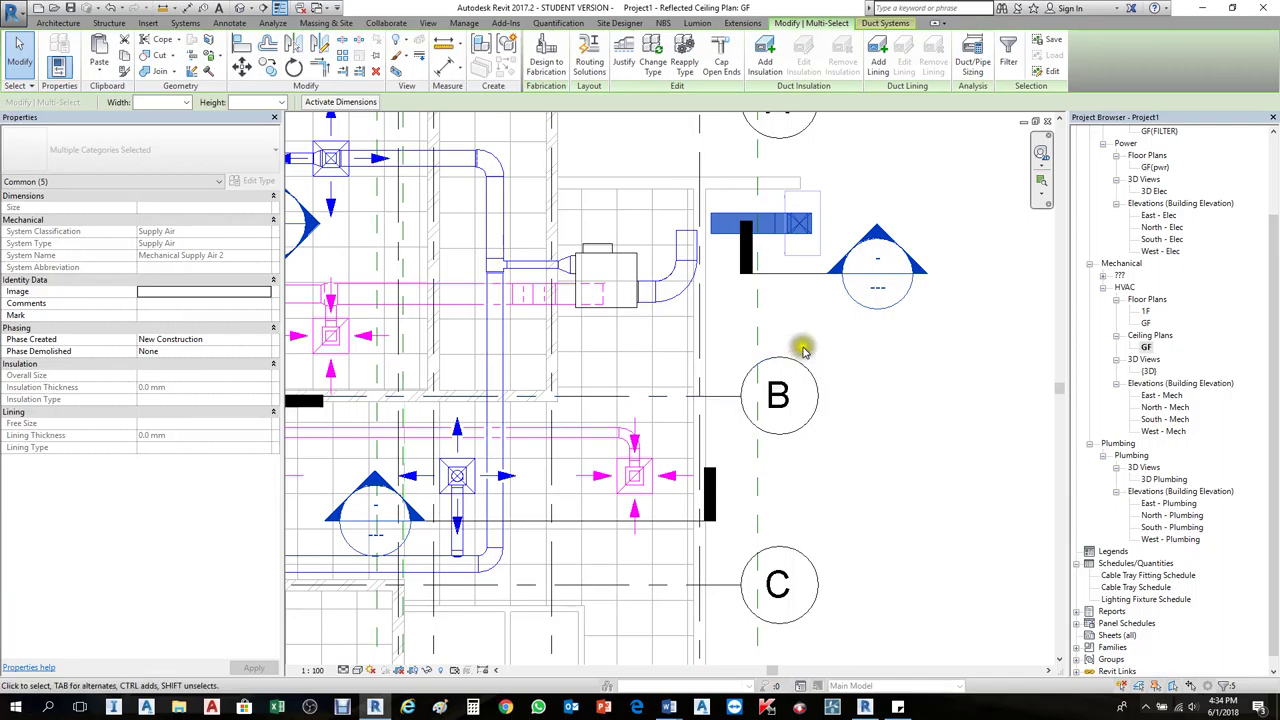
Step: Draw a new duct segment from the open end of the short vertical duct
{"action": "left_click", "coordinate": [886, 334]}
{"action": "scroll", "coordinate": [660, 229], "scroll_direction": "up", "scroll_amount": 2}
{"action": "left_click", "coordinate": [702, 252]}
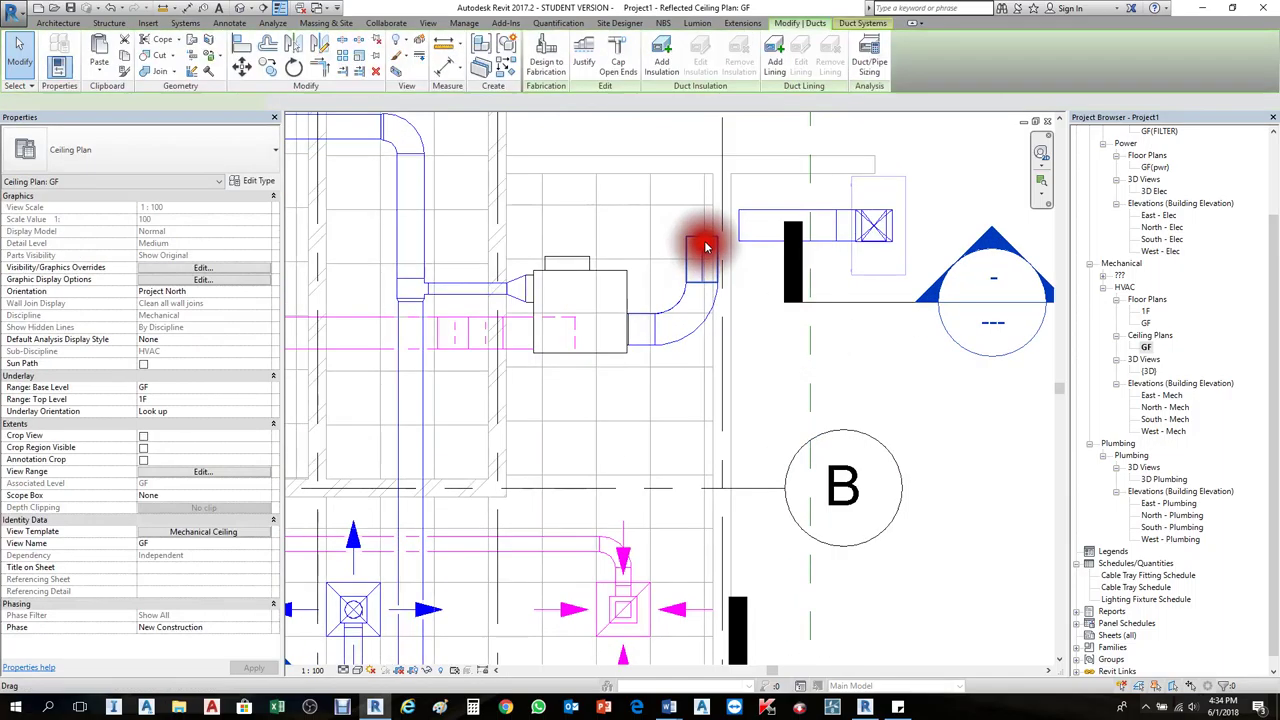
{"action": "right_click", "coordinate": [703, 242]}
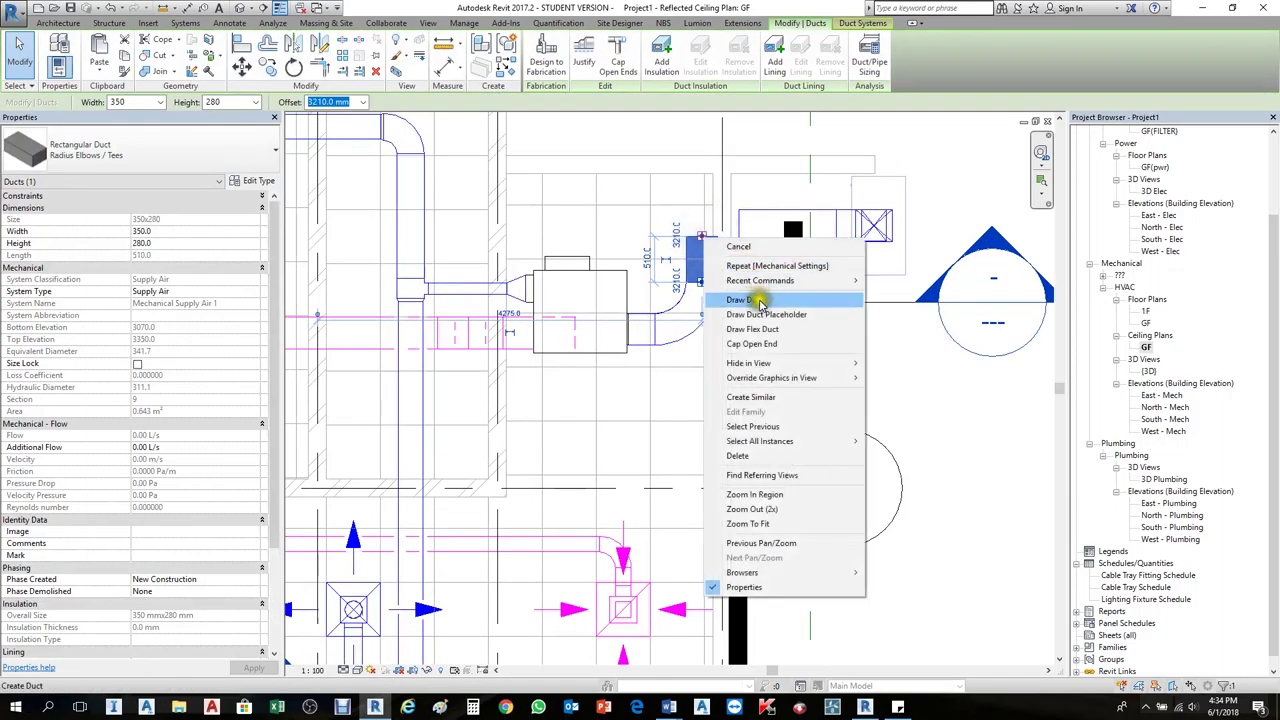
{"action": "left_click", "coordinate": [737, 295]}
{"action": "left_click", "coordinate": [737, 227]}
{"action": "key", "text": "Escape"}
{"action": "key", "text": "Escape"}
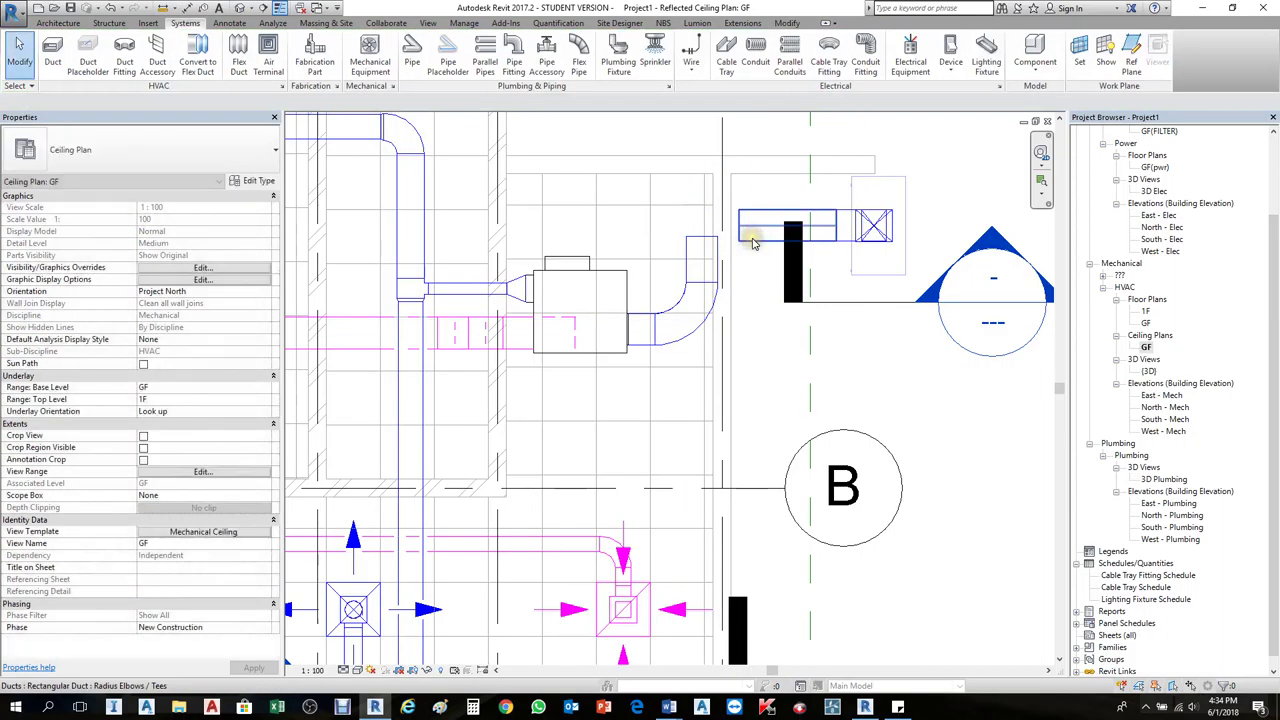
Step: Extend the new duct's left end to meet the vertical stub
{"action": "left_click", "coordinate": [737, 224]}
{"action": "left_click_drag", "start_coordinate": [741, 229], "coordinate": [700, 226]}
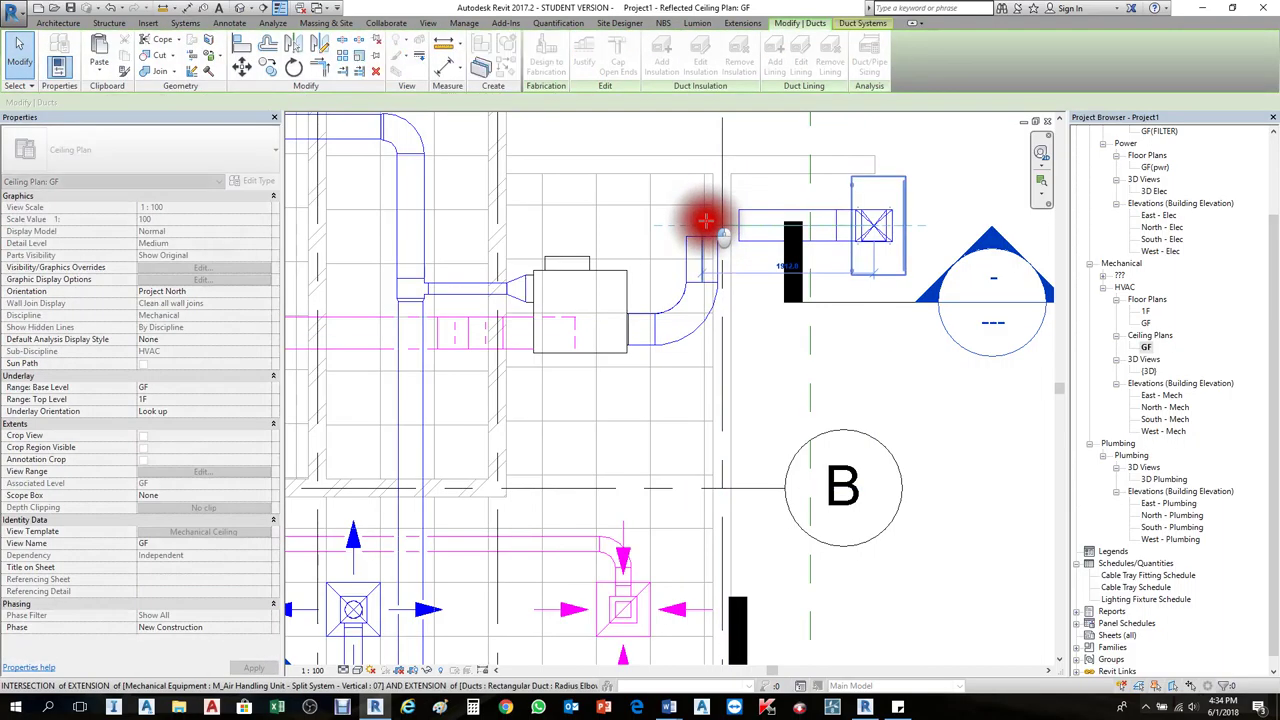
{"action": "scroll", "coordinate": [700, 226], "scroll_direction": "down", "scroll_amount": 5}
{"action": "key", "text": "Escape"}
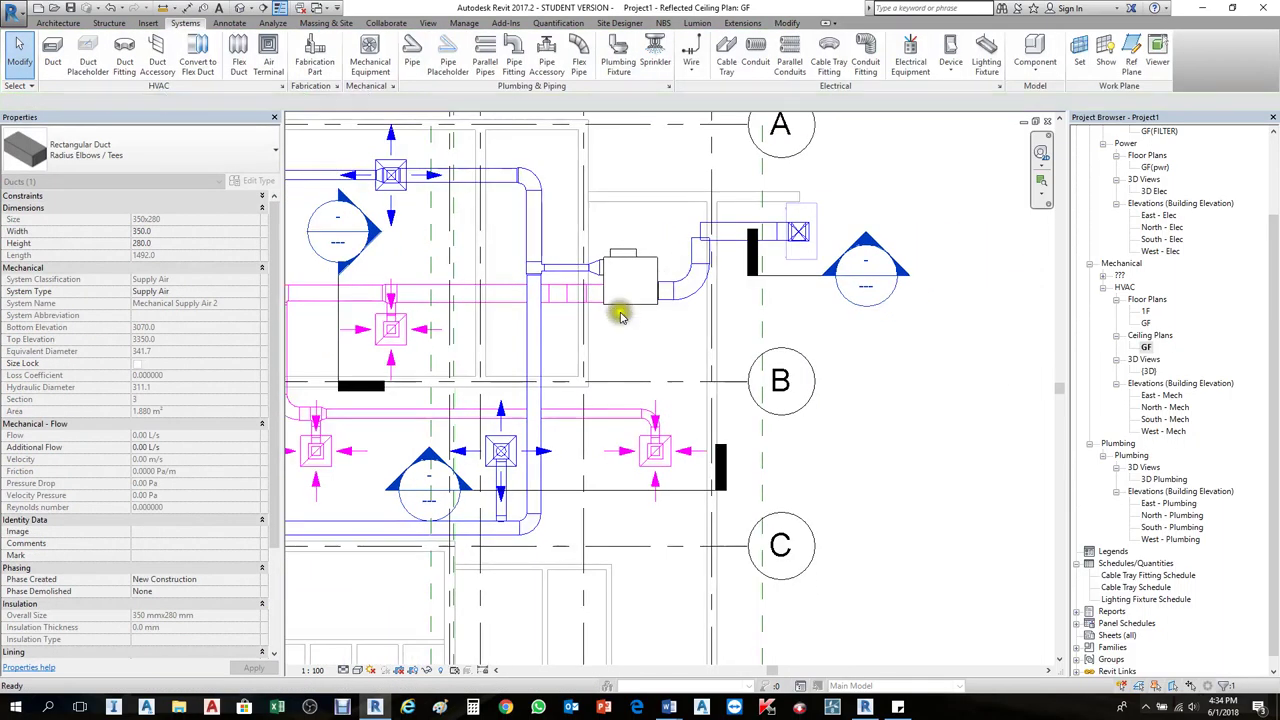
{"action": "scroll", "coordinate": [678, 290], "scroll_direction": "up", "scroll_amount": 3}
Step: Clear the VAV unit error, then join the duct run to the elbow near grid A
{"action": "left_click", "coordinate": [680, 288]}
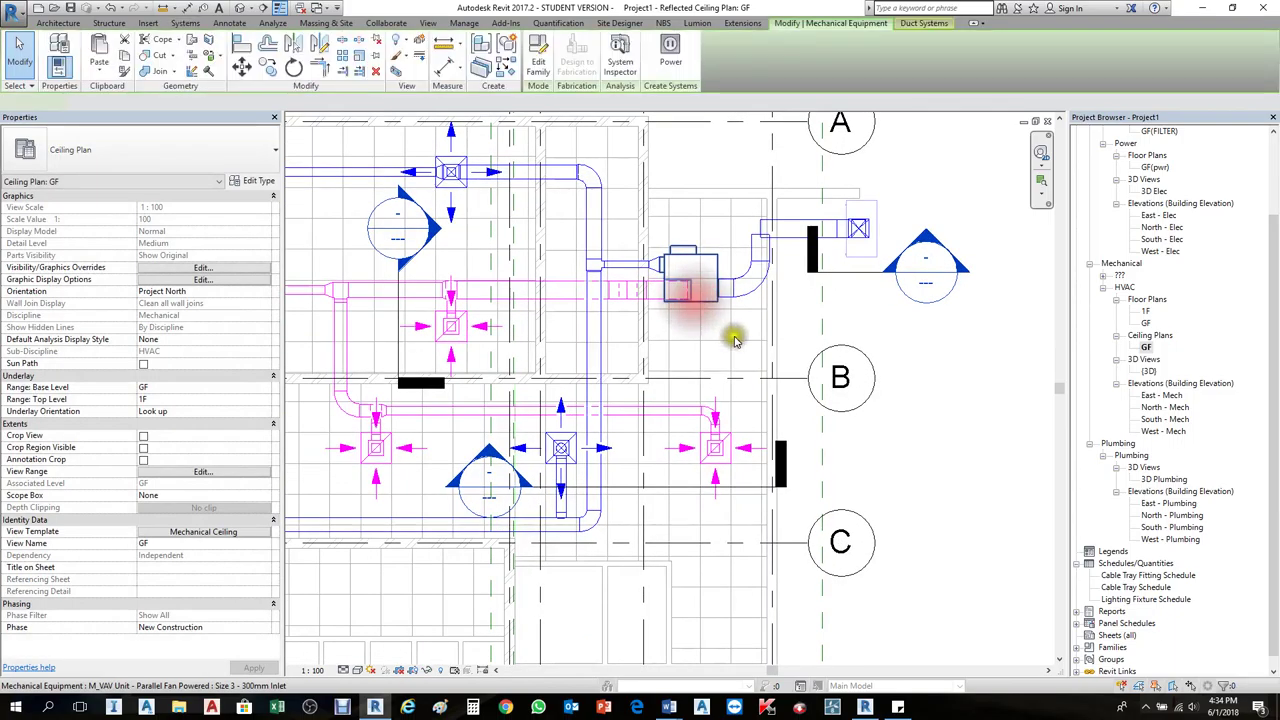
{"action": "key", "text": "Escape"}
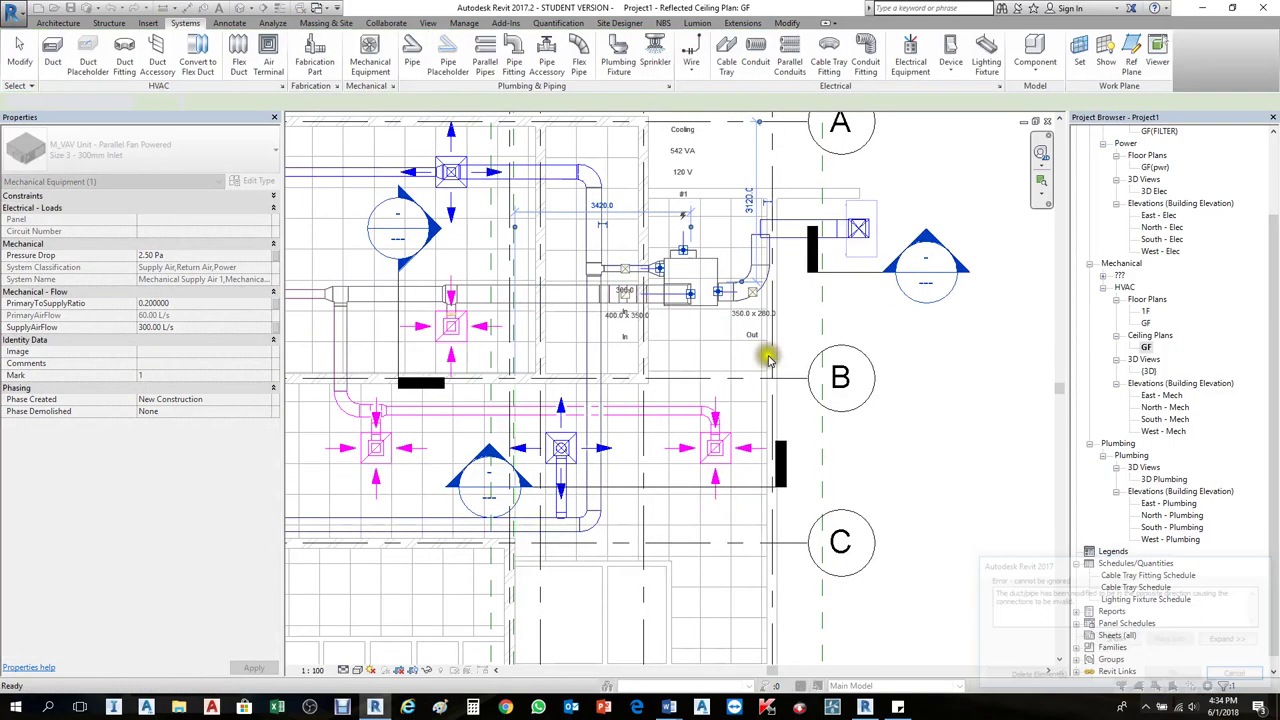
{"action": "scroll", "coordinate": [781, 280], "scroll_direction": "up", "scroll_amount": 2}
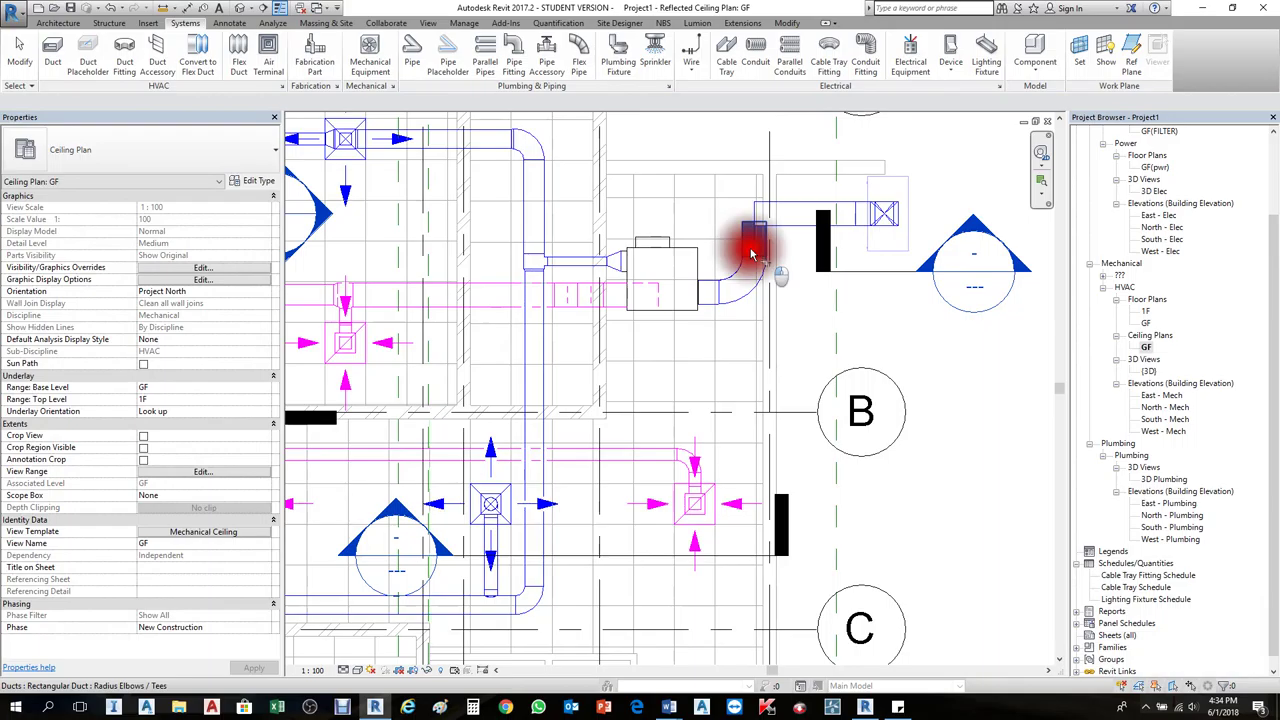
{"action": "left_click", "coordinate": [788, 266]}
{"action": "key", "text": "Escape"}
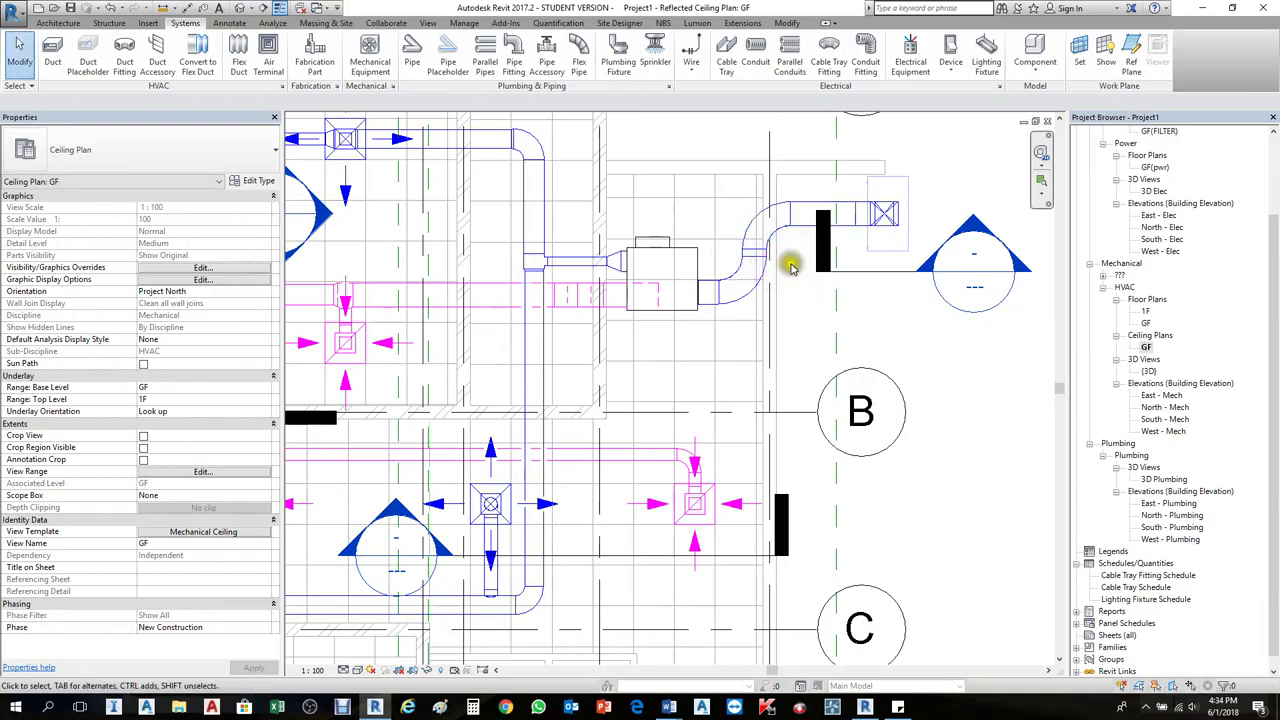
{"action": "scroll", "coordinate": [790, 270], "scroll_direction": "down", "scroll_amount": 1}
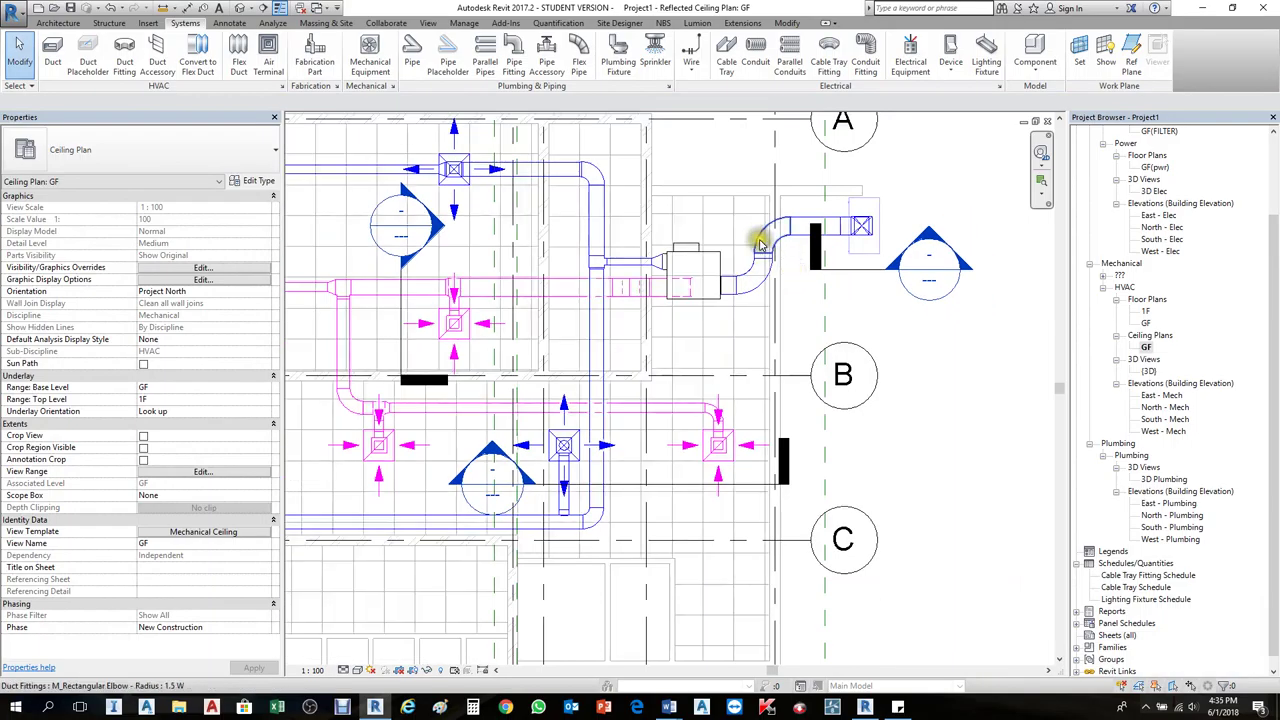
{"action": "scroll", "coordinate": [790, 250], "scroll_direction": "up", "scroll_amount": 2}
{"action": "scroll", "coordinate": [820, 270], "scroll_direction": "down", "scroll_amount": 2}
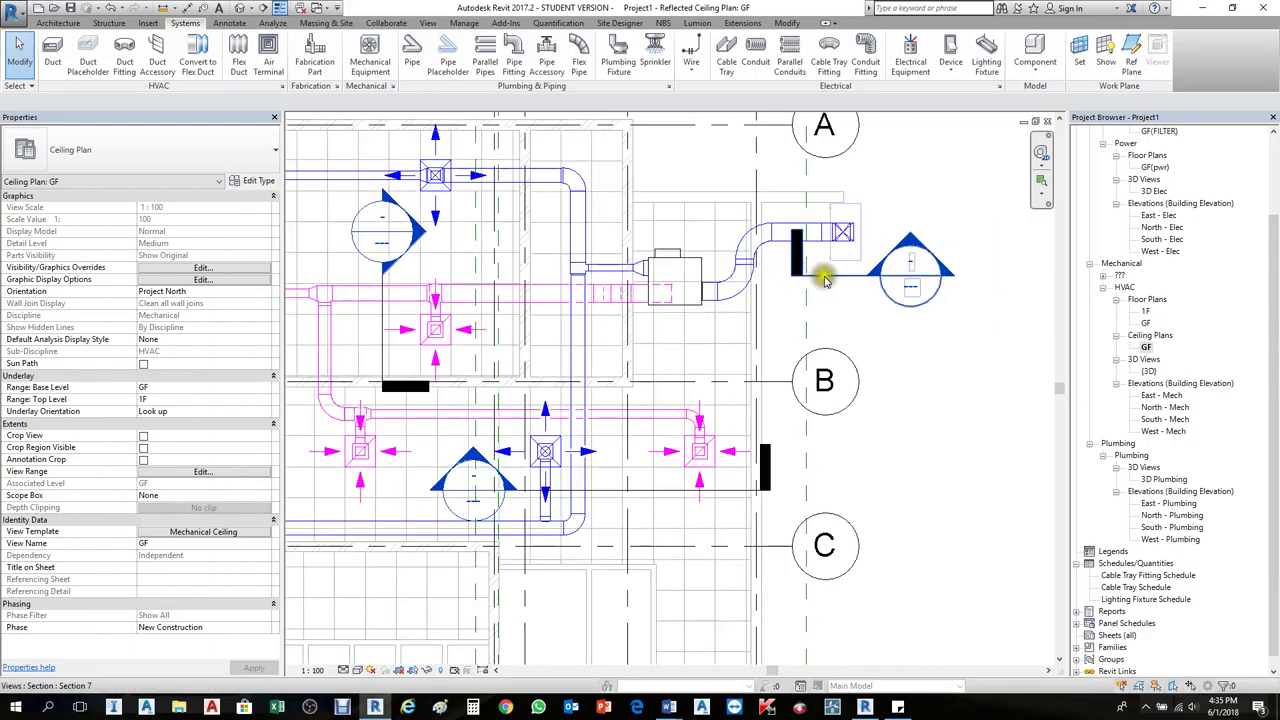
Step: Change the upper duct elbow's type to M_Rectangular Elbow - Mitered: Standard
{"action": "left_click", "coordinate": [825, 280]}
{"action": "scroll", "coordinate": [768, 230], "scroll_direction": "up", "scroll_amount": 2}
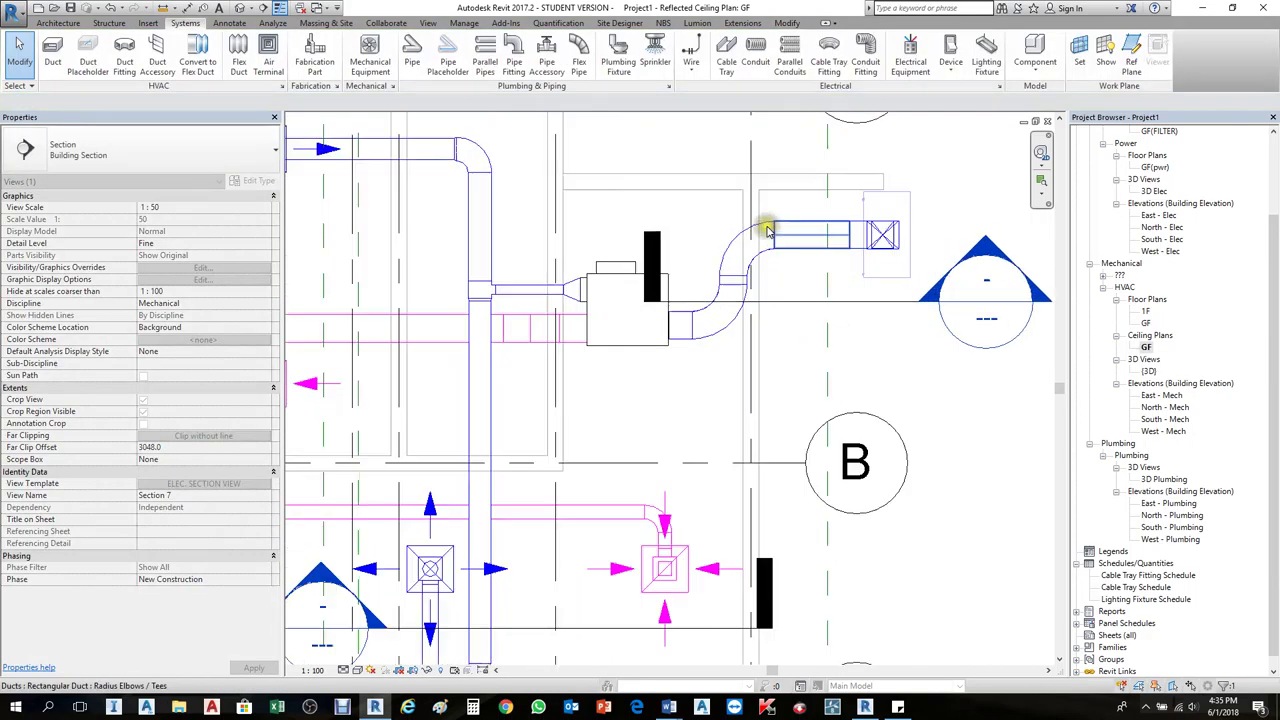
{"action": "scroll", "coordinate": [765, 245], "scroll_direction": "up", "scroll_amount": 1}
{"action": "key", "text": "Escape"}
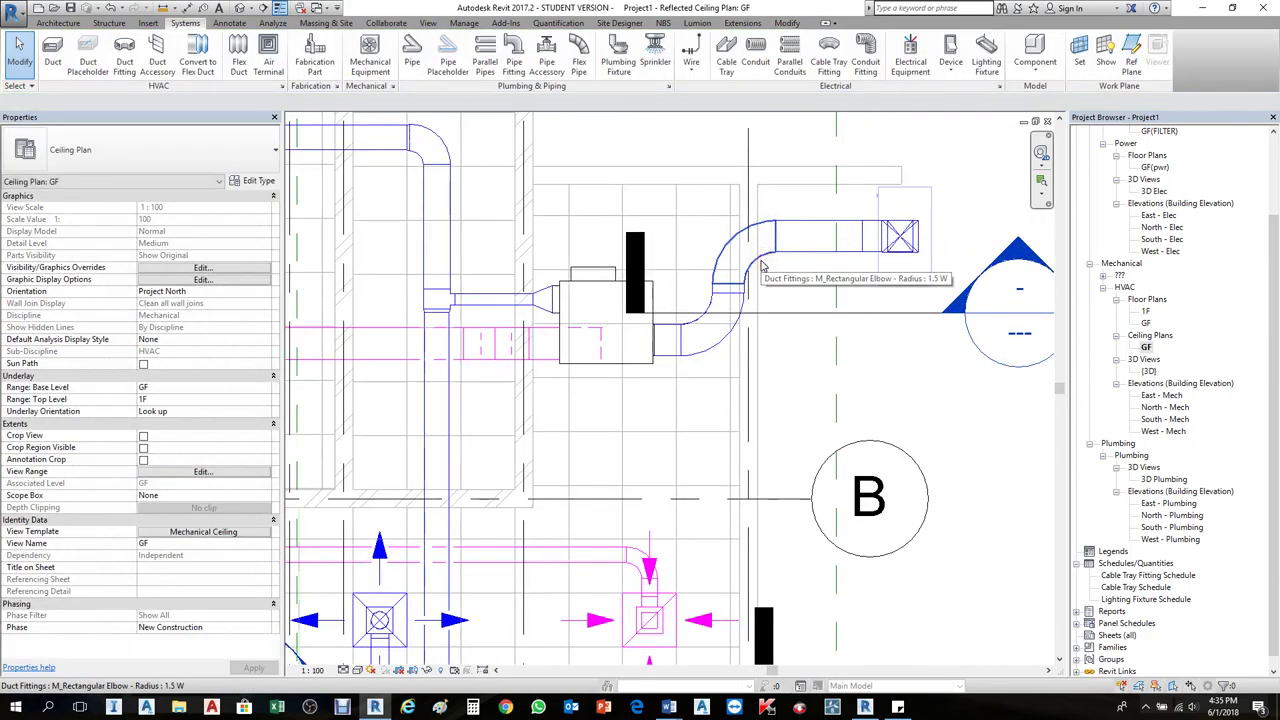
{"action": "left_click", "coordinate": [760, 265]}
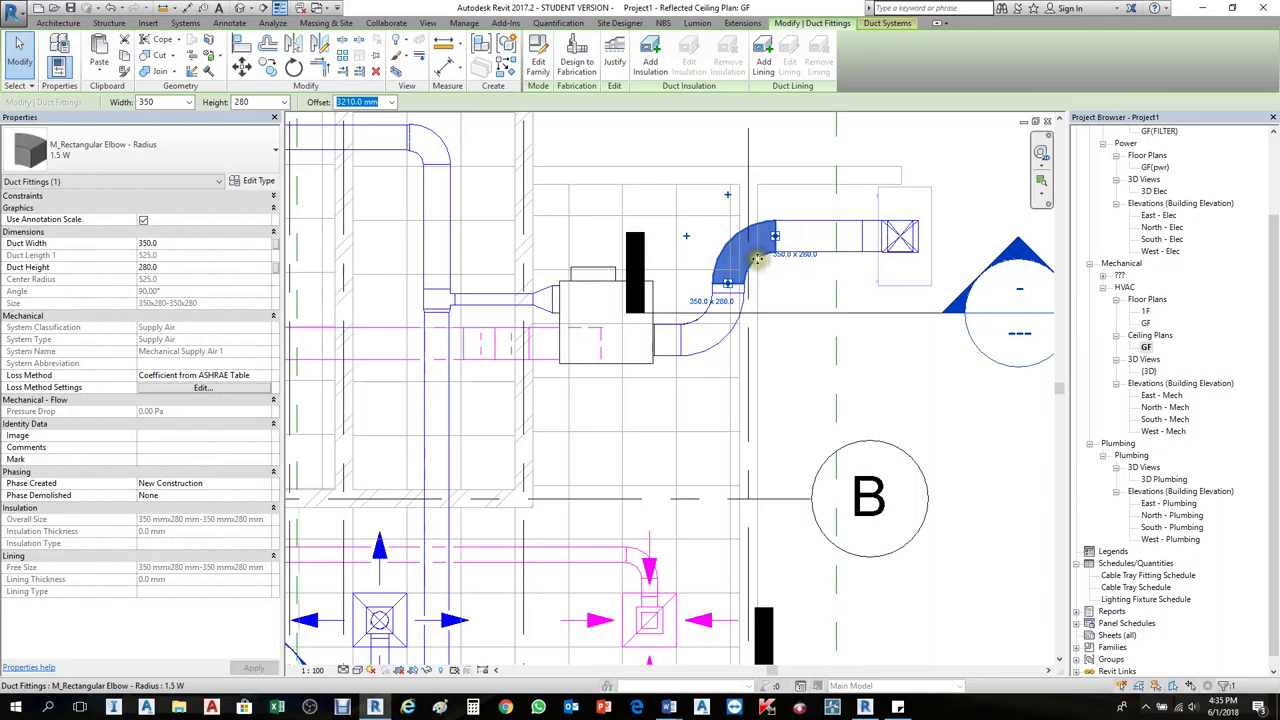
{"action": "left_click", "coordinate": [250, 160]}
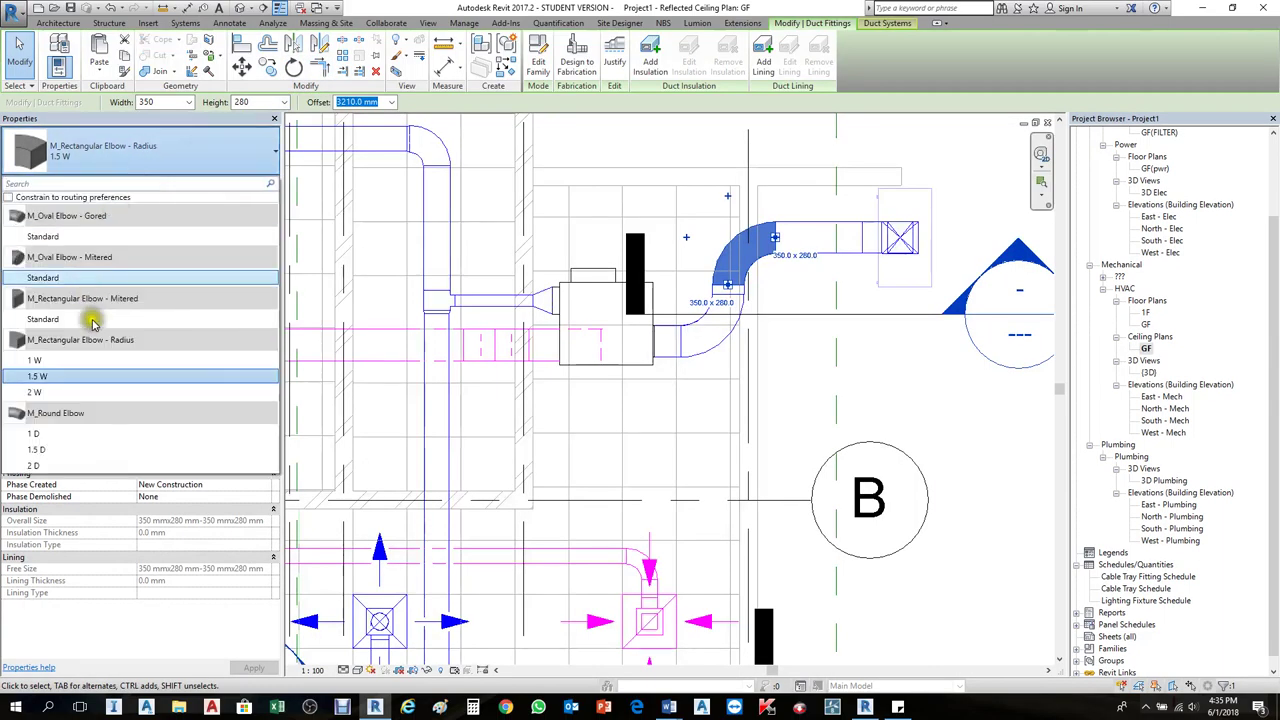
{"action": "left_click", "coordinate": [107, 318]}
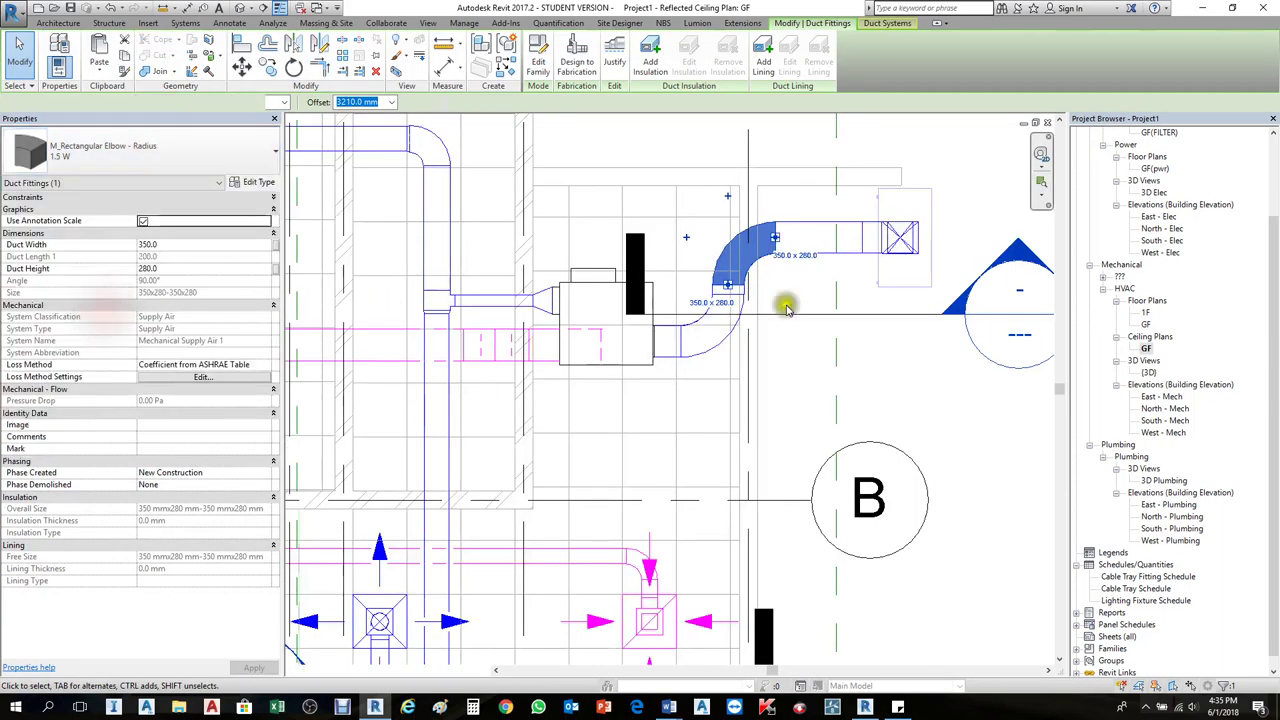
{"action": "key", "text": "Escape"}
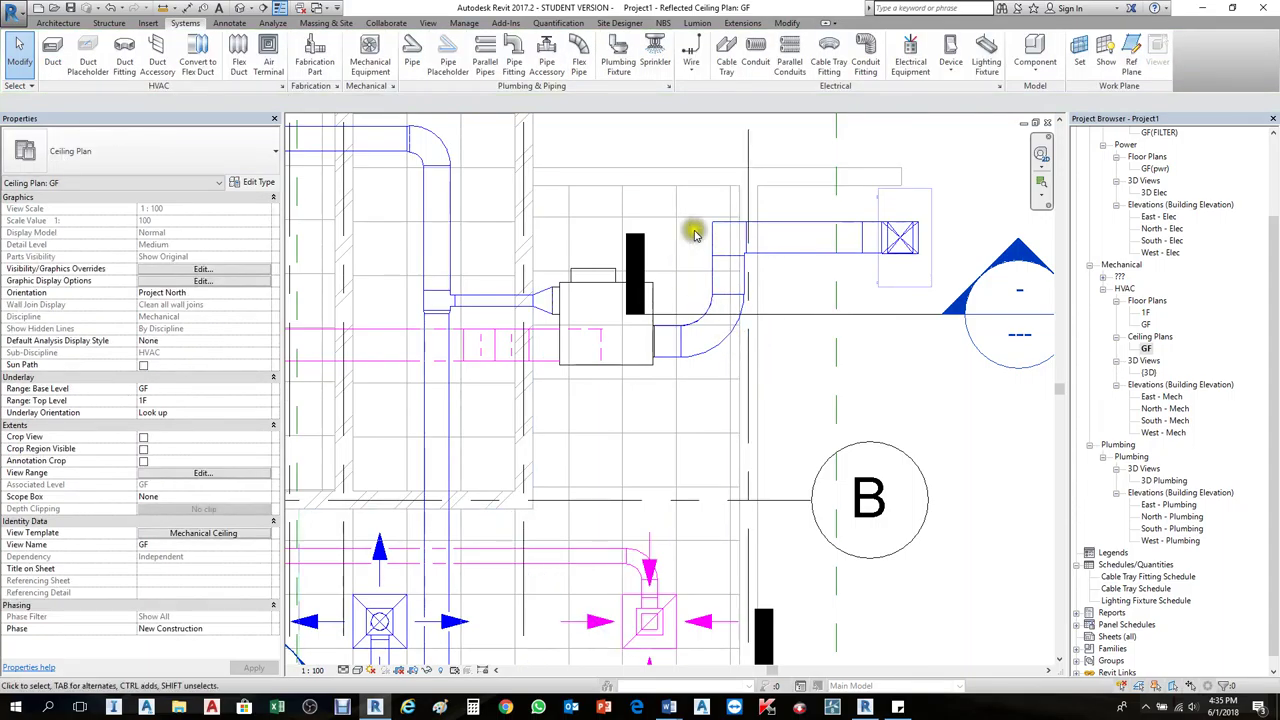
{"action": "scroll", "coordinate": [706, 277], "scroll_direction": "down", "scroll_amount": 2}
{"action": "left_click", "coordinate": [746, 297]}
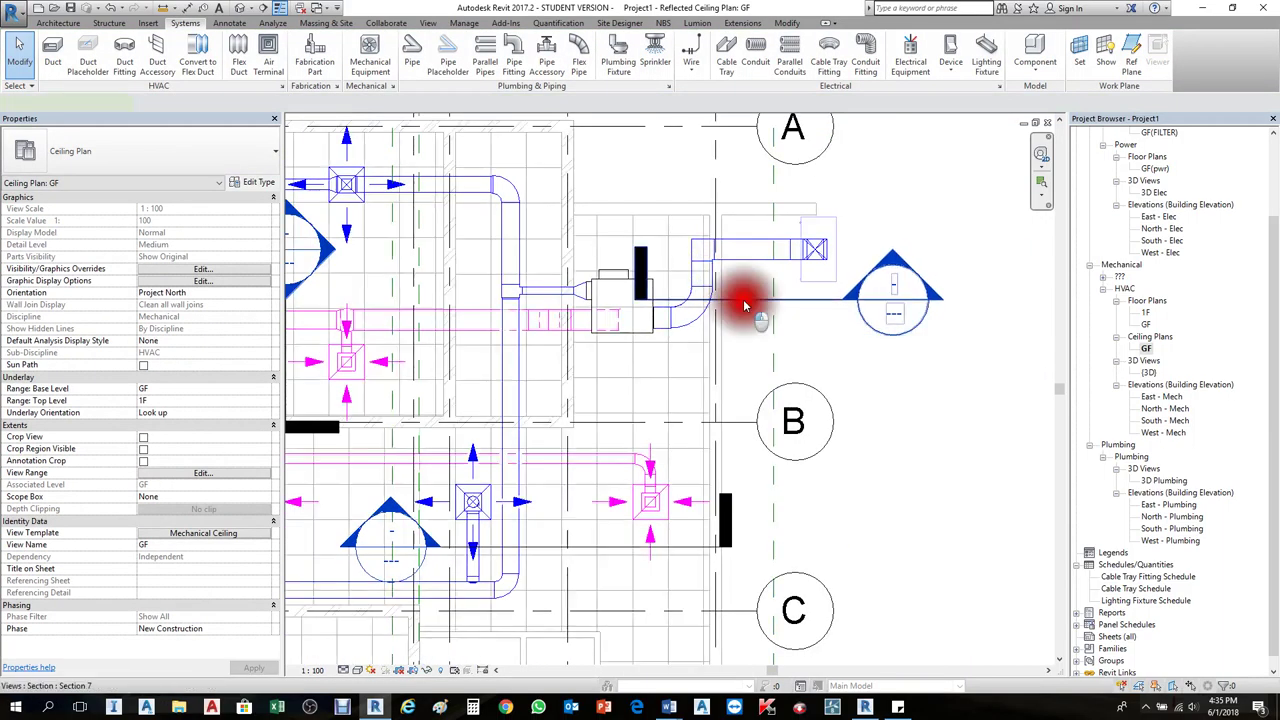
{"action": "right_click", "coordinate": [744, 299]}
{"action": "left_click", "coordinate": [806, 376]}
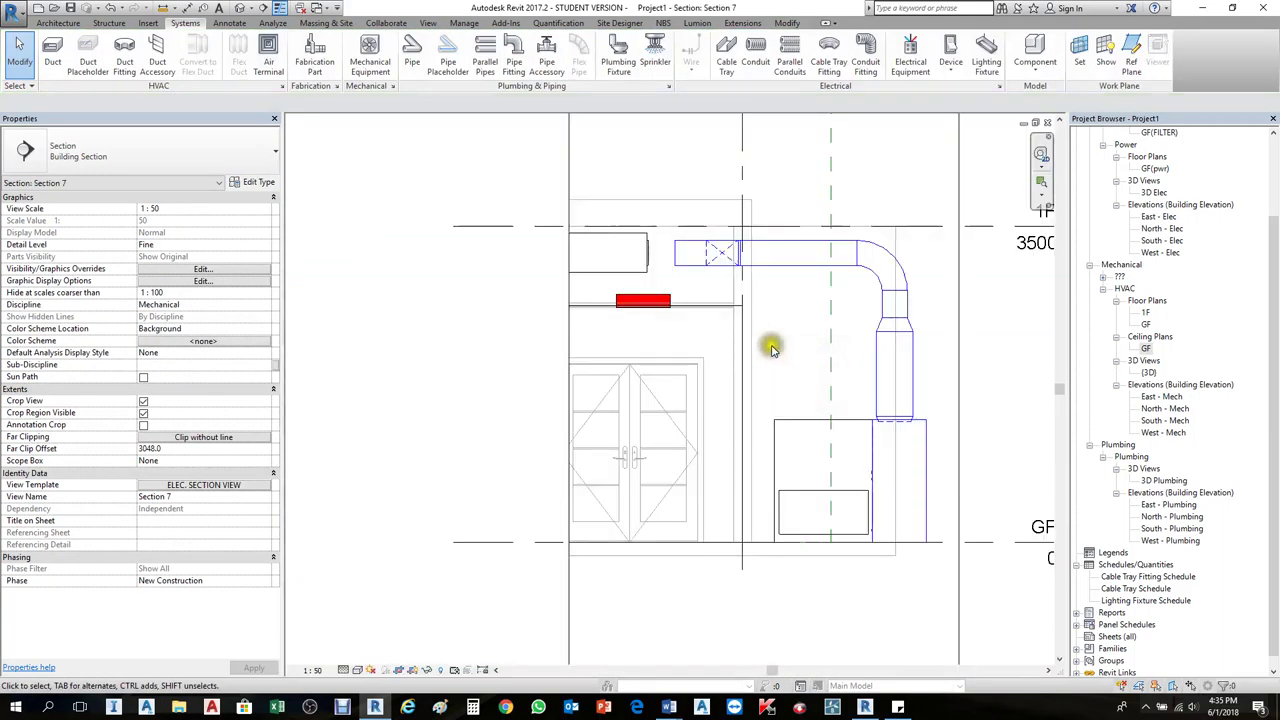
{"action": "scroll", "coordinate": [800, 330], "scroll_direction": "up", "scroll_amount": 2}
{"action": "scroll", "coordinate": [700, 290], "scroll_direction": "down", "scroll_amount": 1}
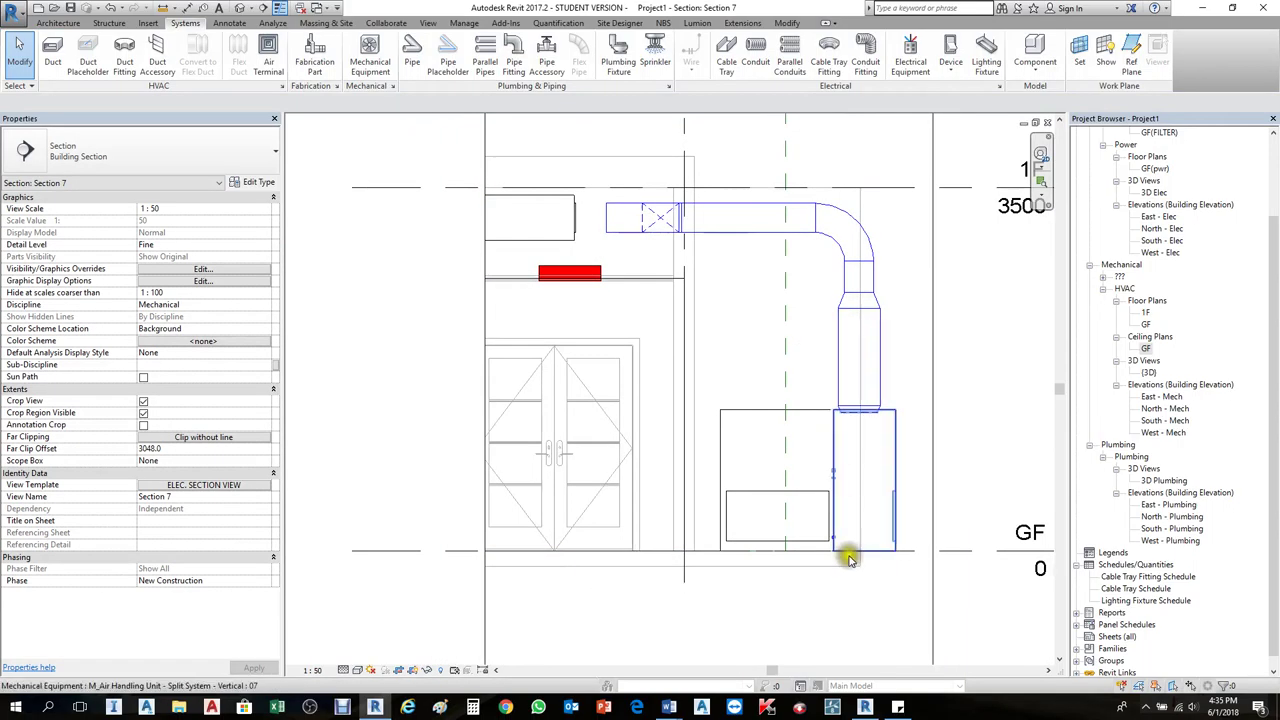
{"action": "left_click", "coordinate": [893, 527]}
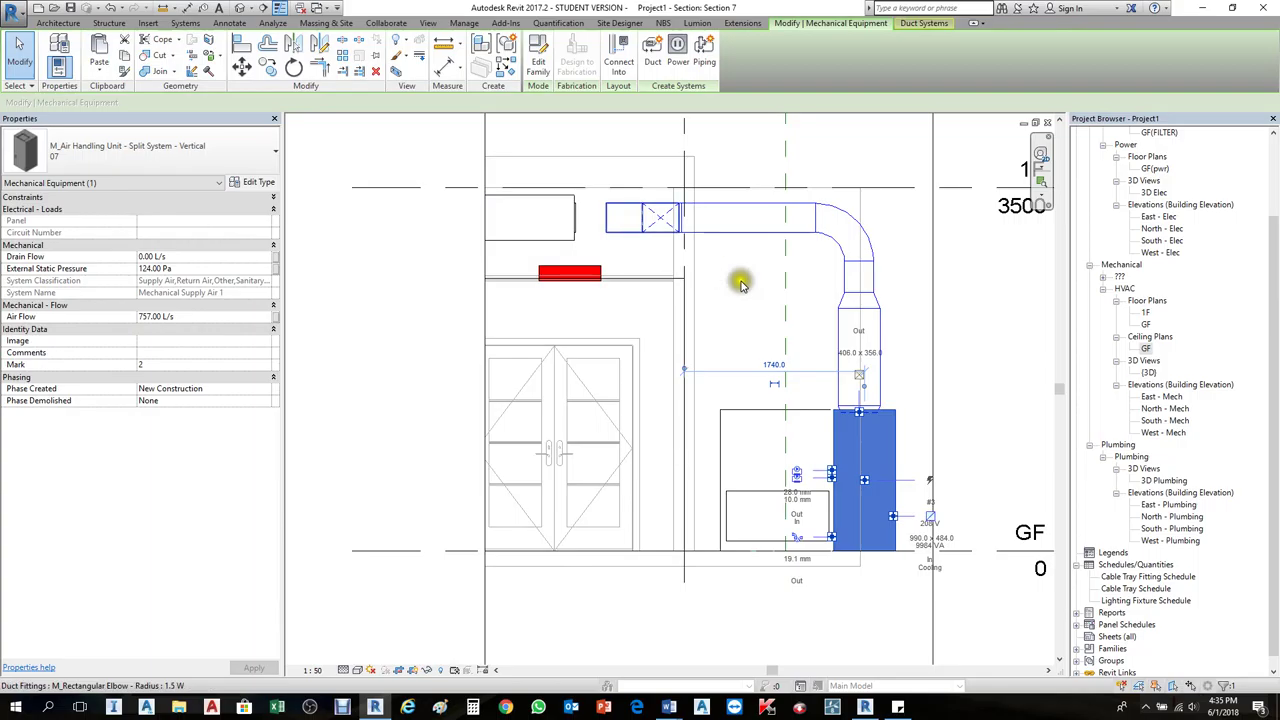
{"action": "key", "text": "ctrl+Tab"}
{"action": "scroll", "coordinate": [802, 338], "scroll_direction": "down", "scroll_amount": 1}
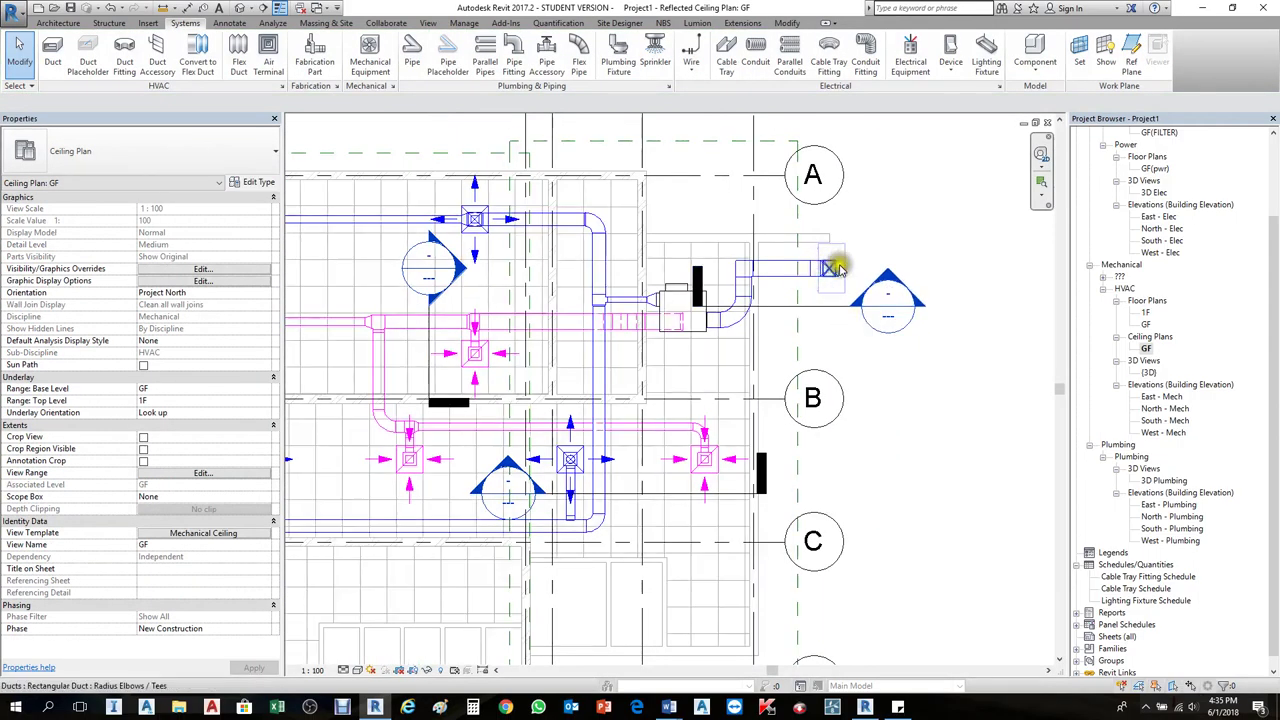
{"action": "scroll", "coordinate": [700, 330], "scroll_direction": "down", "scroll_amount": 1}
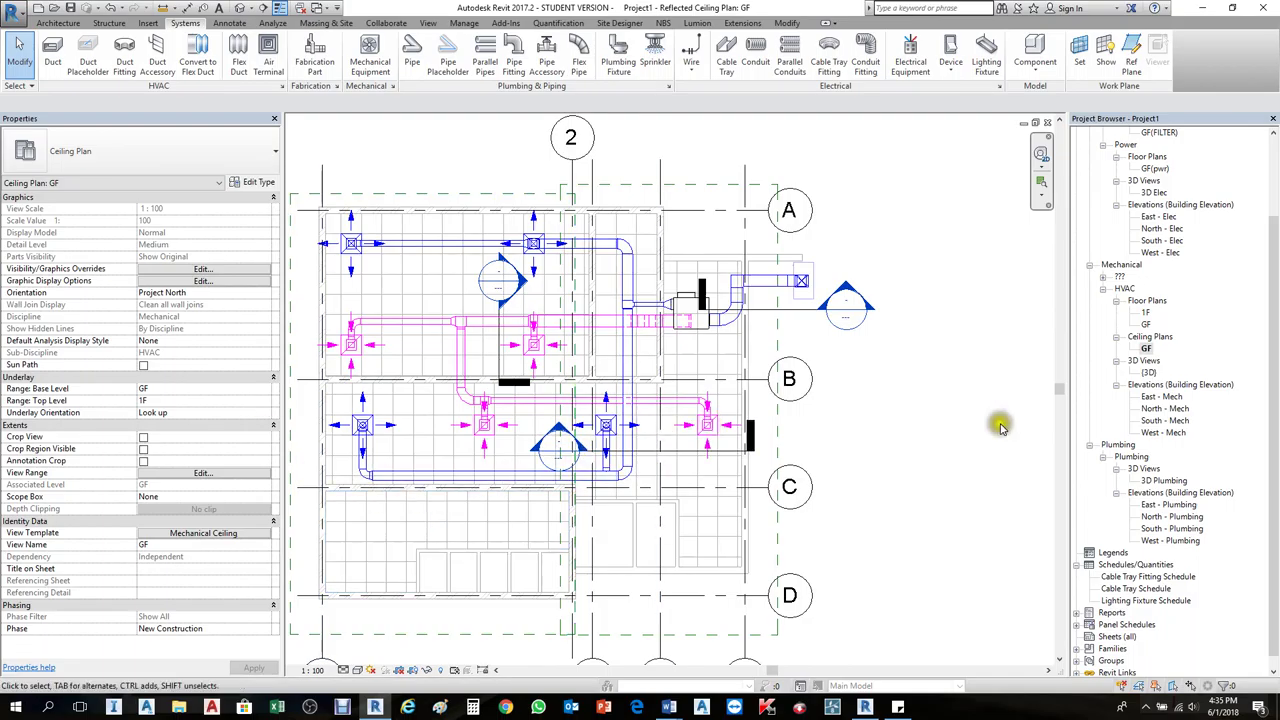
{"action": "scroll", "coordinate": [845, 400], "scroll_direction": "down", "scroll_amount": 1}
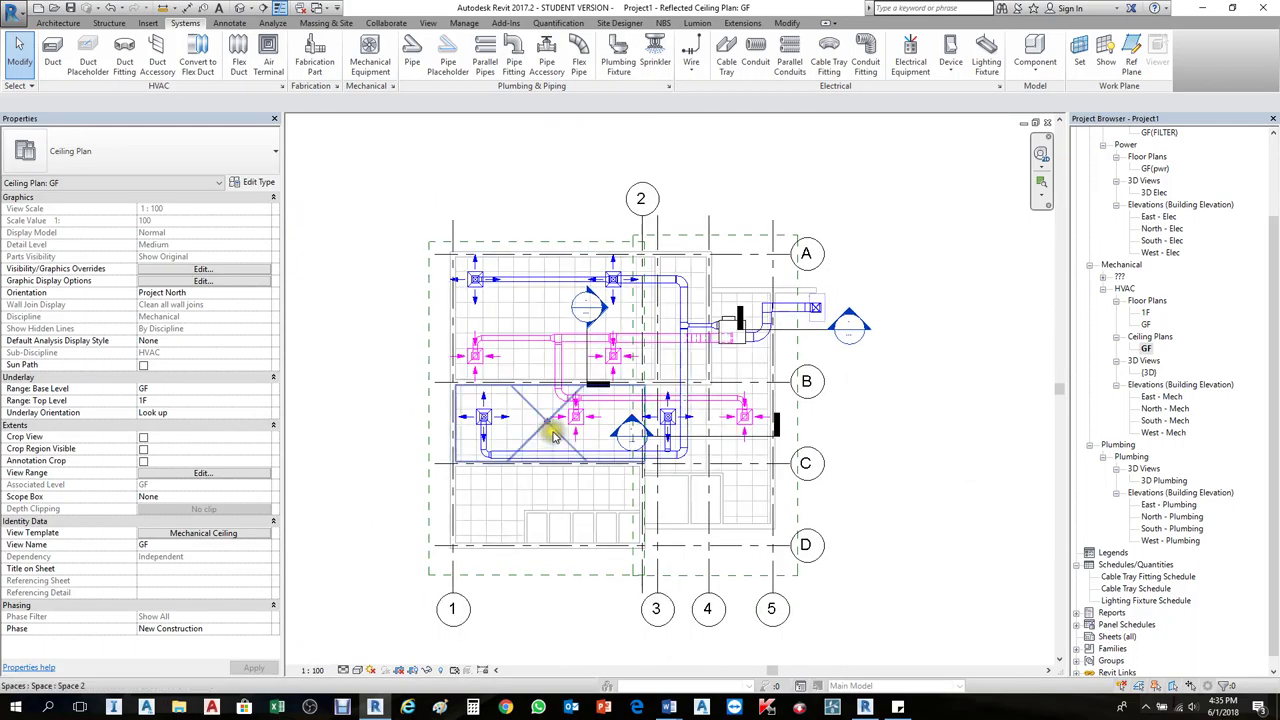
{"action": "scroll", "coordinate": [560, 420], "scroll_direction": "up", "scroll_amount": 1}
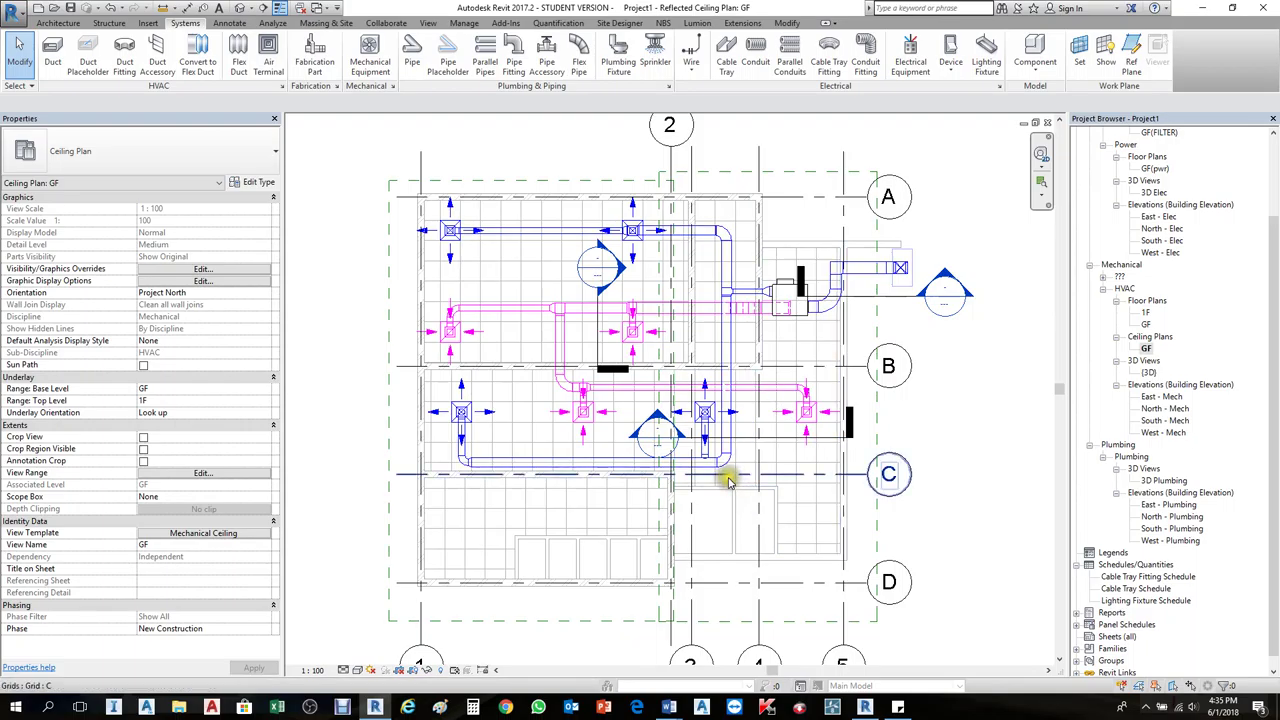
{"action": "left_click", "coordinate": [953, 476]}
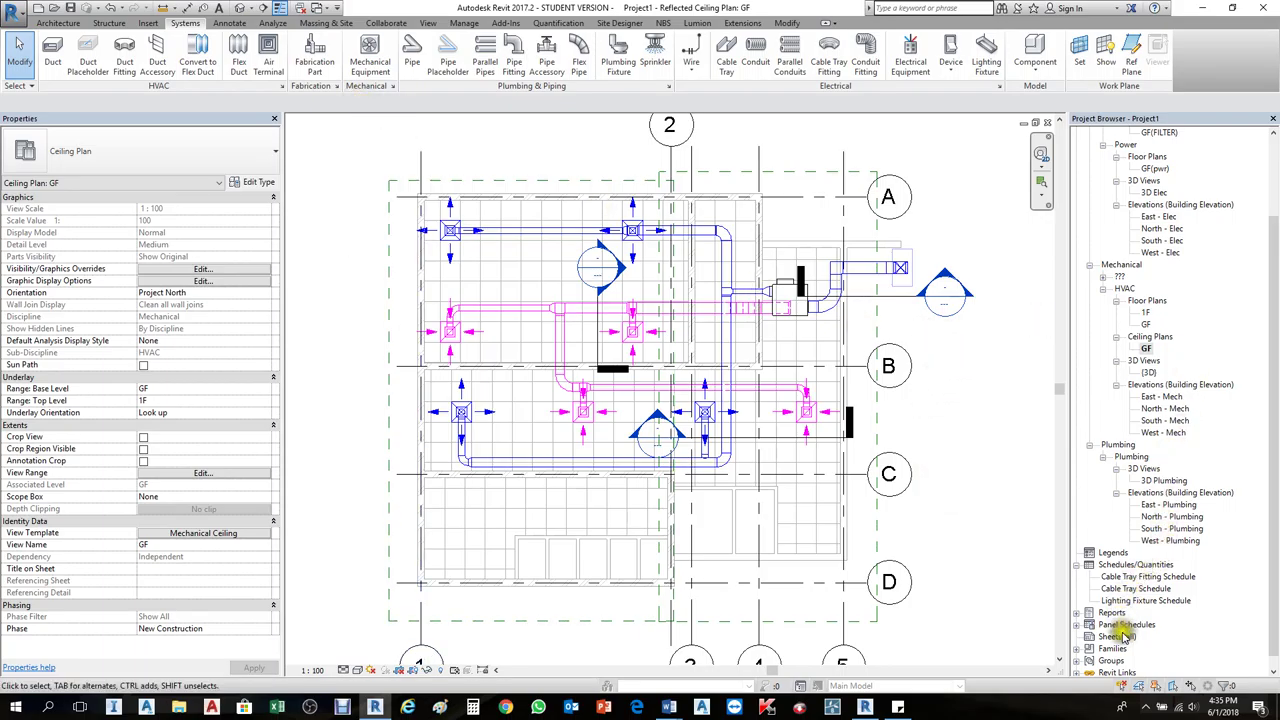
Step: Create a new schedule from the Project Browser with Spaces as its category
{"action": "left_click", "coordinate": [1135, 565]}
{"action": "right_click", "coordinate": [1135, 566]}
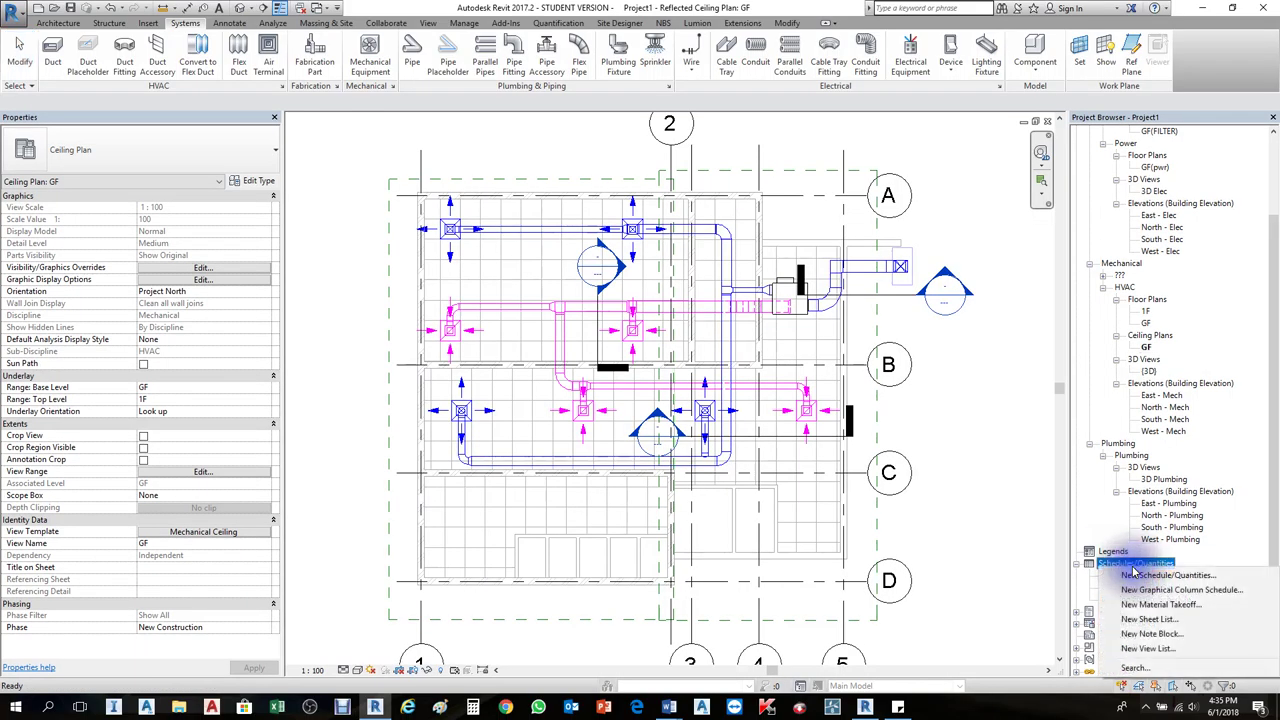
{"action": "left_click", "coordinate": [1140, 577]}
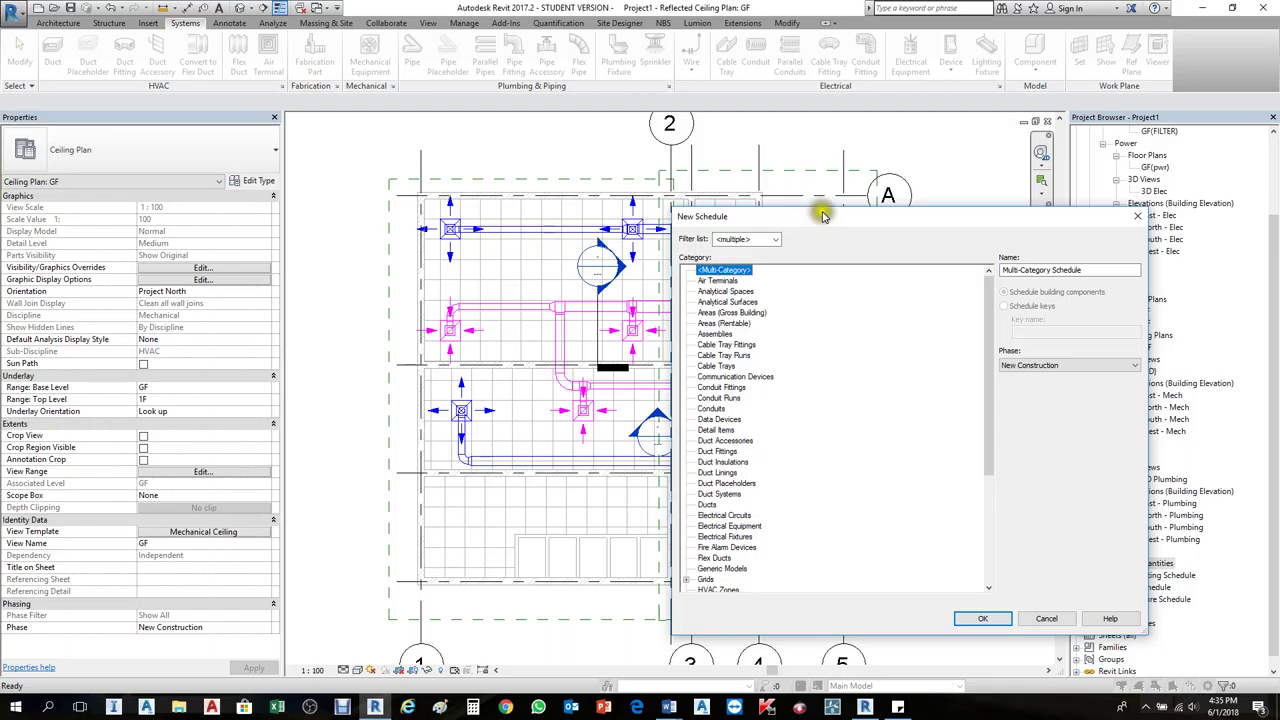
{"action": "left_click_drag", "start_coordinate": [810, 212], "coordinate": [880, 221]}
{"action": "left_click", "coordinate": [785, 482]}
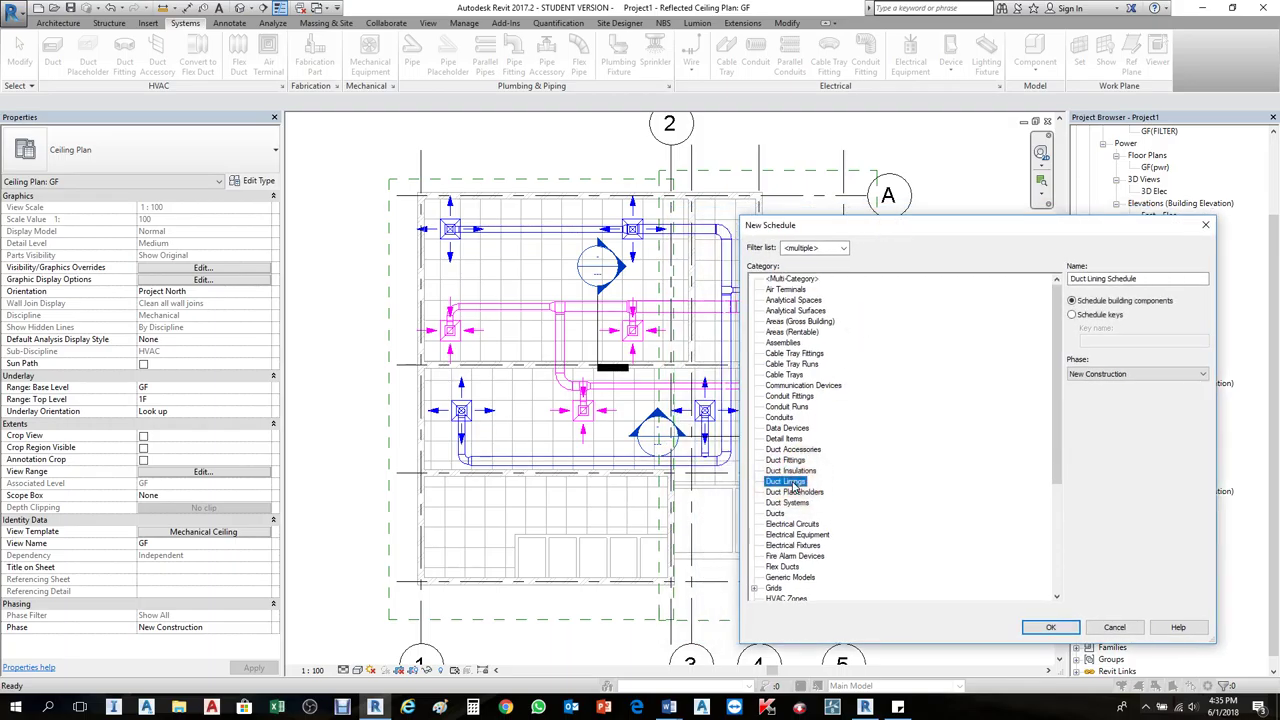
{"action": "key", "text": "s"}
{"action": "left_click", "coordinate": [778, 588]}
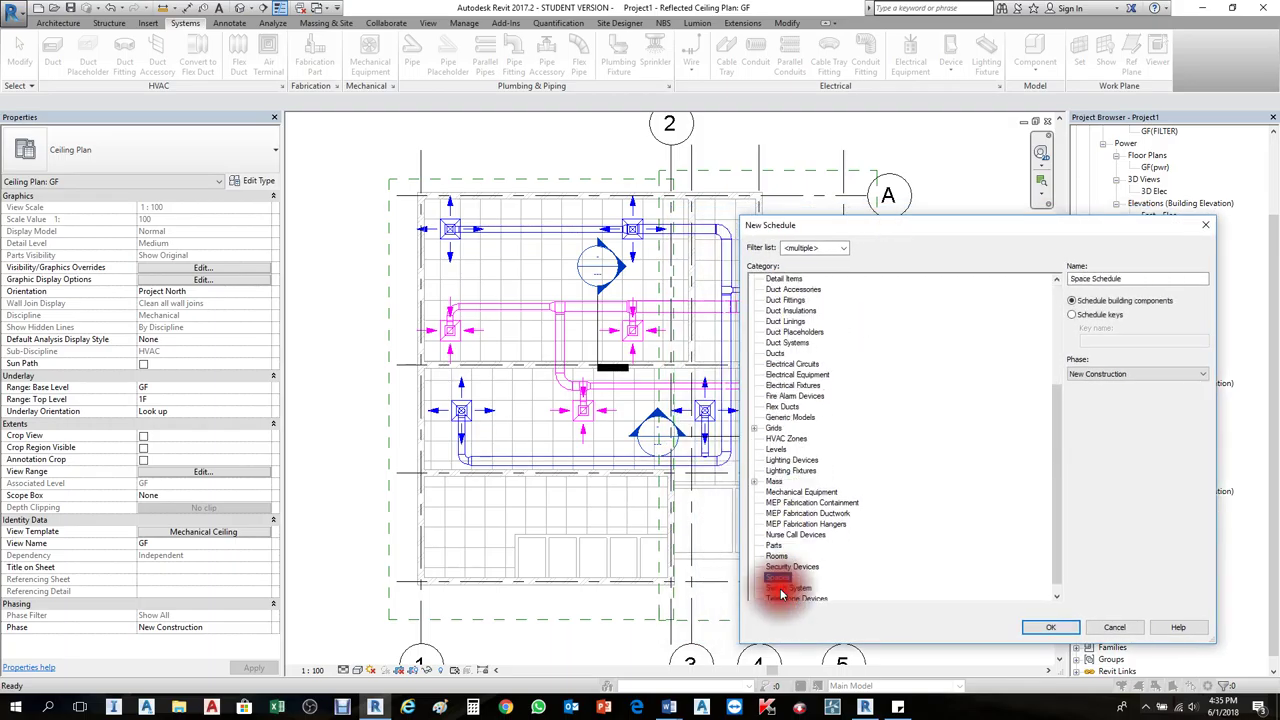
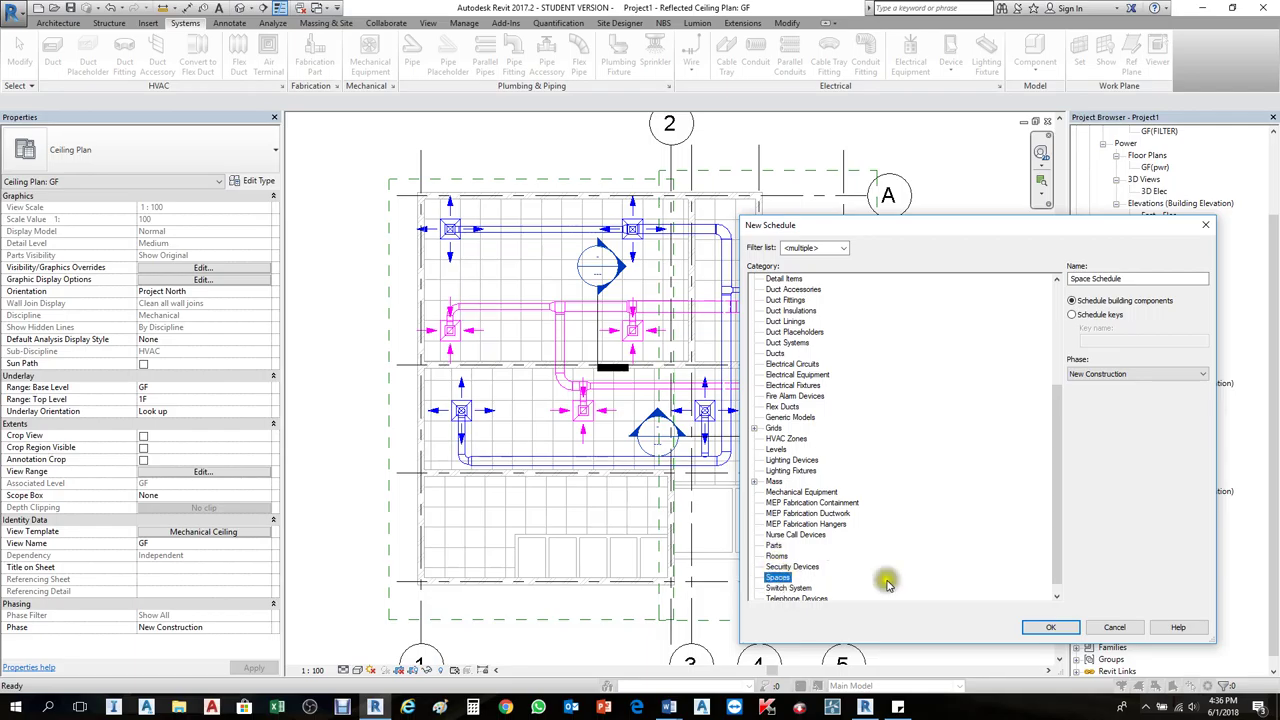
Step: Create a new Spaces-category schedule named Space Schedule and bring up its fields list
{"action": "left_click", "coordinate": [1095, 278]}
{"action": "left_click", "coordinate": [1050, 627]}
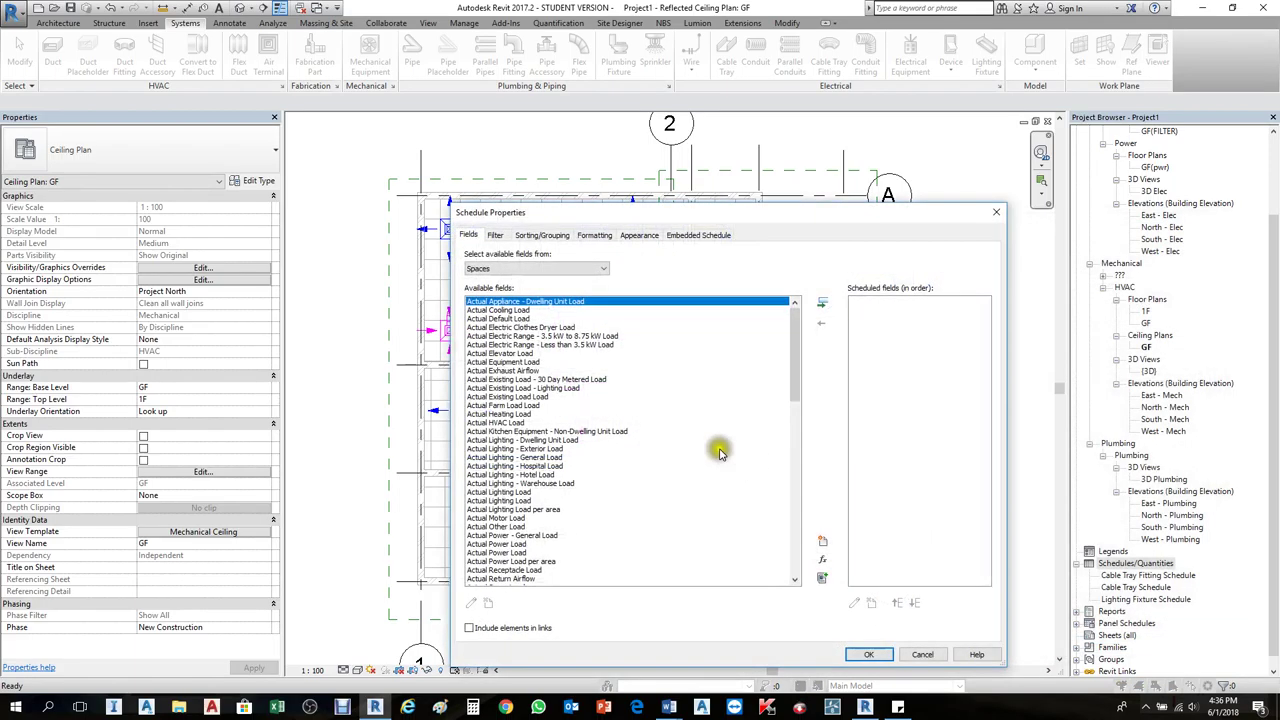
{"action": "left_click", "coordinate": [484, 310]}
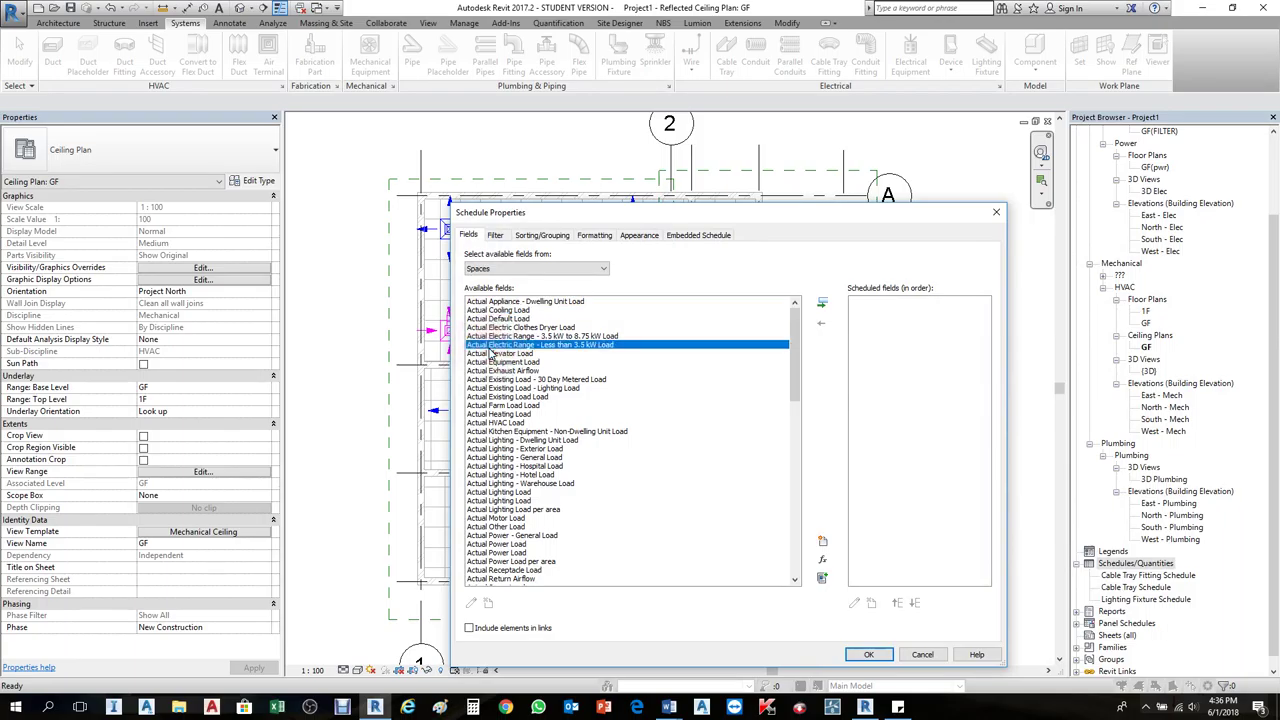
Step: Add the Name and Area fields to the scheduled fields
{"action": "key", "text": "n"}
{"action": "left_click", "coordinate": [822, 303]}
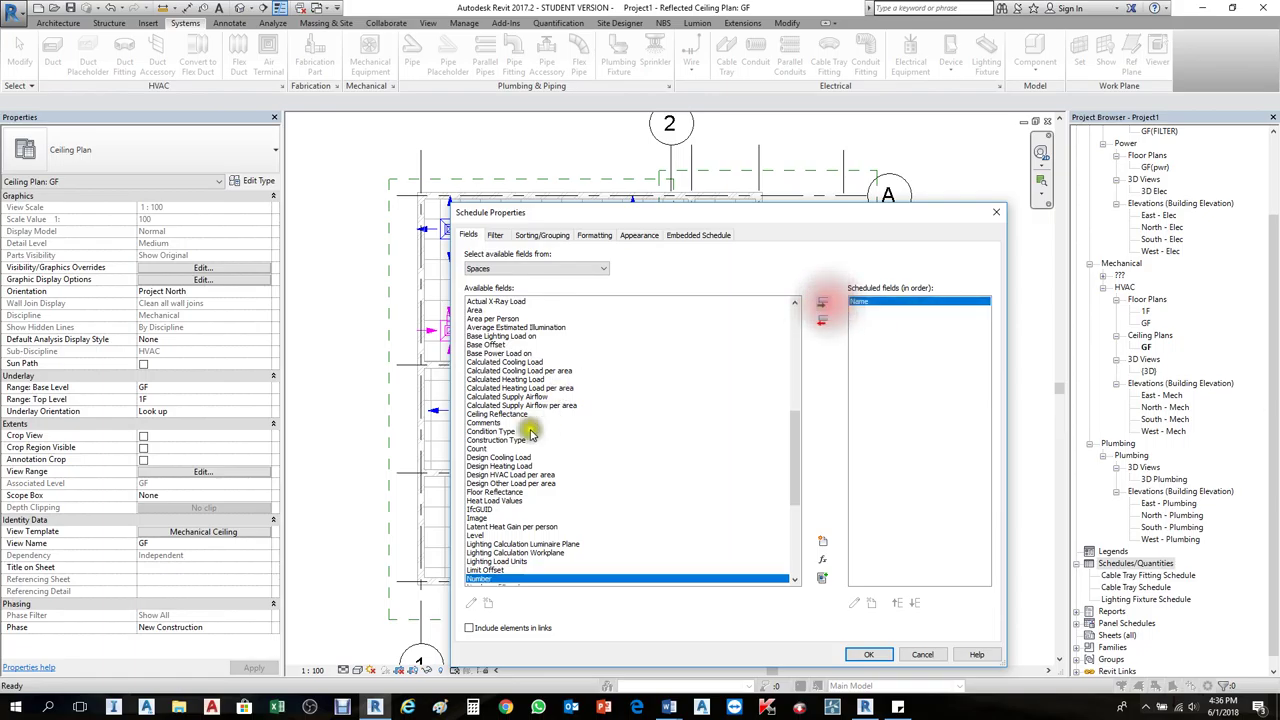
{"action": "left_click", "coordinate": [510, 371]}
{"action": "key", "text": "a"}
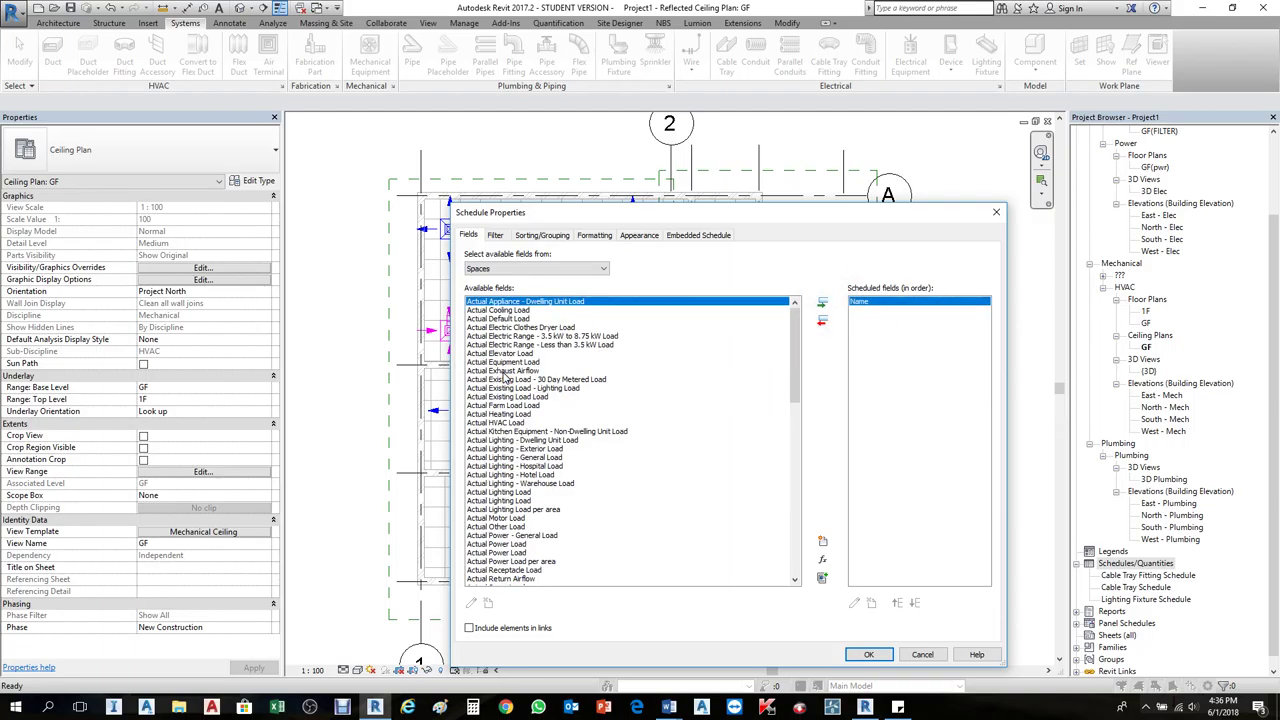
{"action": "scroll", "coordinate": [500, 378], "scroll_direction": "down", "scroll_amount": 4}
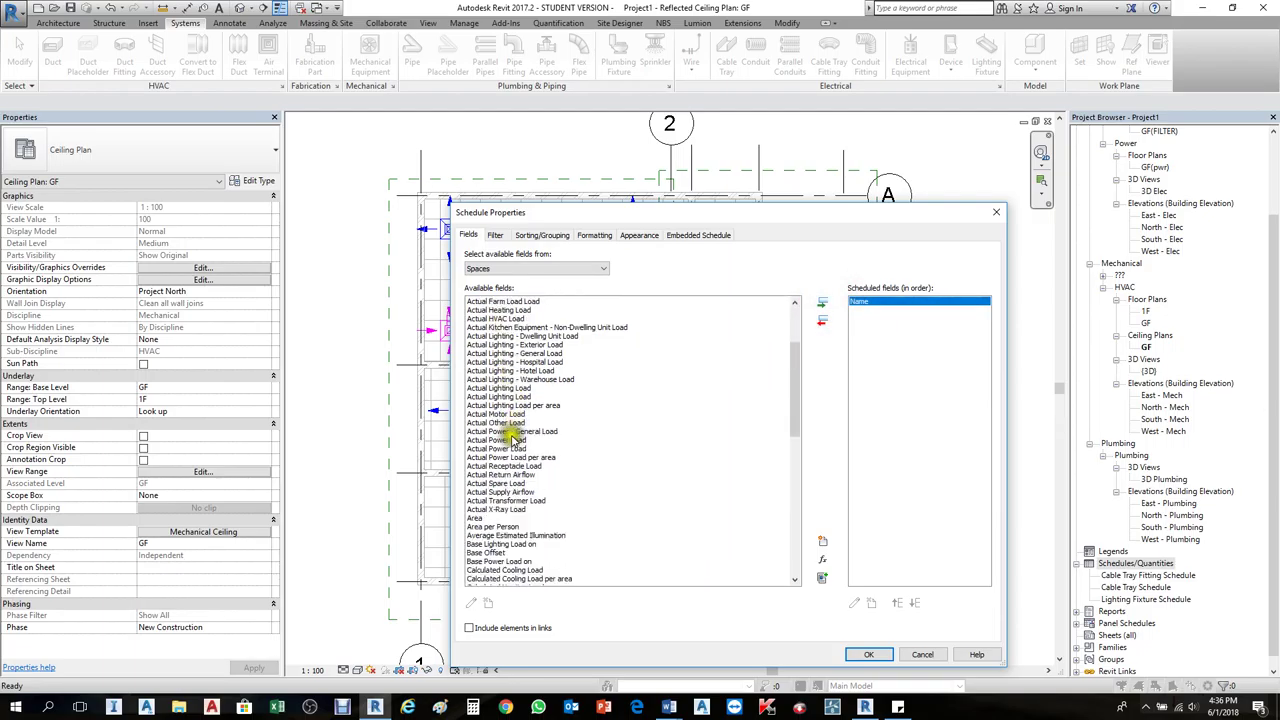
{"action": "left_click", "coordinate": [479, 524]}
{"action": "left_click", "coordinate": [479, 518]}
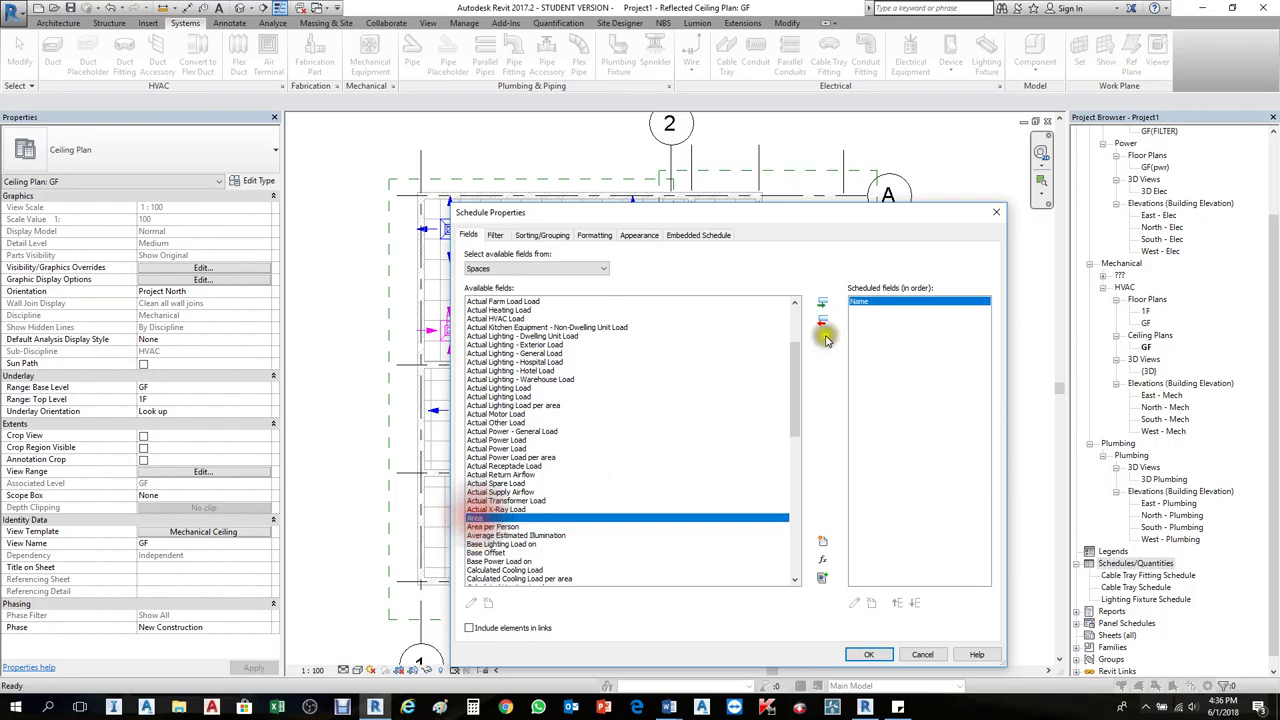
{"action": "left_click", "coordinate": [822, 303]}
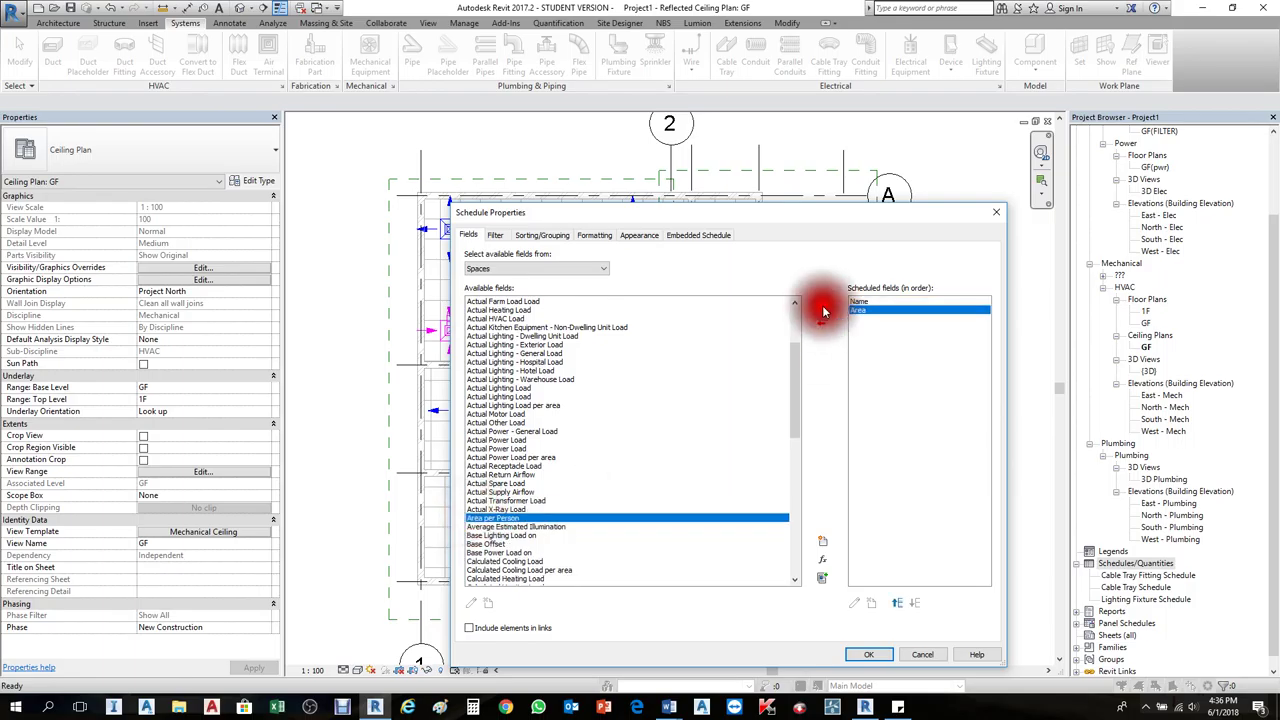
Step: Add the Calculated Supply Airflow field to the scheduled fields
{"action": "left_click", "coordinate": [498, 475]}
{"action": "key", "text": "c"}
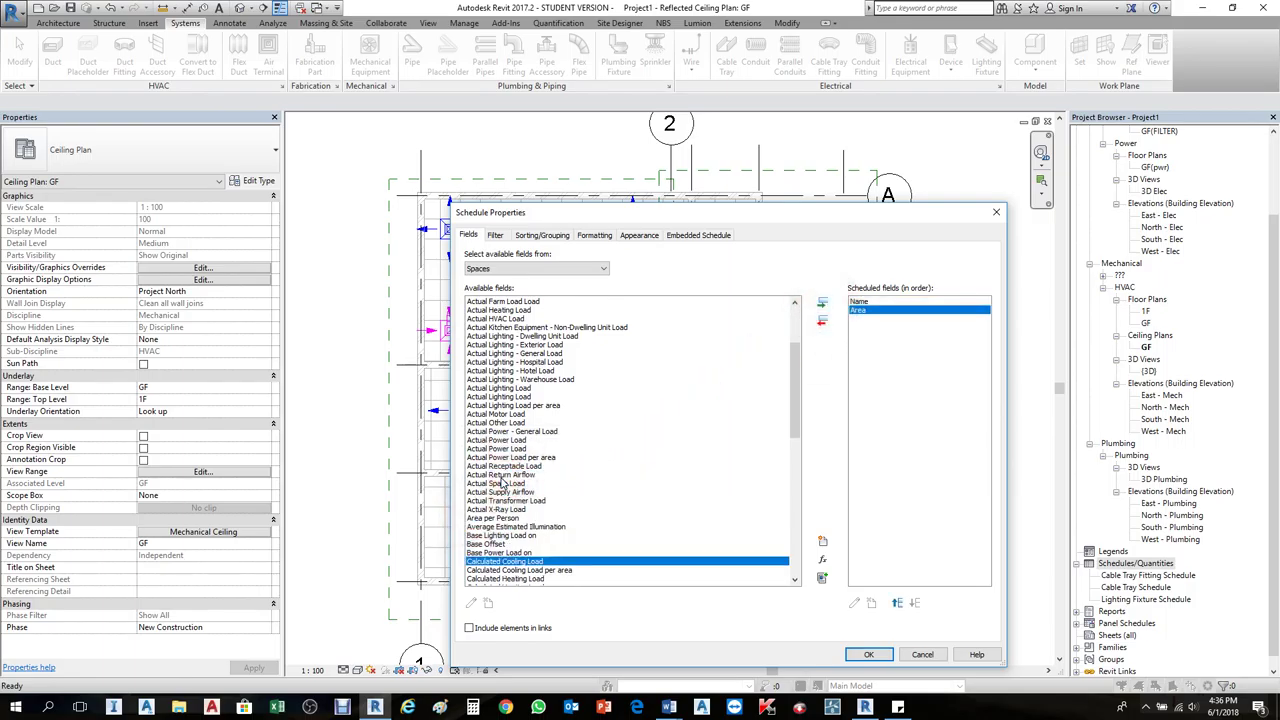
{"action": "left_click", "coordinate": [503, 476], "text": "ctrl"}
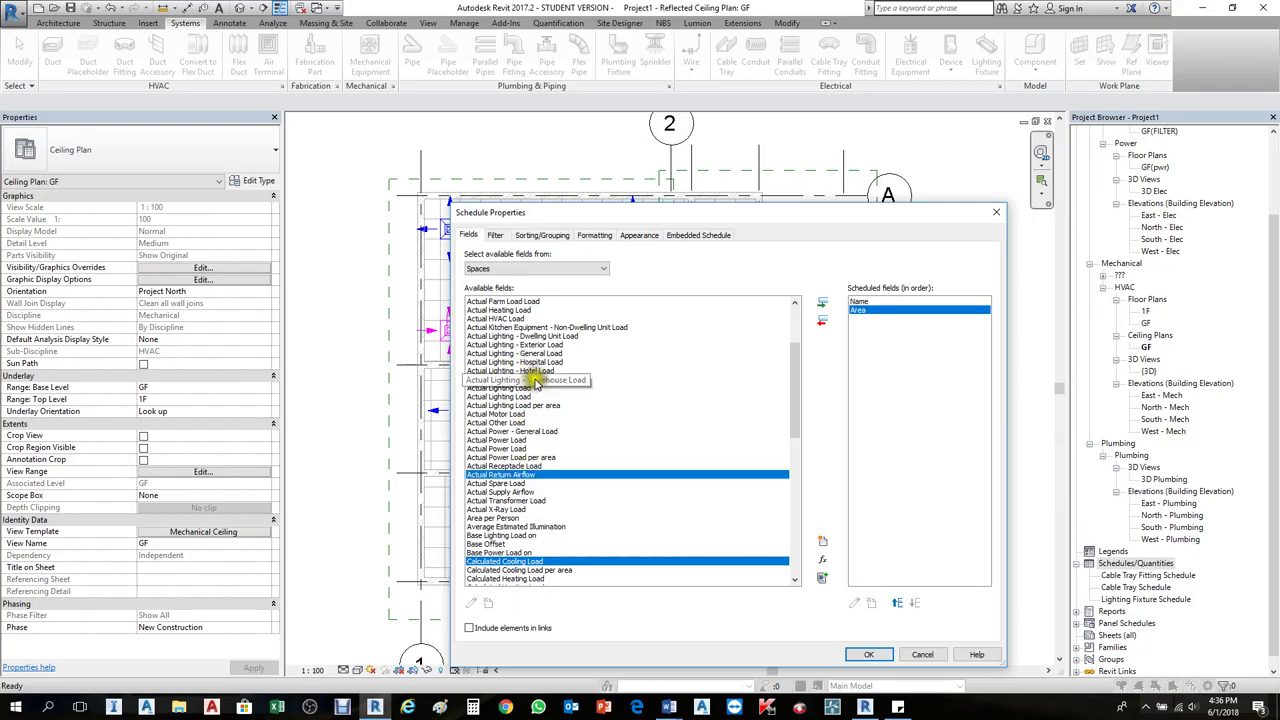
{"action": "left_click", "coordinate": [519, 441], "text": "ctrl"}
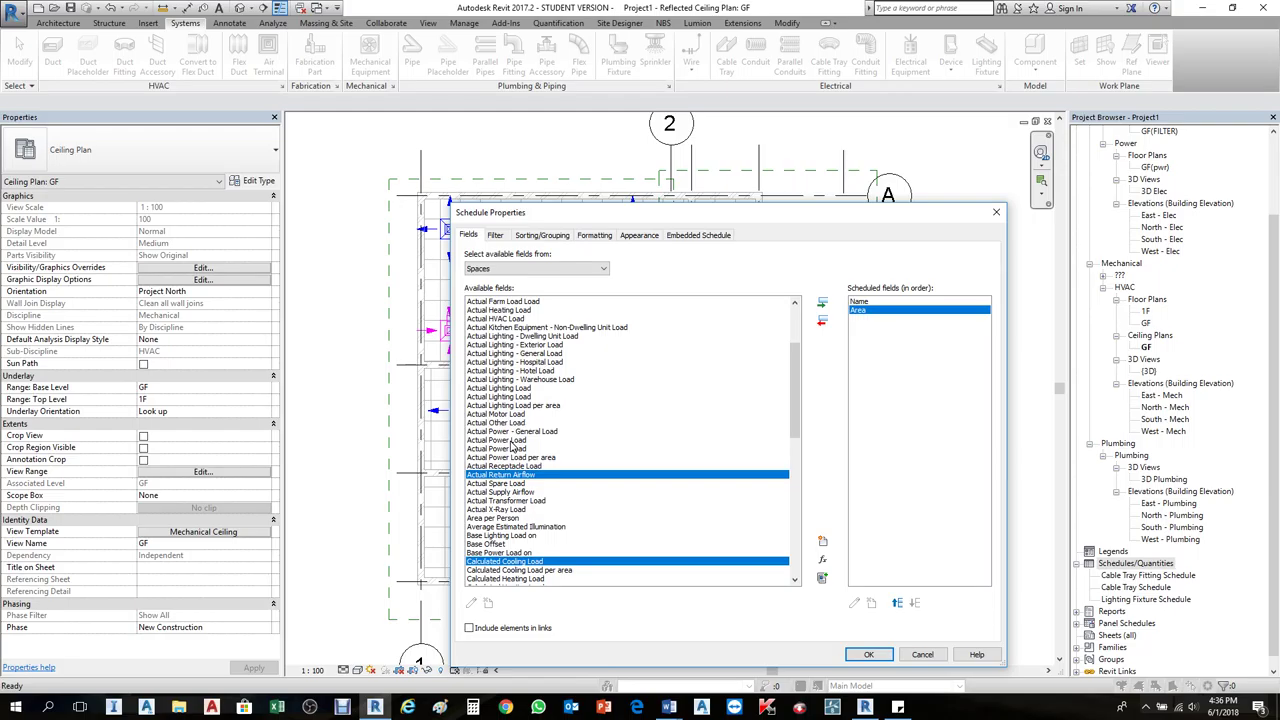
{"action": "scroll", "coordinate": [505, 470], "scroll_direction": "down", "scroll_amount": 3}
{"action": "left_click", "coordinate": [495, 506]}
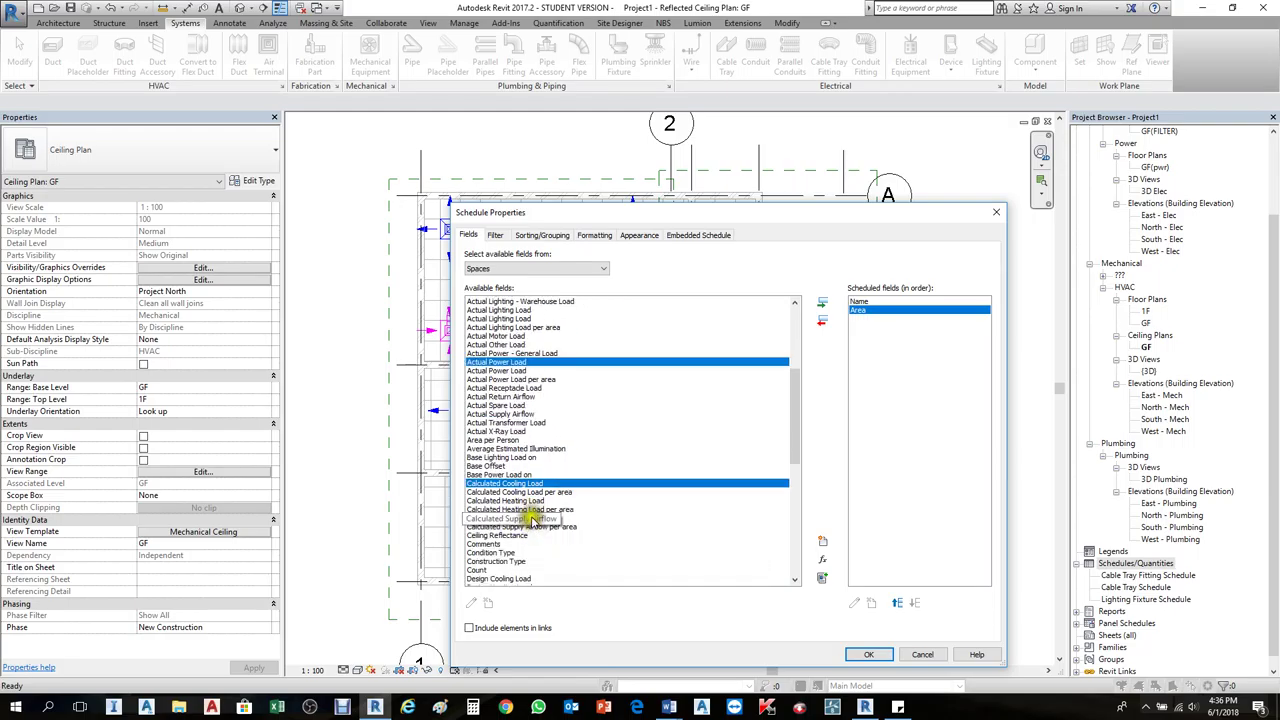
{"action": "left_click", "coordinate": [520, 518]}
{"action": "left_click", "coordinate": [822, 302]}
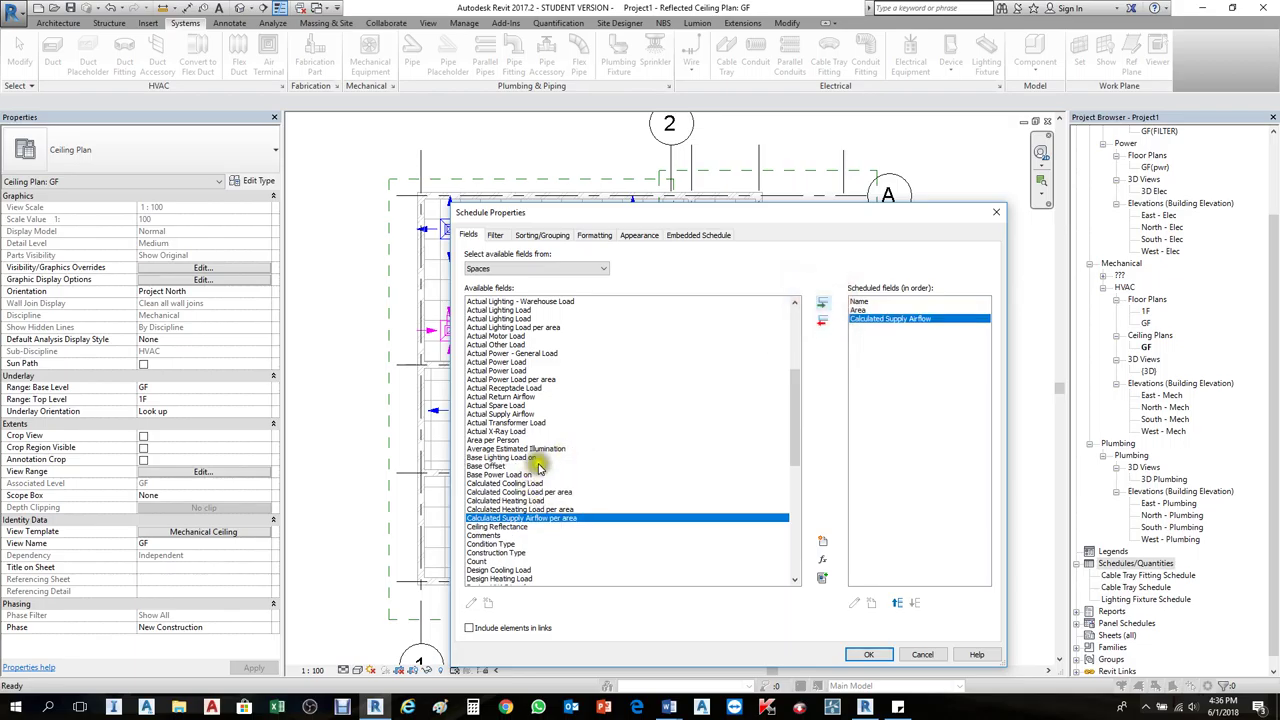
Step: Add Actual Supply Airflow and confirm the four scheduled fields
{"action": "left_click", "coordinate": [515, 484]}
{"action": "key", "text": "Home"}
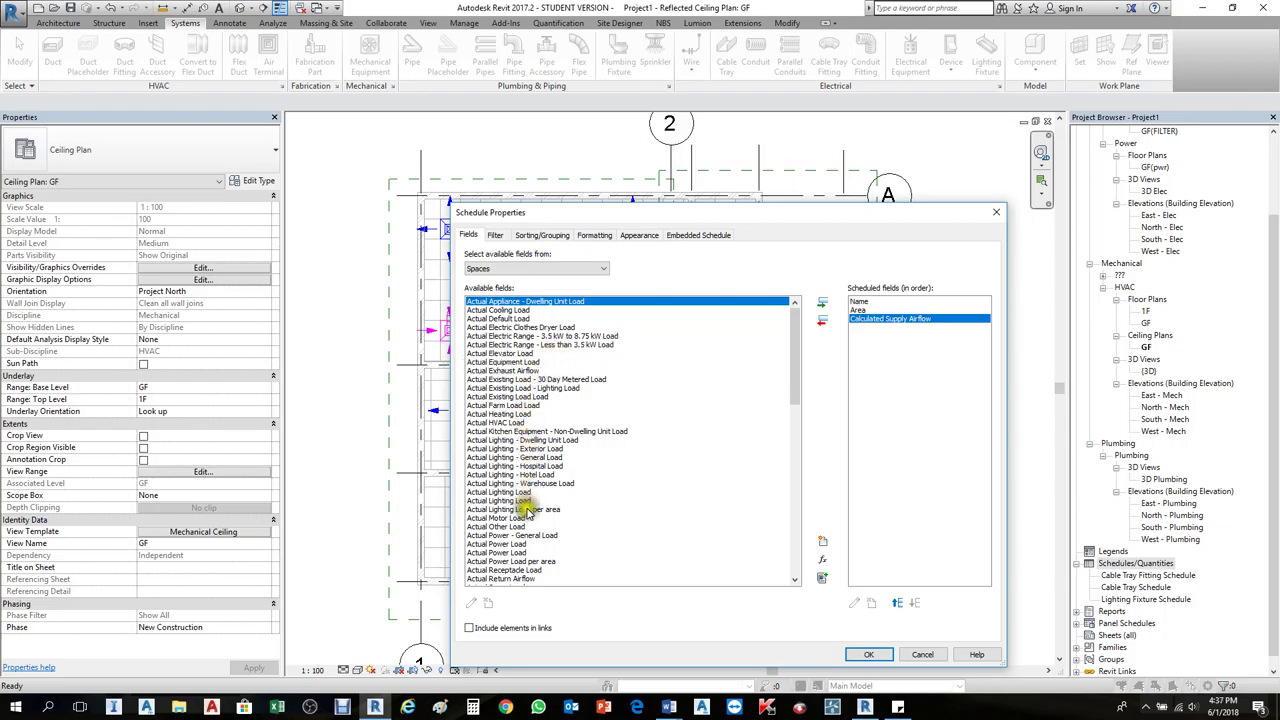
{"action": "left_click", "coordinate": [515, 552]}
{"action": "scroll", "coordinate": [515, 550], "scroll_direction": "down", "scroll_amount": 4}
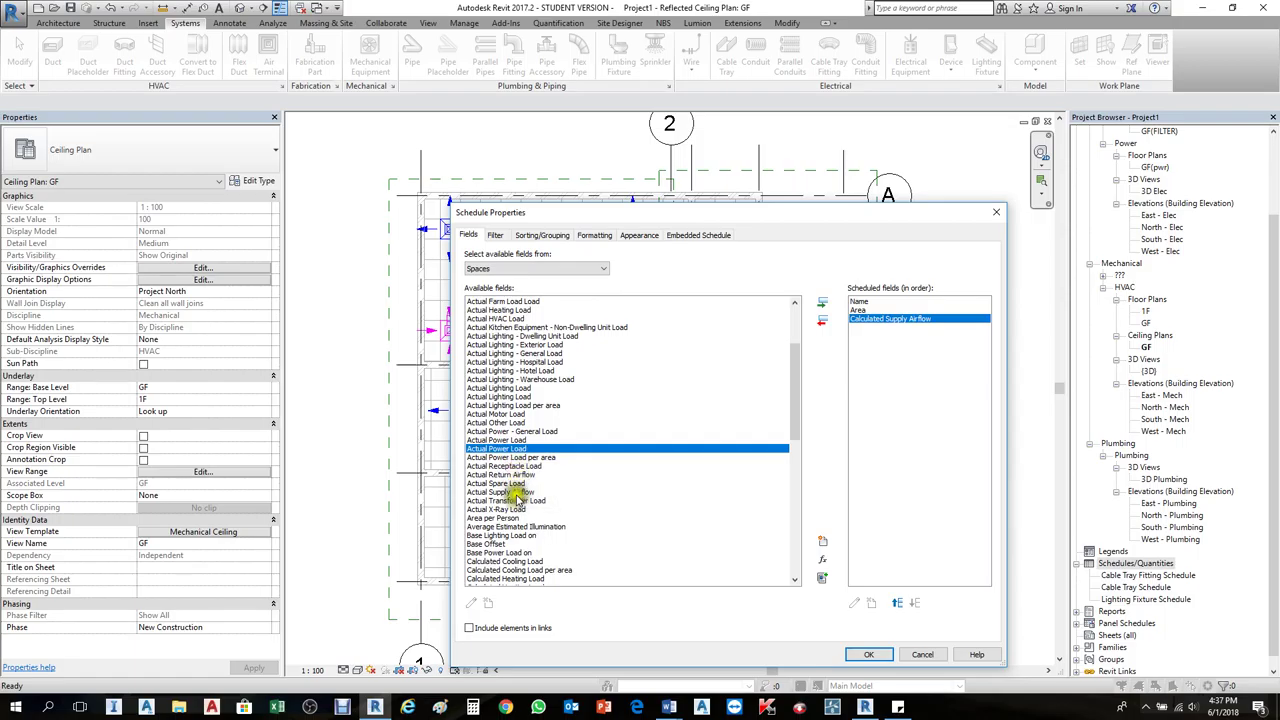
{"action": "left_click", "coordinate": [512, 492]}
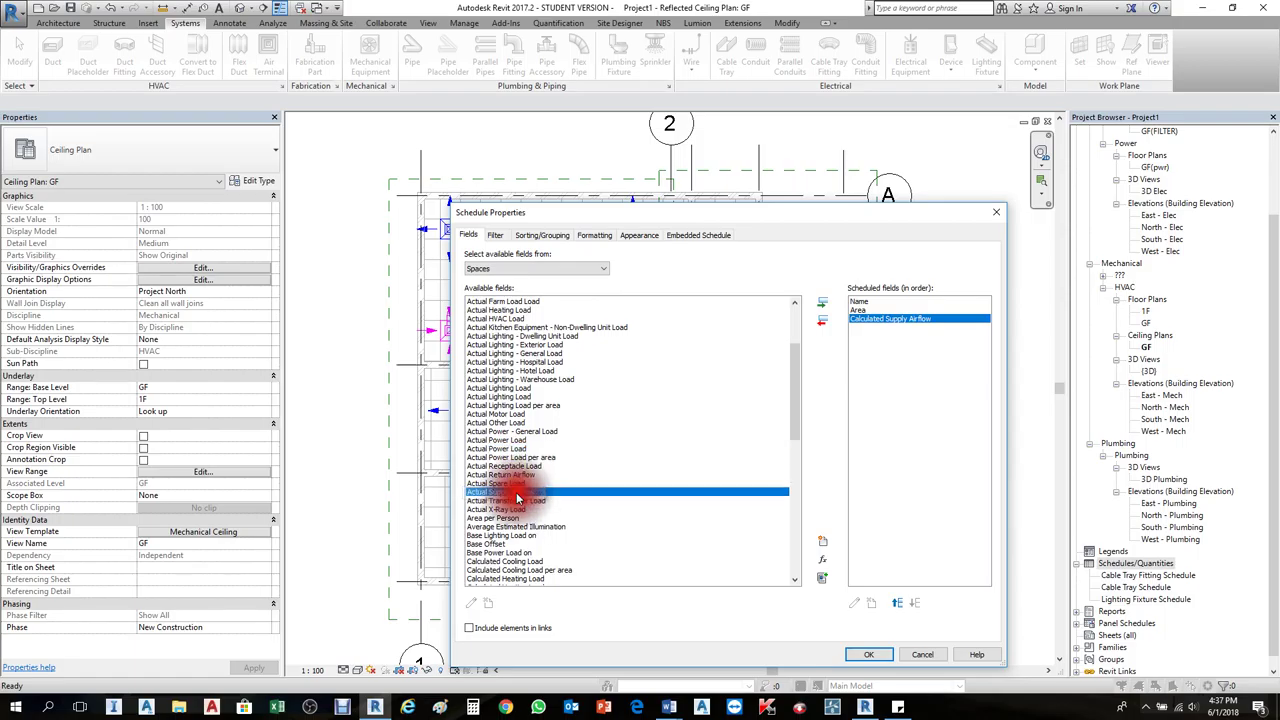
{"action": "left_click", "coordinate": [822, 302]}
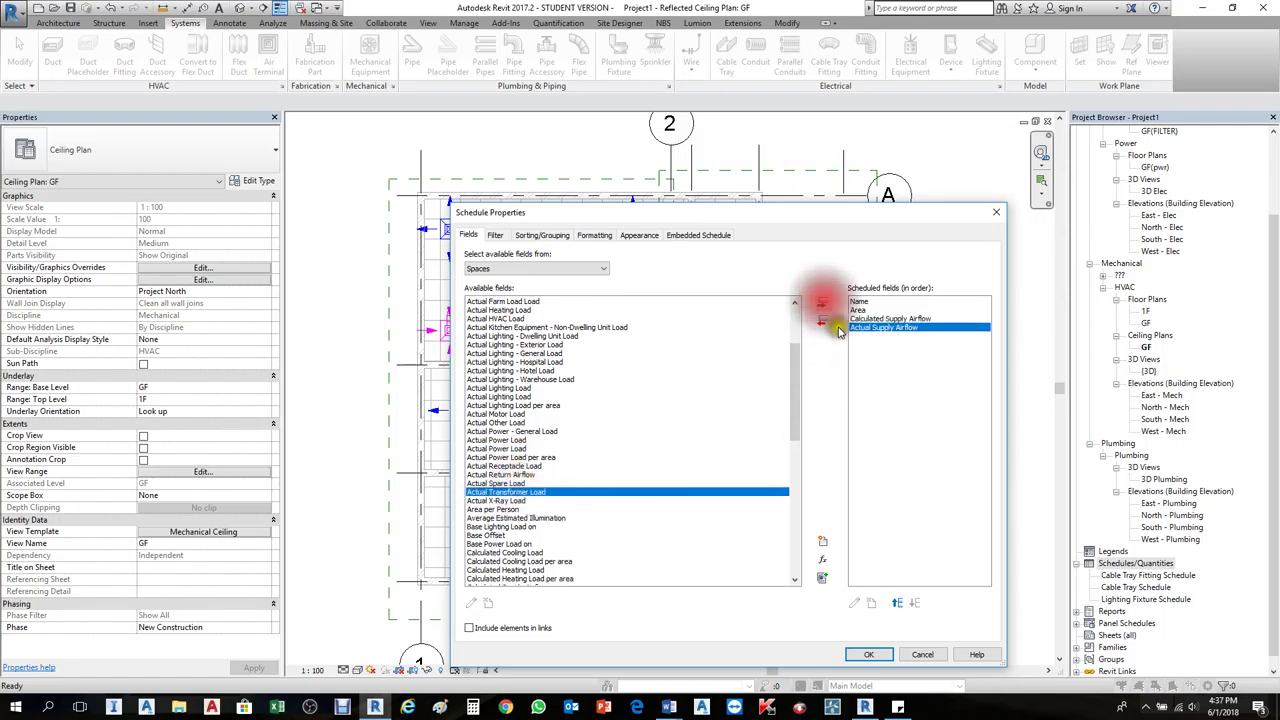
{"action": "left_click", "coordinate": [904, 318]}
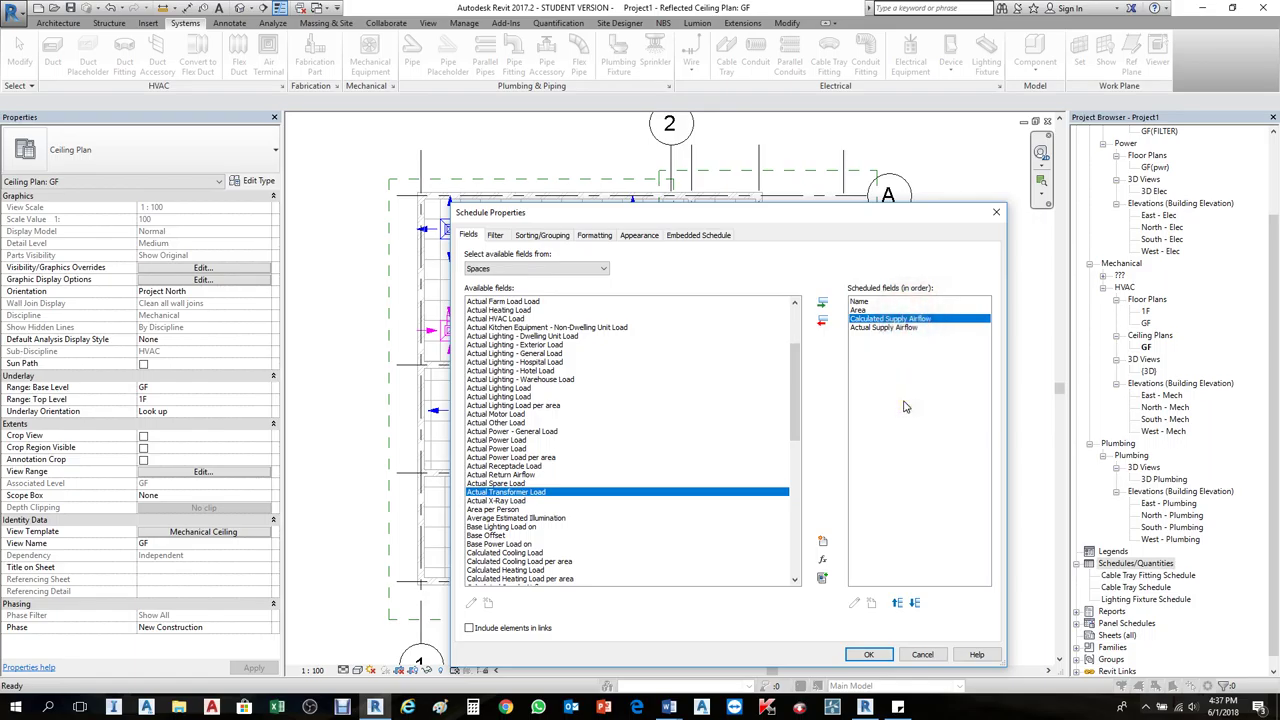
{"action": "left_click", "coordinate": [867, 655]}
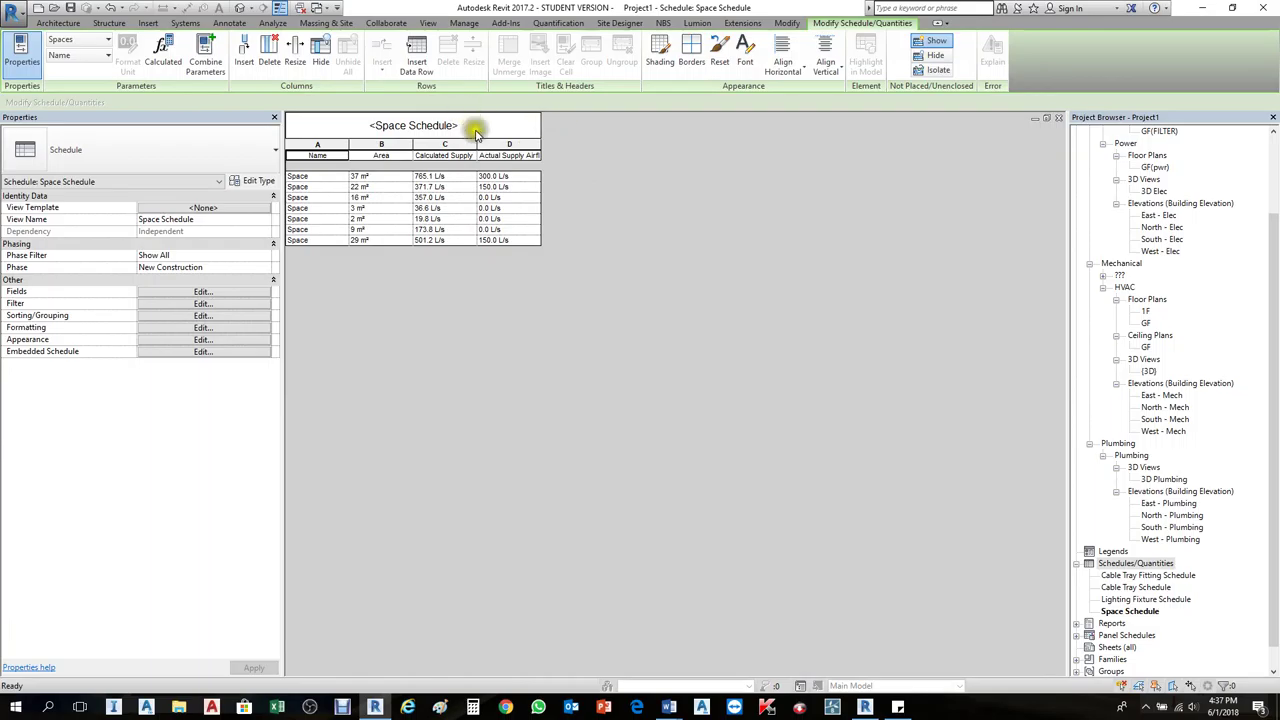
Step: Widen the Calculated Supply Airflow and Actual Supply Airflow columns and check the space names
{"action": "left_click_drag", "start_coordinate": [478, 144], "coordinate": [516, 144]}
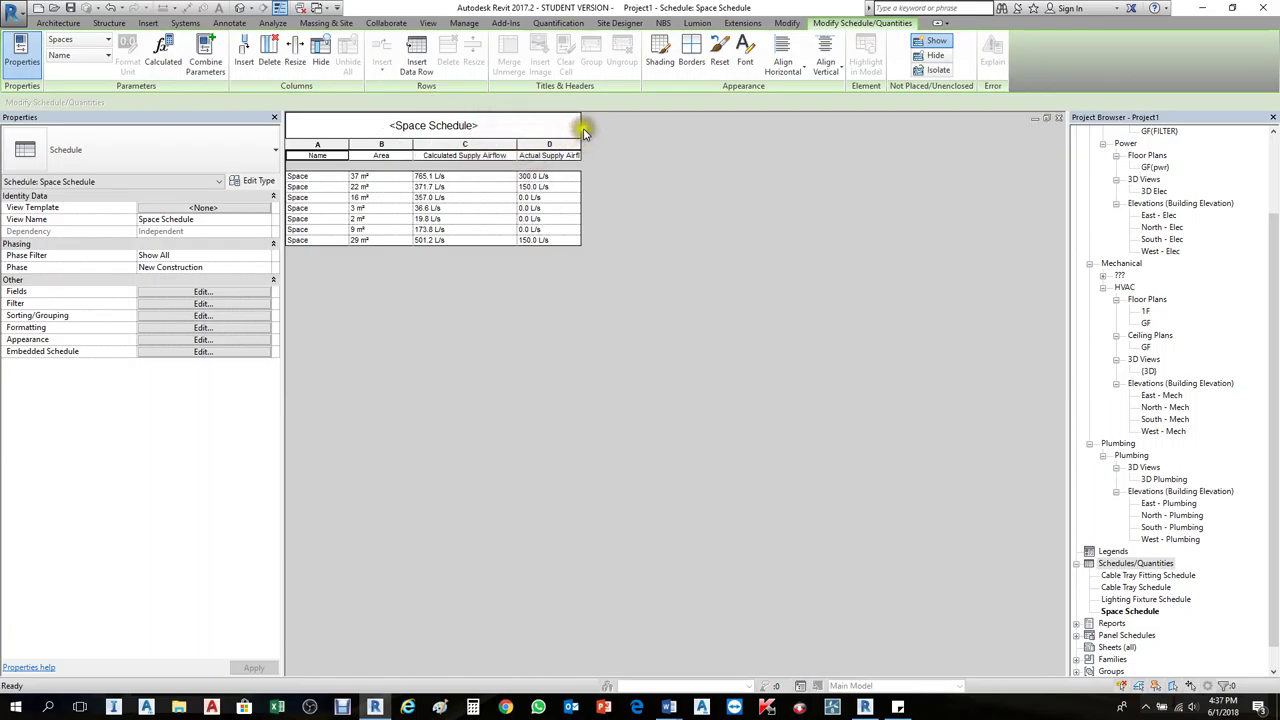
{"action": "left_click_drag", "start_coordinate": [580, 152], "coordinate": [627, 153]}
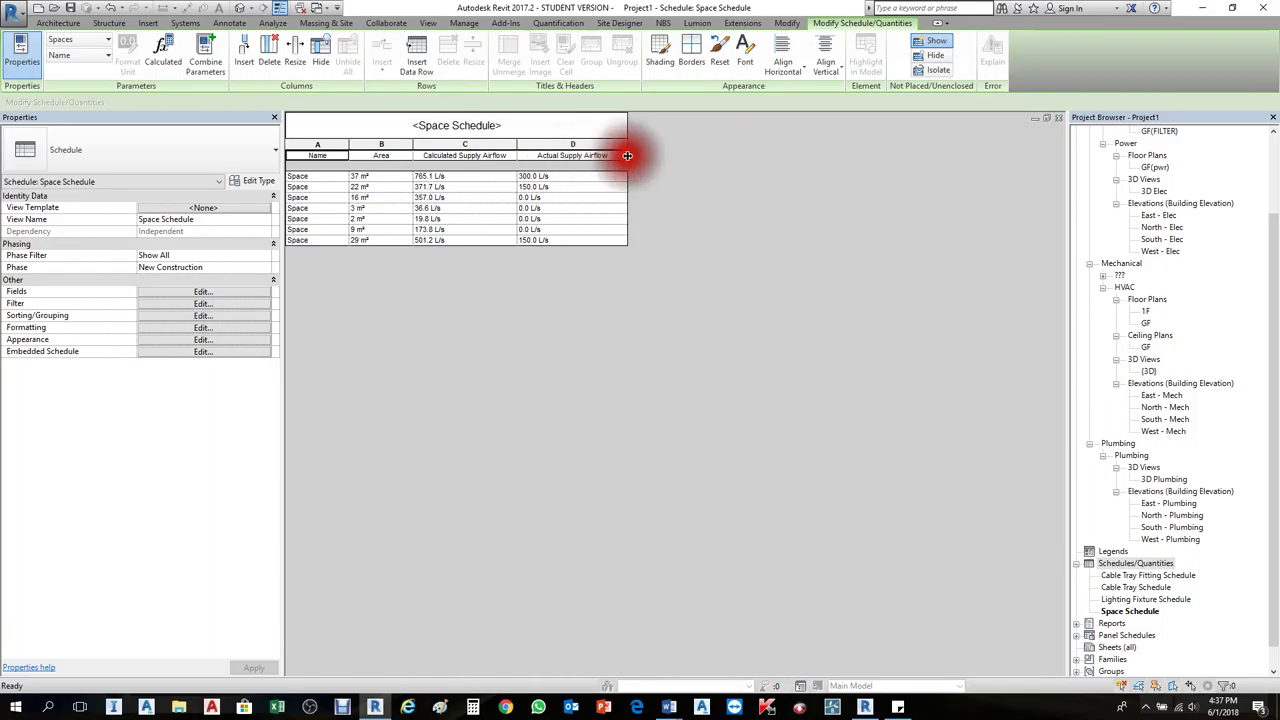
{"action": "left_click", "coordinate": [332, 176]}
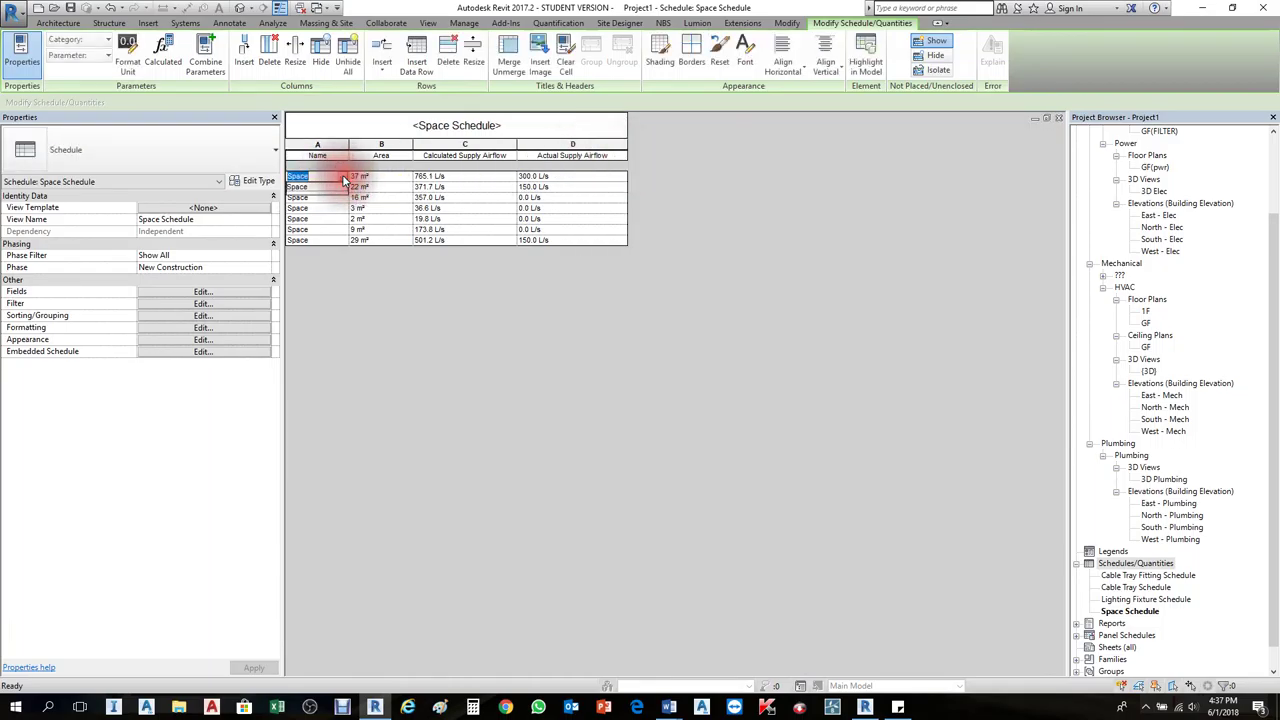
{"action": "left_click", "coordinate": [322, 196]}
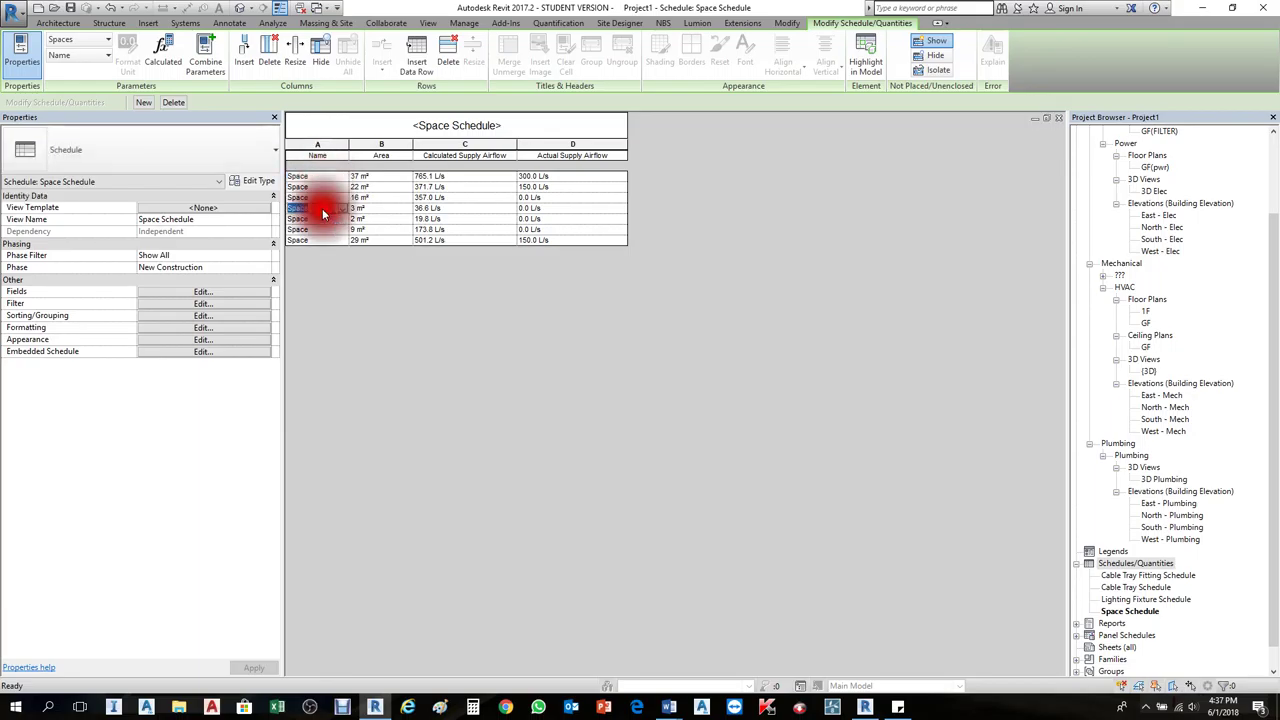
{"action": "left_click", "coordinate": [320, 229]}
Step: Review the spaces' Area values, from 2 m² to 37 m², then reopen the field choices
{"action": "left_click", "coordinate": [389, 176]}
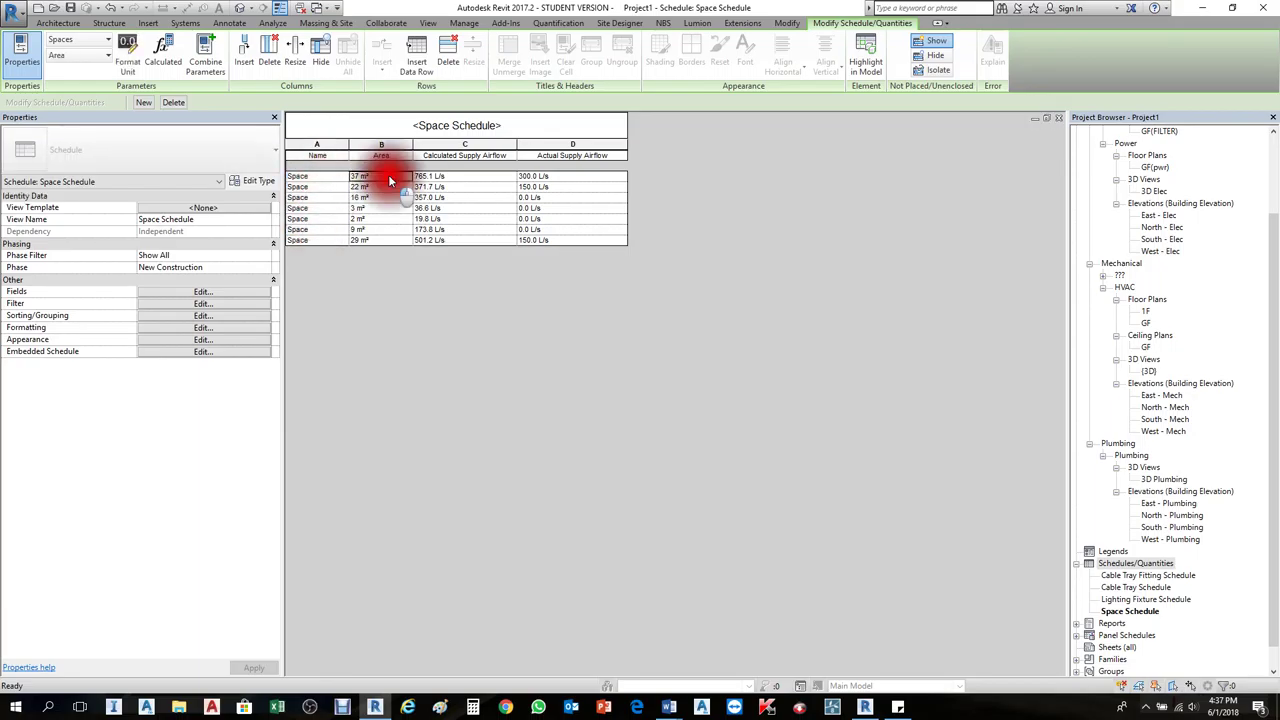
{"action": "left_click", "coordinate": [384, 207]}
{"action": "left_click", "coordinate": [385, 219]}
{"action": "left_click", "coordinate": [385, 238]}
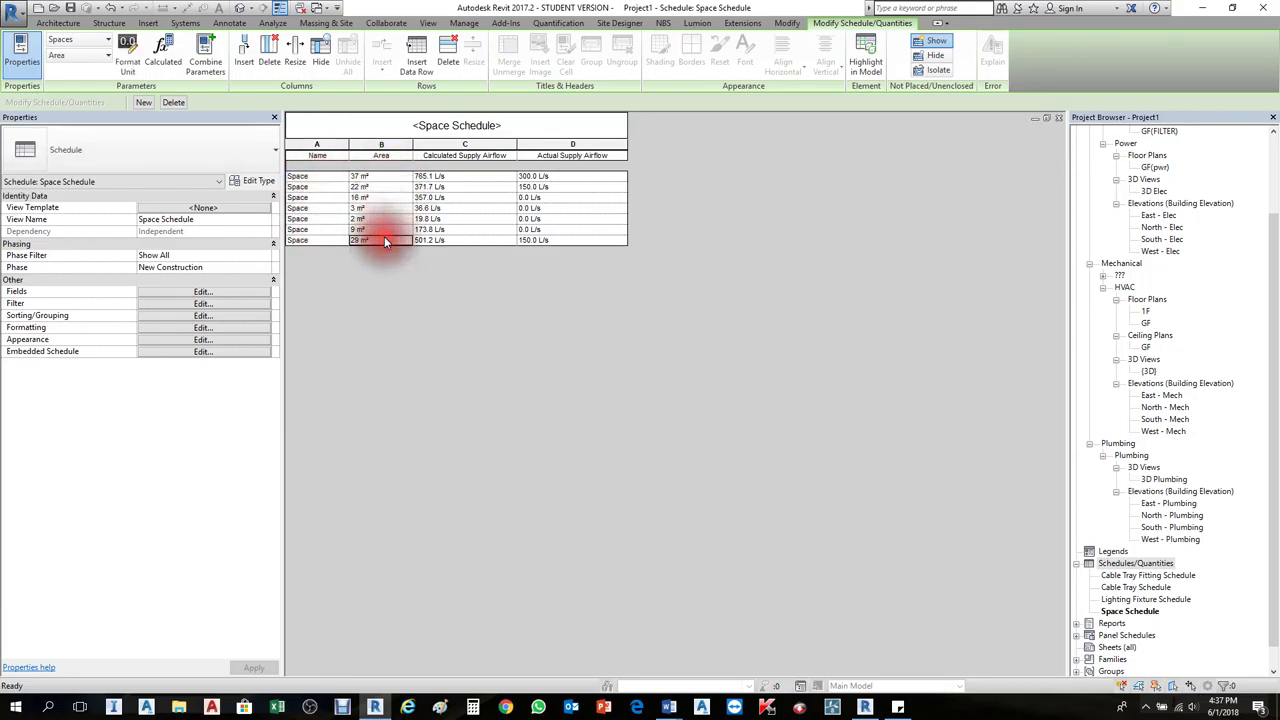
{"action": "left_click", "coordinate": [330, 178]}
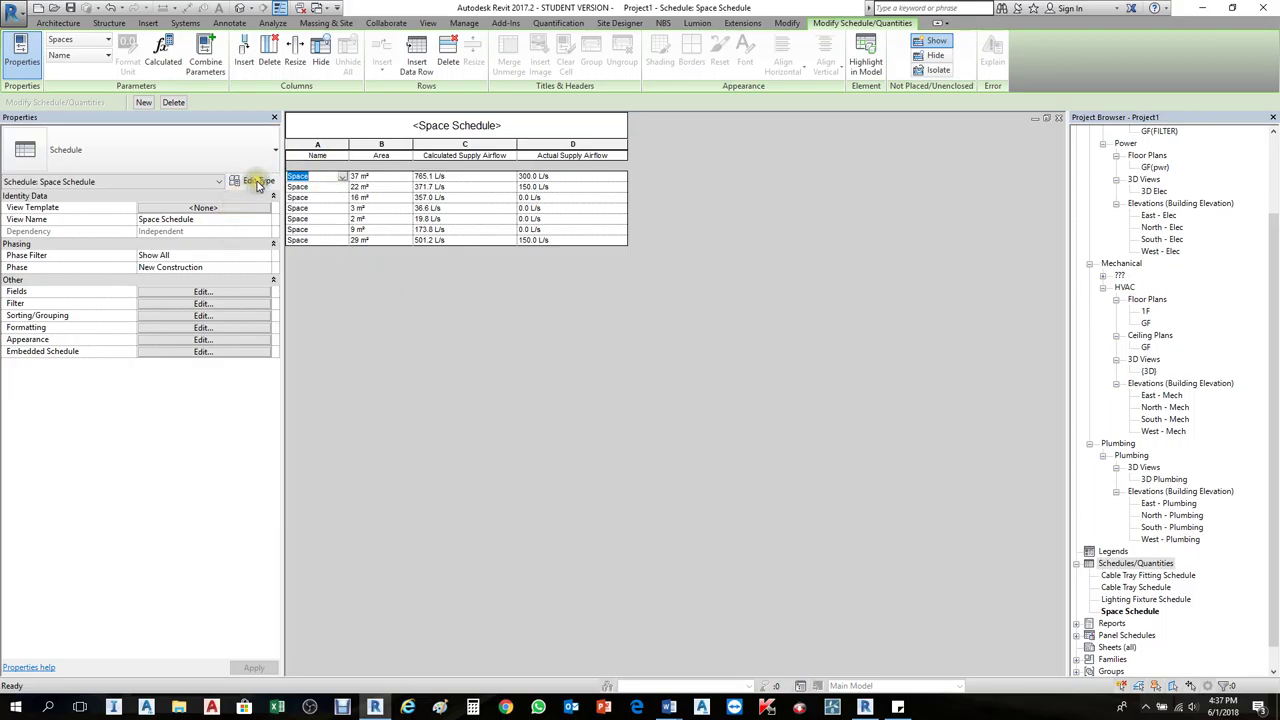
{"action": "left_click", "coordinate": [205, 292]}
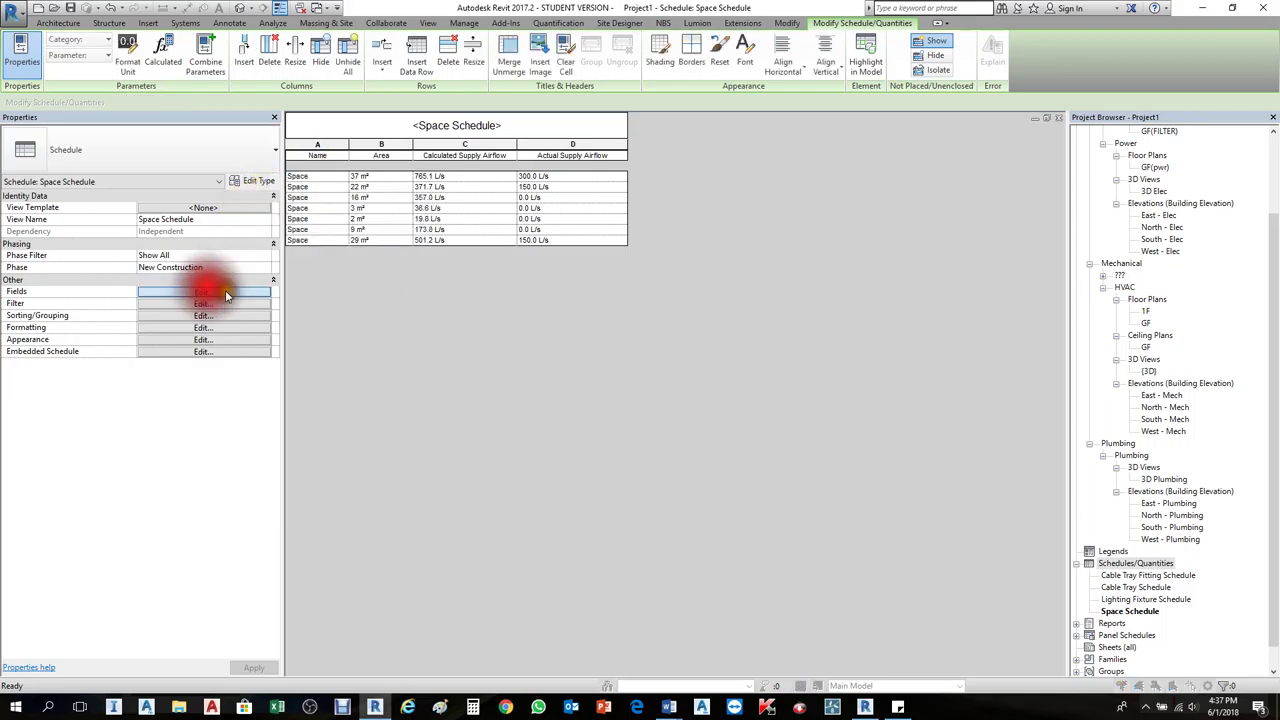
Step: Add the Number field and move it up three places so it follows Name
{"action": "left_click", "coordinate": [524, 354]}
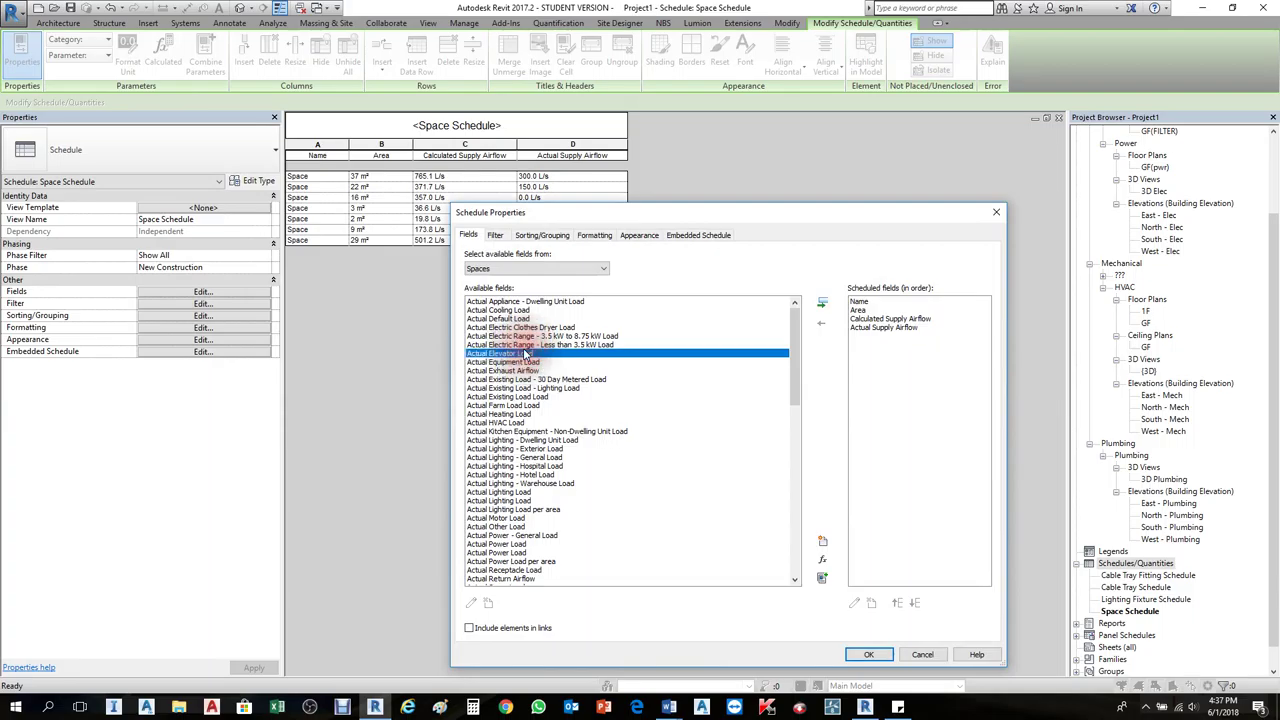
{"action": "key", "text": "n"}
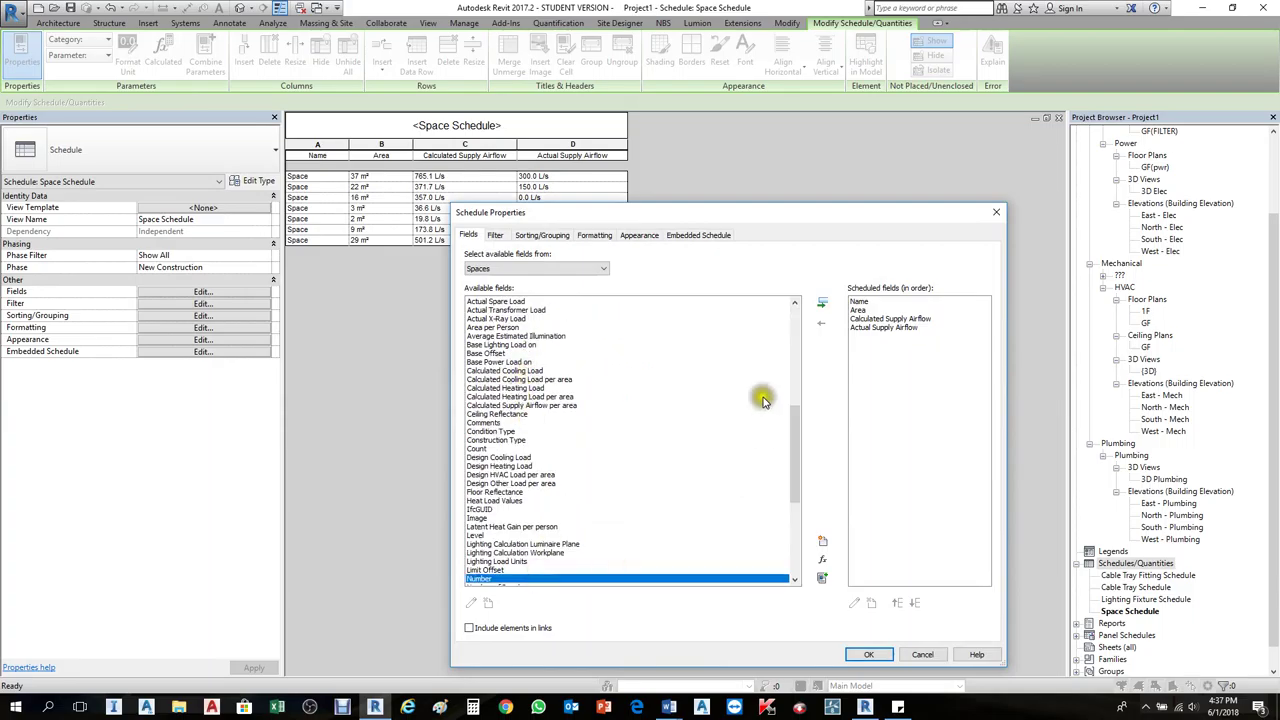
{"action": "left_click", "coordinate": [822, 302]}
{"action": "left_click", "coordinate": [896, 604]}
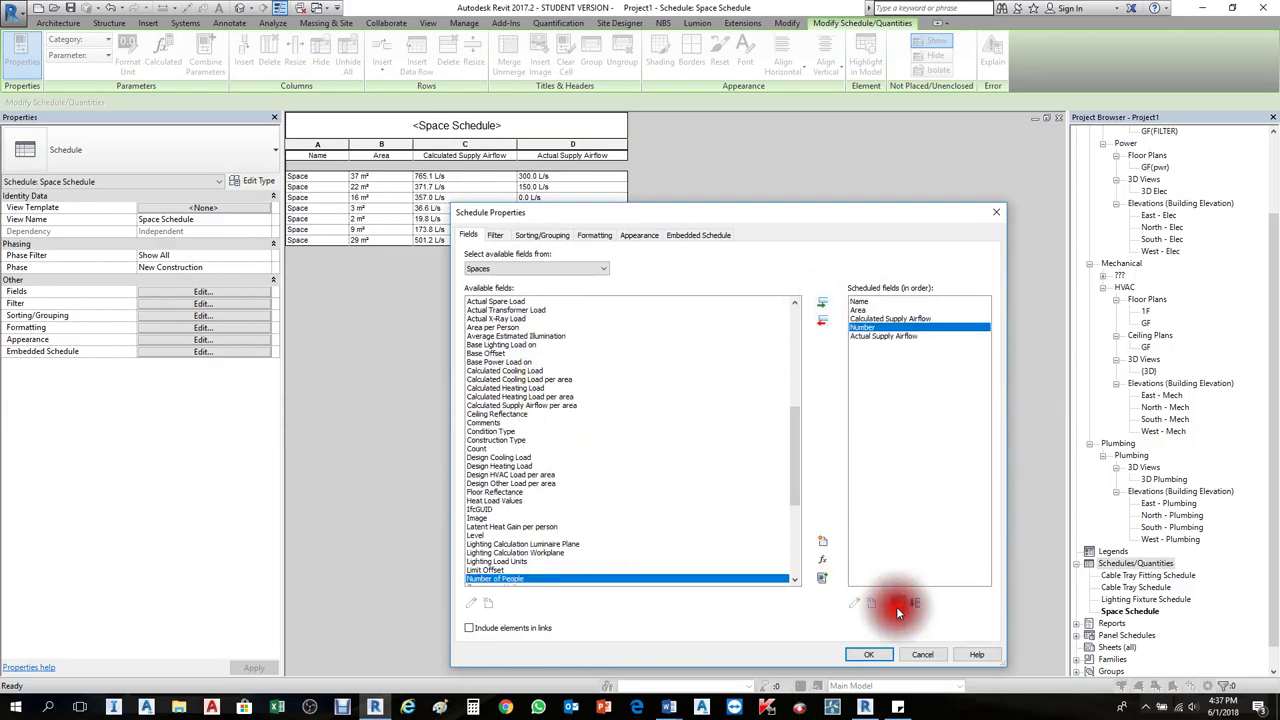
{"action": "left_click", "coordinate": [896, 604]}
{"action": "left_click", "coordinate": [896, 604]}
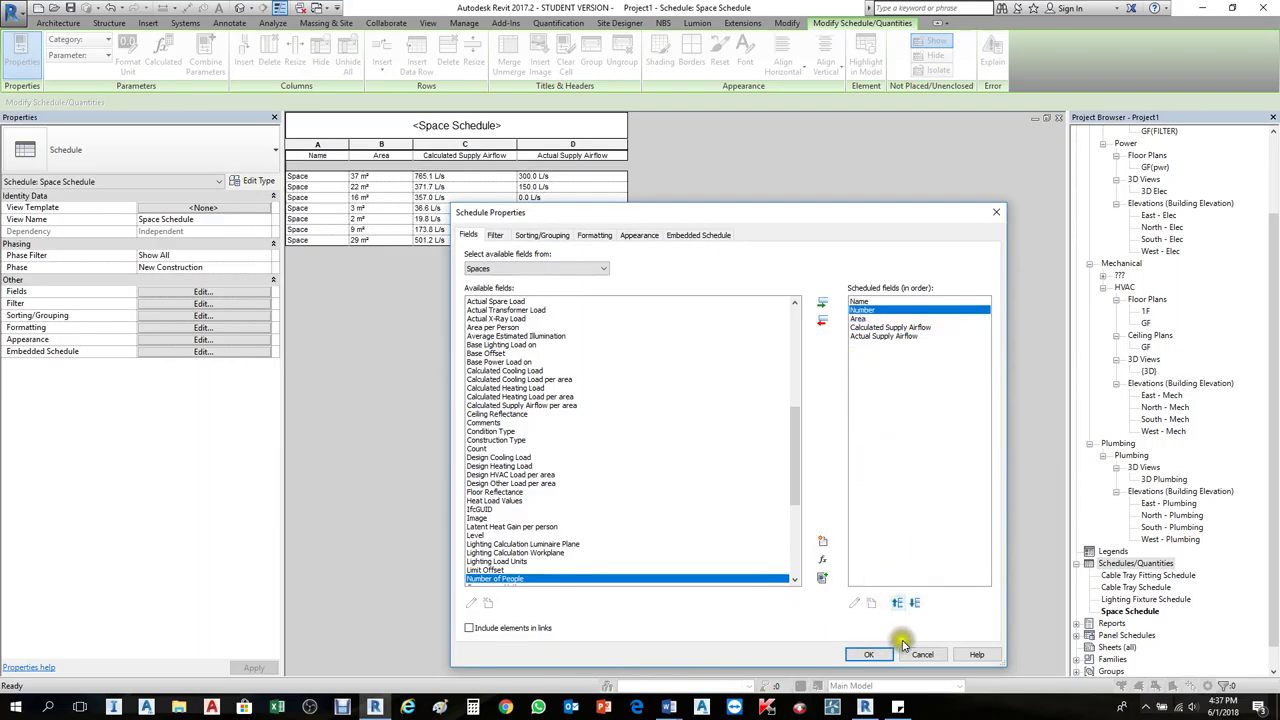
{"action": "left_click", "coordinate": [862, 655]}
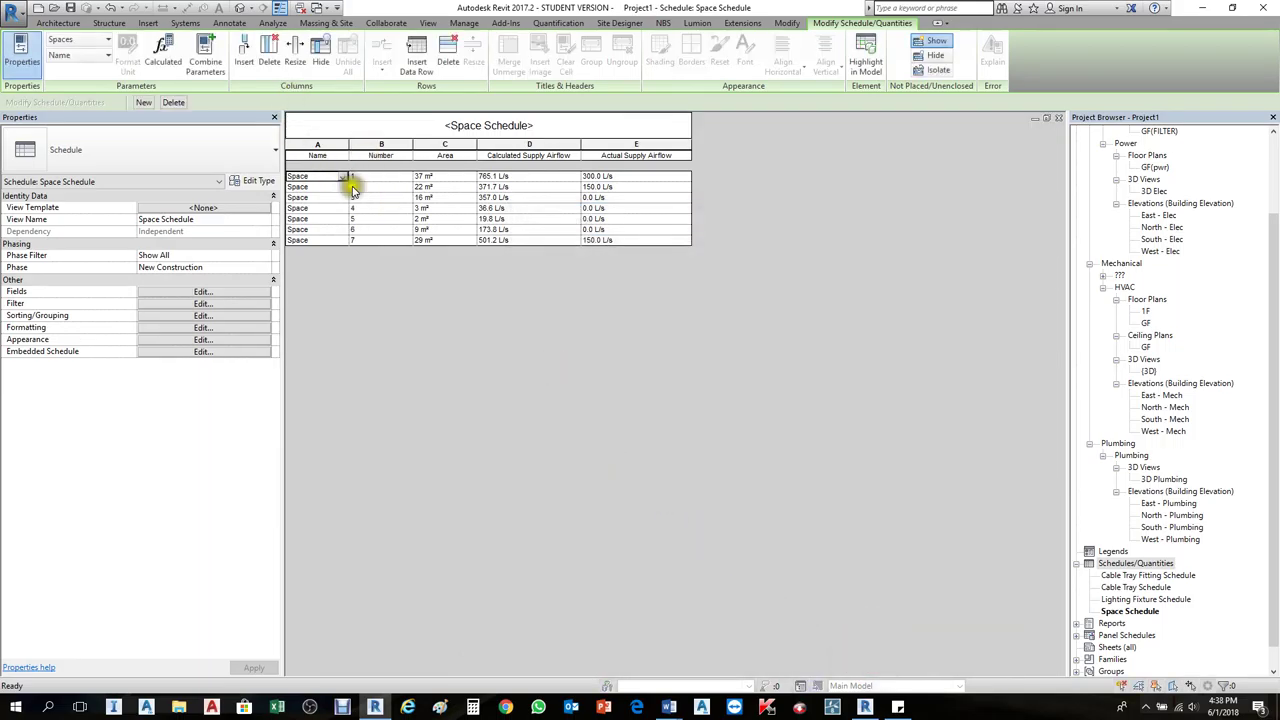
Step: Check space 1's Number, Area and both supply airflow values, then reopen Schedule Properties
{"action": "left_click", "coordinate": [354, 177]}
{"action": "left_click", "coordinate": [454, 182]}
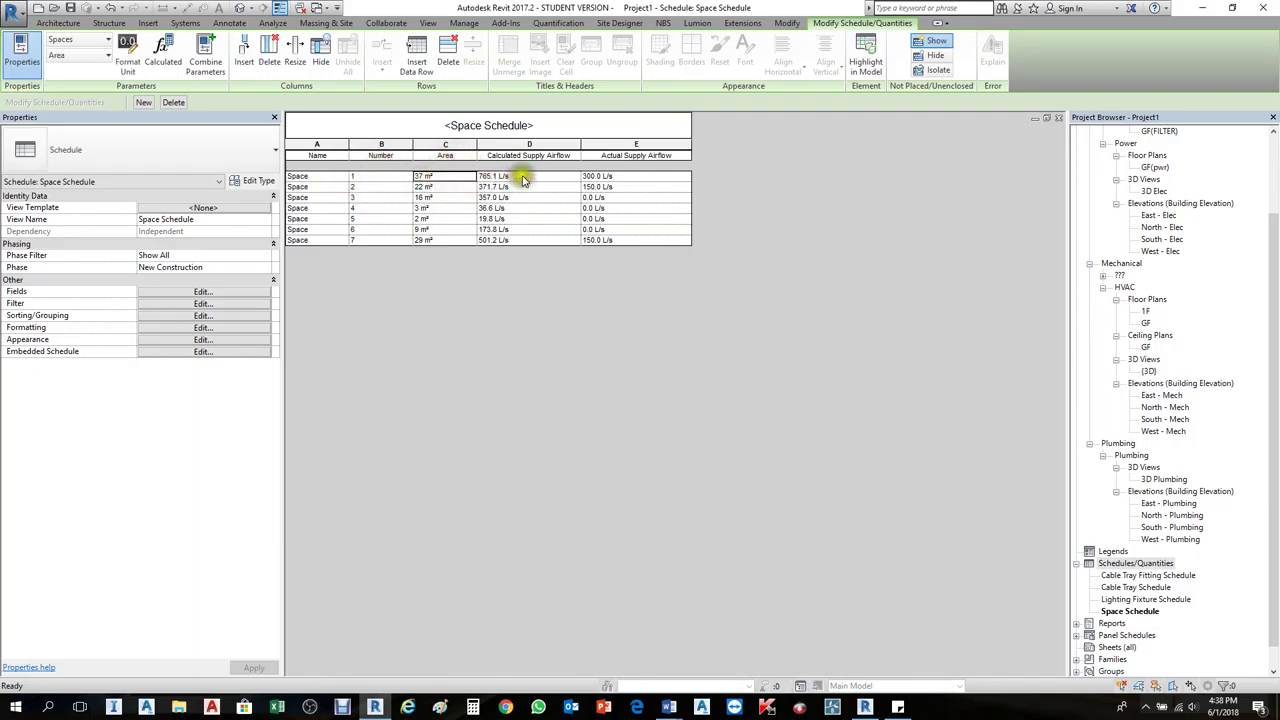
{"action": "left_click", "coordinate": [518, 177]}
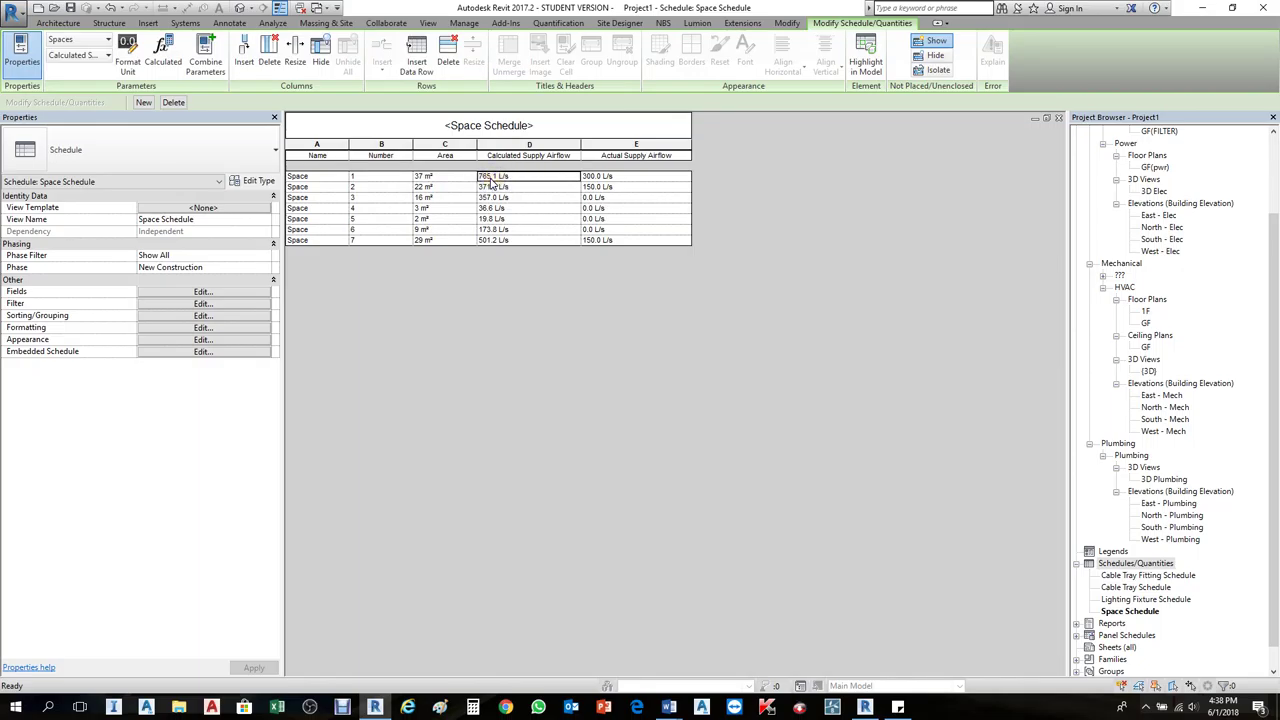
{"action": "left_click", "coordinate": [622, 177]}
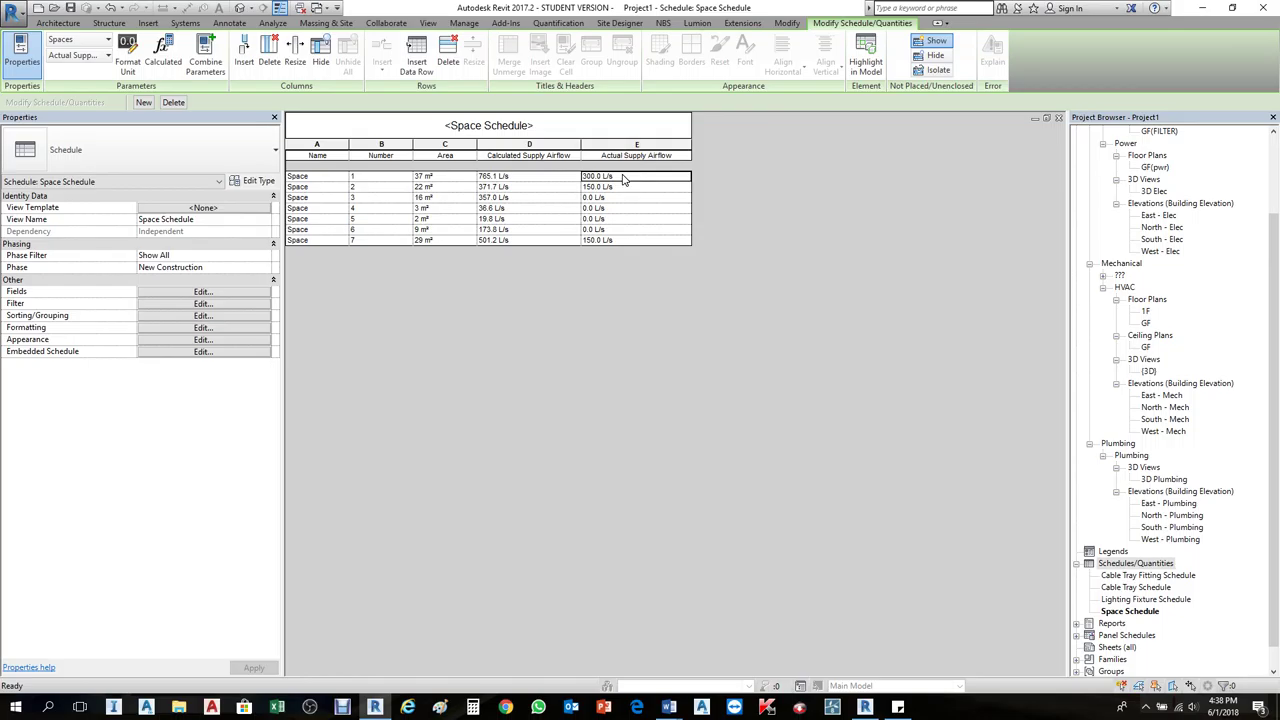
{"action": "left_click", "coordinate": [668, 318]}
{"action": "left_click", "coordinate": [723, 187]}
{"action": "left_click", "coordinate": [203, 291]}
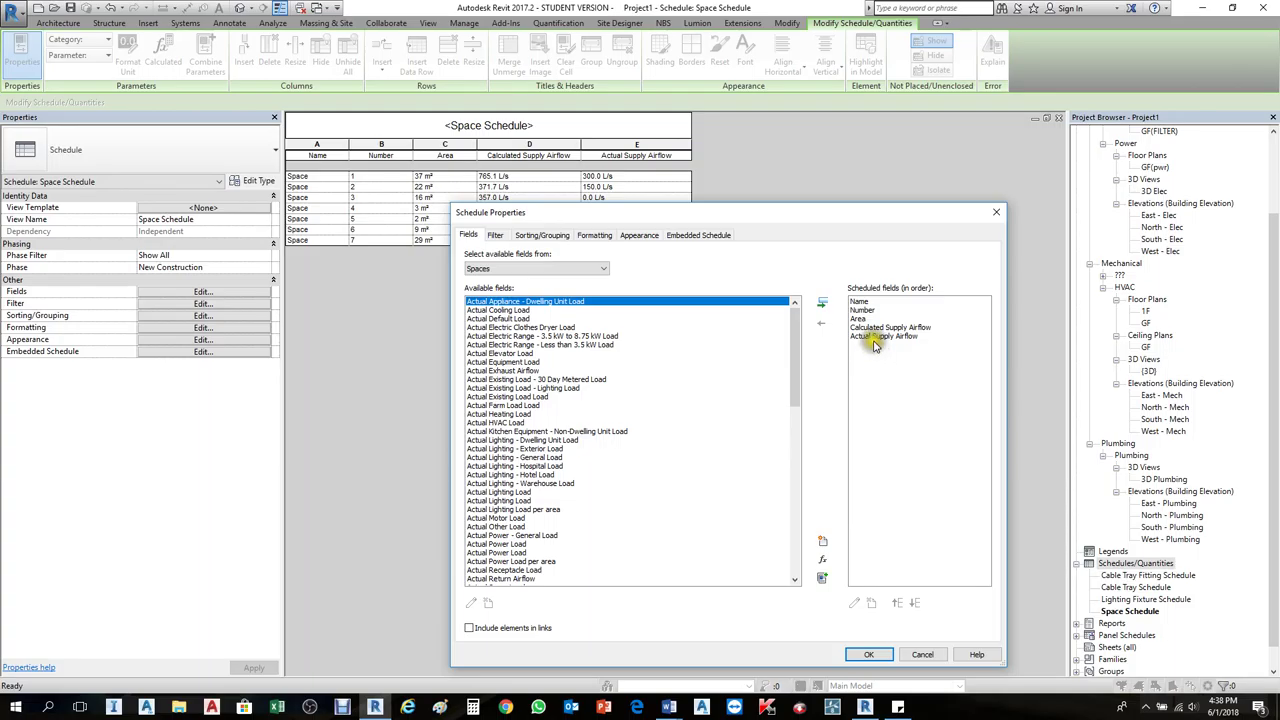
Step: Create a calculated field named Remaining Airflow with HVAC discipline and Air Flow type
{"action": "left_click", "coordinate": [876, 337]}
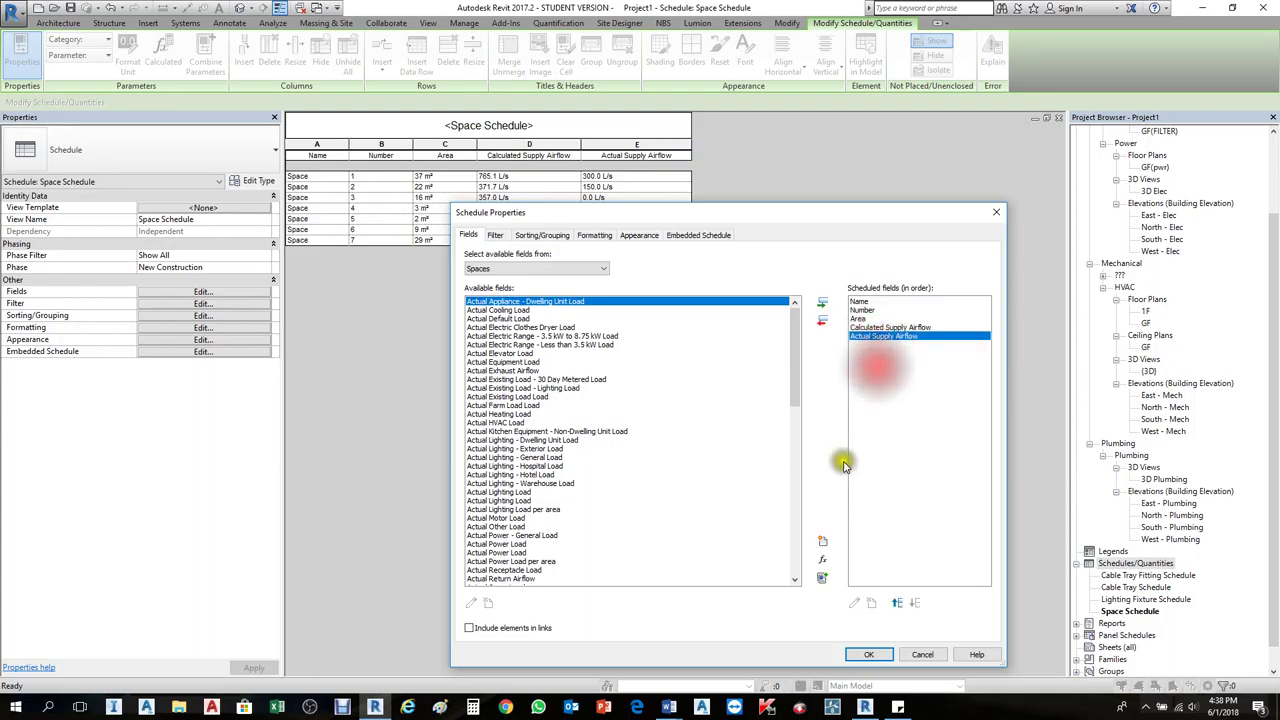
{"action": "left_click", "coordinate": [823, 564]}
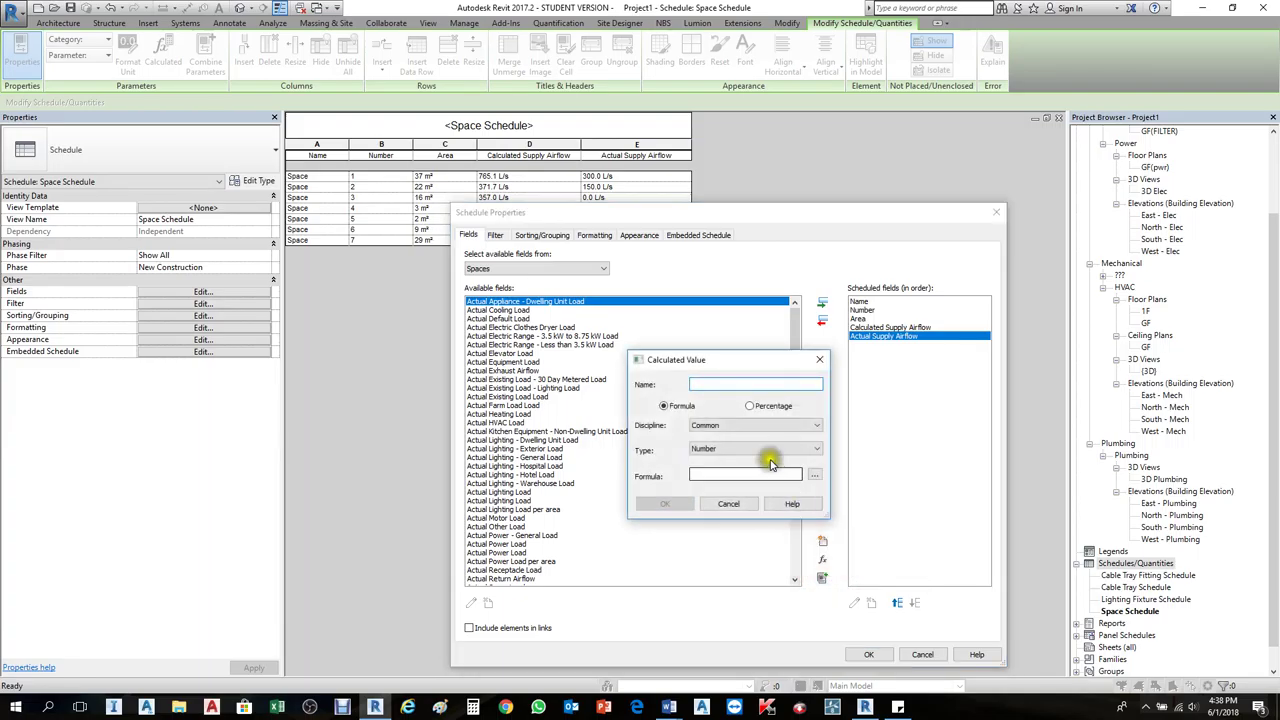
{"action": "left_click", "coordinate": [730, 385]}
{"action": "type", "text": "R"}
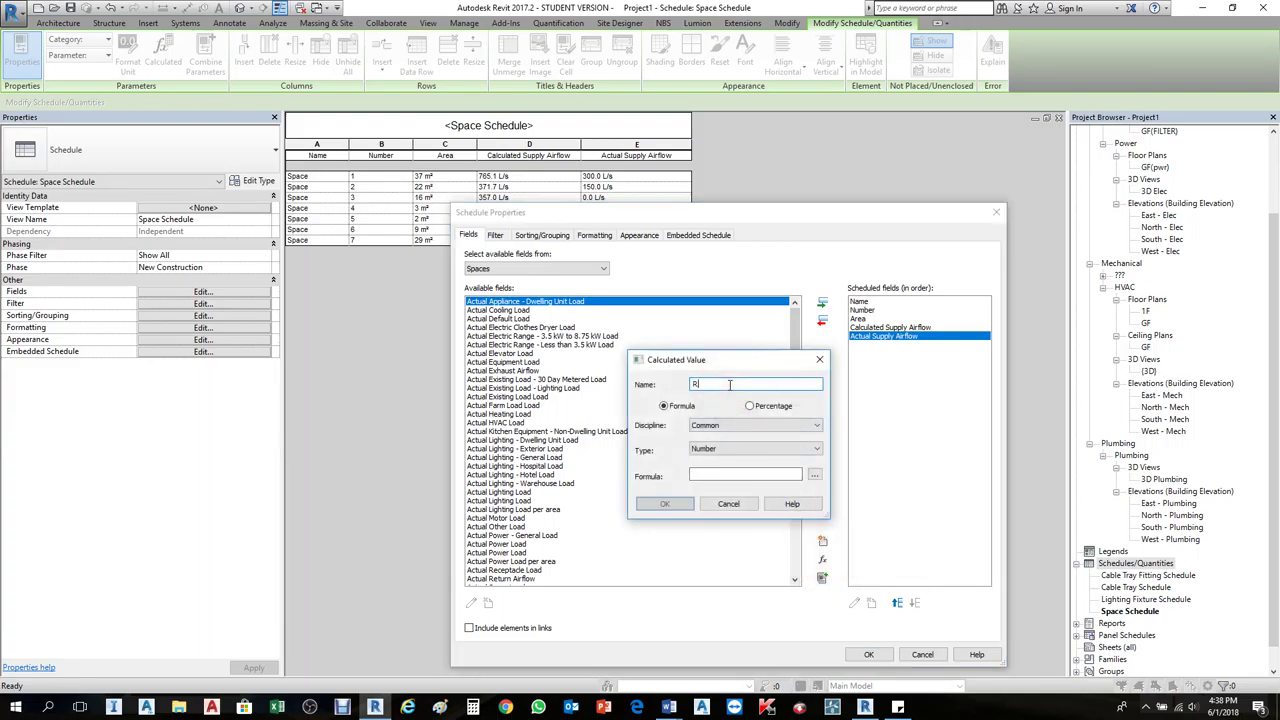
{"action": "type", "text": "emaining Airflow"}
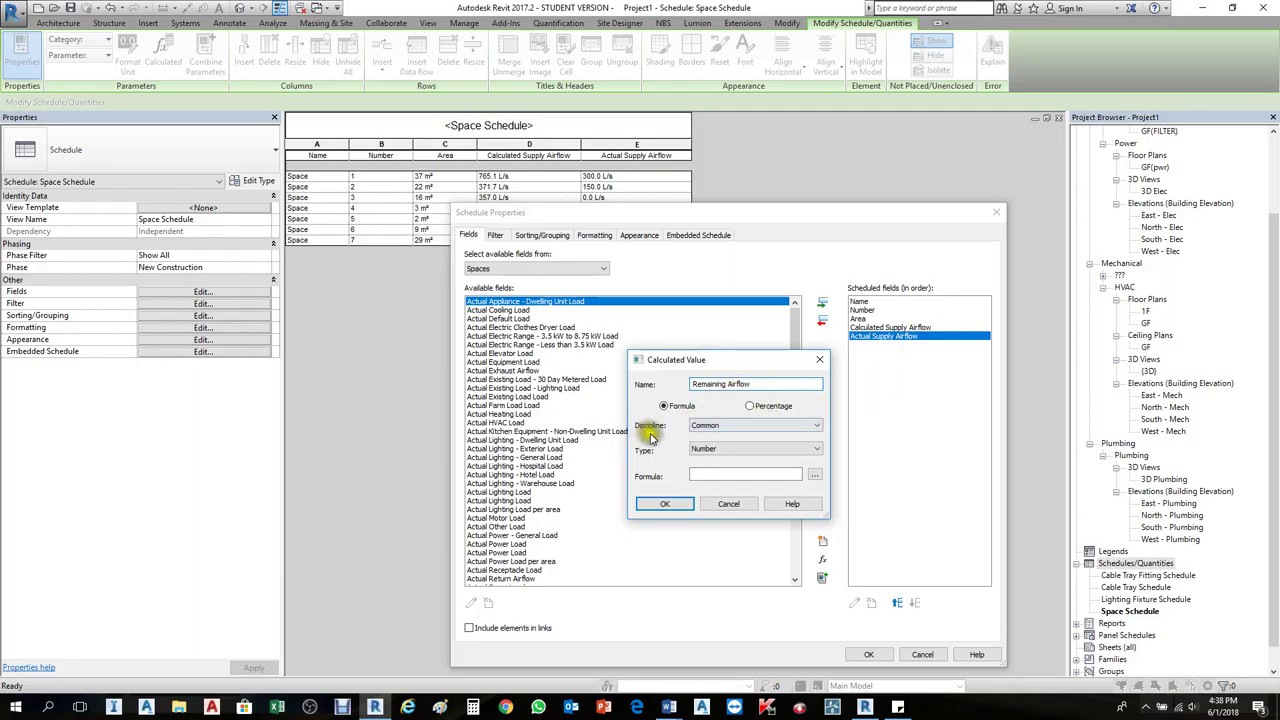
{"action": "left_click", "coordinate": [738, 425]}
{"action": "left_click", "coordinate": [710, 452]}
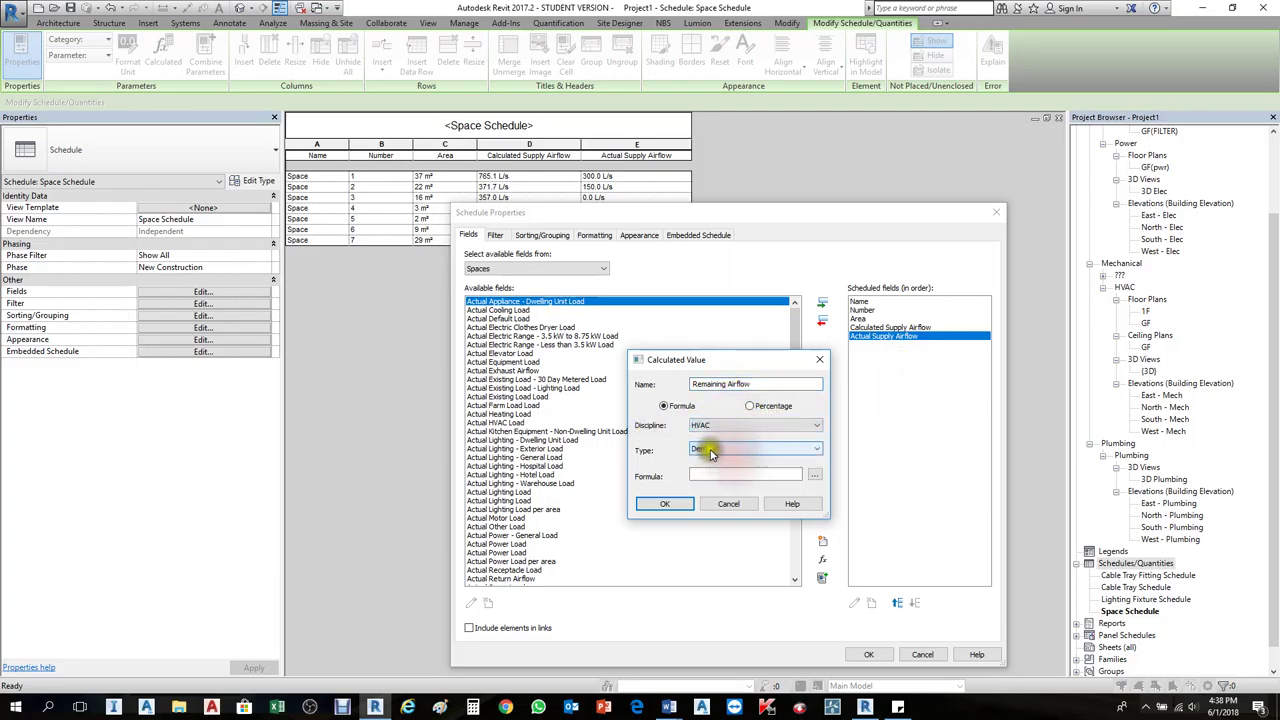
{"action": "left_click", "coordinate": [722, 450]}
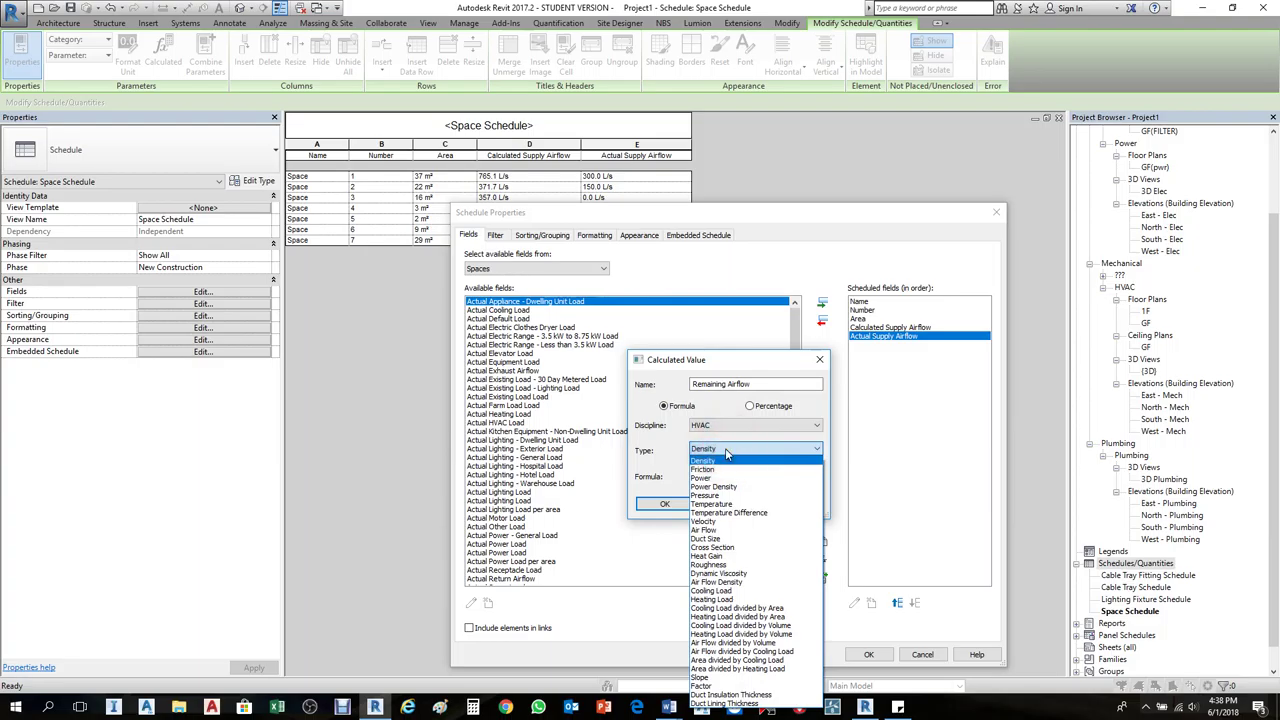
{"action": "left_click", "coordinate": [706, 530]}
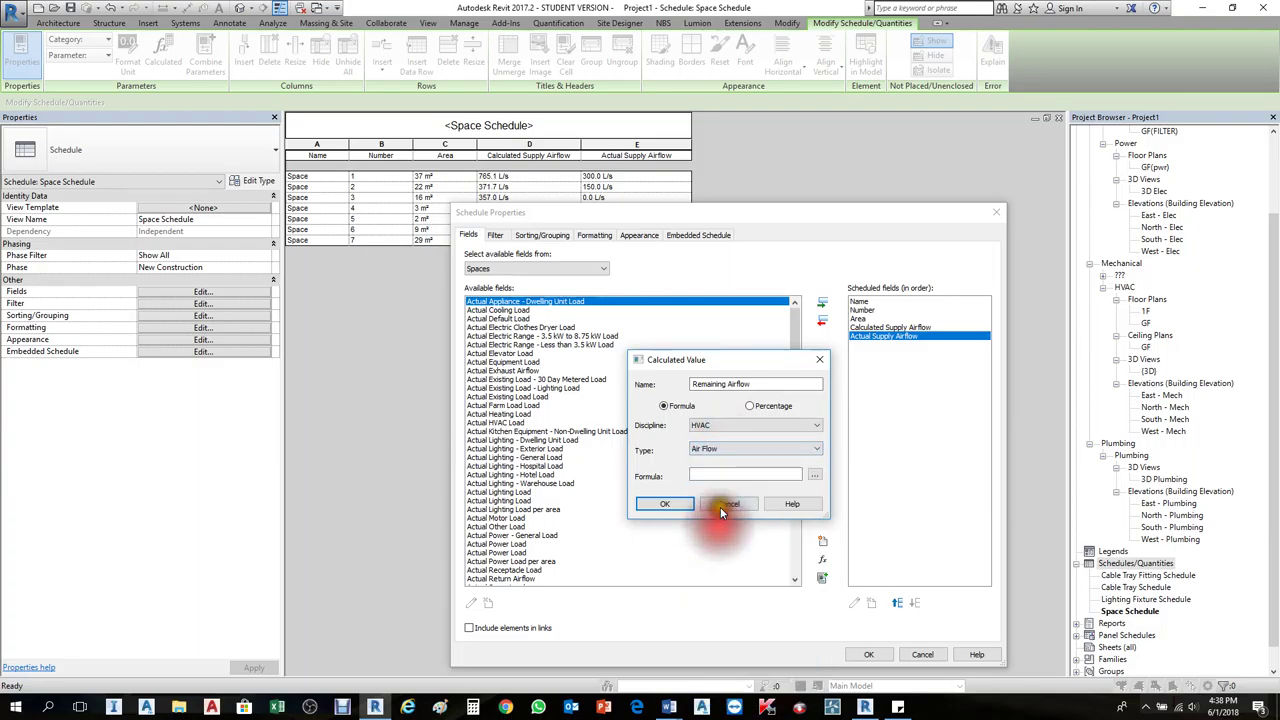
Step: Set its formula to Calculated Supply Airflow minus Actual Supply Airflow and confirm it
{"action": "left_click", "coordinate": [799, 477]}
{"action": "left_click", "coordinate": [814, 477]}
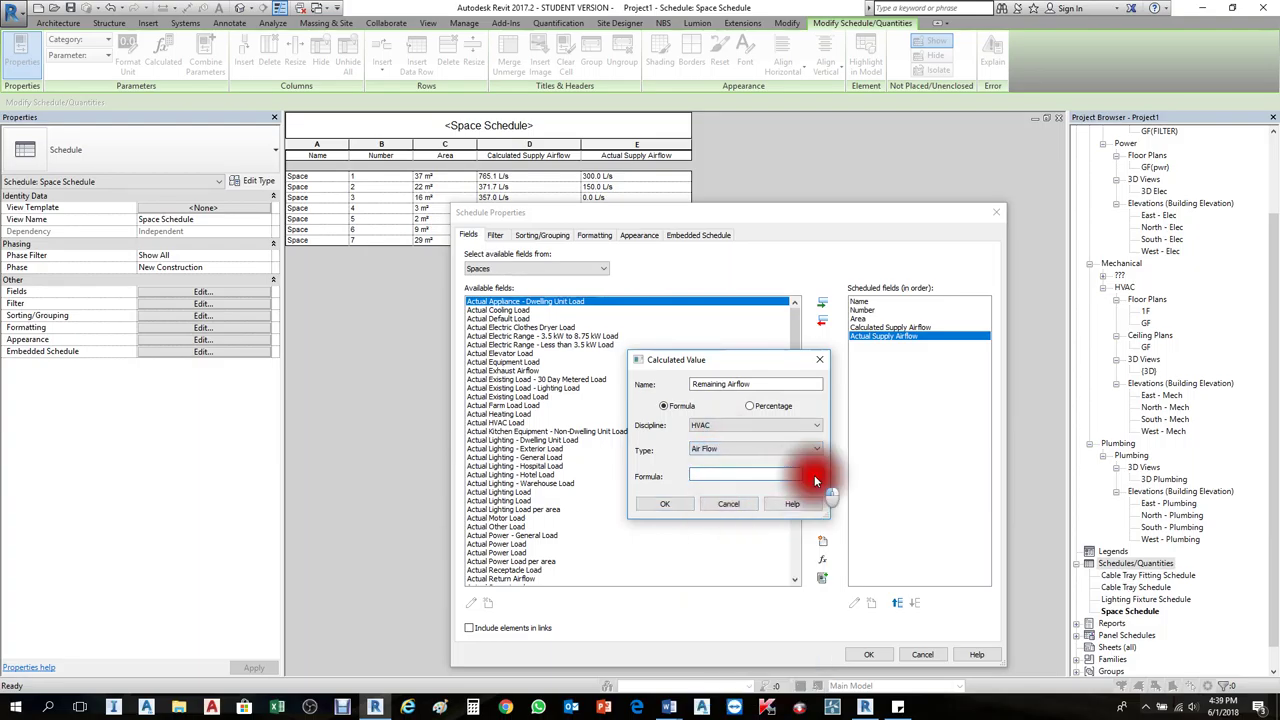
{"action": "left_click", "coordinate": [704, 410]}
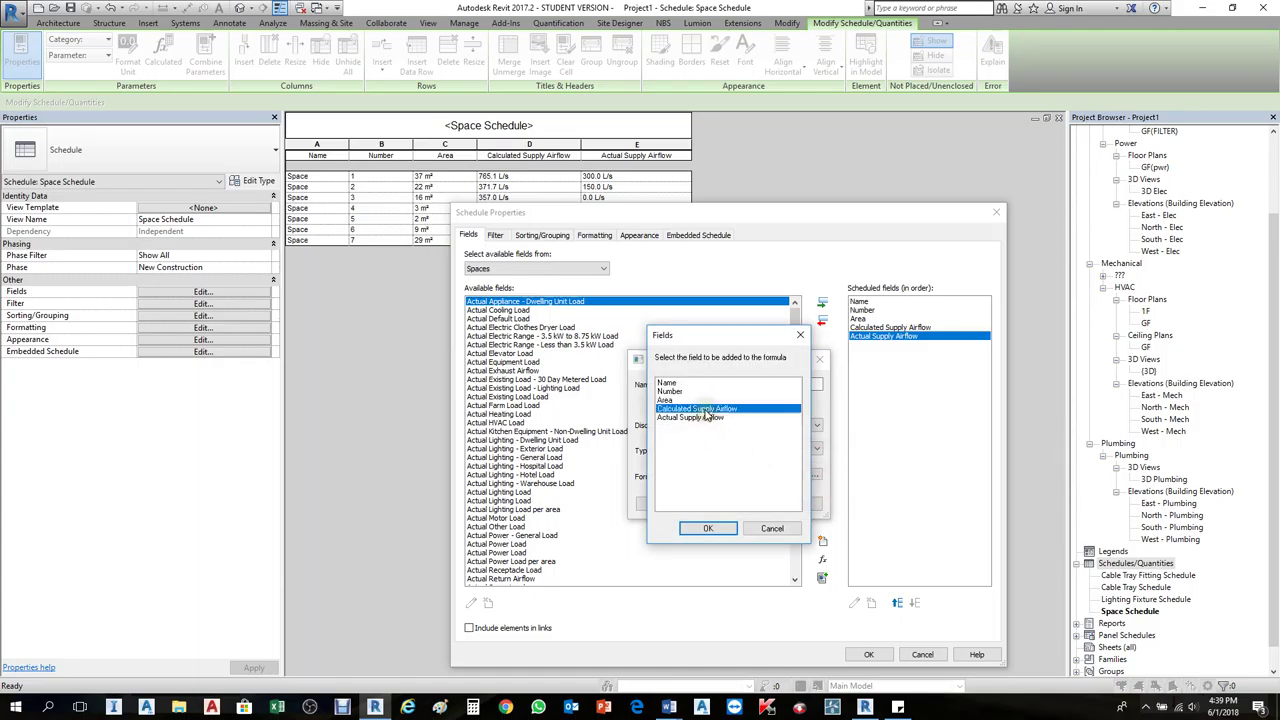
{"action": "left_click", "coordinate": [712, 530]}
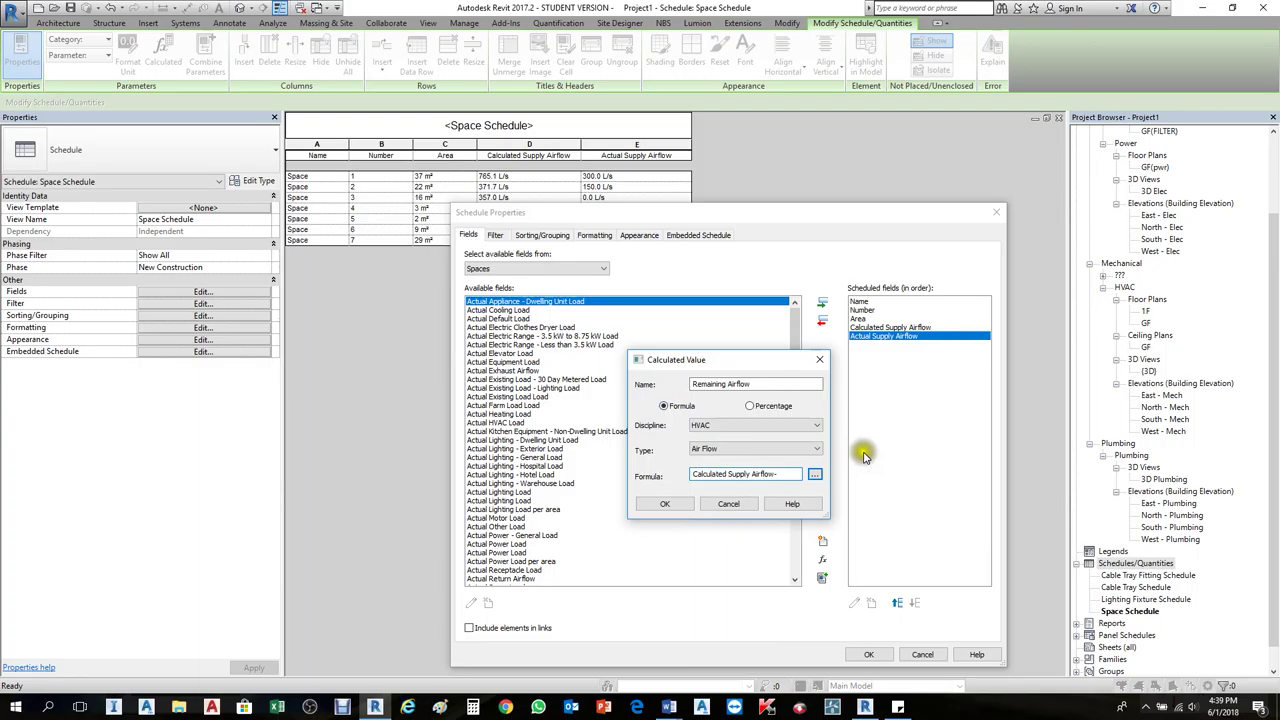
{"action": "left_click", "coordinate": [814, 474]}
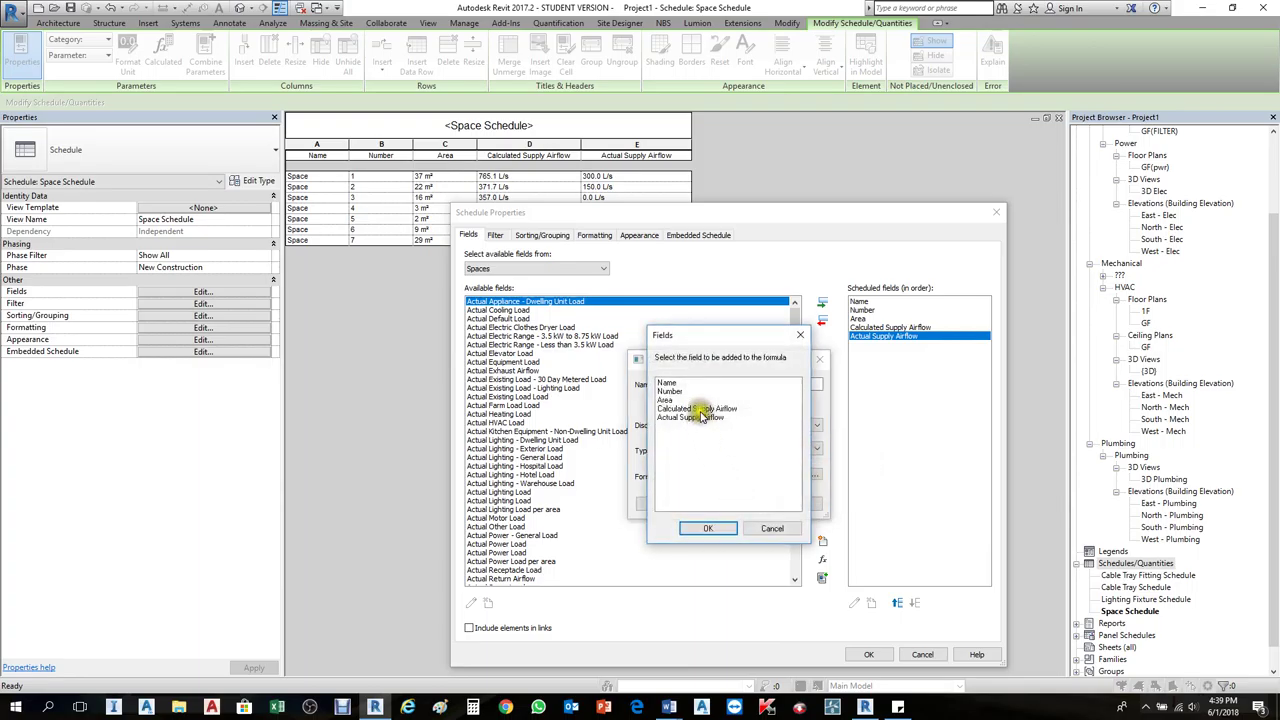
{"action": "left_click", "coordinate": [703, 417]}
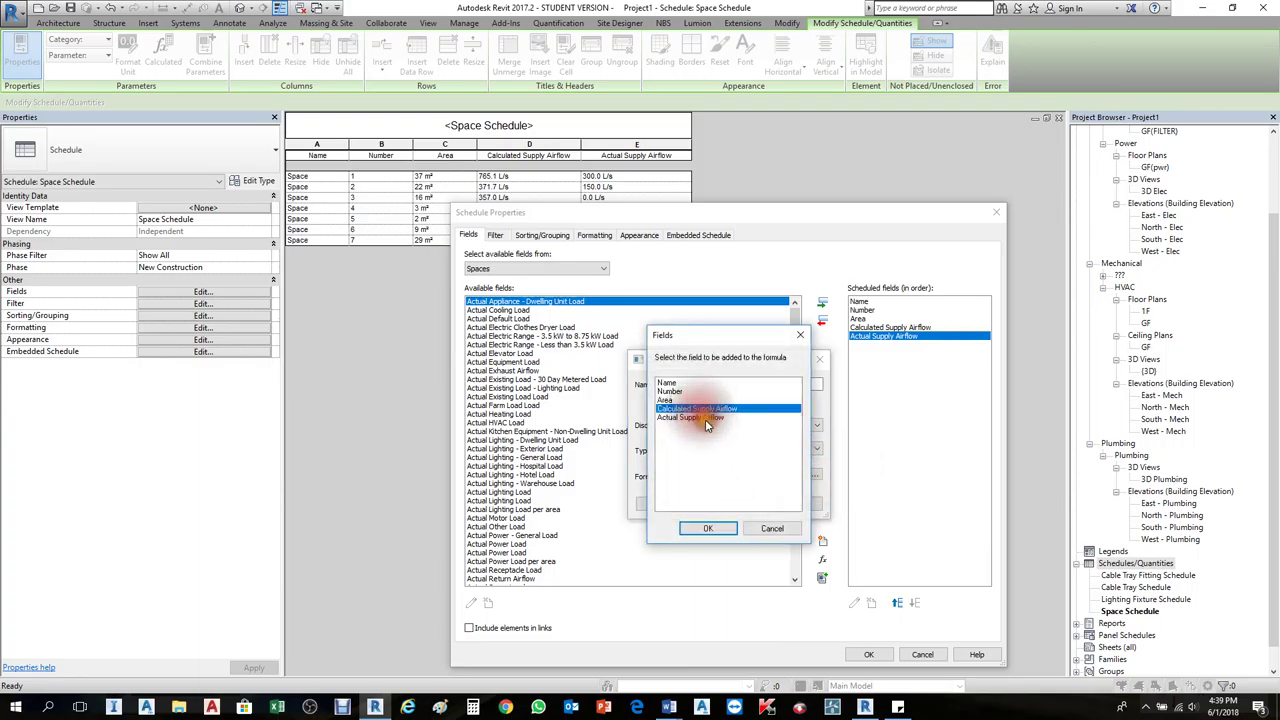
{"action": "left_click", "coordinate": [712, 530]}
{"action": "left_click", "coordinate": [663, 503]}
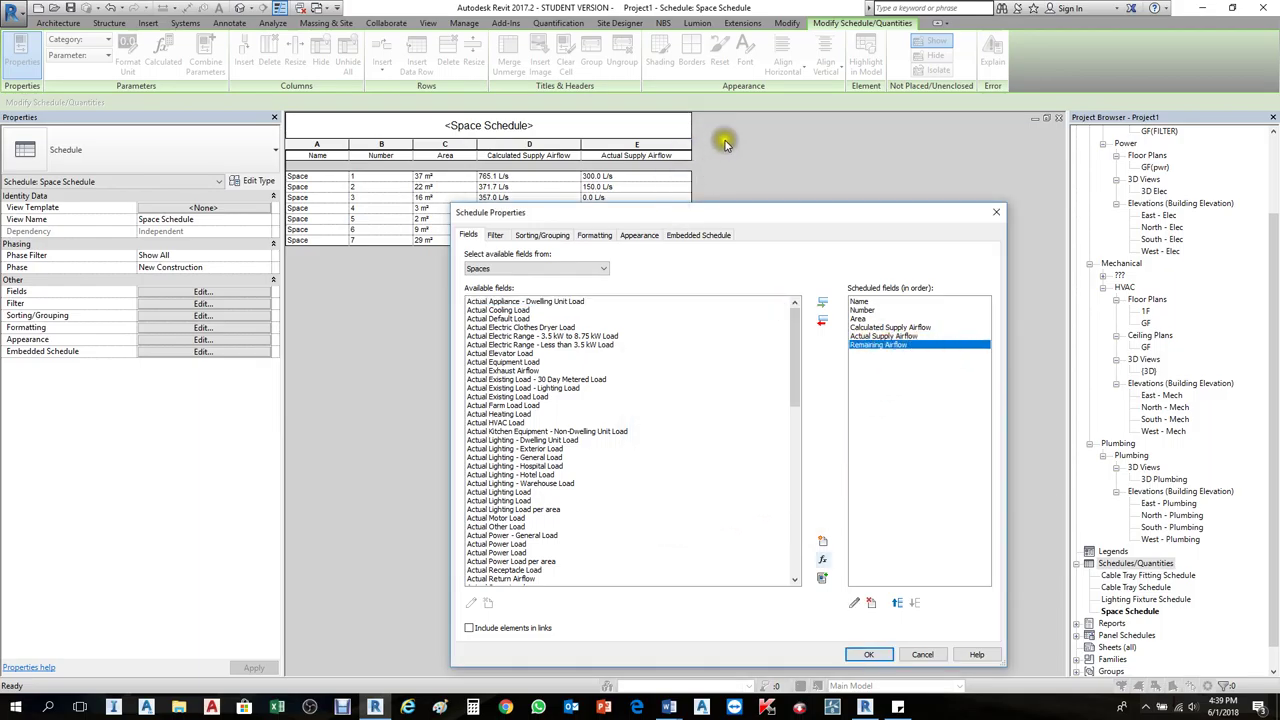
Step: Apply the fields and compare space 1's 465.1 L/s Remaining Airflow with its supply airflows
{"action": "left_click", "coordinate": [868, 655]}
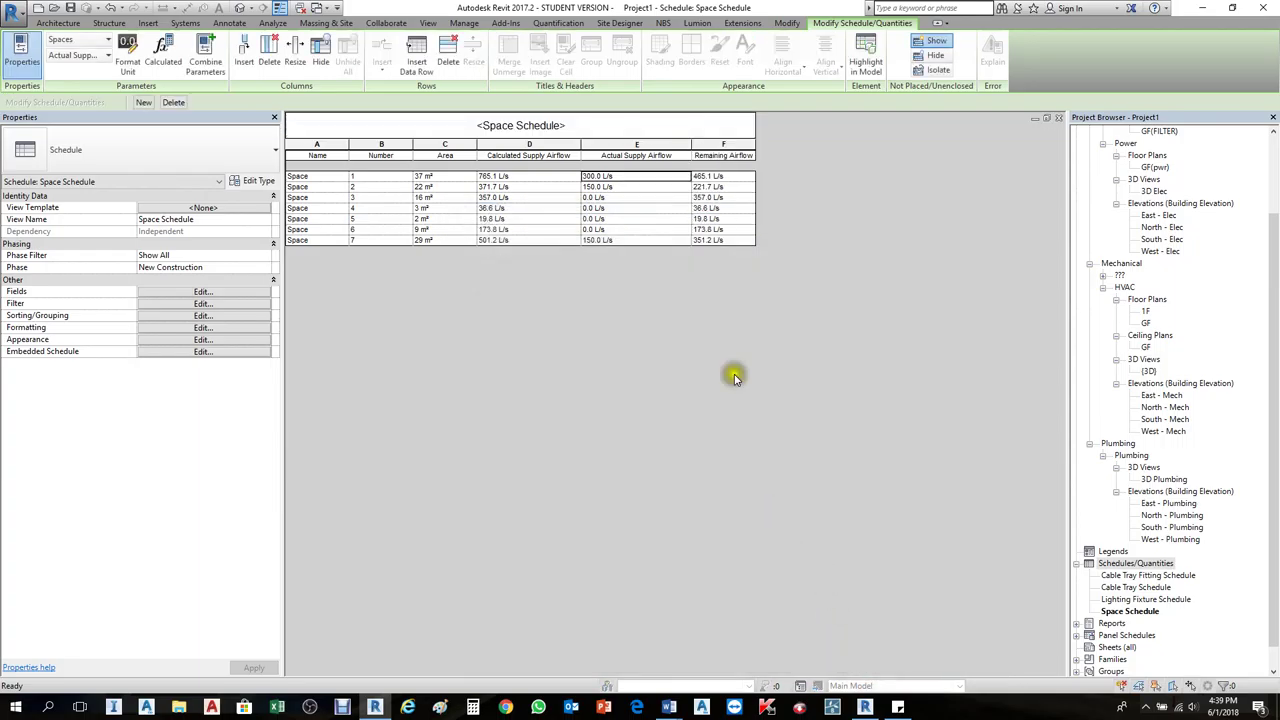
{"action": "left_click", "coordinate": [737, 177]}
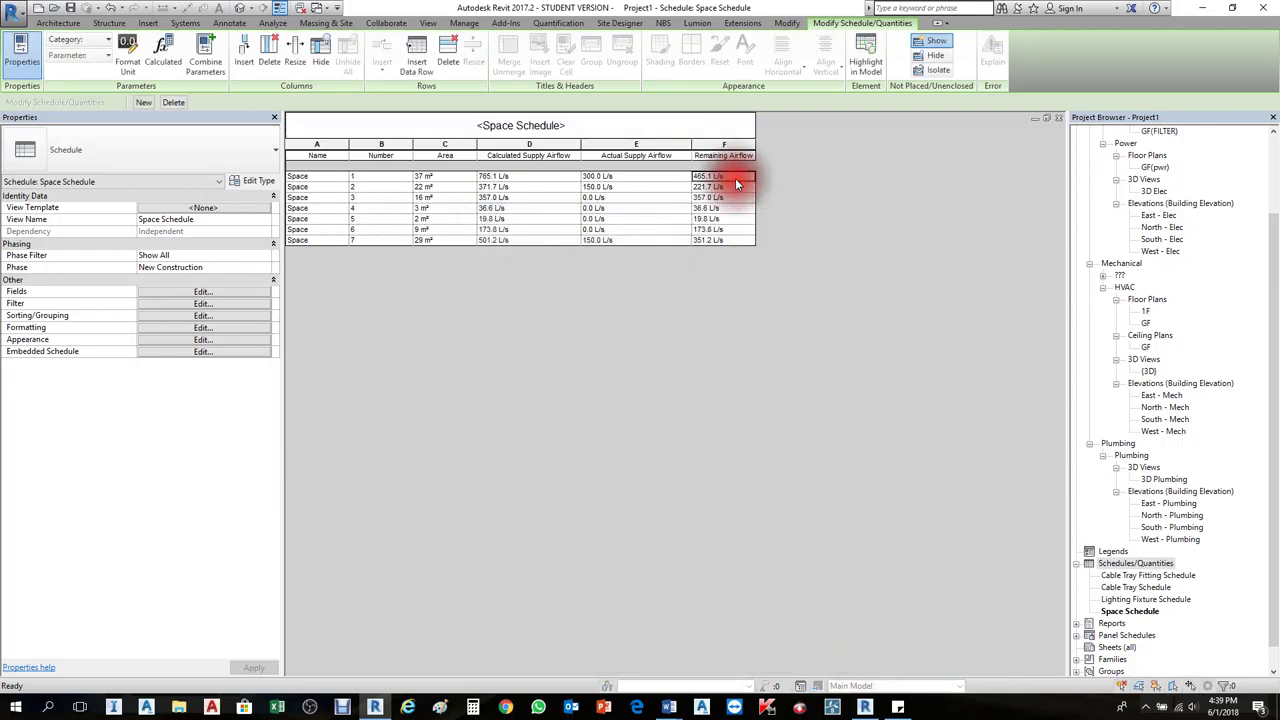
{"action": "left_click", "coordinate": [518, 178]}
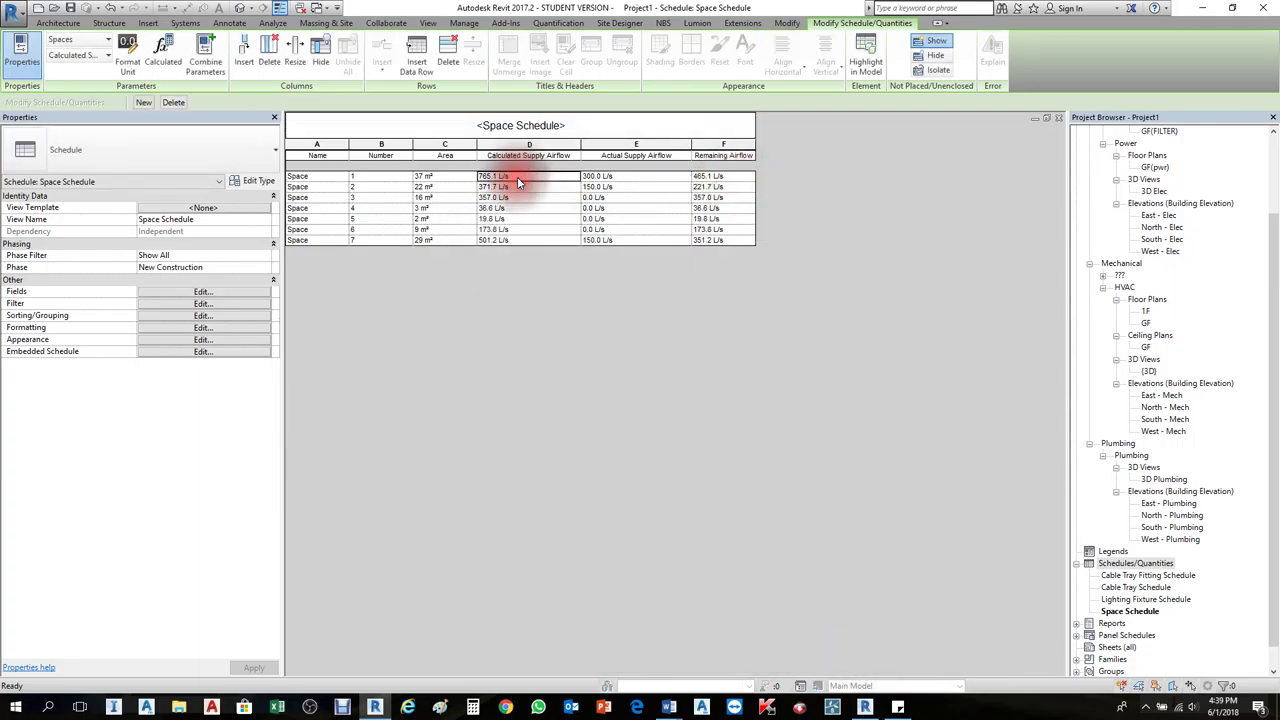
{"action": "left_click", "coordinate": [622, 180]}
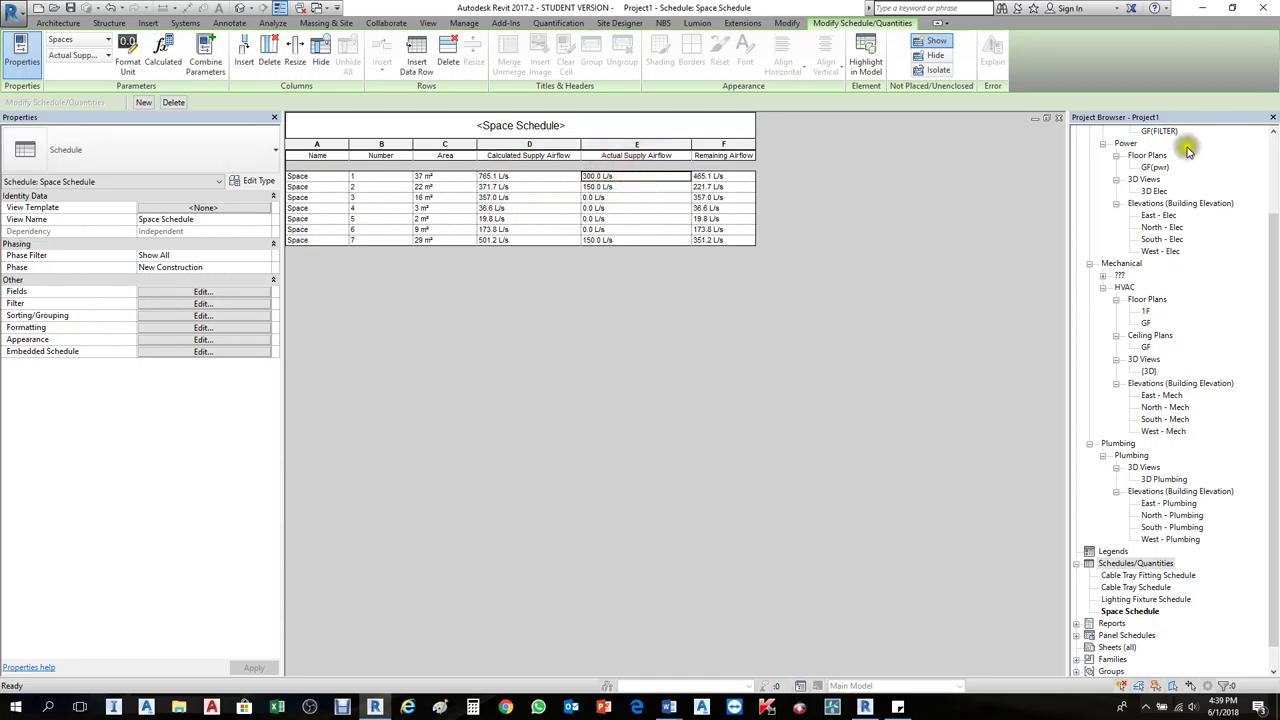
Step: Float the schedule window, close the extra views and Section 7, and position the GF ceiling plan
{"action": "left_click", "coordinate": [1047, 119]}
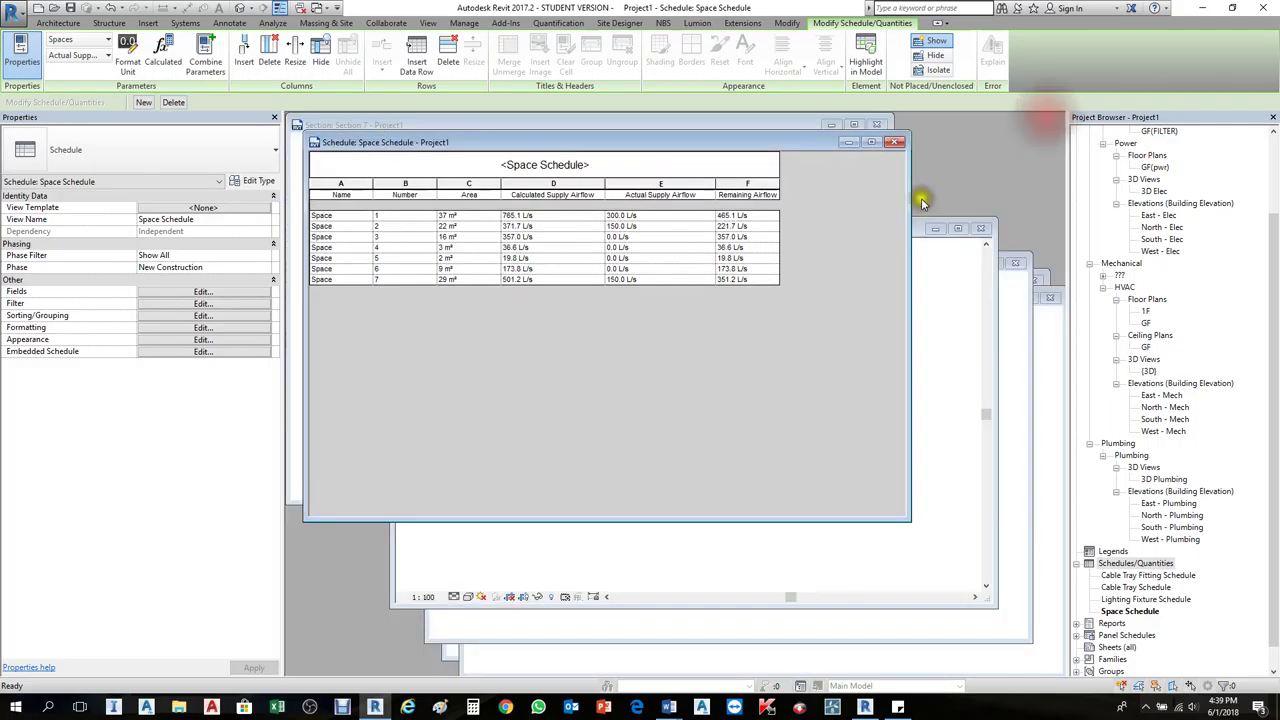
{"action": "left_click", "coordinate": [1016, 266]}
{"action": "left_click", "coordinate": [1006, 272]}
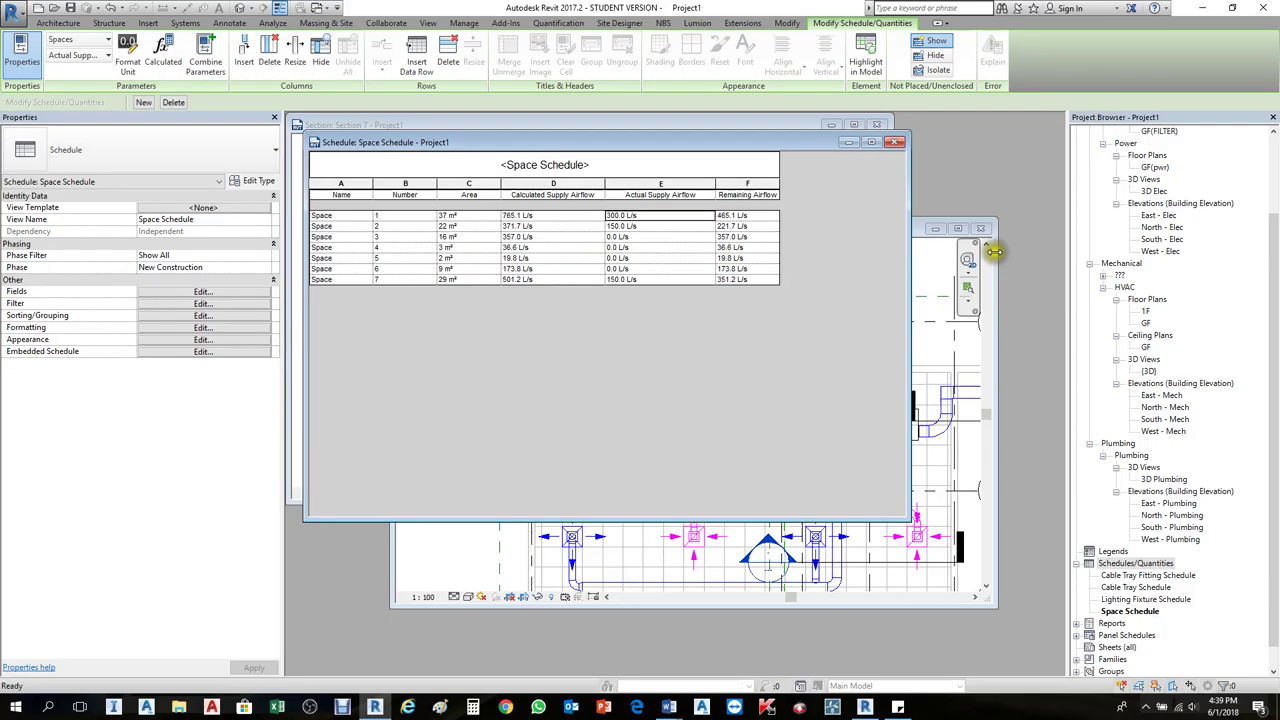
{"action": "left_click", "coordinate": [745, 124]}
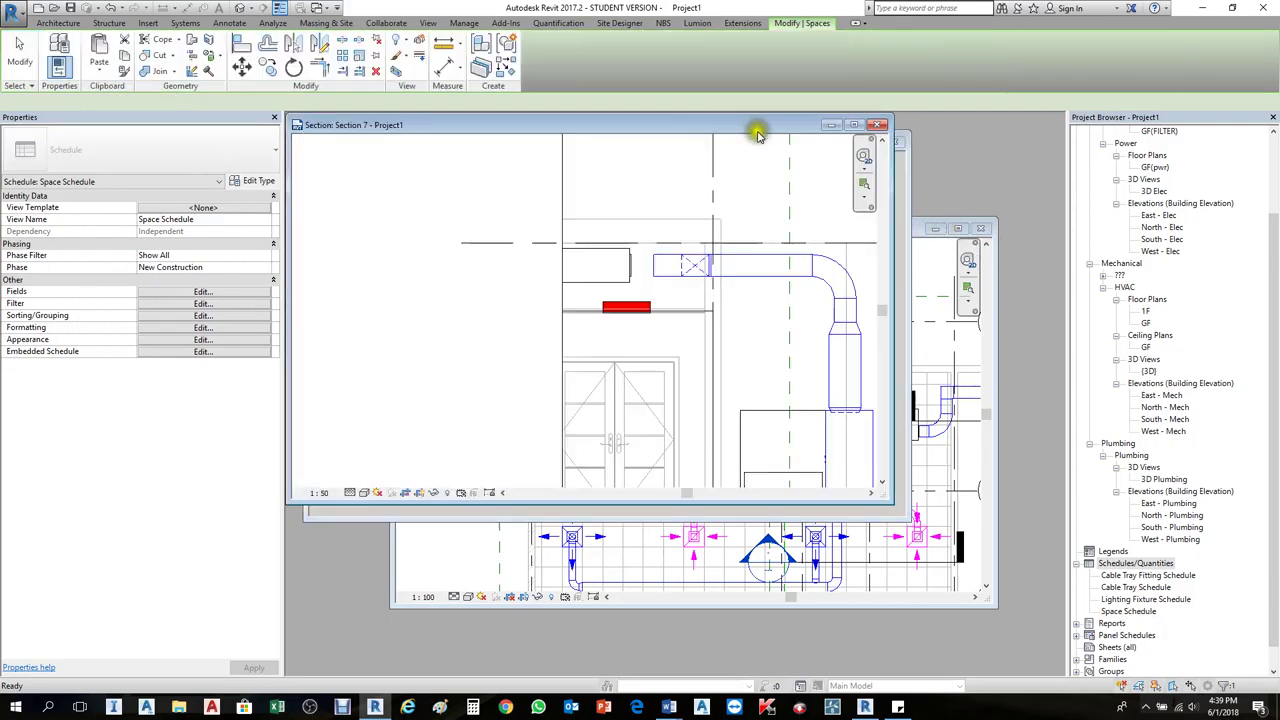
{"action": "left_click", "coordinate": [881, 127]}
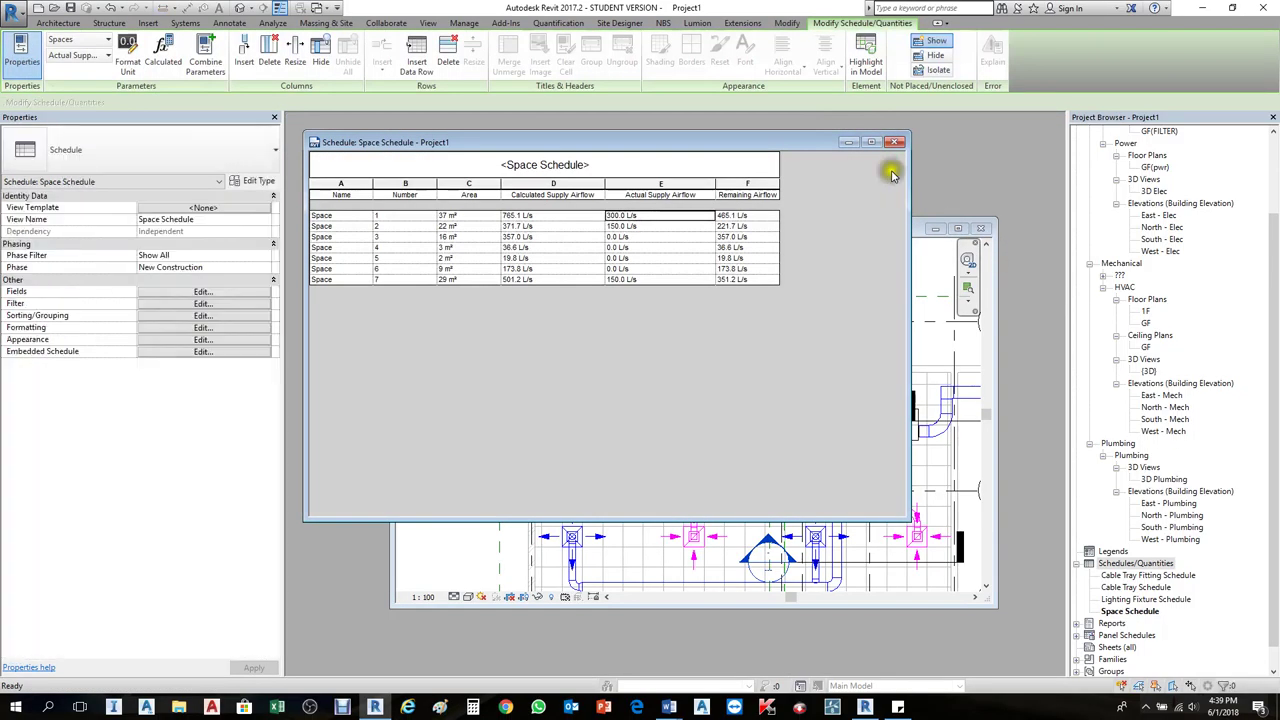
{"action": "left_click", "coordinate": [914, 262]}
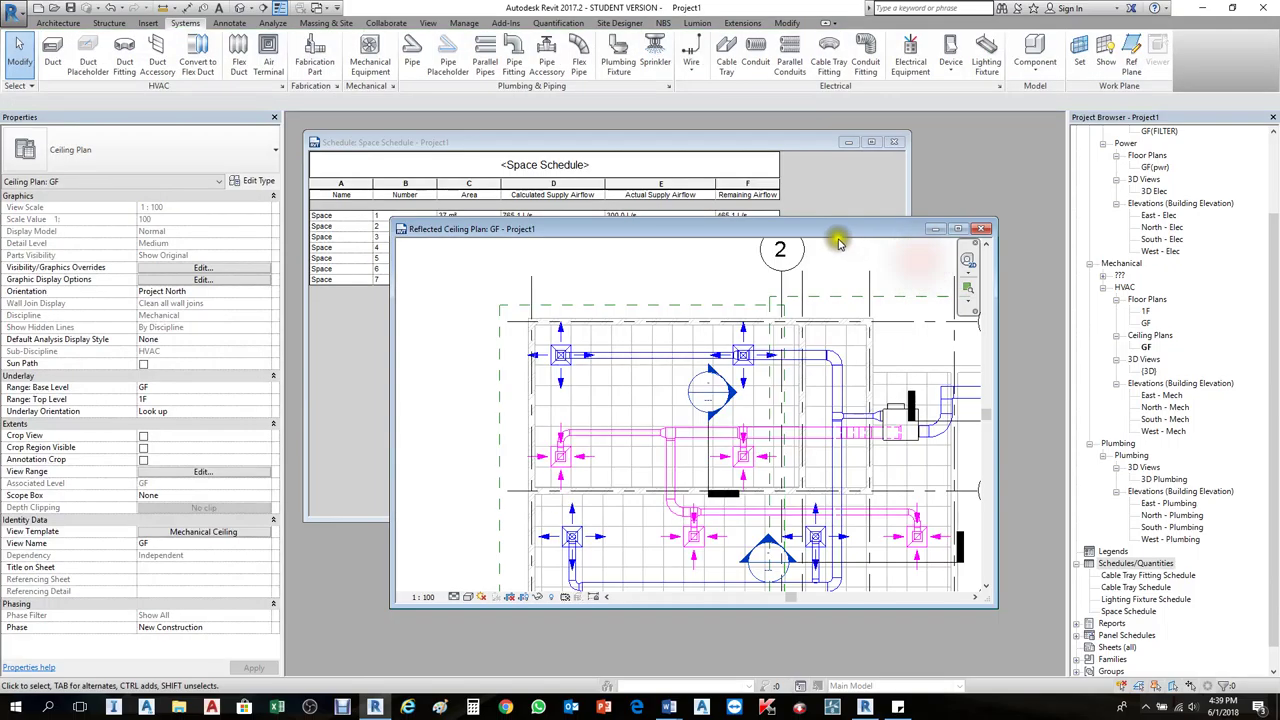
{"action": "left_click_drag", "start_coordinate": [834, 240], "coordinate": [890, 327]}
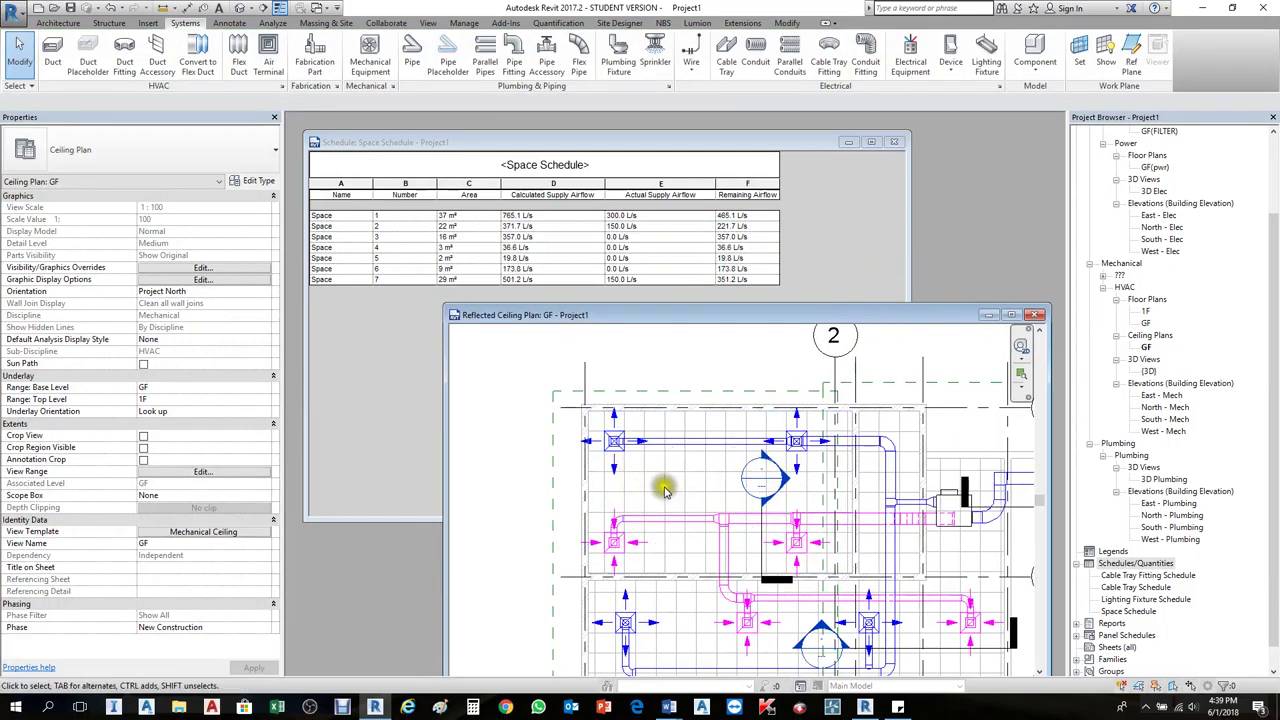
{"action": "left_click", "coordinate": [615, 458]}
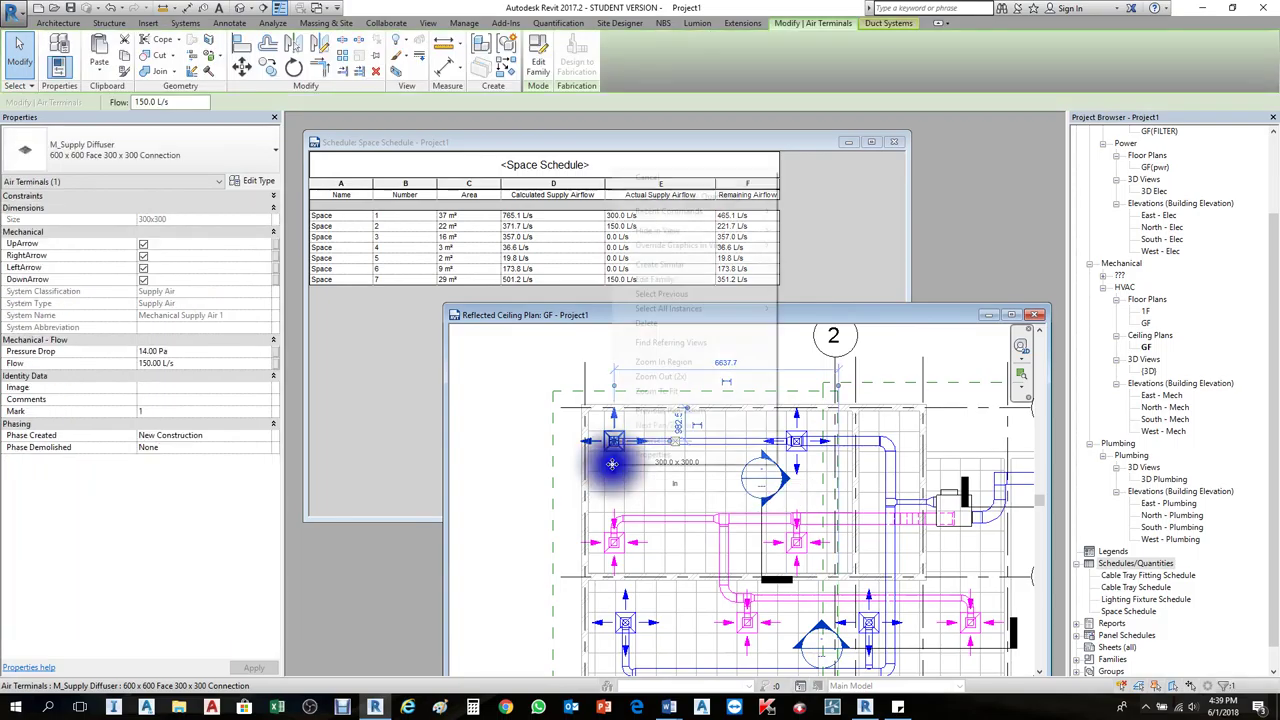
Step: Place two M_Supply Diffusers in space 1, raising its actual supply airflow to 600 L/s
{"action": "right_click", "coordinate": [615, 460]}
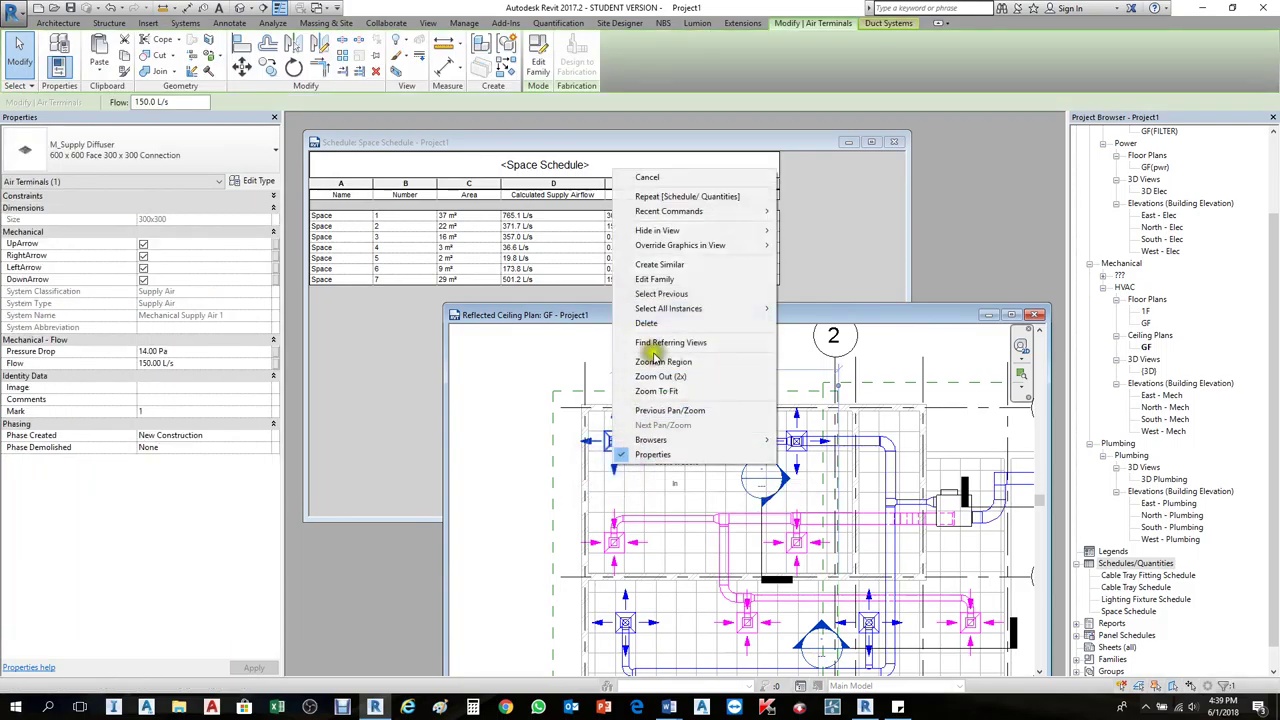
{"action": "left_click", "coordinate": [666, 268]}
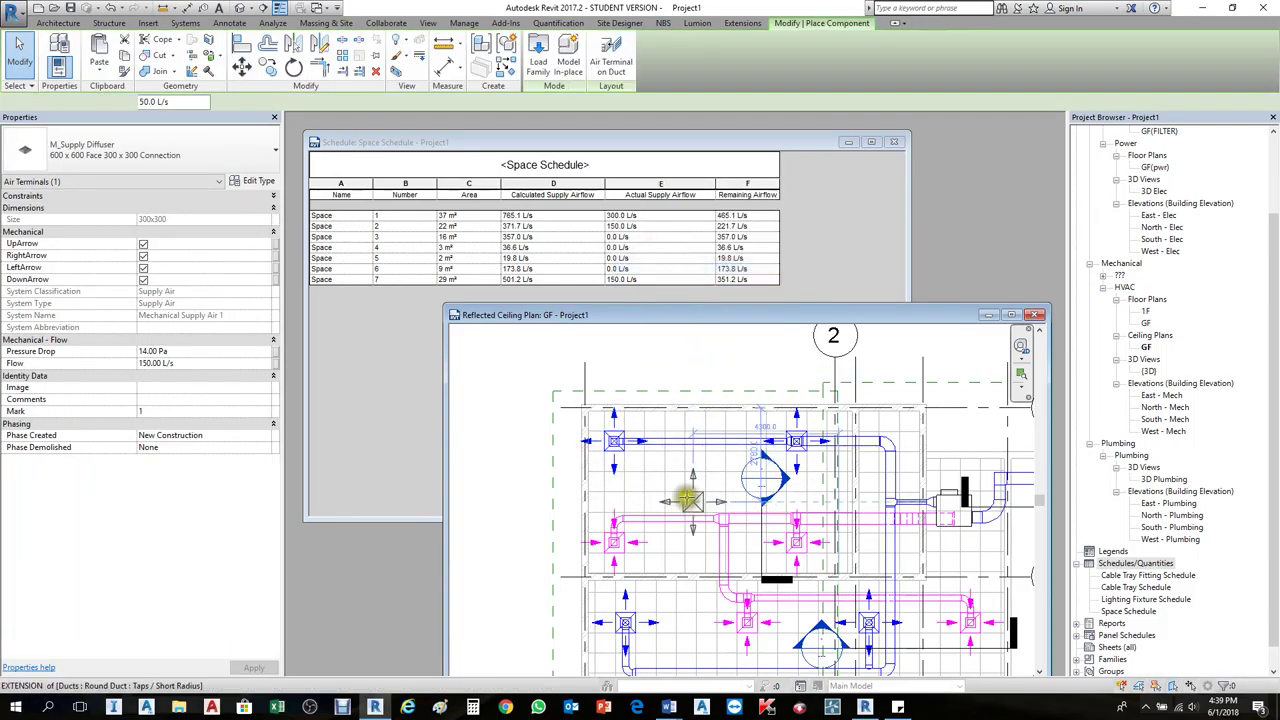
{"action": "left_click", "coordinate": [665, 477]}
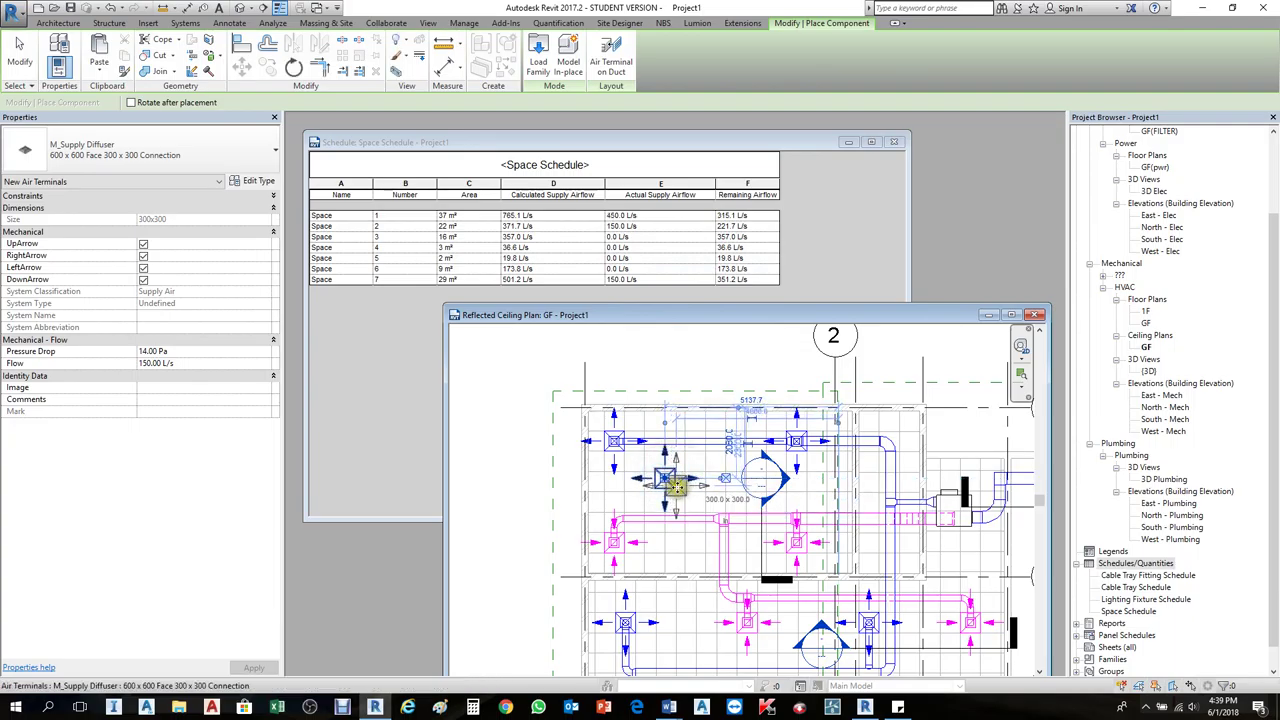
{"action": "key", "text": "ctrl+z"}
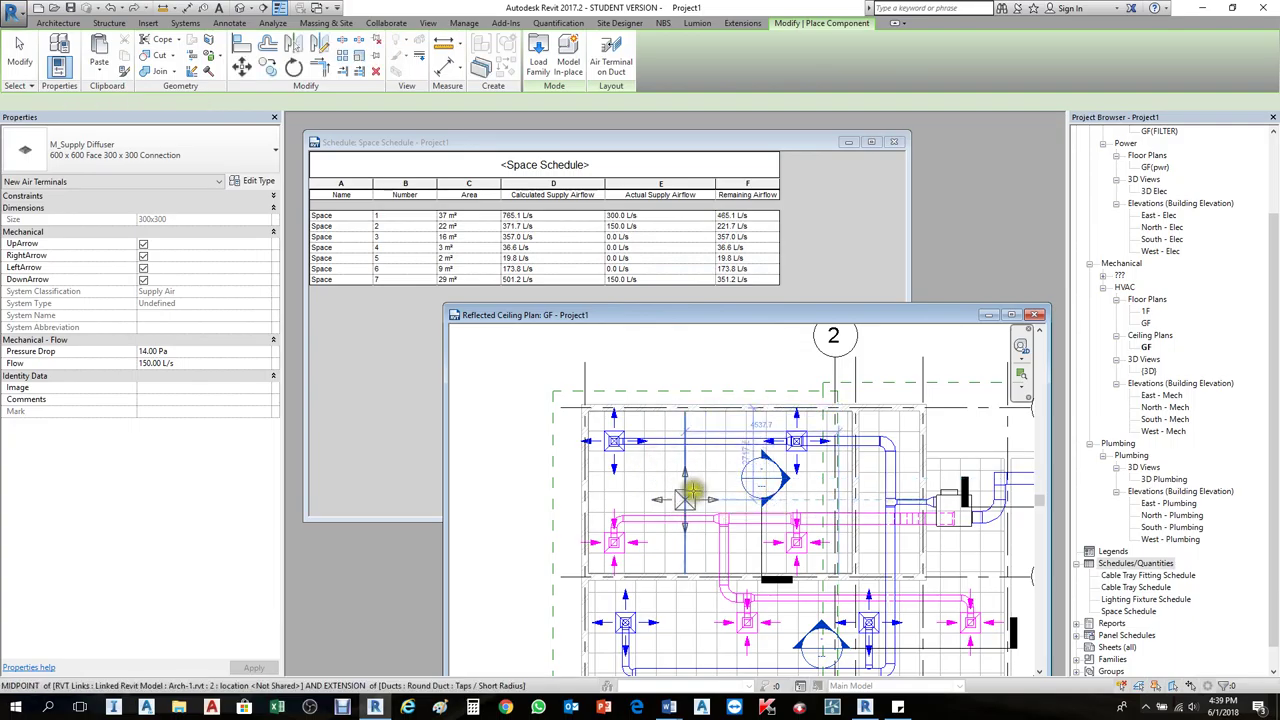
{"action": "scroll", "coordinate": [700, 492], "scroll_direction": "up", "scroll_amount": 1}
{"action": "scroll", "coordinate": [700, 492], "scroll_direction": "up", "scroll_amount": 1}
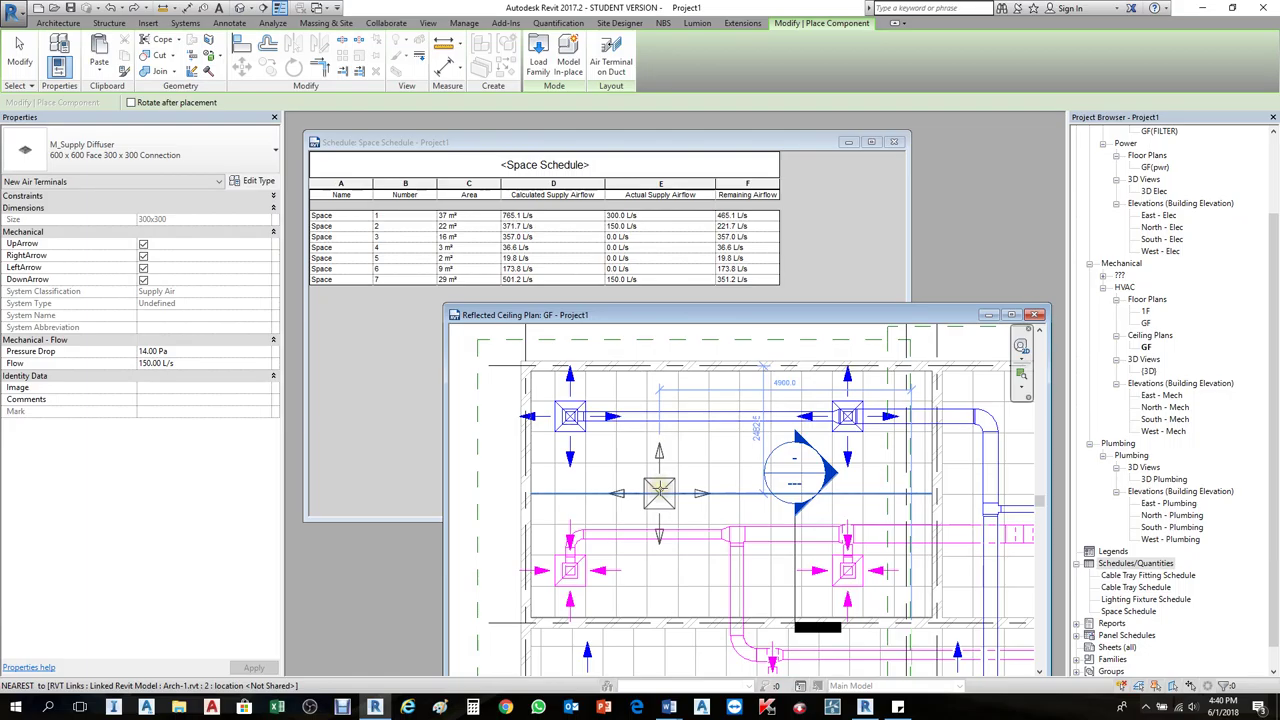
{"action": "left_click", "coordinate": [659, 487]}
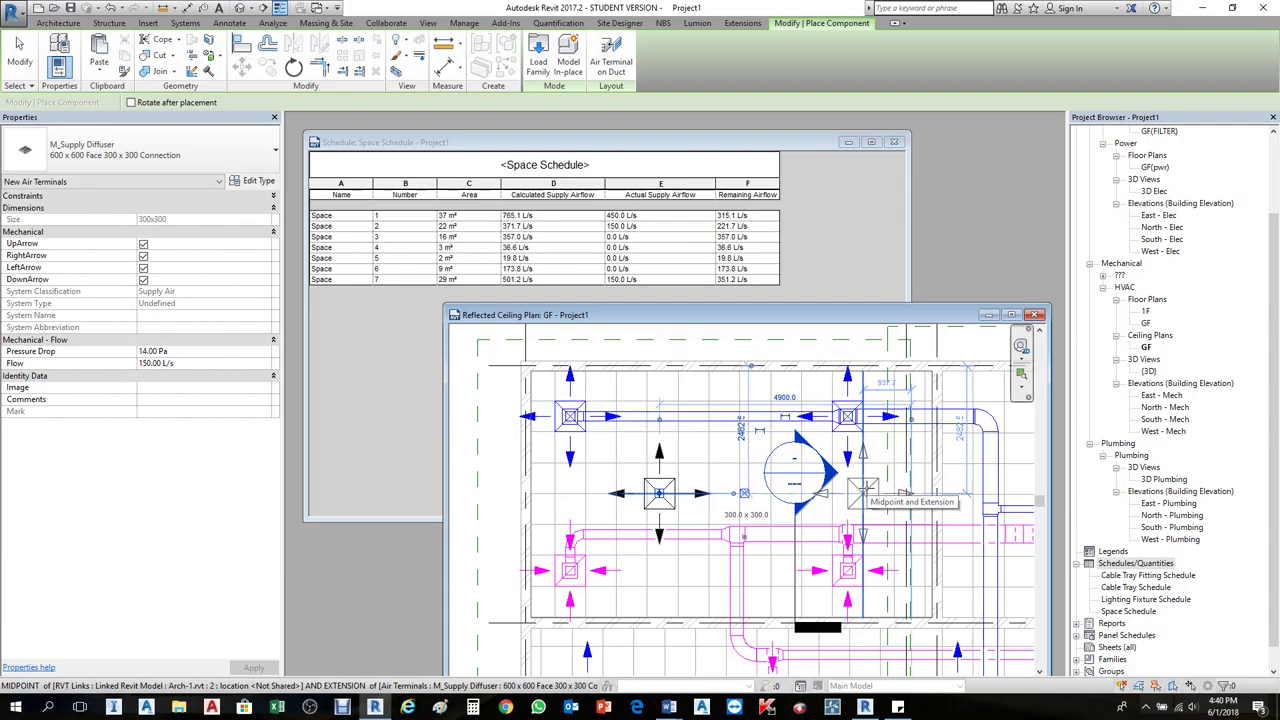
{"action": "left_click", "coordinate": [860, 492]}
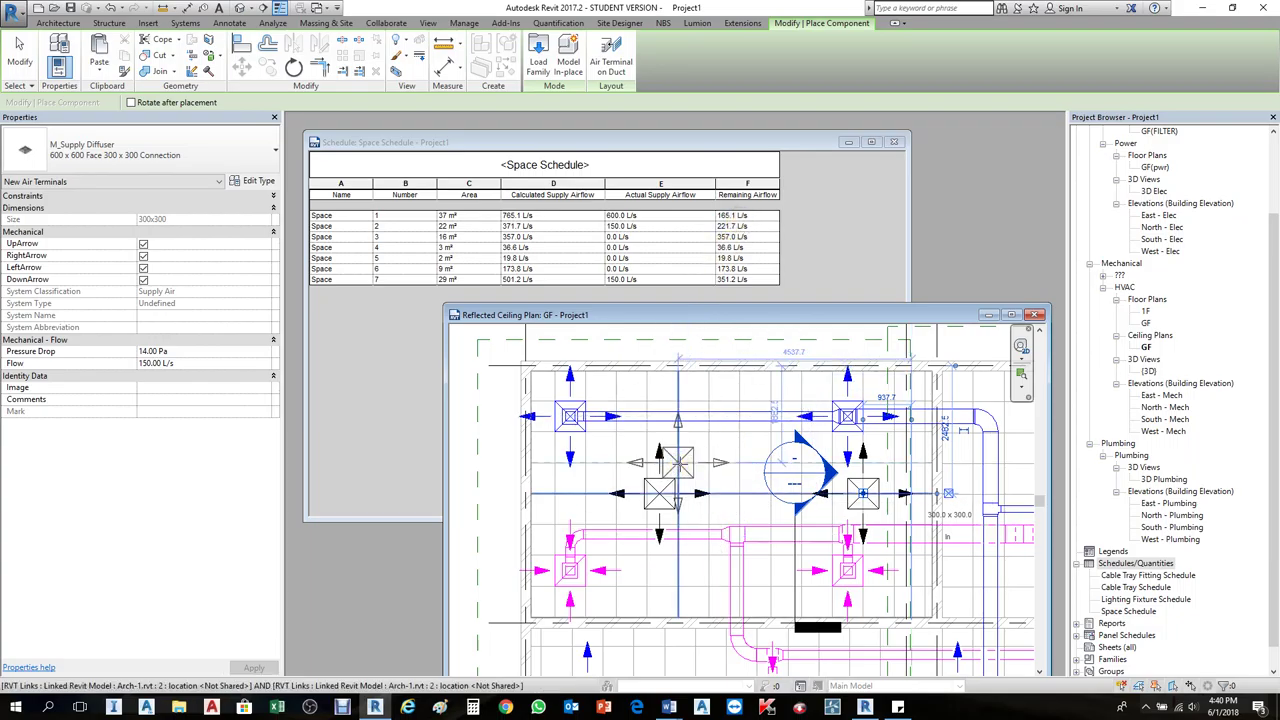
{"action": "scroll", "coordinate": [677, 462], "scroll_direction": "down", "scroll_amount": 1}
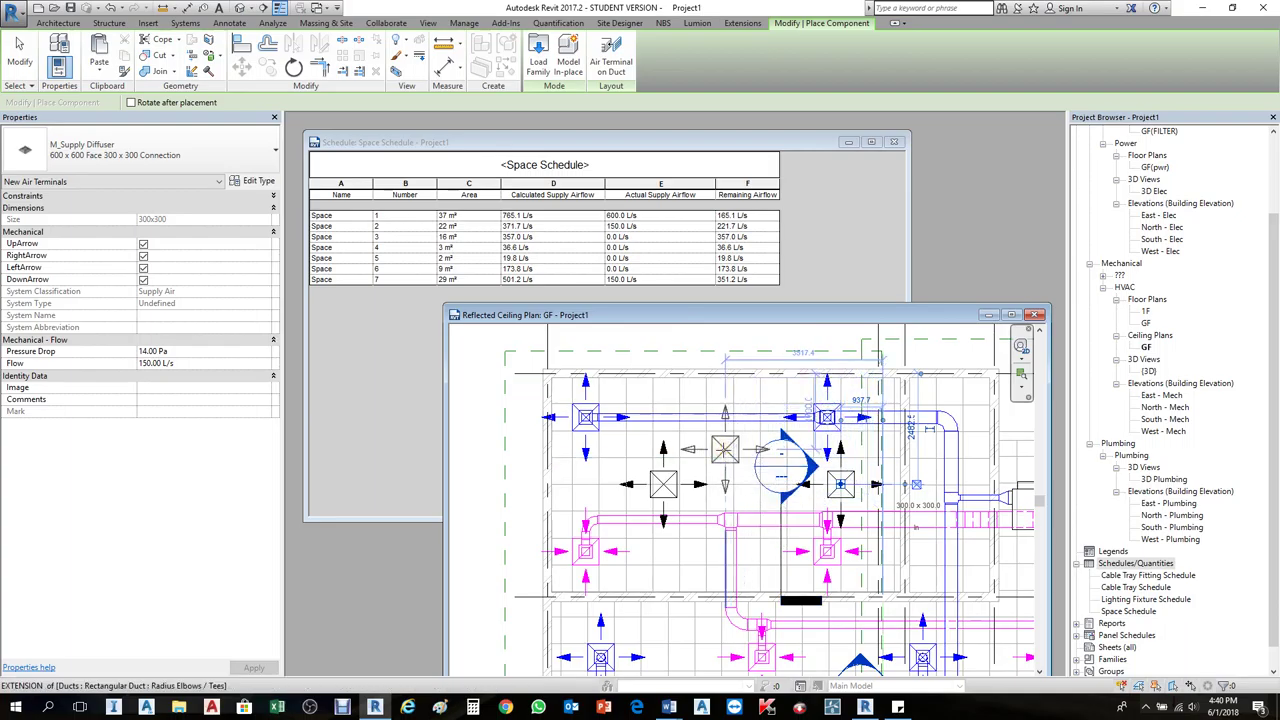
{"action": "key", "text": "Escape"}
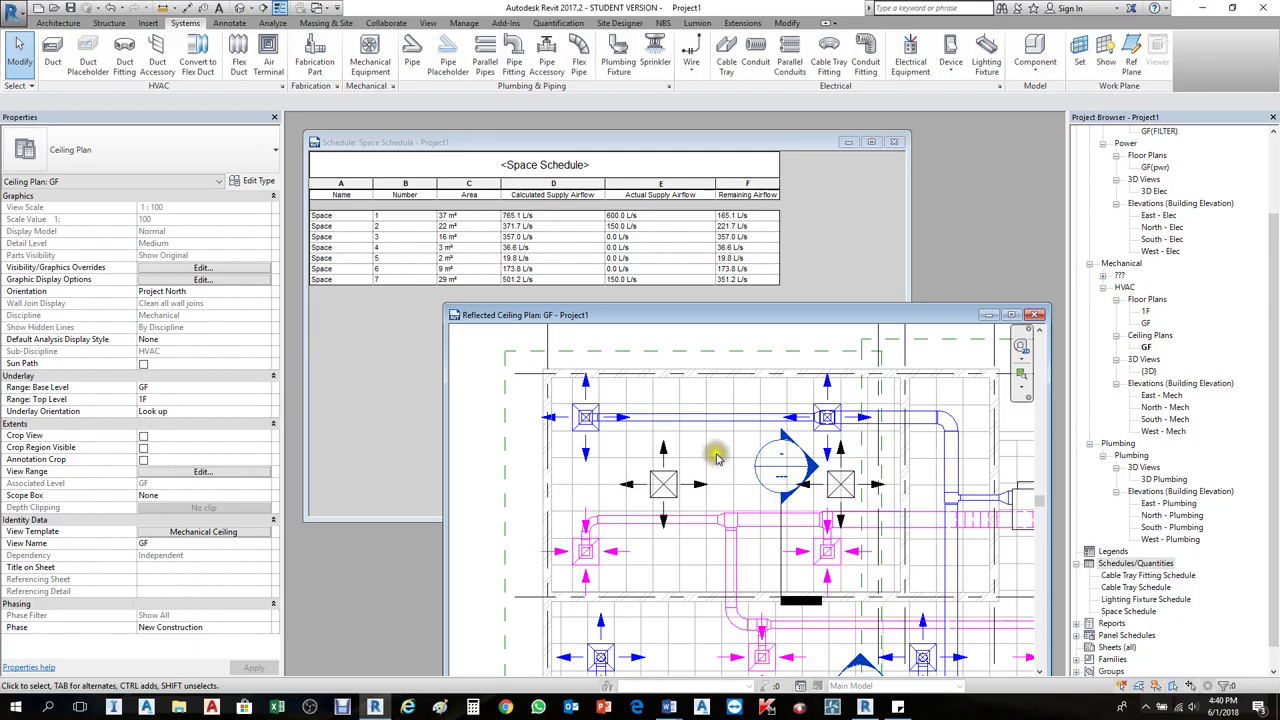
Step: Add another supply diffuser beside the central row using Create Similar
{"action": "left_click", "coordinate": [663, 484]}
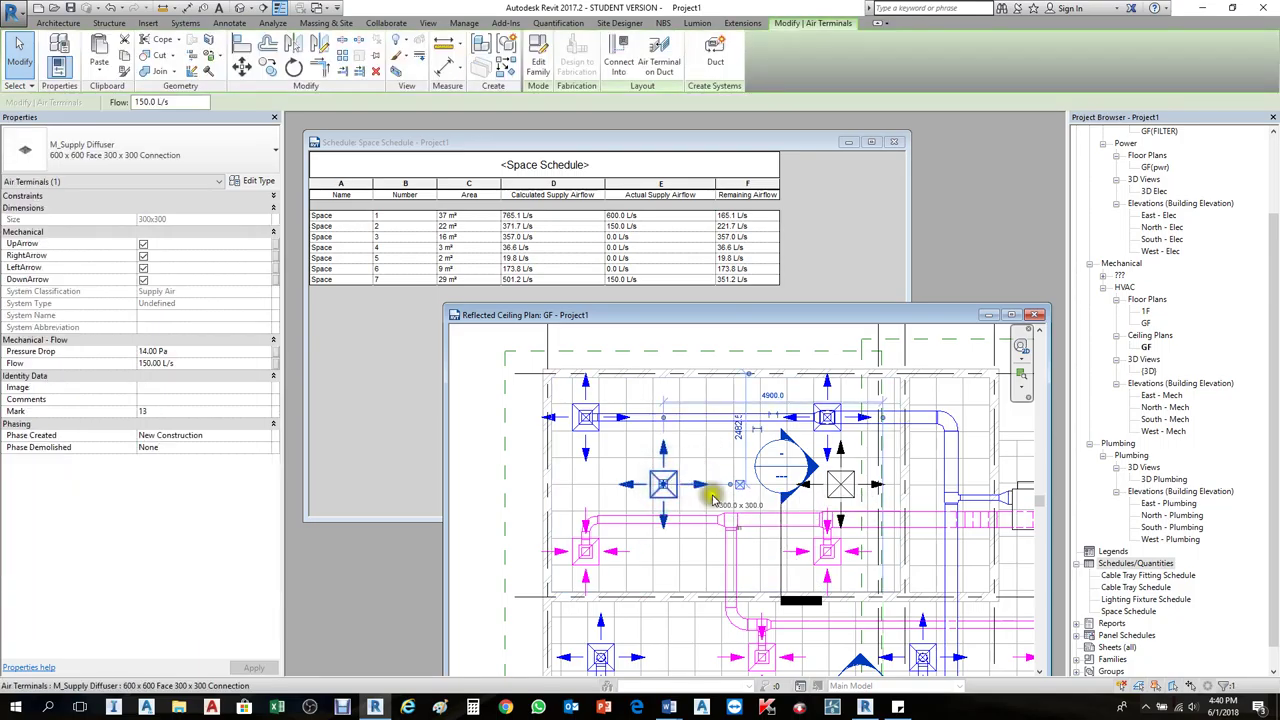
{"action": "left_click", "coordinate": [840, 484], "text": "ctrl"}
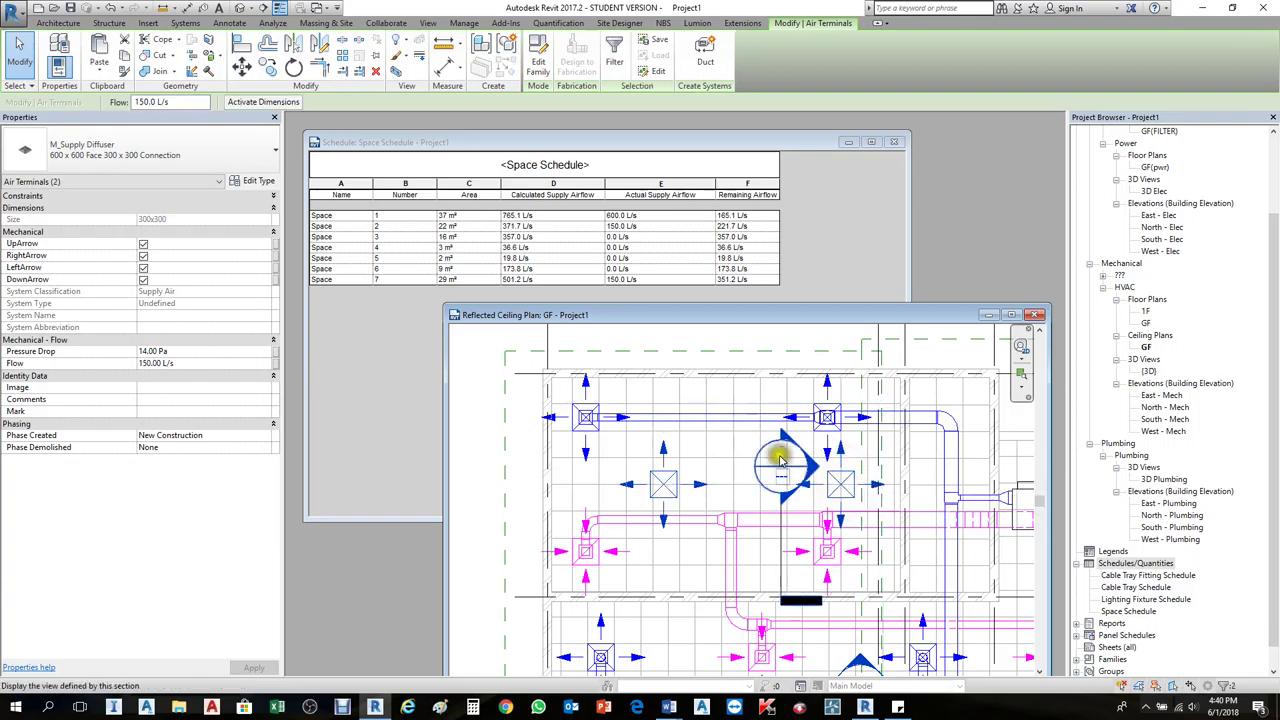
{"action": "left_click", "coordinate": [852, 424]}
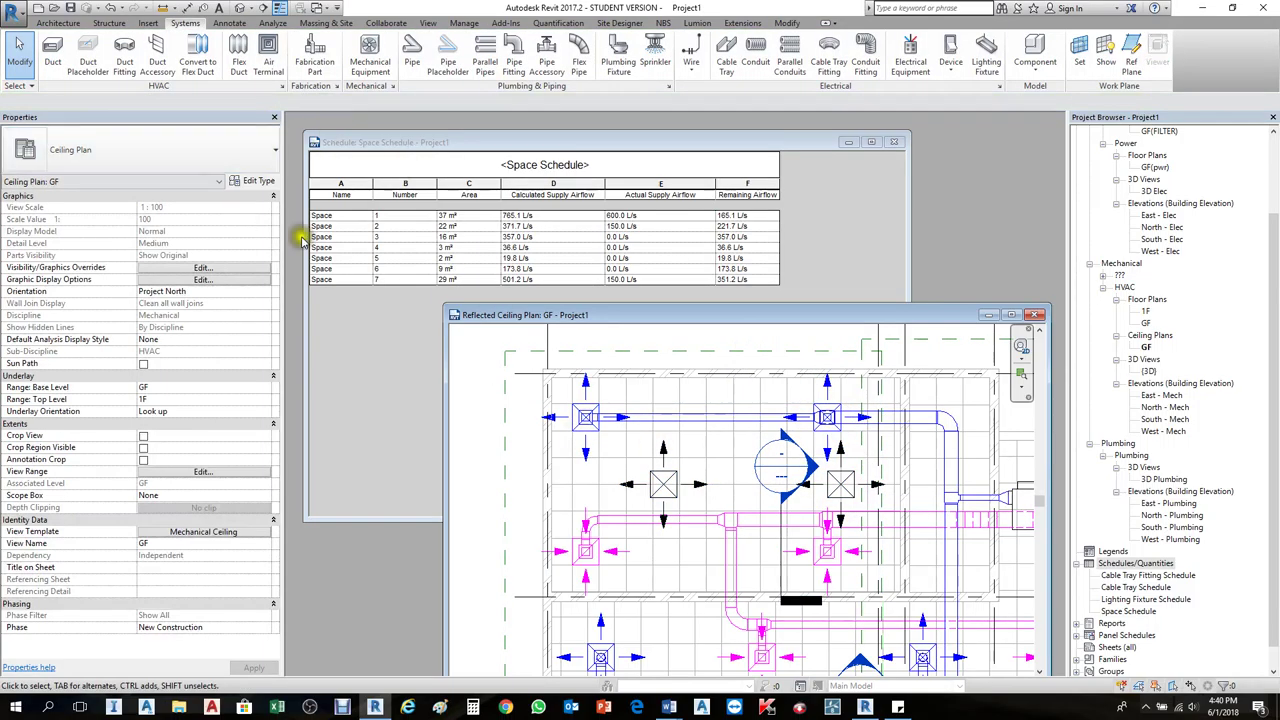
{"action": "left_click", "coordinate": [672, 490]}
{"action": "right_click", "coordinate": [677, 493]}
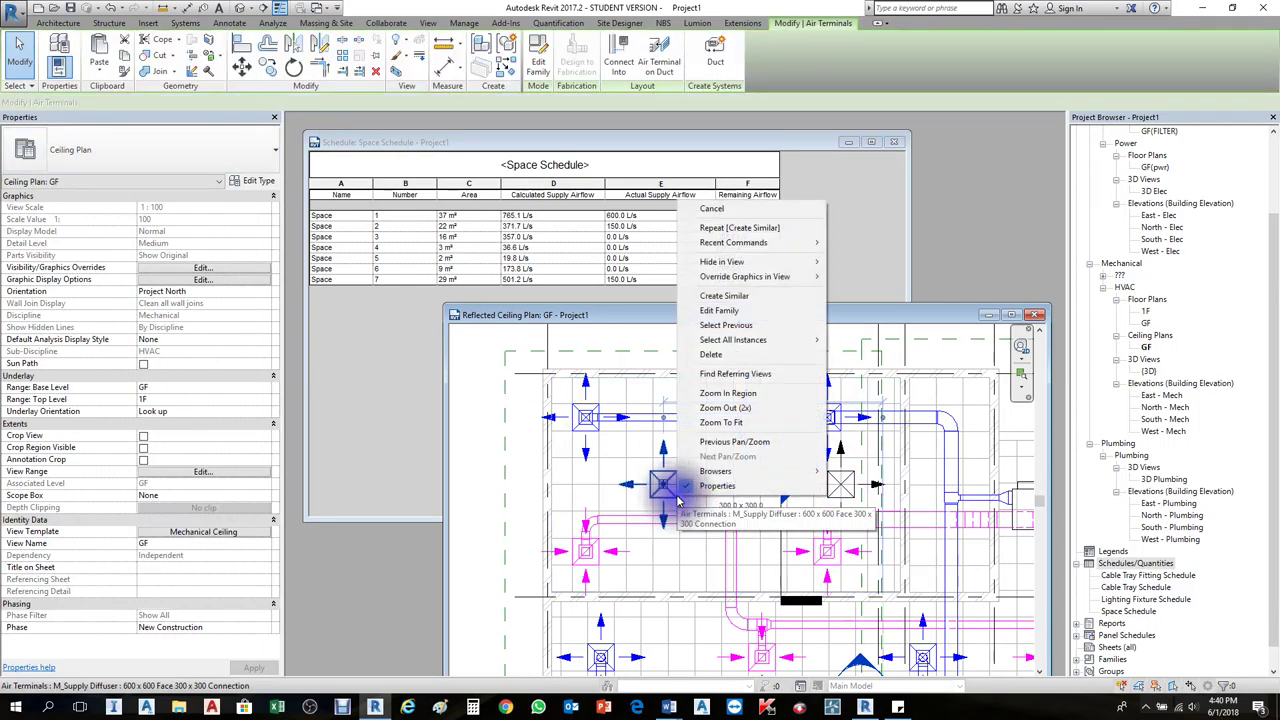
{"action": "left_click", "coordinate": [724, 295]}
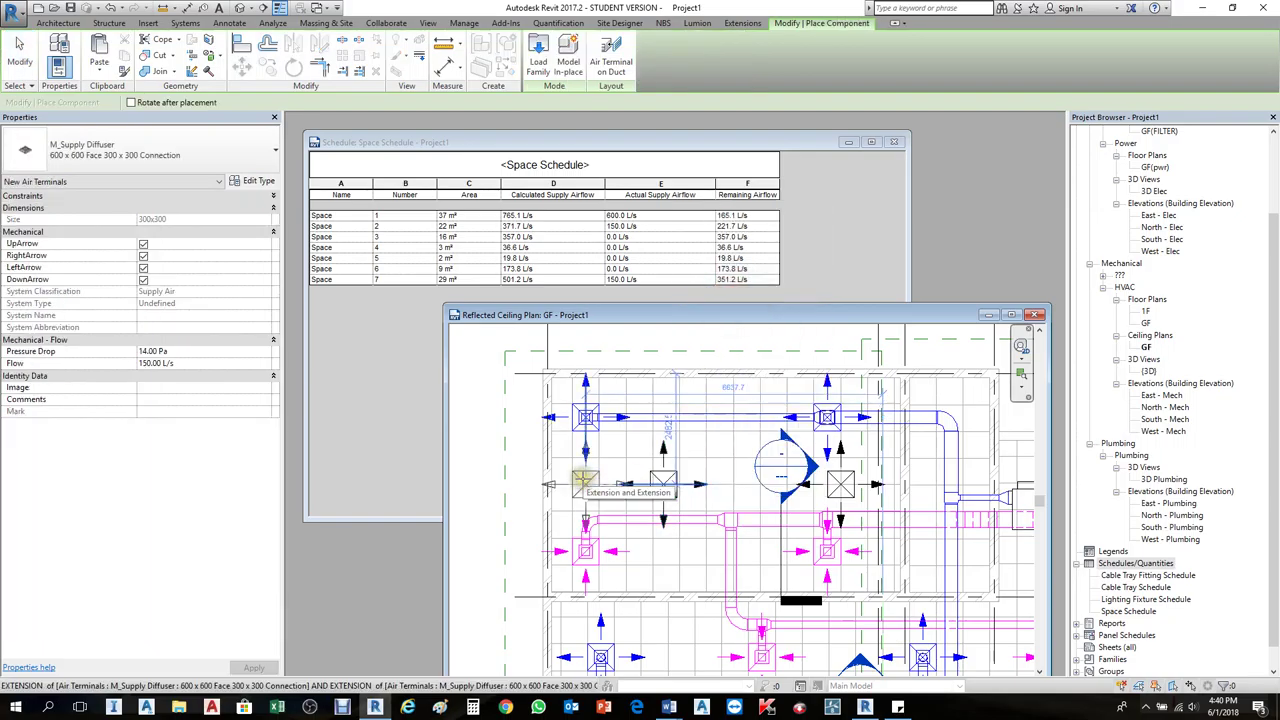
{"action": "left_click", "coordinate": [585, 484]}
{"action": "key", "text": "Escape"}
{"action": "key", "text": "Escape"}
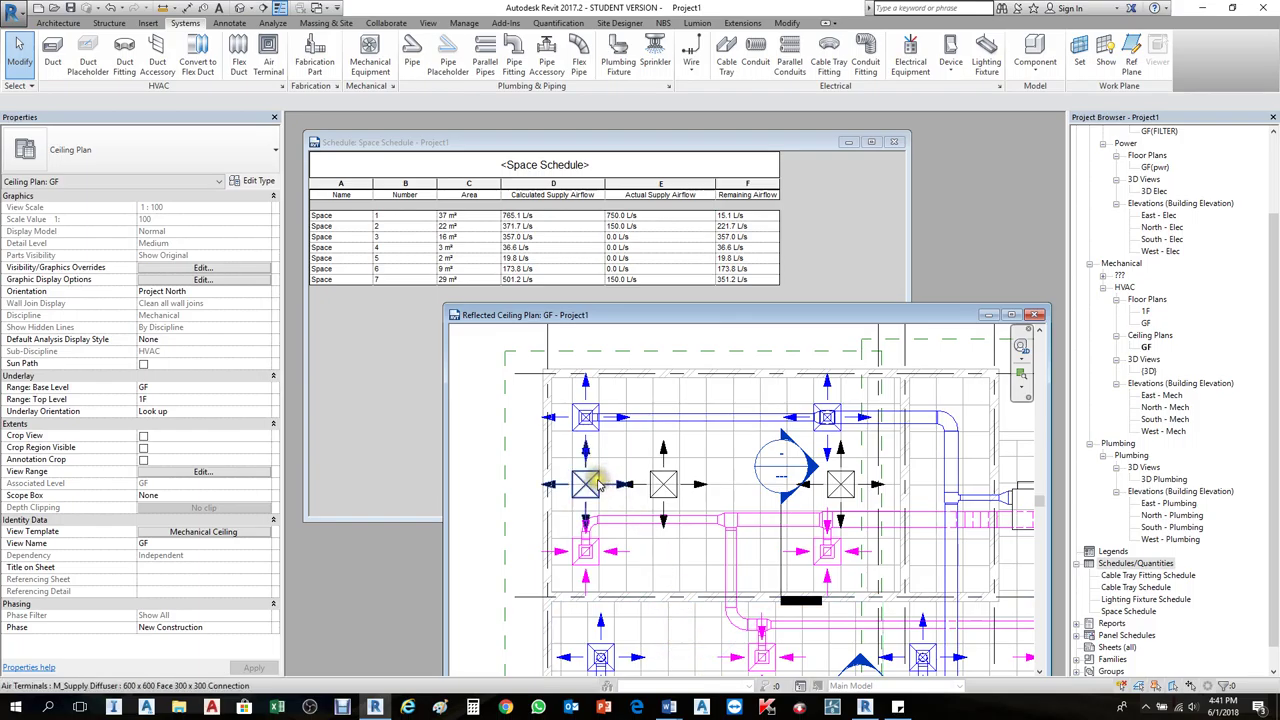
Step: Move a diffuser along the central row and place another one above it
{"action": "left_click_drag", "start_coordinate": [592, 483], "coordinate": [663, 485]}
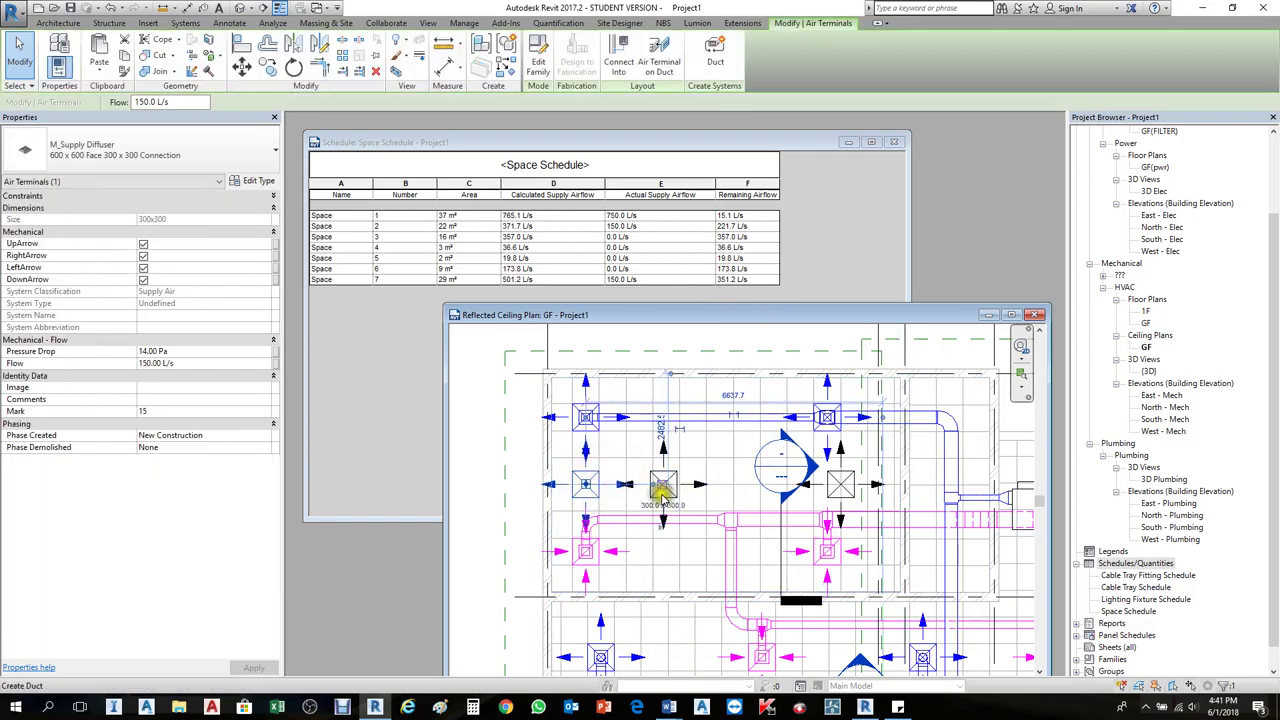
{"action": "left_click", "coordinate": [663, 485]}
{"action": "right_click", "coordinate": [697, 474]}
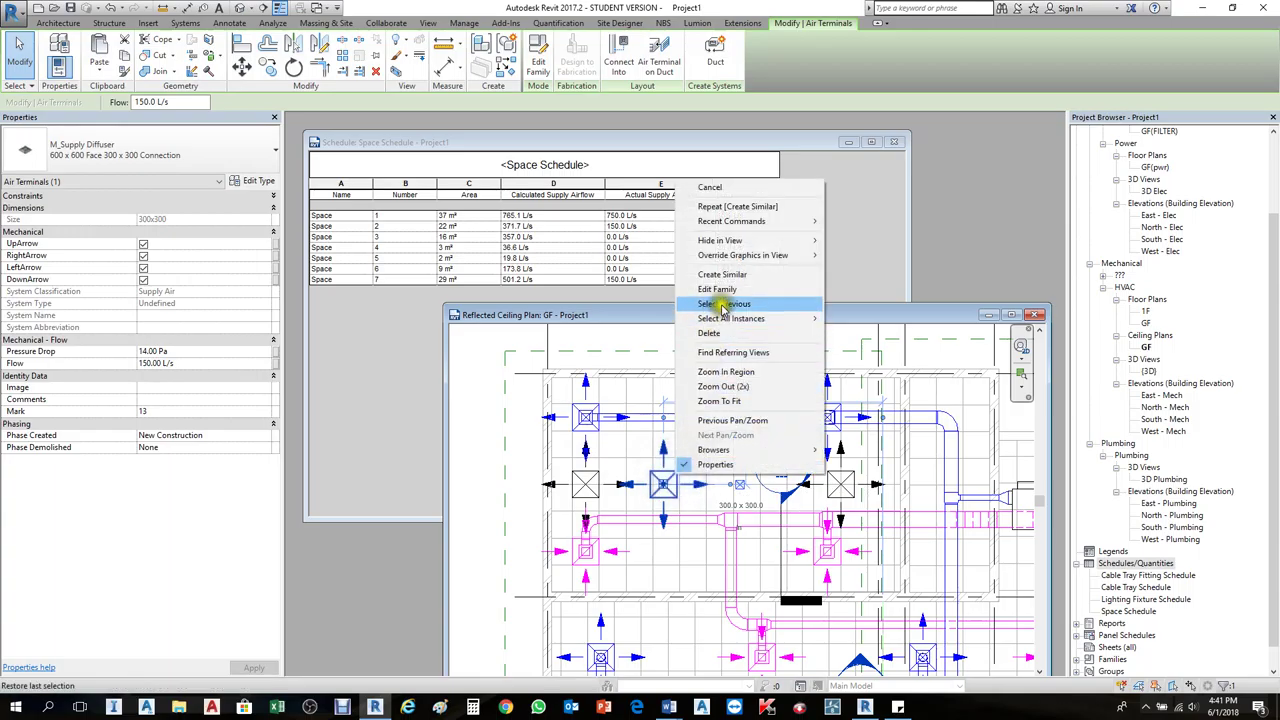
{"action": "left_click", "coordinate": [765, 275]}
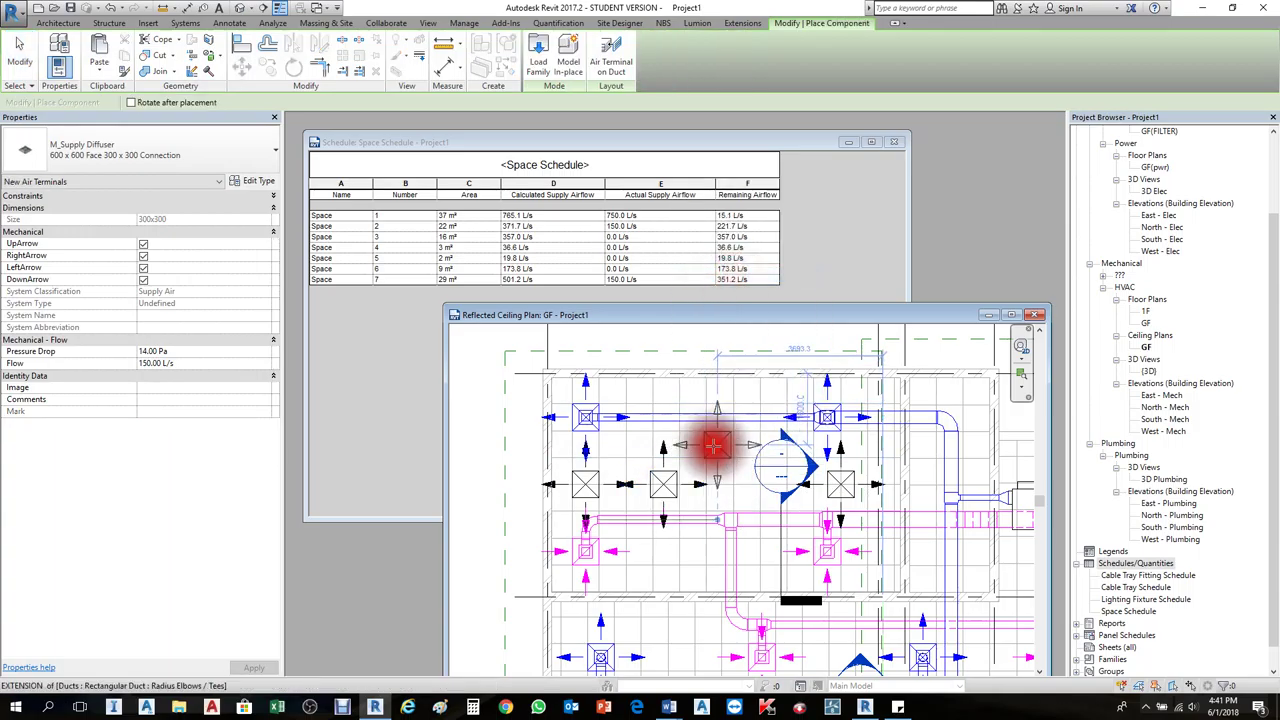
{"action": "left_click", "coordinate": [716, 446]}
{"action": "key", "text": "Escape"}
{"action": "key", "text": "Escape"}
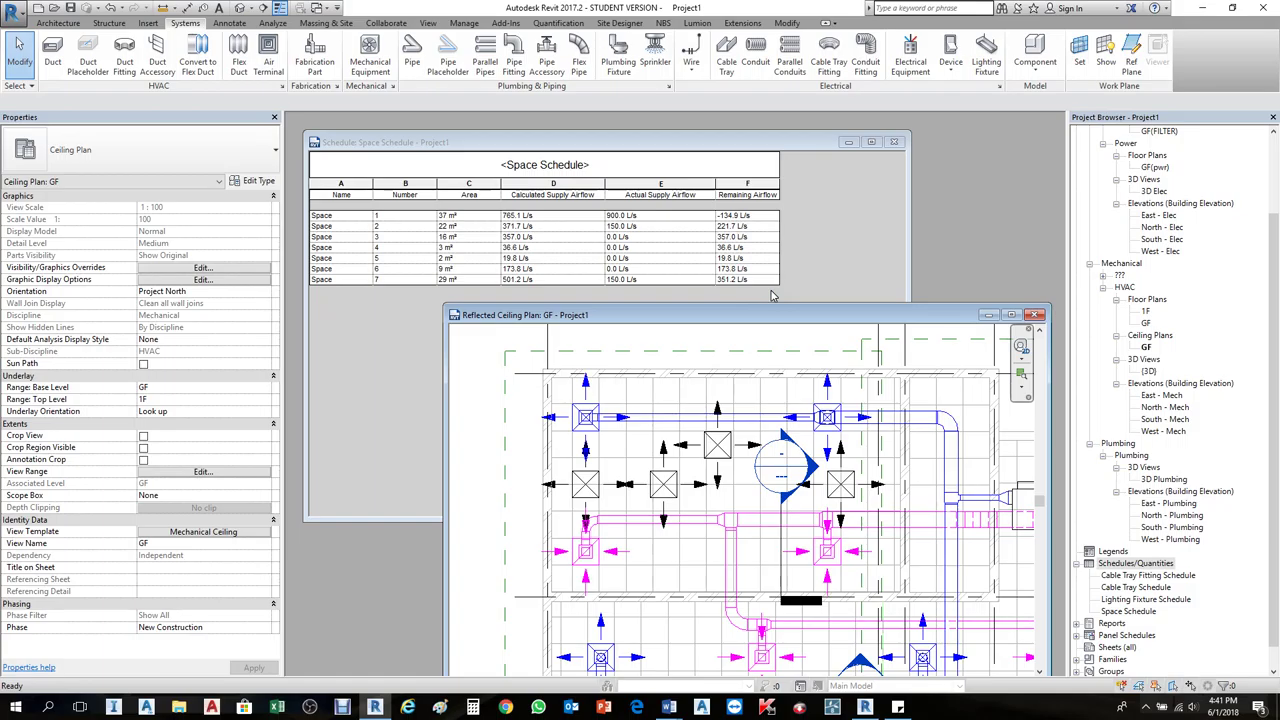
Step: Delete the central-row diffusers and close the Space Schedule window
{"action": "left_click", "coordinate": [722, 450]}
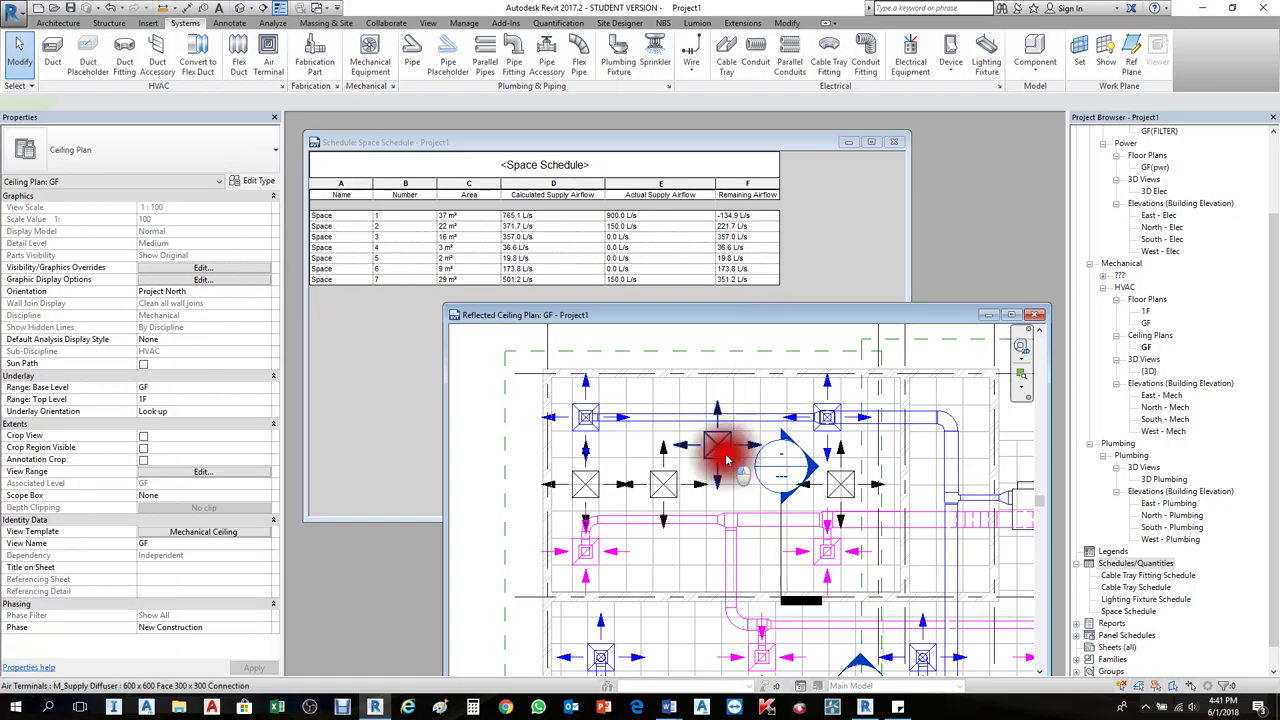
{"action": "left_click", "coordinate": [790, 565]}
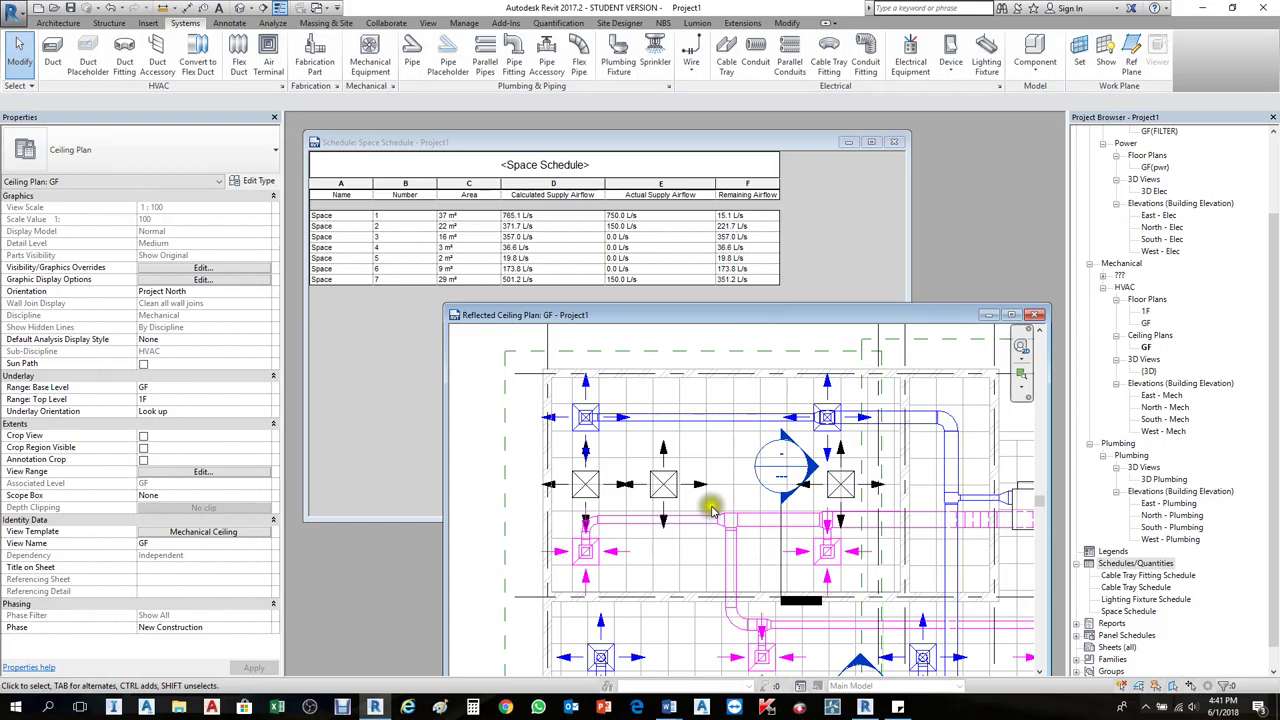
{"action": "left_click_drag", "start_coordinate": [717, 446], "coordinate": [650, 486]}
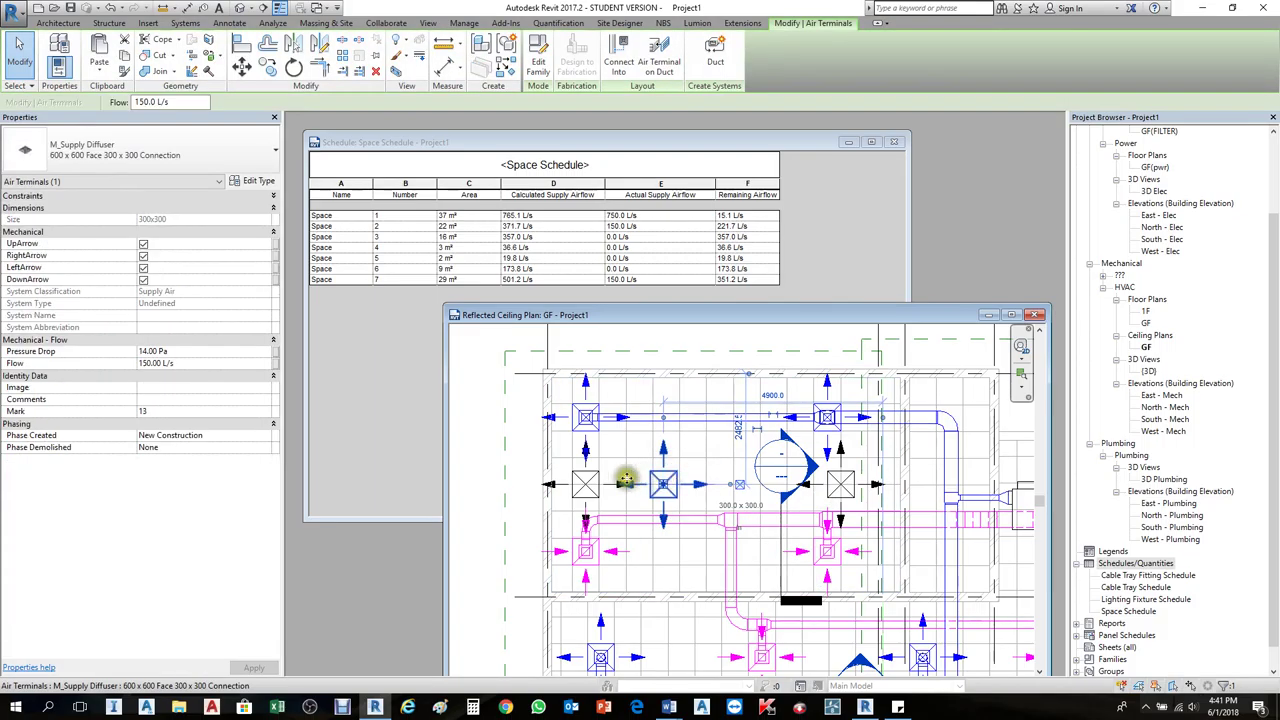
{"action": "left_click", "coordinate": [588, 484]}
{"action": "left_click", "coordinate": [840, 478], "text": "ctrl"}
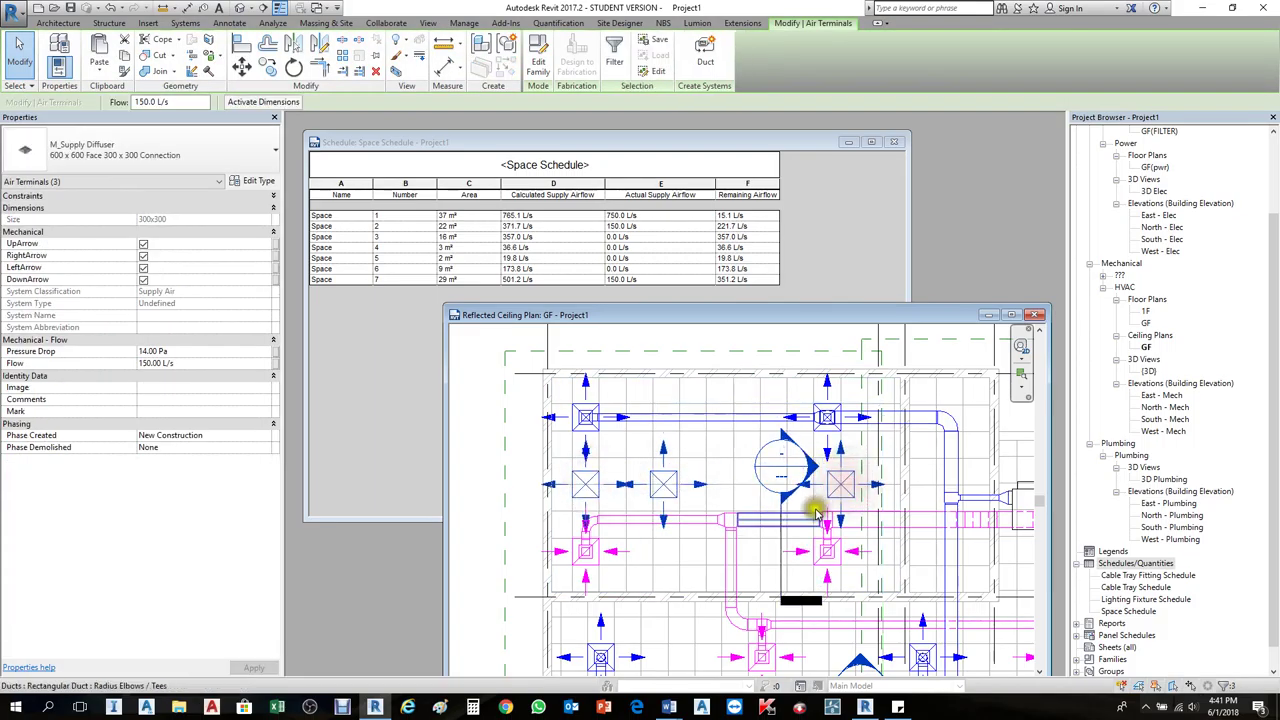
{"action": "key", "text": "Delete"}
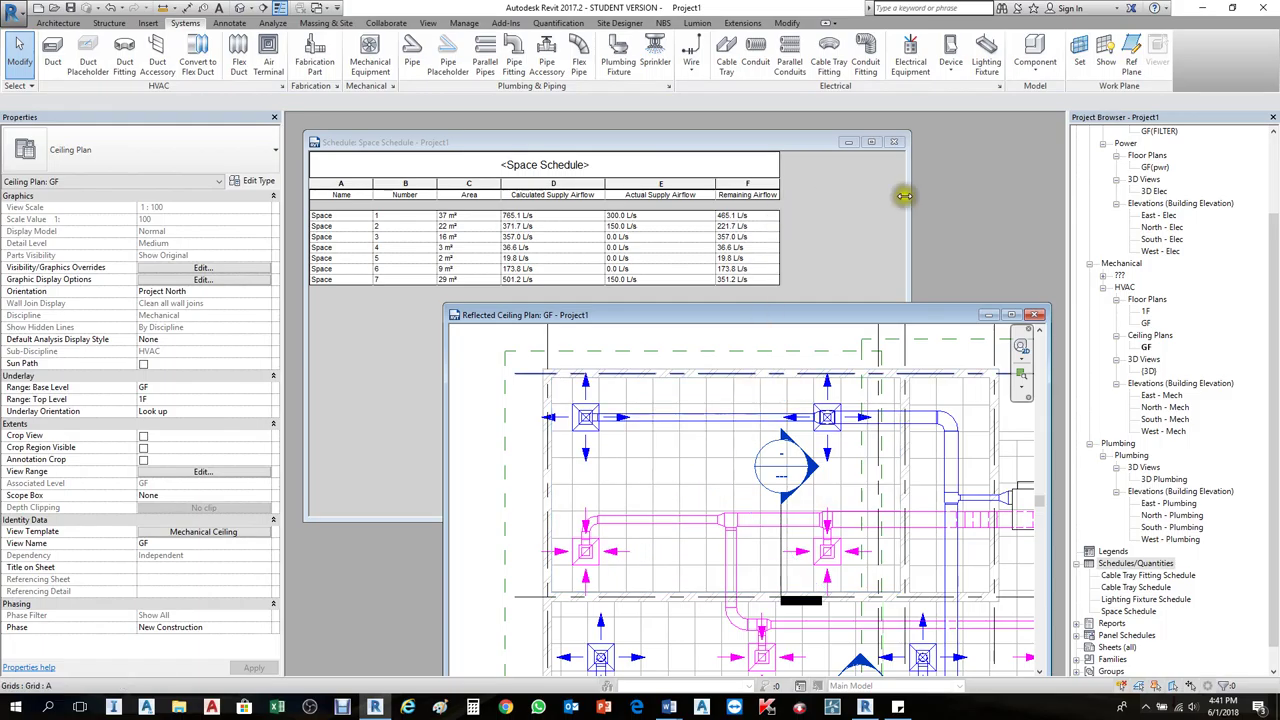
{"action": "left_click", "coordinate": [891, 142]}
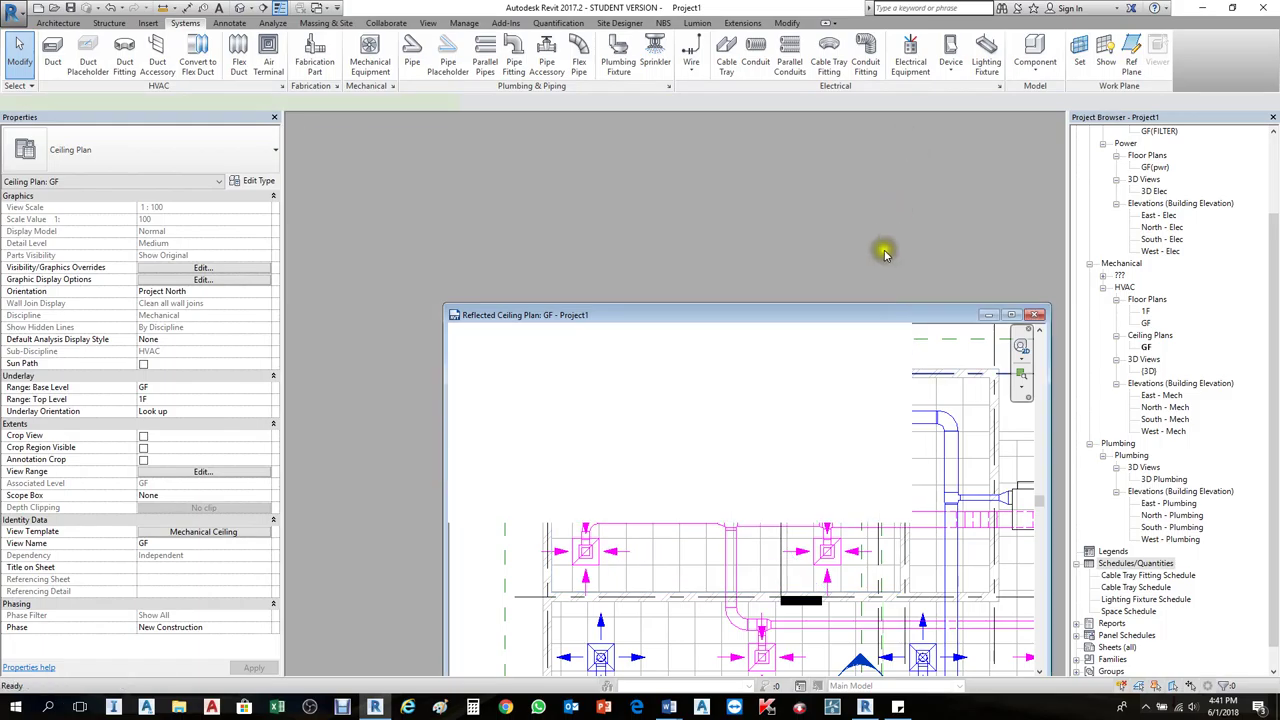
Step: Maximize the ceiling plan view and reopen the GF ceiling plan from the Project Browser
{"action": "double_click", "coordinate": [873, 314]}
{"action": "scroll", "coordinate": [680, 263], "scroll_direction": "down", "scroll_amount": 4}
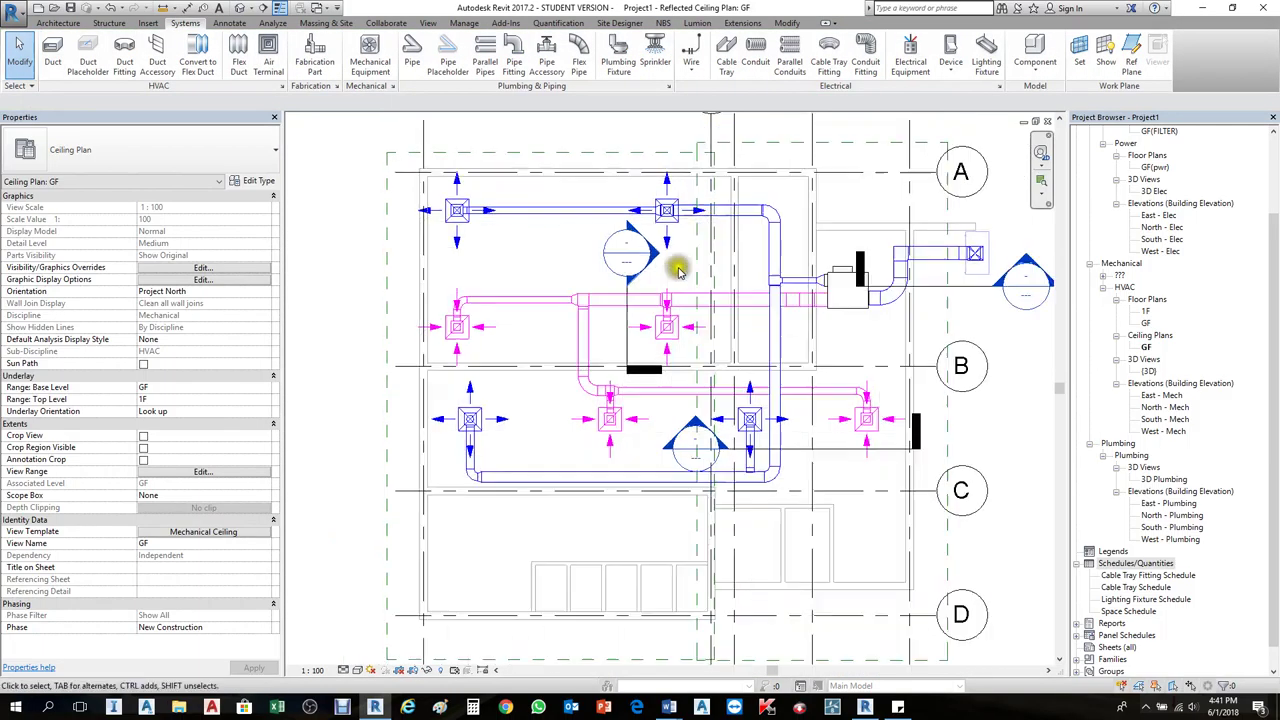
{"action": "scroll", "coordinate": [786, 318], "scroll_direction": "down", "scroll_amount": 2}
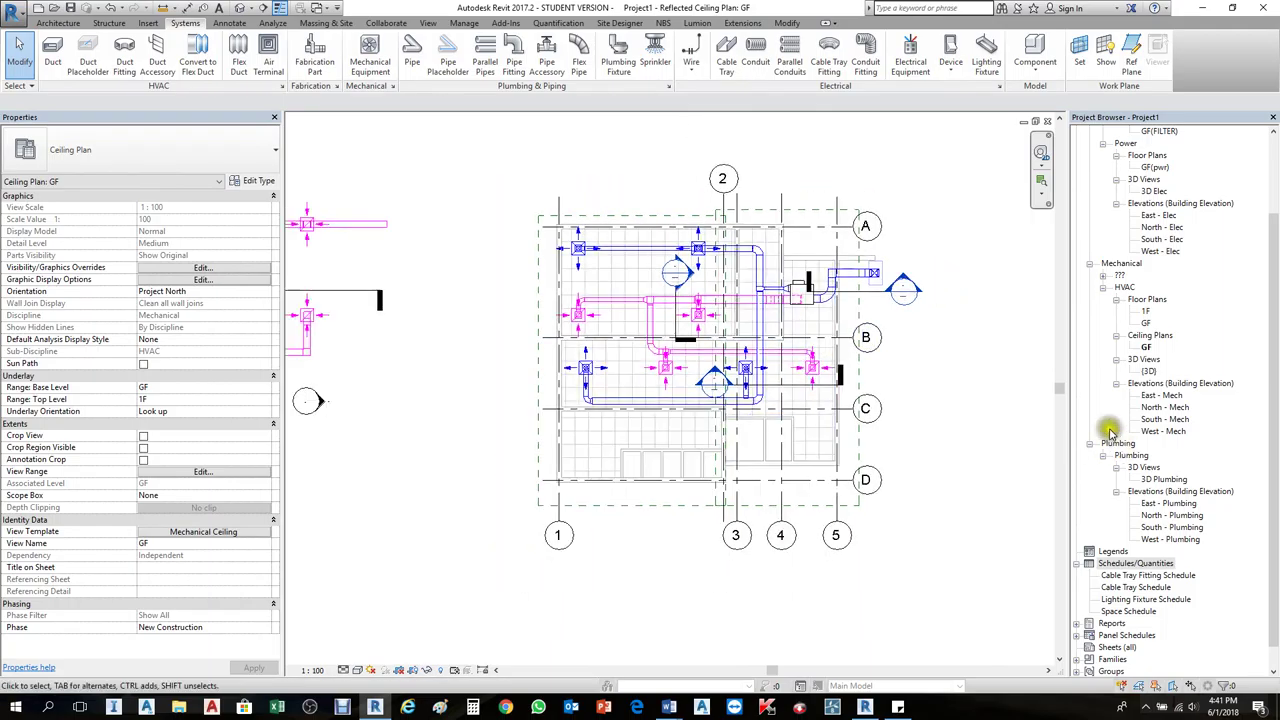
{"action": "left_click", "coordinate": [1146, 347]}
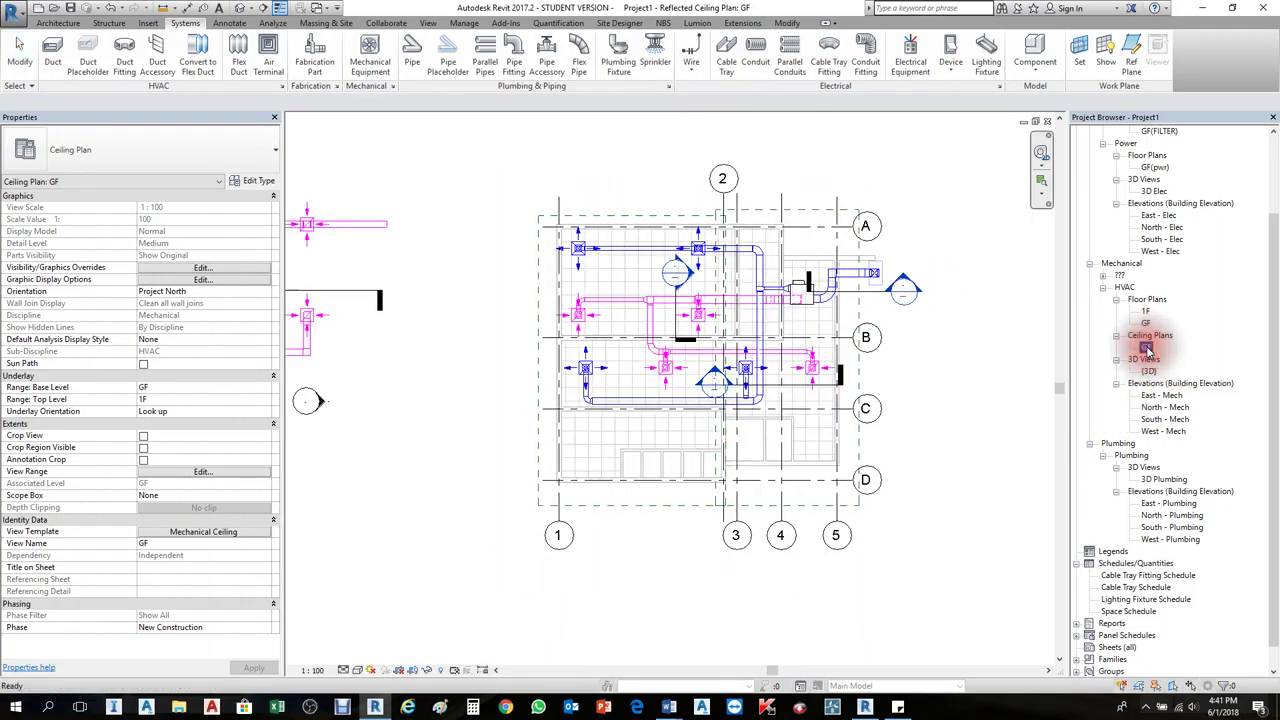
{"action": "double_click", "coordinate": [1146, 323]}
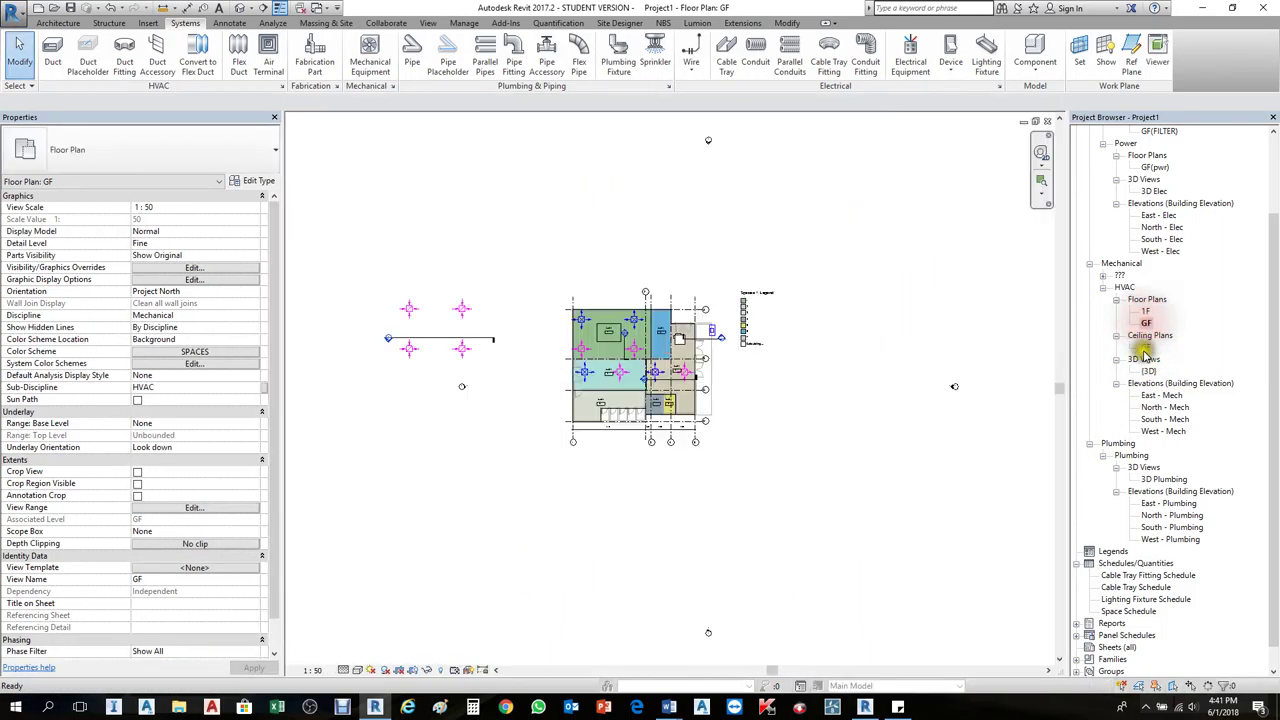
{"action": "double_click", "coordinate": [1146, 347]}
Step: Make a plain duplicate of the GF ceiling plan, then delete the resulting GF Copy 1 view
{"action": "right_click", "coordinate": [1145, 350]}
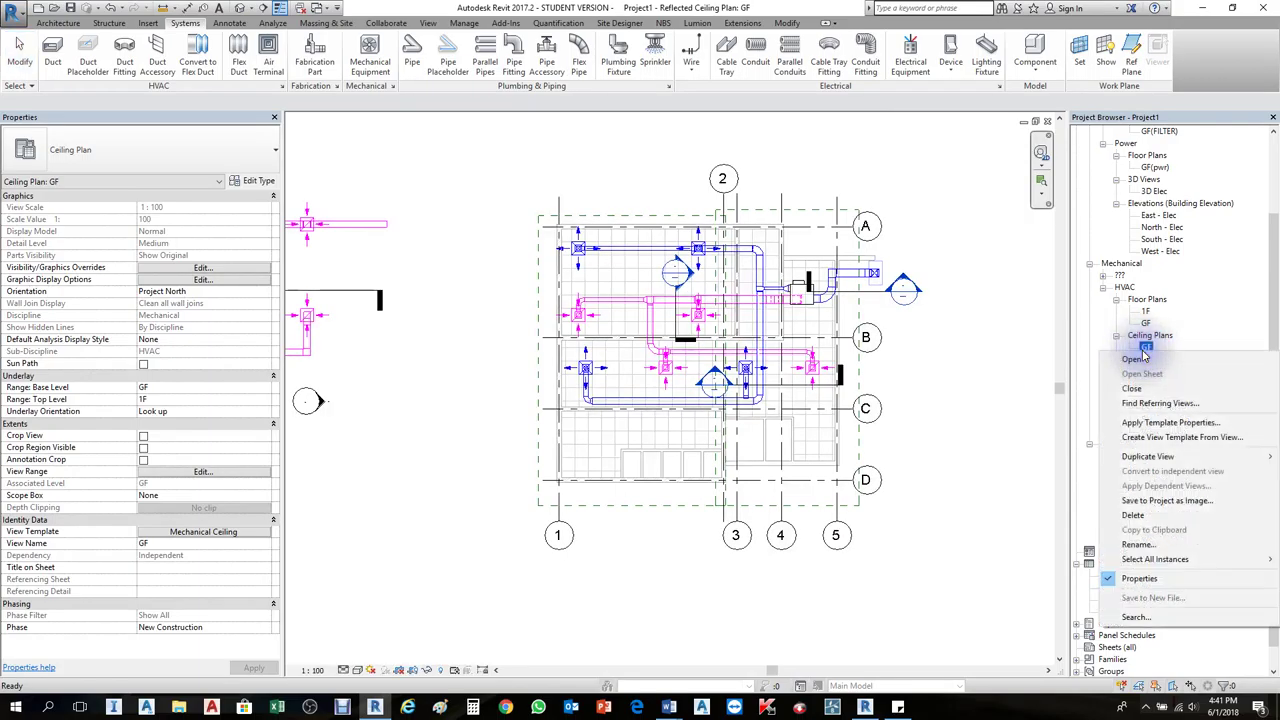
{"action": "mouse_move", "coordinate": [1175, 458]}
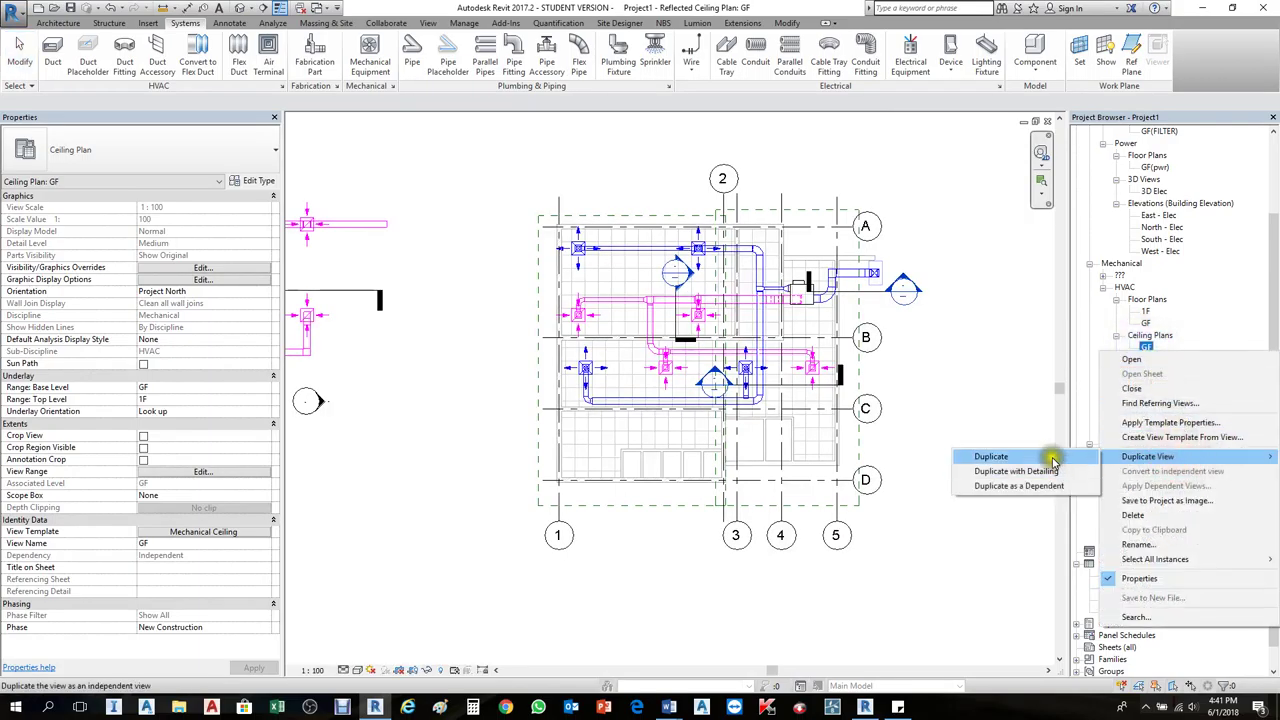
{"action": "left_click", "coordinate": [1050, 455]}
{"action": "scroll", "coordinate": [750, 405], "scroll_direction": "up", "scroll_amount": 3}
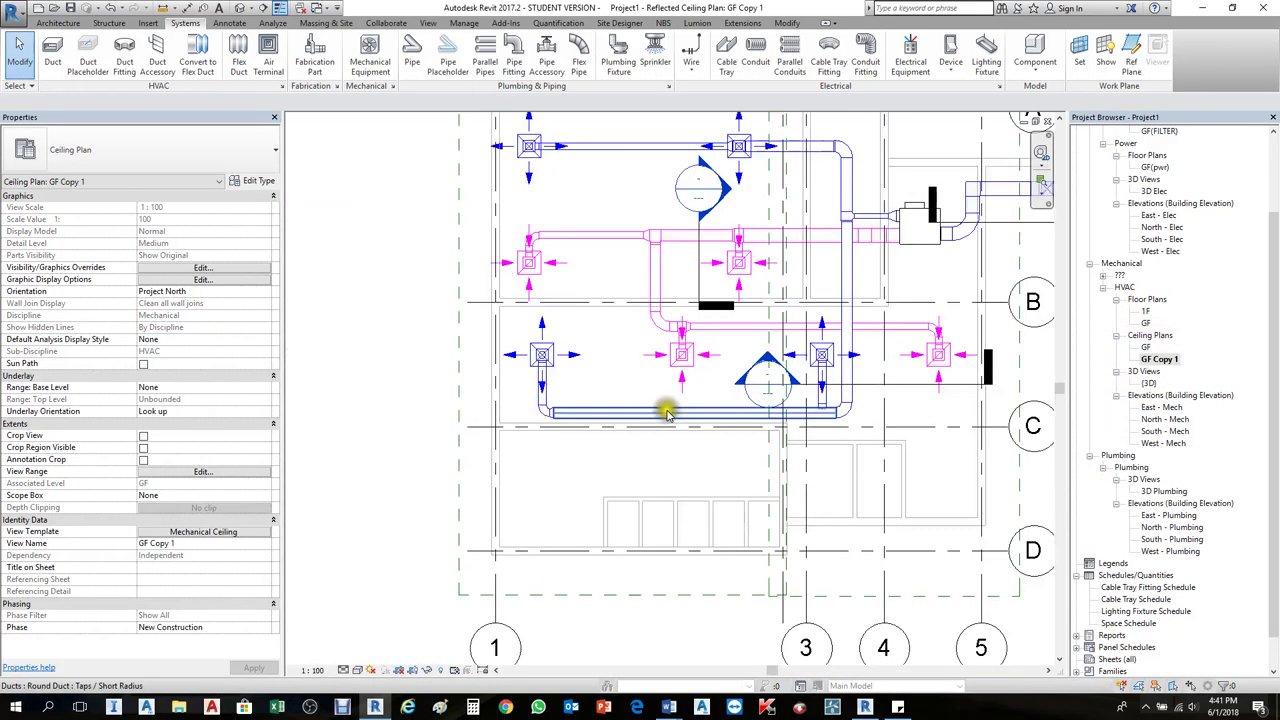
{"action": "left_click", "coordinate": [712, 414]}
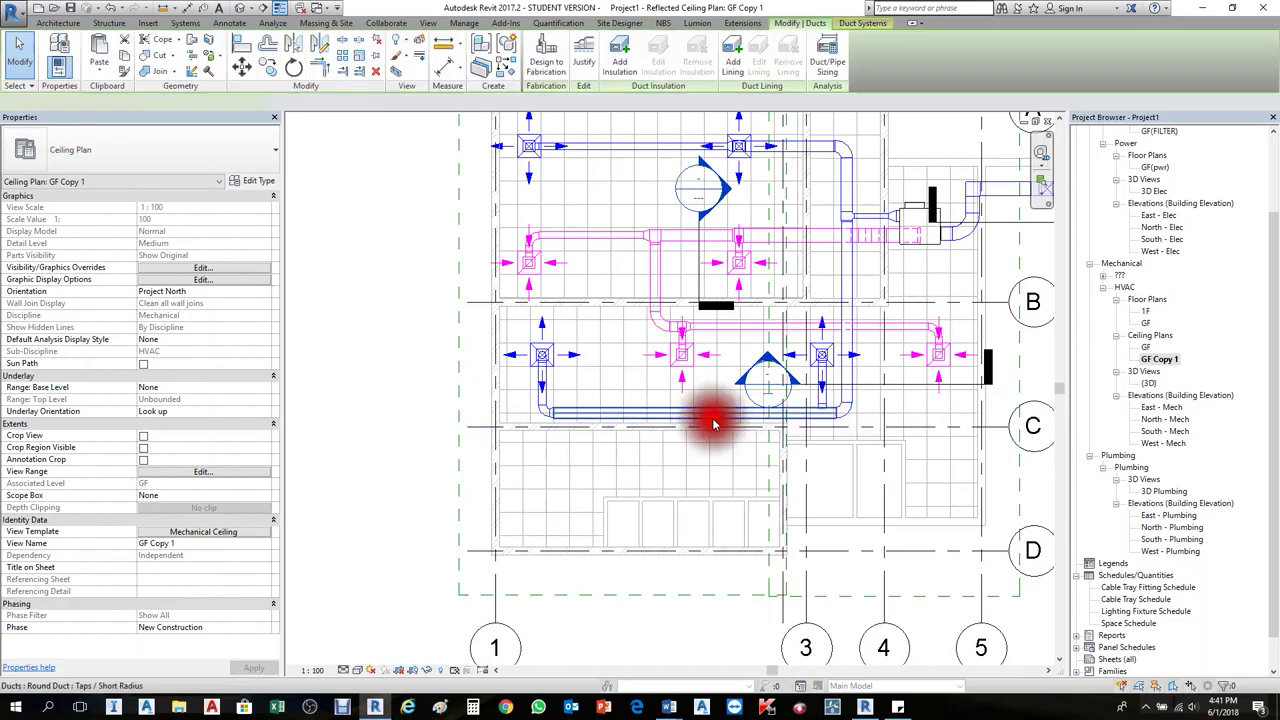
{"action": "key", "text": "Escape"}
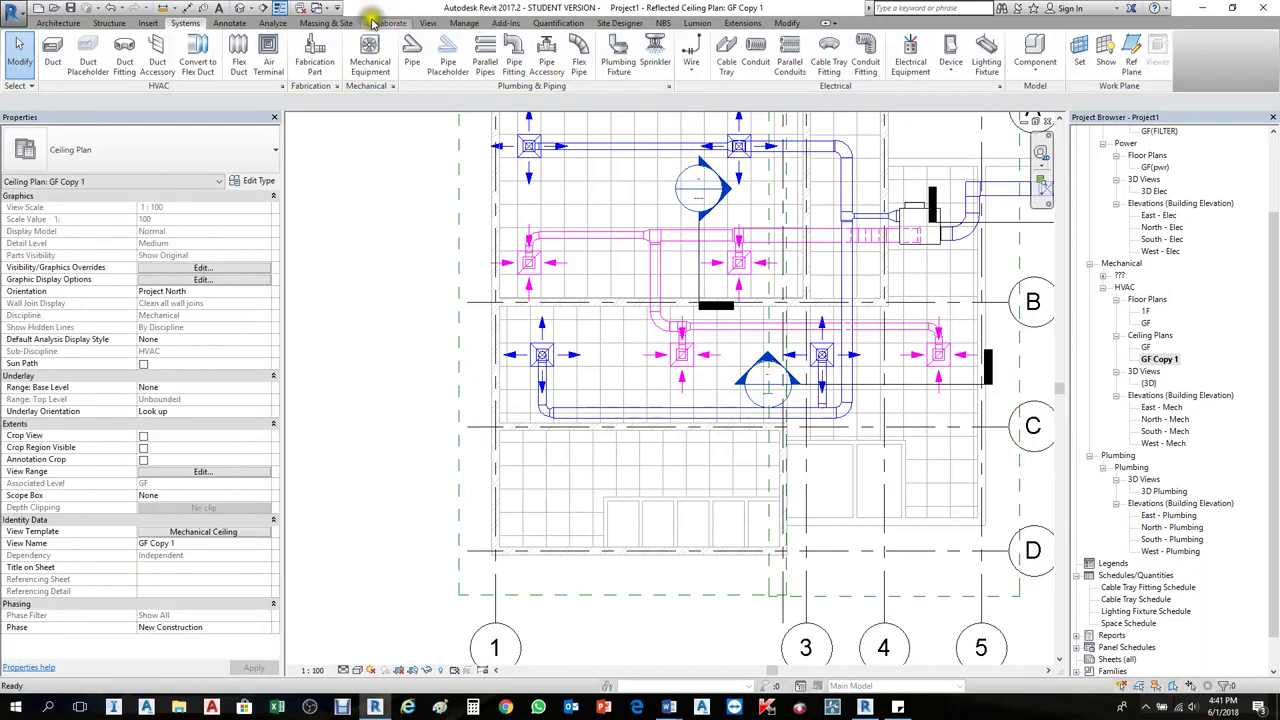
{"action": "left_click", "coordinate": [284, 24]}
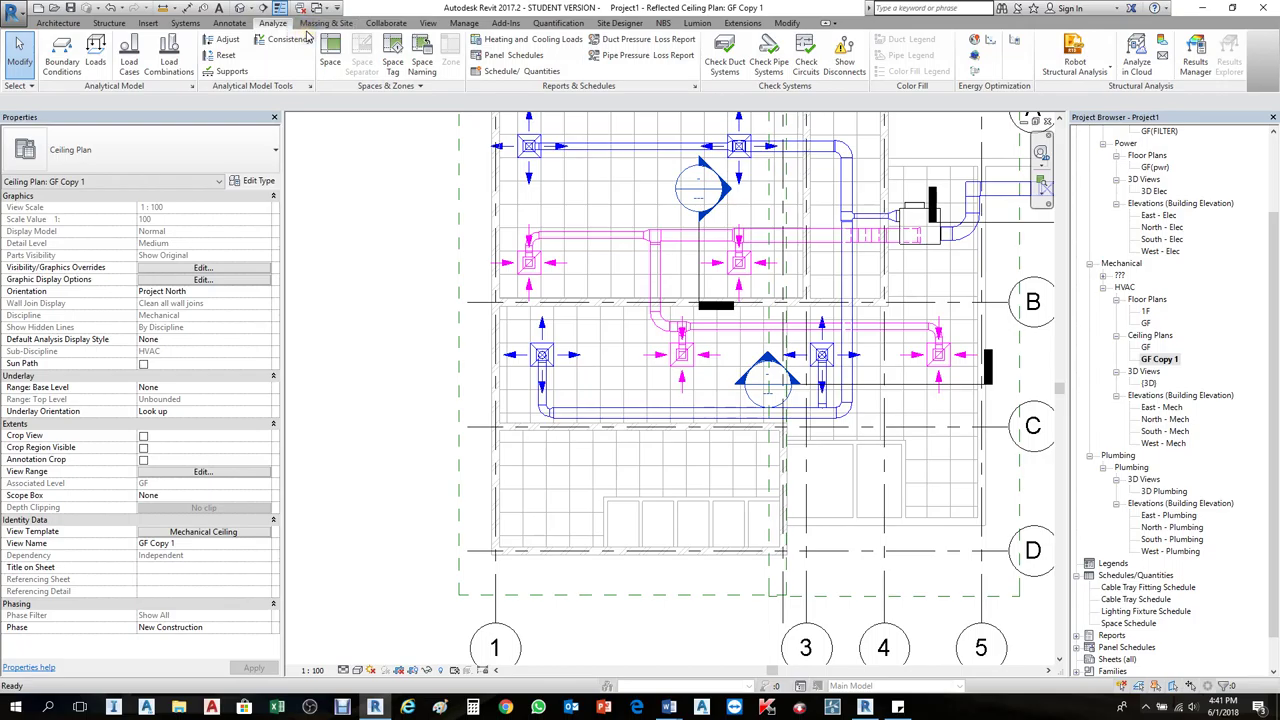
{"action": "right_click", "coordinate": [1163, 362]}
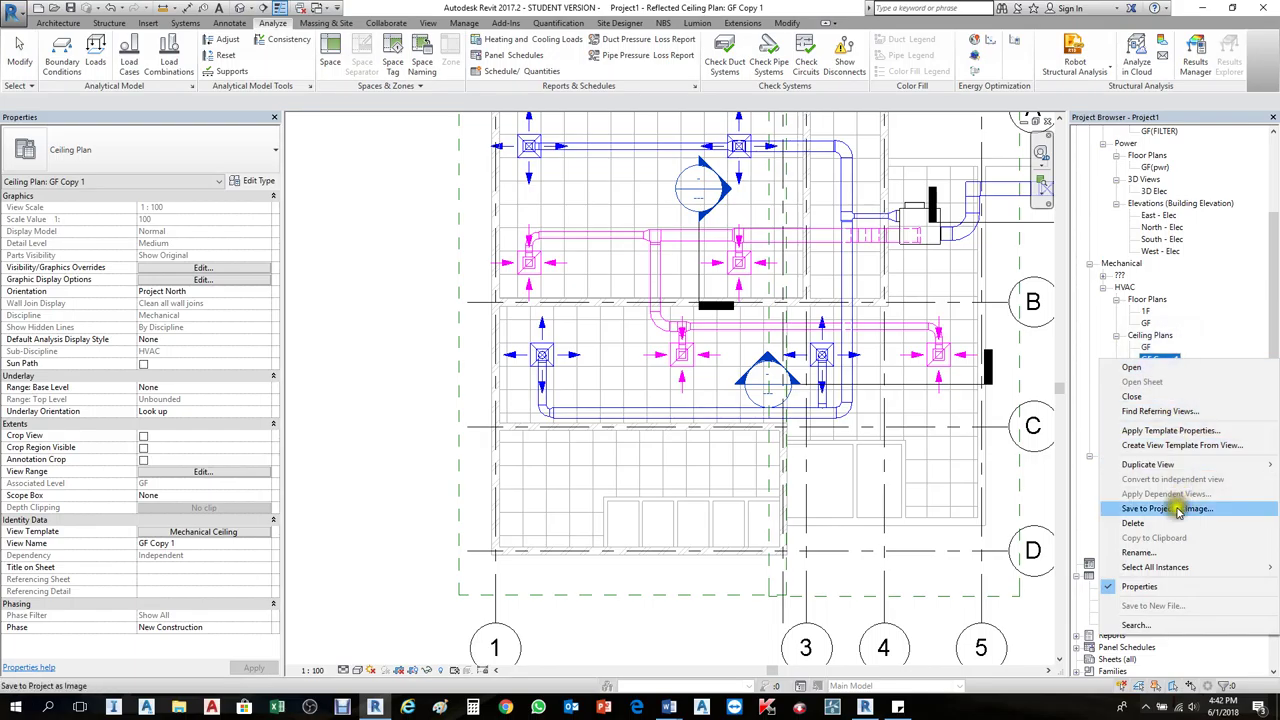
{"action": "left_click", "coordinate": [1140, 523]}
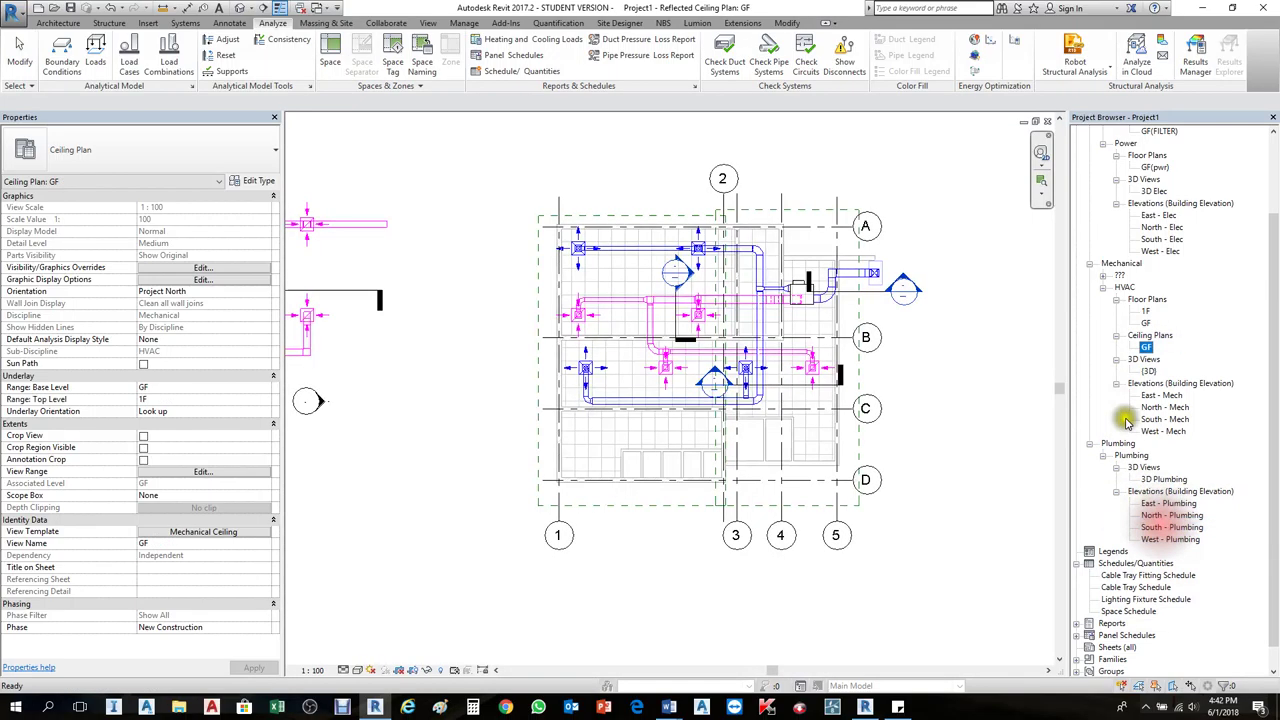
Step: Duplicate the GF floor plan view
{"action": "double_click", "coordinate": [1146, 323]}
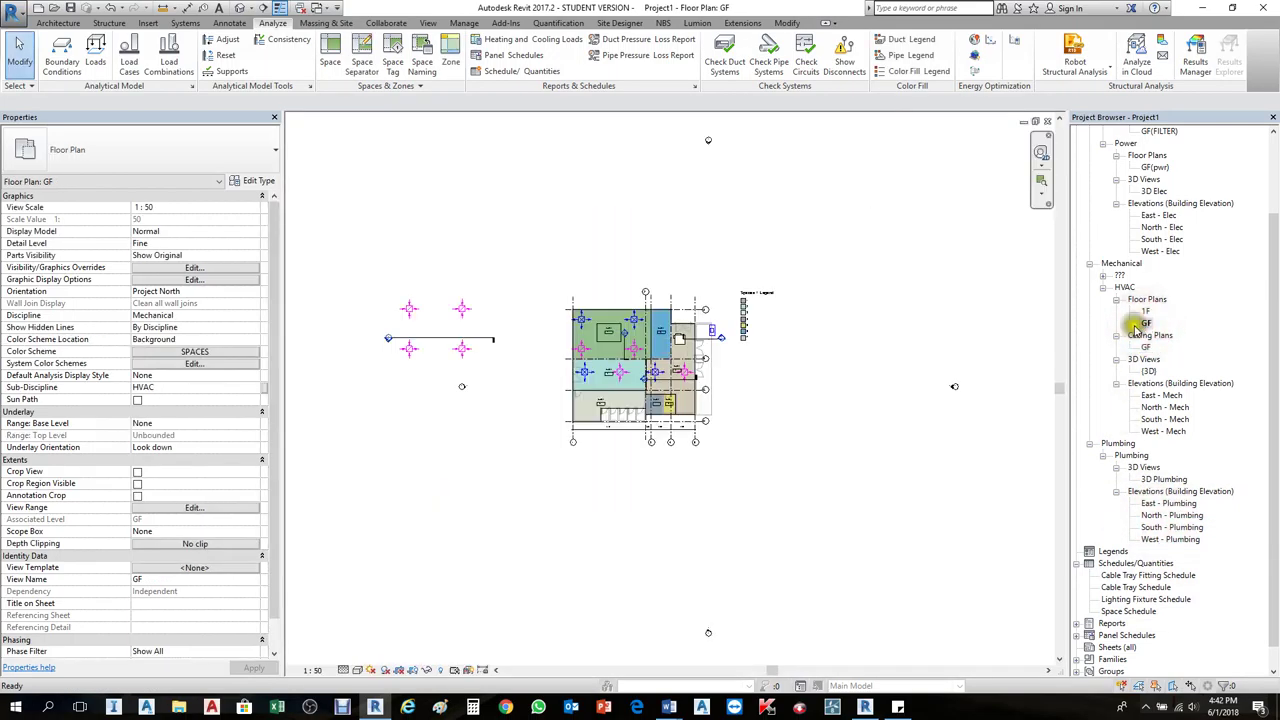
{"action": "scroll", "coordinate": [585, 382], "scroll_direction": "up", "scroll_amount": 3}
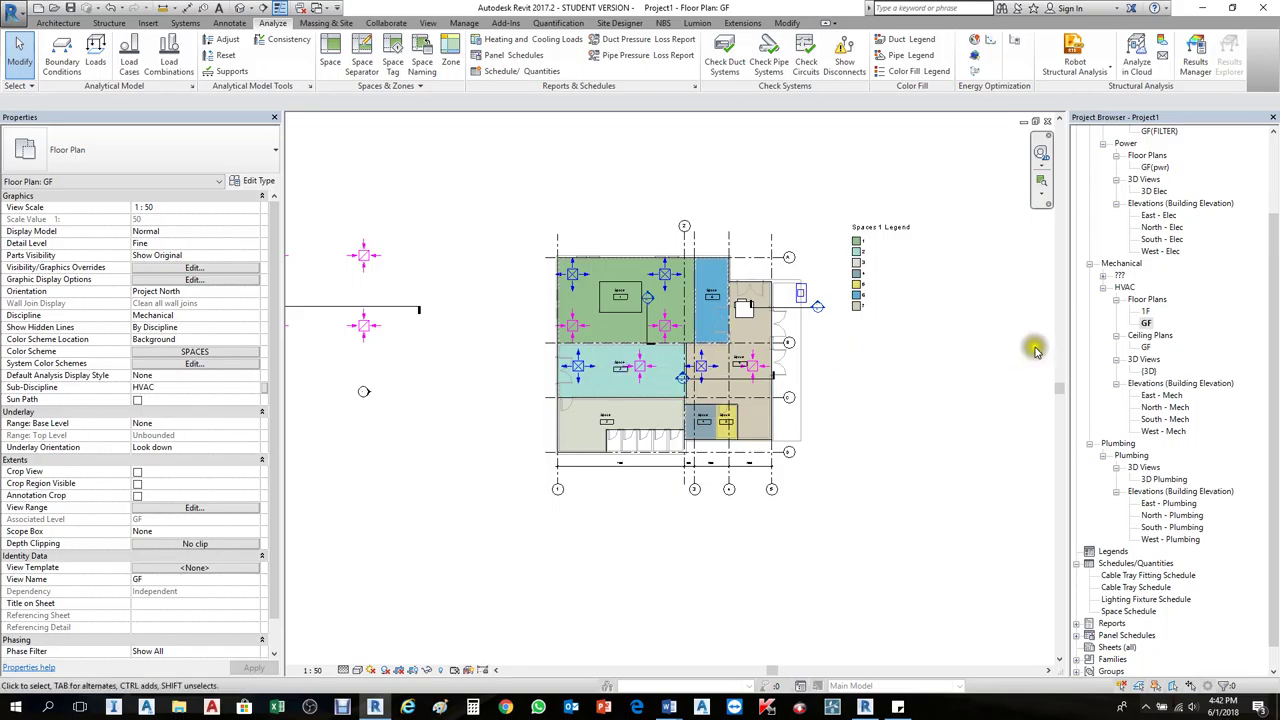
{"action": "left_click", "coordinate": [1146, 346]}
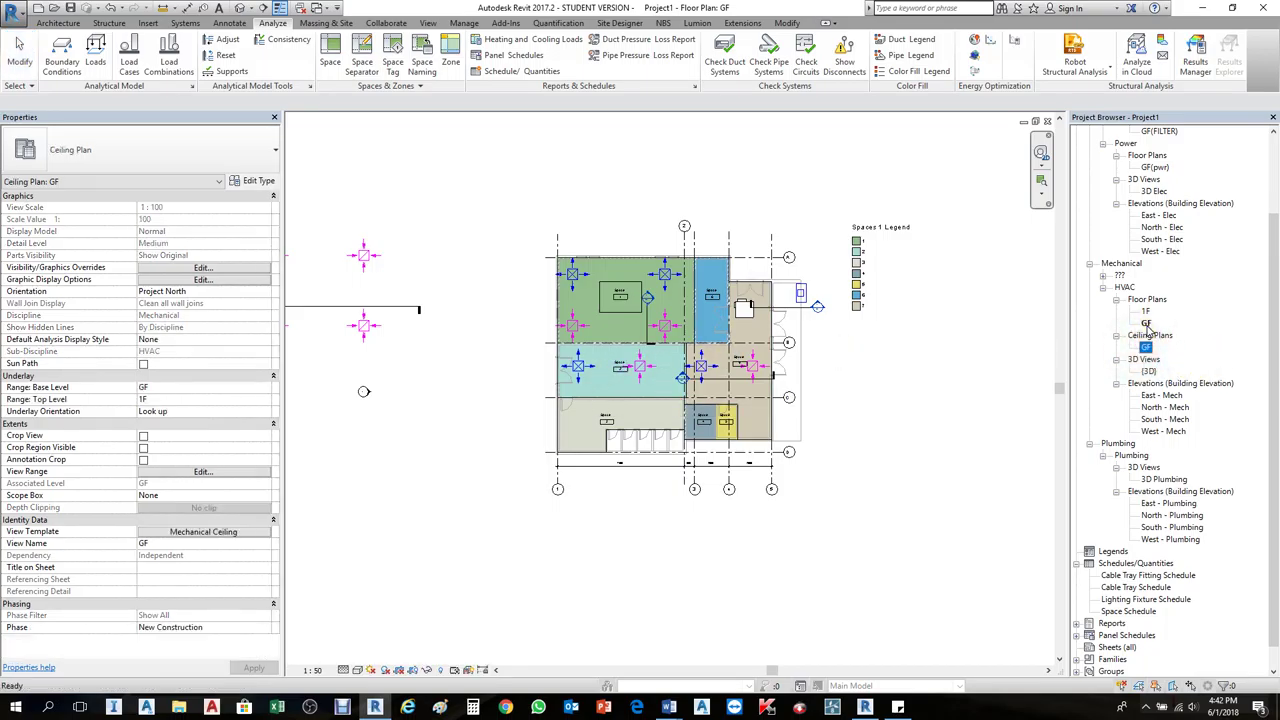
{"action": "left_click", "coordinate": [1146, 323]}
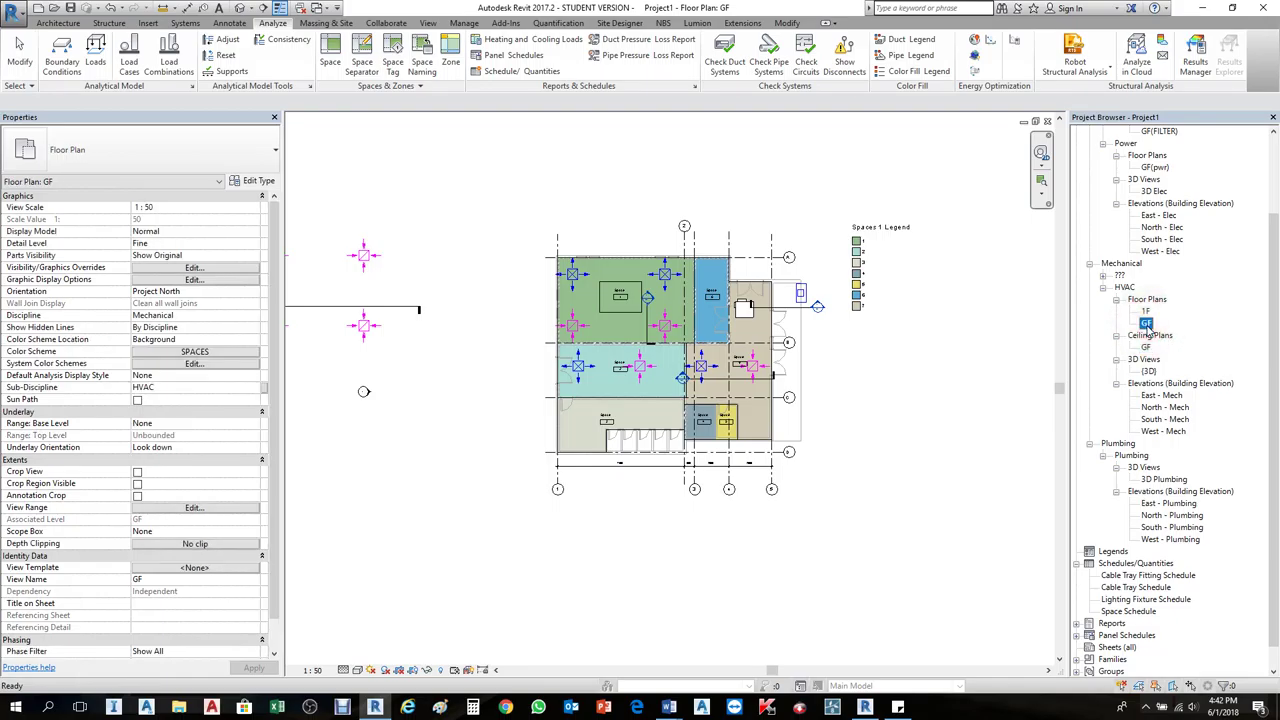
{"action": "right_click", "coordinate": [1147, 327]}
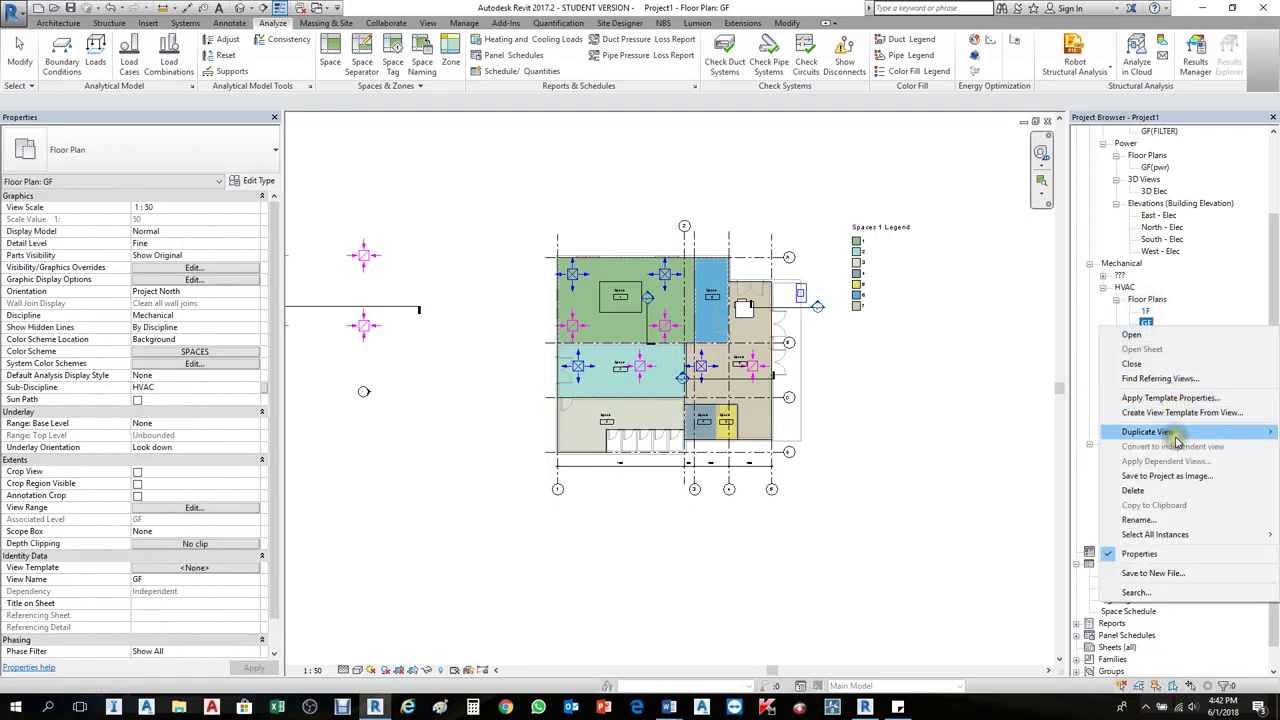
{"action": "mouse_move", "coordinate": [1170, 432]}
{"action": "left_click", "coordinate": [1027, 436]}
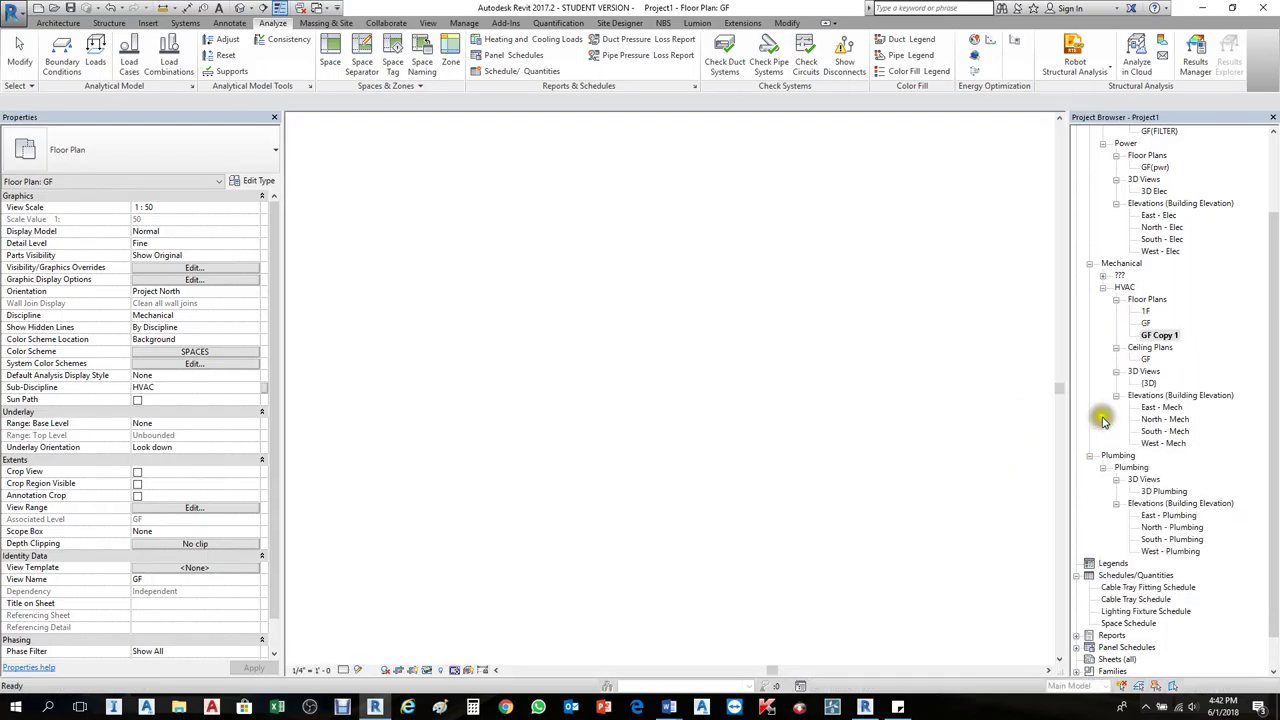
Step: Rename the GF copy view to 'duct legend'
{"action": "left_click", "coordinate": [1160, 335]}
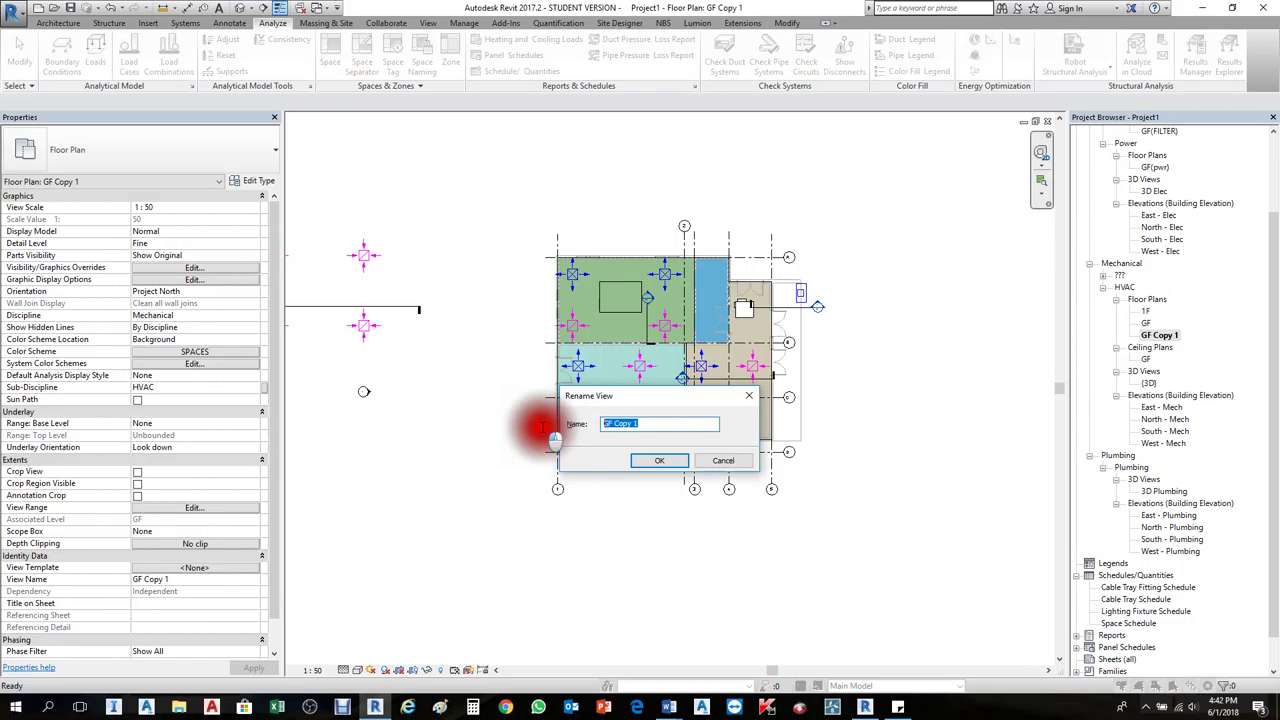
{"action": "type", "text": "duct legend"}
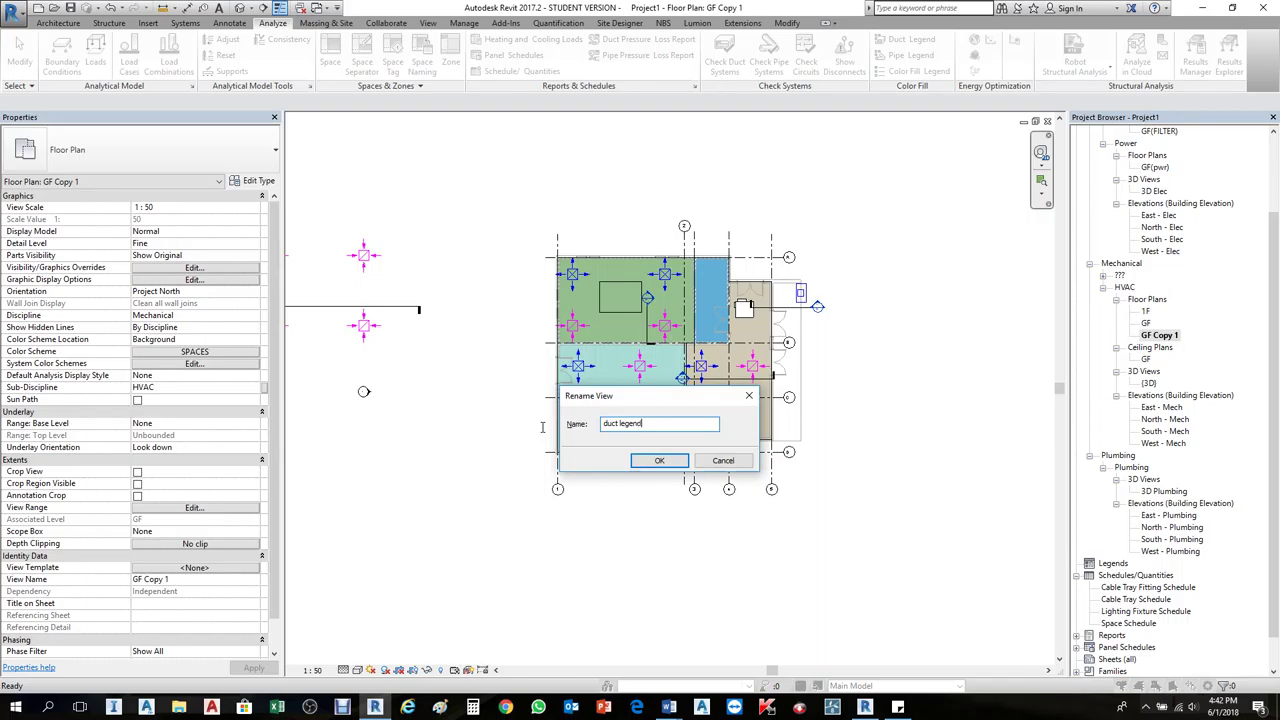
{"action": "left_click", "coordinate": [655, 461]}
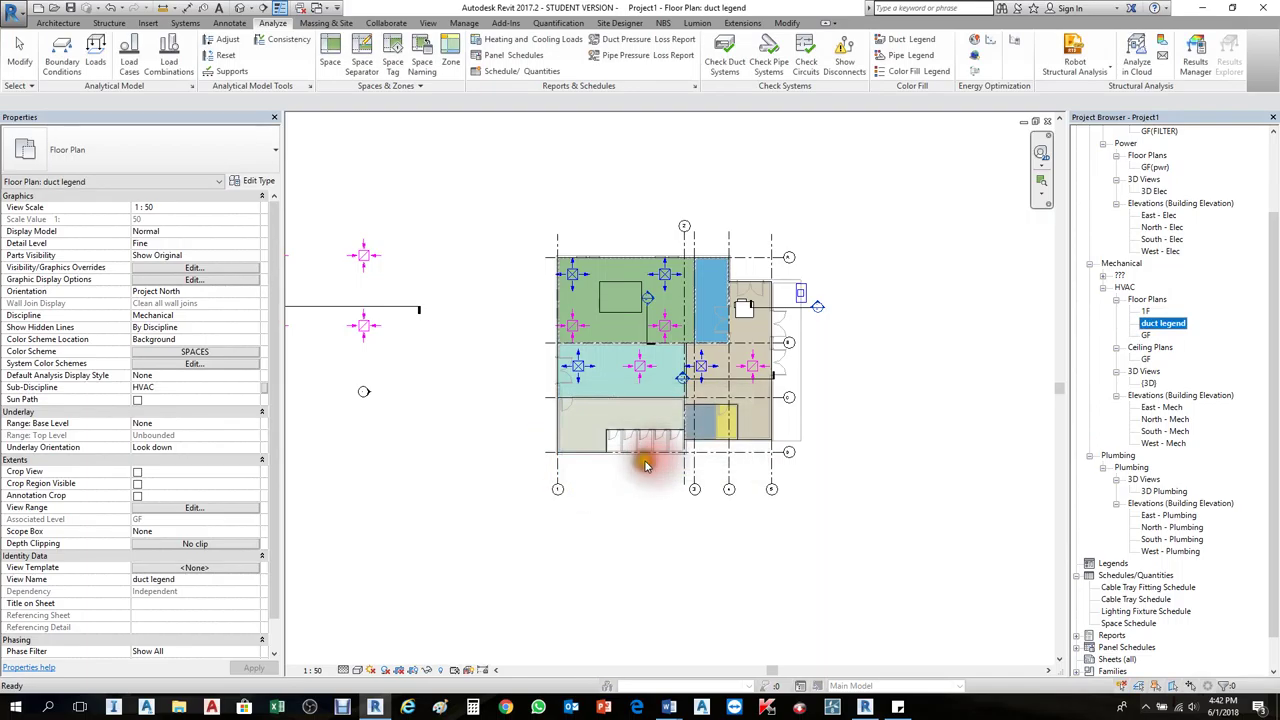
{"action": "left_click", "coordinate": [905, 393]}
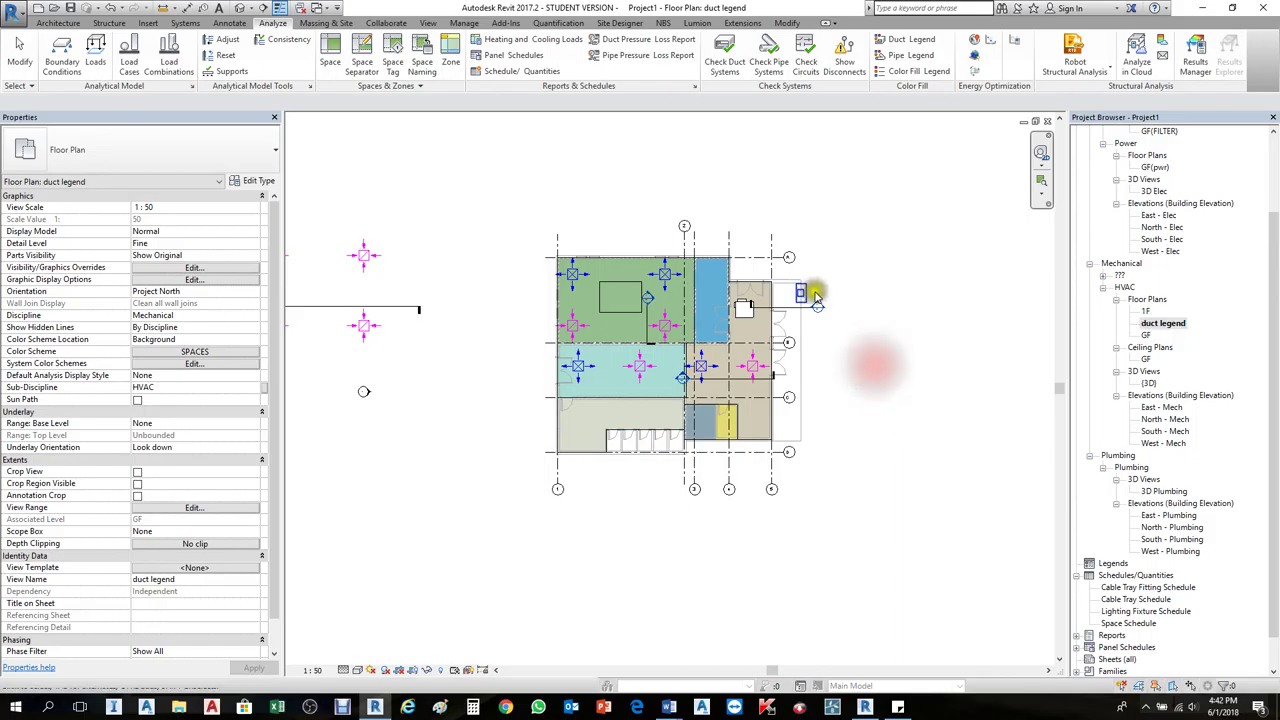
{"action": "scroll", "coordinate": [686, 314], "scroll_direction": "up", "scroll_amount": 2}
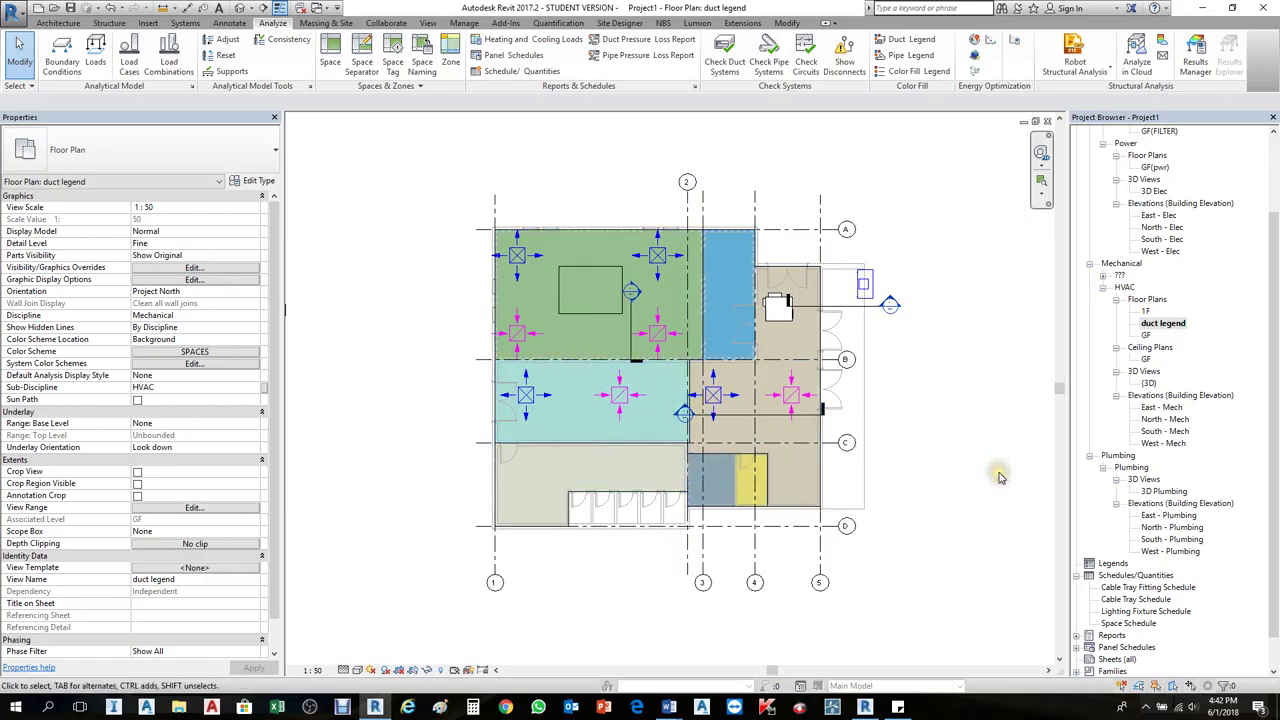
Step: Turn off the Spaces model category in the view's Visibility/Graphics settings
{"action": "key", "text": "v"}
{"action": "key", "text": "v"}
{"action": "left_click", "coordinate": [291, 370]}
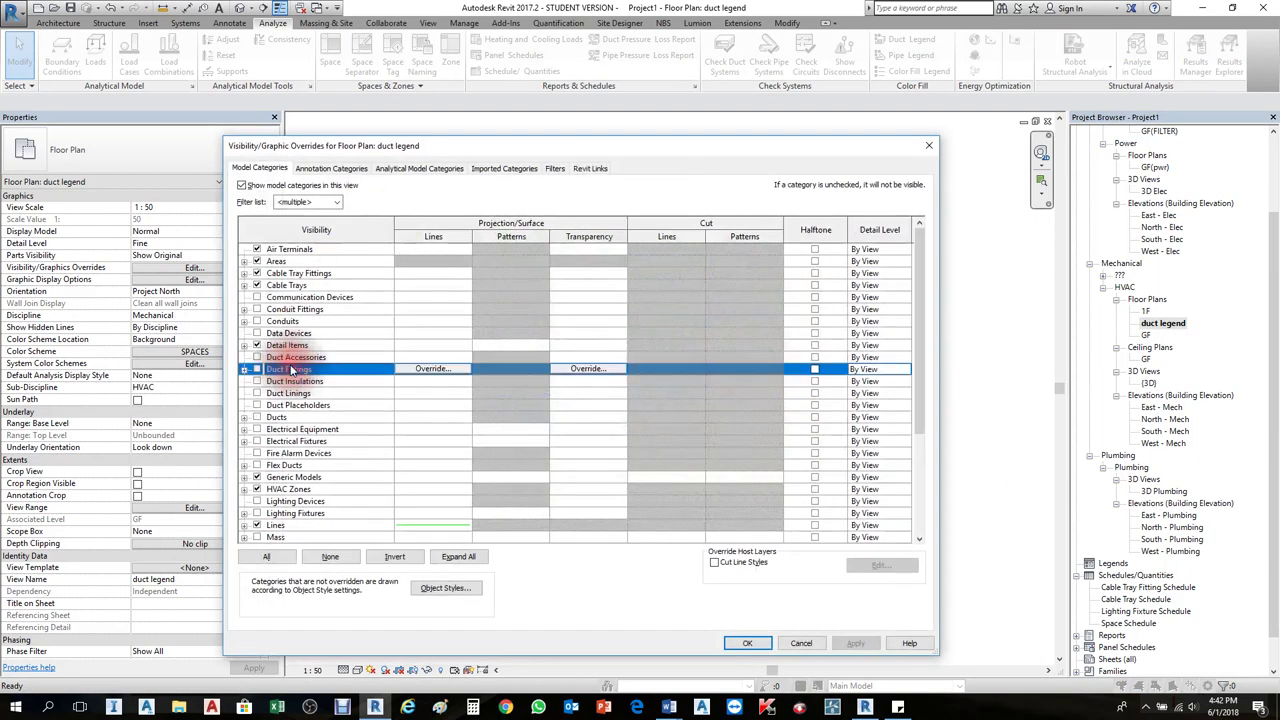
{"action": "scroll", "coordinate": [305, 395], "scroll_direction": "down", "scroll_amount": 10}
{"action": "scroll", "coordinate": [313, 430], "scroll_direction": "down", "scroll_amount": 1}
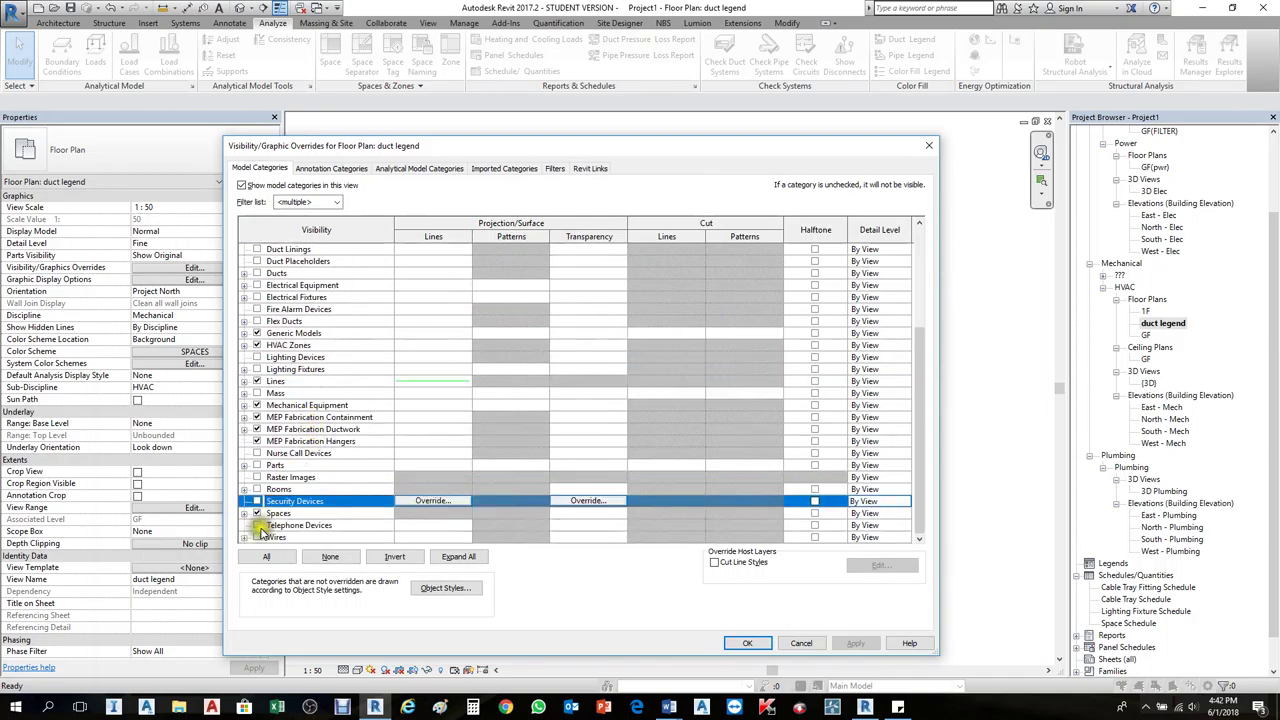
{"action": "left_click", "coordinate": [258, 513]}
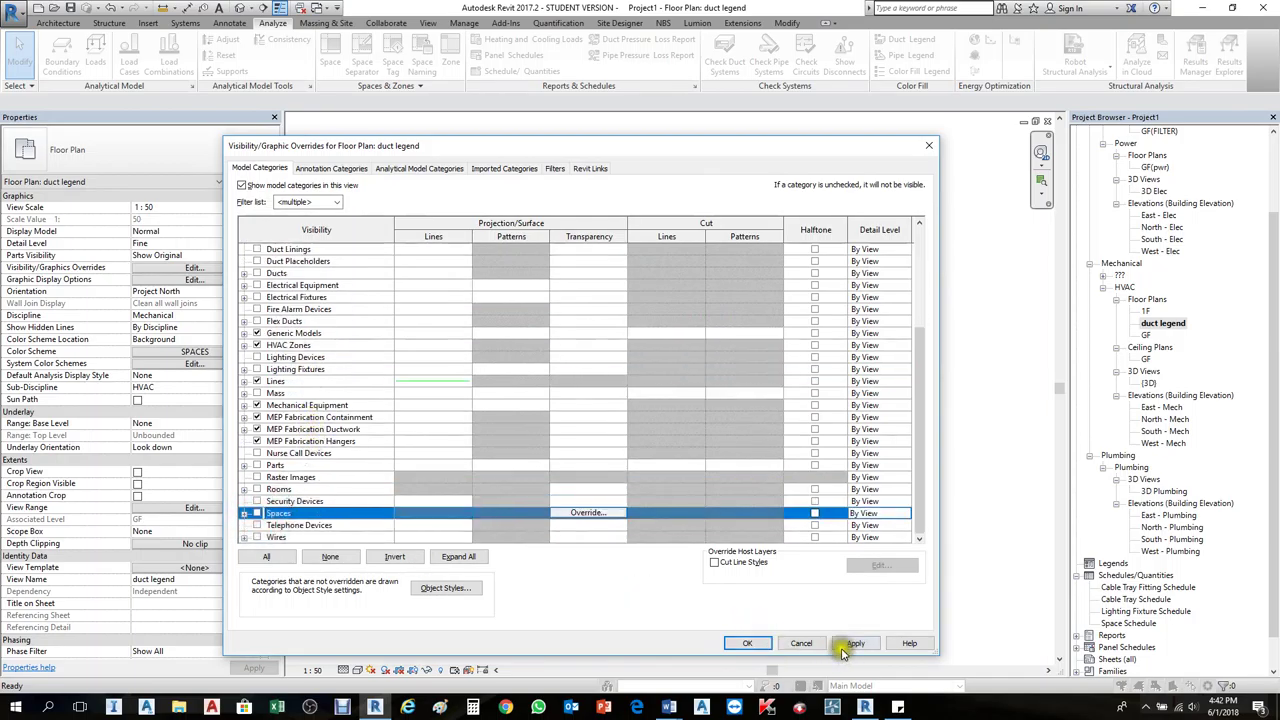
{"action": "left_click", "coordinate": [855, 643]}
{"action": "left_click", "coordinate": [747, 643]}
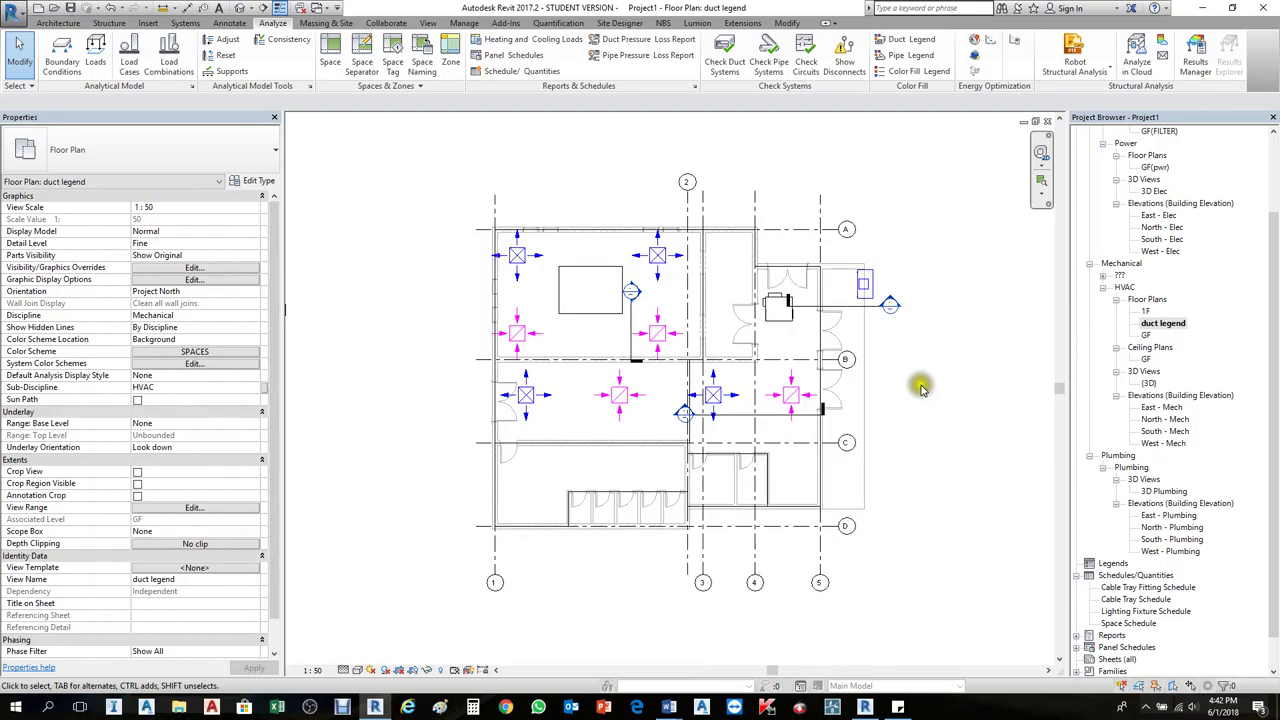
Step: Open the View Range dialog for the duct legend plan with VR
{"action": "scroll", "coordinate": [921, 388], "scroll_direction": "up", "scroll_amount": 1}
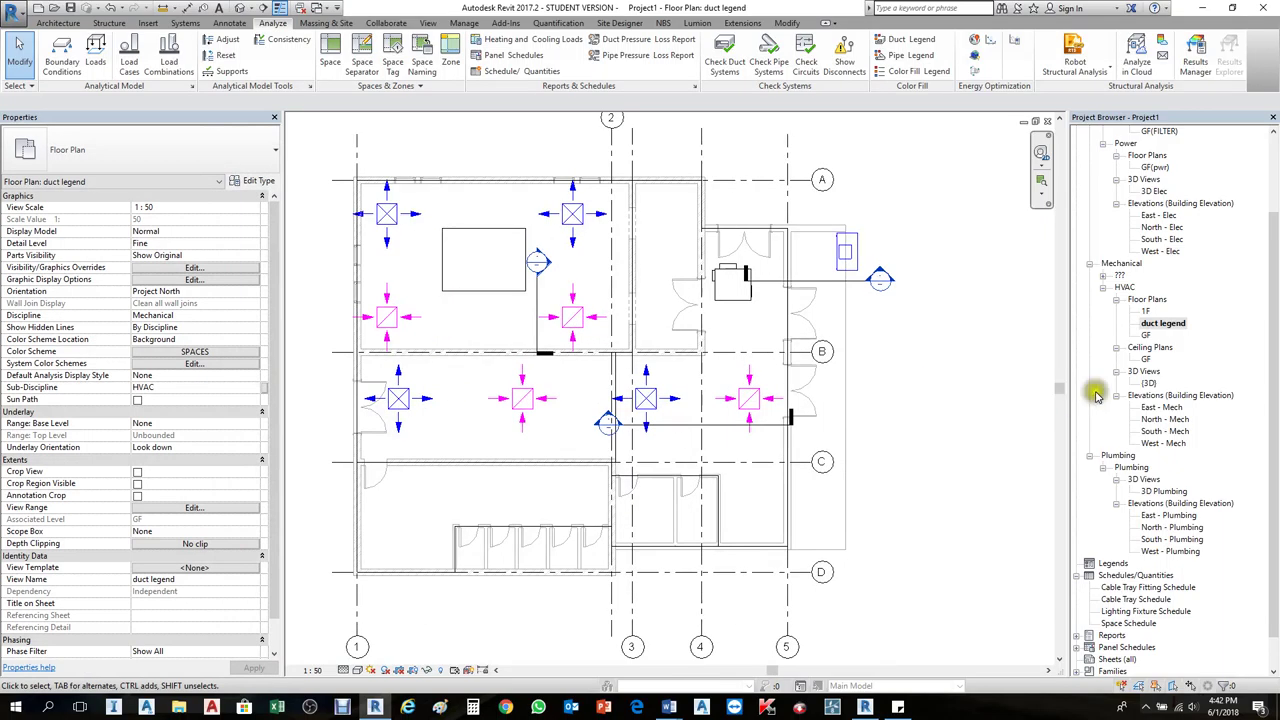
{"action": "key", "text": "v"}
{"action": "key", "text": "r"}
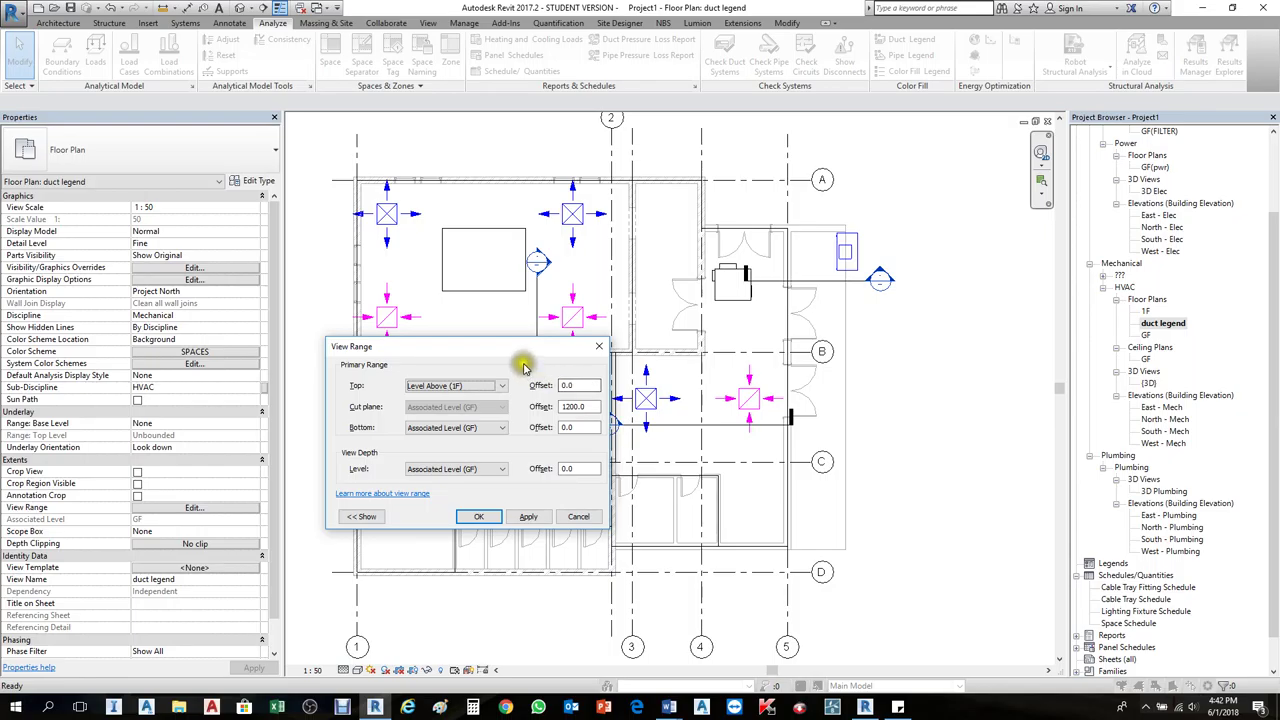
Step: Set the view range Top to the GF level with a 4000 offset
{"action": "left_click", "coordinate": [478, 387]}
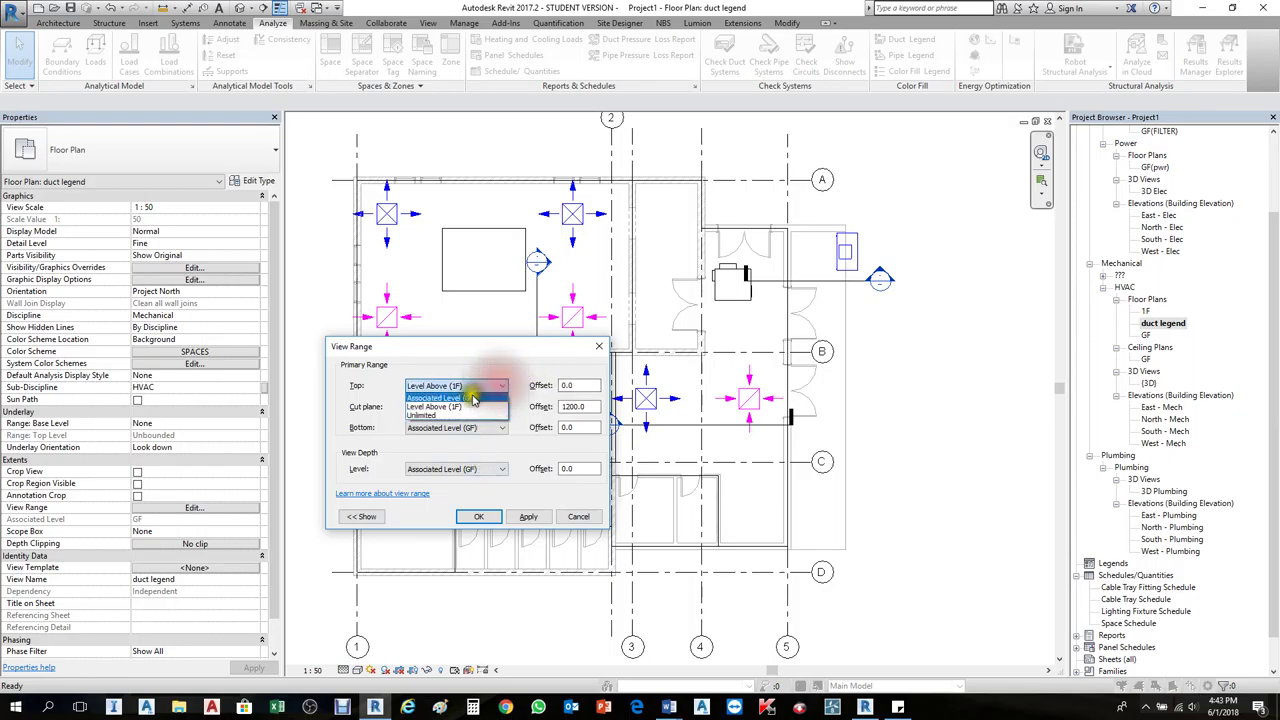
{"action": "left_click", "coordinate": [450, 398]}
{"action": "left_click_drag", "start_coordinate": [582, 386], "coordinate": [502, 386]}
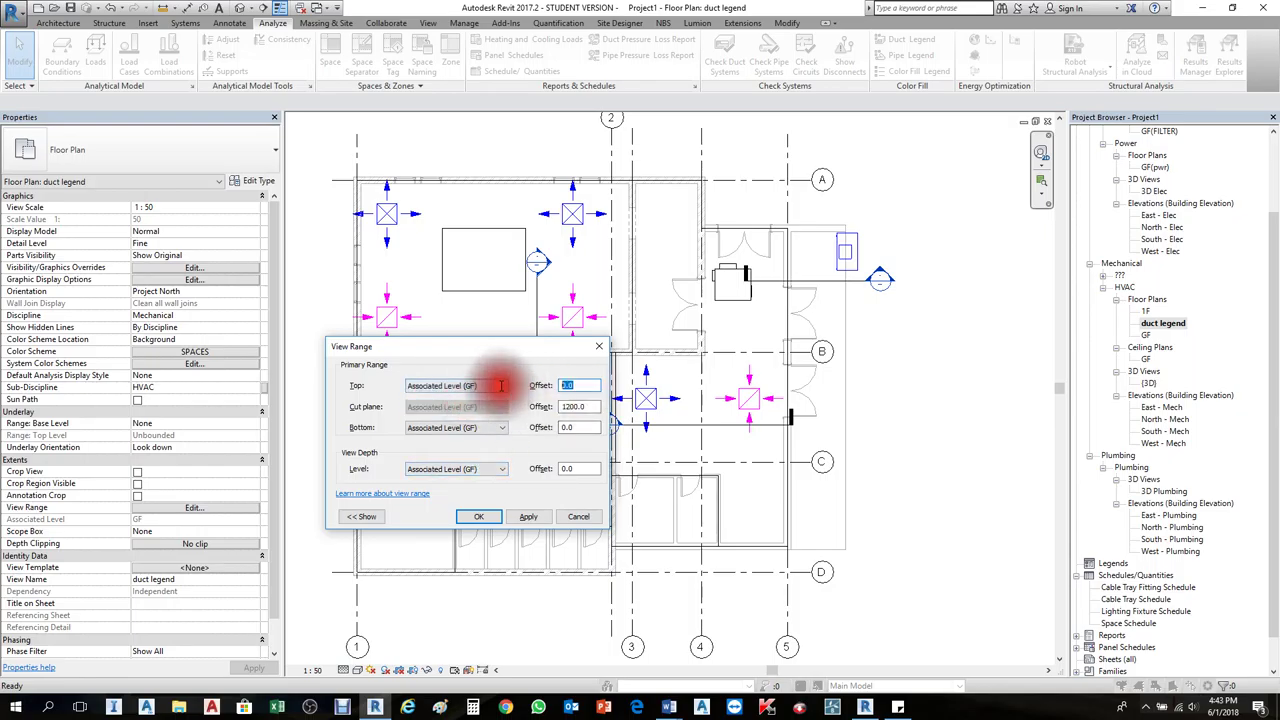
{"action": "type", "text": "4000"}
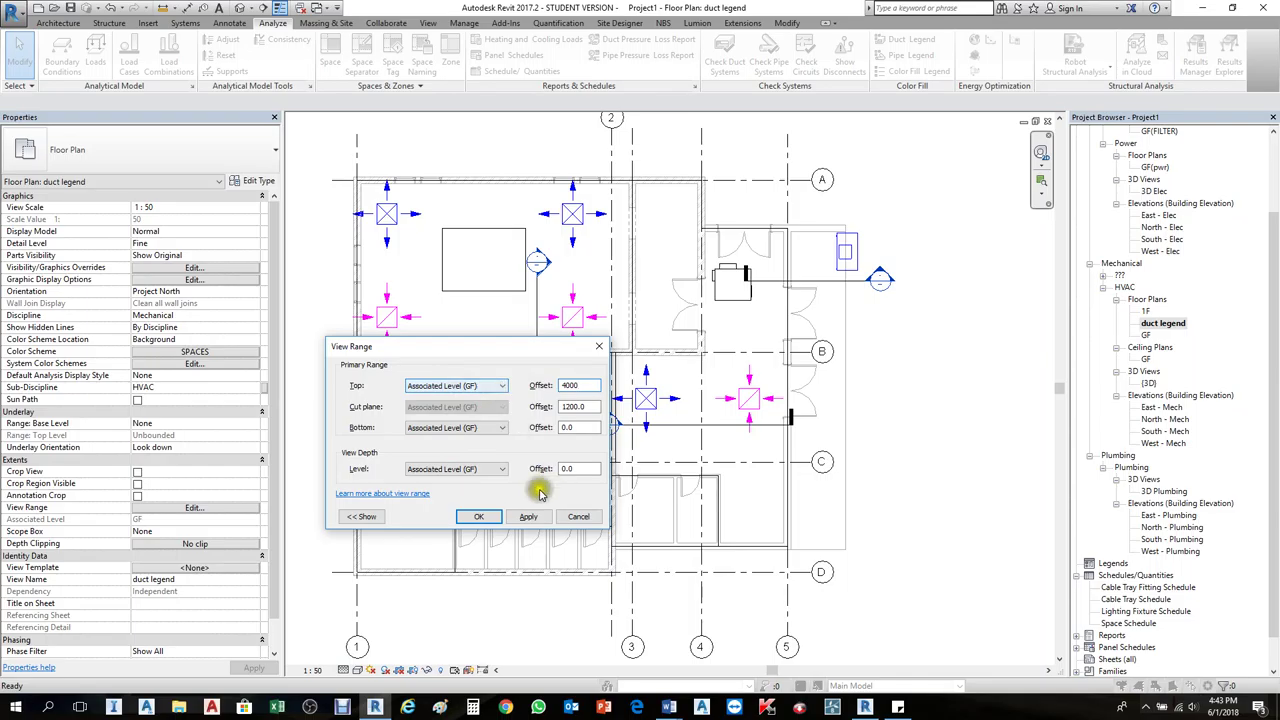
{"action": "left_click", "coordinate": [530, 512]}
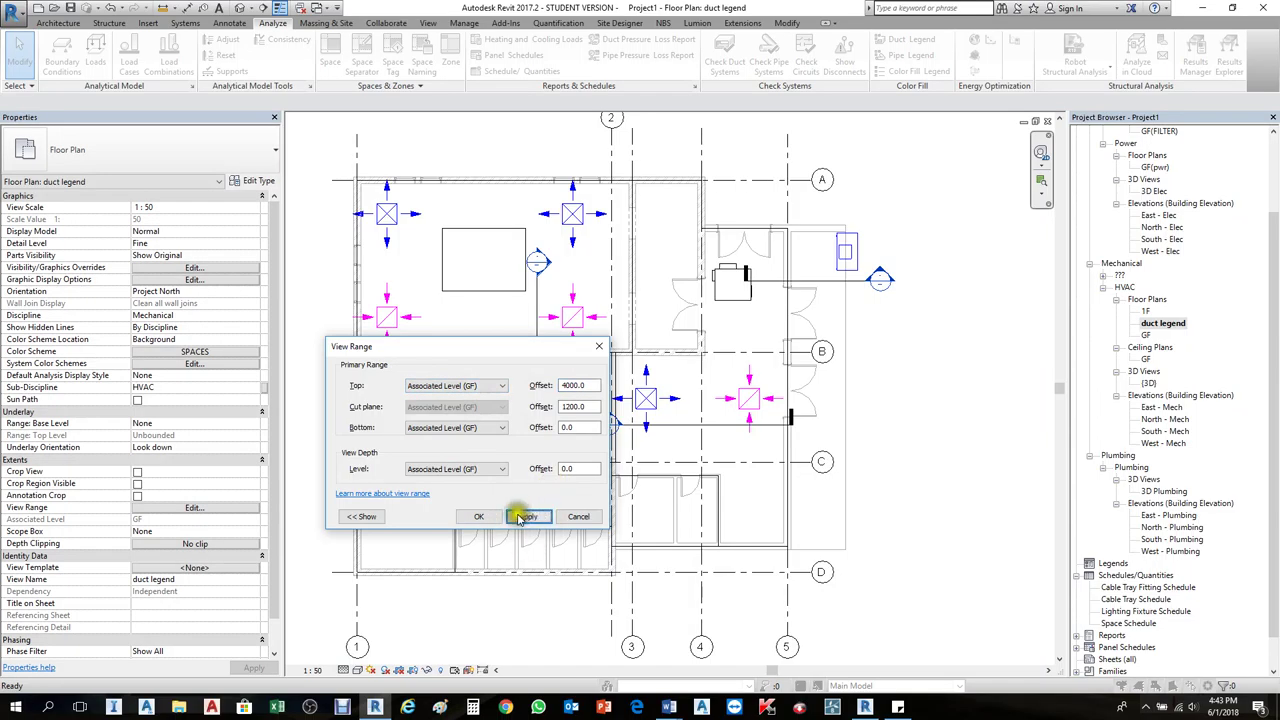
Step: Set the View Depth level to Unlimited, keeping the 1200 cut plane offset
{"action": "left_click", "coordinate": [484, 472]}
{"action": "left_click", "coordinate": [528, 492]}
{"action": "left_click", "coordinate": [528, 514]}
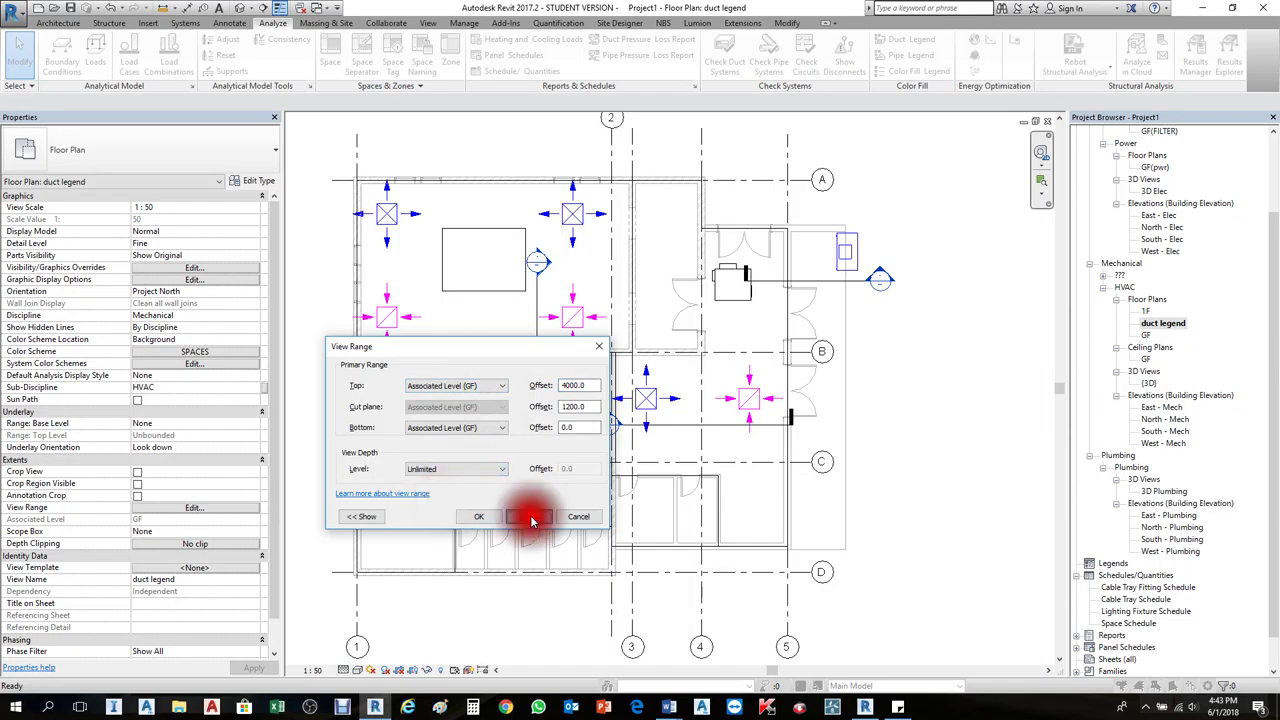
{"action": "double_click", "coordinate": [574, 406]}
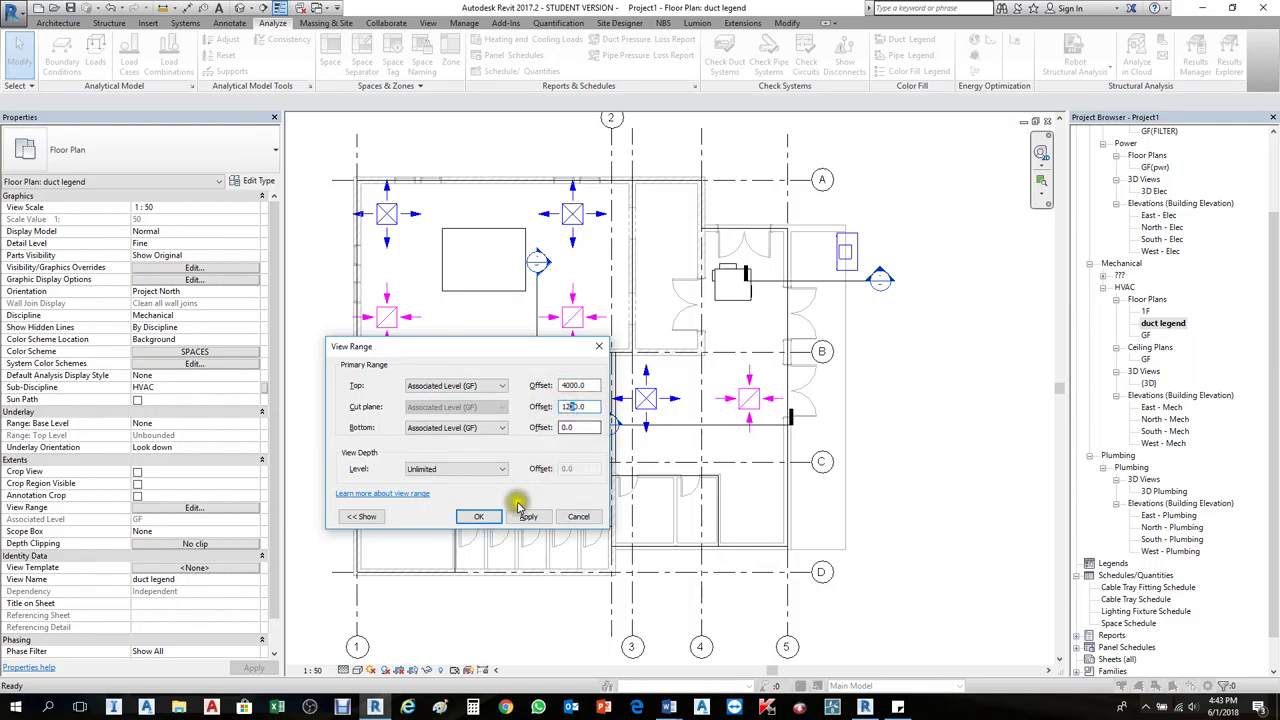
{"action": "left_click", "coordinate": [479, 516]}
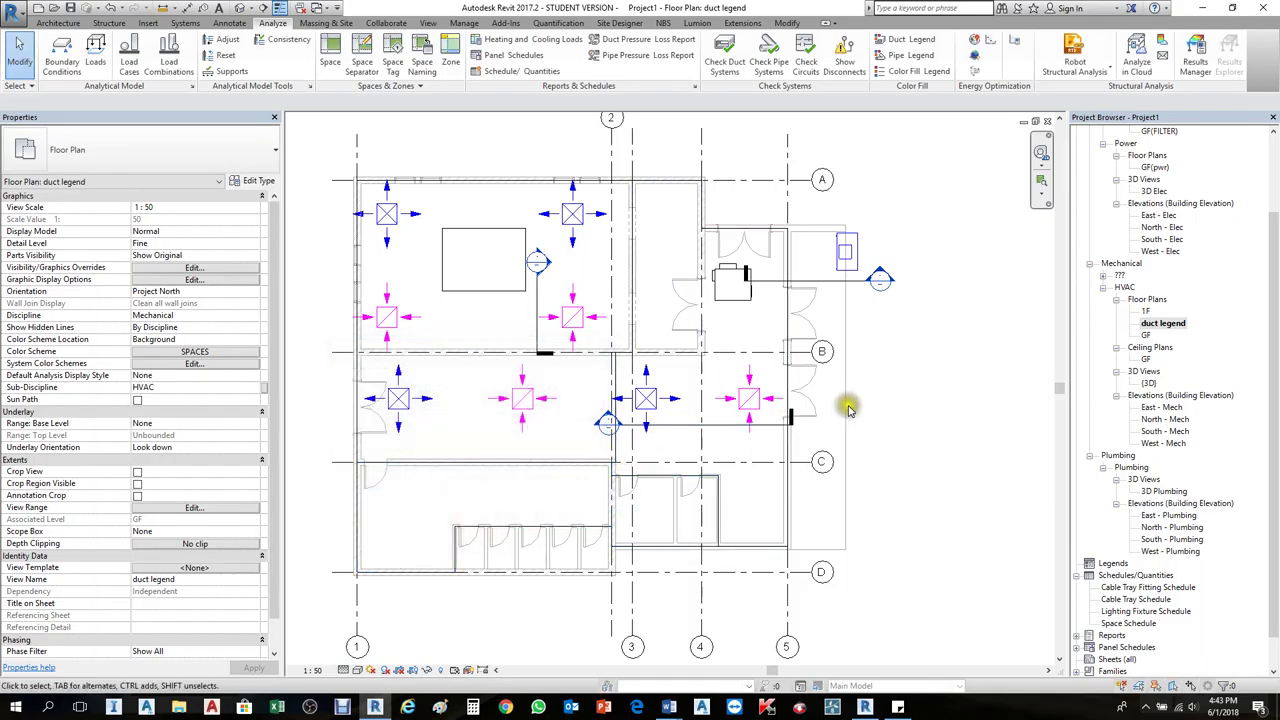
Step: Check the section lines in the duct legend plan by selecting and deselecting them
{"action": "scroll", "coordinate": [848, 409], "scroll_direction": "down", "scroll_amount": 2}
{"action": "left_click", "coordinate": [751, 422]}
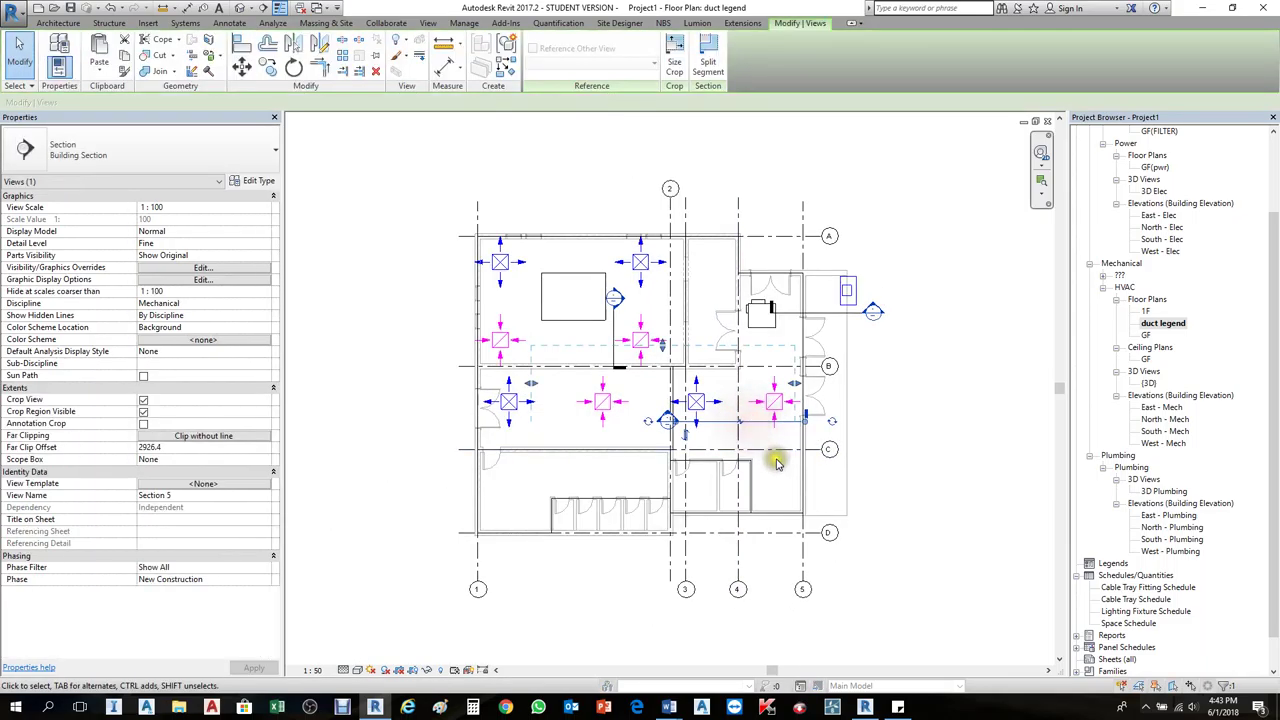
{"action": "left_click", "coordinate": [776, 462]}
{"action": "scroll", "coordinate": [735, 372], "scroll_direction": "up", "scroll_amount": 2}
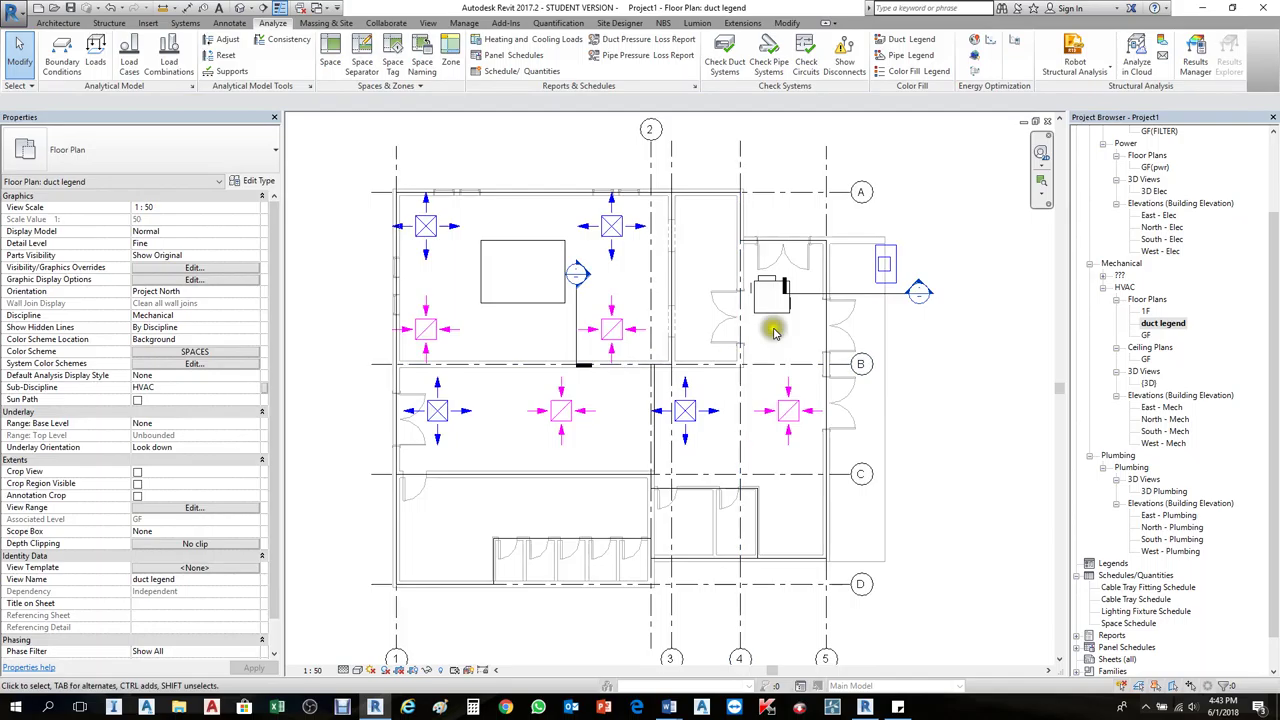
{"action": "left_click", "coordinate": [860, 292]}
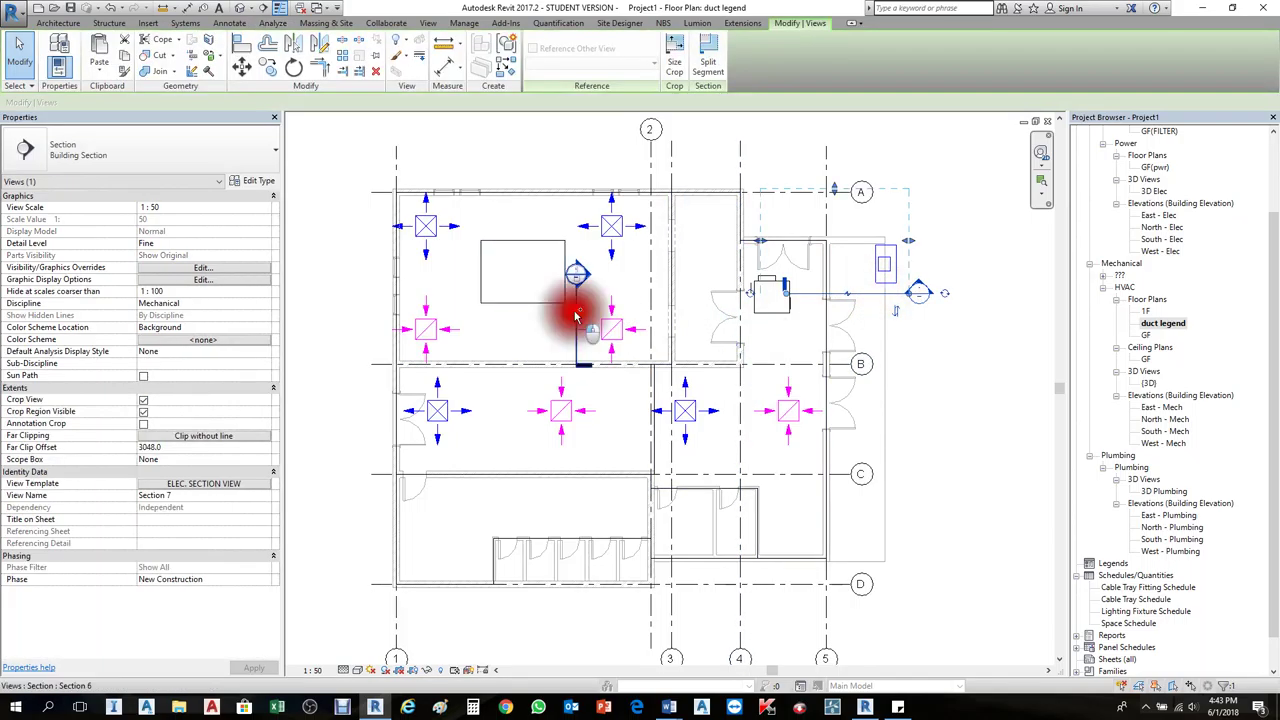
{"action": "left_click", "coordinate": [906, 543]}
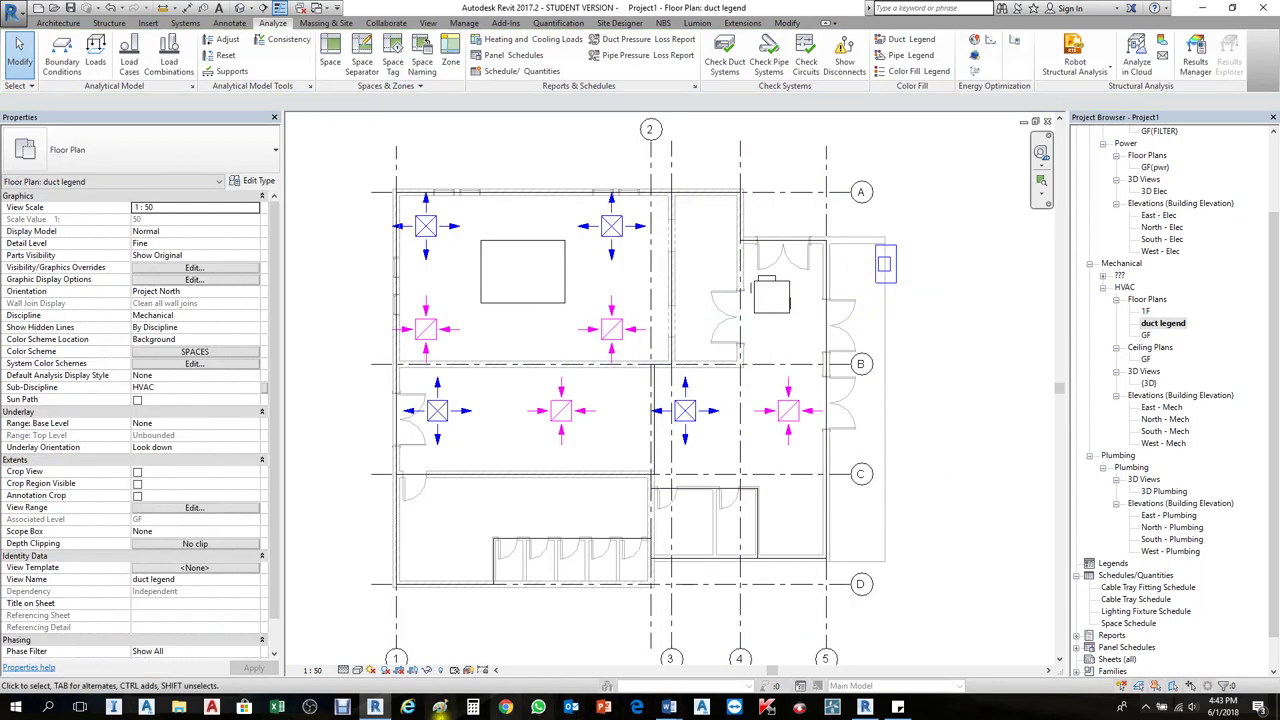